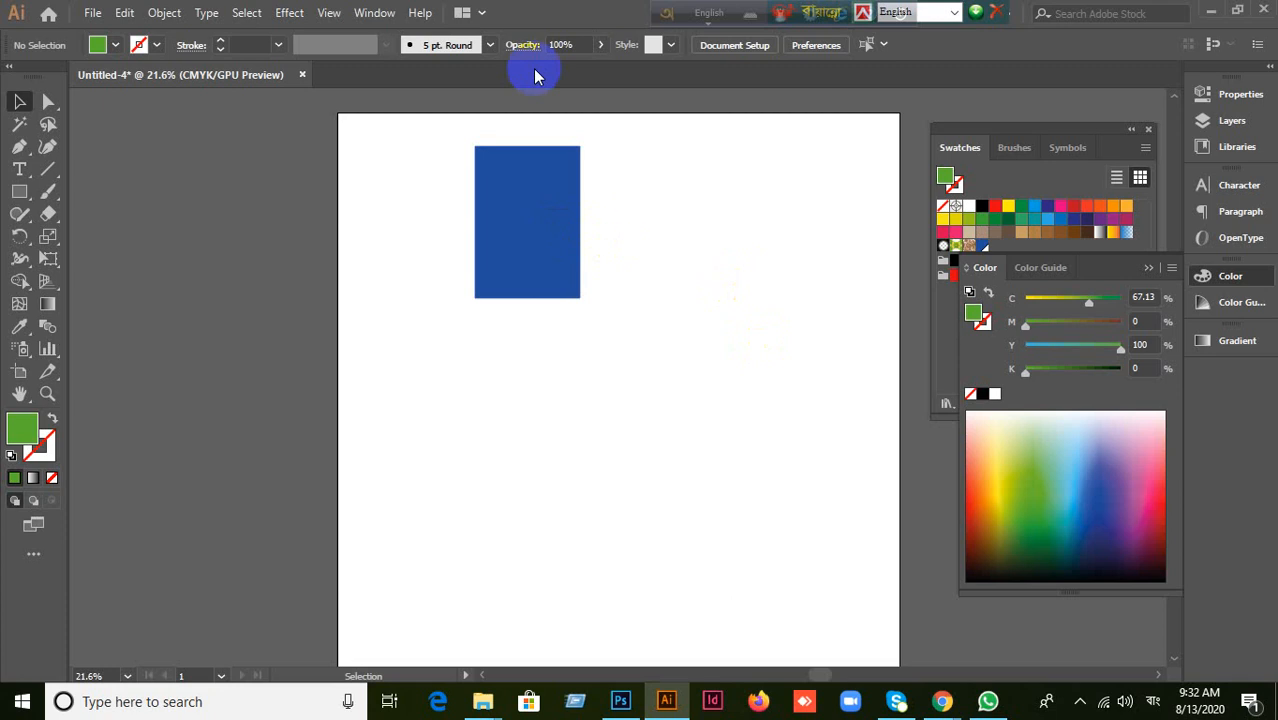
Step: Delete the blue rectangle from the artboard and set the default stroke to none, leaving the fill active
left_click_drag(560, 232, 580, 270)
key("Delete")
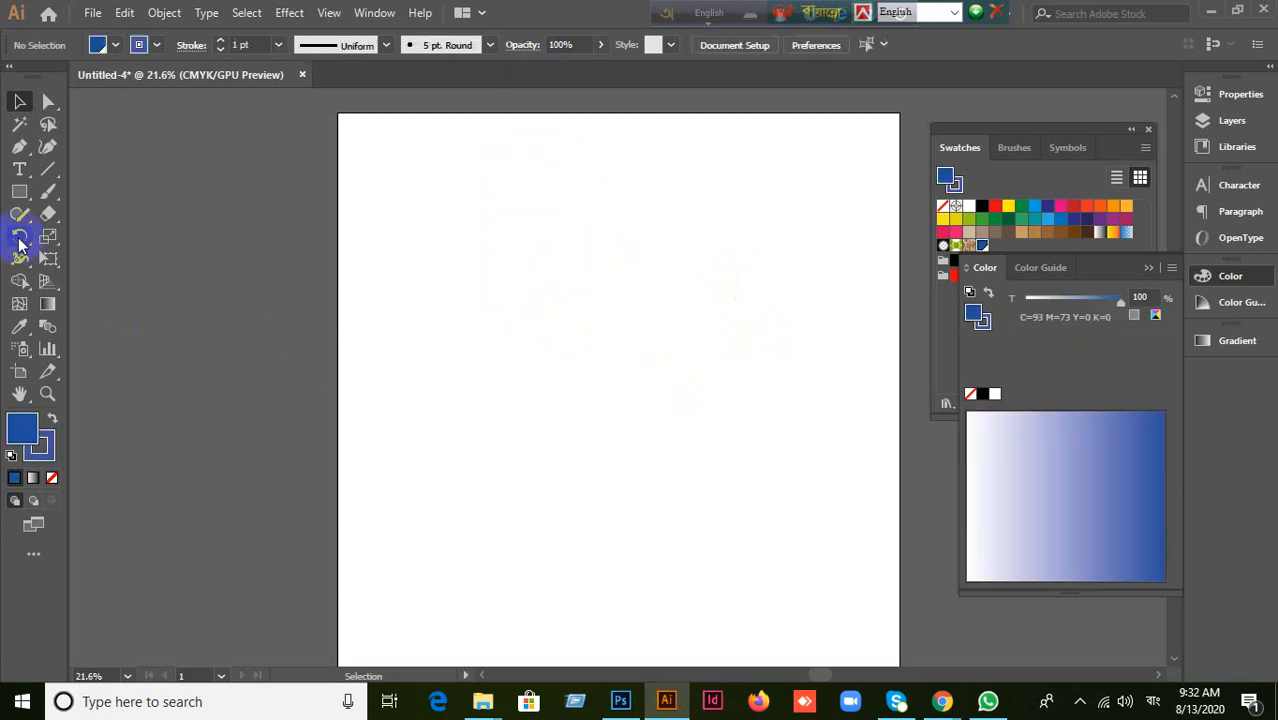
left_click(42, 446)
left_click(52, 477)
left_click(12, 432)
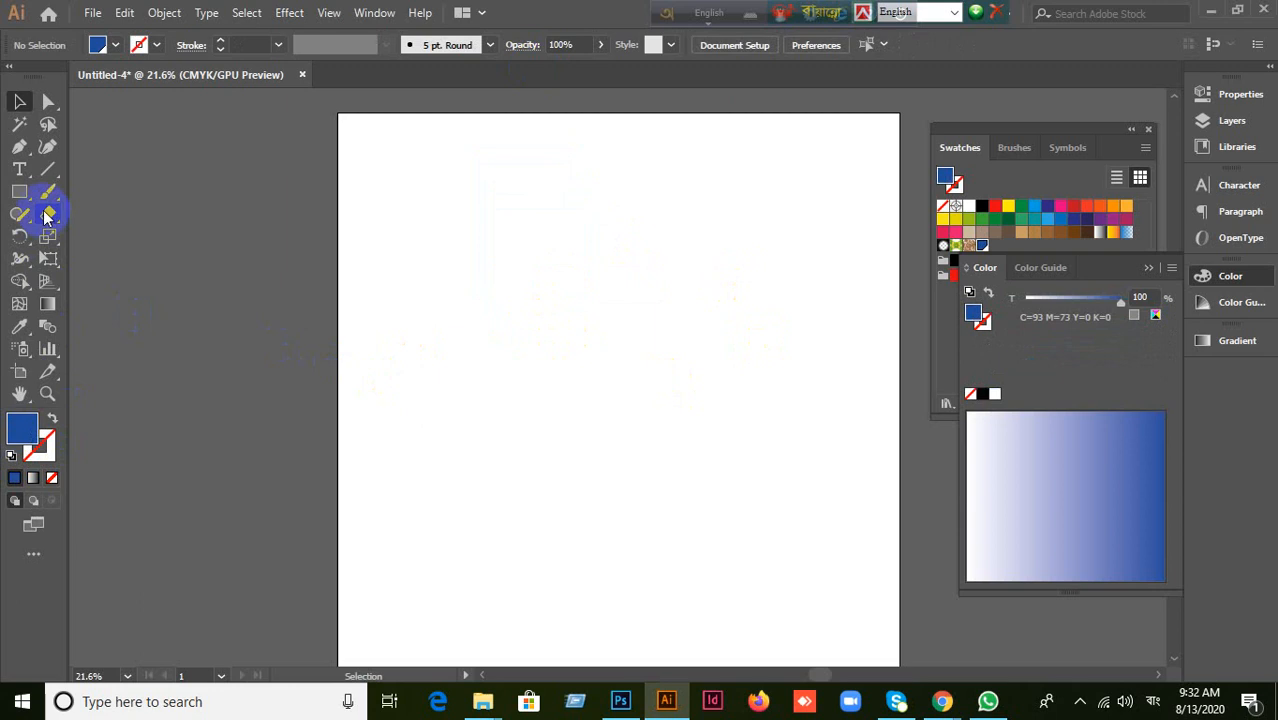
left_click(19, 191)
left_click(461, 283)
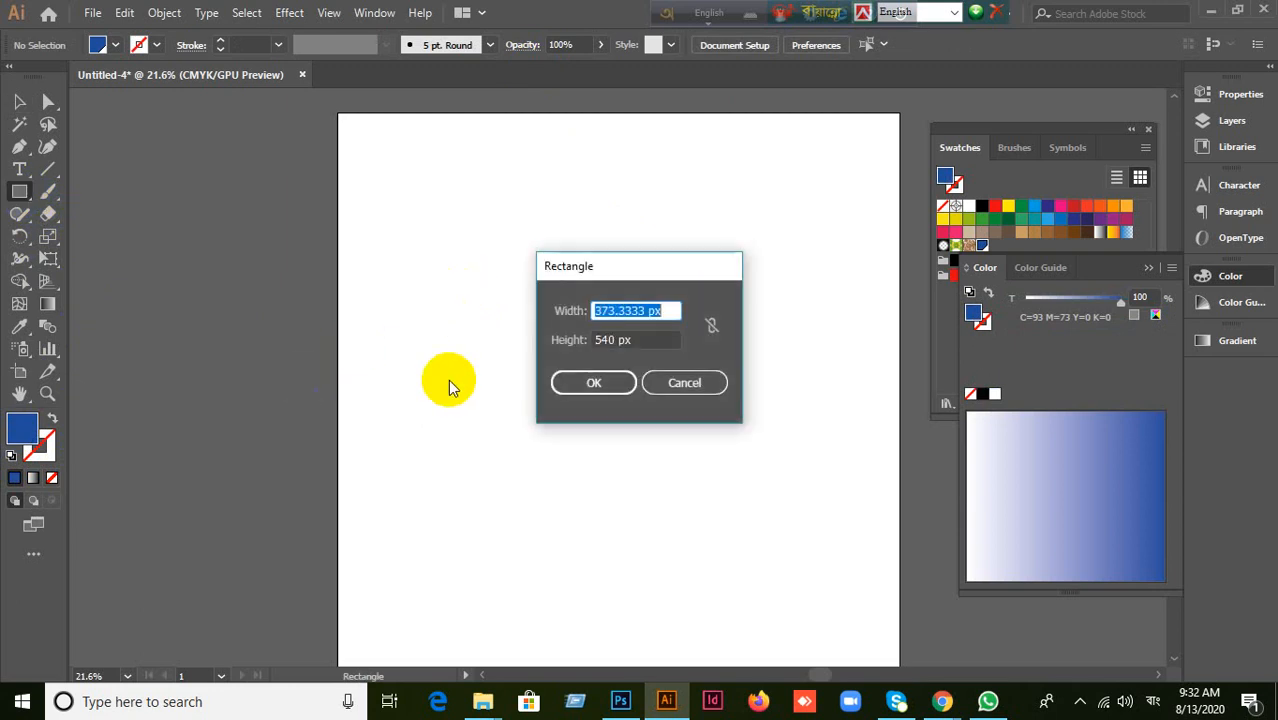
left_click(704, 384)
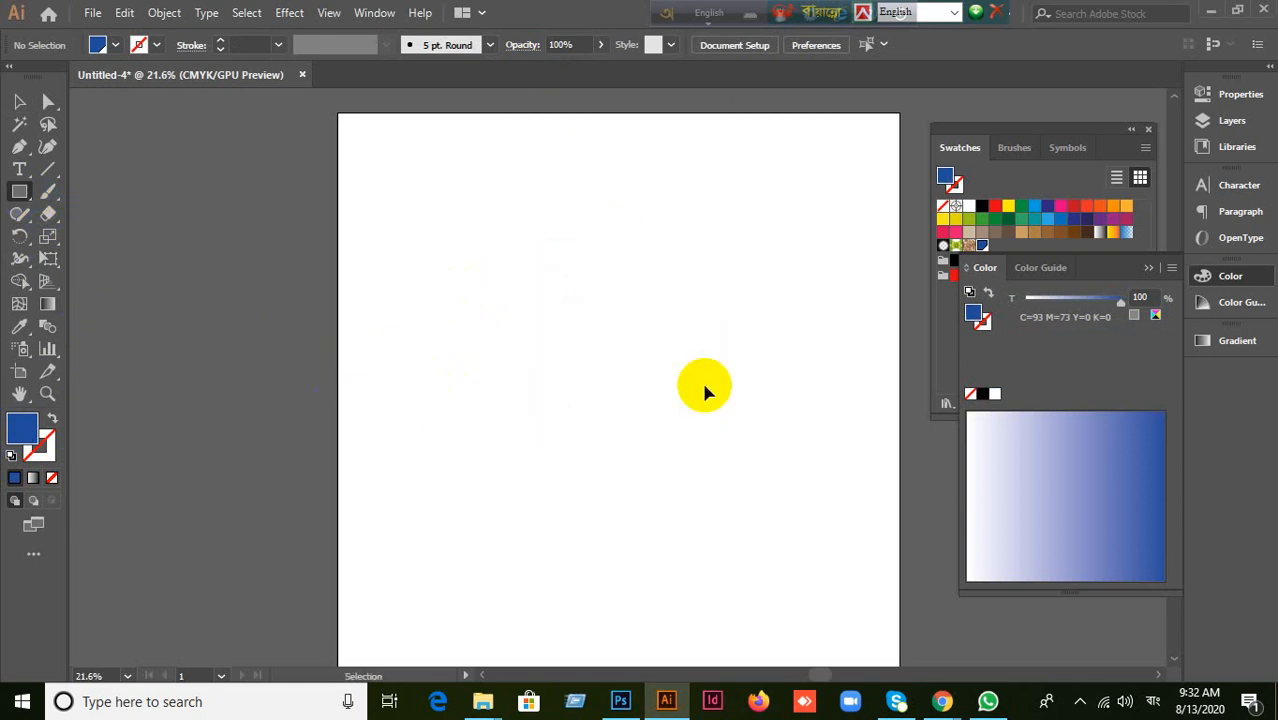
key("ctrl+z")
left_click(50, 451)
left_click(52, 477)
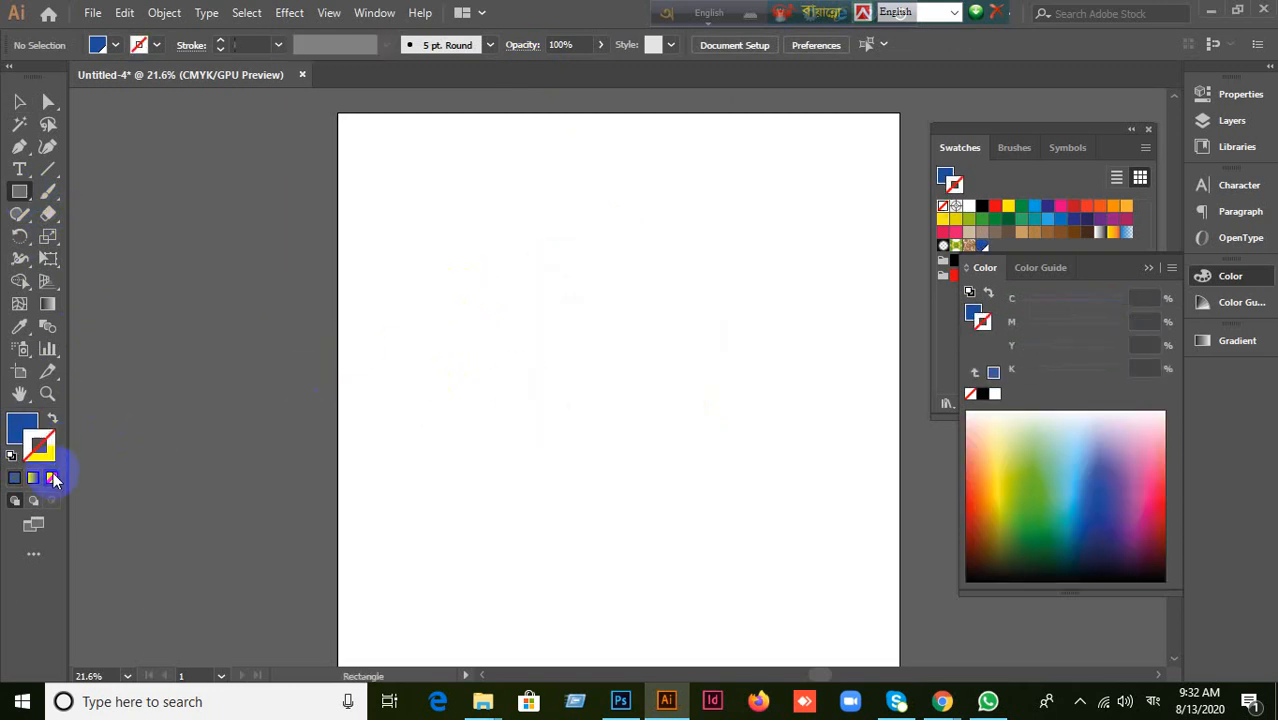
left_click(14, 432)
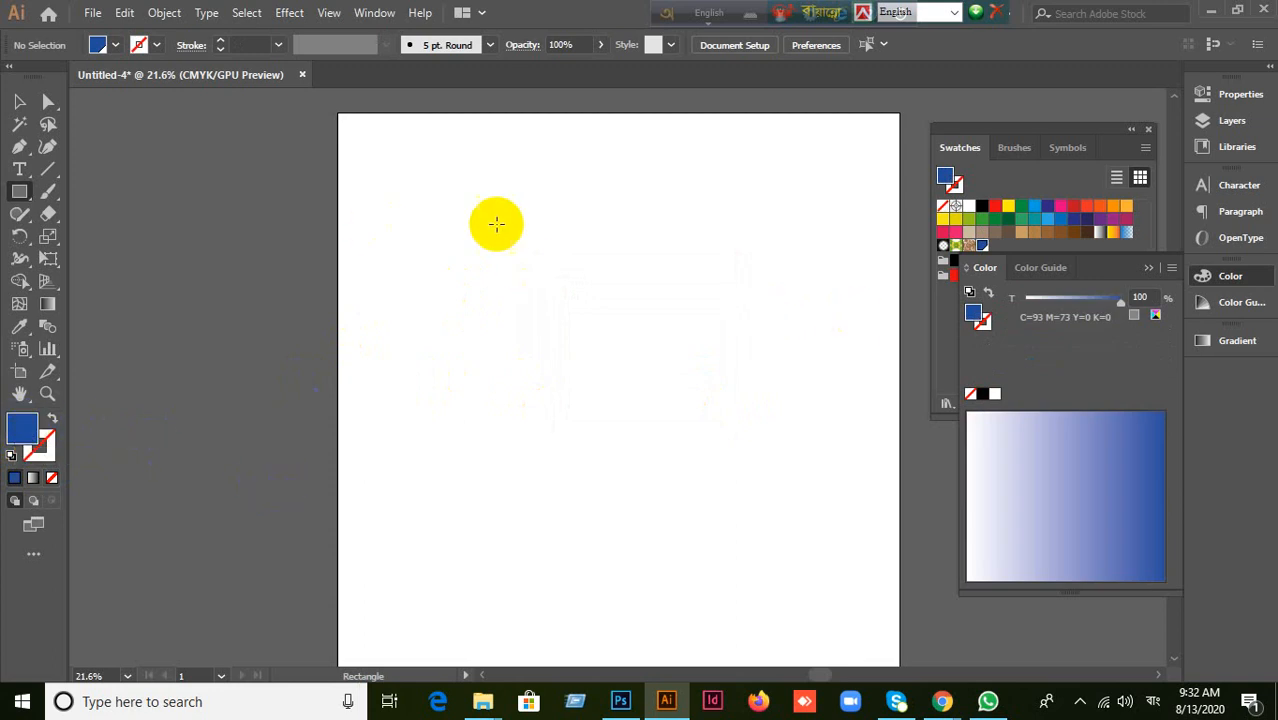
Step: Move the Swatches panel up and place the Color panel as a floating panel directly below it
left_click_drag(1076, 134, 1088, 84)
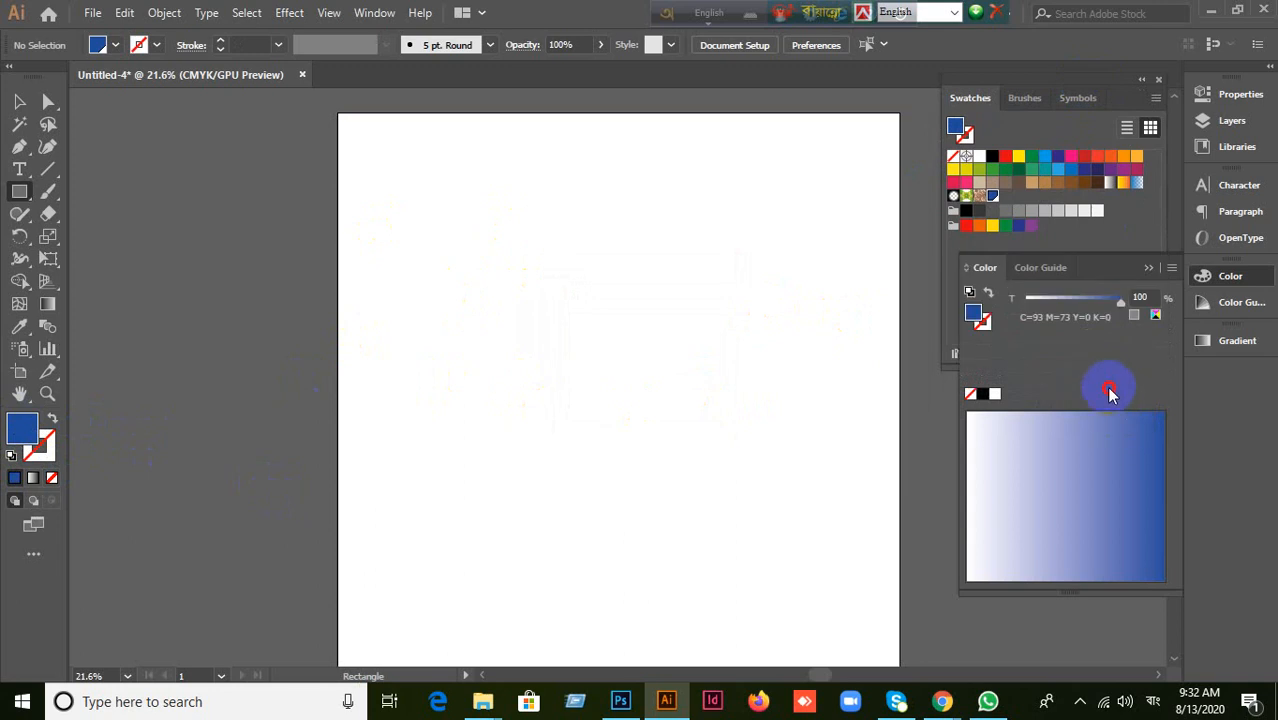
left_click_drag(1106, 267, 1088, 412)
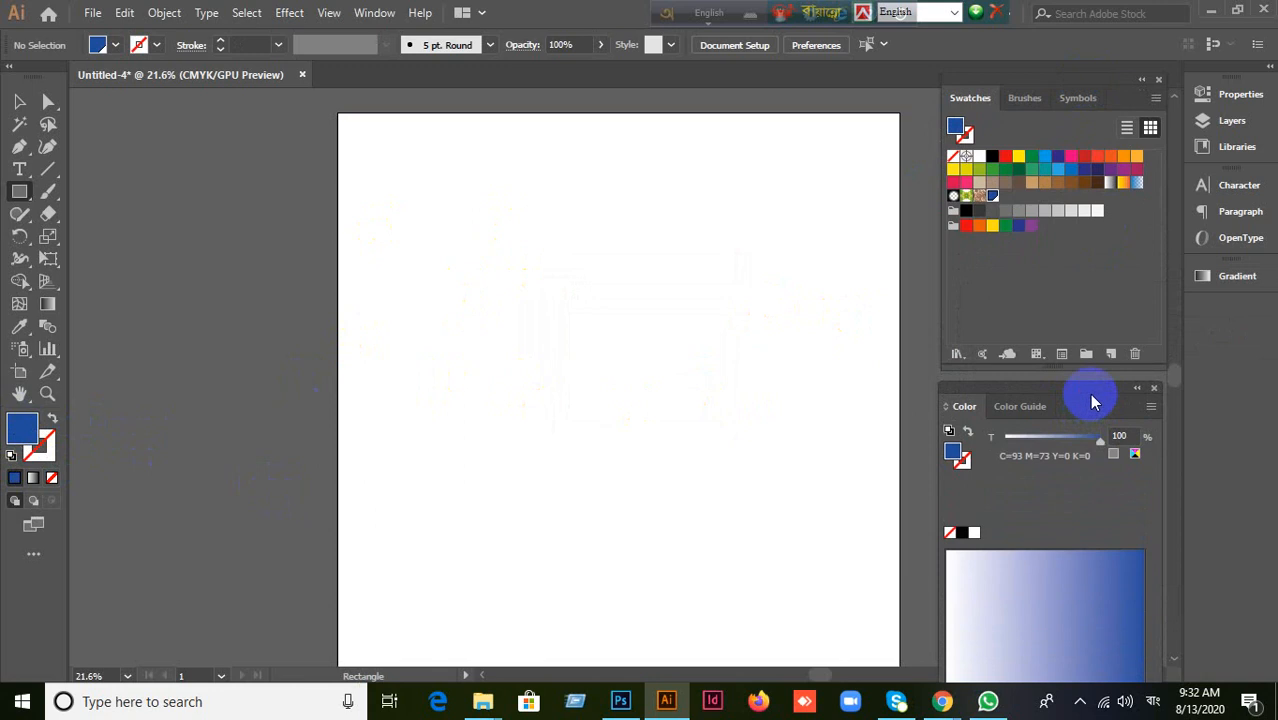
left_click_drag(1095, 392, 1097, 390)
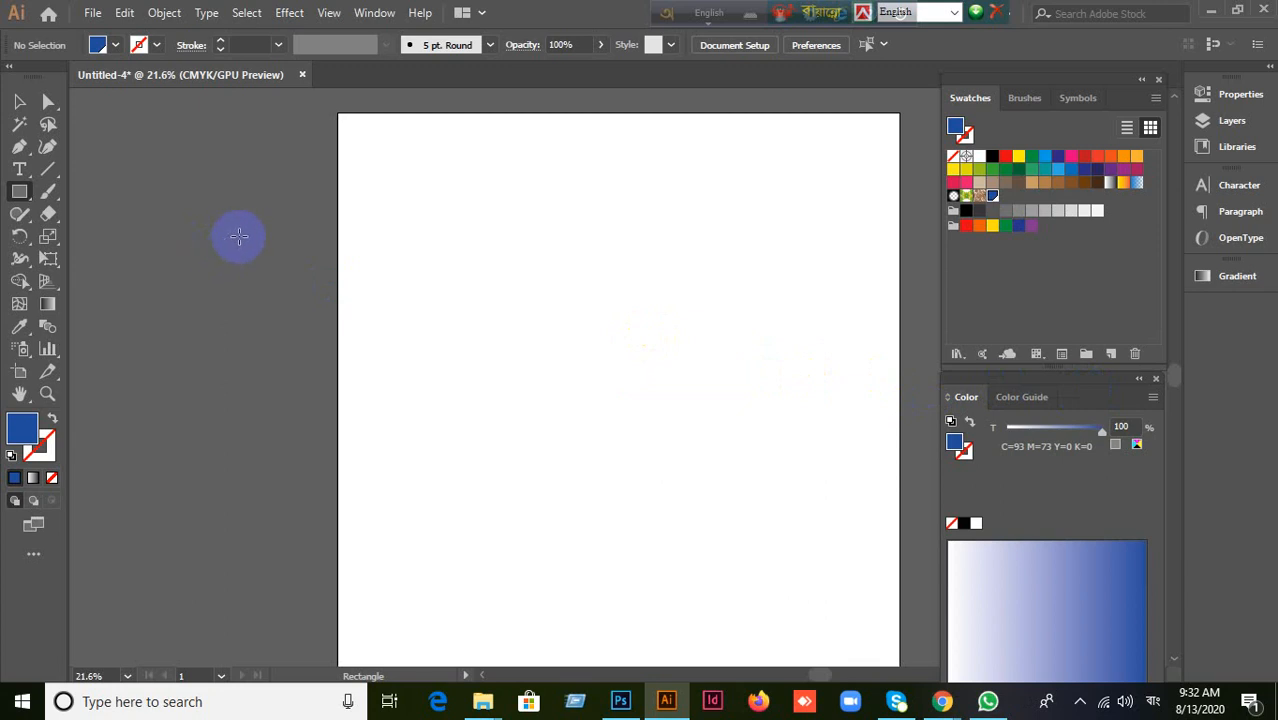
Step: Draw a blue upright rectangle without a stroke in the upper-left area of the artboard
left_click(20, 102)
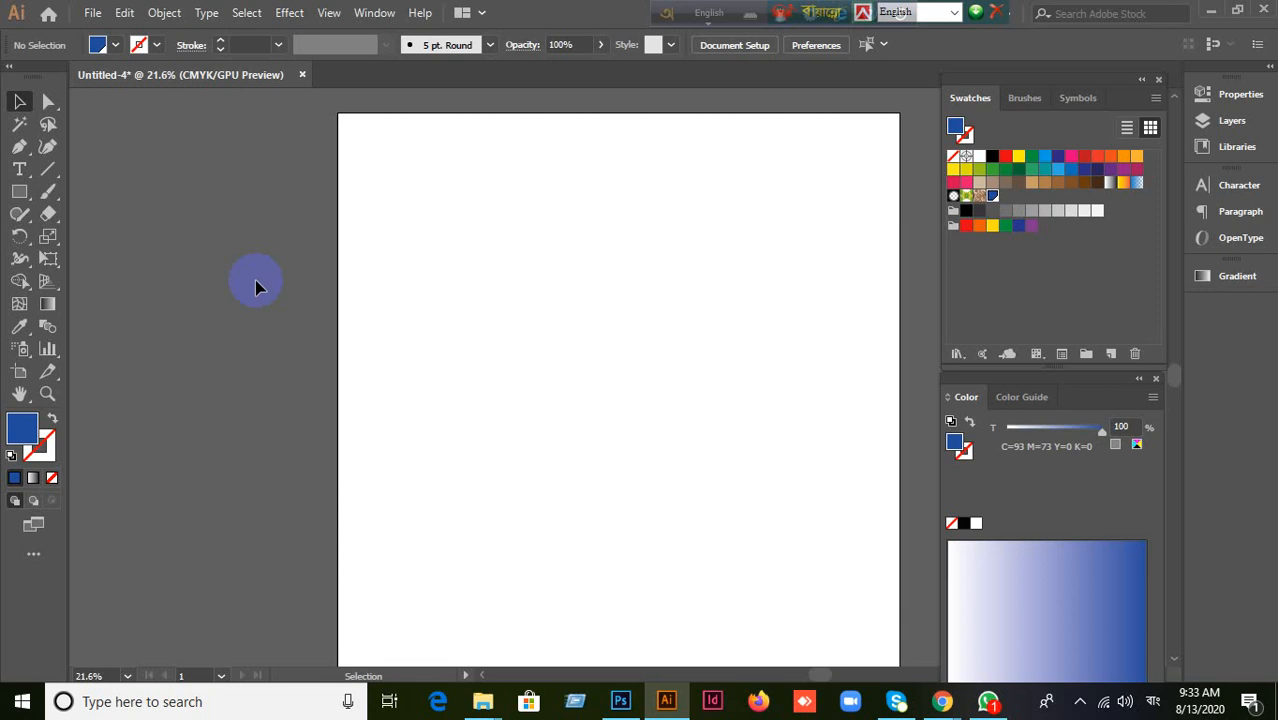
left_click(17, 193)
left_click_drag(444, 205, 584, 361)
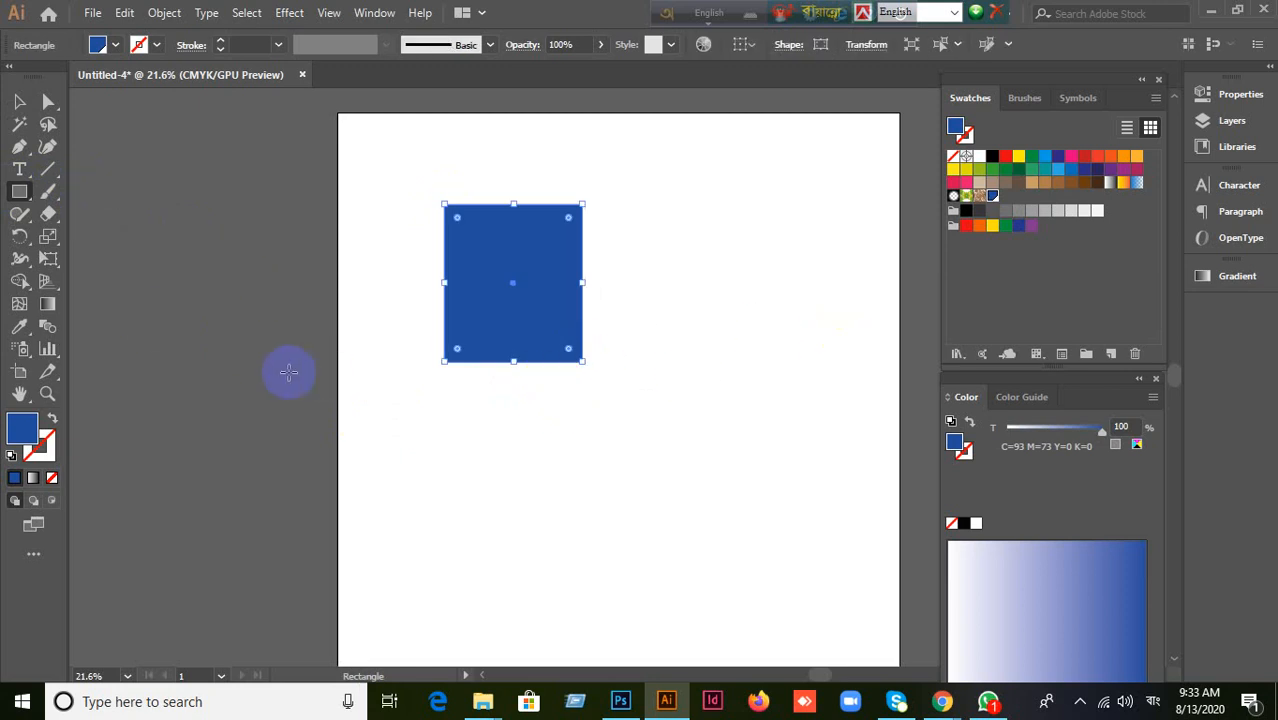
Step: Change the rectangle's fill to a medium green of about C=77 M=11 Y=100 K=1
double_click(24, 428)
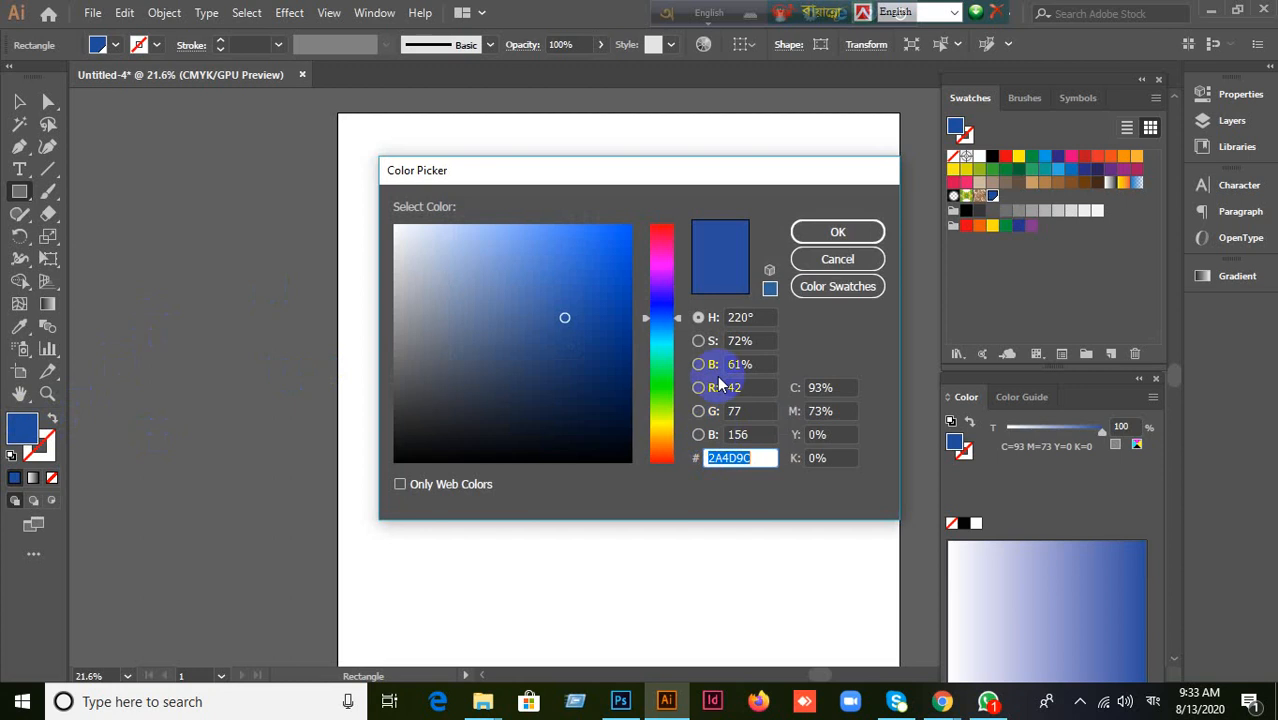
left_click(648, 323)
left_click_drag(648, 323, 650, 374)
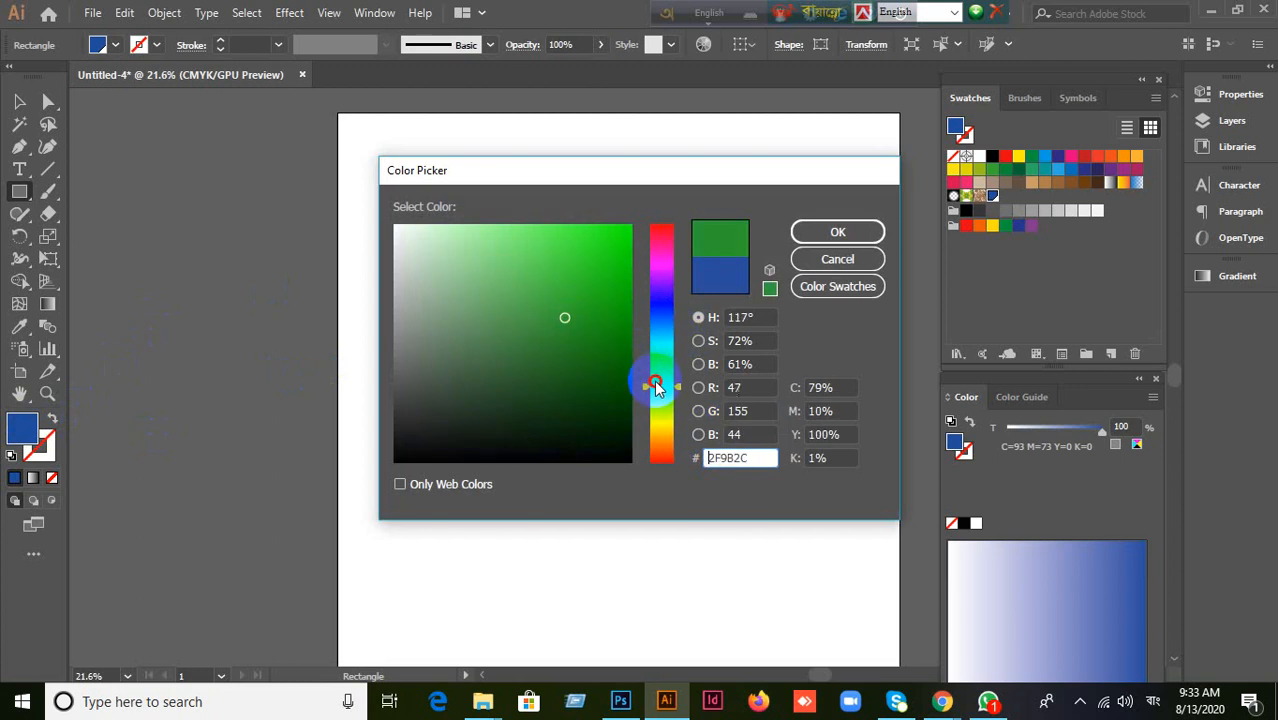
left_click(794, 235)
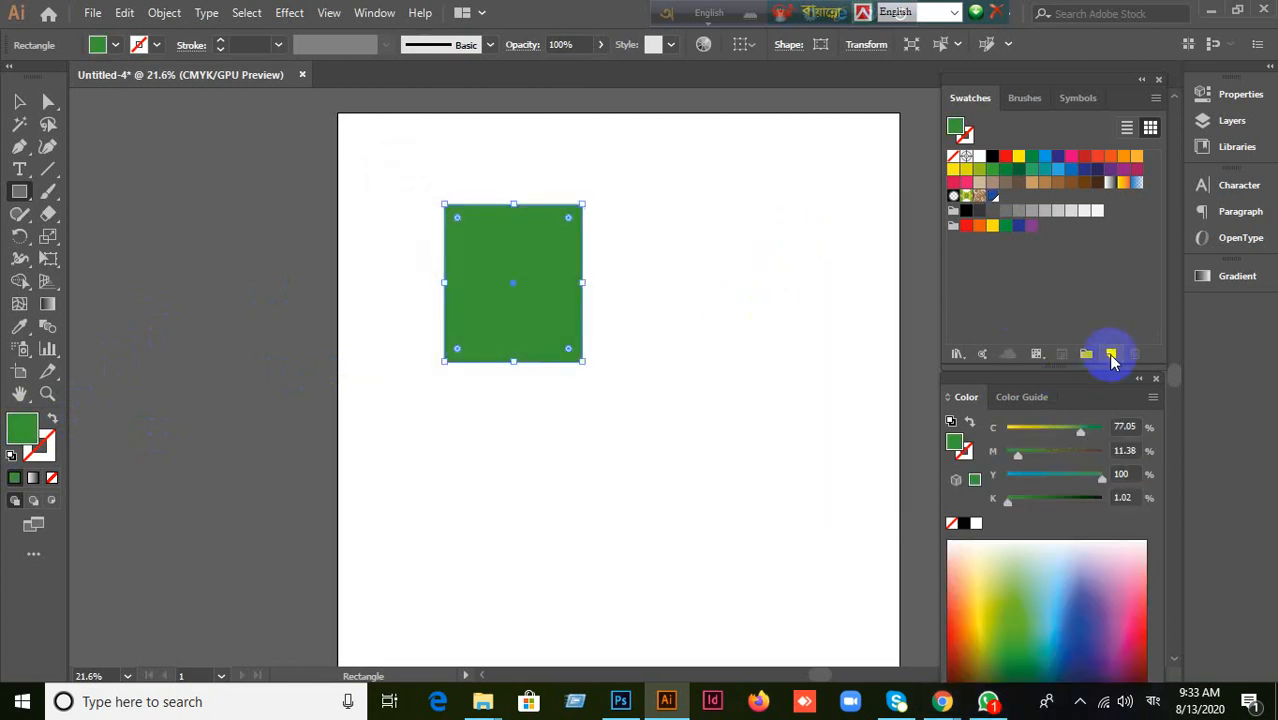
Step: Save the green fill as a new global process swatch with Add to my Library enabled, keeping its suggested name
left_click(1111, 356)
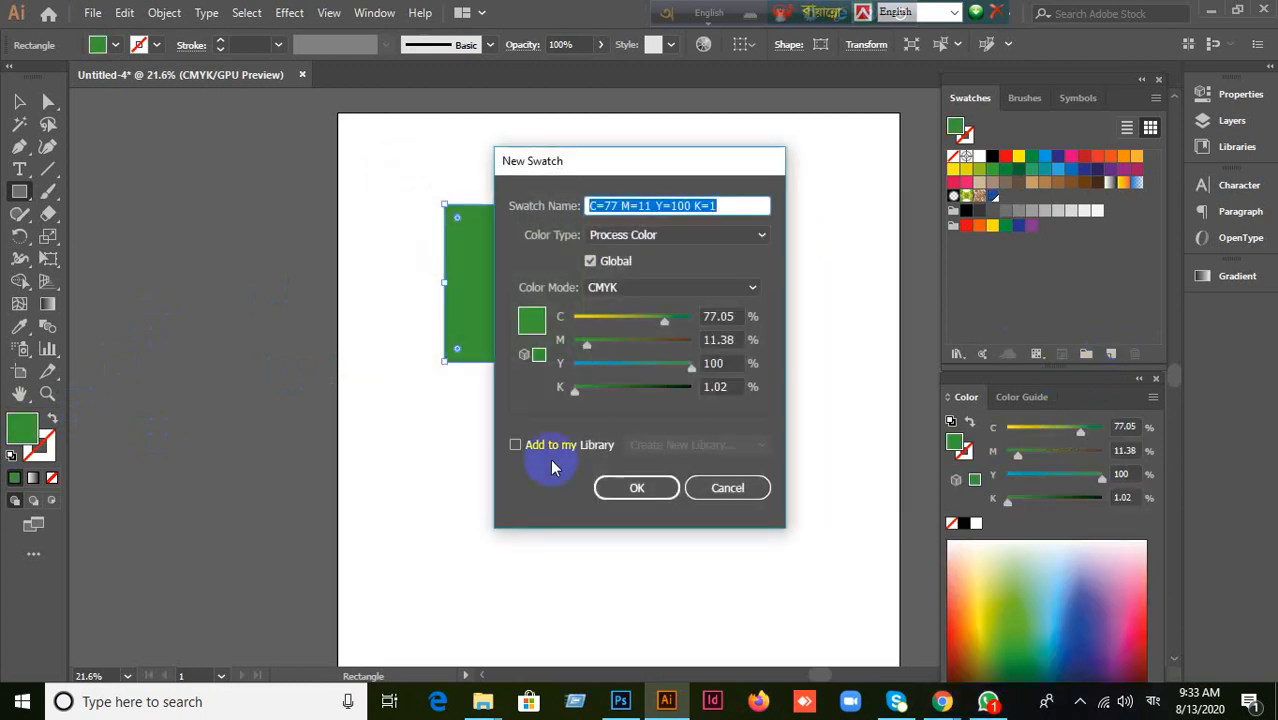
left_click(516, 445)
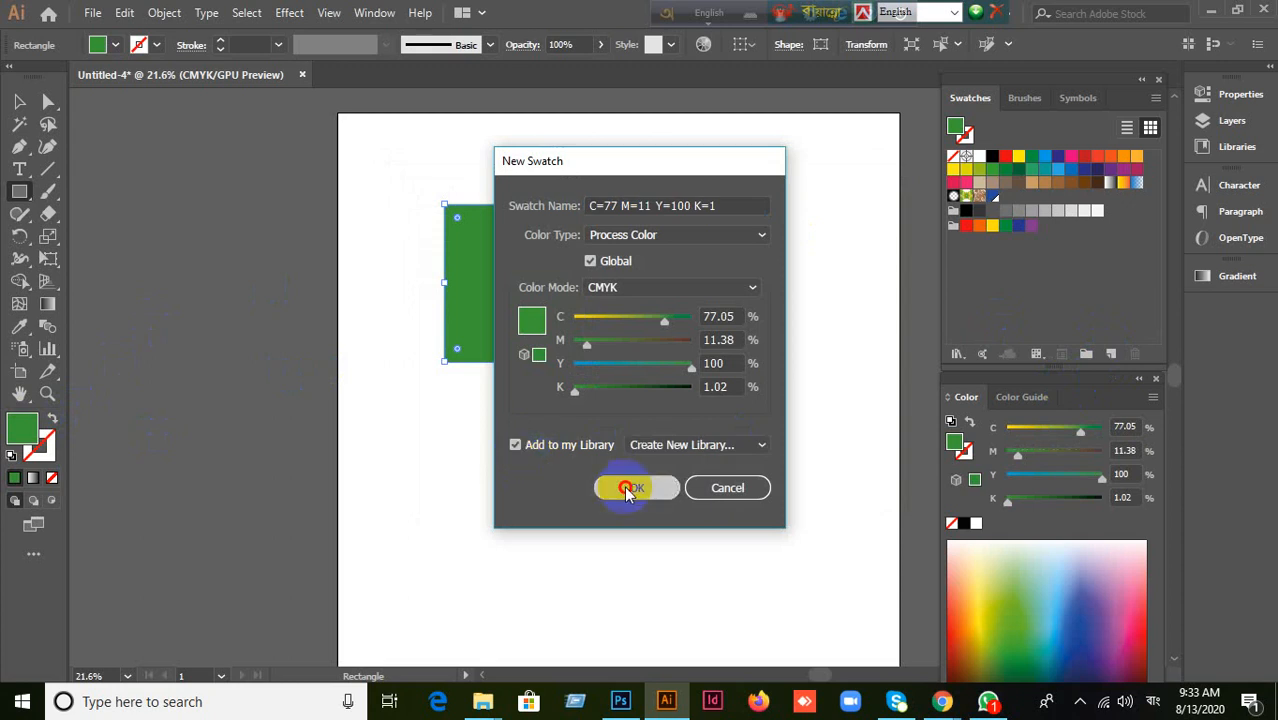
left_click(668, 490)
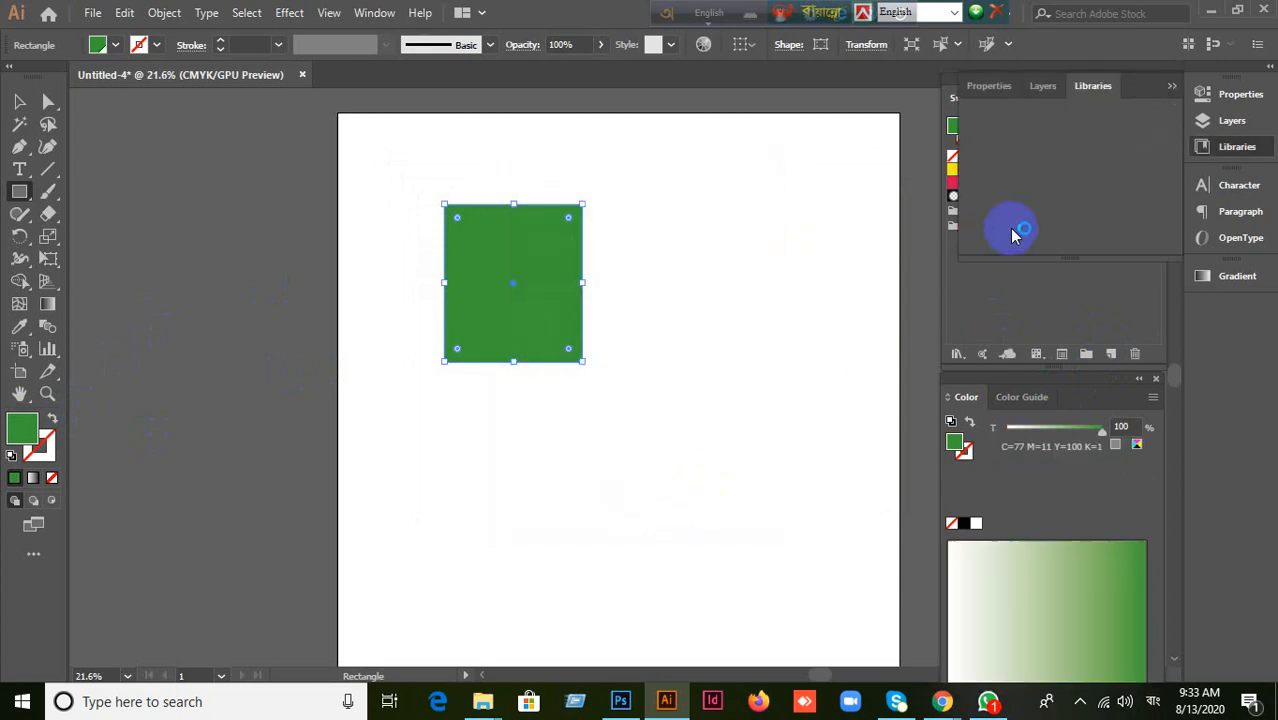
left_click(1171, 87)
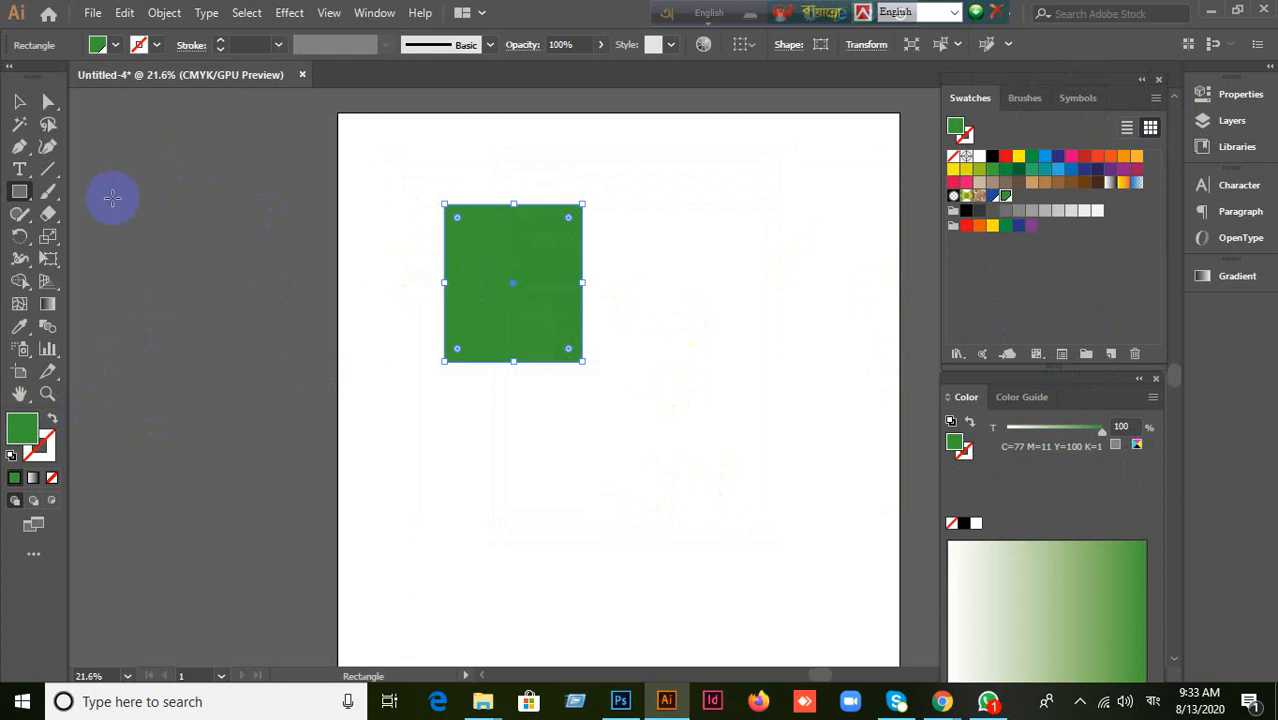
Step: Delete the green rectangle from the artboard and collapse the Libraries panel
left_click(19, 101)
left_click_drag(544, 303, 563, 303)
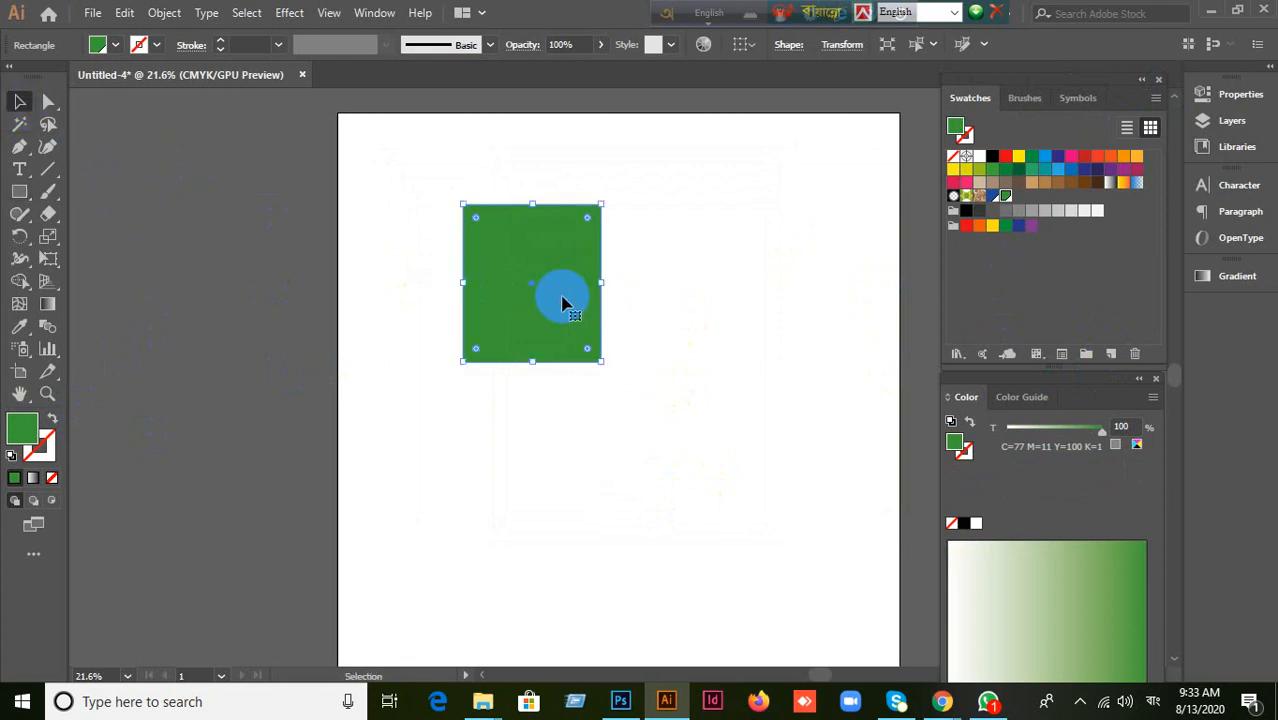
key("Delete")
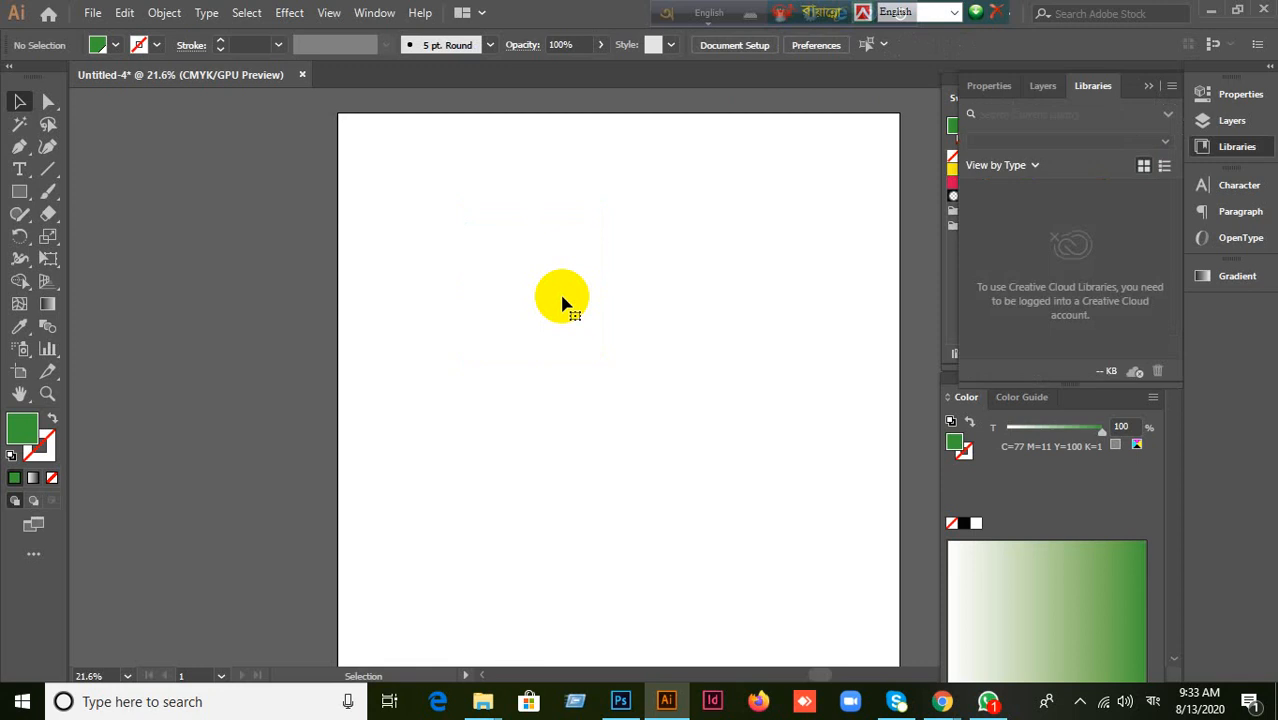
left_click(1146, 86)
Step: Draw a small square in the upper-left area of the artboard and fill it with the yellow swatch
left_click(20, 197)
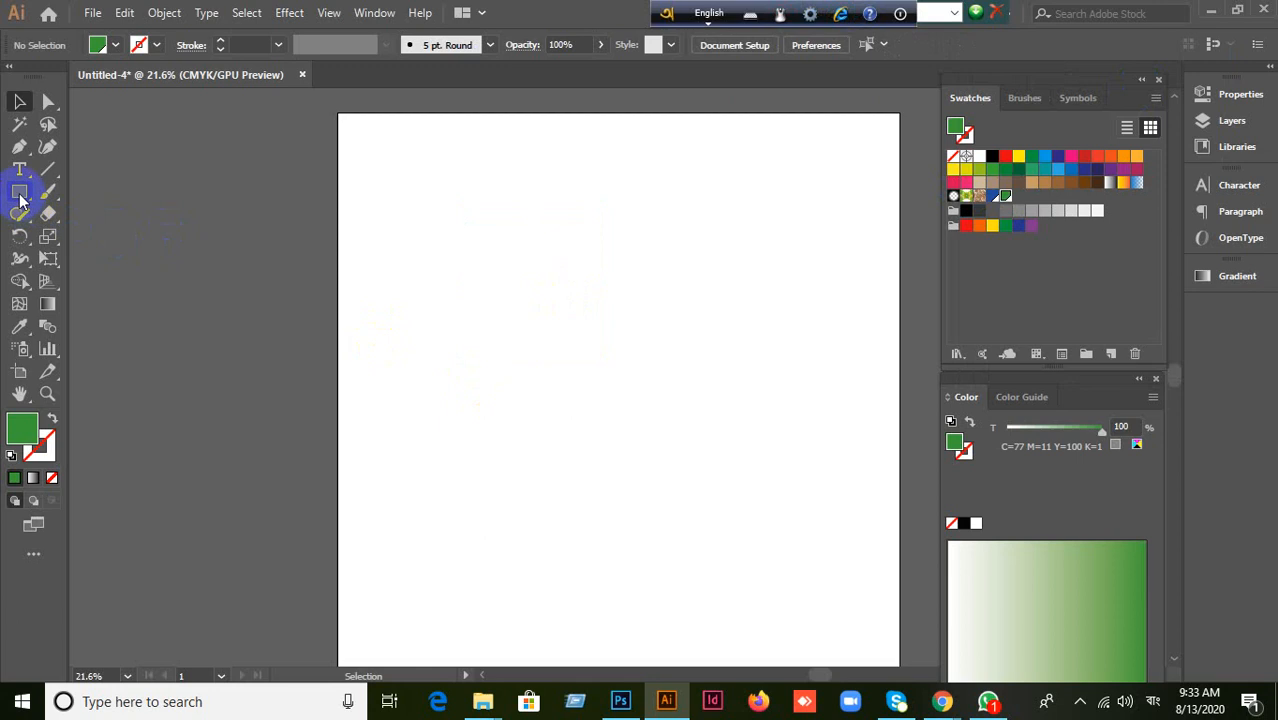
left_click(72, 192)
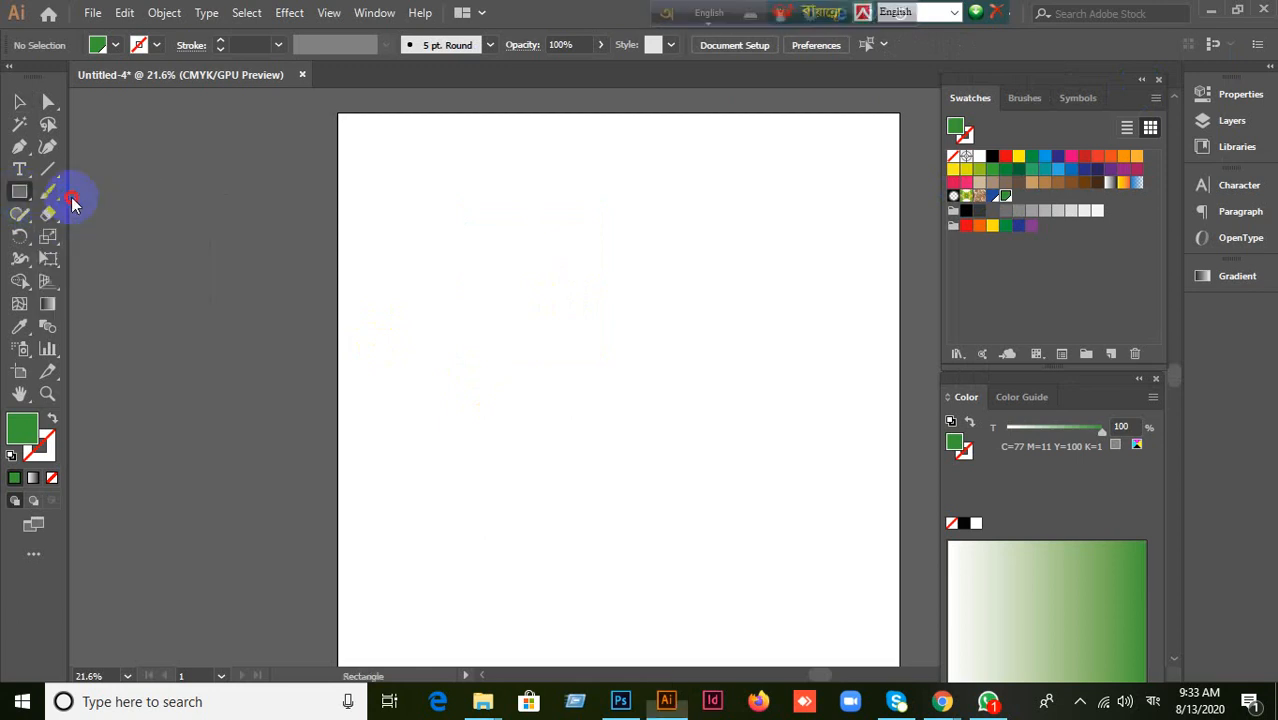
left_click_drag(425, 193, 462, 229)
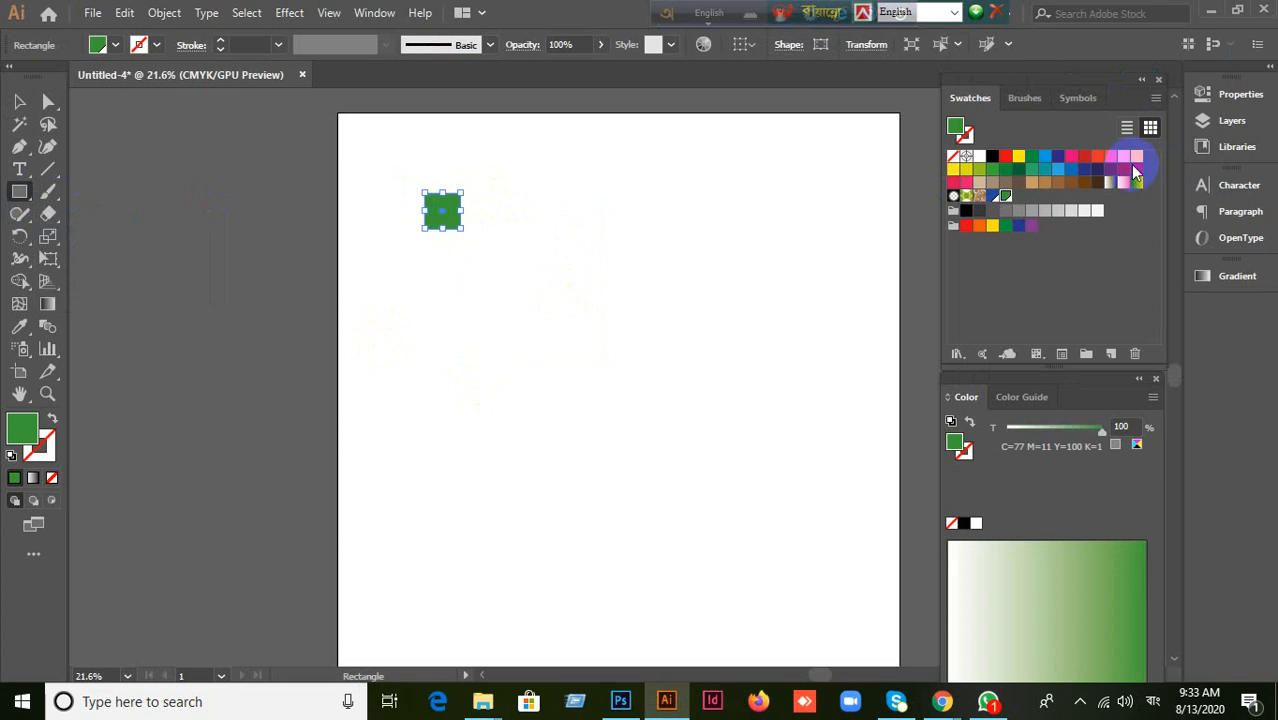
left_click(1019, 157)
Step: Duplicate the yellow square twice to the right, filling the first copy with 100% cyan and the second with orange (M=80 Y=95)
left_click(17, 103)
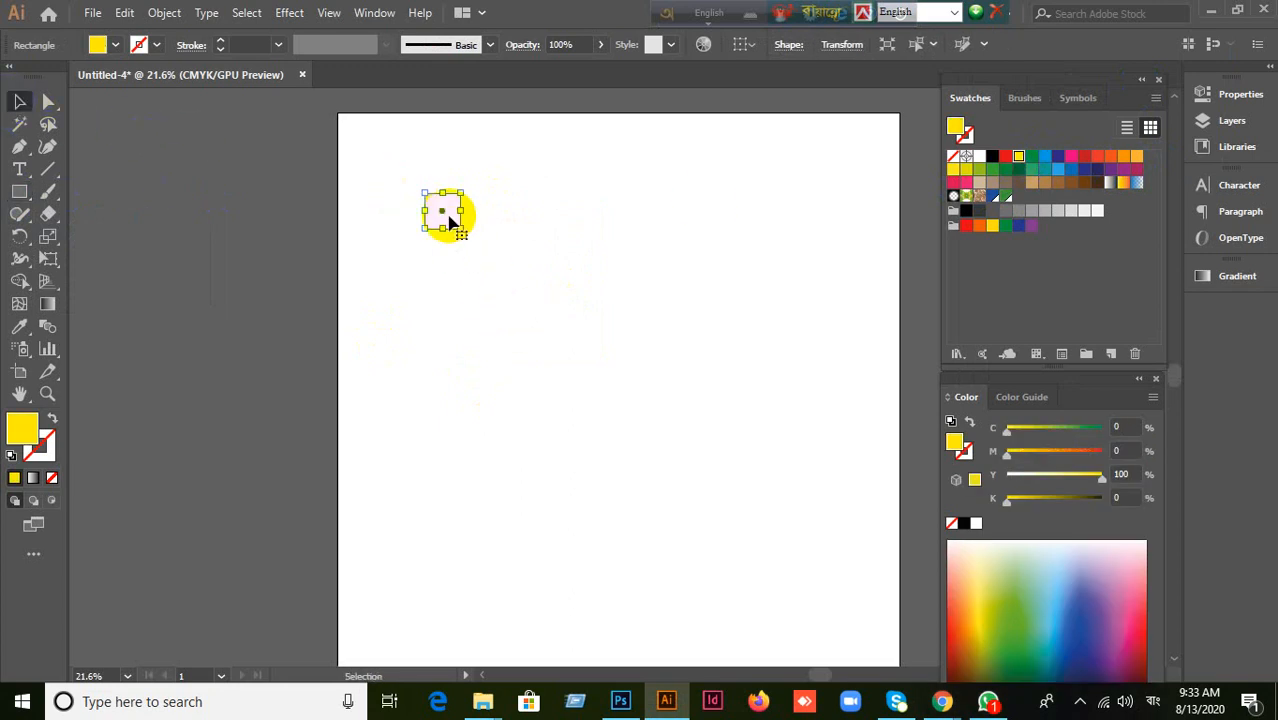
left_click_drag(449, 220, 558, 219)
left_click(1046, 160)
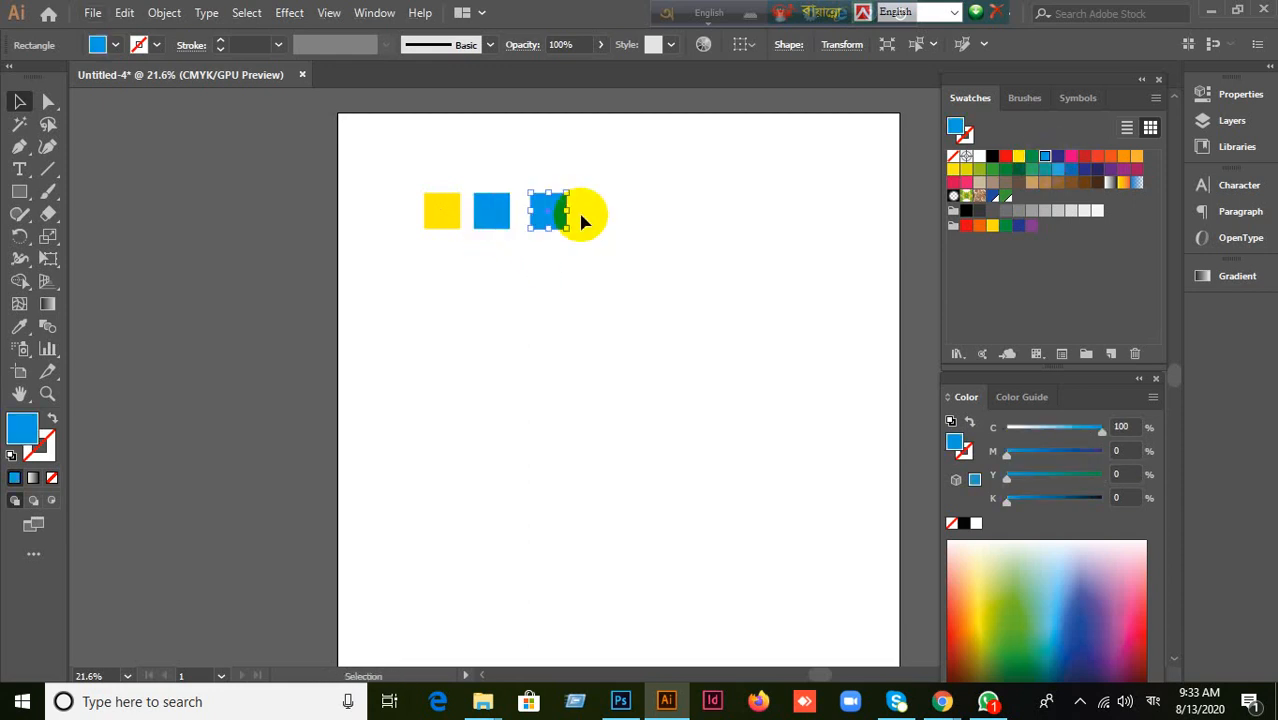
left_click(1108, 158)
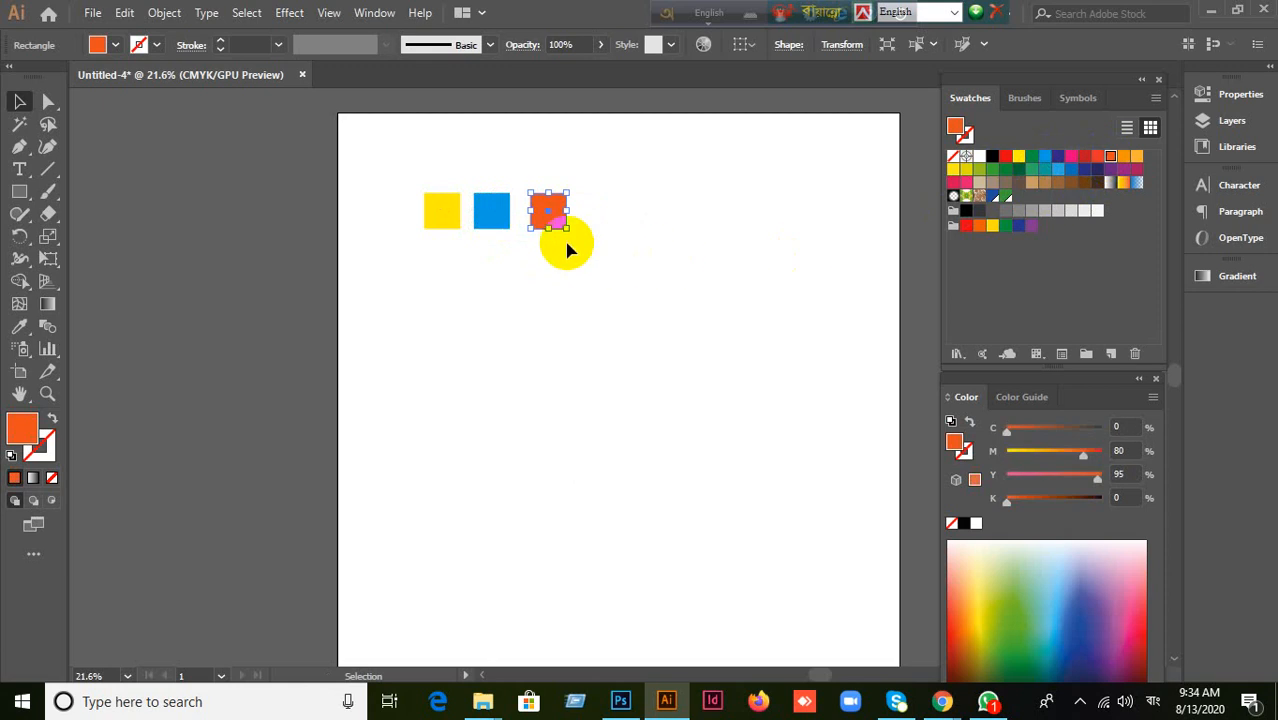
Step: Add a fourth square to the right of the orange one and fill it with dark brown (C=50 M=70 Y=80 K=70)
left_click_drag(560, 221, 613, 216)
left_click(1058, 168)
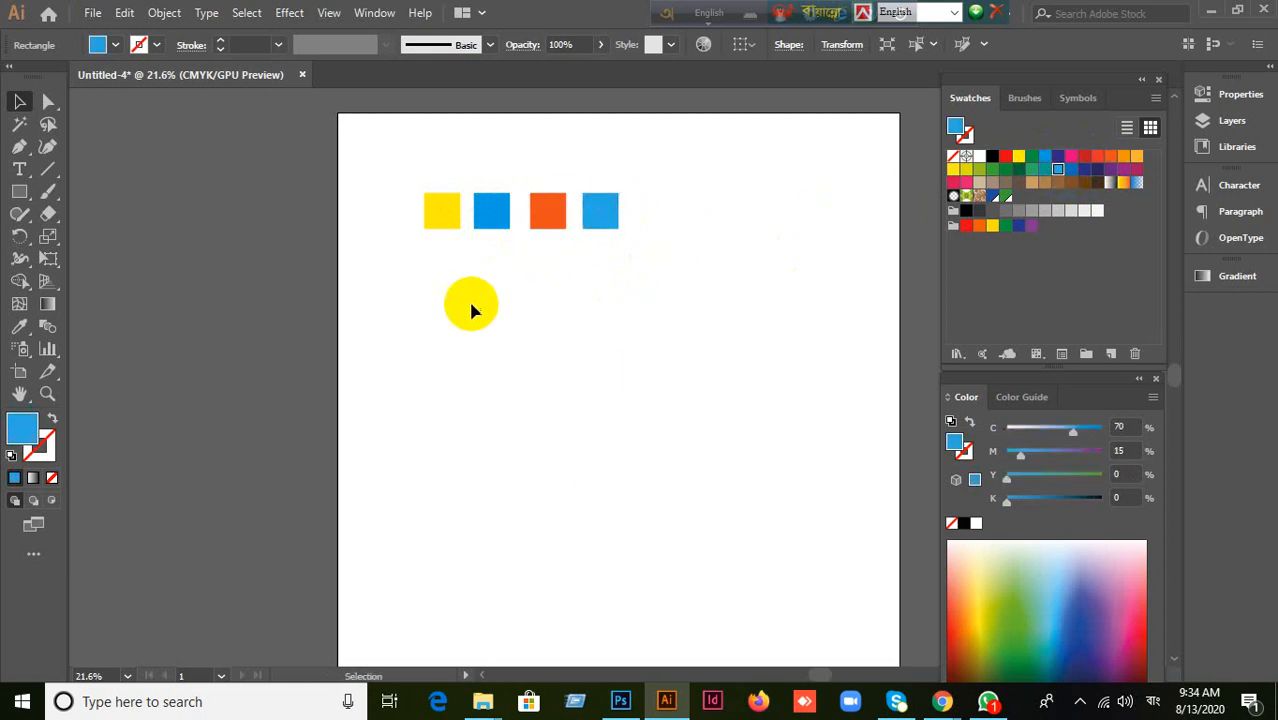
left_click(603, 214)
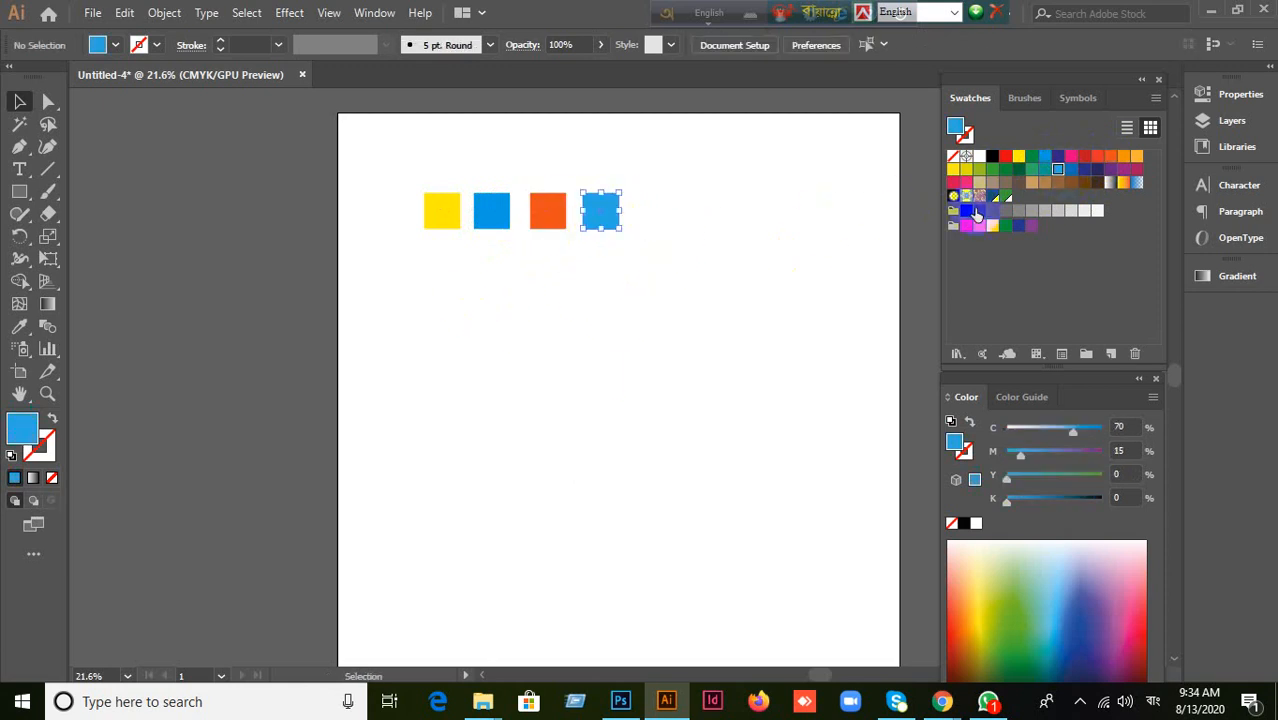
left_click(1097, 183)
left_click(701, 307)
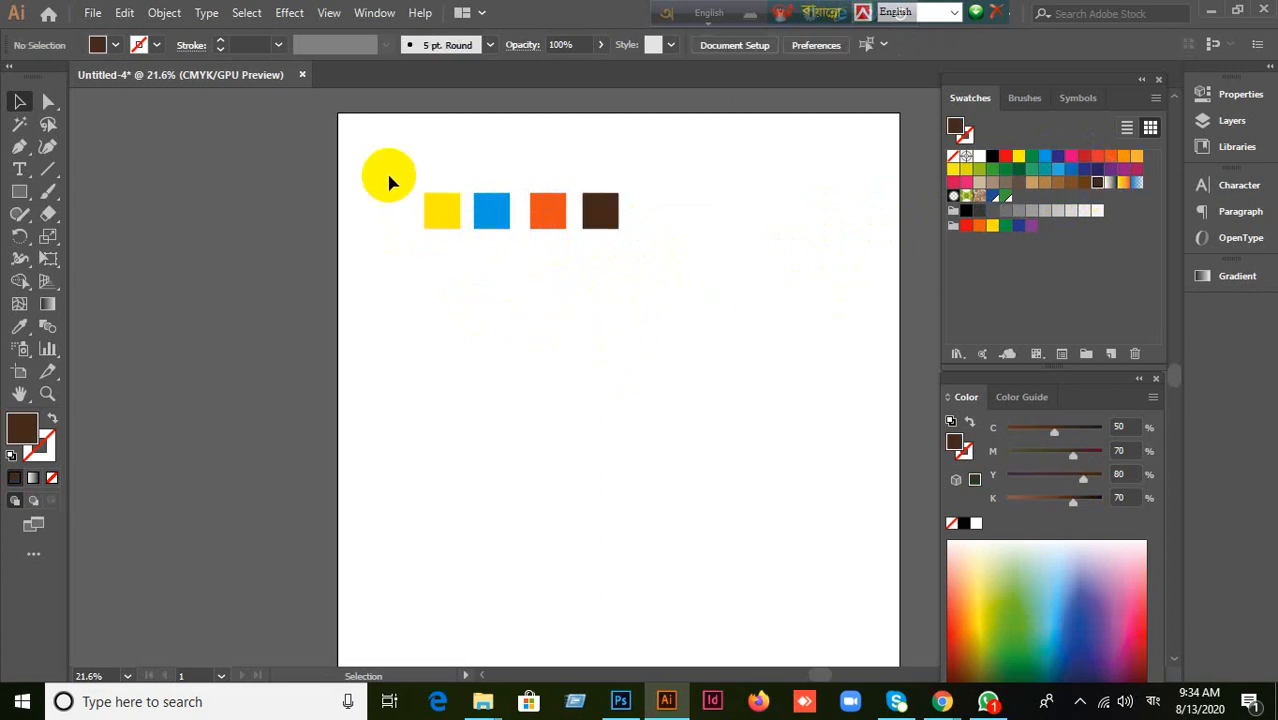
Step: Create a new color group in the swatches from the artwork of all four colored squares, including swatches for tints
left_click_drag(380, 172, 690, 300)
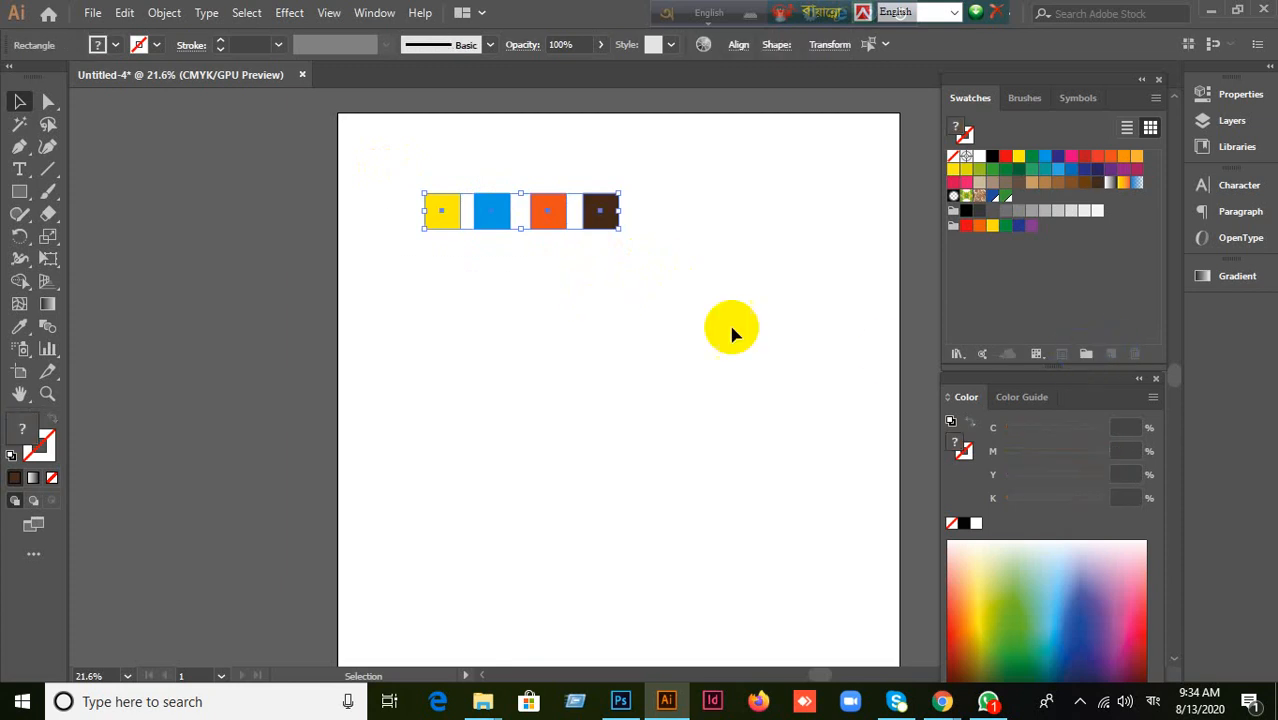
left_click(645, 350)
left_click_drag(385, 157, 700, 330)
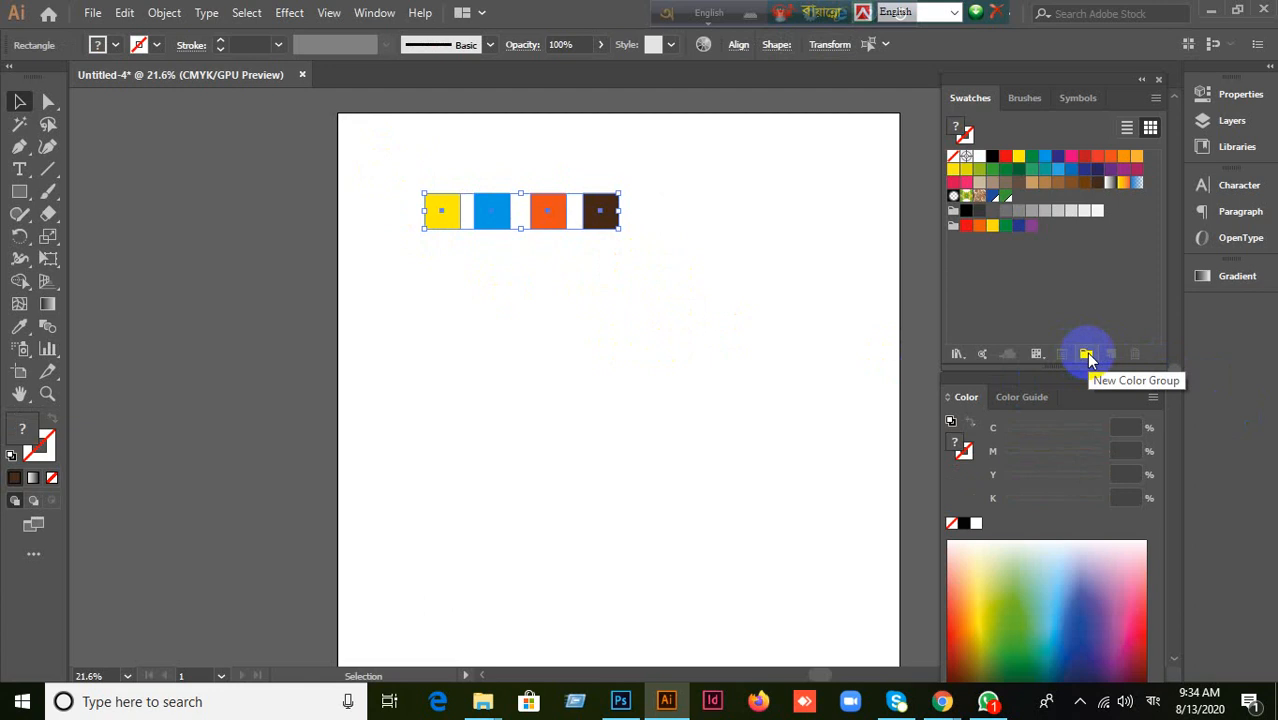
left_click(1086, 356)
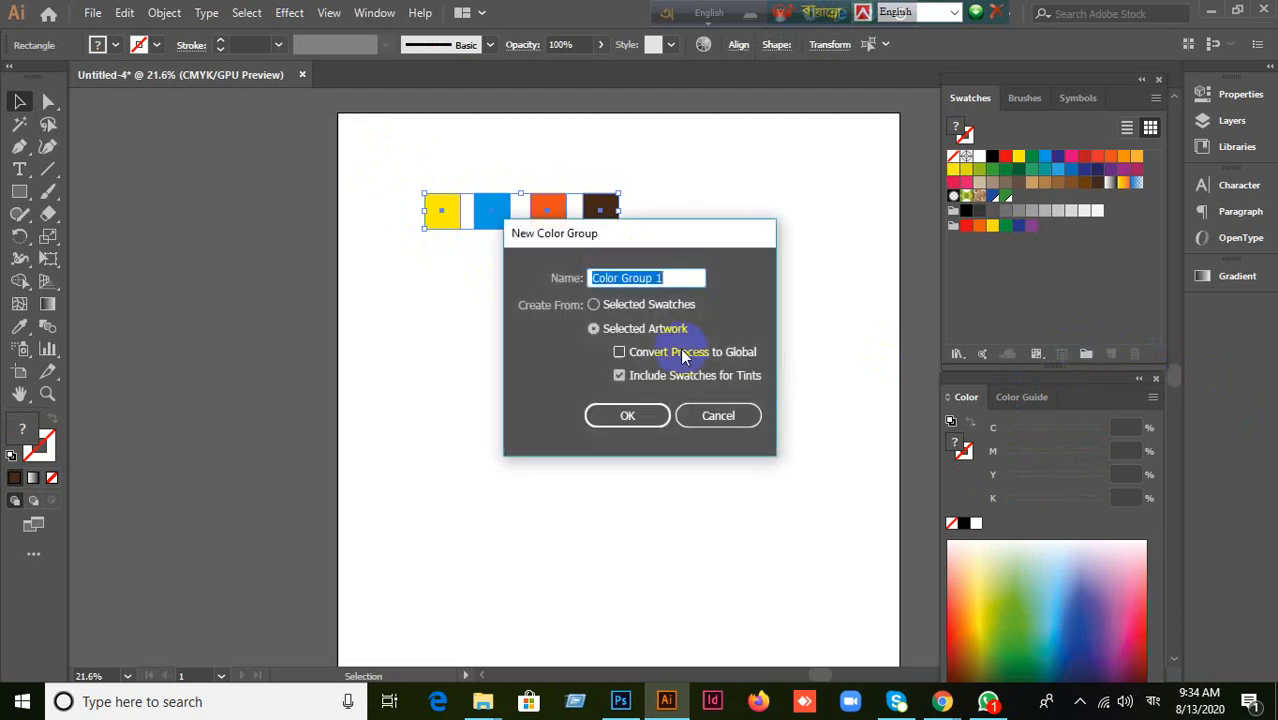
left_click(648, 414)
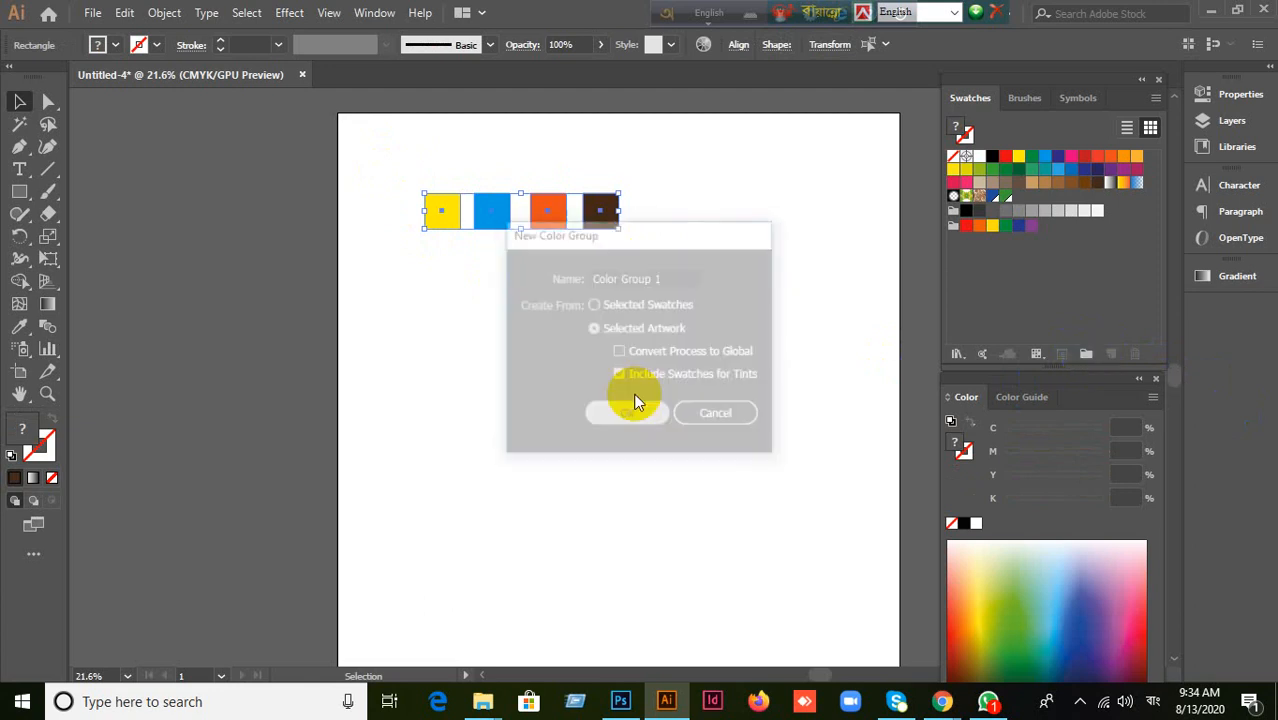
left_click(1011, 264)
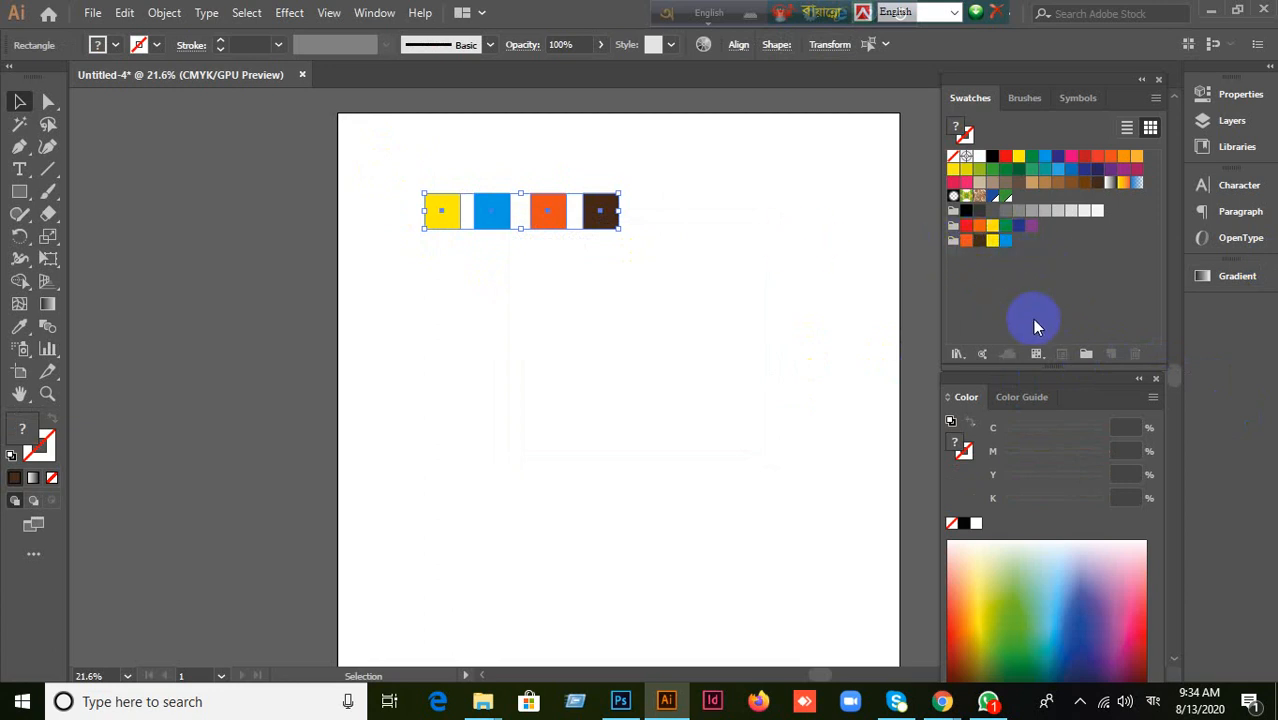
left_click(668, 350)
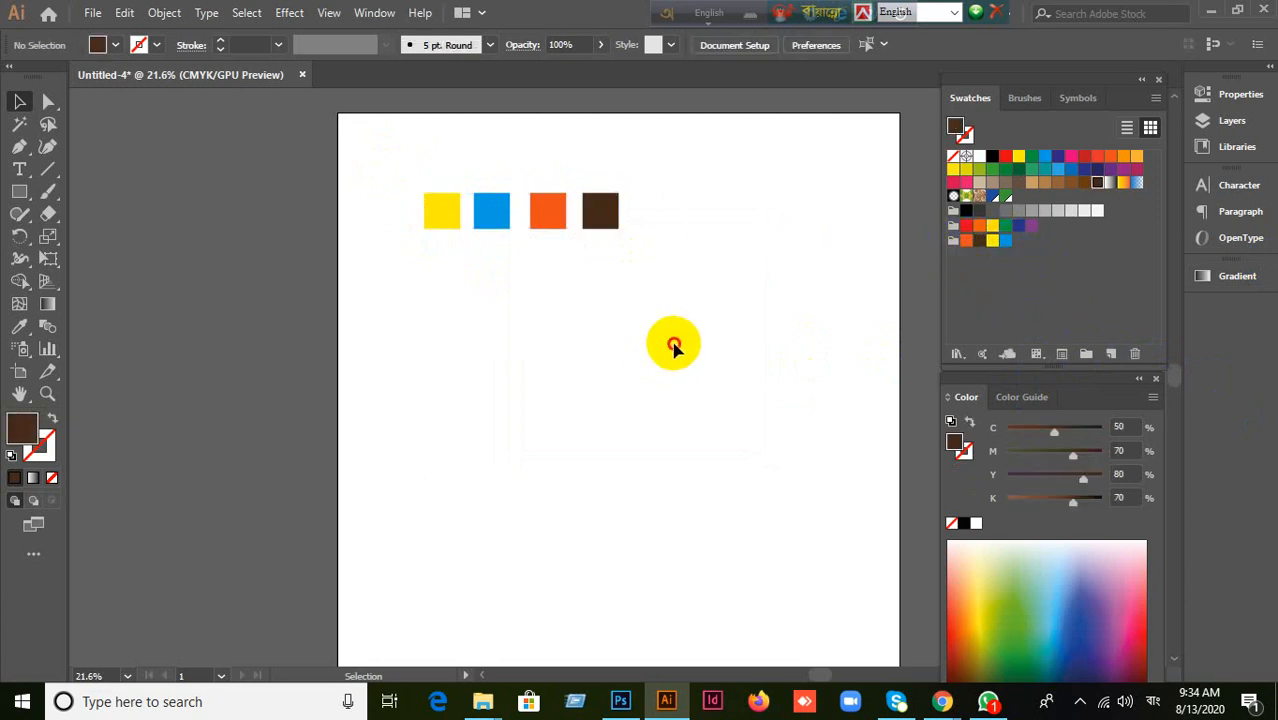
Step: Delete all four colored squares from the artboard
left_click_drag(375, 172, 749, 330)
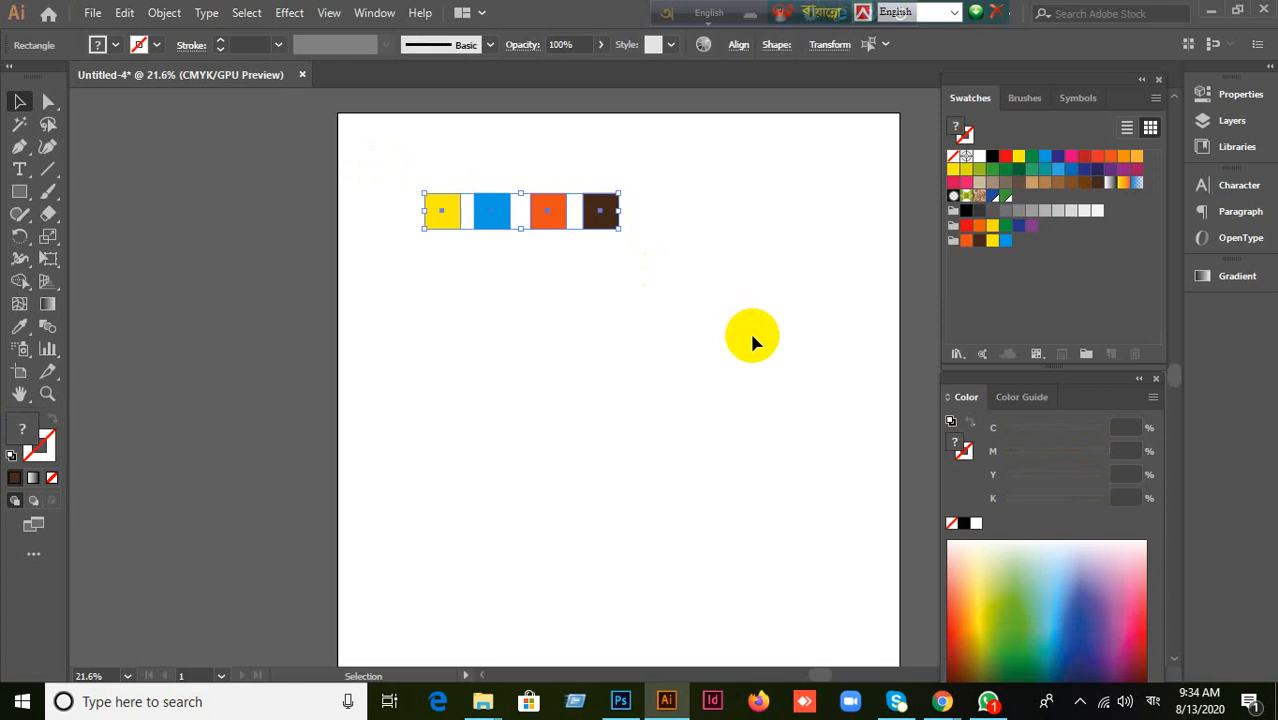
key("Delete")
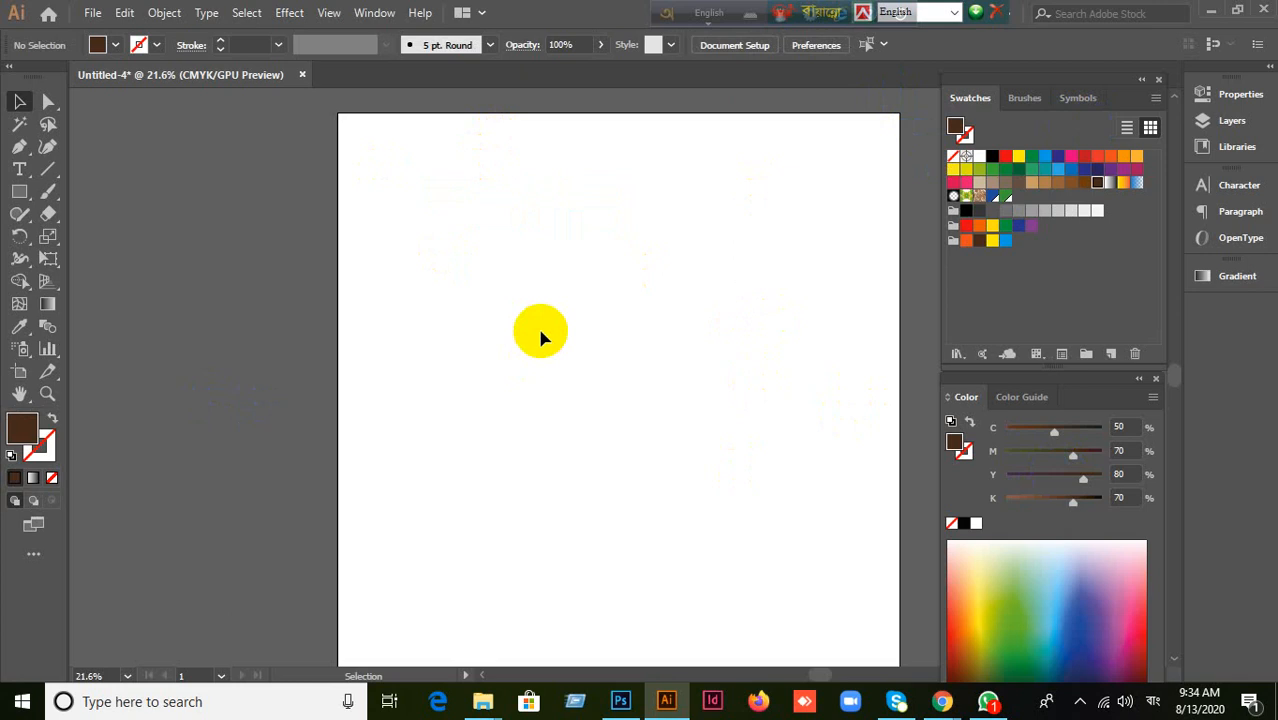
left_click(19, 191)
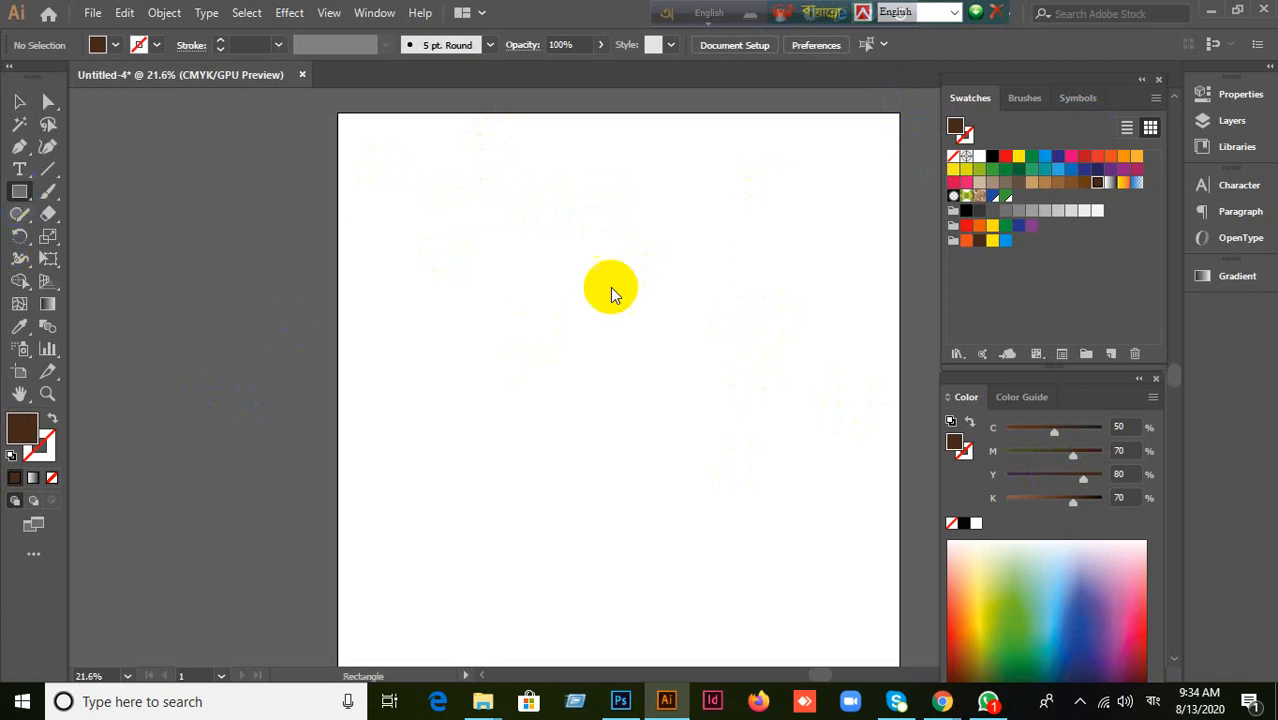
left_click_drag(477, 206, 735, 369)
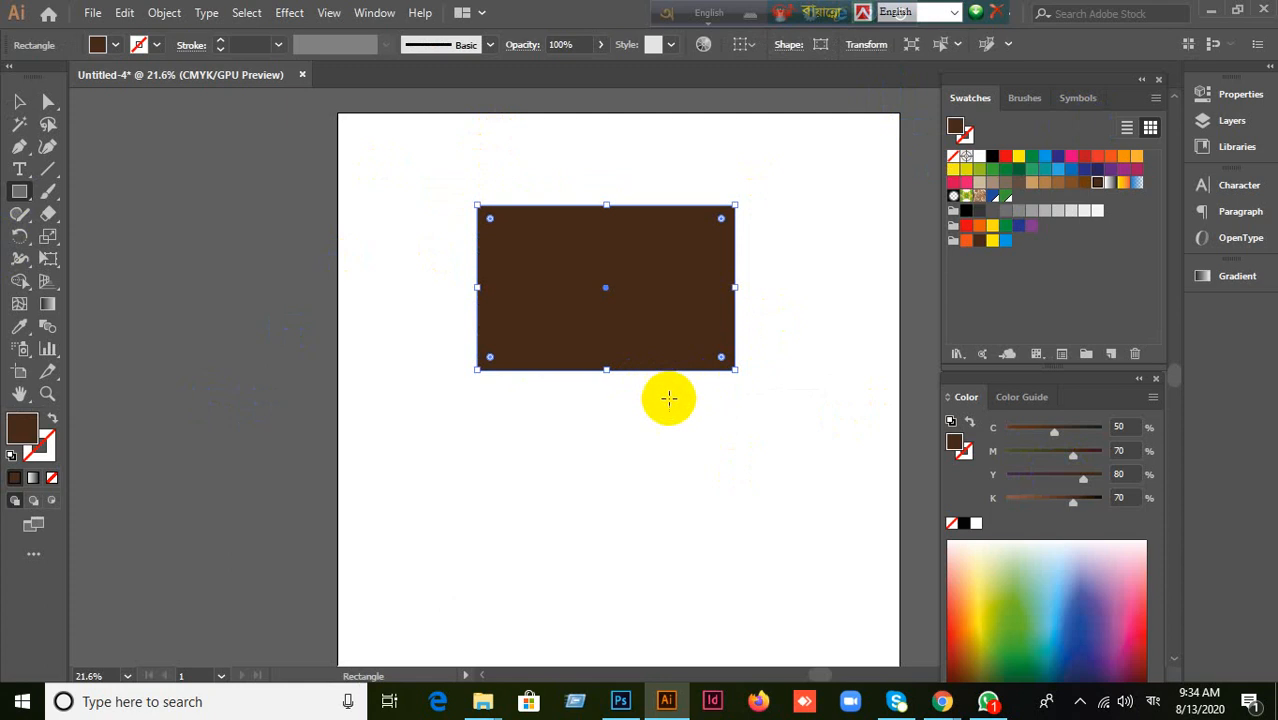
left_click(19, 326)
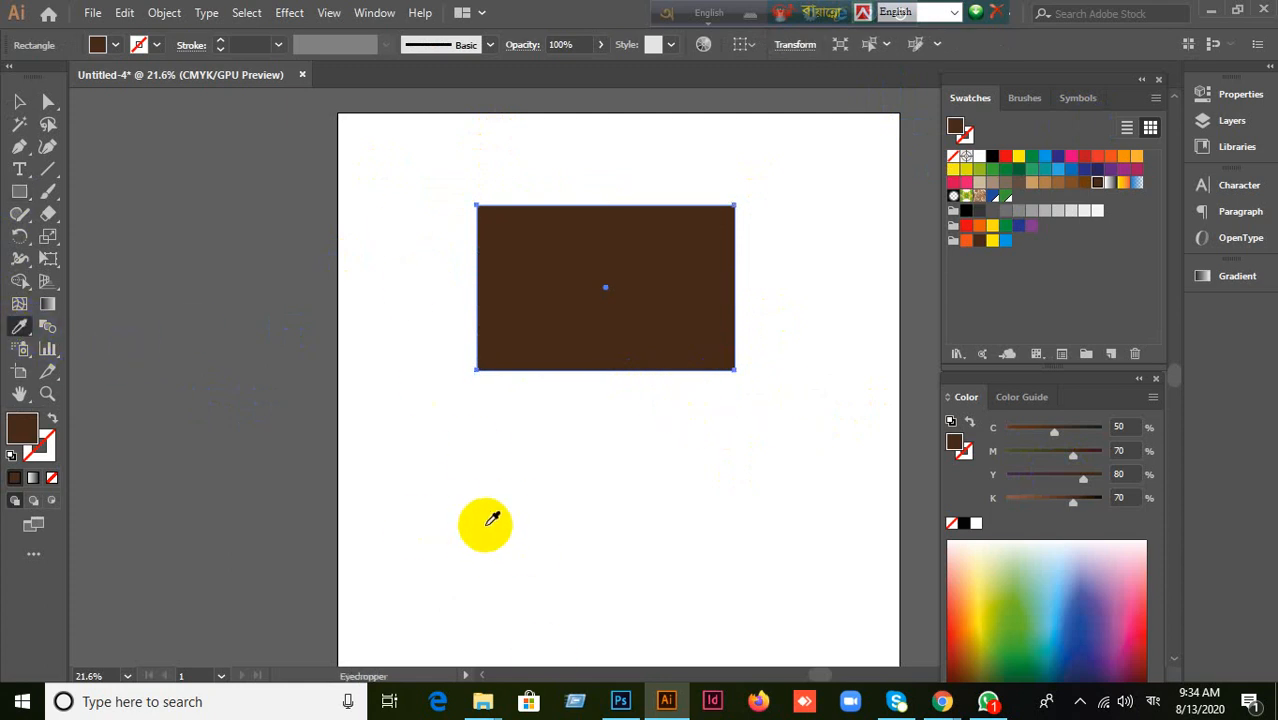
left_click(284, 569)
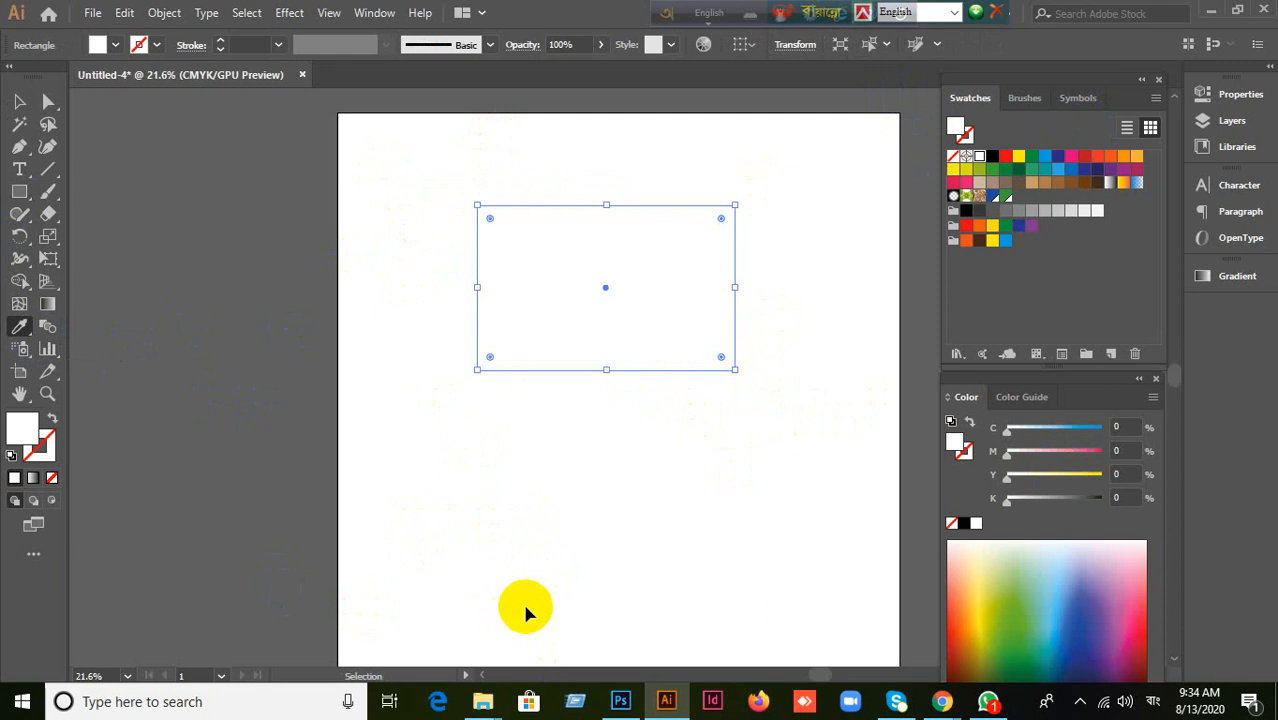
key("ctrl+z")
left_click(19, 102)
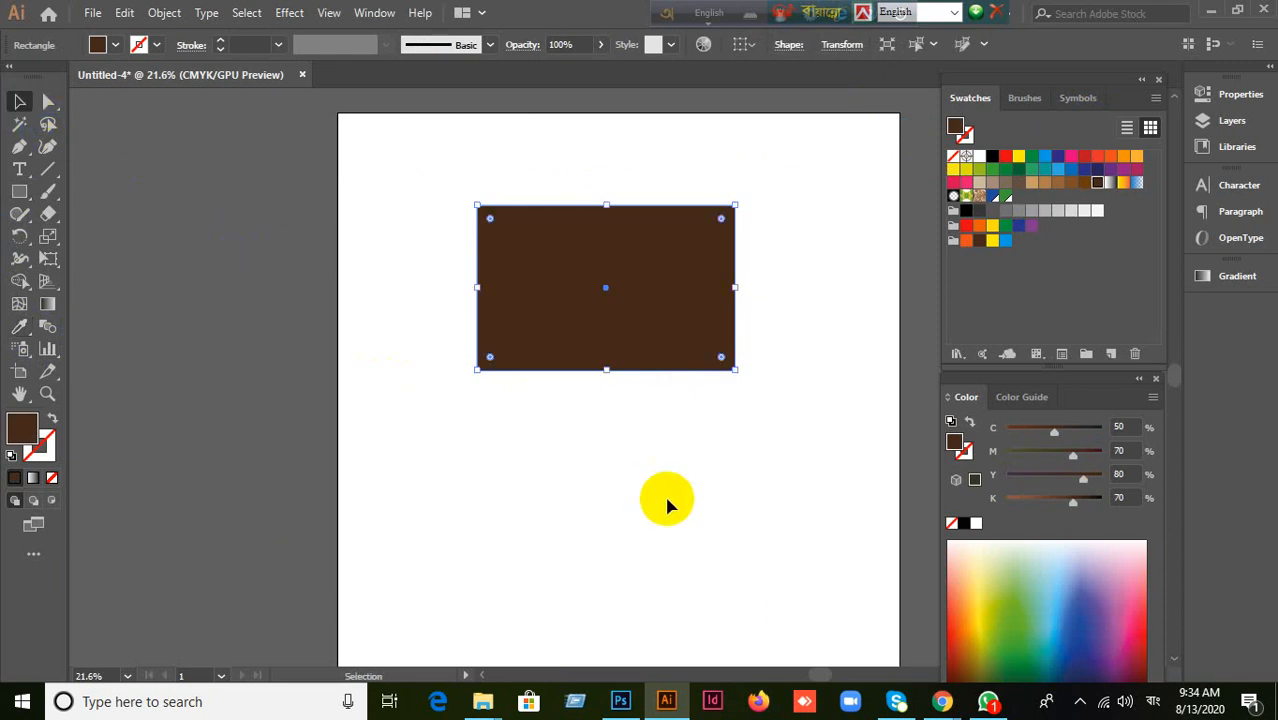
key("Delete")
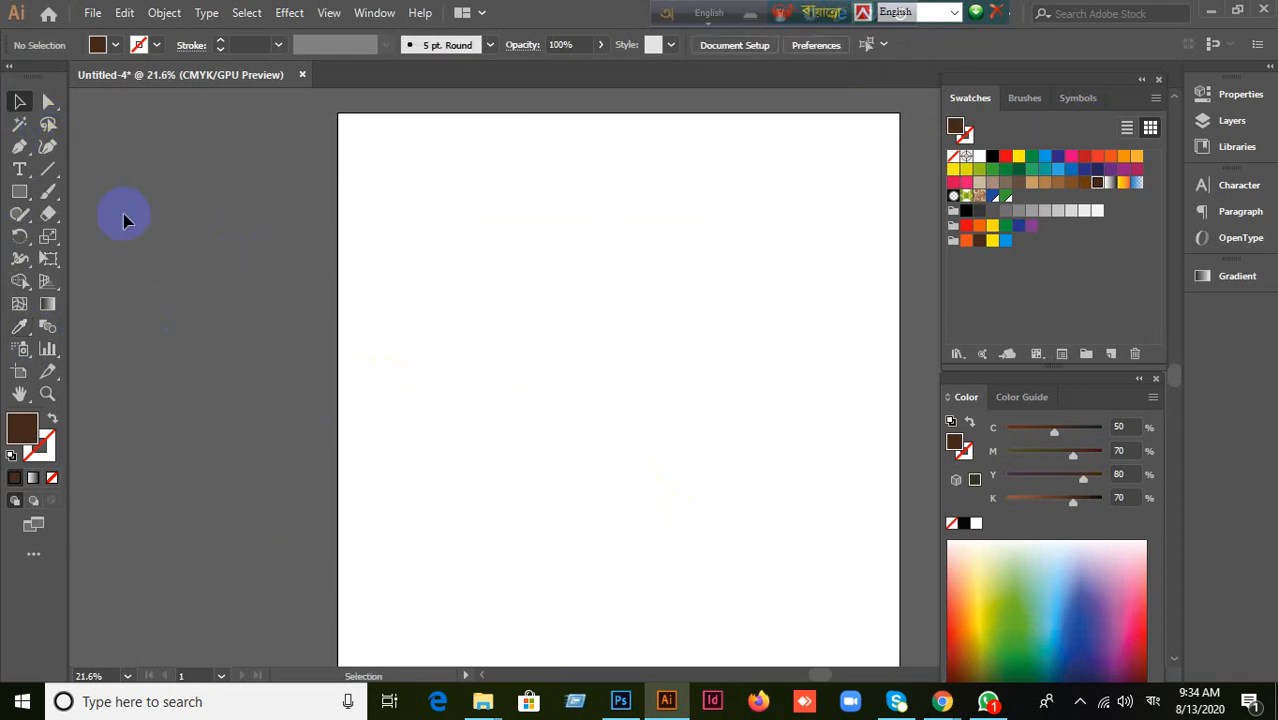
Step: Draw a rectangle in the upper middle of the artboard and fill it with green (C=61.96 Y=100) from the CMYK spectrum
left_click(19, 191)
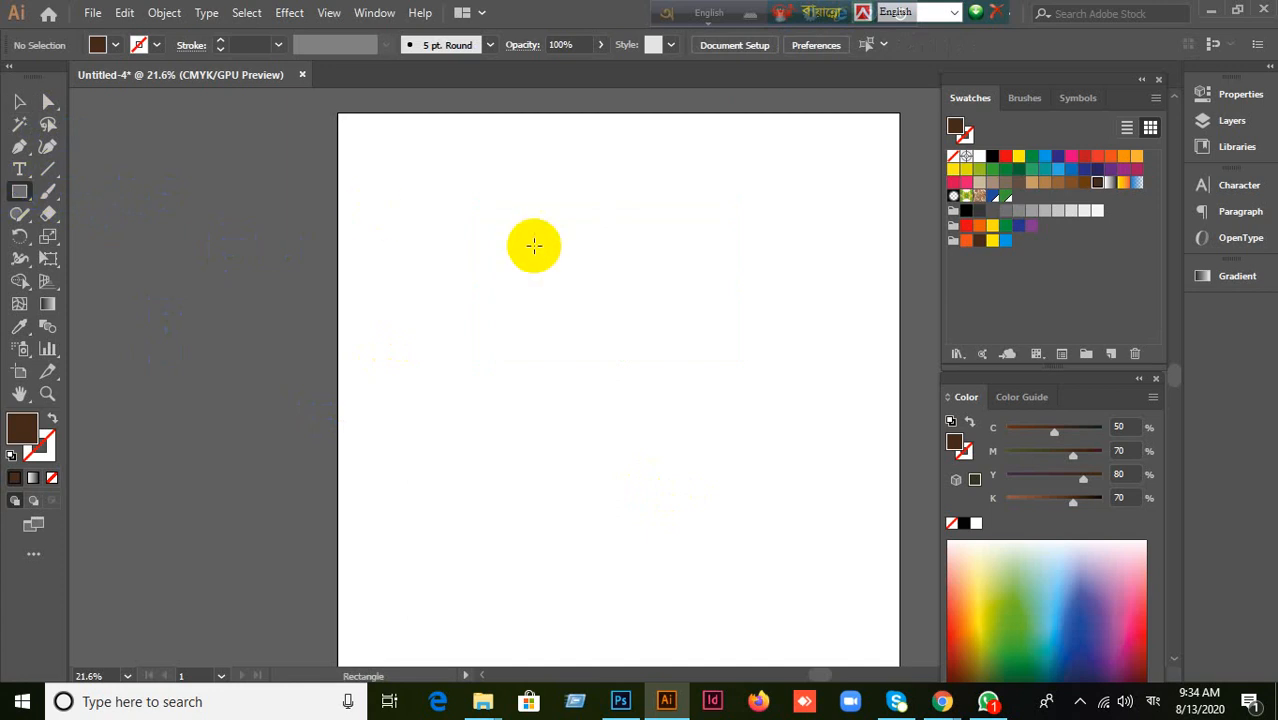
left_click_drag(485, 206, 747, 424)
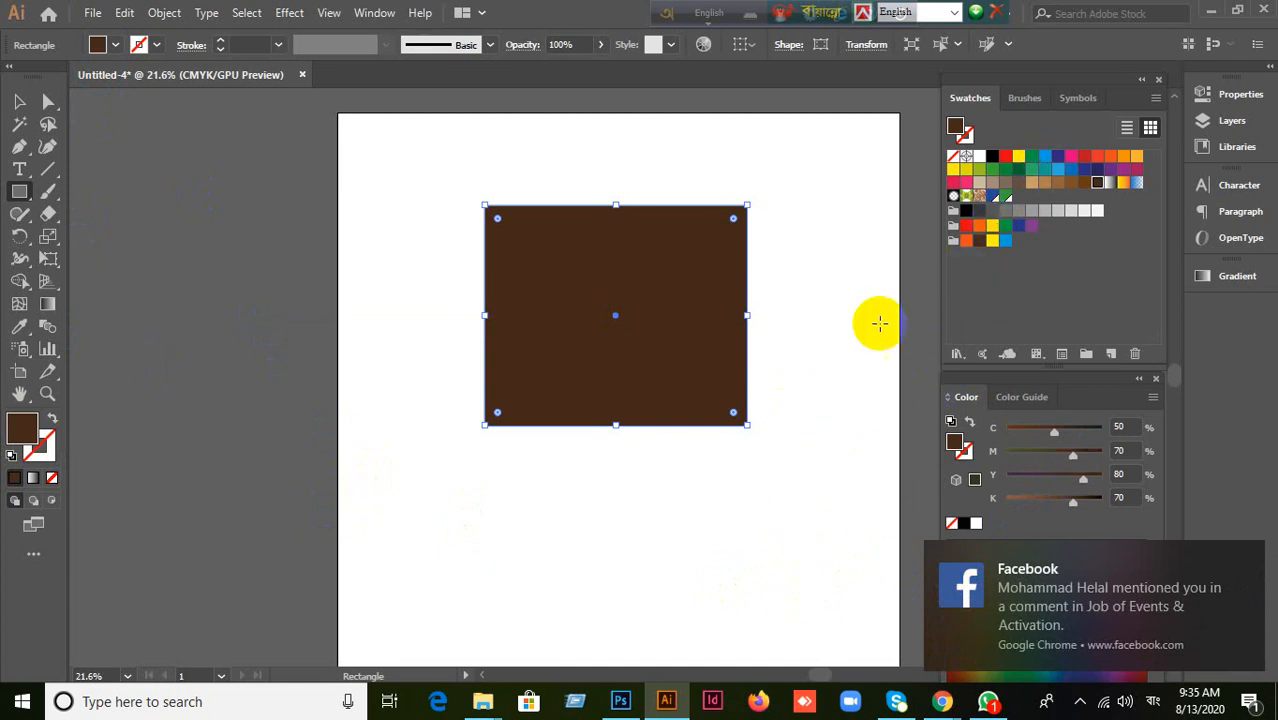
left_click(1247, 564)
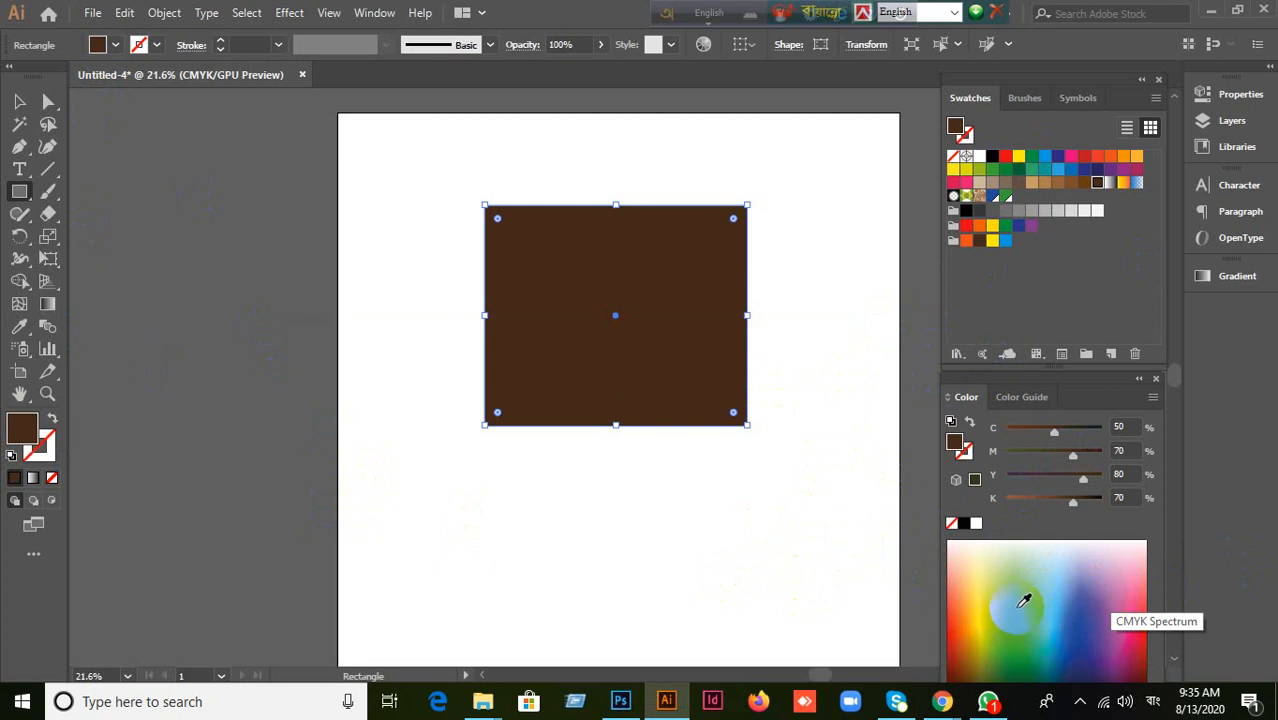
left_click(1016, 604)
Step: Delete the green rectangle so the artboard is empty
left_click(19, 101)
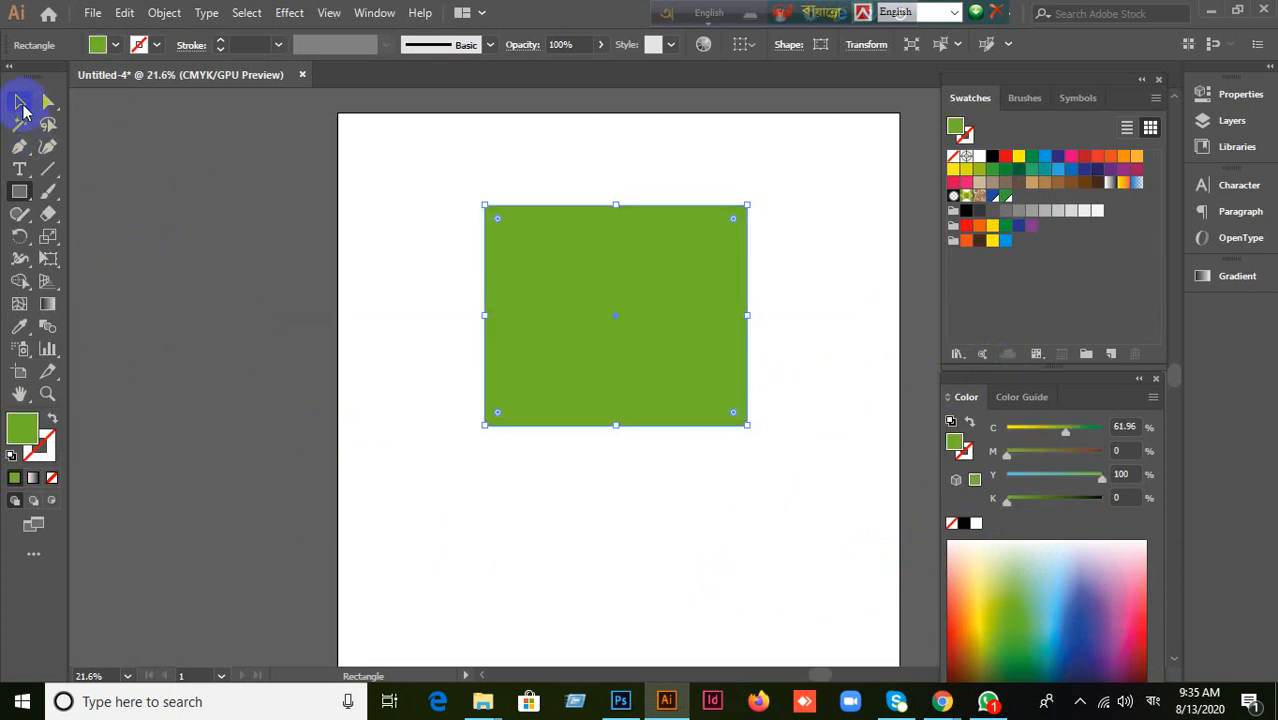
left_click_drag(622, 414, 566, 414)
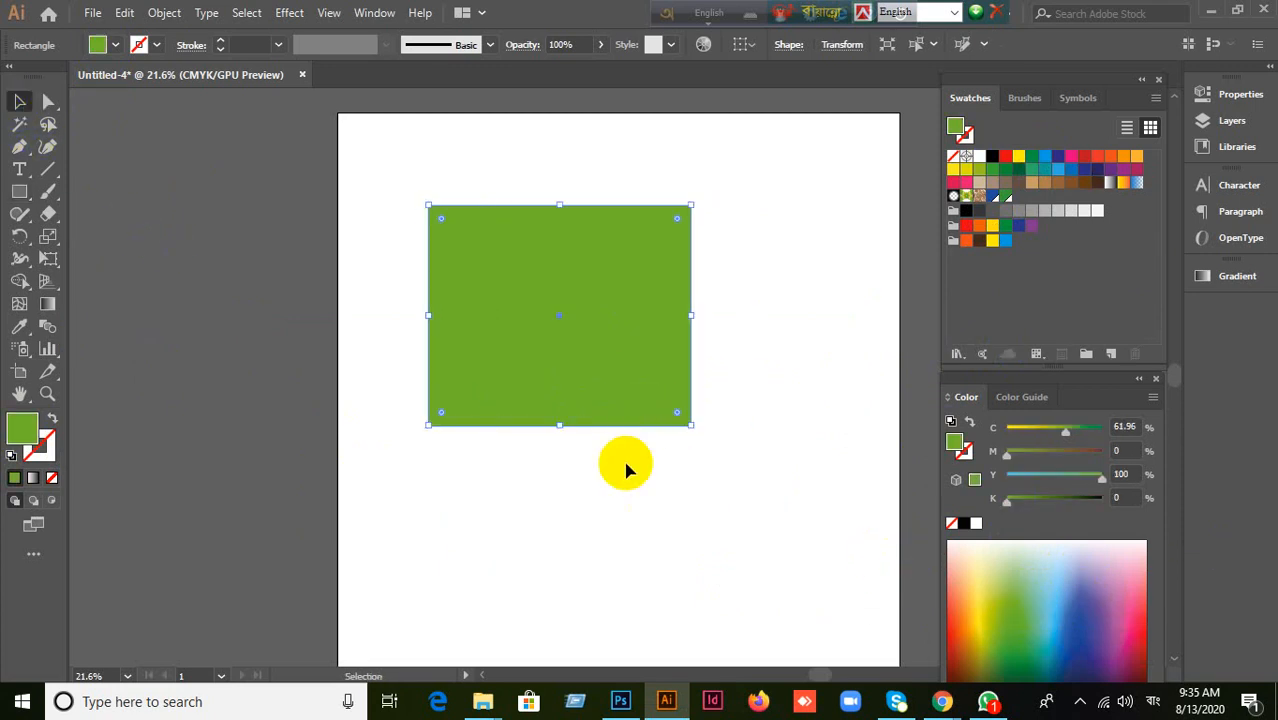
key("Delete")
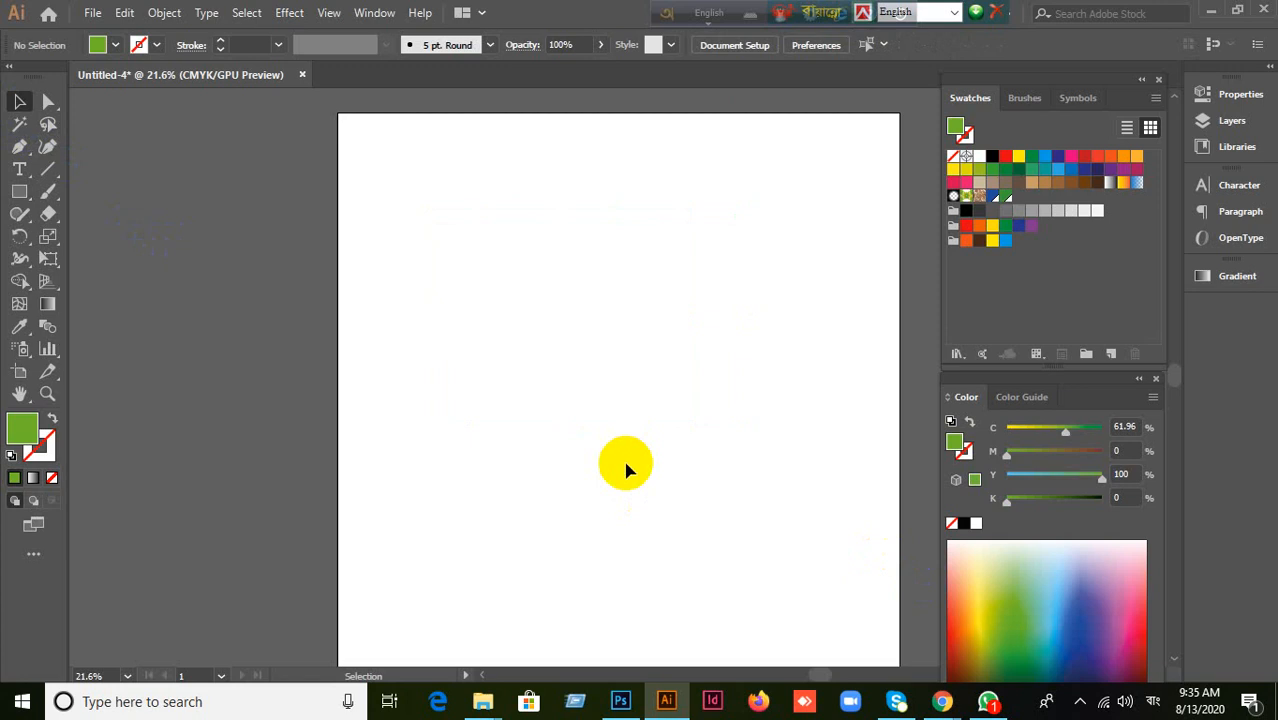
Step: Draw a green rectangle and an ellipse overlapping its lower-right corner, filling the ellipse with tan (C=30 M=50 Y=75 K=10)
mouse_move(20, 191)
left_mouse_down()
mouse_move(66, 211)
mouse_move(63, 191)
left_mouse_up()
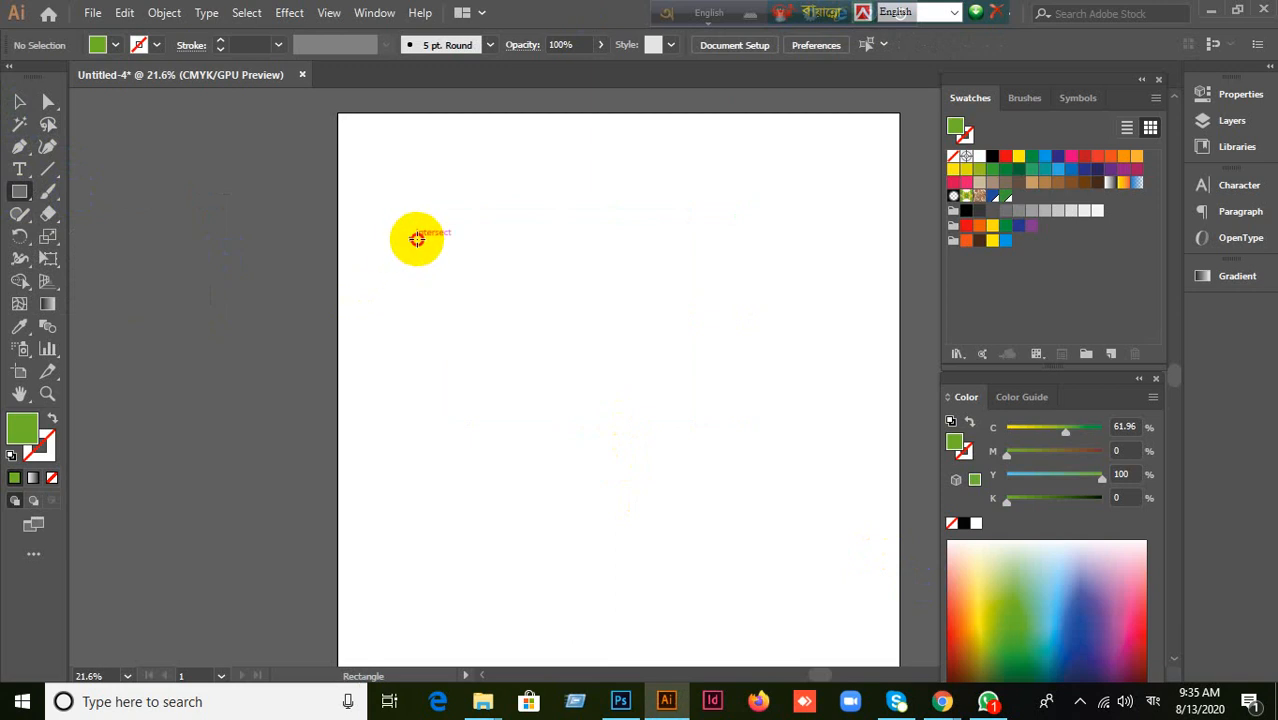
left_click_drag(411, 240, 549, 362)
left_click_drag(19, 193, 80, 238)
left_click_drag(486, 420, 607, 313)
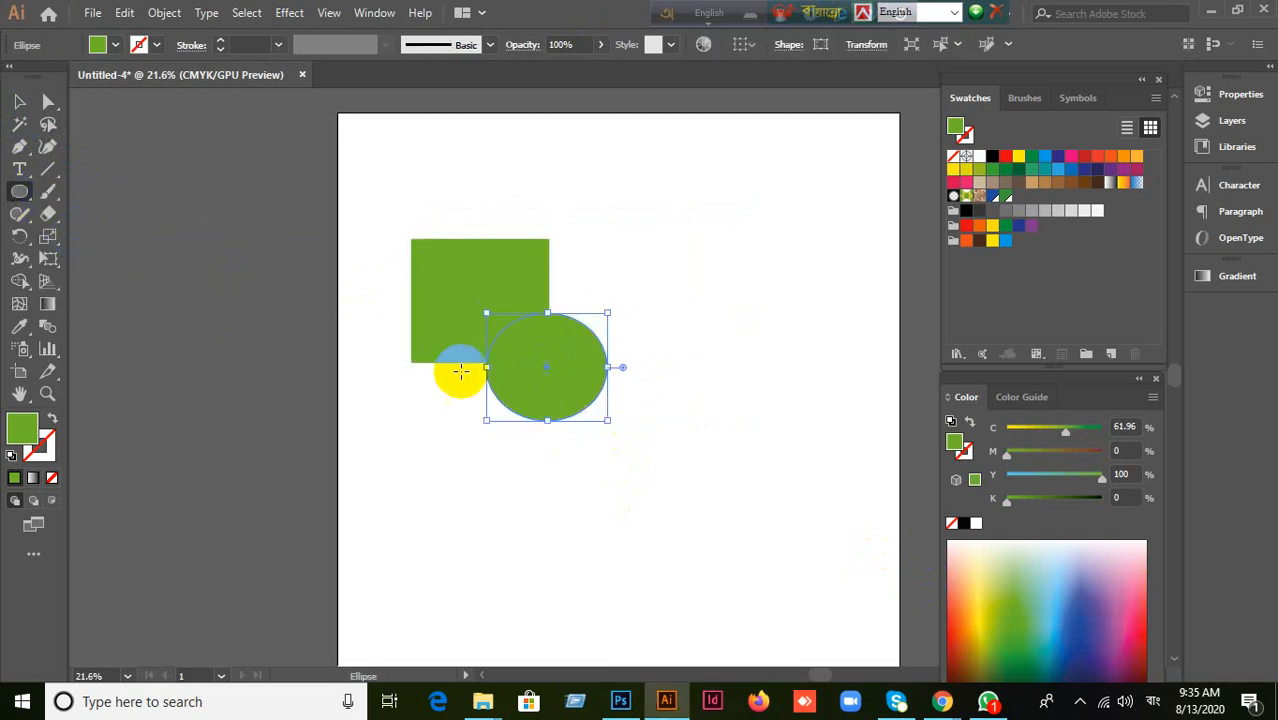
left_click(1044, 182)
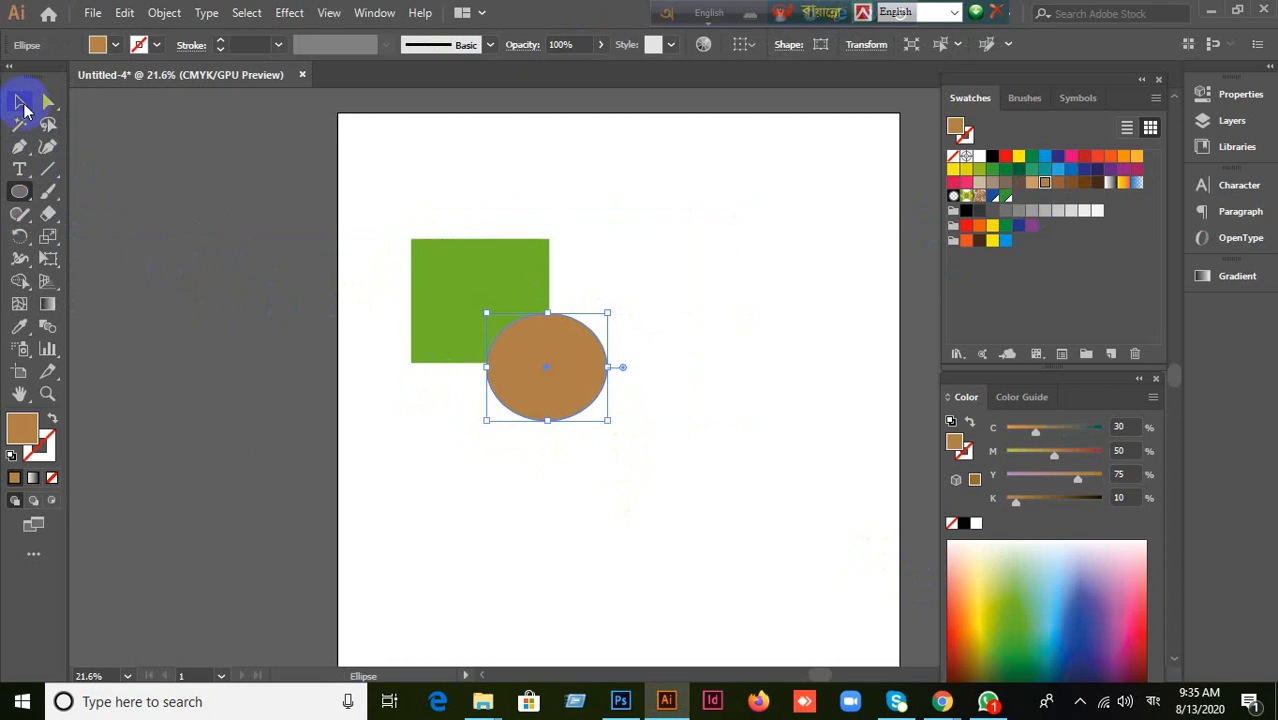
Step: Draw a large hexagon overlapping the green rectangle and tan ellipse, and fill it with the orange swatch (M=80 Y=95)
left_click(19, 103)
left_click_drag(19, 190, 114, 258)
left_click_drag(530, 255, 614, 321)
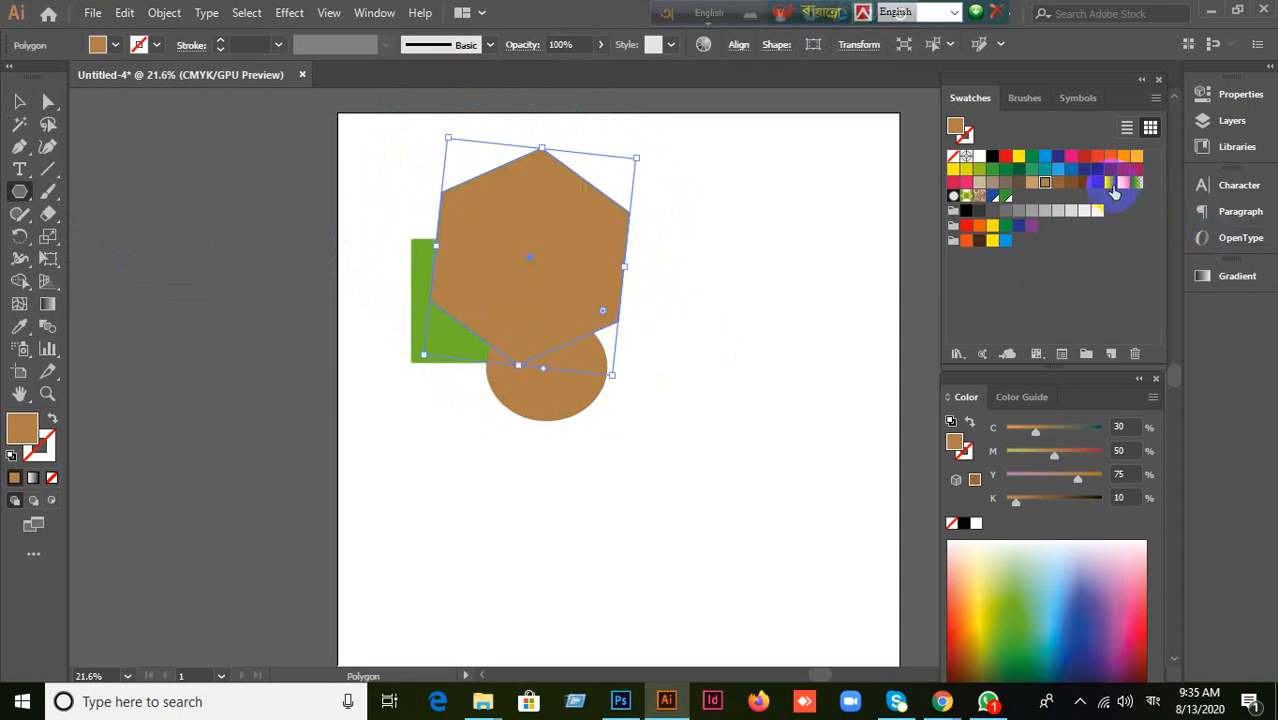
left_click(1110, 156)
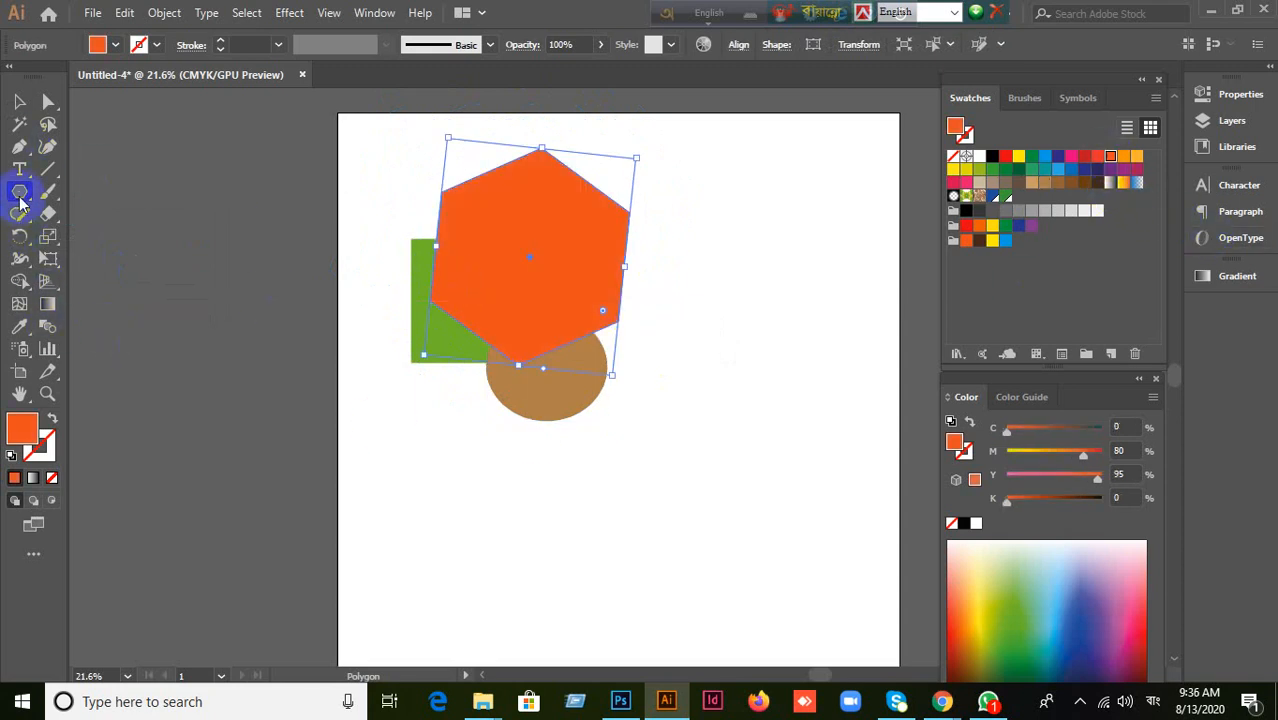
Step: Draw a five-pointed star filled with crimson (C=10 M=100 Y=50) and place it over the right side of the hexagon and ellipse
left_click_drag(18, 193, 78, 282)
left_click_drag(397, 343, 493, 410)
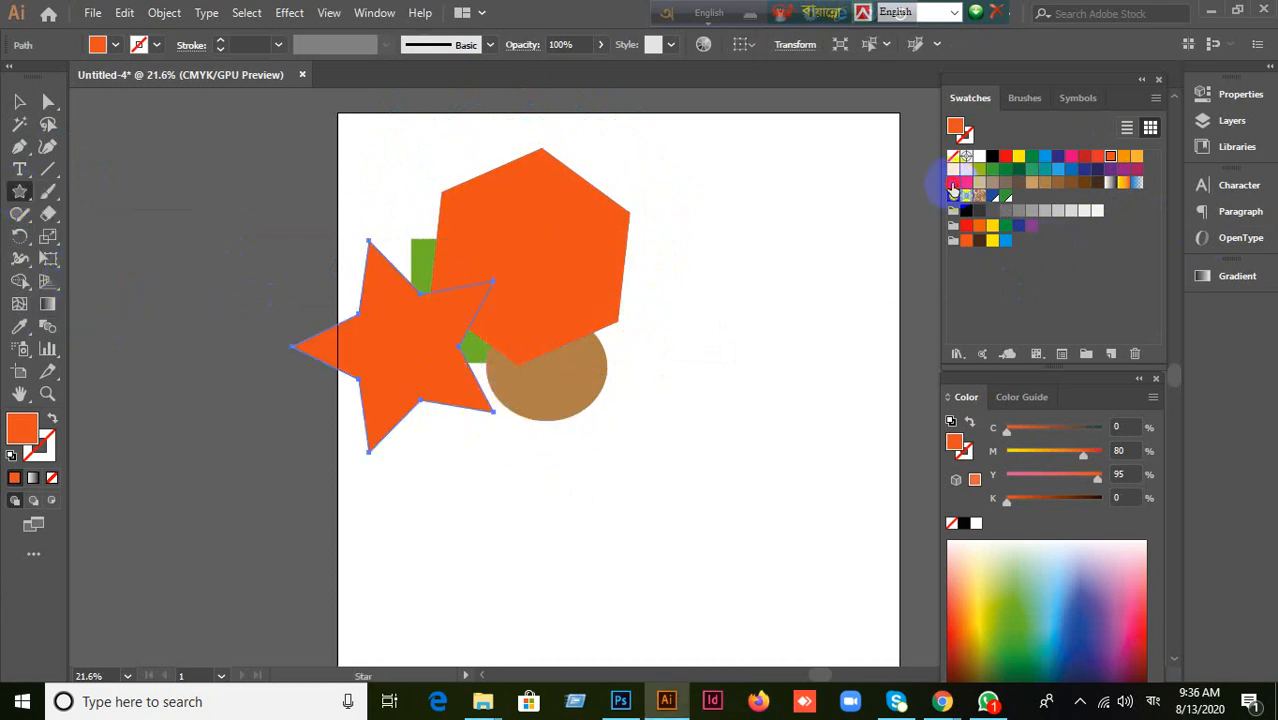
left_click(953, 181)
left_click(19, 101)
left_click_drag(330, 333, 543, 333)
left_click(650, 378)
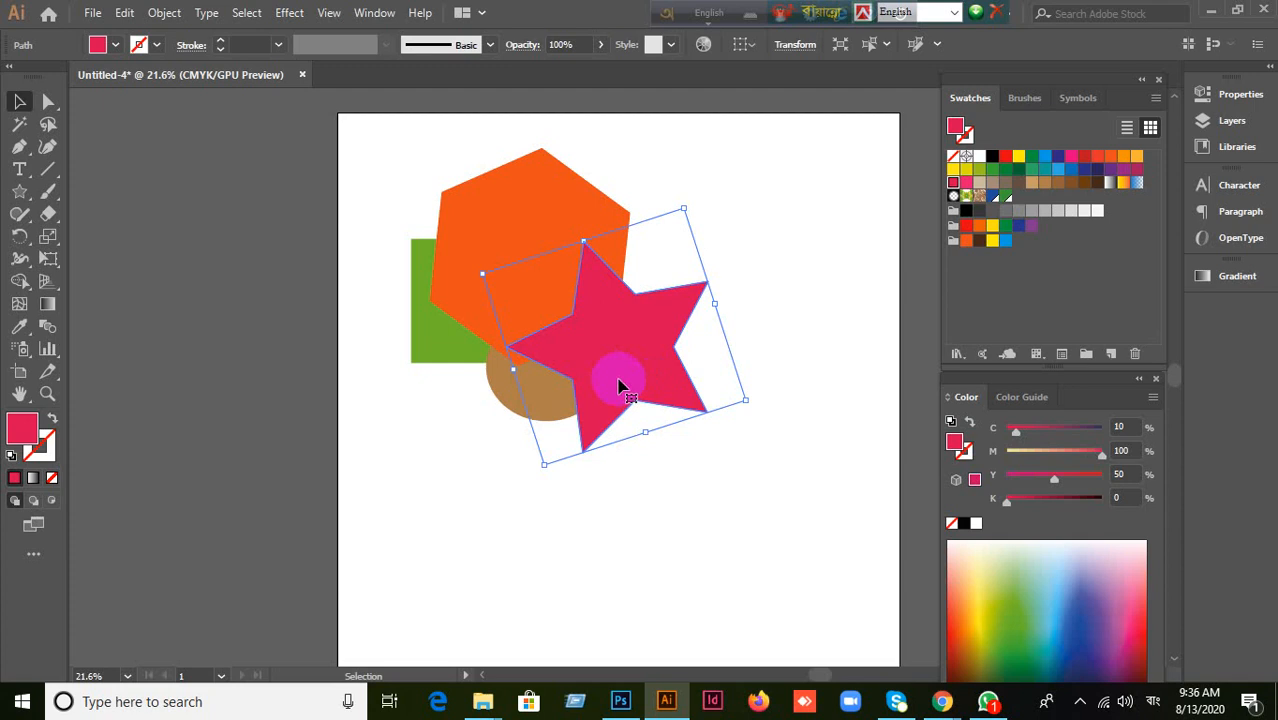
Step: Send the crimson star to the back of the stacking order, behind all other shapes
right_click(619, 386)
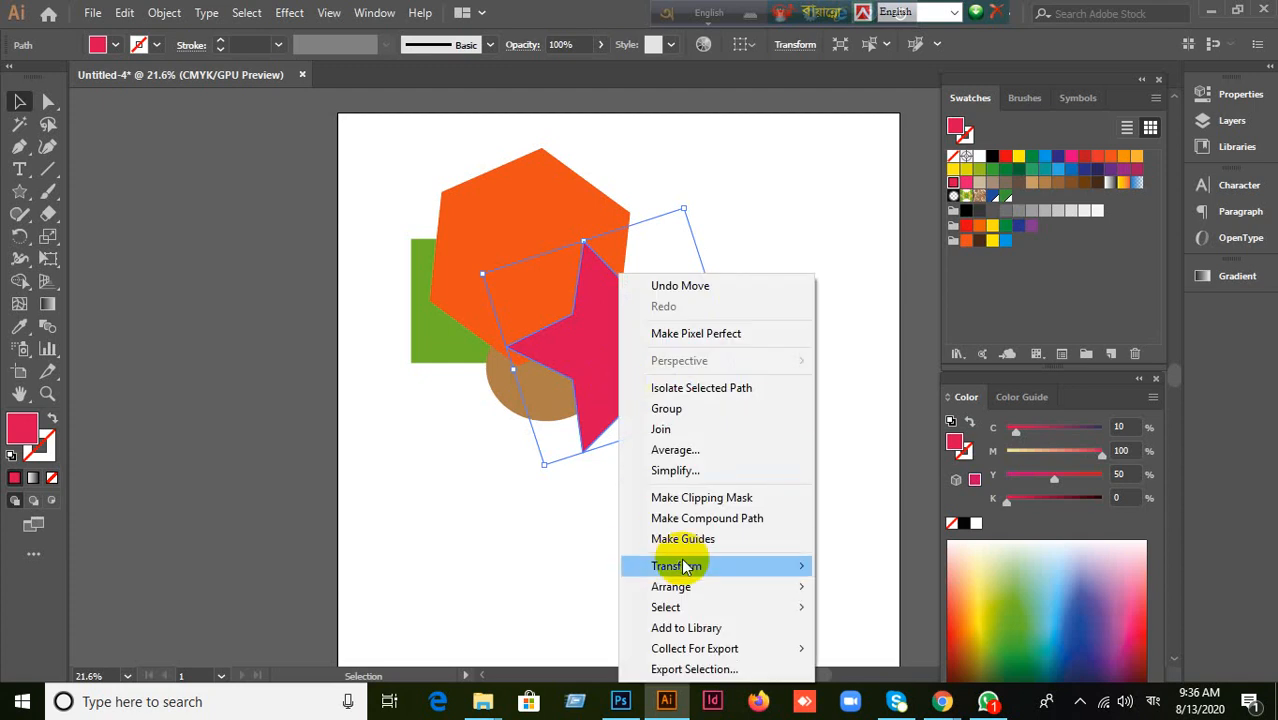
mouse_move(662, 588)
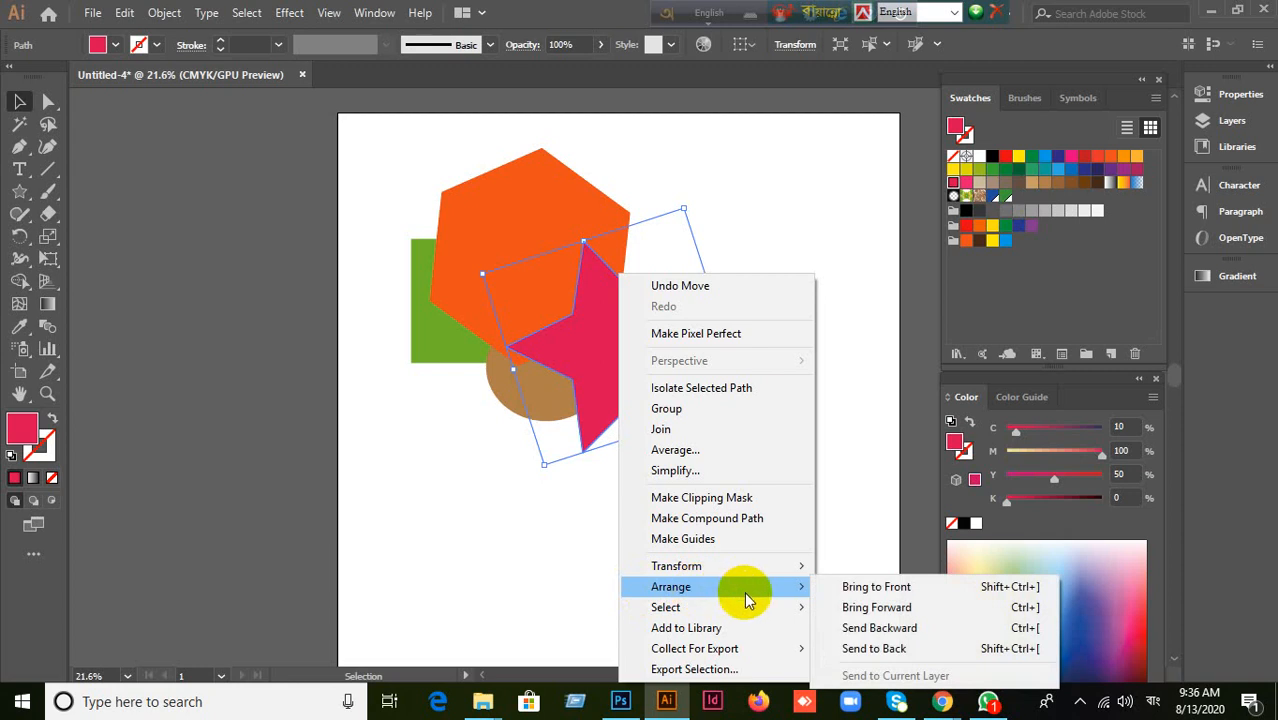
left_click(575, 553)
left_click(640, 405)
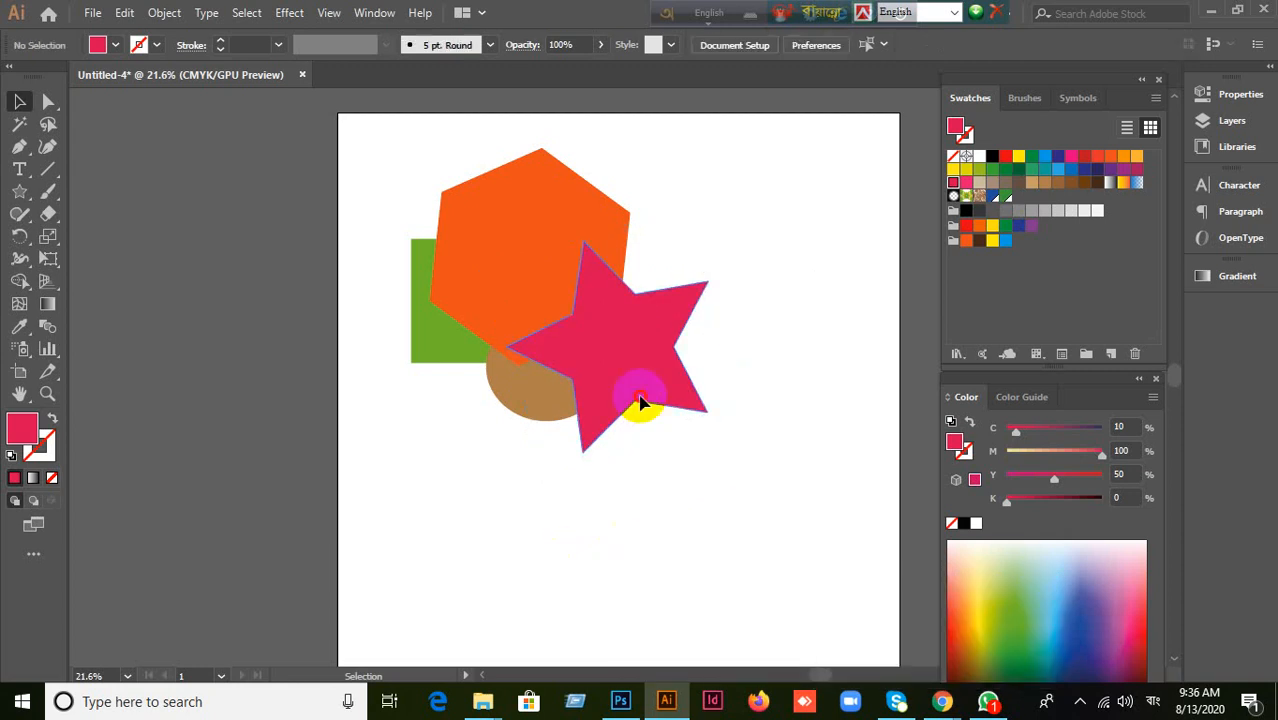
left_click(648, 340)
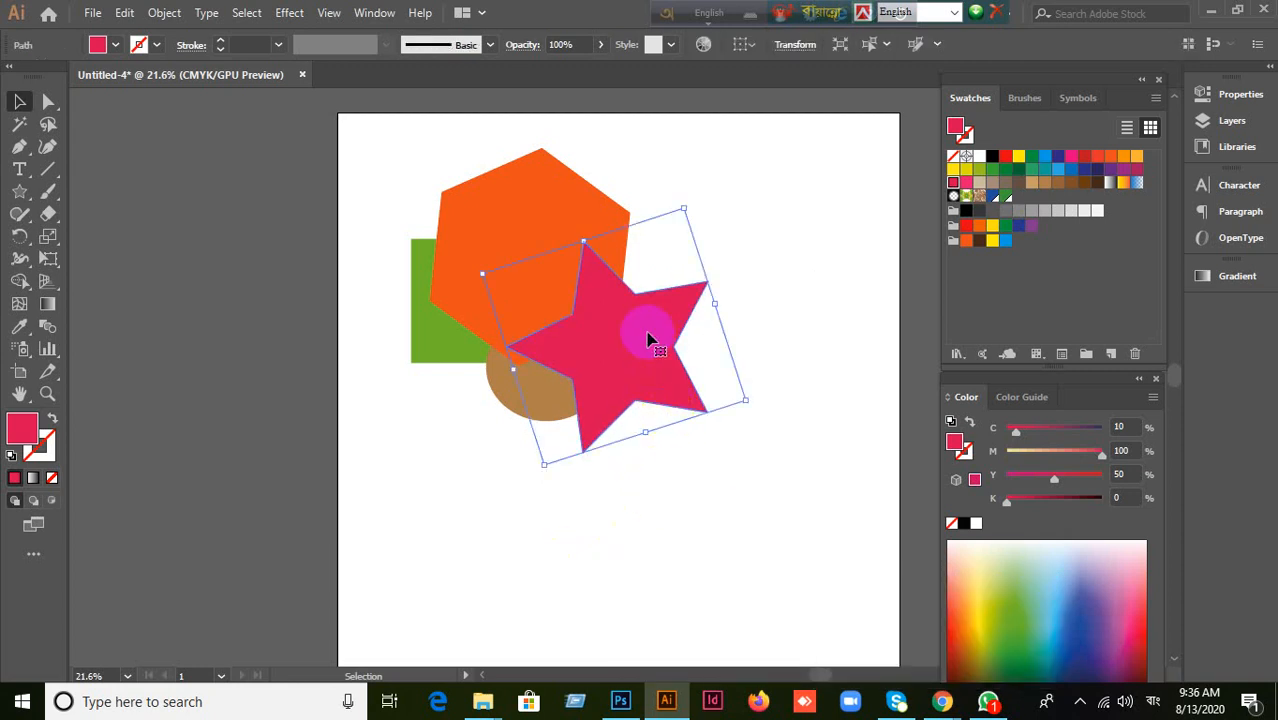
right_click(648, 340)
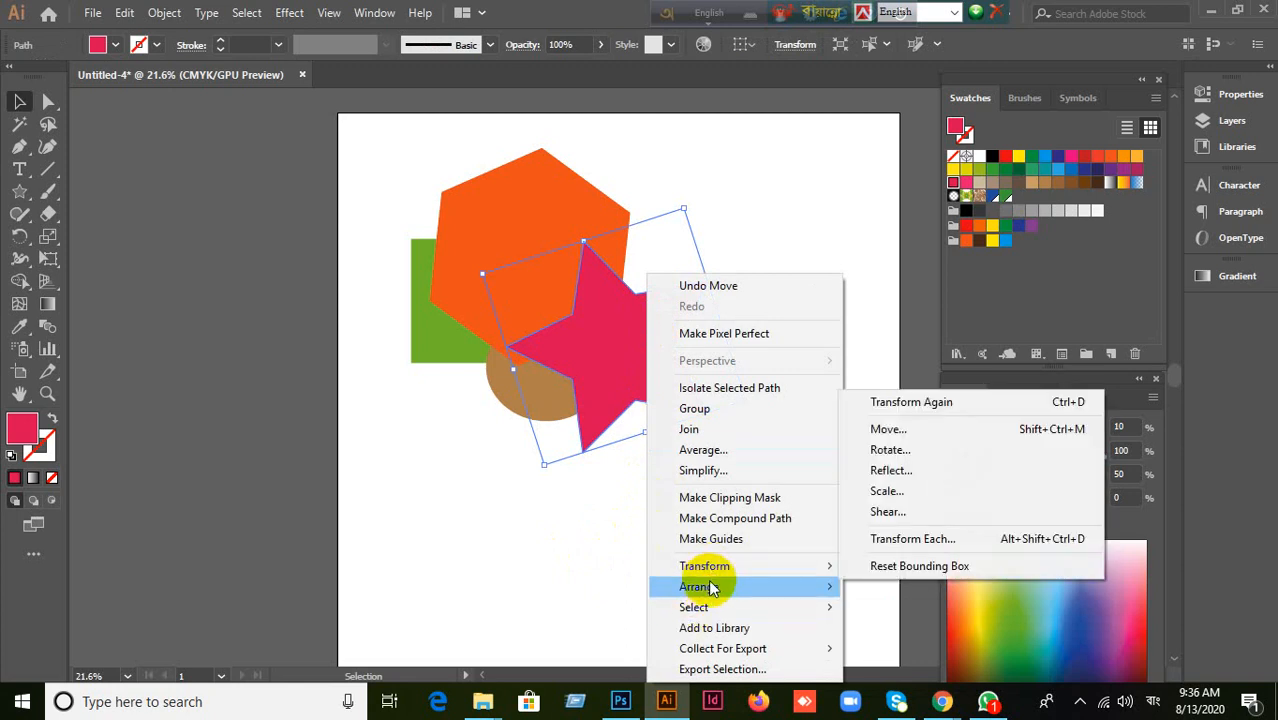
mouse_move(711, 588)
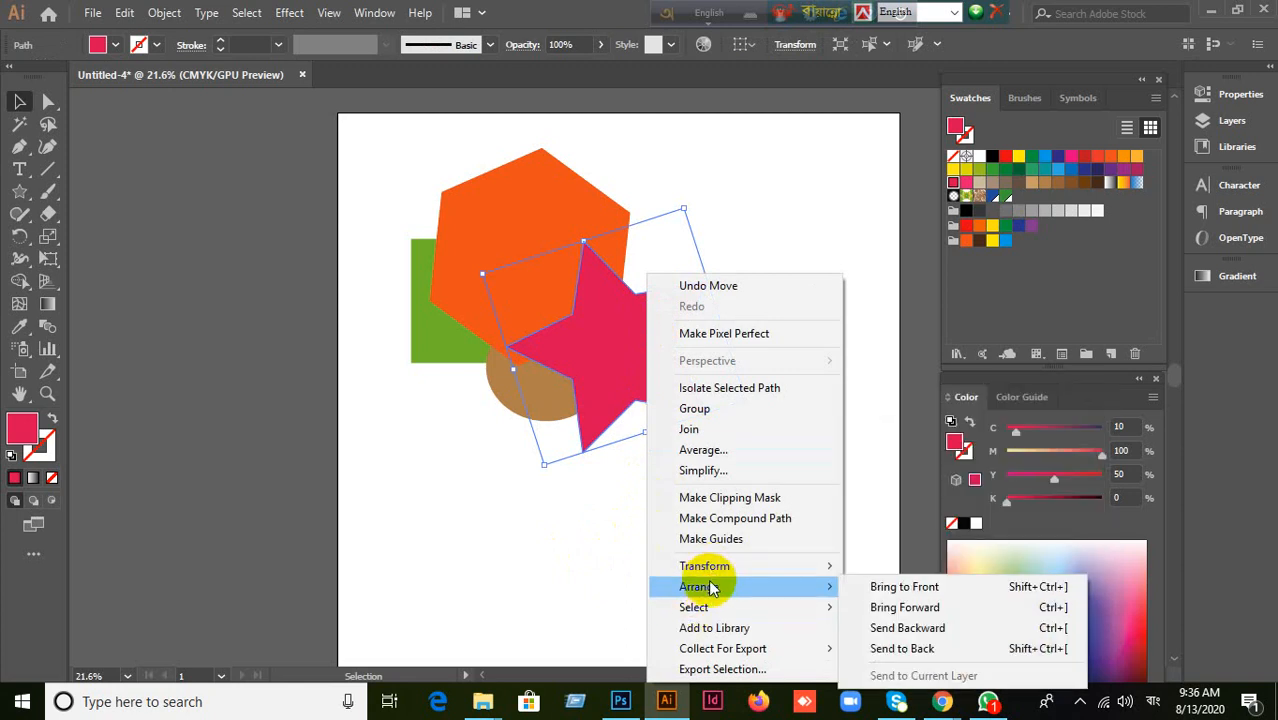
left_click(1052, 650)
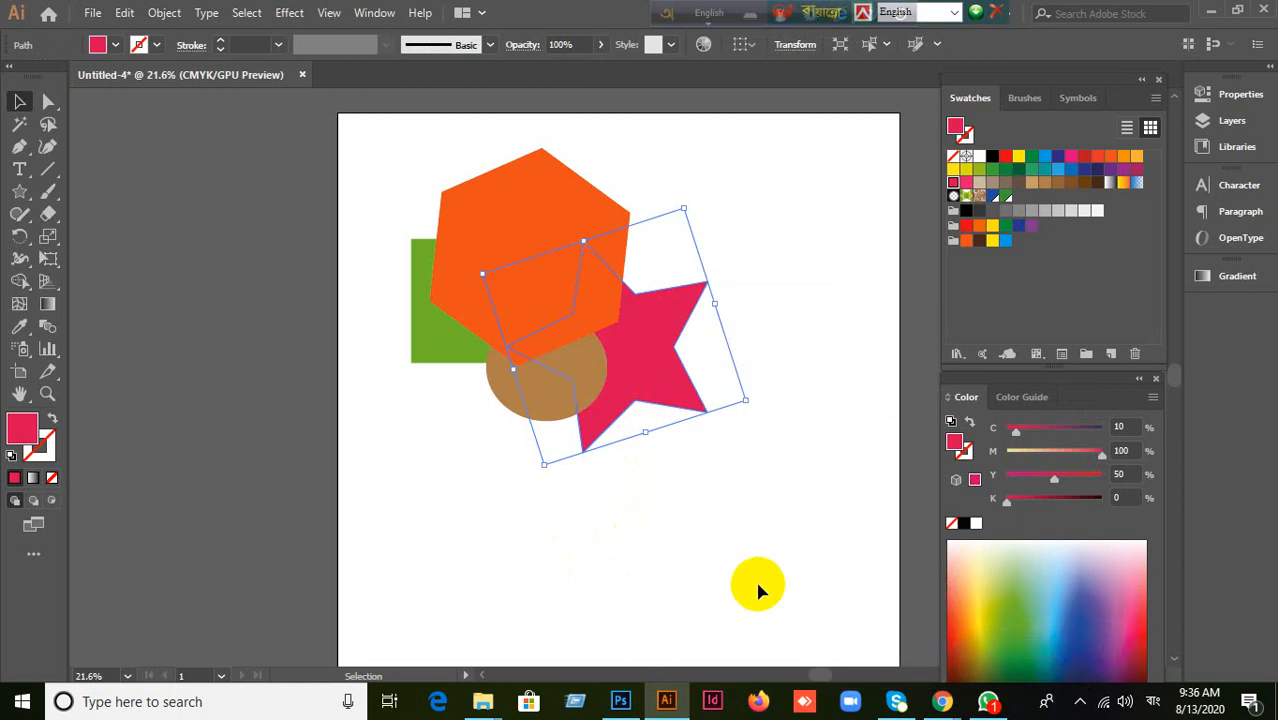
left_click(737, 553)
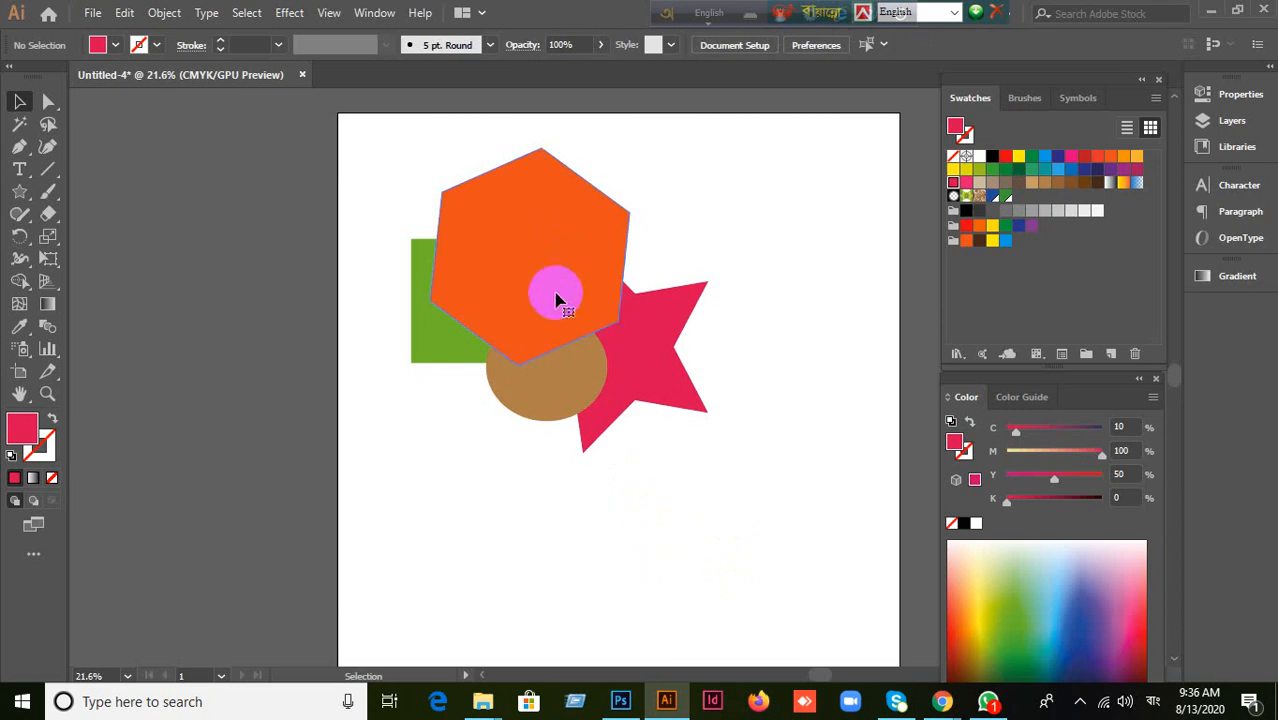
Step: Send the orange hexagon one level backward, behind the tan ellipse
left_click(541, 325)
left_click_drag(541, 325, 545, 307)
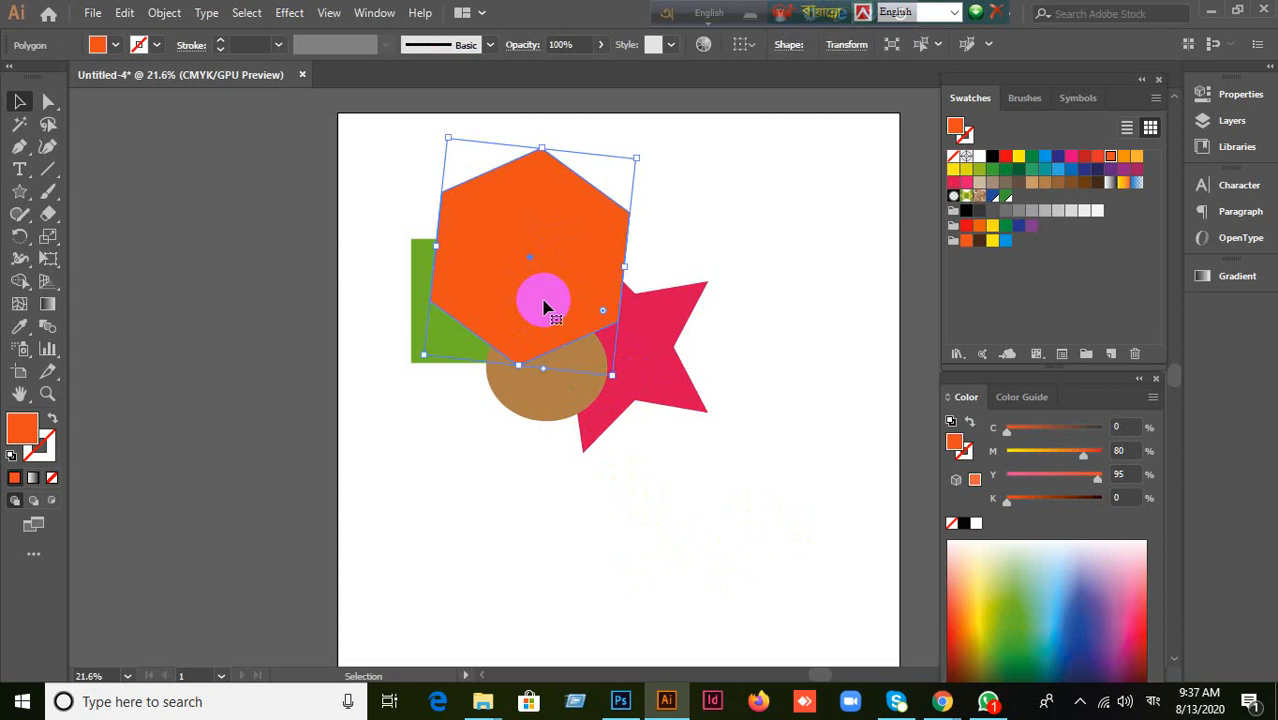
left_click_drag(545, 307, 525, 306)
left_click(699, 359)
left_click(497, 228)
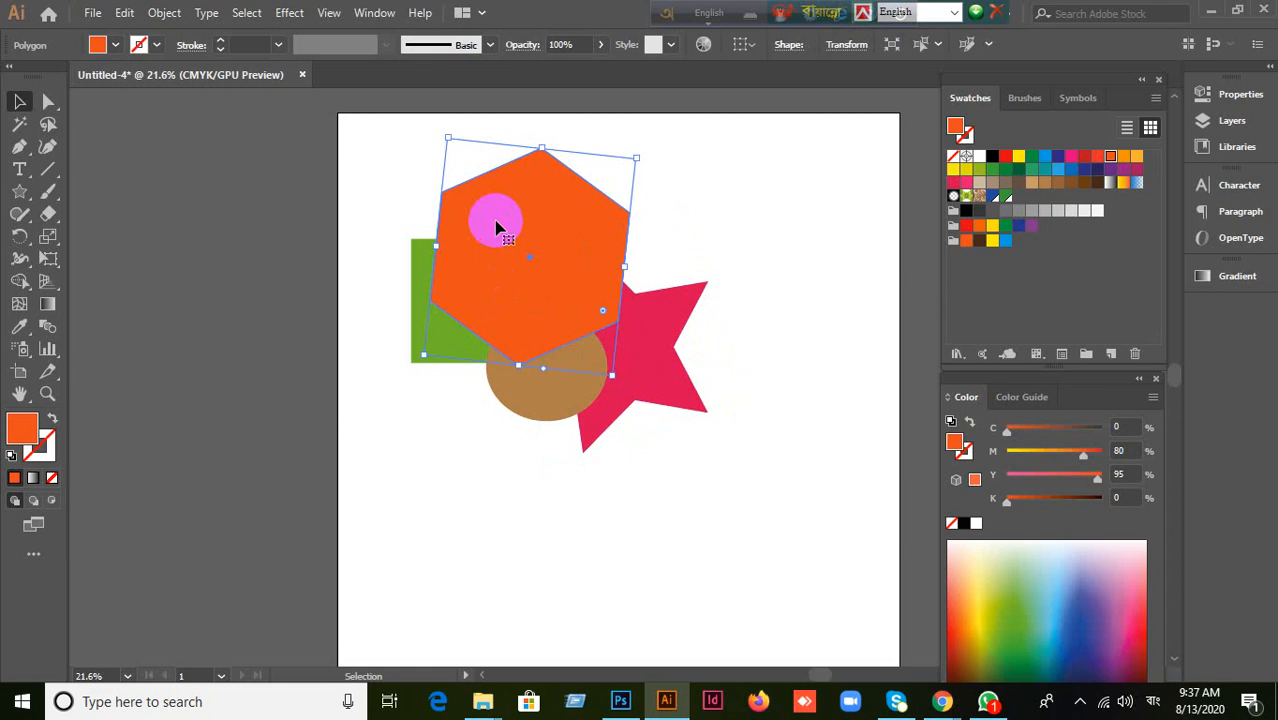
right_click(496, 228)
left_click(487, 180)
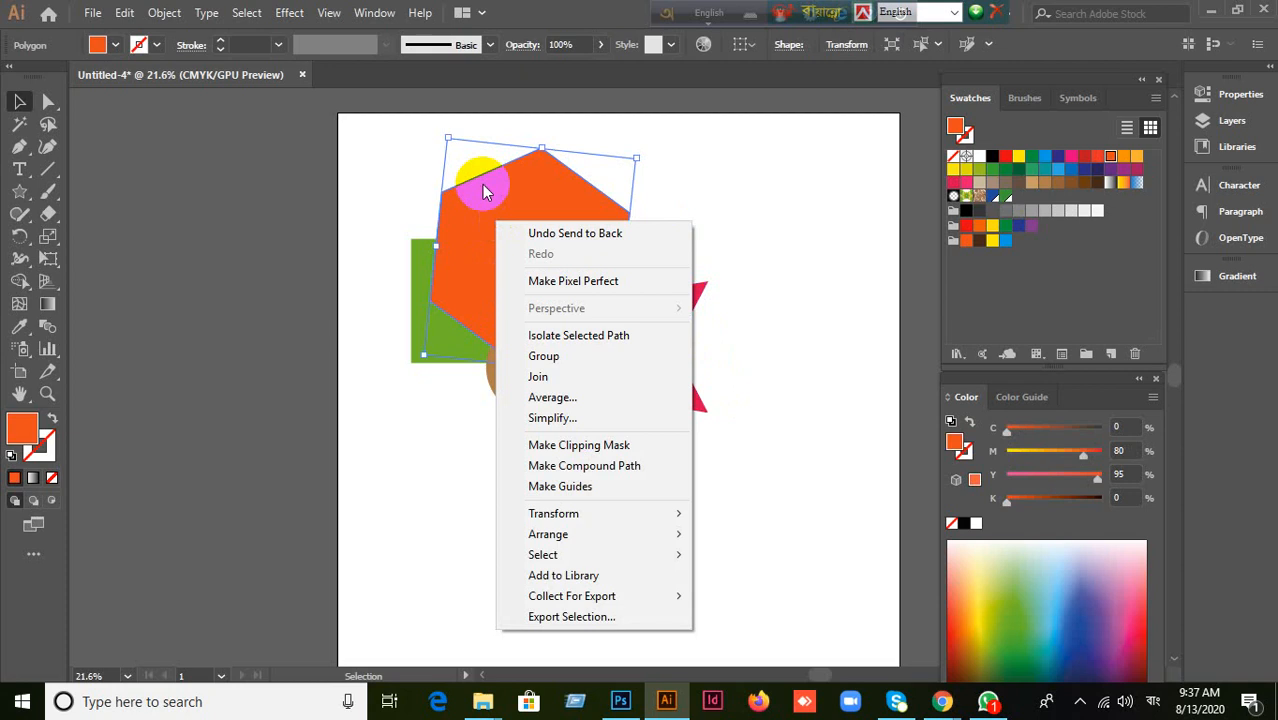
right_click(499, 202)
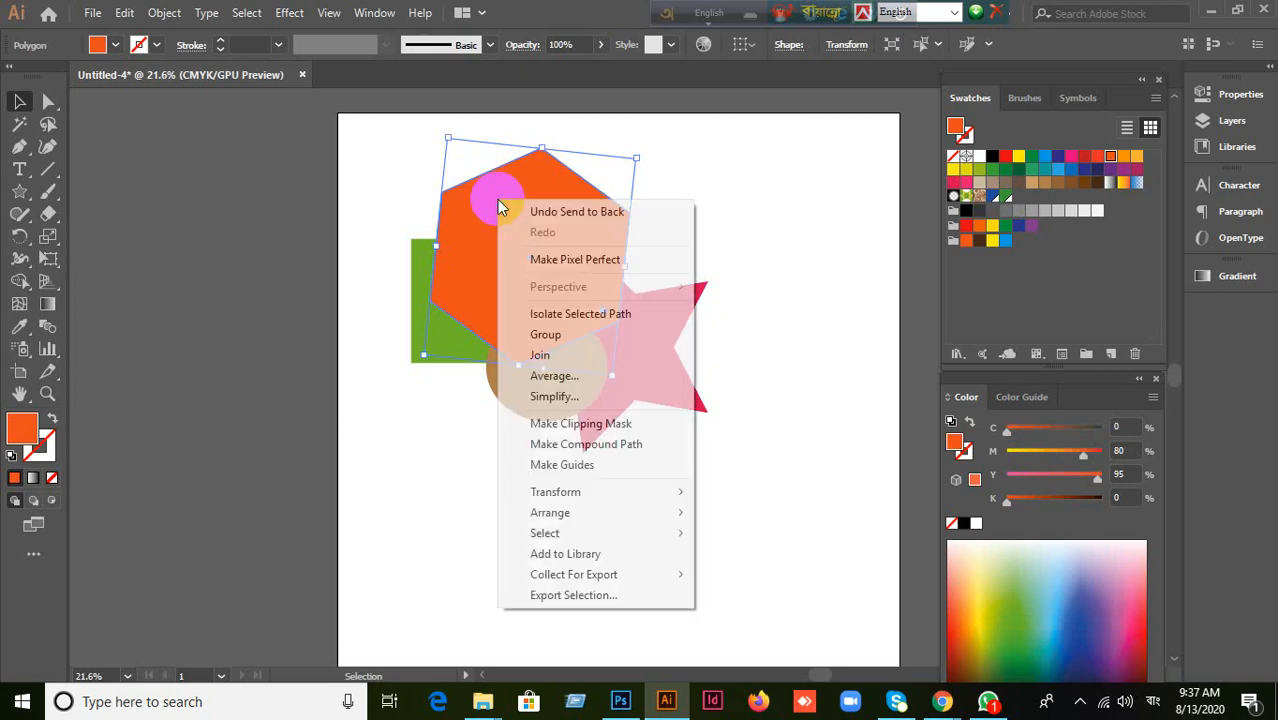
mouse_move(590, 522)
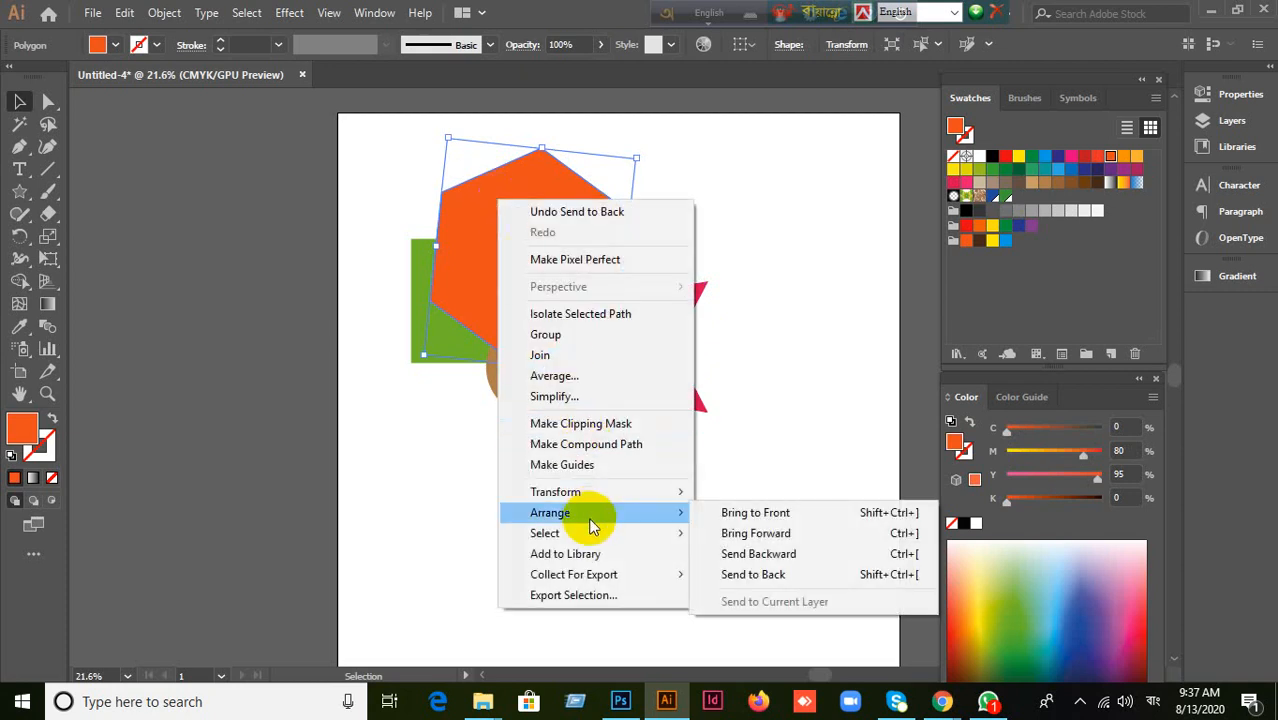
left_click(803, 555)
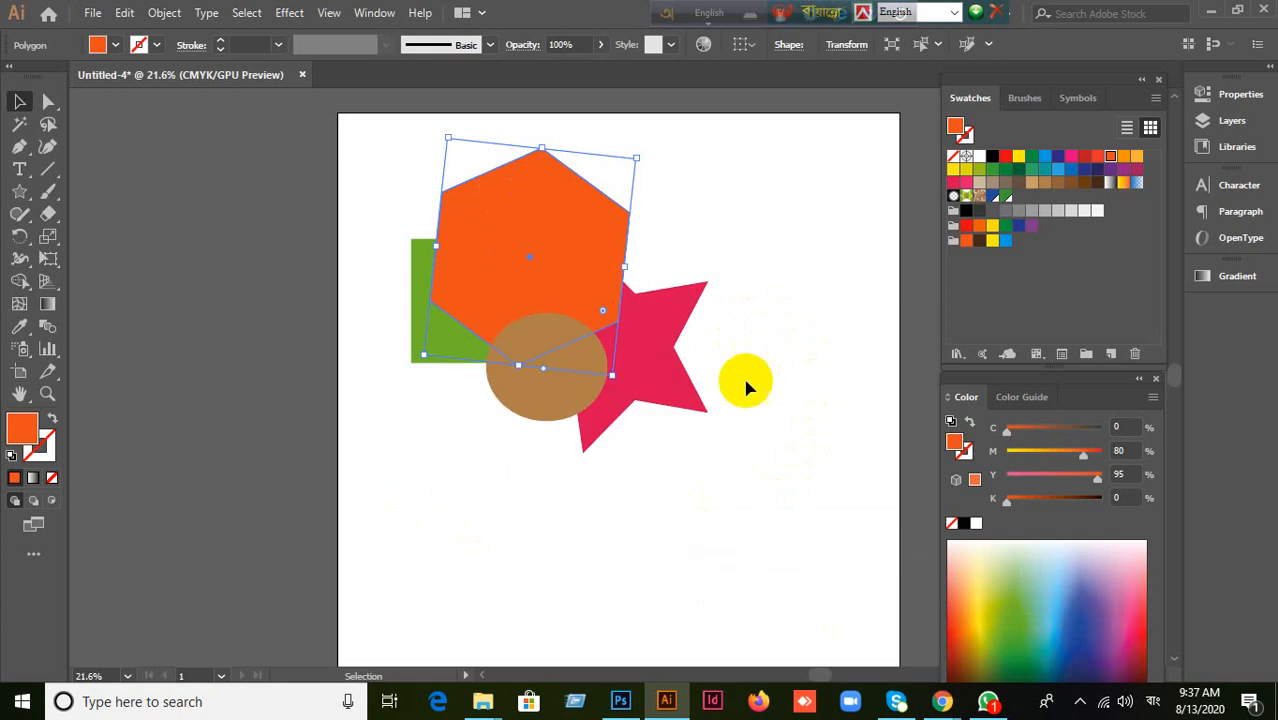
Step: Look at the Arrange commands available for the orange hexagon, leaving its stacking order as it is
right_click(586, 284)
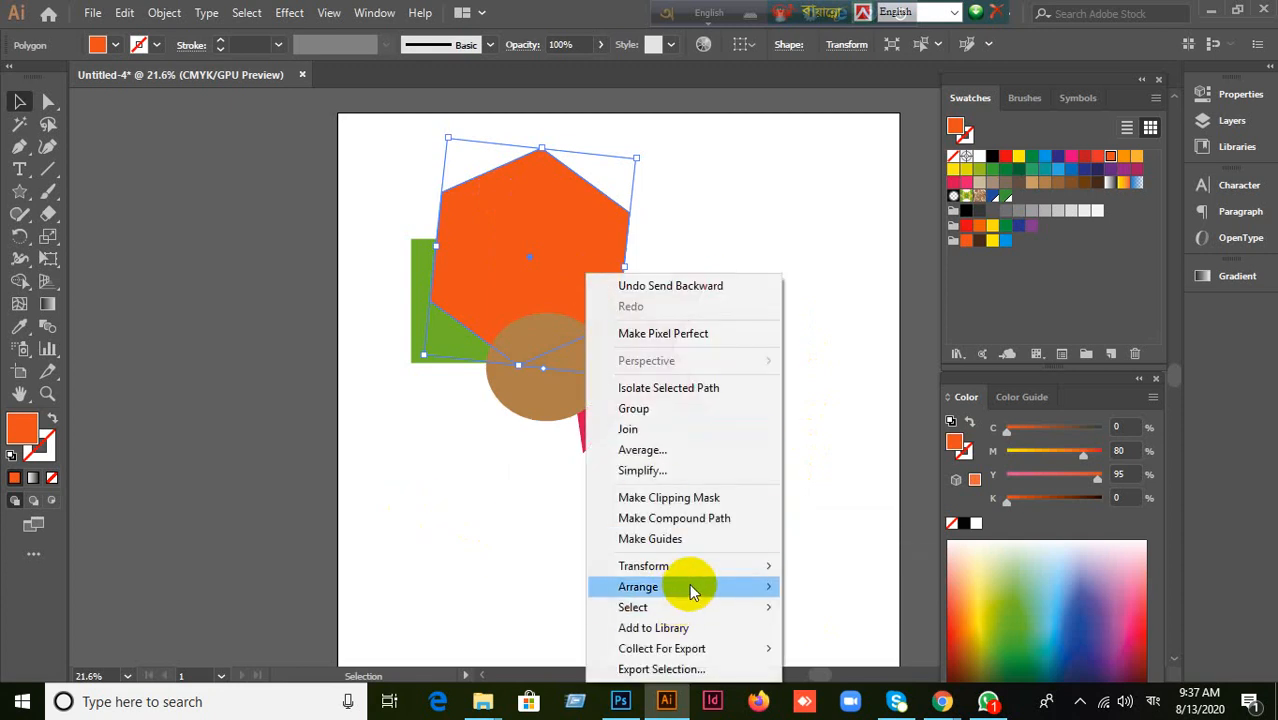
mouse_move(690, 586)
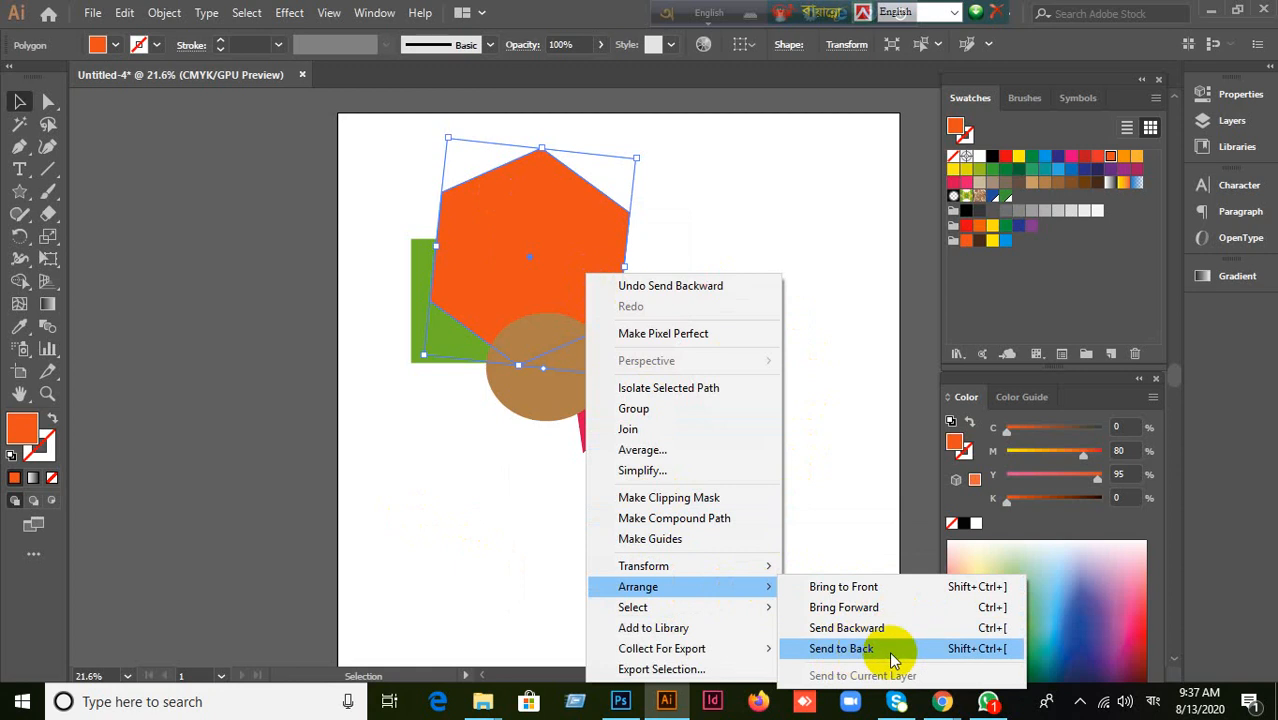
left_click(827, 345)
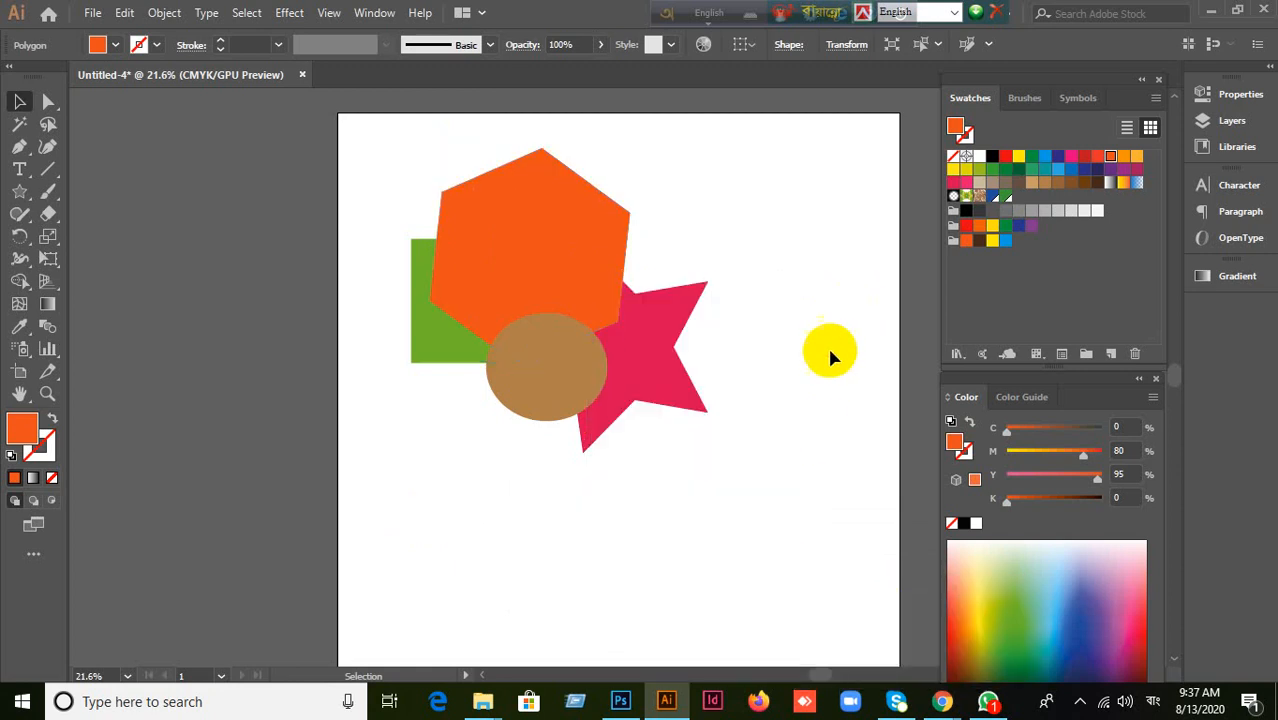
left_click(586, 249)
left_click(861, 276)
left_click(555, 272)
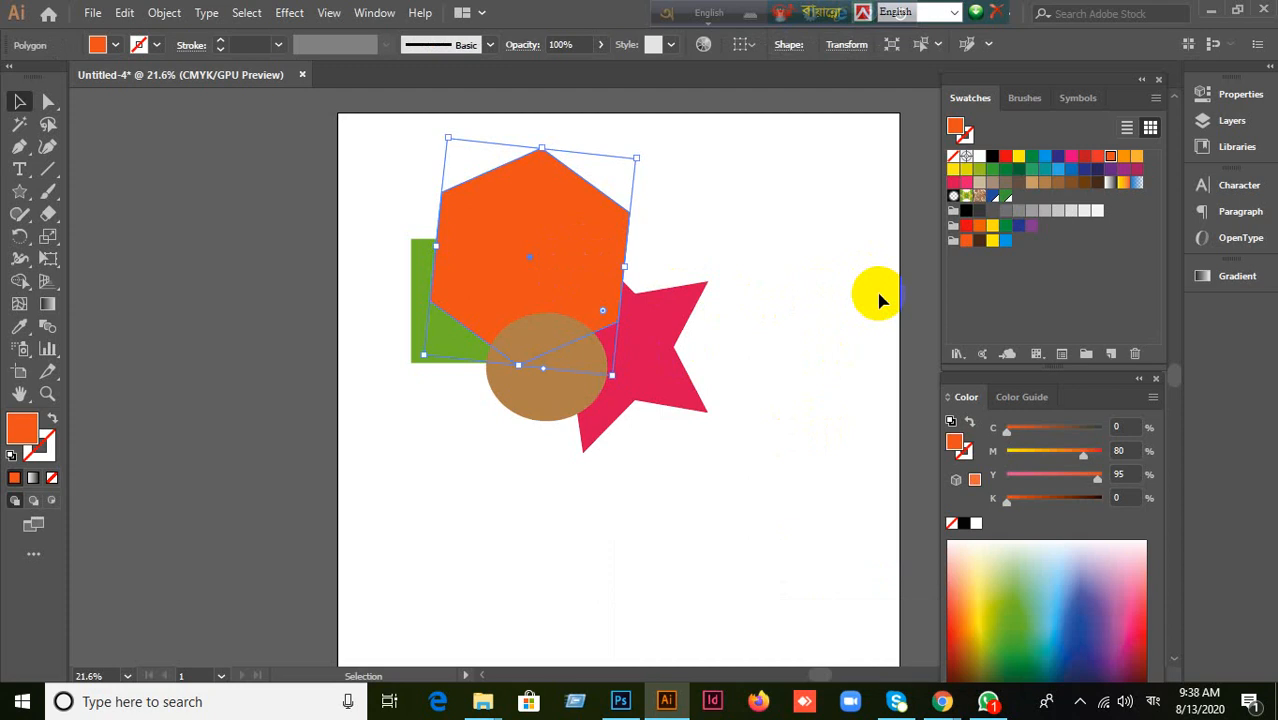
left_click(822, 317)
left_click(575, 253)
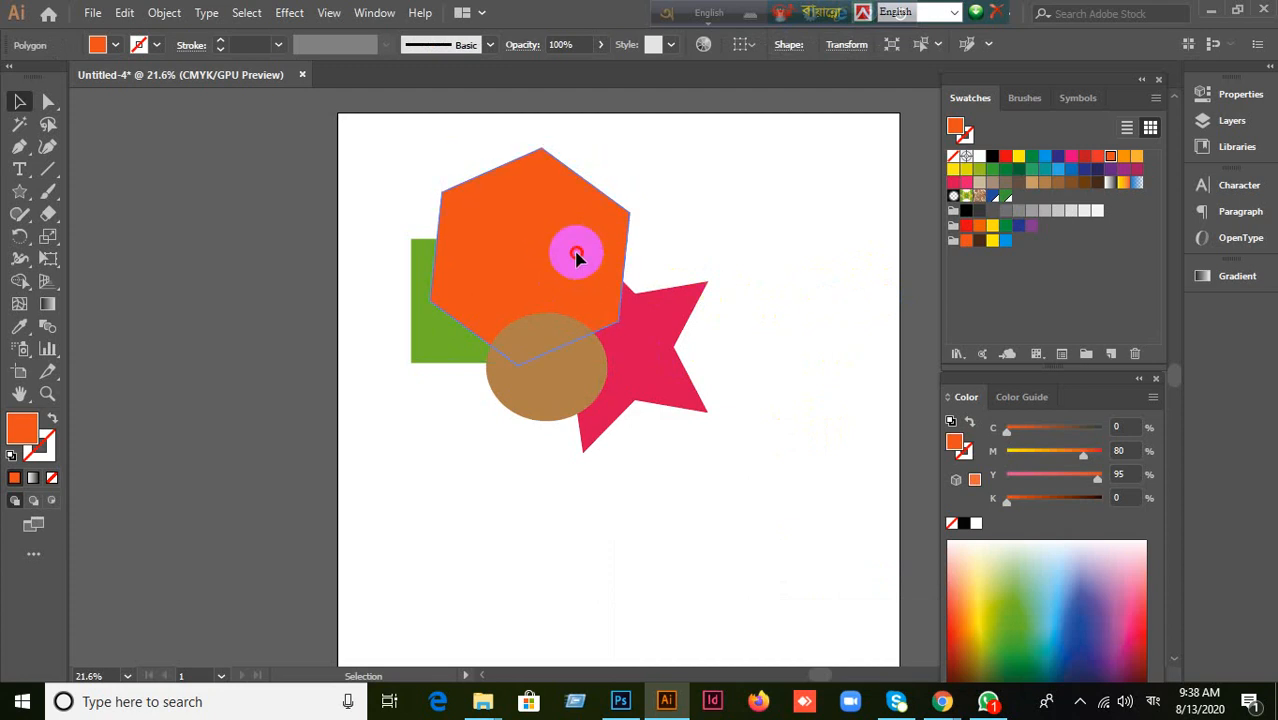
left_click(809, 343)
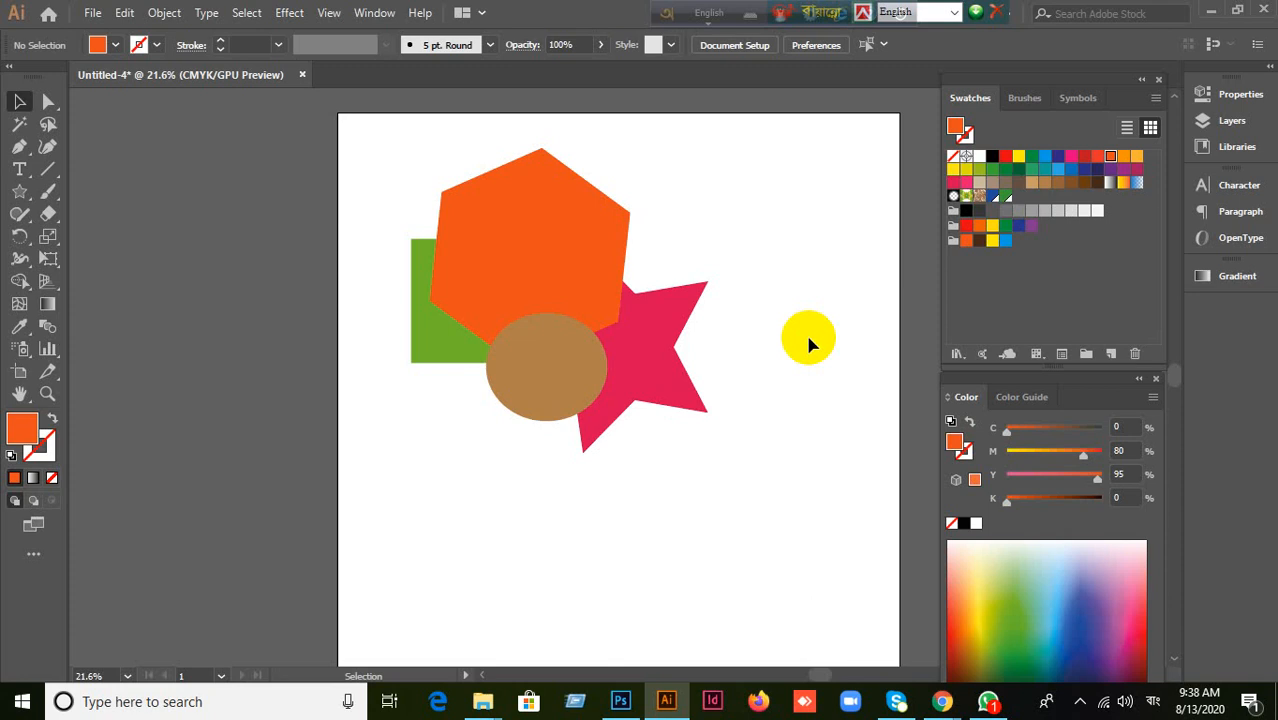
key("a")
key("ctrl+alt+]")
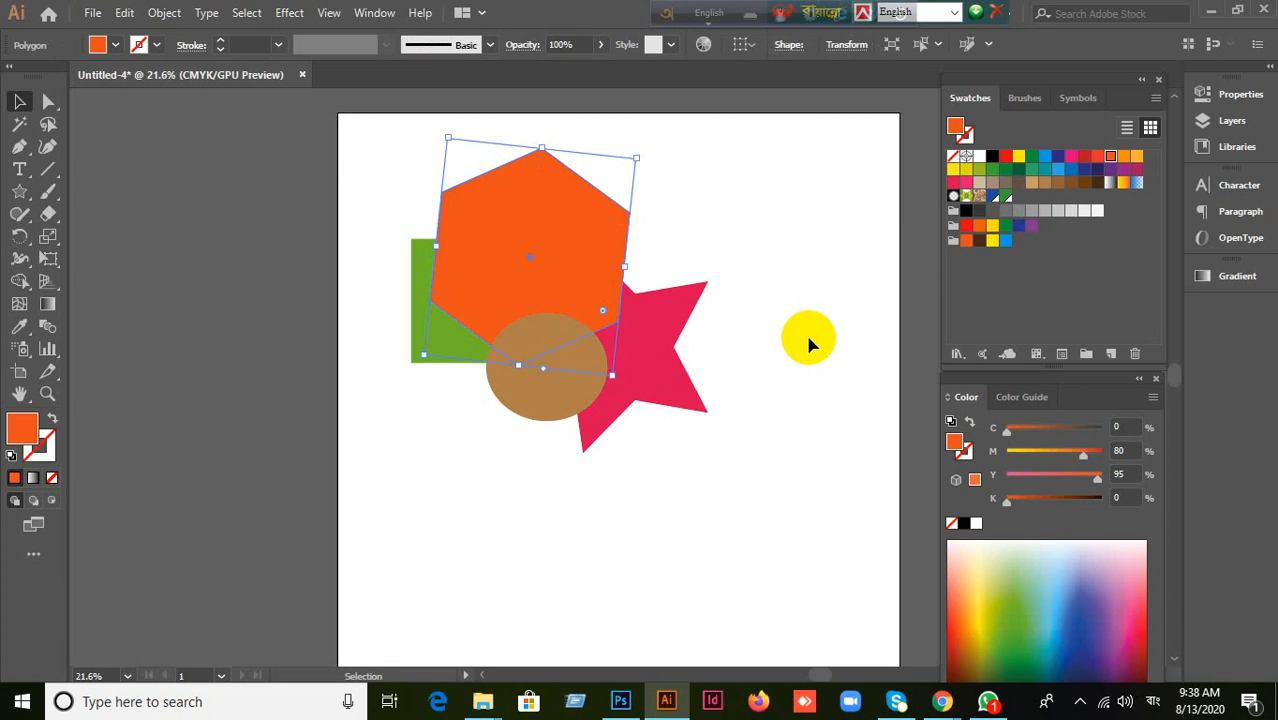
left_click(808, 338)
left_click(604, 278)
Step: Delete the crimson star, undo the deletion, and deselect everything
left_click(670, 379)
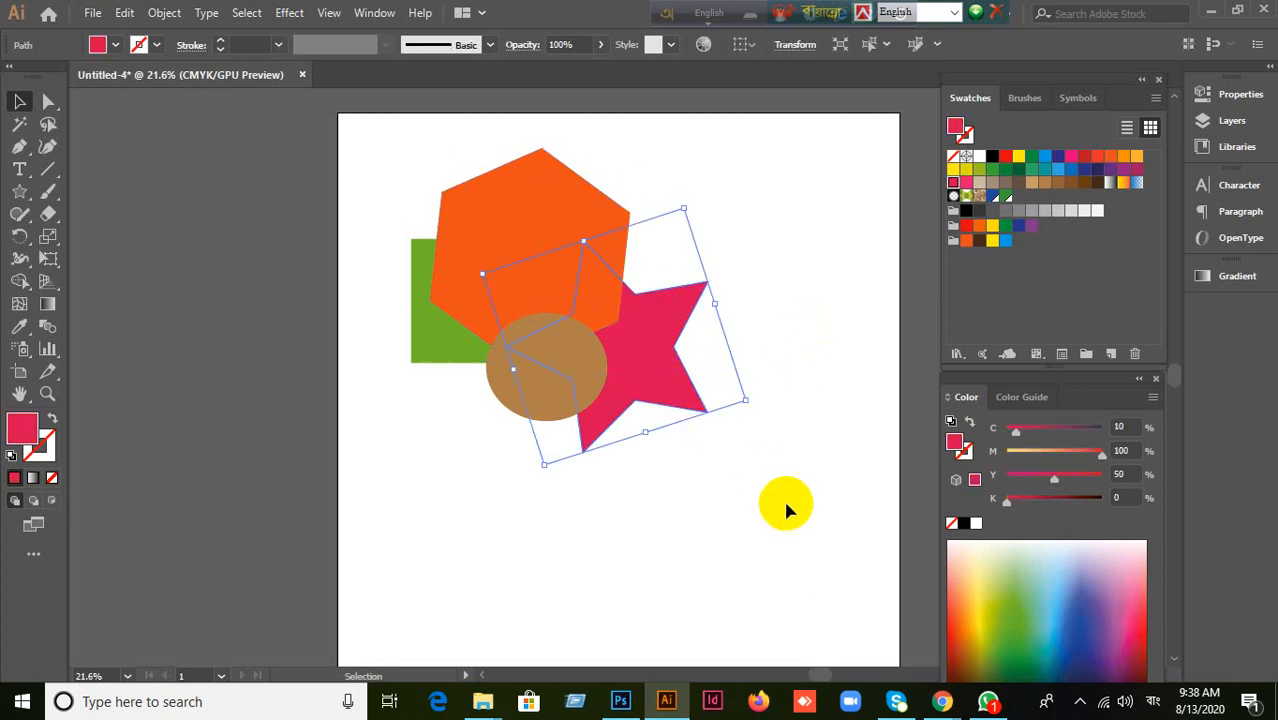
key("Delete")
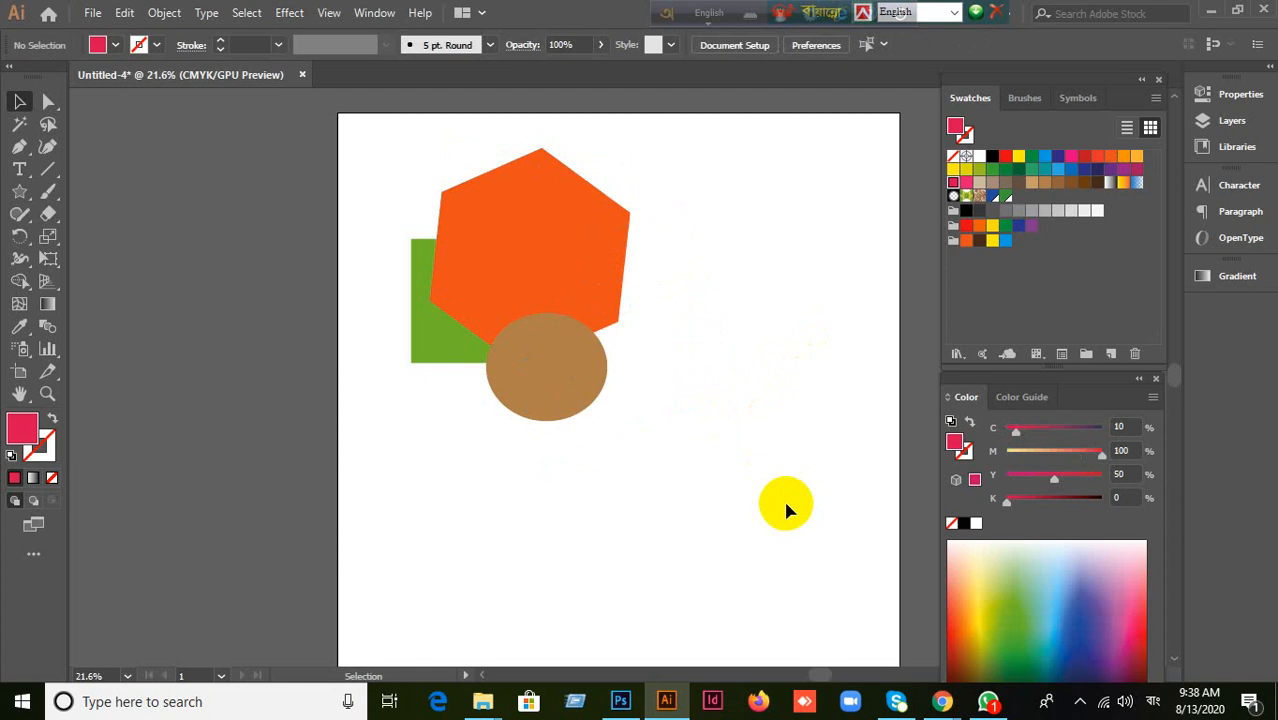
key("a")
key("ctrl+z")
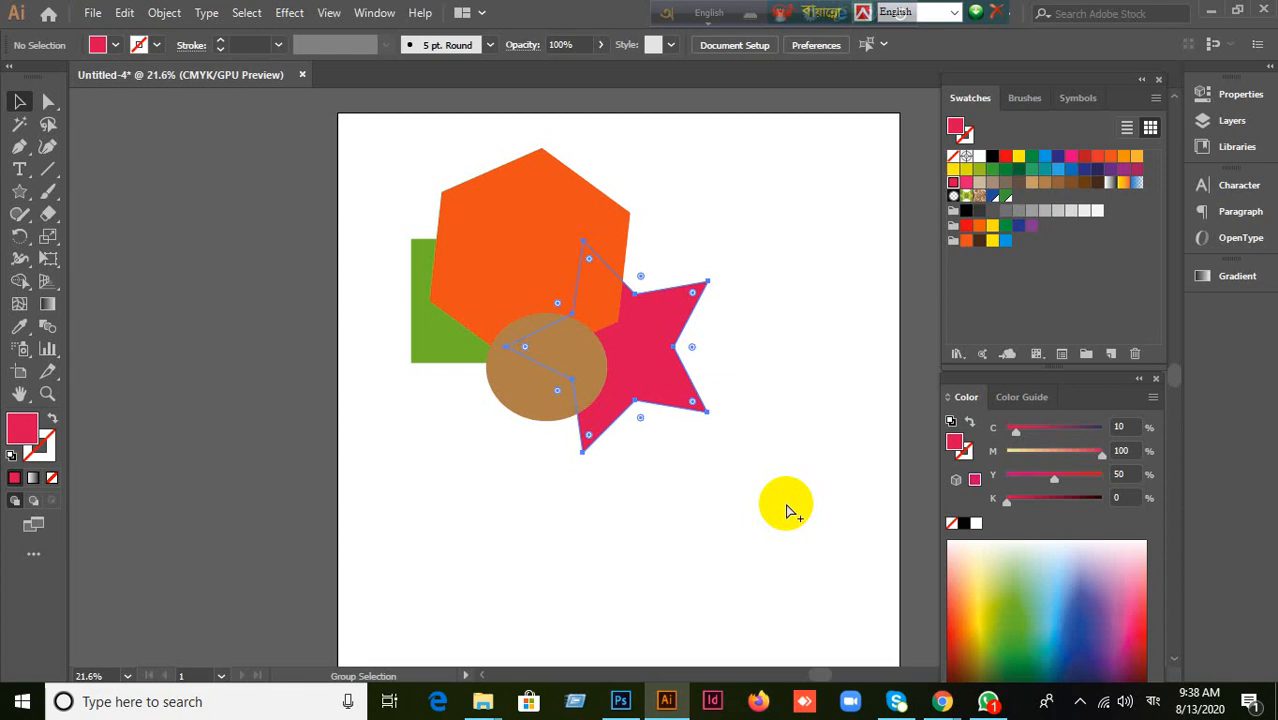
key("v")
left_click(786, 505)
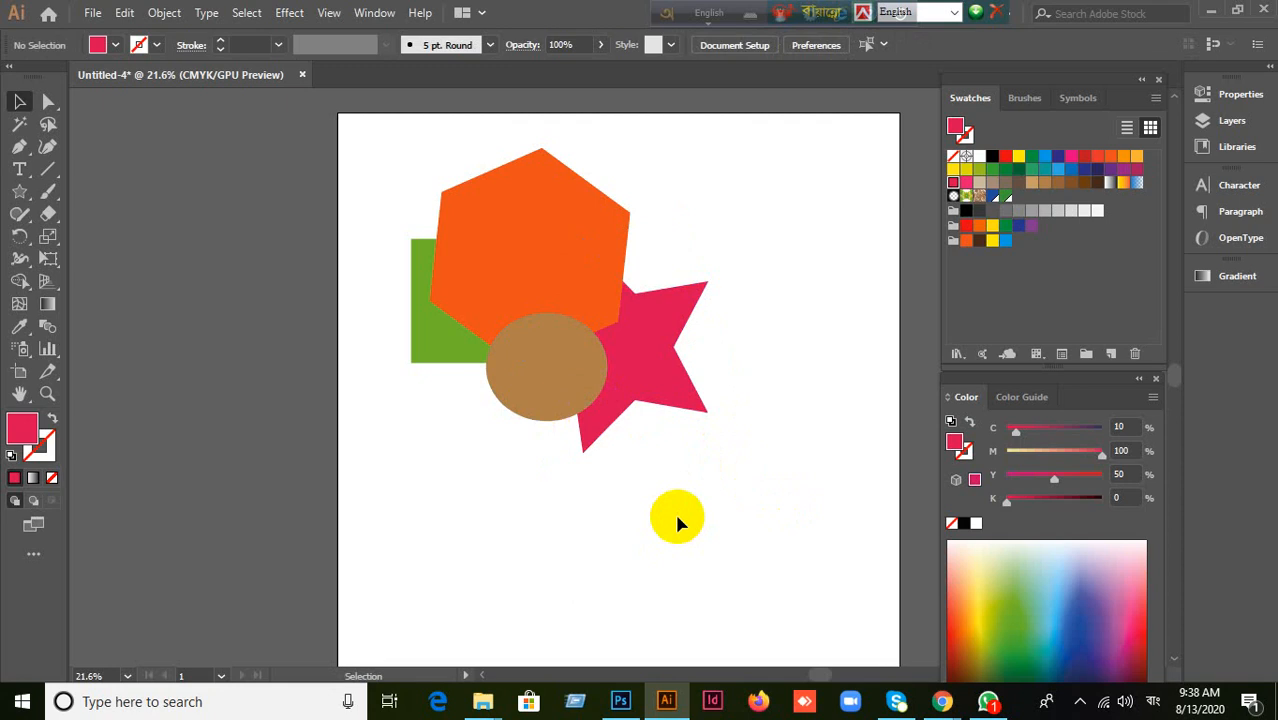
Step: Undo the recent edits back to before the crimson star was drawn, and redo all of them
key("a")
key("ctrl+z")
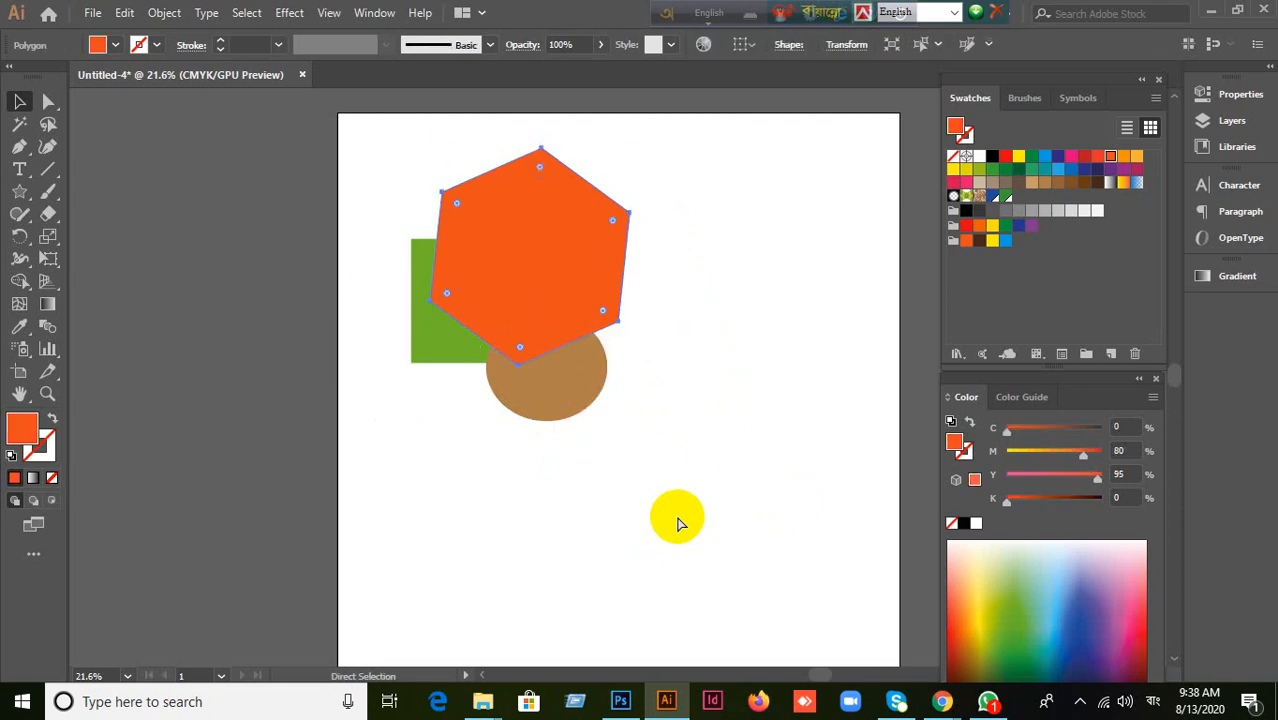
key("v")
key("ctrl")
key("ctrl")
key("ctrl+shift+z")
key("ctrl+shift+z")
key("ctrl+shift+z")
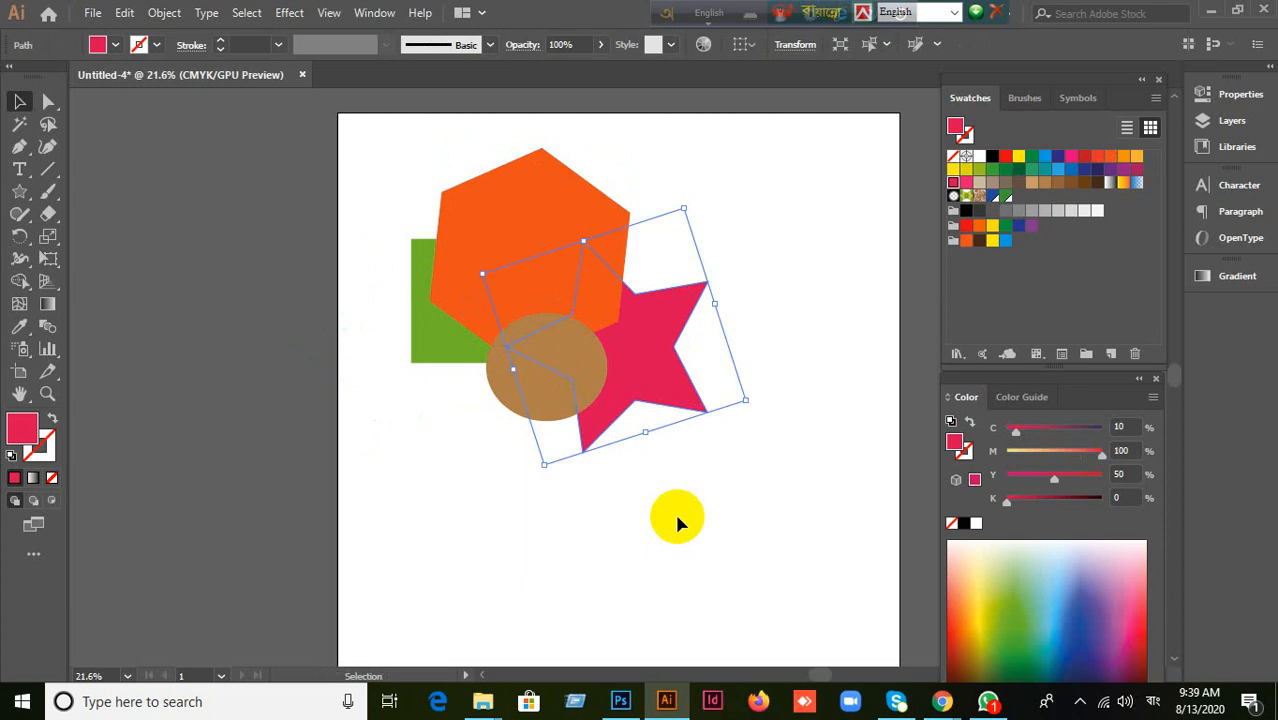
Step: Toggle the rulers off and on, leaving them shown along the document edges
key("ctrl+r")
key("ctrl+r")
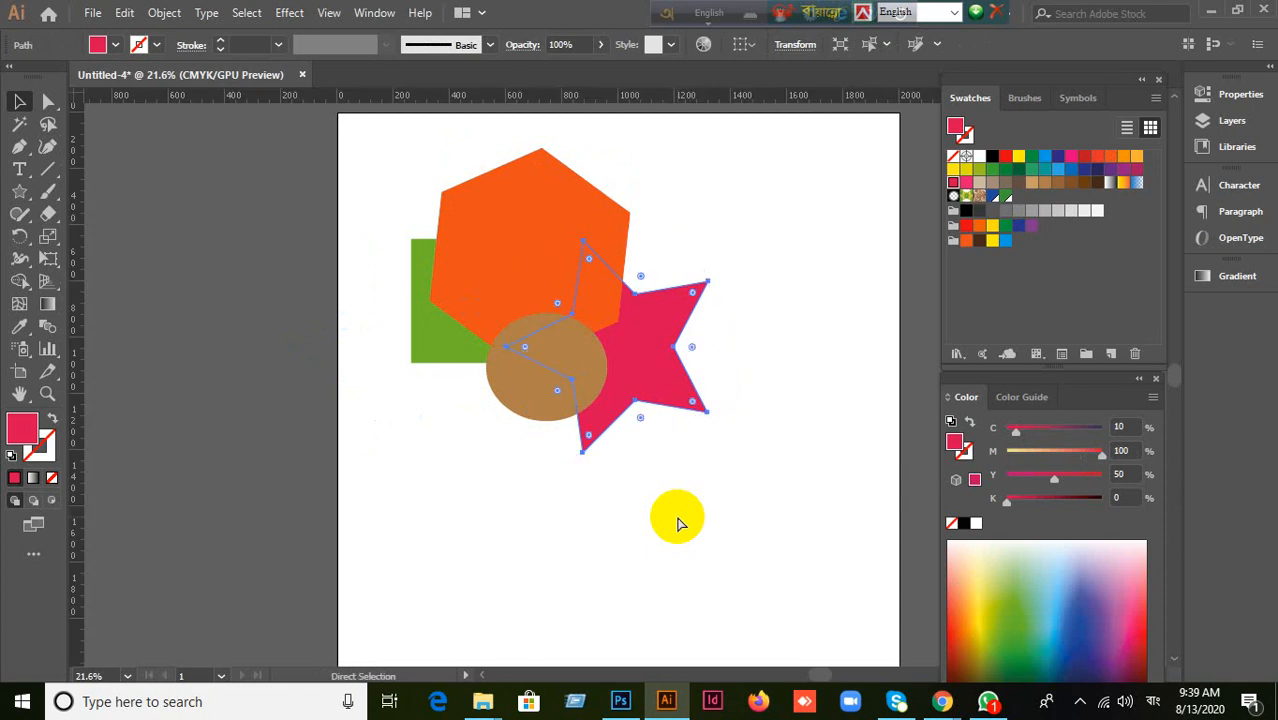
key("ctrl+r")
key("ctrl+r")
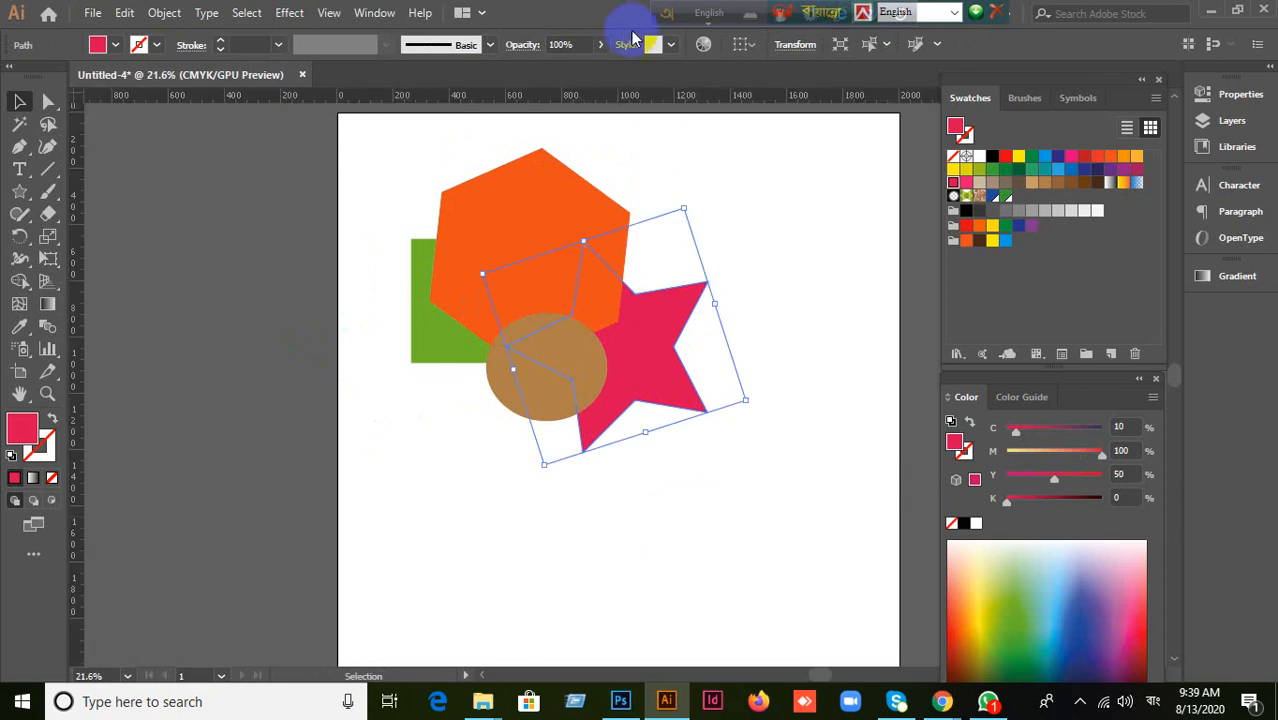
Step: Move the crimson star away from the hexagon and tan ellipse to the lower right of the artboard
left_click(731, 440)
left_click_drag(679, 380, 800, 292)
left_click(800, 236)
left_click(713, 399)
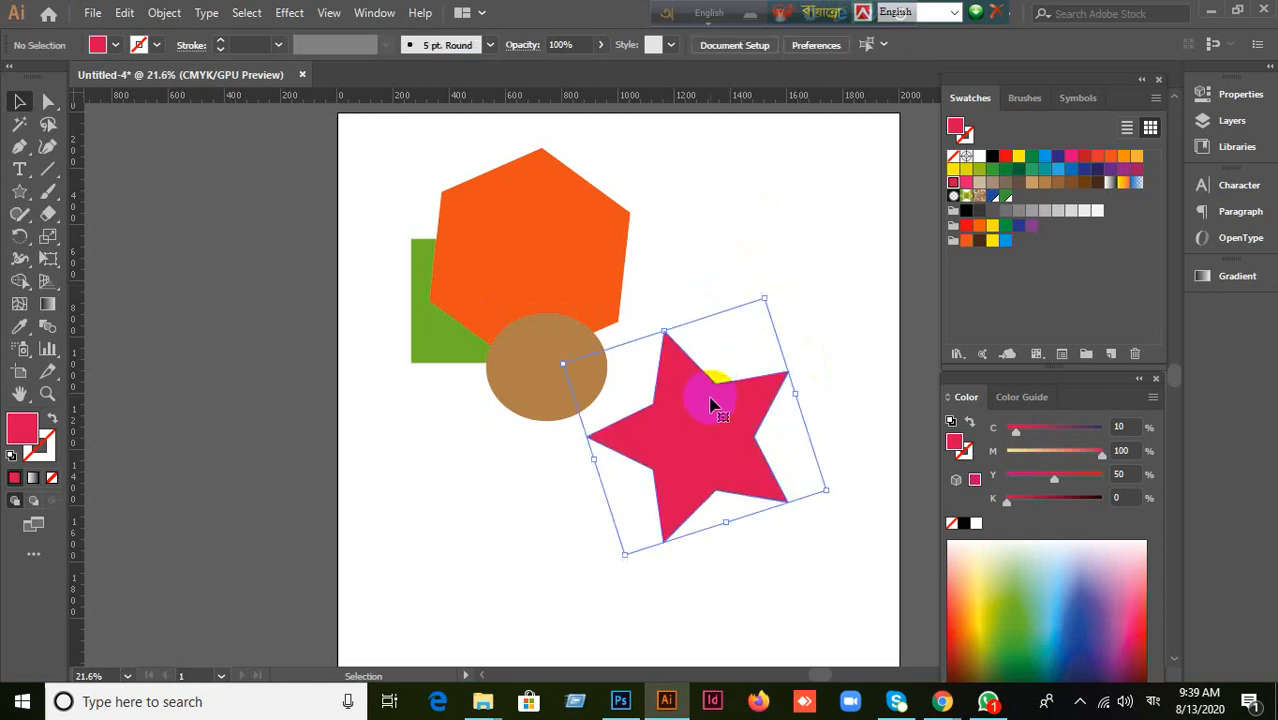
Step: Place a horizontal guide near the crimson star's top tip, and remove it by returning it to the ruler
left_click_drag(726, 96, 676, 338)
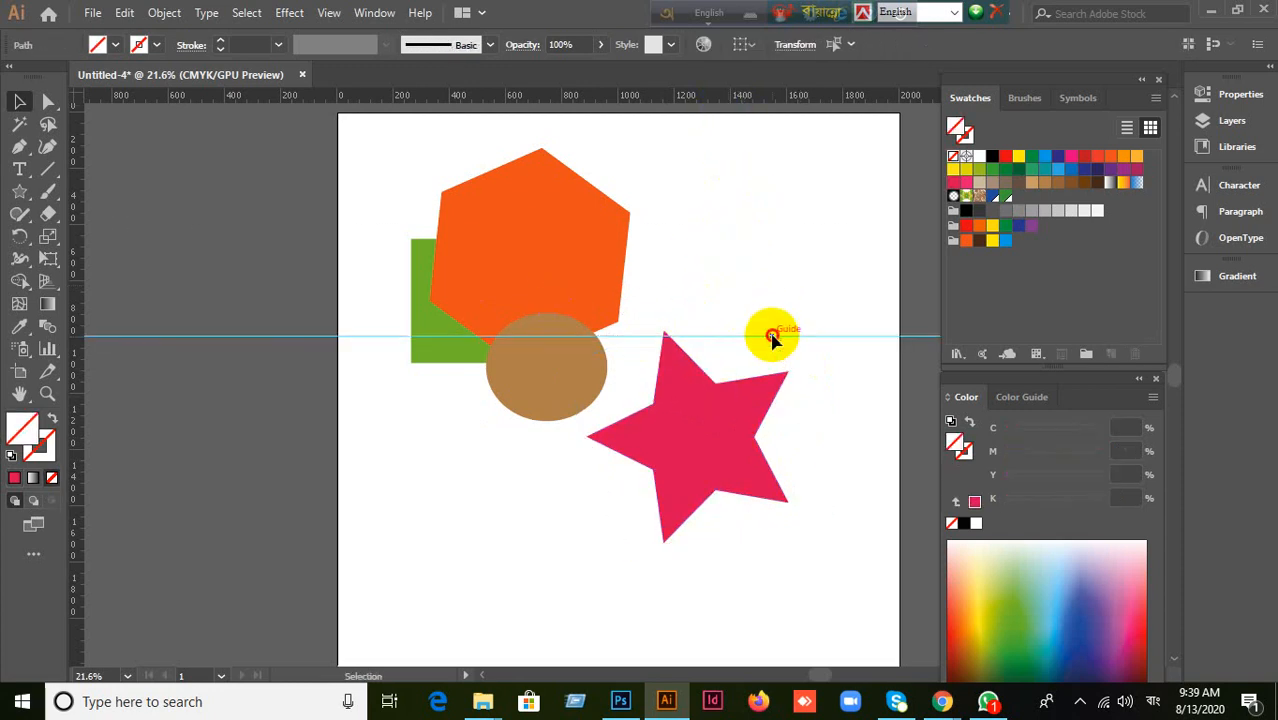
left_click_drag(770, 337, 740, 92)
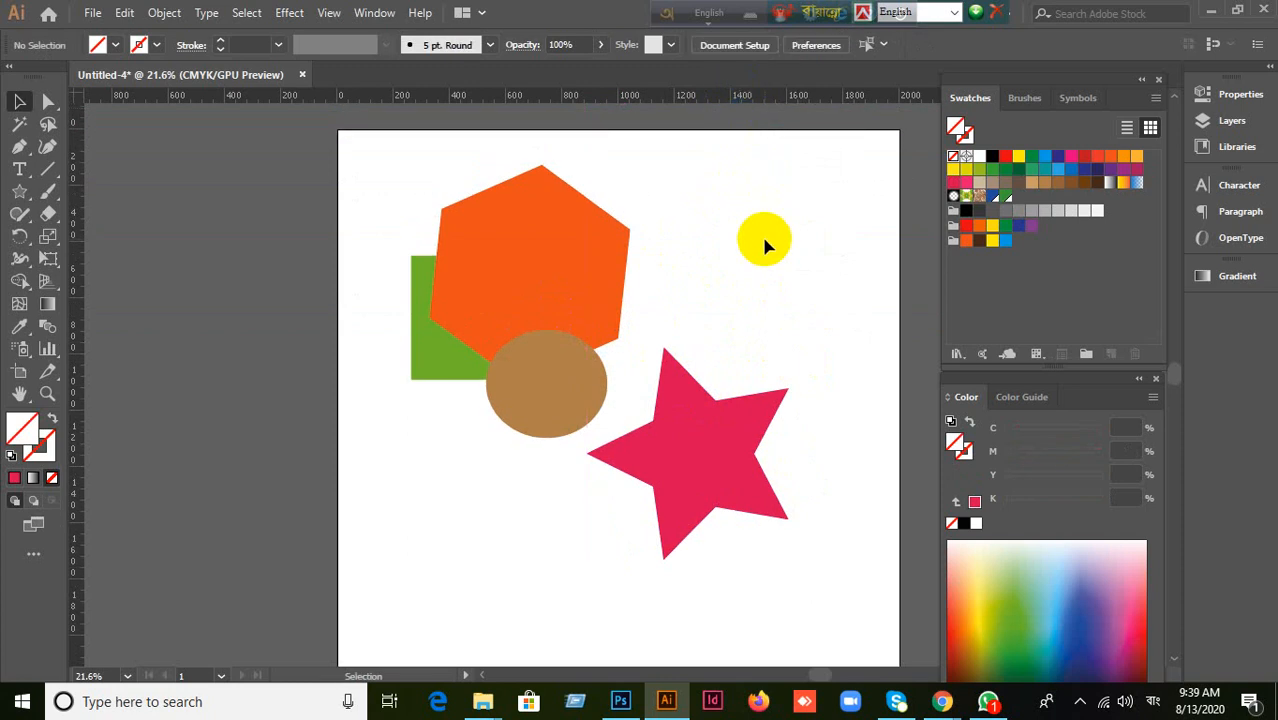
scroll(761, 235, "up", 2)
scroll(761, 235, "down", 2)
scroll(750, 314, "down", 1)
Step: Move the crimson star slightly farther down and right, and place horizontal guides at its top and bottom tips
left_click_drag(685, 405, 735, 445)
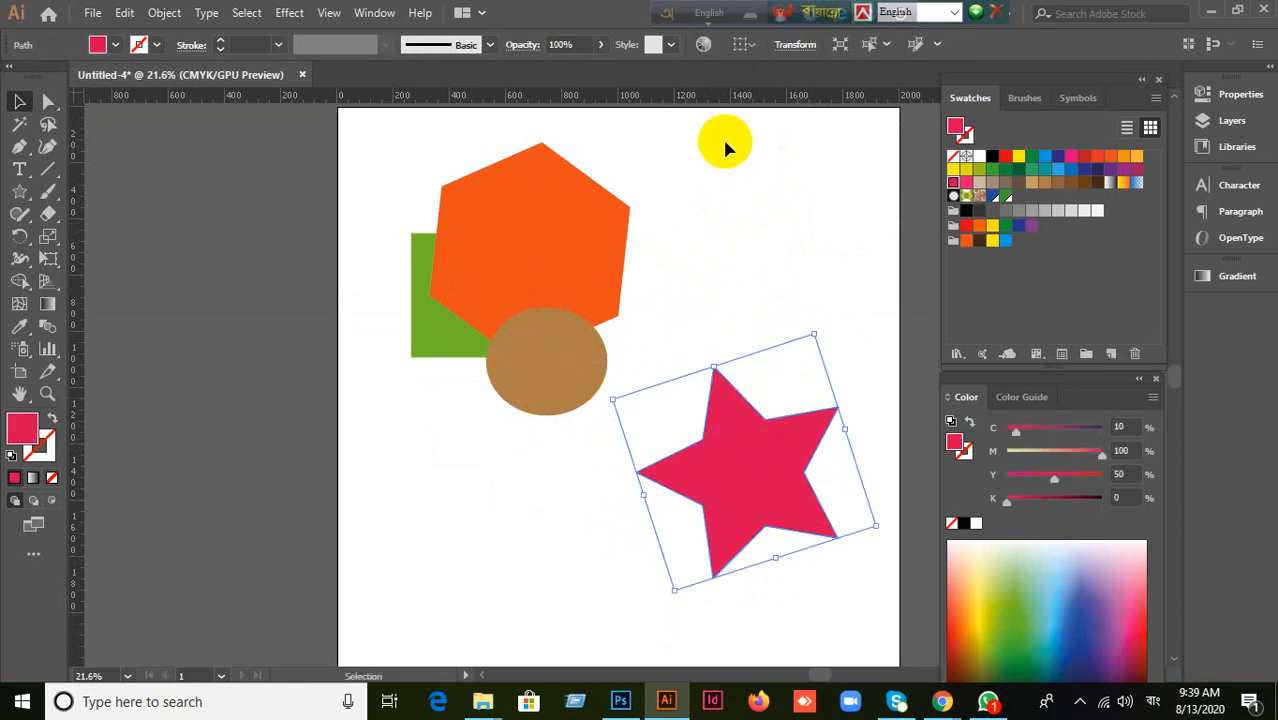
key("space")
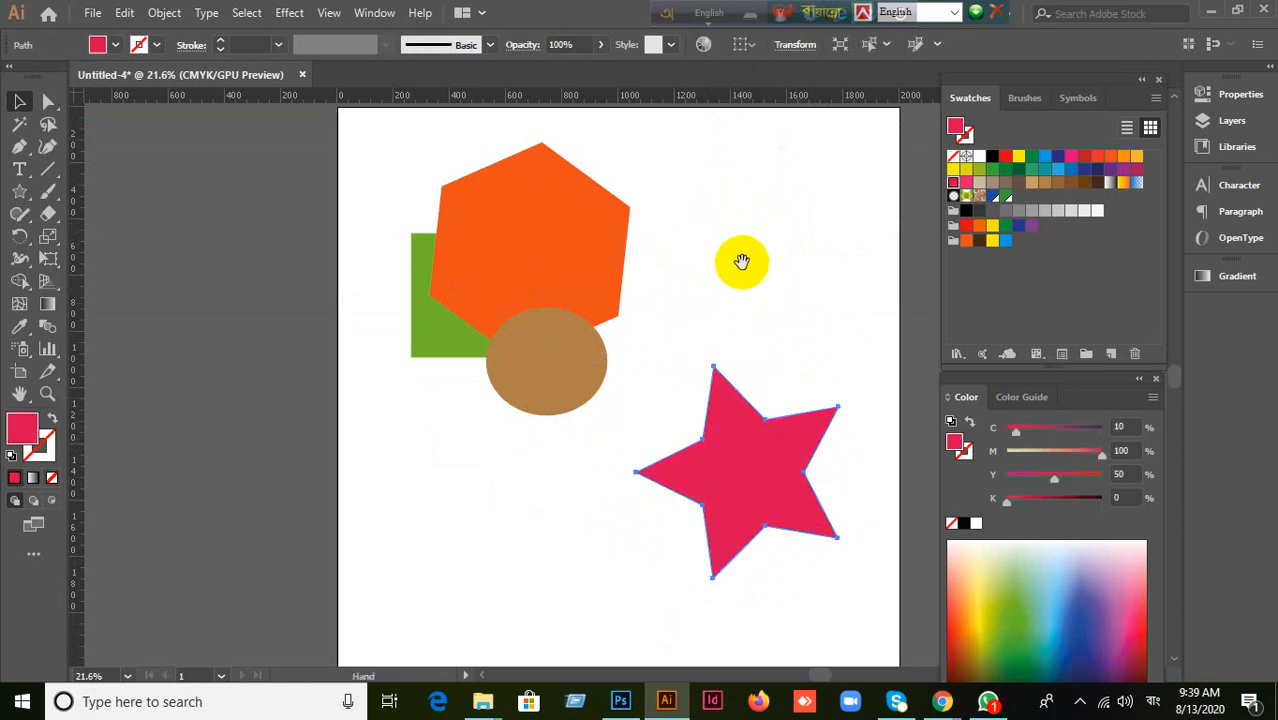
left_click_drag(742, 265, 664, 245)
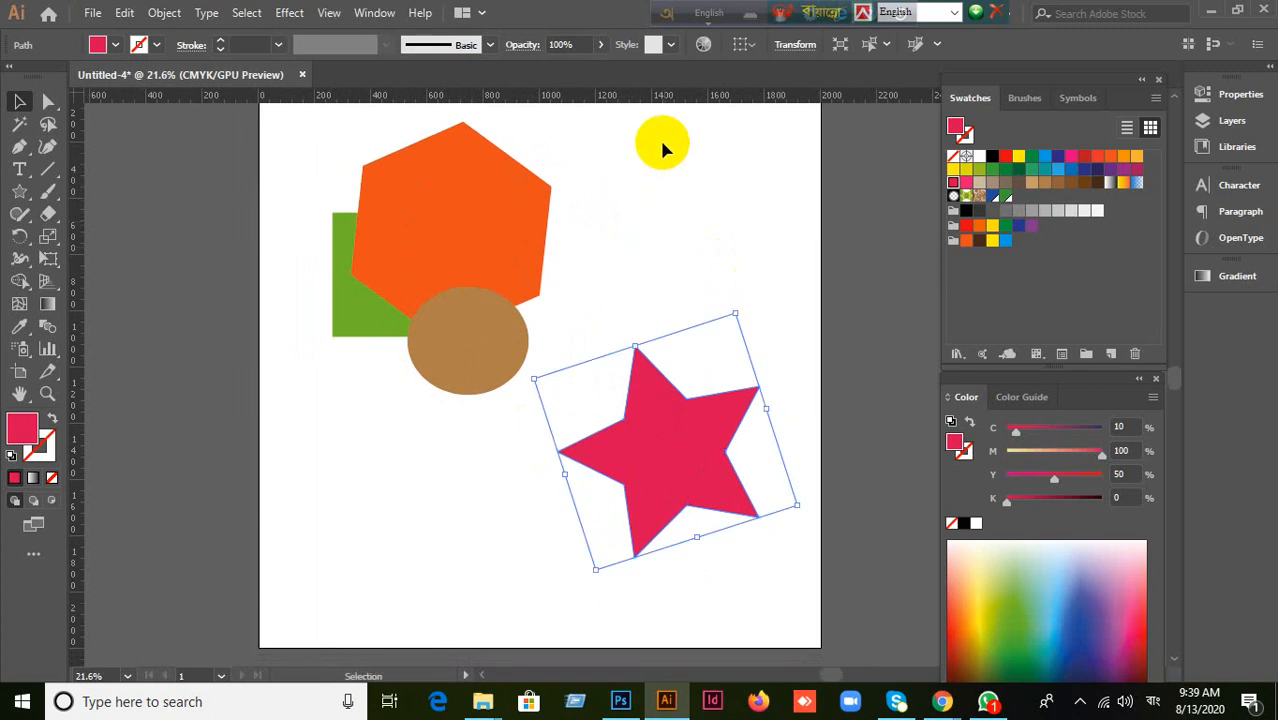
left_click_drag(659, 97, 651, 343)
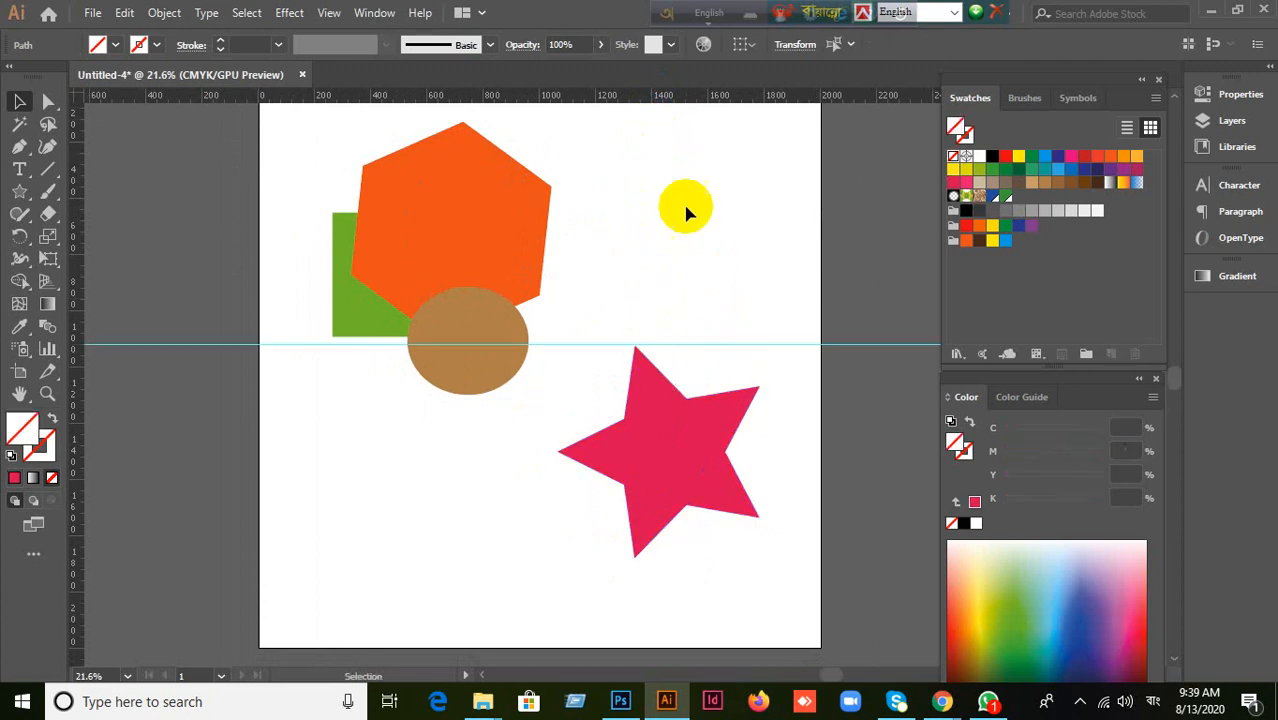
left_click_drag(668, 100, 662, 560)
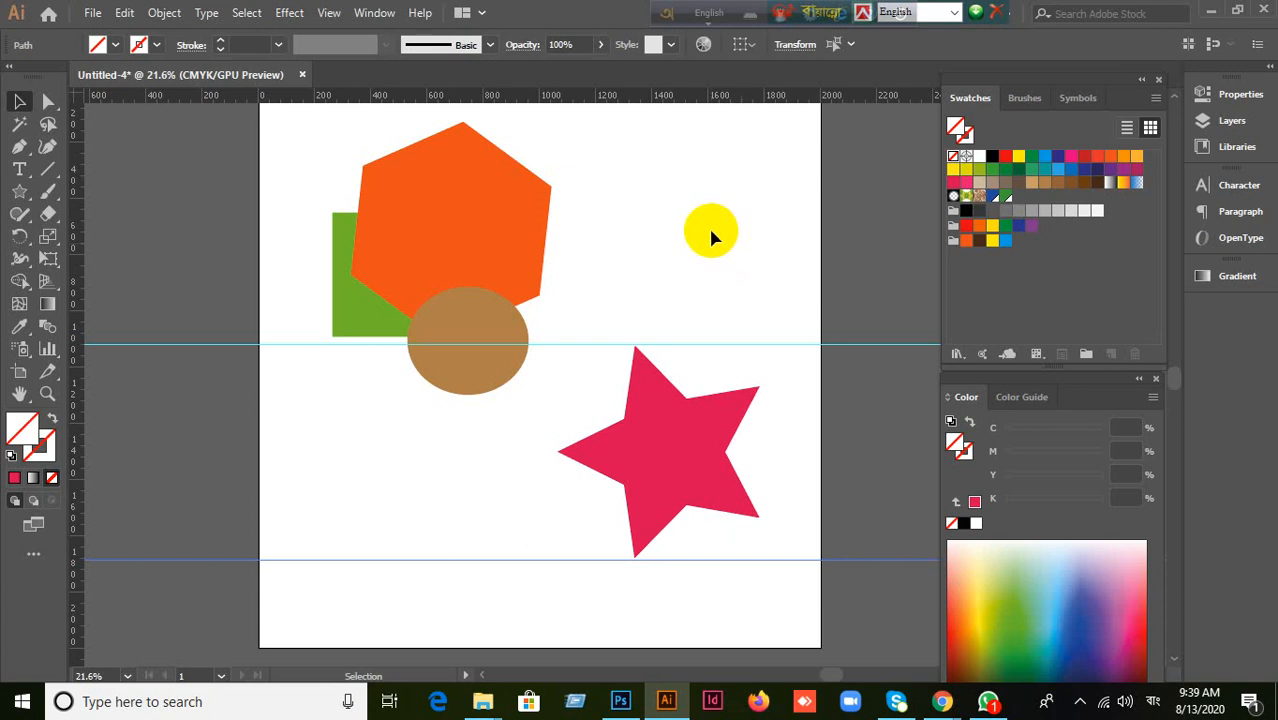
Step: Lock the two horizontal guides, and unlock them again
right_click(711, 237)
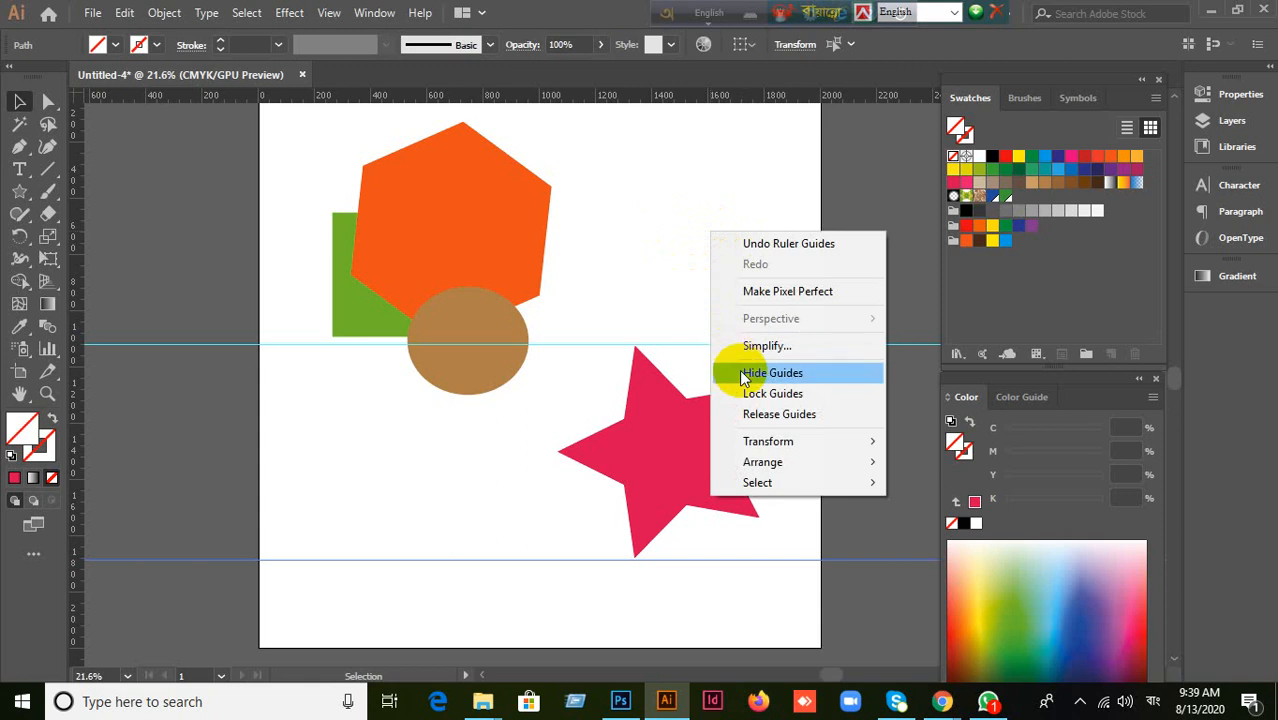
left_click(770, 393)
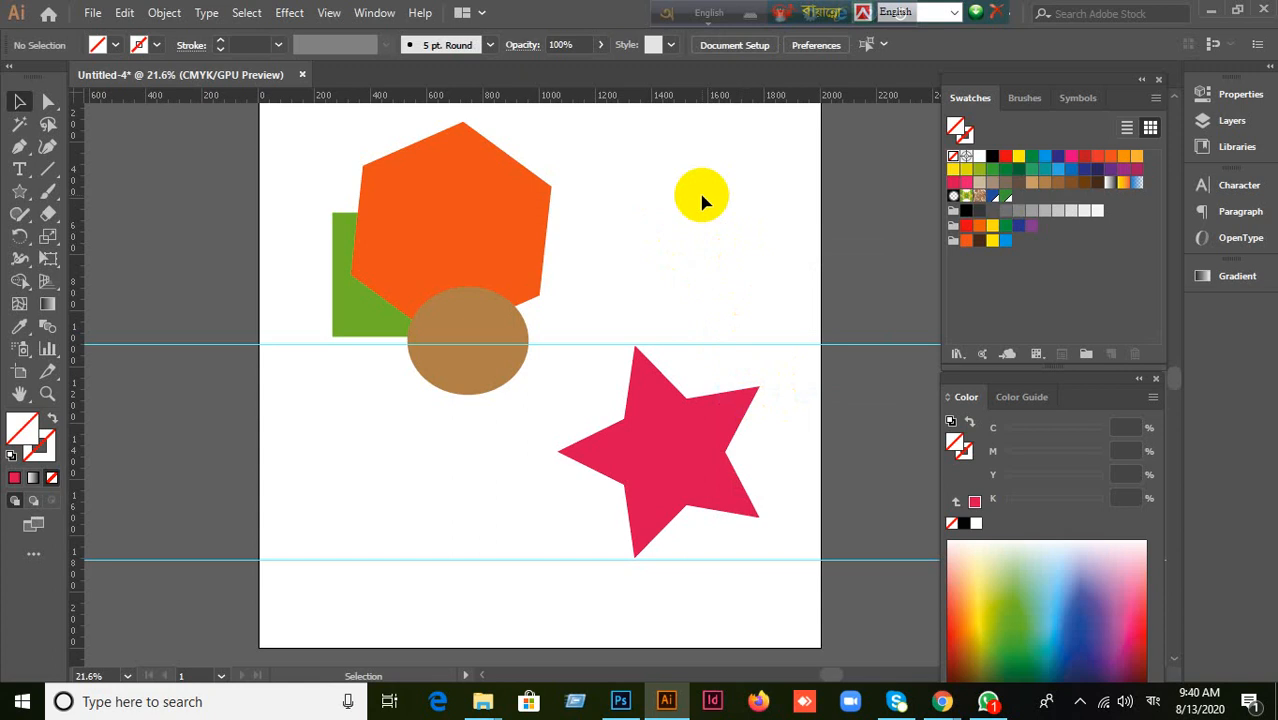
right_click(665, 237)
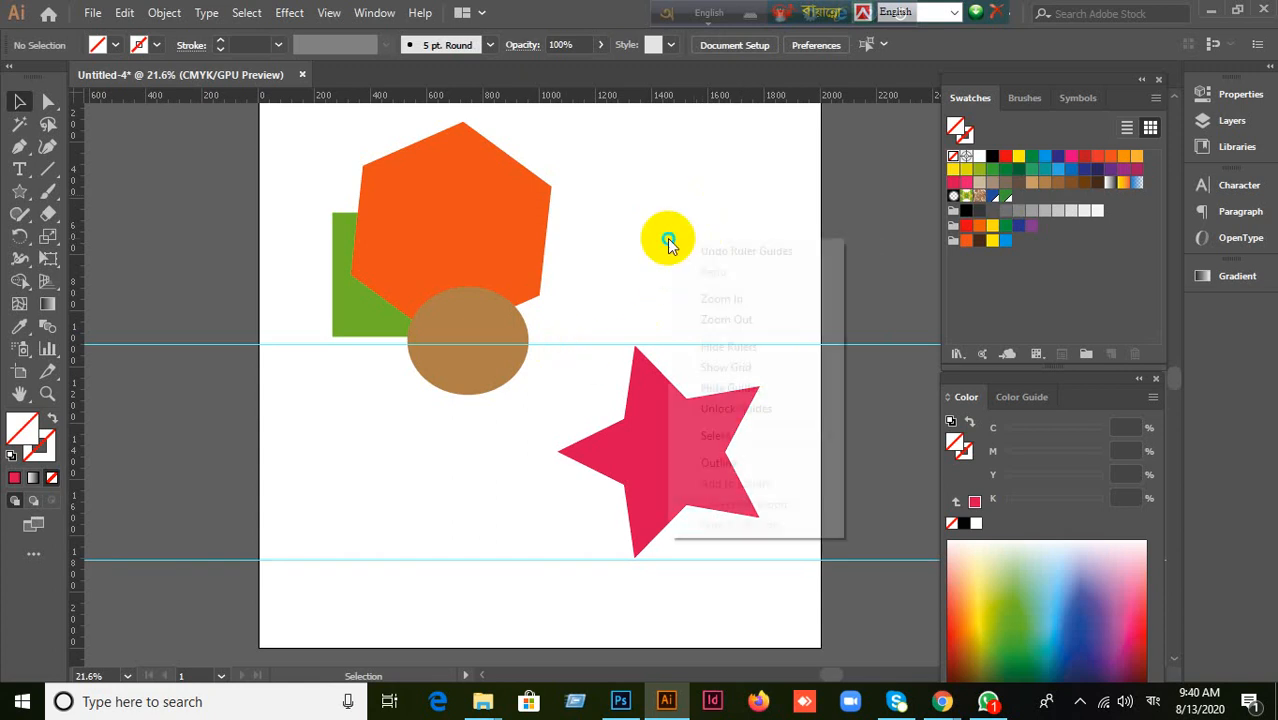
left_click(654, 250)
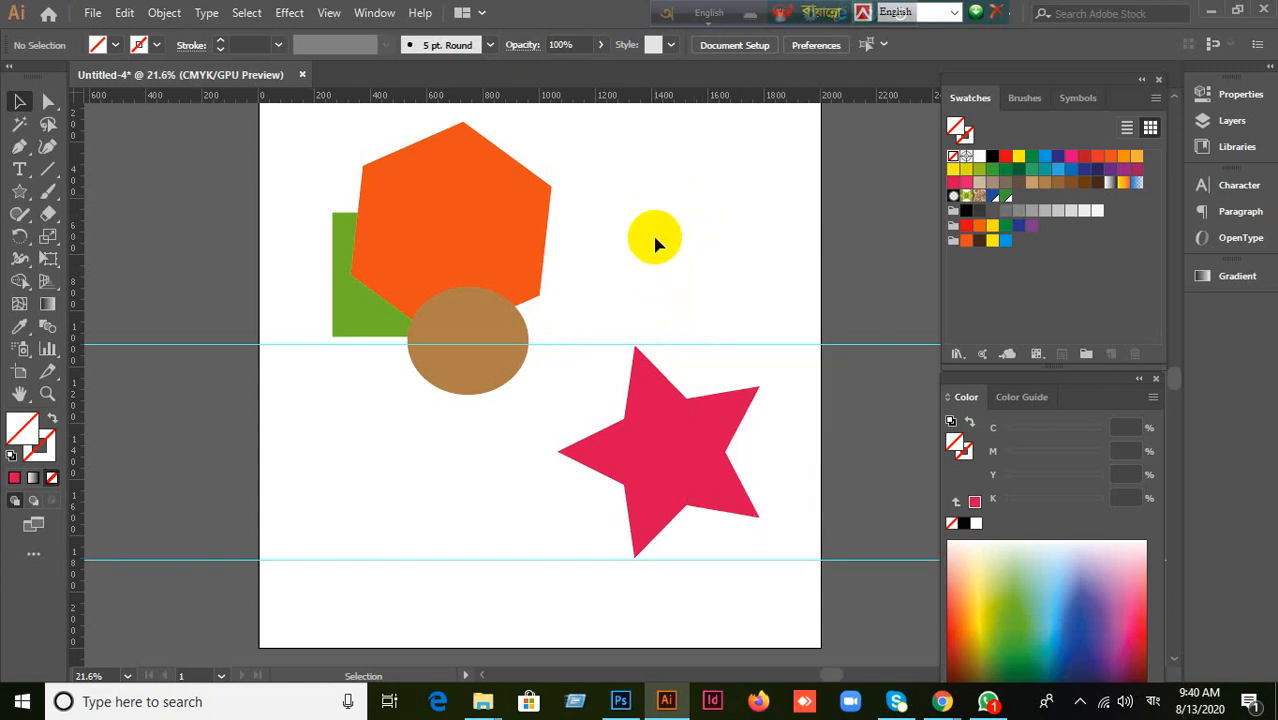
right_click(655, 244)
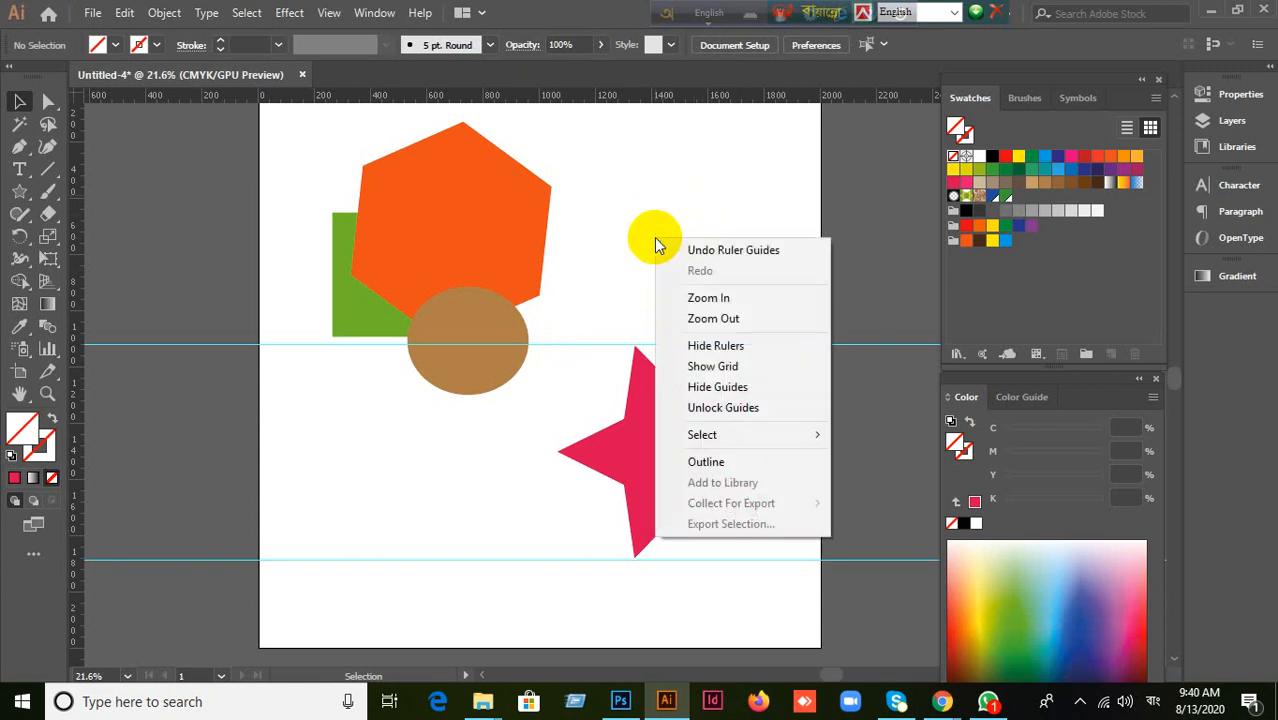
left_click(720, 410)
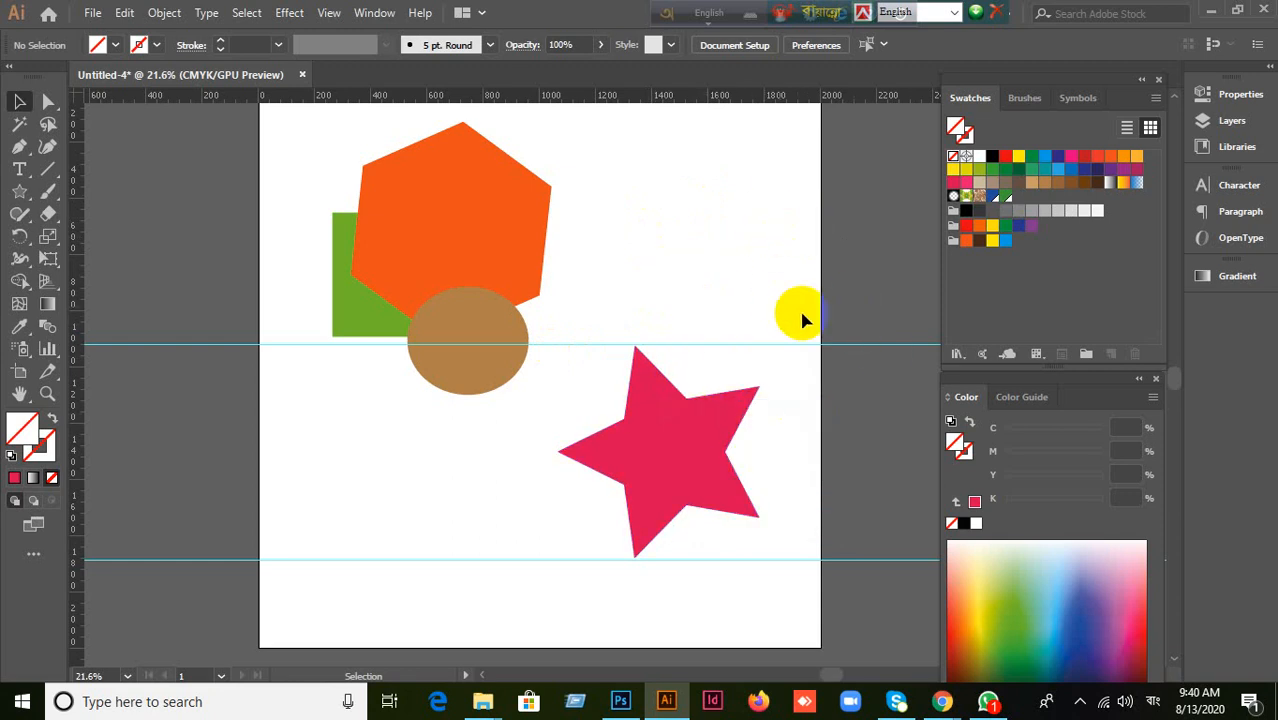
Step: Remove the guide at the star's top tip, and hide and reshow the rulers
left_click_drag(818, 344, 783, 98)
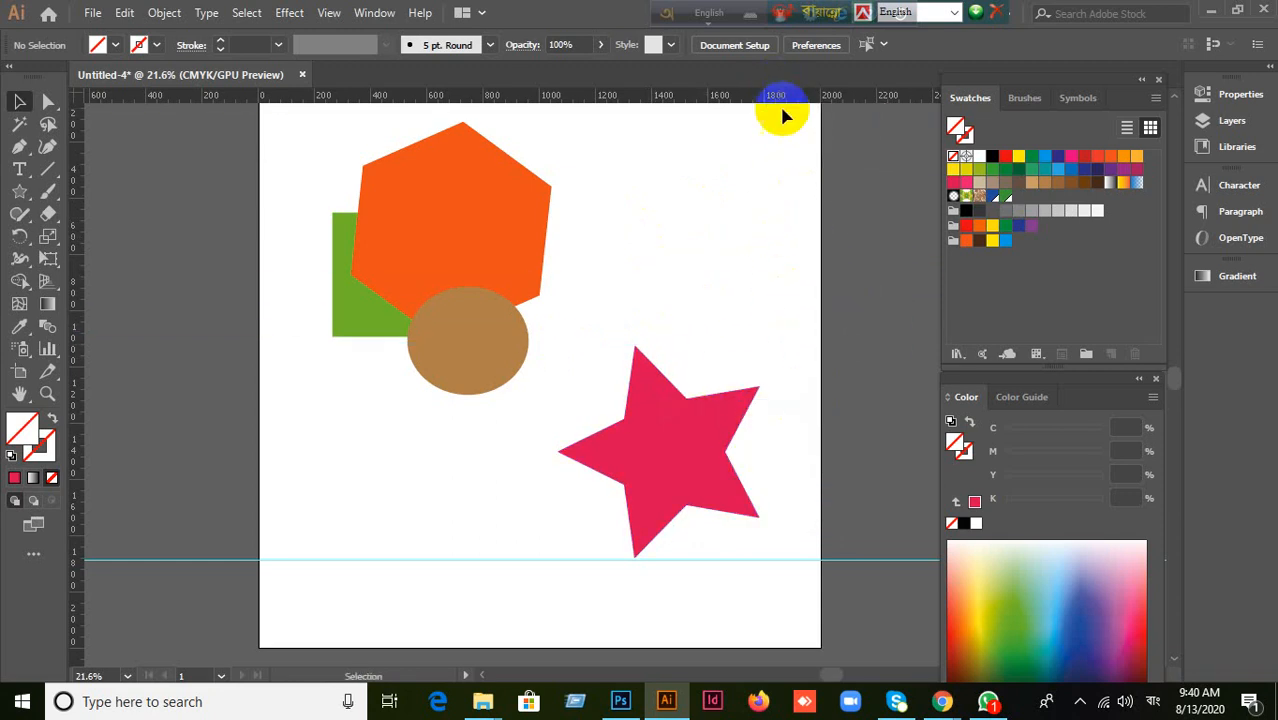
scroll(767, 194, "up", 3)
scroll(767, 178, "up", 1)
scroll(767, 178, "down", 1)
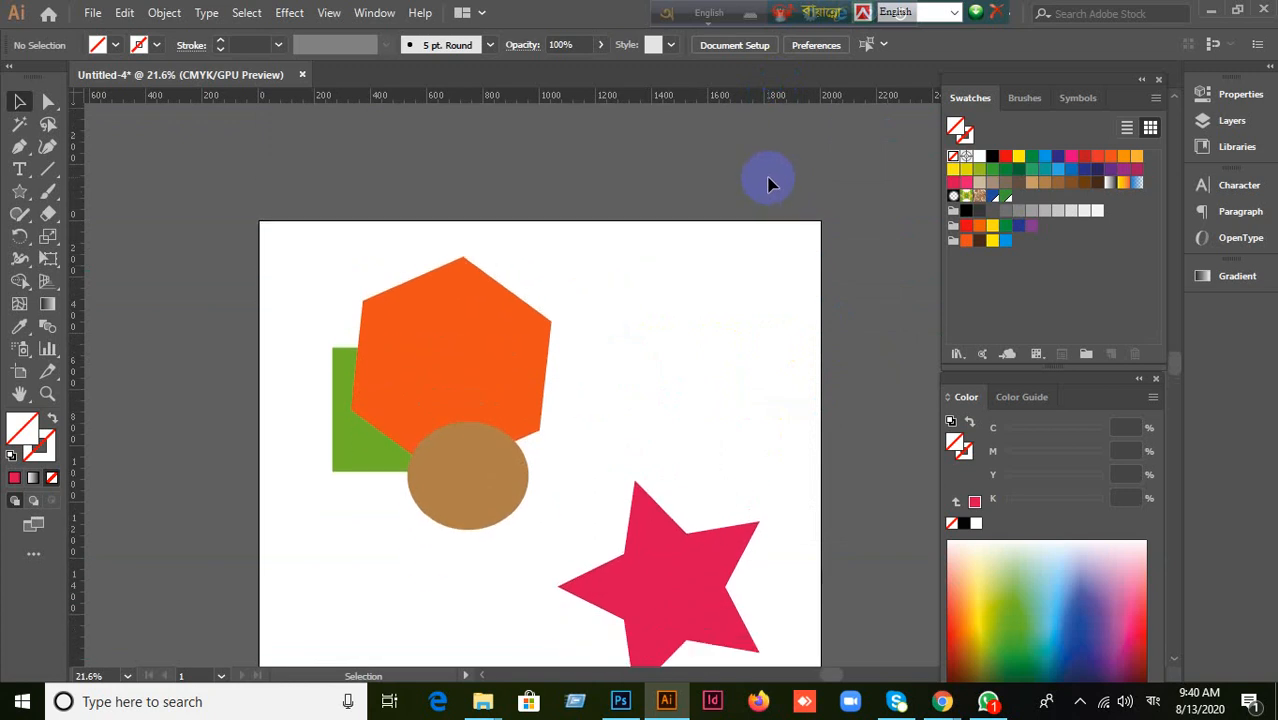
key("ctrl+r")
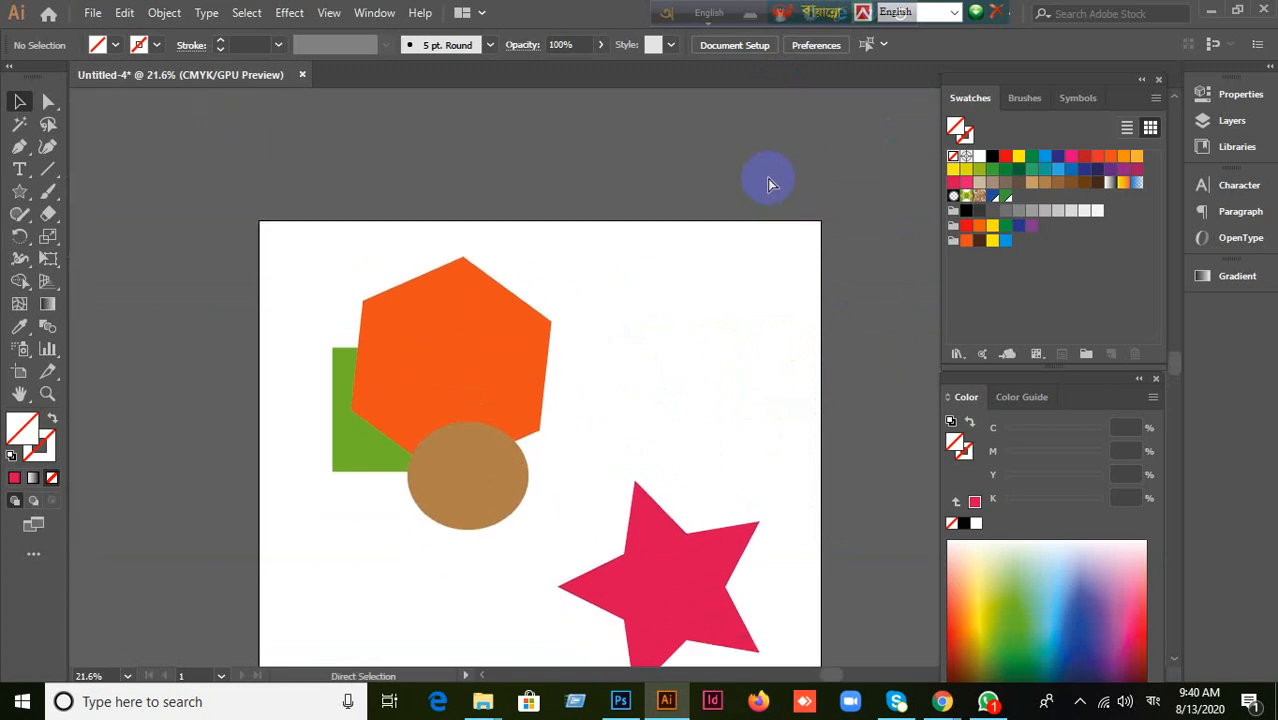
key("ctrl+r")
Step: Delete the remaining horizontal guide at the crimson star's bottom tip
scroll(780, 367, "down", 1)
scroll(756, 365, "down", 2)
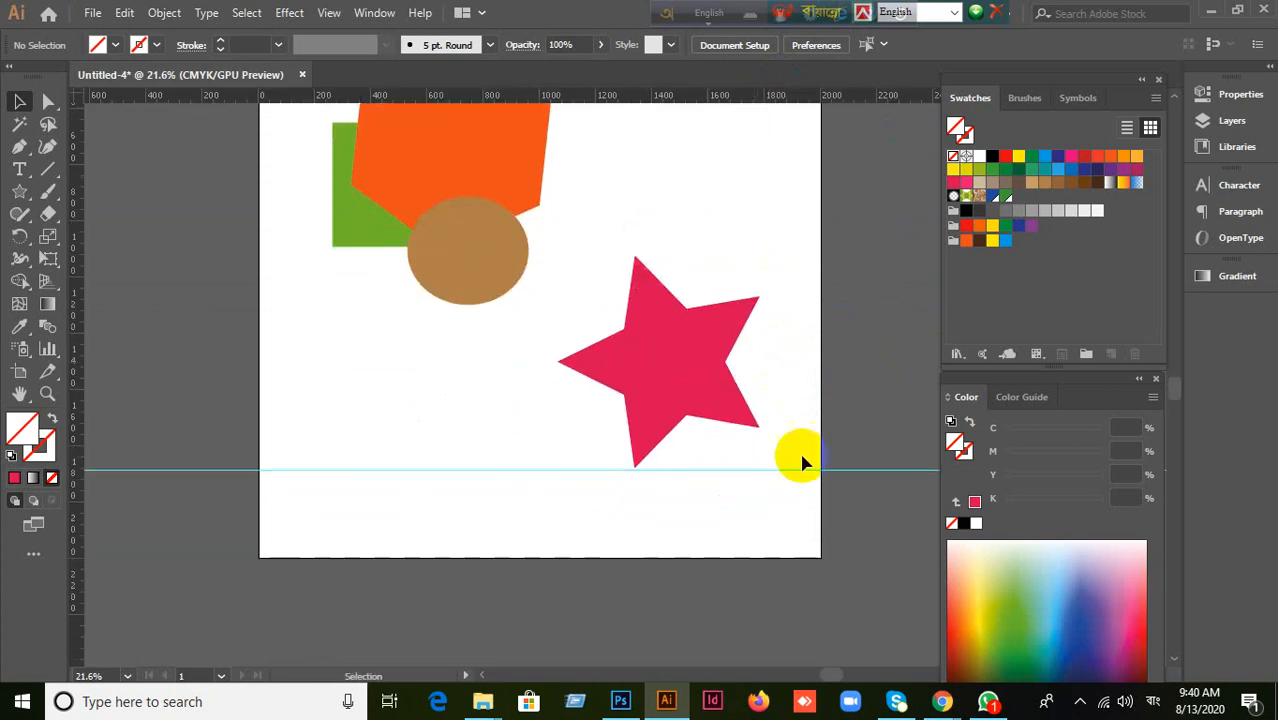
left_click(795, 470)
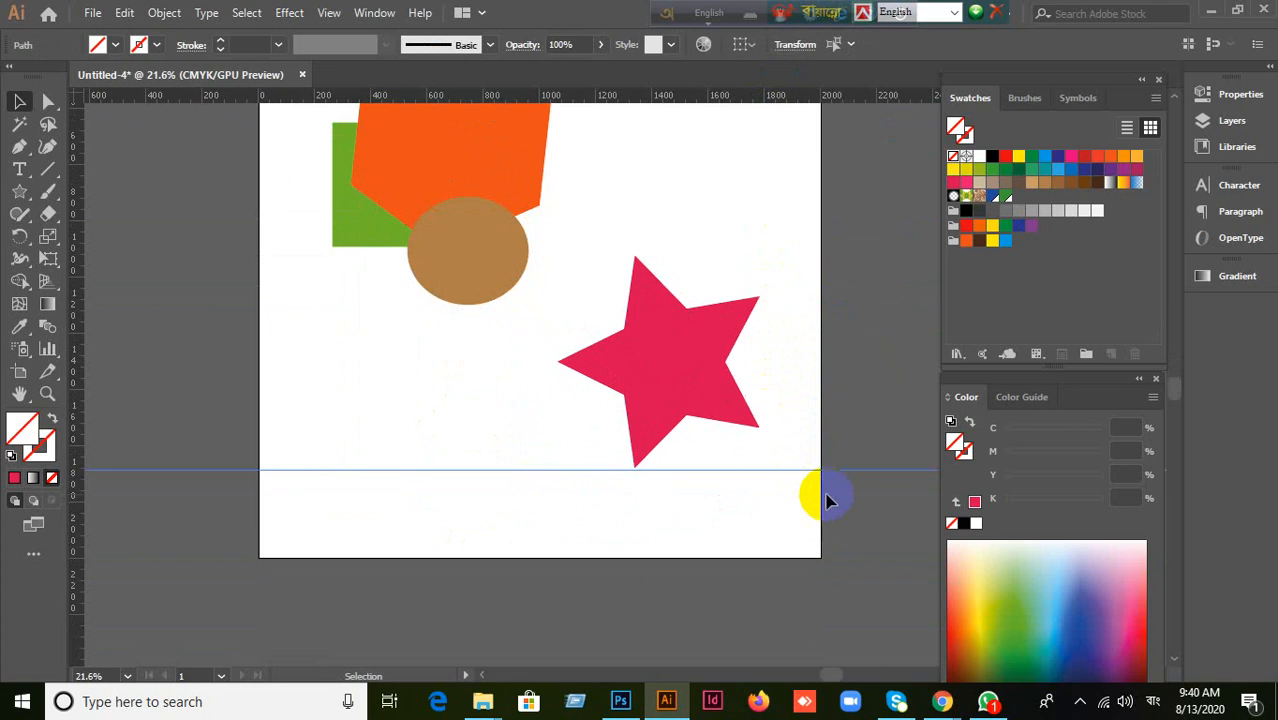
left_click(802, 497)
left_click(809, 471)
left_click(810, 471)
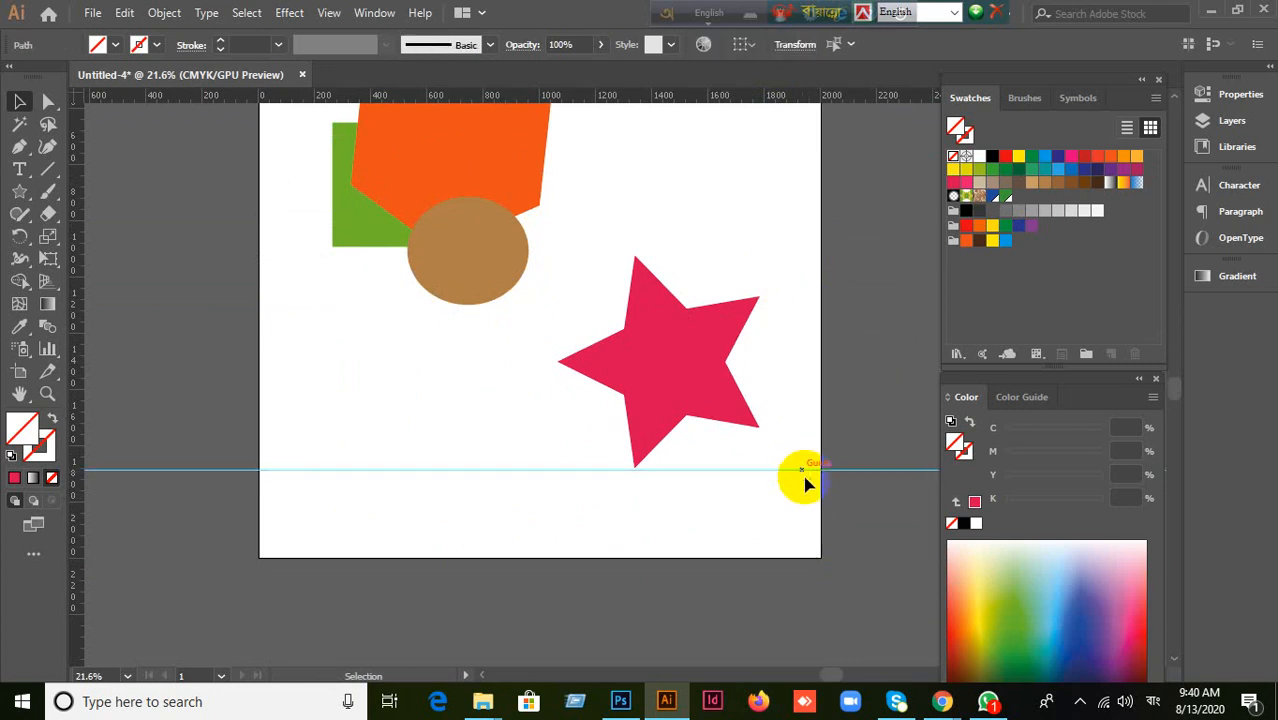
key("Delete")
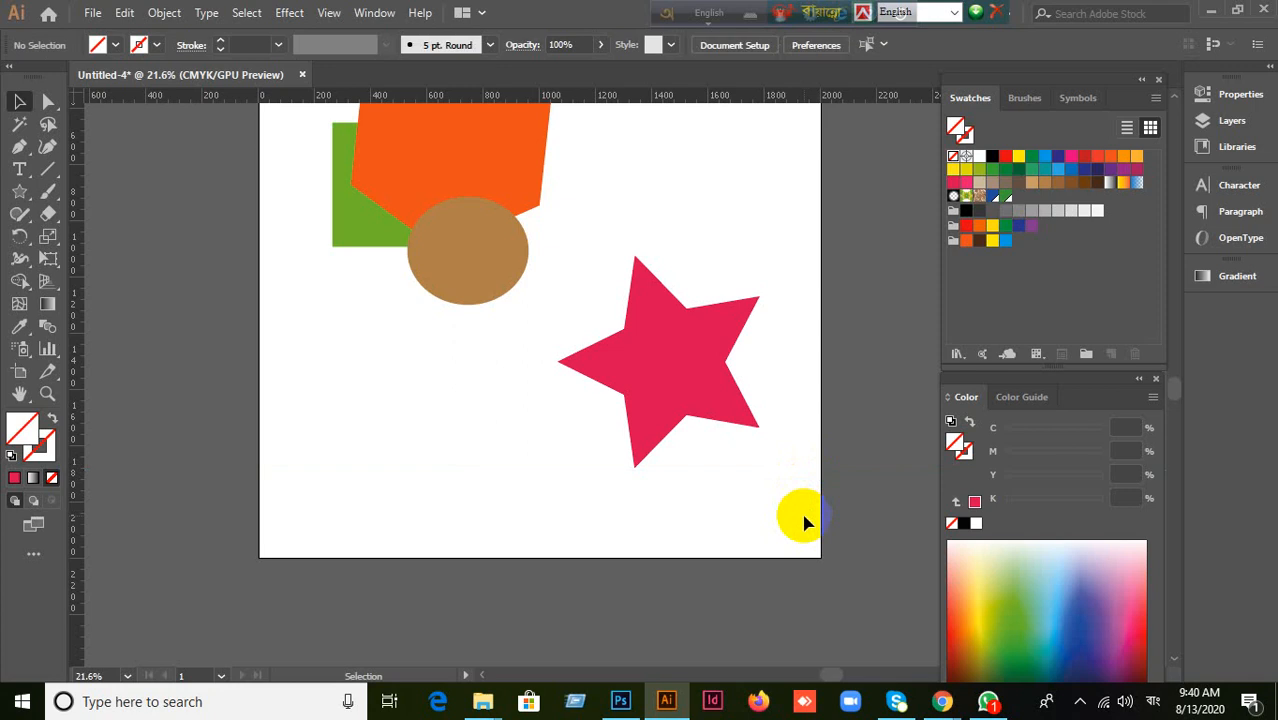
Step: Move the orange hexagon and the crimson star apart across the artboard, and delete all the shapes
scroll(847, 456, "up", 5)
left_click_drag(500, 333, 697, 314)
left_click_drag(690, 522, 486, 532)
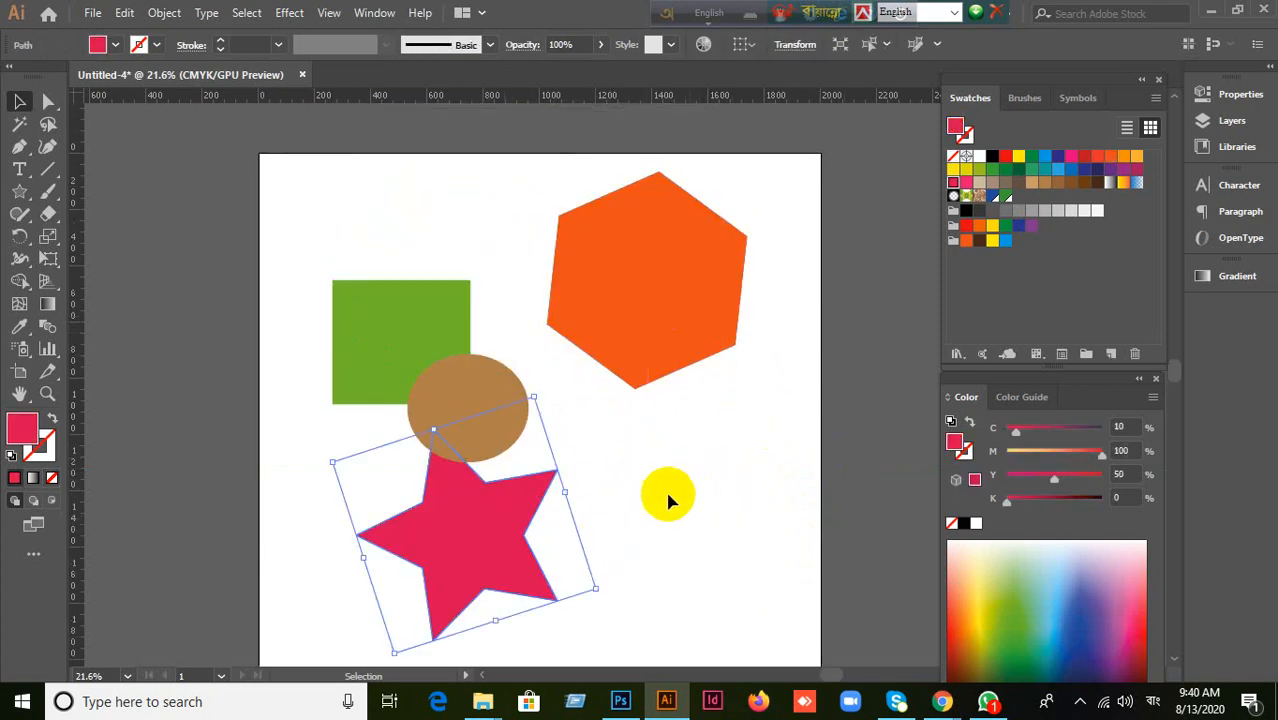
left_click(680, 508)
scroll(692, 510, "down", 1)
left_click_drag(337, 197, 693, 508)
key("Delete")
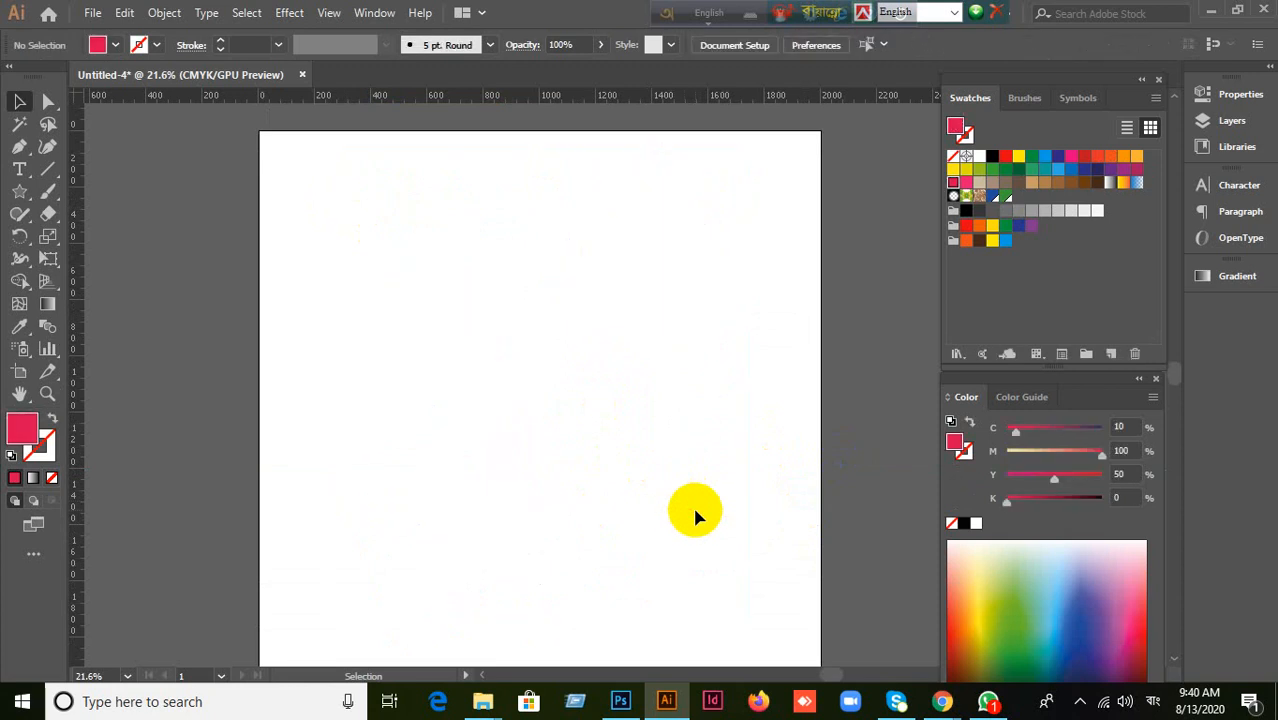
Step: Draw a crimson square about half the artboard's width near the artboard's centre
key("ctrl+minus")
scroll(568, 364, "up", 1)
scroll(568, 364, "down", 1)
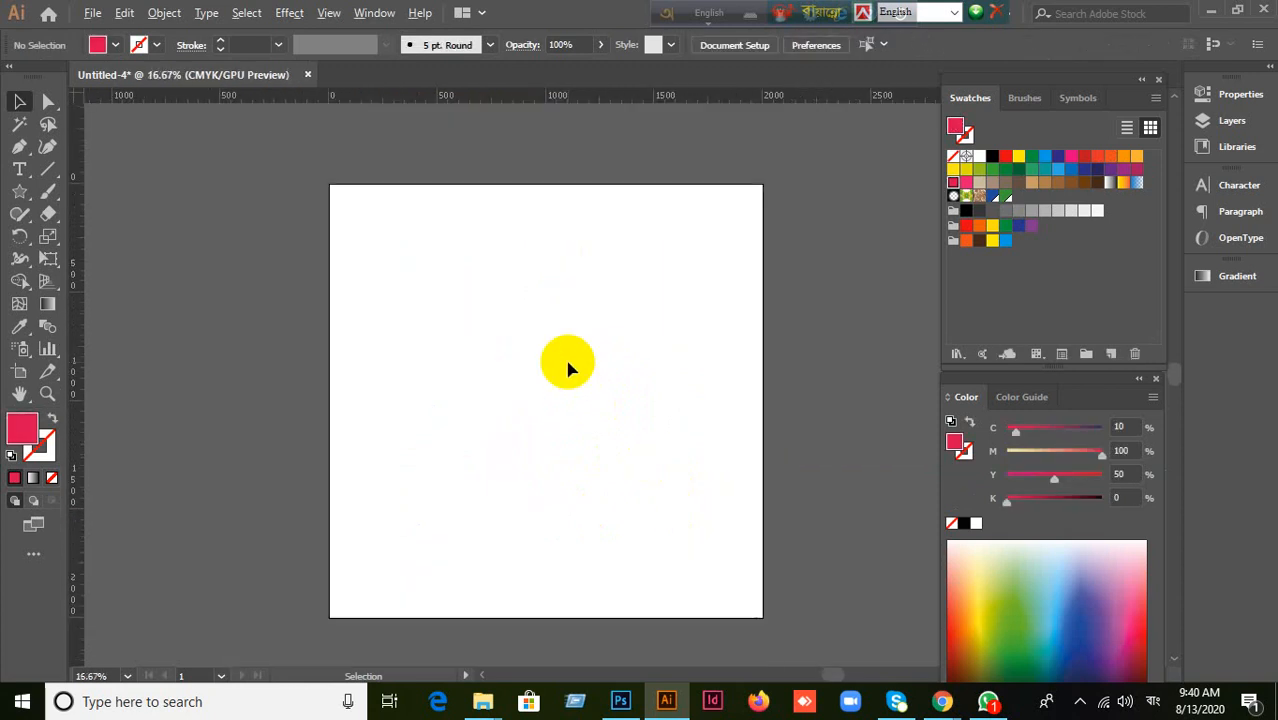
left_click(19, 192)
left_click(66, 192)
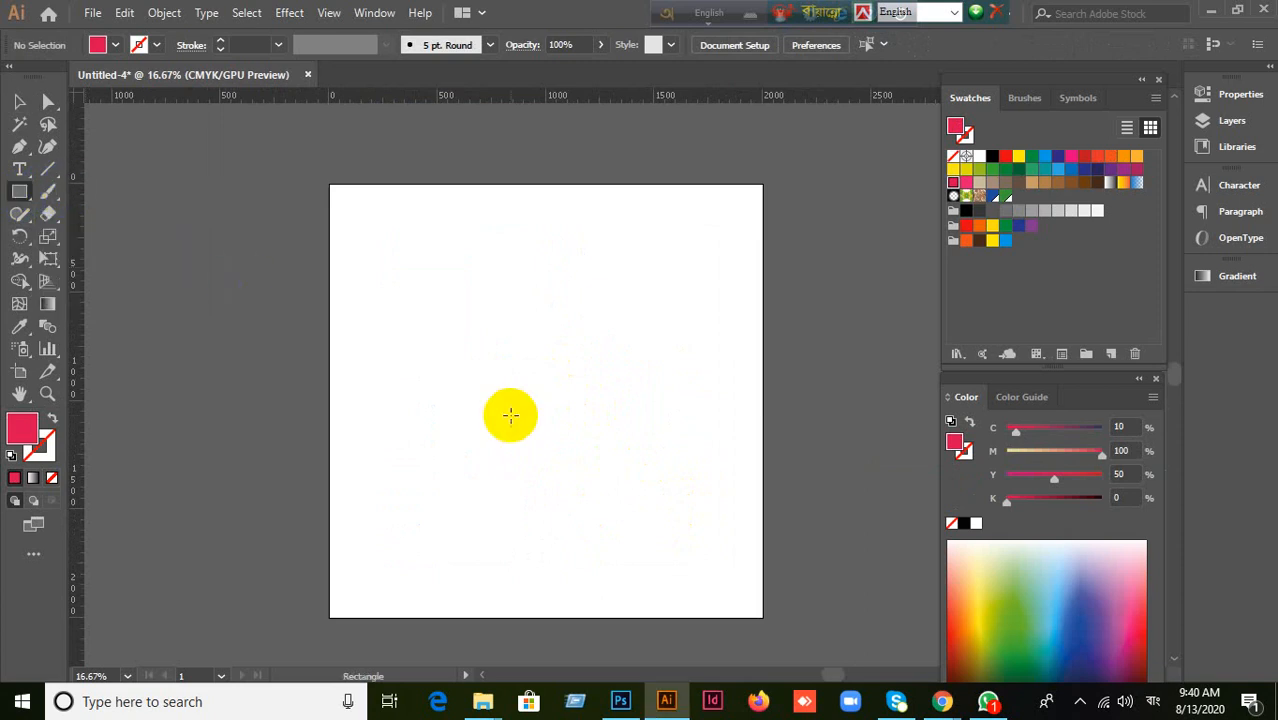
scroll(511, 414, "up", 1)
scroll(512, 414, "down", 1)
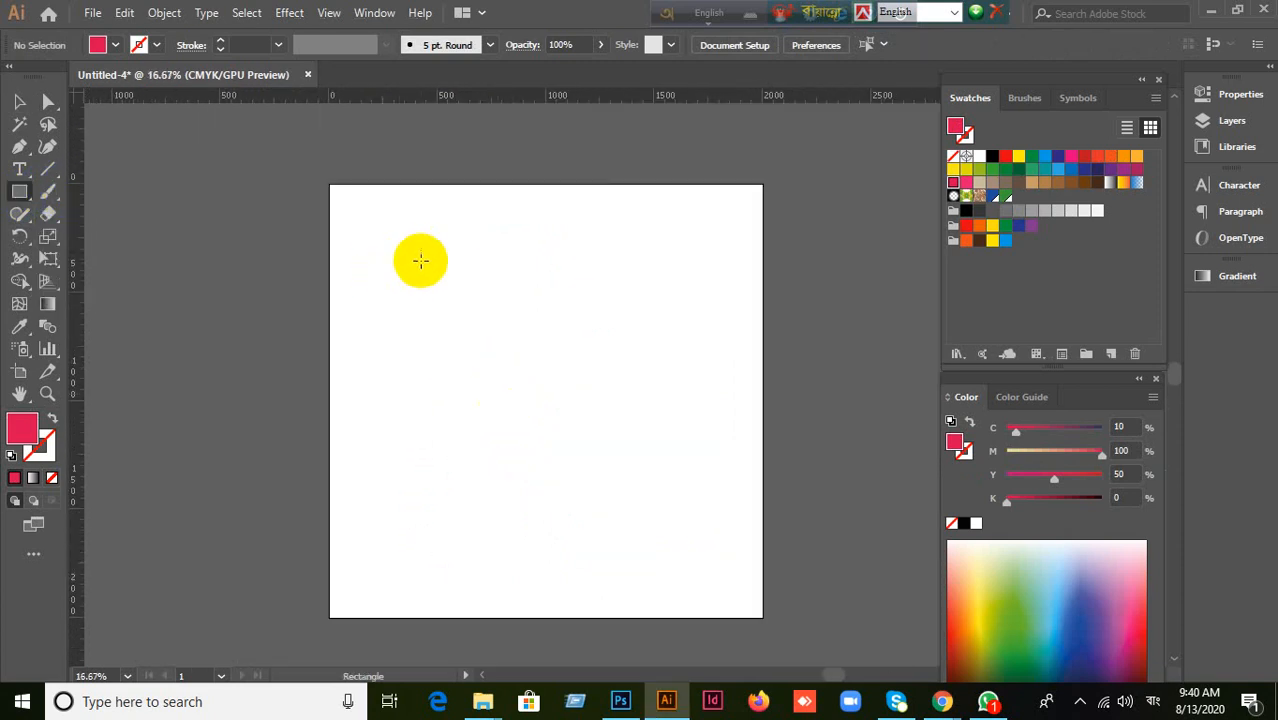
left_click_drag(413, 273, 641, 460)
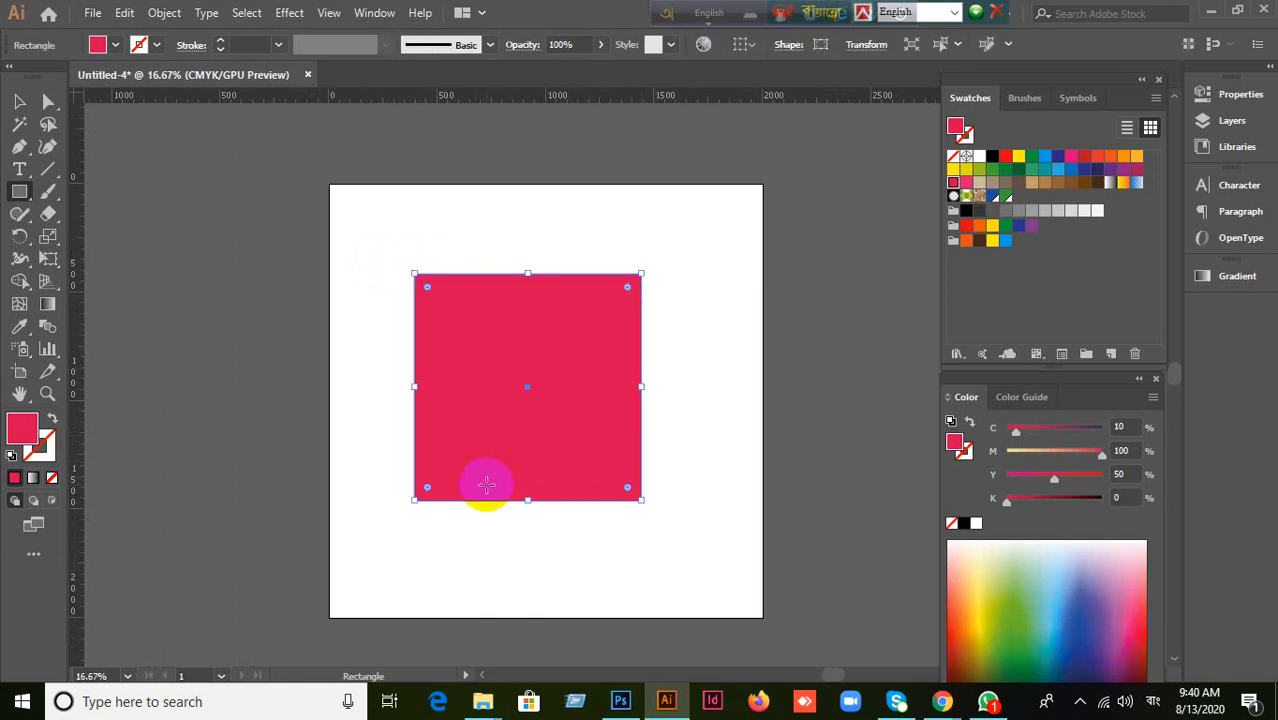
left_click(19, 104)
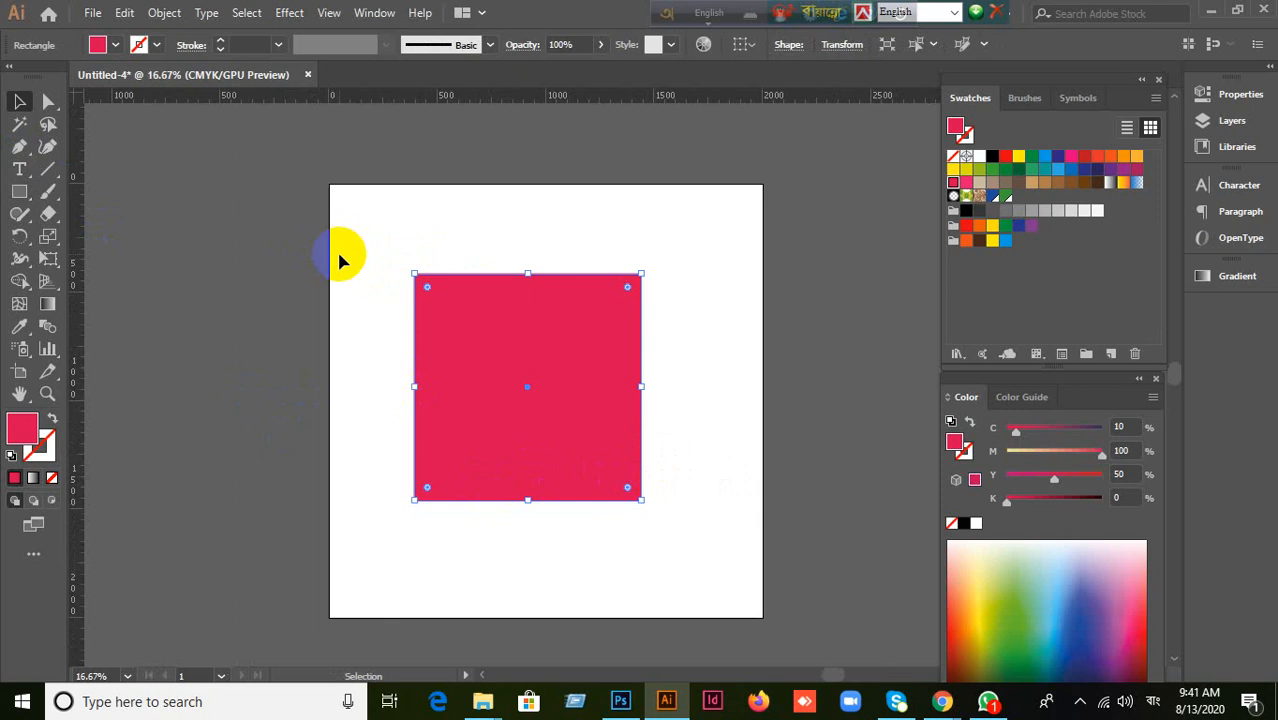
Step: Paste a copy of the crimson square in front of the original, and try moving the copy aside, undoing each move
left_click(132, 16)
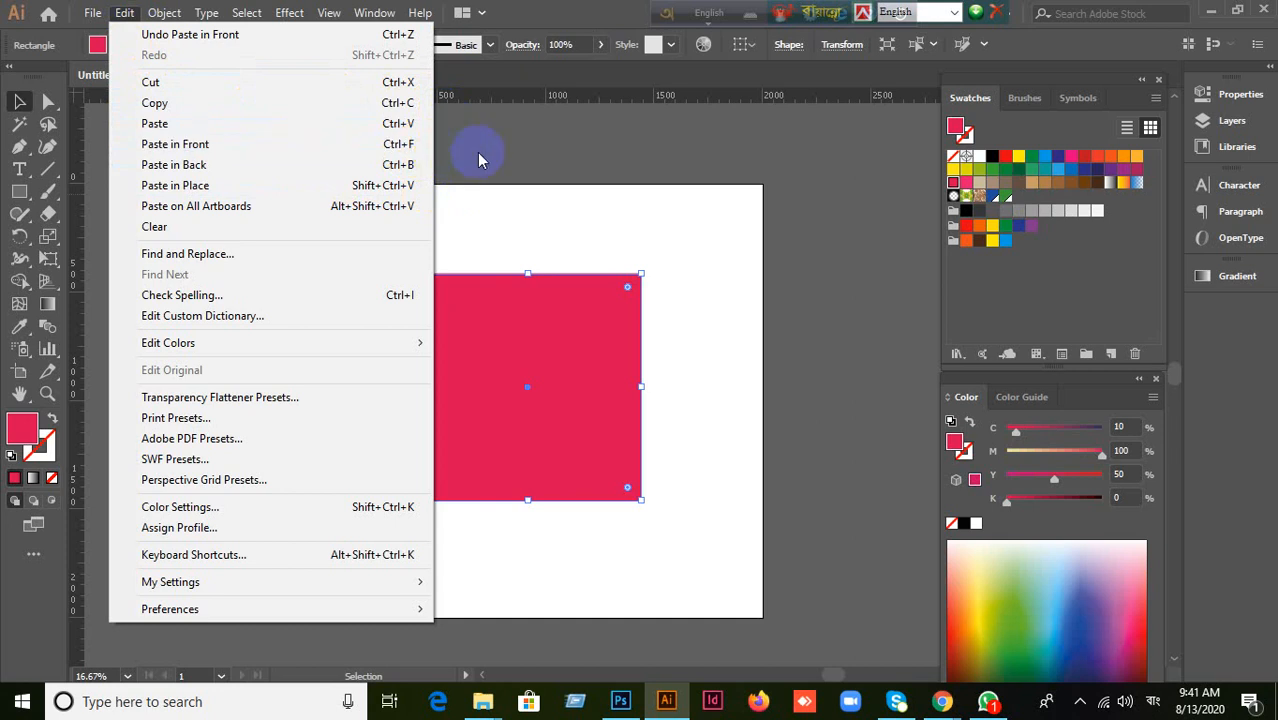
left_click(590, 140)
left_click_drag(604, 282, 693, 331)
key("ctrl+z")
left_click(608, 365)
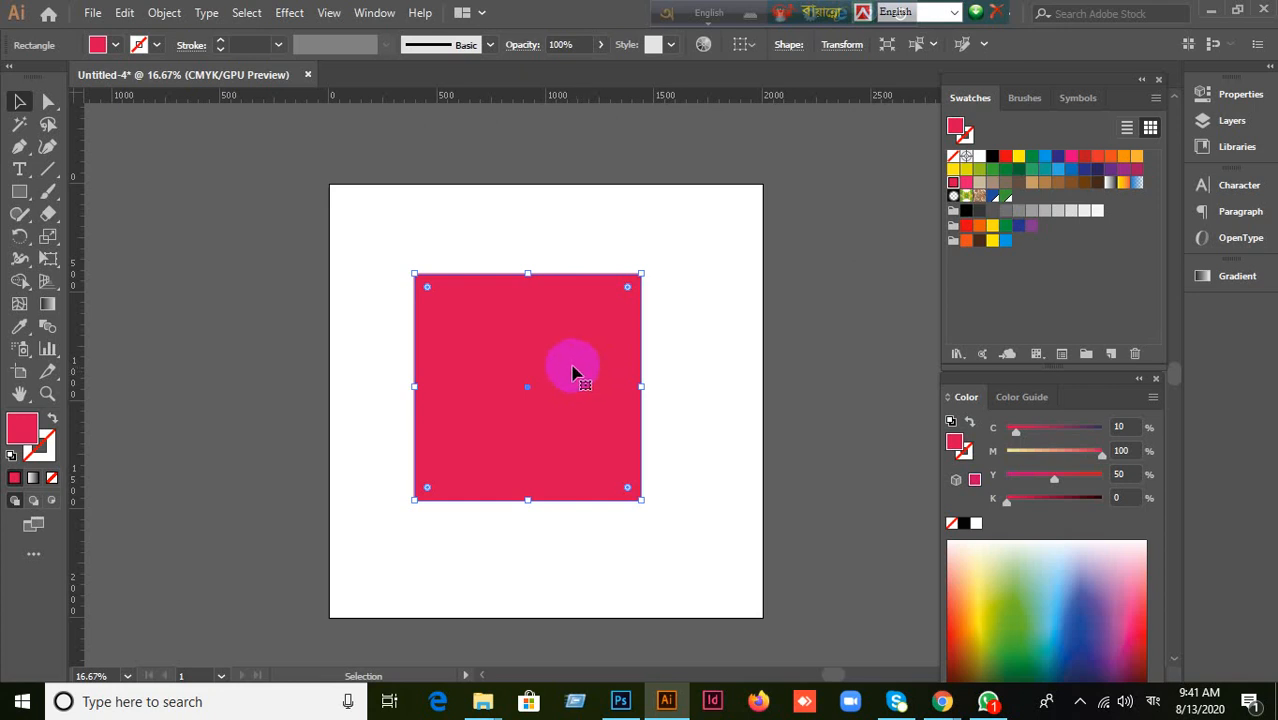
left_click_drag(599, 360, 808, 408)
key("ctrl+z")
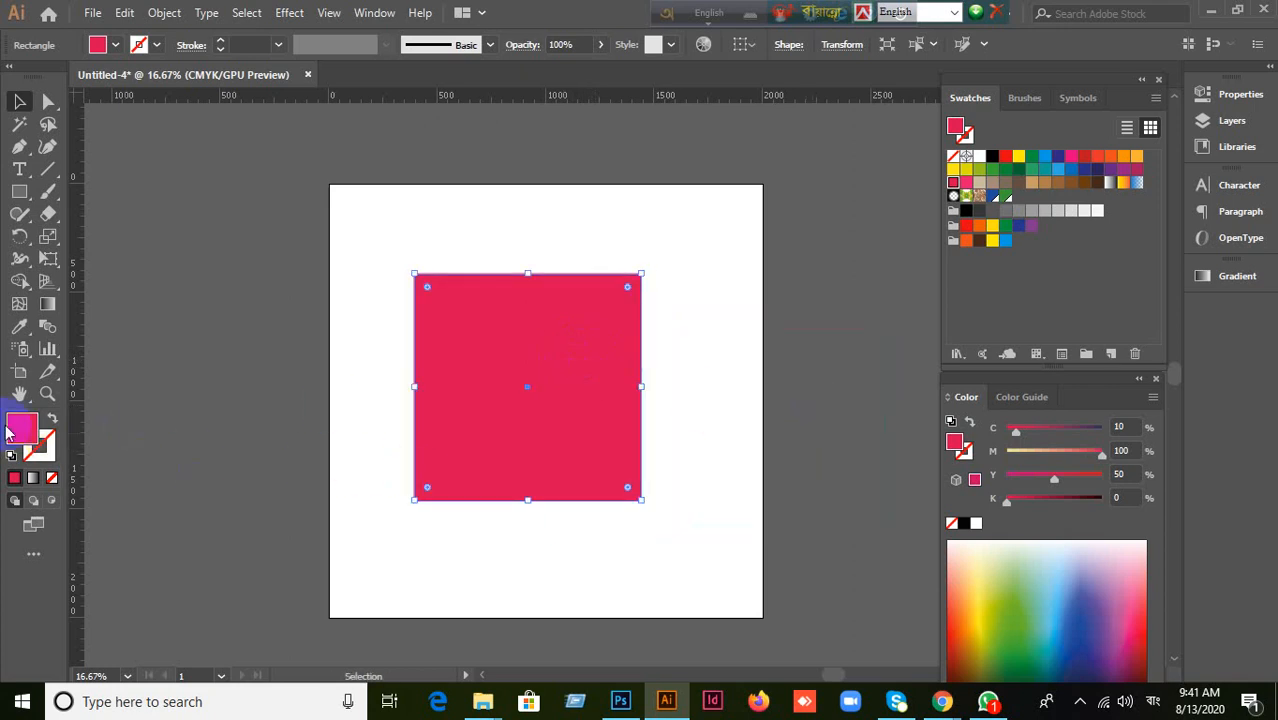
Step: Fill the front square with near-black (C 76.67, M 73.17, Y 59.26, K 87.36), and delete that square
double_click(33, 433)
left_click(514, 418)
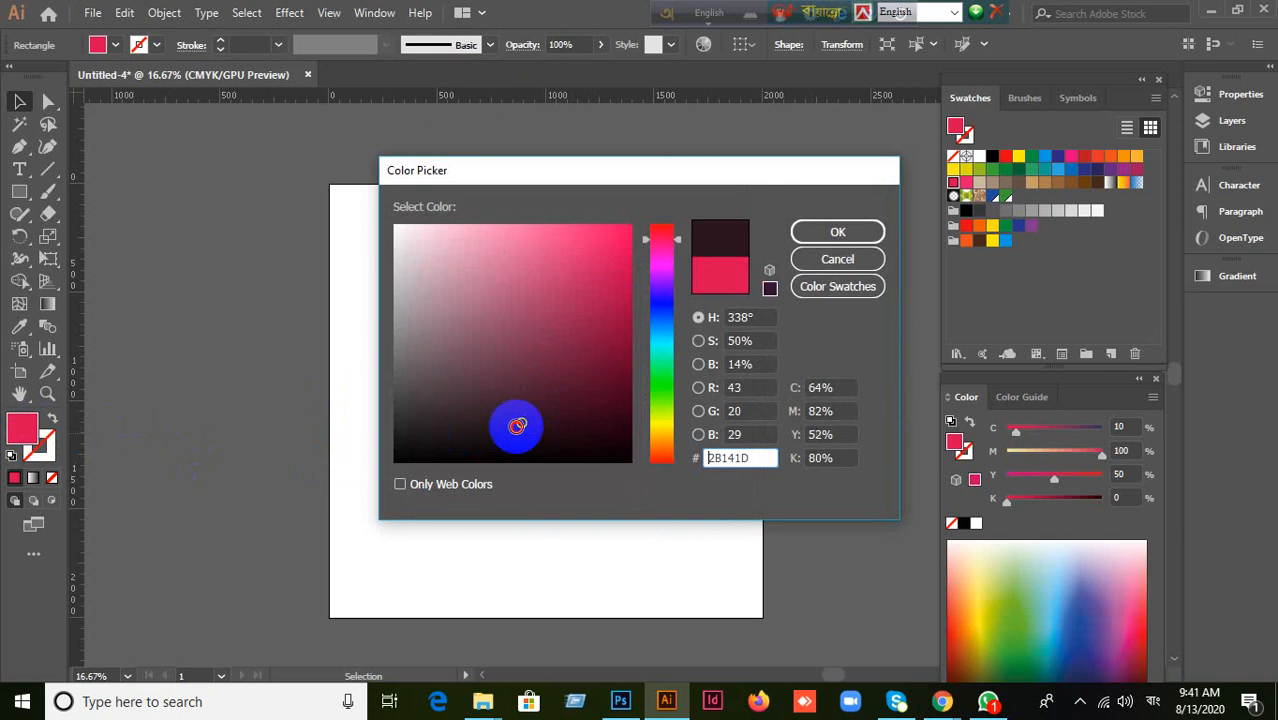
left_click(443, 442)
left_click(812, 233)
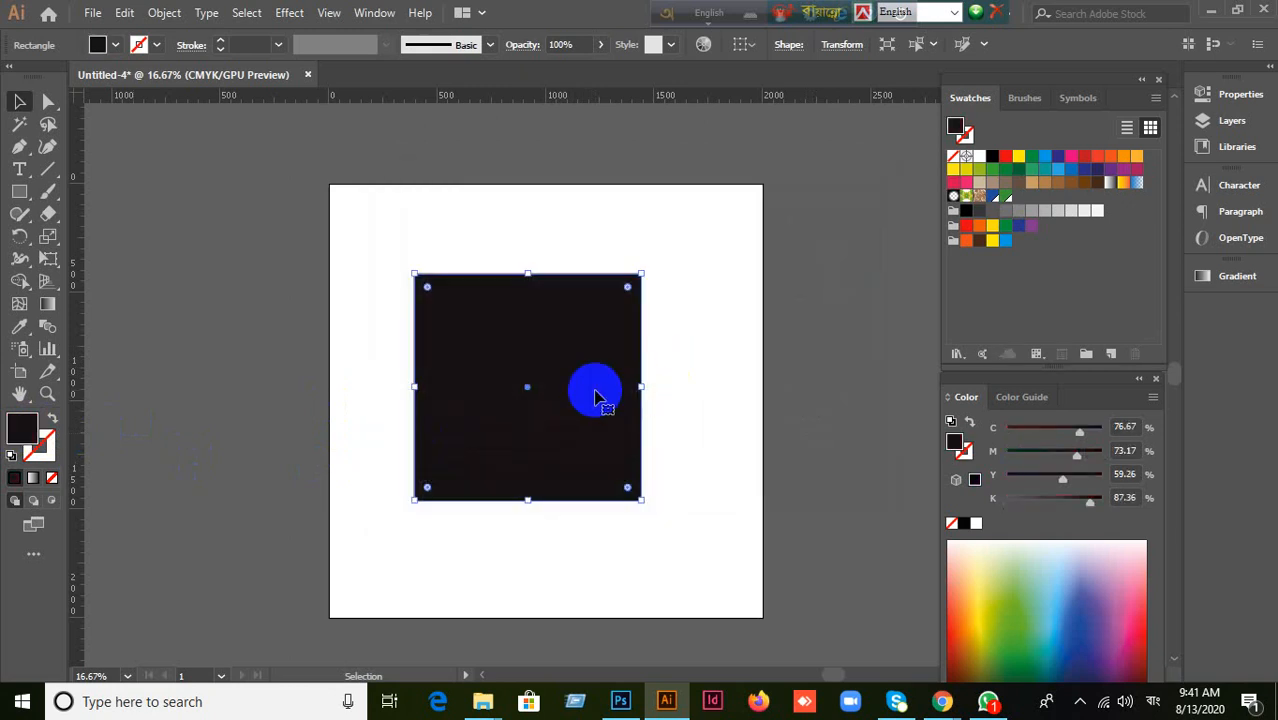
key("Delete")
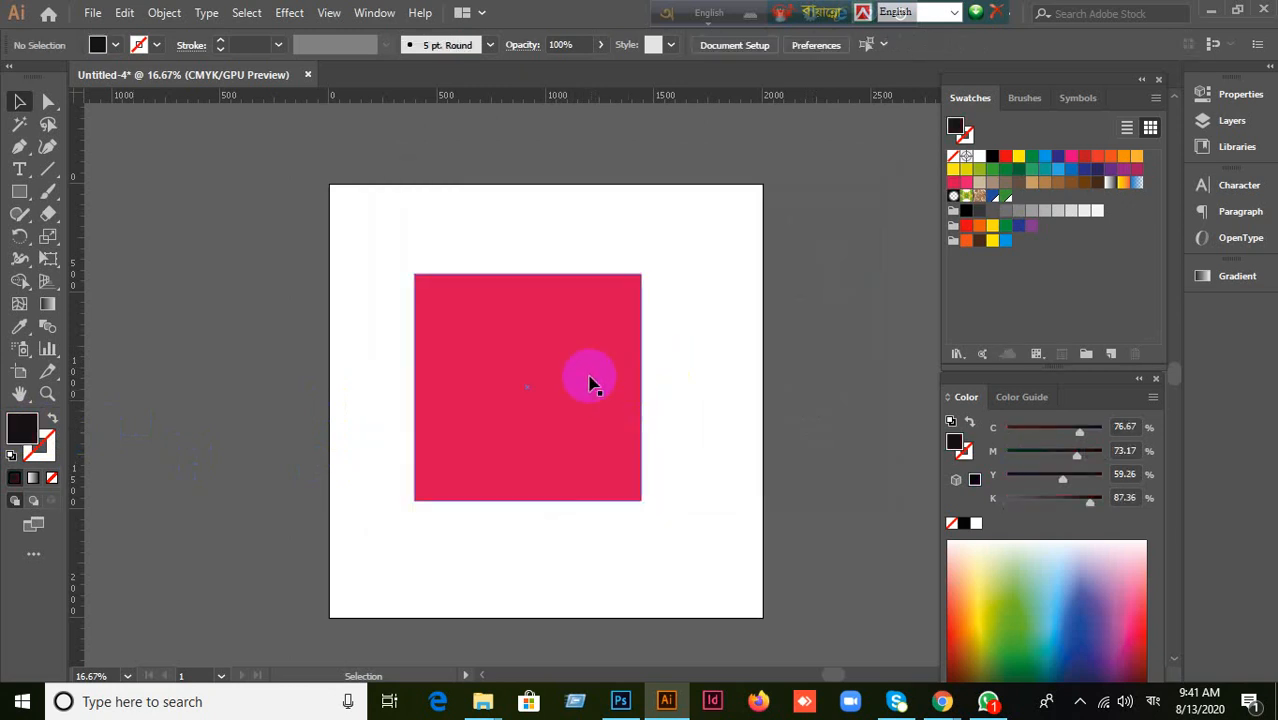
Step: Move the crimson square slightly up and right, and return it to about its previous position
left_click(582, 380)
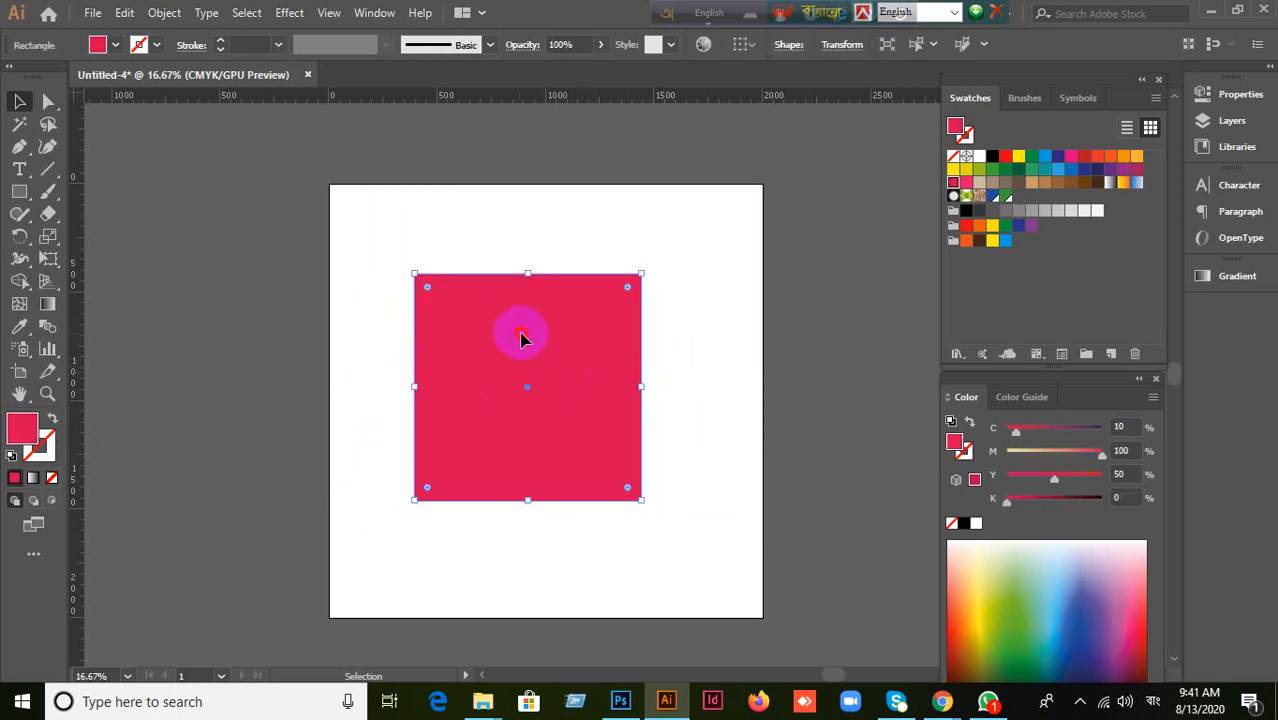
left_click_drag(522, 339, 558, 314)
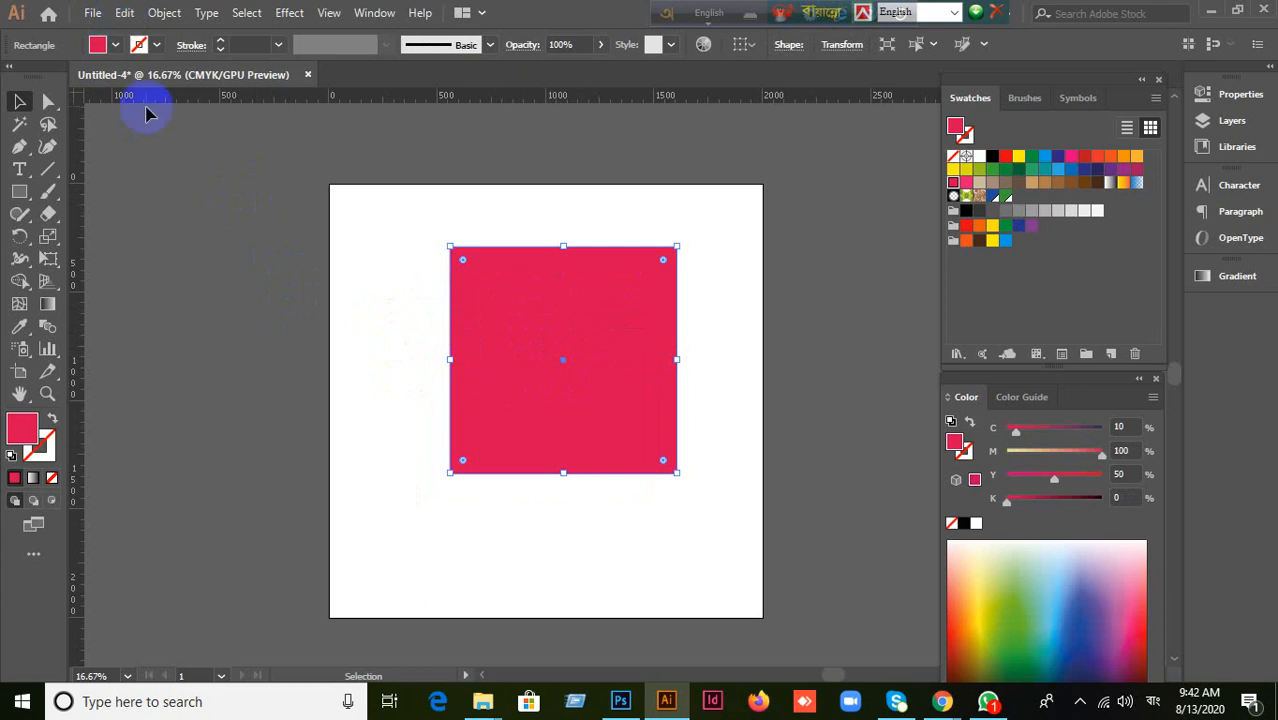
left_click(125, 12)
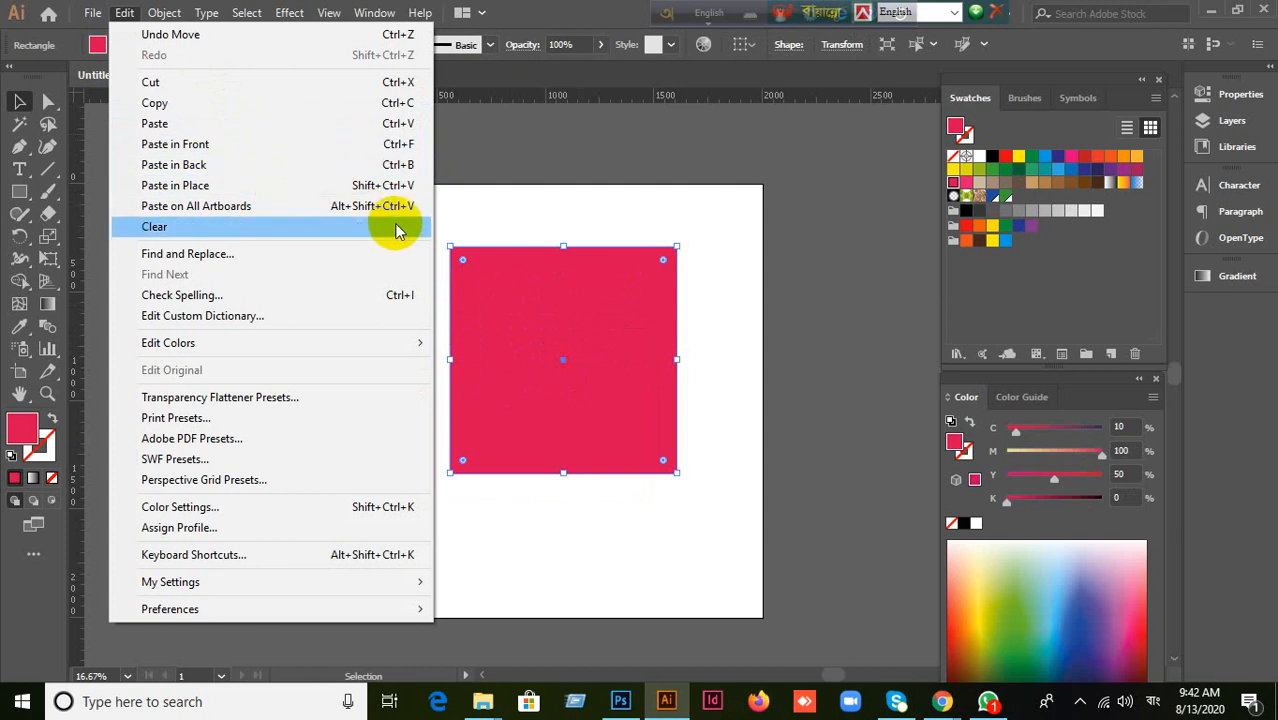
left_click(596, 264)
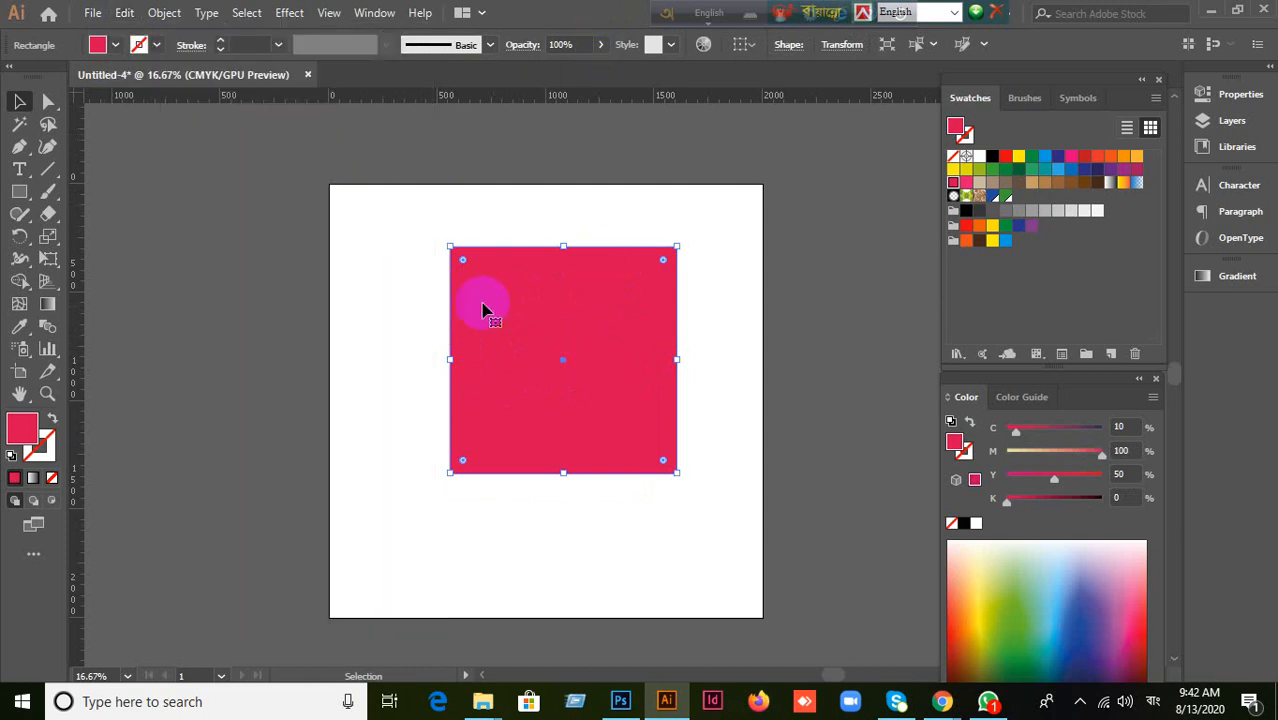
left_click_drag(508, 308, 471, 334)
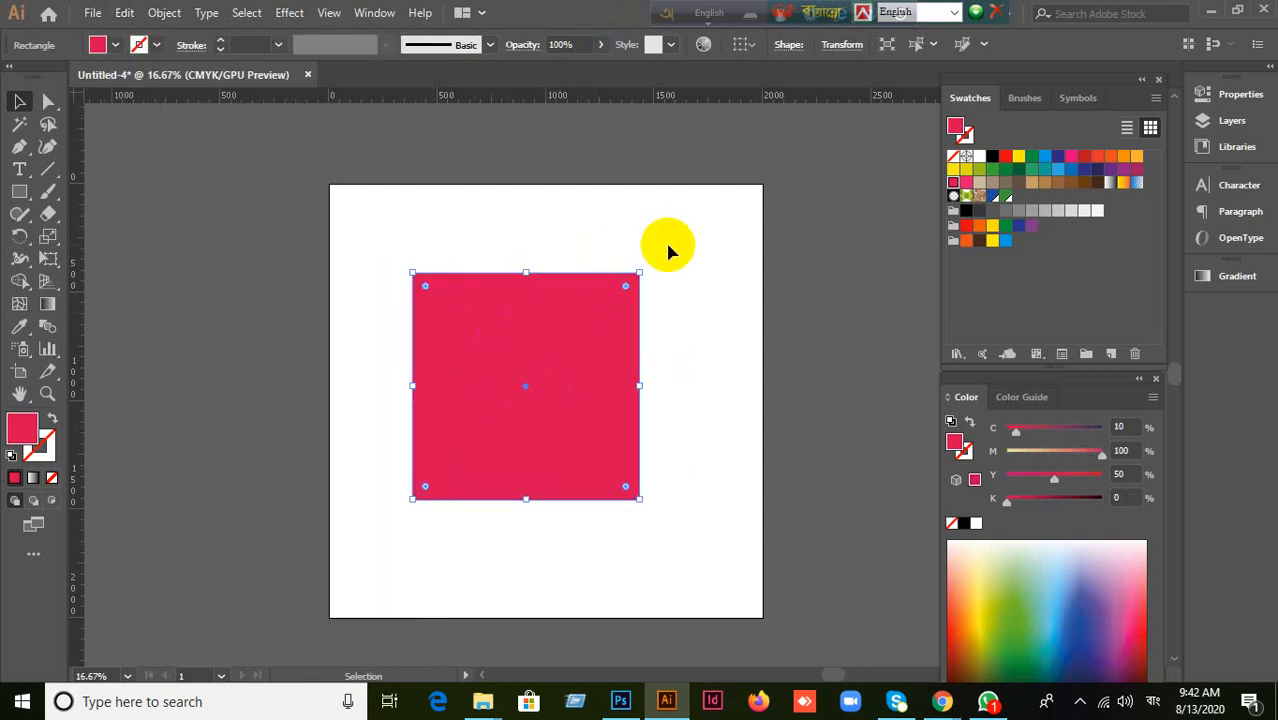
Step: Paste a copy of the crimson square directly over it, and try moving the copy to the right, undoing the move
left_click(125, 12)
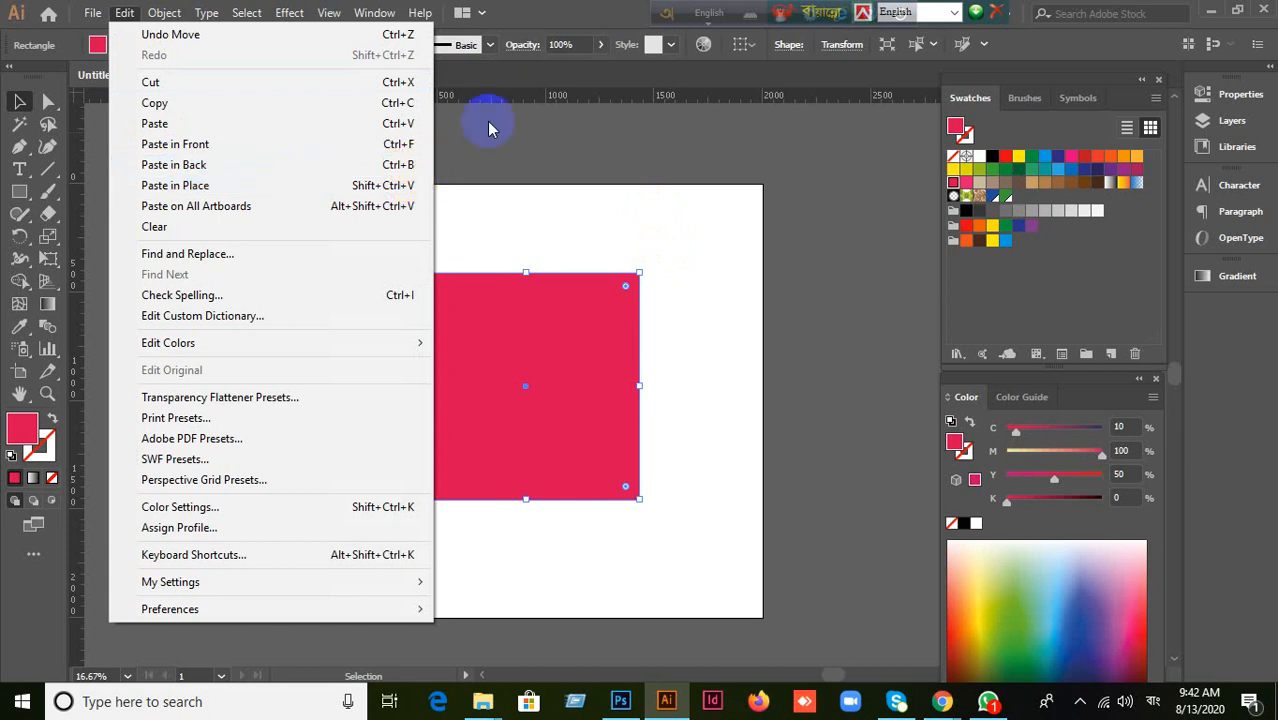
left_click(534, 305)
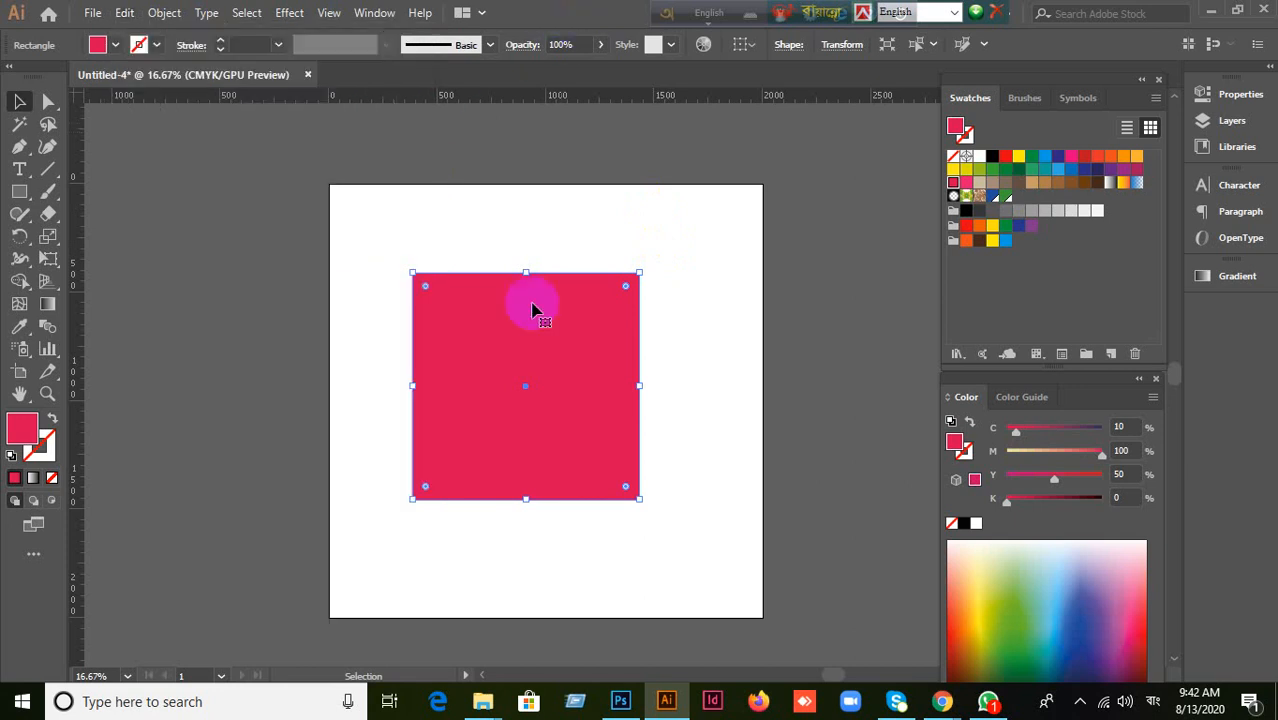
left_click(558, 345)
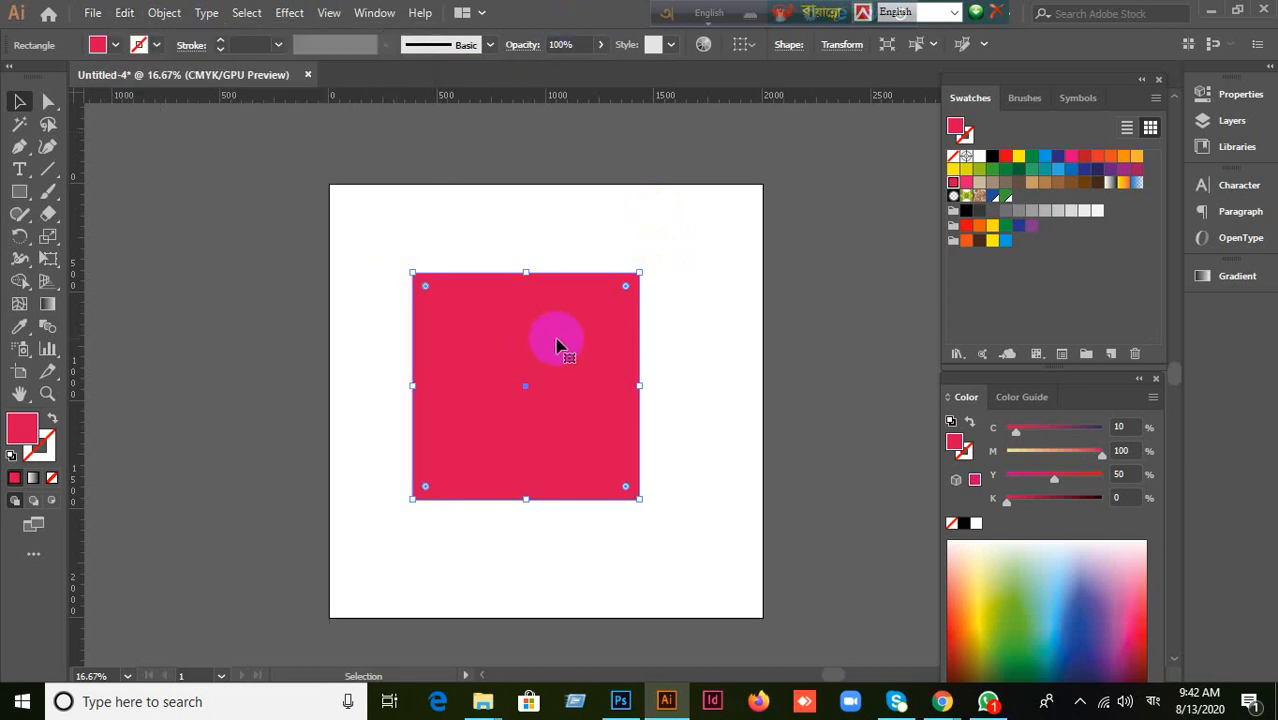
key("v")
left_click_drag(557, 345, 730, 390)
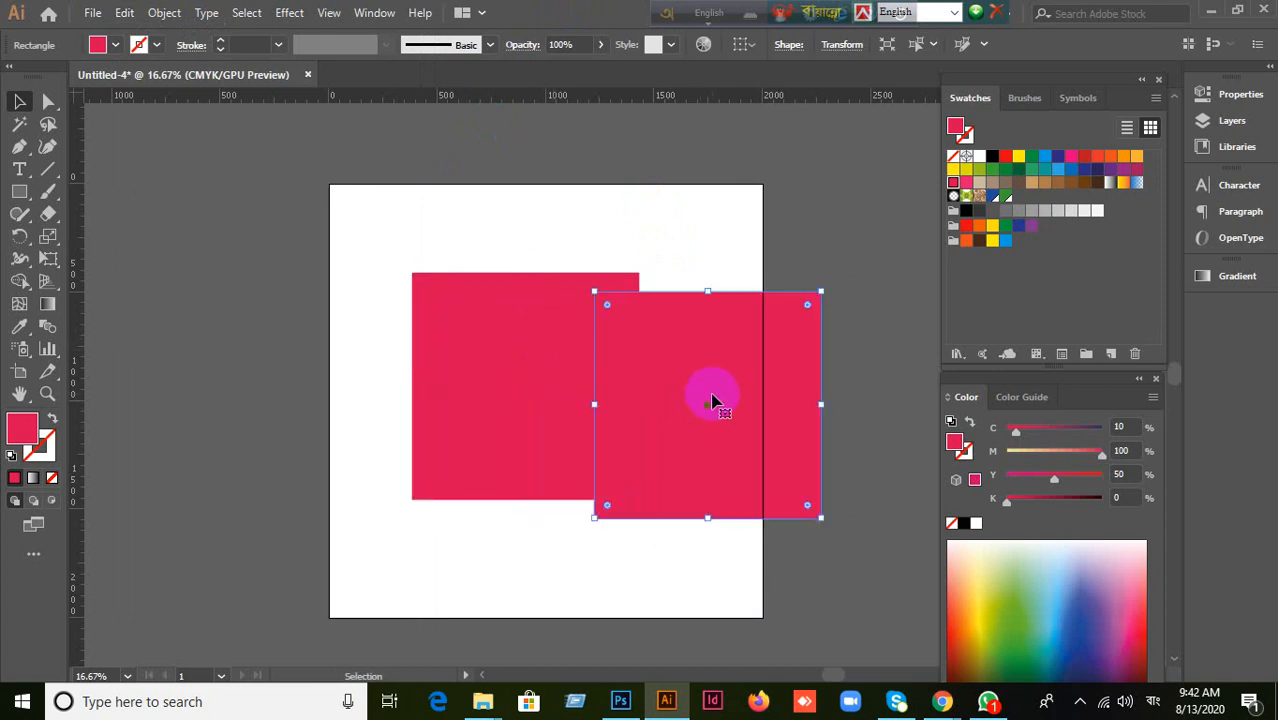
key("ctrl+z")
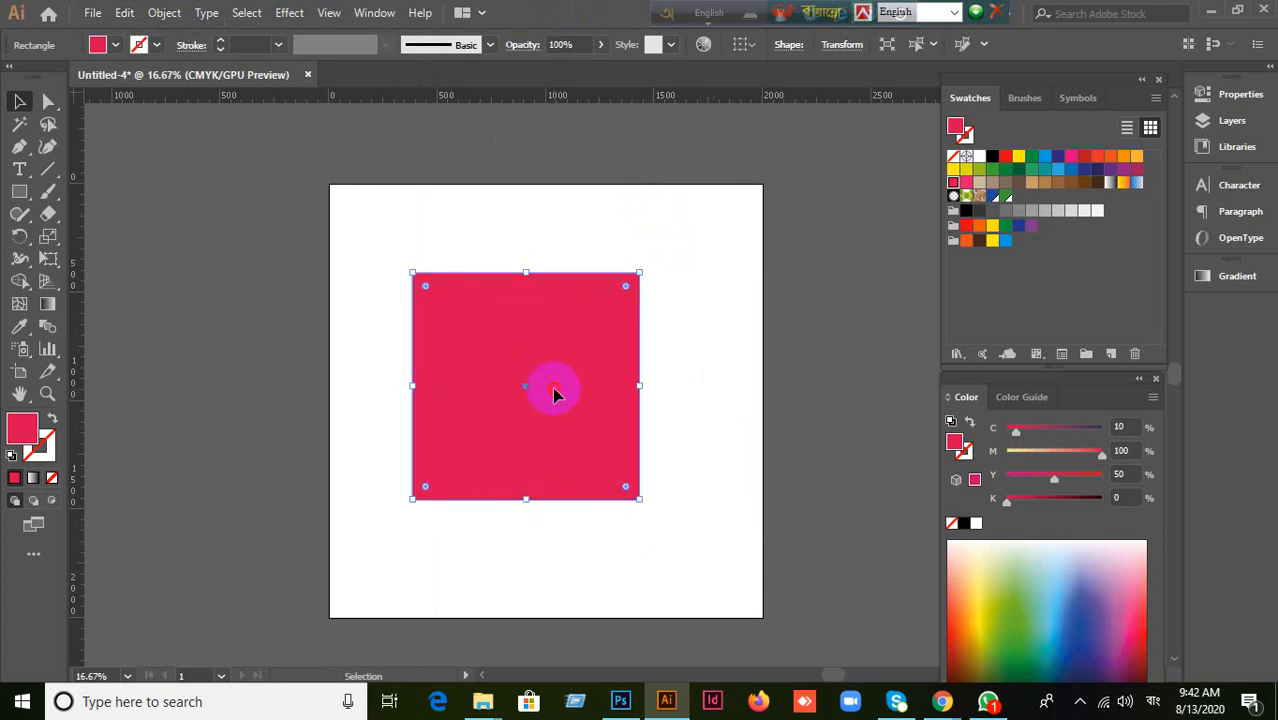
Step: Try moving the pasted square aside again, undo the move, and delete the pasted square
left_click_drag(551, 389, 703, 402)
key("ctrl+z")
left_click_drag(545, 390, 617, 364)
key("Delete")
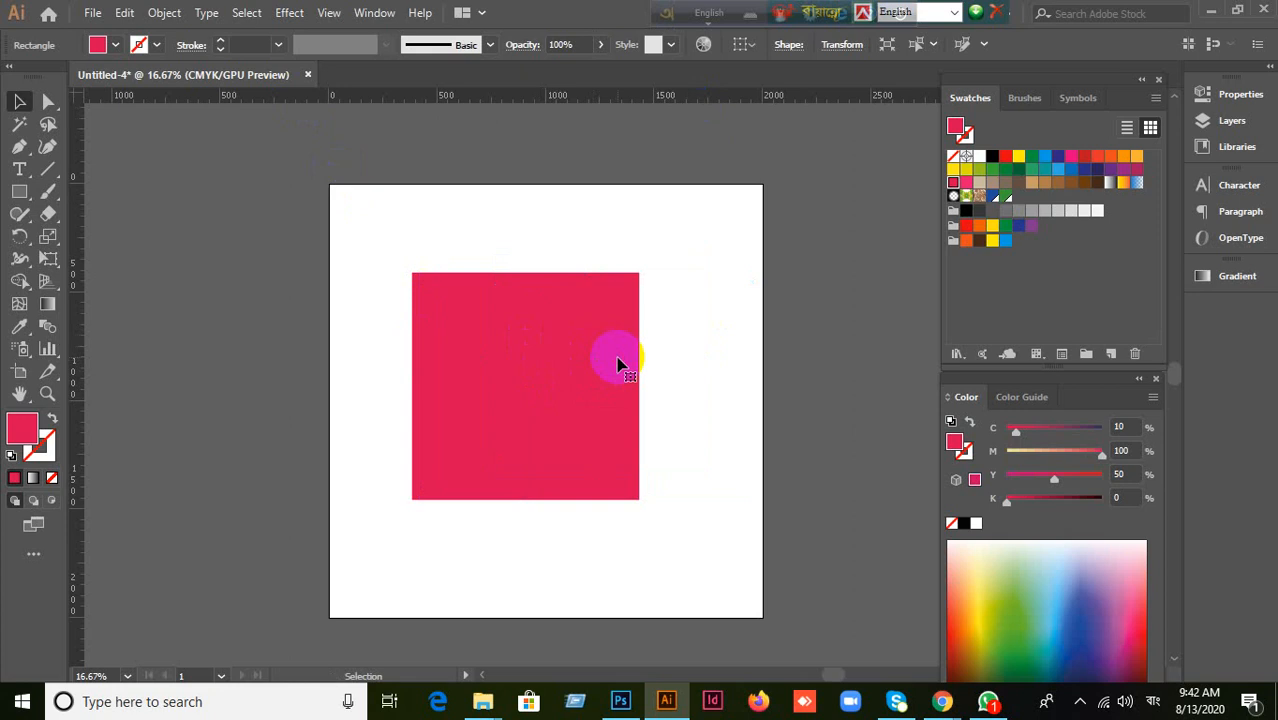
Step: Move the crimson square slightly up and right on the artboard, and leave it selected
left_click(124, 13)
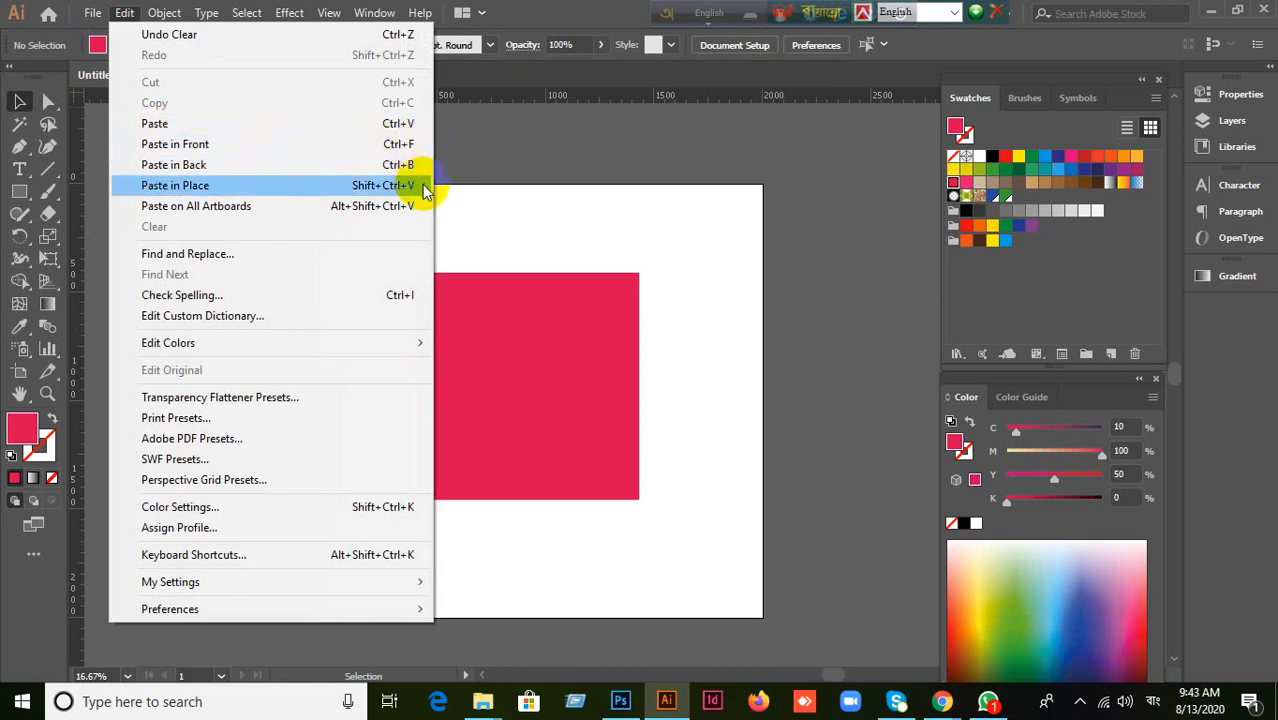
left_click(560, 302)
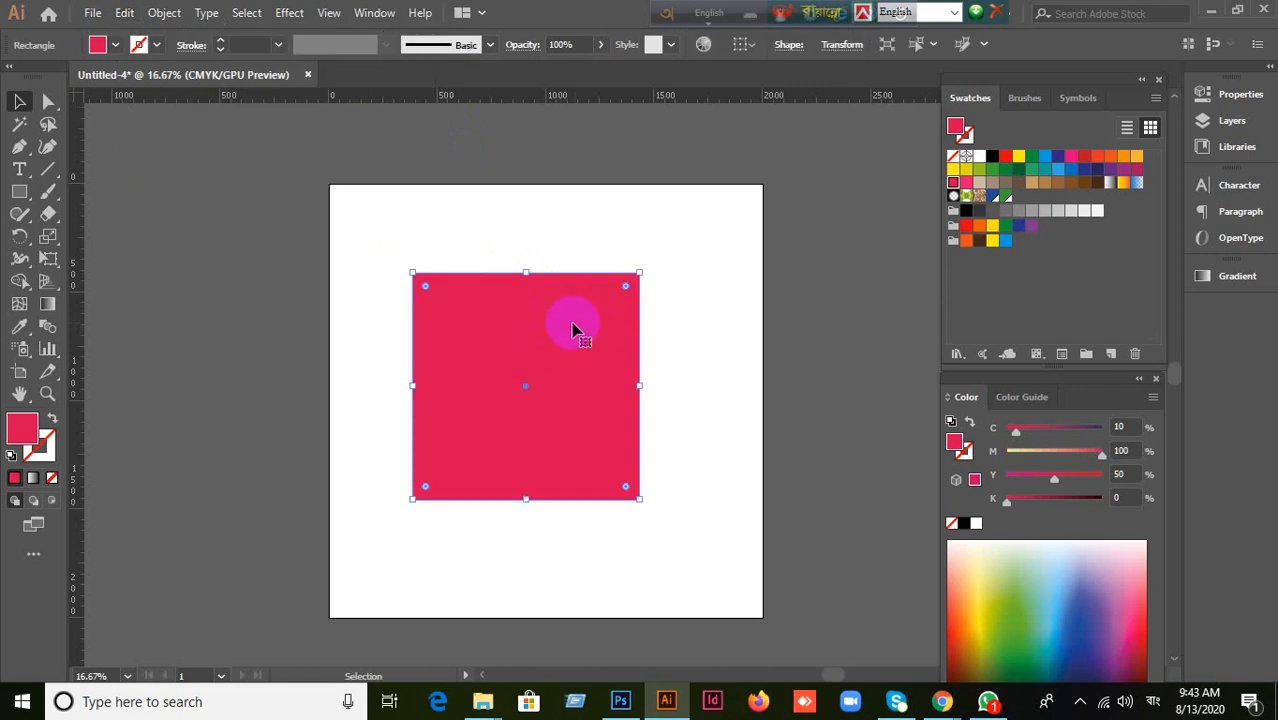
mouse_move(527, 340)
left_mouse_down()
mouse_move(506, 324)
mouse_move(538, 323)
left_mouse_up()
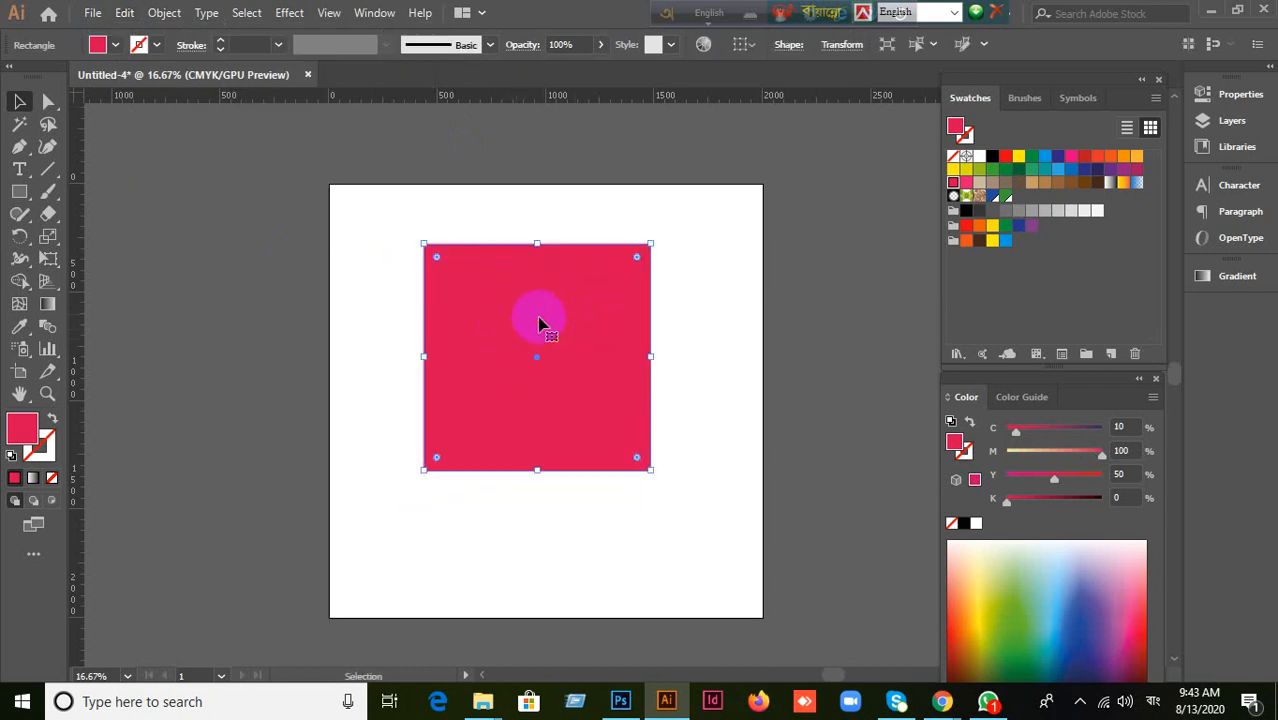
left_click(320, 310)
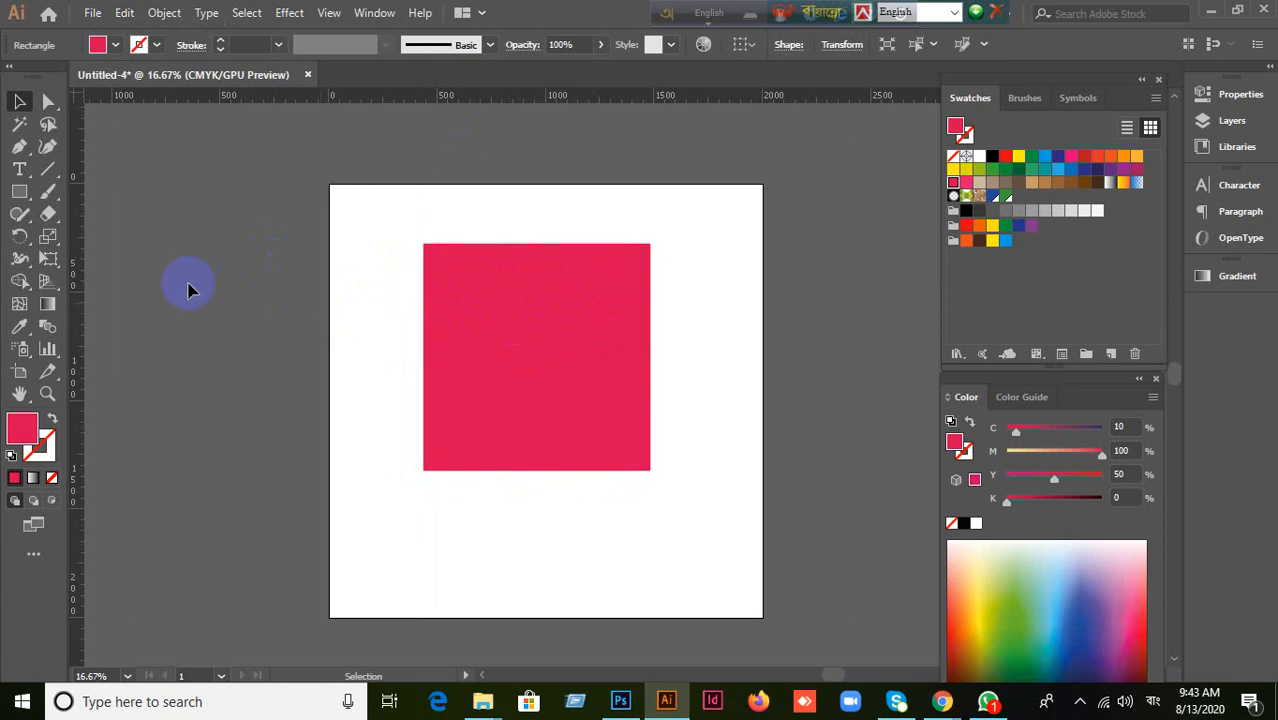
left_click(468, 342)
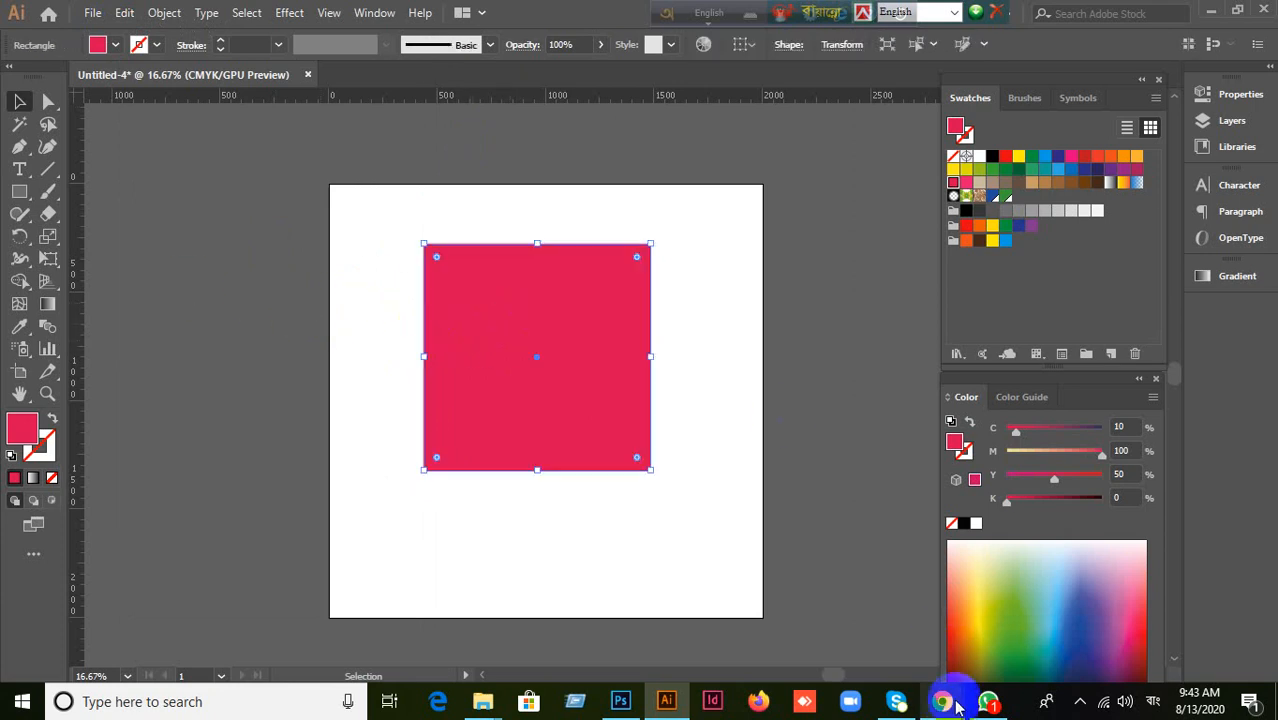
Step: Switch to the Google Meet call in the Chrome browser
mouse_move(942, 698)
left_click(912, 660)
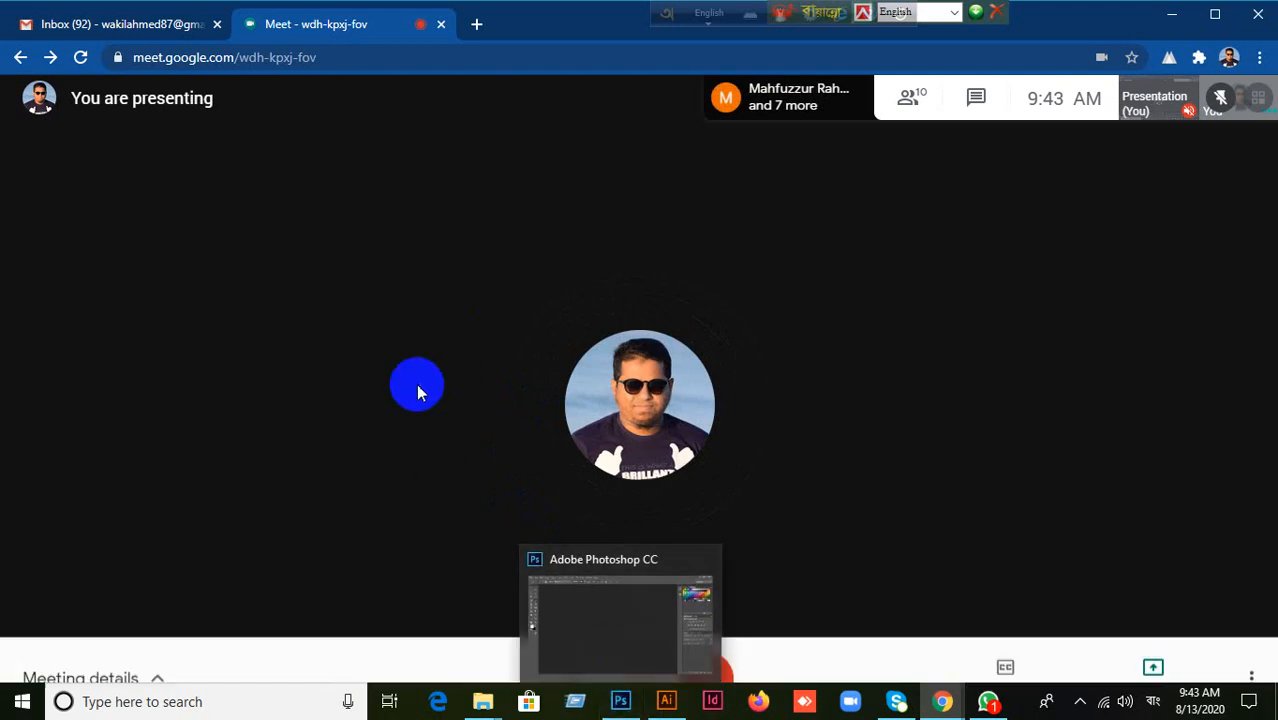
left_click(622, 684)
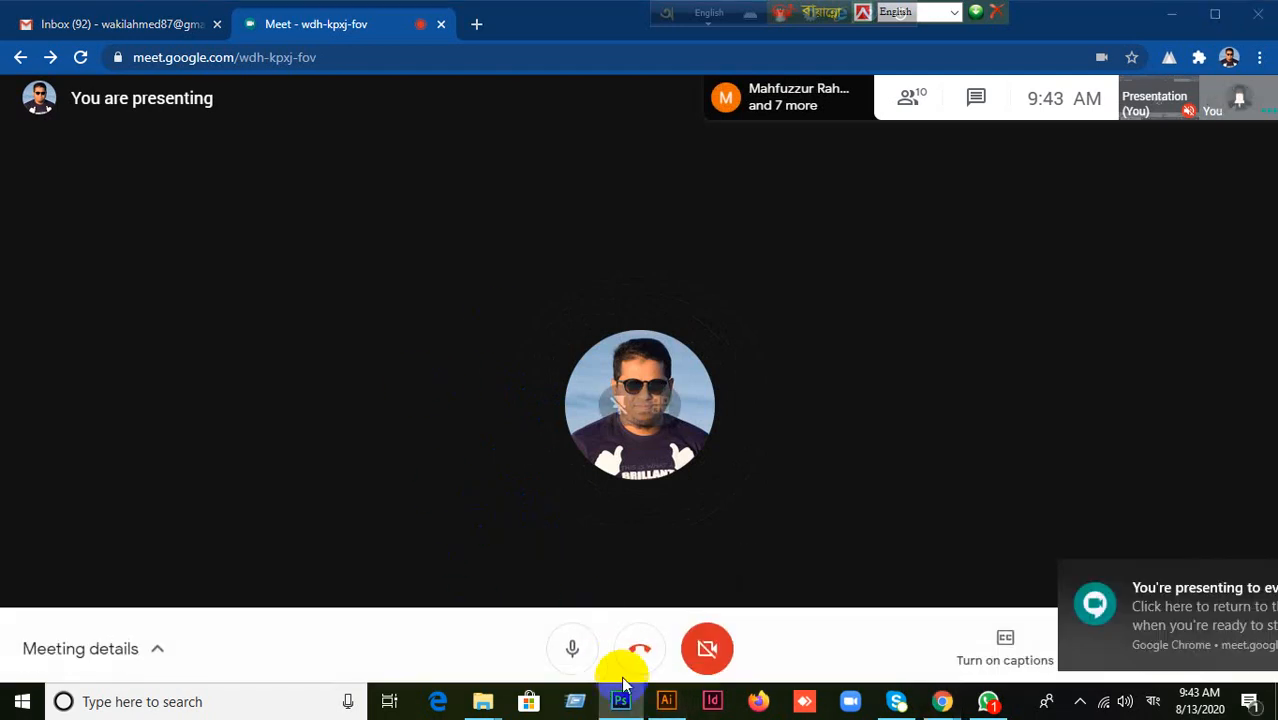
Step: Switch back to the Illustrator document and delete the large crimson square
left_click(625, 708)
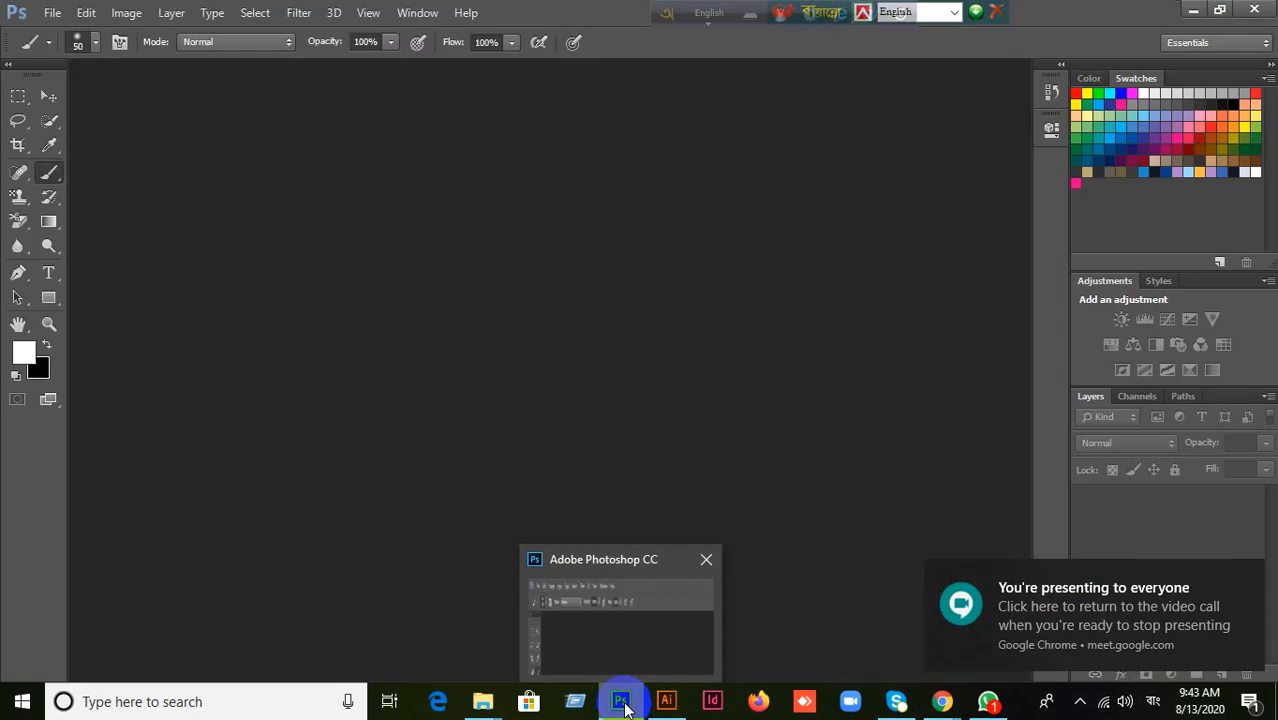
left_click(1192, 10)
left_click(664, 700)
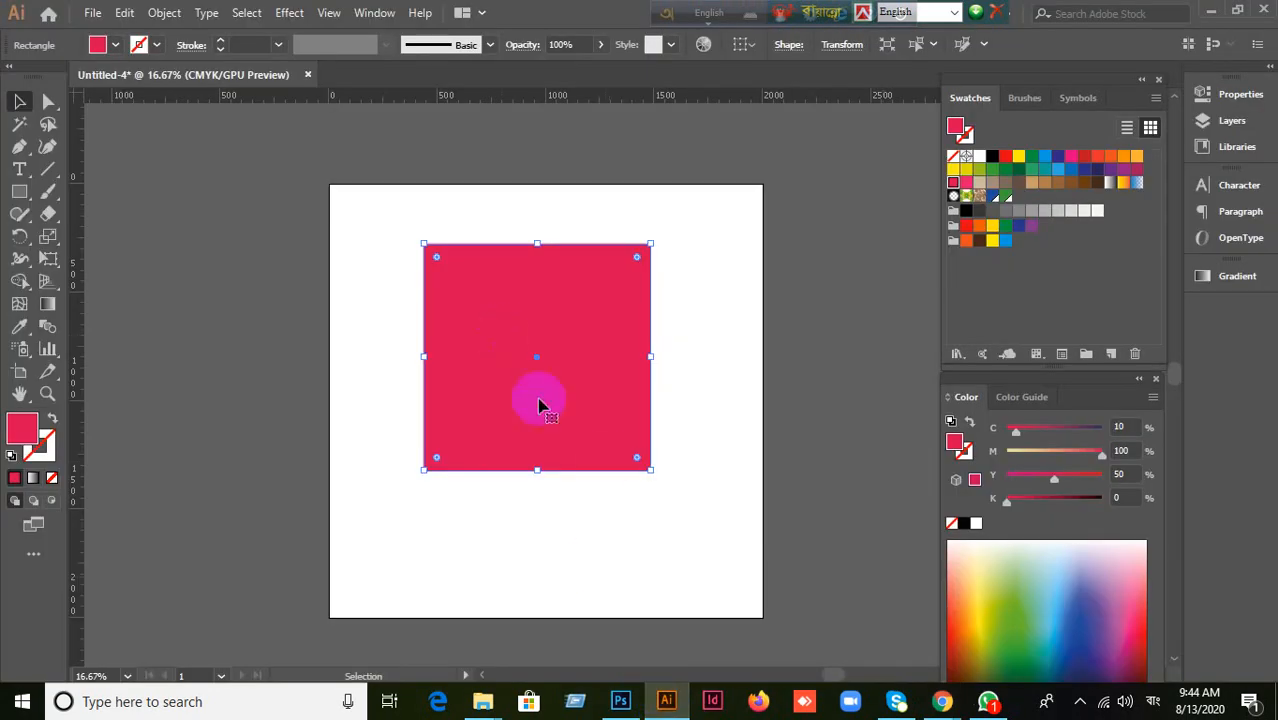
key("Delete")
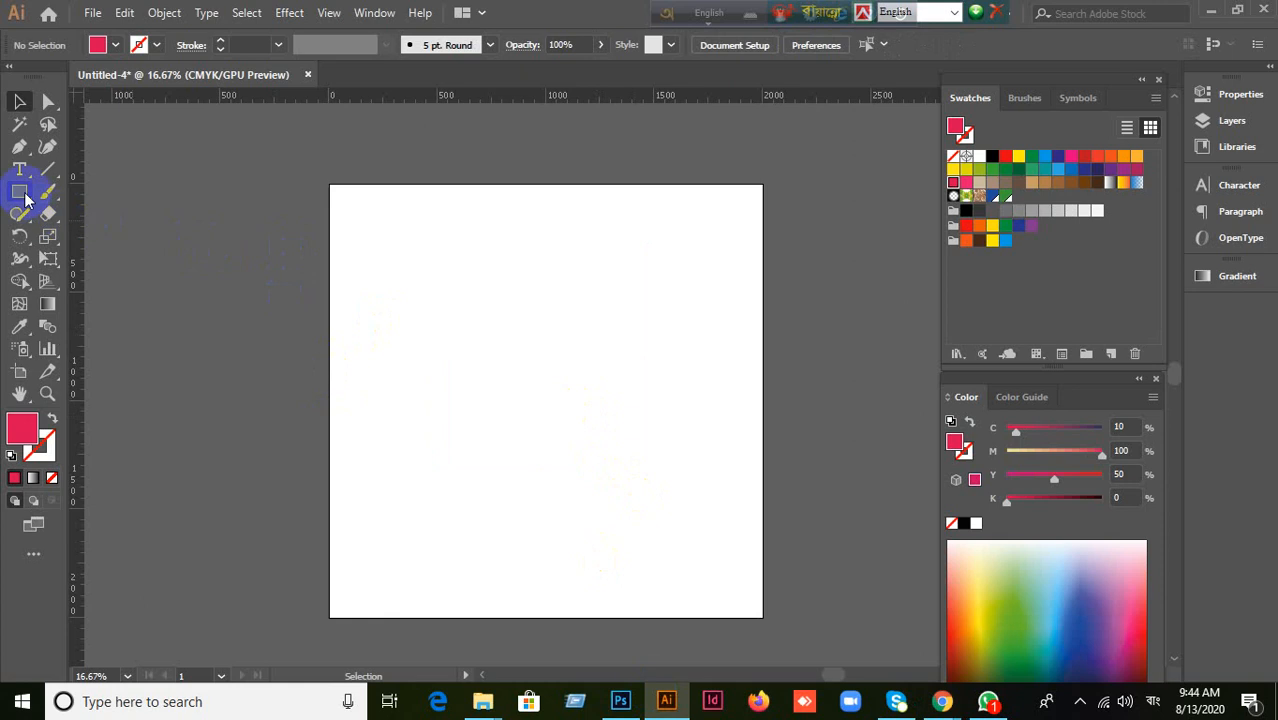
Step: Draw a small crimson square near the artboard's upper-left corner with the Rectangle tool, and return to the Selection tool
left_click_drag(18, 191, 78, 191)
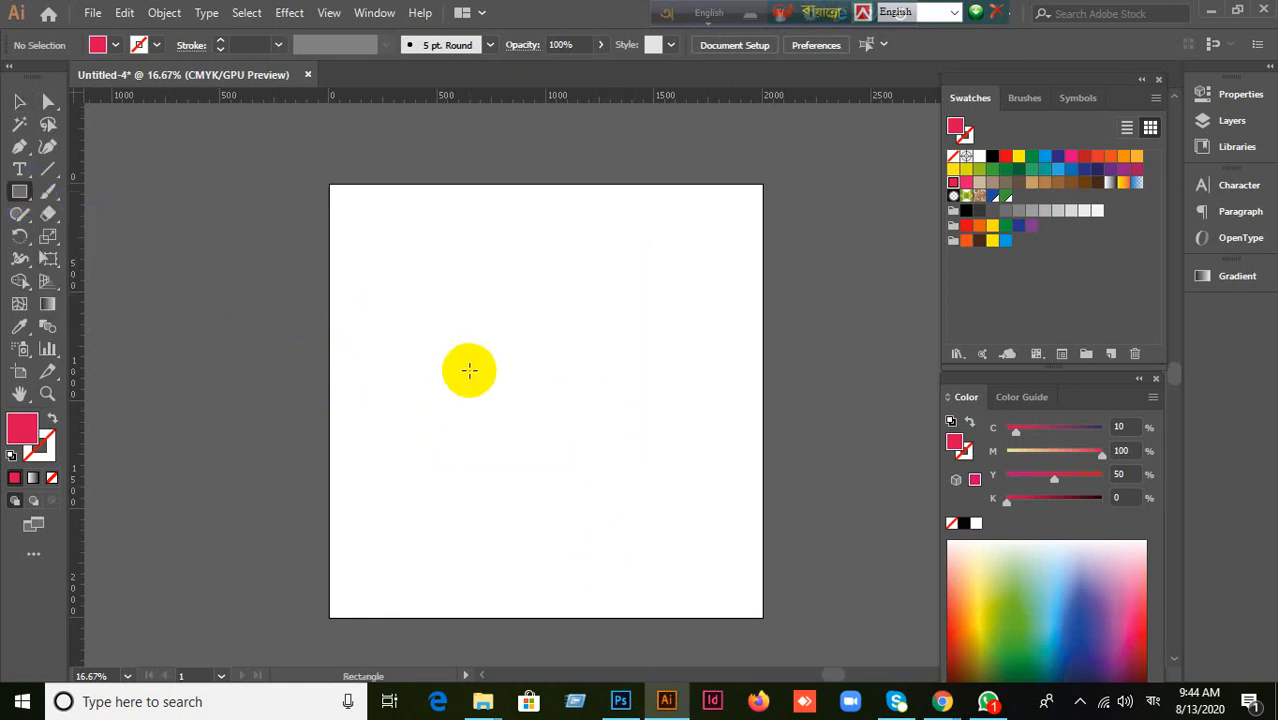
scroll(479, 362, "up", 1)
scroll(479, 362, "down", 1)
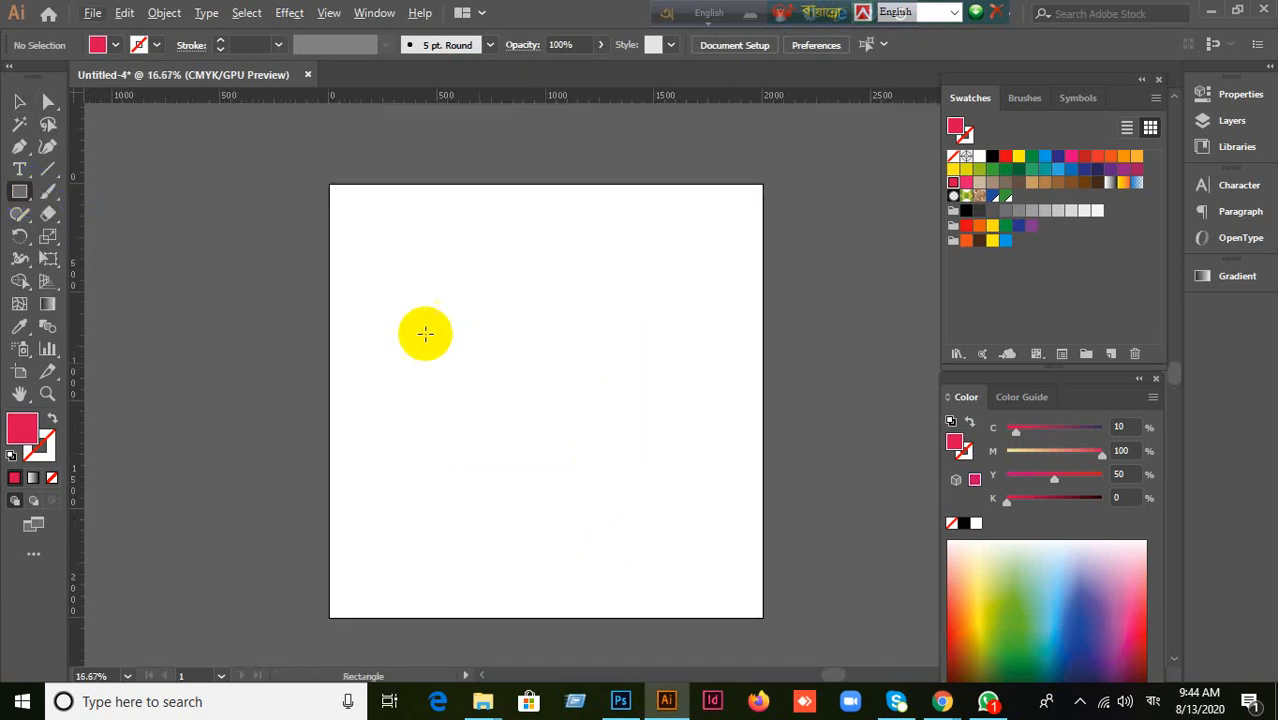
left_click_drag(368, 229, 407, 267)
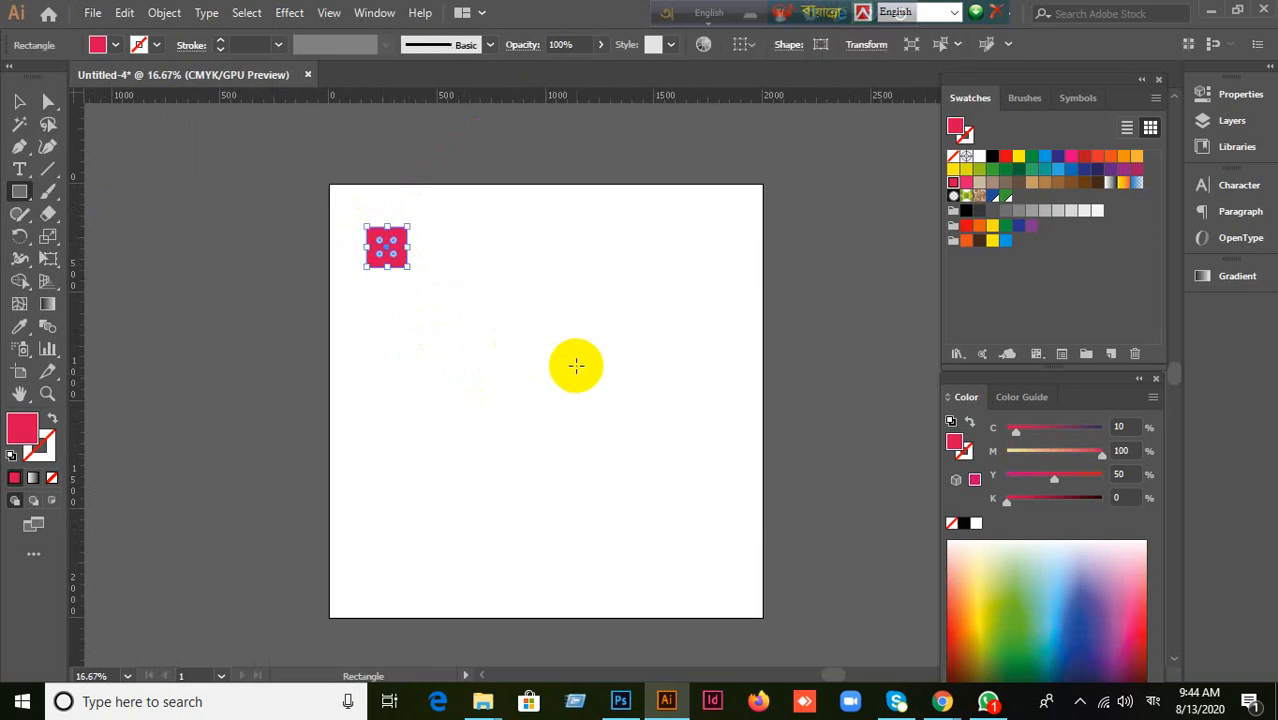
scroll(576, 365, "up", 1)
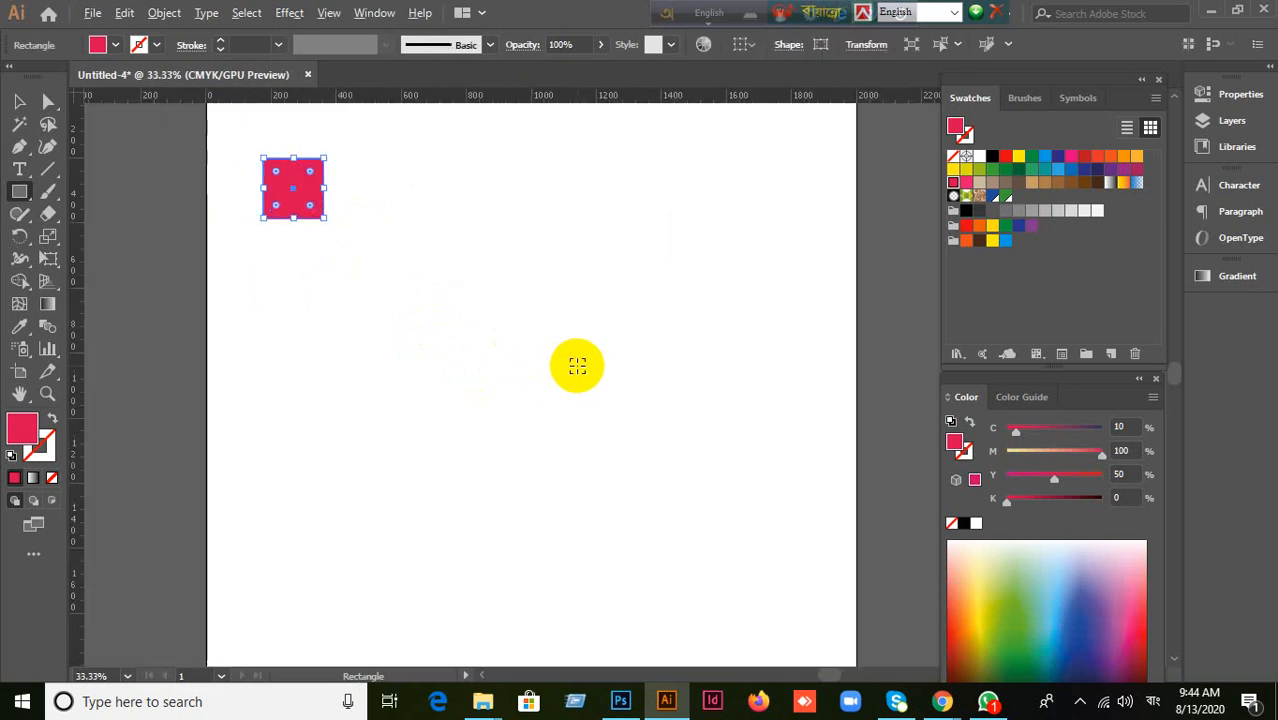
scroll(577, 365, "down", 1)
left_click(19, 101)
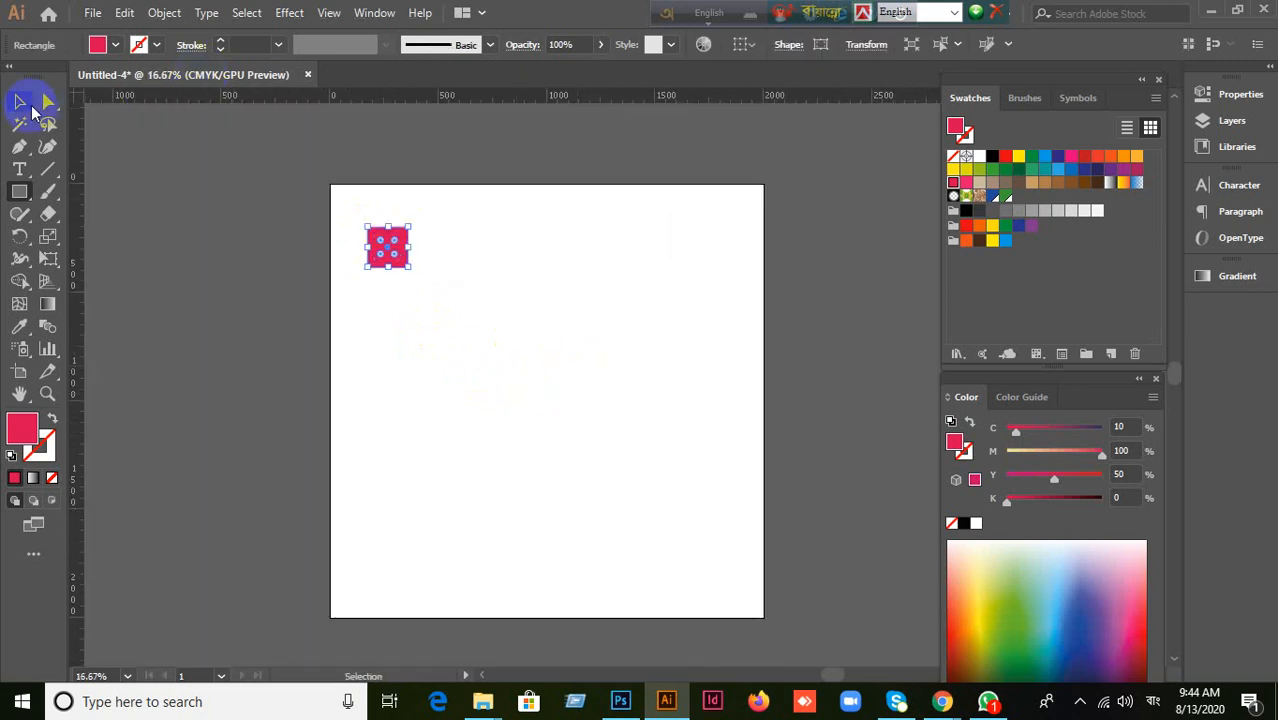
Step: Try moving the small square to the right, and undo the move
left_click(430, 322)
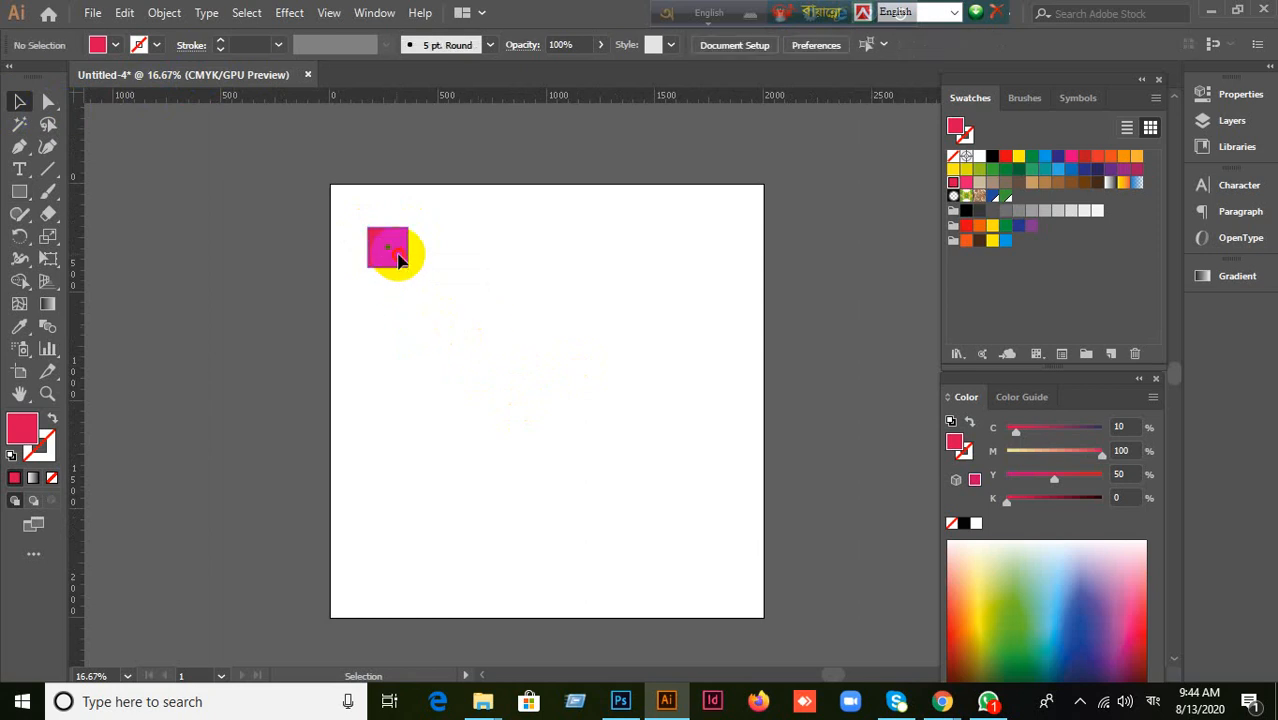
left_click_drag(398, 260, 462, 259)
key("ctrl+z")
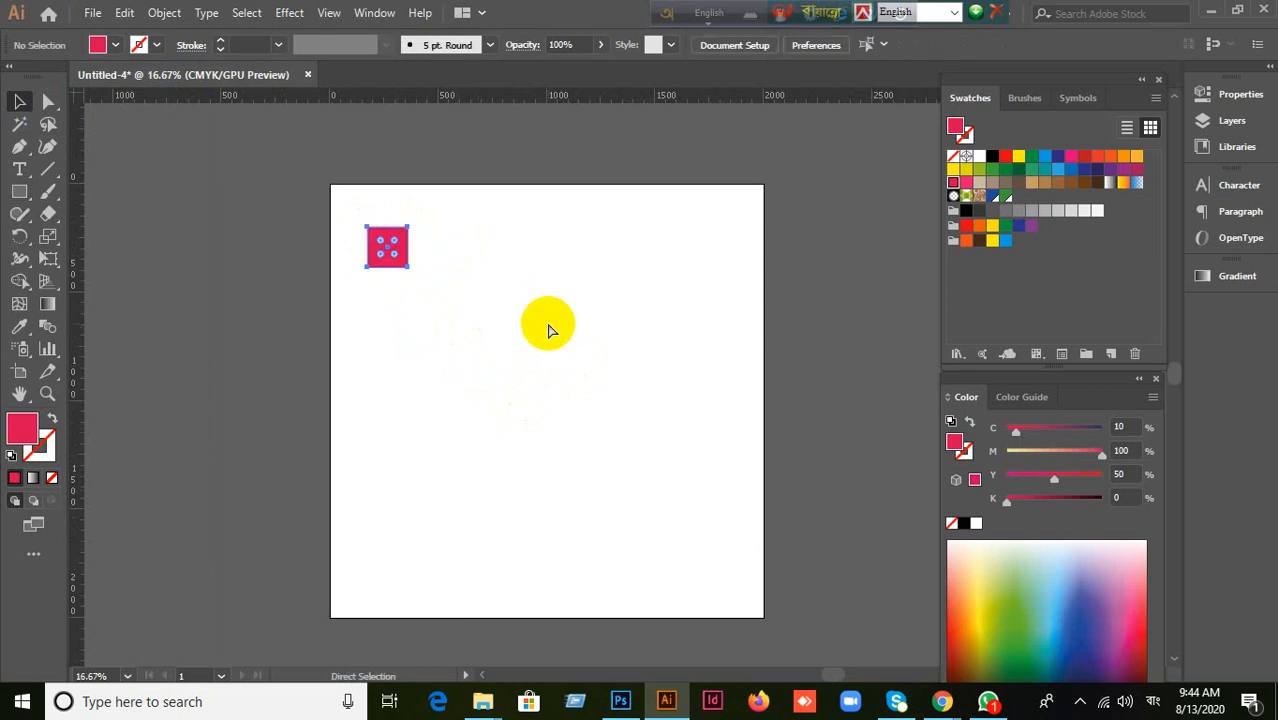
Step: Move the small square a short distance right and repeat the move with Transform Again until it passes the artboard's right edge
left_click(19, 101)
left_click_drag(390, 245, 453, 247)
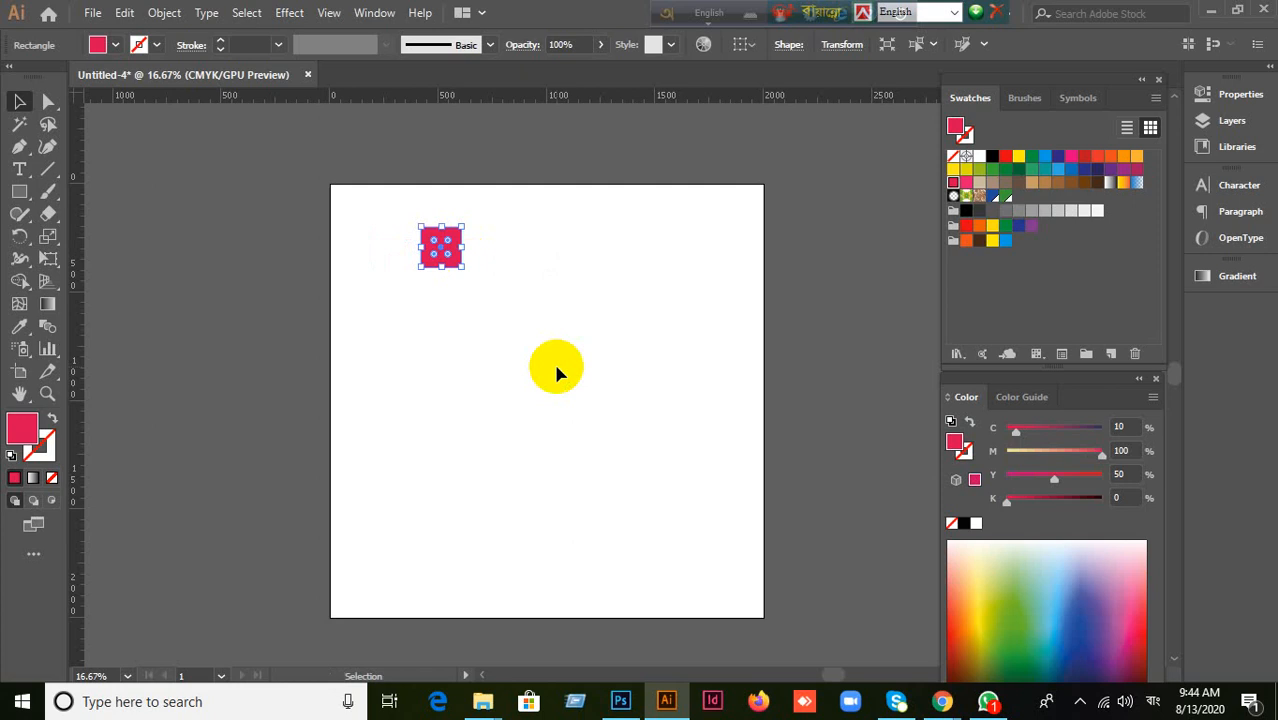
key("a")
key("Right")
key("Right")
key("Right")
key("Right")
key("Right")
key("Right")
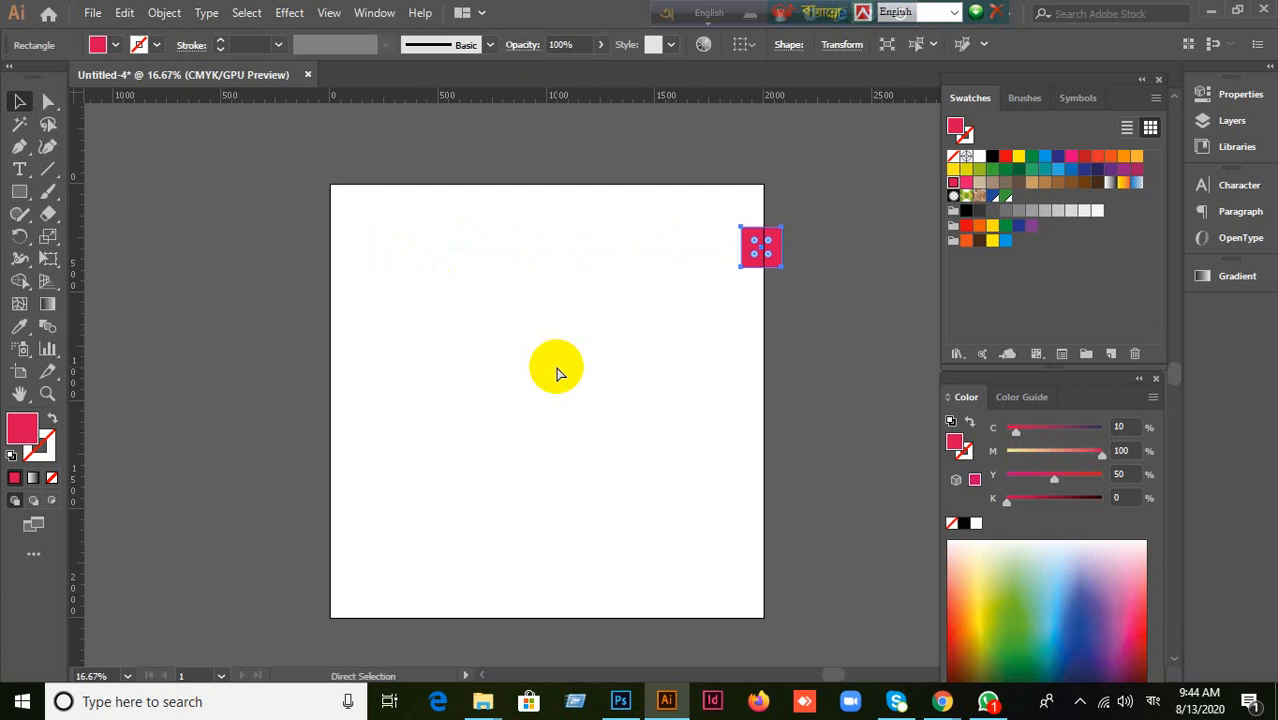
key("Right")
key("Right")
key("v")
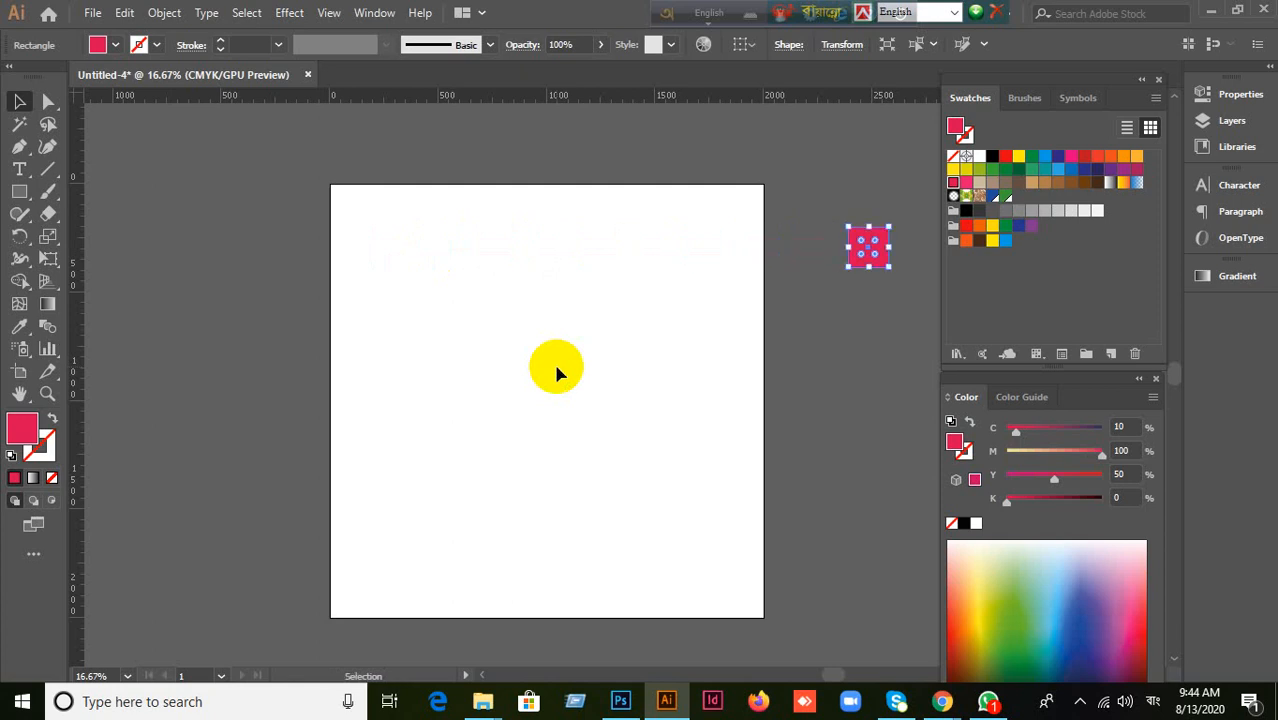
Step: Move the square back near the artboard's upper-left corner and deselect it
left_click(540, 370)
left_click_drag(848, 252, 376, 253)
left_click(535, 346)
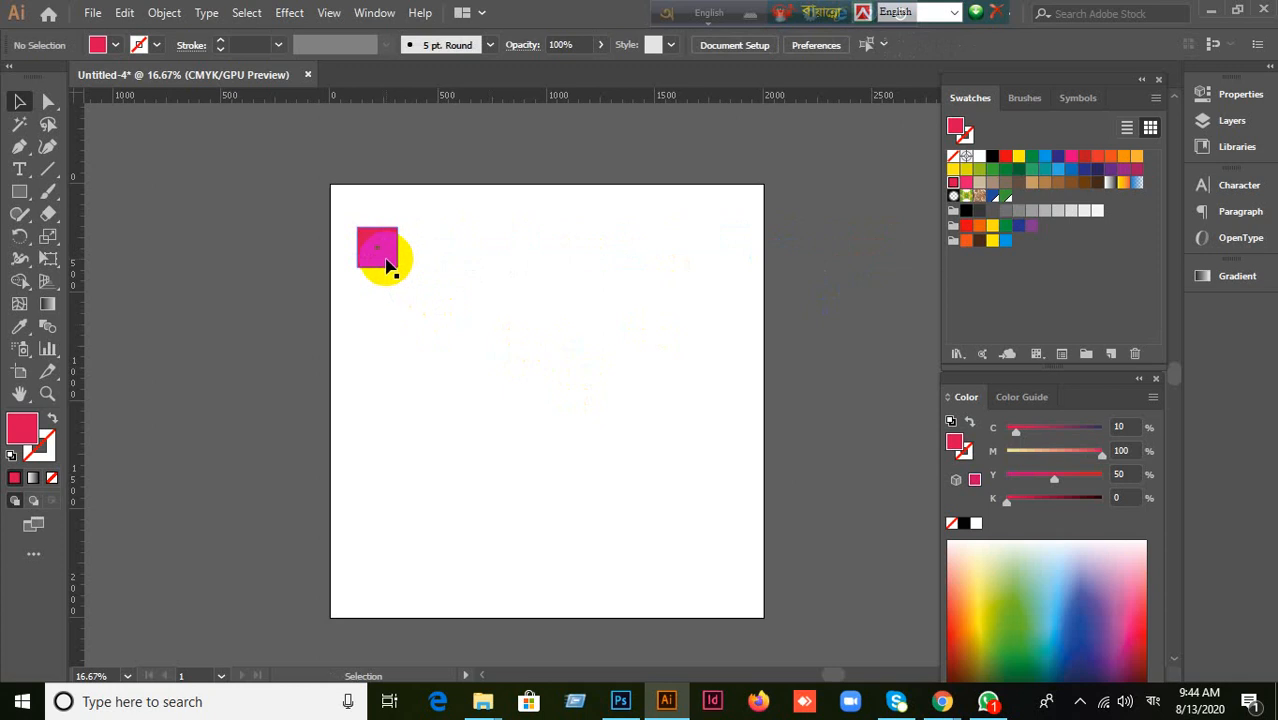
Step: Shift the square horizontally to the right again, and repeat the shift with Transform Again until it is off the artboard
left_click_drag(388, 258, 443, 250)
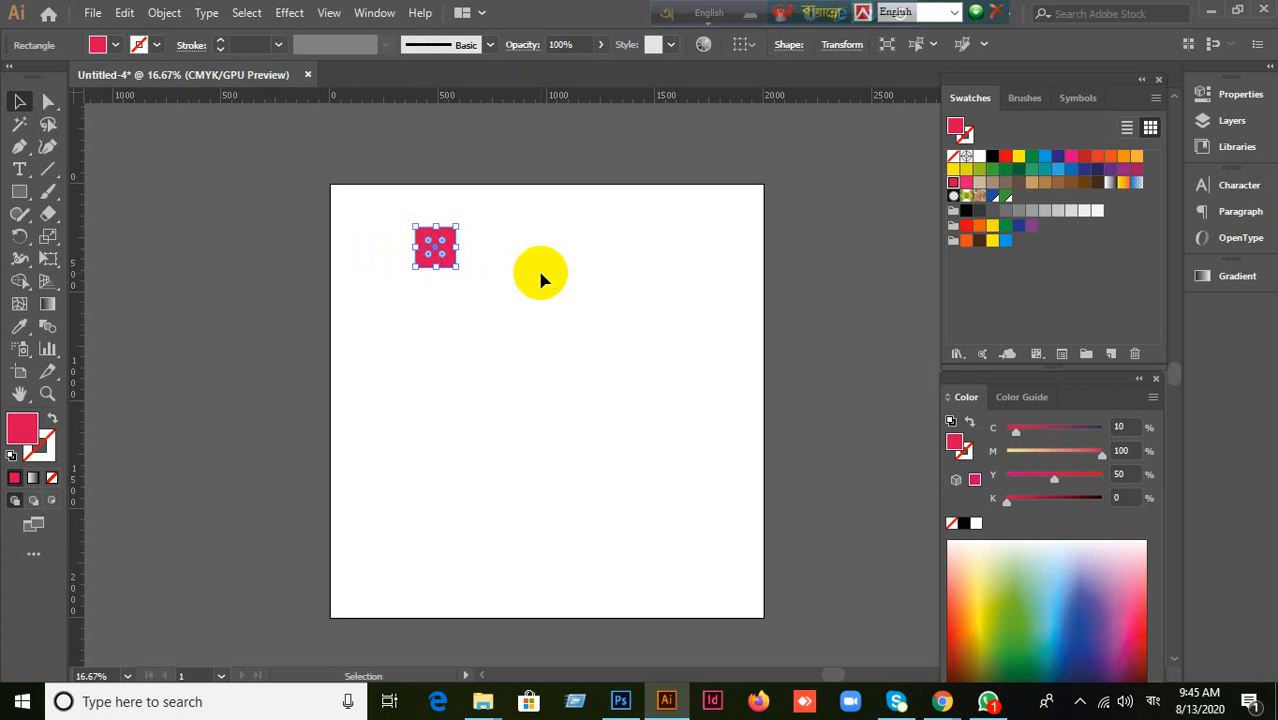
key("a")
key("ctrl+d")
key("ctrl+d")
key("ctrl+d")
key("ctrl+d")
key("ctrl+d")
key("ctrl+d")
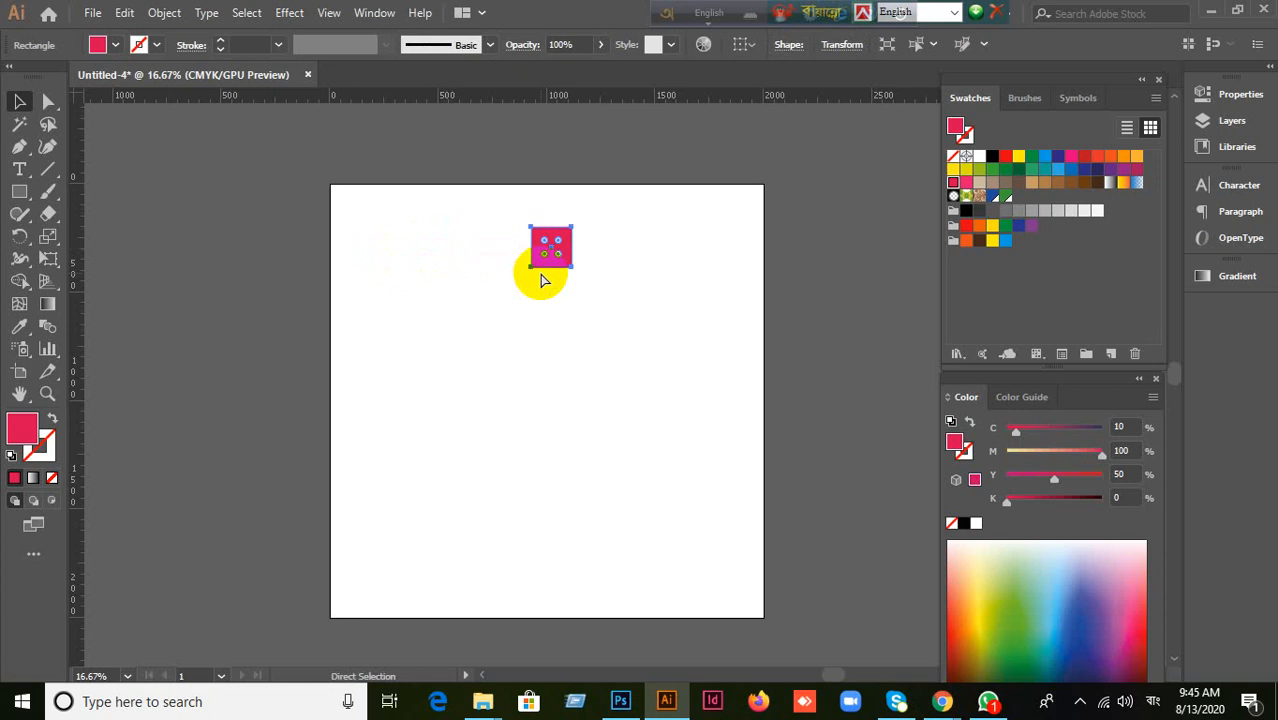
key("ctrl+d")
key("ctrl+d")
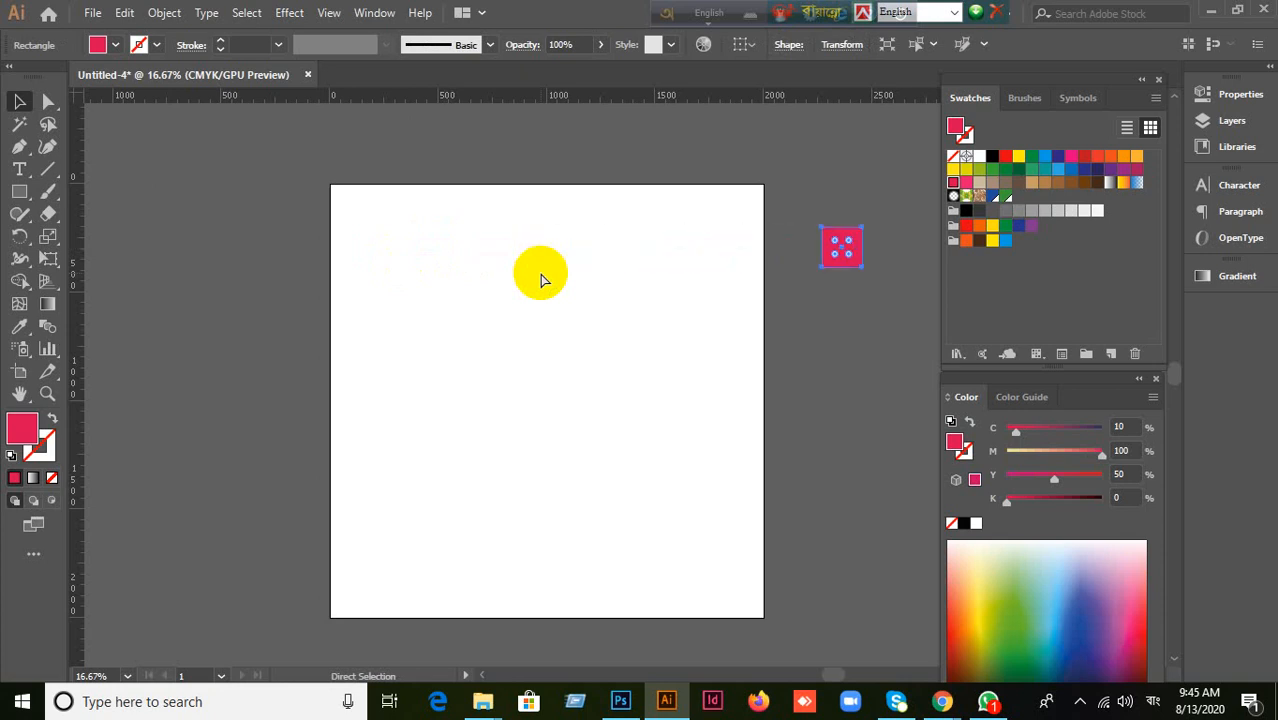
Step: Bring the square back from outside the artboard to its upper-left area
key("v")
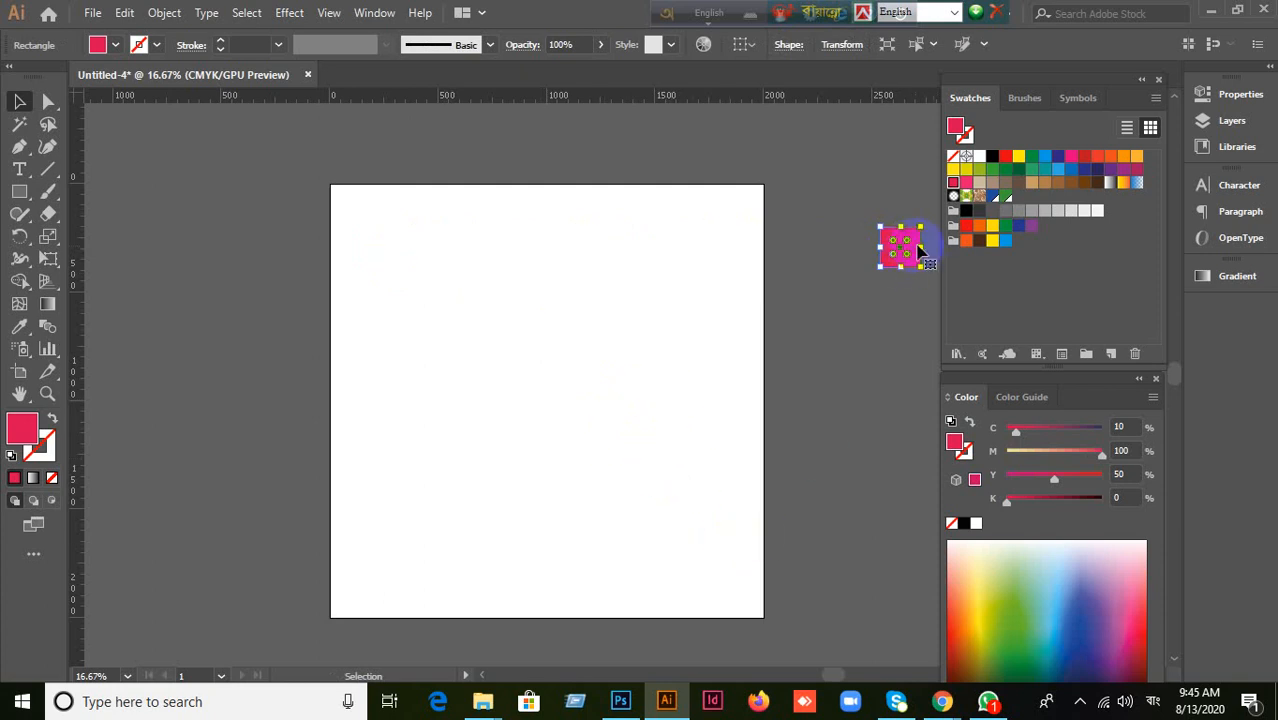
left_click_drag(898, 257, 396, 262)
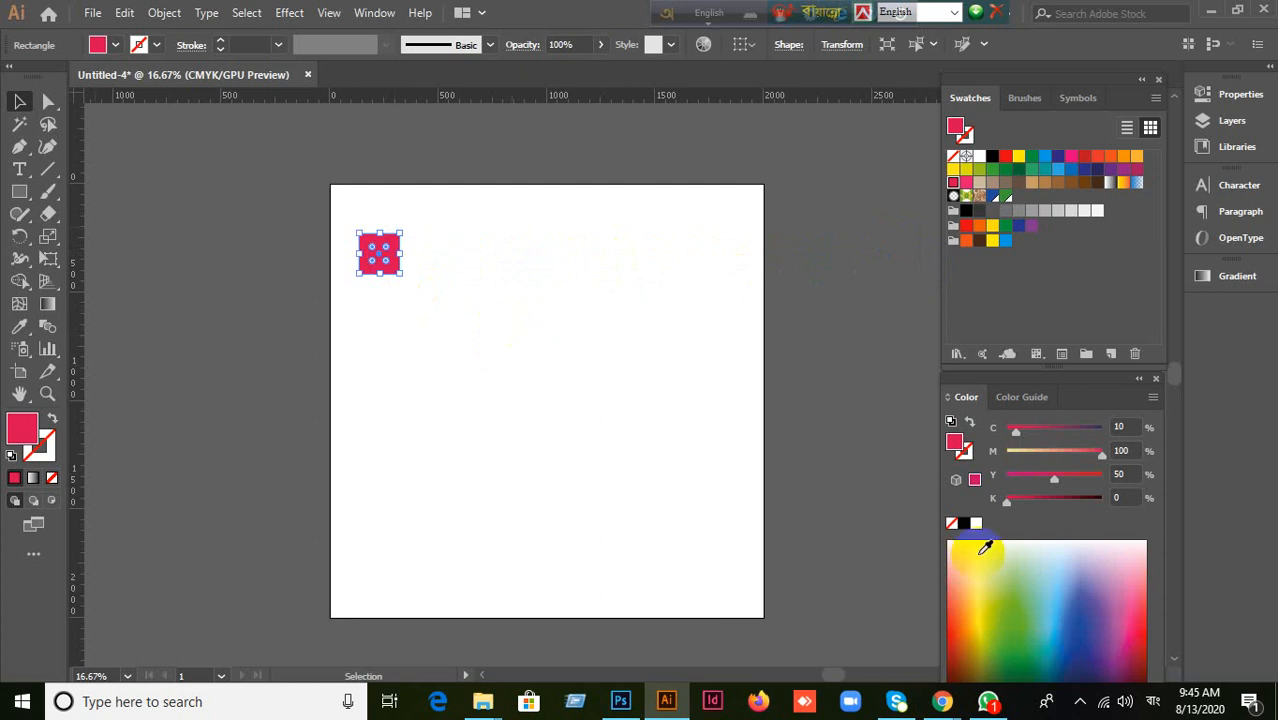
Step: Switch to the Google Meet call in Chrome, review the list of participants, and close the list
mouse_move(942, 700)
left_click(875, 643)
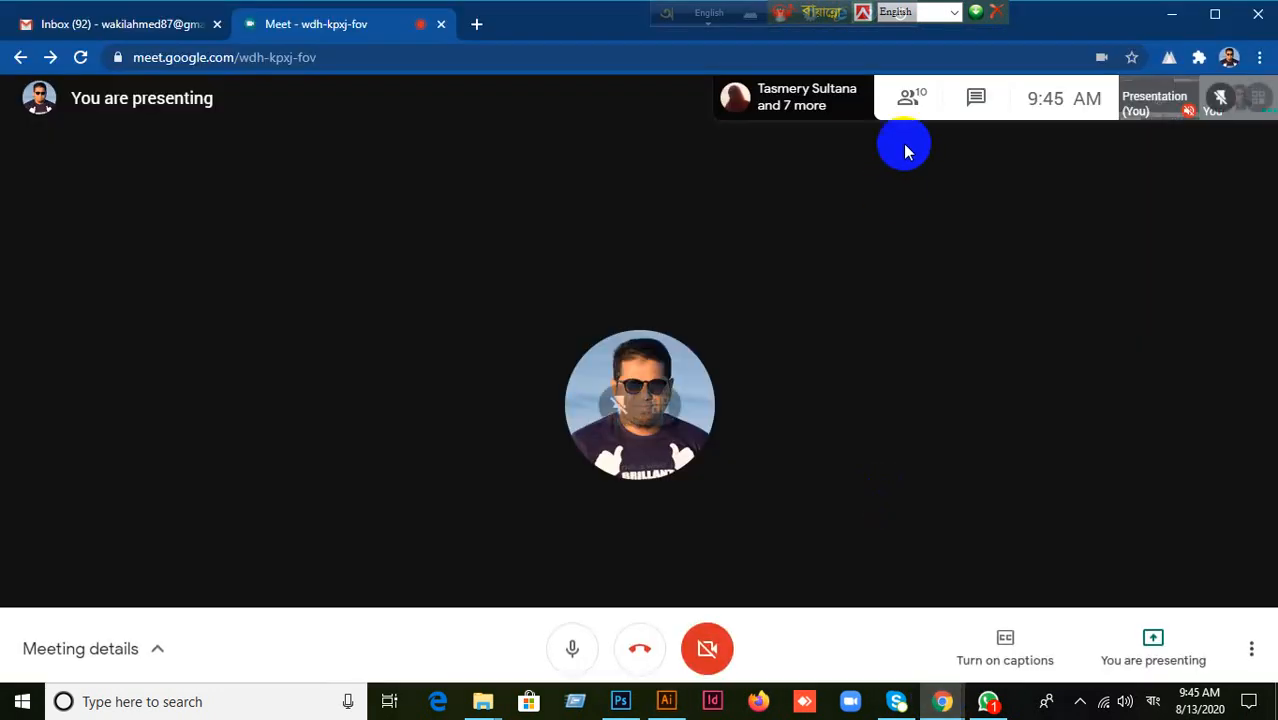
left_click(907, 104)
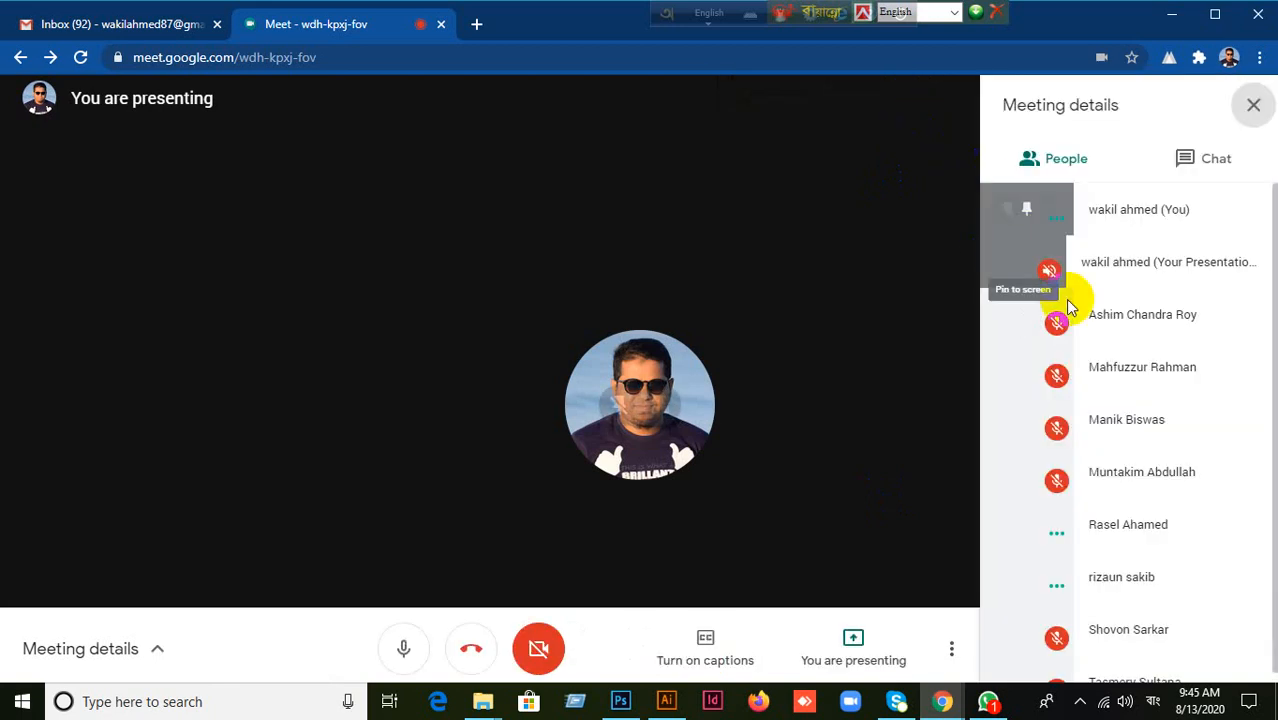
scroll(1140, 460, "down", 2)
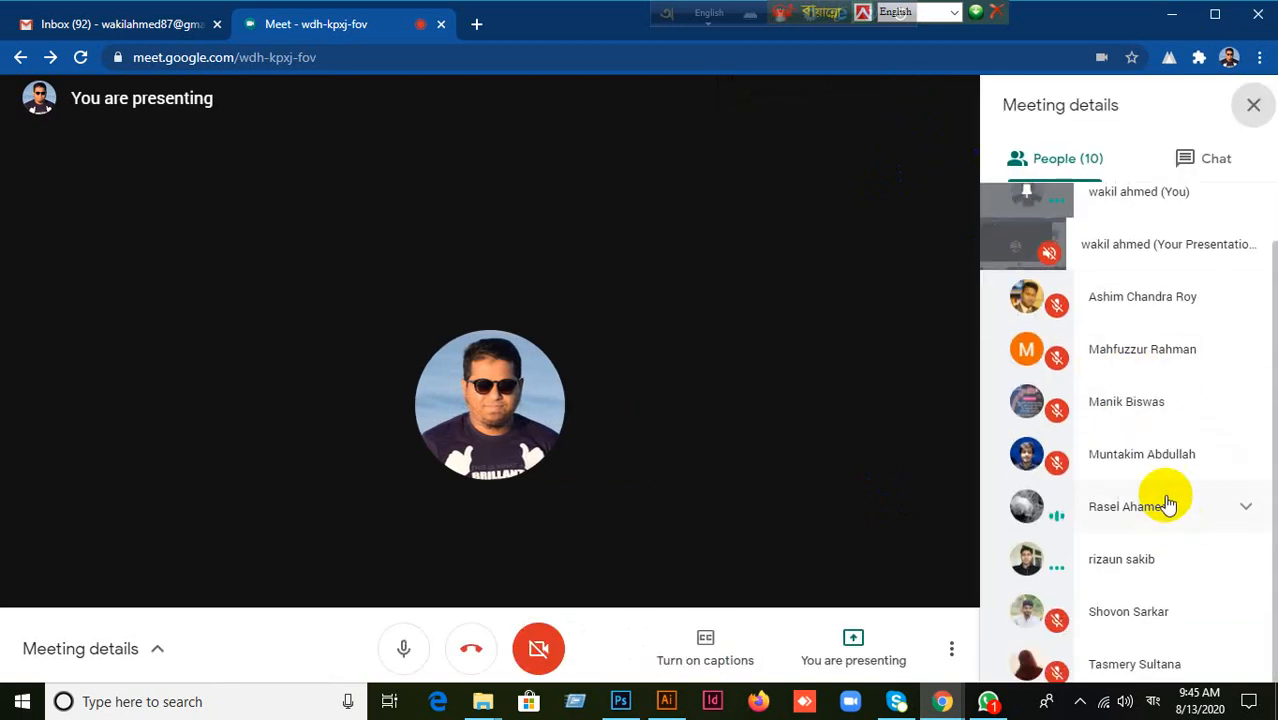
left_click(1253, 106)
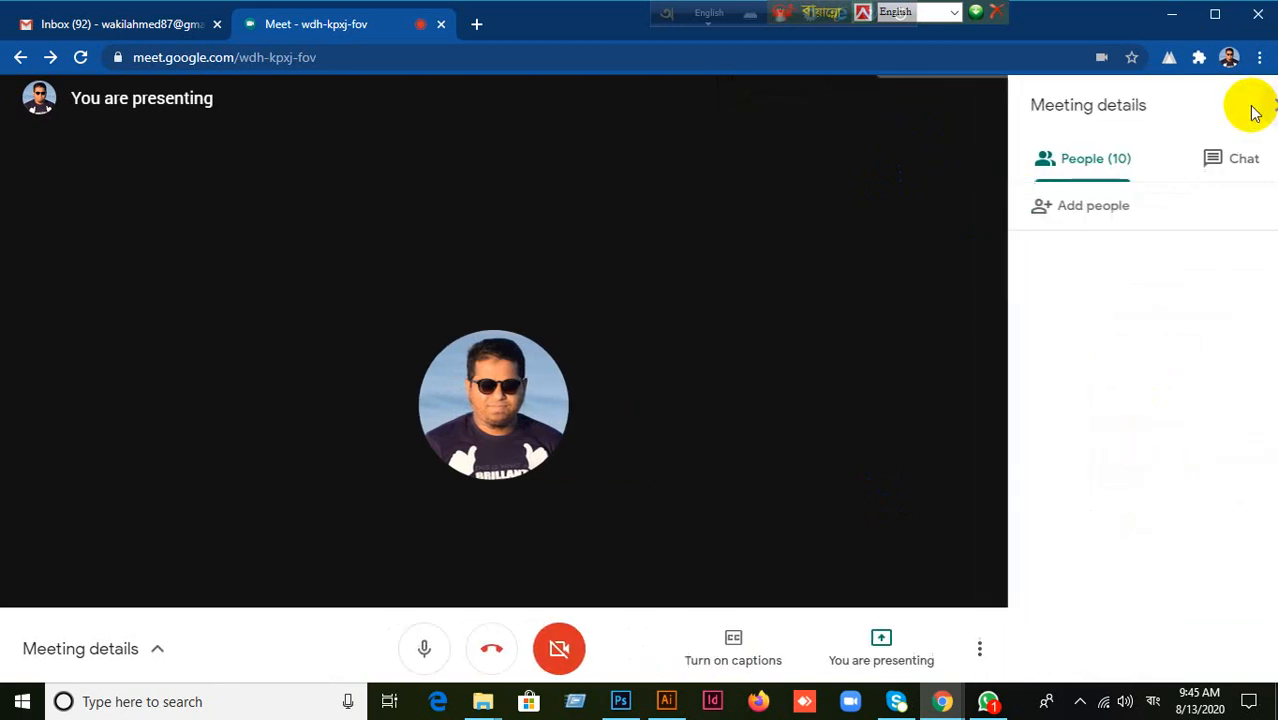
Step: Switch back to Illustrator, move the square straight down, and repeat the move with Transform Again until it is below the artboard
left_click(668, 704)
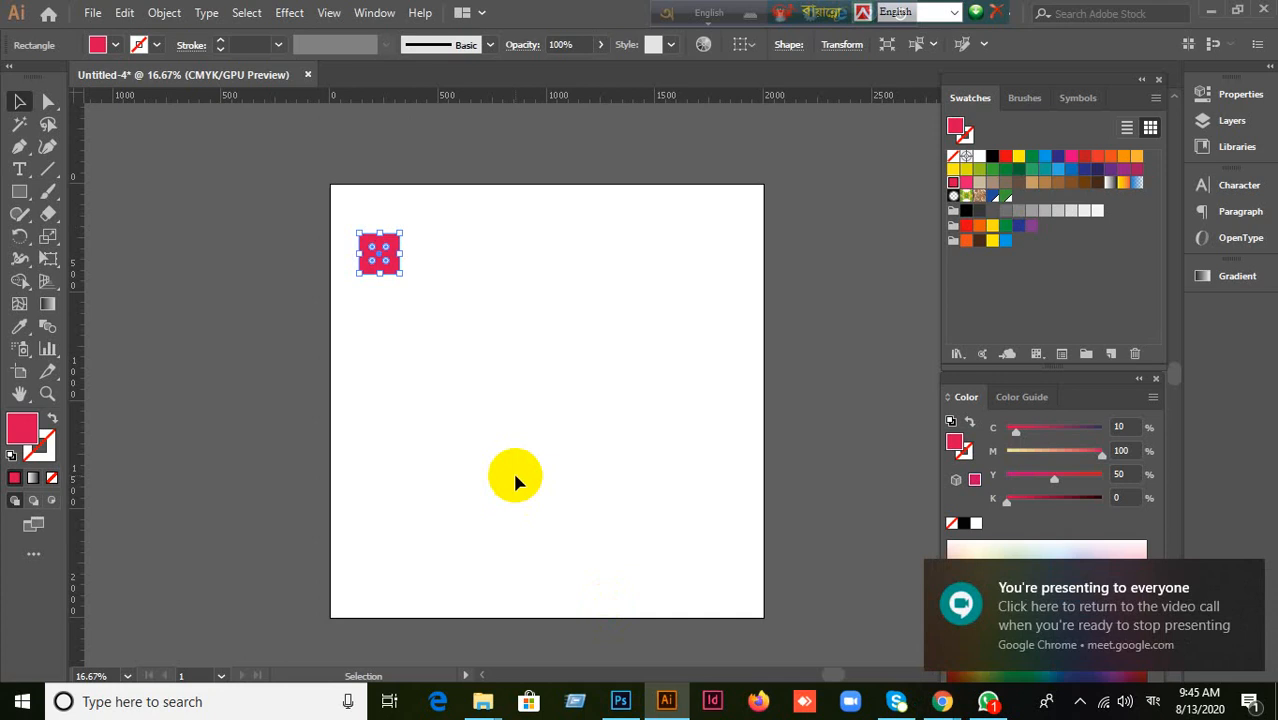
left_click(512, 469)
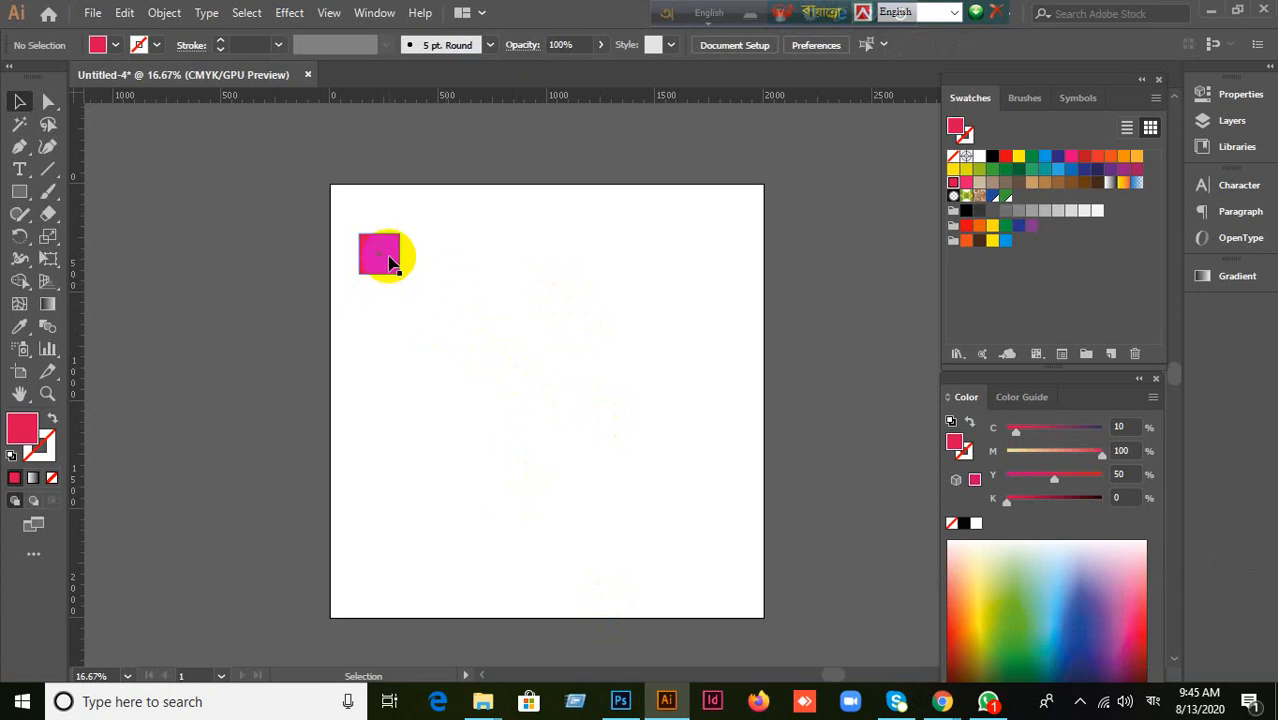
left_click_drag(390, 261, 384, 313)
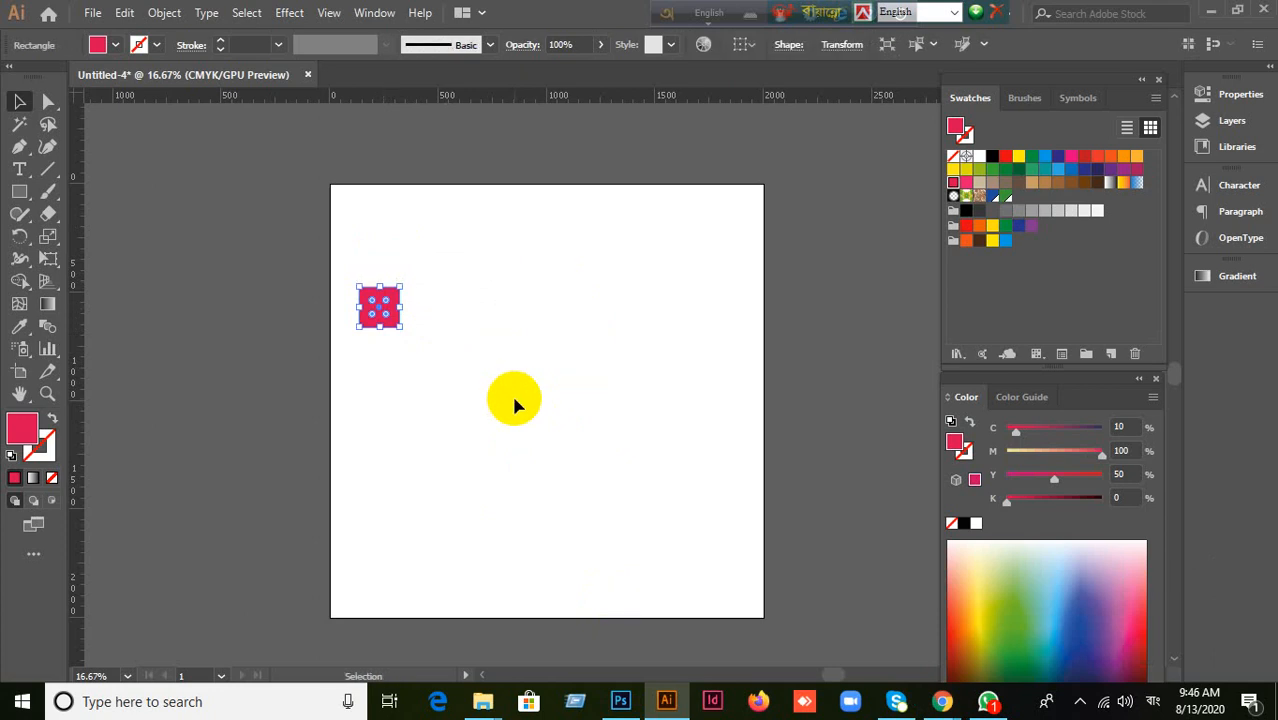
key("ctrl+d")
key("ctrl+d")
key("ctrl+d")
key("ctrl+d")
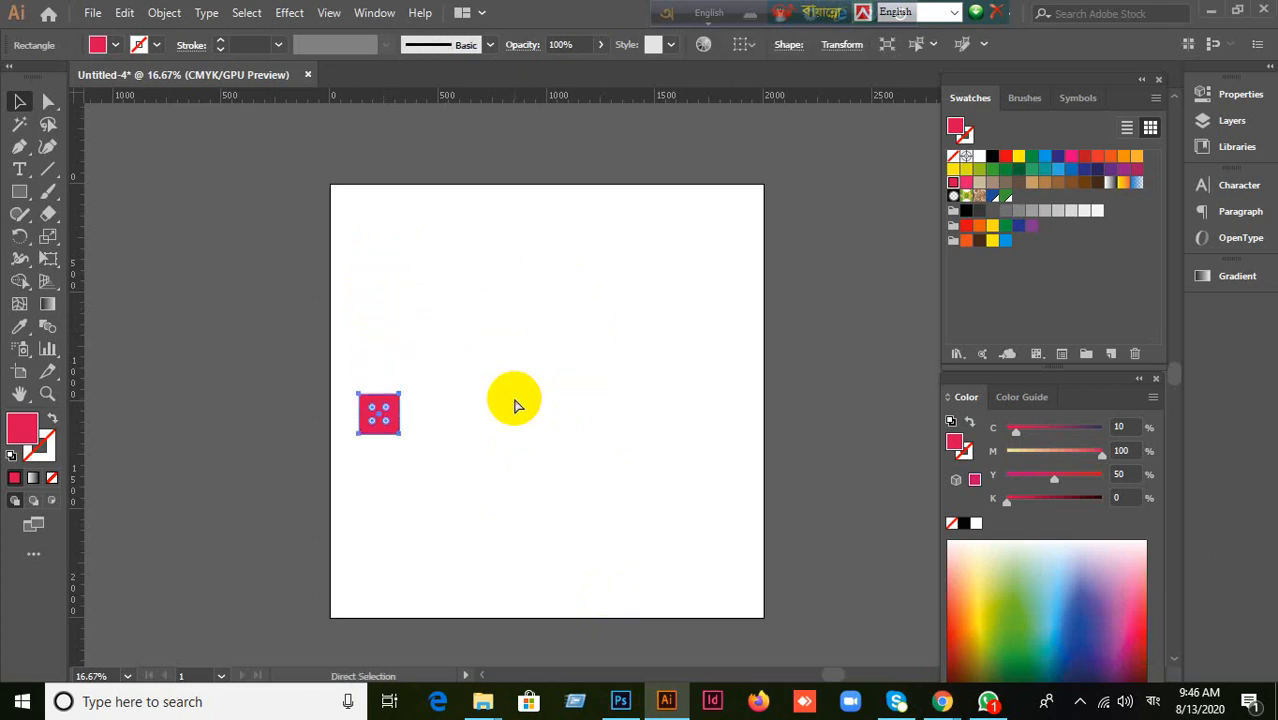
key("ctrl+d")
key("ctrl+d")
key("ctrl+d")
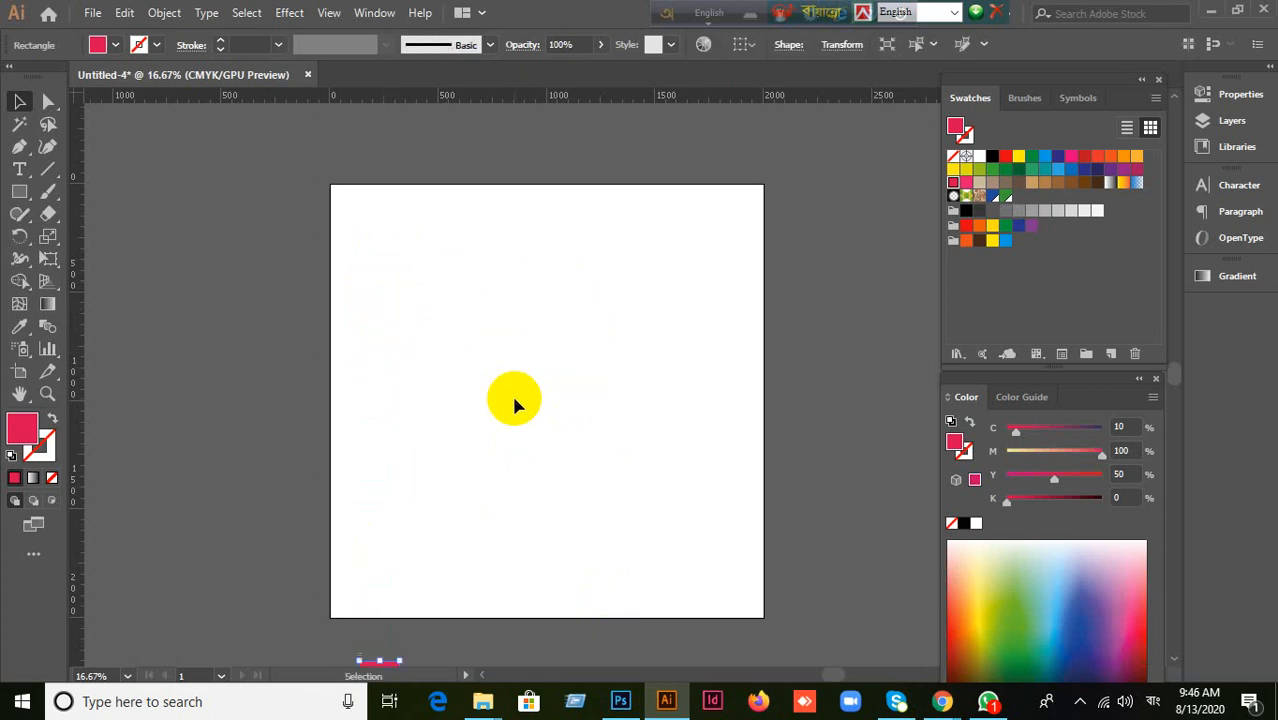
Step: Move the square from below the artboard back to its upper-left corner area, and deselect it
scroll(620, 425, "down", 5)
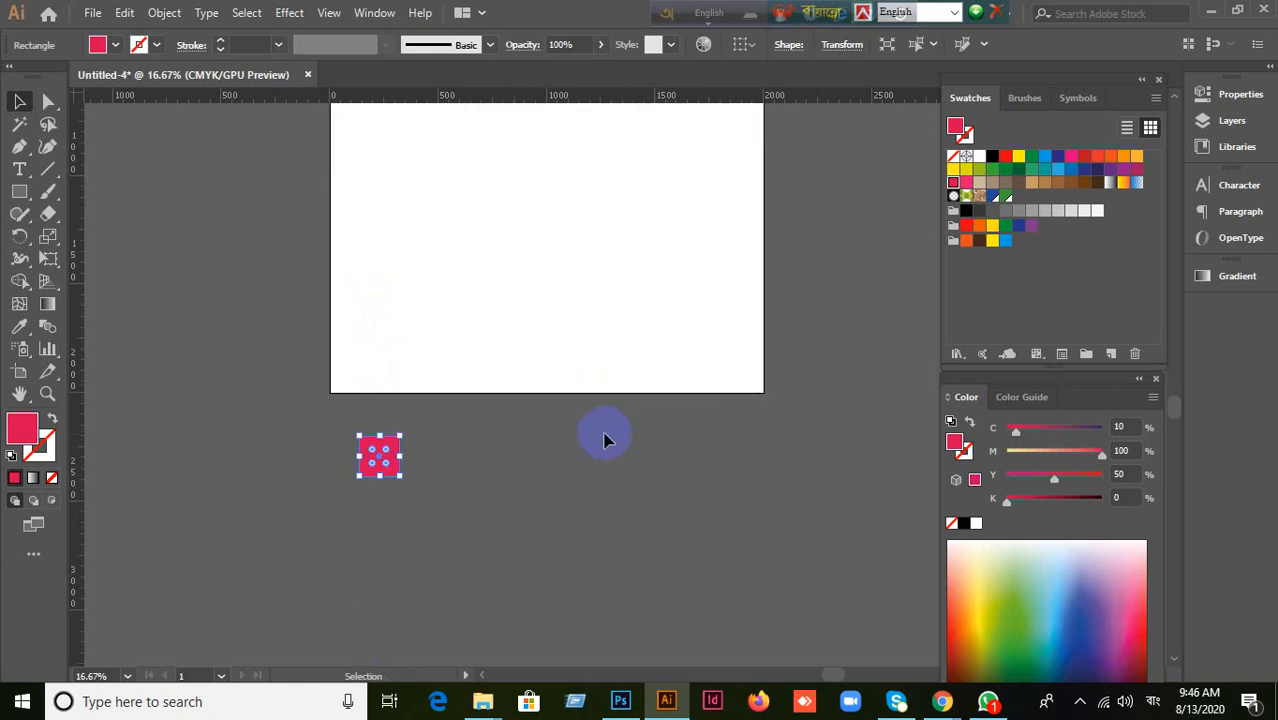
scroll(604, 440, "up", 1)
scroll(612, 428, "up", 2)
scroll(494, 572, "up", 1)
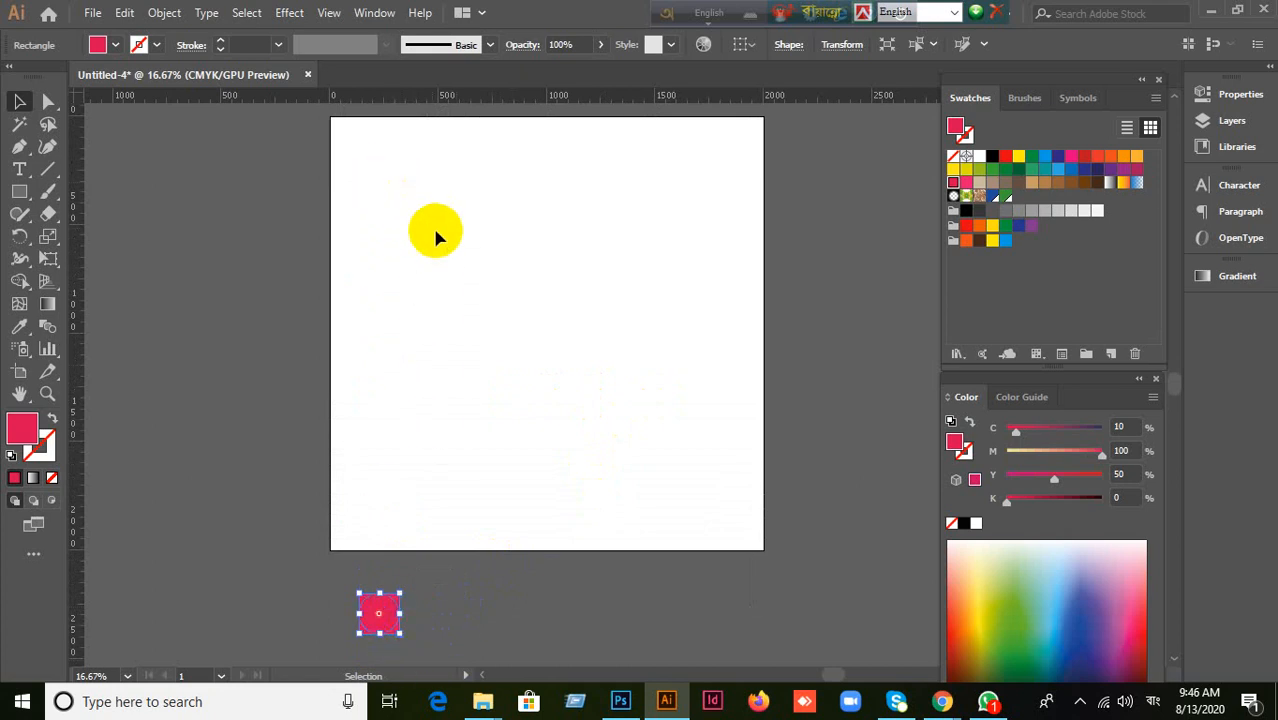
left_click(459, 603)
left_click_drag(380, 603, 366, 152)
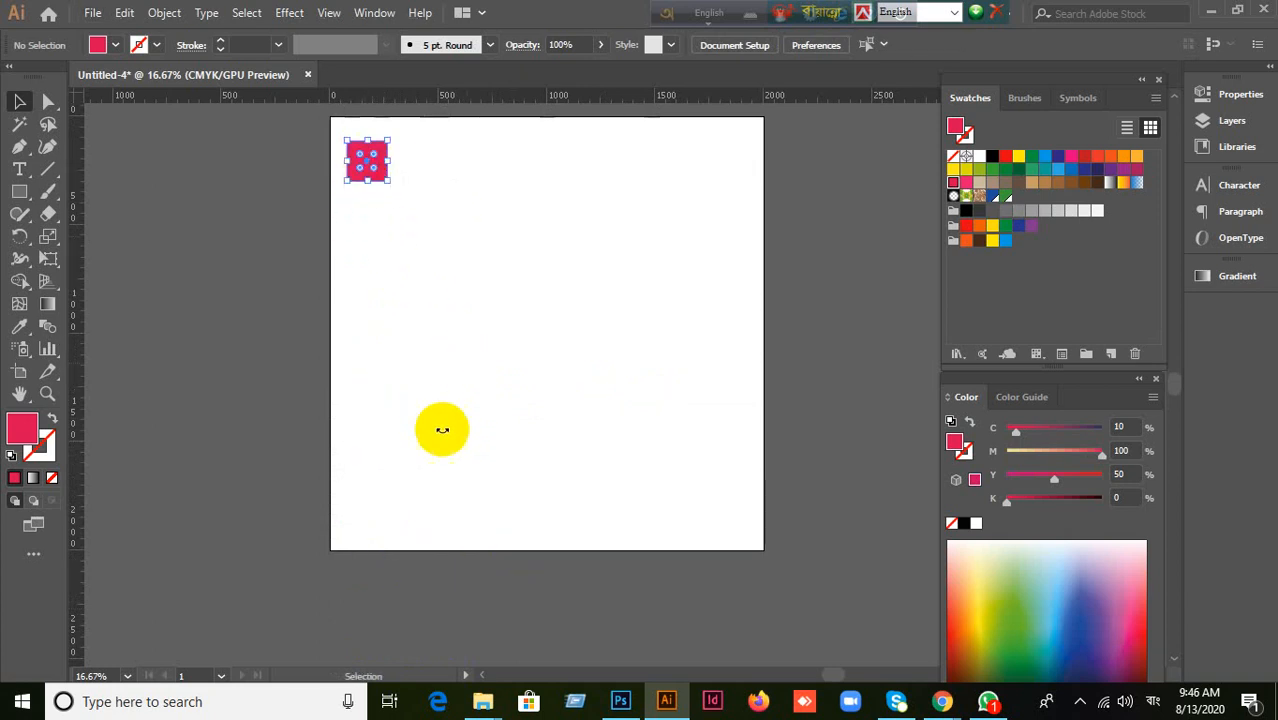
left_click(440, 406)
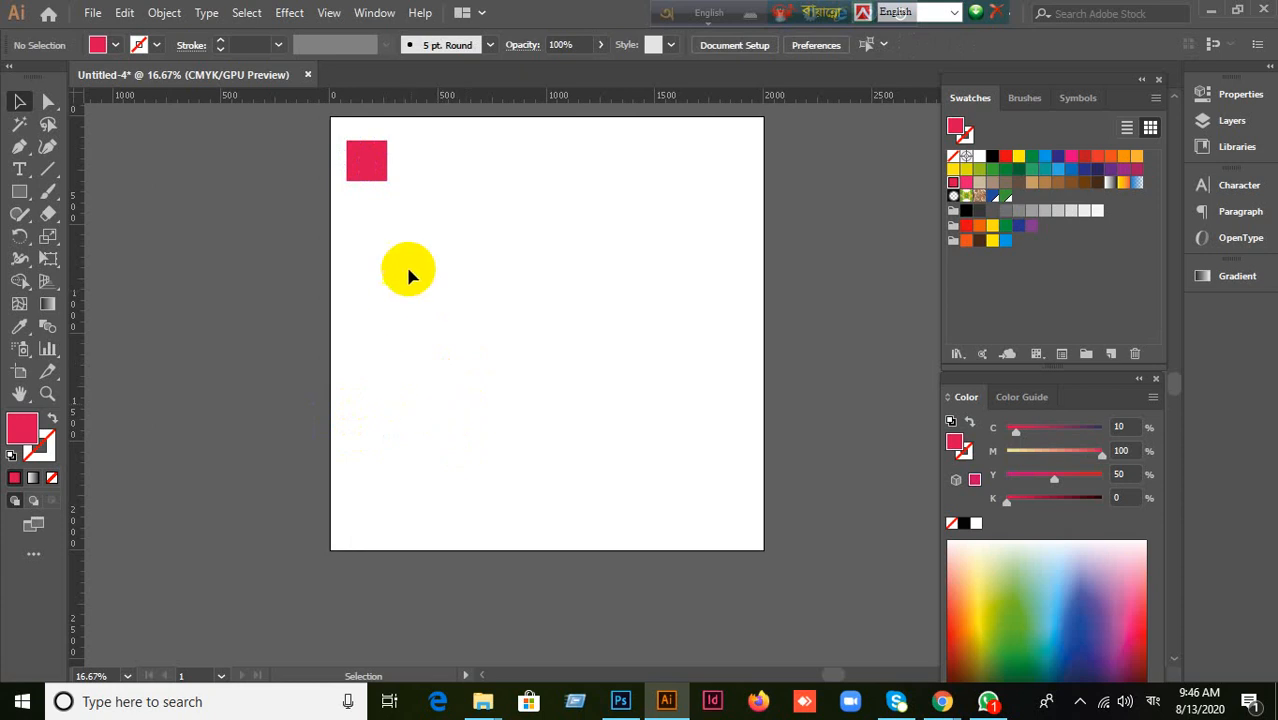
Step: Try moving the square horizontally to the right, and undo the move
left_click_drag(376, 157, 401, 157)
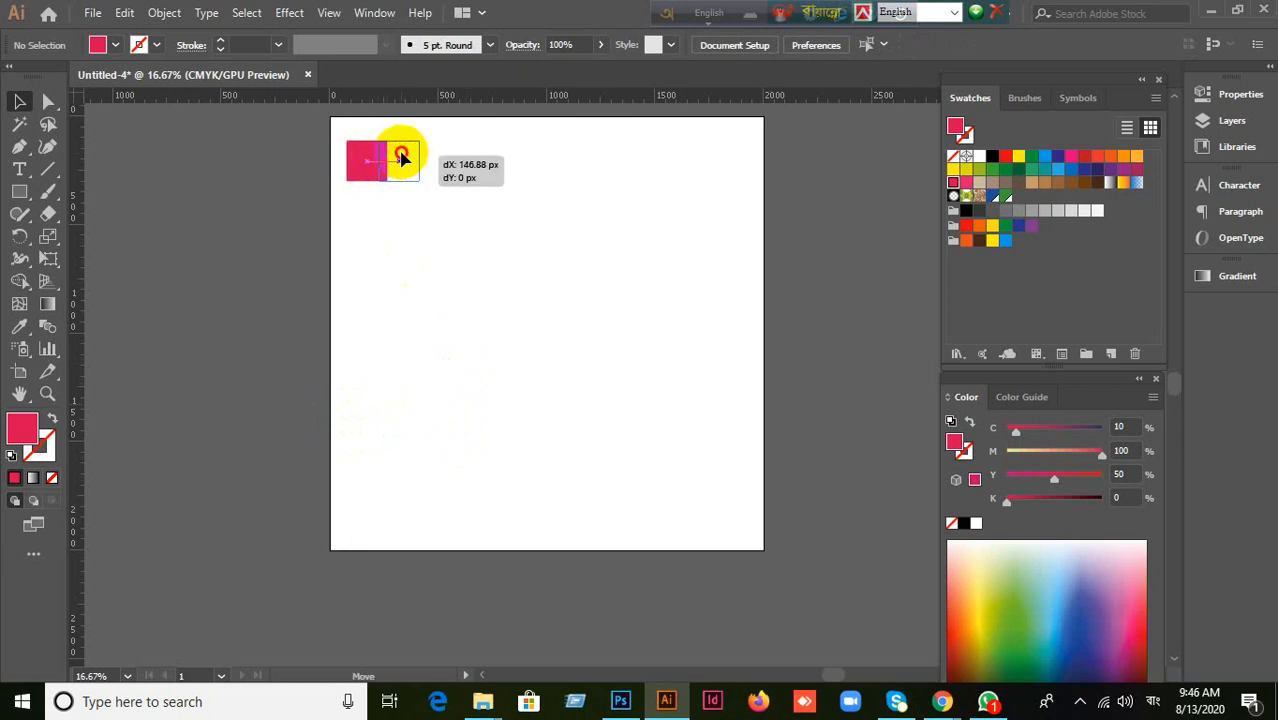
left_click_drag(401, 157, 401, 157)
key("ctrl+z")
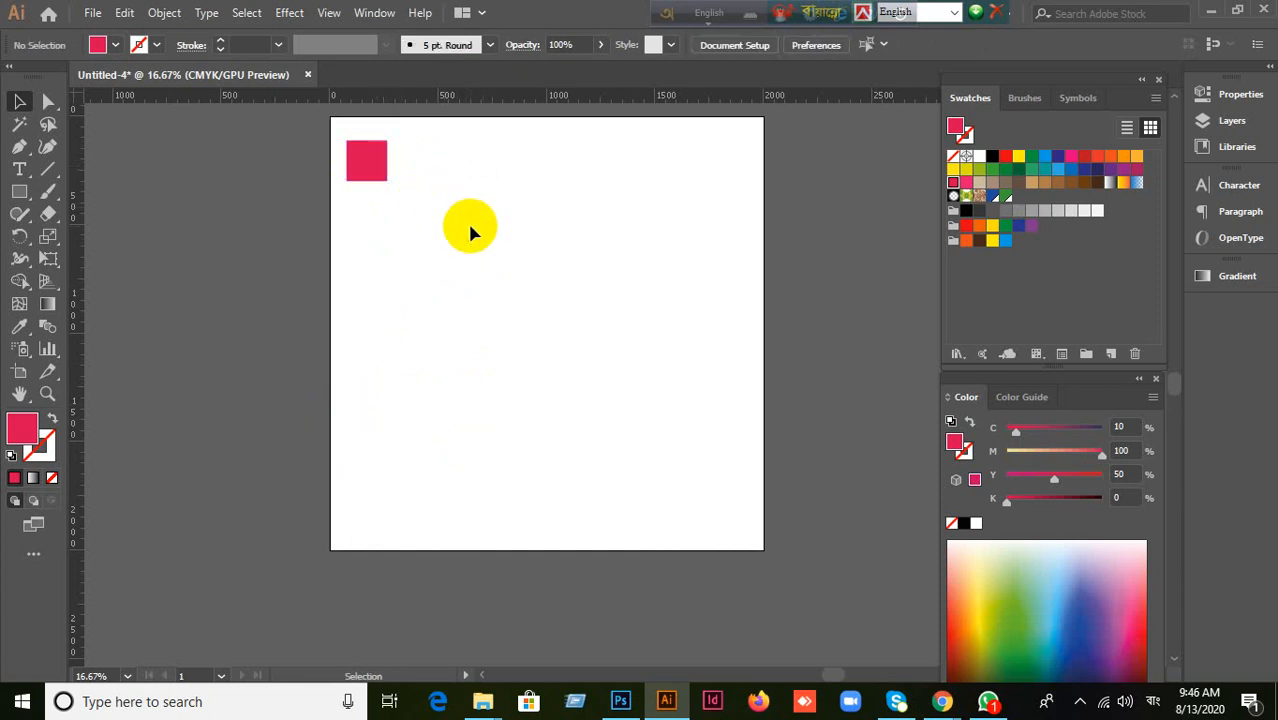
Step: Move the square slightly right and up near the artboard's upper-left corner, and deselect it
scroll(467, 220, "up", 1)
left_click_drag(378, 197, 390, 192)
left_click(449, 337)
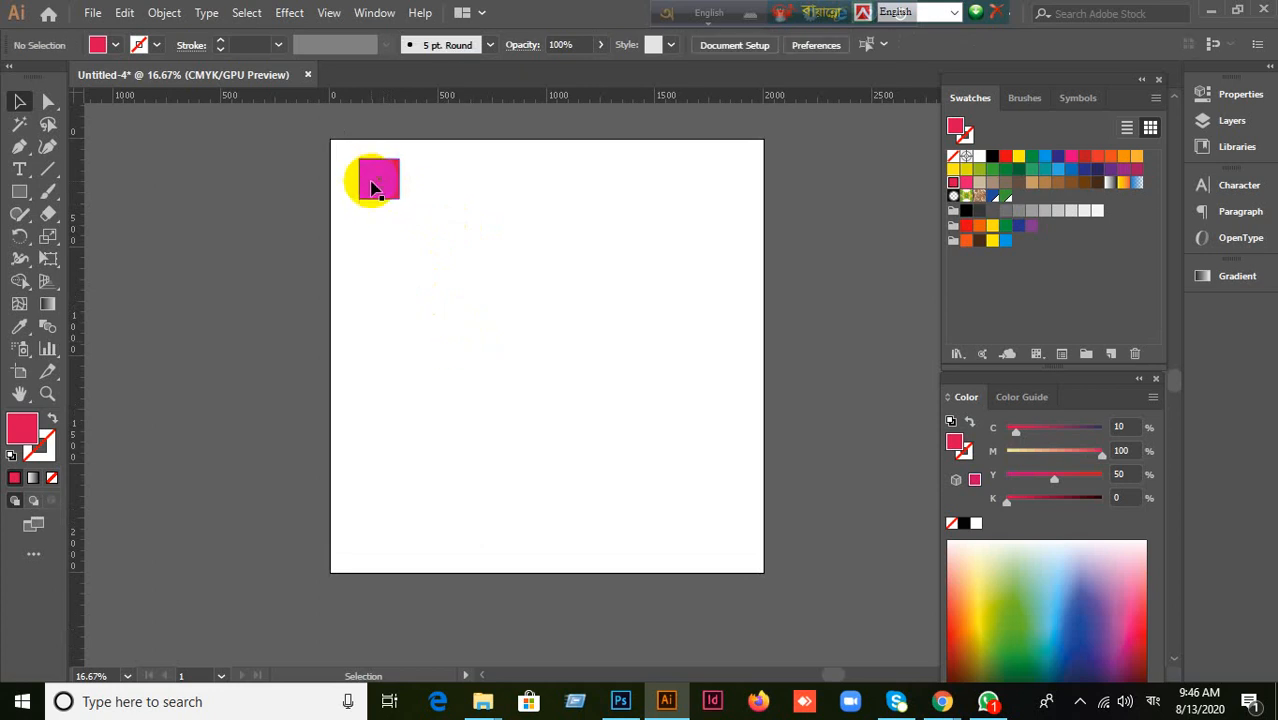
Step: Move the square a short distance right, repeat the move seven times with Transform Again until it passes the artboard, and deselect it
left_click_drag(394, 188, 456, 188)
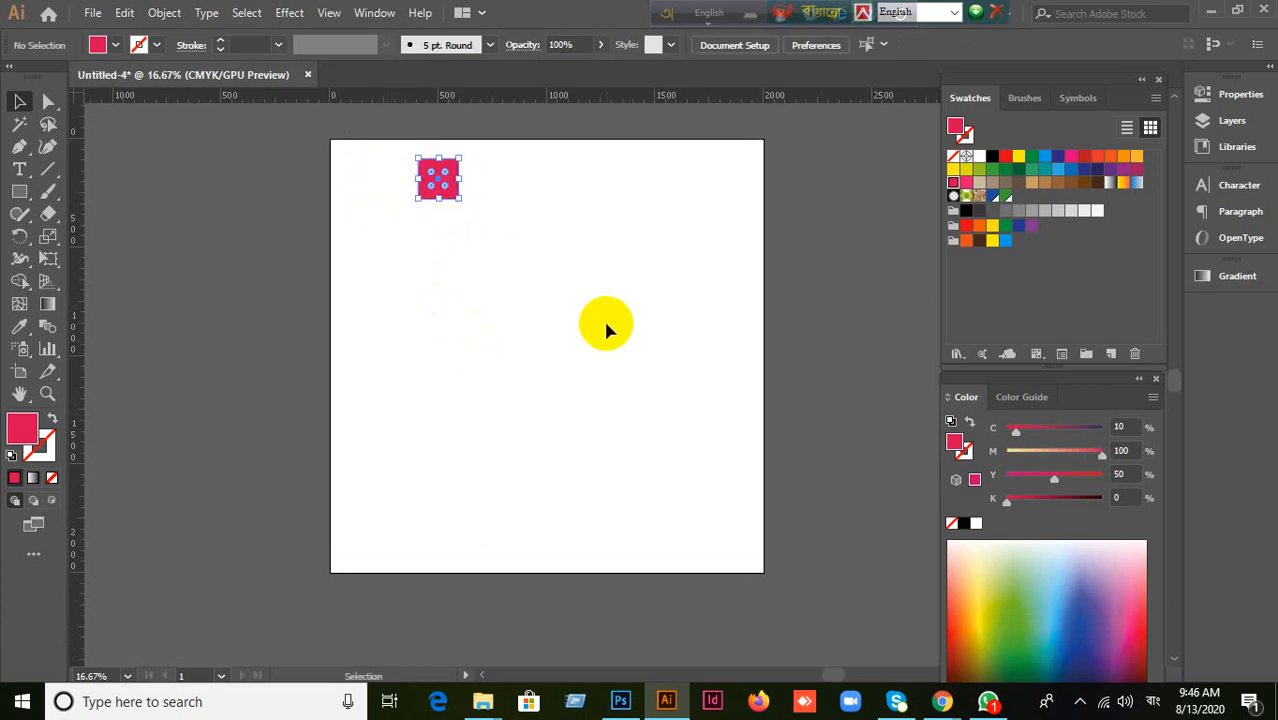
key("ctrl+d")
key("ctrl+d")
key("ctrl+d")
key("ctrl+d")
key("ctrl+d")
key("ctrl+d")
key("ctrl+d")
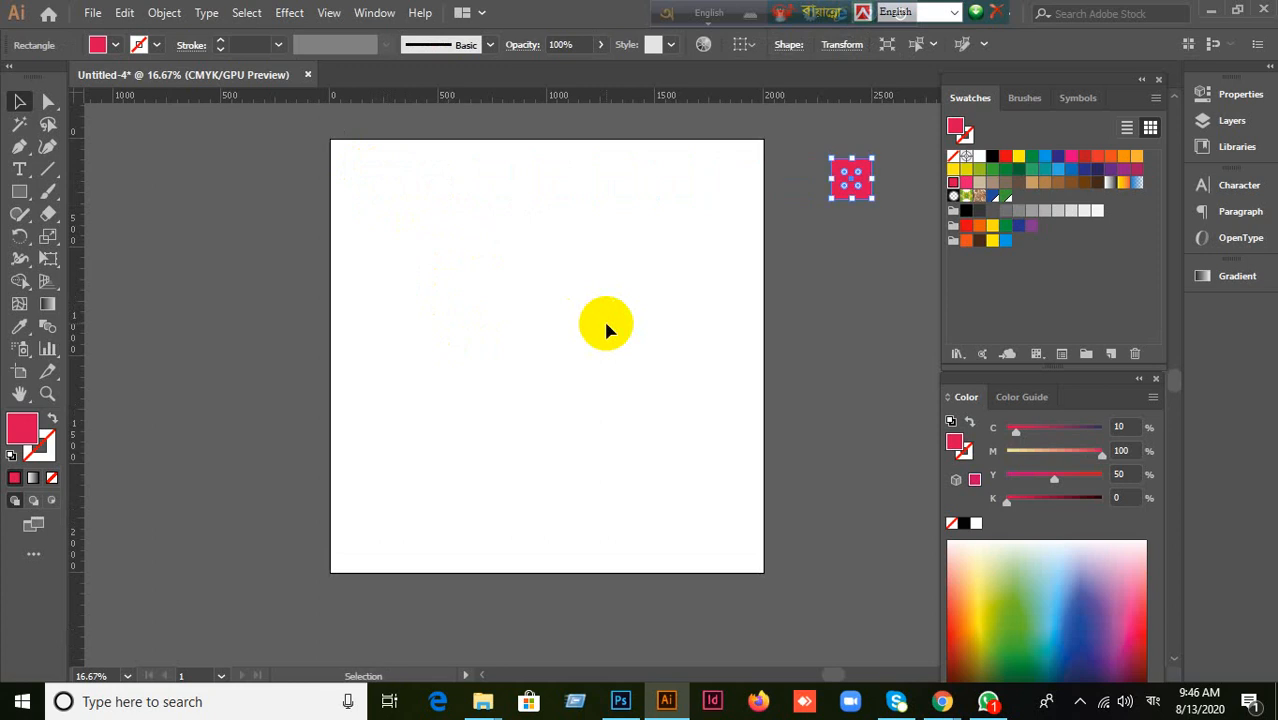
left_click(517, 470)
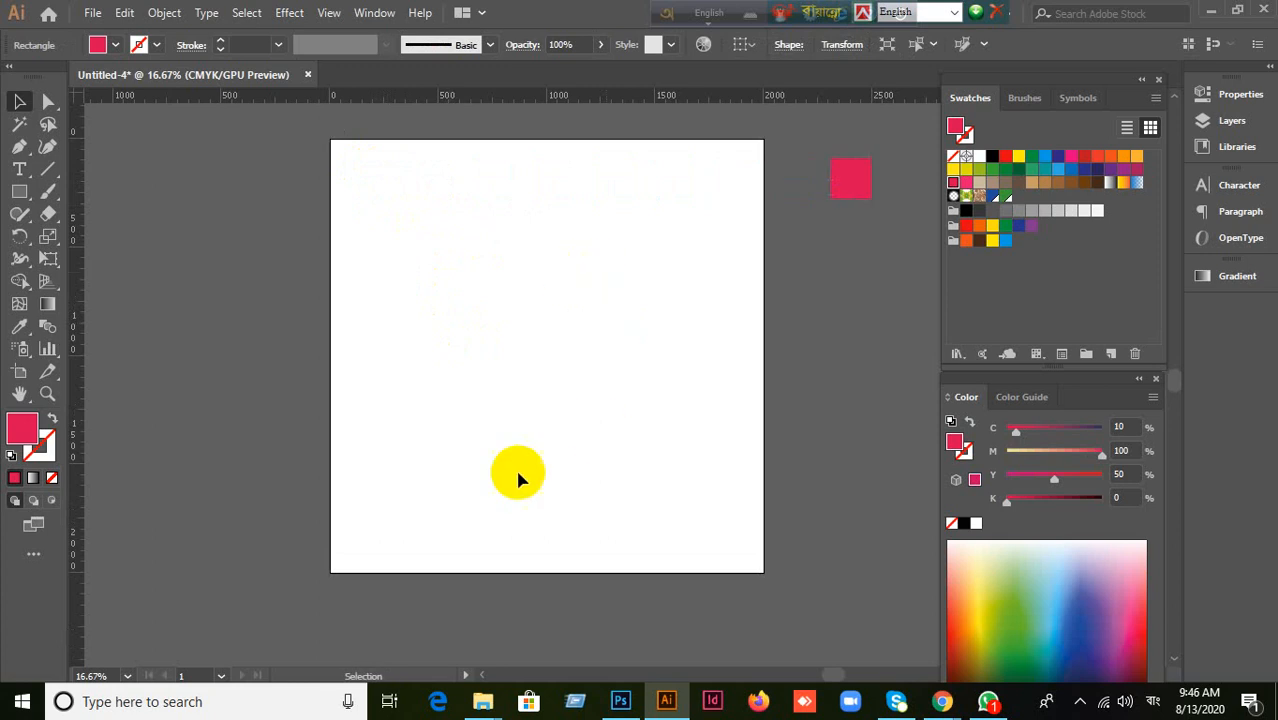
Step: Delete the square outside the artboard and draw a new small square near the artboard's upper-left corner
left_click_drag(866, 184, 412, 208)
key("Delete")
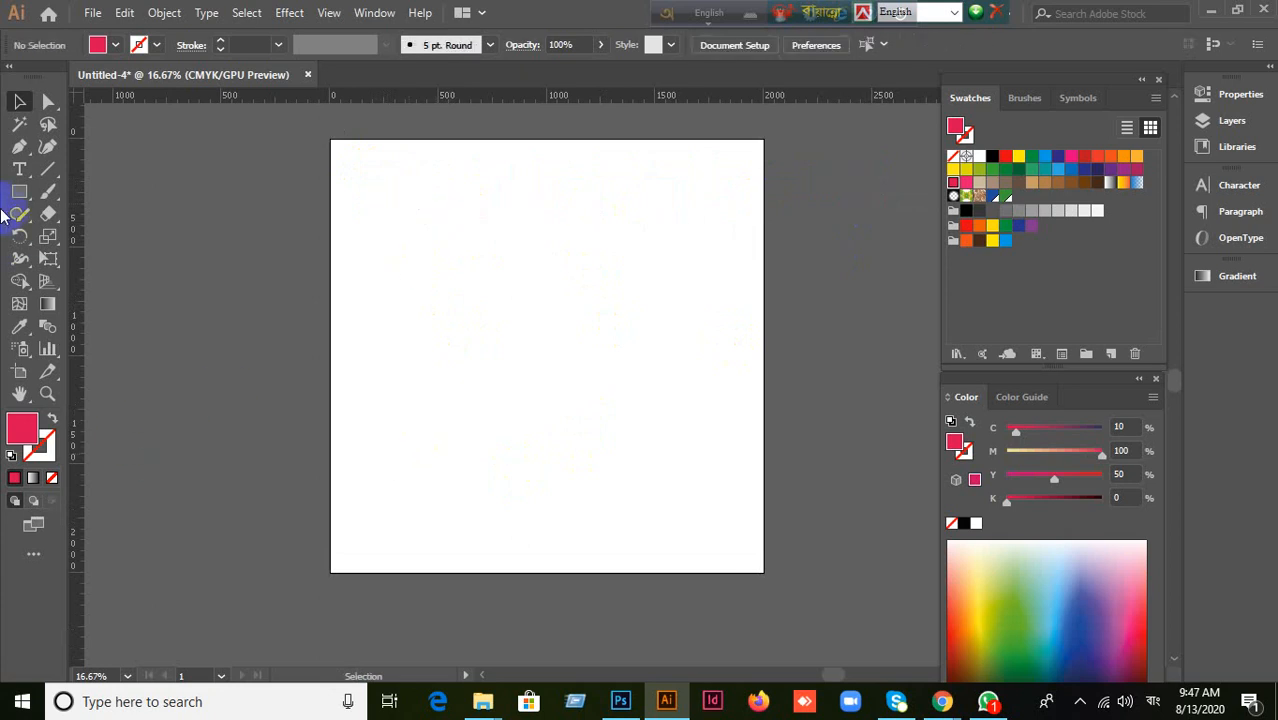
left_click(19, 191)
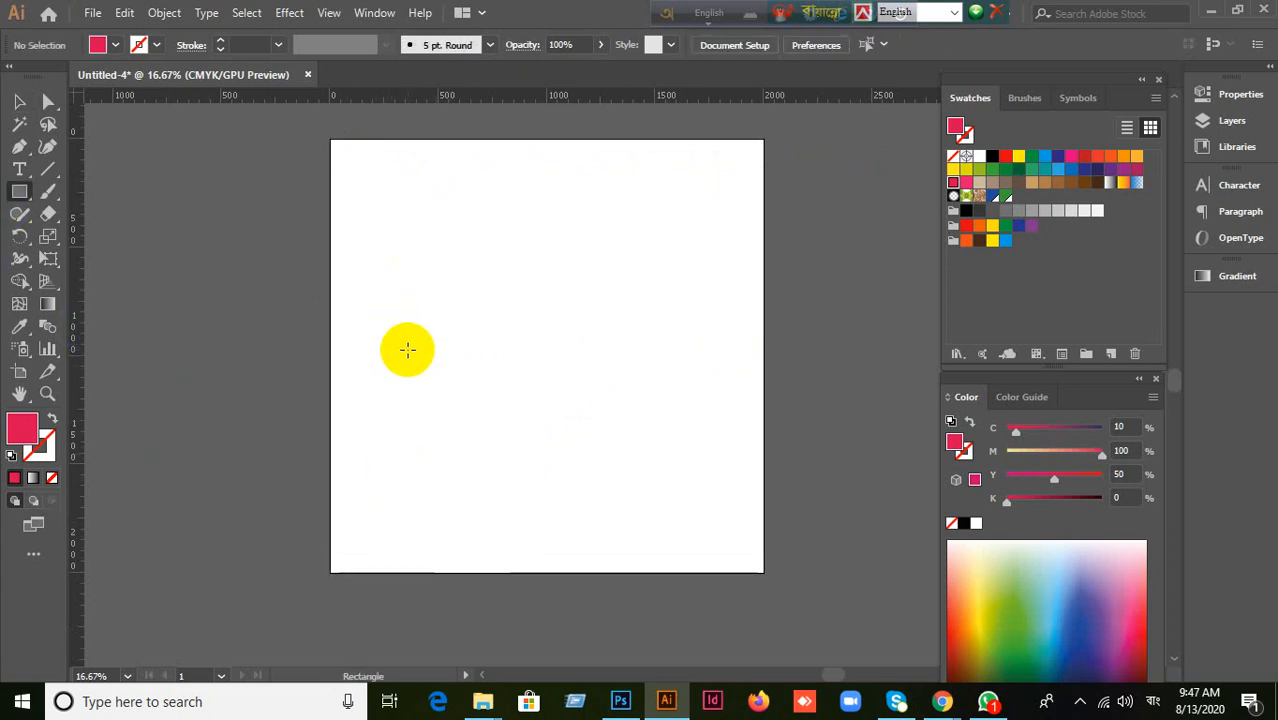
scroll(441, 284, "up", 1)
scroll(441, 284, "down", 1)
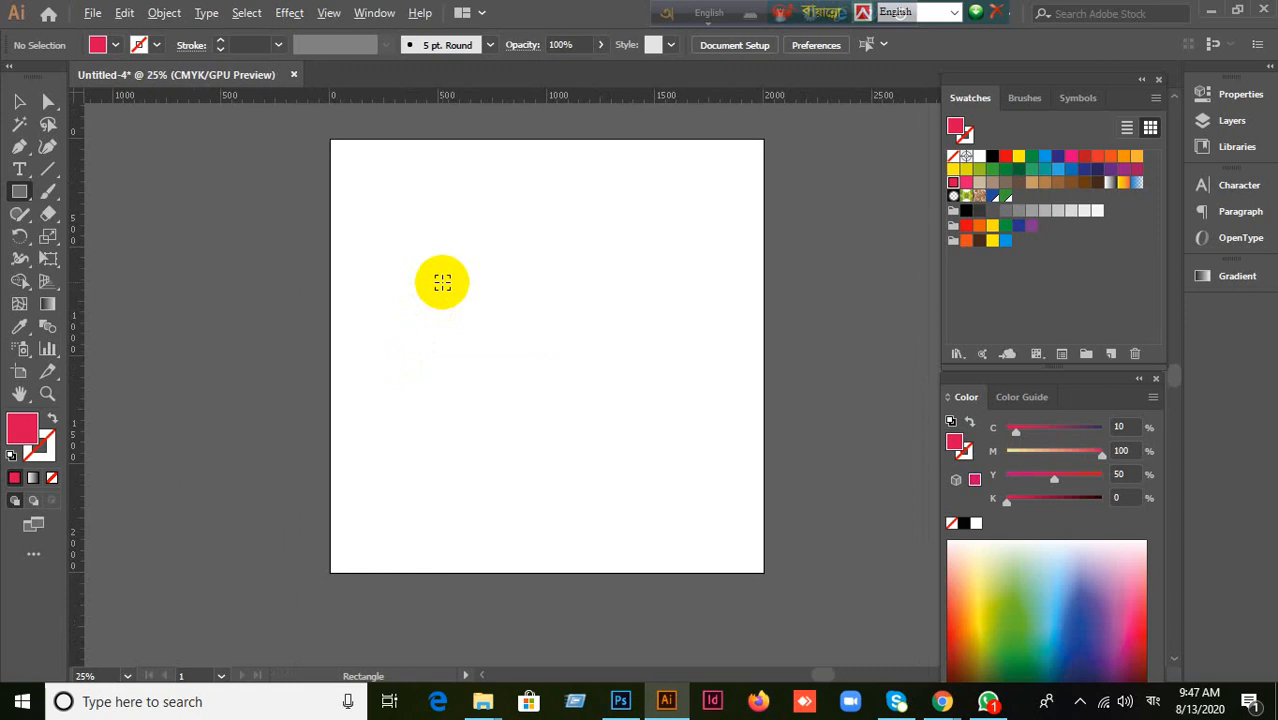
left_click_drag(351, 177, 395, 219)
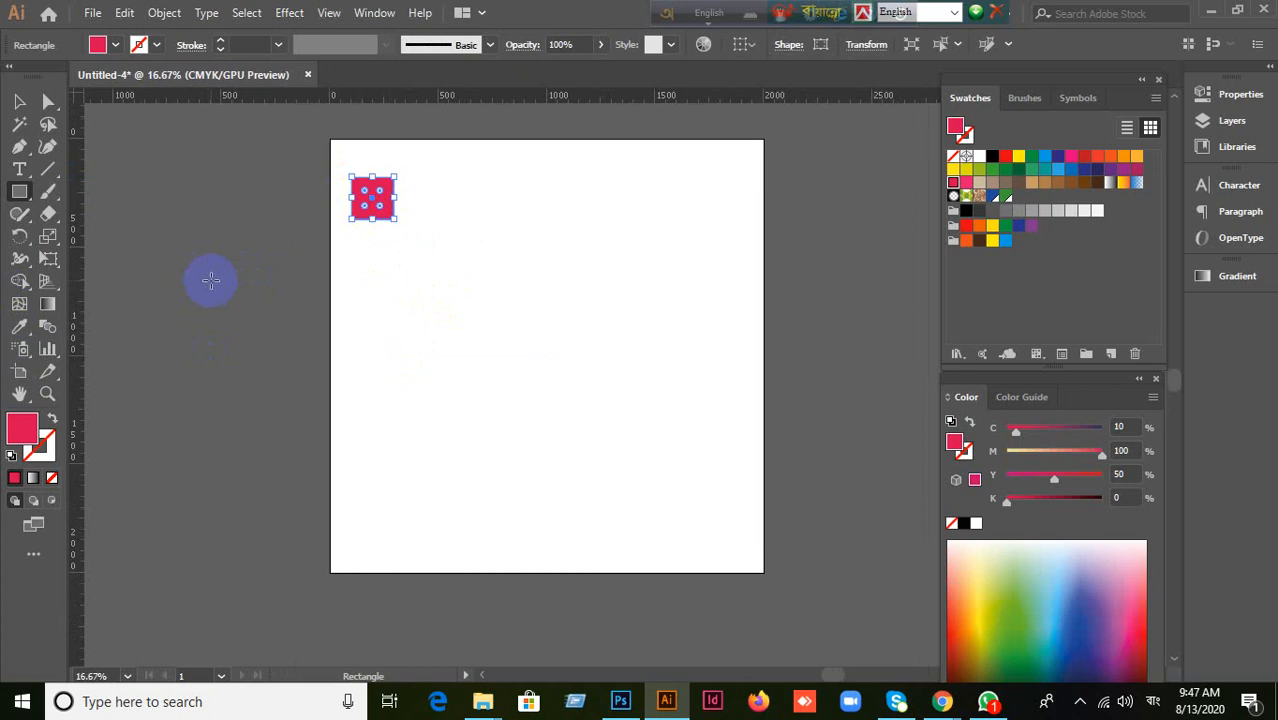
Step: Copy the new square horizontally to the right, repeat the copy eight times with Transform Again to form a row, and deselect
left_click(19, 101)
left_click(383, 207)
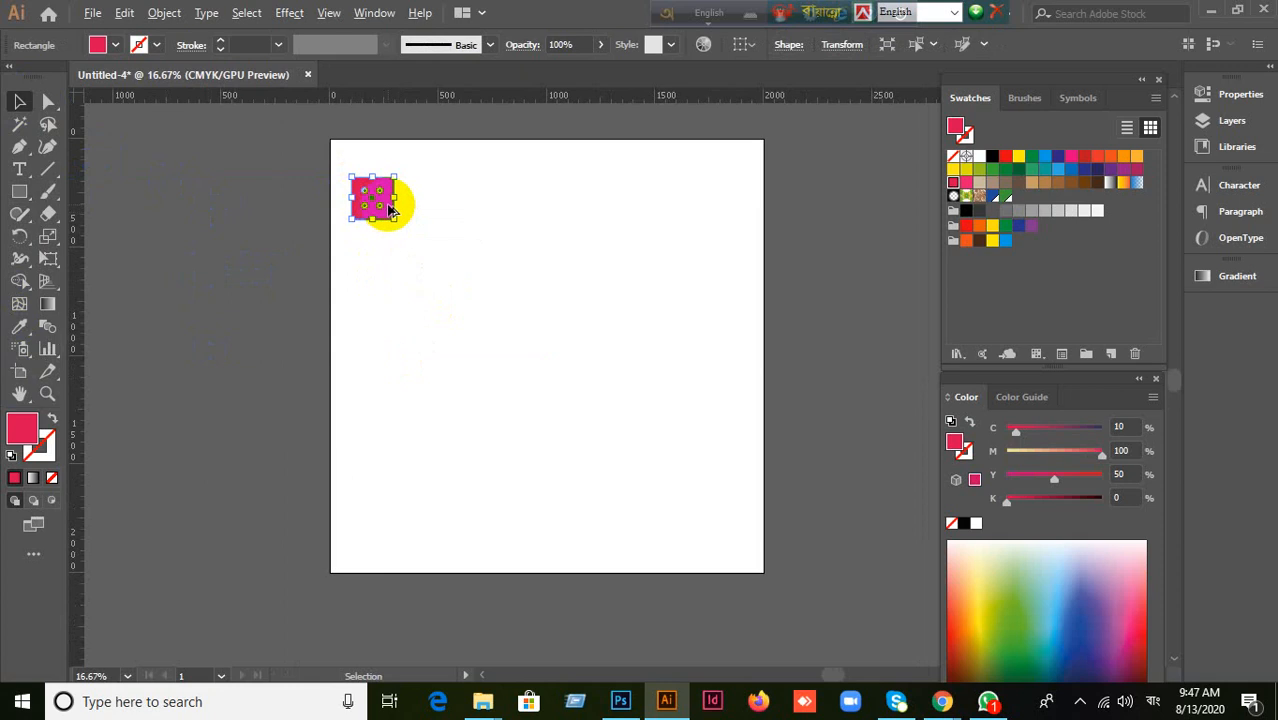
left_click_drag(390, 208, 447, 206)
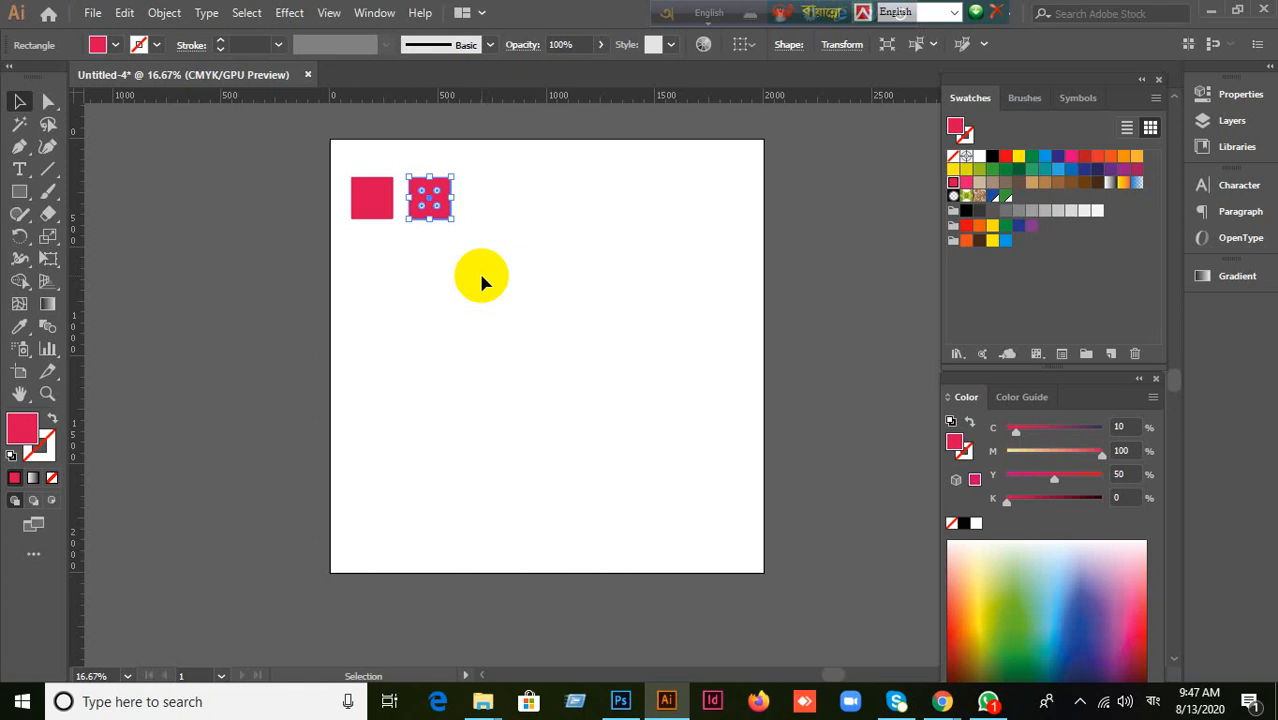
key("ctrl+d")
key("ctrl+d")
key("ctrl+d")
key("ctrl+d")
key("ctrl+d")
key("ctrl+d")
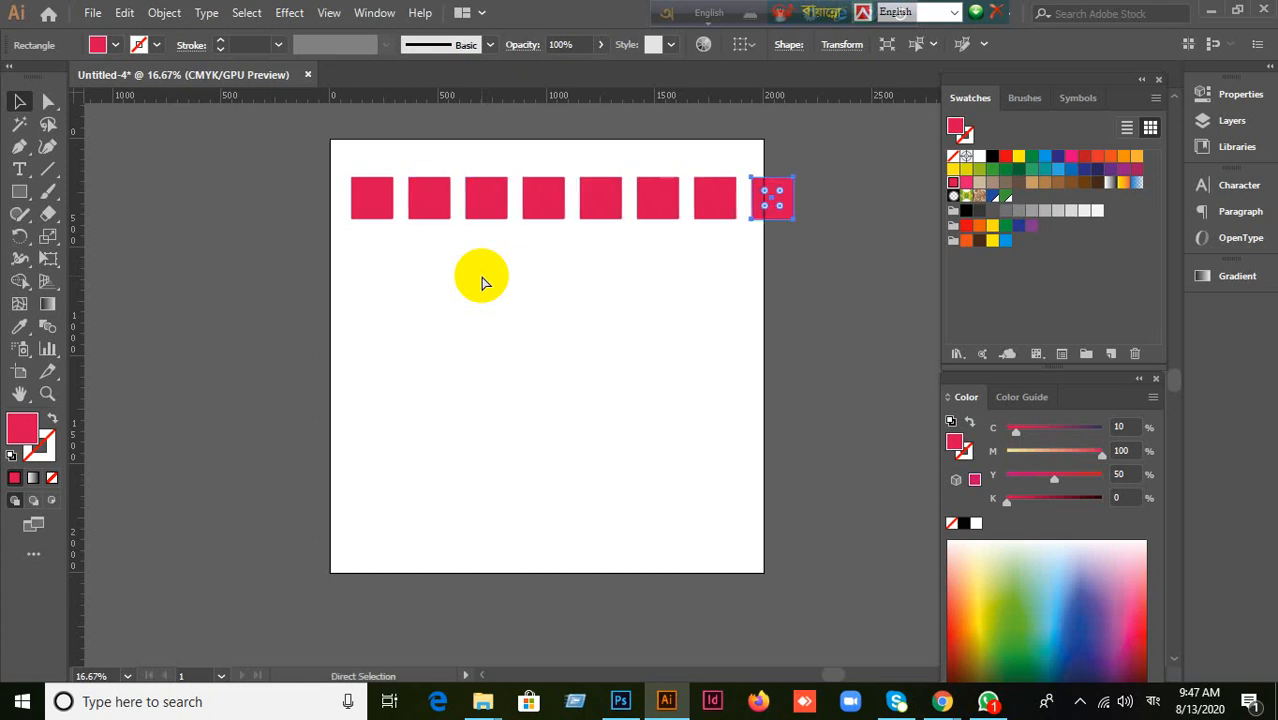
key("ctrl+d")
key("ctrl+d")
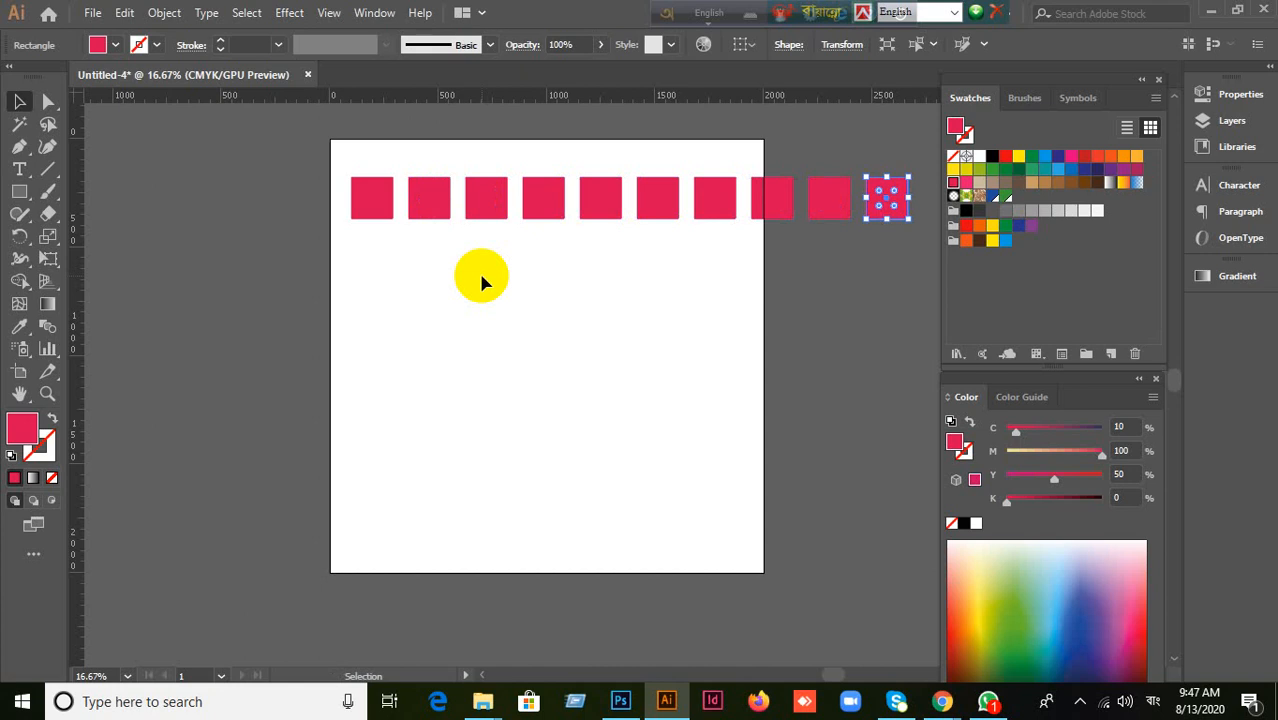
left_click(481, 276)
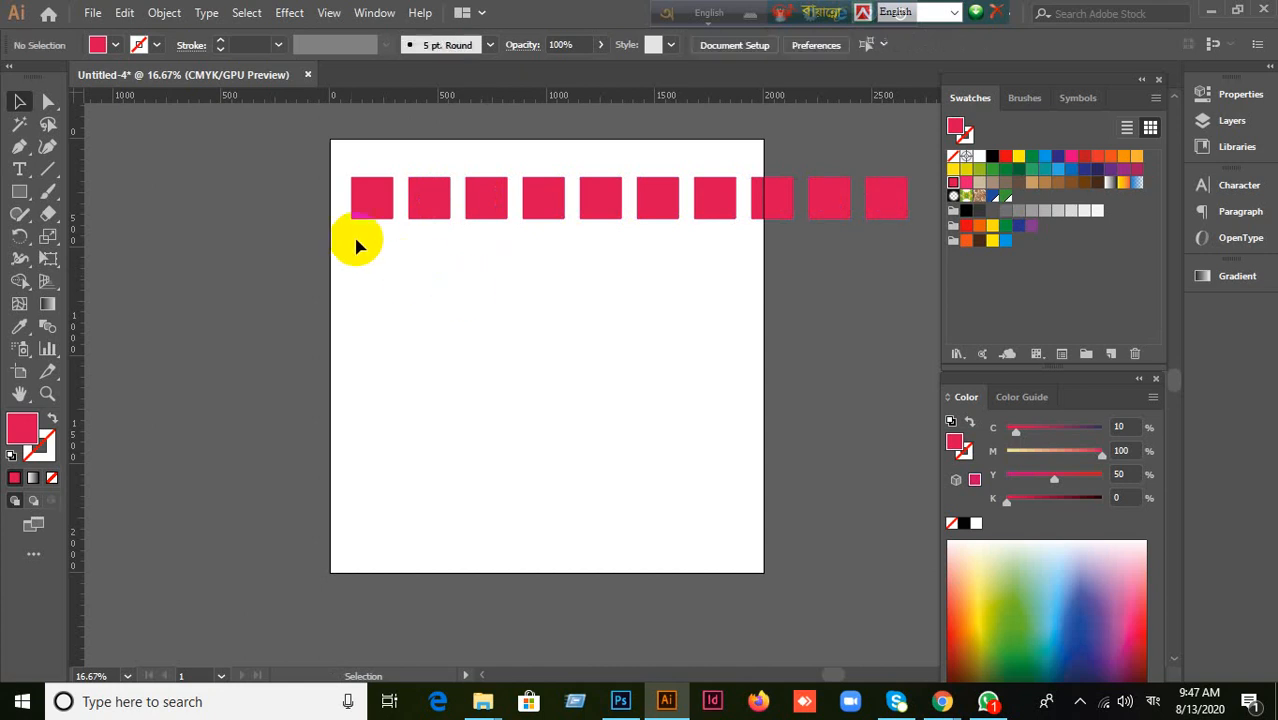
Step: Select the entire row of squares and copy it straight down by about 250 px
left_click_drag(298, 185, 930, 310)
left_click(426, 213)
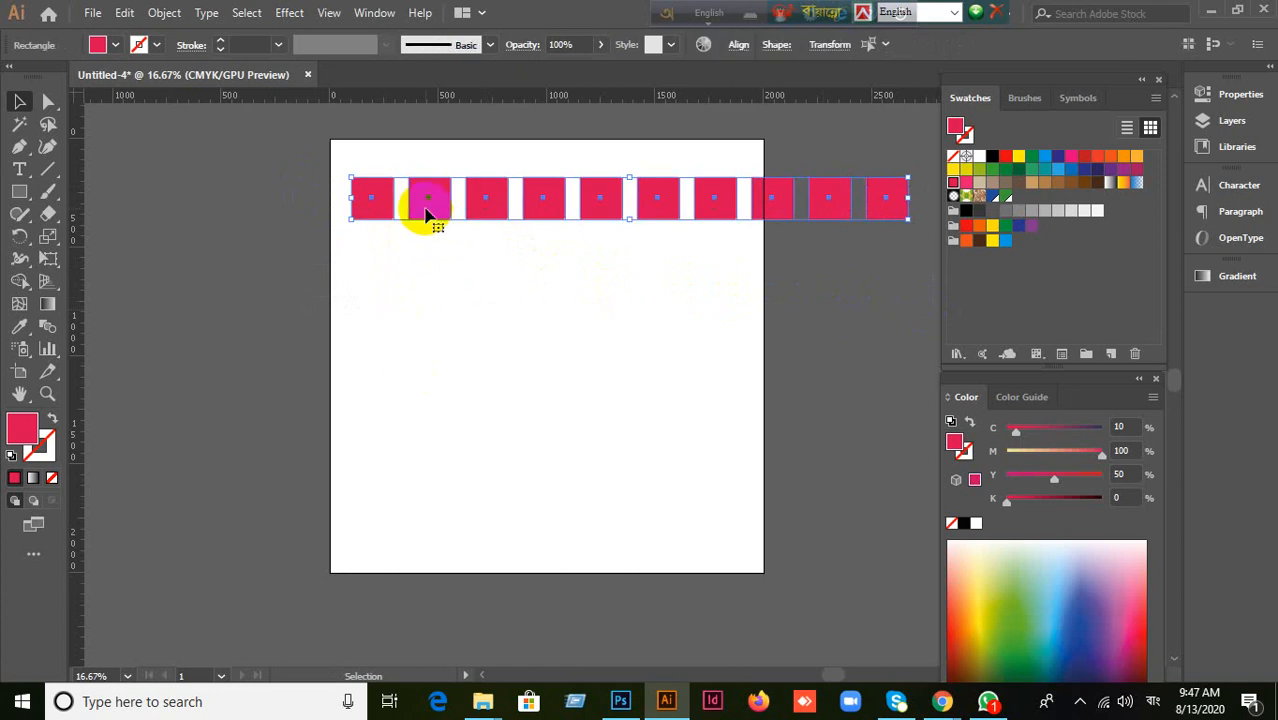
left_click_drag(426, 213, 428, 266)
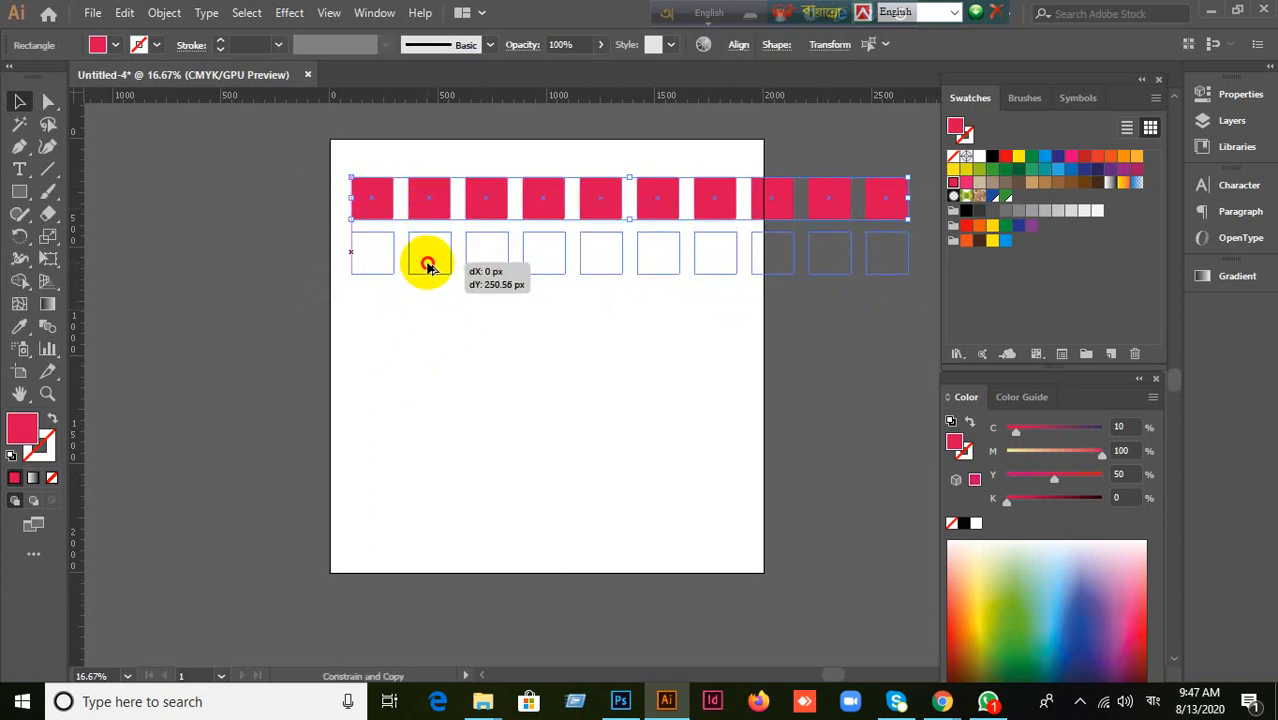
left_click_drag(428, 266, 428, 266)
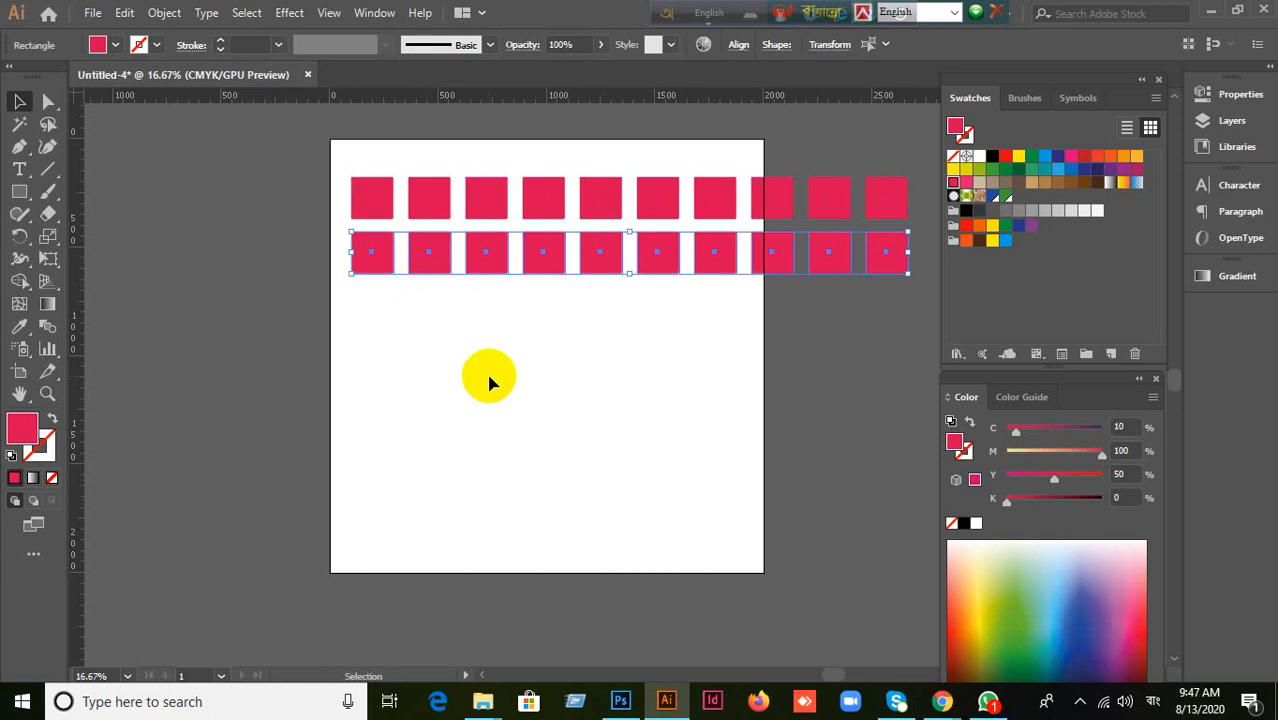
key("a")
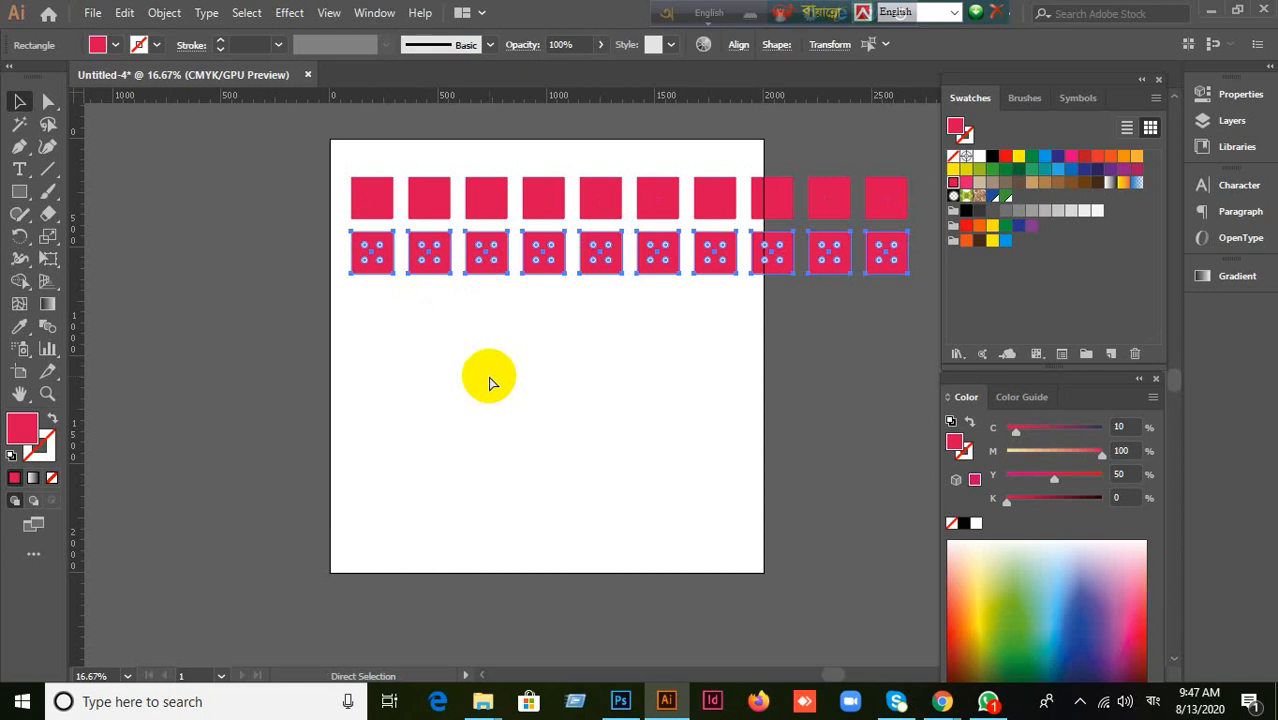
Step: Repeat the row copy six times with Transform Again until it crosses the artboard's lower edge, and deselect
key("ctrl+d")
key("ctrl+d")
key("ctrl+d")
key("ctrl+d")
key("ctrl+d")
key("ctrl+d")
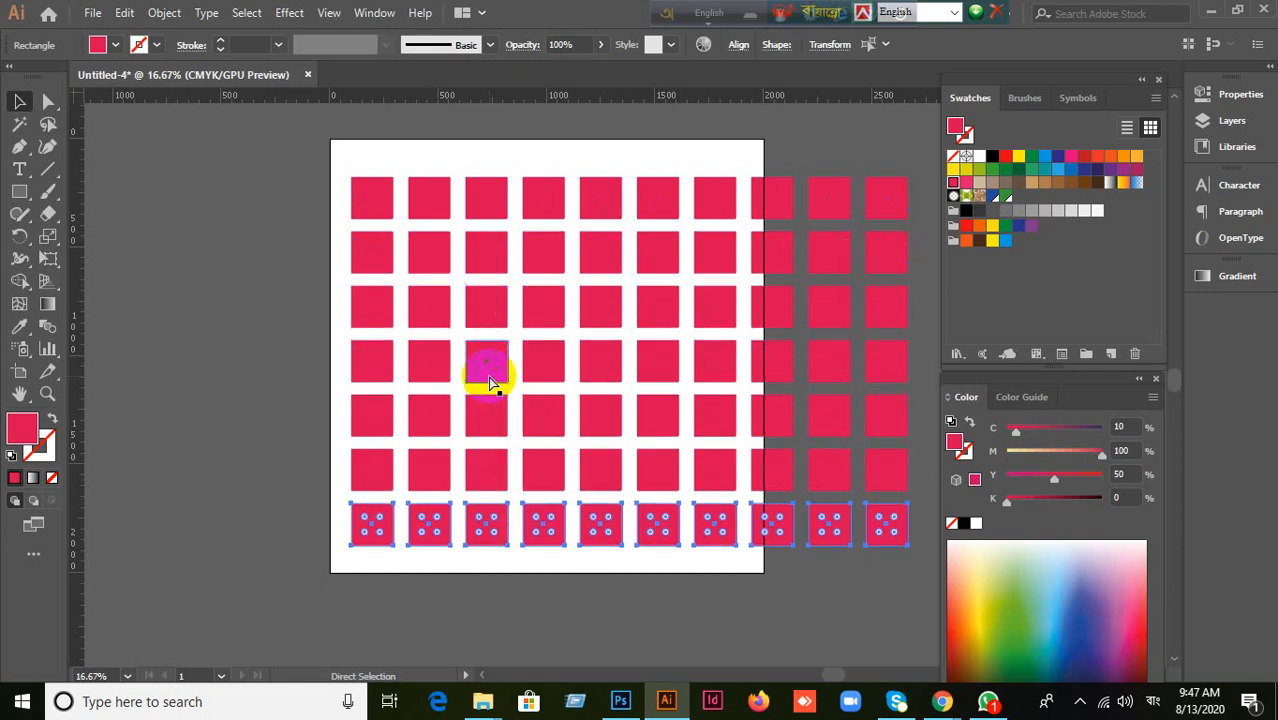
key("v")
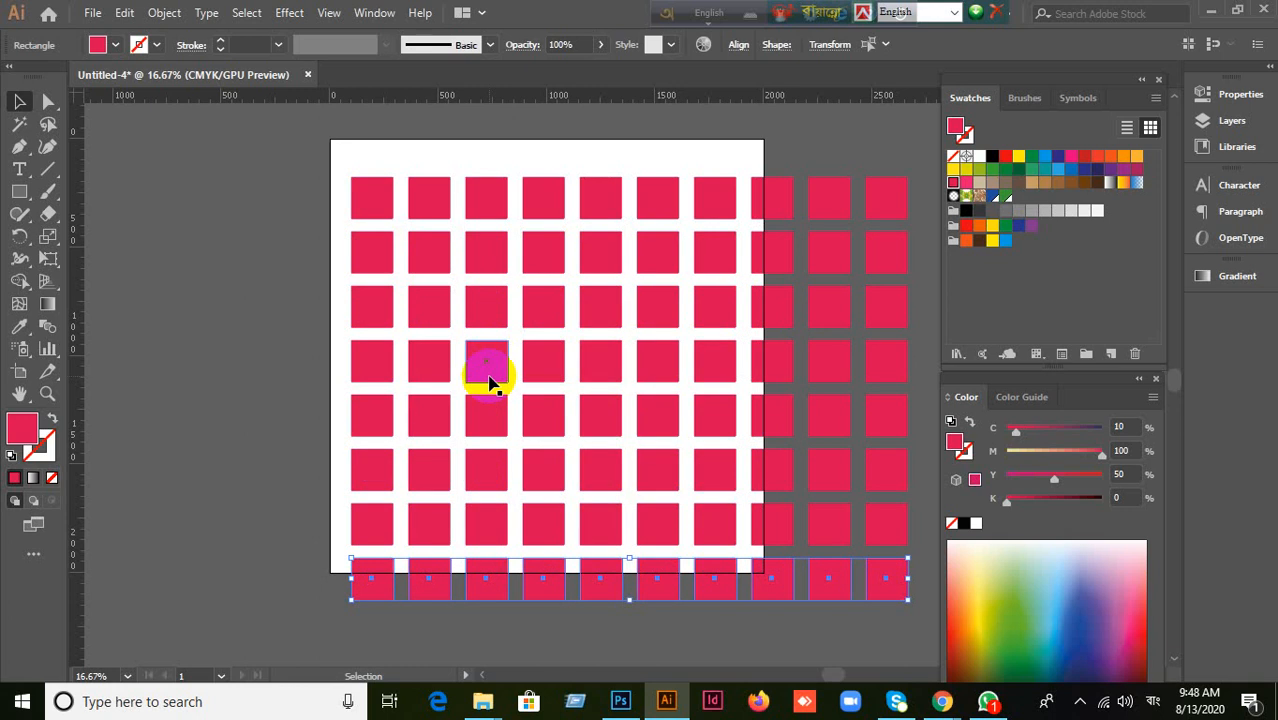
key("ctrl+minus")
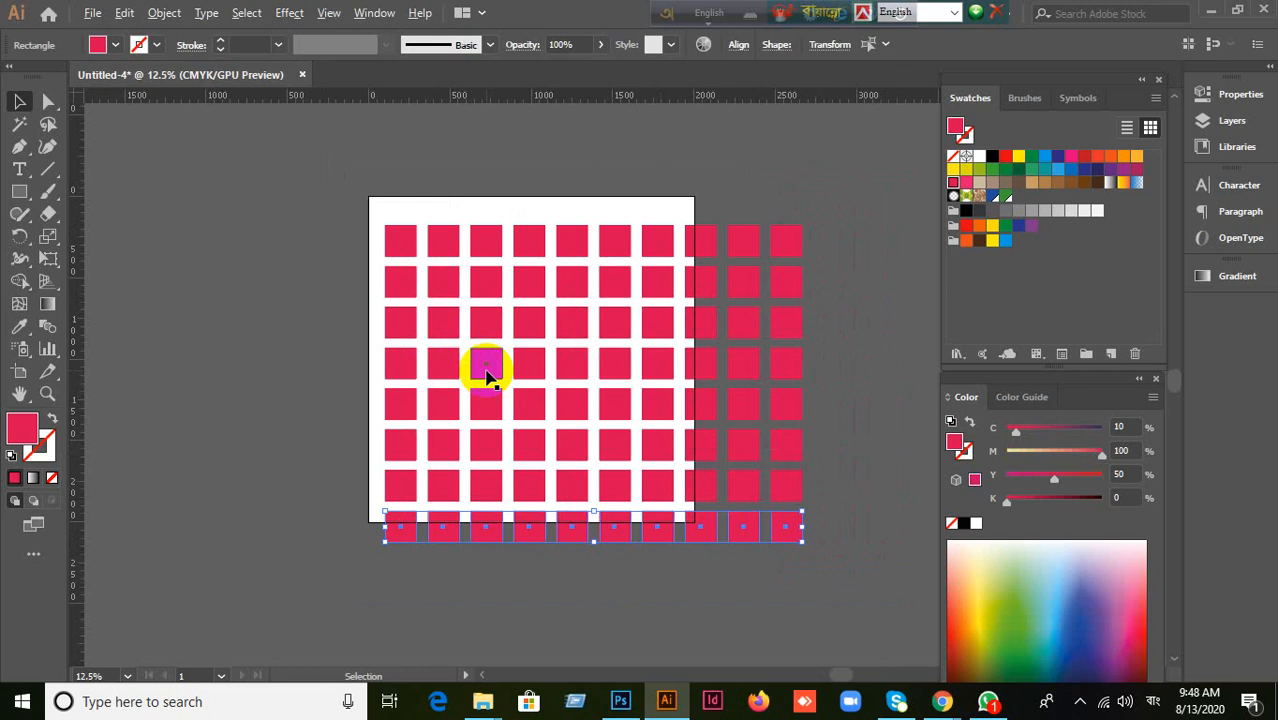
left_click(245, 415)
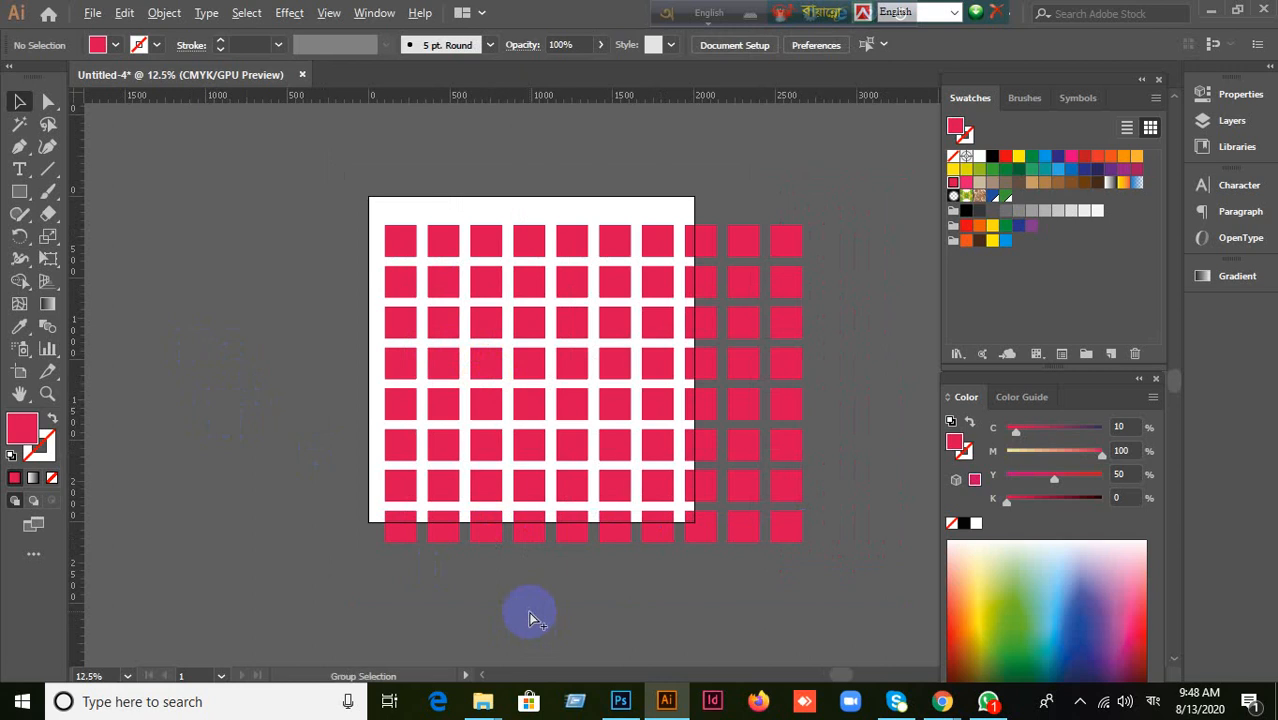
Step: Undo all the row copies and the last square copy, leaving one row of nine squares
key("ctrl+z")
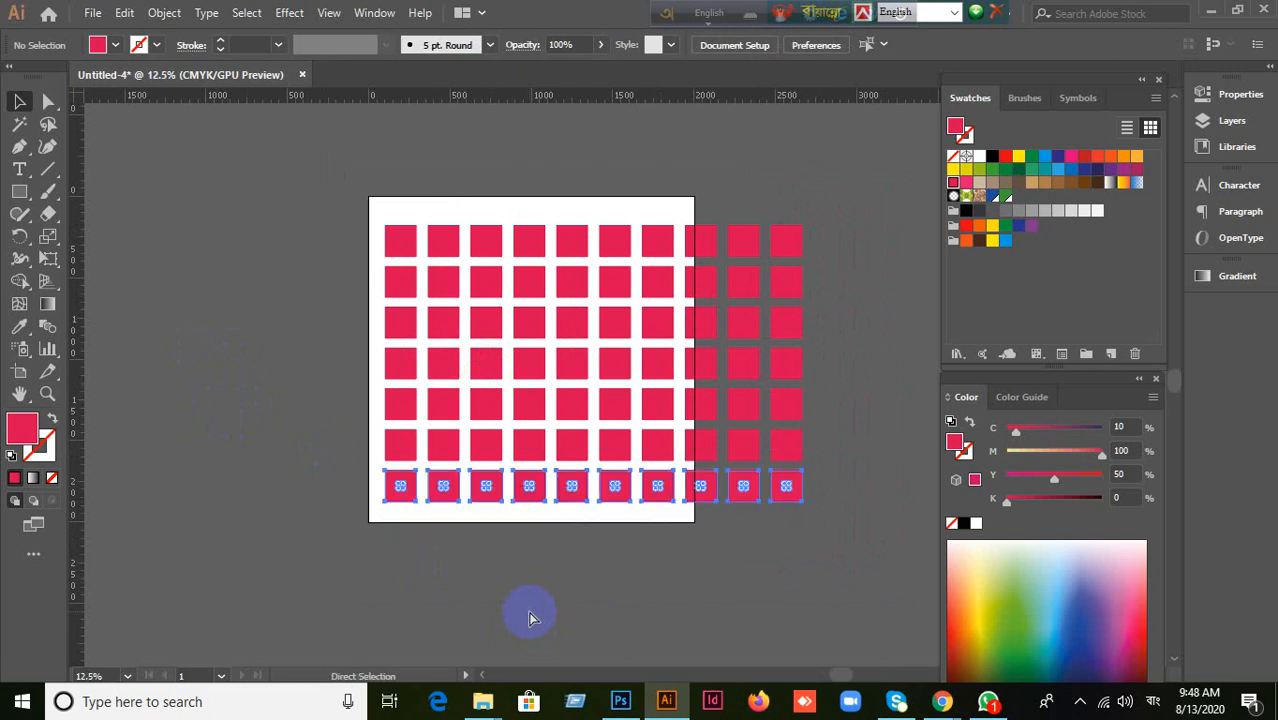
key("ctrl+z")
key("ctrl+z")
key("ctrl+z")
key("ctrl+z")
key("ctrl+z")
key("ctrl+z")
key("ctrl+z")
key("ctrl+z")
key("ctrl+z")
key("ctrl+z")
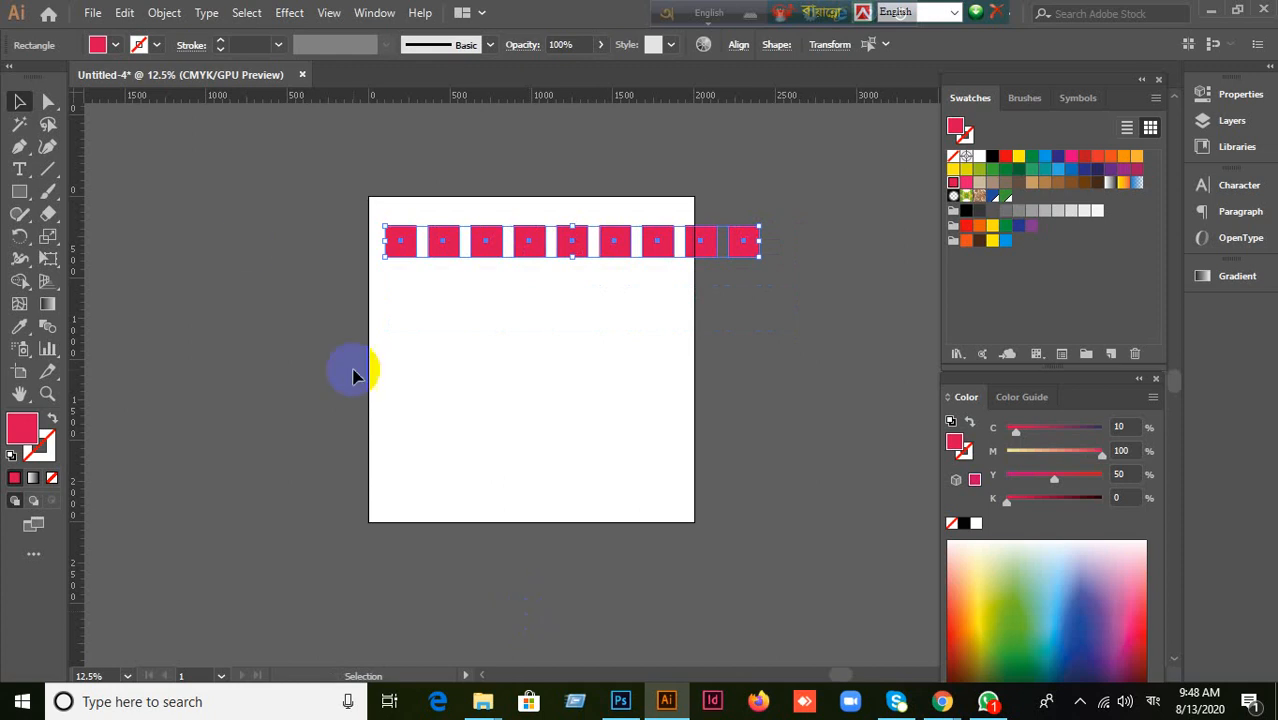
Step: Move the whole row of squares left and slightly down across the artboard's left edge, and reselect the row
scroll(476, 342, "up", 2)
scroll(479, 346, "down", 1)
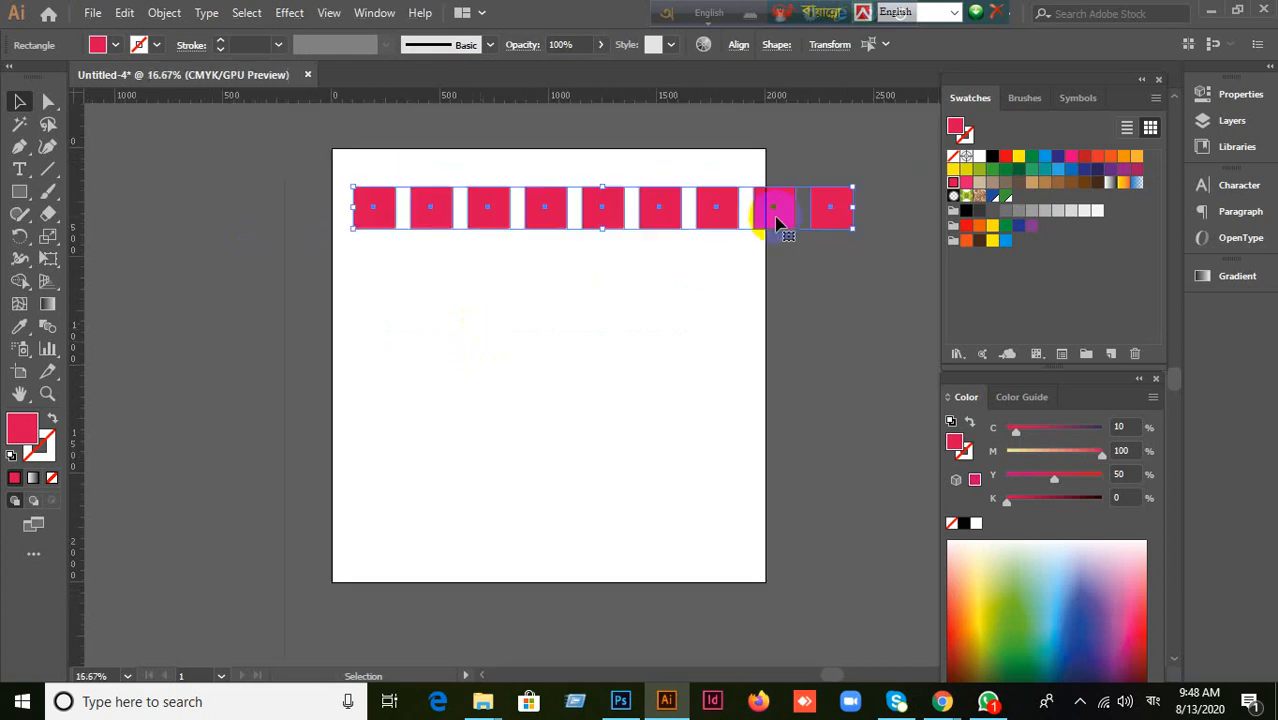
left_click(805, 330)
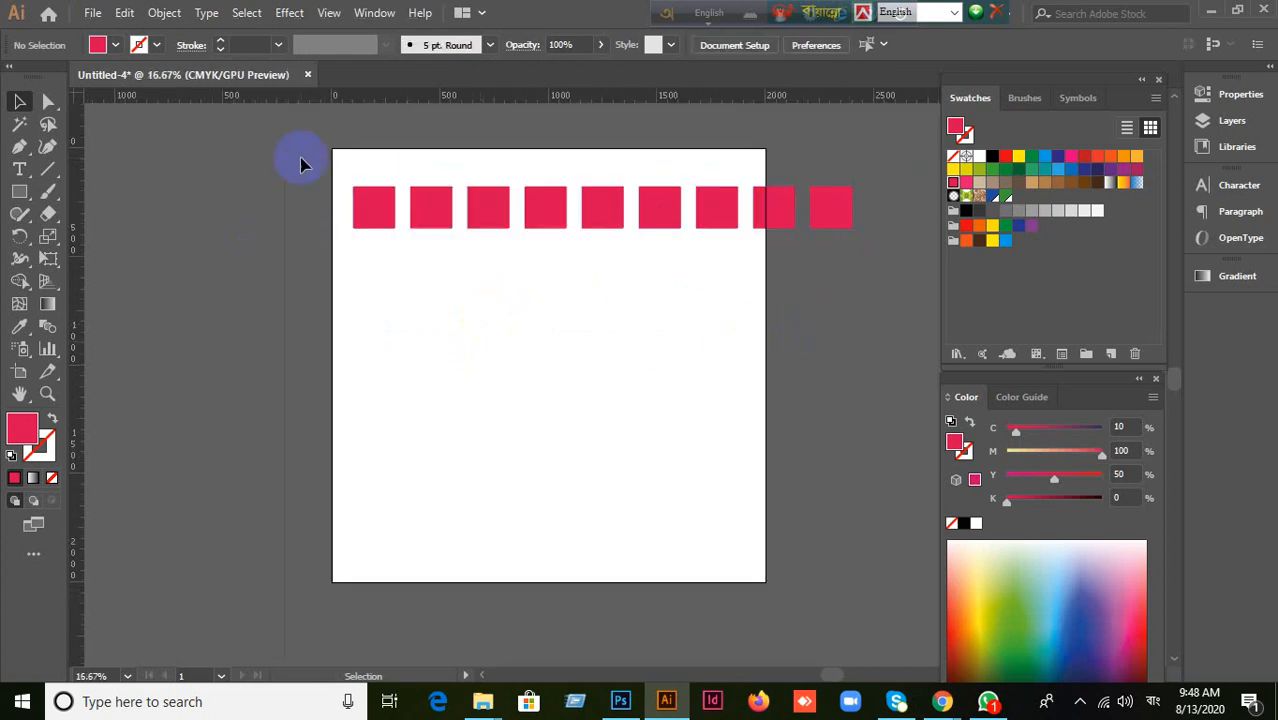
left_click_drag(300, 157, 870, 385)
left_click_drag(775, 226, 640, 258)
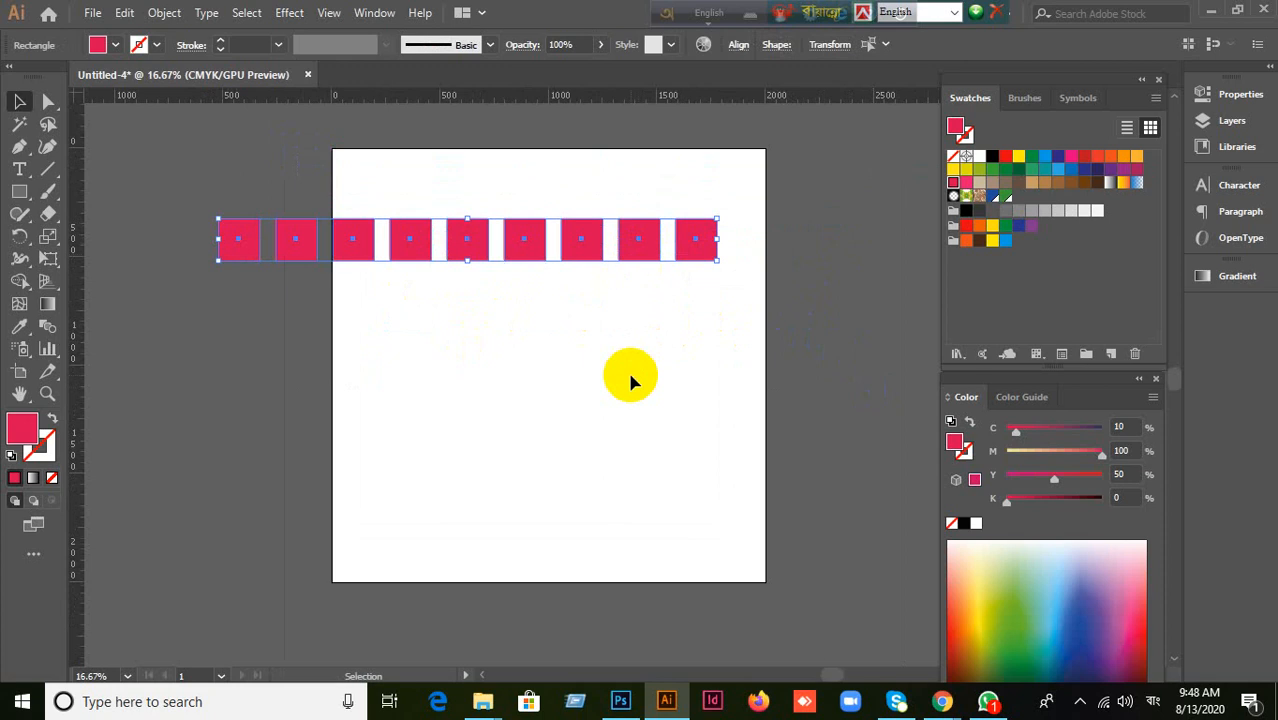
left_click(602, 417)
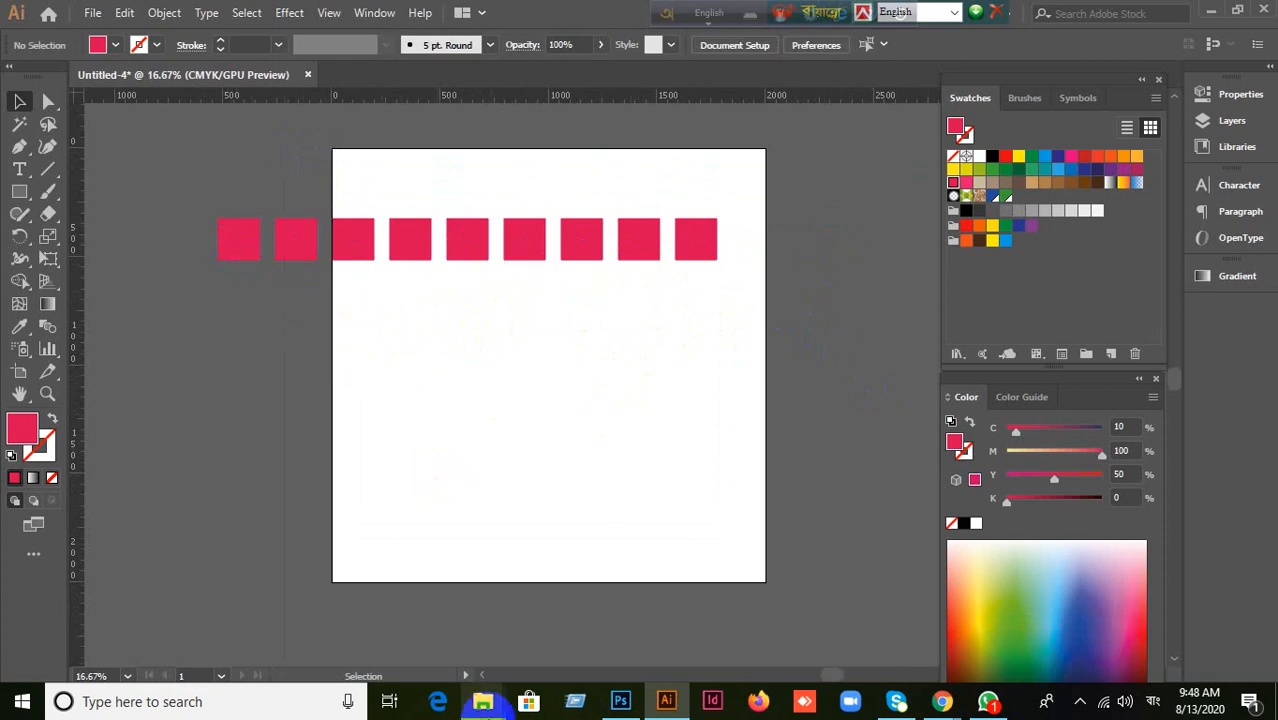
scroll(425, 400, "up", 1)
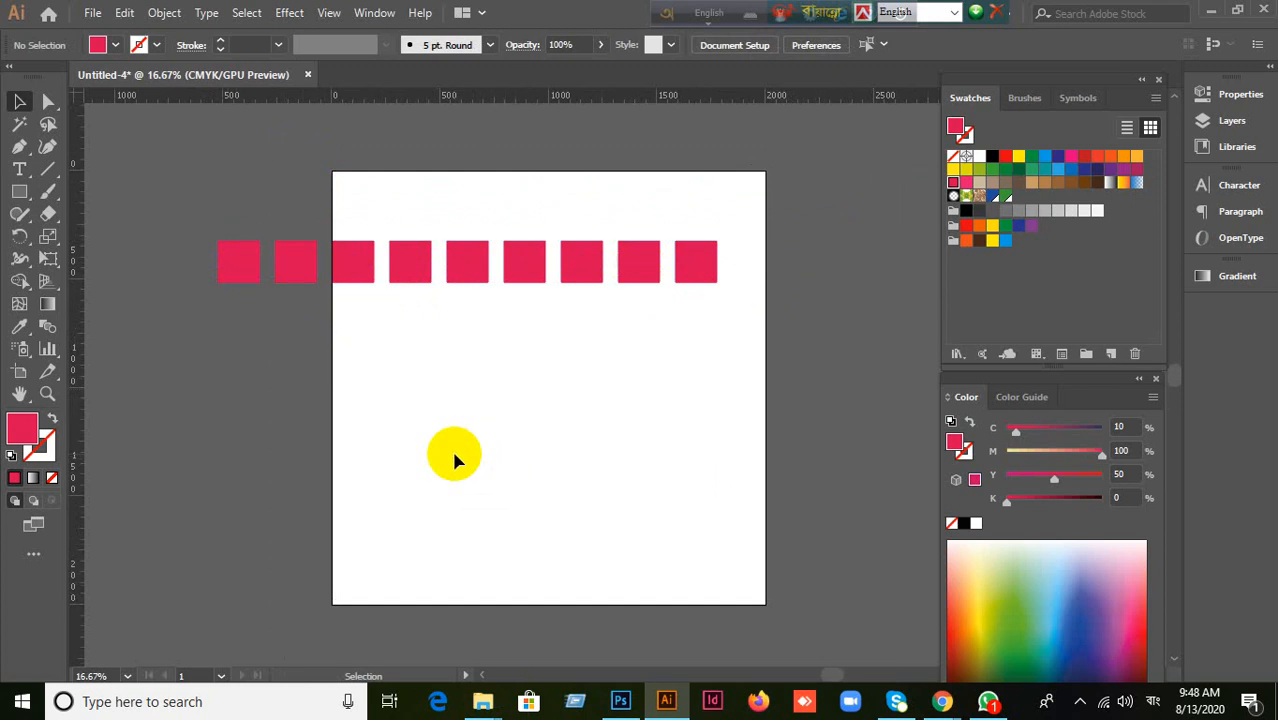
left_click_drag(185, 208, 795, 416)
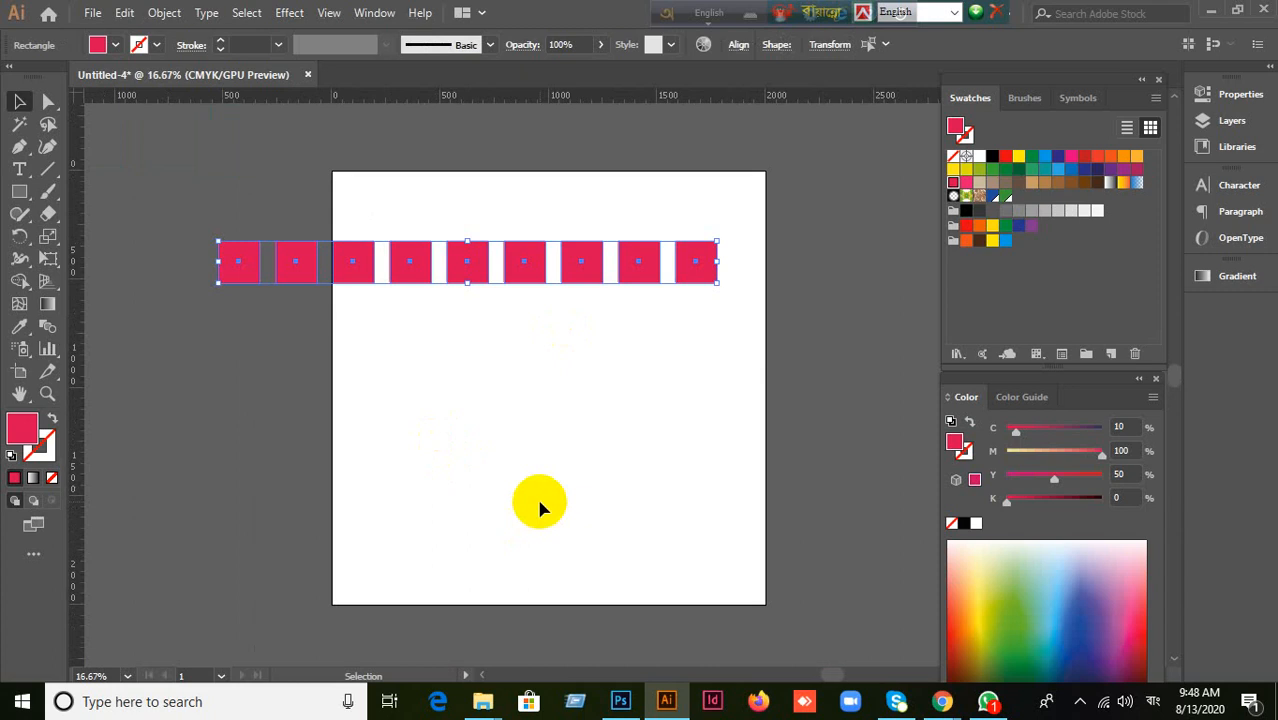
Step: Switch to the Google Meet call in Chrome, review the participants list, and close it
left_click(936, 691)
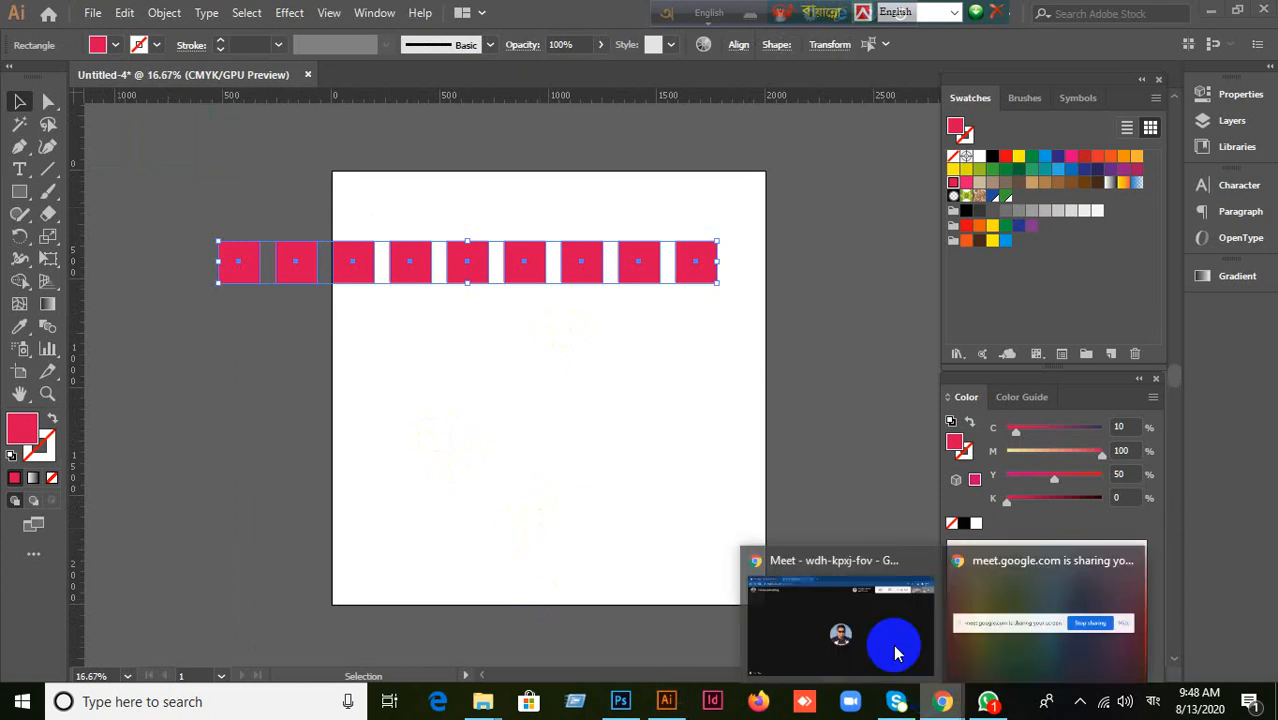
left_click(893, 645)
left_click(911, 98)
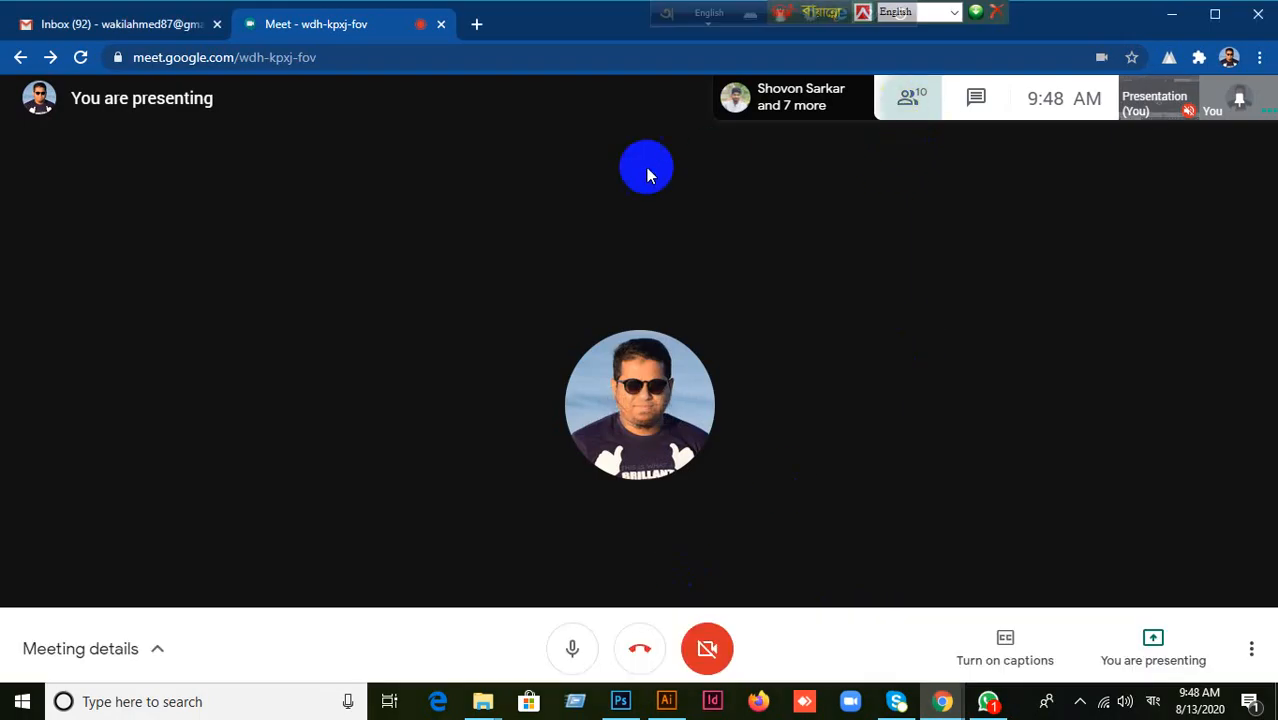
scroll(1242, 514, "down", 1)
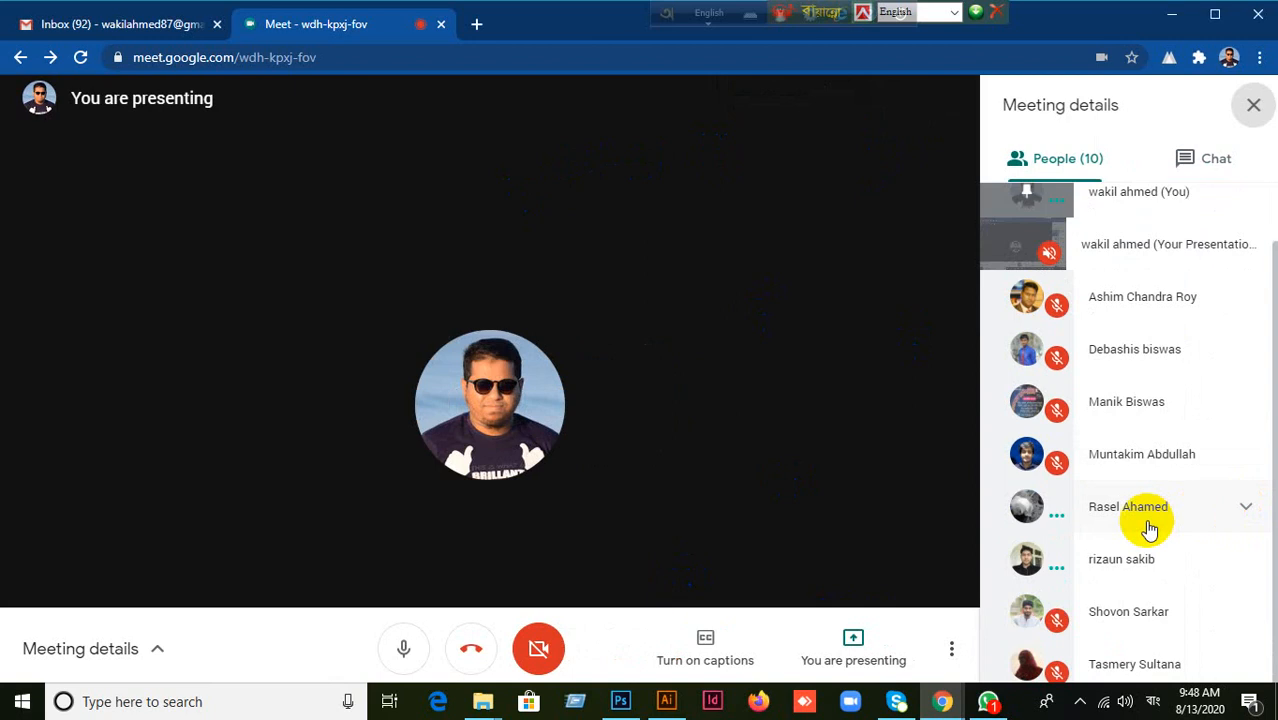
left_click(1257, 106)
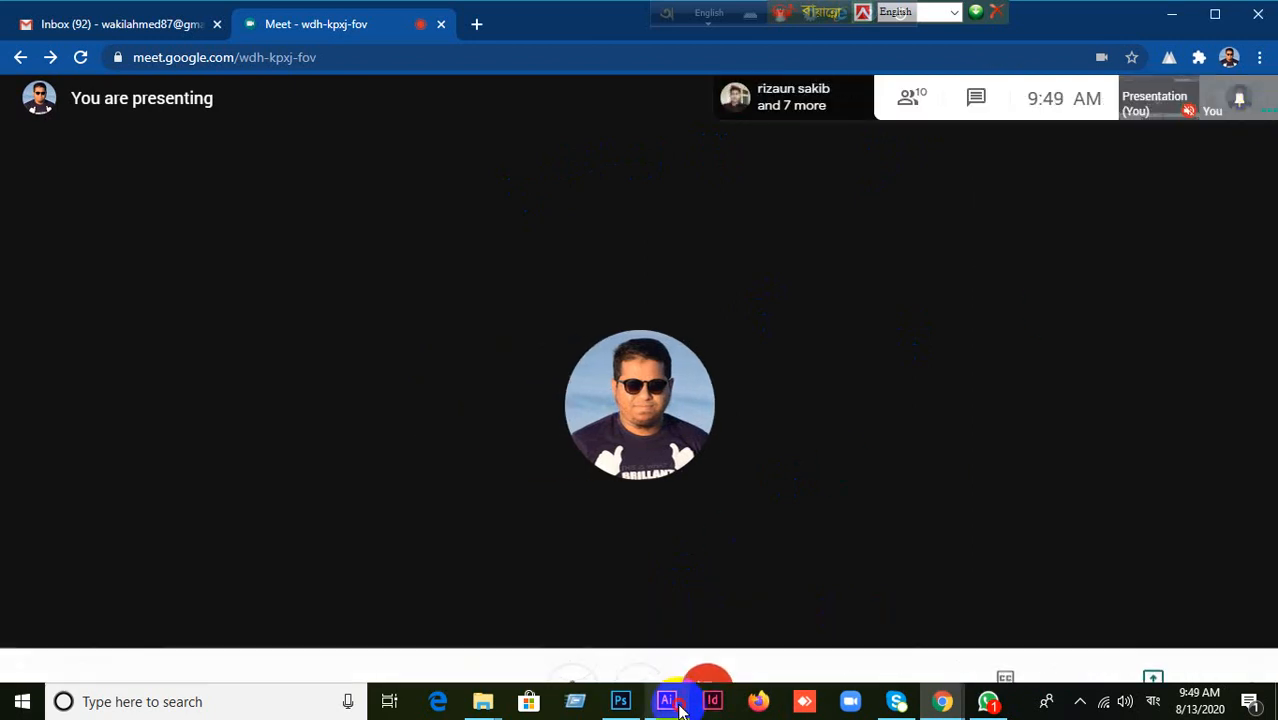
Step: Switch back to Illustrator, select the two leftmost squares one at a time, and reselect the entire row
left_click(666, 701)
left_click(648, 497)
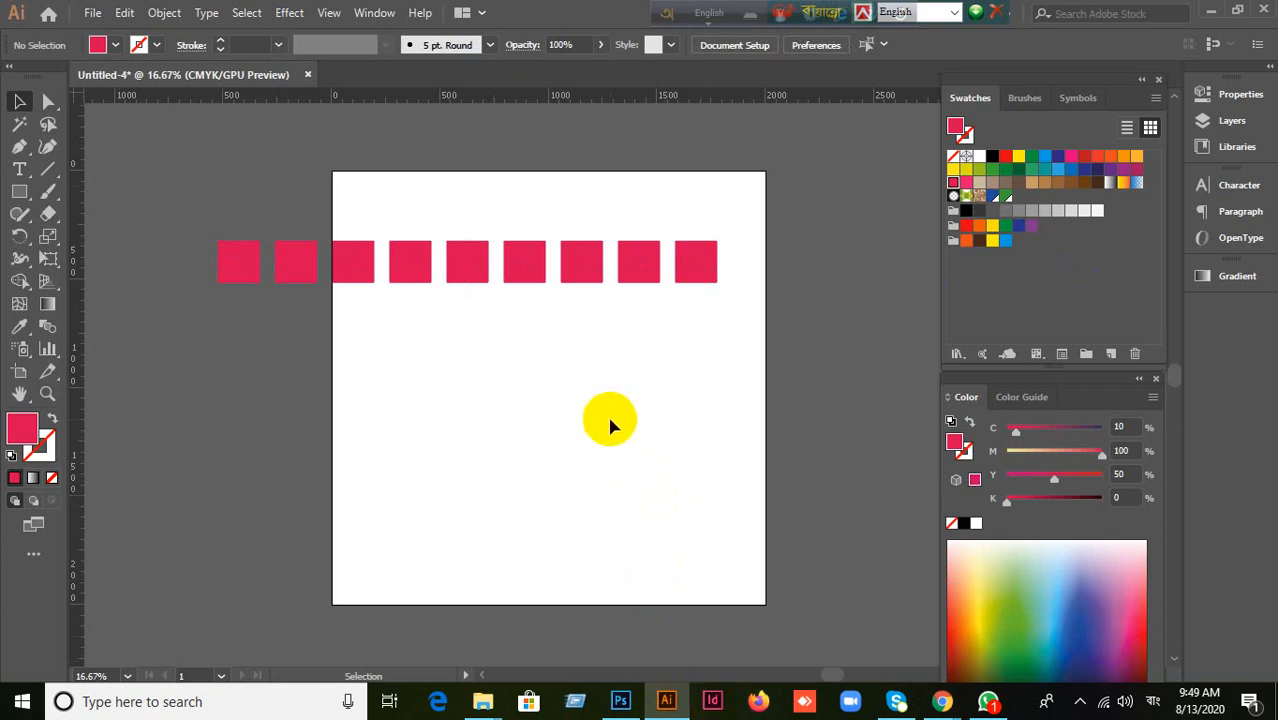
left_click(236, 270)
left_click(293, 278)
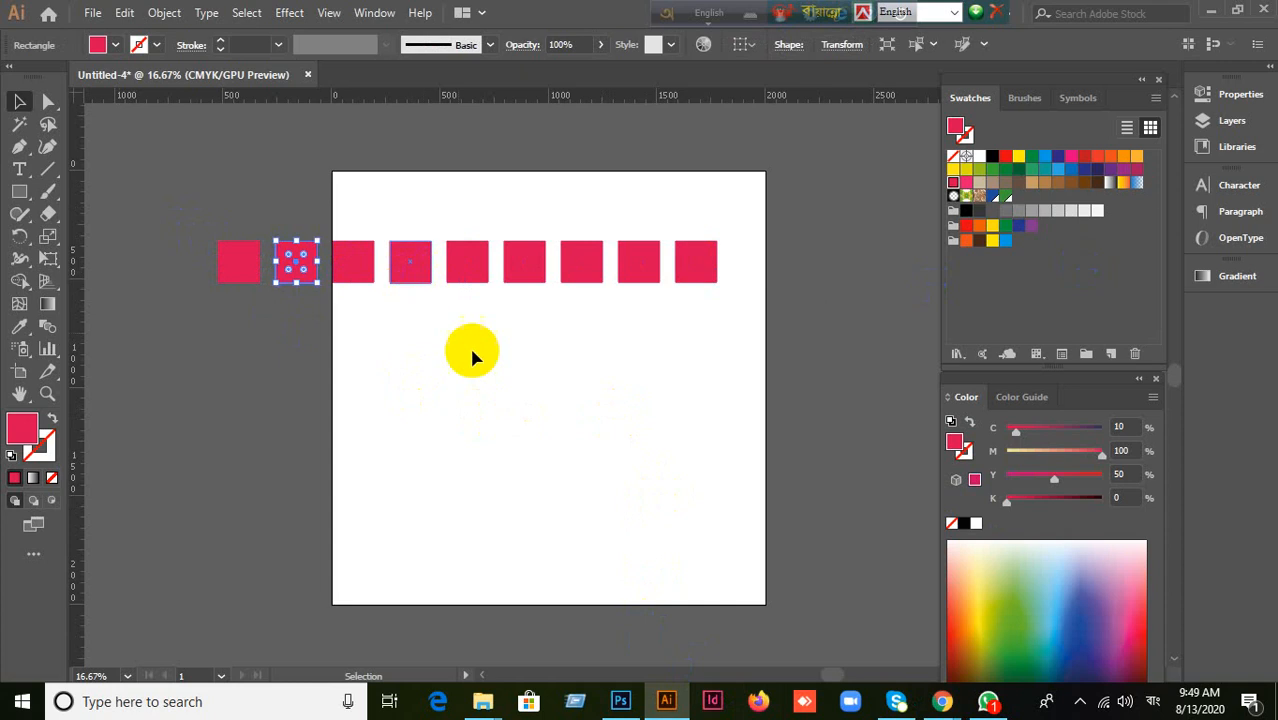
left_click(447, 139)
left_click_drag(200, 262, 956, 434)
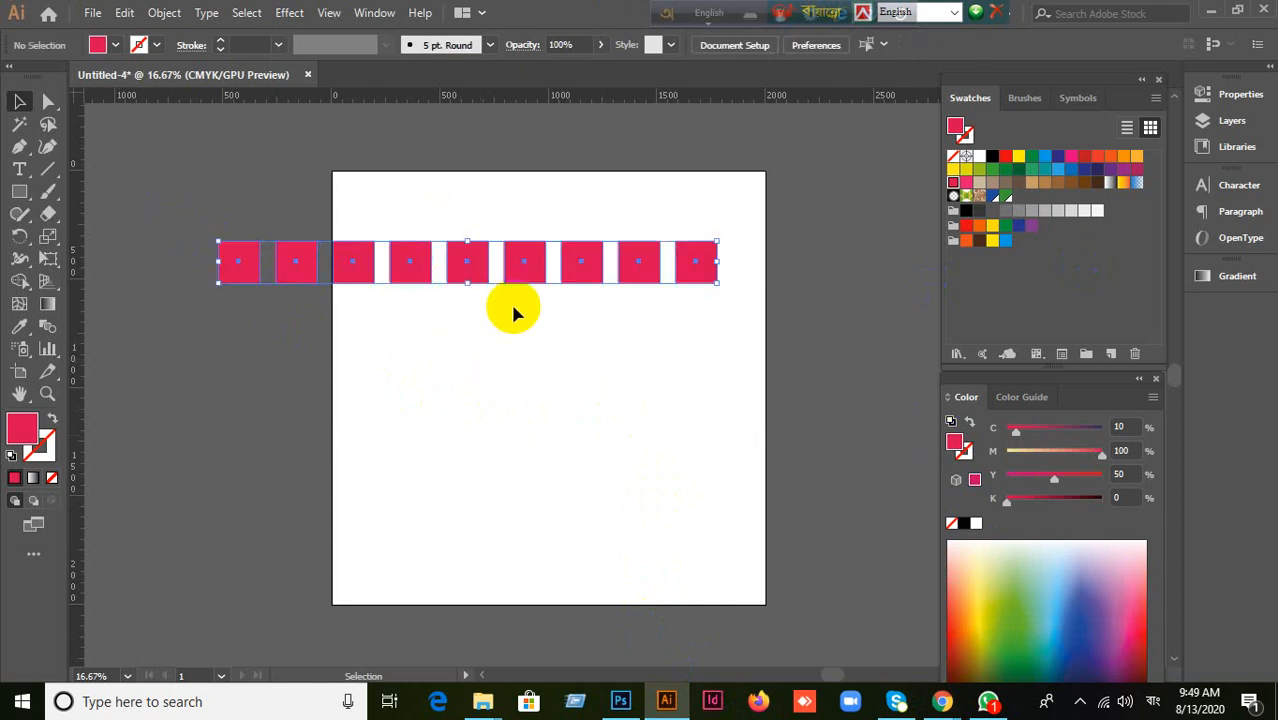
Step: Deselect the row, switch to Photoshop, and create a new 1045 × 1045 pixel document at 72 ppi in RGB Color mode
left_click(530, 440)
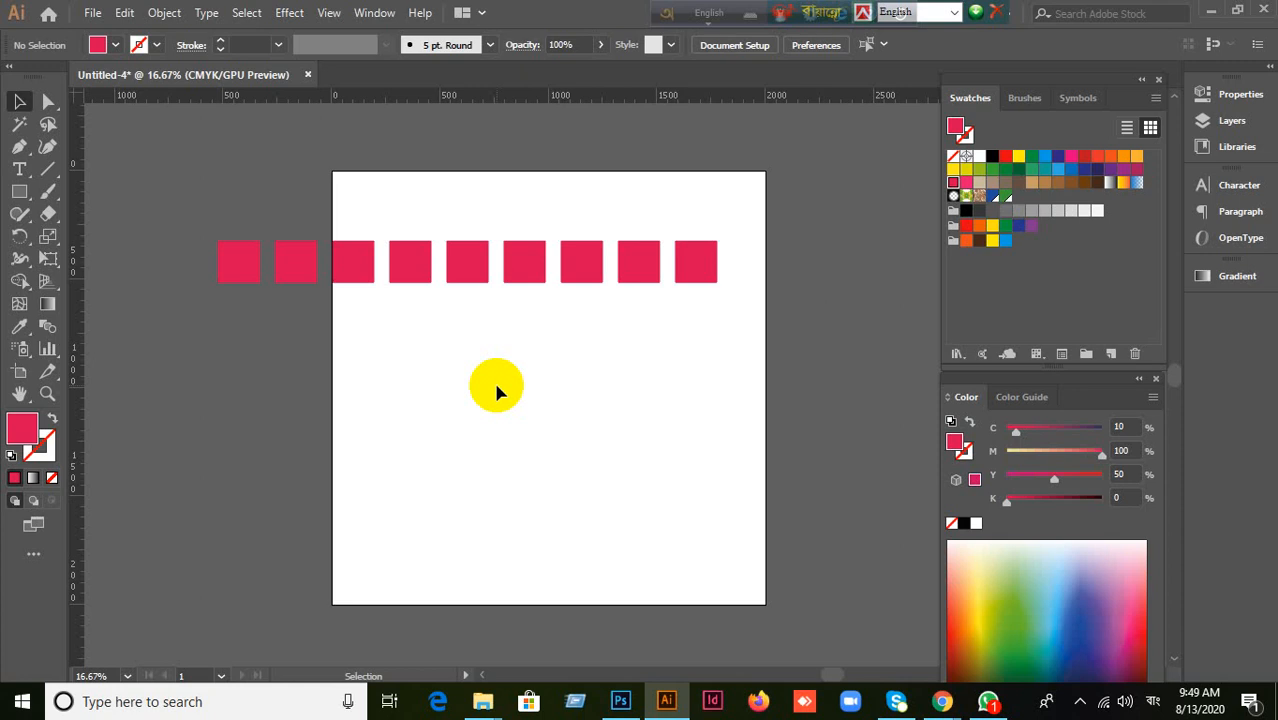
left_click(620, 701)
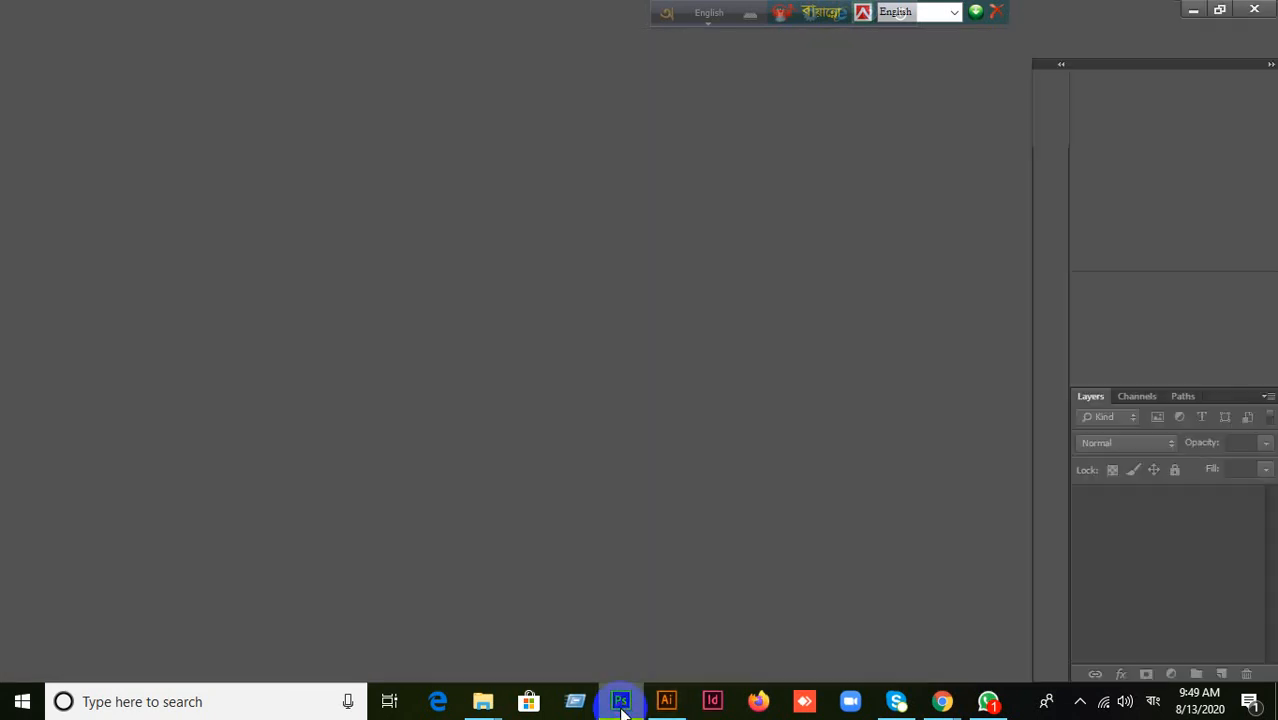
left_click(50, 13)
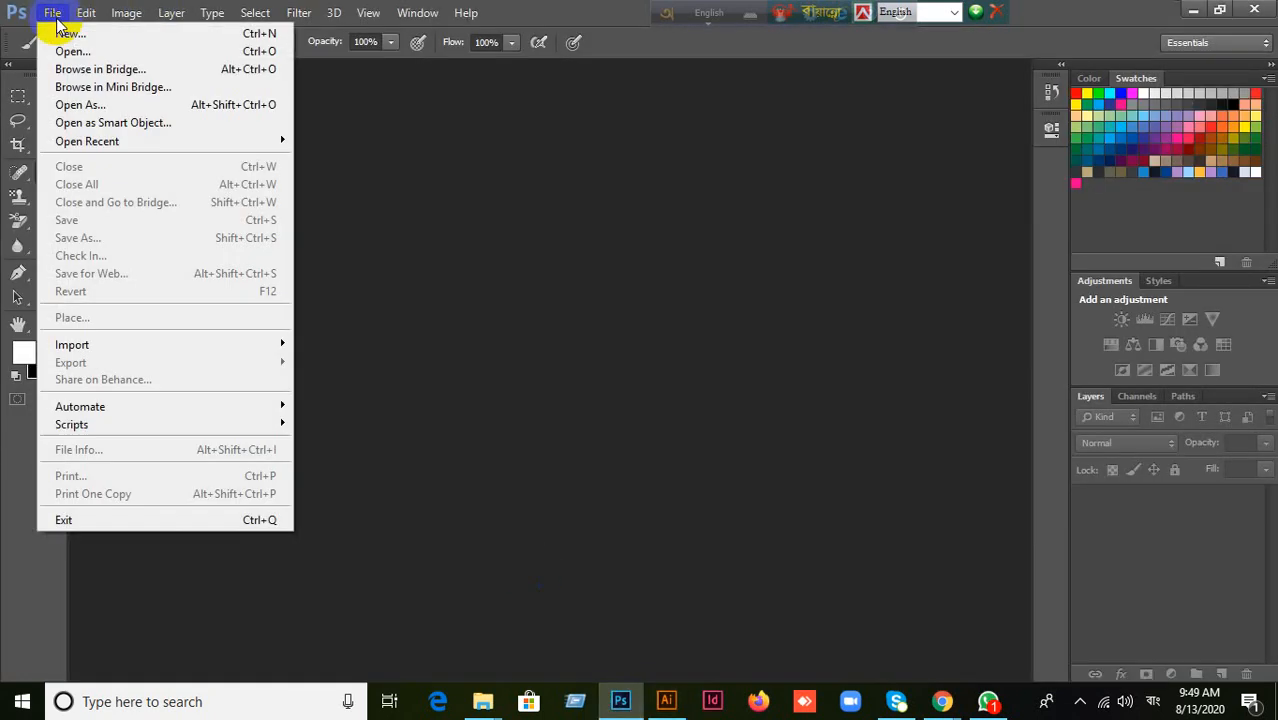
left_click(557, 343)
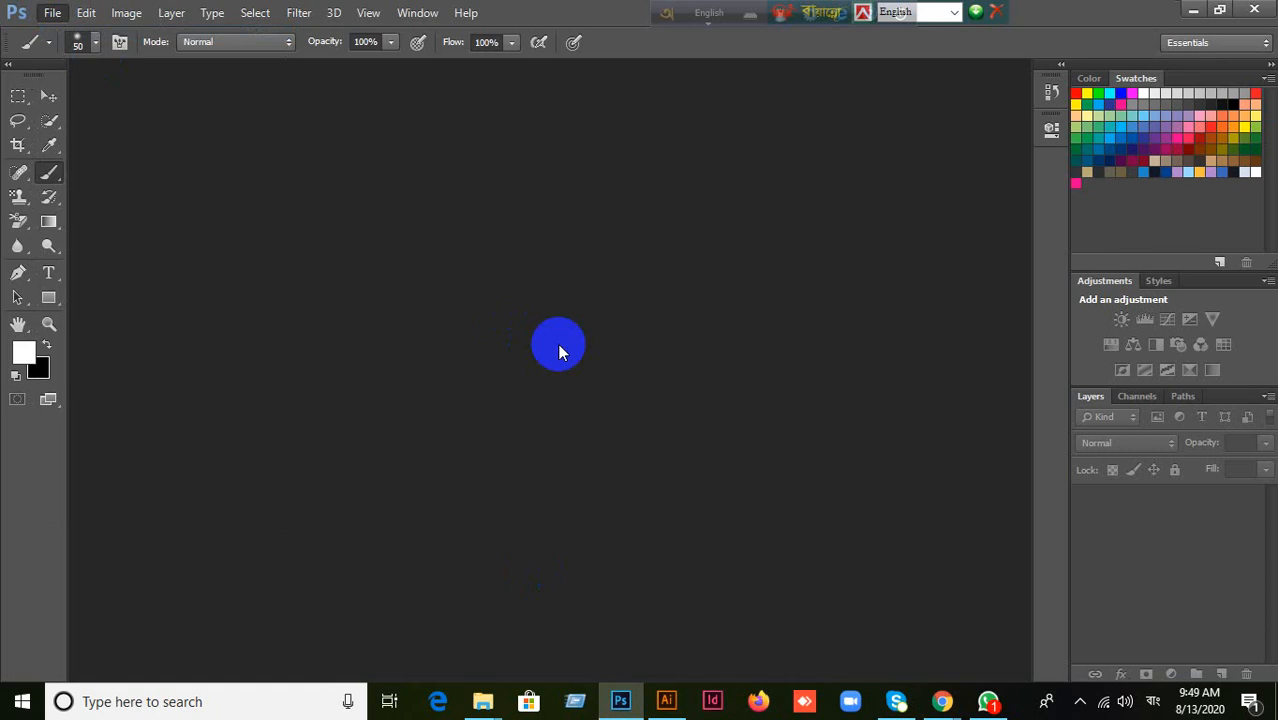
key("ctrl+n")
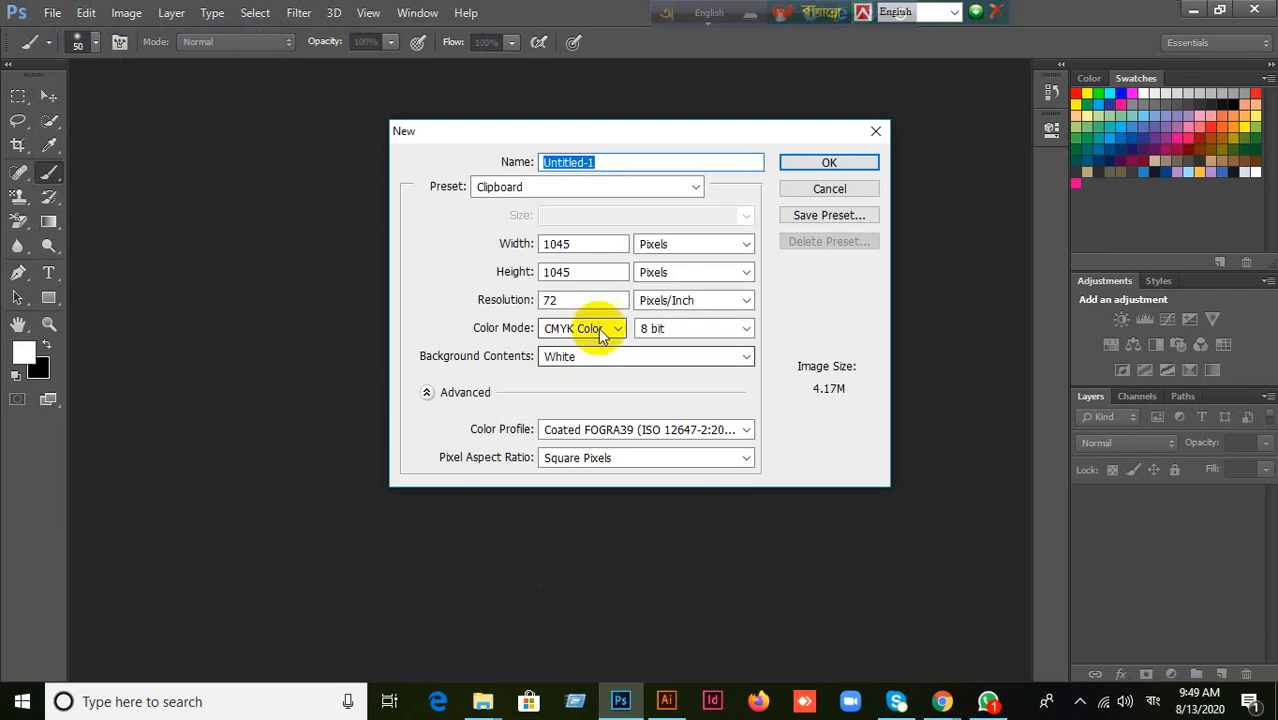
left_click(600, 332)
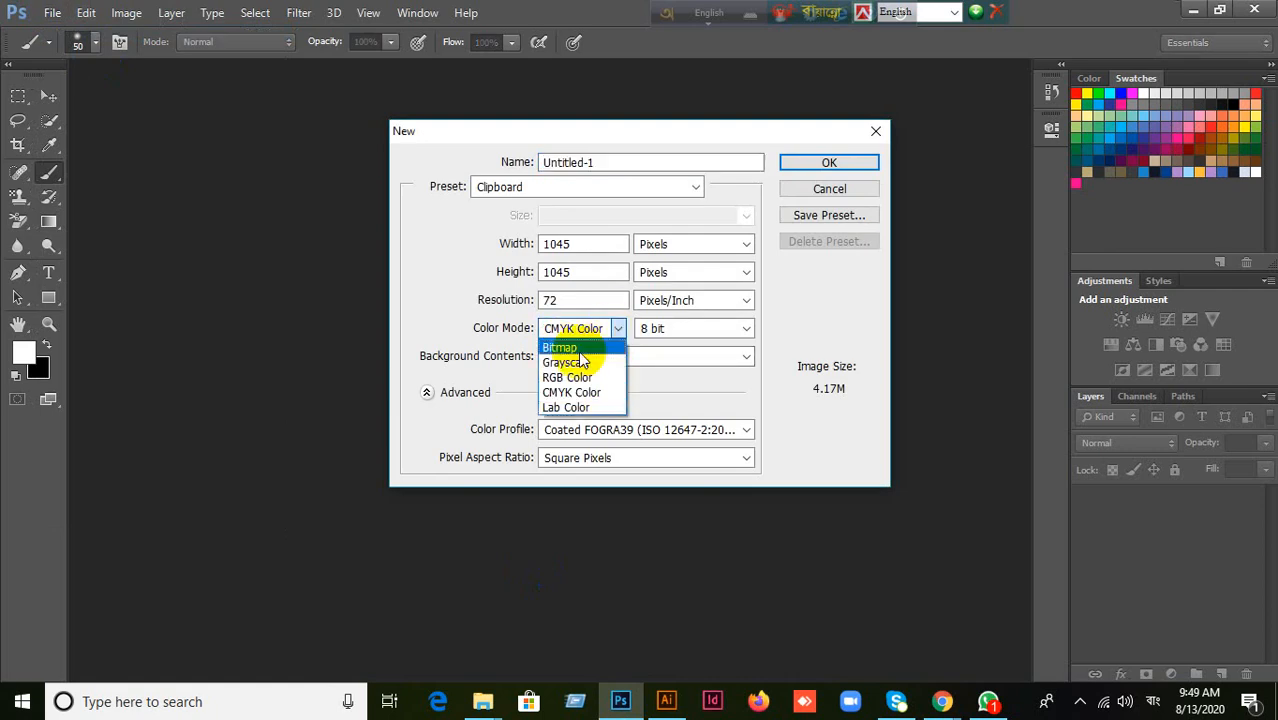
left_click(567, 377)
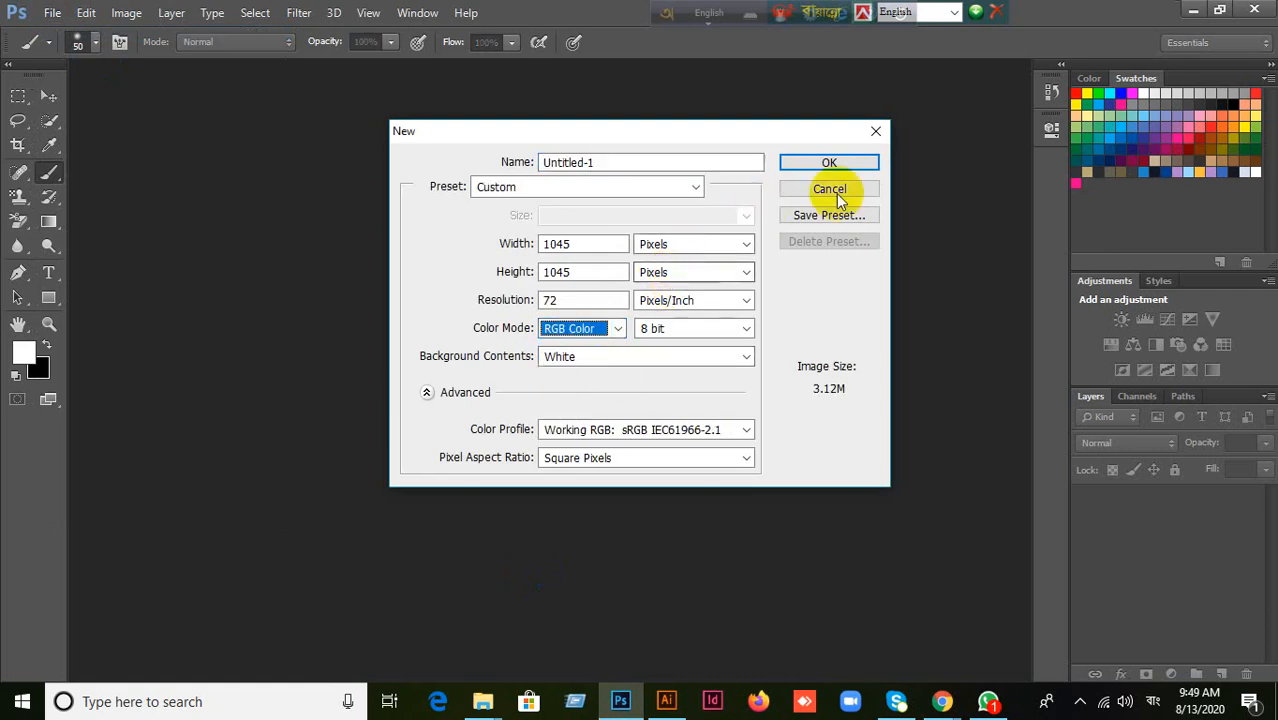
left_click(827, 163)
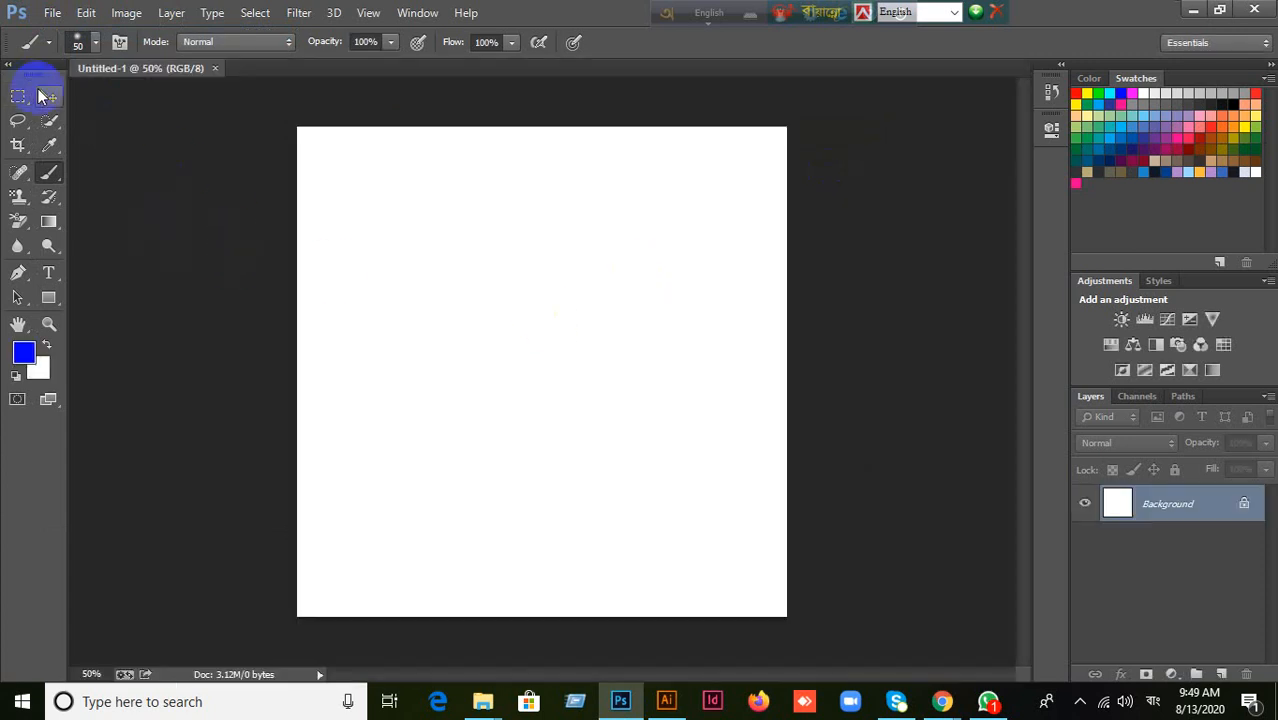
Step: Draw a rectangle shape of about 168 × 168 px near the canvas's upper-left corner and collapse its properties
left_click(43, 96)
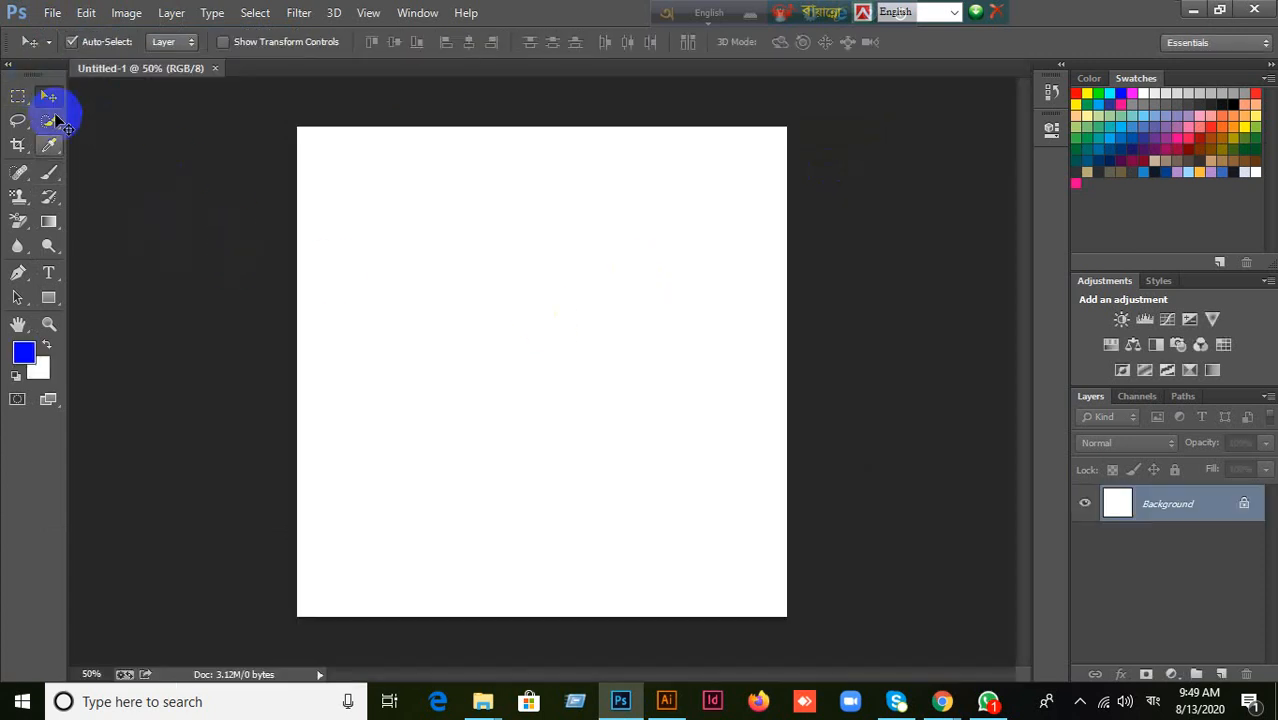
left_click(56, 303)
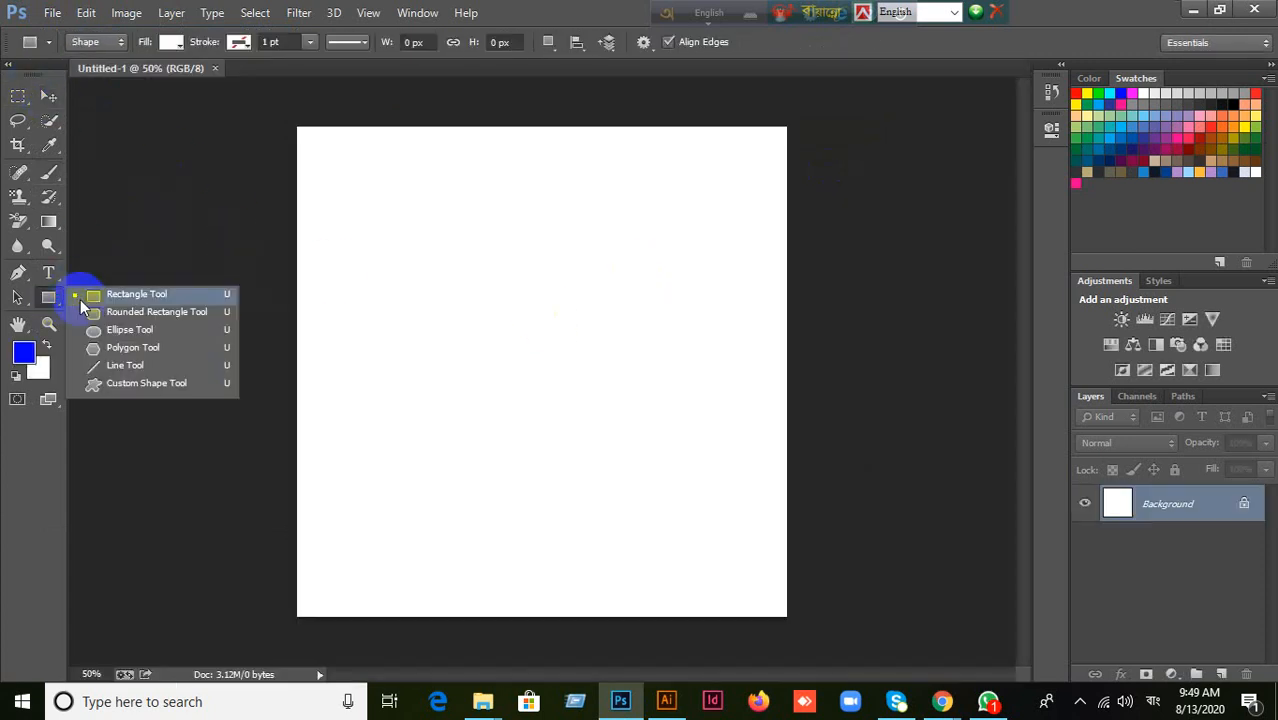
left_click(97, 297)
left_click_drag(346, 178, 425, 257)
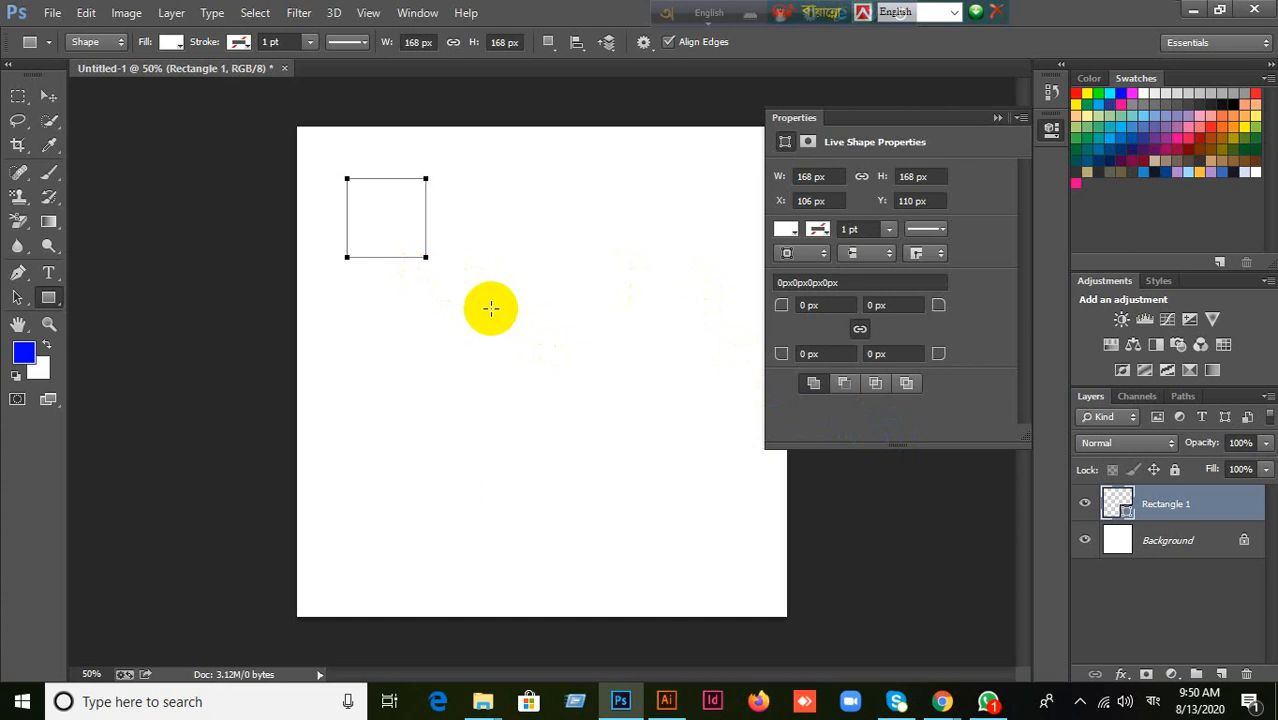
left_click(996, 119)
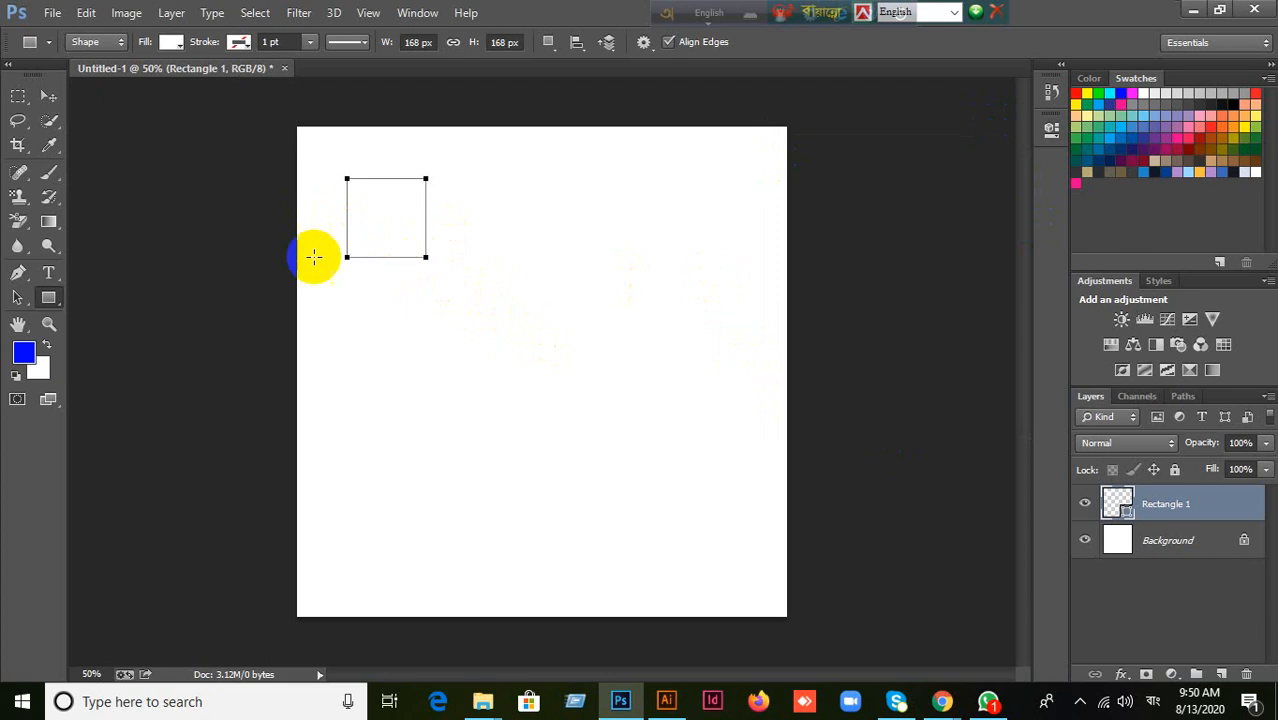
Step: Set the square shape's fill to dark red #741717 and activate the Move tool
double_click(1118, 503)
left_click(750, 391)
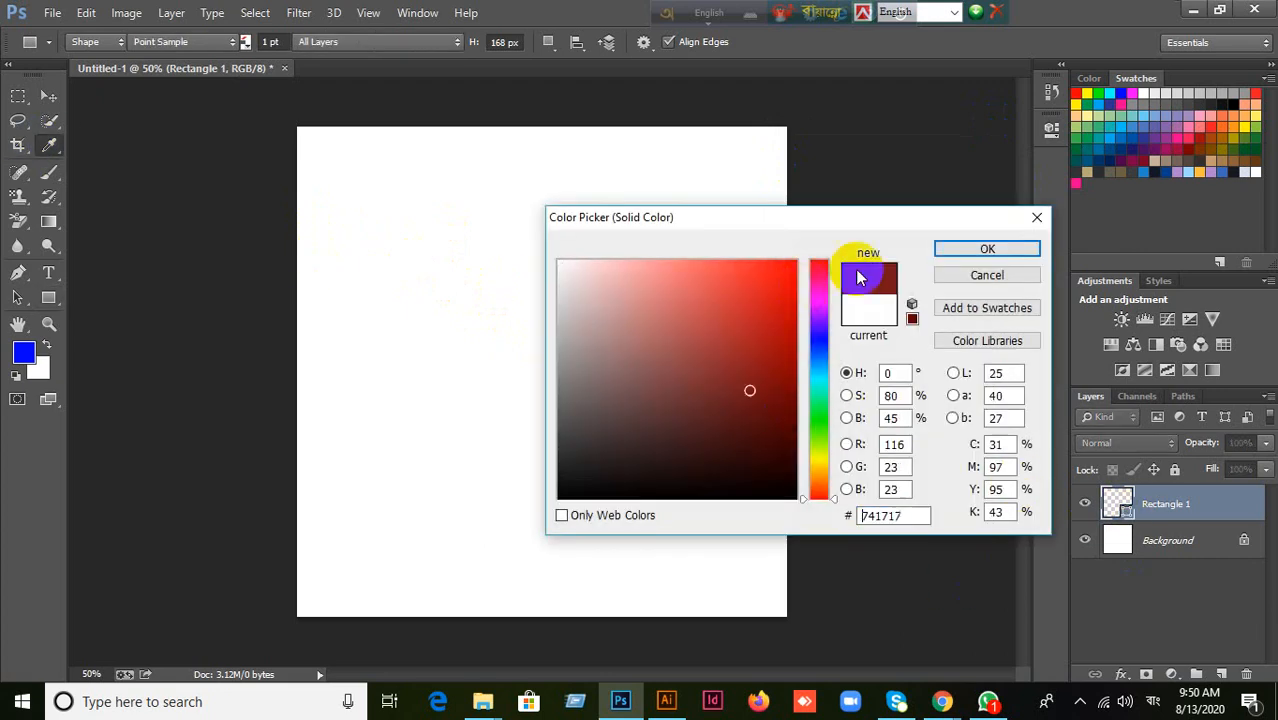
left_click(968, 250)
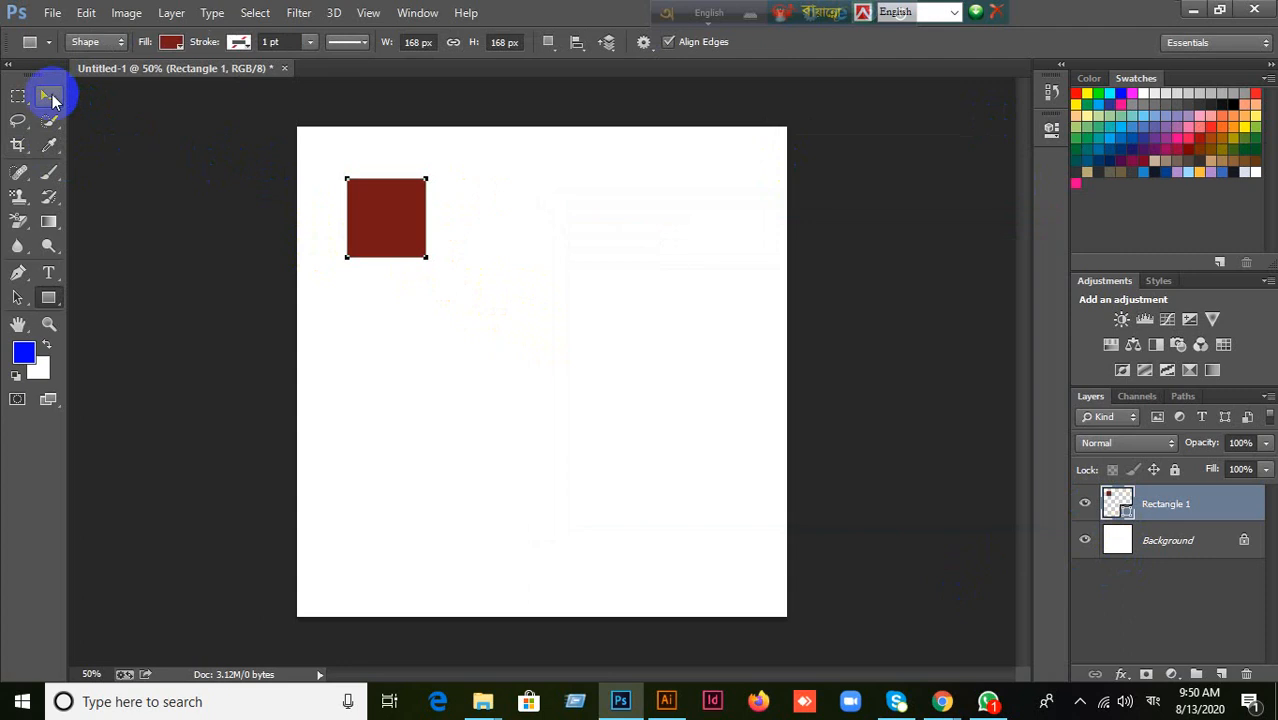
left_click(51, 96)
Step: Try repositioning the image on the page in the print preview, and cancel the print settings
left_click(50, 13)
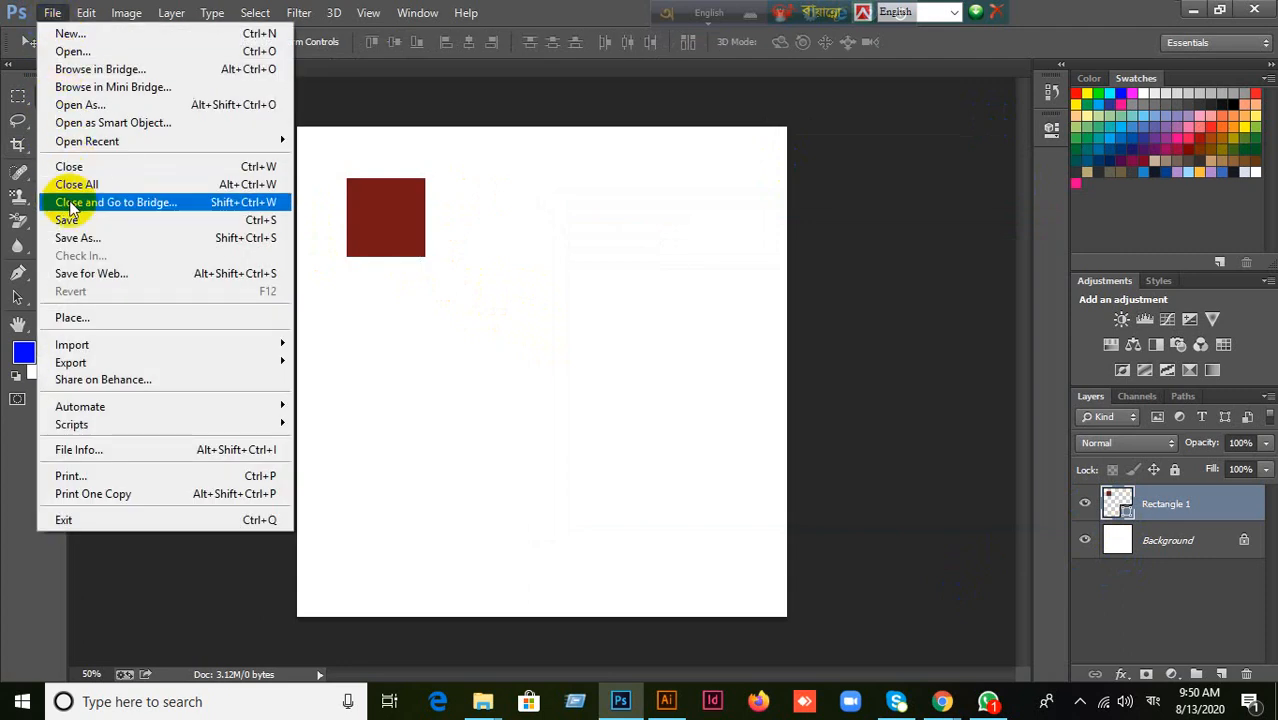
left_click(108, 477)
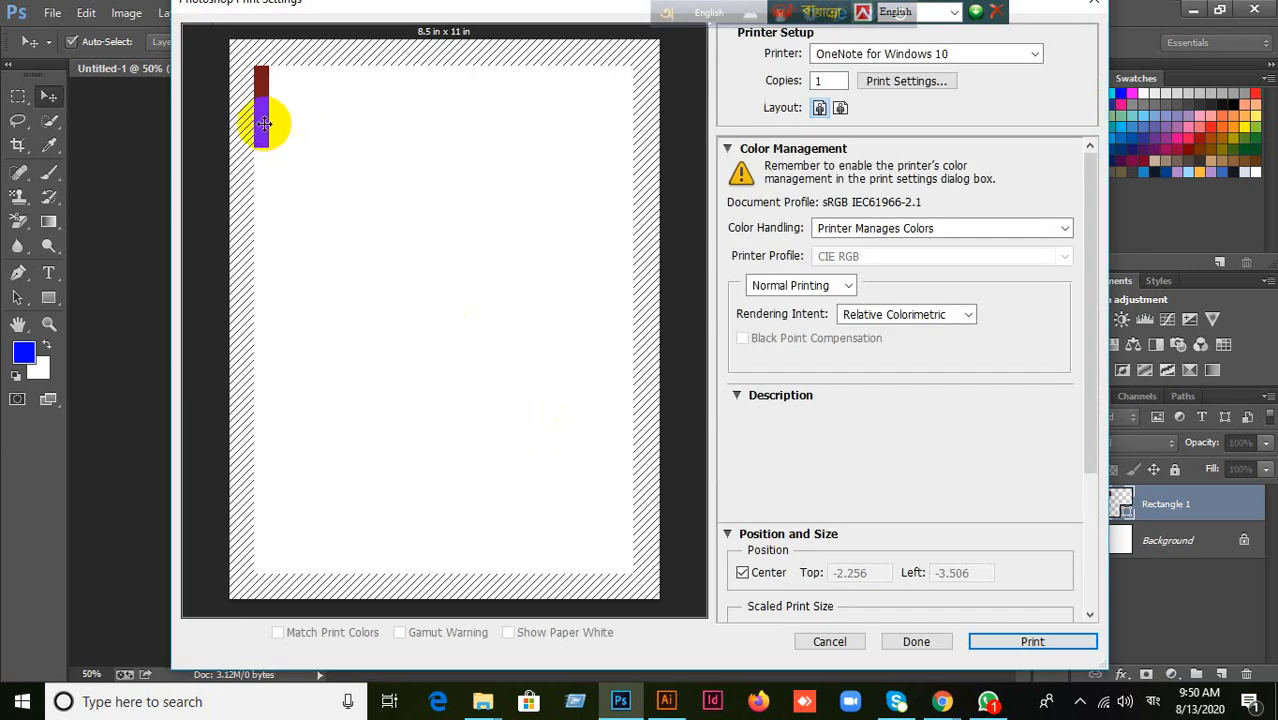
left_click_drag(263, 124, 372, 226)
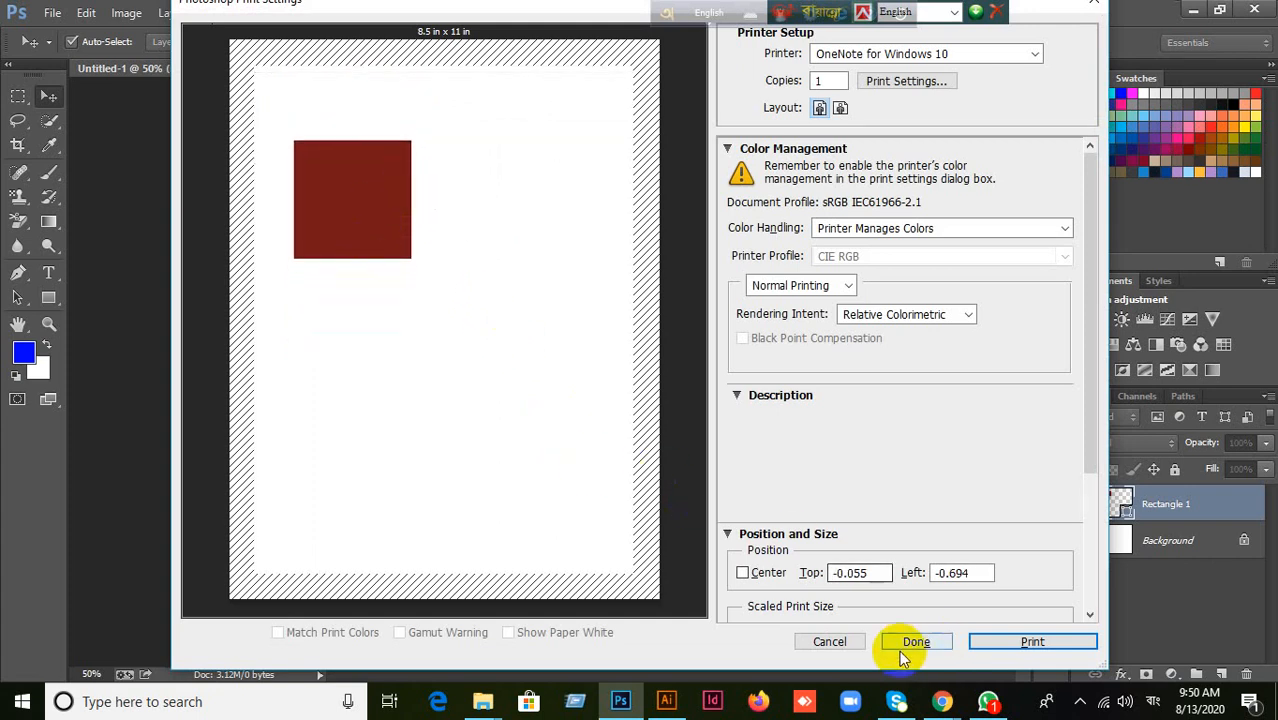
left_click(830, 641)
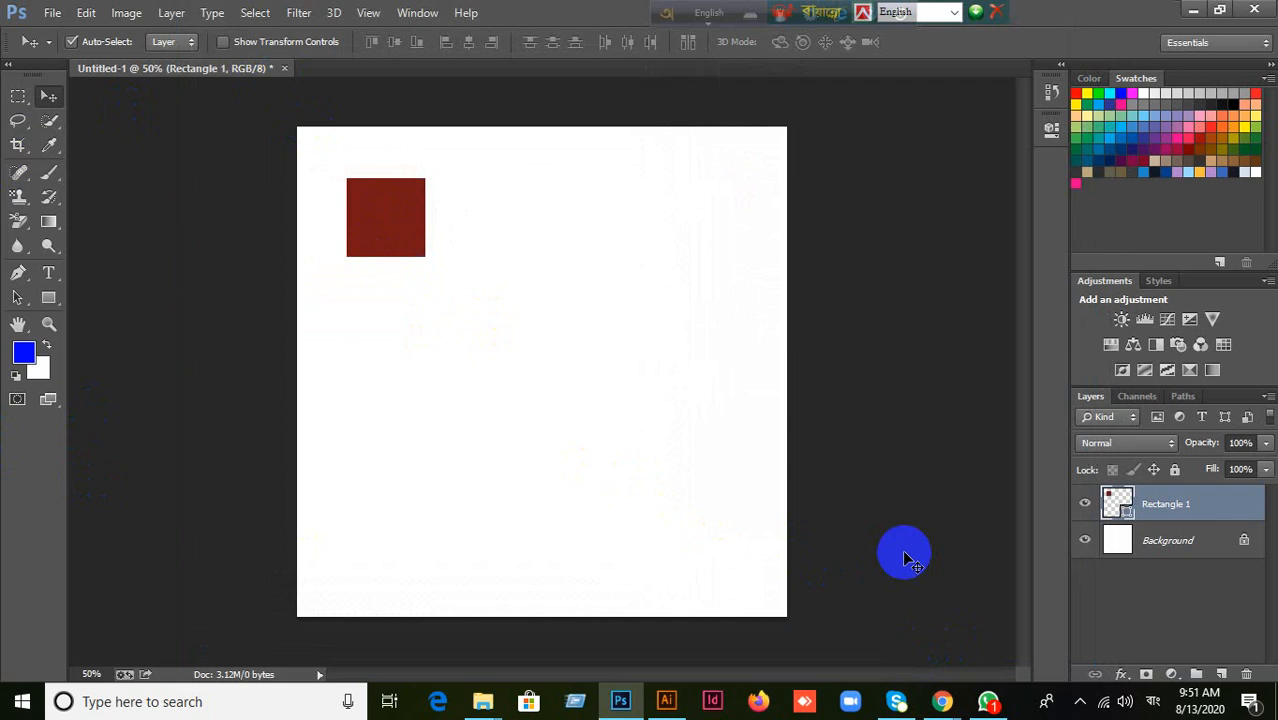
Step: Minimize Photoshop to return to Illustrator, and bring up the Google Meet call in Chrome to check it
left_click(1193, 10)
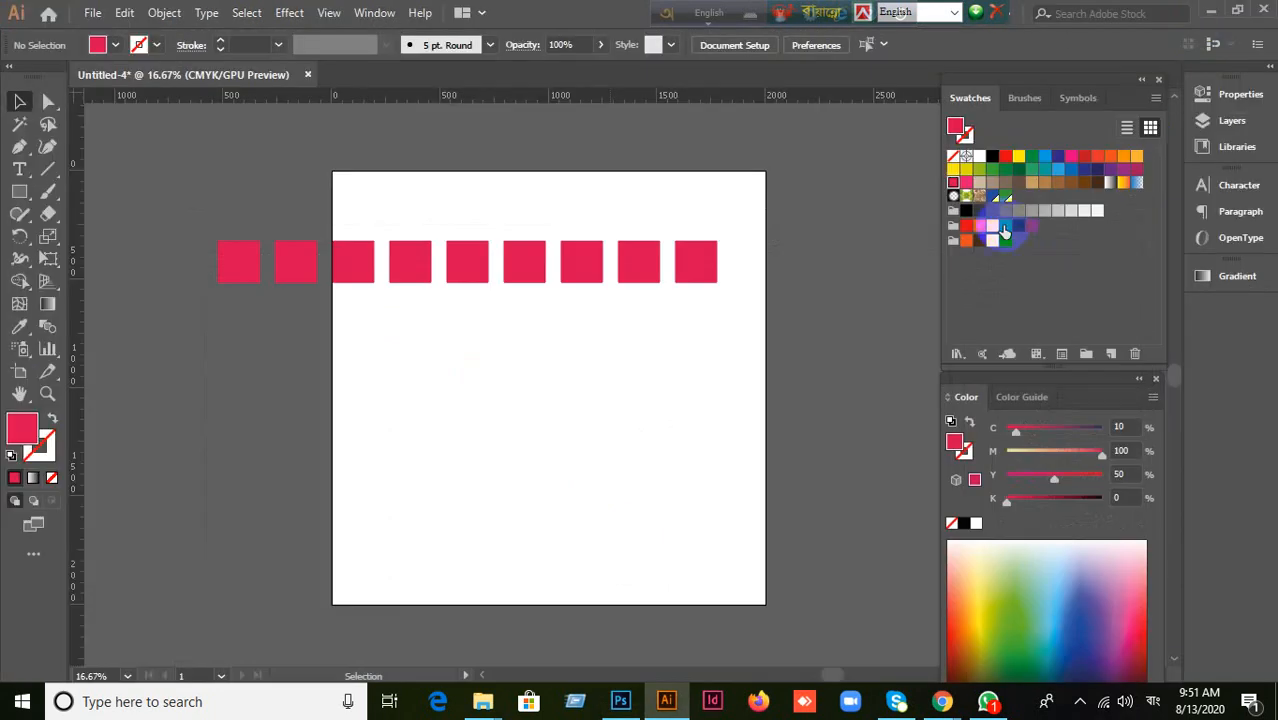
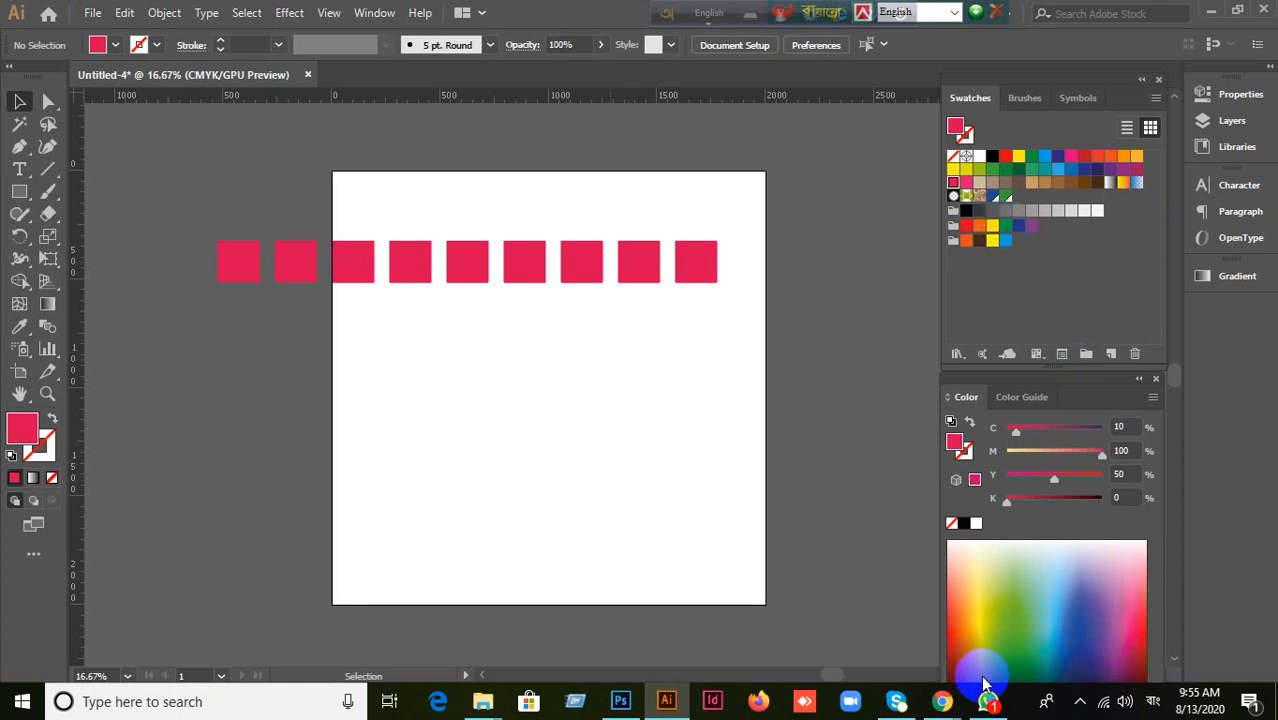
mouse_move(941, 700)
left_click(879, 650)
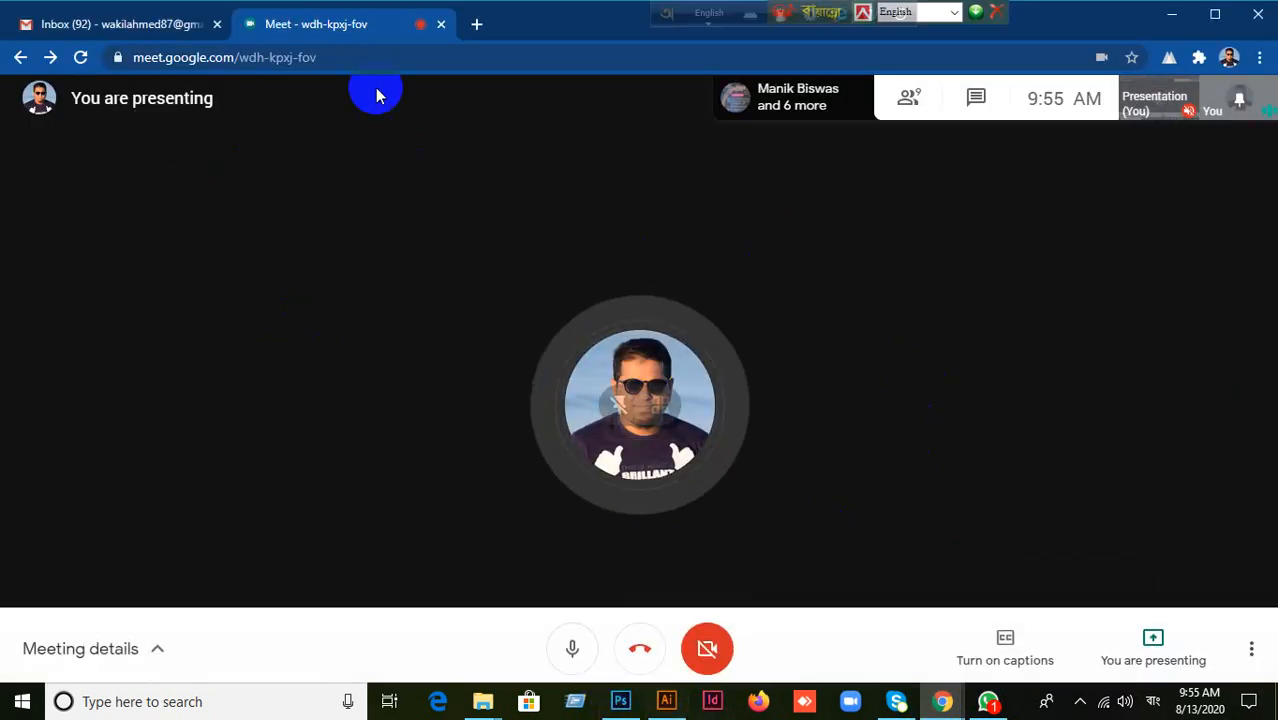
Step: Switch back to Illustrator and delete the entire row of nine squares
left_click(666, 701)
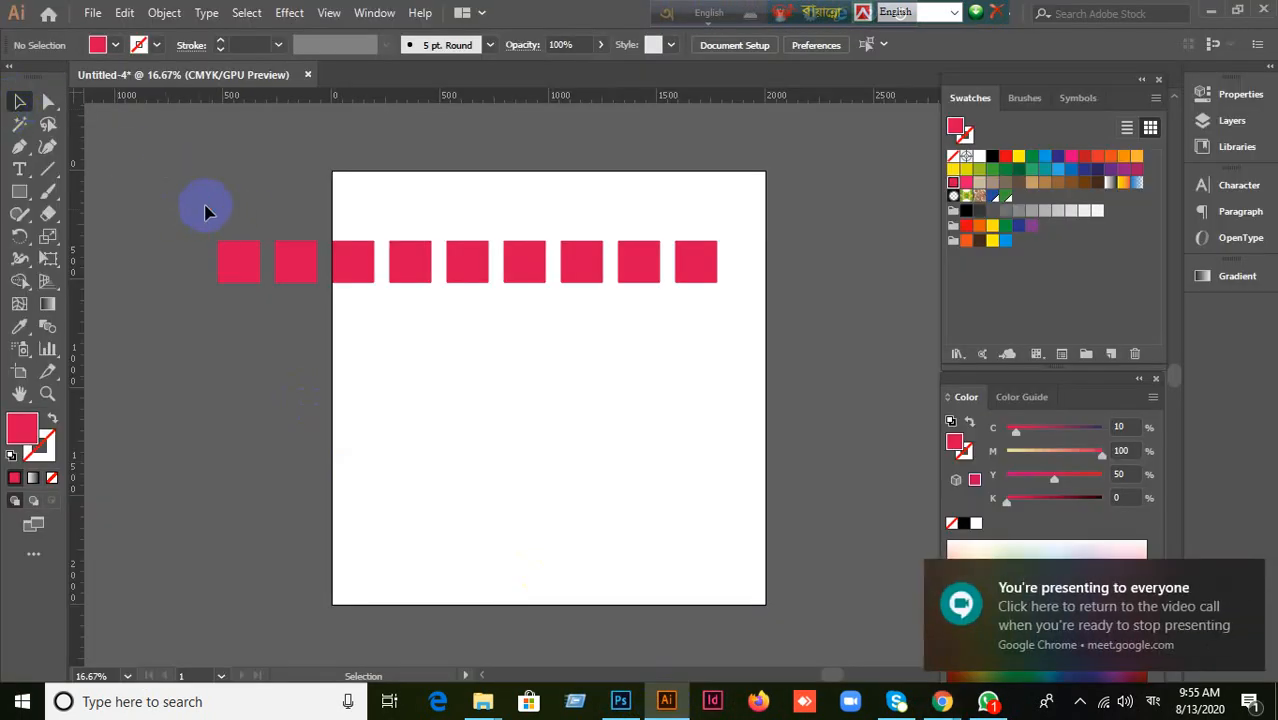
left_click_drag(166, 178, 690, 358)
key("Delete")
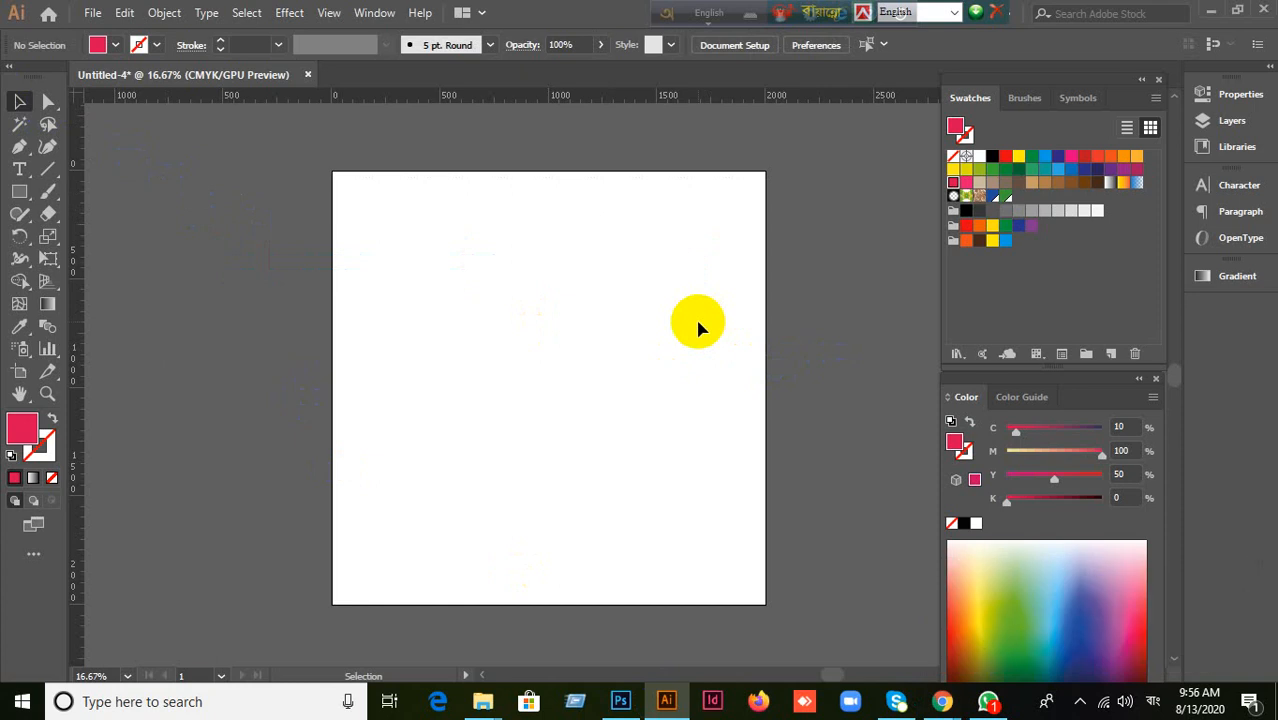
Step: Draw a large square in the middle of the artboard and fill it with the white-to-black linear gradient
scroll(610, 312, "up", 1)
scroll(590, 318, "down", 1)
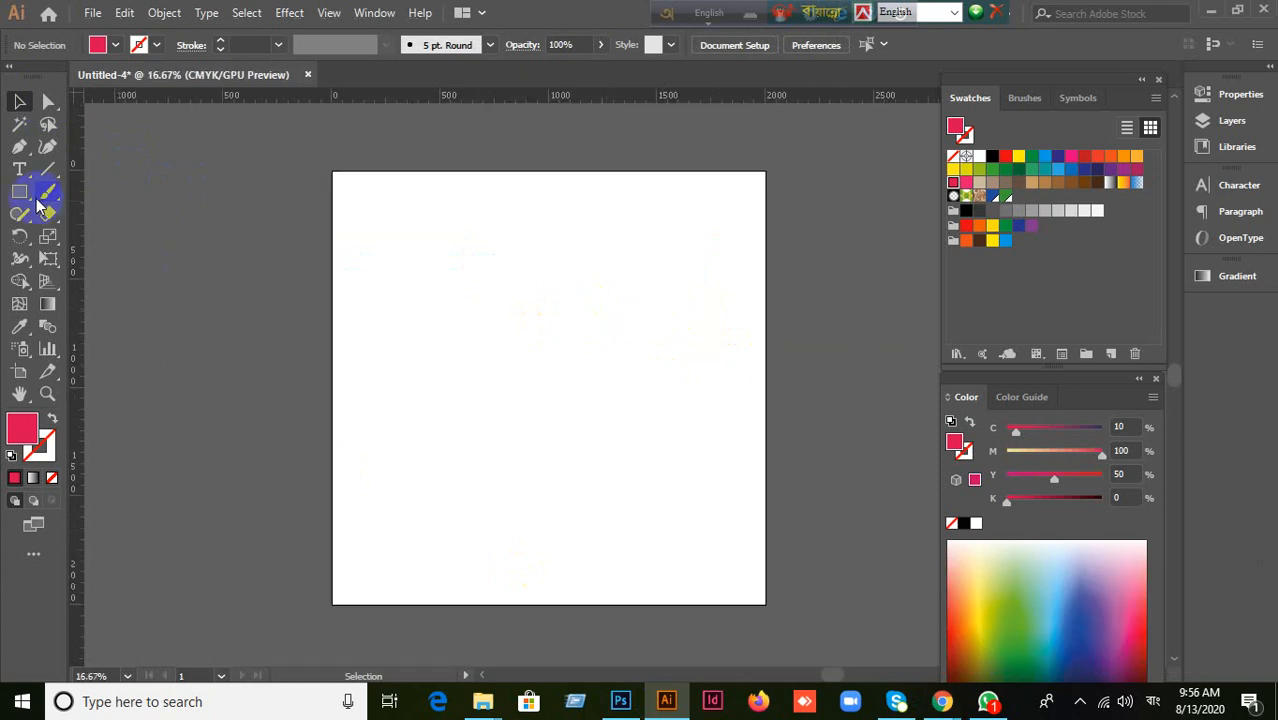
left_click_drag(20, 194, 60, 191)
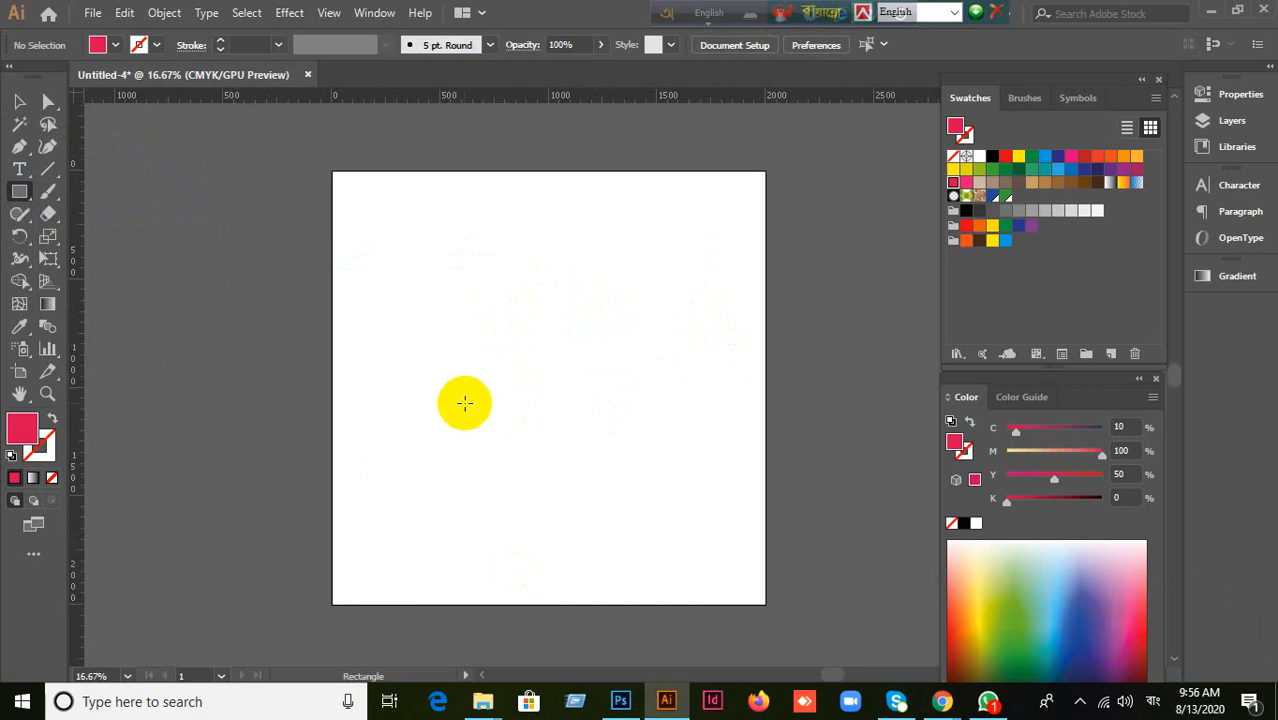
scroll(539, 382, "up", 1)
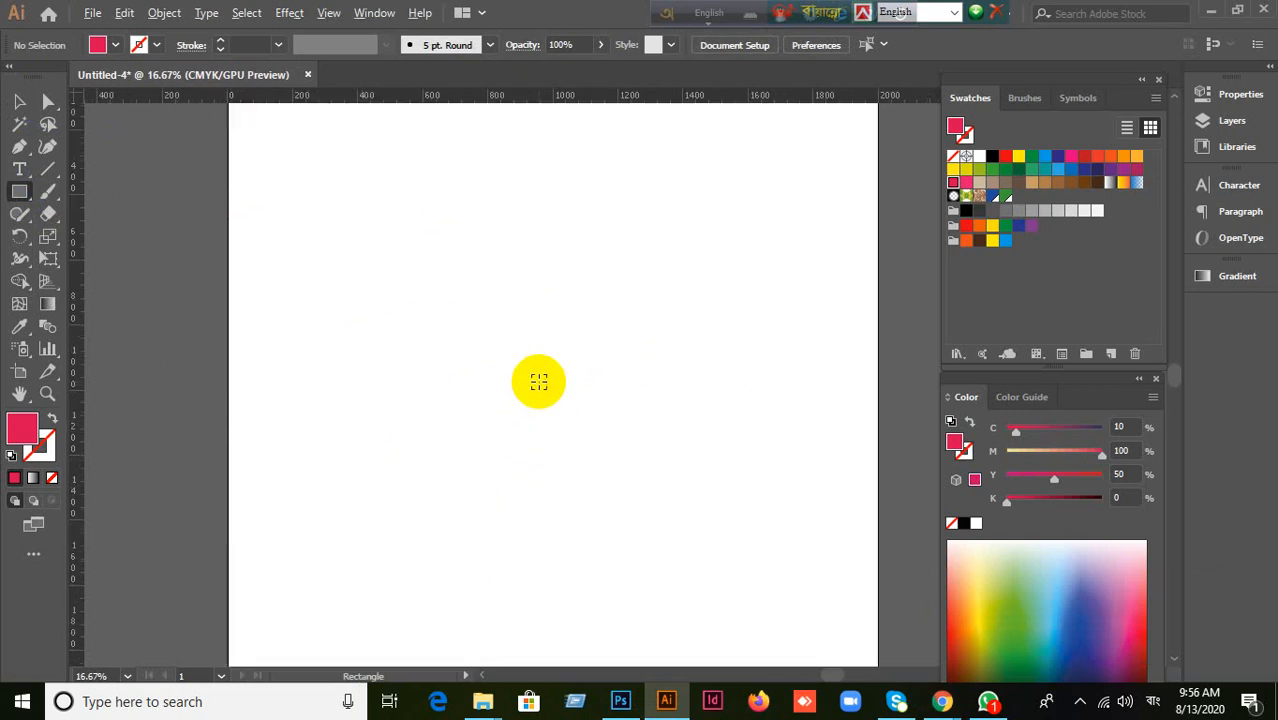
scroll(543, 367, "down", 1)
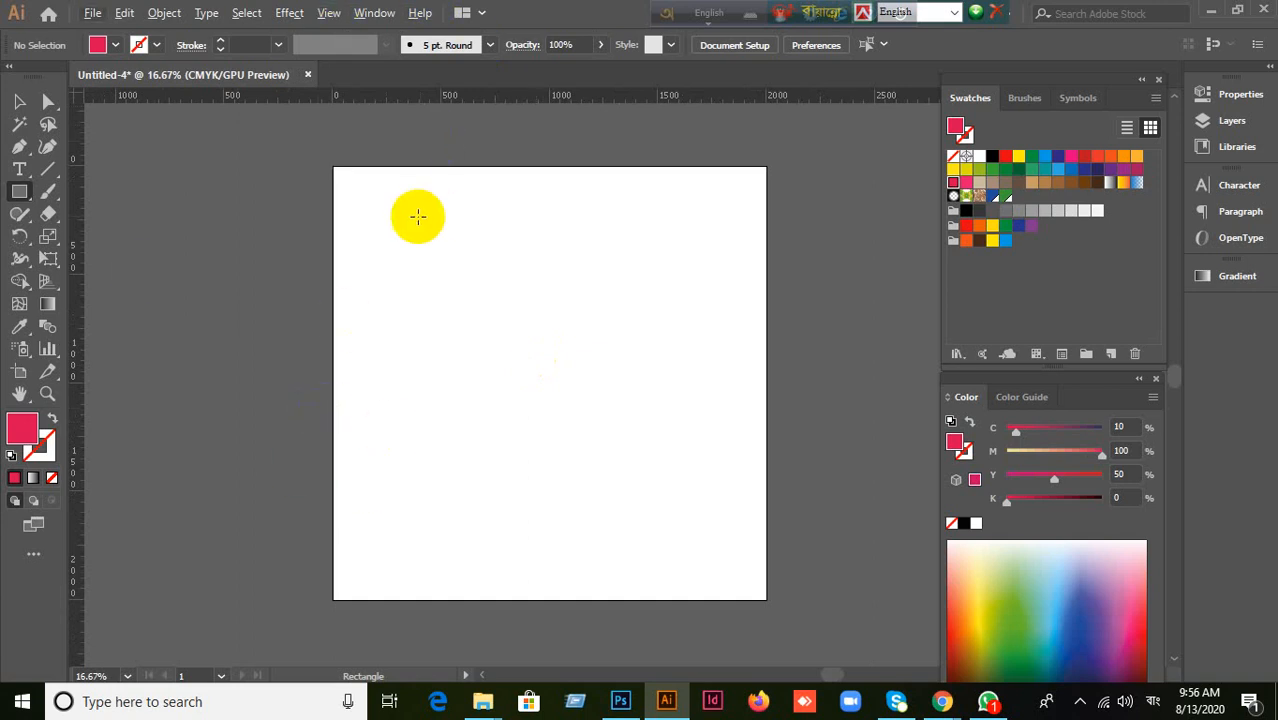
left_click_drag(400, 222, 700, 510)
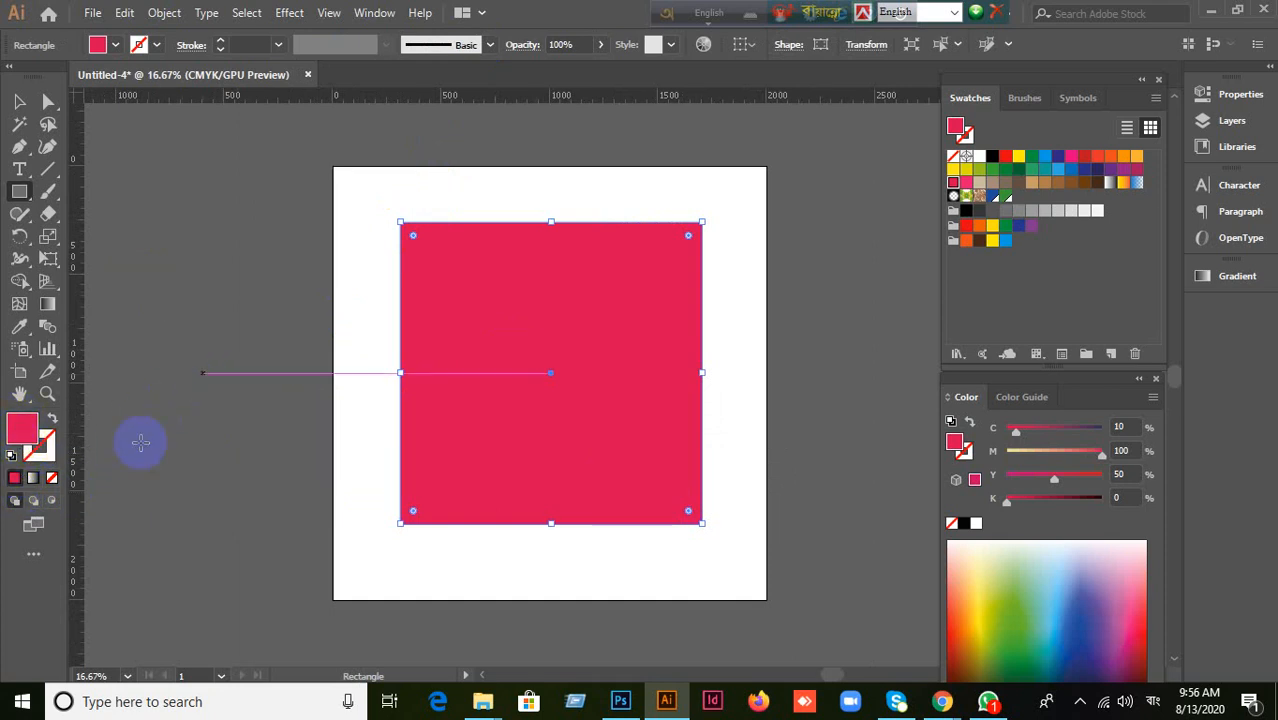
left_click(33, 482)
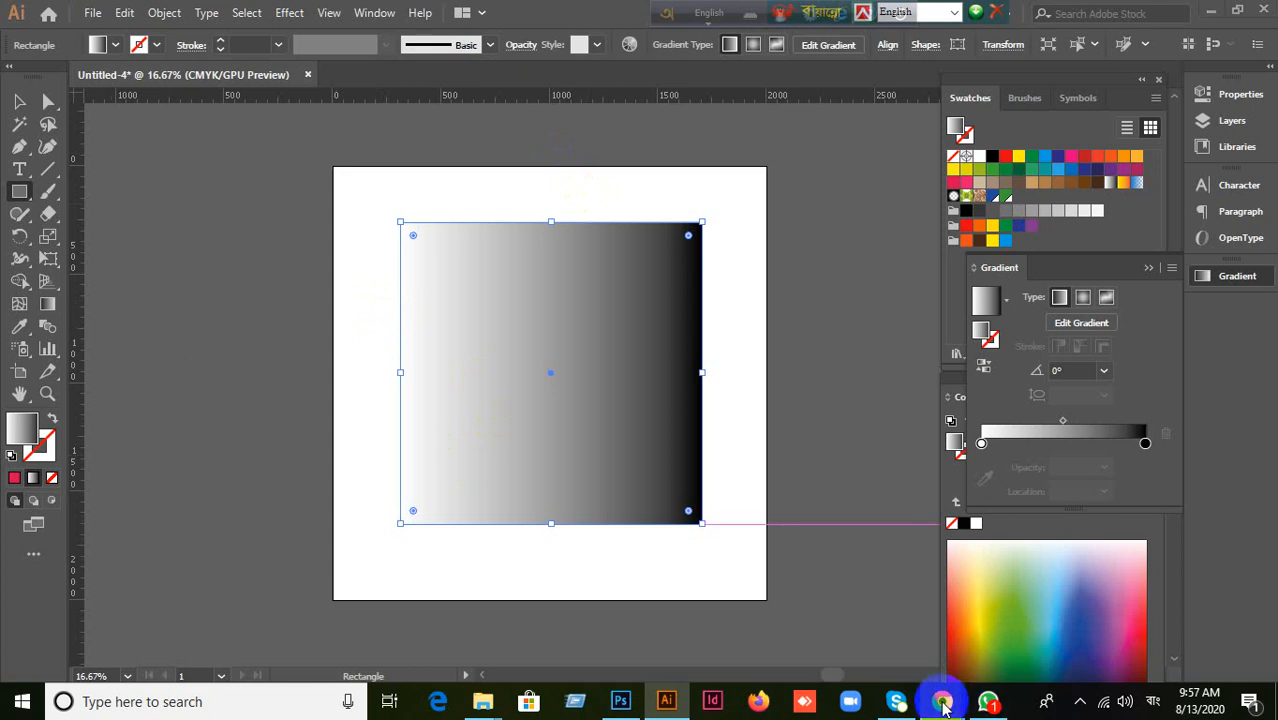
Step: Check the Google Meet call in Chrome and switch back to Illustrator
mouse_move(942, 698)
left_click(905, 638)
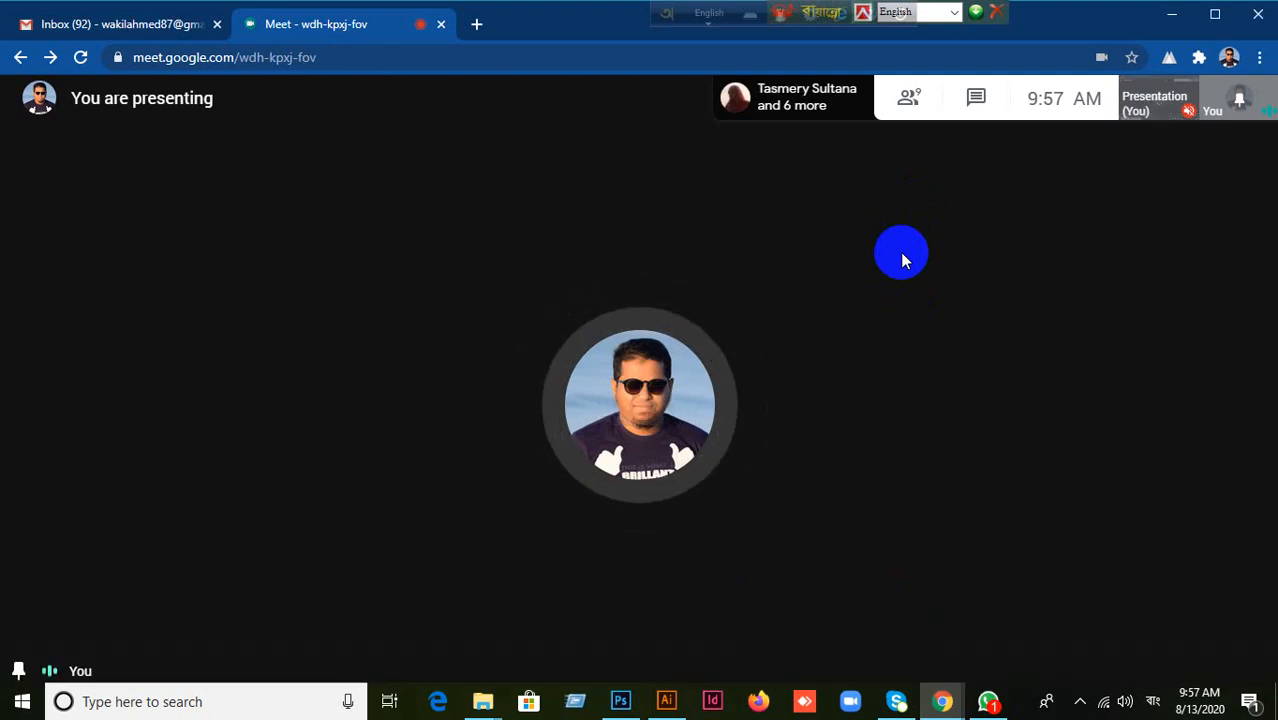
left_click(666, 701)
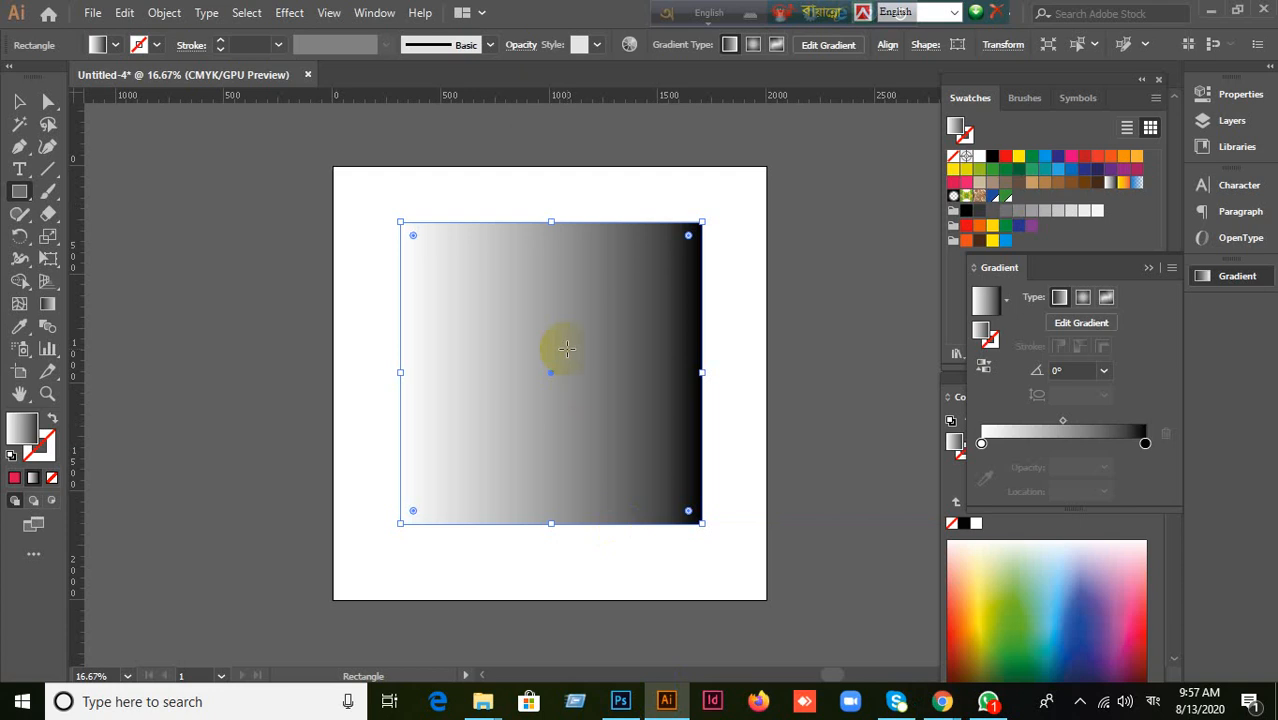
Step: Delete the gradient-filled square from the artboard
left_click(19, 101)
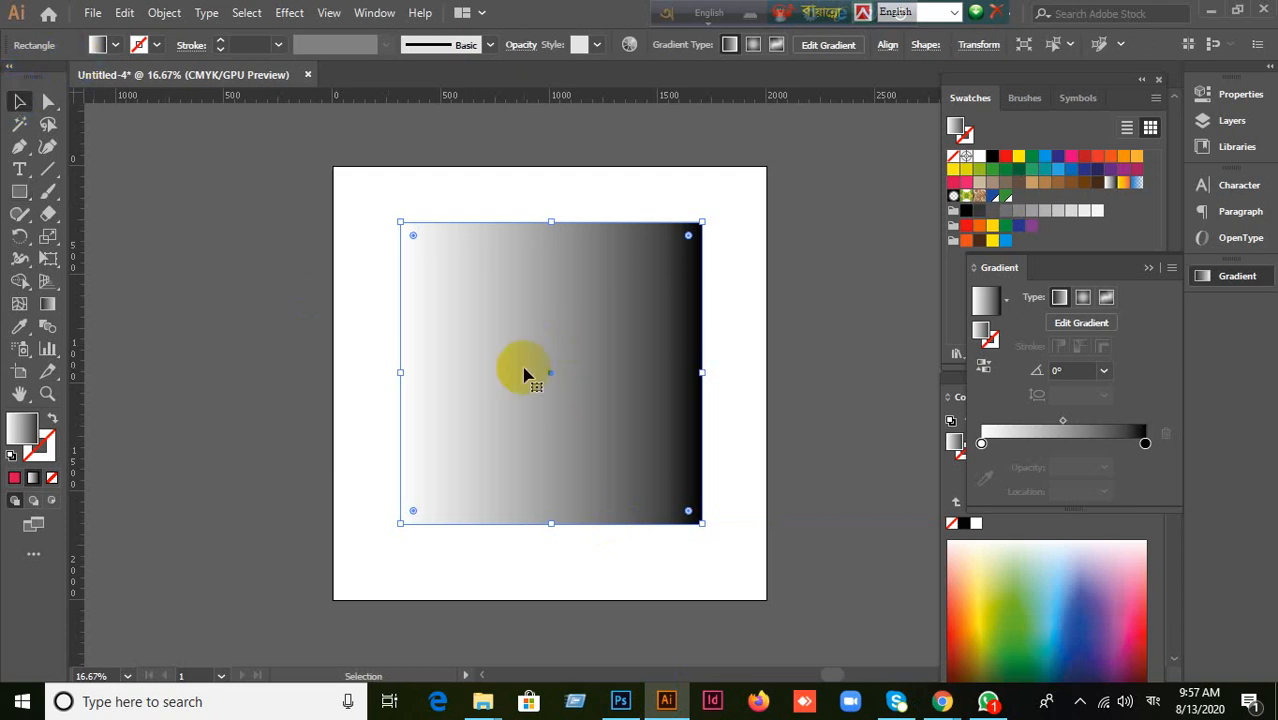
key("ctrl+alt")
key("Delete")
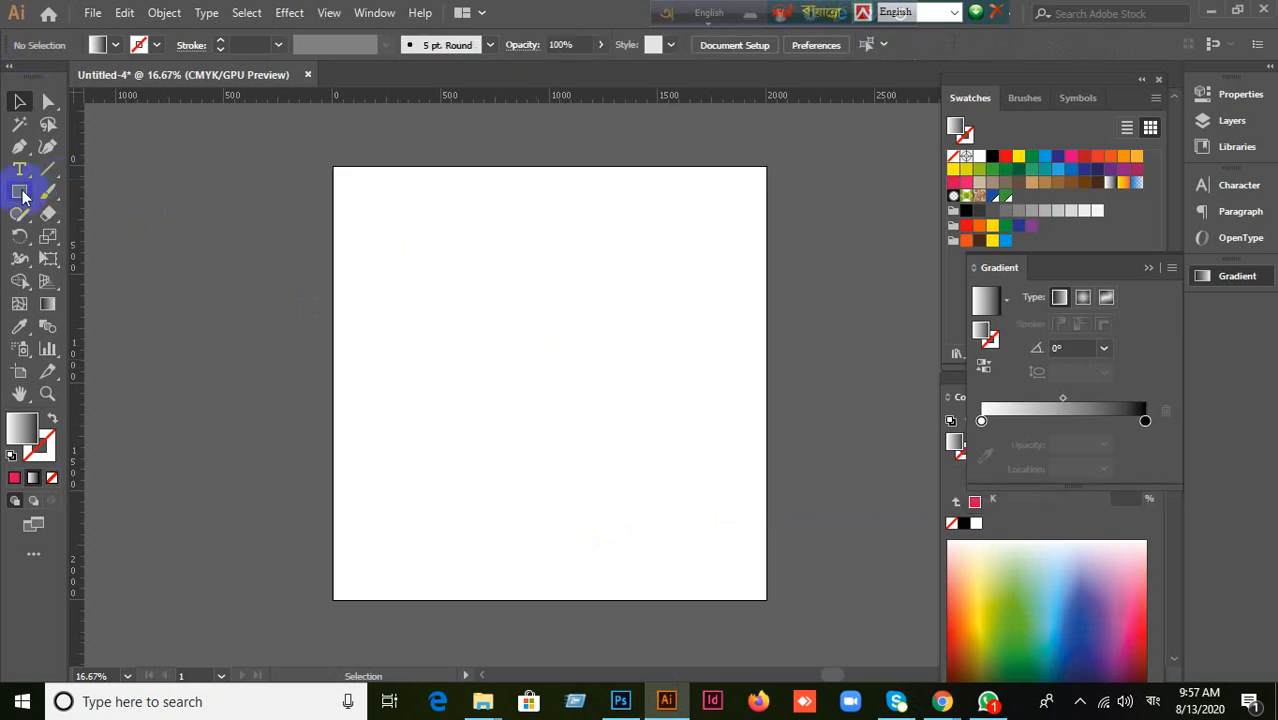
Step: Draw a new square in the middle of the artboard and change its fill to the solid crimson colour
left_click(20, 192)
left_click_drag(419, 242, 674, 496)
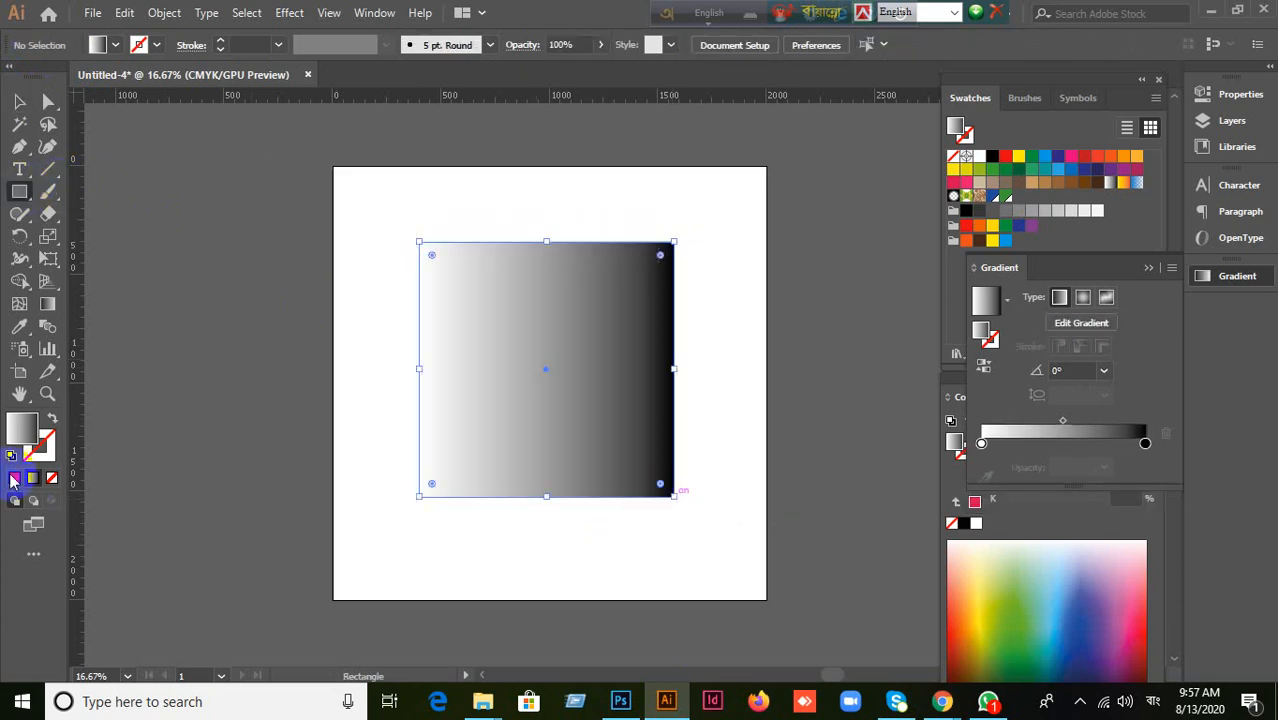
left_click(14, 479)
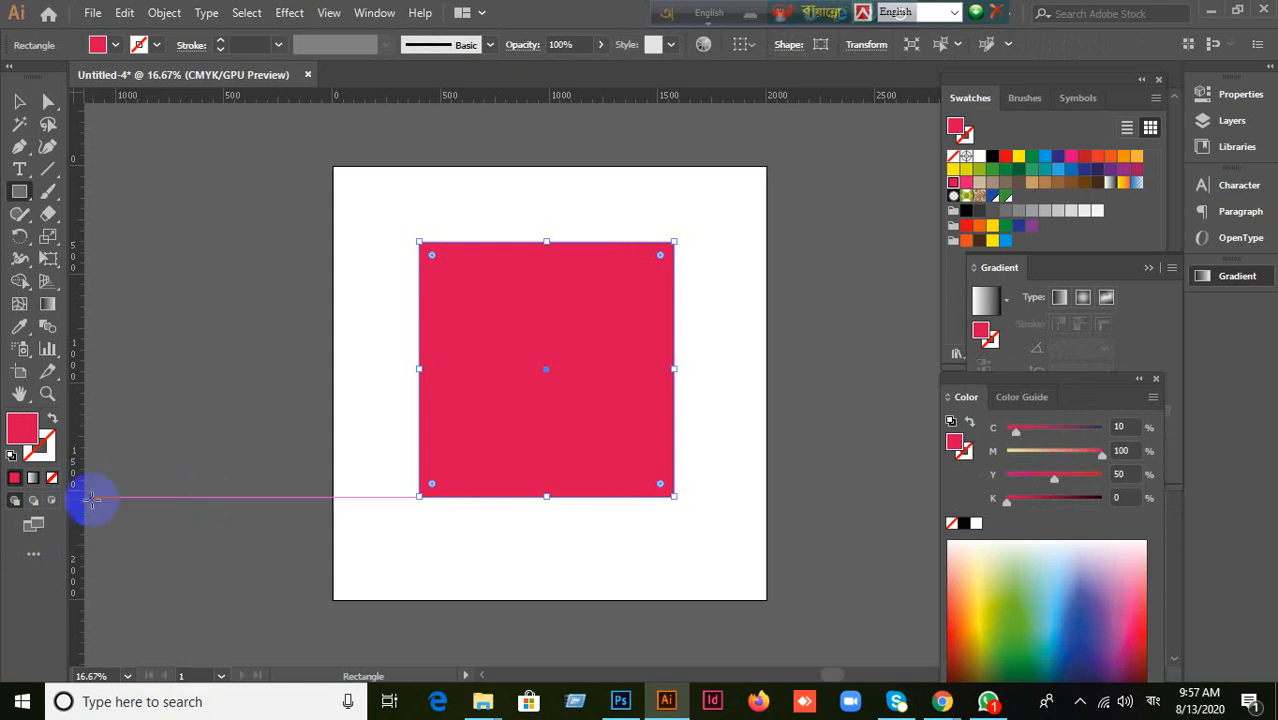
Step: Alternate the square's fill between gradient and solid crimson, finishing on the white-to-black gradient
left_click(33, 479)
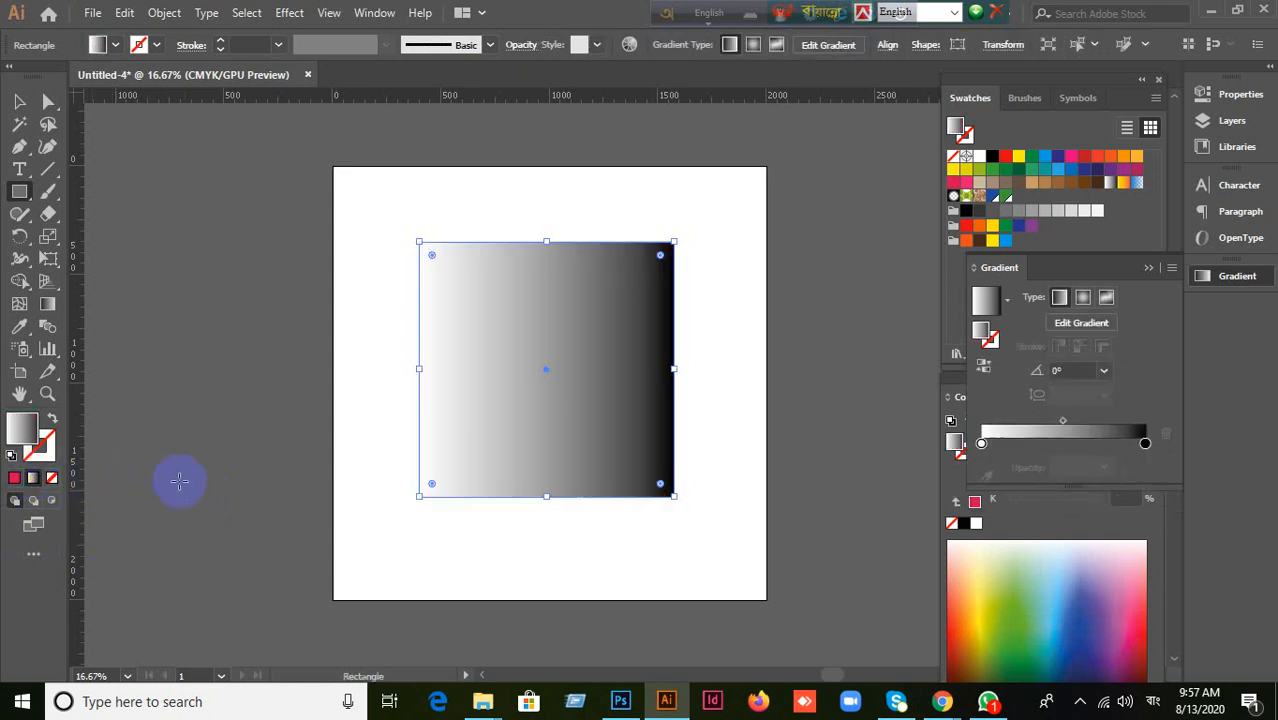
left_click(14, 480)
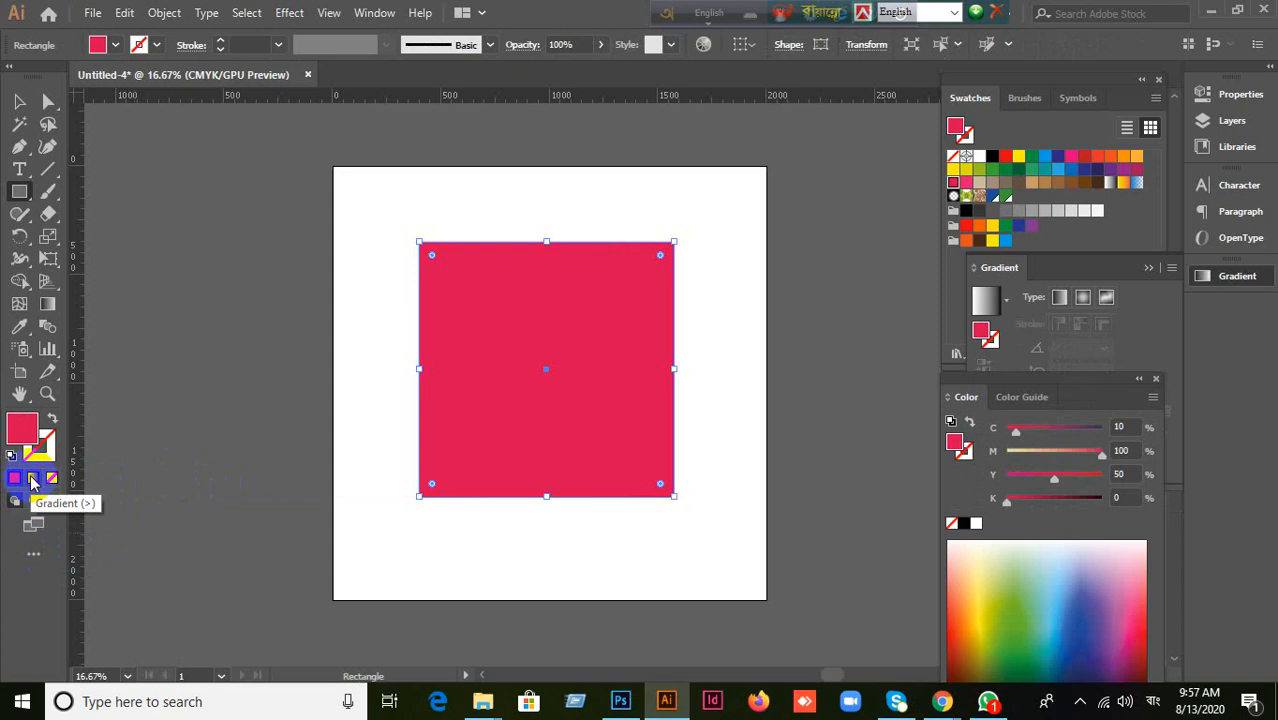
left_click(33, 478)
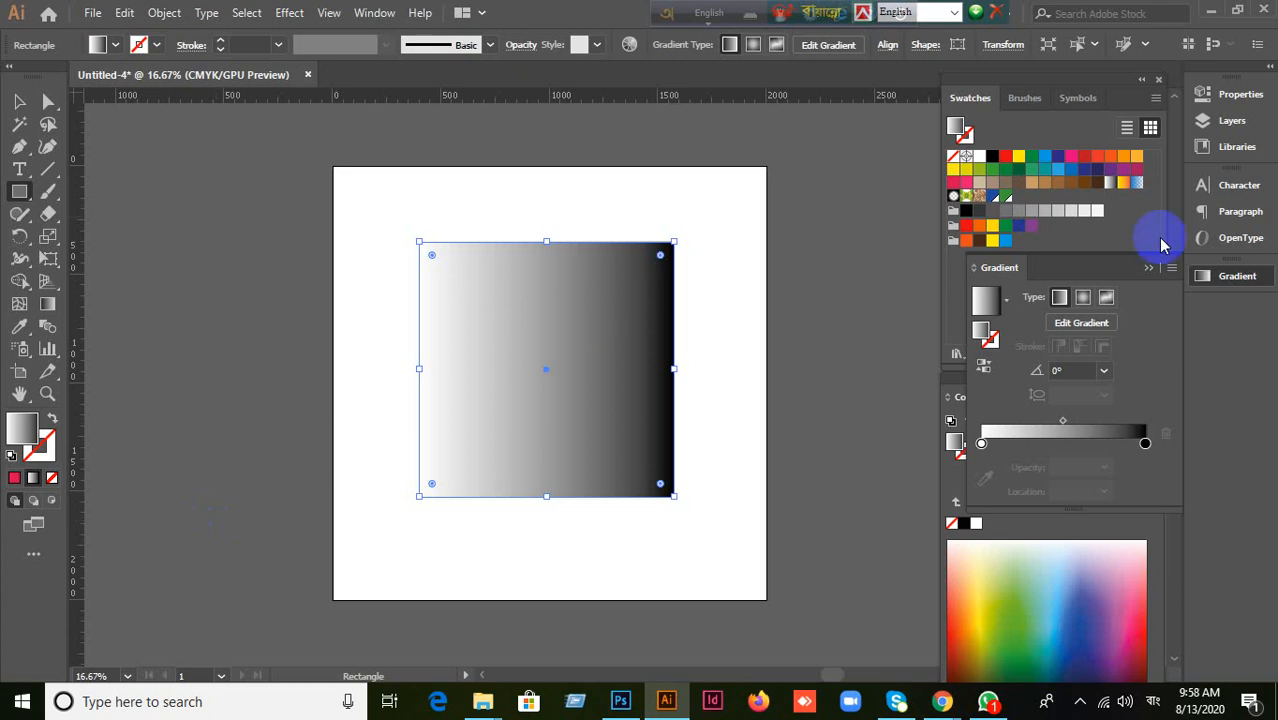
left_click(1148, 267)
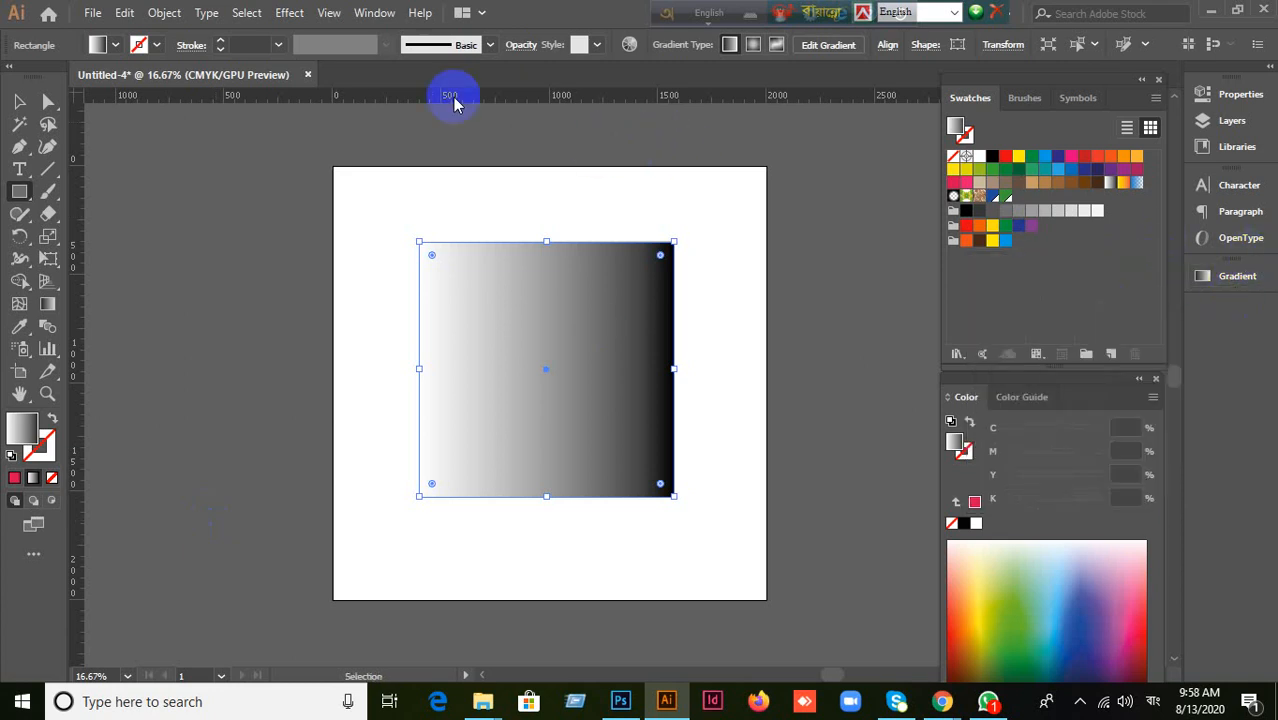
left_click(375, 14)
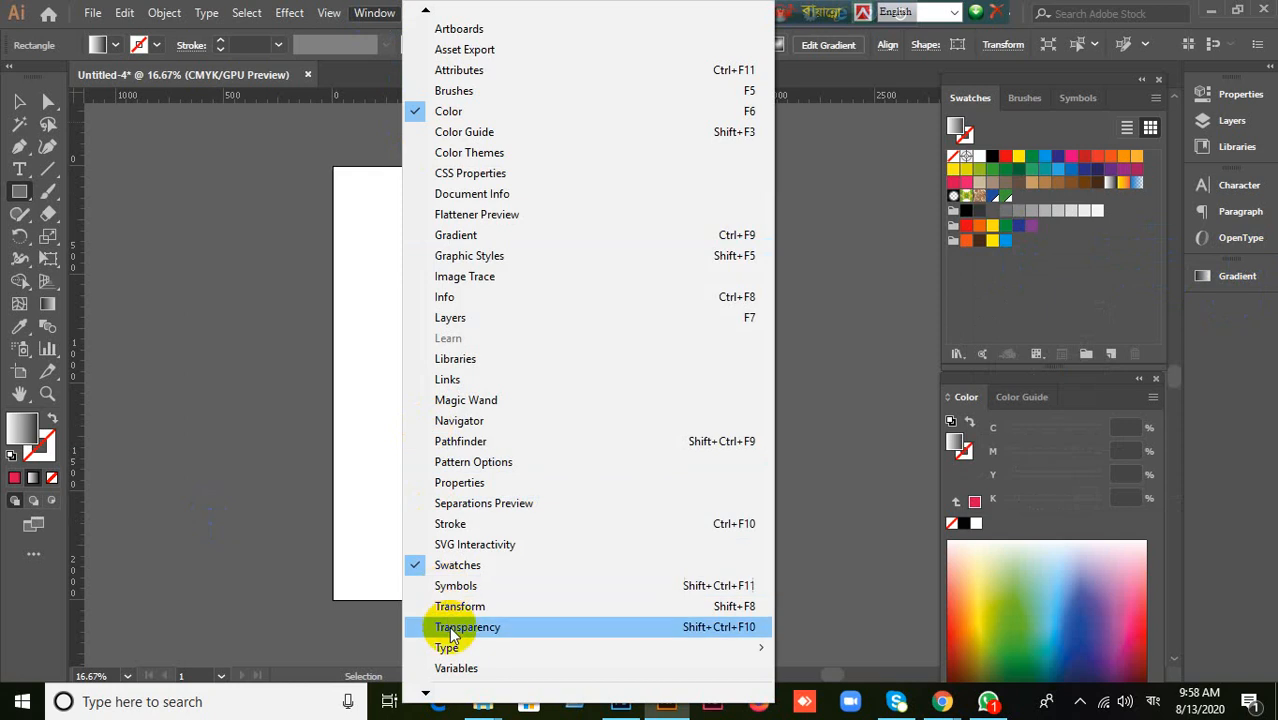
left_click(265, 124)
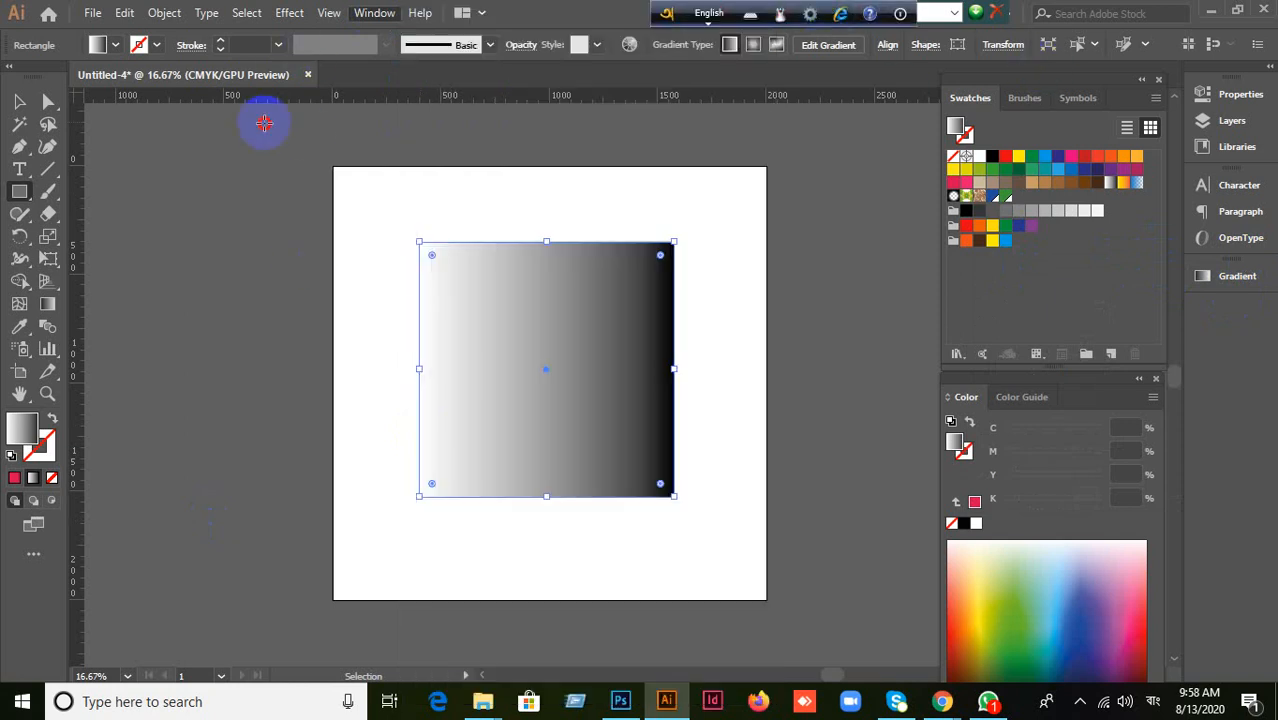
left_click(263, 140)
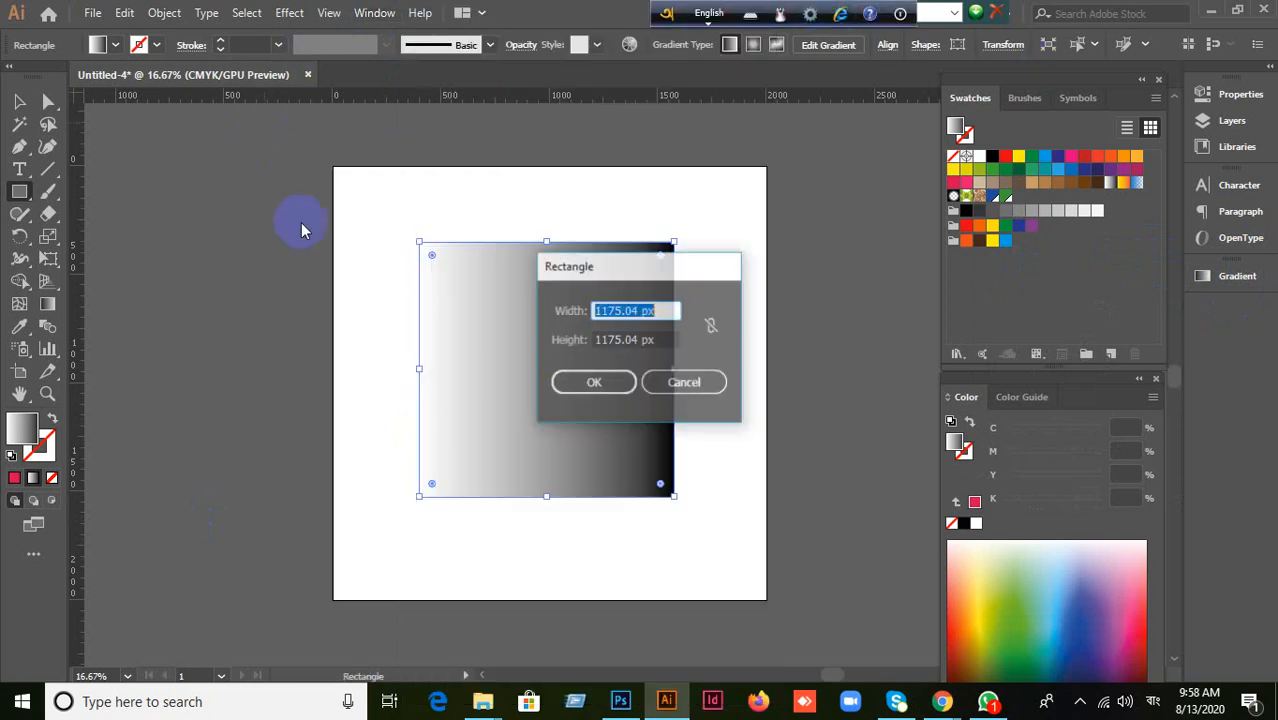
left_click(718, 383)
left_click(1233, 284)
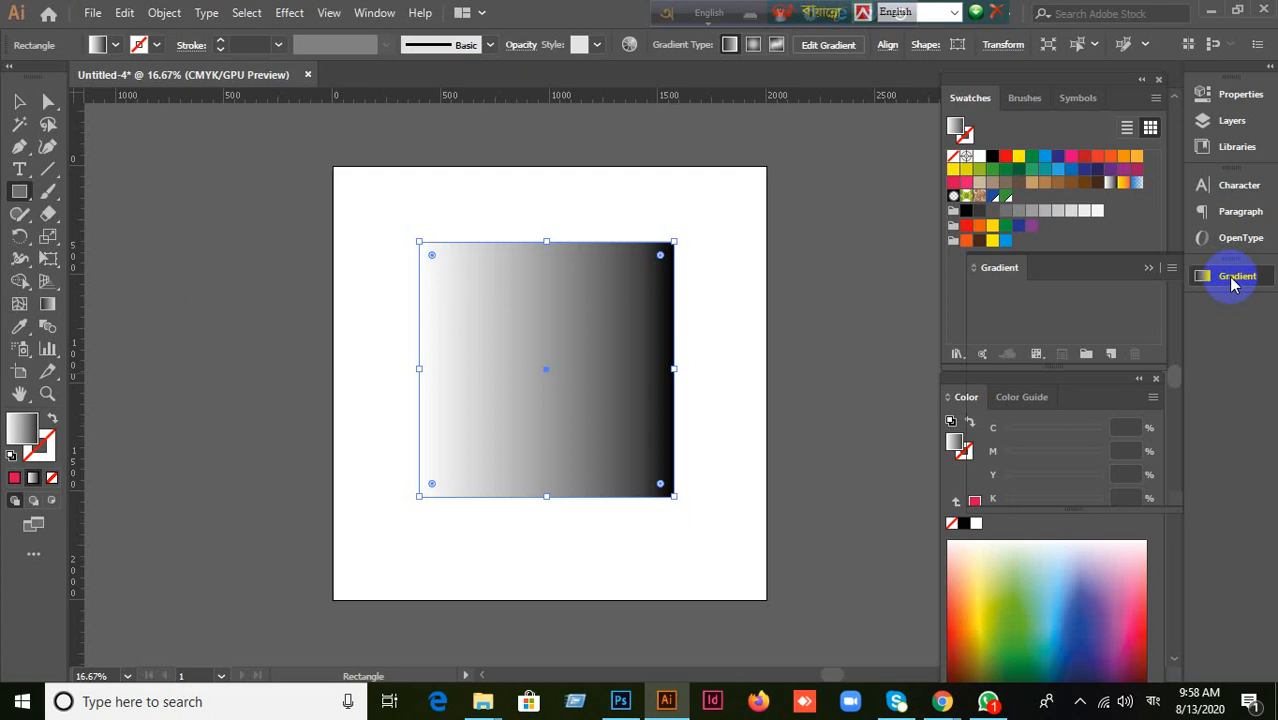
left_click(1233, 284)
left_click(1233, 284)
left_click(1233, 284)
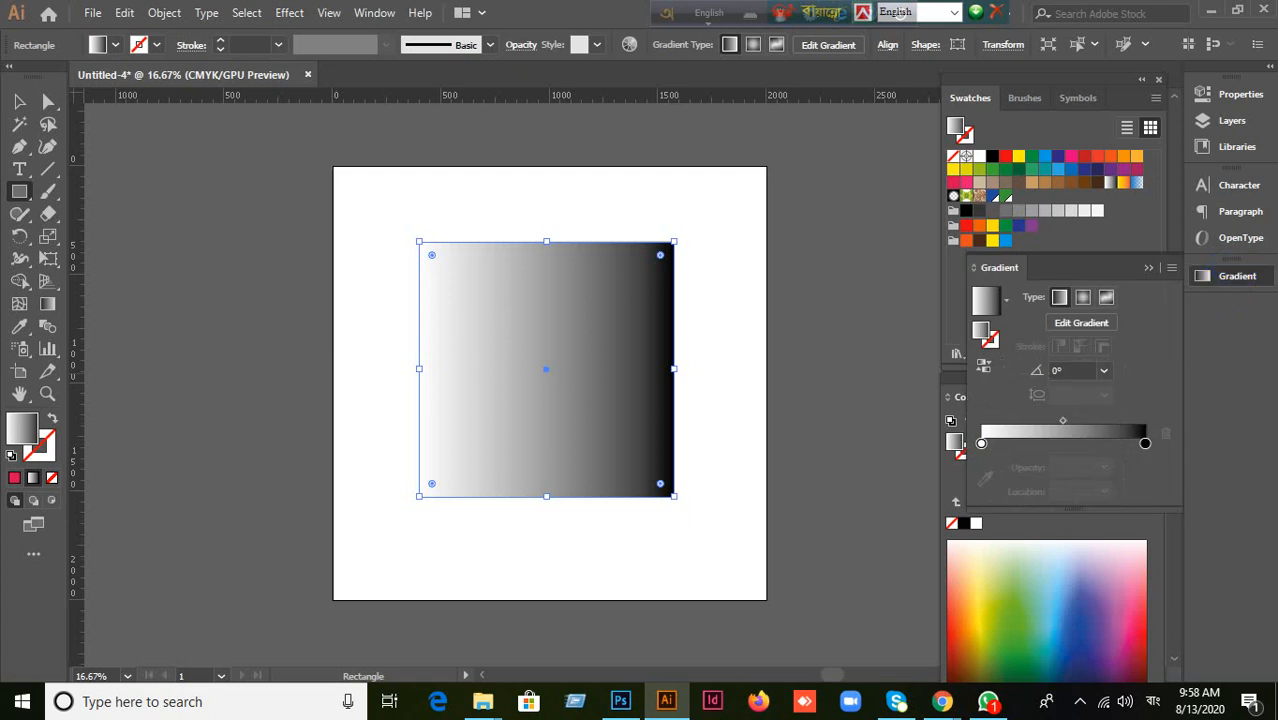
Step: Collapse the Gradient, Swatches and Color panel groups and dock the Swatches and Color groups beneath Gradient
left_click(1140, 86)
left_click(1140, 84)
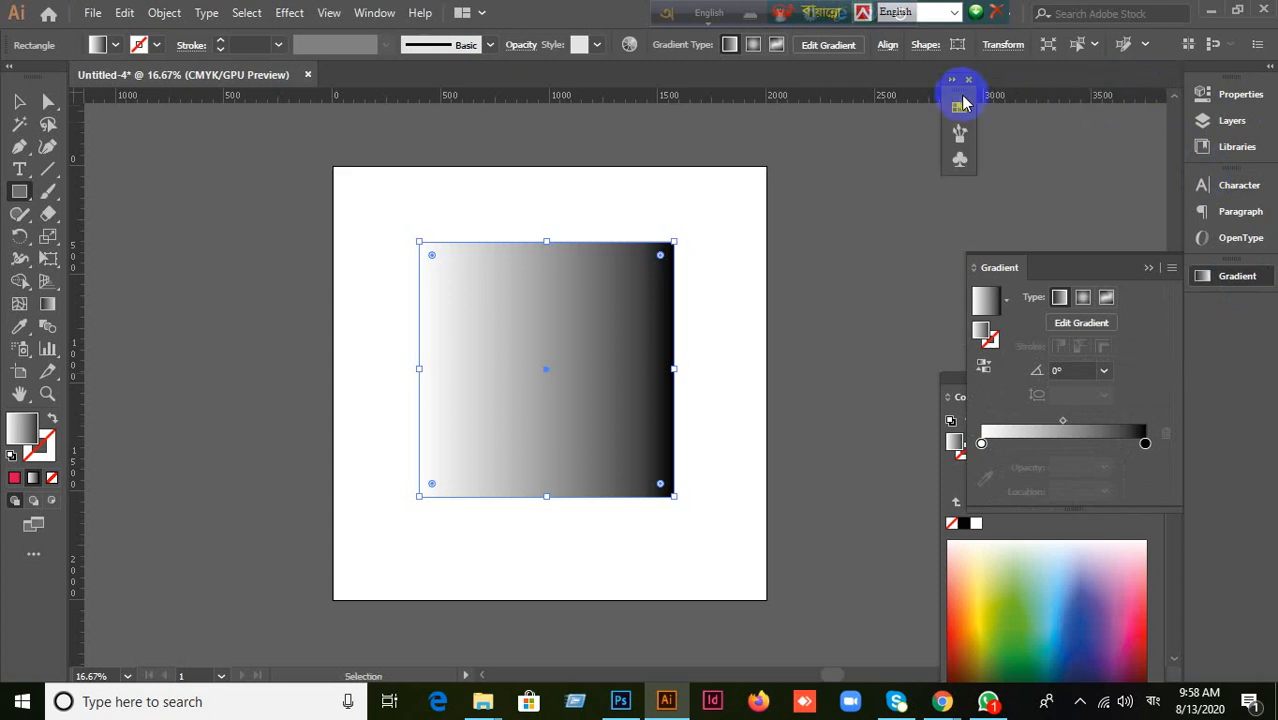
left_click(1150, 265)
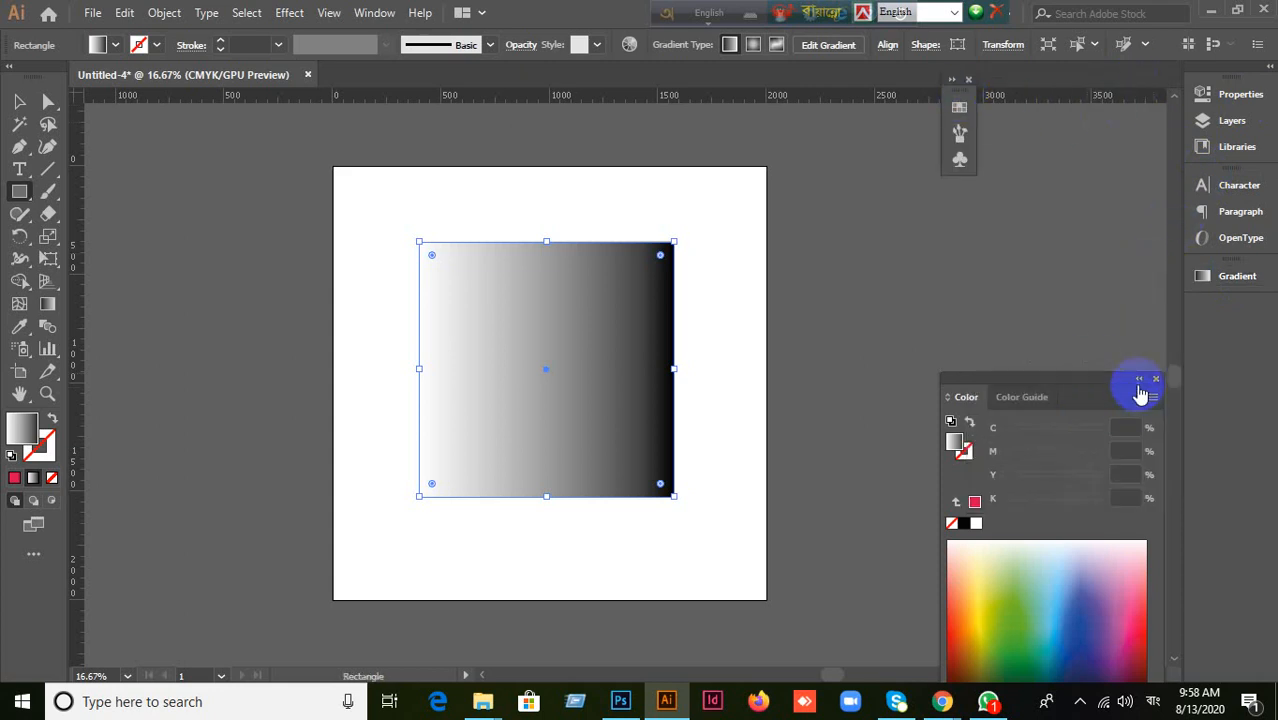
left_click(1138, 378)
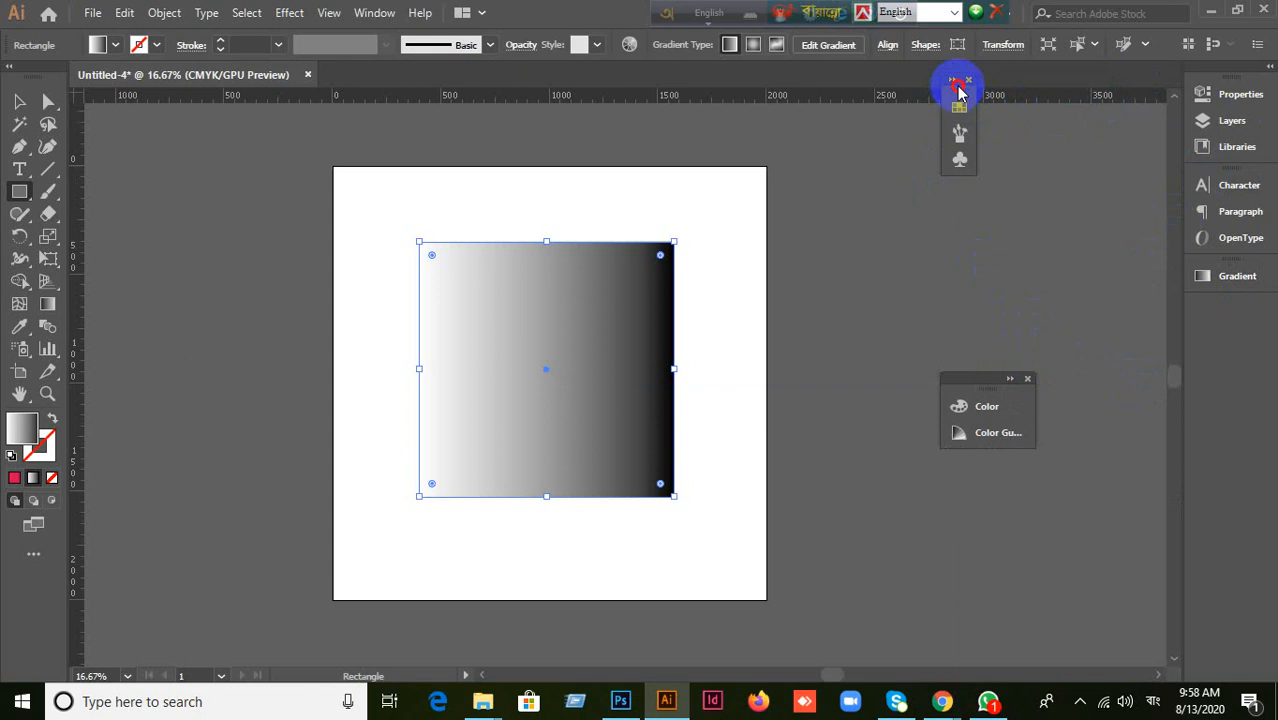
mouse_move(958, 90)
left_mouse_down()
mouse_move(300, 165)
mouse_move(551, 145)
mouse_move(1228, 340)
left_mouse_up()
left_click_drag(985, 385, 1230, 499)
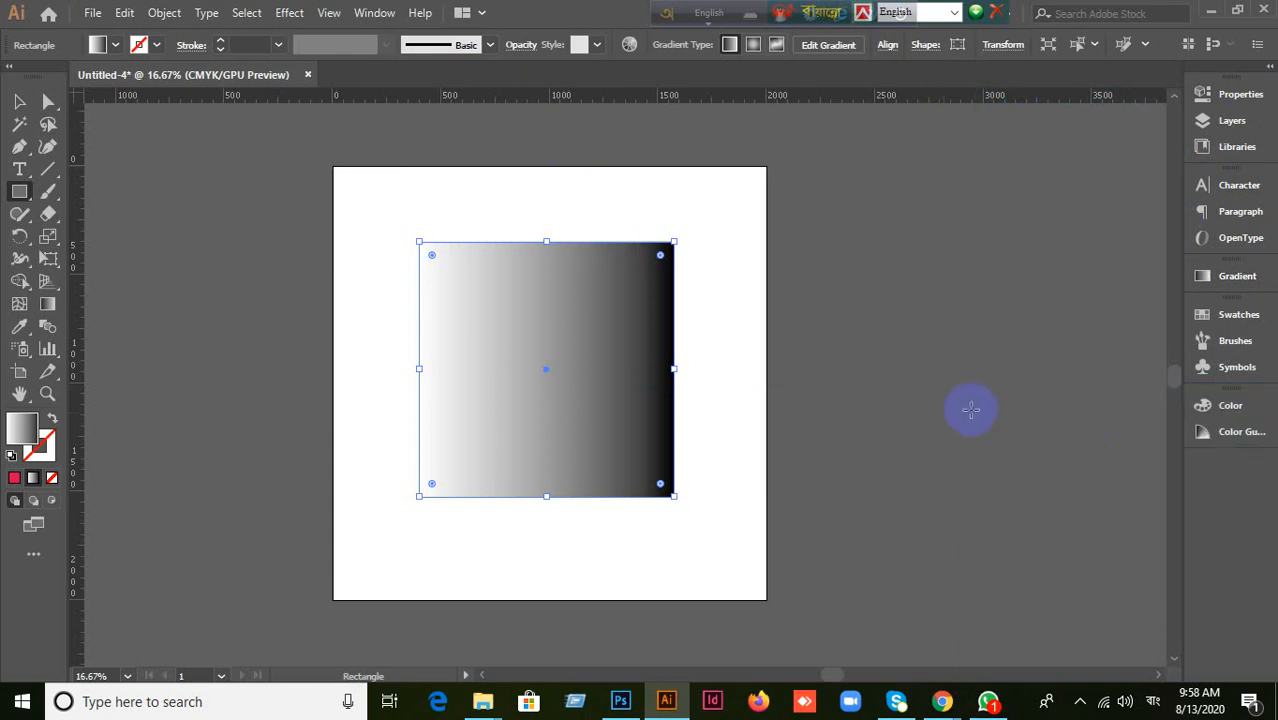
Step: Recolour the square's white gradient stop, first with the teal swatch and finally with a coral mix of C 0, M 78, Y 45.88, K 0
left_click(1212, 277)
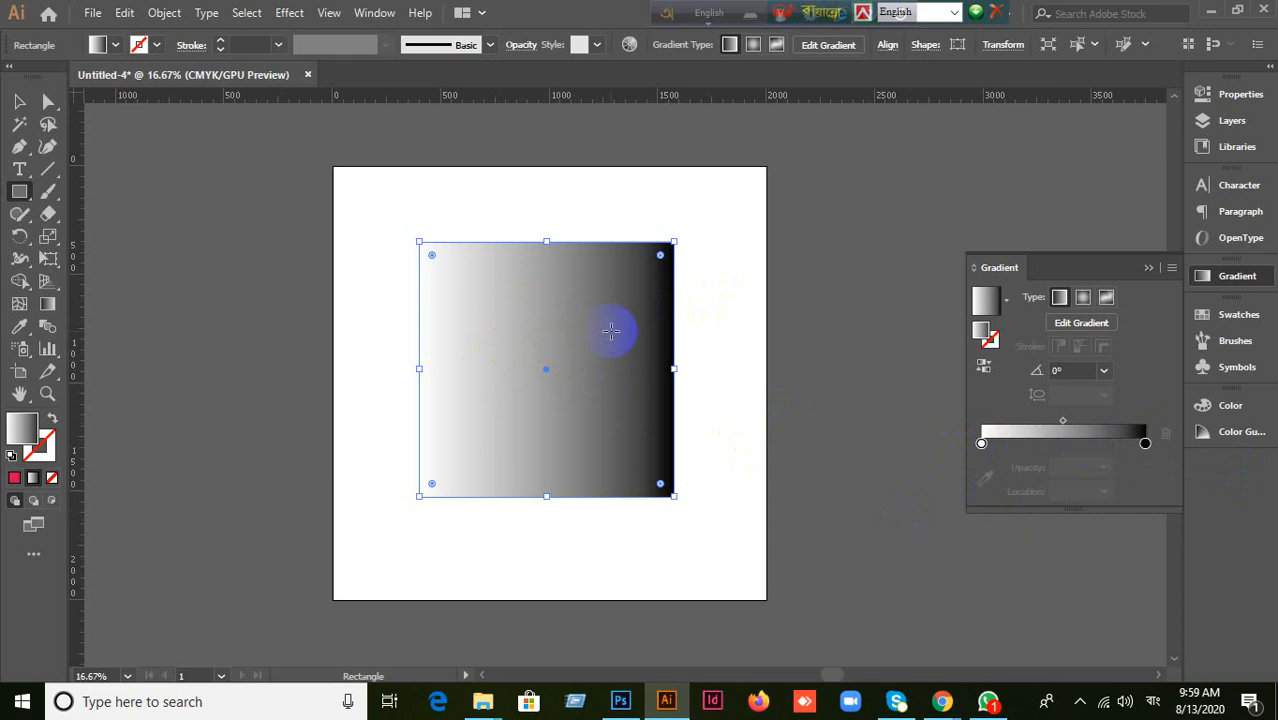
left_click(982, 443)
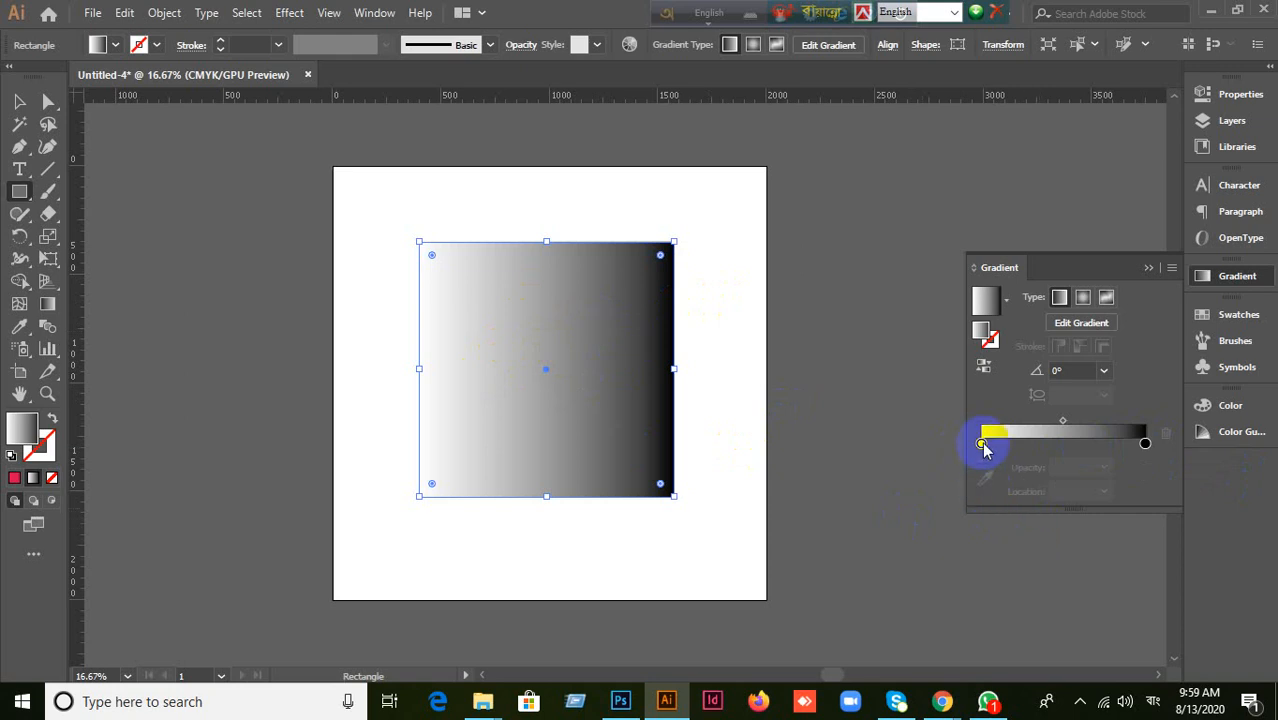
left_click(982, 443)
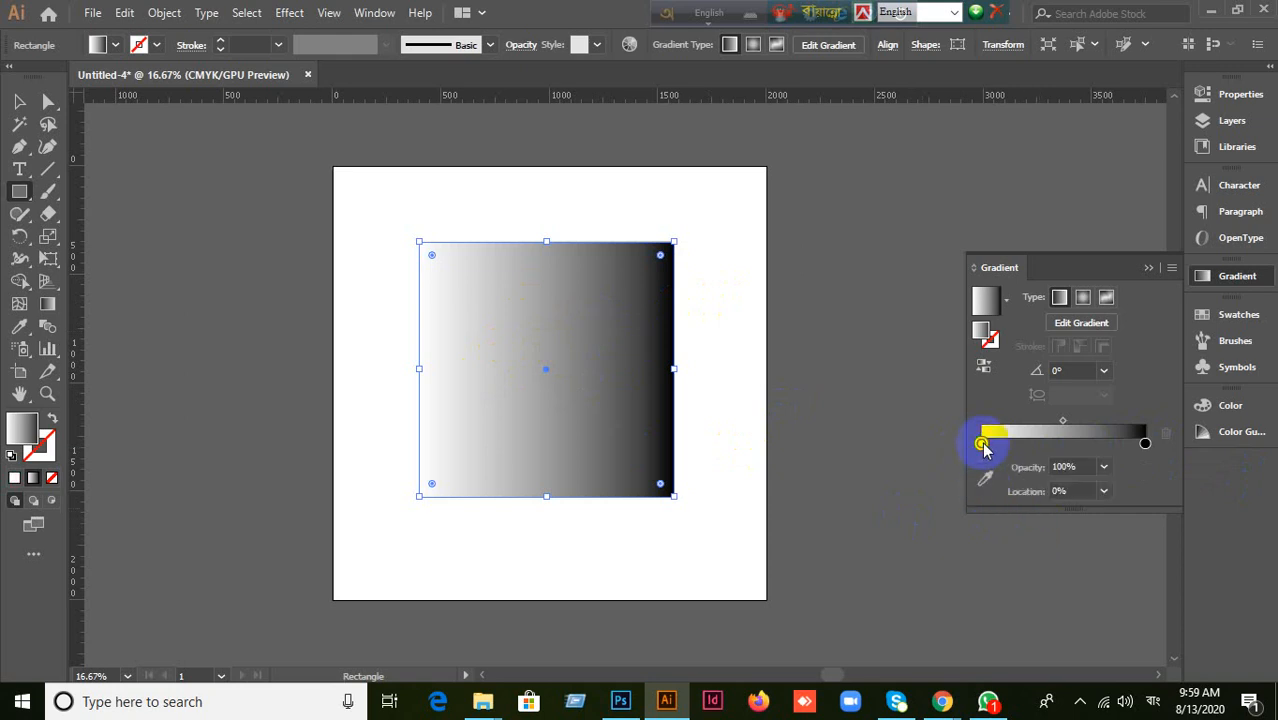
double_click(982, 443)
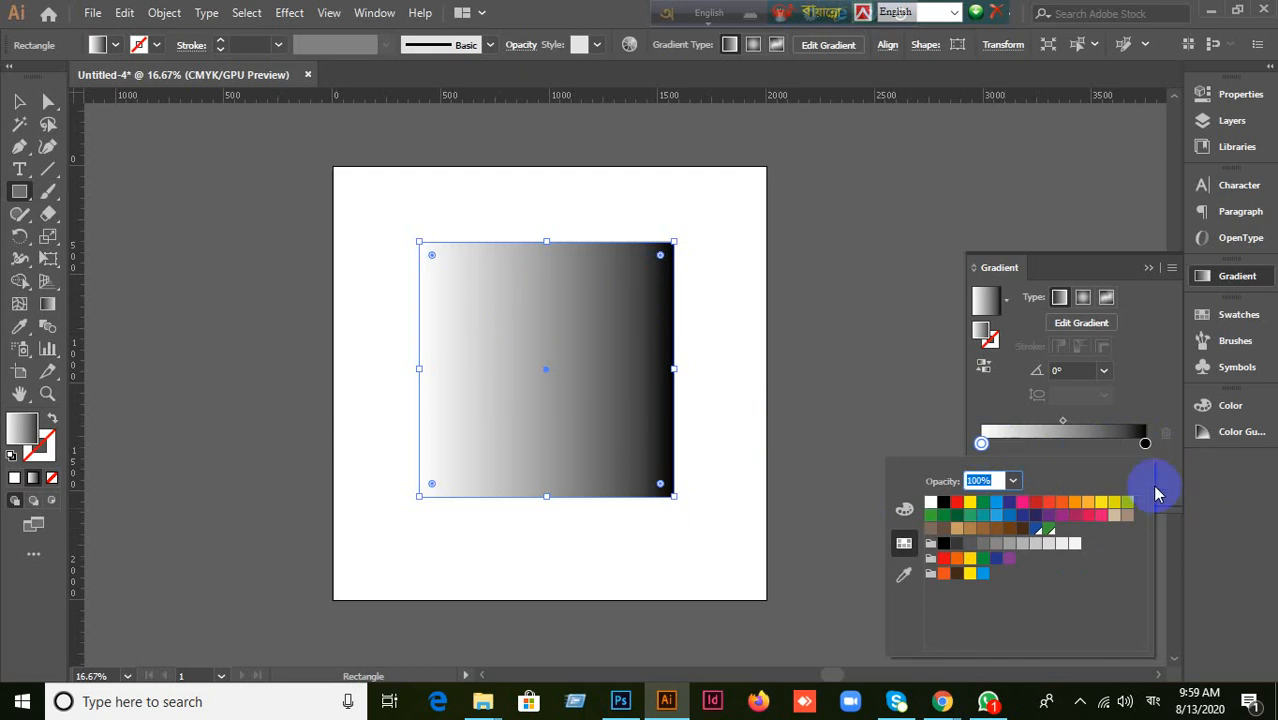
left_click(982, 514)
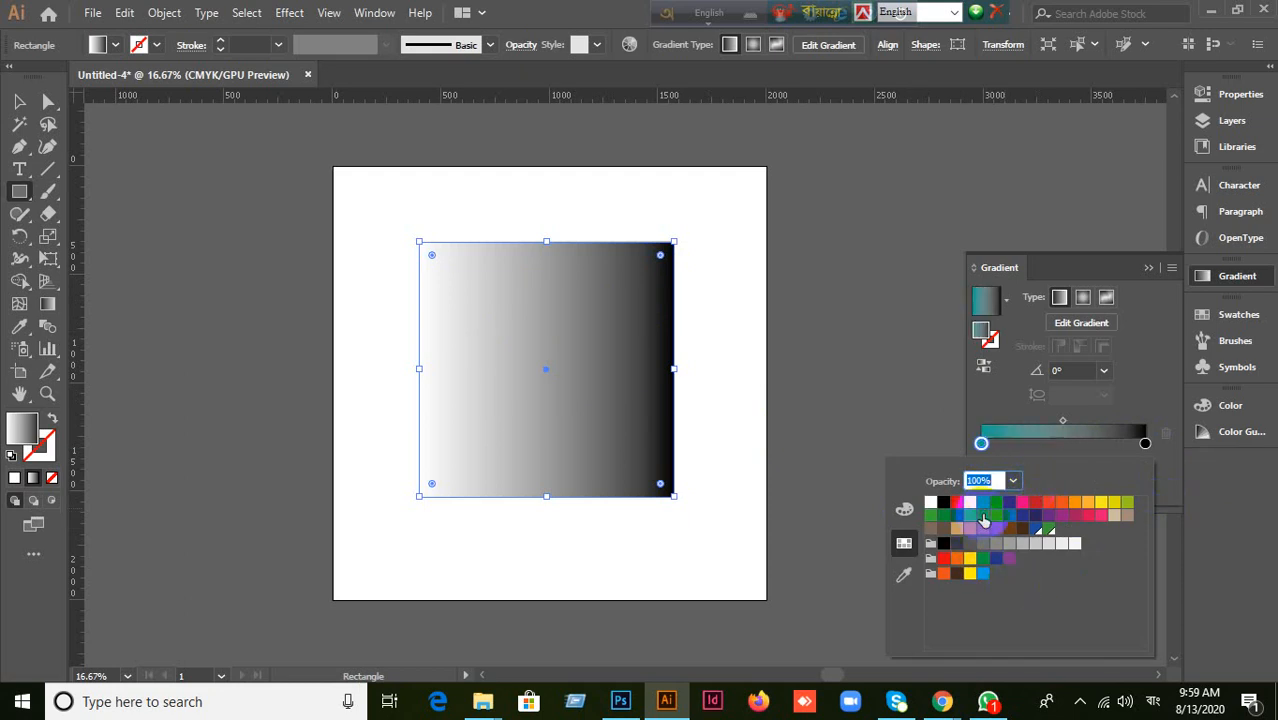
left_click(905, 510)
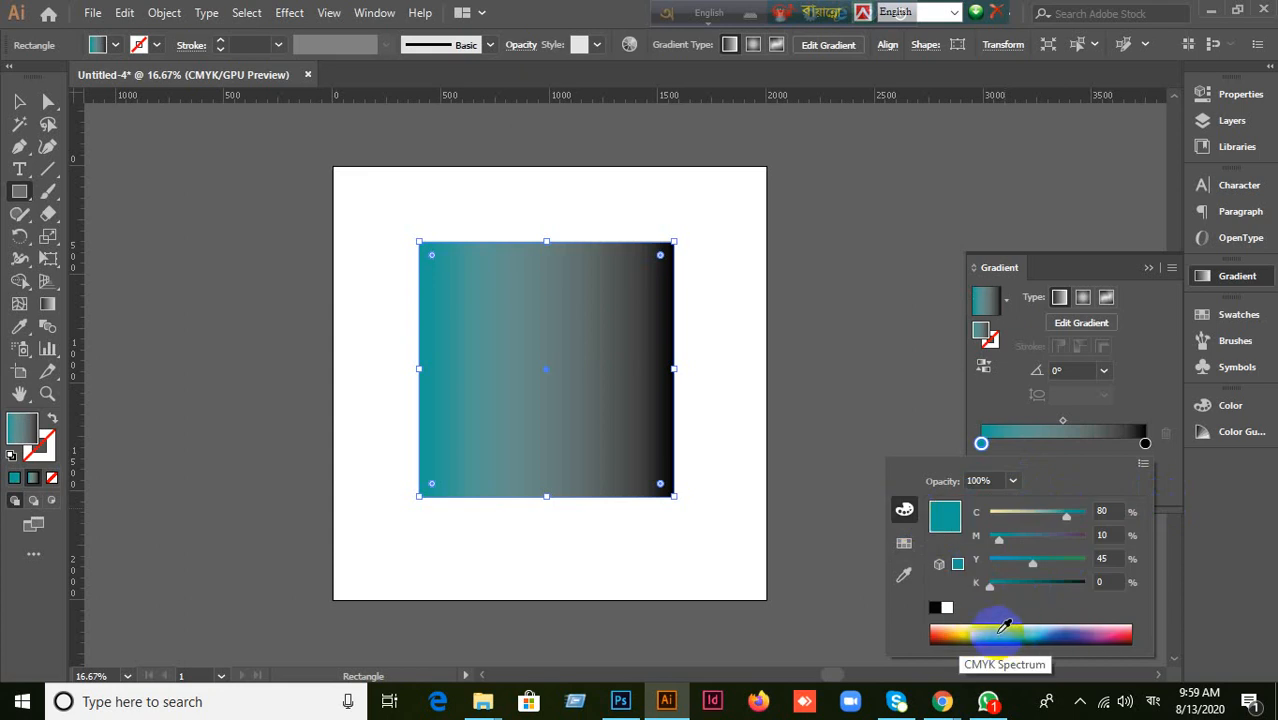
left_click_drag(1012, 632, 1130, 632)
left_click_drag(1079, 541, 1064, 541)
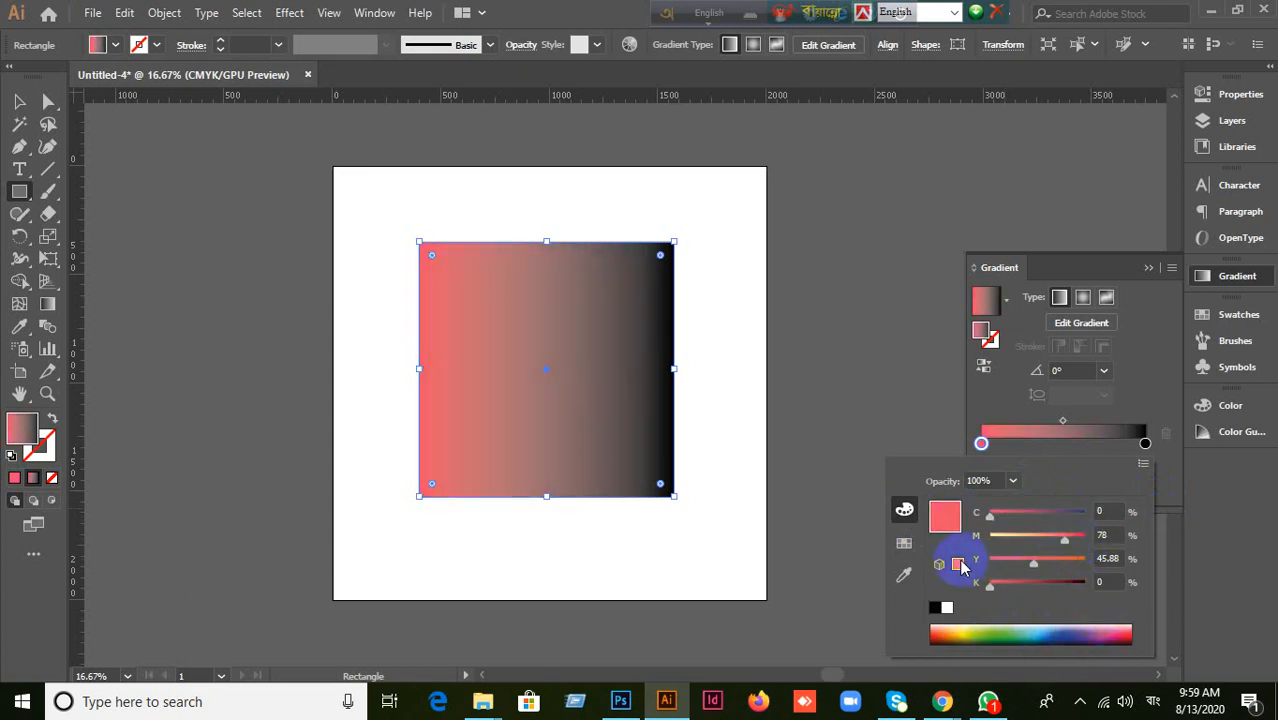
Step: Try the Color Picker eyedropper on the coral gradient stop and exit without sampling a colour
left_click(903, 541)
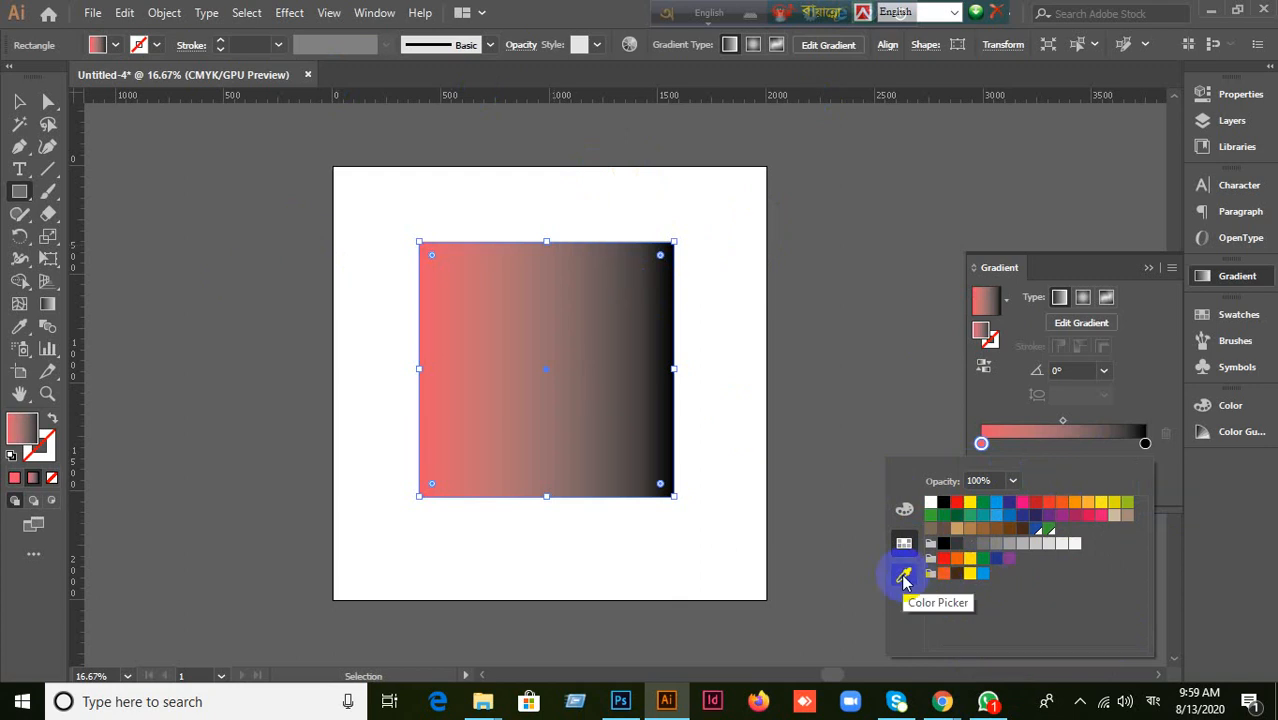
left_click(903, 580)
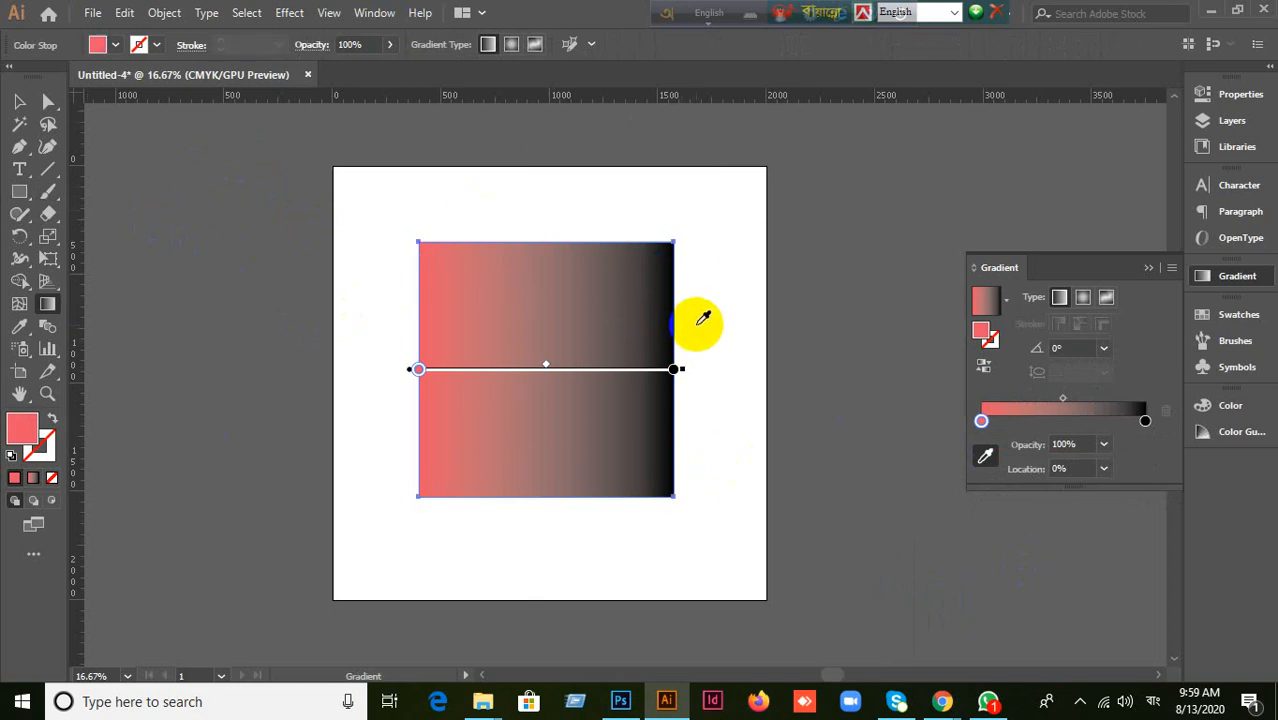
double_click(981, 421)
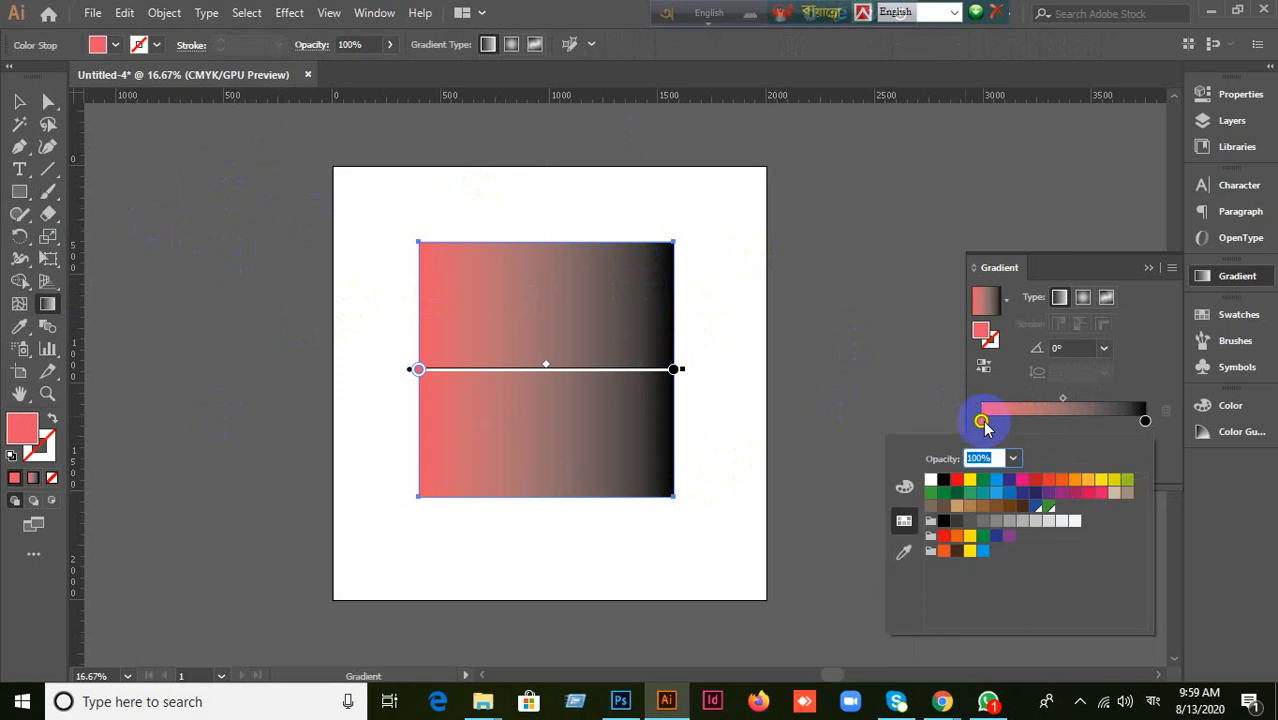
left_click(903, 552)
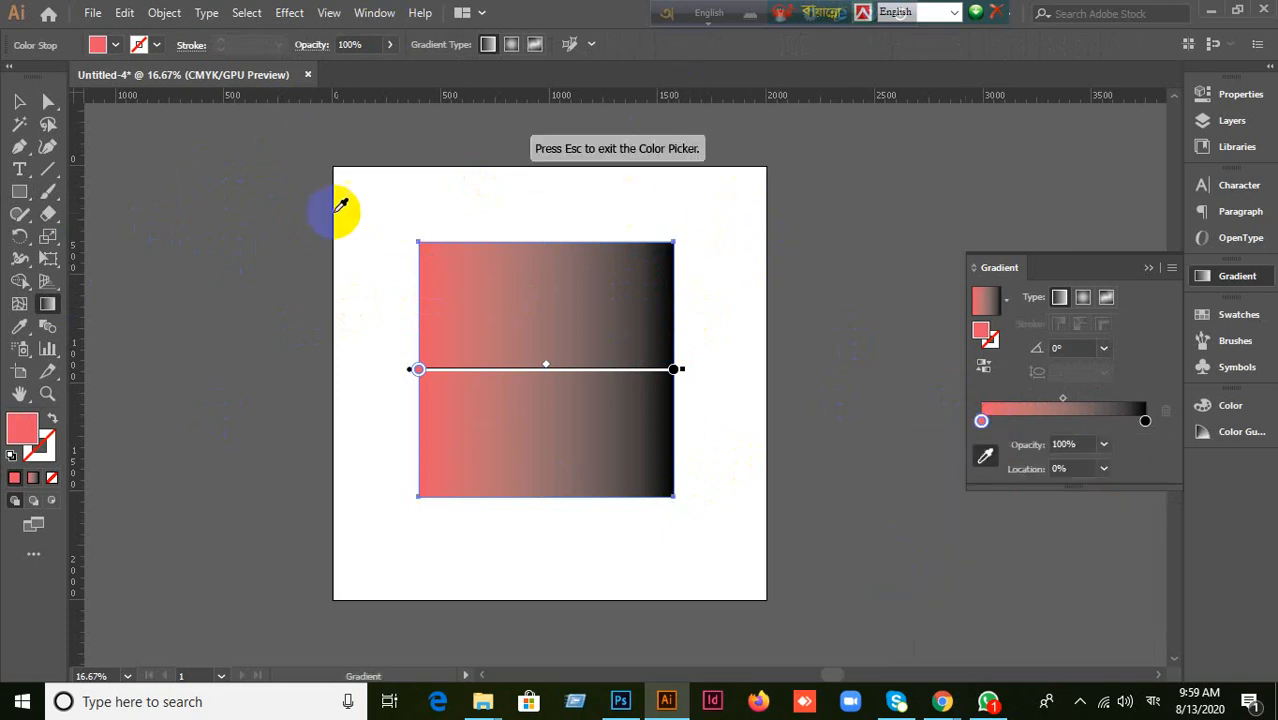
left_click(985, 456)
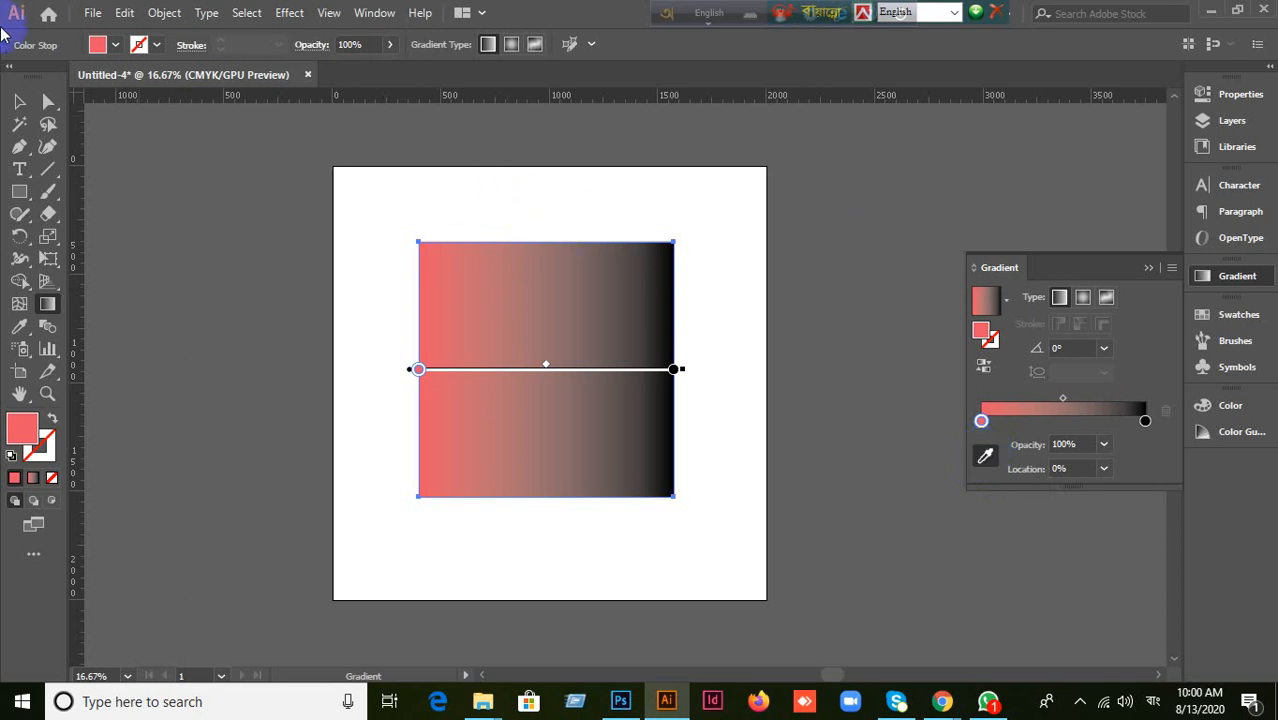
left_click(21, 101)
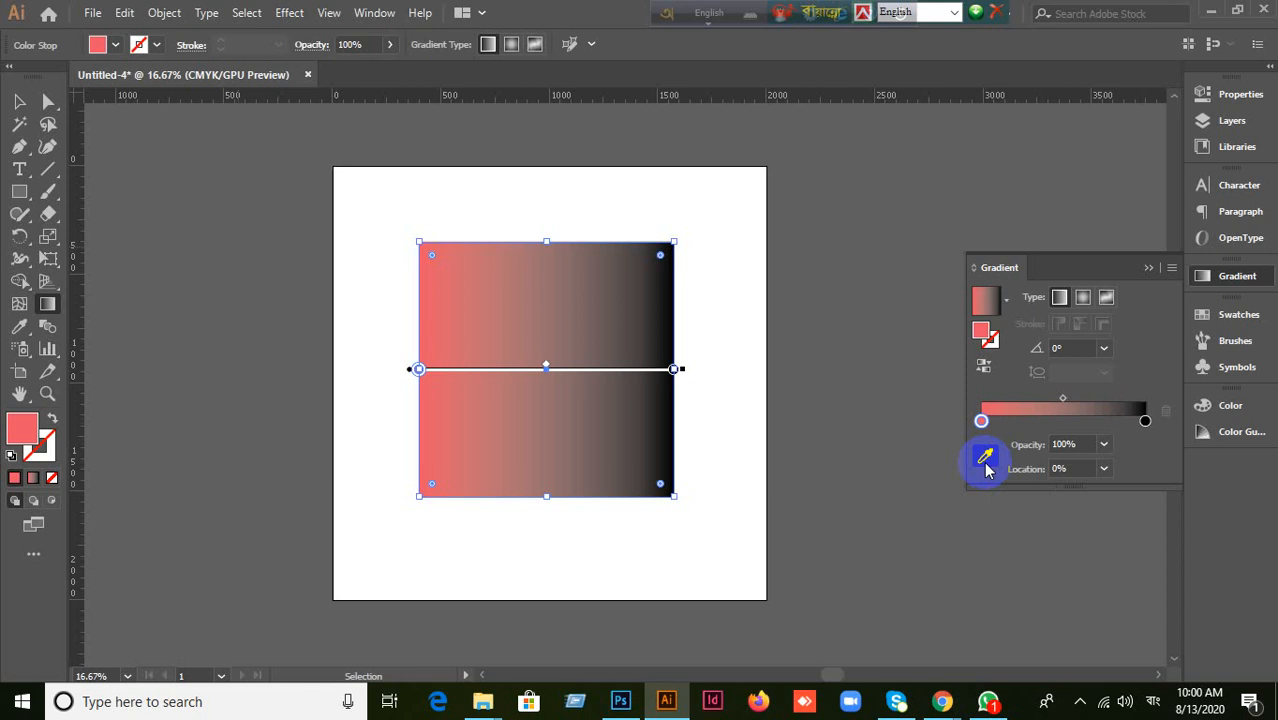
left_click(476, 388)
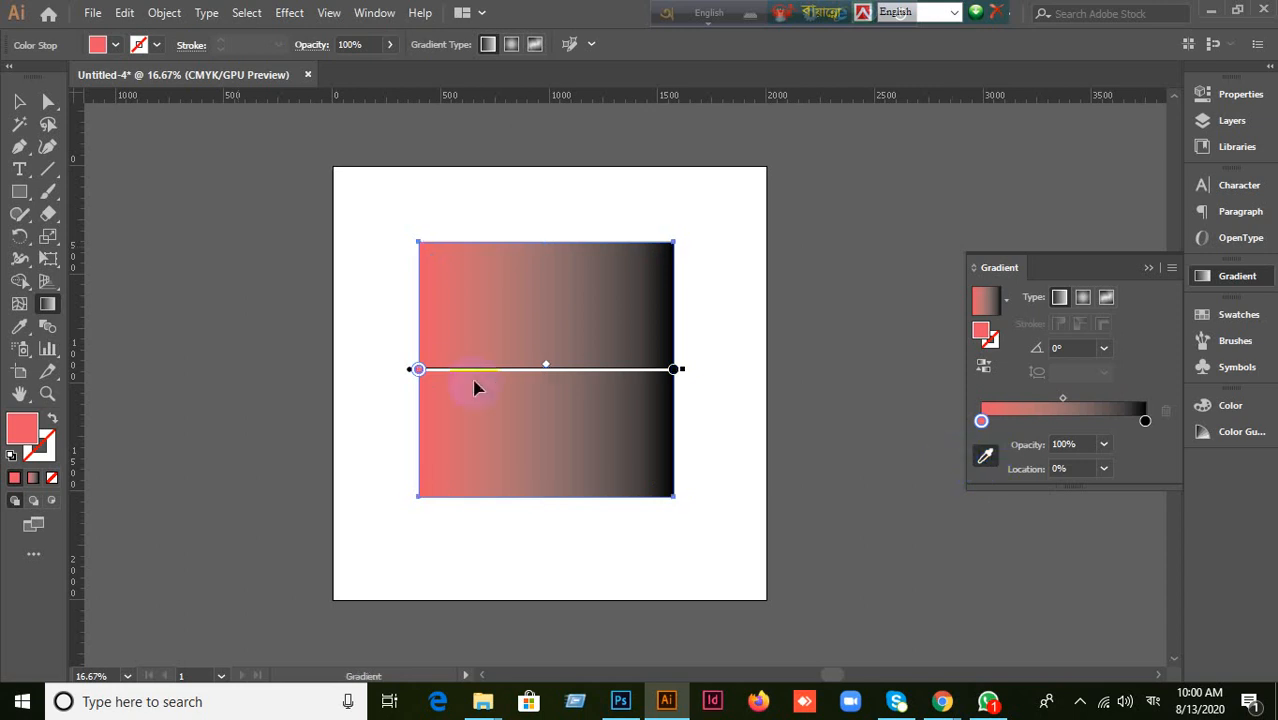
Step: Collapse the Gradient panel, move the gradient square over the artboard's upper-right corner and deselect it
left_click(1147, 268)
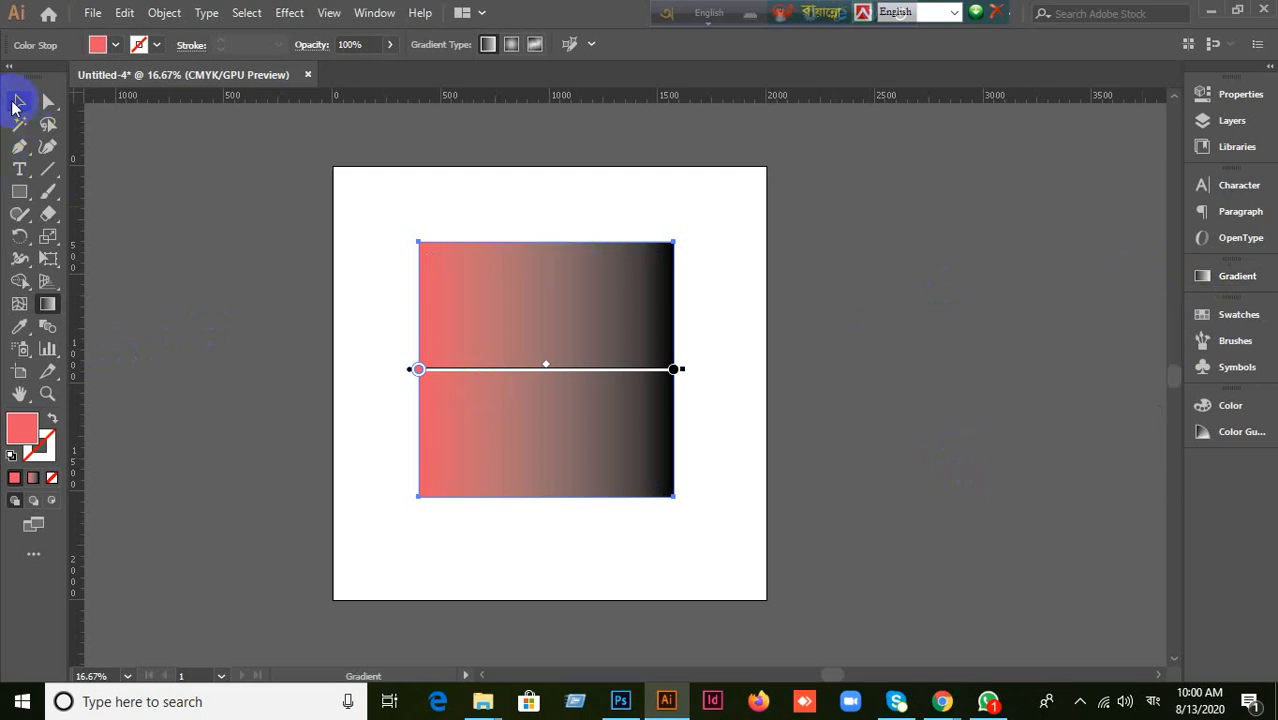
left_click(19, 101)
left_click(563, 433)
left_click(765, 428)
left_click_drag(590, 375, 746, 278)
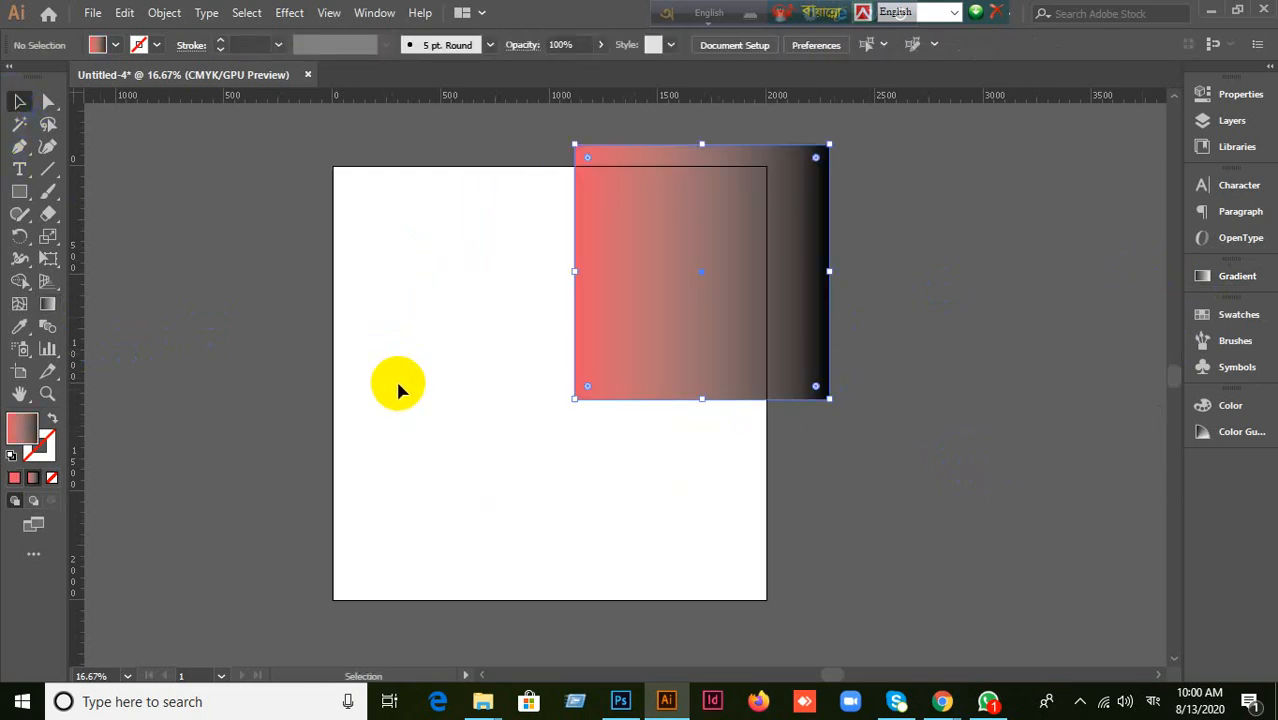
left_click(325, 400)
Step: Draw a rectangle outside the artboard's left edge and fill it with the solid coral colour
left_click(19, 191)
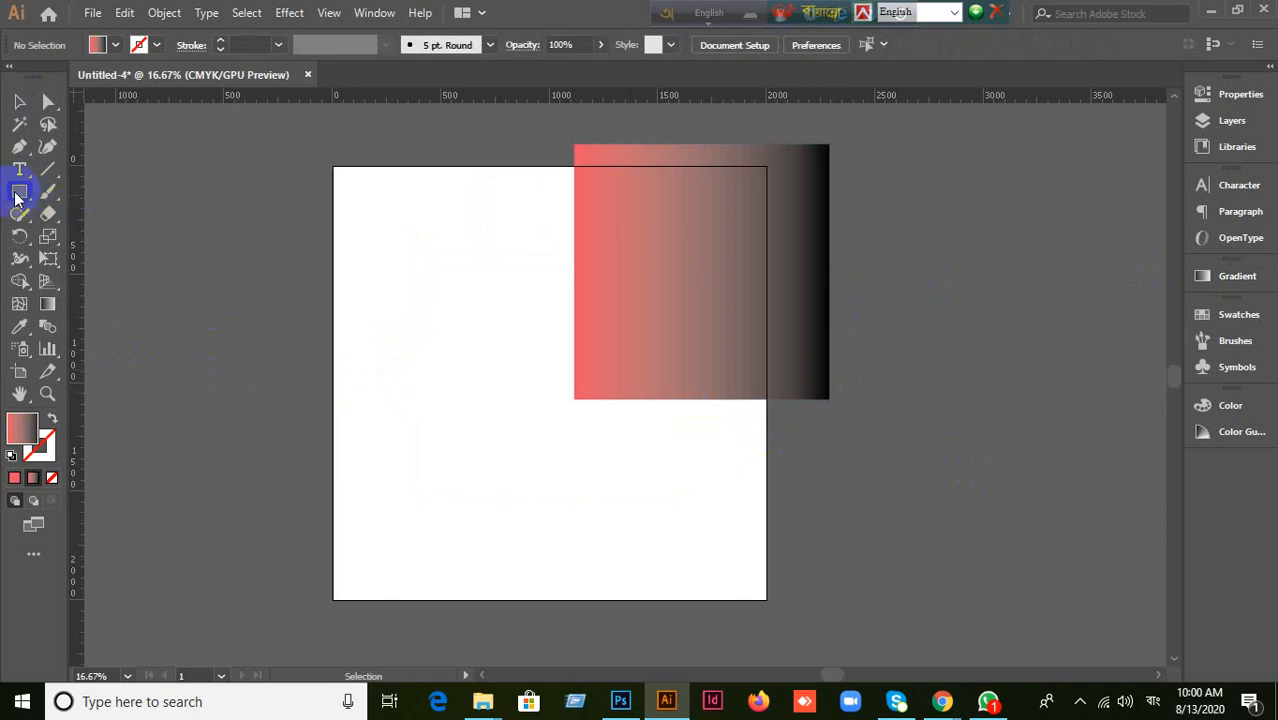
left_click_drag(200, 259, 295, 375)
left_click(14, 478)
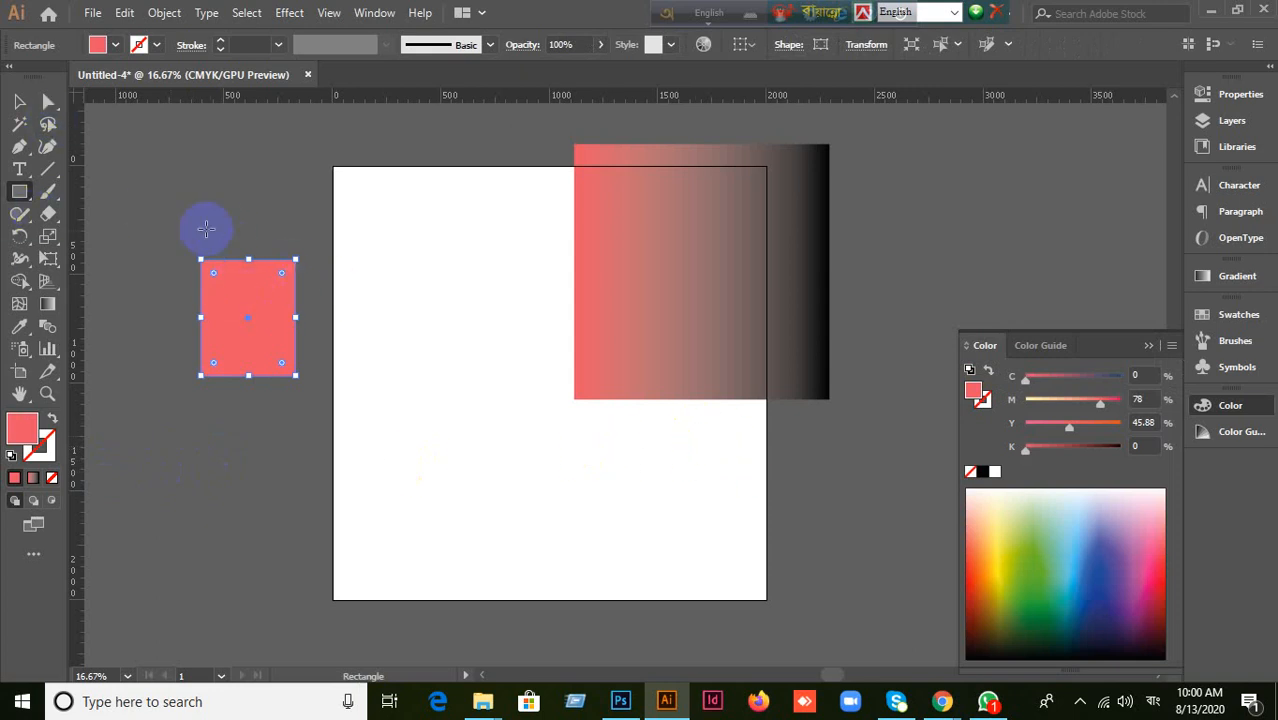
Step: Draw a smaller rectangle above the coral one and set its fill to purple #7C59EA
left_click_drag(179, 144, 241, 198)
left_click(33, 440)
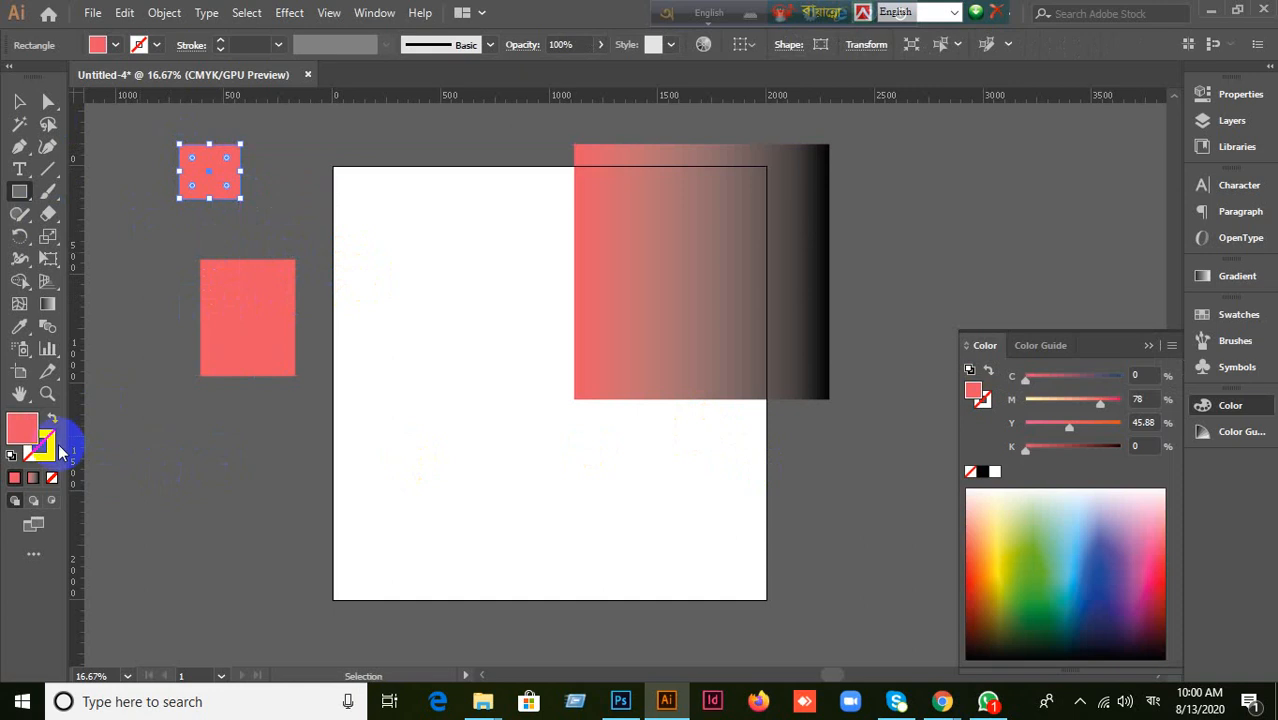
double_click(33, 440)
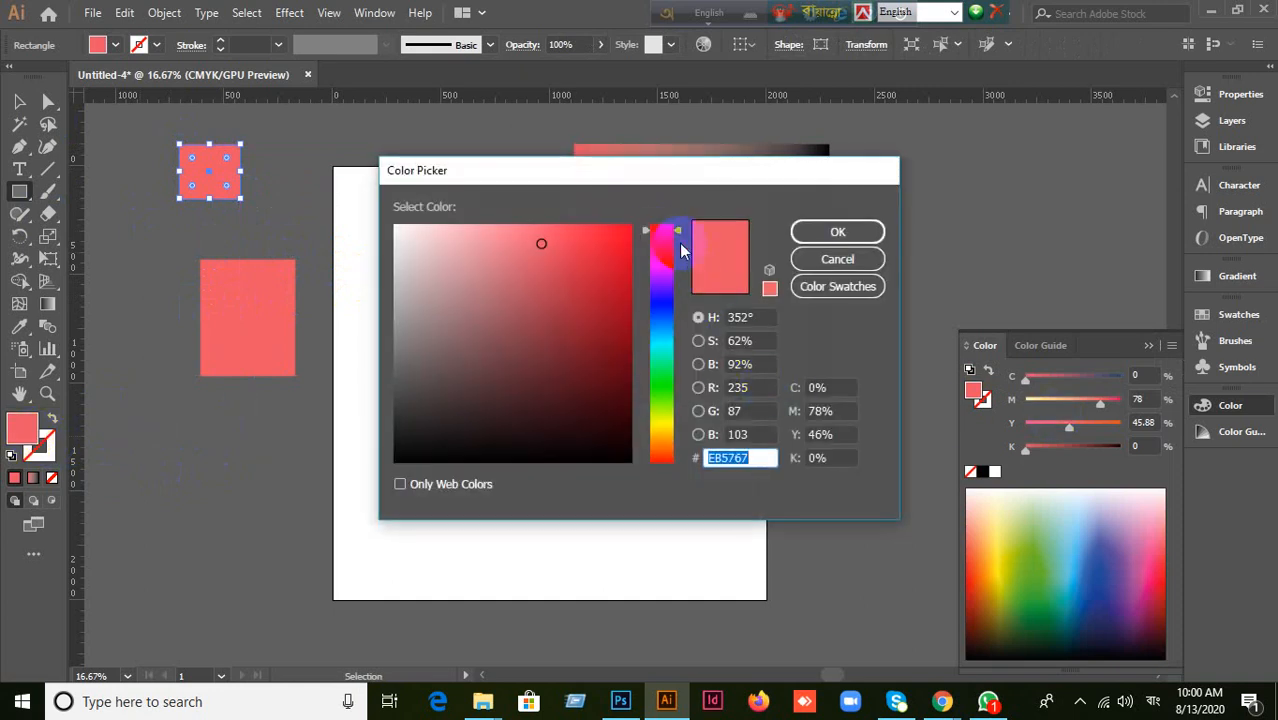
left_click_drag(655, 240, 655, 290)
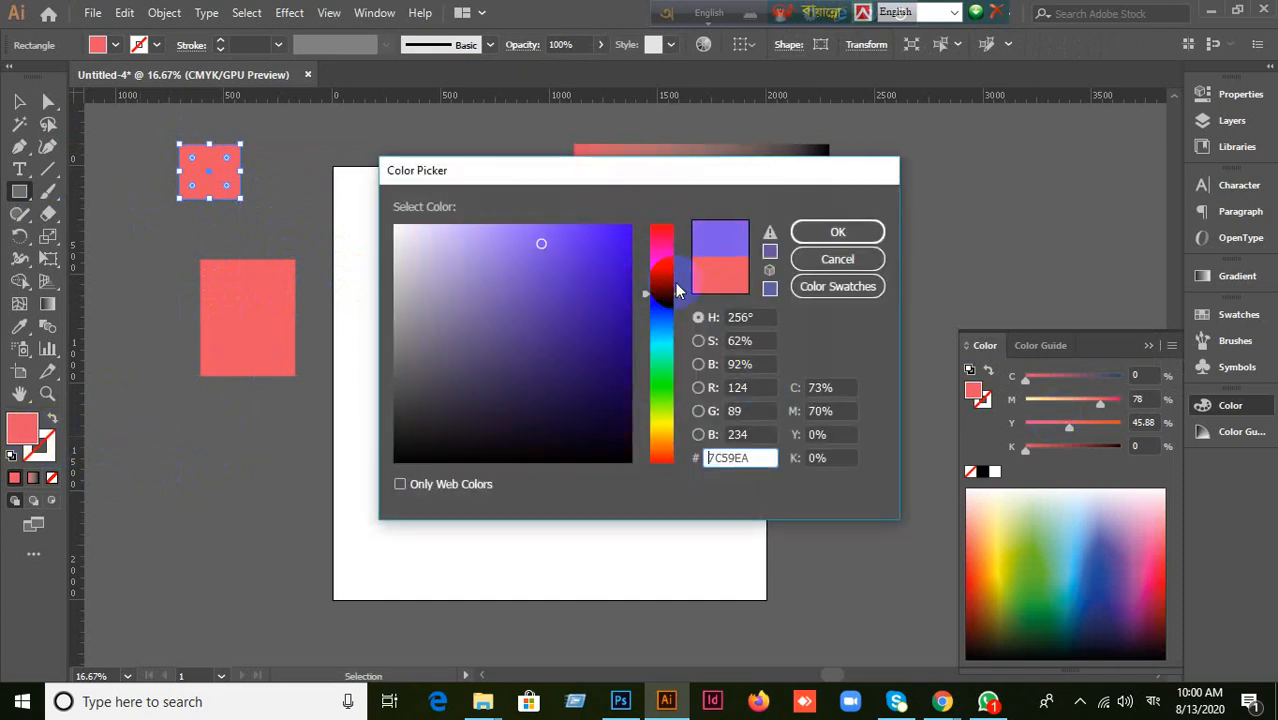
left_click(834, 233)
left_click(21, 104)
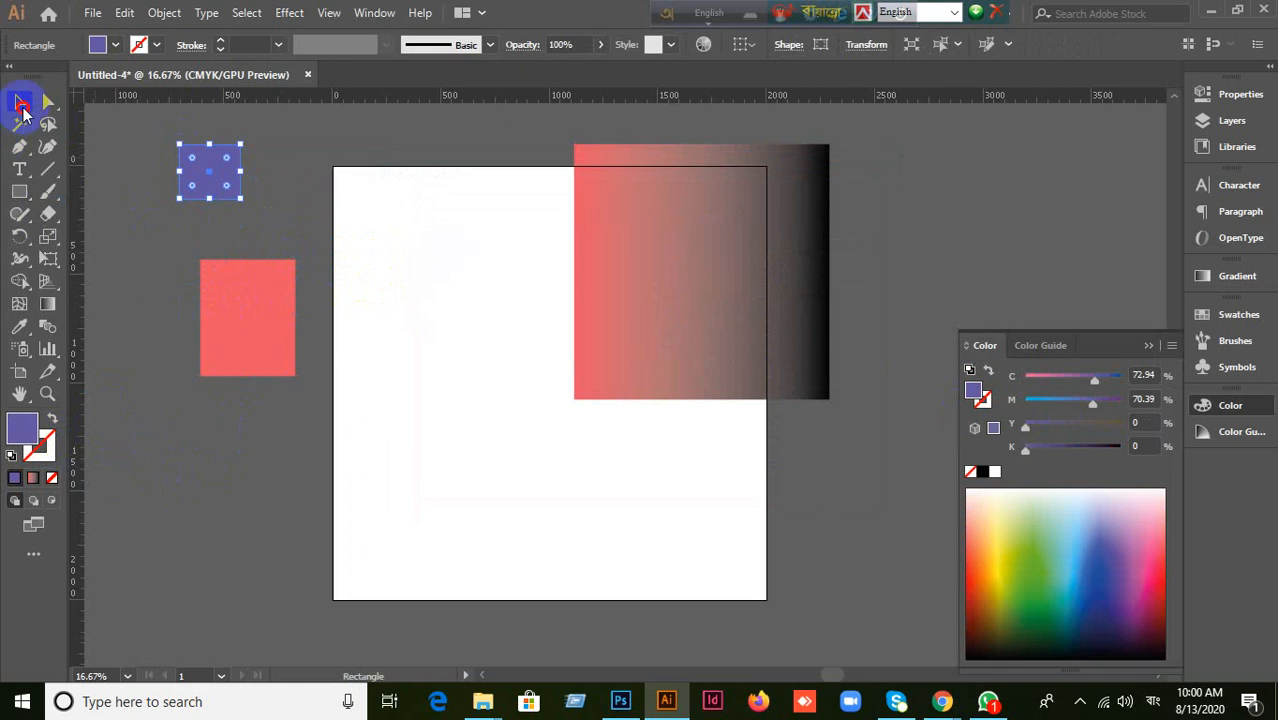
Step: Select the gradient square and view its coral stop's colour as swatches and as CMYK values
left_click(685, 354)
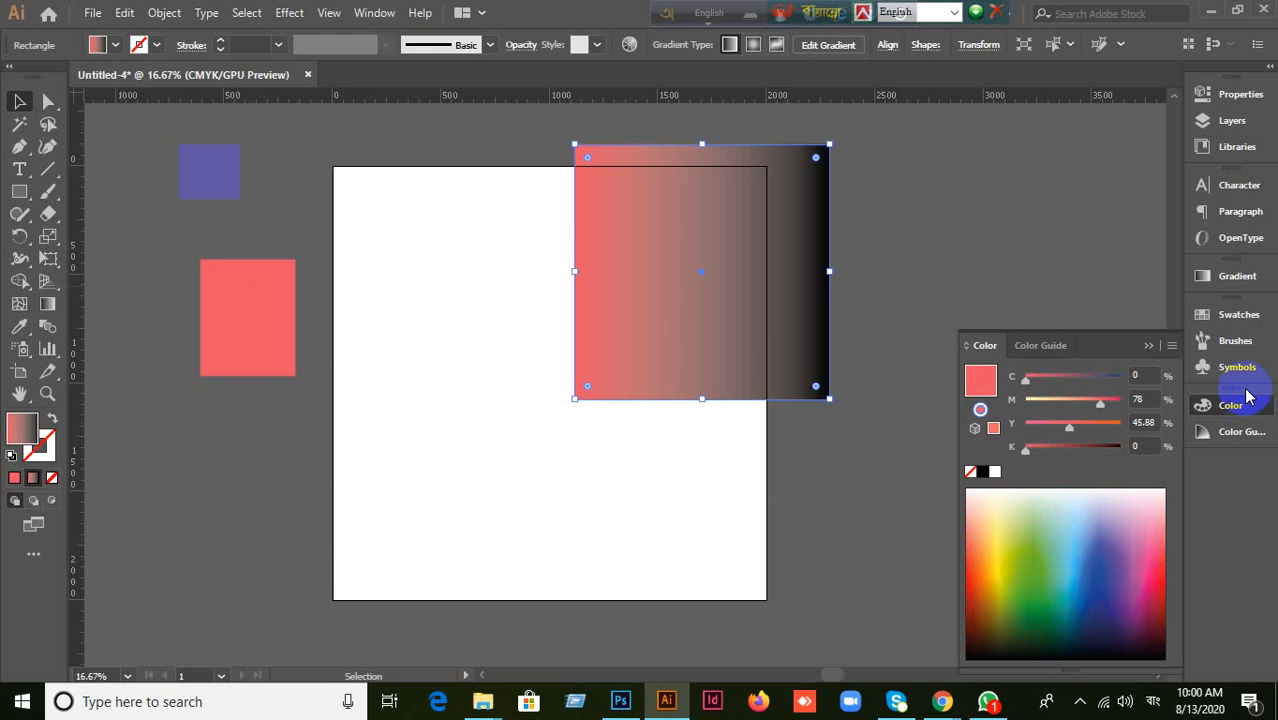
left_click(1238, 277)
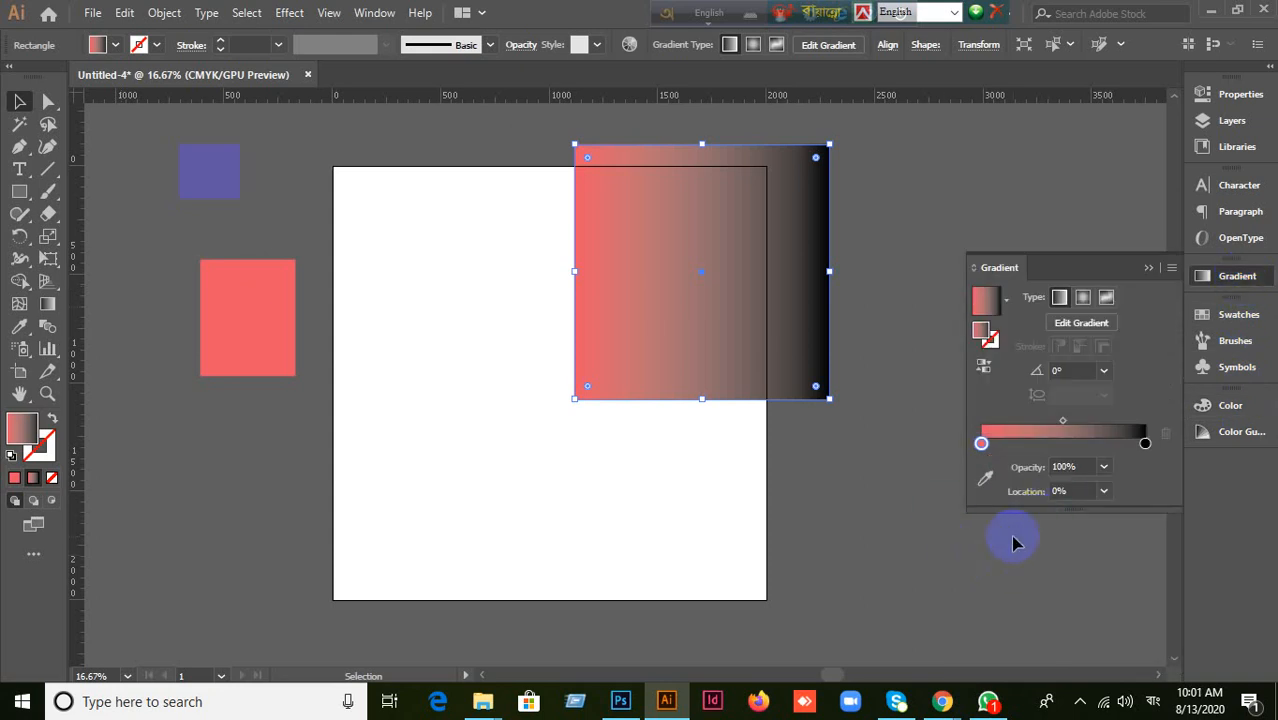
left_click(981, 444)
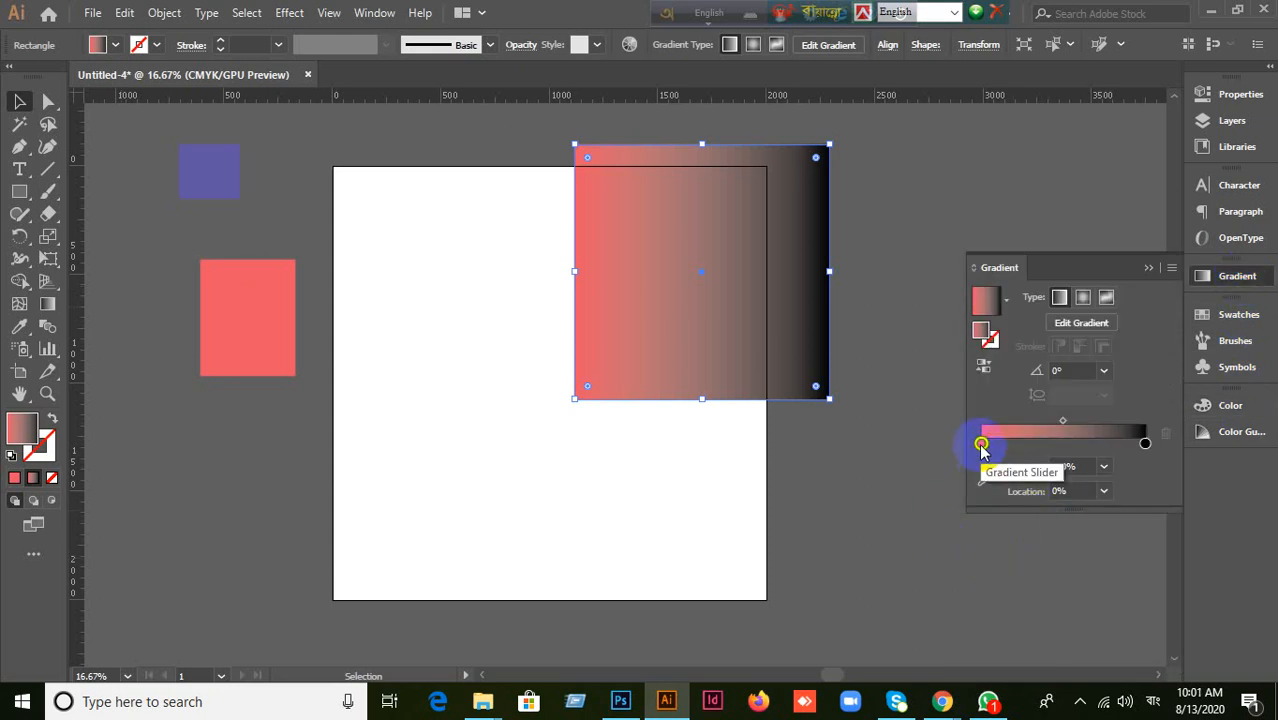
double_click(981, 444)
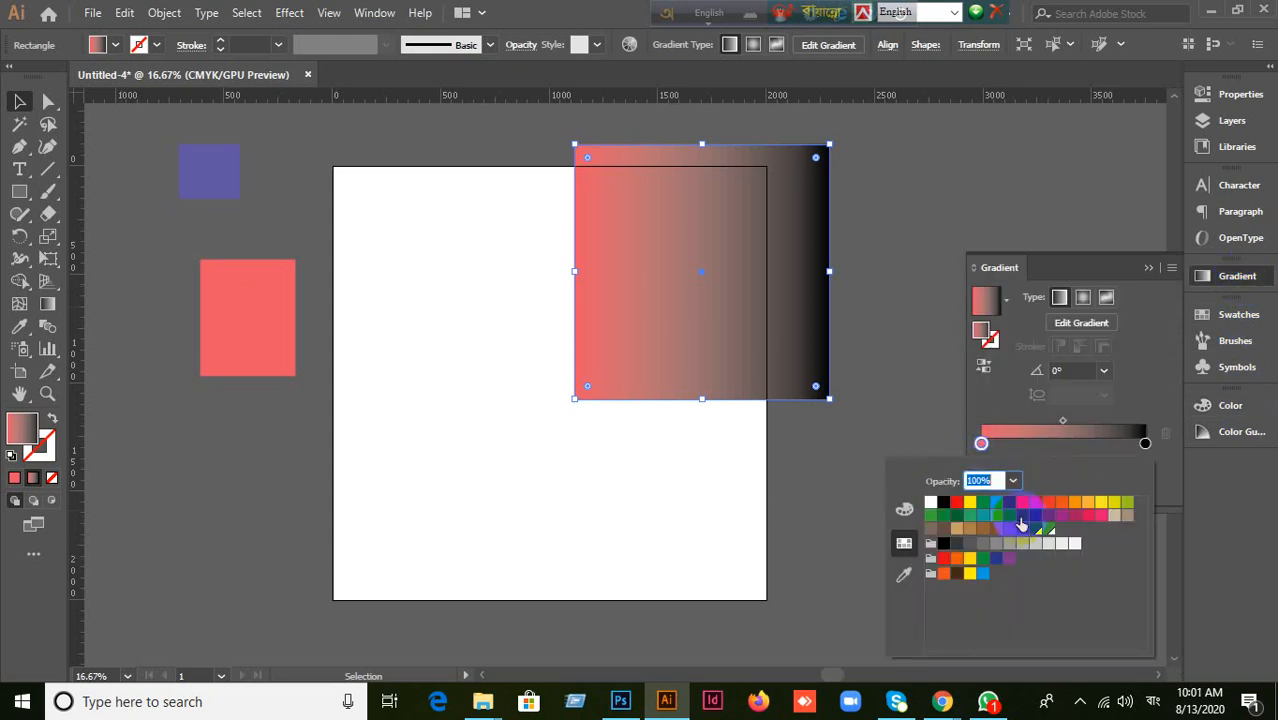
left_click(903, 511)
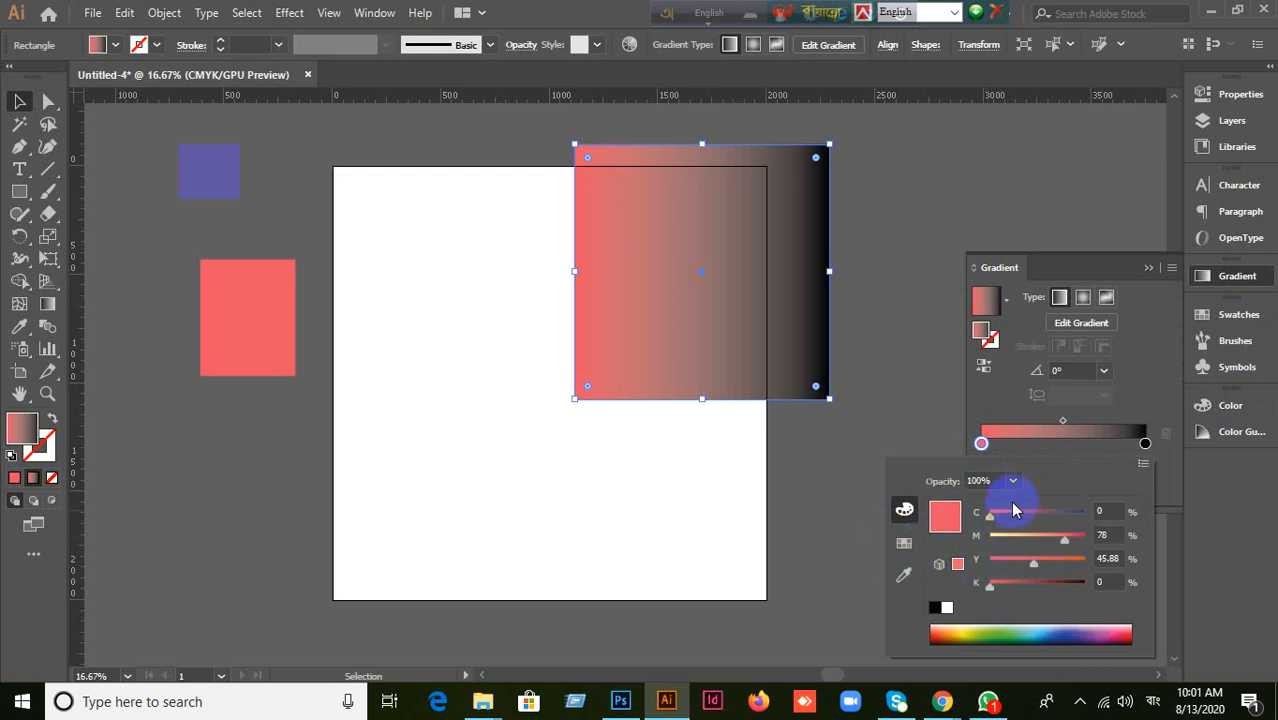
left_click(1057, 444)
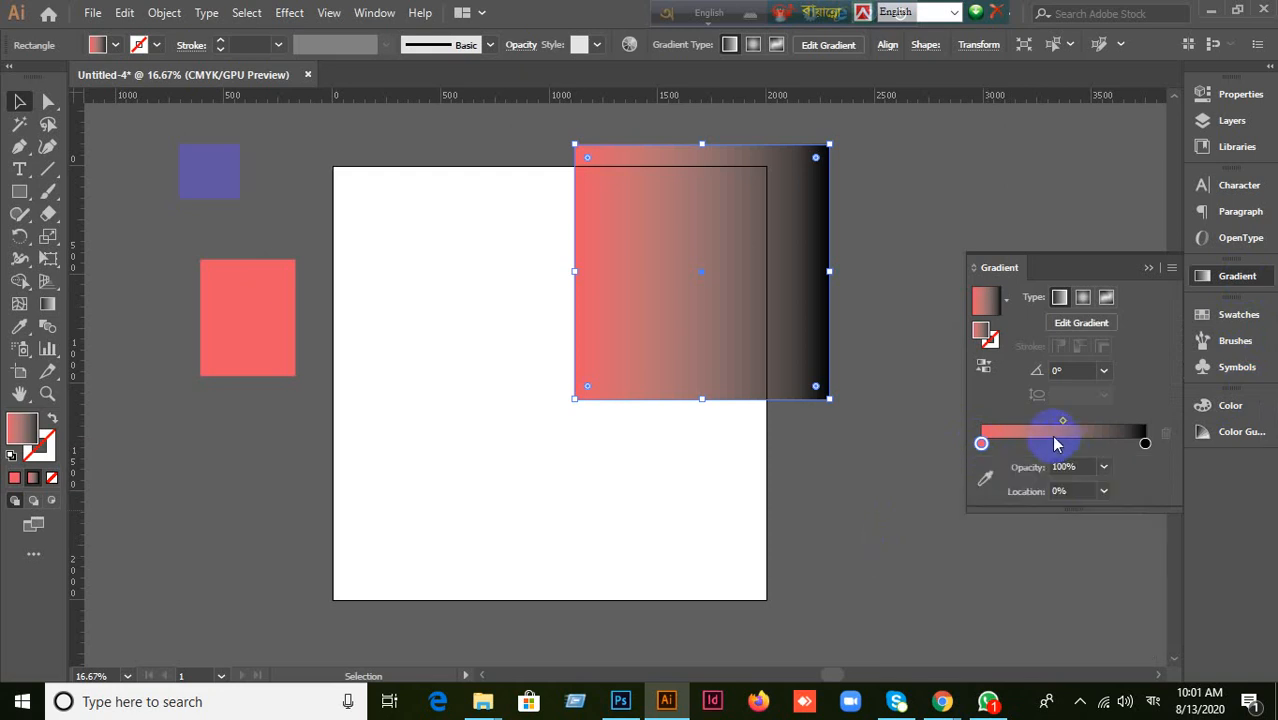
left_click(988, 449)
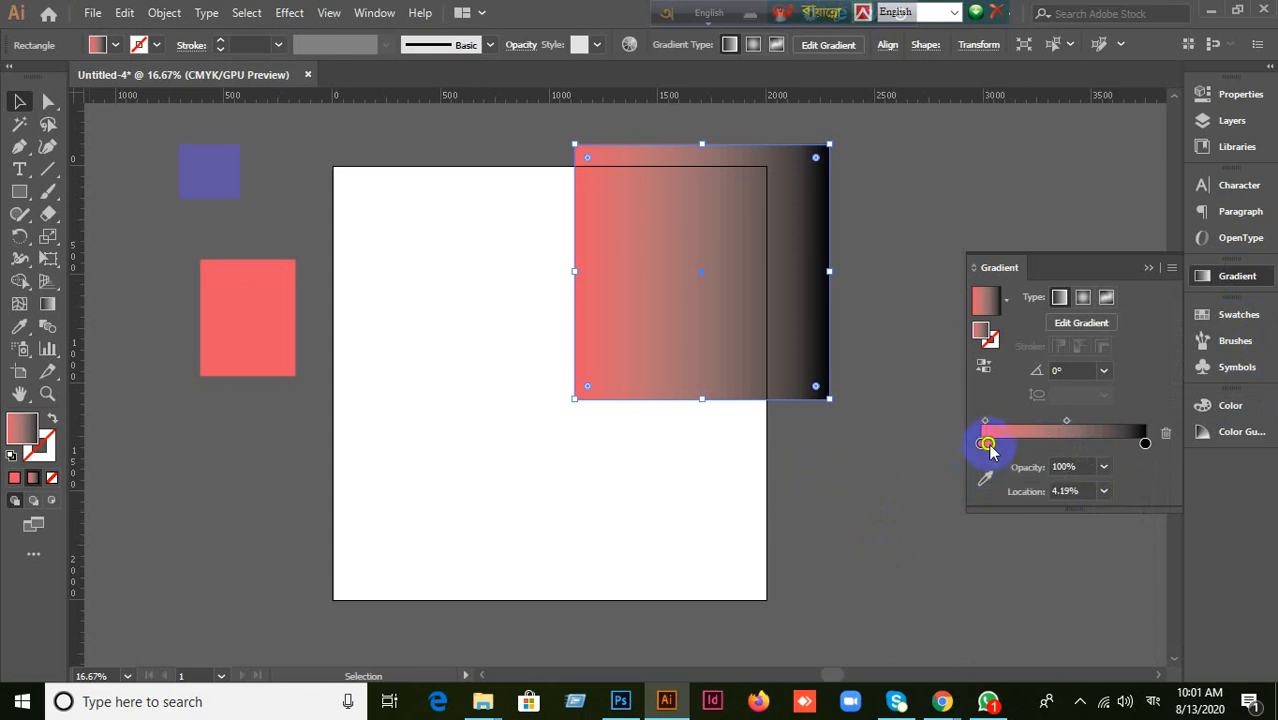
left_click_drag(989, 446, 830, 539)
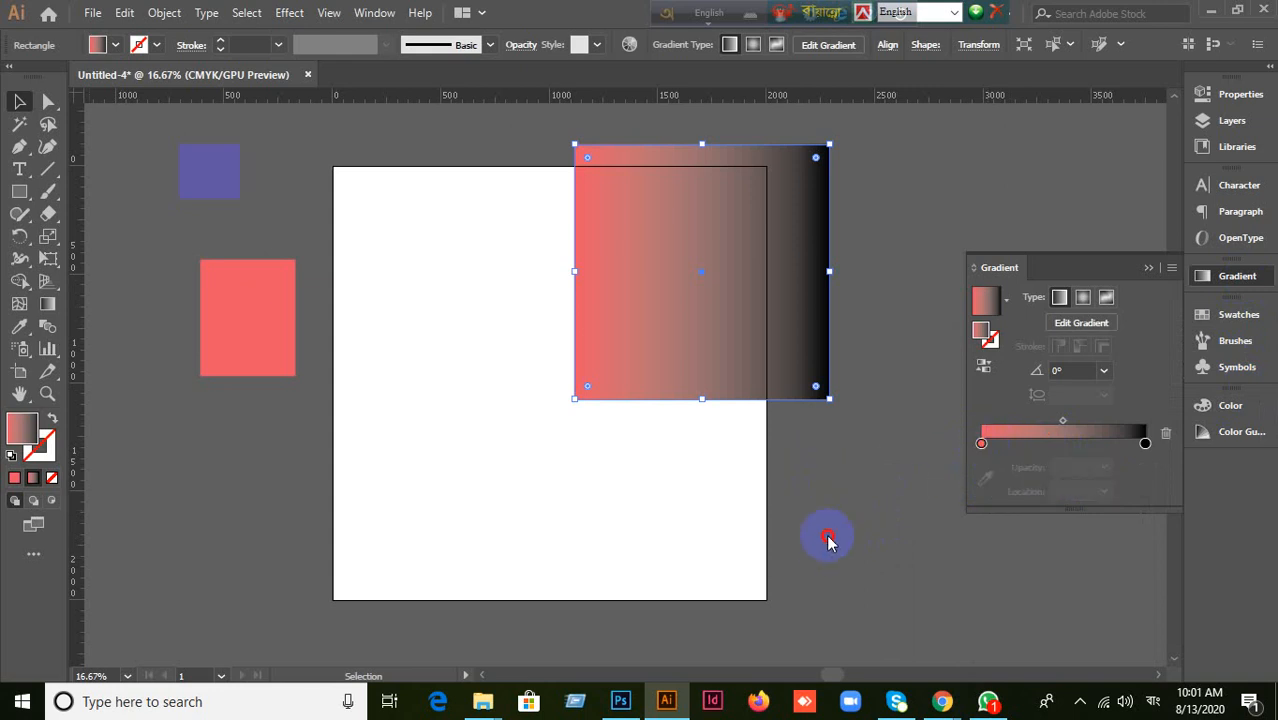
Step: Recolour the gradient's coral stop by sampling the small purple rectangle with the Eyedropper tool, keeping the square's gradient fill
left_click(981, 445)
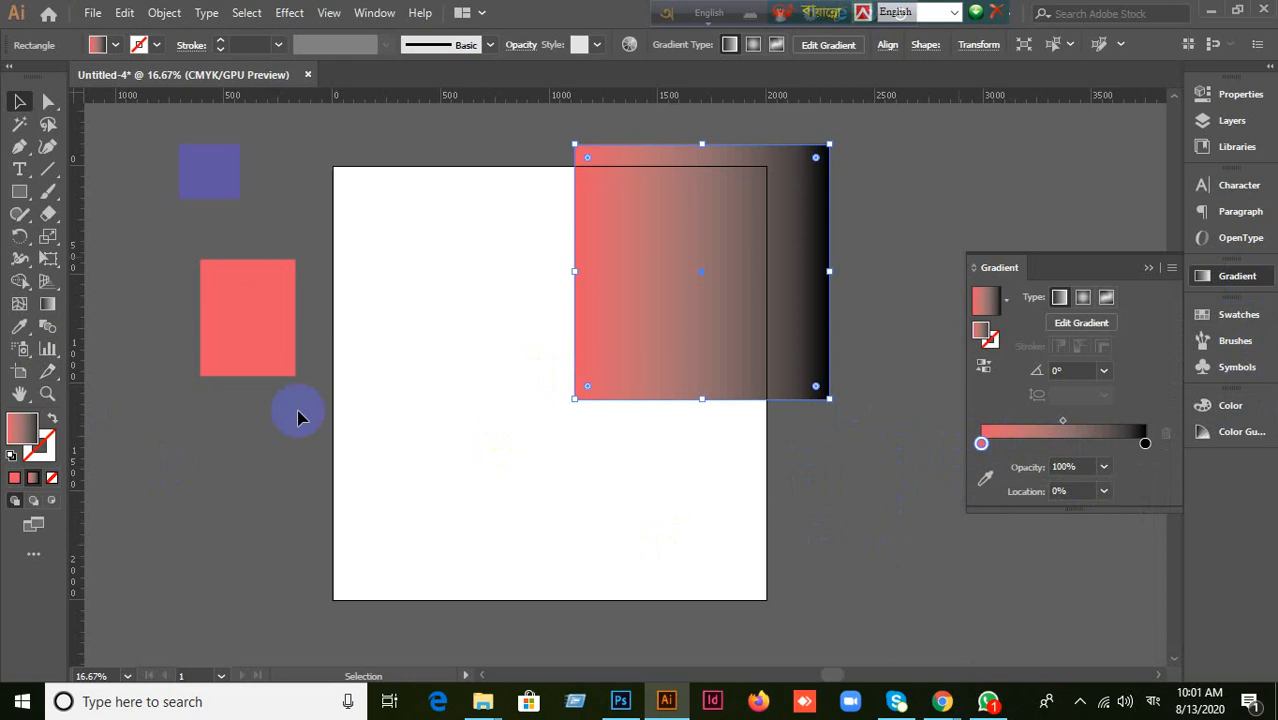
left_click(17, 330)
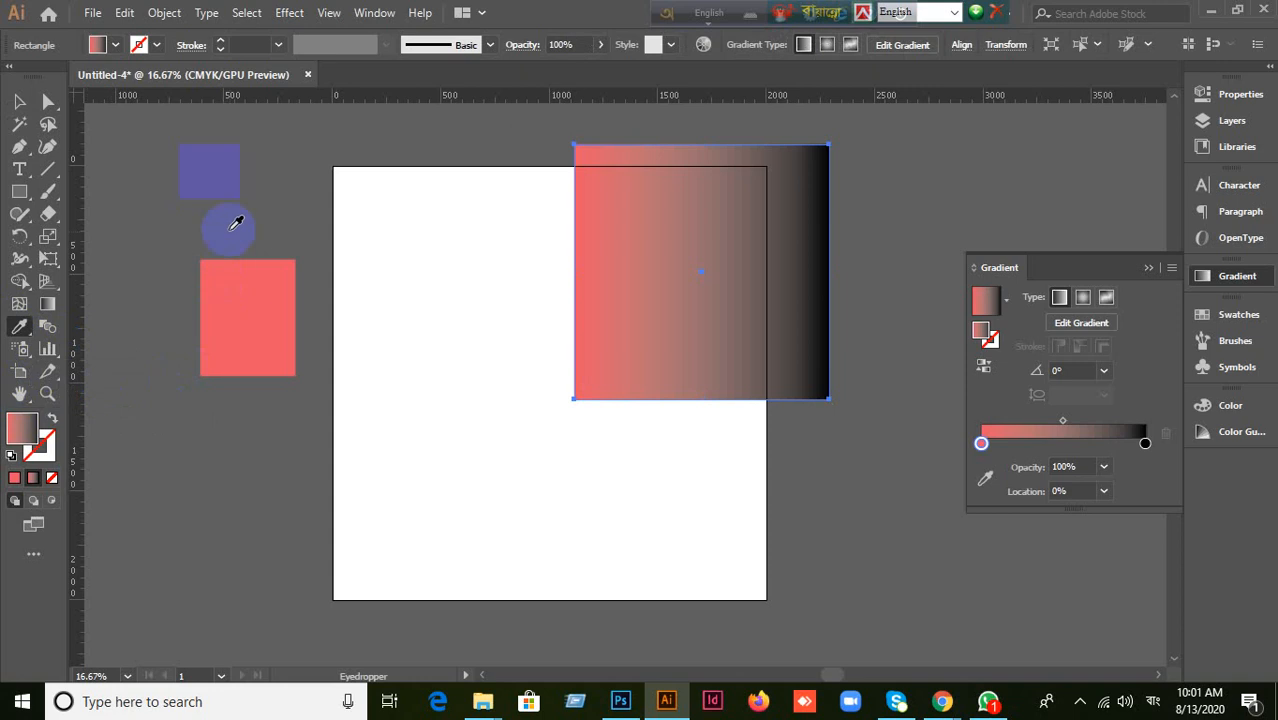
left_click(224, 170)
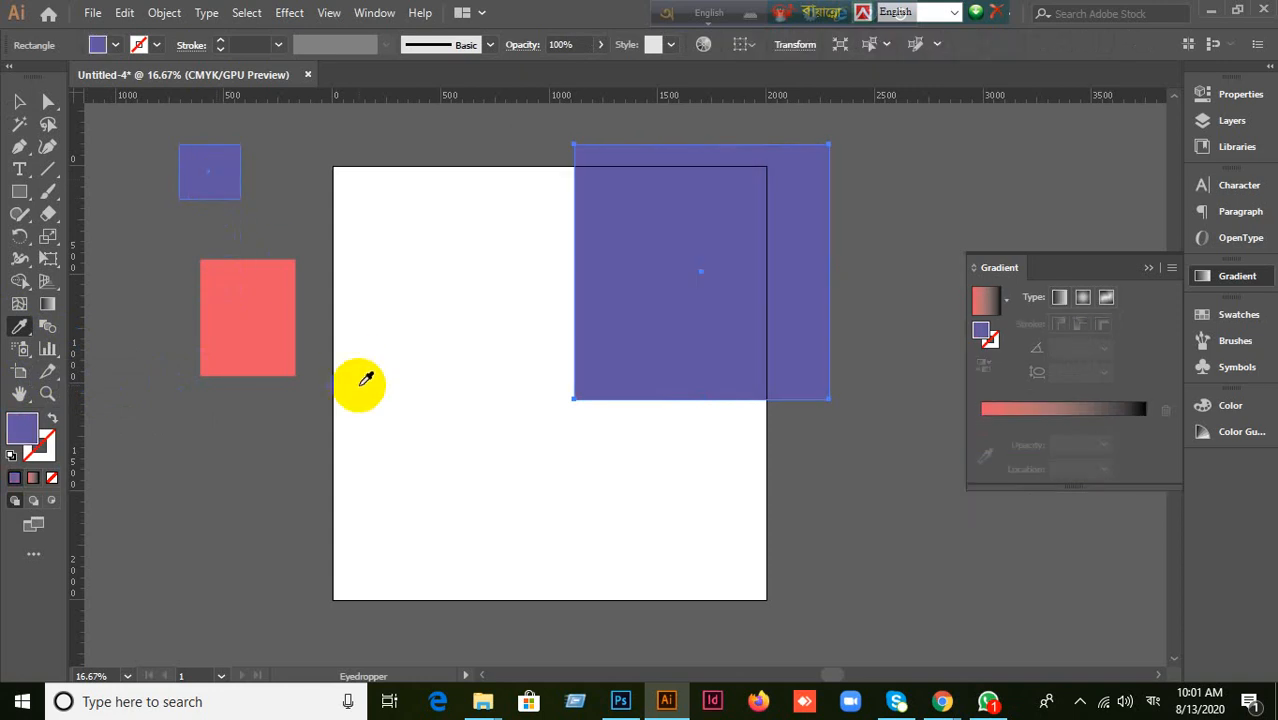
key("ctrl+z")
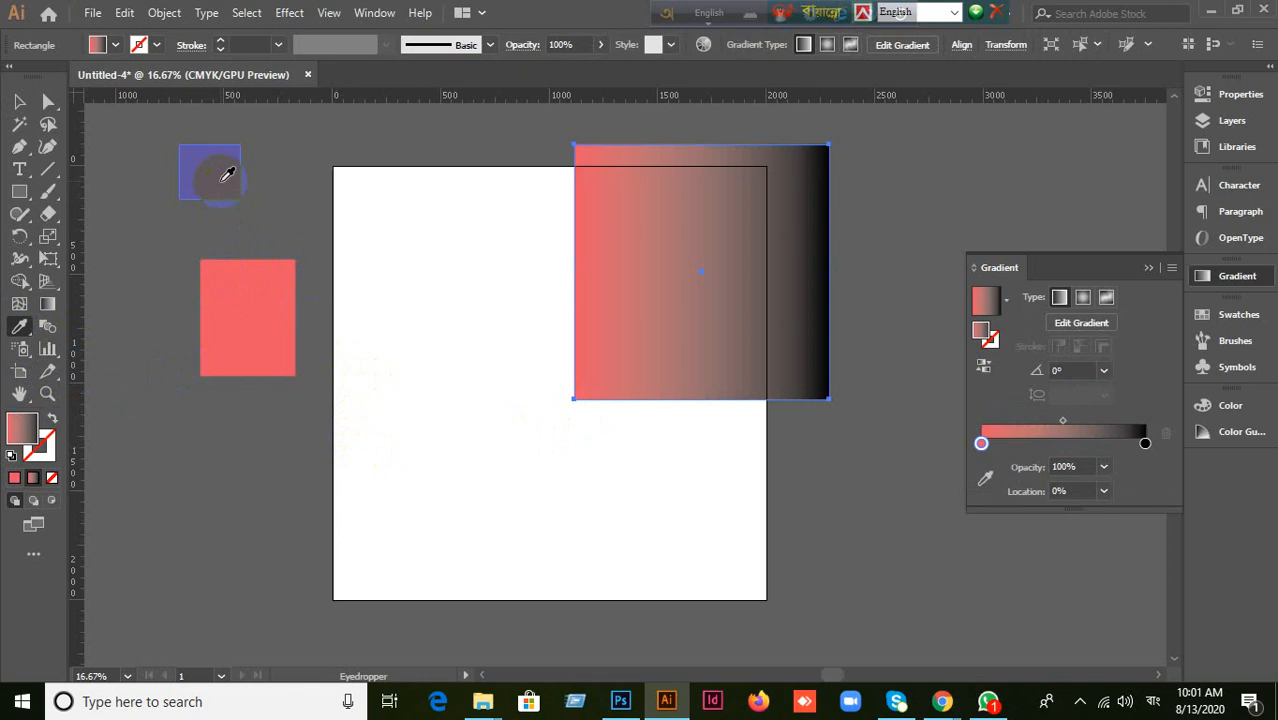
left_click(224, 175, "shift")
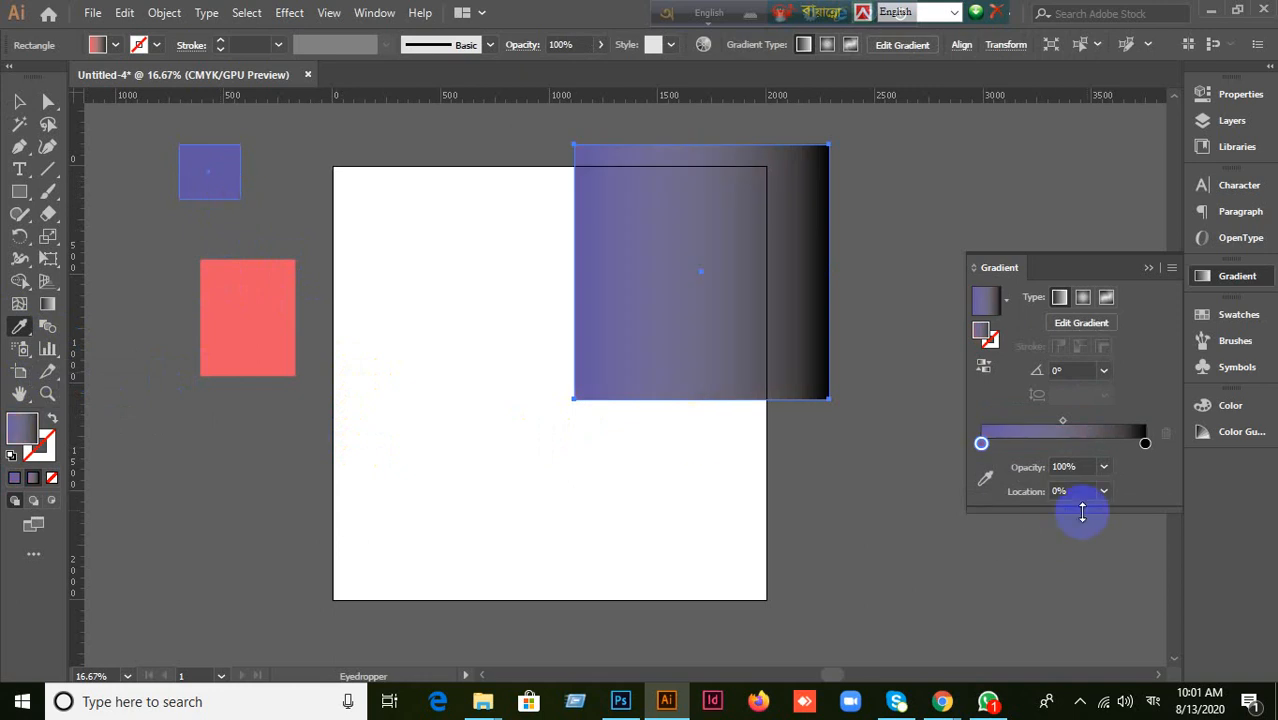
Step: Try to sample the coral rectangle onto the black gradient stop with the Eyedropper tool, and reapply the purple-to-black gradient
left_click(1145, 443)
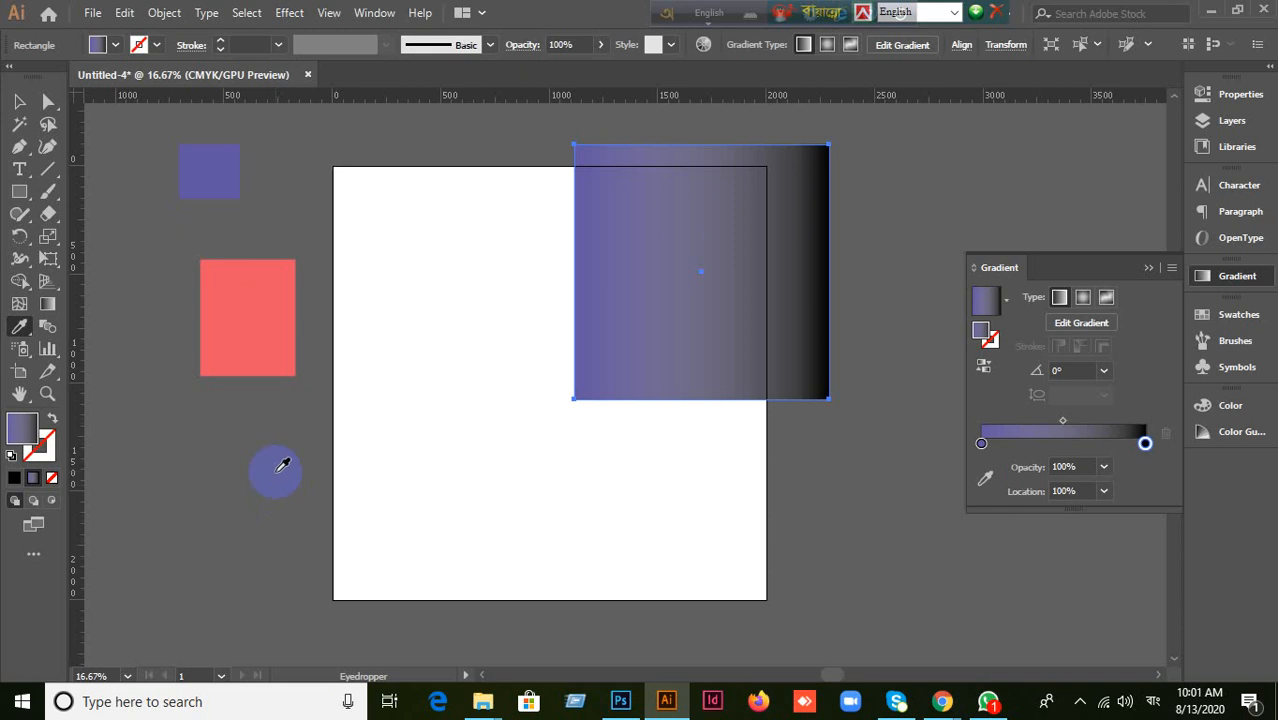
left_click(1146, 446)
left_click(20, 327)
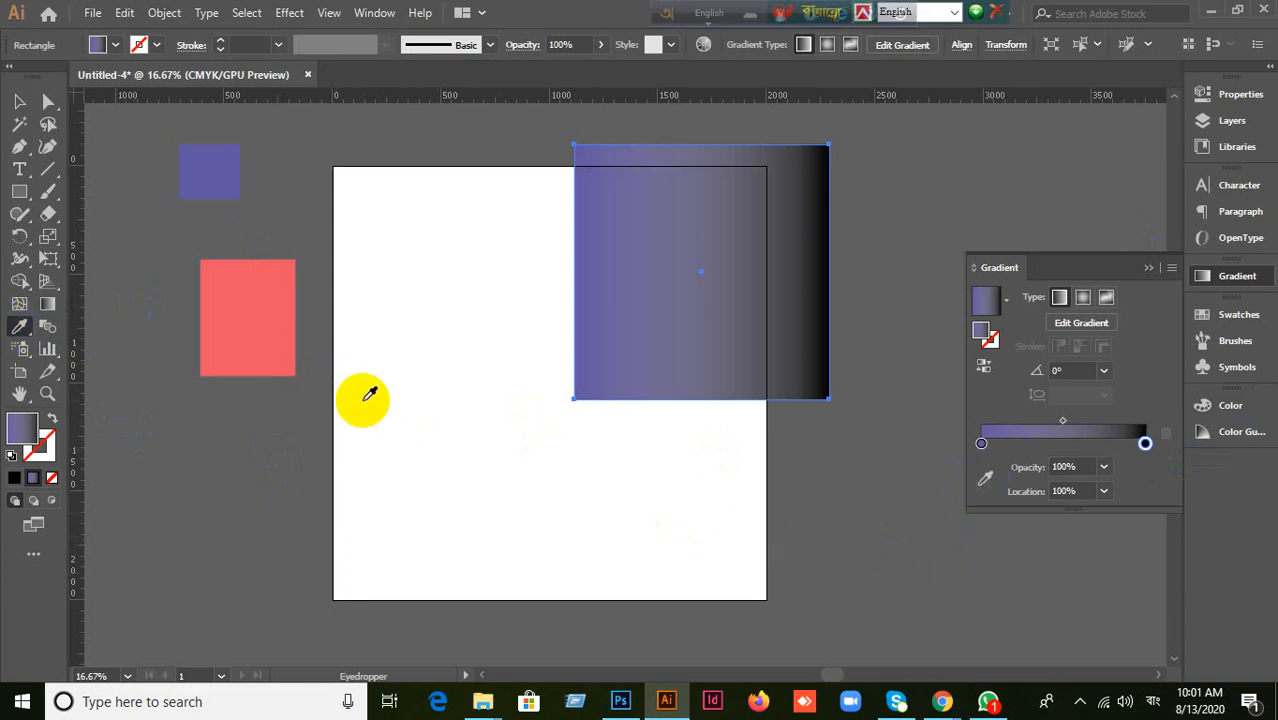
left_click(258, 300)
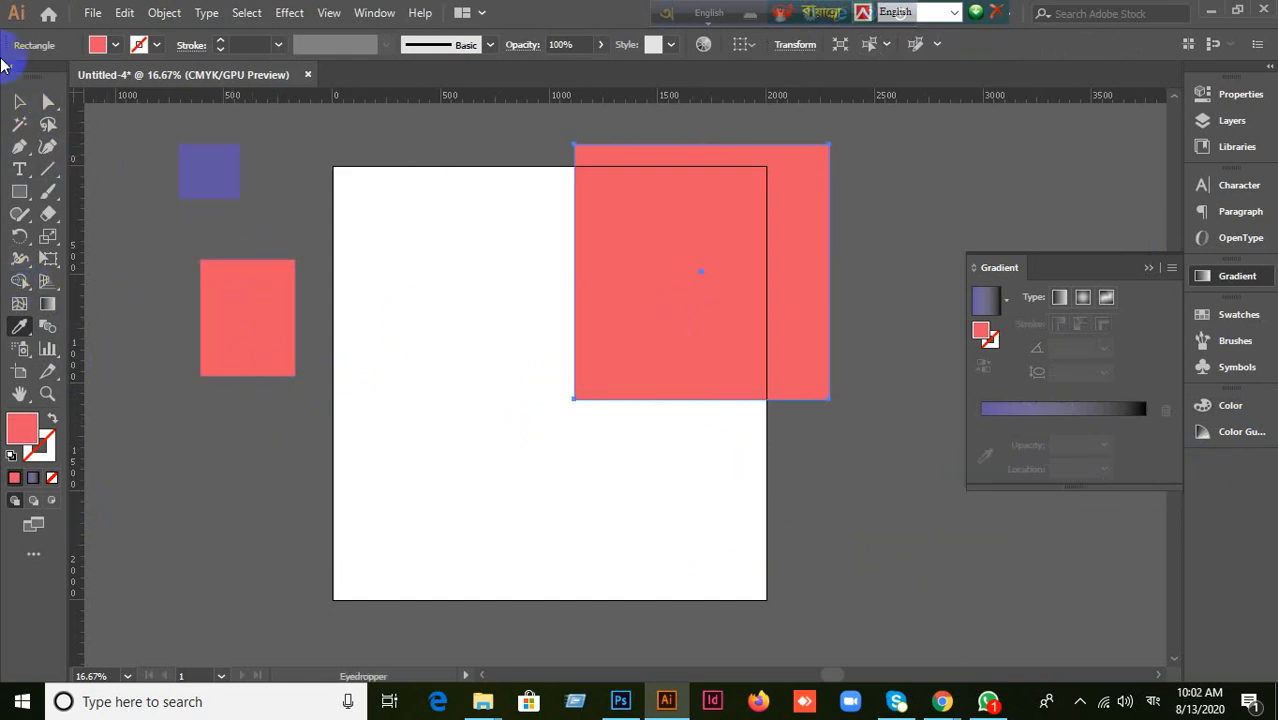
left_click(20, 101)
left_click(648, 265)
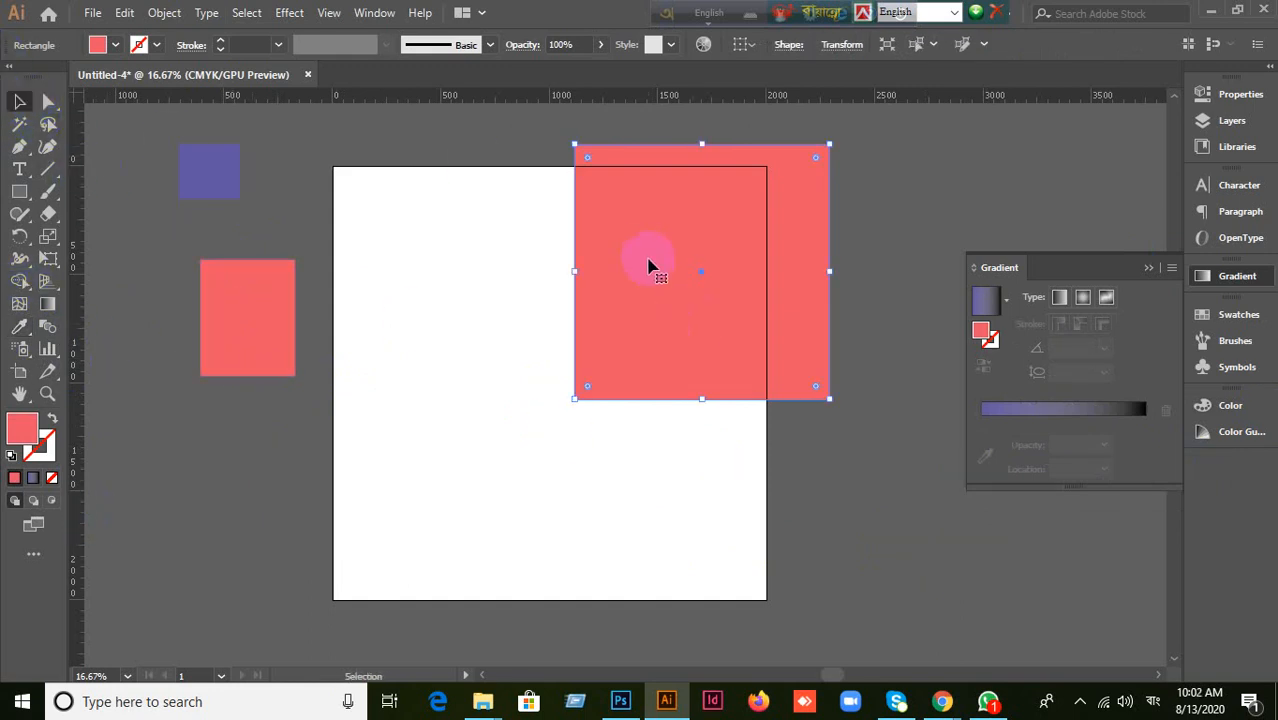
left_click(33, 477)
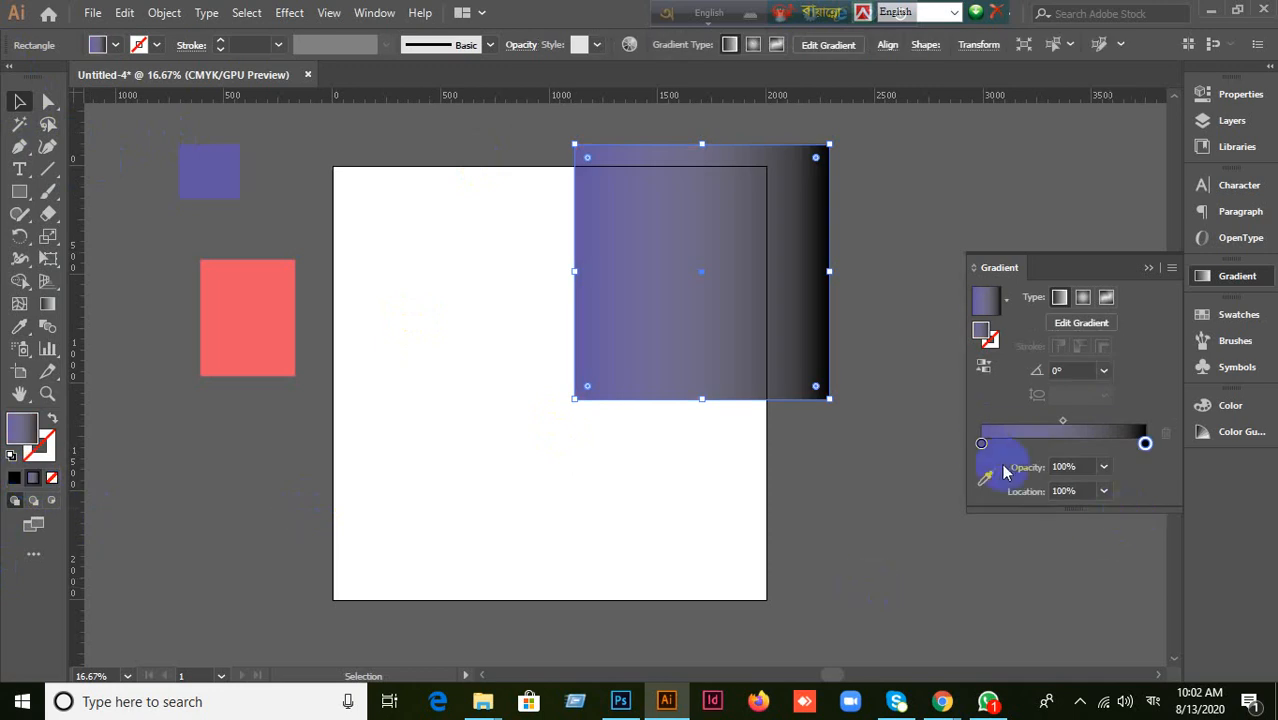
Step: Sample the coral rectangle onto the black stop with the gradient's own colour picker eyedropper and undo it
left_click(1145, 443)
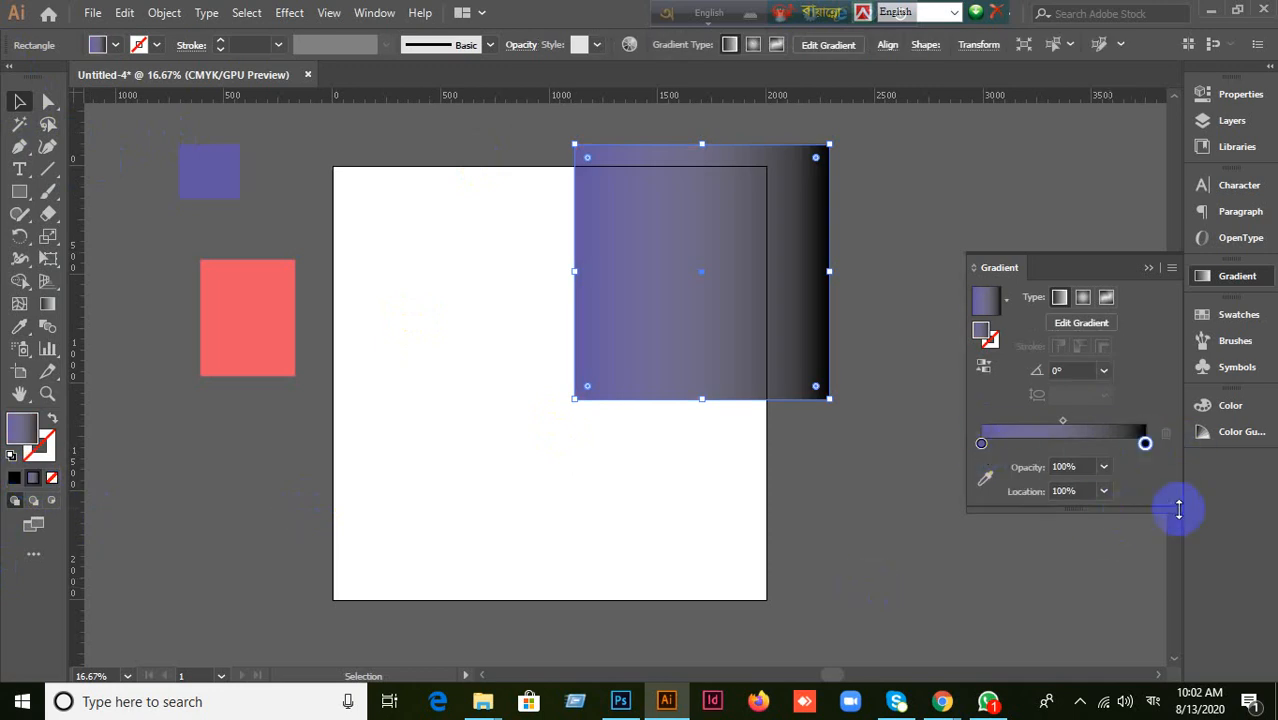
left_click(985, 478)
left_click(270, 297)
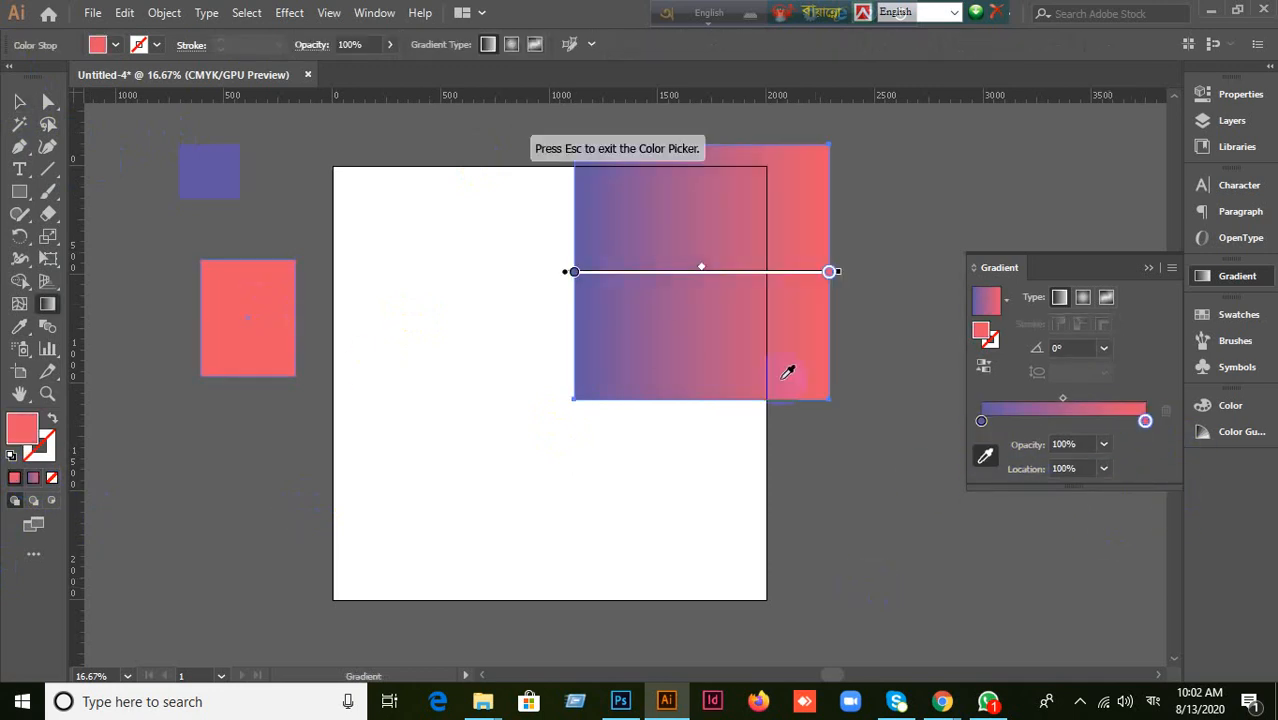
key("ctrl+z")
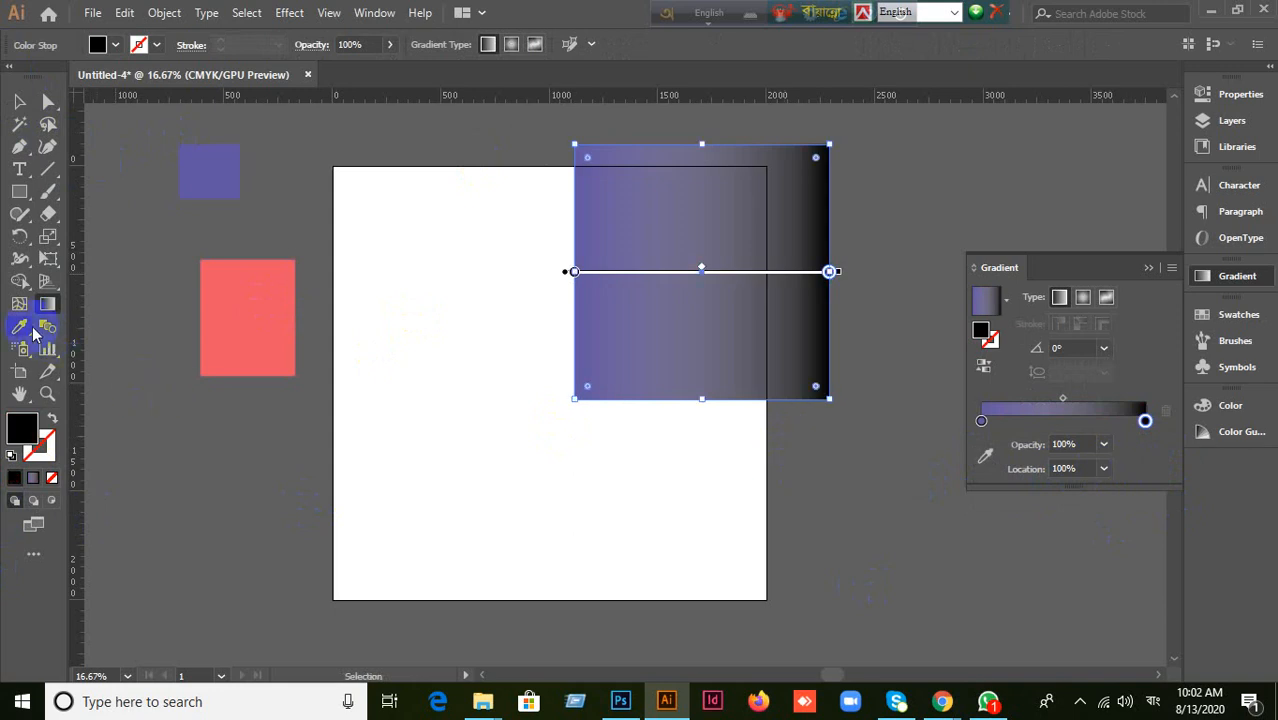
Step: Repeatedly sample the coral rectangle onto the black gradient stop with the Eyedropper tool, undoing each sampling
left_click(19, 326)
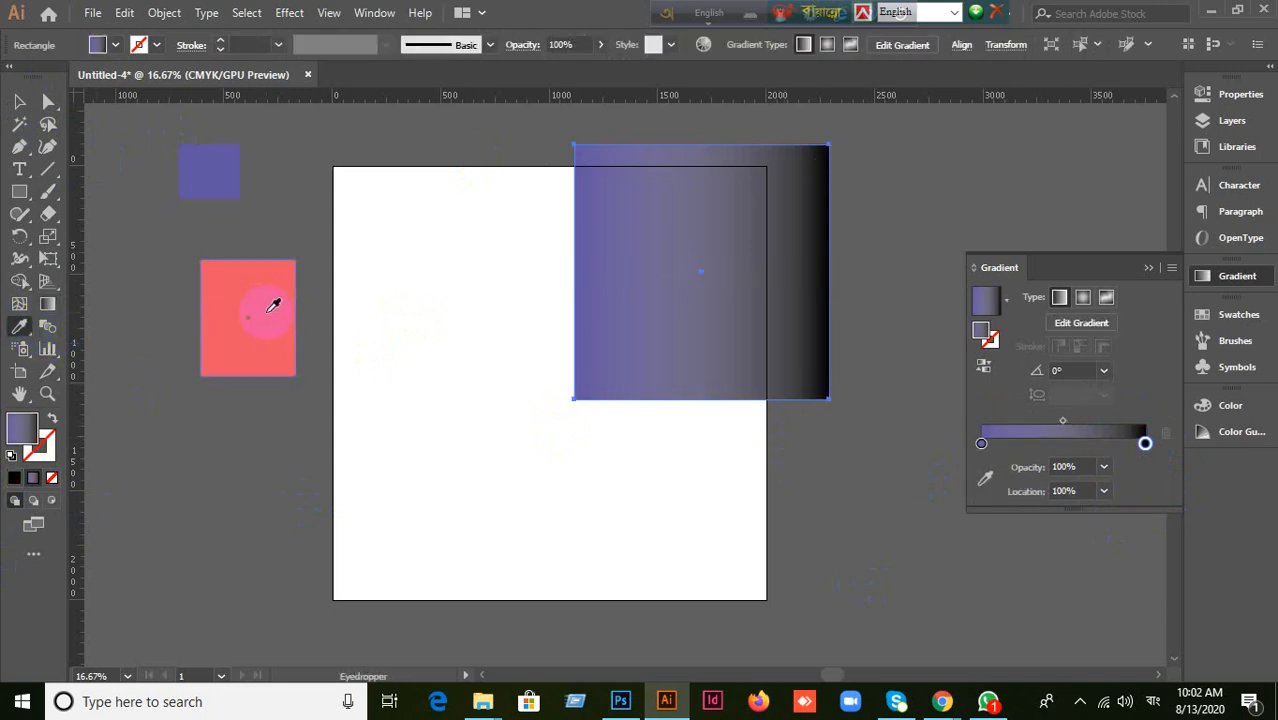
left_click(265, 312, "shift")
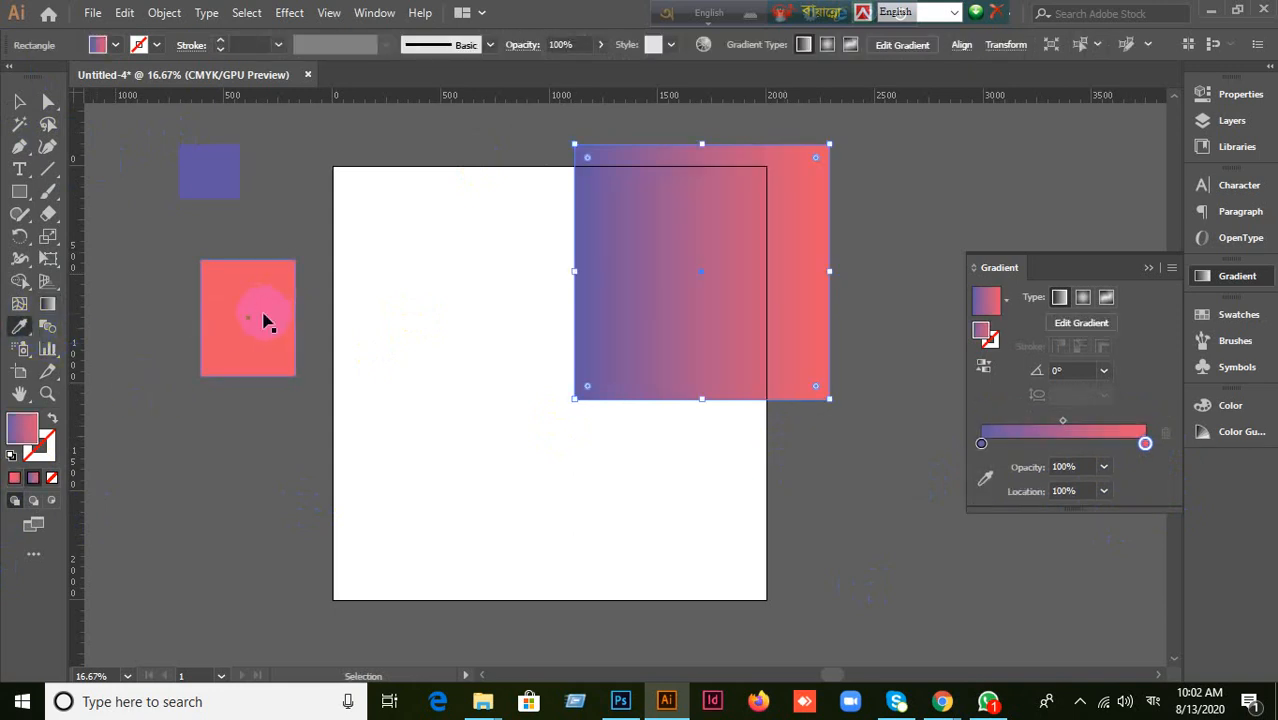
key("ctrl+z")
left_click(270, 307, "shift")
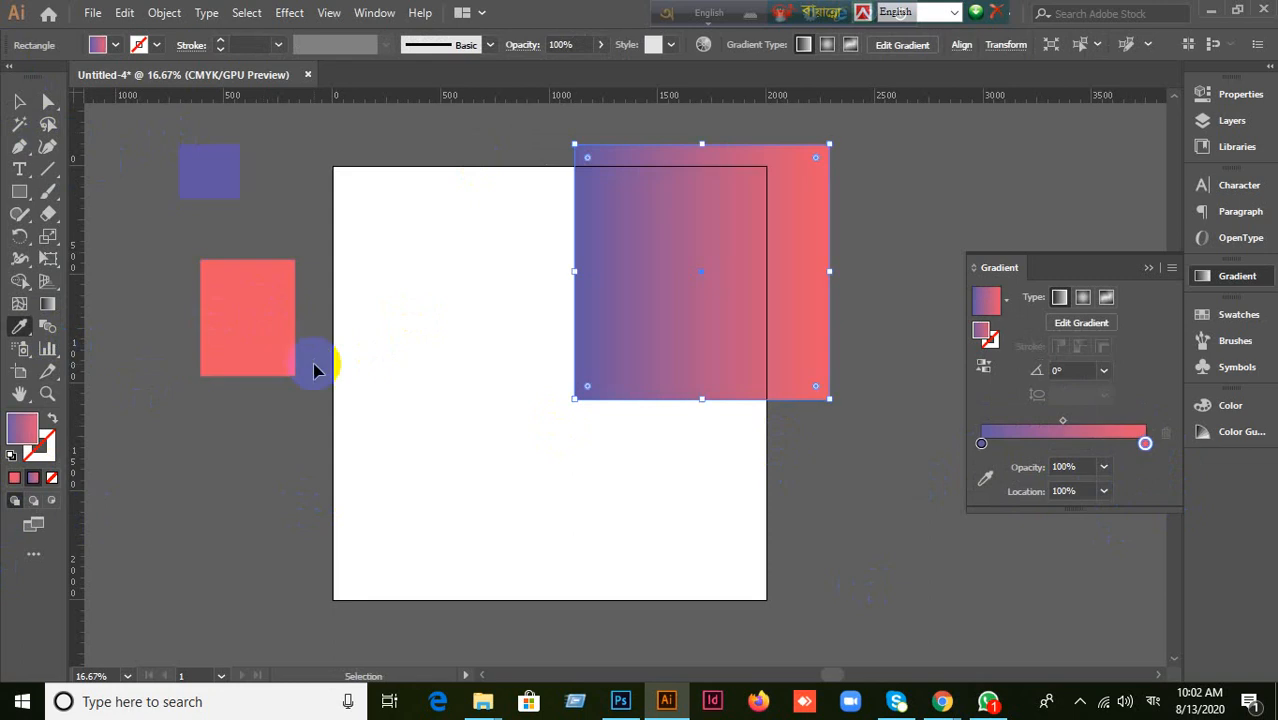
key("ctrl+z")
left_click_drag(19, 335, 80, 332)
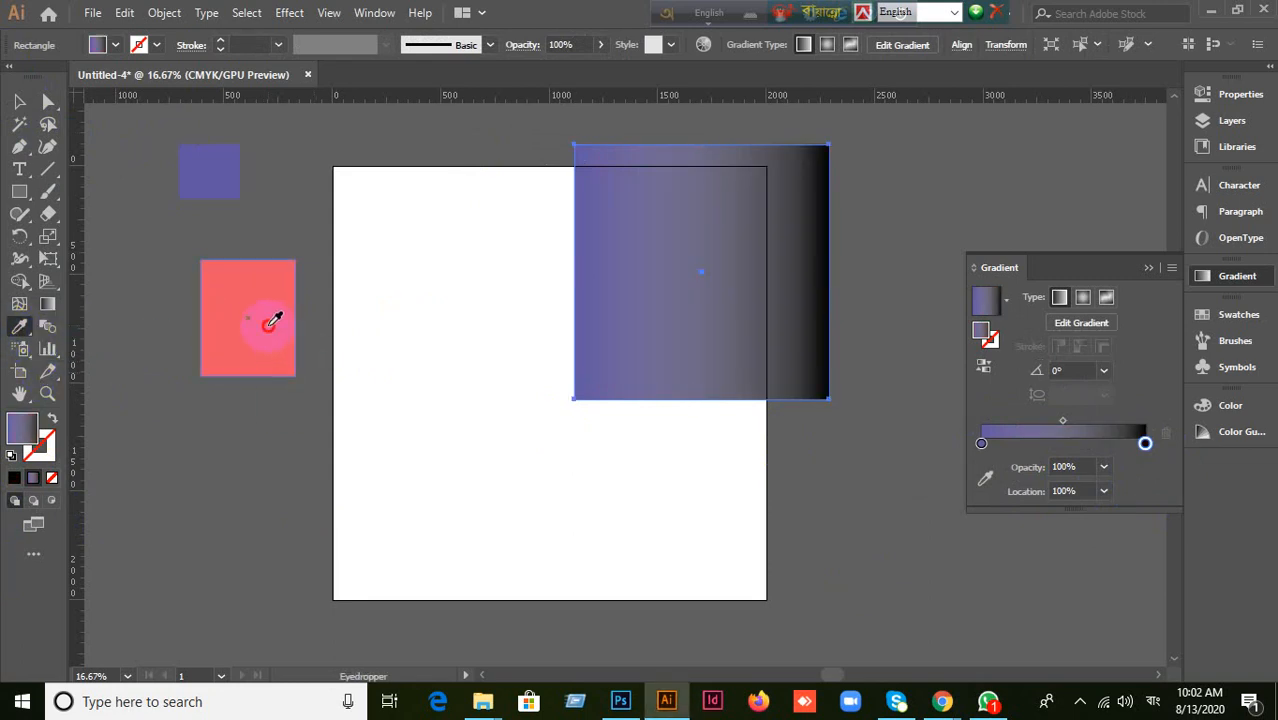
left_click(270, 323, "shift")
key("ctrl+z")
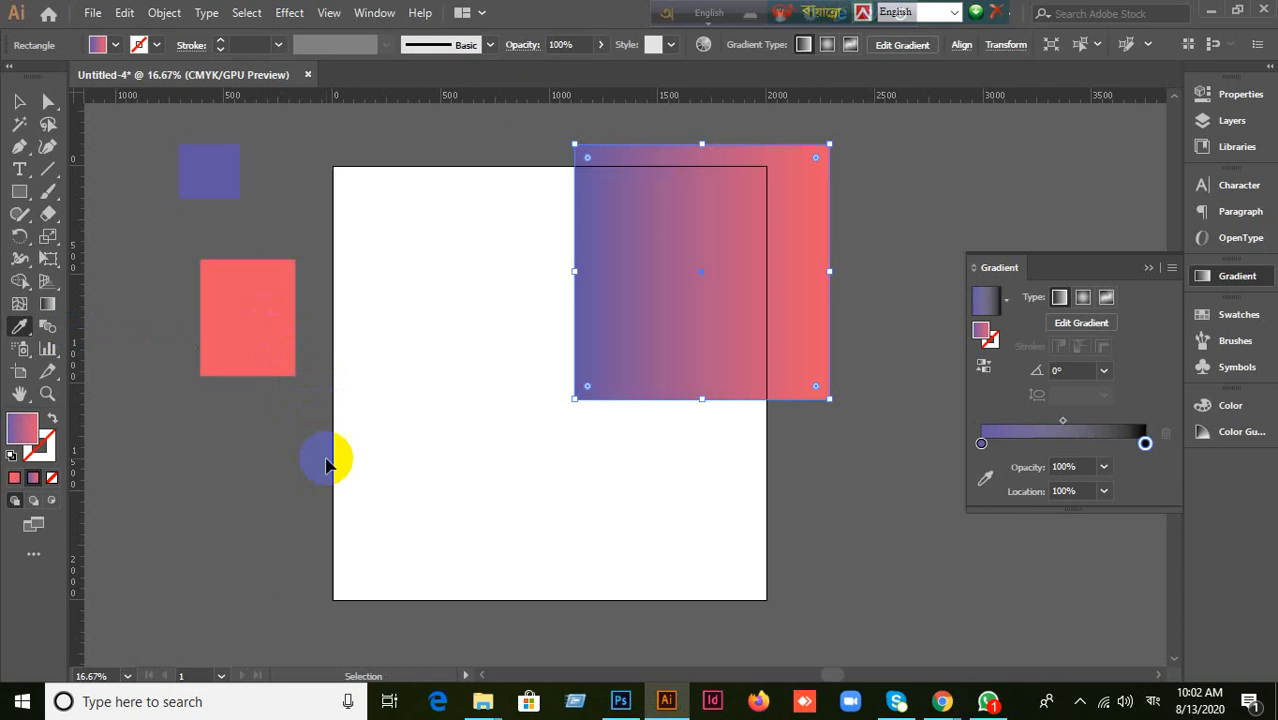
left_click(262, 298, "shift")
key("ctrl+z")
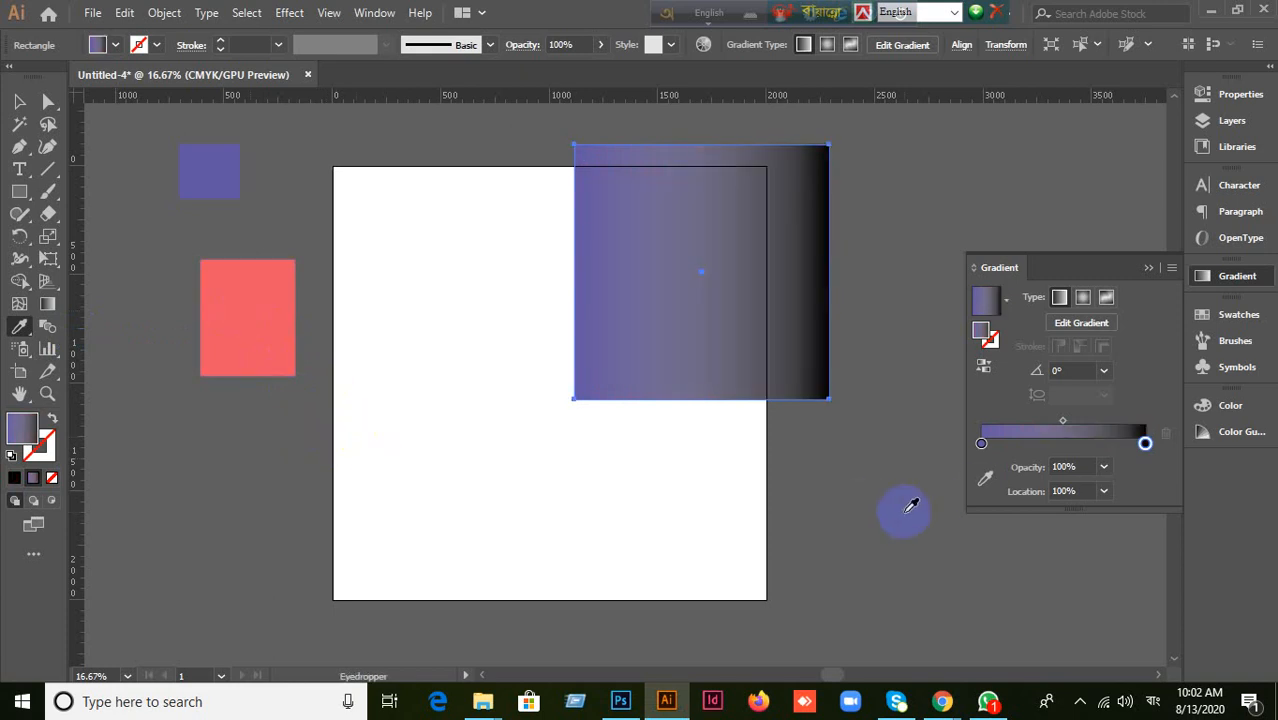
Step: Recolour the gradient's black stop by sampling the coral rectangle with the gradient's colour picker eyedropper, and exit the picker
left_click(983, 486)
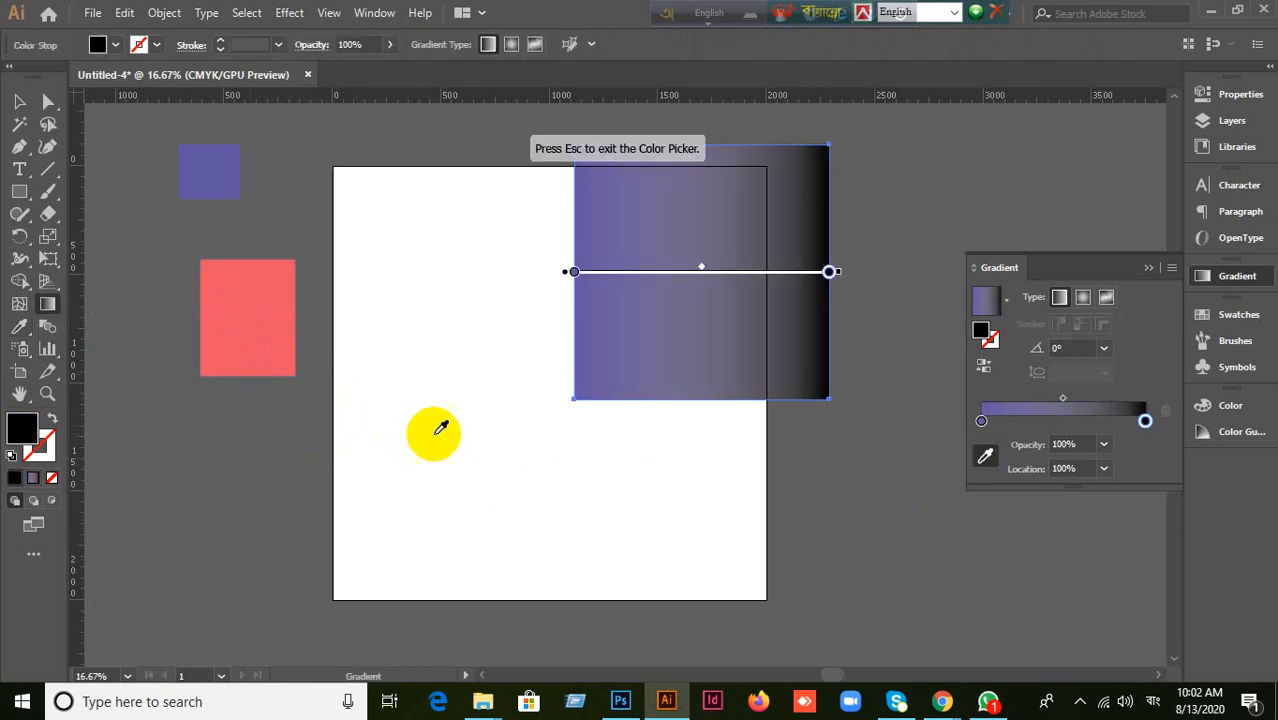
left_click(267, 321)
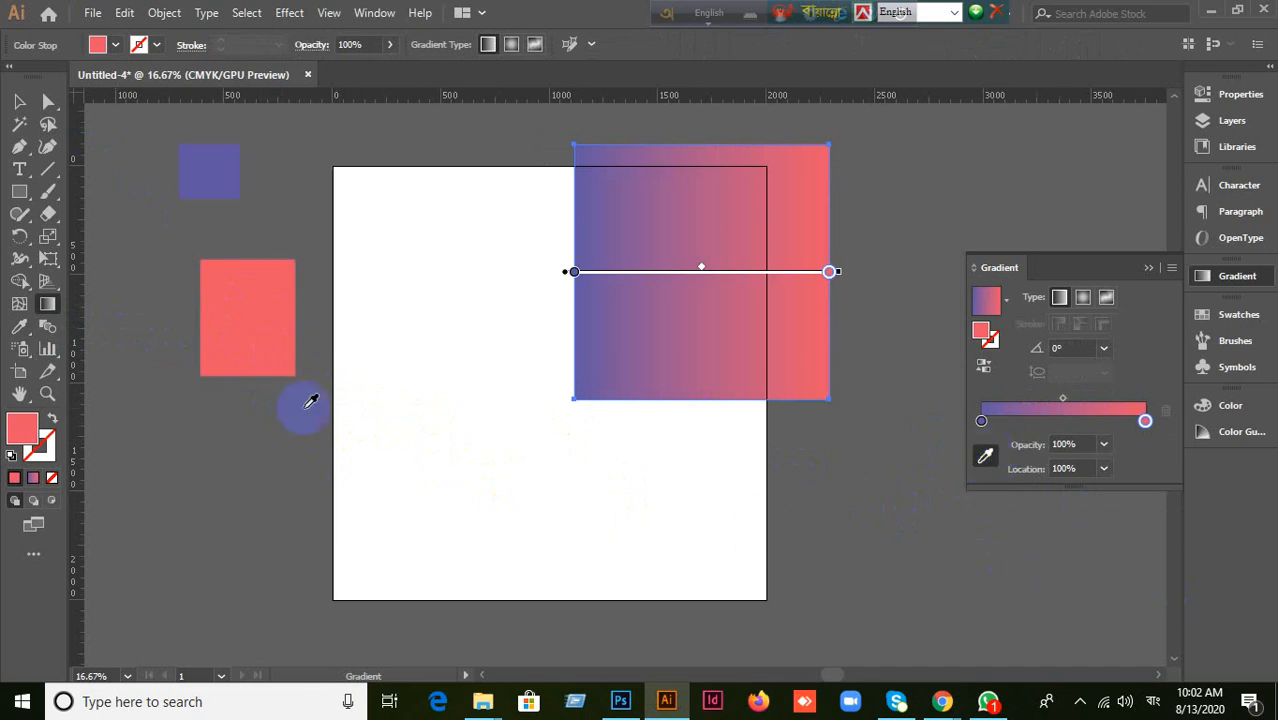
left_click(19, 327)
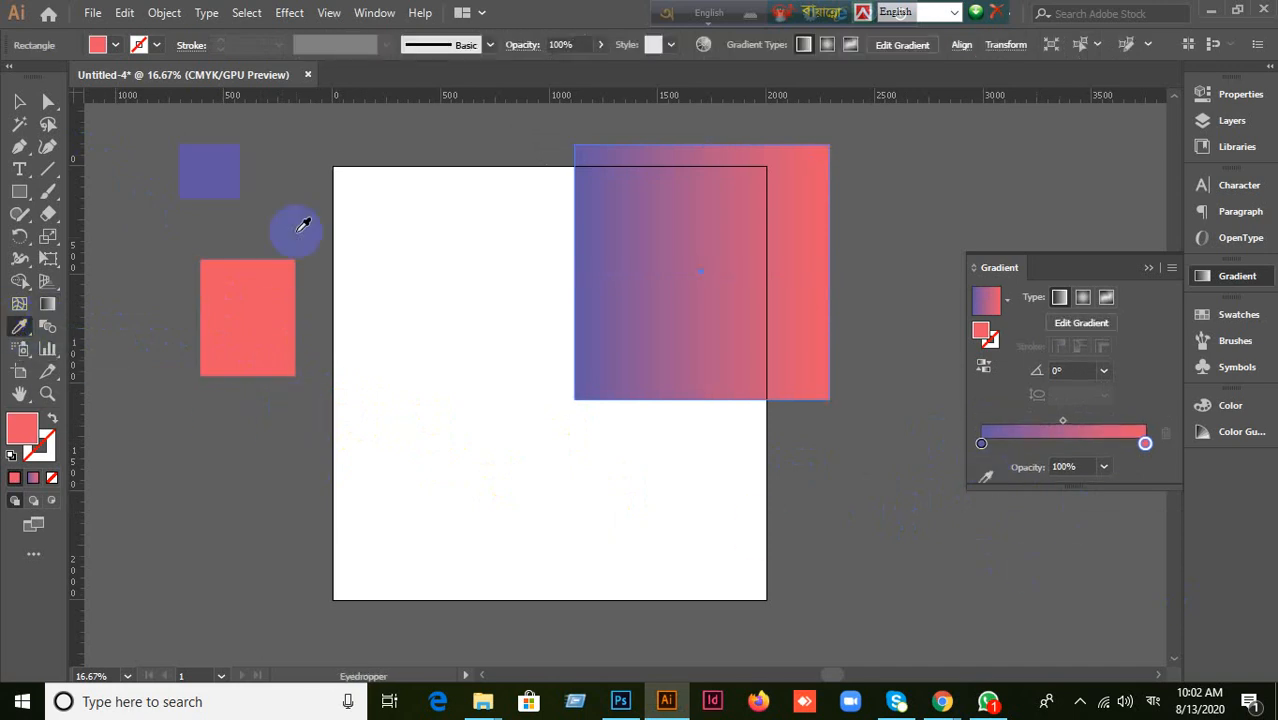
key("Escape")
Step: Select the gradient's purple stop, deselect the square and collapse the Gradient settings
left_click(982, 444)
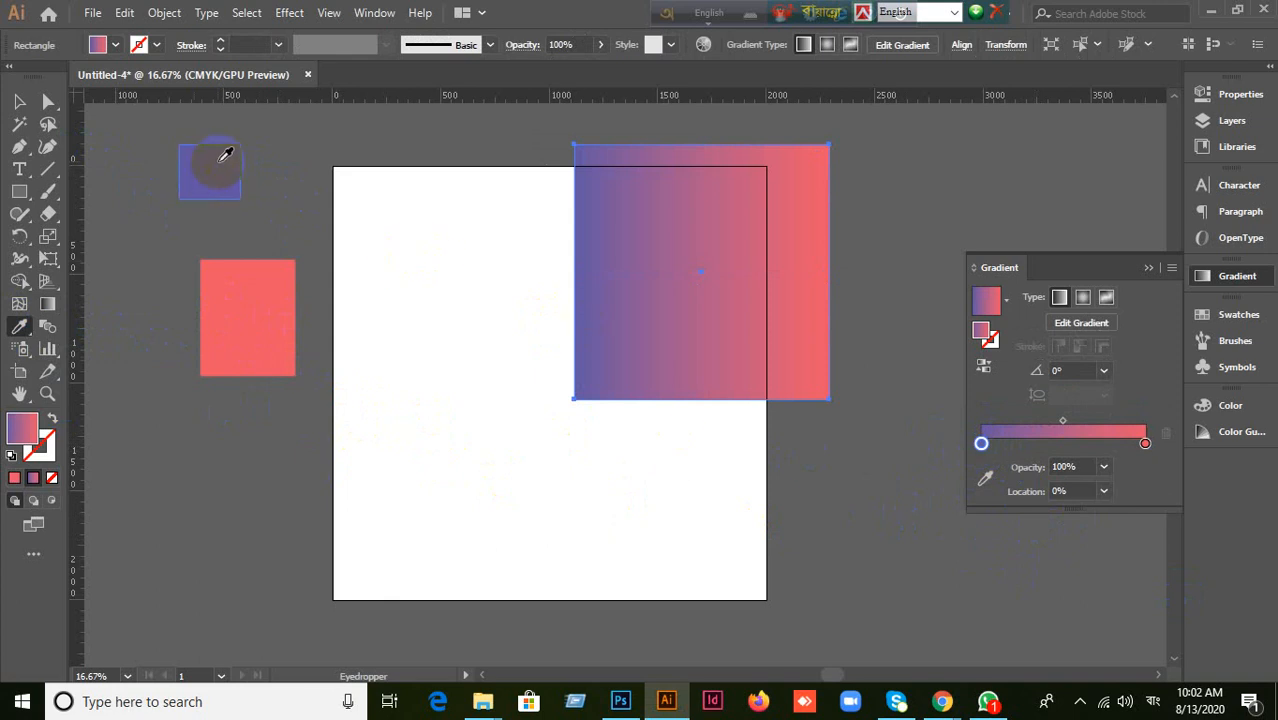
left_click(350, 334)
left_click(19, 101)
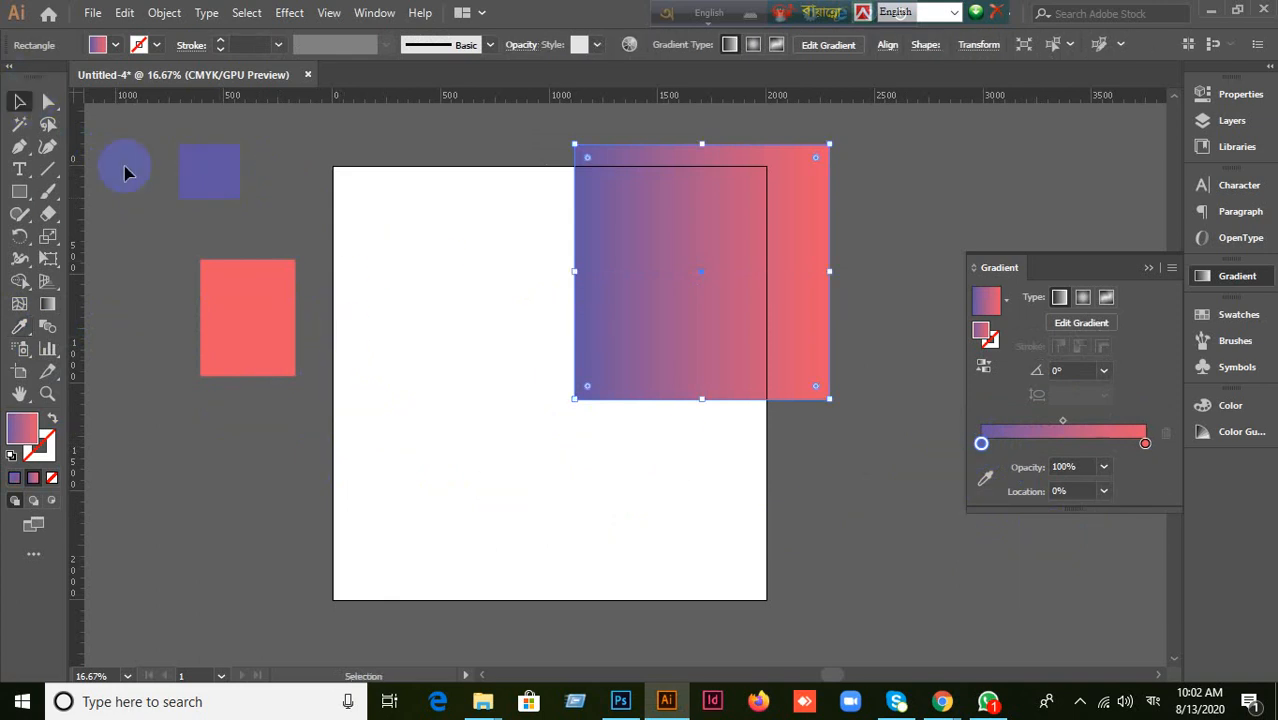
left_click(998, 612)
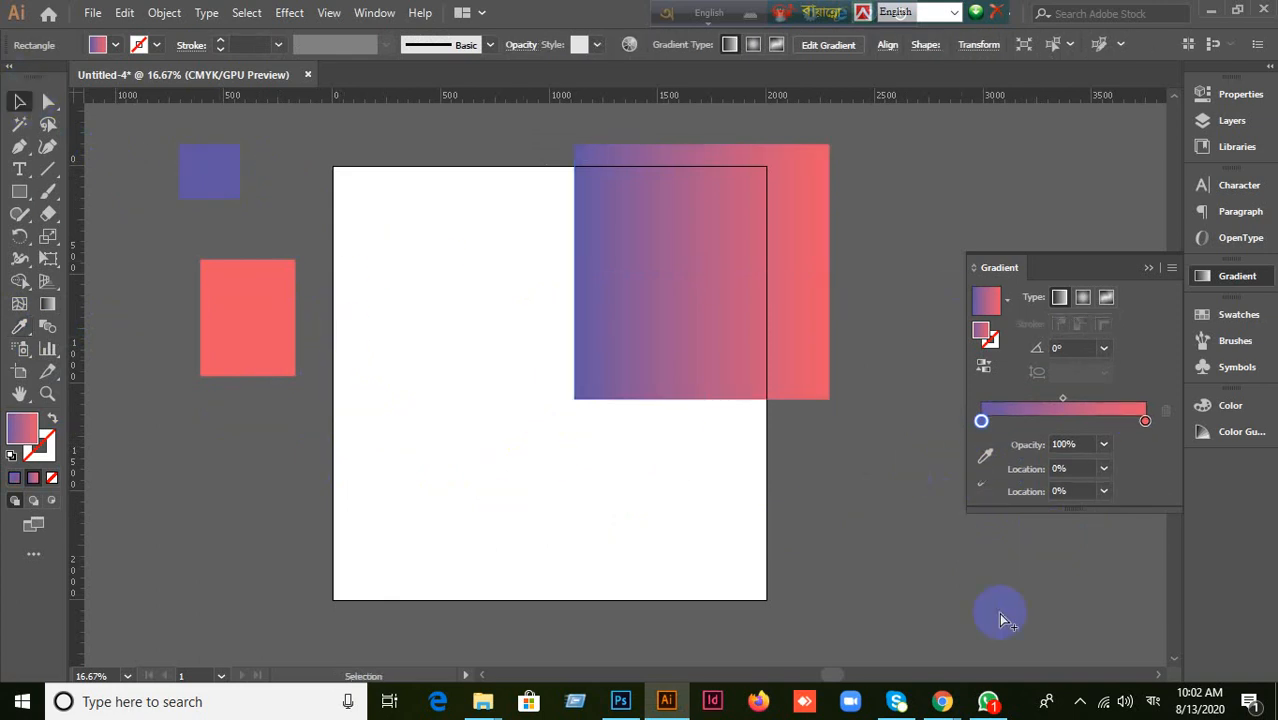
left_click(1149, 267)
Step: Shift the fill hue of the small purple rectangle to a pinkish purple of about 296° with the Color Picker
left_click(206, 166)
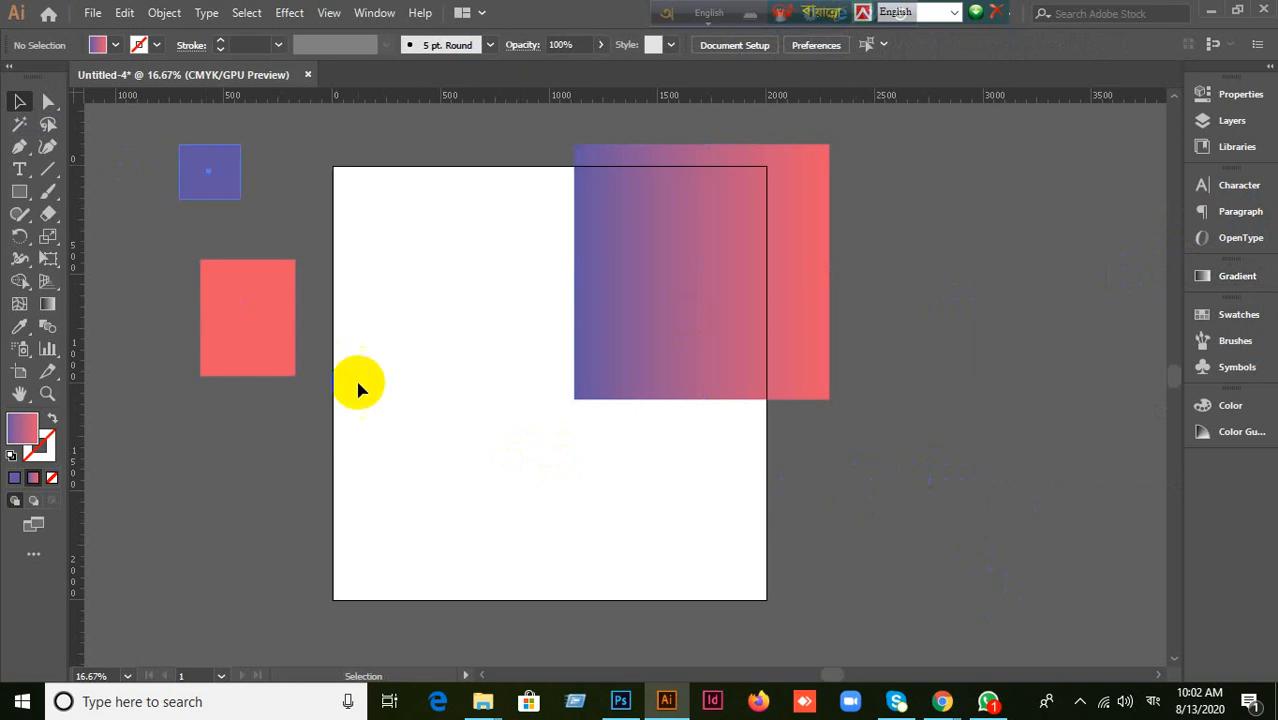
double_click(20, 434)
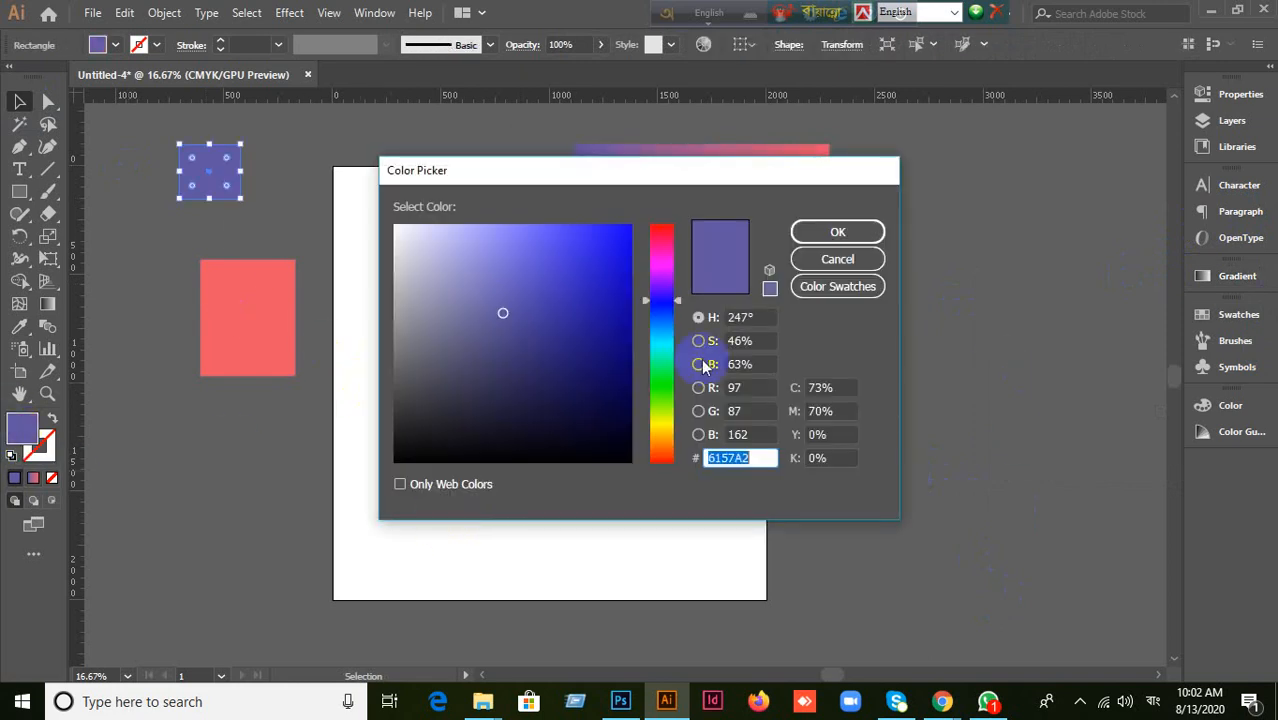
left_click_drag(653, 294, 652, 270)
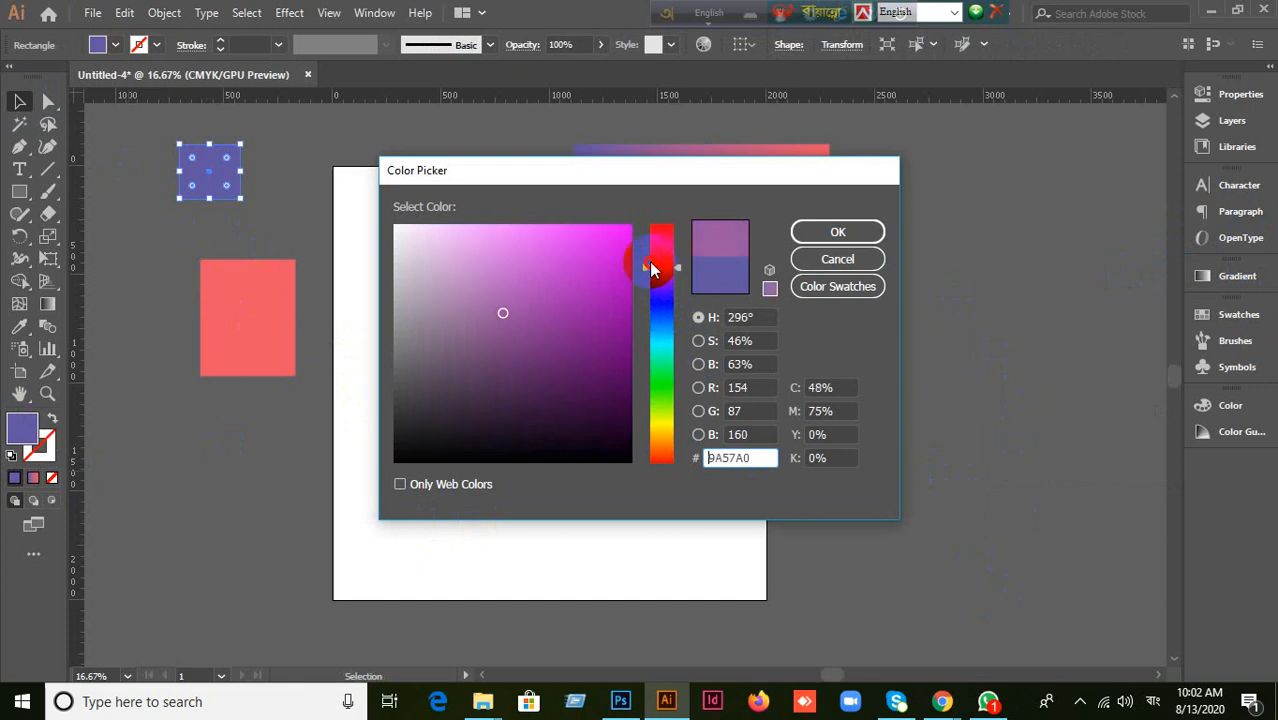
left_click(800, 233)
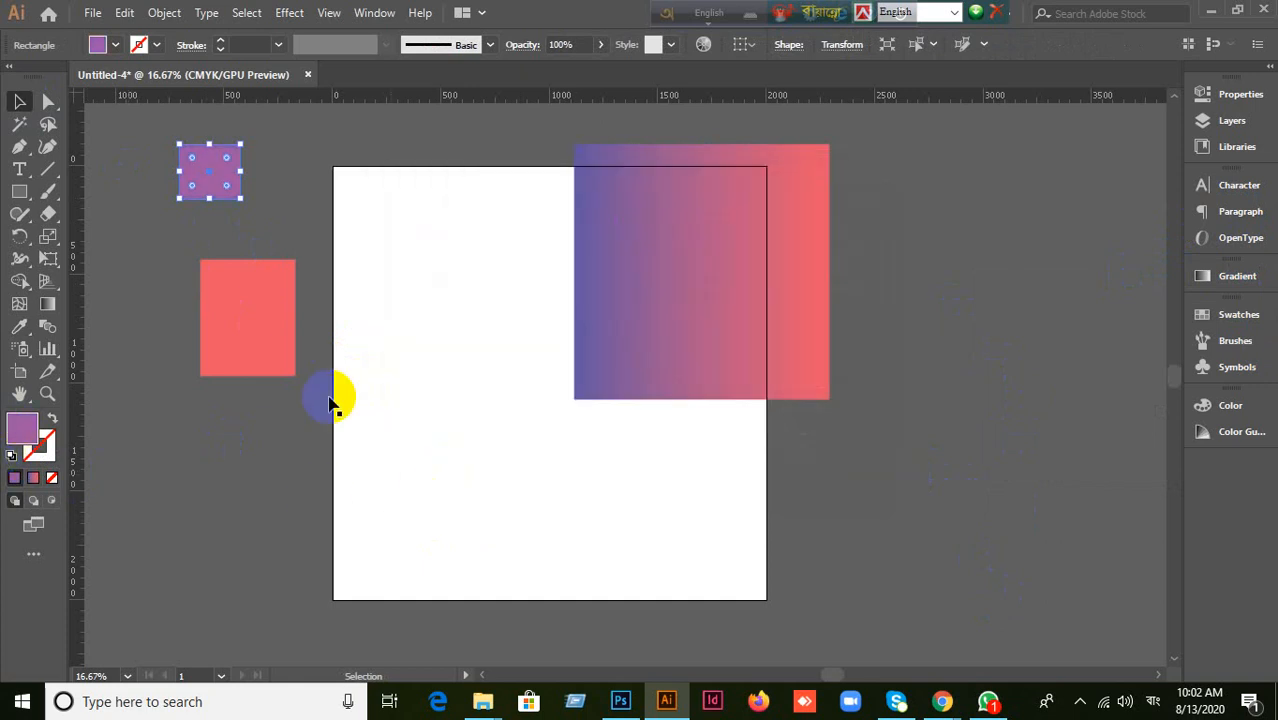
Step: Recolour the small rectangle's fill to olive, brighten it to a saturated yellow-green with the Color Picker, and deselect it
double_click(20, 430)
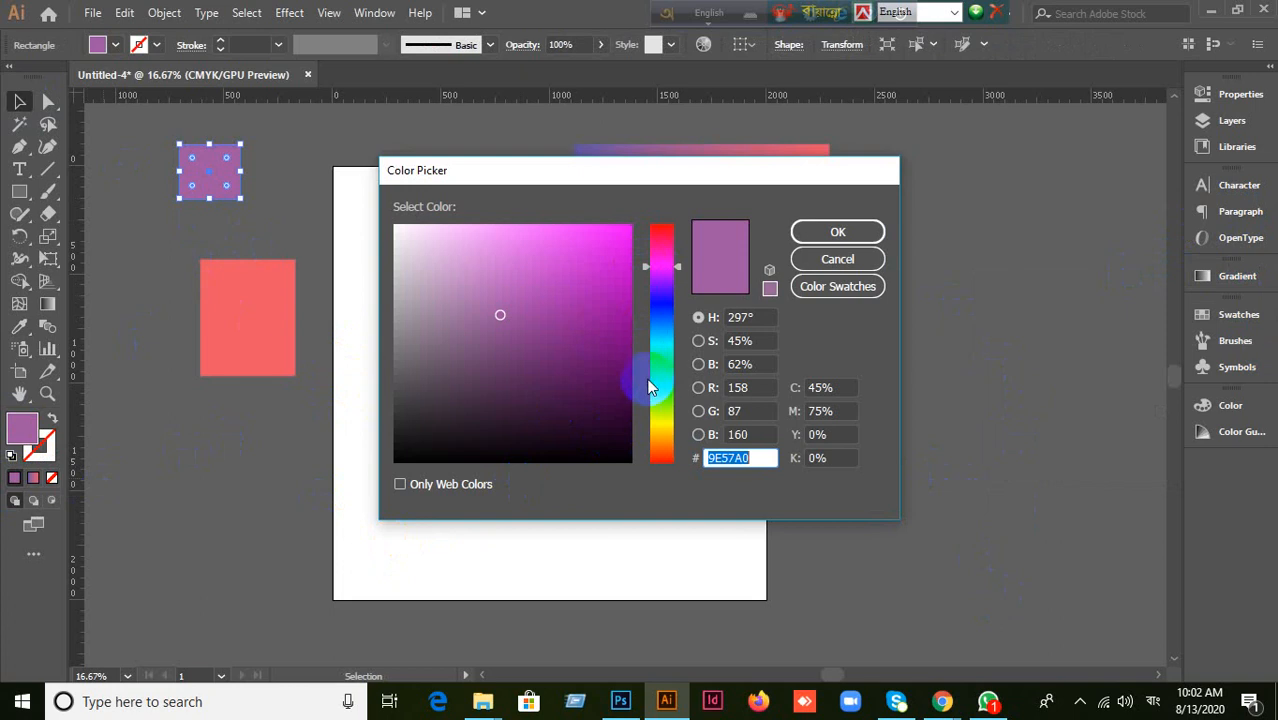
left_click_drag(645, 268, 770, 262)
left_click(841, 239)
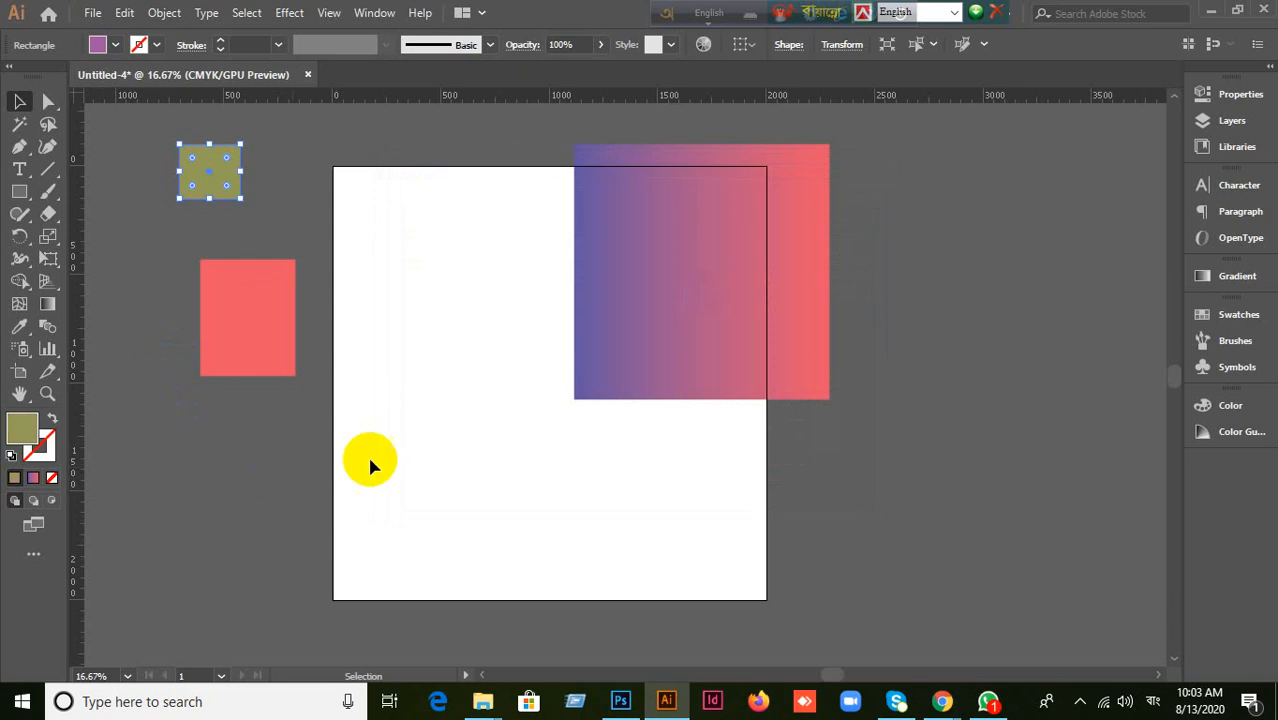
double_click(20, 432)
left_click_drag(492, 340, 632, 264)
left_click(828, 233)
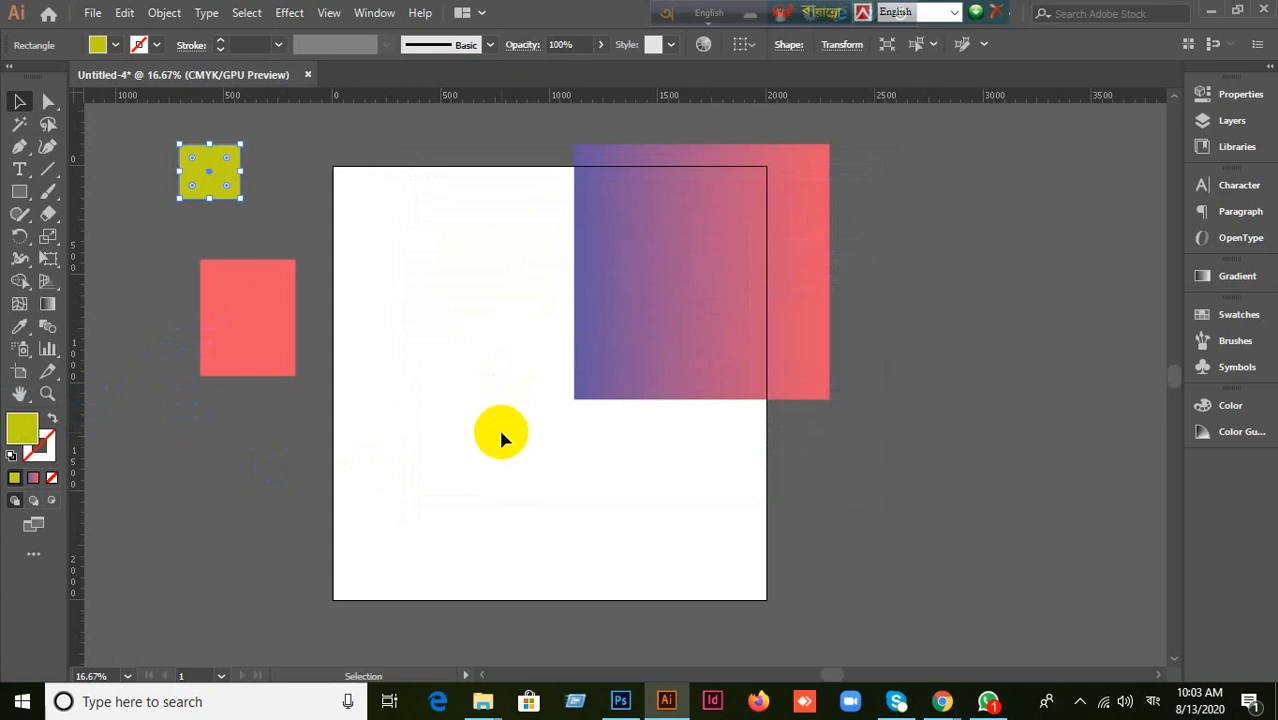
left_click(502, 438)
Step: Recolour the large square's coral gradient stop by sampling the small yellow-green rectangle with the Eyedropper tool
left_click(716, 314)
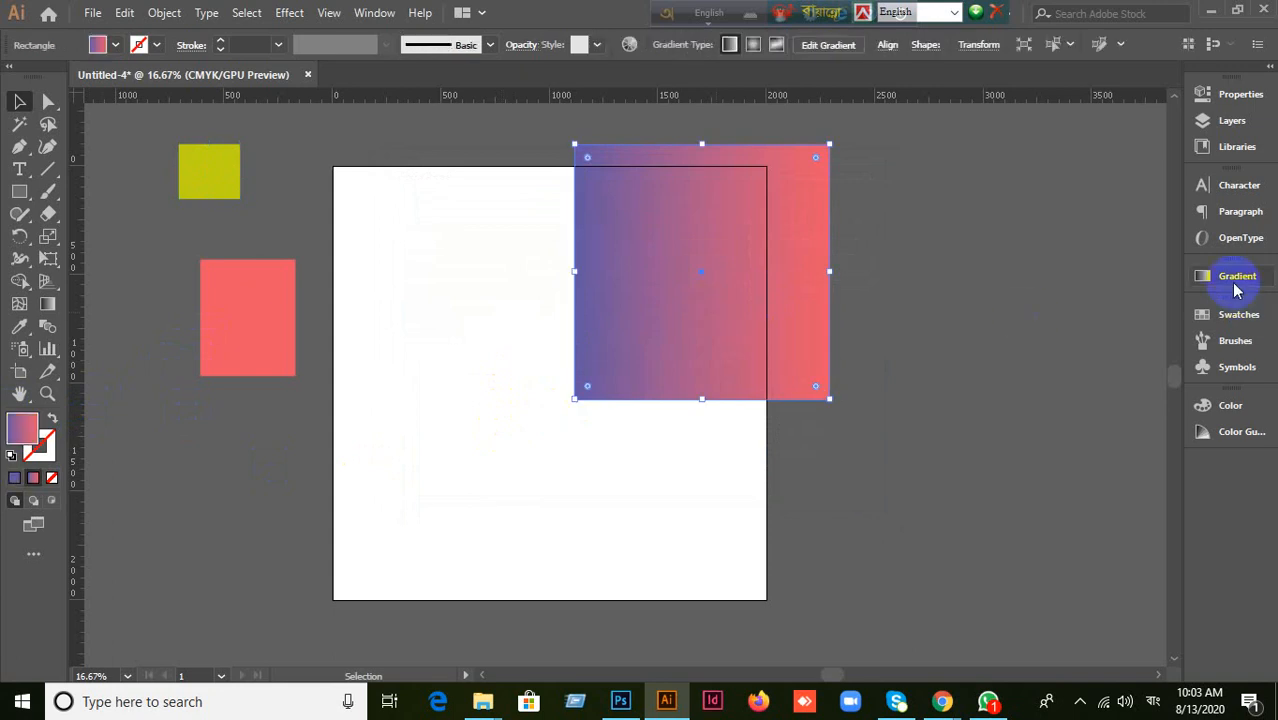
left_click(1235, 289)
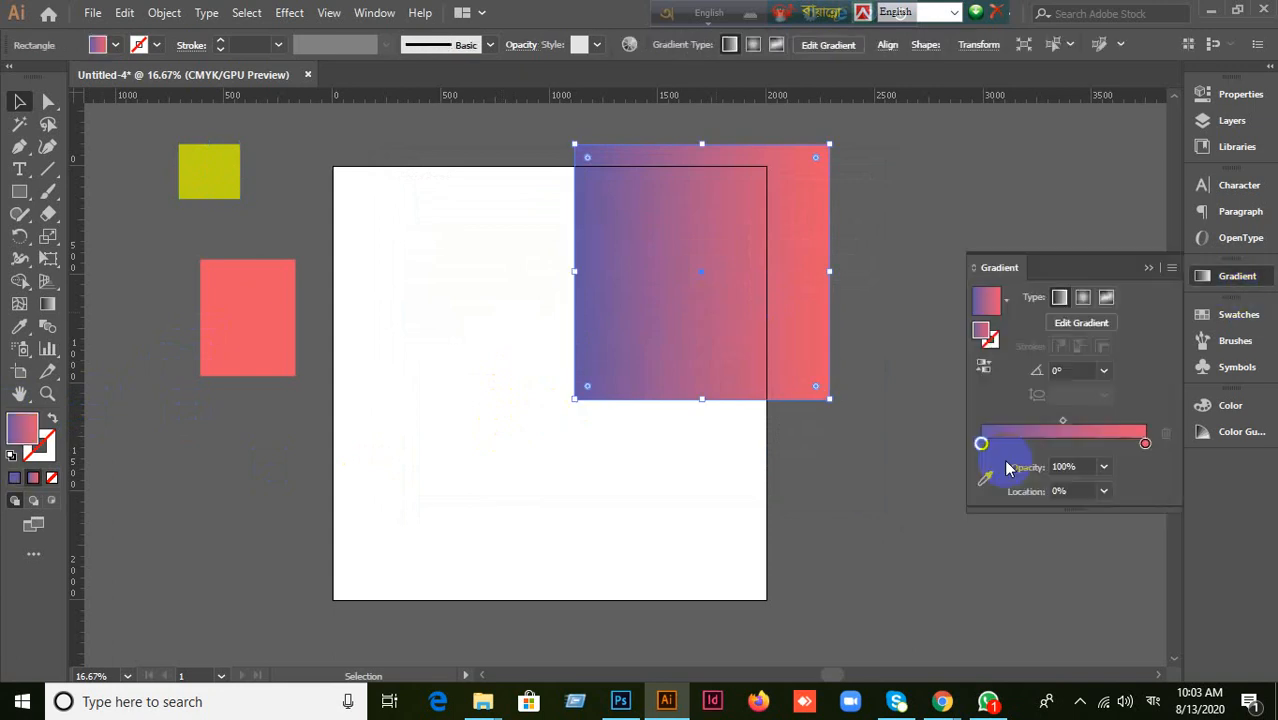
left_click(1145, 443)
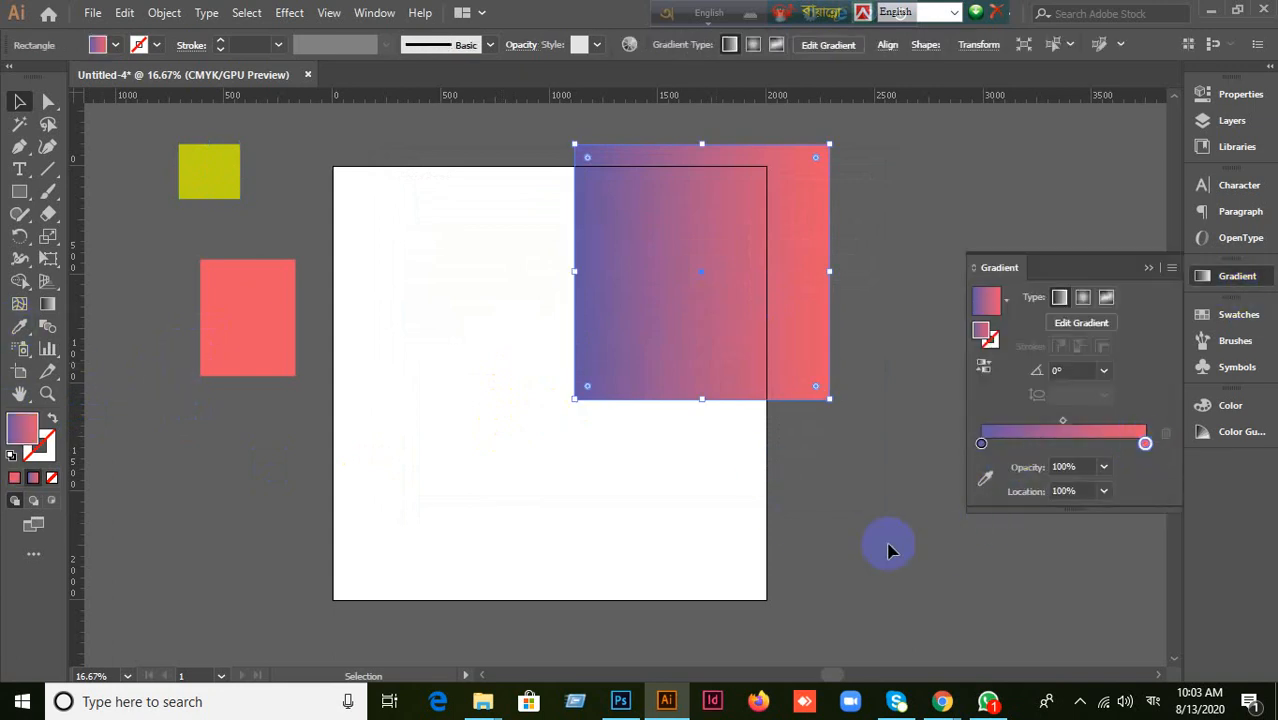
left_click(984, 479)
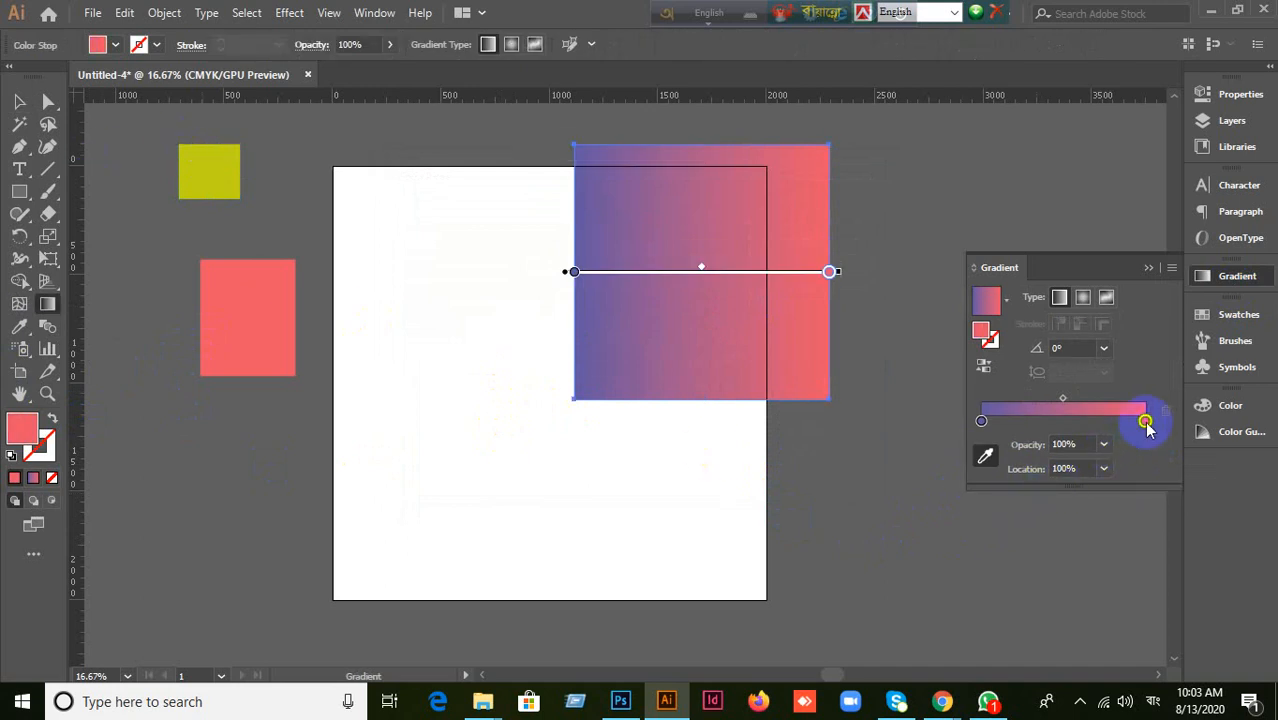
key("ctrl")
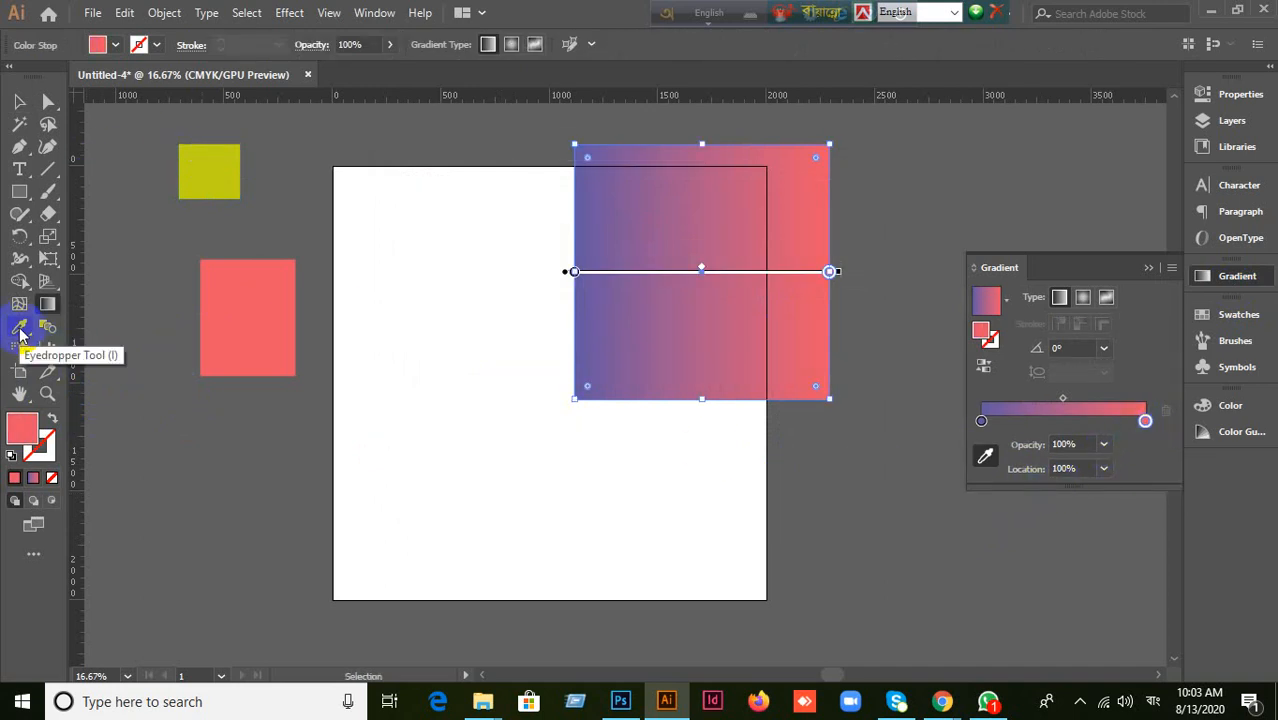
left_click(20, 331)
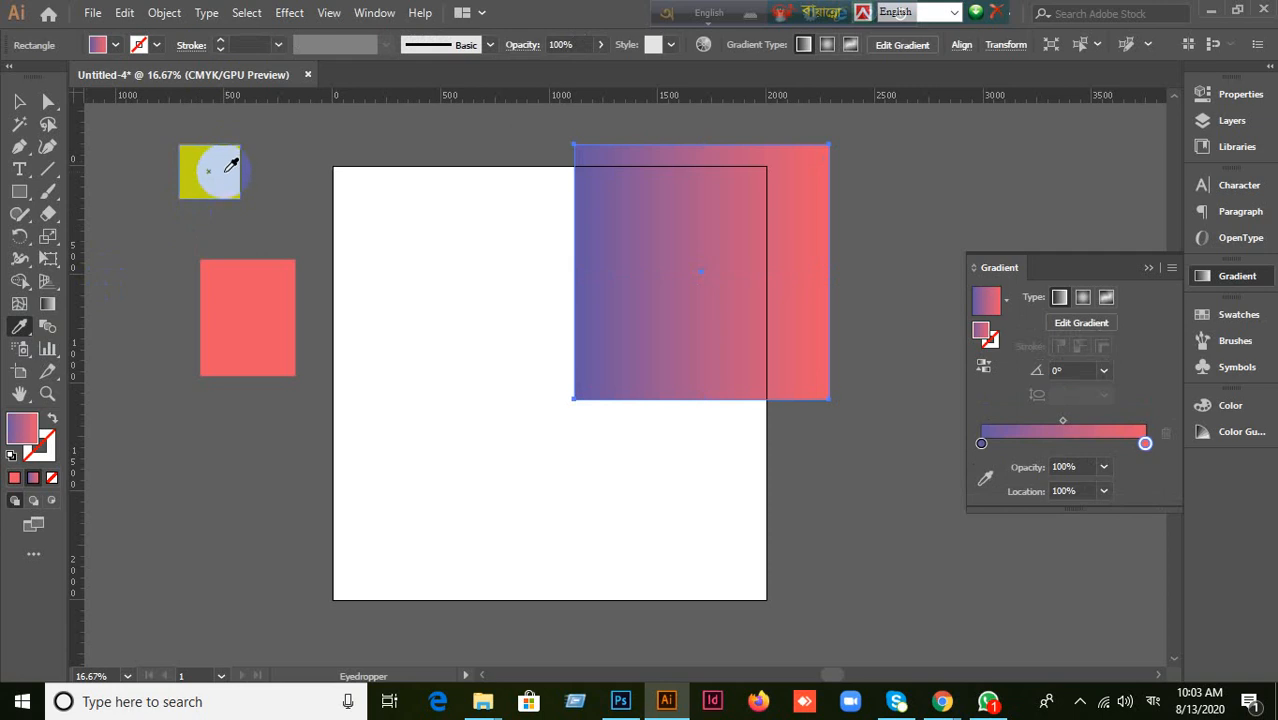
left_click(226, 170, "shift")
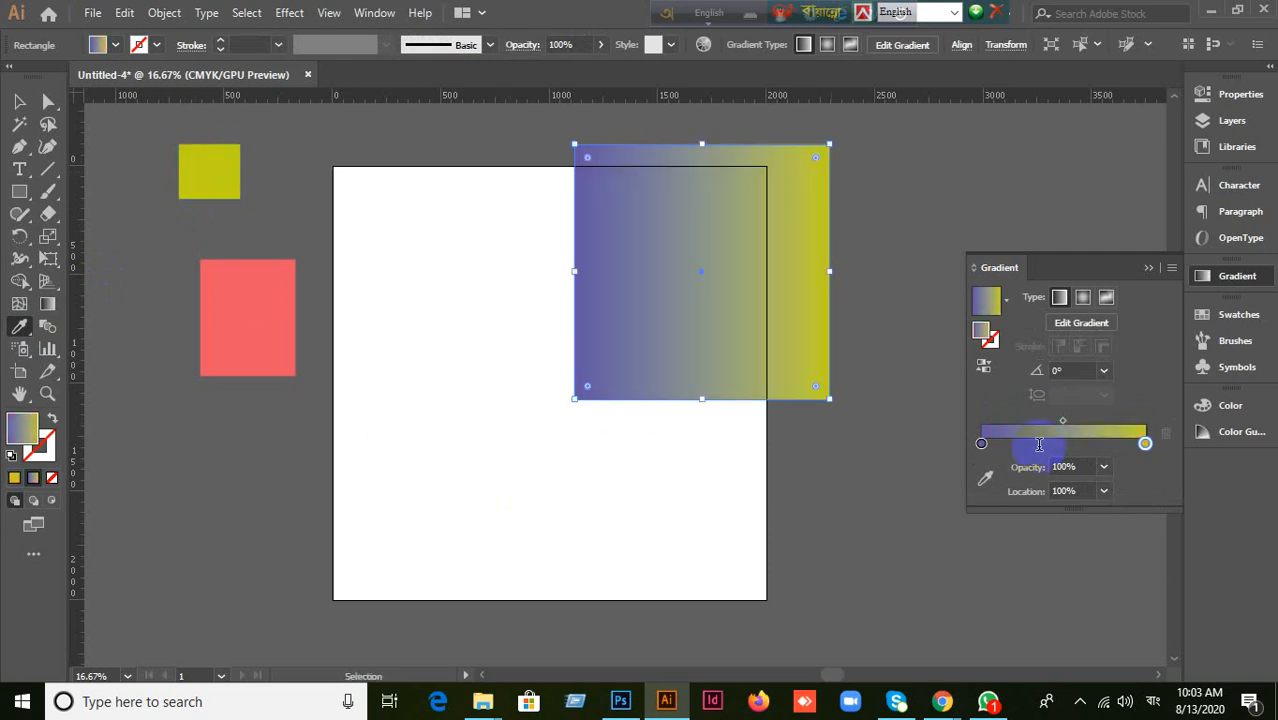
left_click(987, 479)
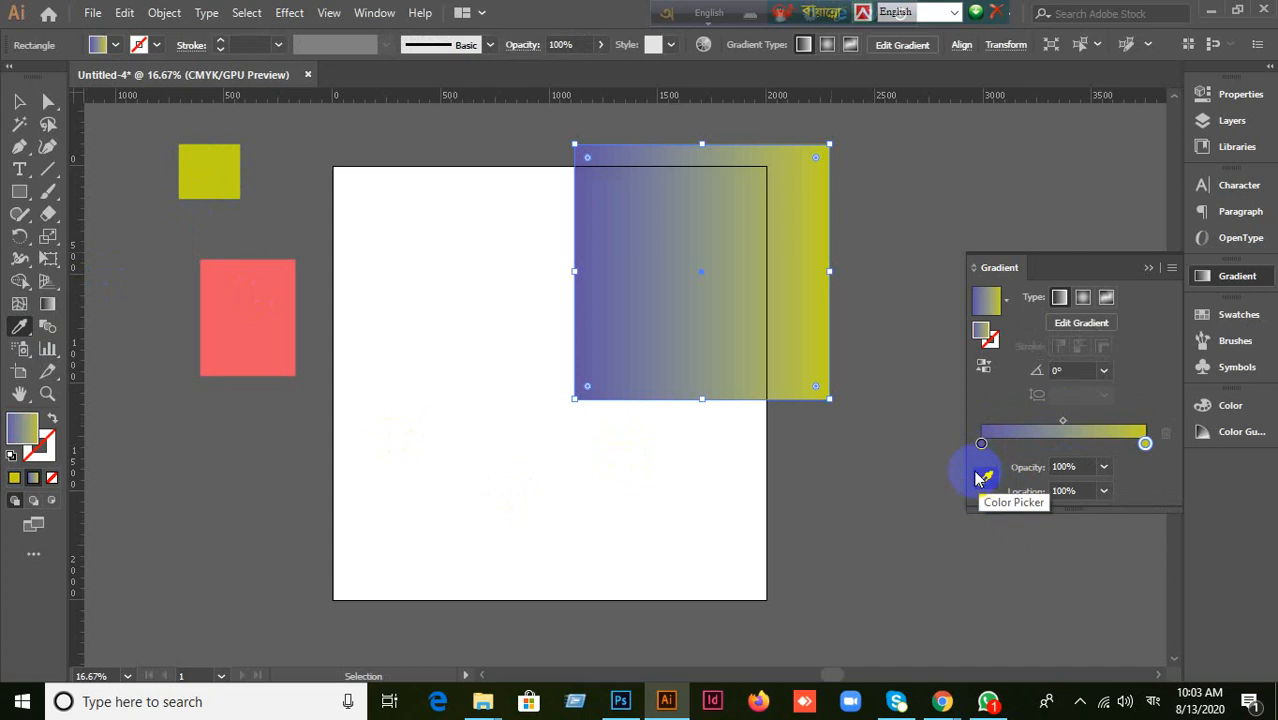
left_click(436, 205)
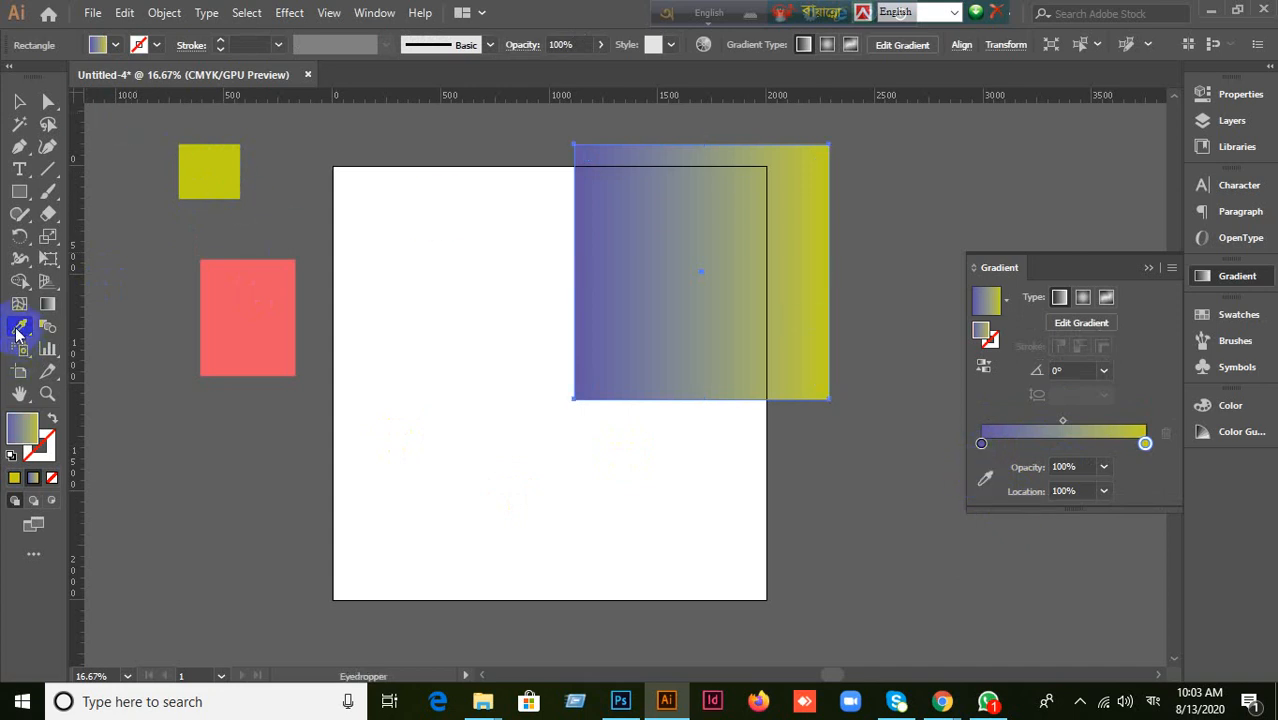
Step: Move the gradient square fully onto the artboard, into its upper middle area, and round all four corners strongly
left_click(20, 102)
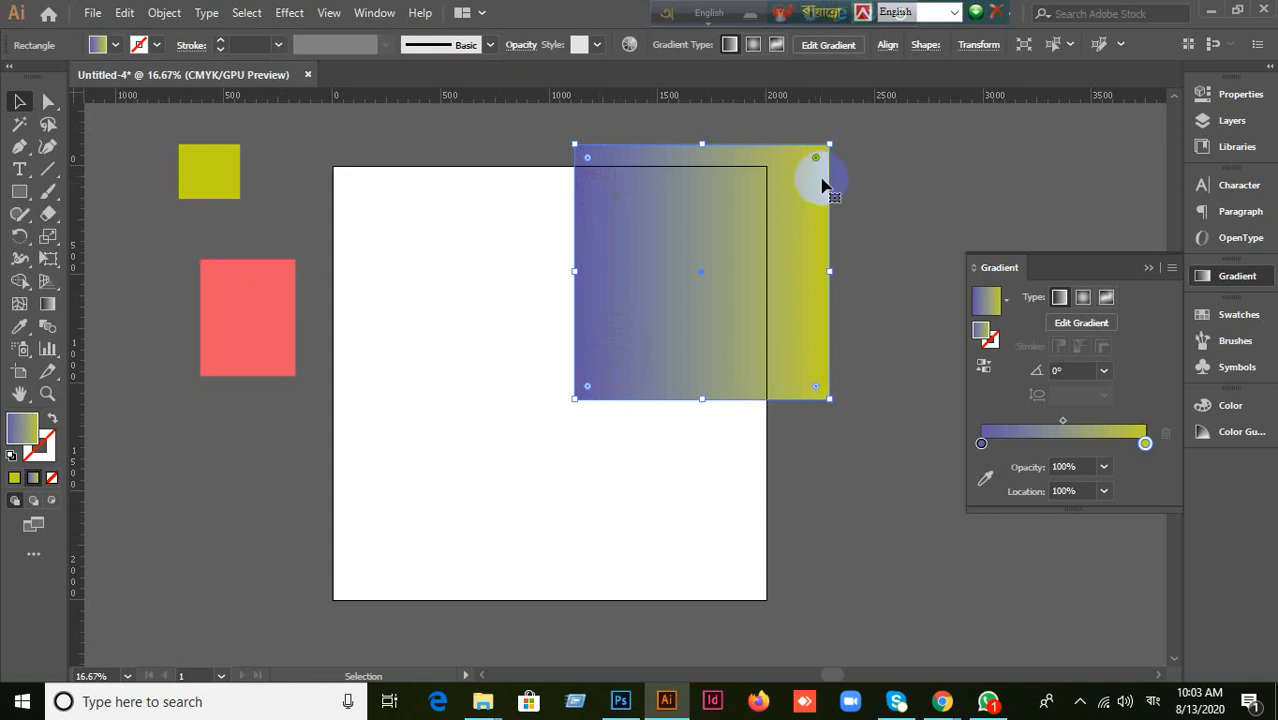
left_click_drag(730, 257, 630, 270)
left_click_drag(514, 214, 457, 209)
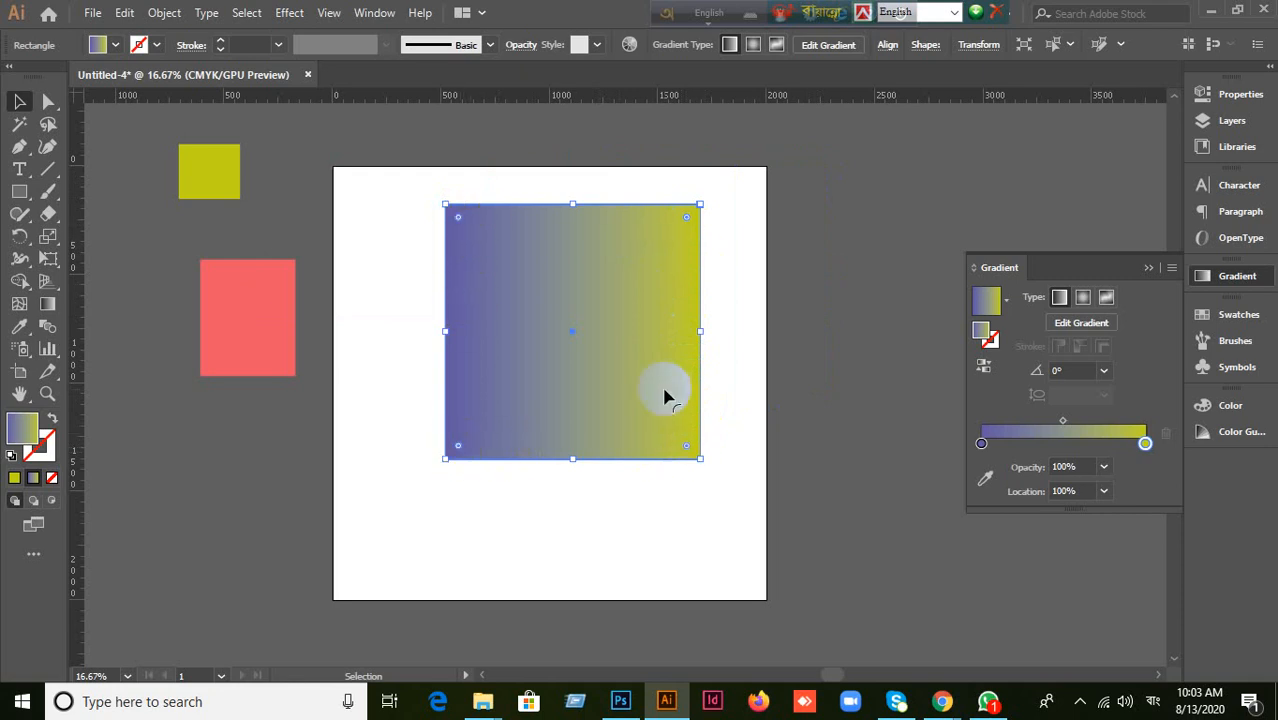
left_click_drag(458, 217, 503, 262)
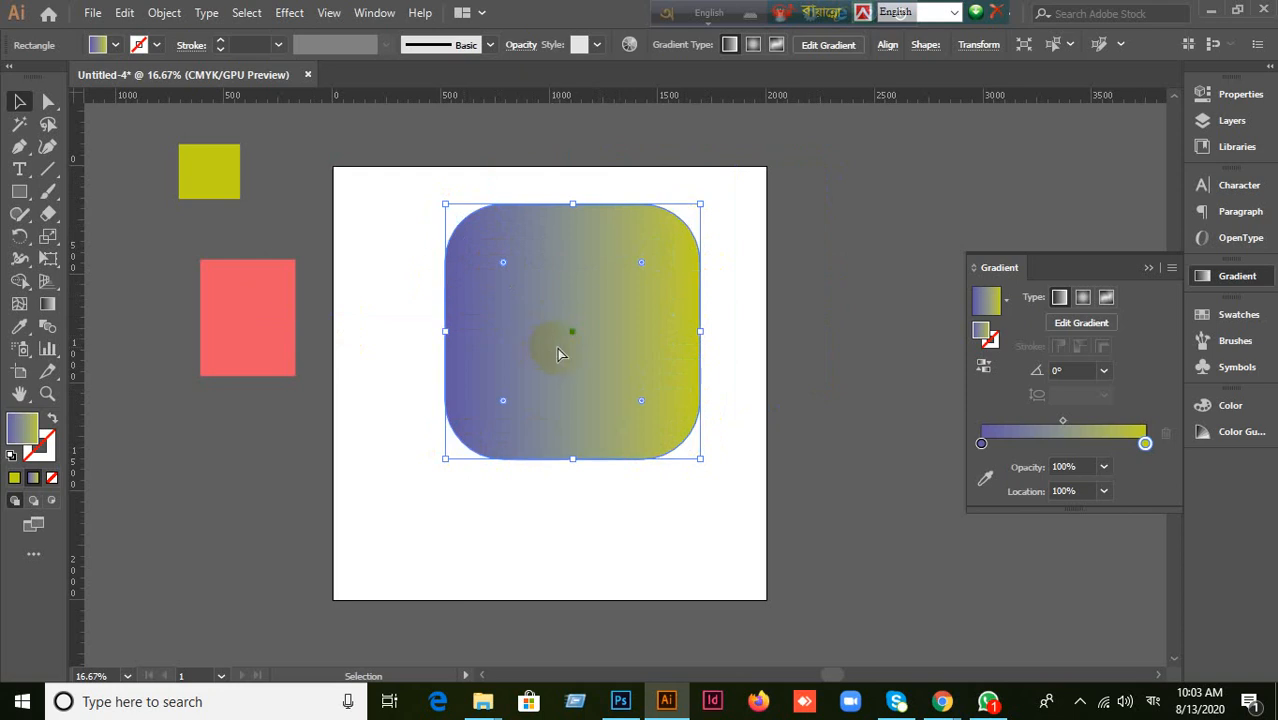
Step: Restore the gradient square's sharp corners by undoing every corner rounding, and move the square over the artboard's upper-right corner
key("ctrl+z")
left_click_drag(458, 222, 503, 264)
key("ctrl+z")
left_click_drag(456, 218, 522, 281)
key("ctrl+z")
left_click_drag(605, 328, 720, 269)
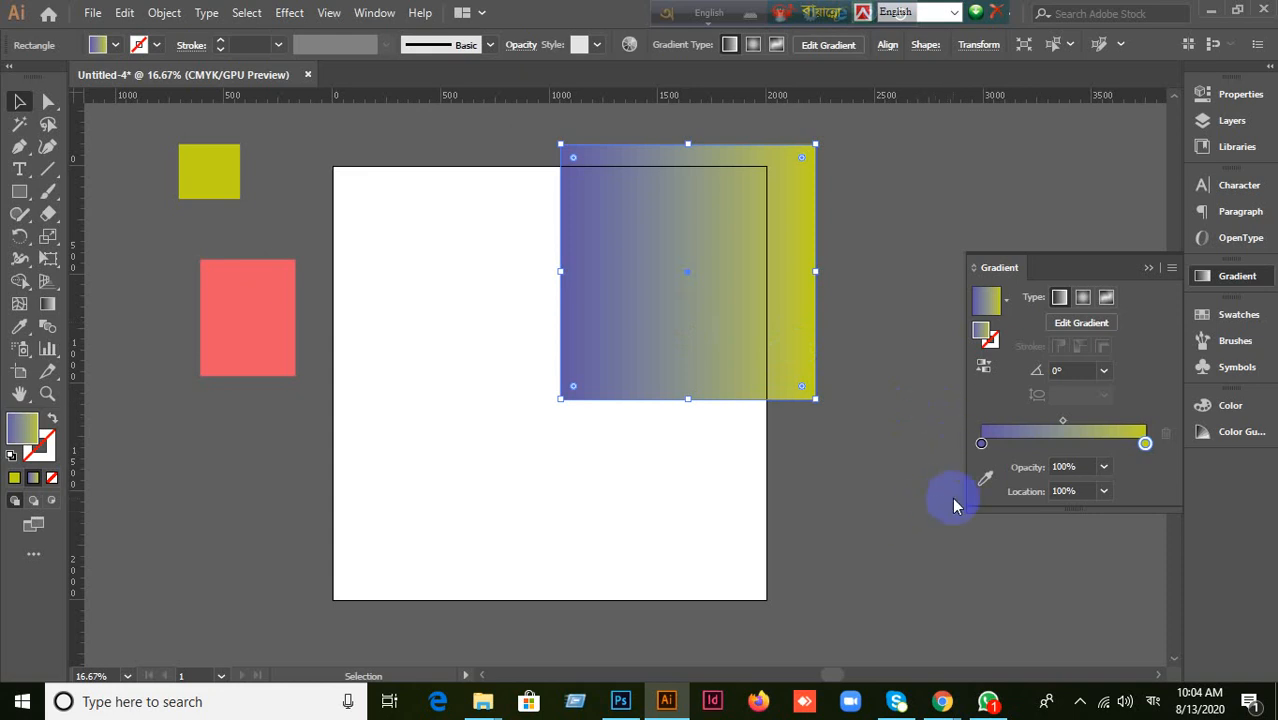
Step: Add three stops to the square's linear gradient at 50%, 75.7% and 24.3%
left_click(1066, 465)
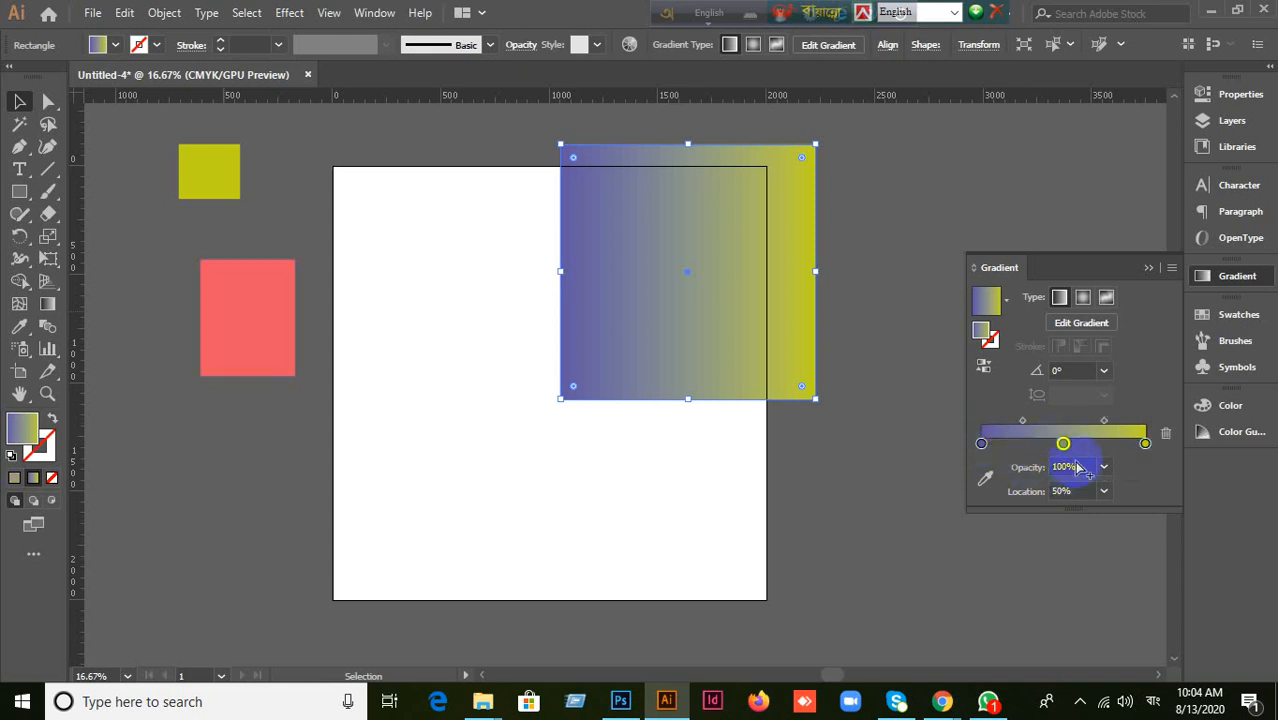
left_click(1063, 445)
left_click(1105, 444)
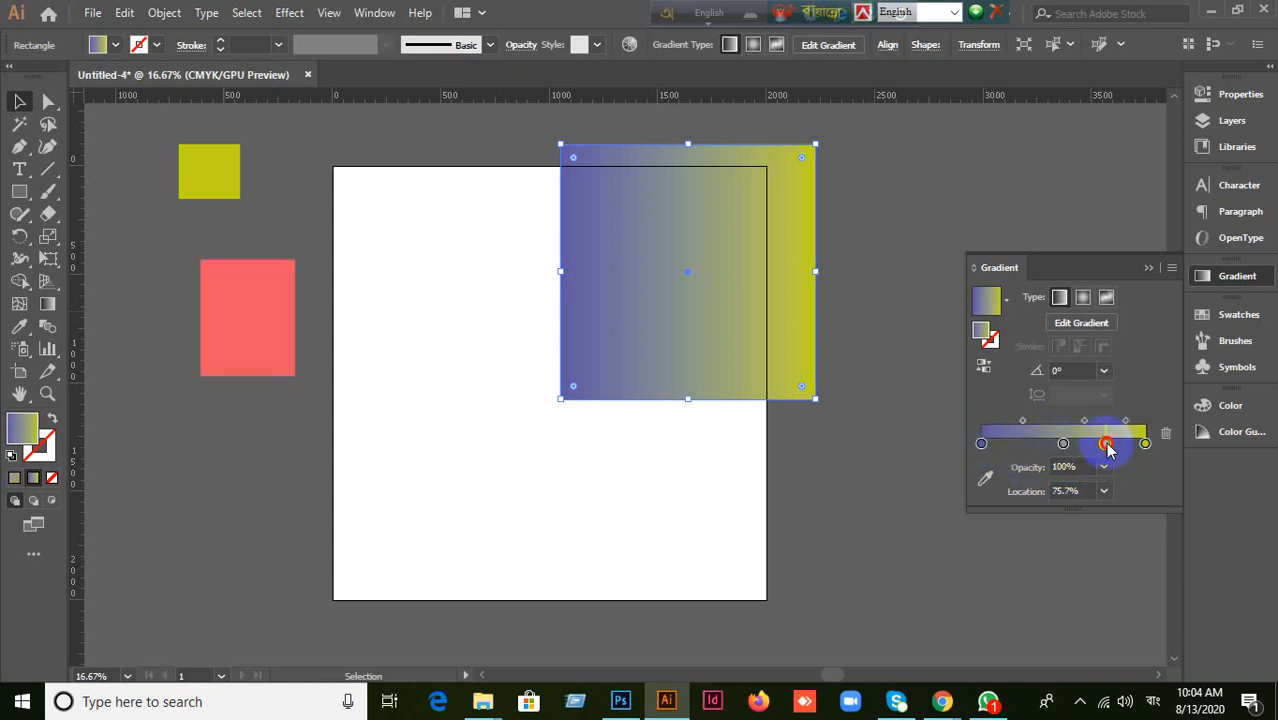
left_click(1021, 444)
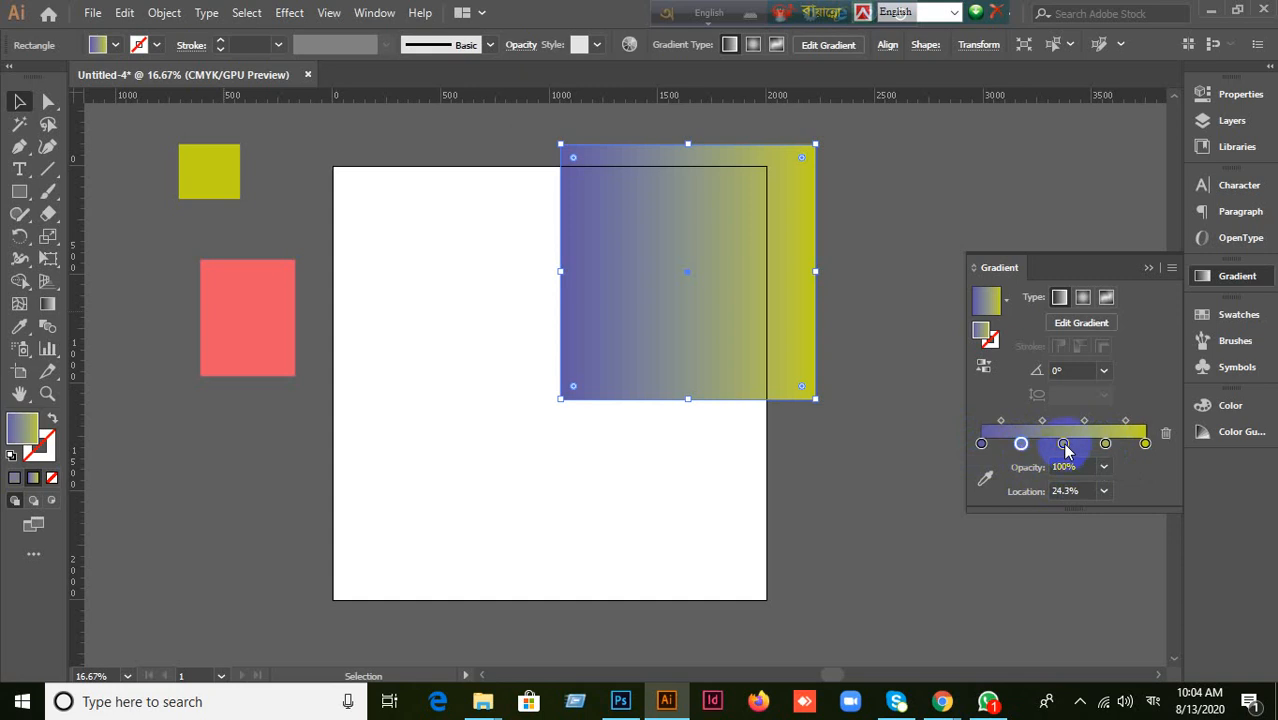
Step: Recolour the 50% gradient stop with a dark green swatch
left_click(1063, 444)
double_click(1064, 444)
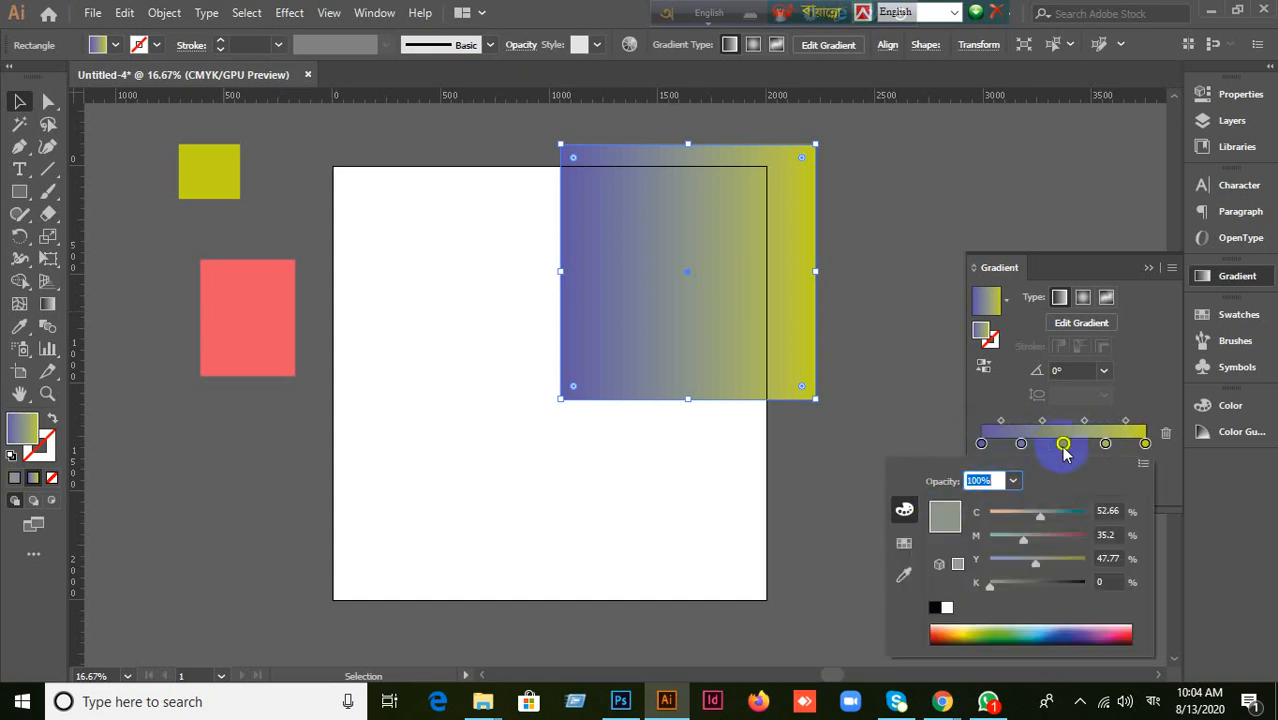
left_click(1063, 446)
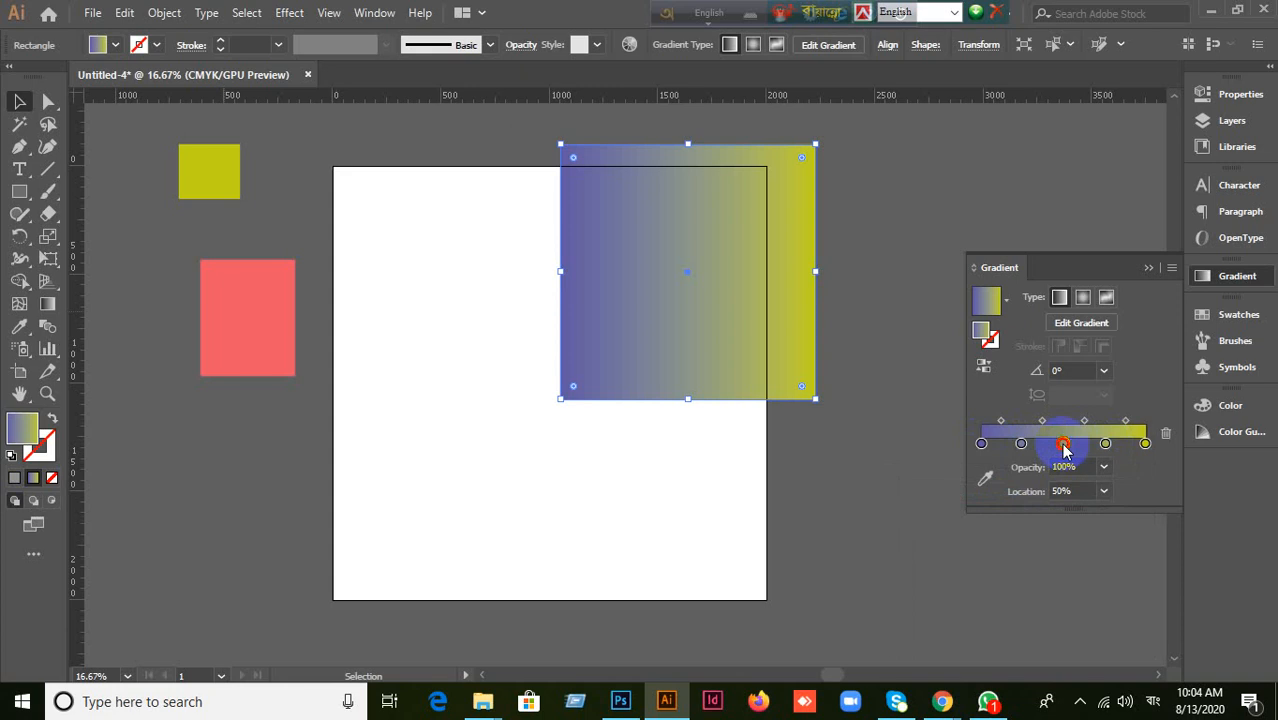
double_click(1063, 444)
left_click(903, 542)
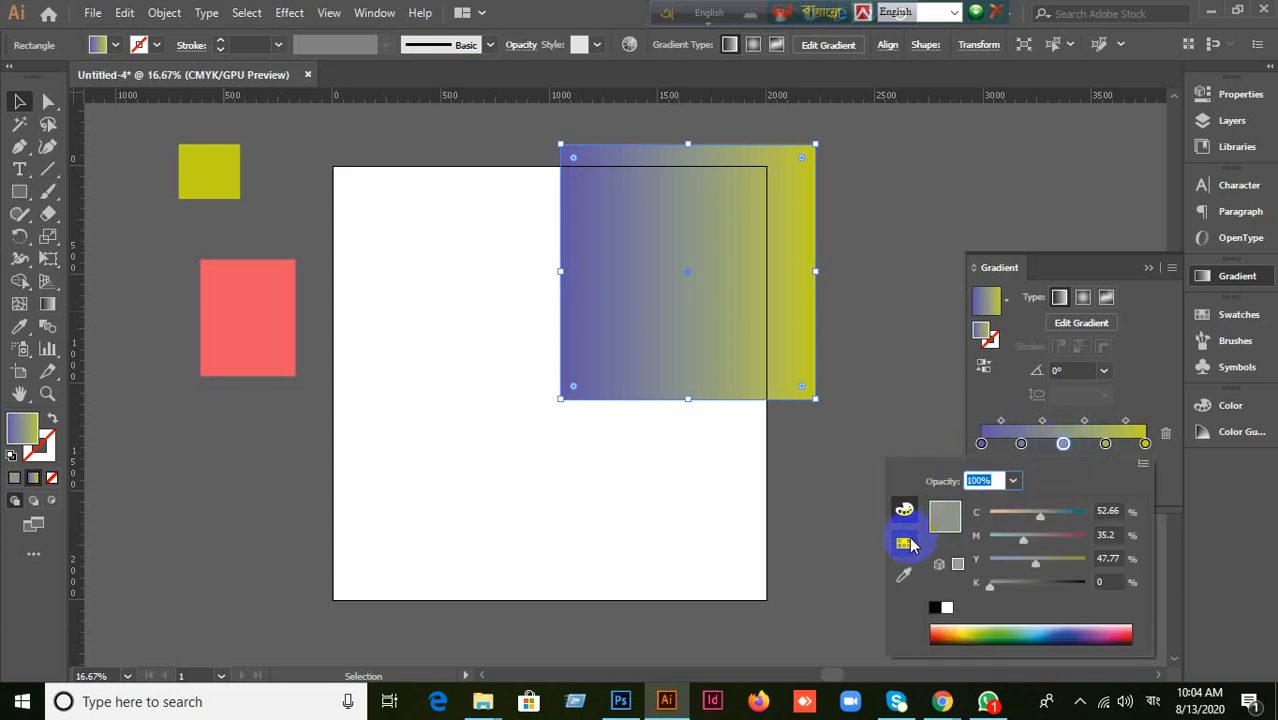
left_click(957, 514)
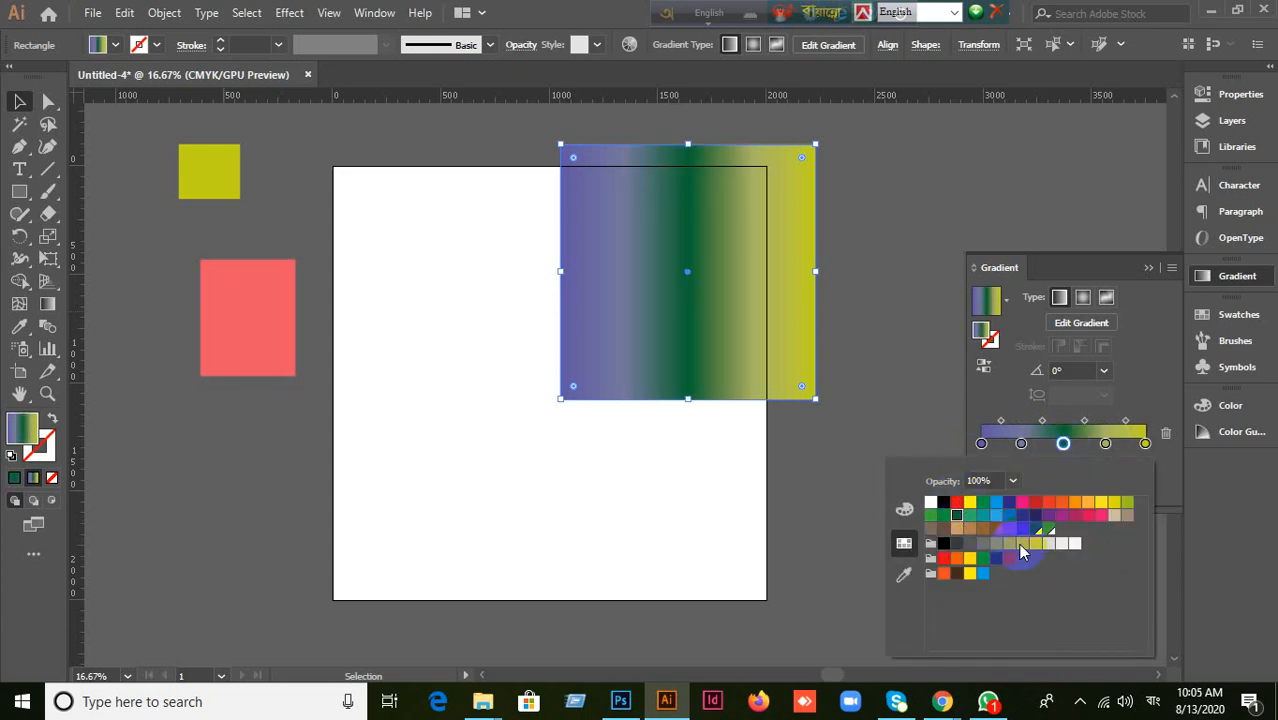
Step: Set the 75.7% gradient stop to red and the 24.3% stop to light orange using swatches
left_click(1105, 443)
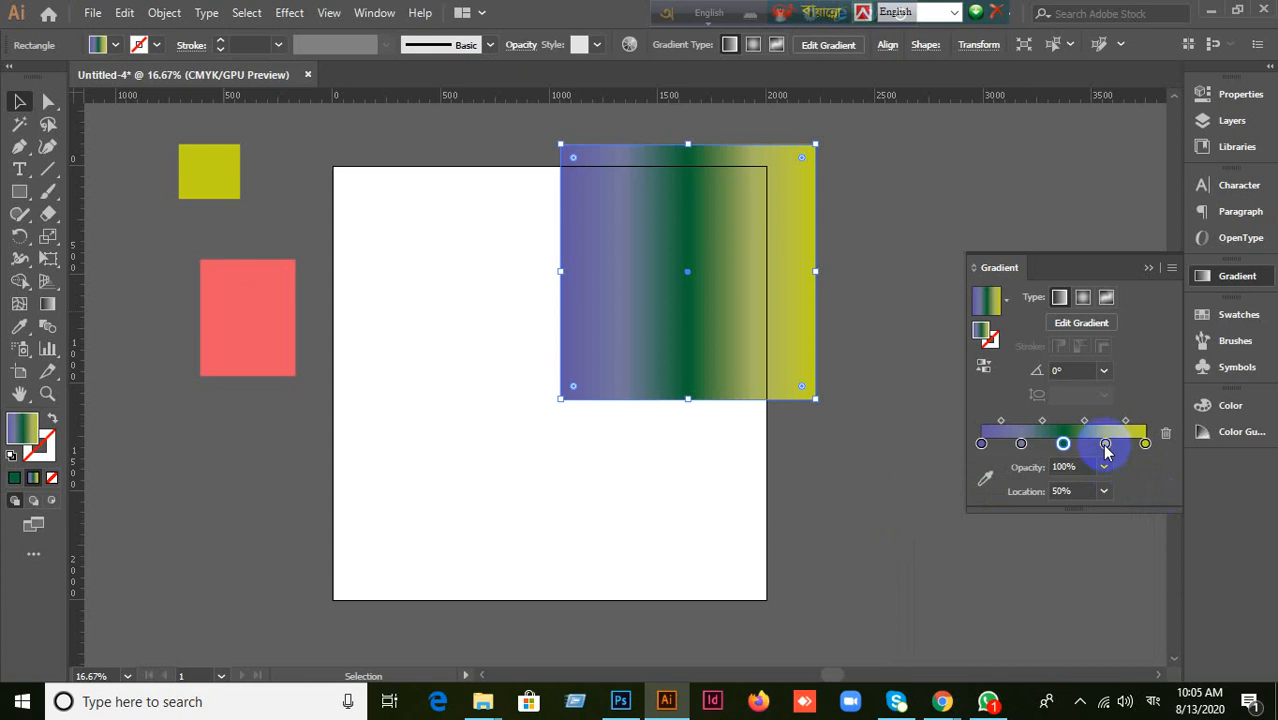
double_click(1105, 443)
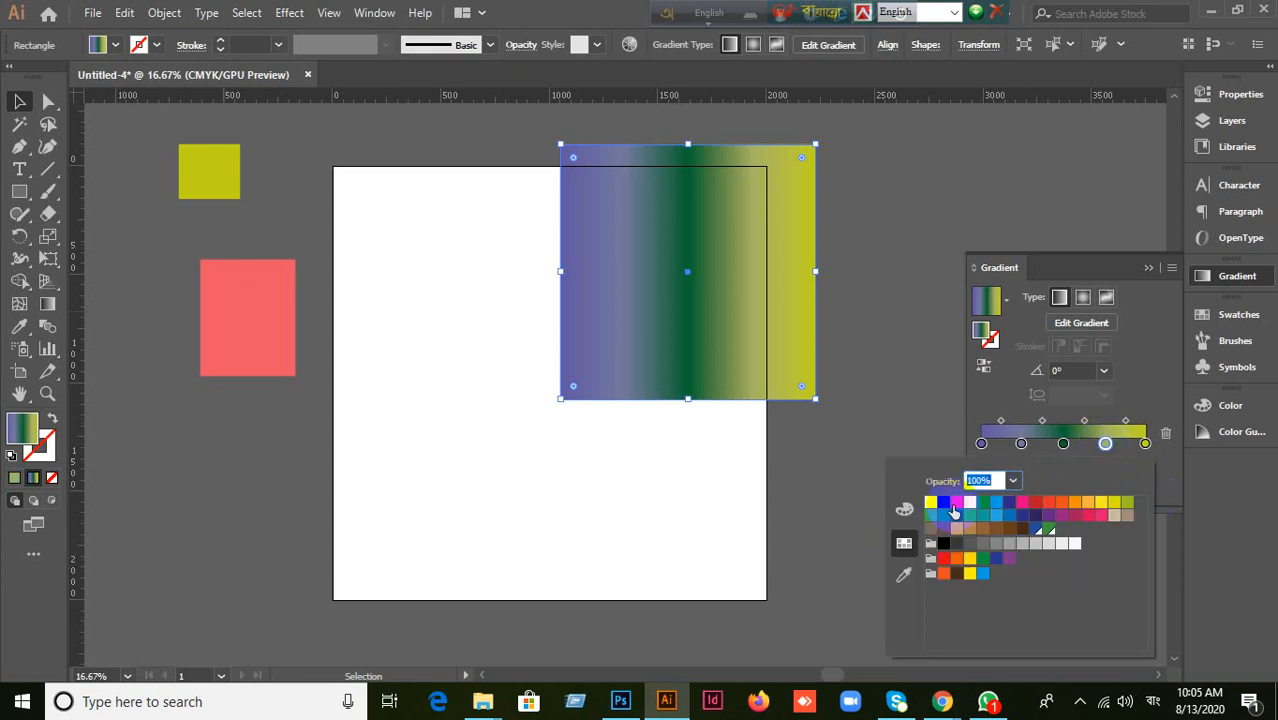
left_click(957, 502)
left_click(1020, 443)
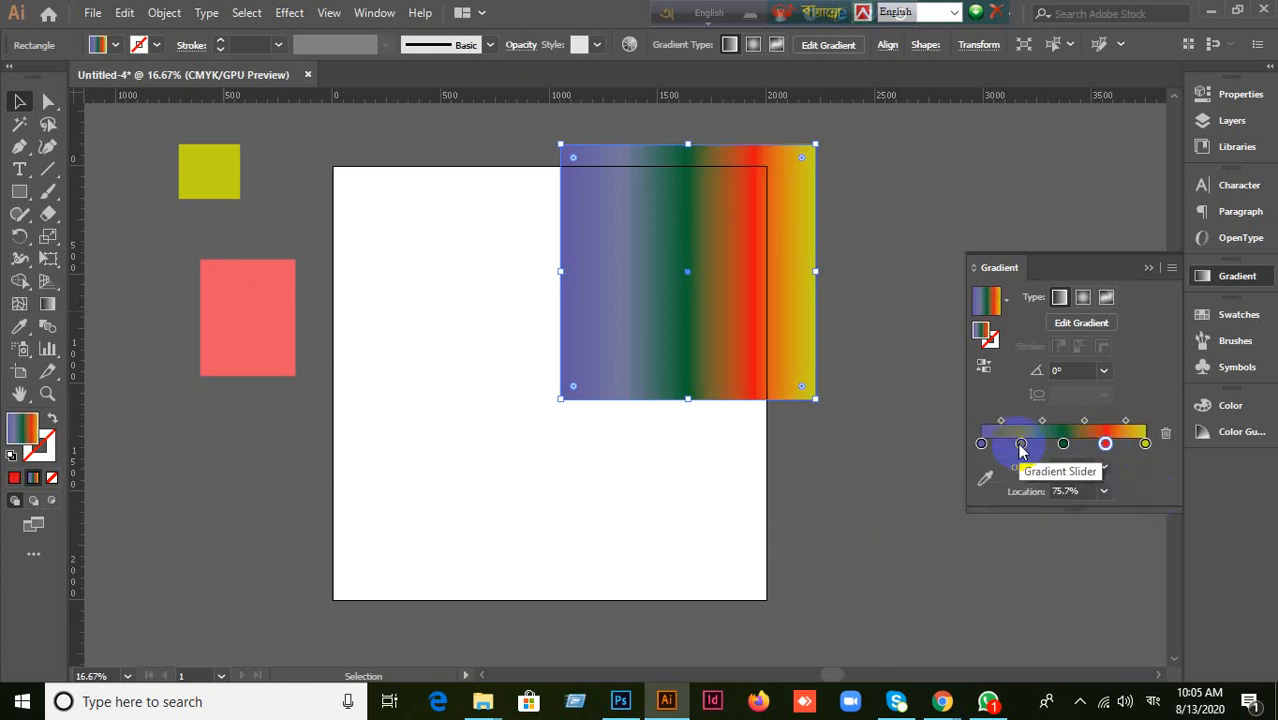
double_click(1020, 443)
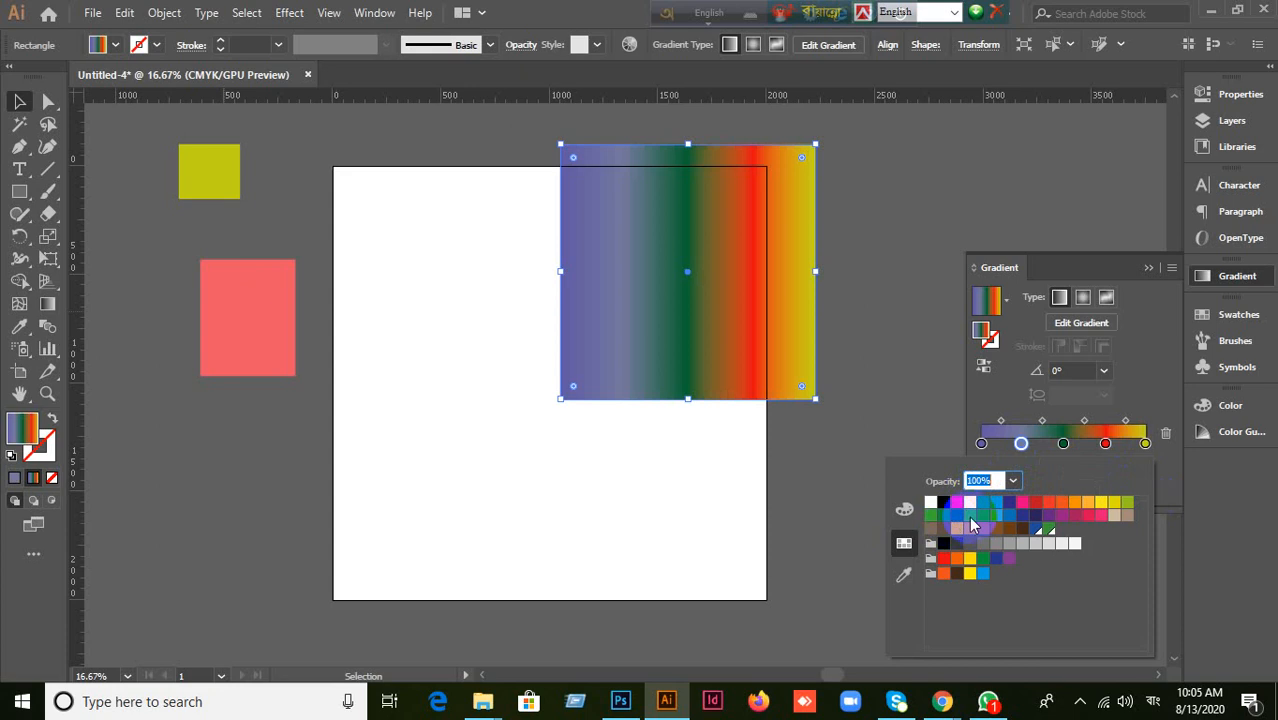
left_click(1087, 502)
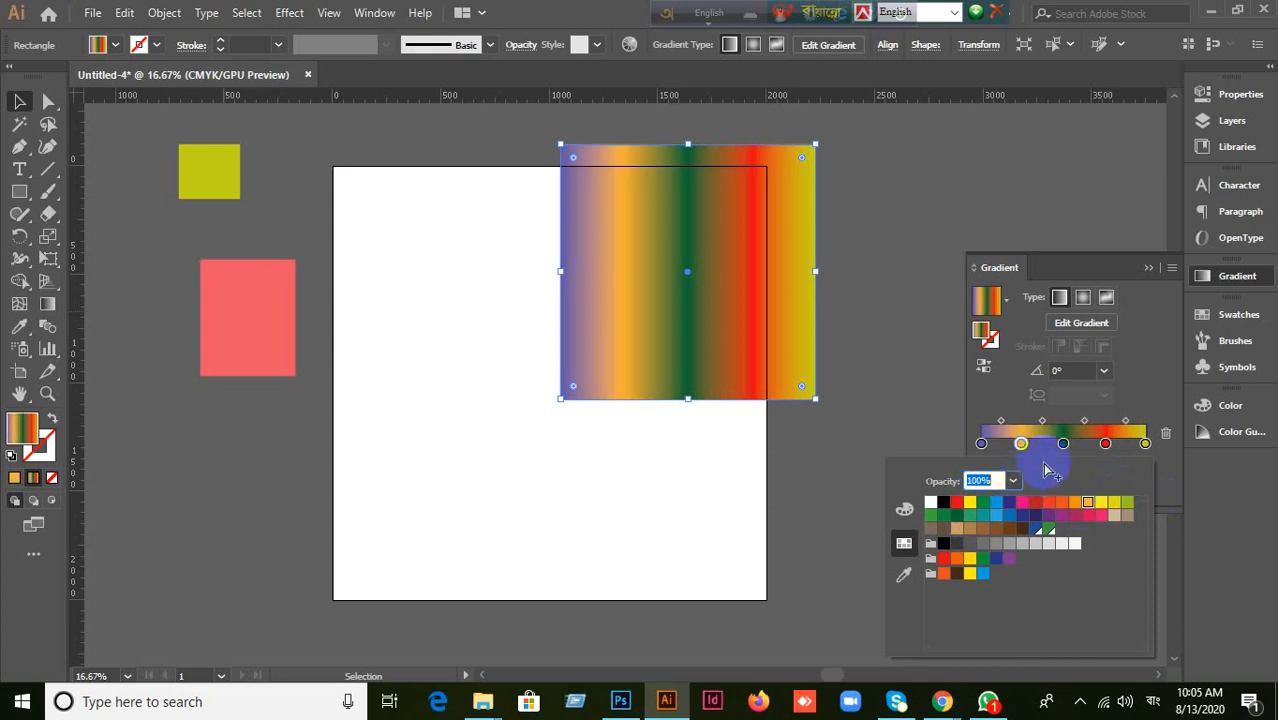
Step: Remove the orange, green and red stops from the gradient, keeping only the purple and yellow end stops
left_click(1020, 443)
left_click_drag(1020, 443, 1090, 486)
left_click(1105, 443)
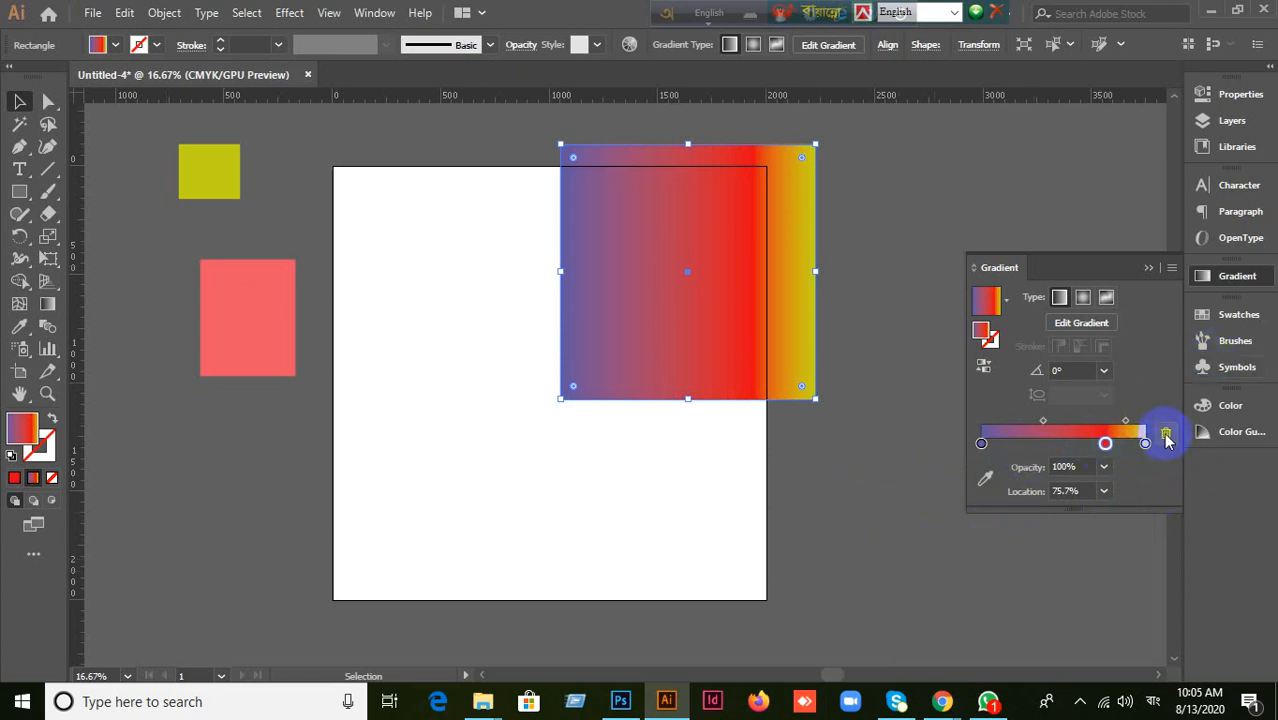
left_click(1107, 444)
left_click(1166, 433)
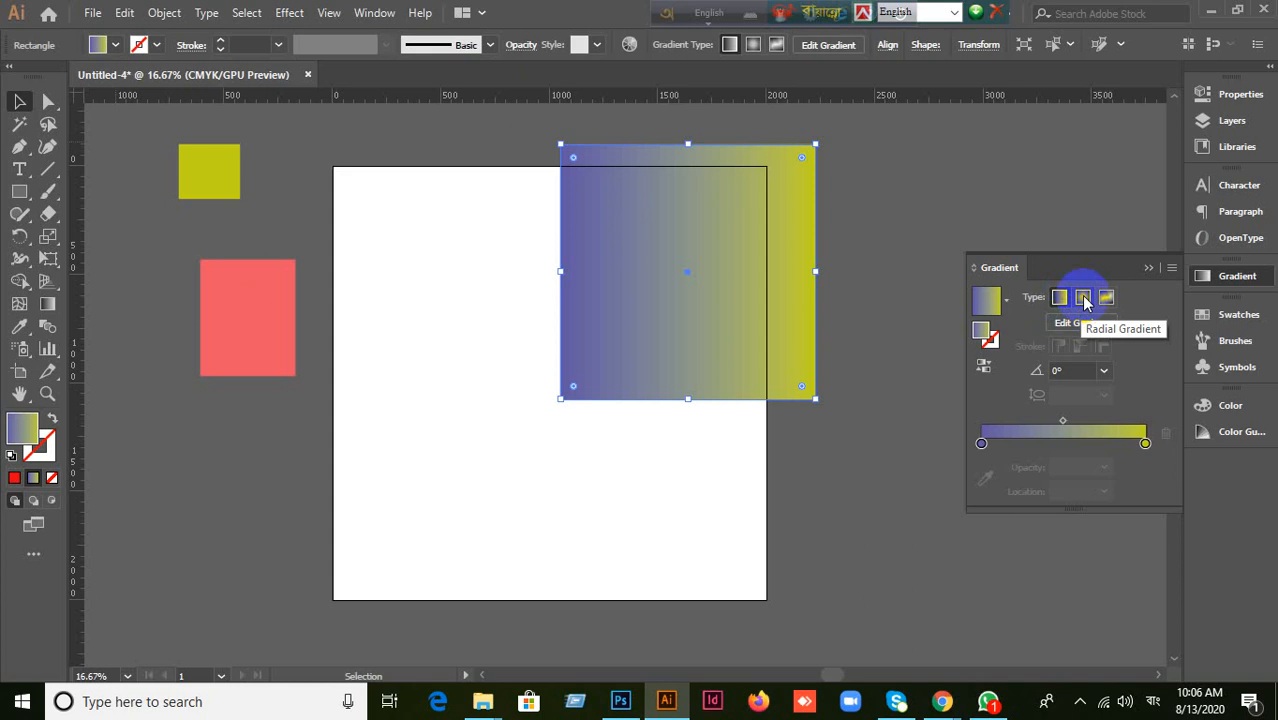
Step: Try the radial type on the square, return to linear, and reverse the gradient direction back and forth
left_click(1084, 299)
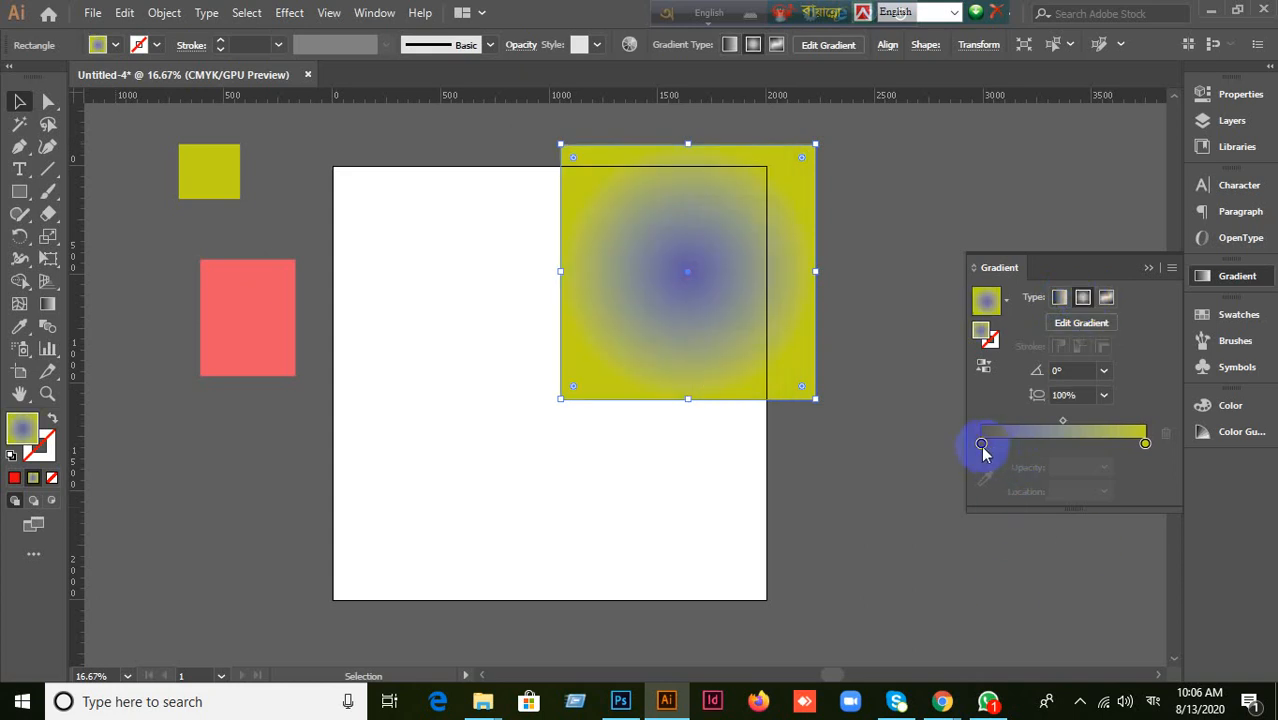
left_click(1059, 297)
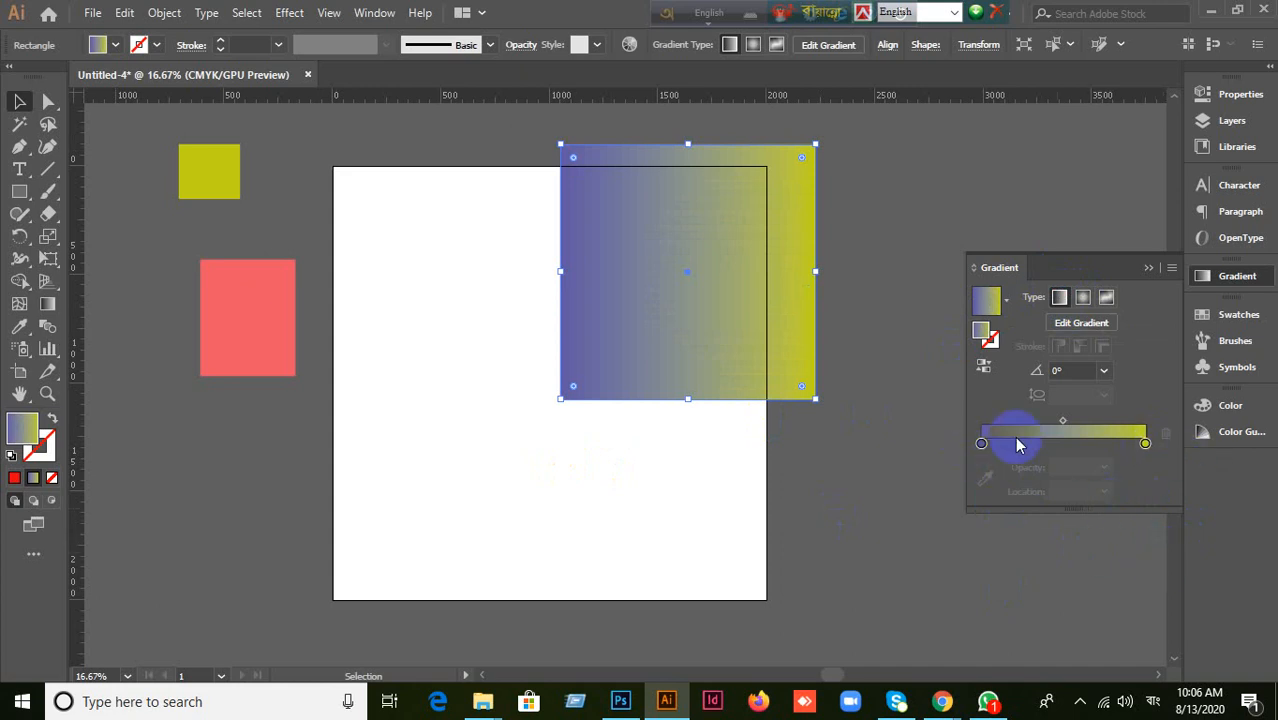
left_click(986, 370)
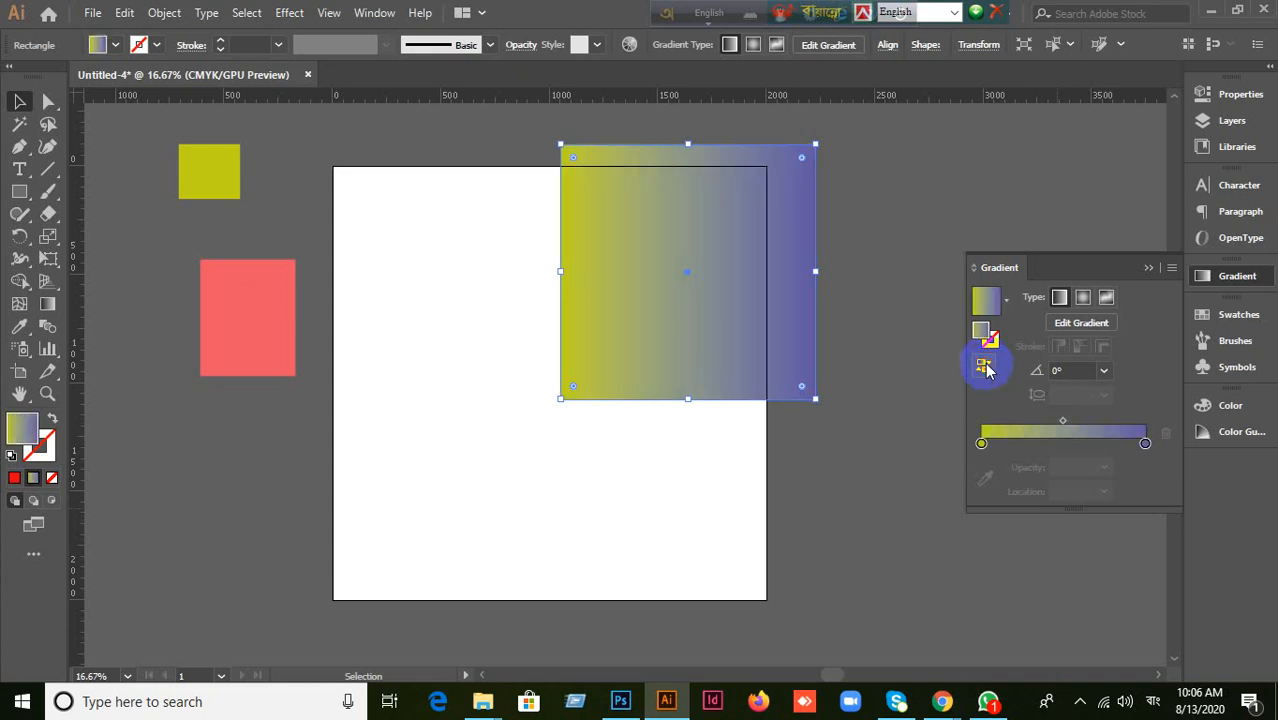
left_click(985, 368)
left_click(985, 368)
left_click(985, 368)
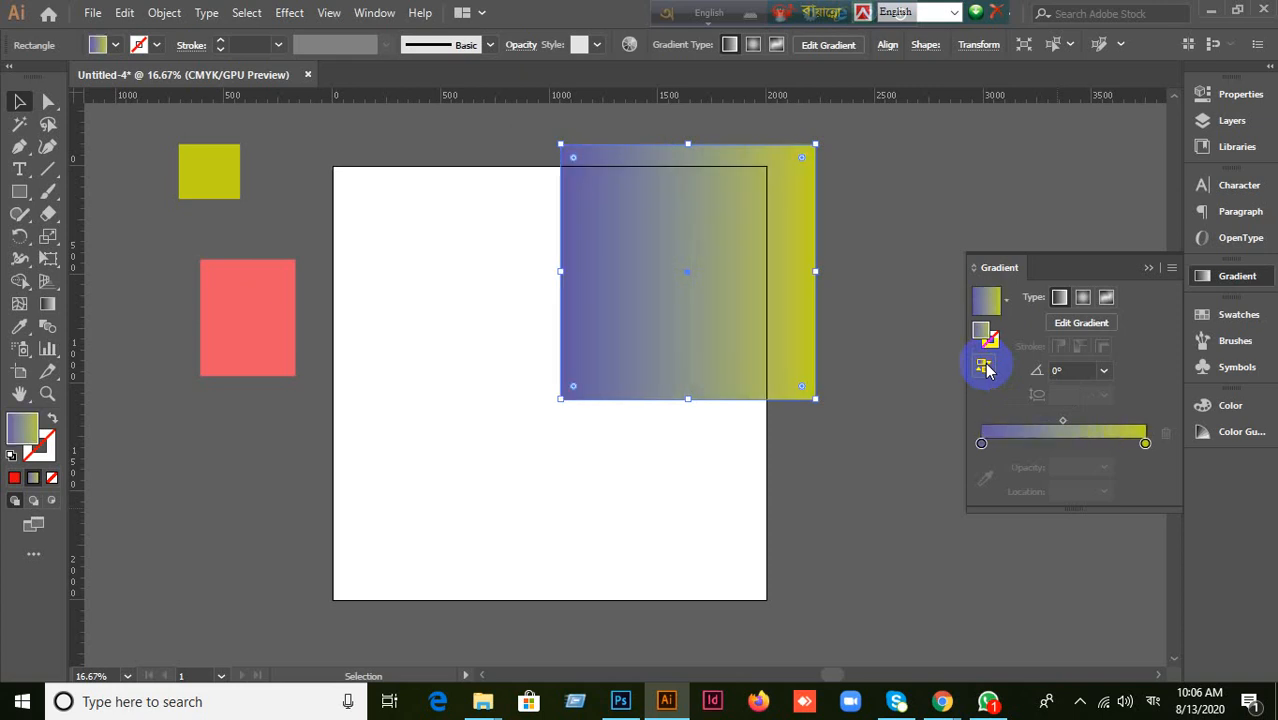
Step: Make the square's gradient radial and add a stop at 49.44% coloured with white sampled from the artboard
left_click(1083, 300)
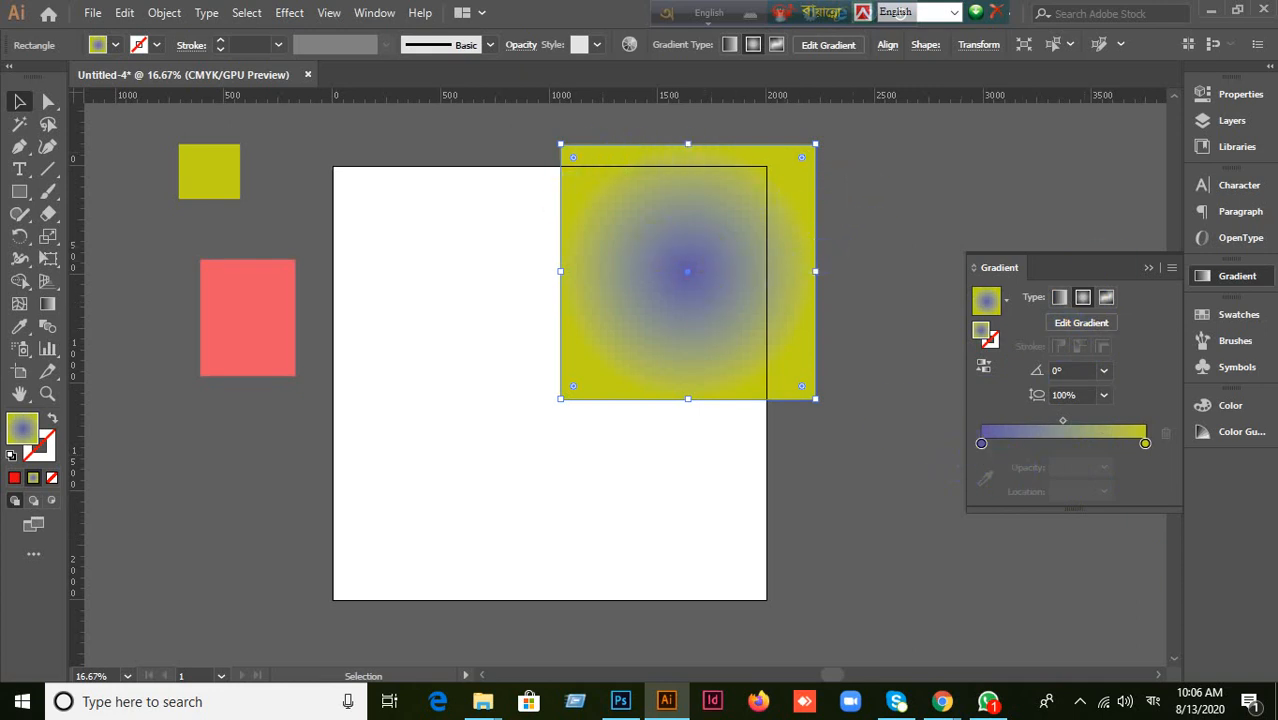
left_click(1062, 443)
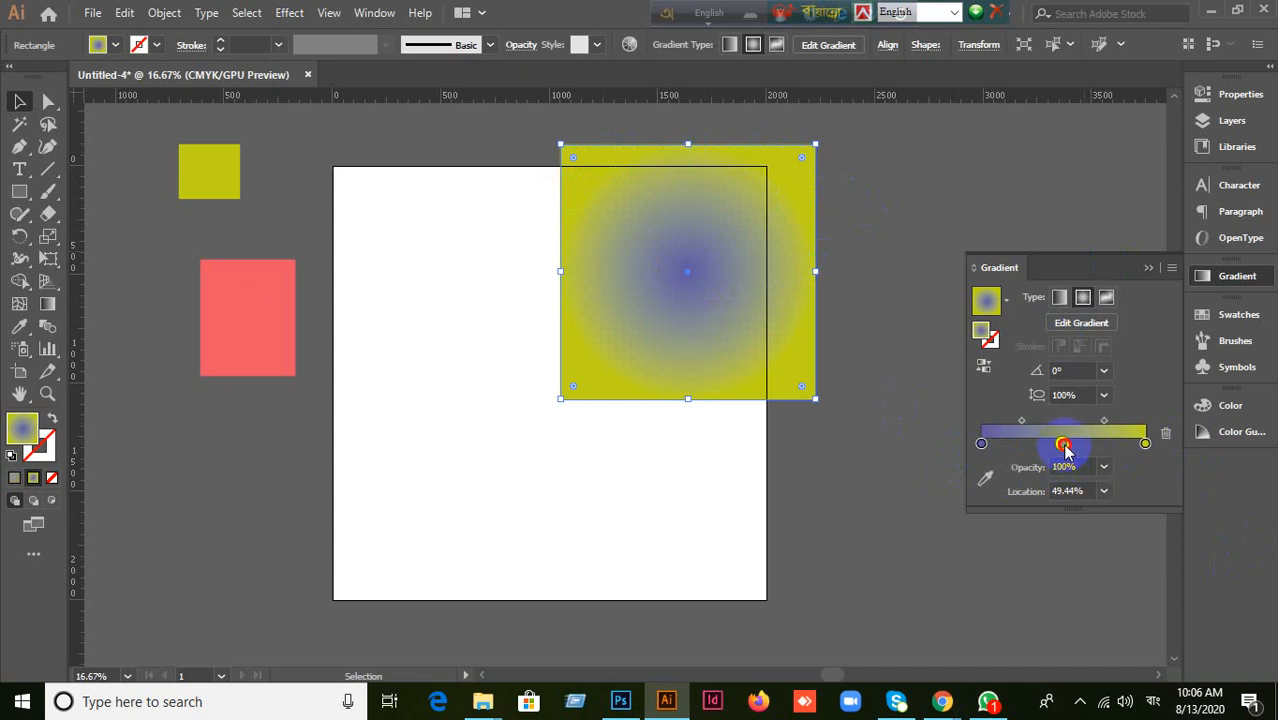
double_click(1062, 443)
left_click(903, 575)
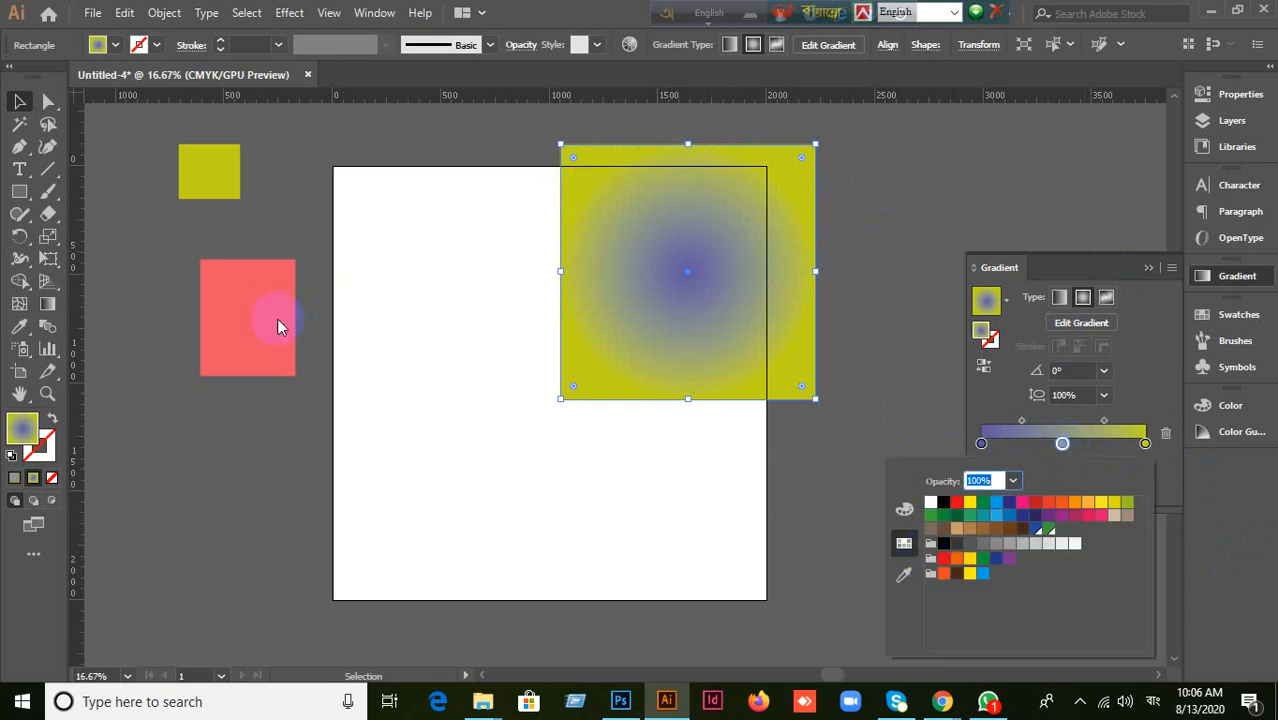
left_click(904, 575)
left_click(405, 340)
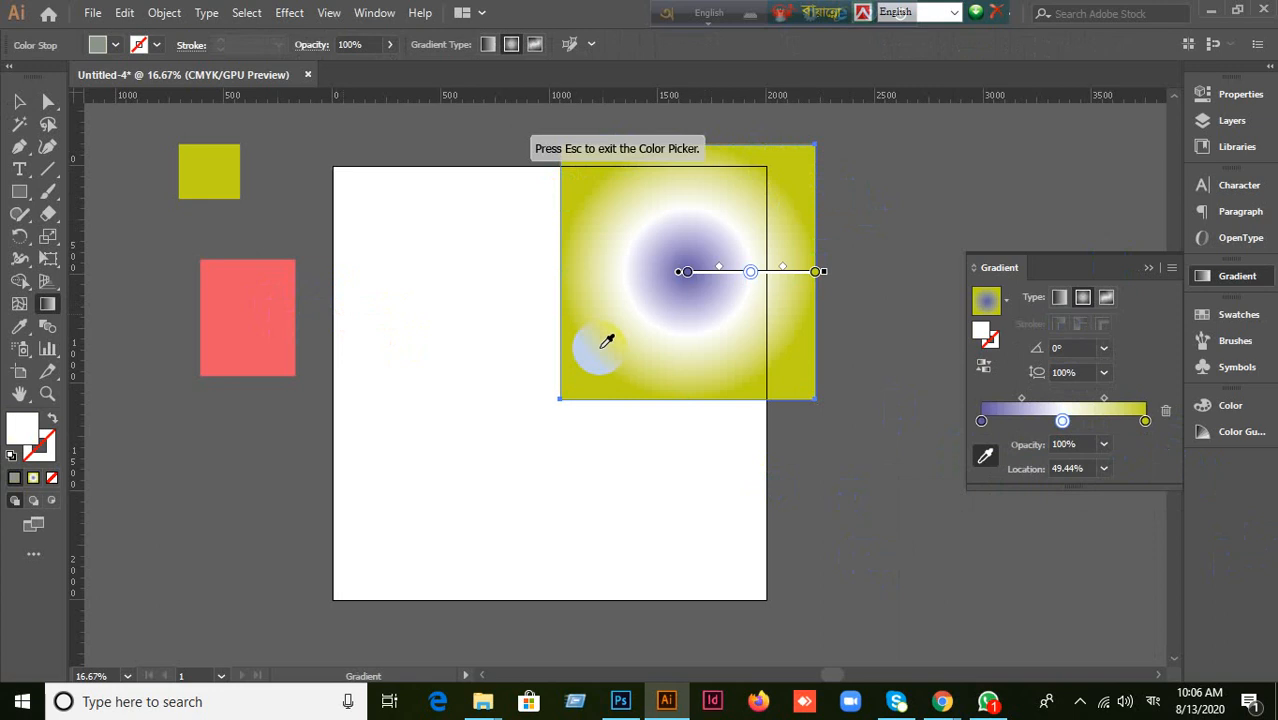
key("Escape")
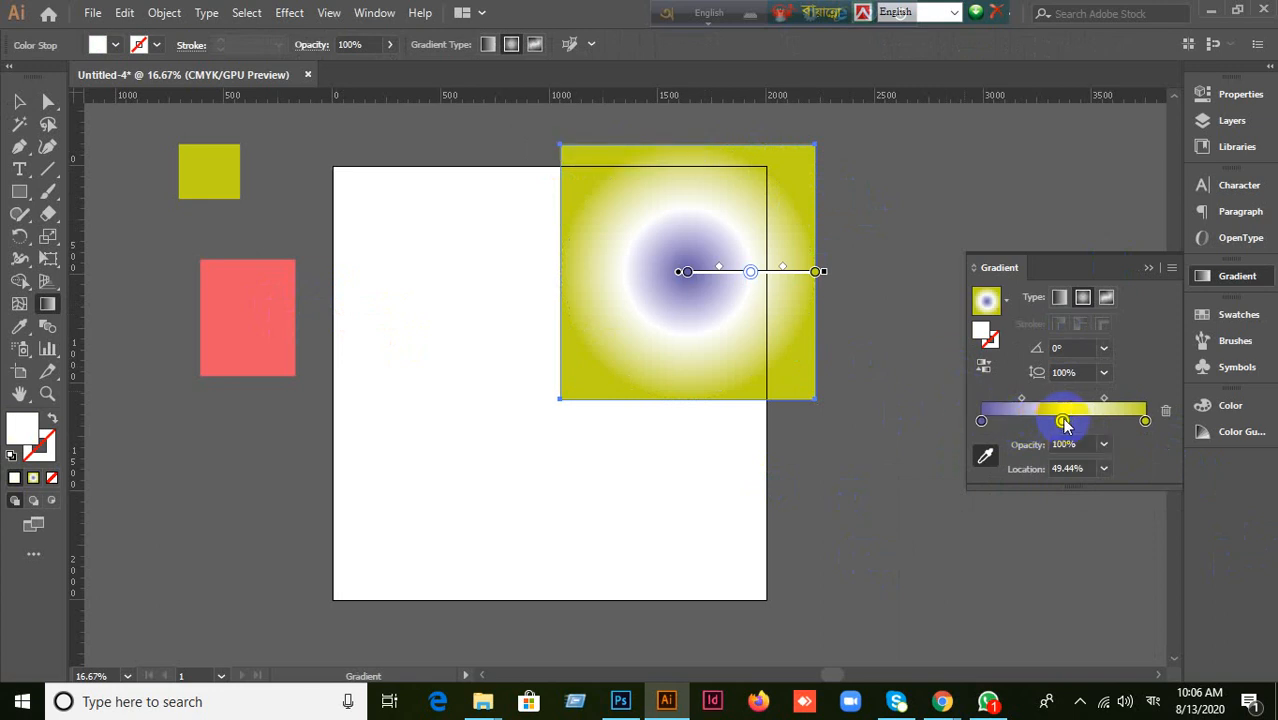
Step: Change the radial gradient's middle stop to the red swatch
double_click(1063, 421)
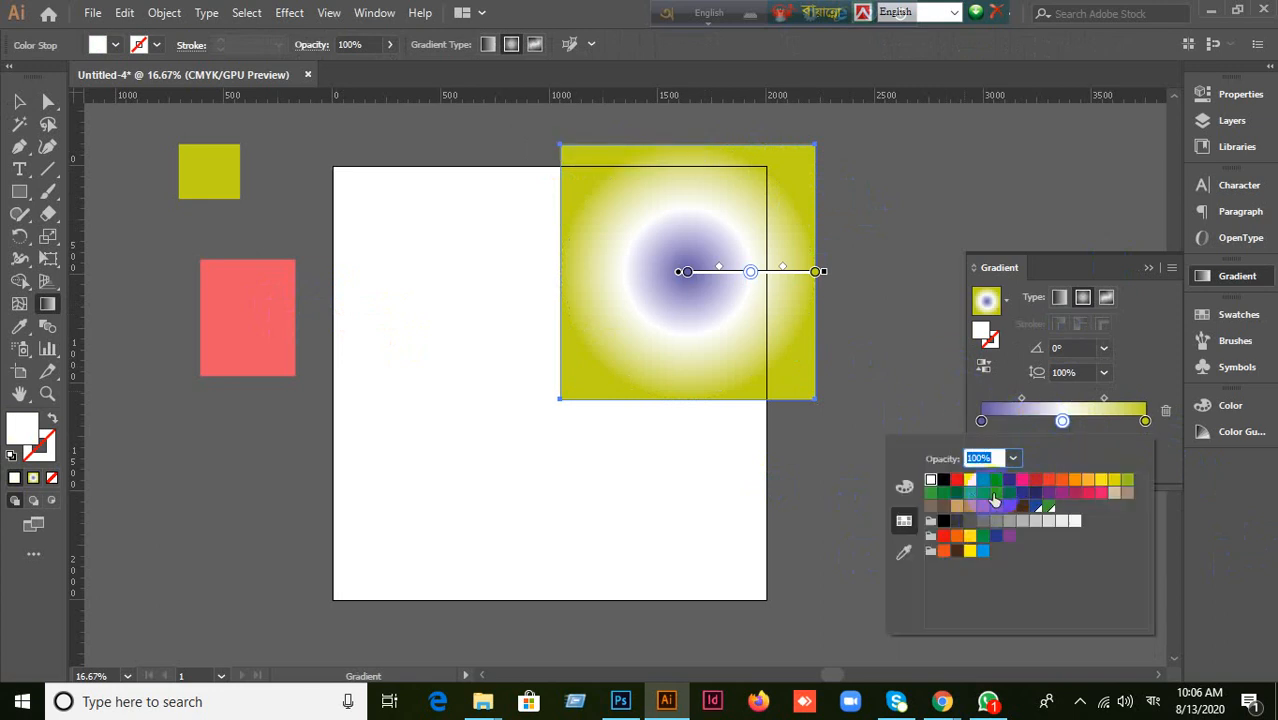
left_click(957, 483)
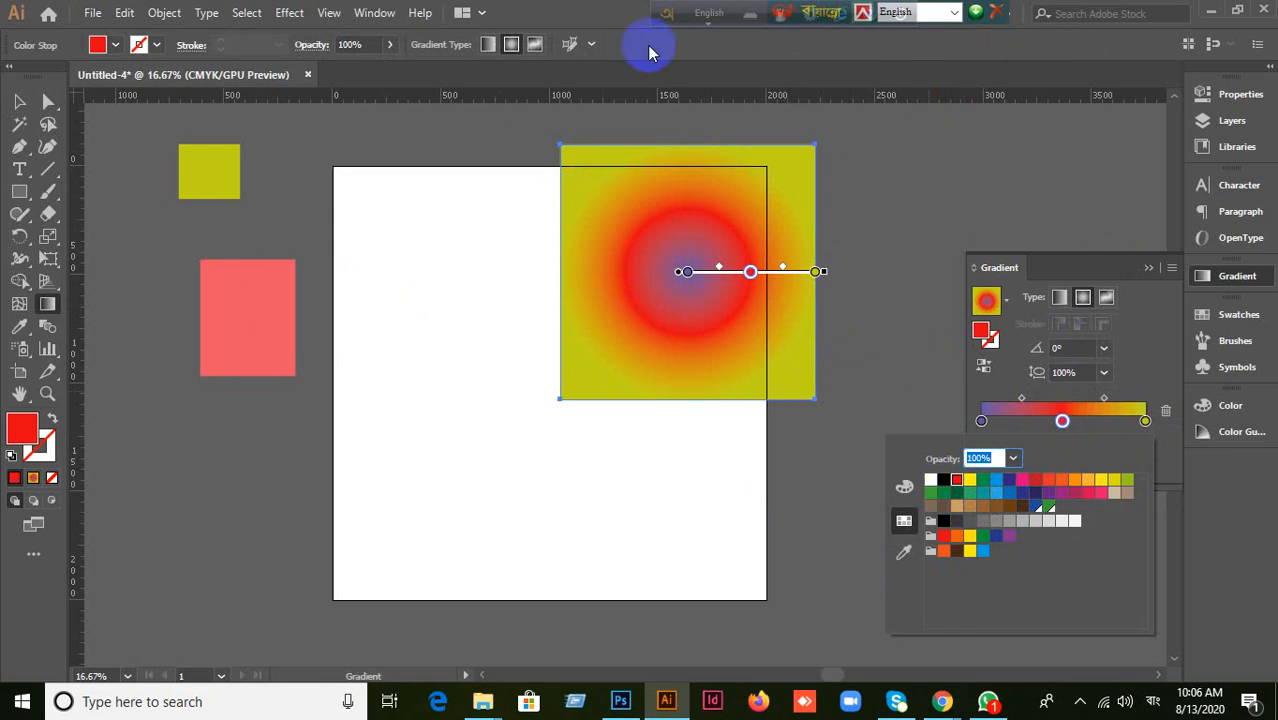
left_click(580, 8)
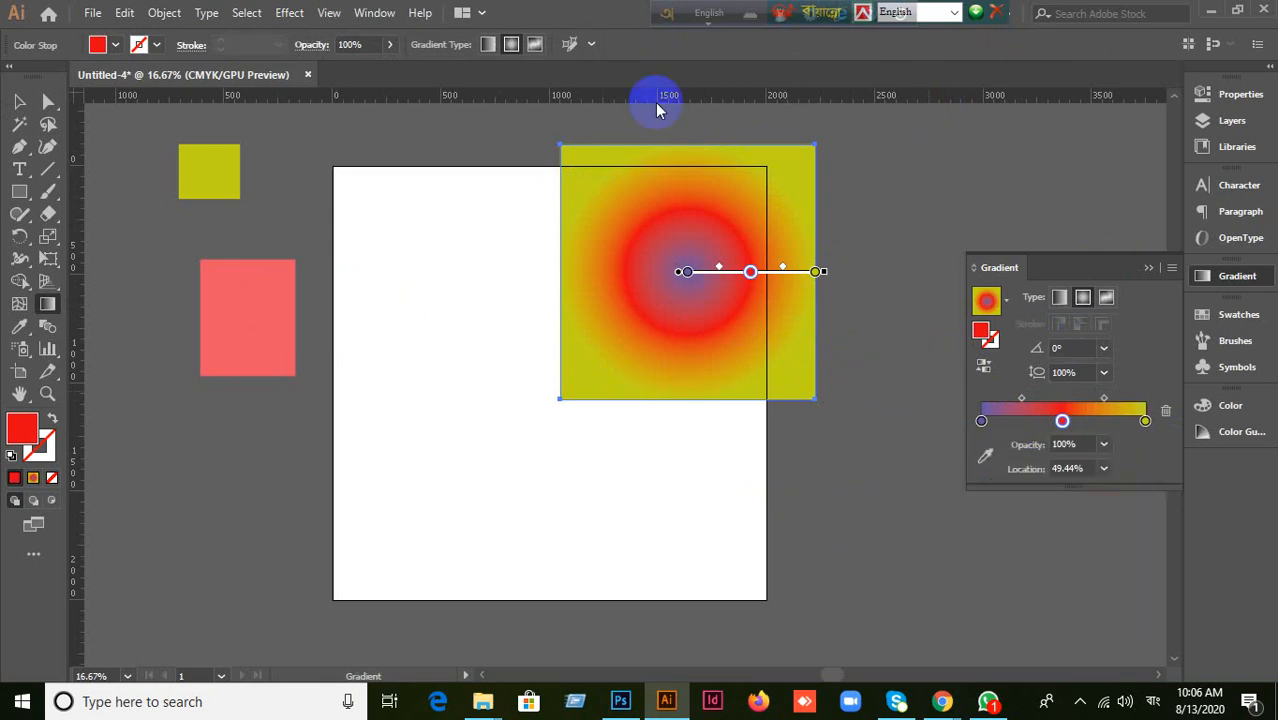
Step: Delete the radial-gradient square and remove the red middle stop from the gradient settings
left_click(19, 101)
left_click(590, 455)
left_click(706, 313)
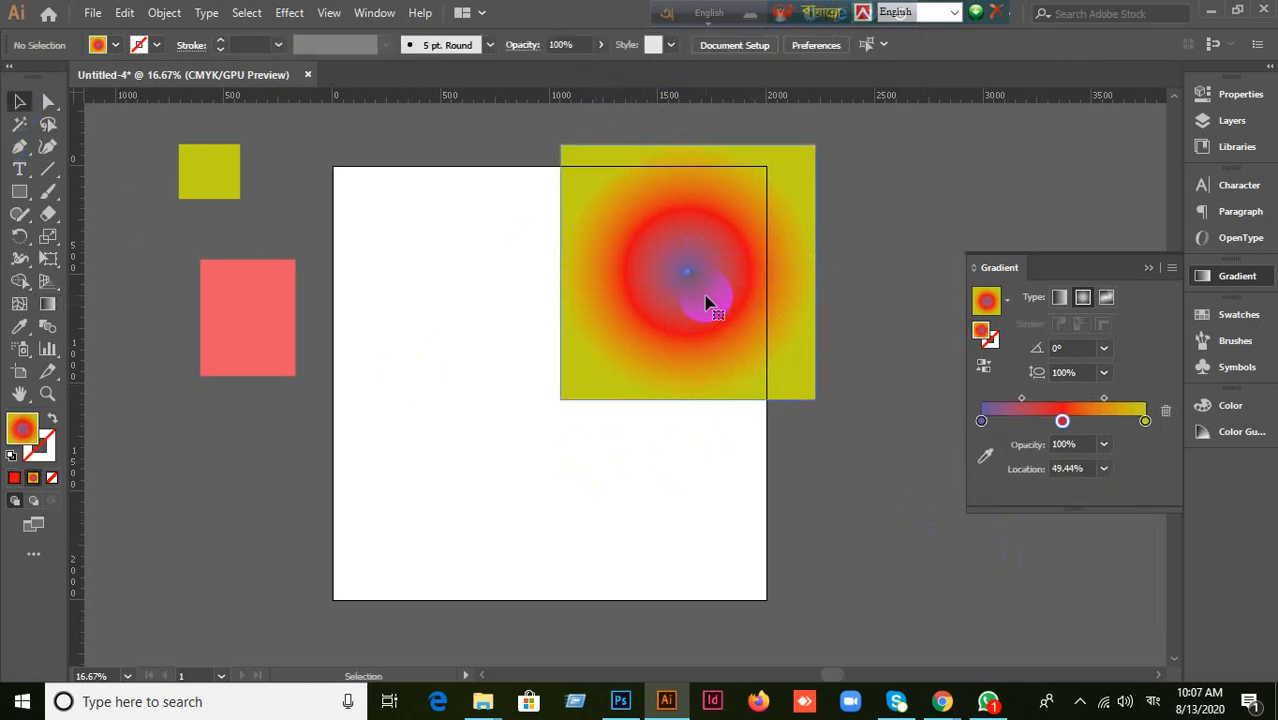
key("Delete")
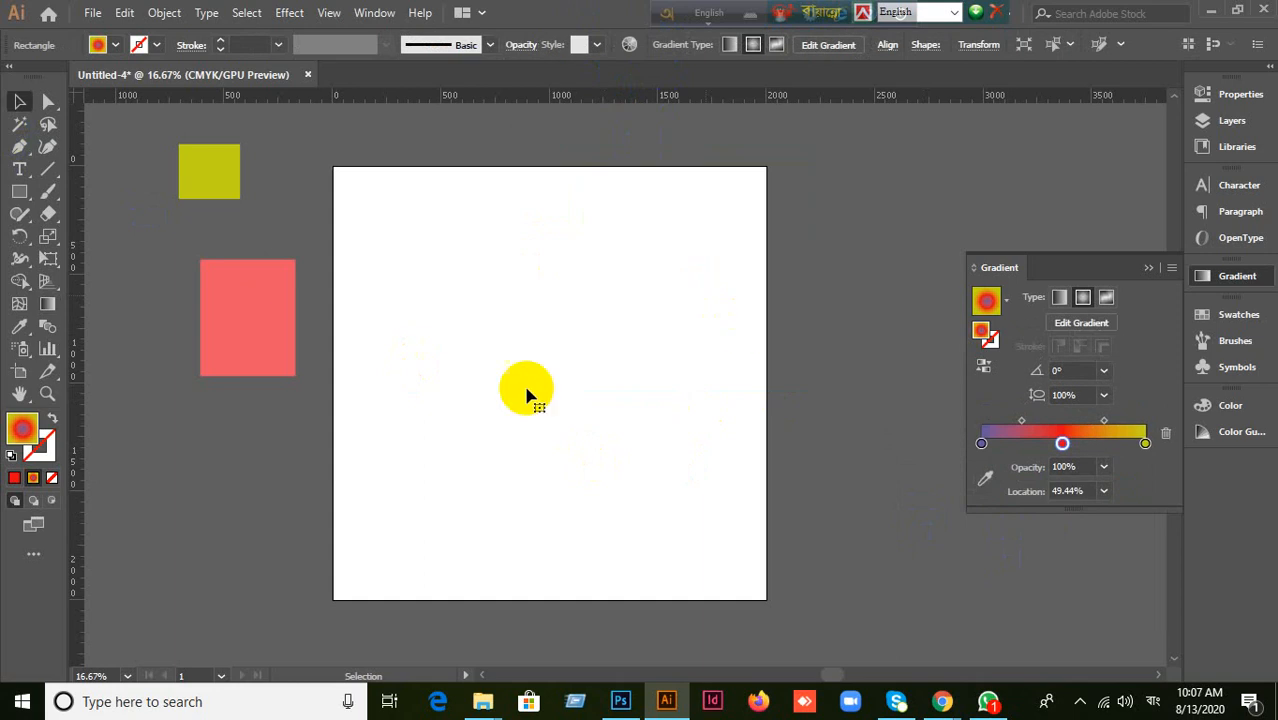
left_click_drag(1062, 421, 1003, 566)
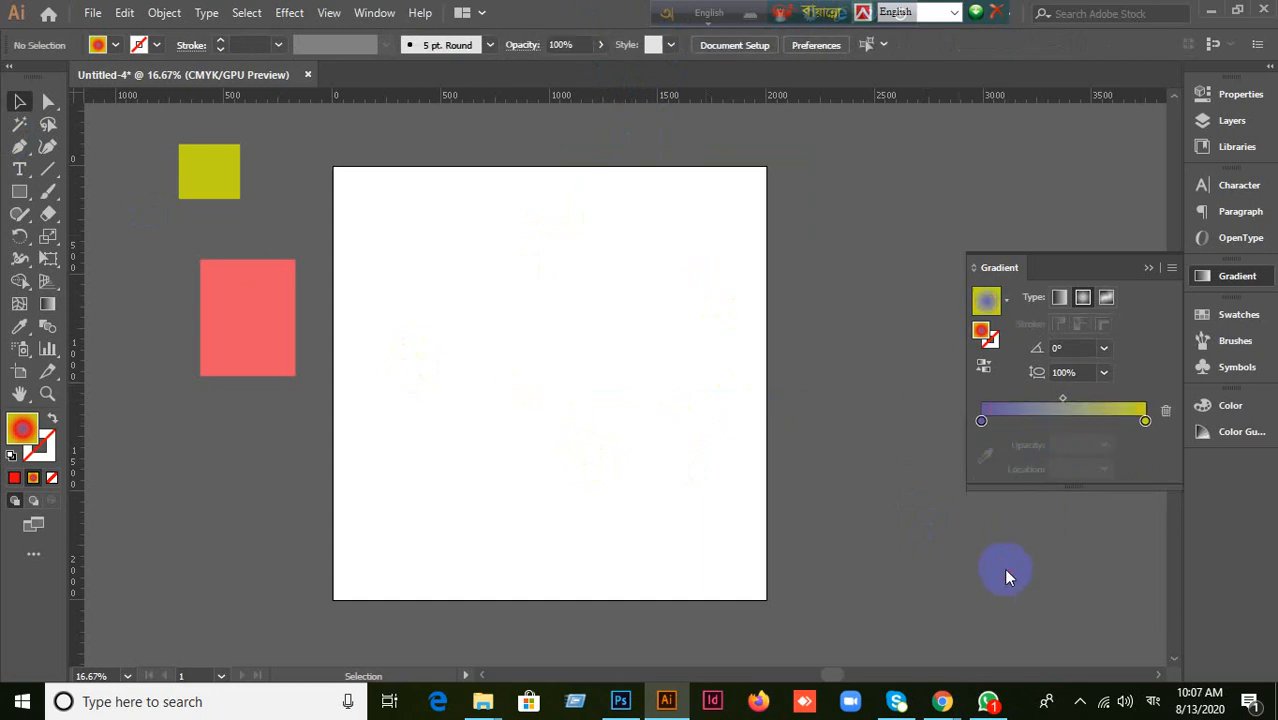
Step: Draw a new rectangle in the middle of the artboard and switch its fill to a freeform gradient
left_click(19, 193)
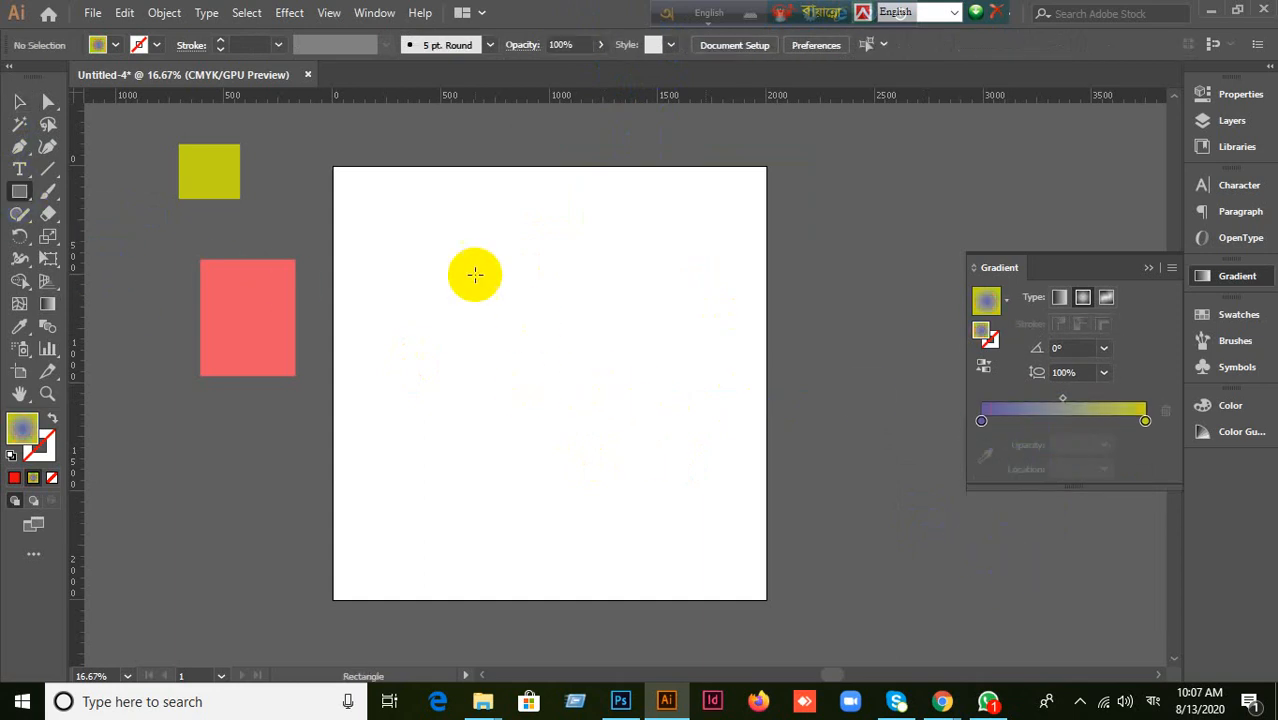
left_click_drag(464, 260, 670, 476)
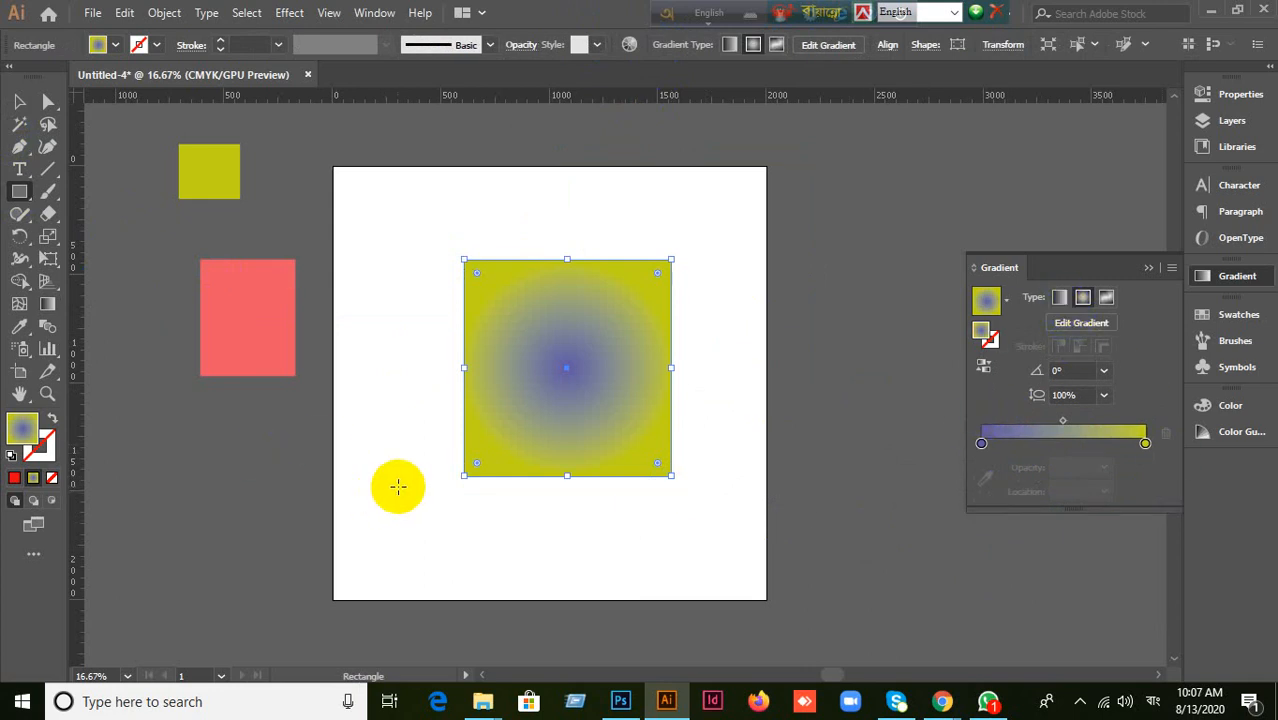
left_click(1059, 297)
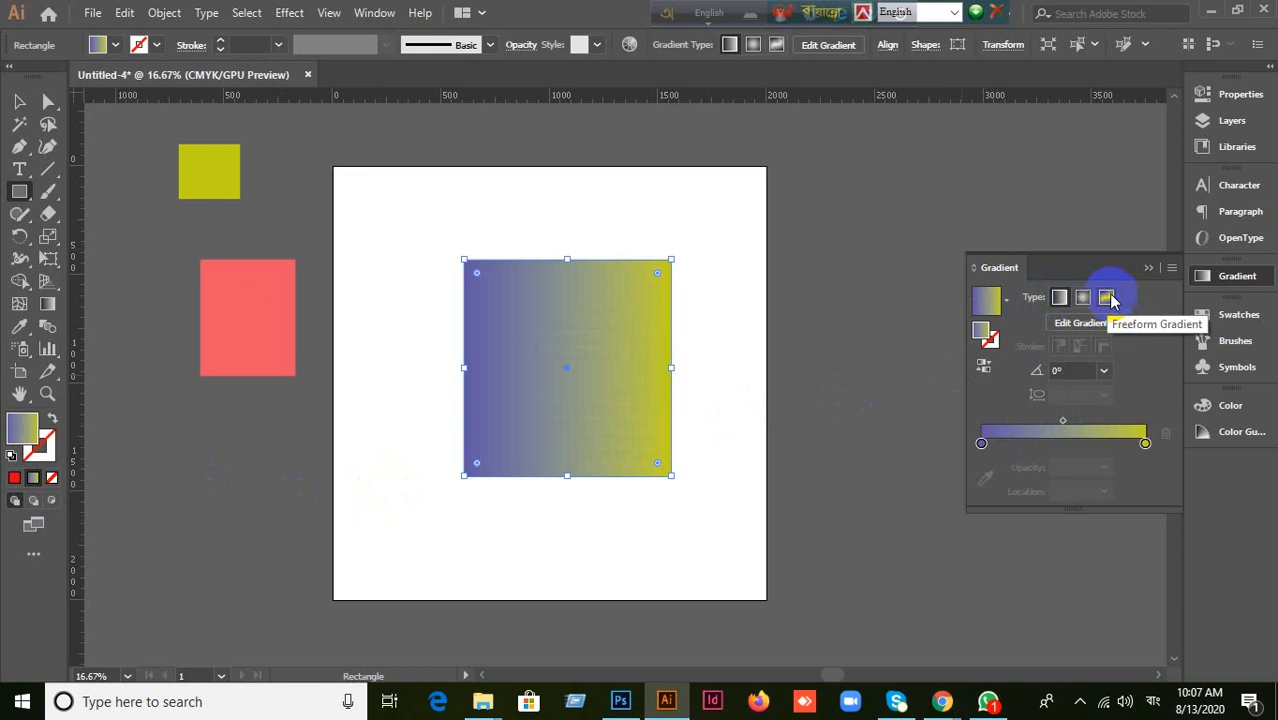
left_click(528, 477)
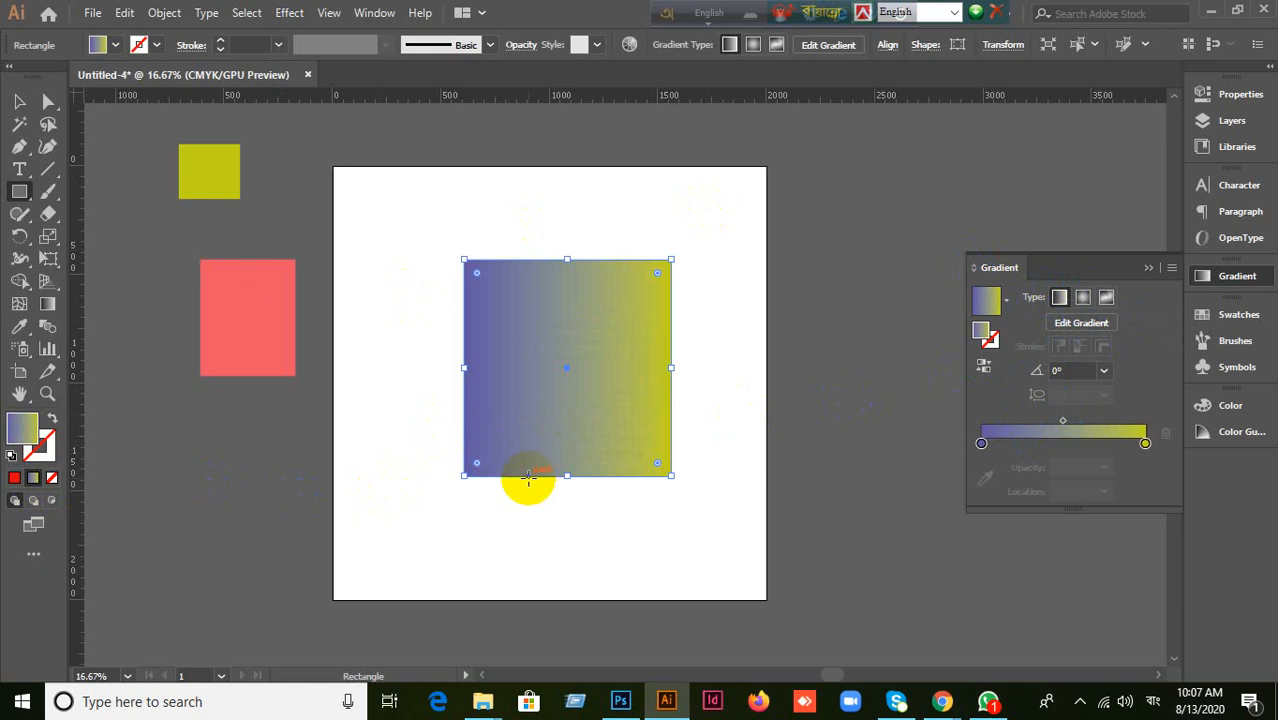
left_click(1108, 298)
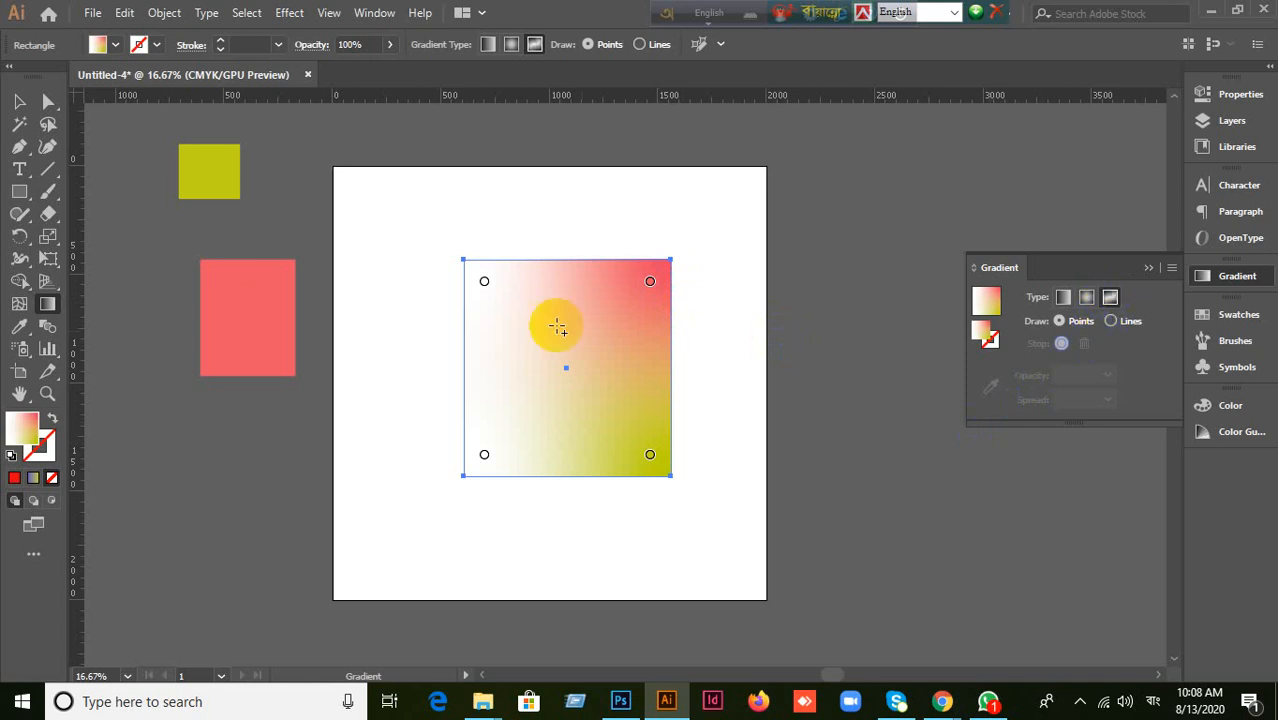
Step: Switch the freeform gradient to Lines and join stops around the rectangle's four corners into a closed loop
left_click(484, 283)
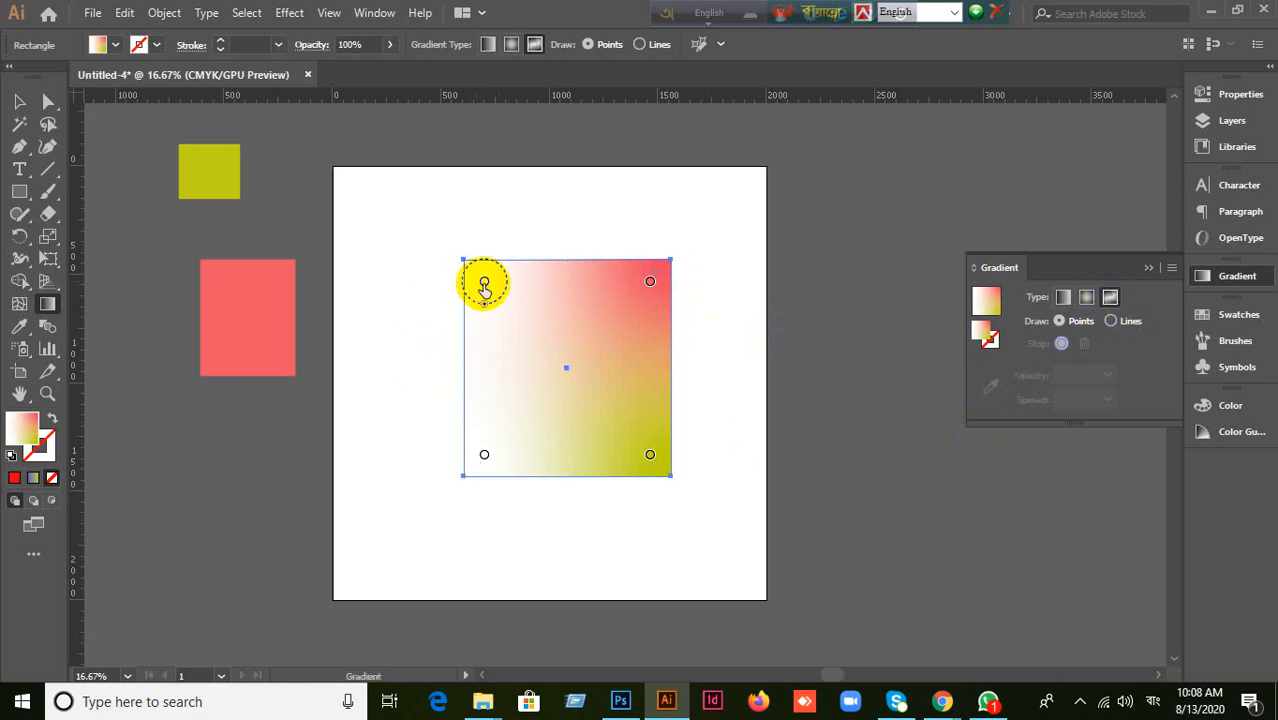
left_click(1111, 322)
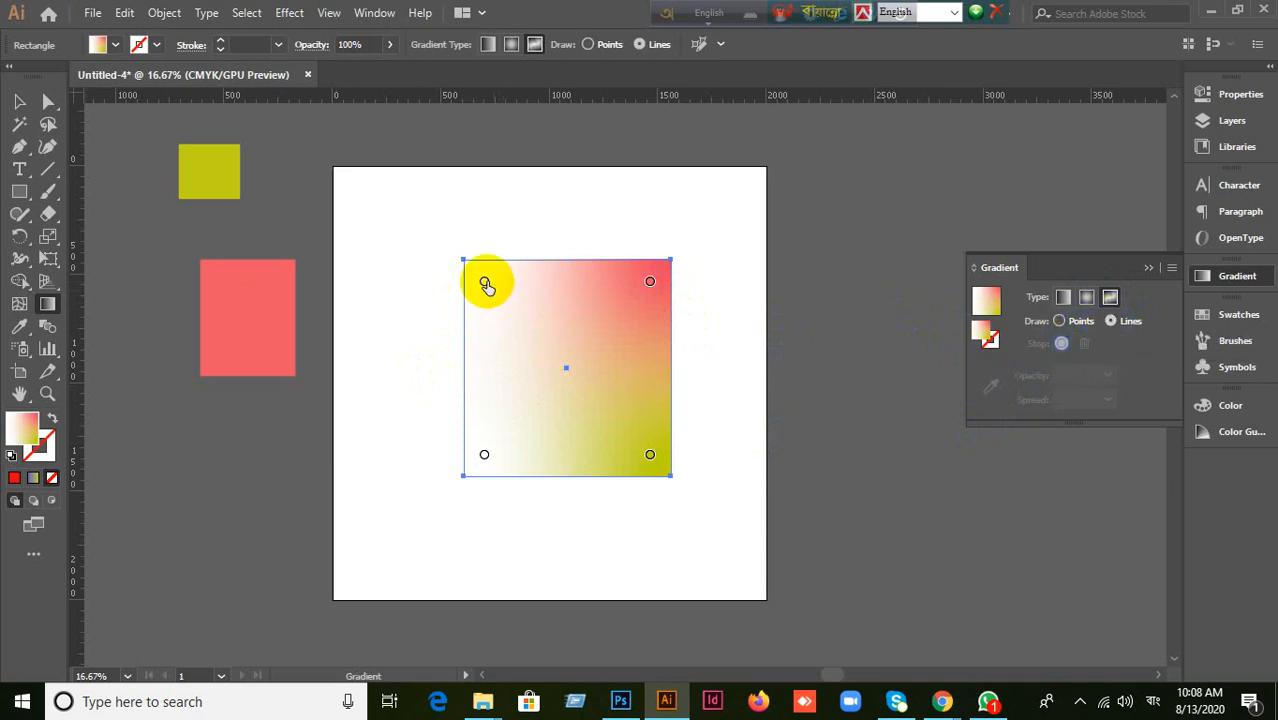
left_click(486, 286)
left_click(651, 283)
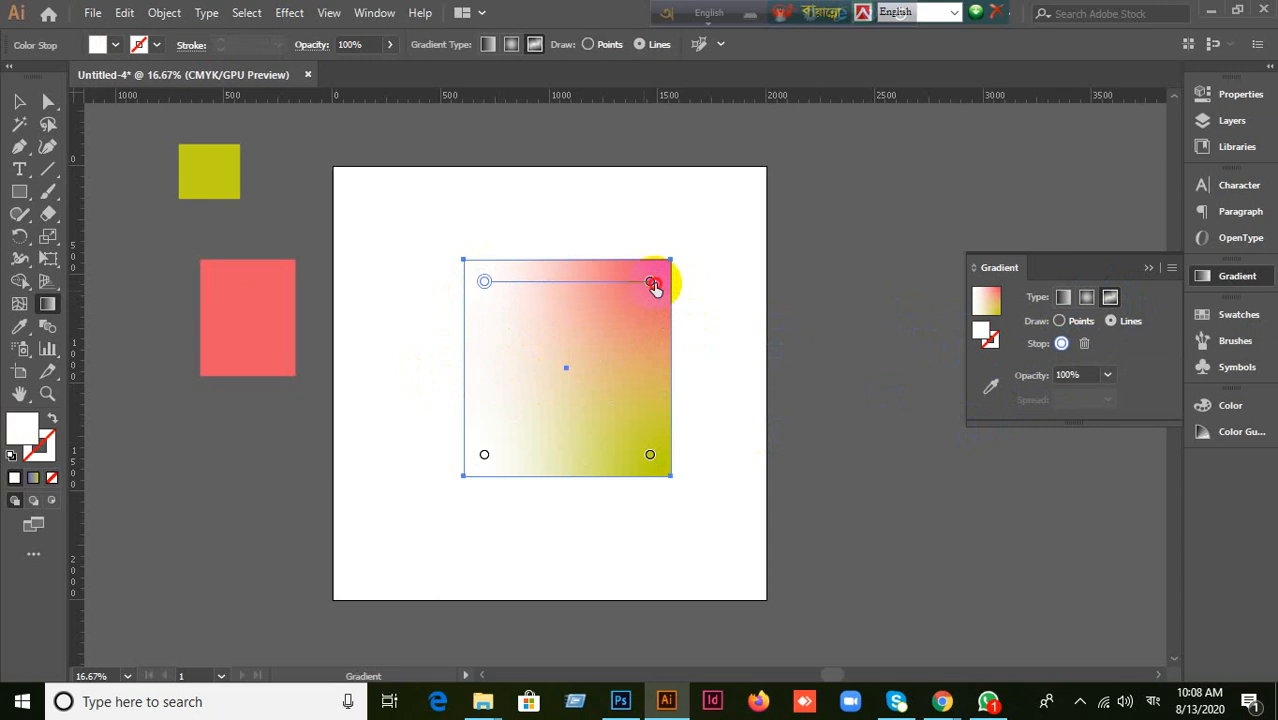
left_click(643, 460)
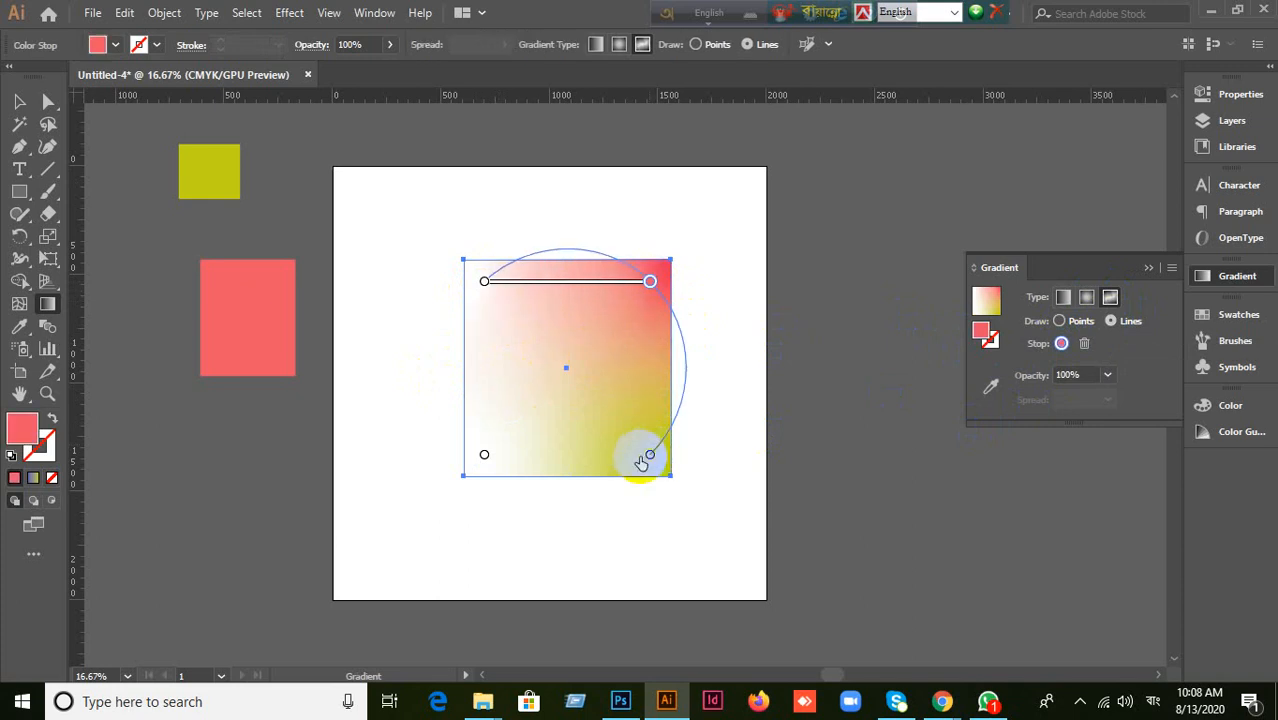
left_click(476, 449)
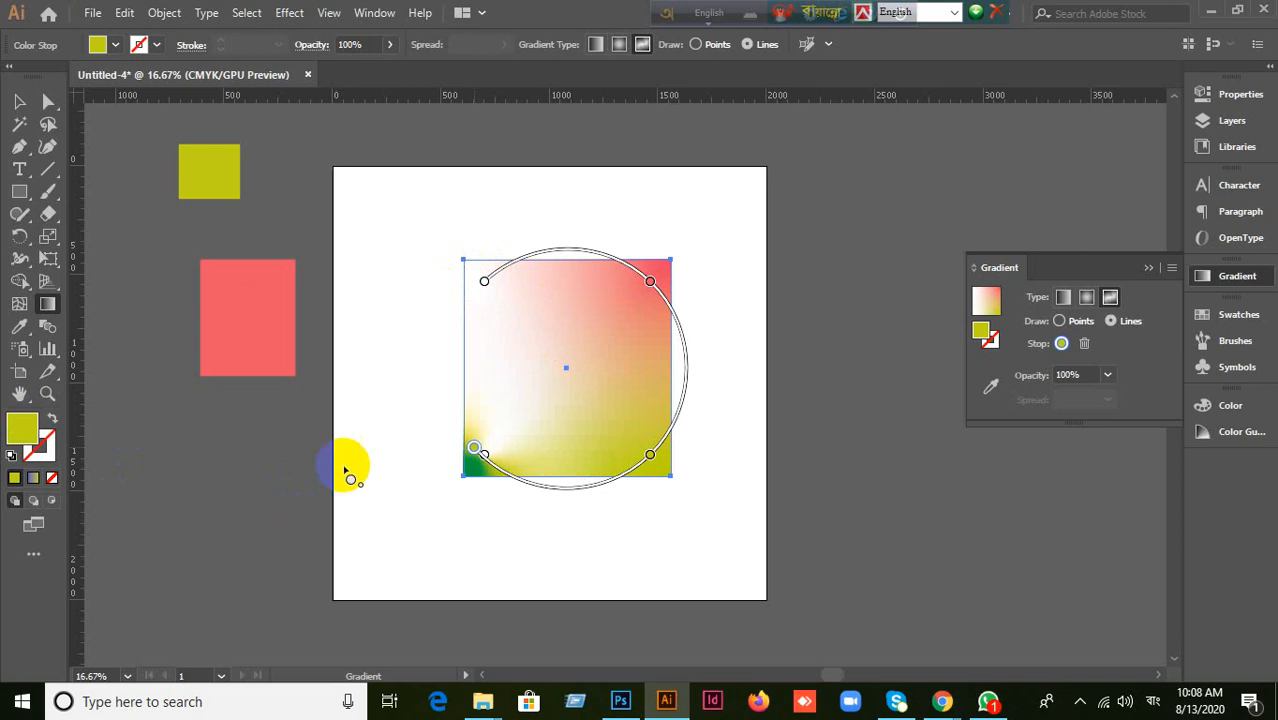
left_click(484, 283)
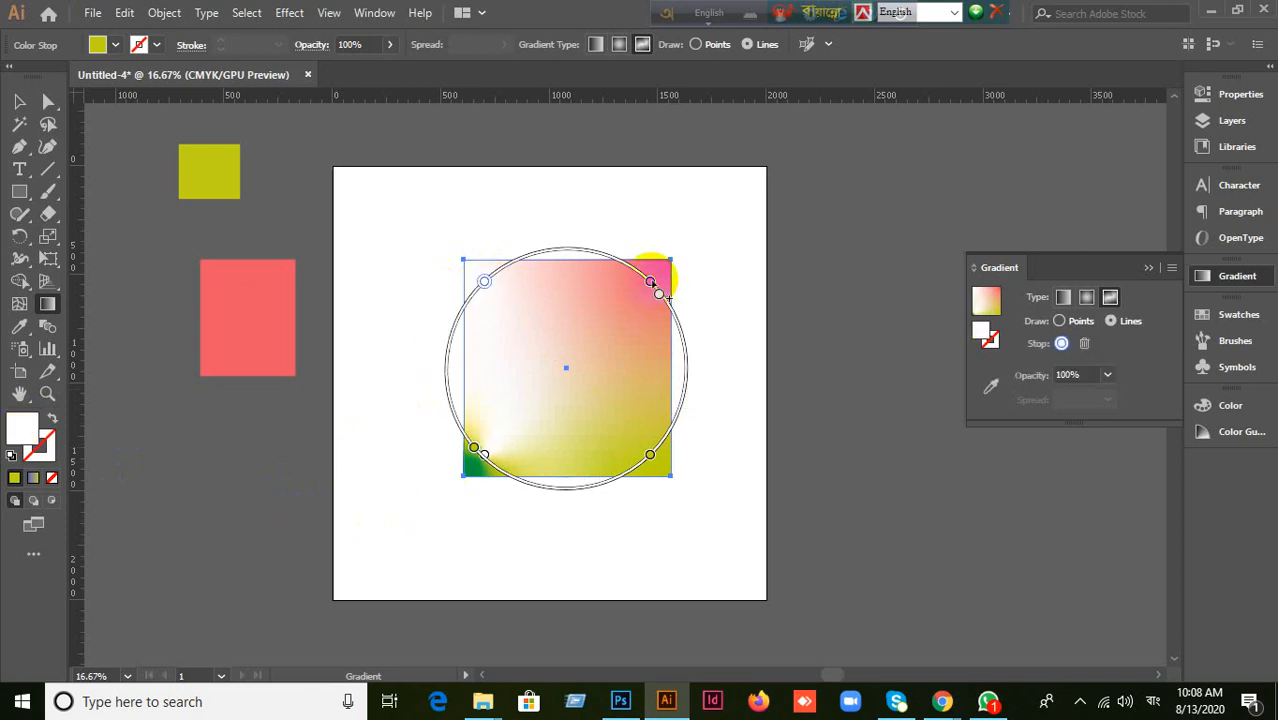
Step: Add a colour stop near the rectangle's upper-left corner, try green and blue swatches, and set its black (K) value to 70%
left_click_drag(657, 290, 476, 278)
left_click(474, 277)
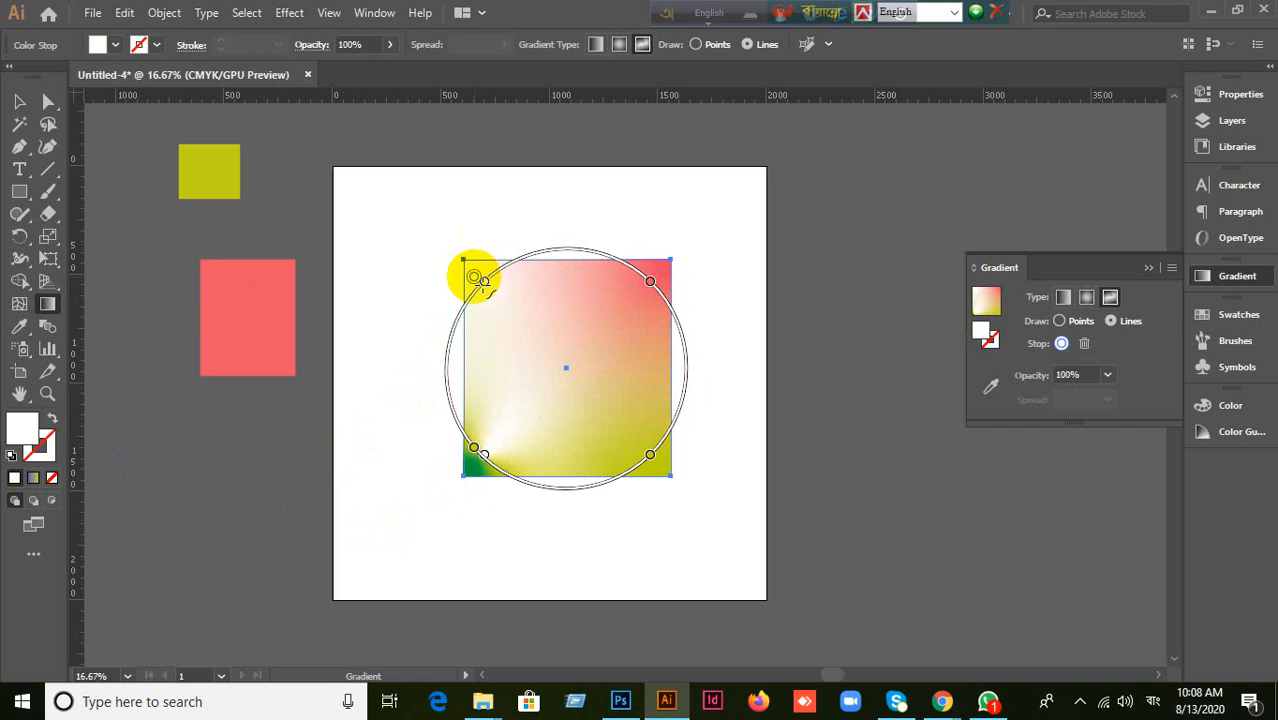
double_click(476, 278)
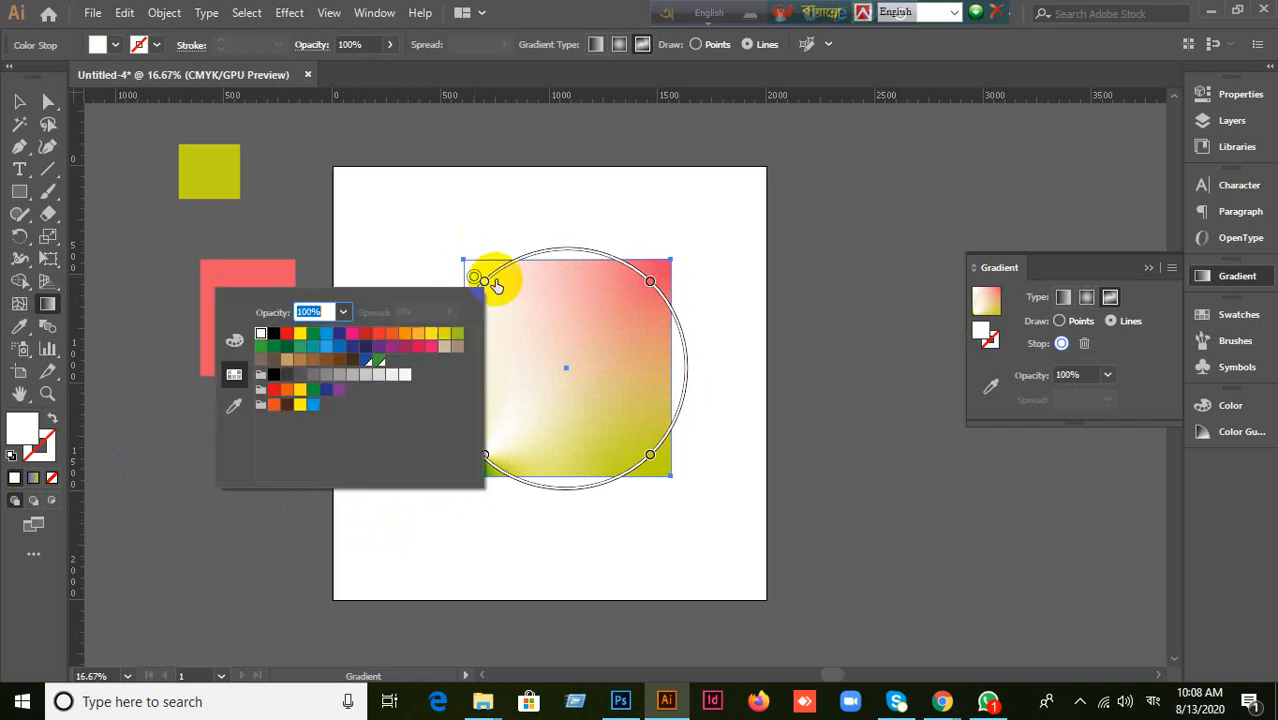
left_click(312, 336)
left_click(328, 344)
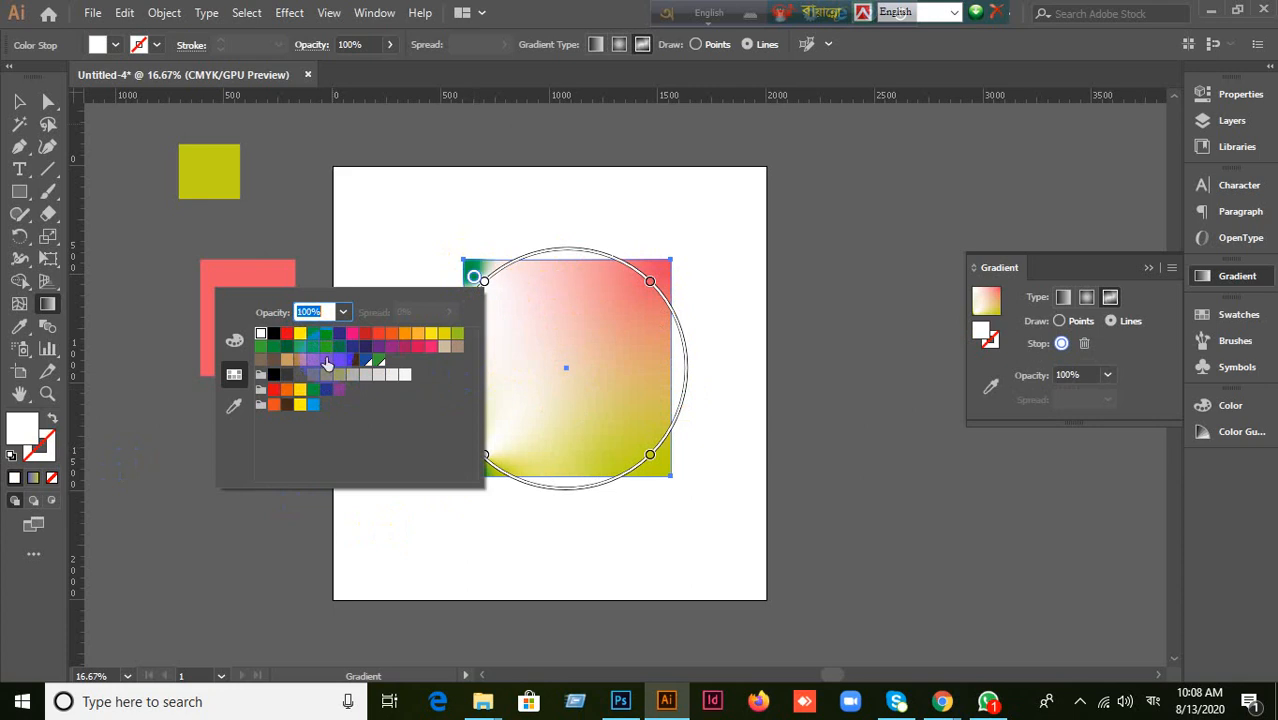
left_click(310, 368)
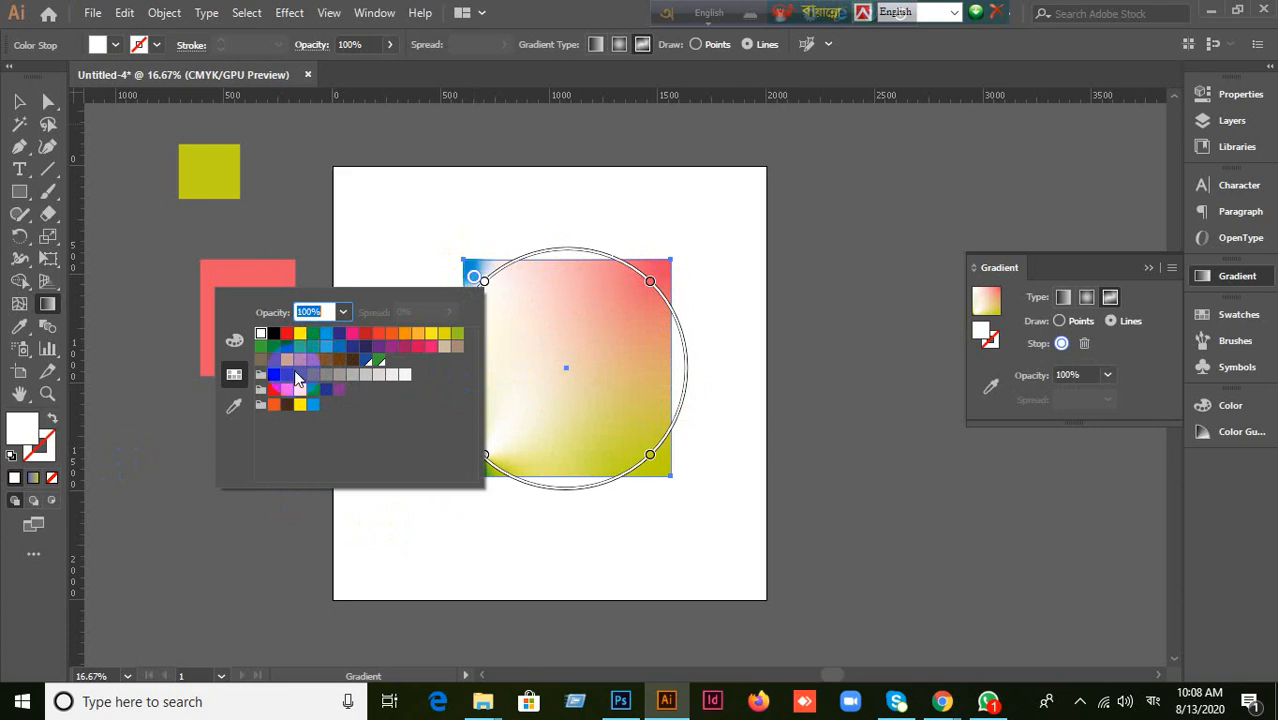
left_click(234, 341)
left_click_drag(320, 415, 386, 416)
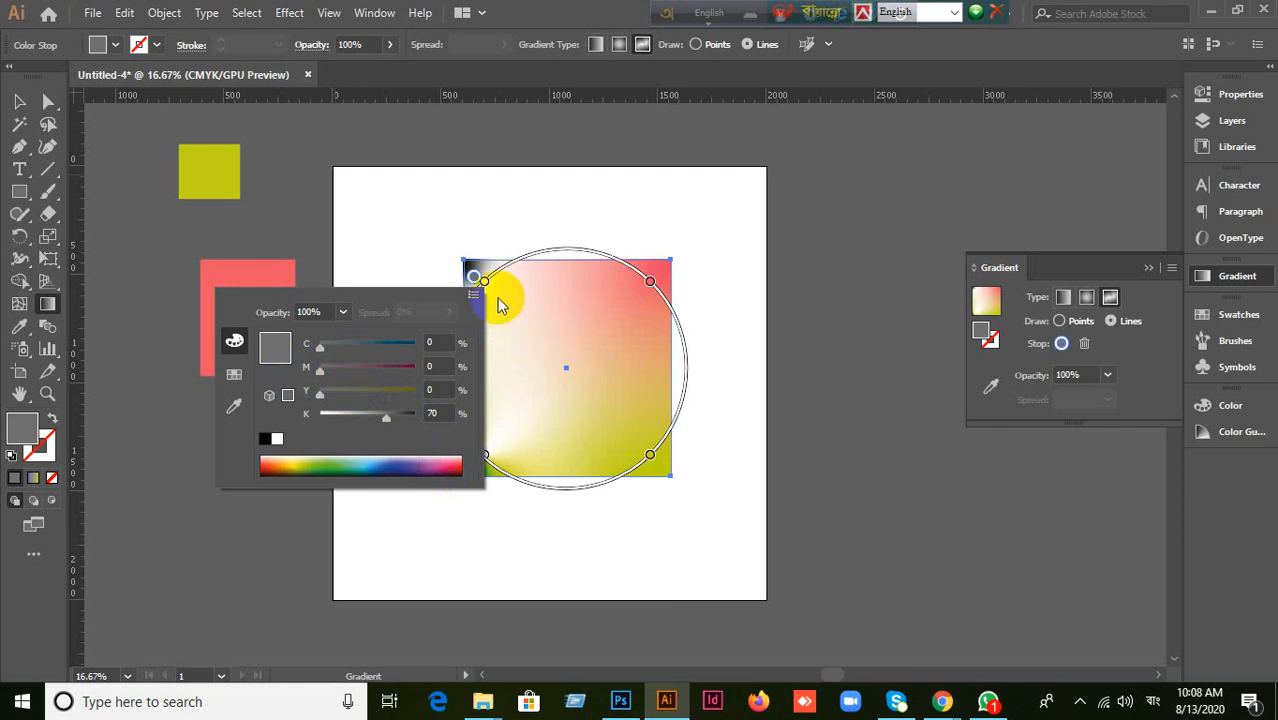
Step: Recolour the upper-right corner stop, trying the red swatch and settling on the dark green one
left_click(652, 286)
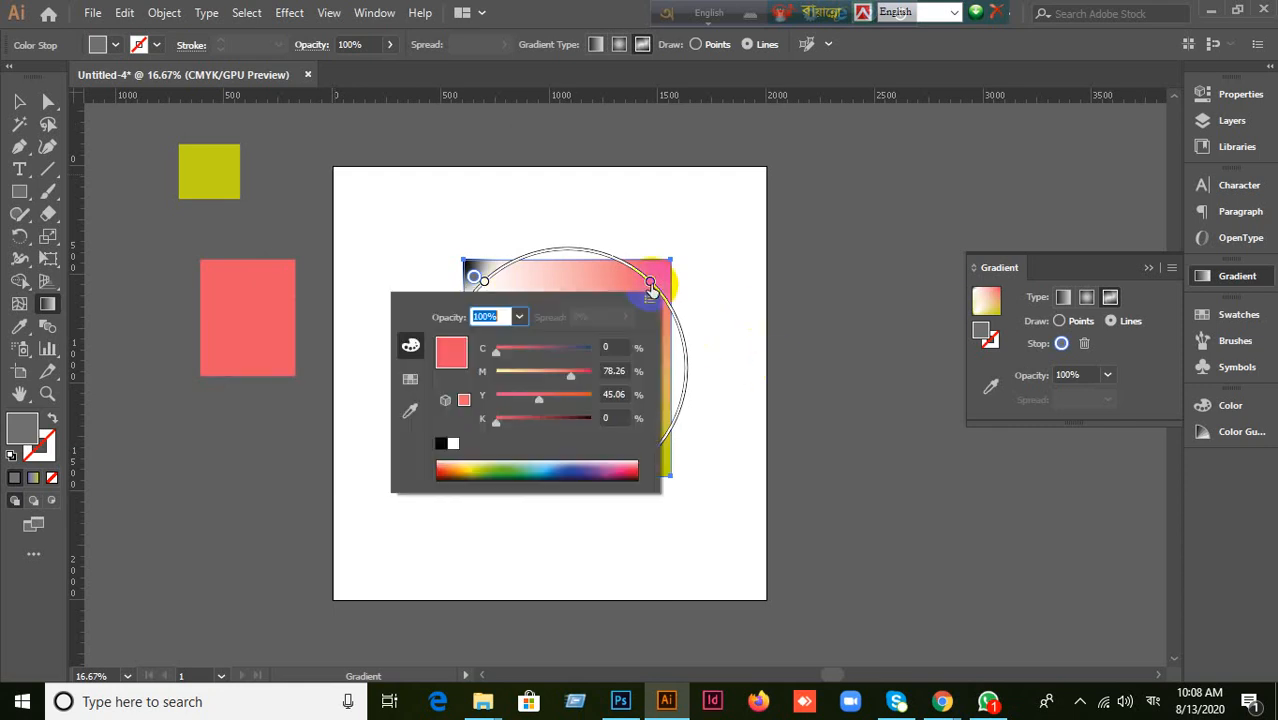
left_click(410, 378)
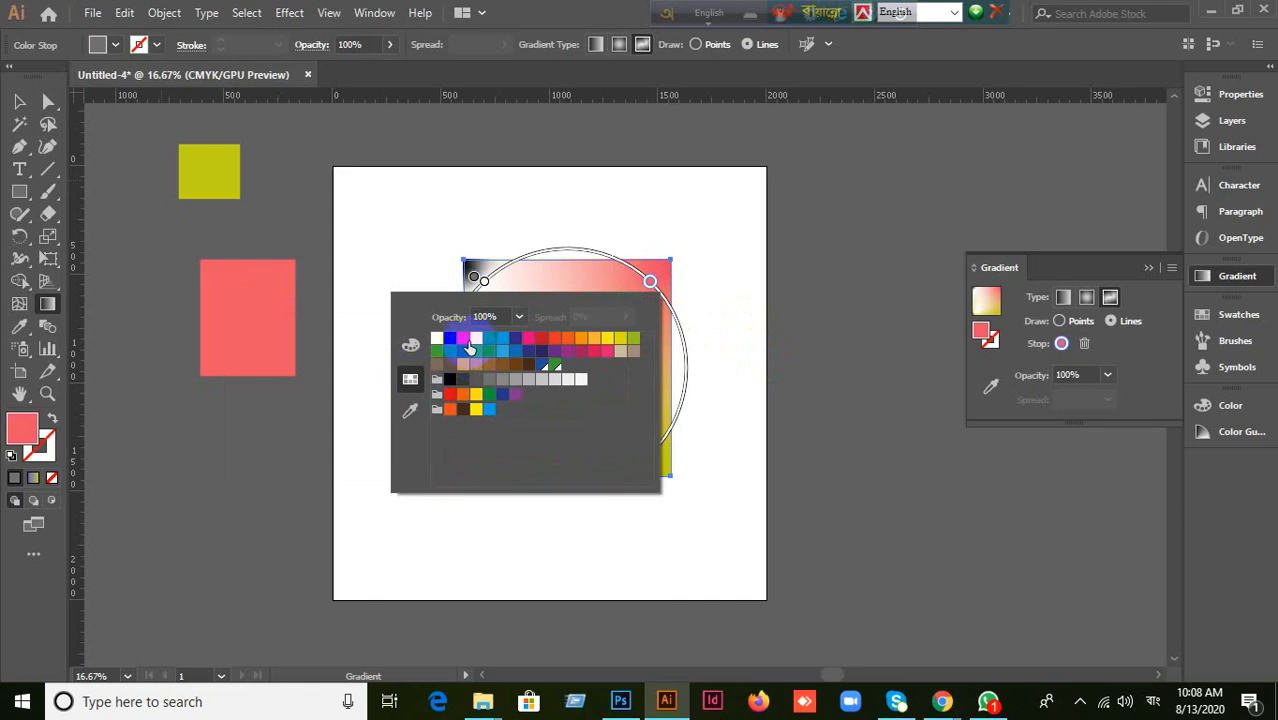
left_click(462, 338)
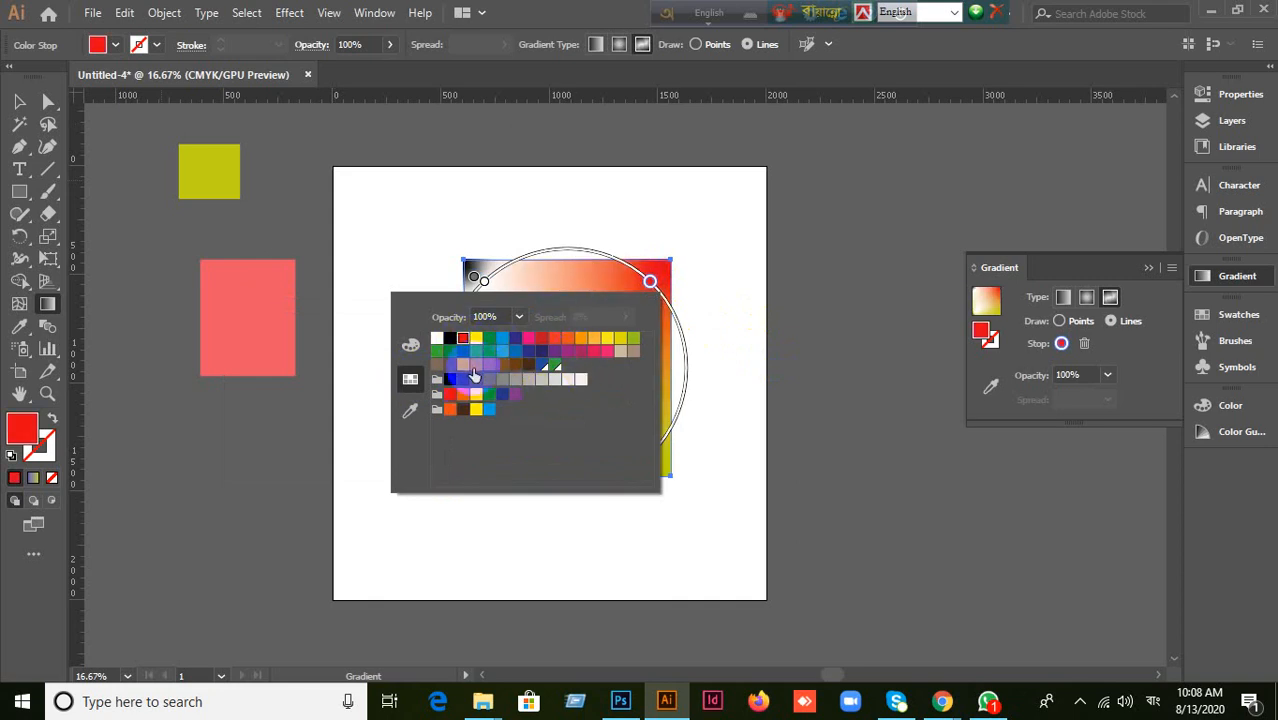
left_click(462, 350)
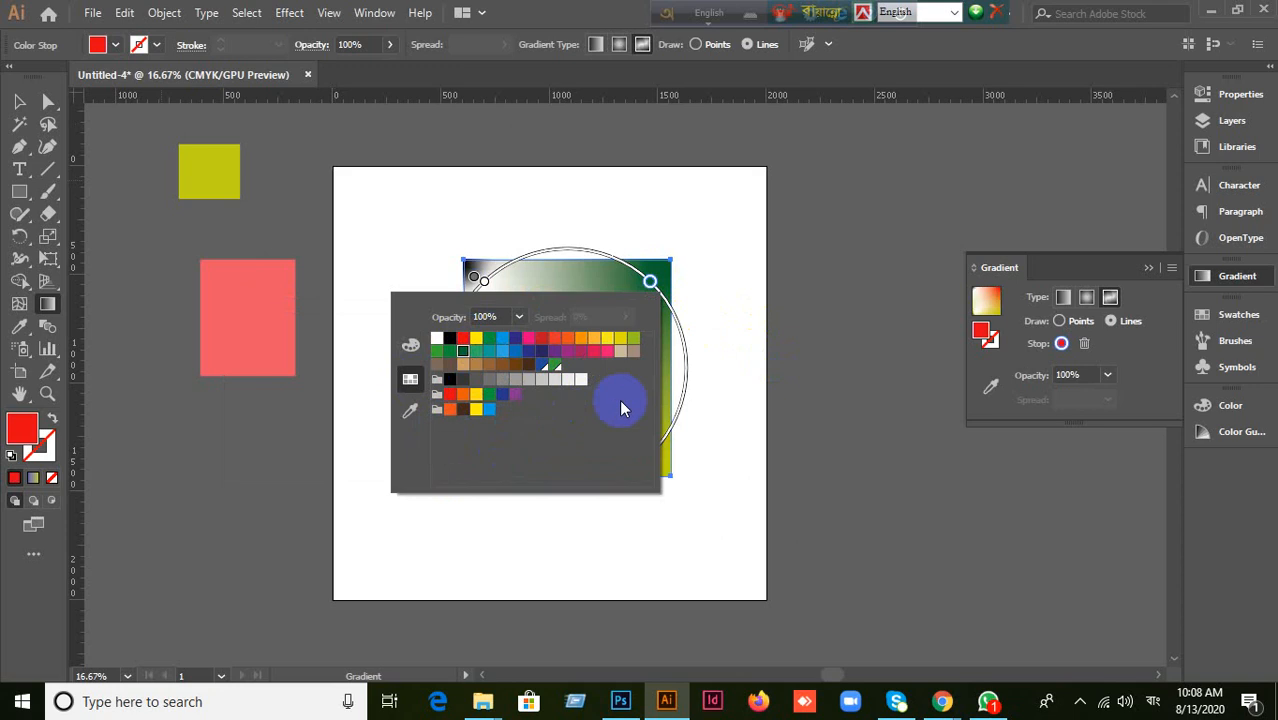
left_click(740, 320)
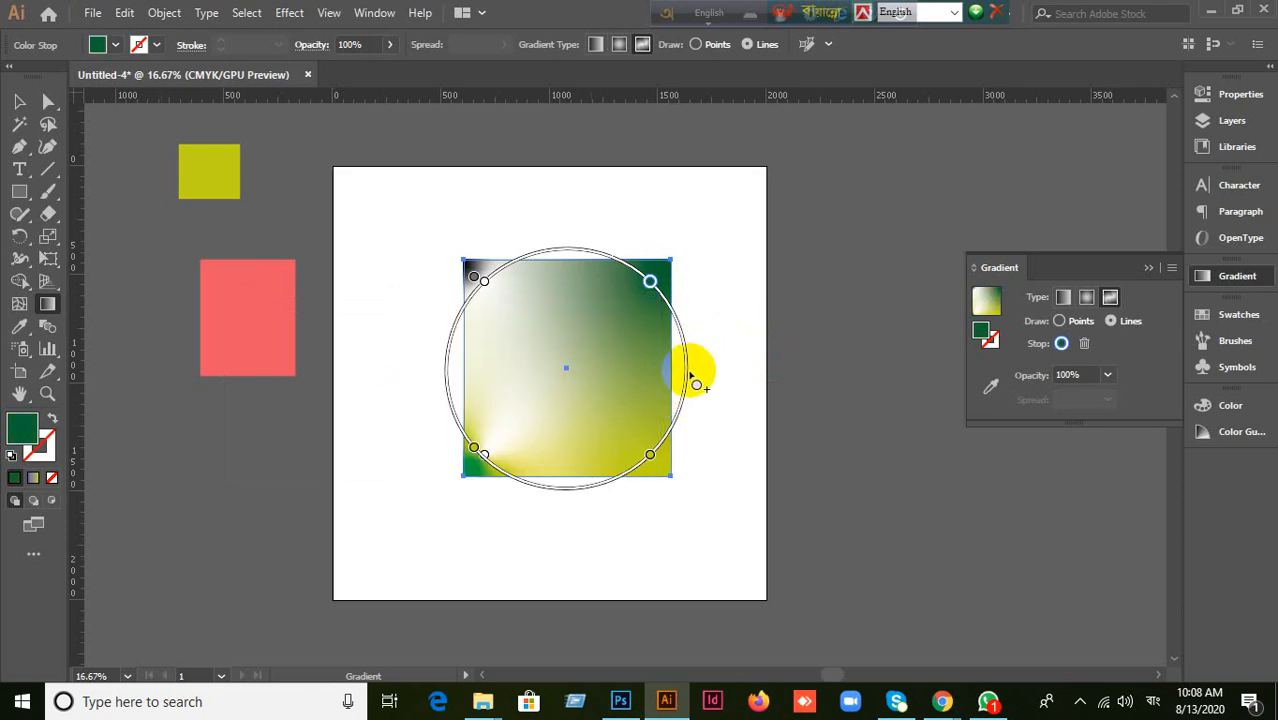
Step: Try adding colour stops on the right and left sides of the circular gradient line and undo them
left_click(688, 376)
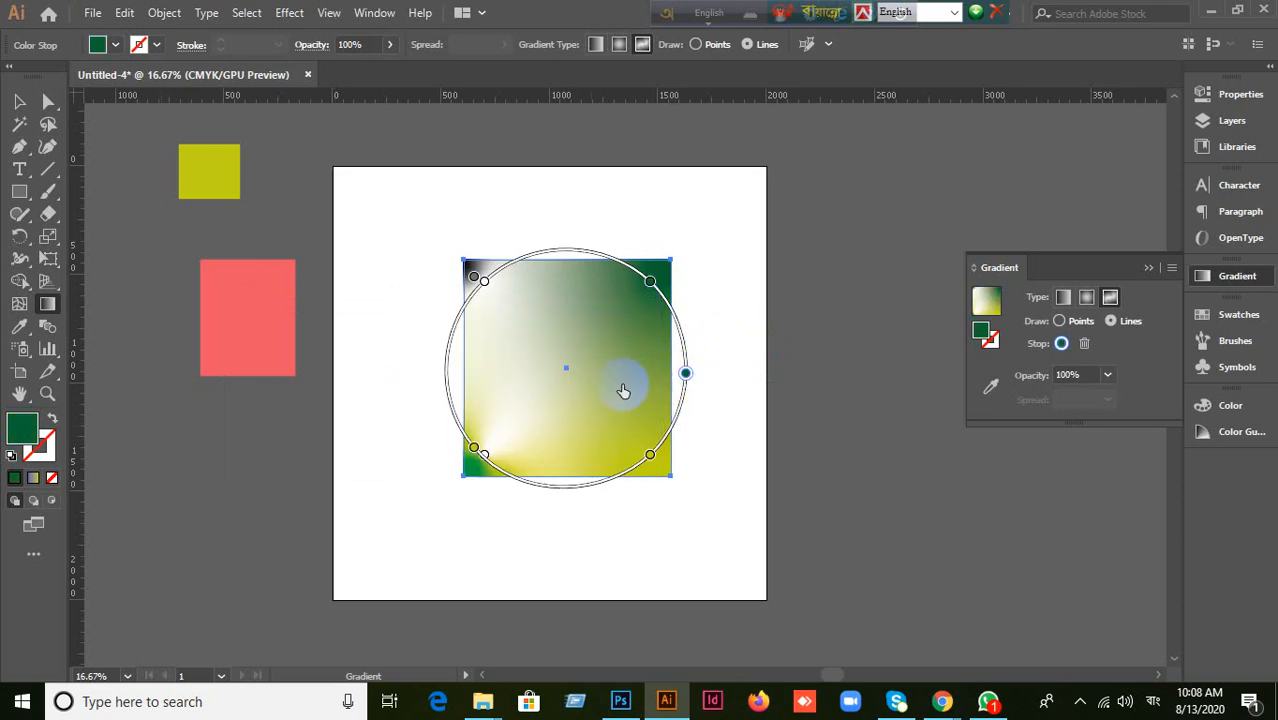
left_click(447, 381)
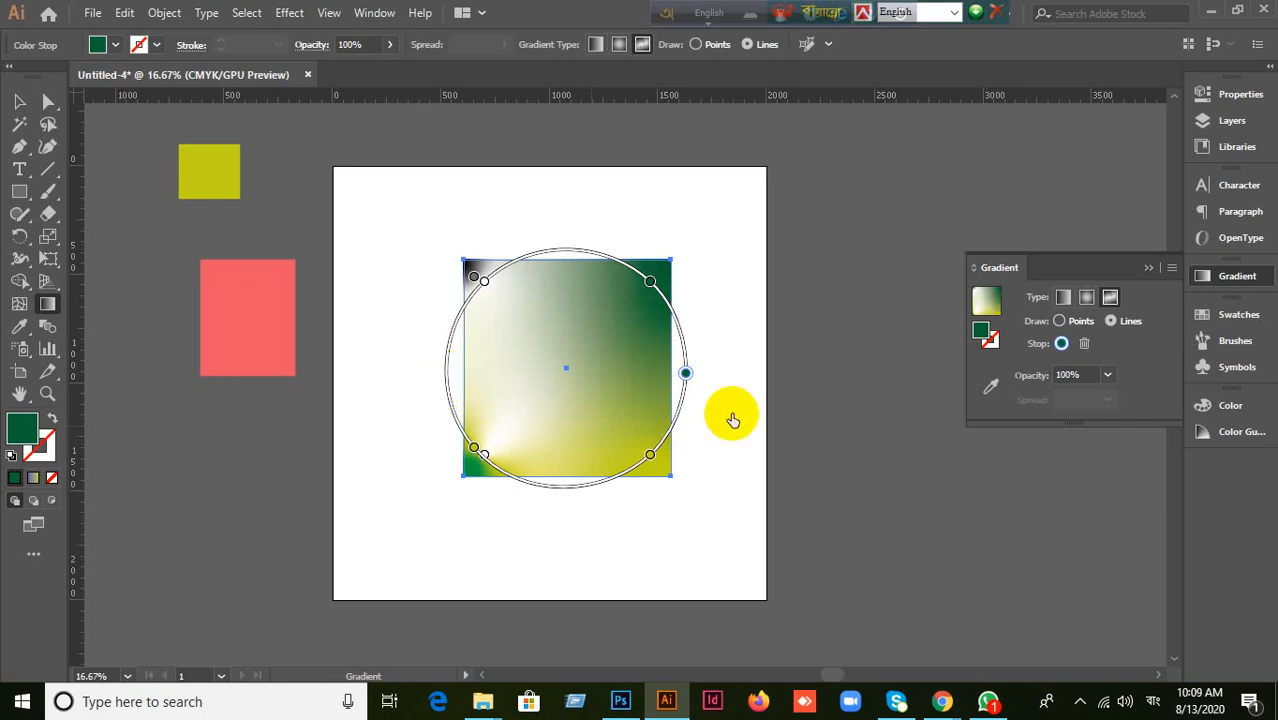
left_click(699, 262)
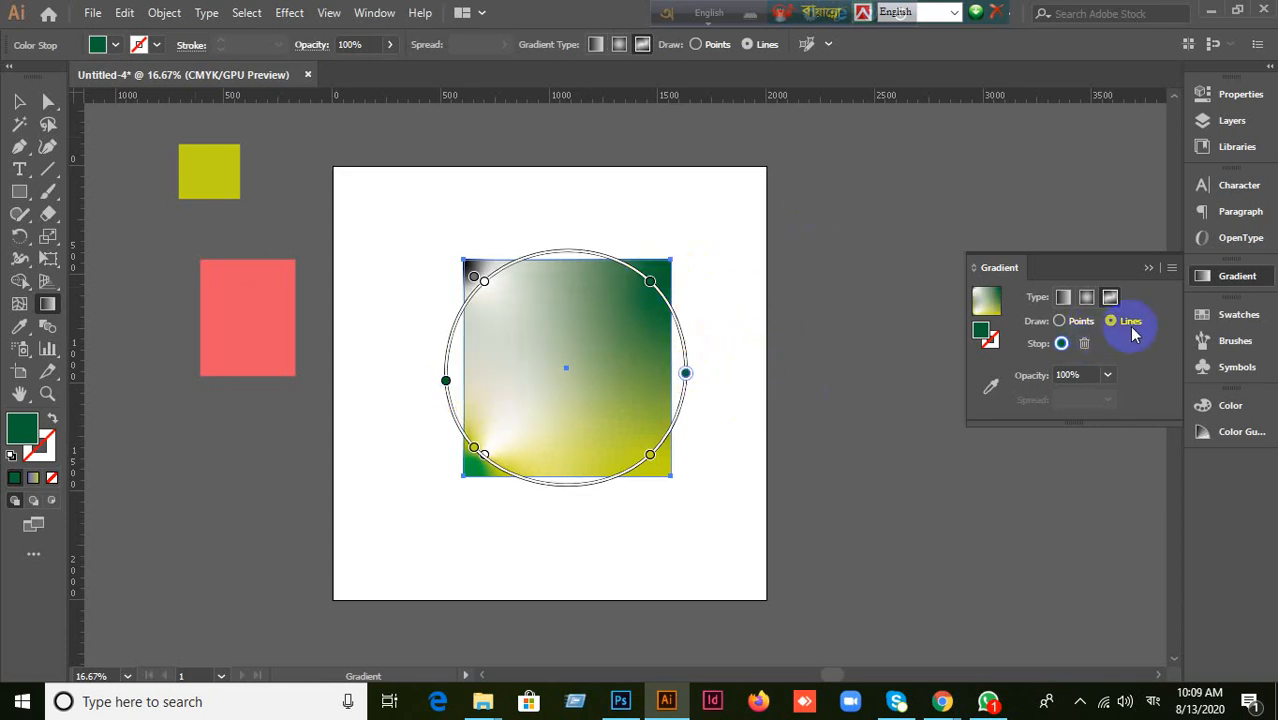
key("ctrl+z")
key("ctrl+z")
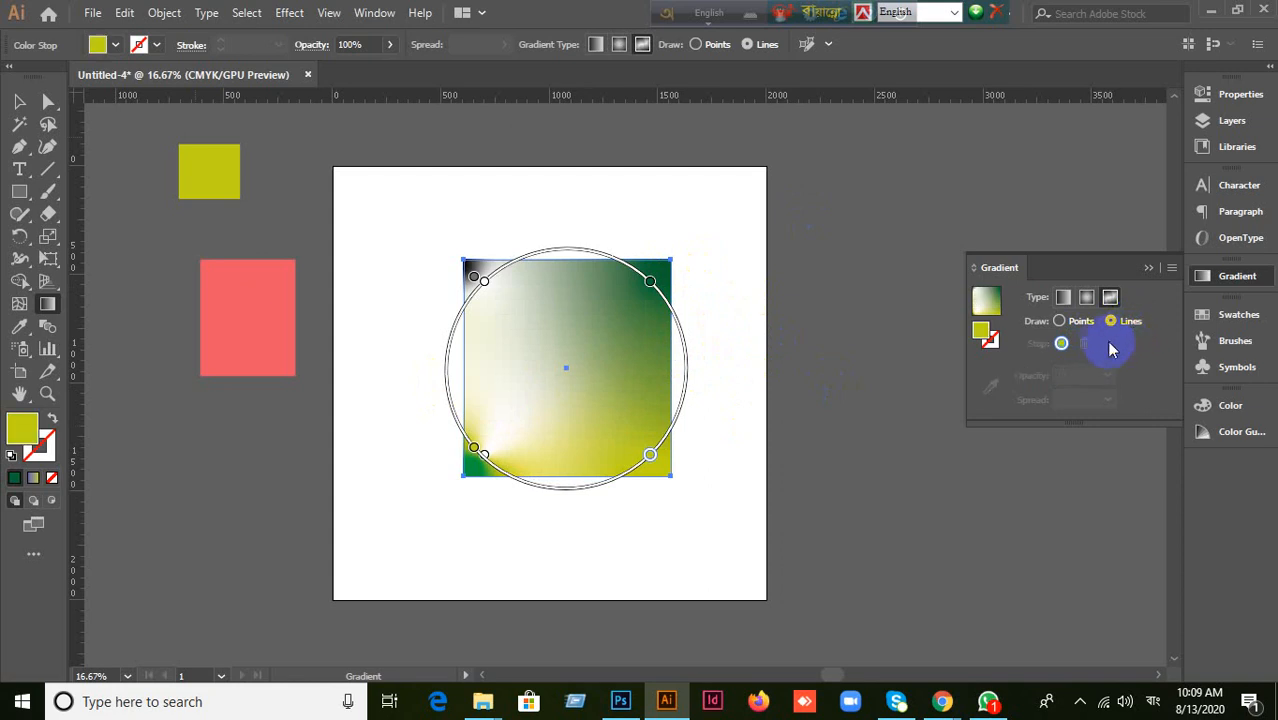
Step: Switch the freeform gradient to Points, add stops at the centre and upper left, and colour the upper-left one with the magenta swatch
left_click(1061, 321)
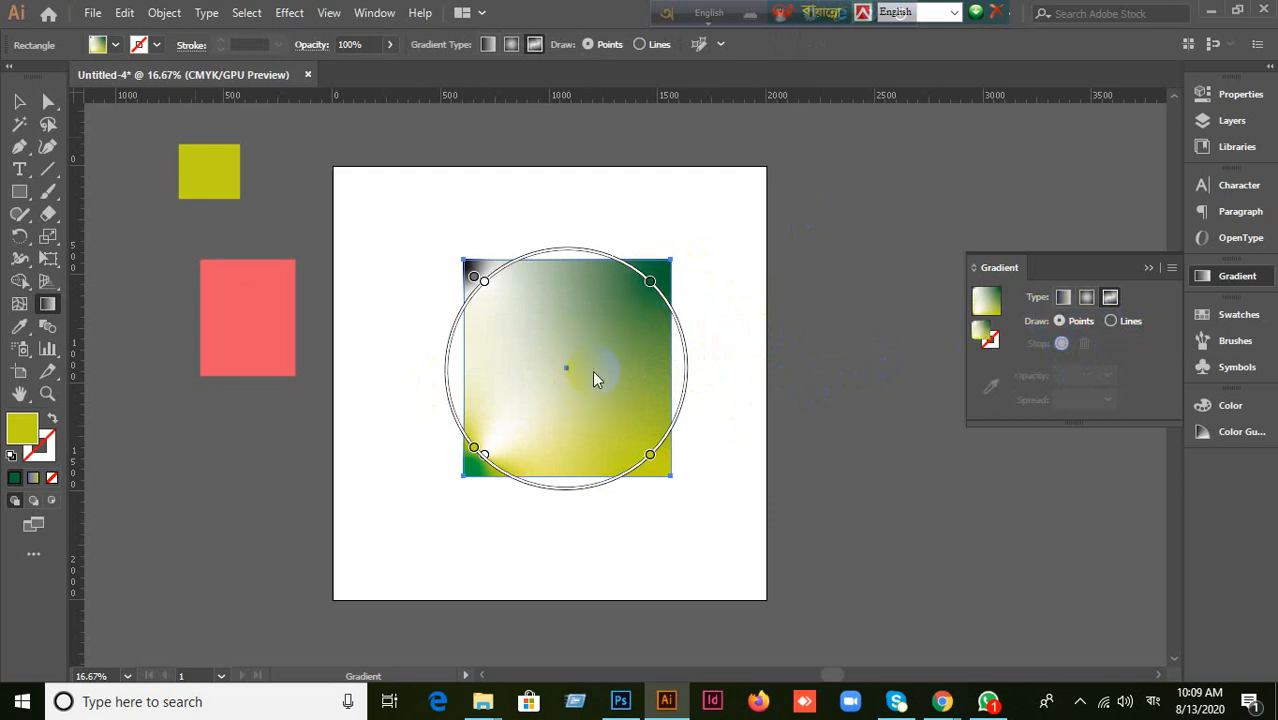
left_click(574, 347)
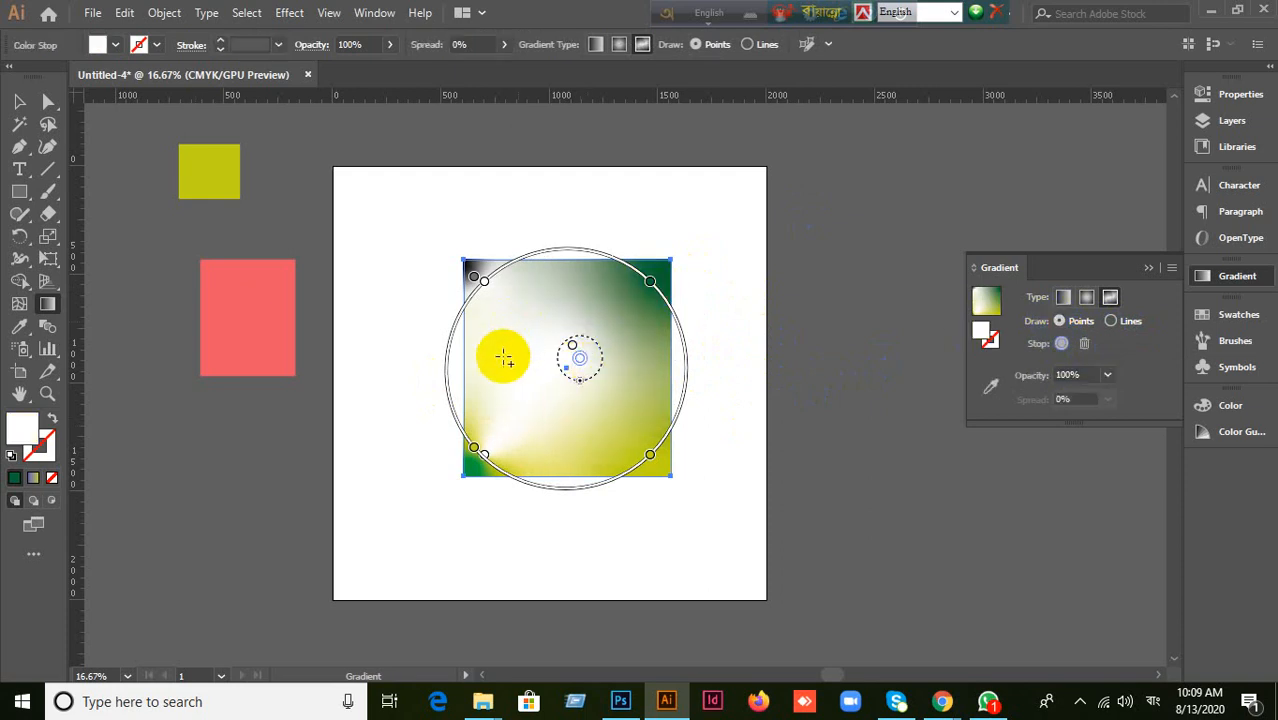
left_click(507, 303)
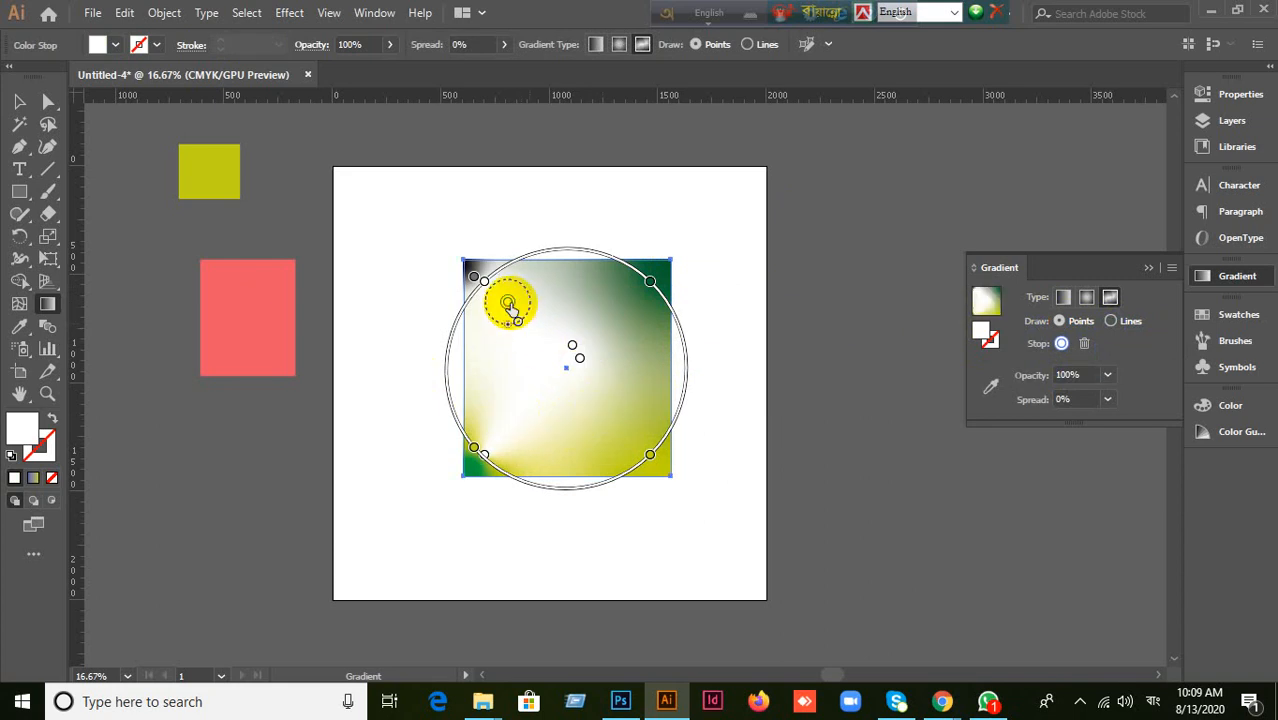
double_click(508, 303)
left_click(438, 371)
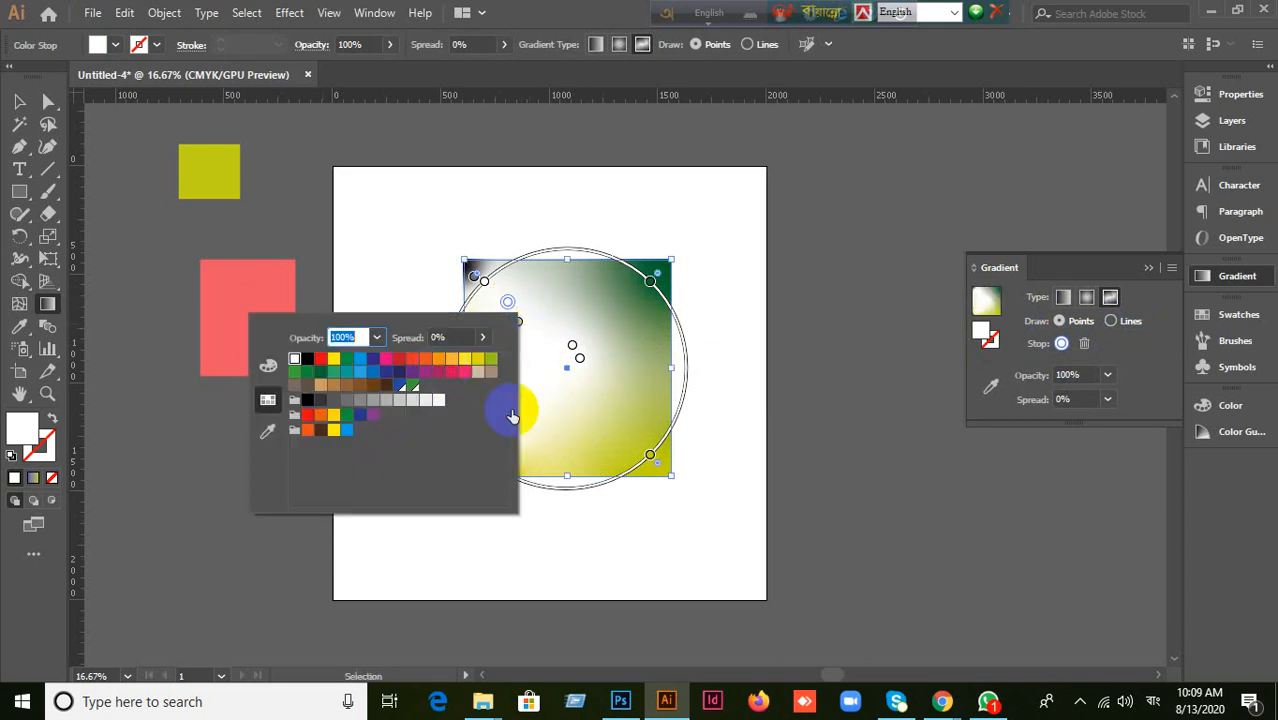
left_click_drag(585, 405, 530, 326)
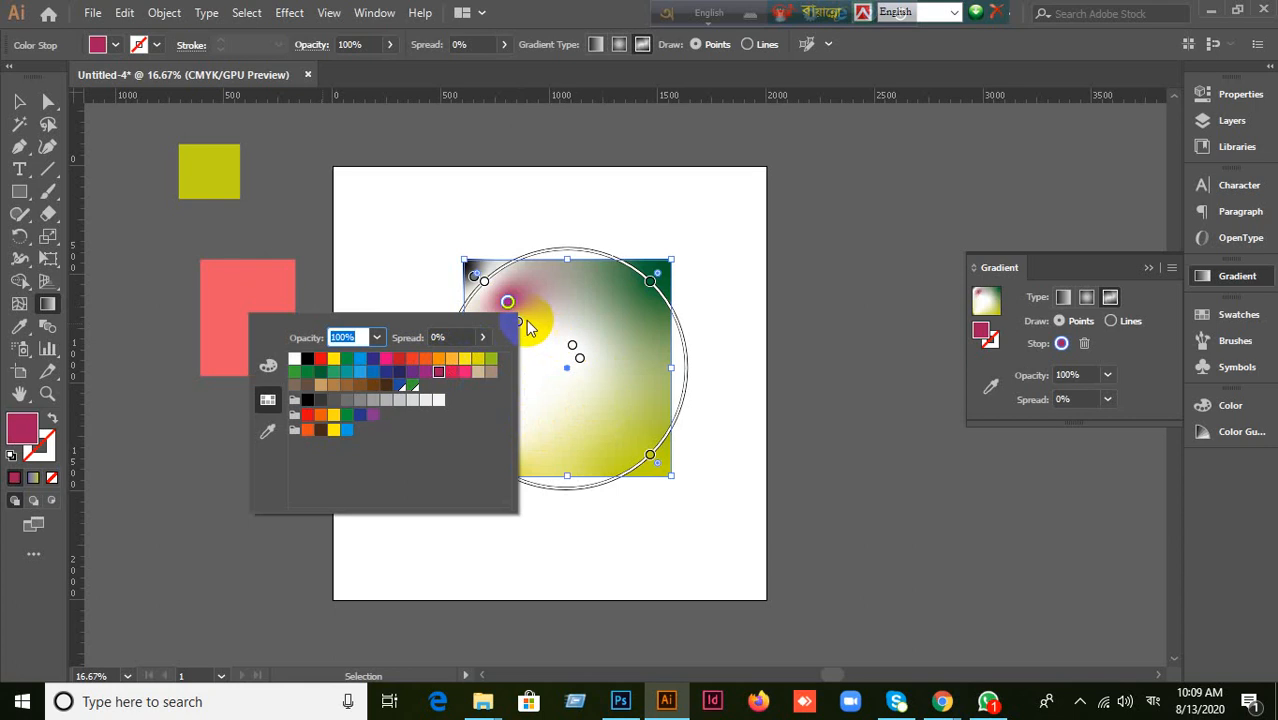
left_click(527, 330)
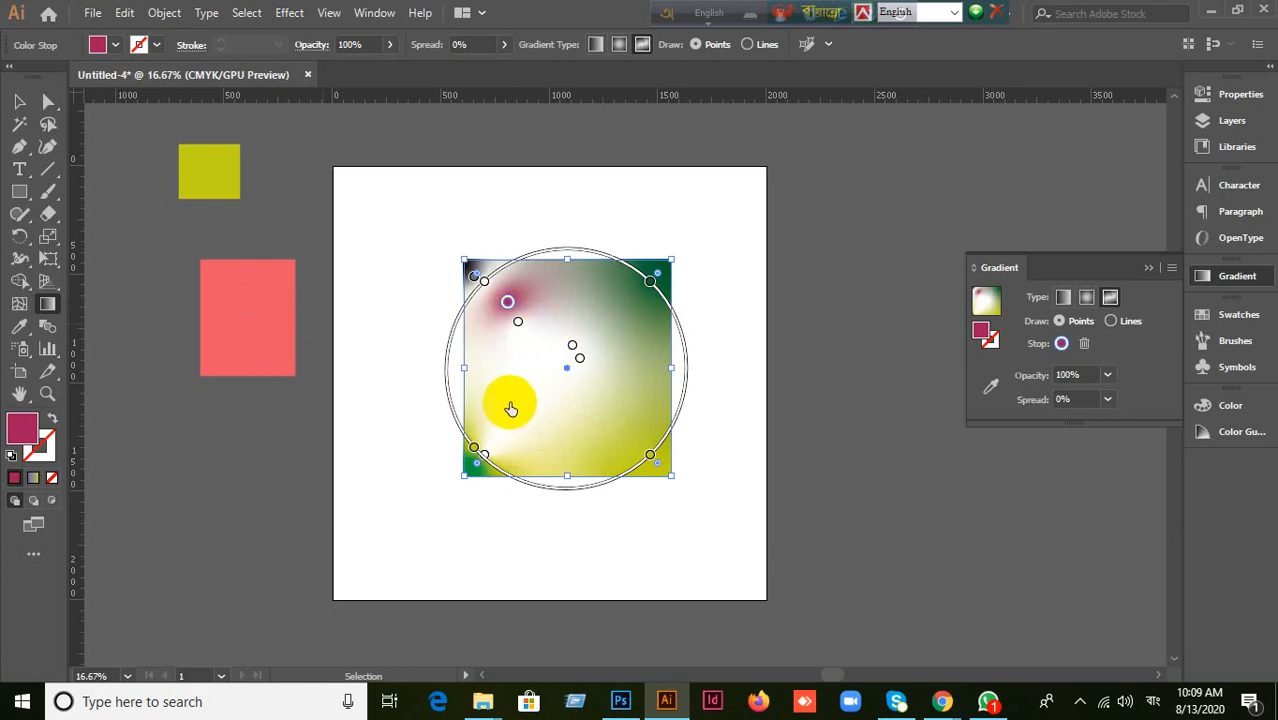
Step: Delete the freeform-gradient rectangle and move the pink rectangle so its left edge lines up beneath the olive square
left_click(19, 101)
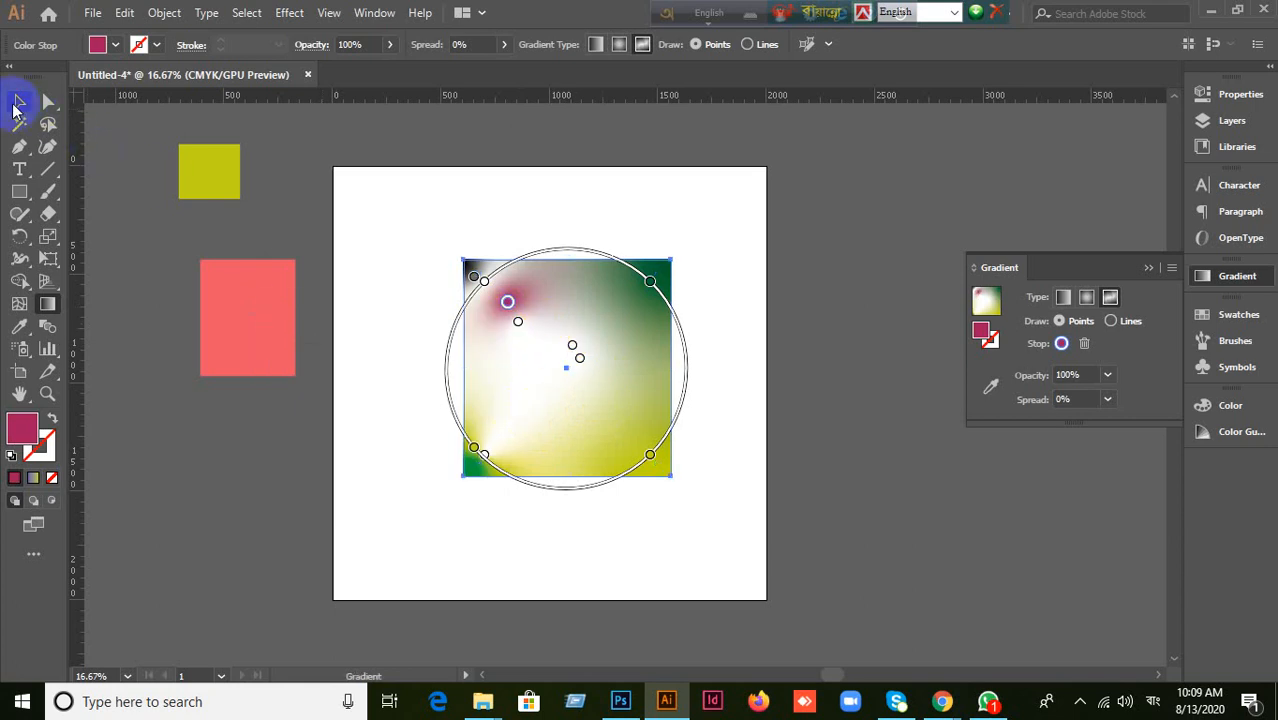
left_click(925, 450)
left_click(496, 449)
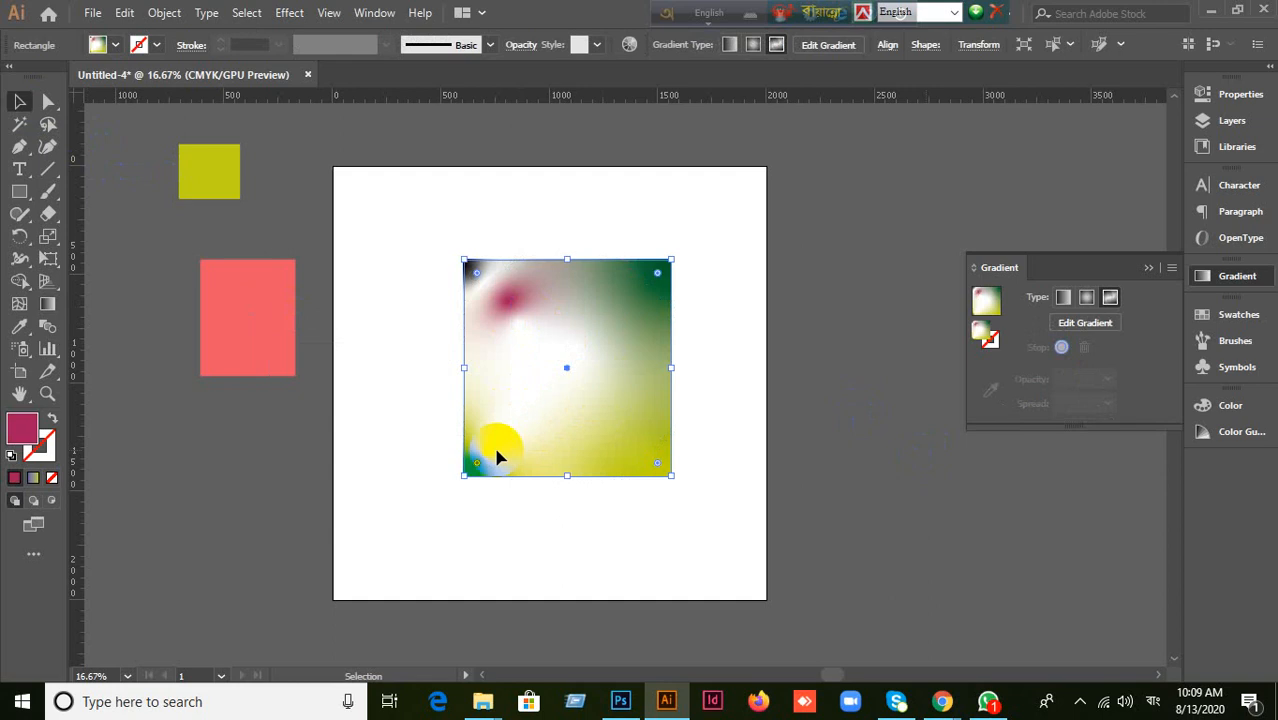
key("Delete")
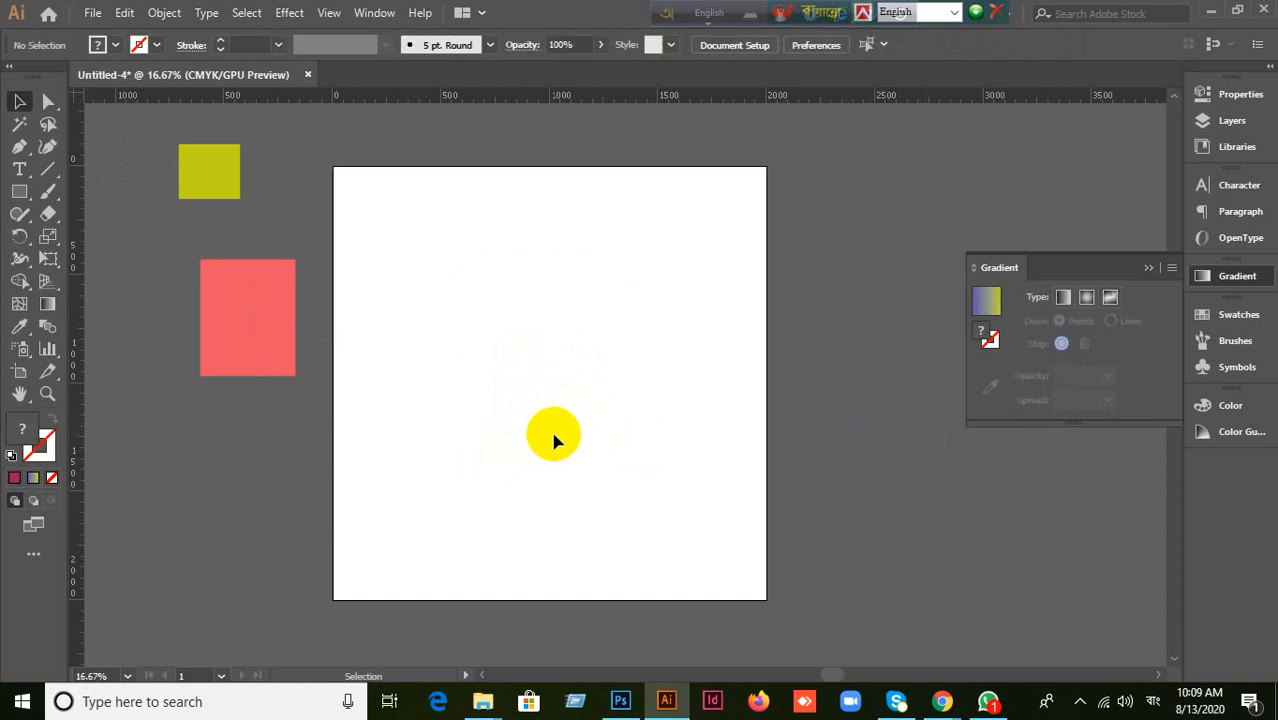
left_click_drag(237, 339, 216, 322)
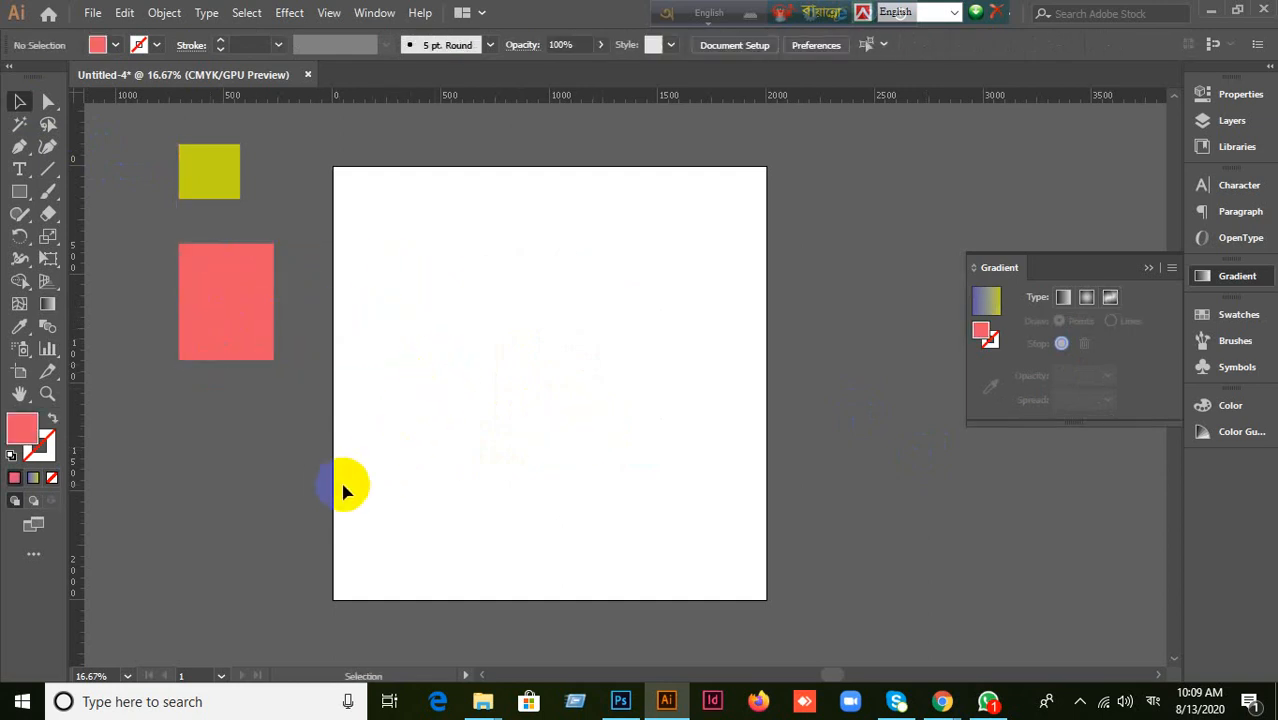
Step: Draw a new rectangle in the middle of the artboard and give it a linear gradient fill
left_click(22, 190)
left_click_drag(481, 275, 660, 461)
left_click(1243, 286)
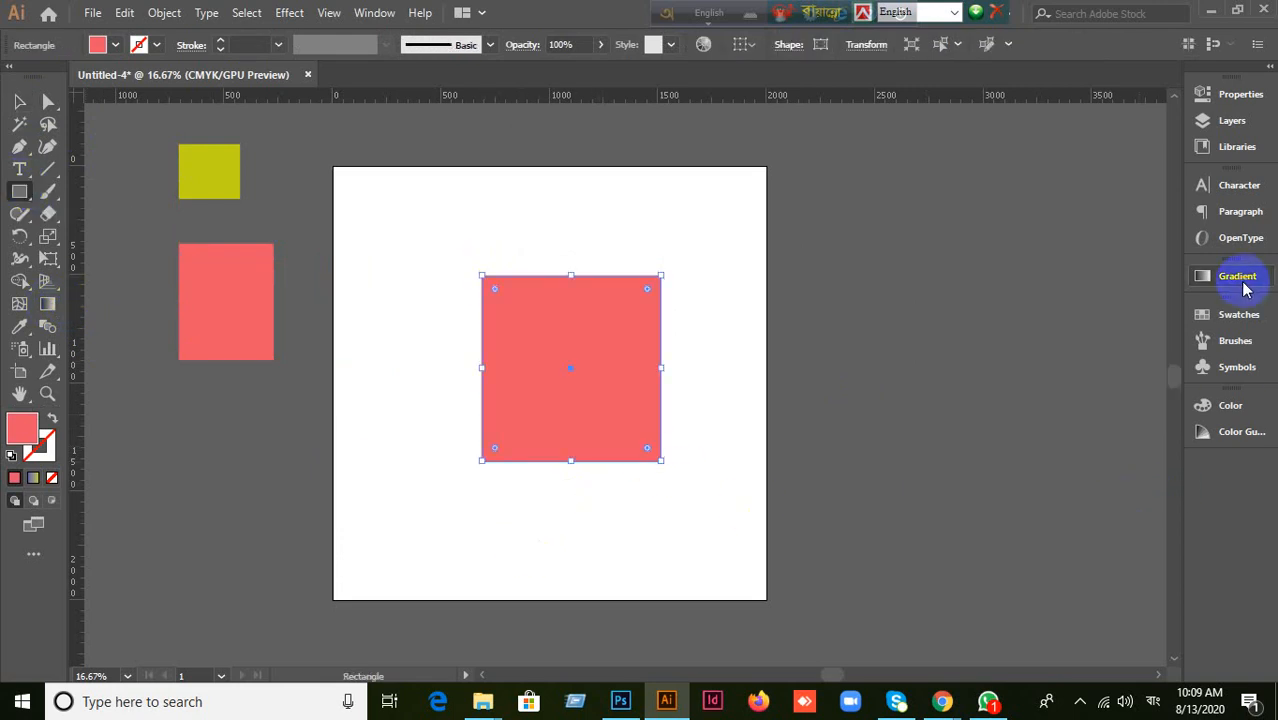
left_click(1240, 284)
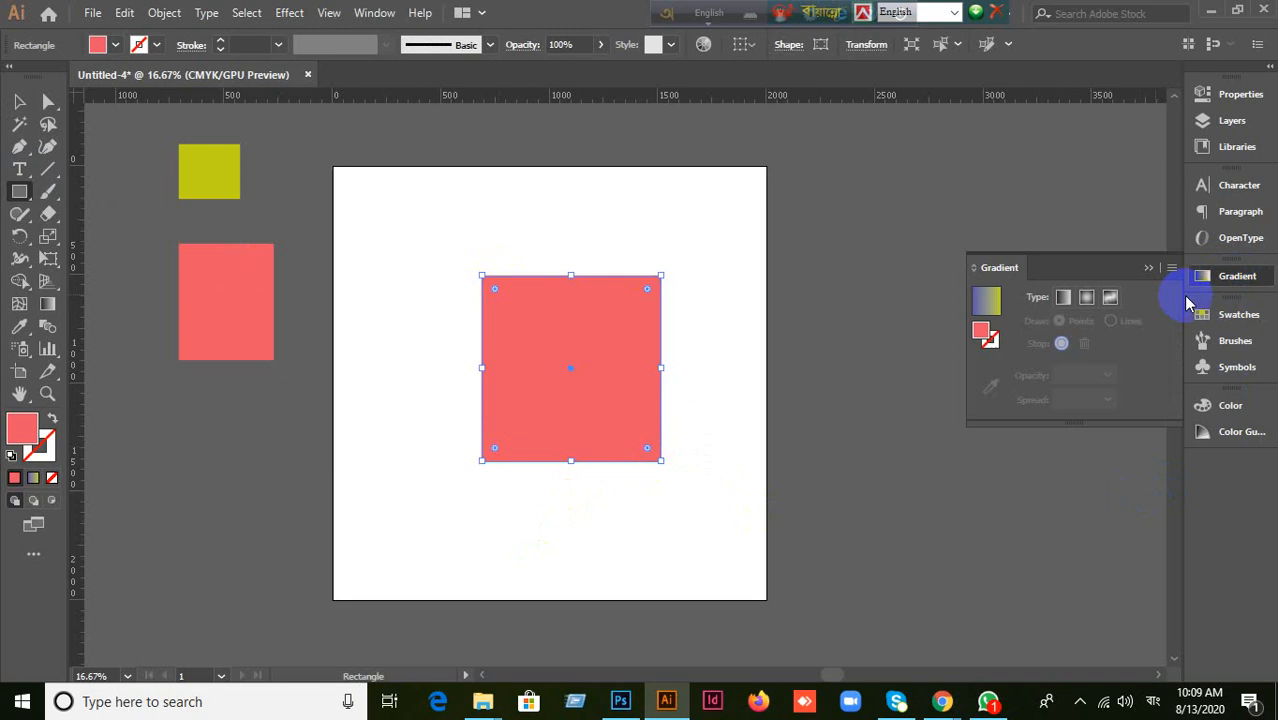
left_click(1063, 297)
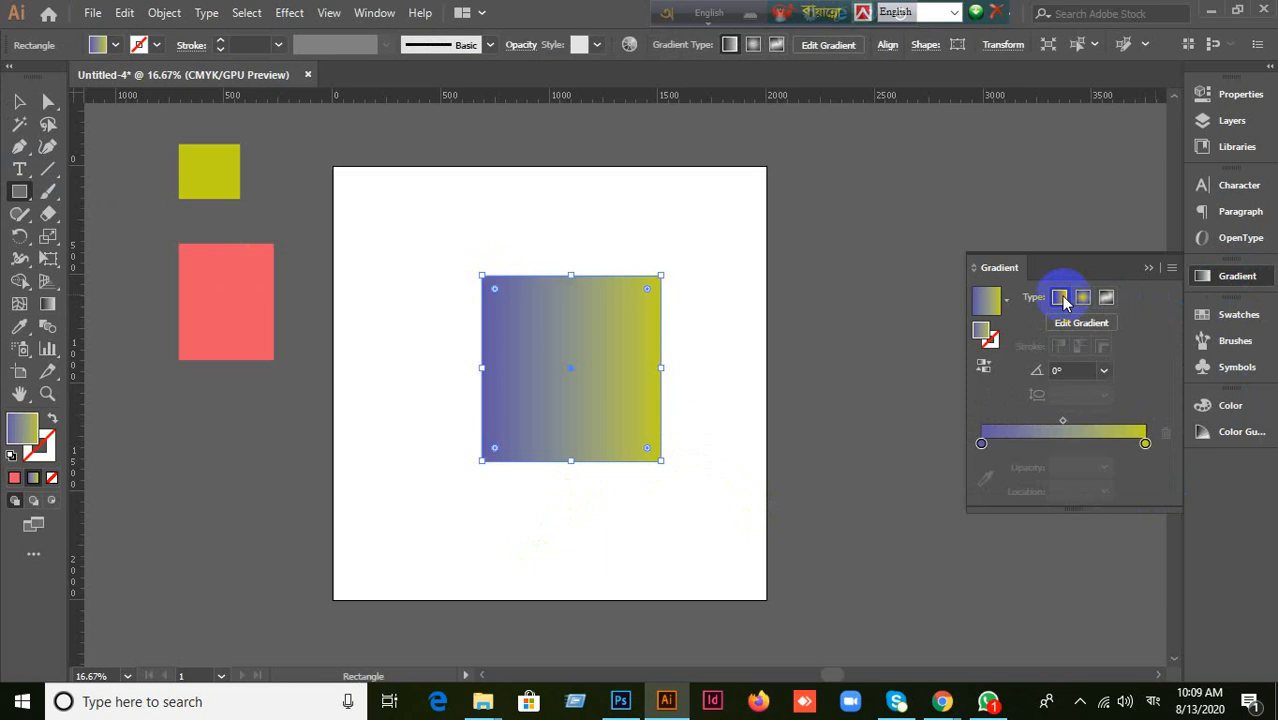
Step: Set the new rectangle's linear gradient angle to 90°
left_click(1068, 370)
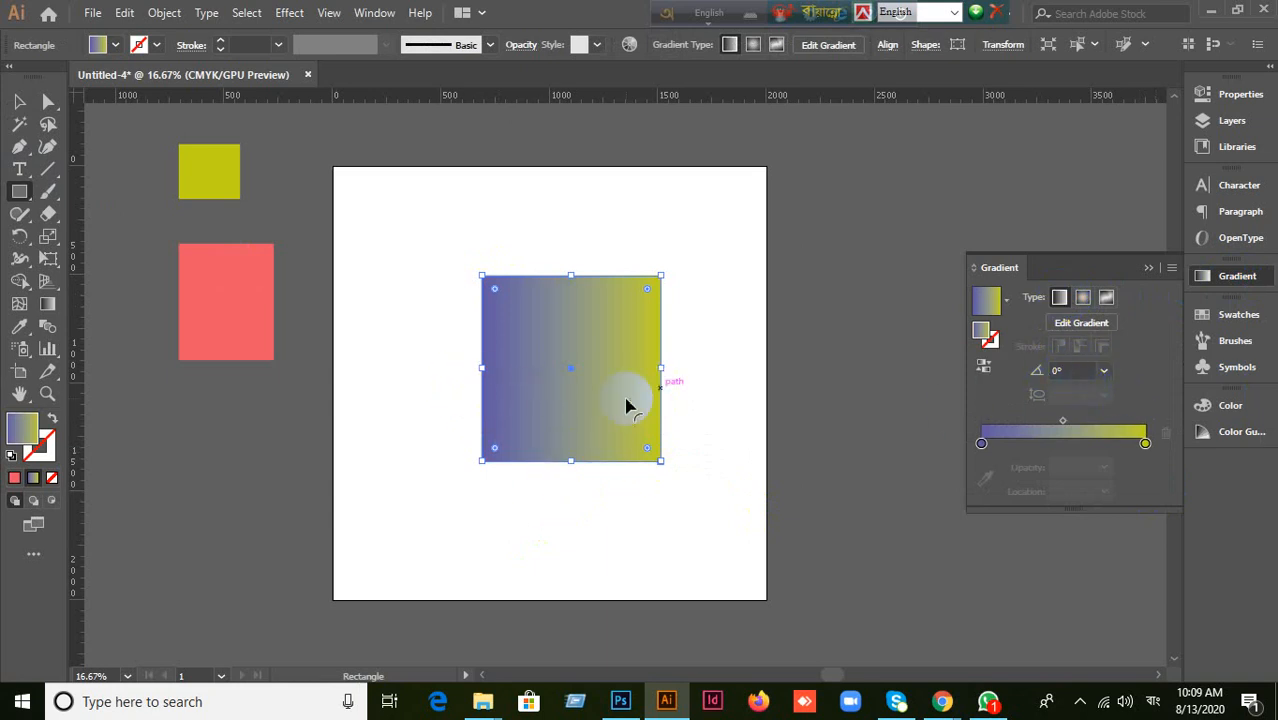
left_click(1071, 372)
left_click_drag(1072, 373, 1008, 378)
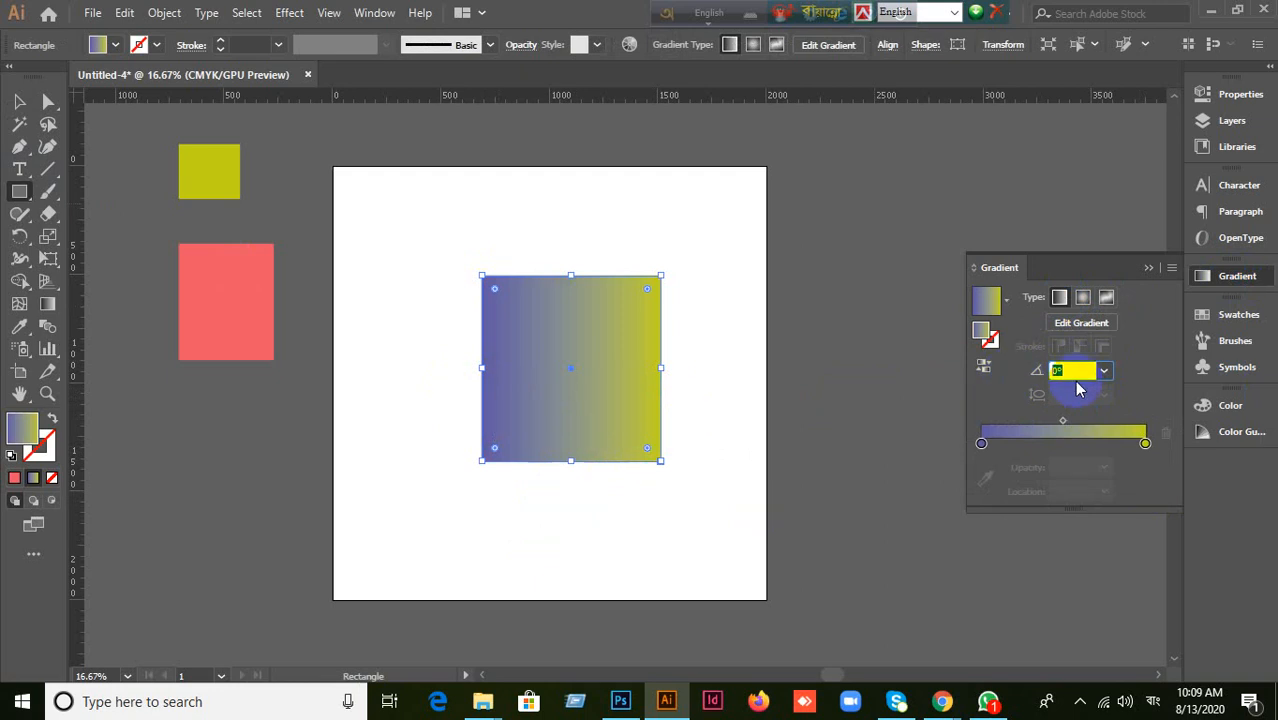
type("90")
key("Return")
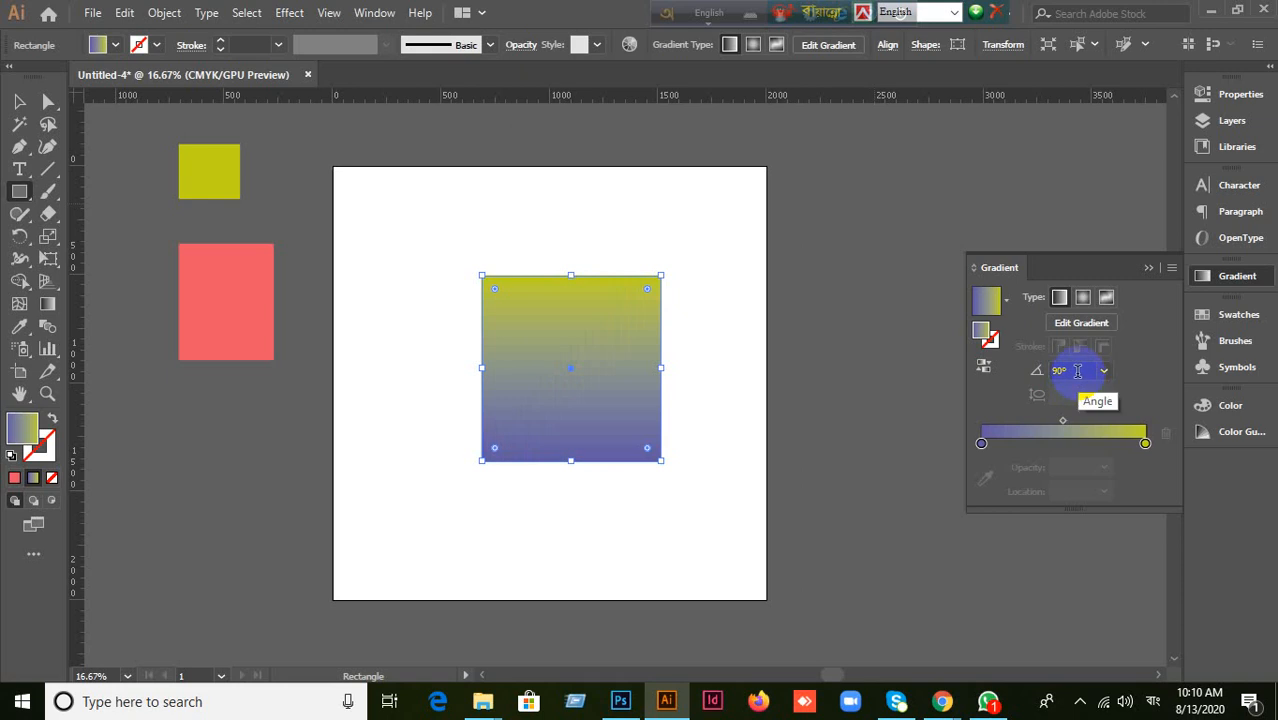
Step: Set the rectangle's linear gradient angle to 180° and return it to 0°
left_click(1077, 371)
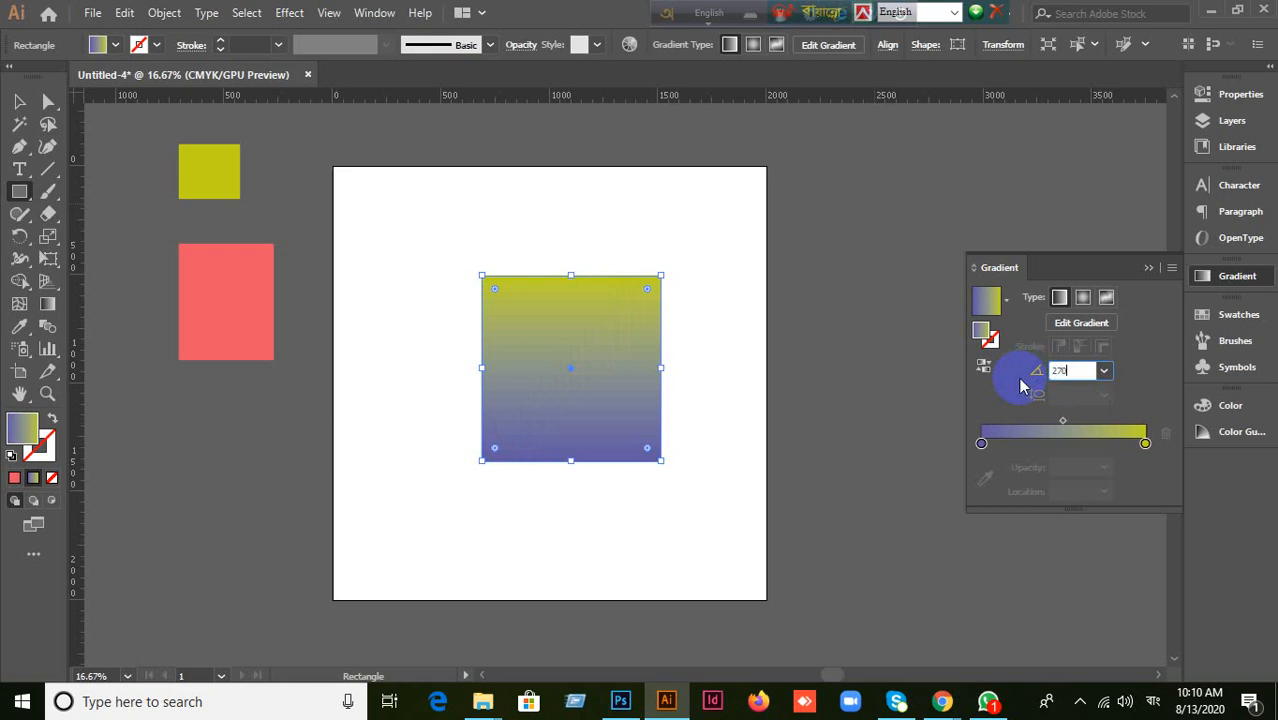
type("180")
key("Return")
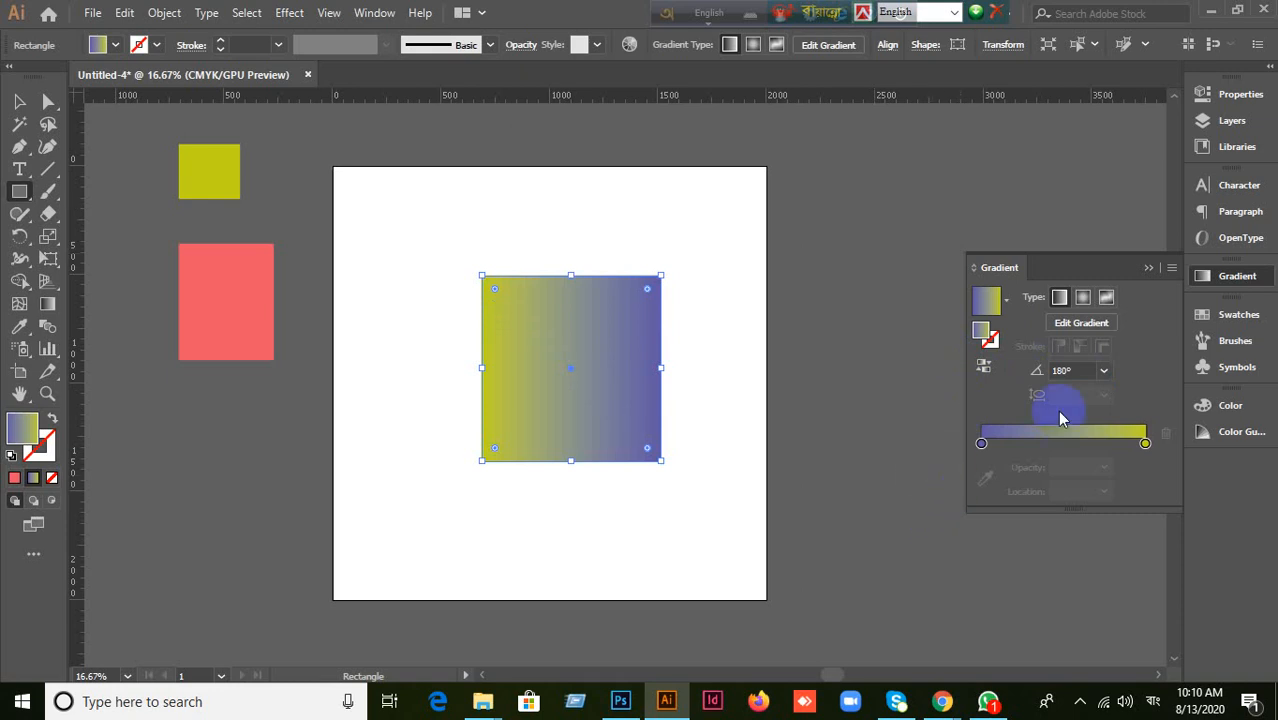
left_click(1062, 370)
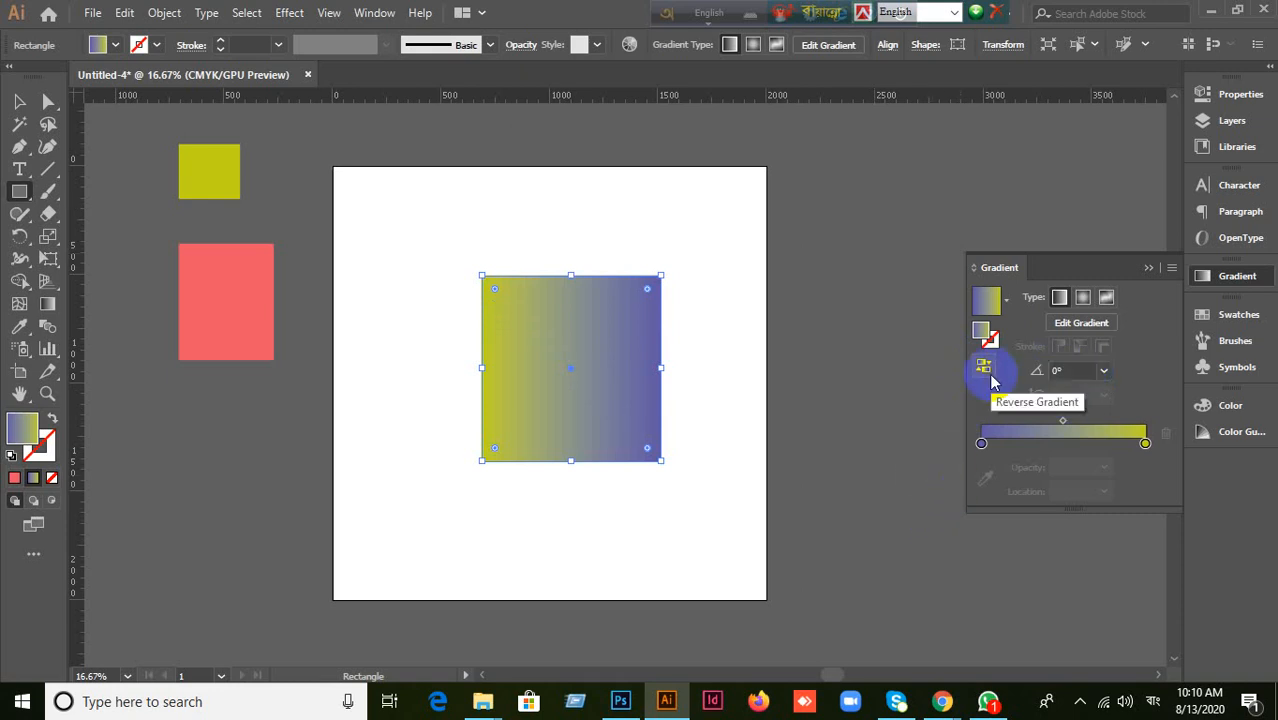
left_click(988, 374)
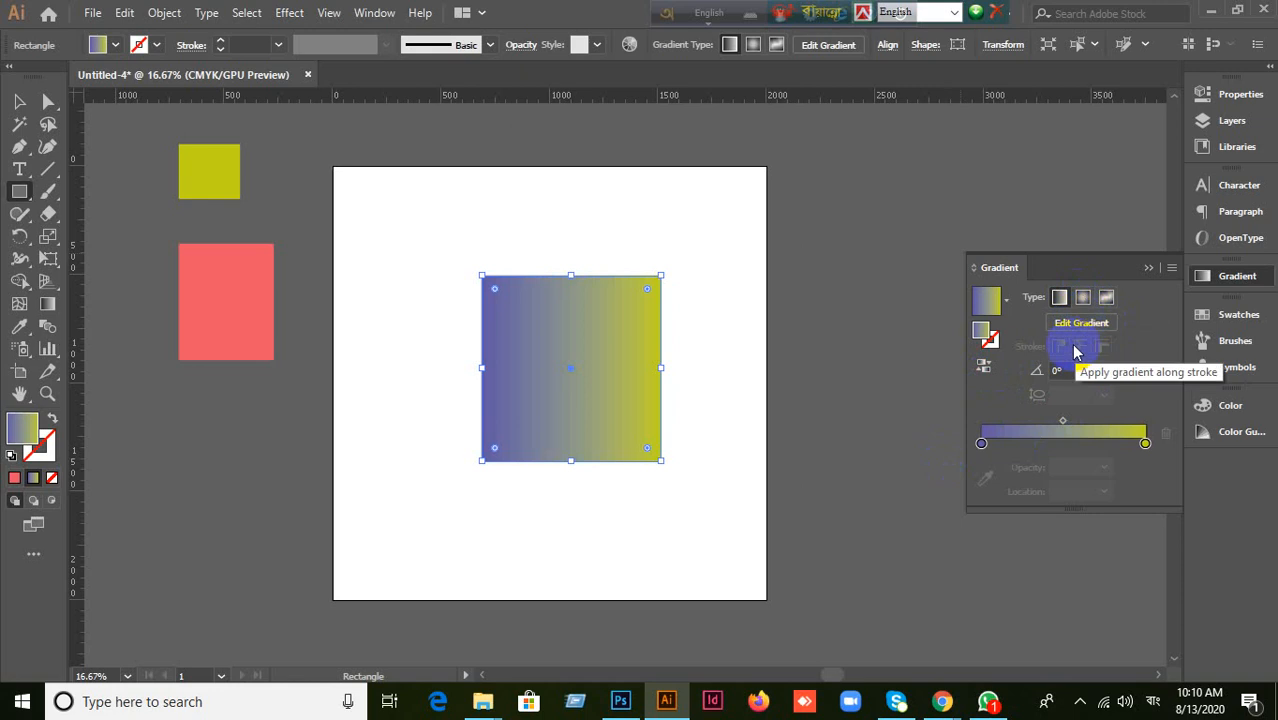
Step: Change the rectangle's fill to a radial gradient, try its angle at 90° and return it to 0°
left_click(1084, 298)
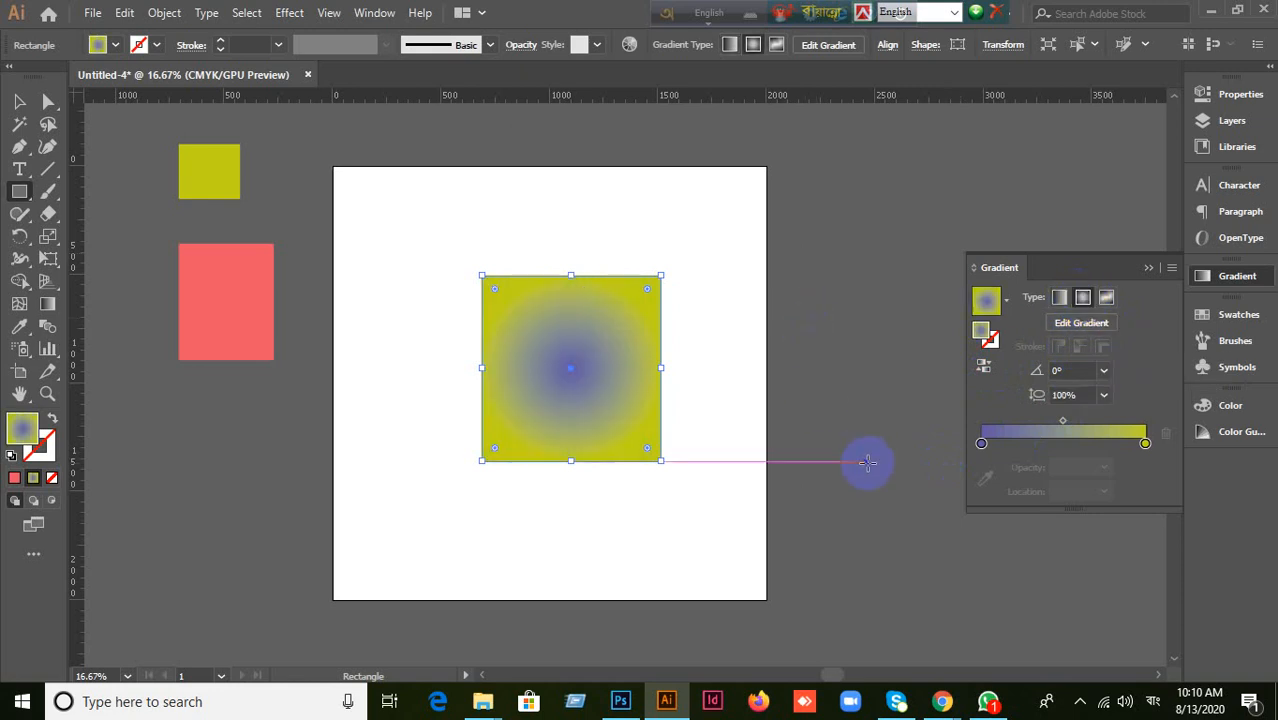
left_click(1075, 370)
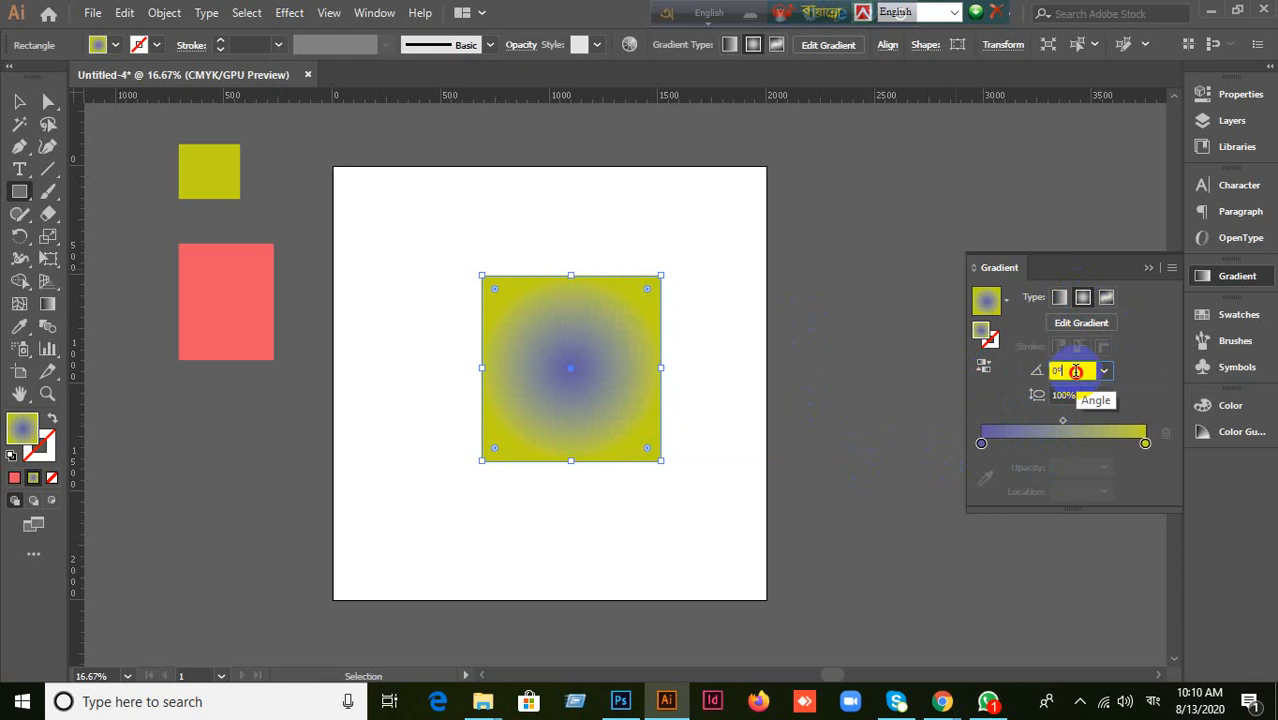
key("Return")
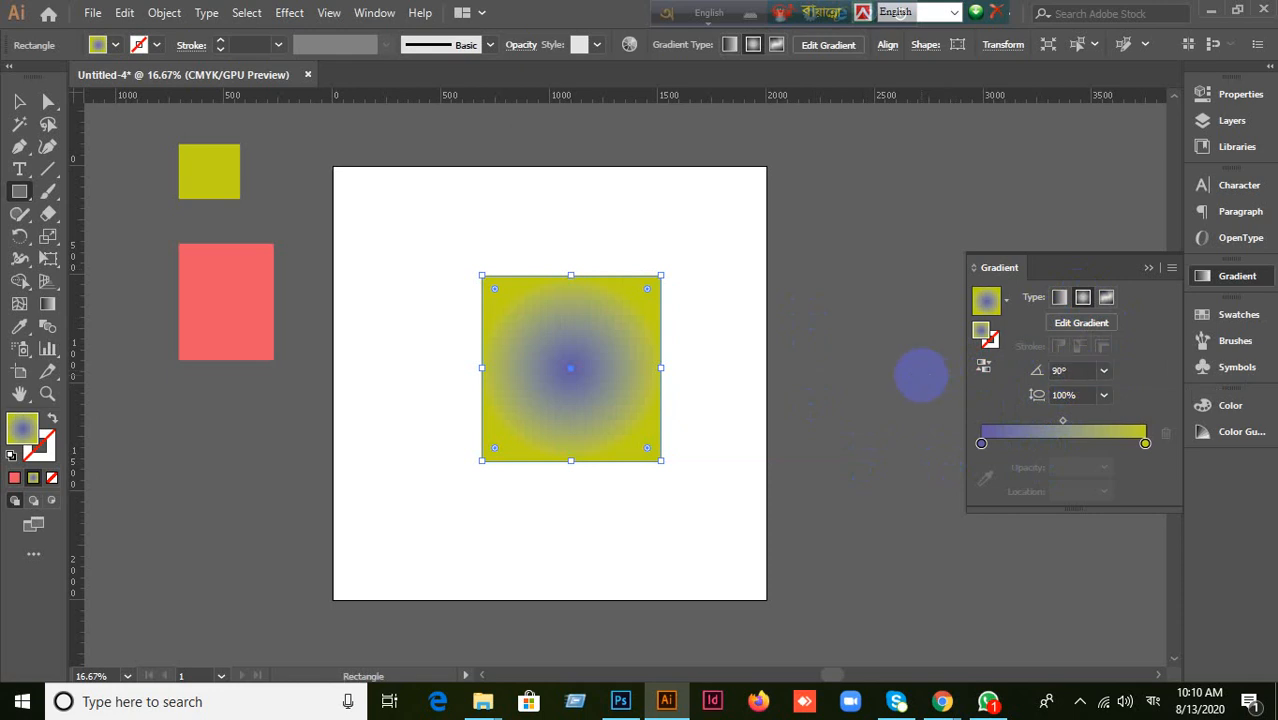
left_click(1075, 370)
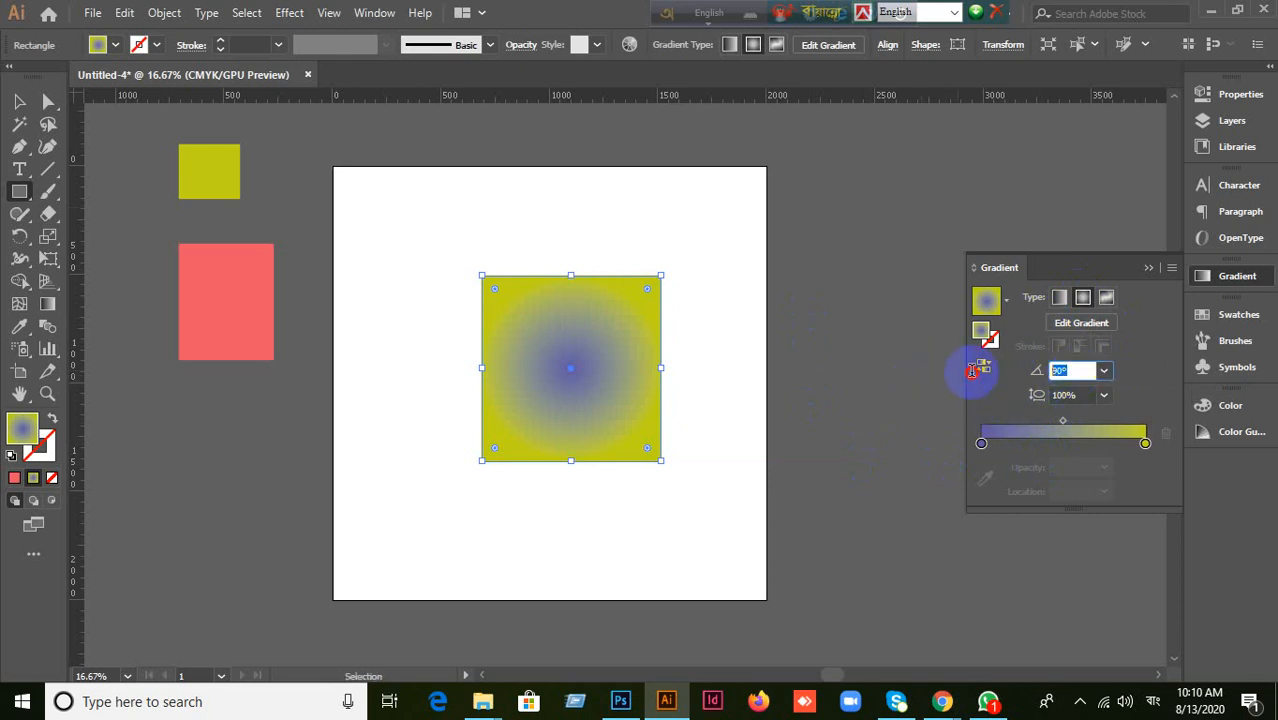
key("Return")
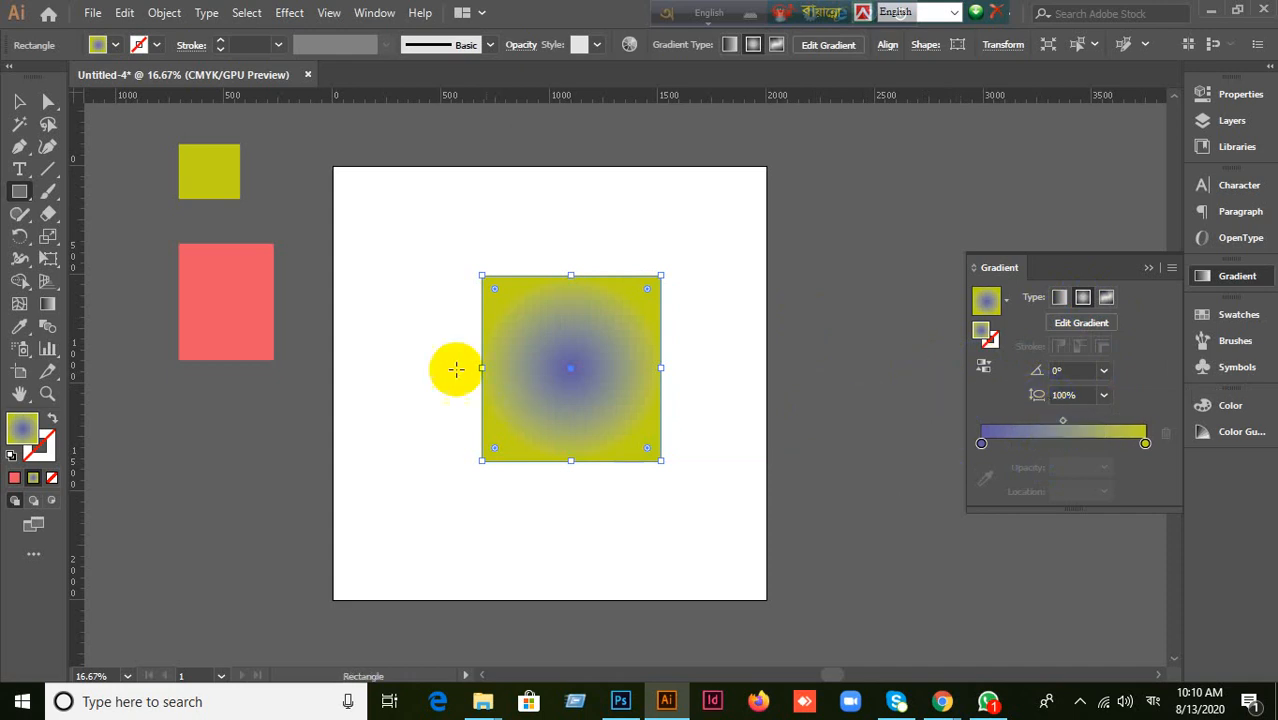
Step: Set the radial gradient's aspect ratio to 200% and return it to 100%
left_click(1087, 393)
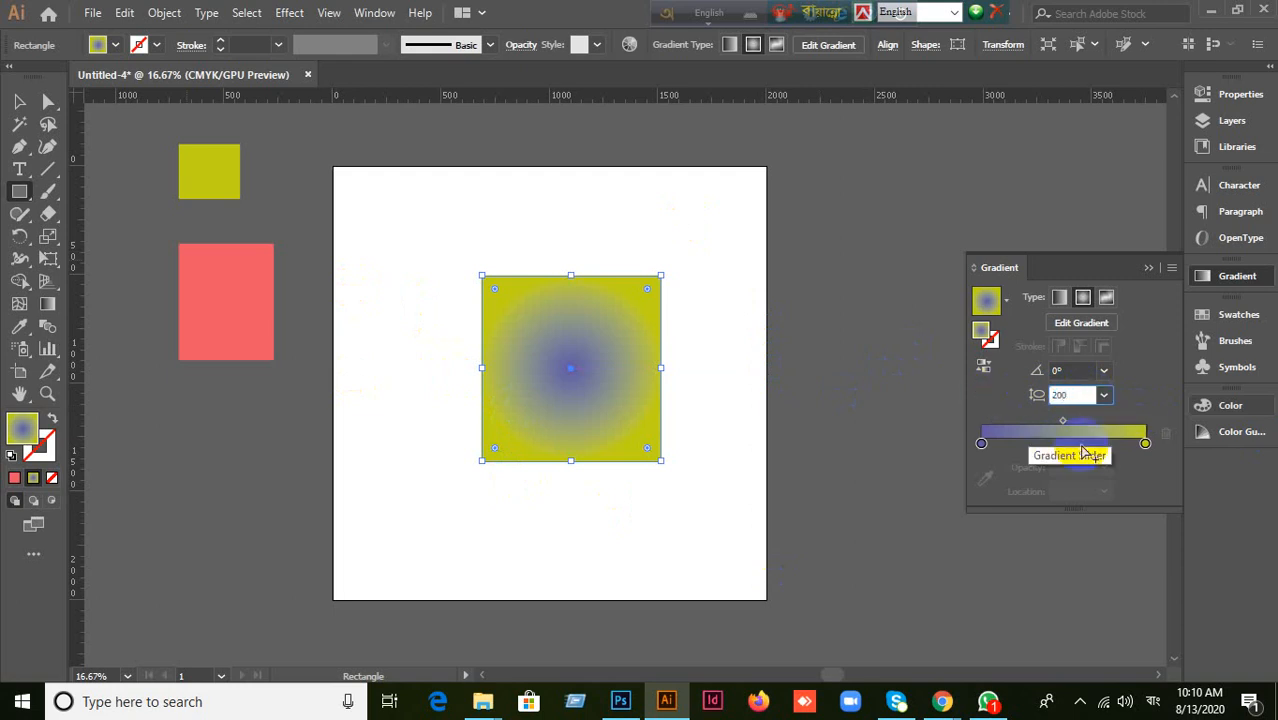
key("Return")
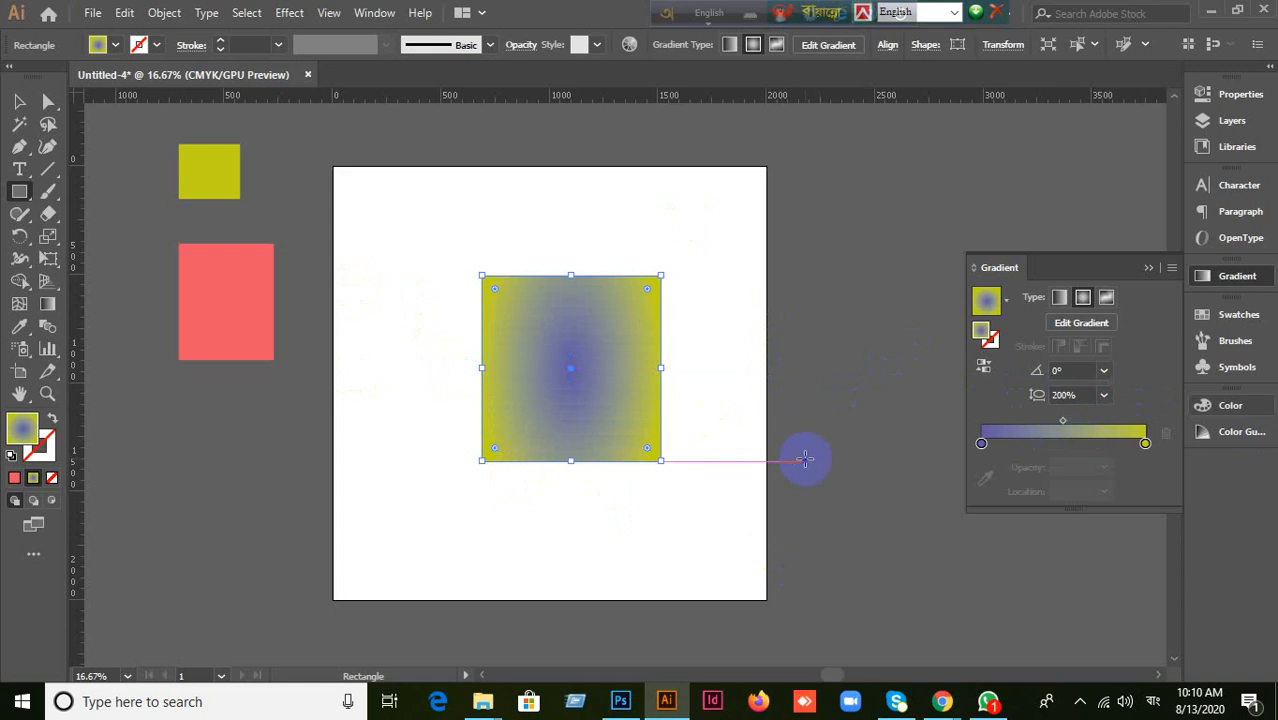
left_click(1072, 394)
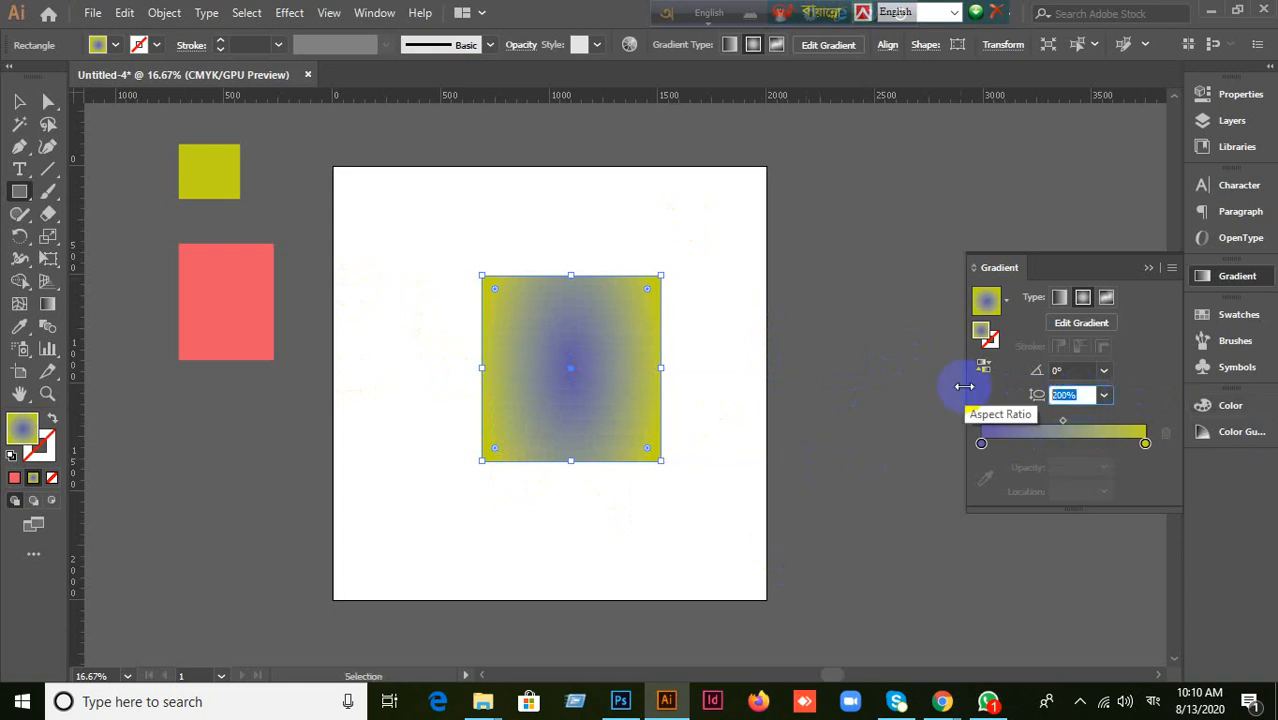
type("100")
key("Return")
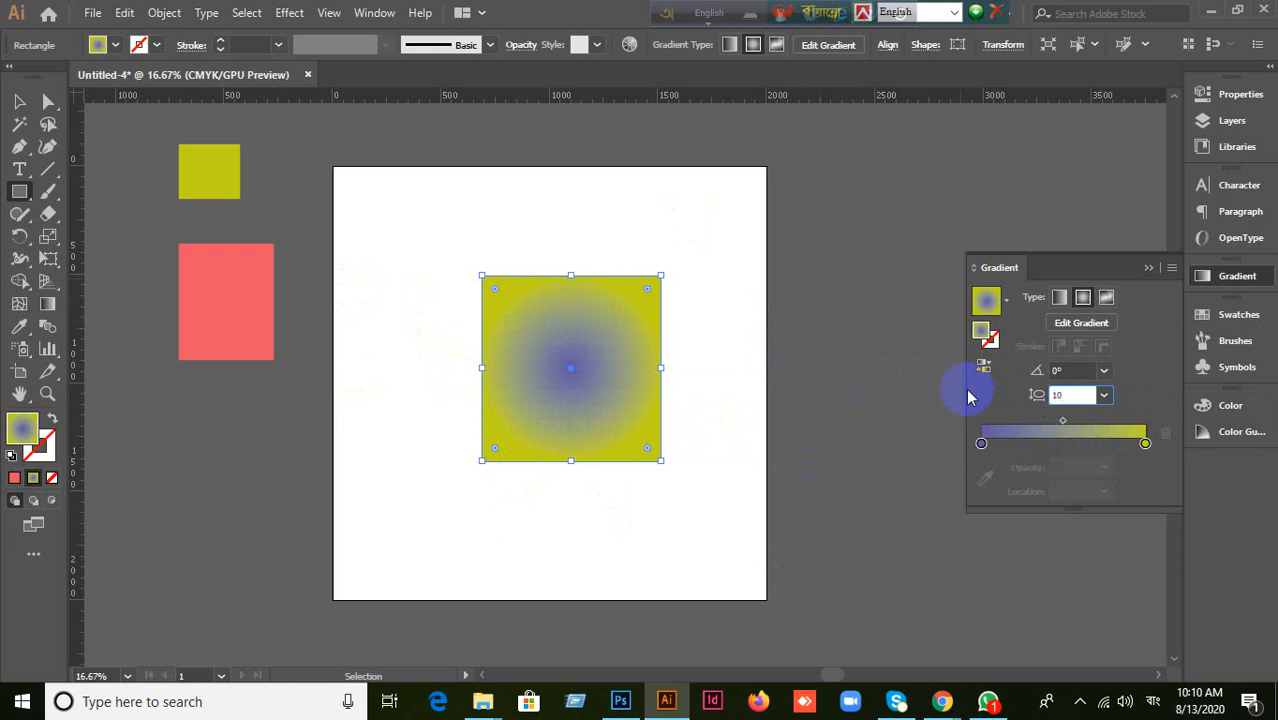
Step: Try the radial gradient's aspect ratio at 10%, and set it to 50%
type("10")
key("Return")
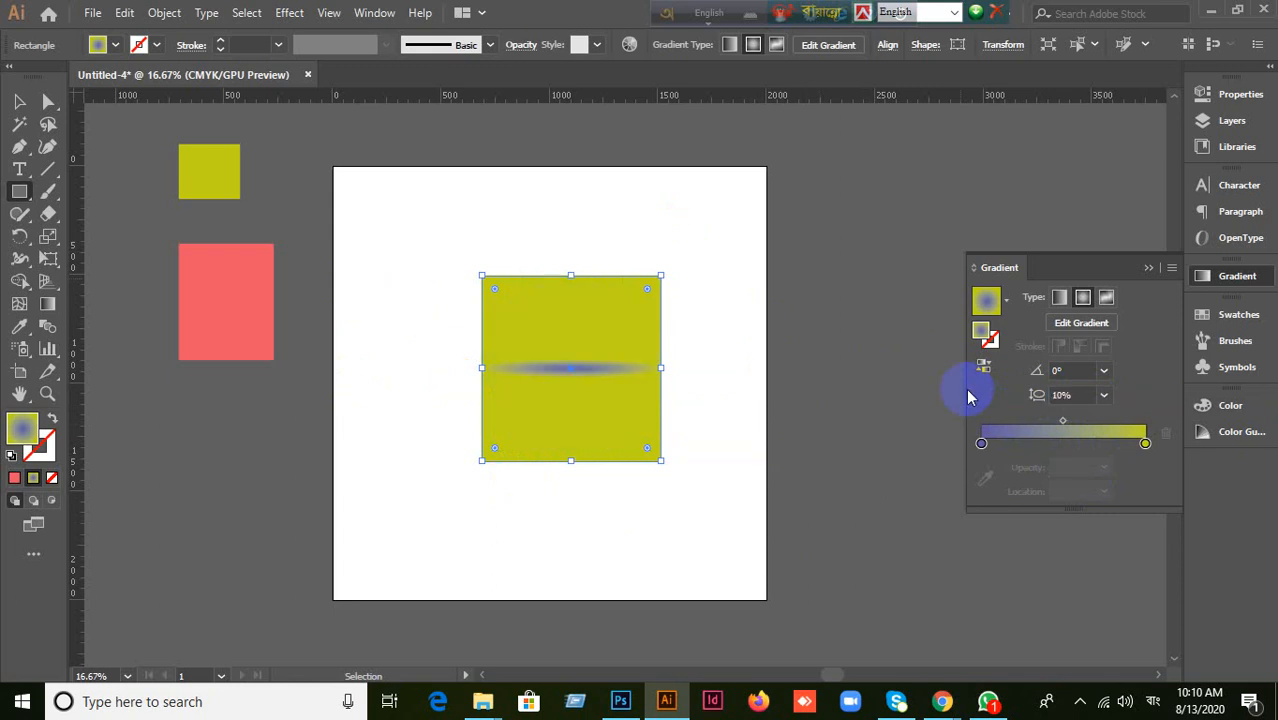
left_click(1068, 394)
type("50")
key("Return")
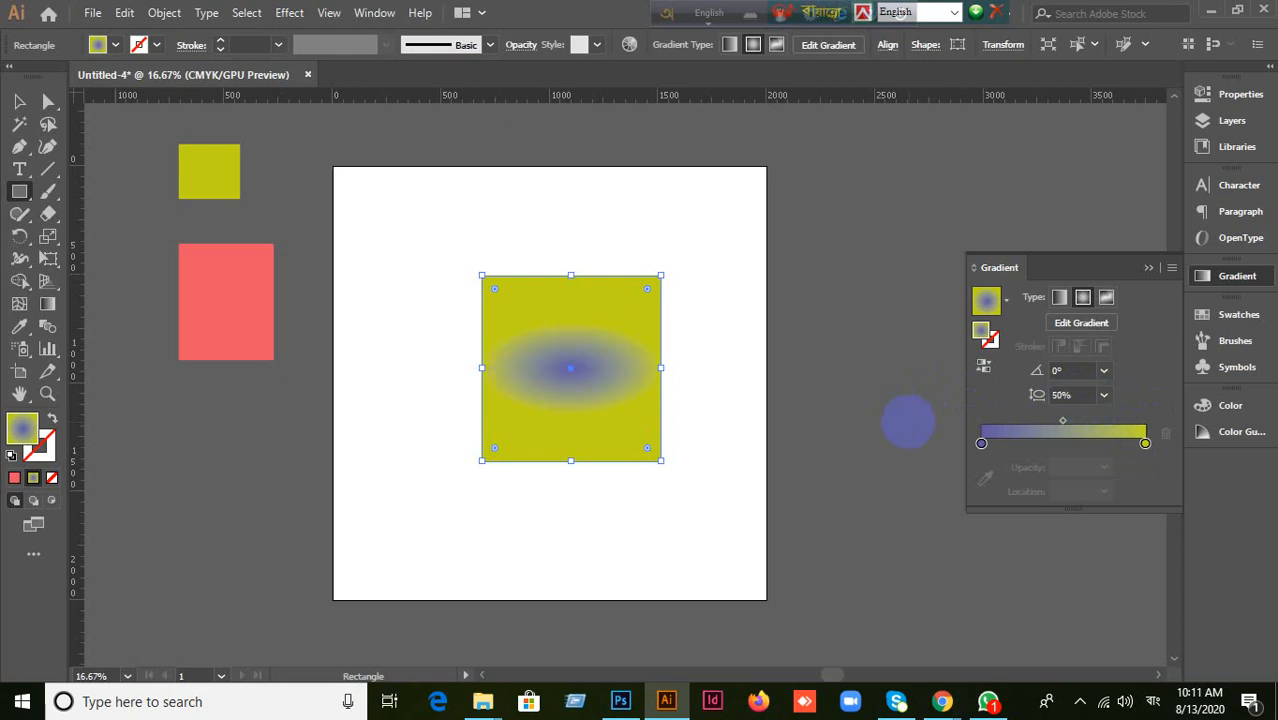
Step: Restore the radial gradient's aspect ratio to 100%
left_click(1078, 394)
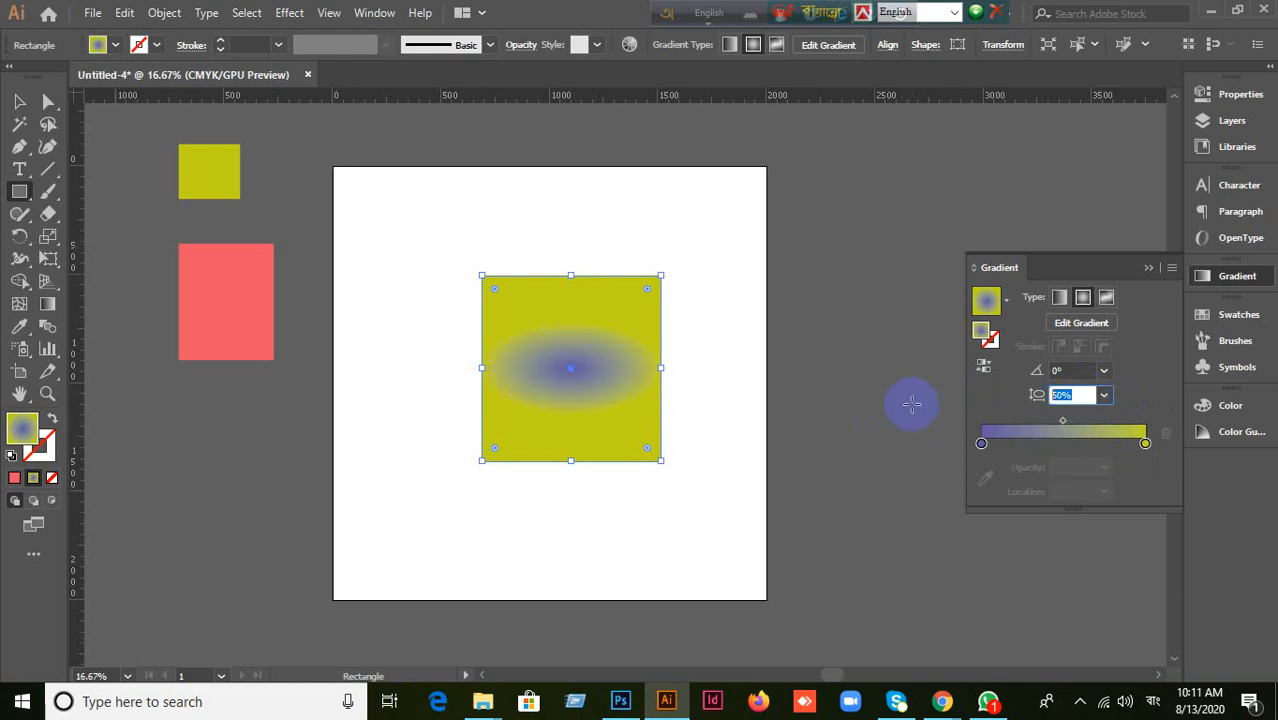
type("100")
key("Return")
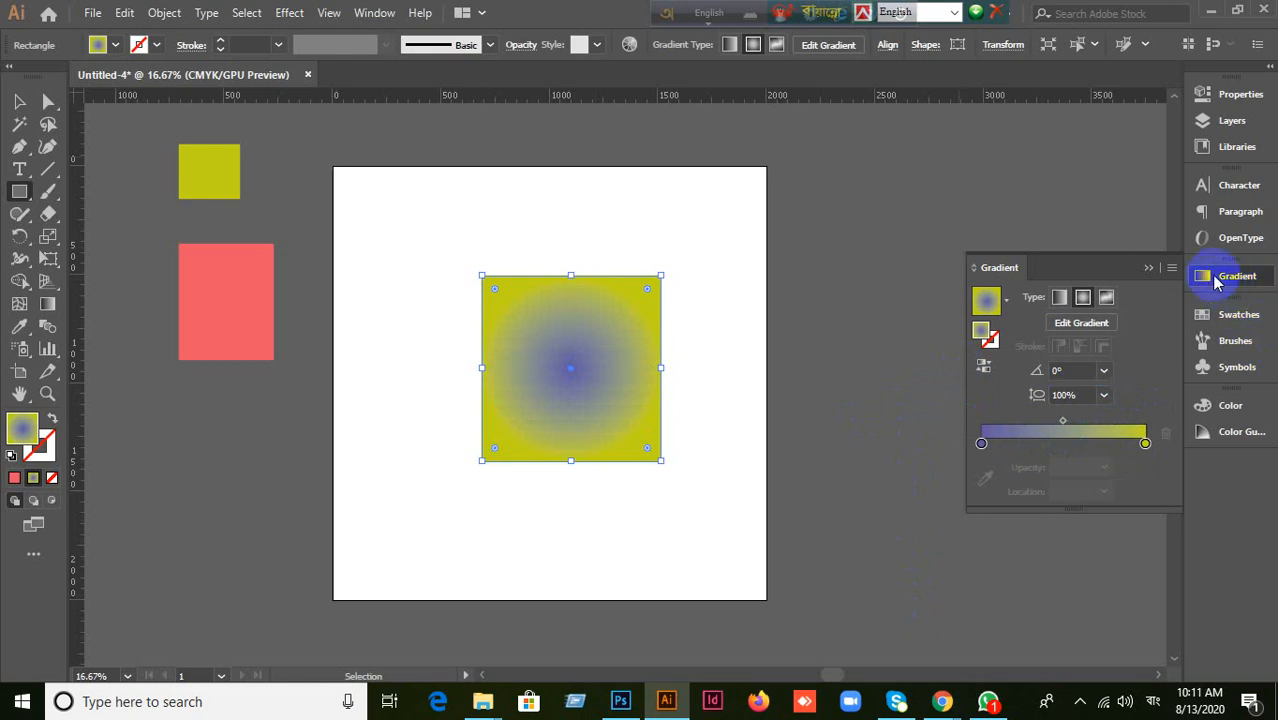
Step: Switch the rectangle to a freeform gradient in Points mode and add stops at its upper left, right side and lower left
left_click(1147, 267)
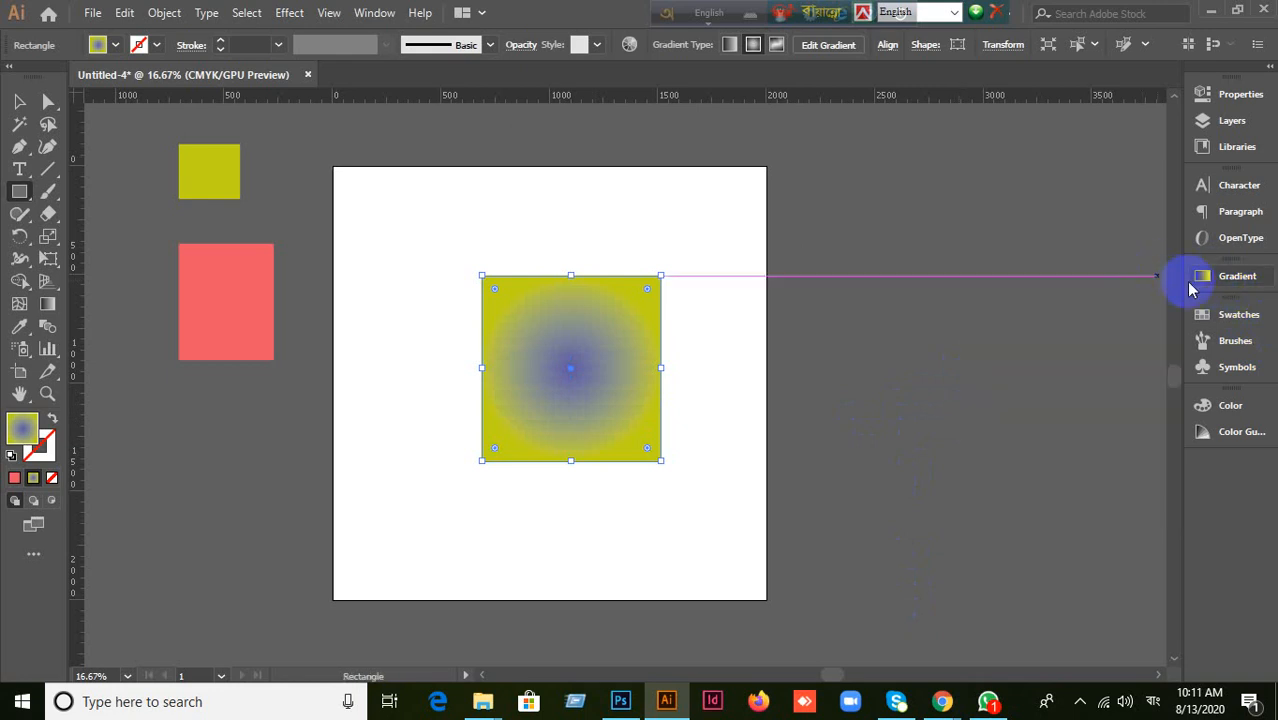
left_click(1224, 278)
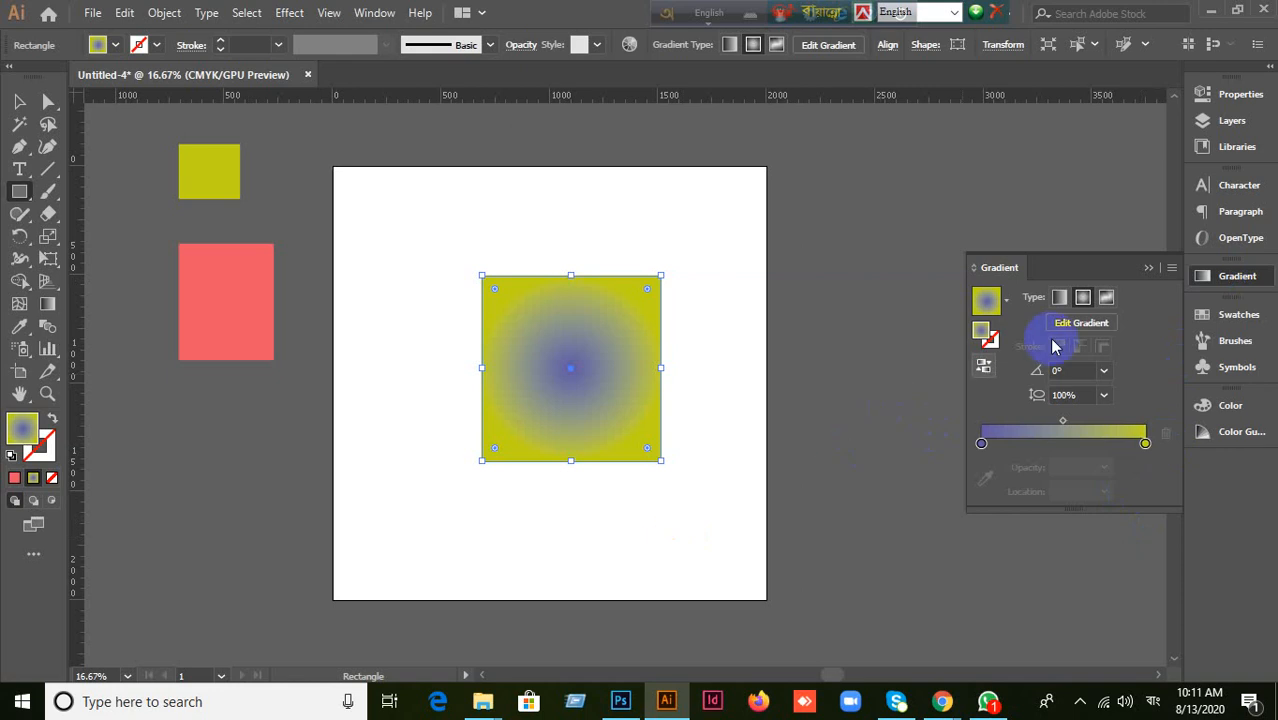
left_click(1058, 298)
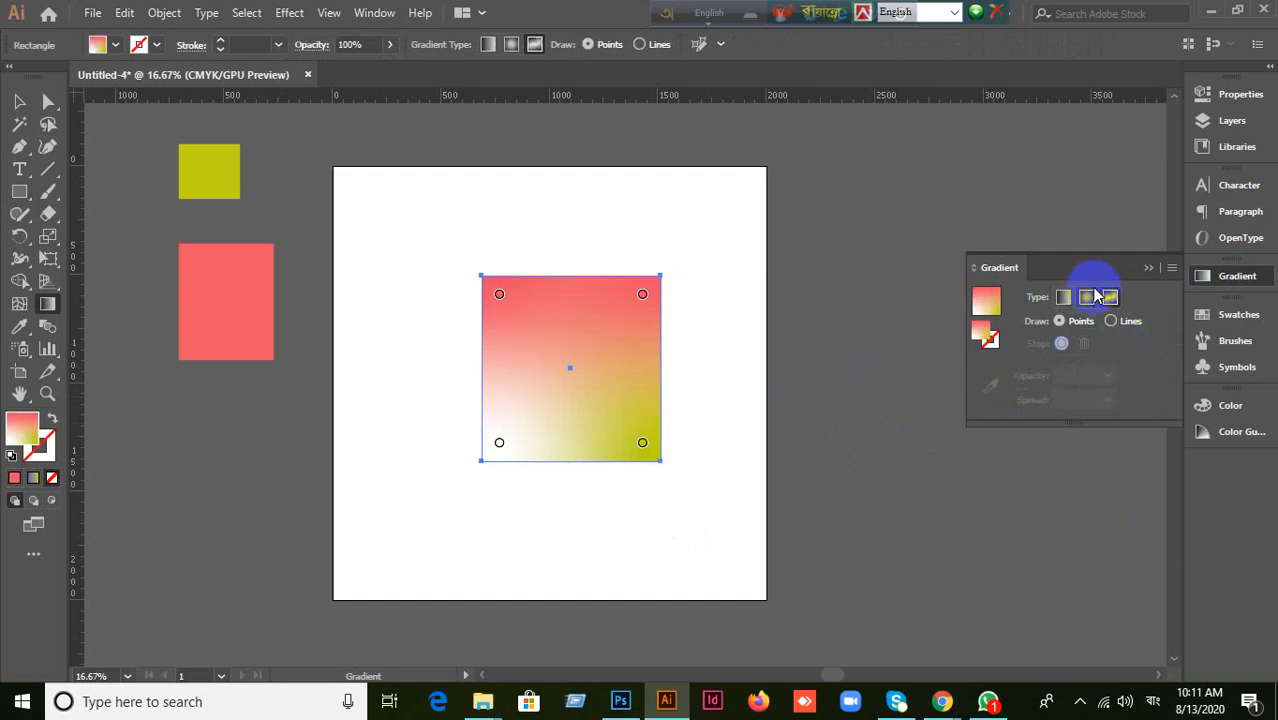
left_click(543, 325)
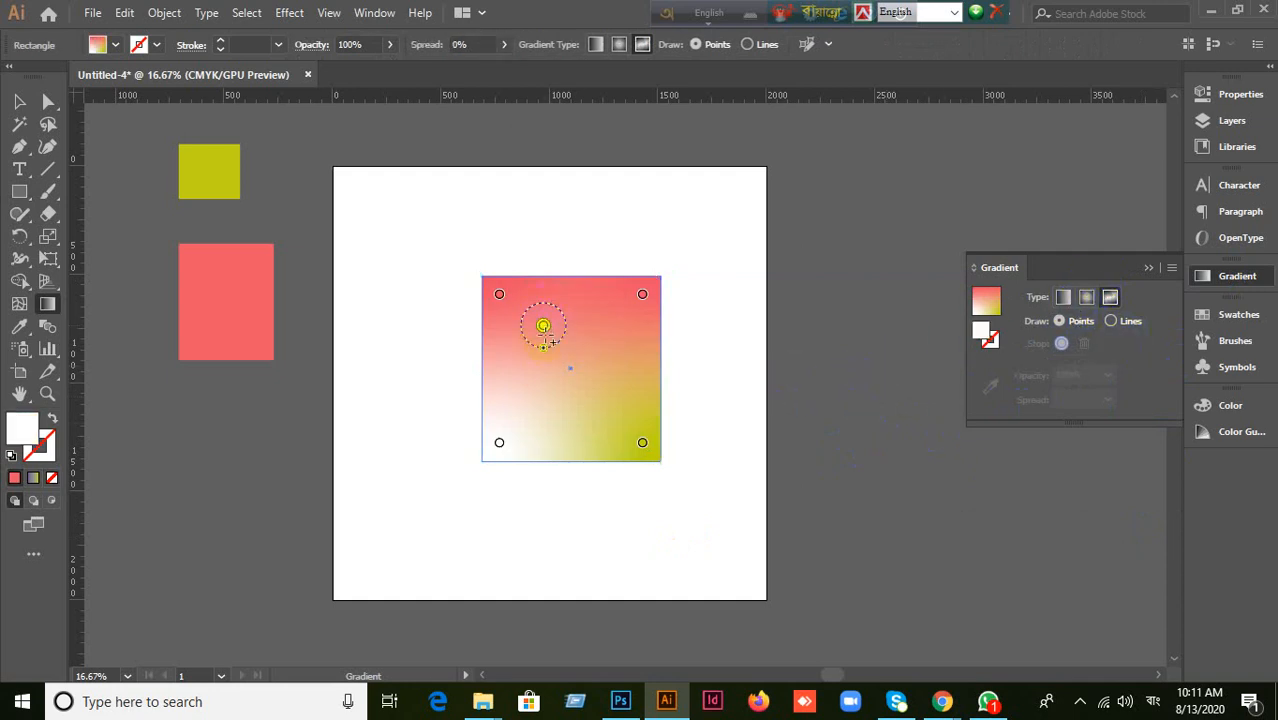
left_click(630, 383)
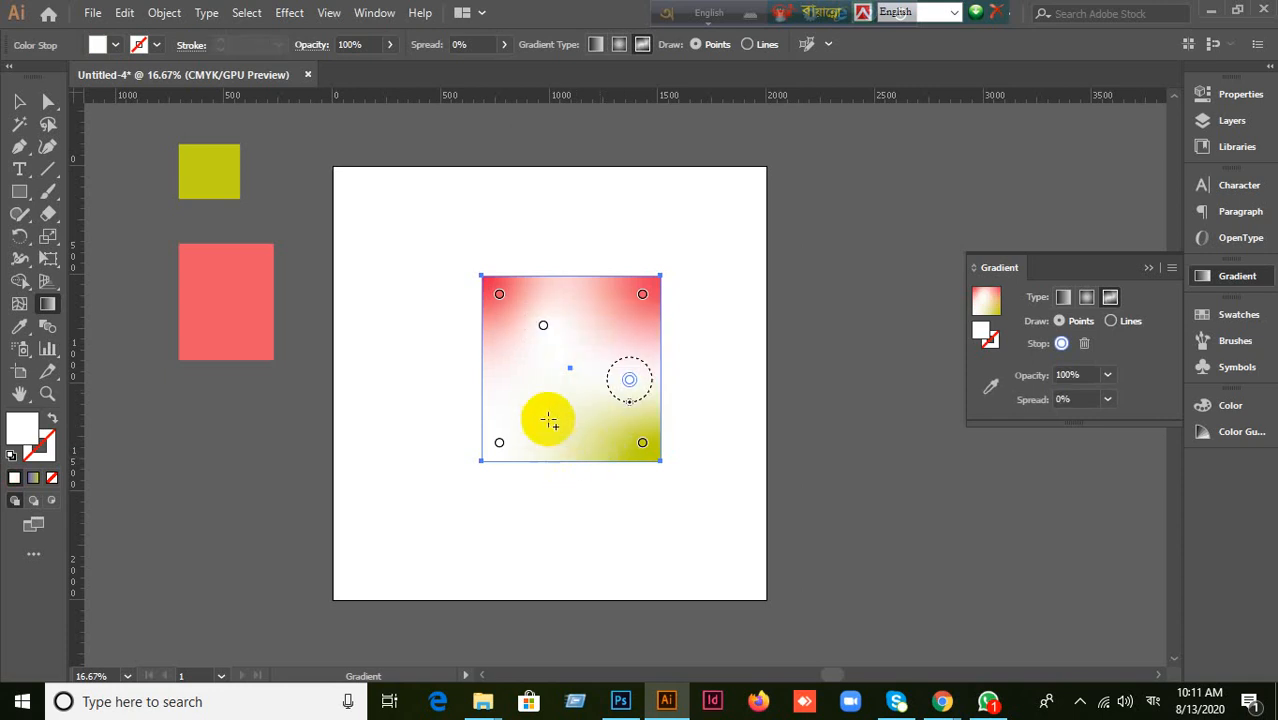
left_click(532, 393)
Step: Move the upper inner stop rightward and the lower-left inner stop slightly upward, and add another stop just below the latter
left_click(642, 444)
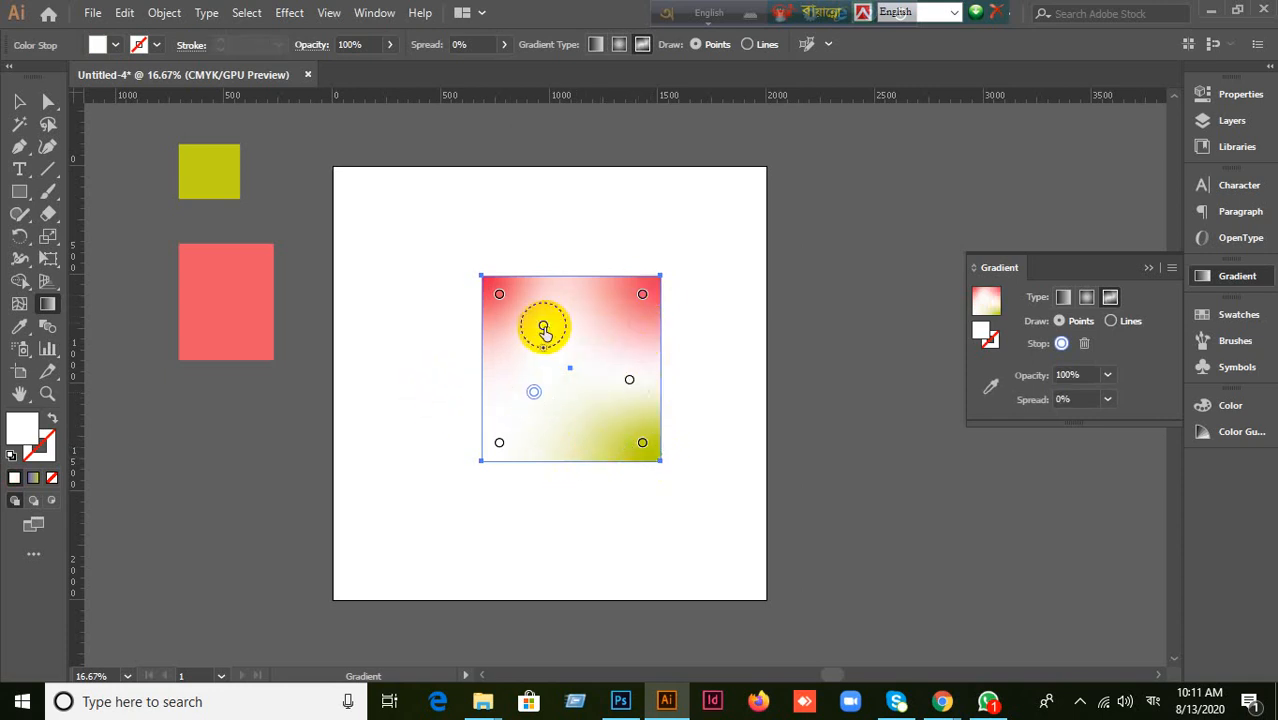
left_click(499, 294)
left_click(500, 442)
left_click(543, 327)
left_click_drag(543, 327, 591, 337)
left_click(535, 391)
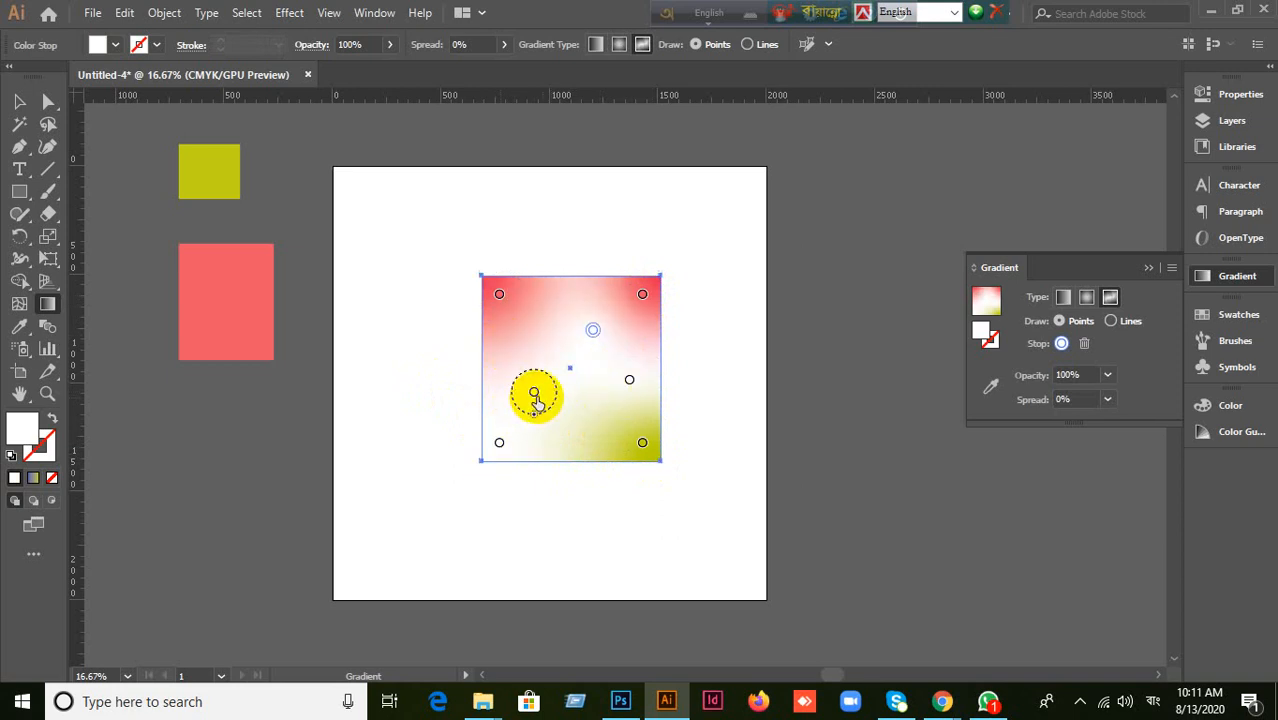
left_click_drag(566, 398, 530, 377)
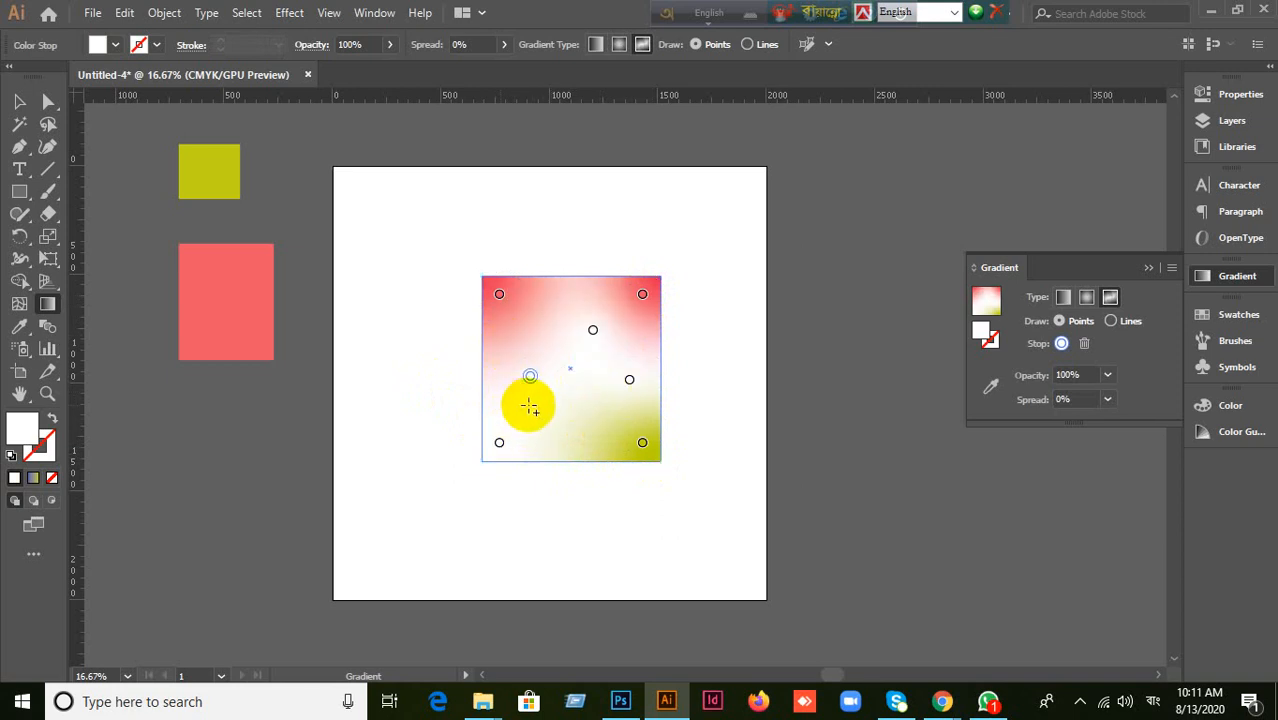
left_click(534, 401)
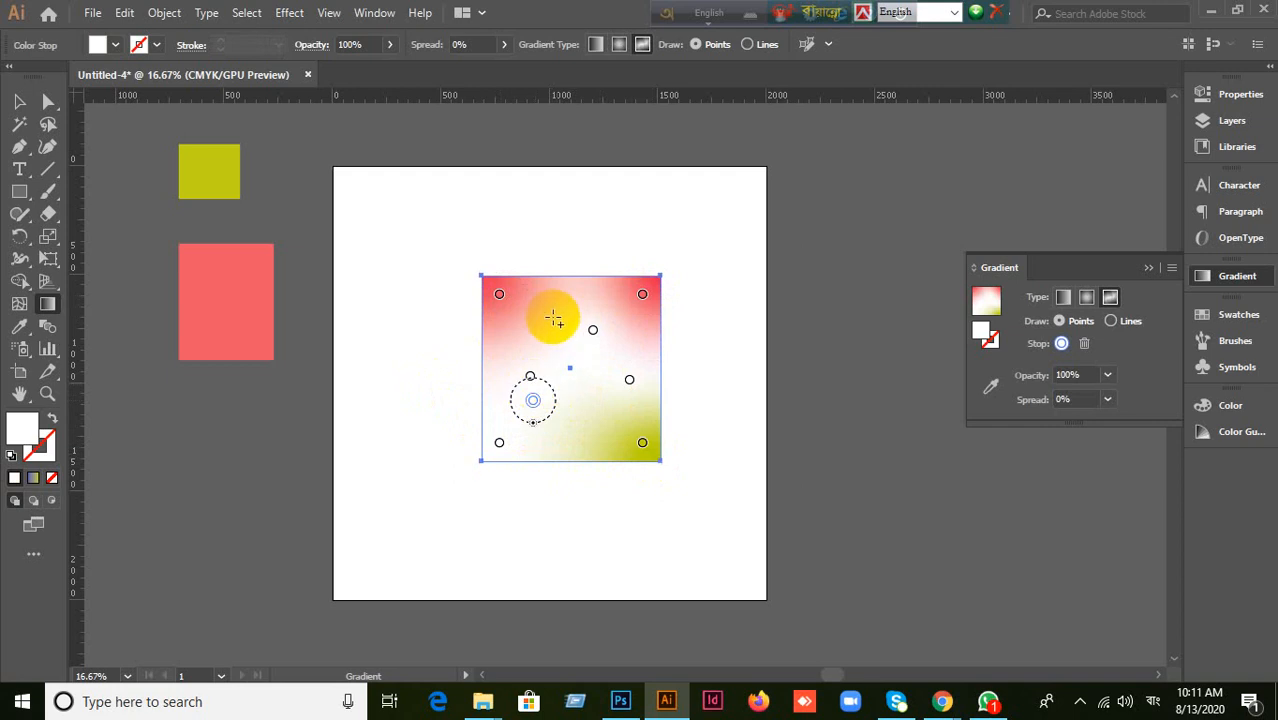
Step: Try several swatches, including blue and green, on the rectangle's upper-right corner stop and finish with red
double_click(642, 295)
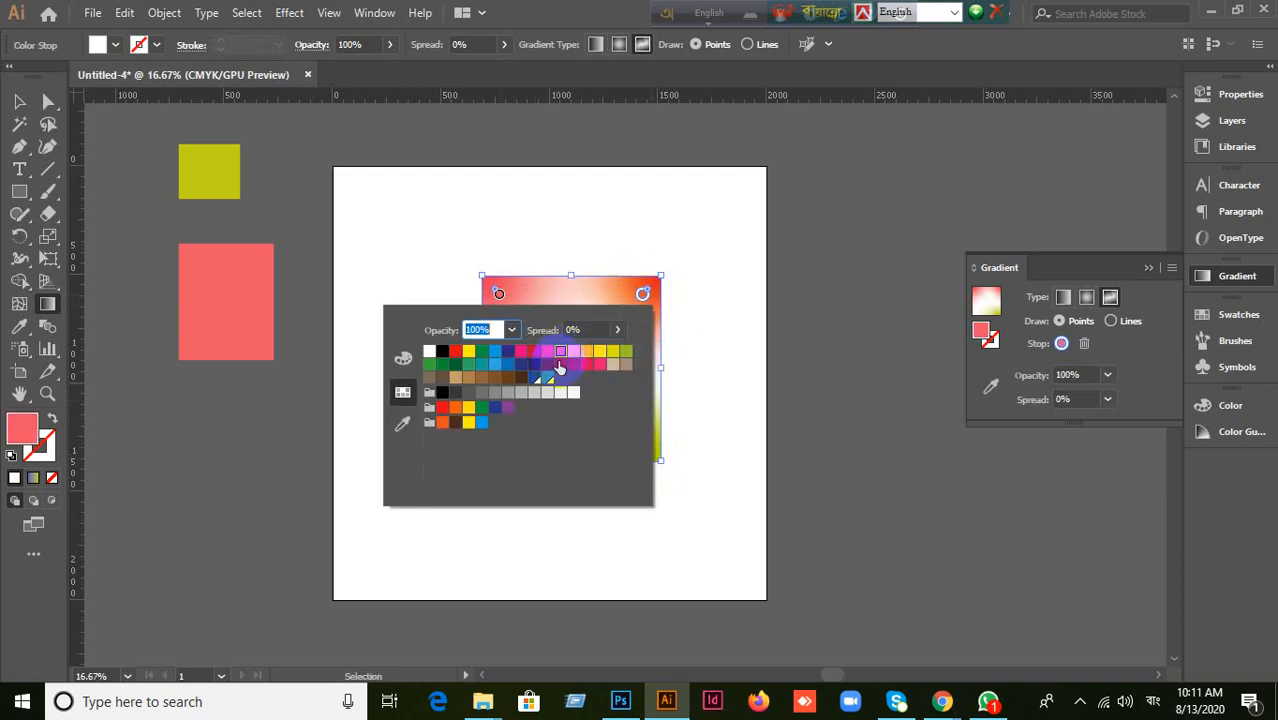
left_click(560, 351)
left_click(599, 352)
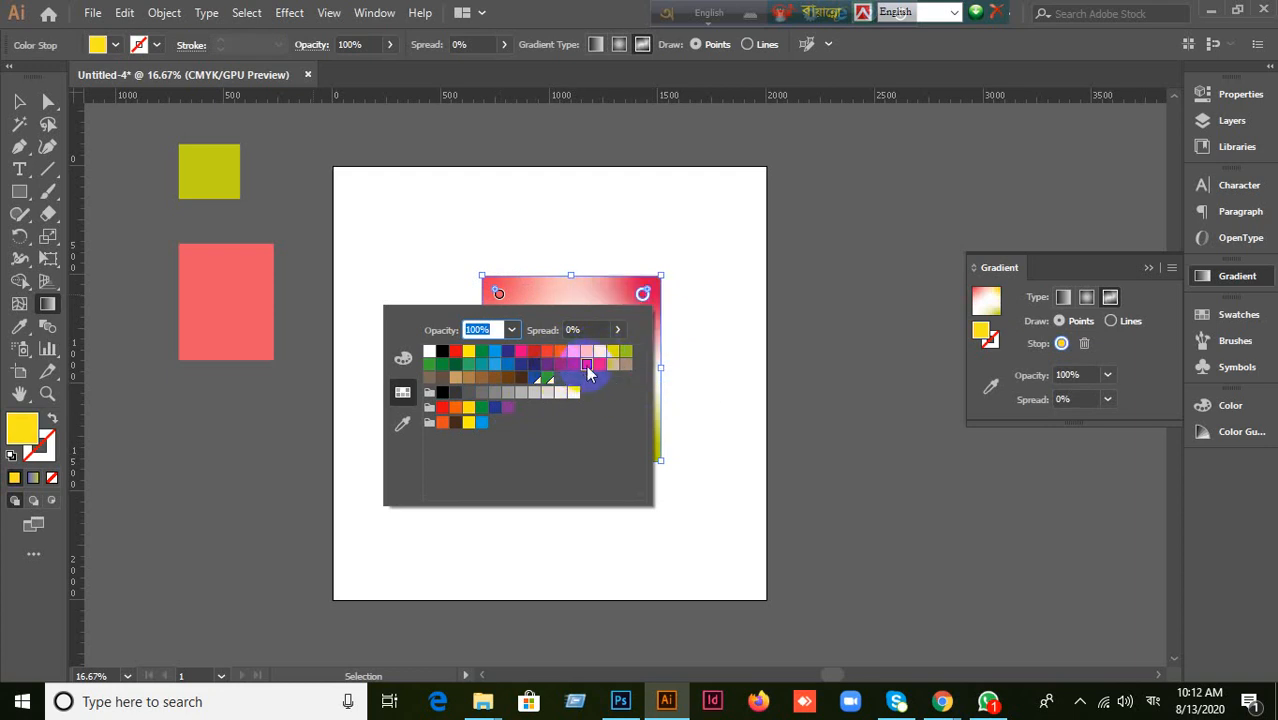
left_click(586, 364)
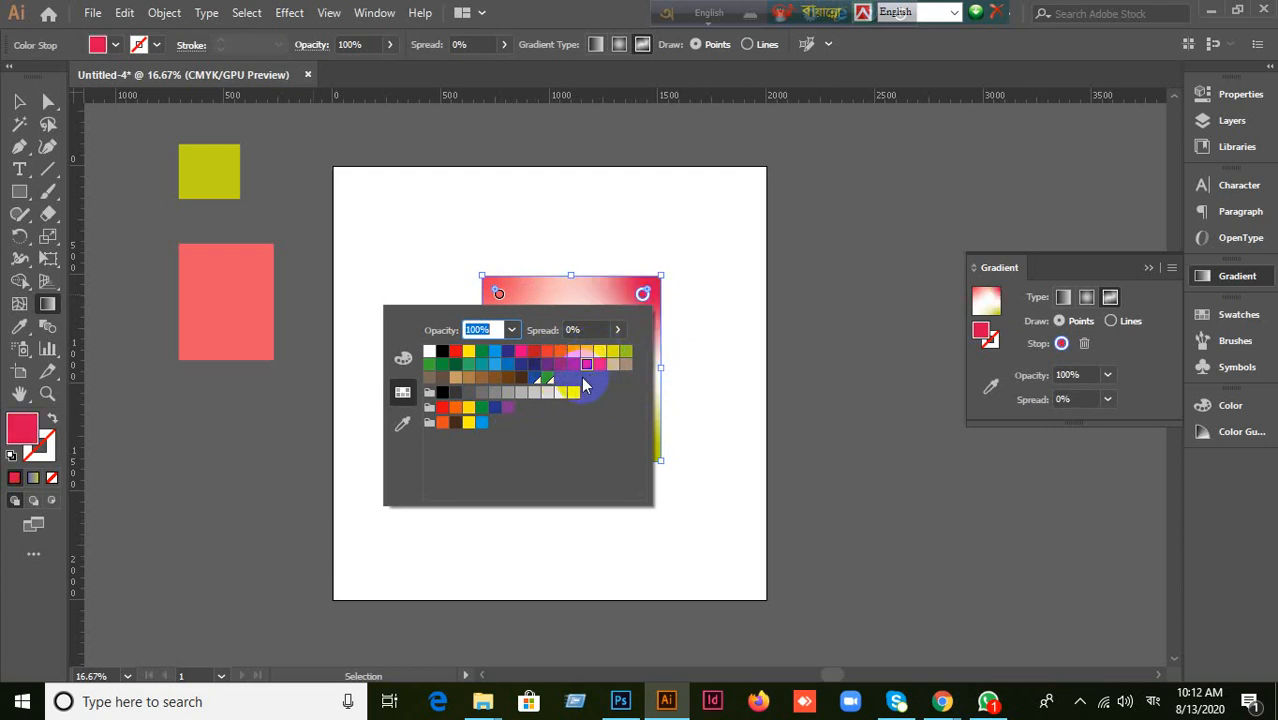
left_click(494, 364)
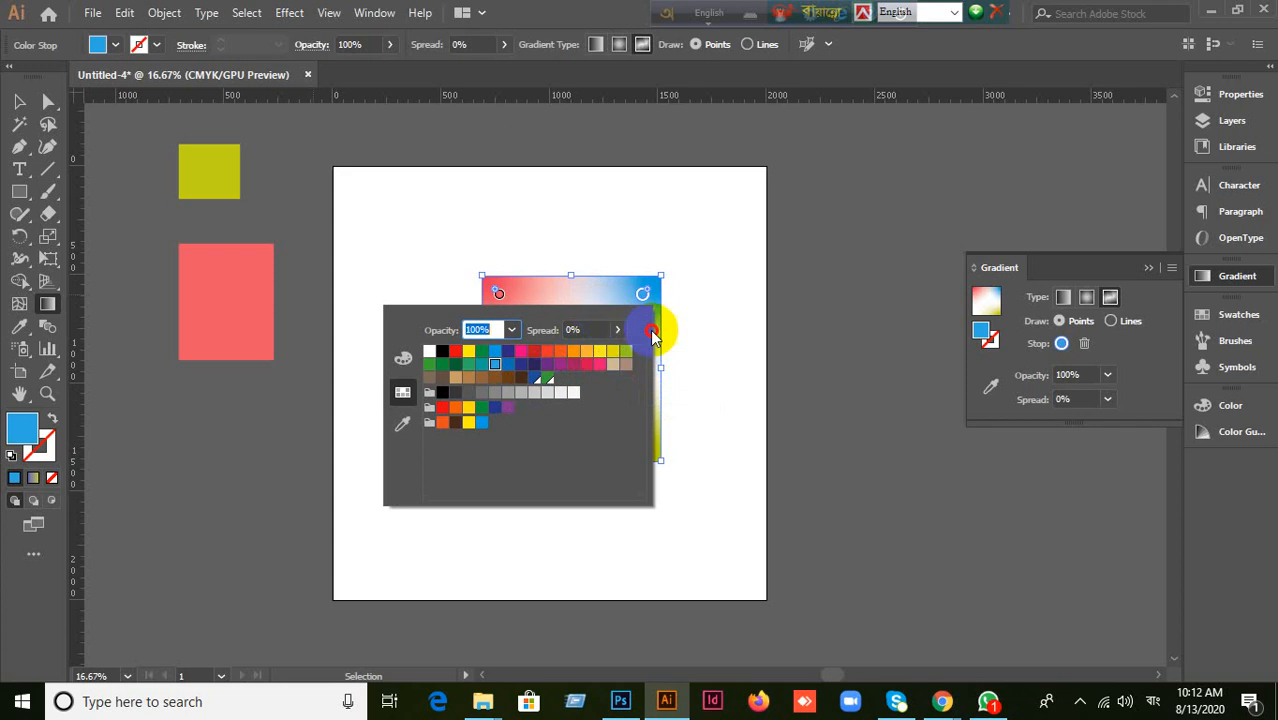
left_click(487, 362)
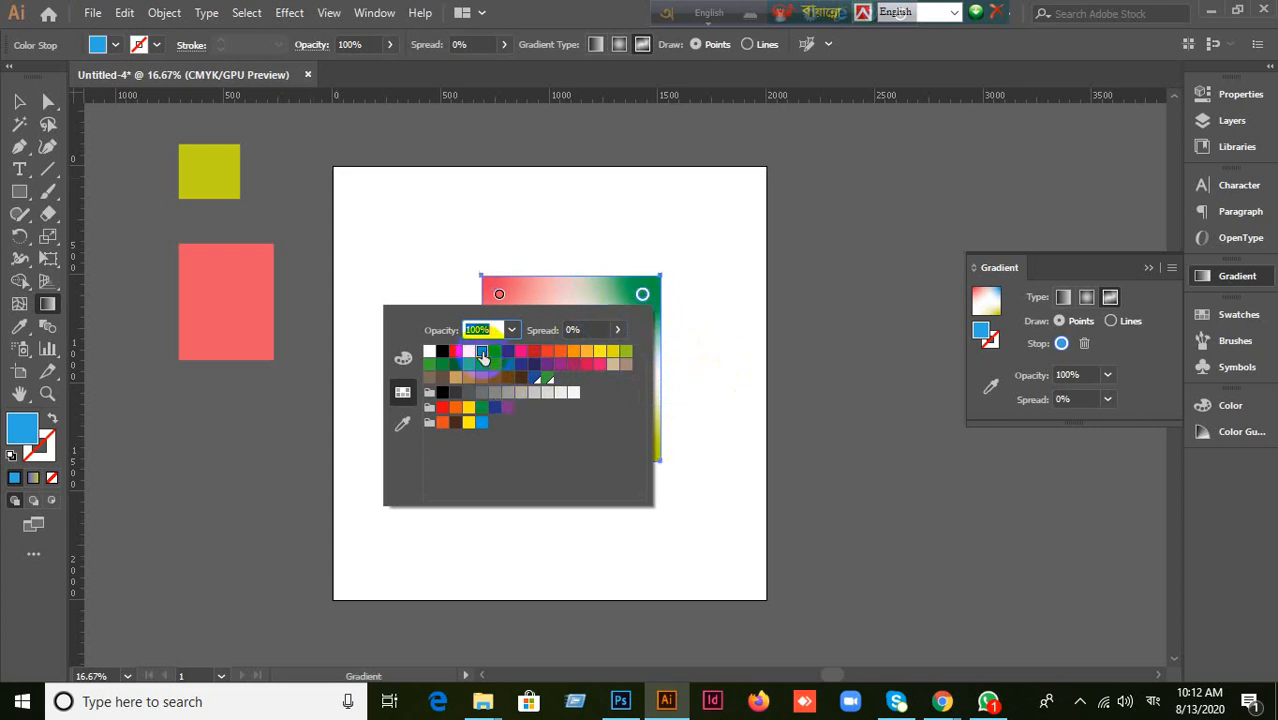
left_click(460, 360)
left_click(457, 353)
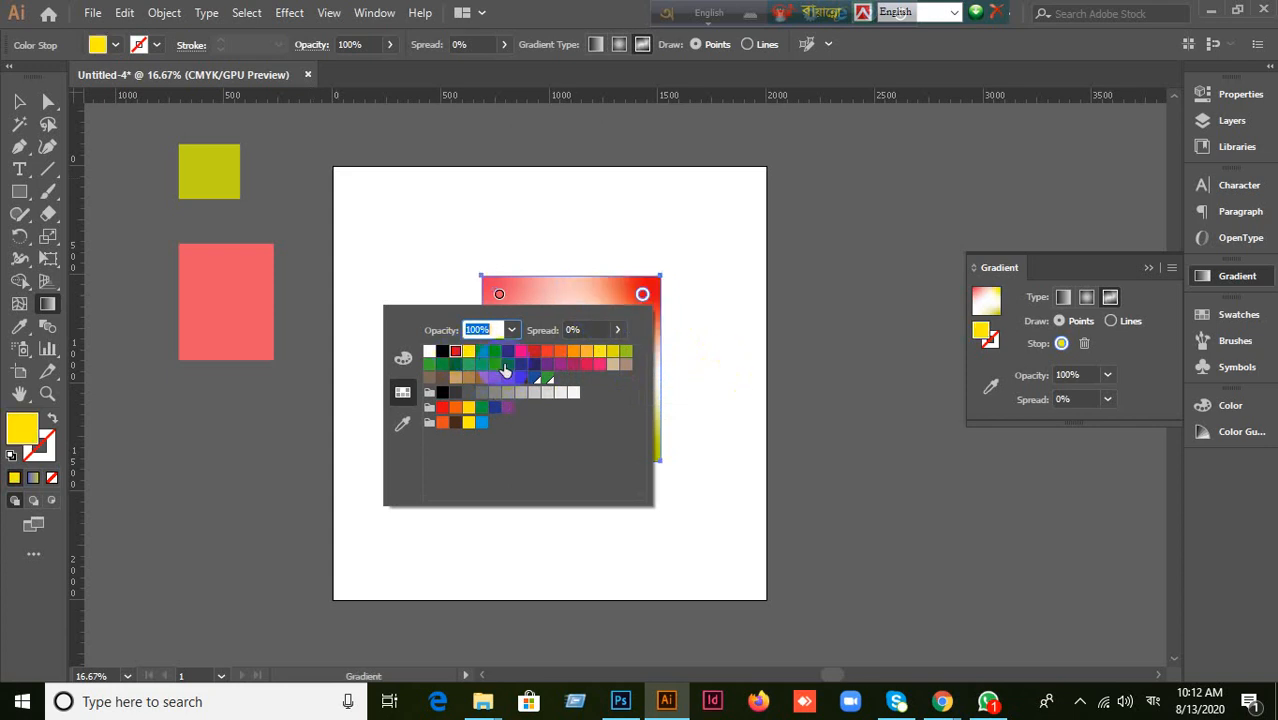
Step: Inspect the colour options of the rectangle's right-hand inner gradient stop
left_click(555, 27)
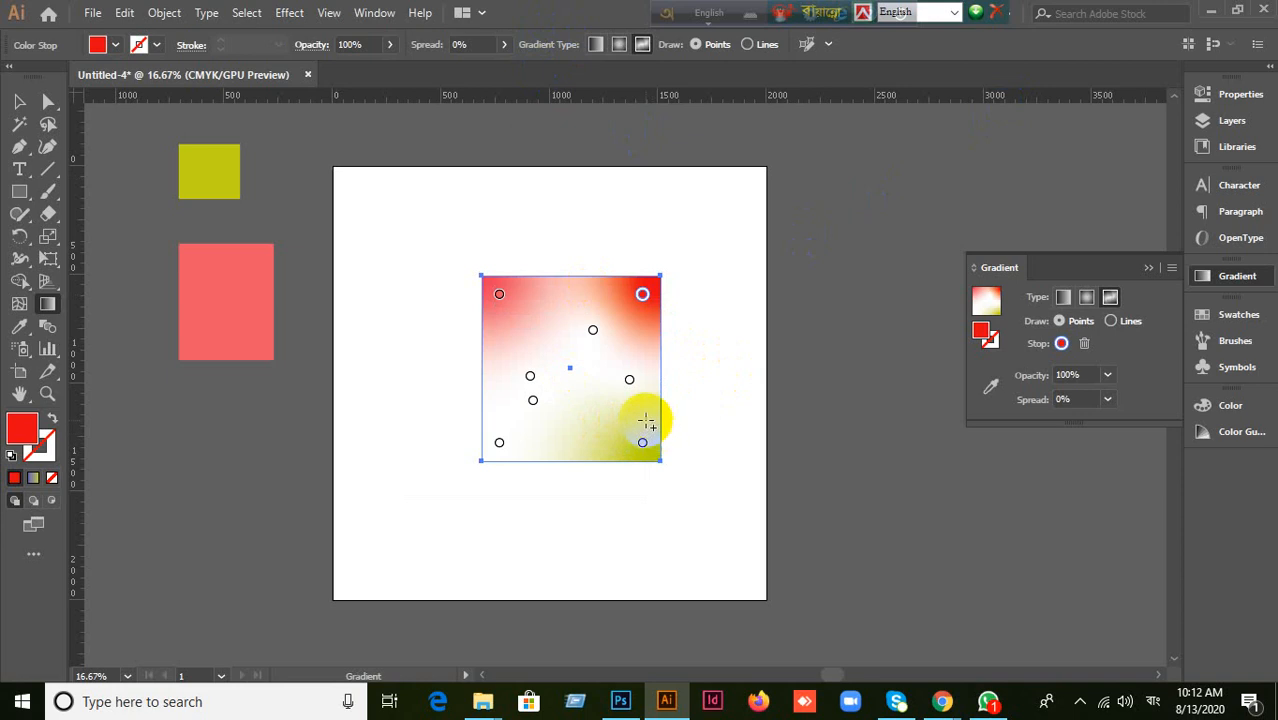
double_click(629, 383)
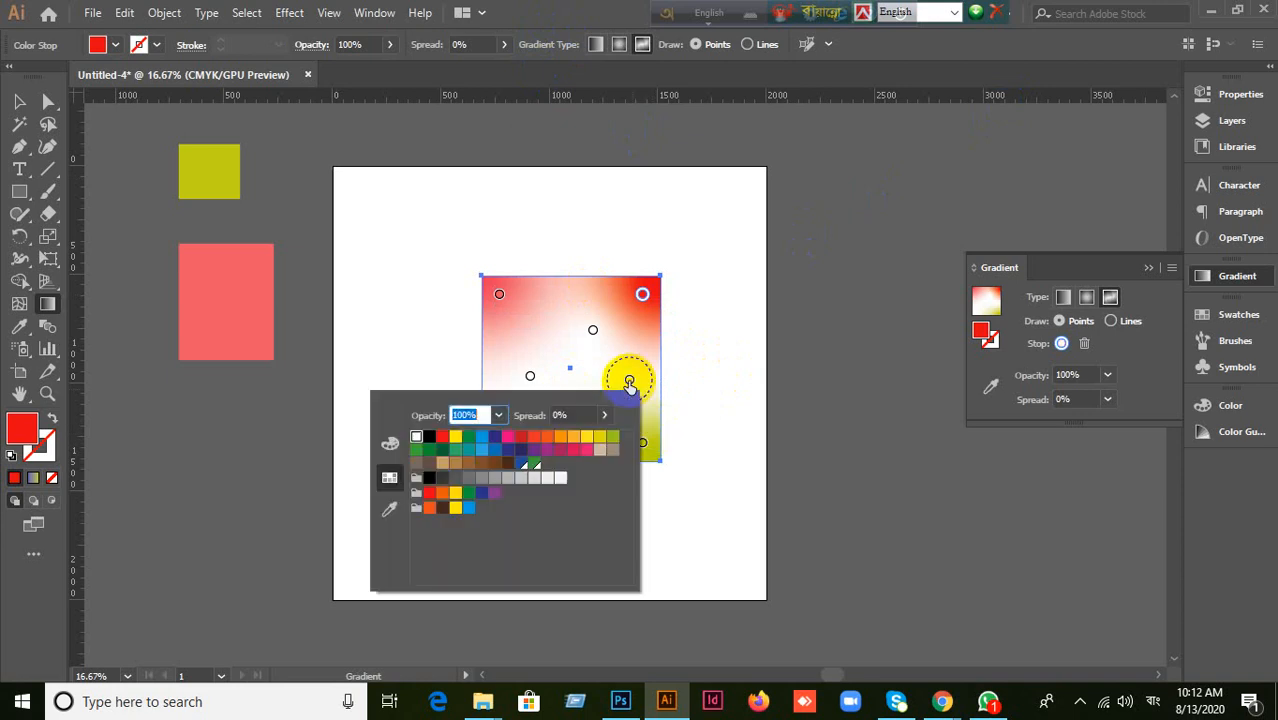
left_click(597, 18)
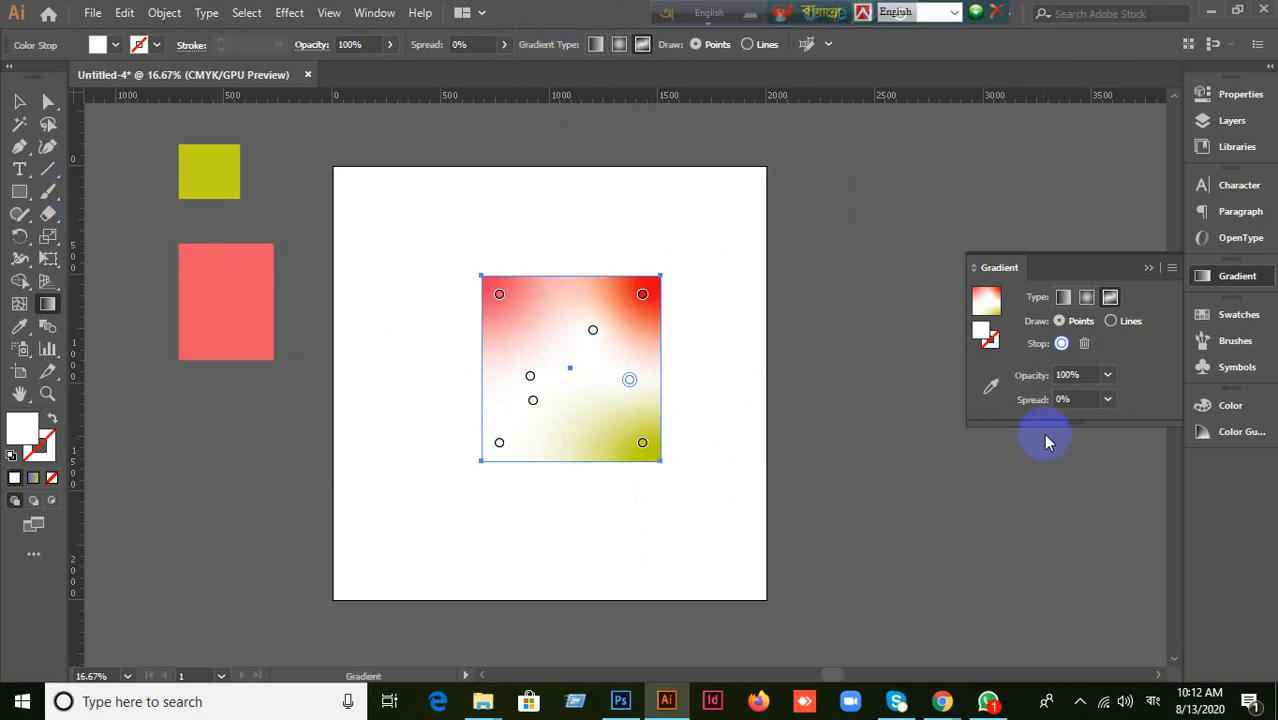
Step: Apply a linear gradient to the rectangle and switch it back to a freeform gradient in Points mode
left_click(1063, 297)
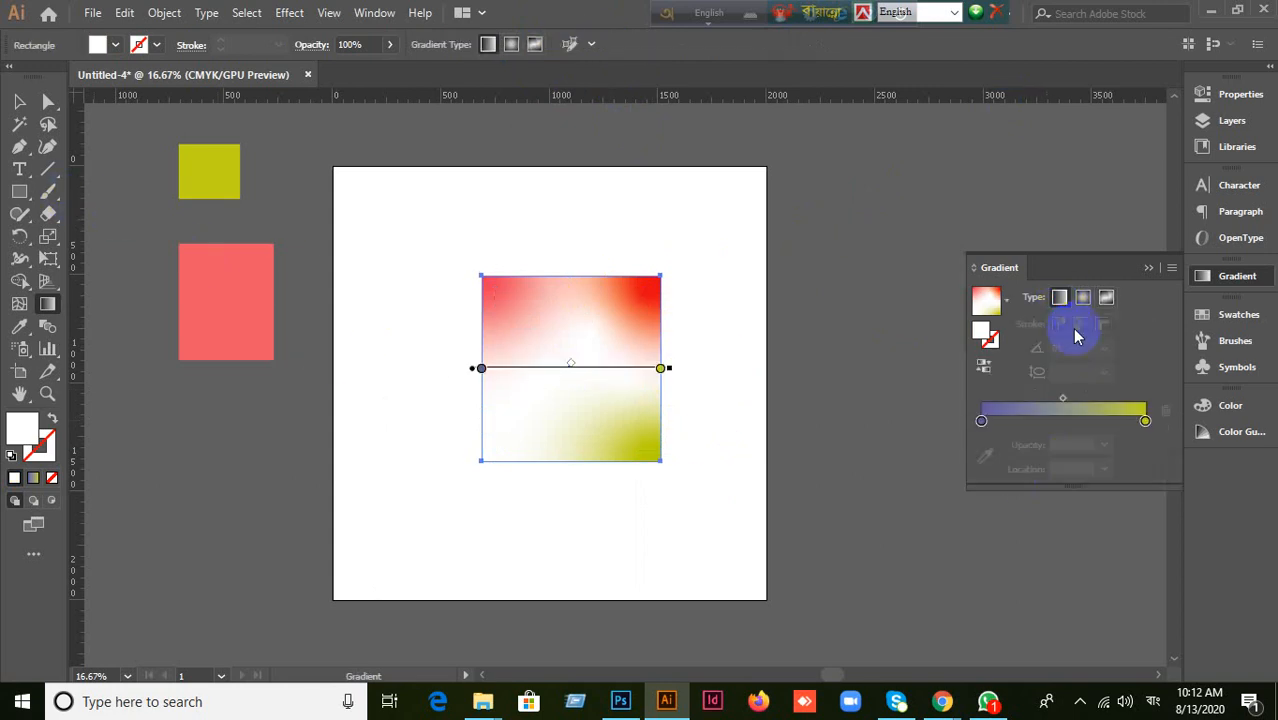
left_click(981, 421)
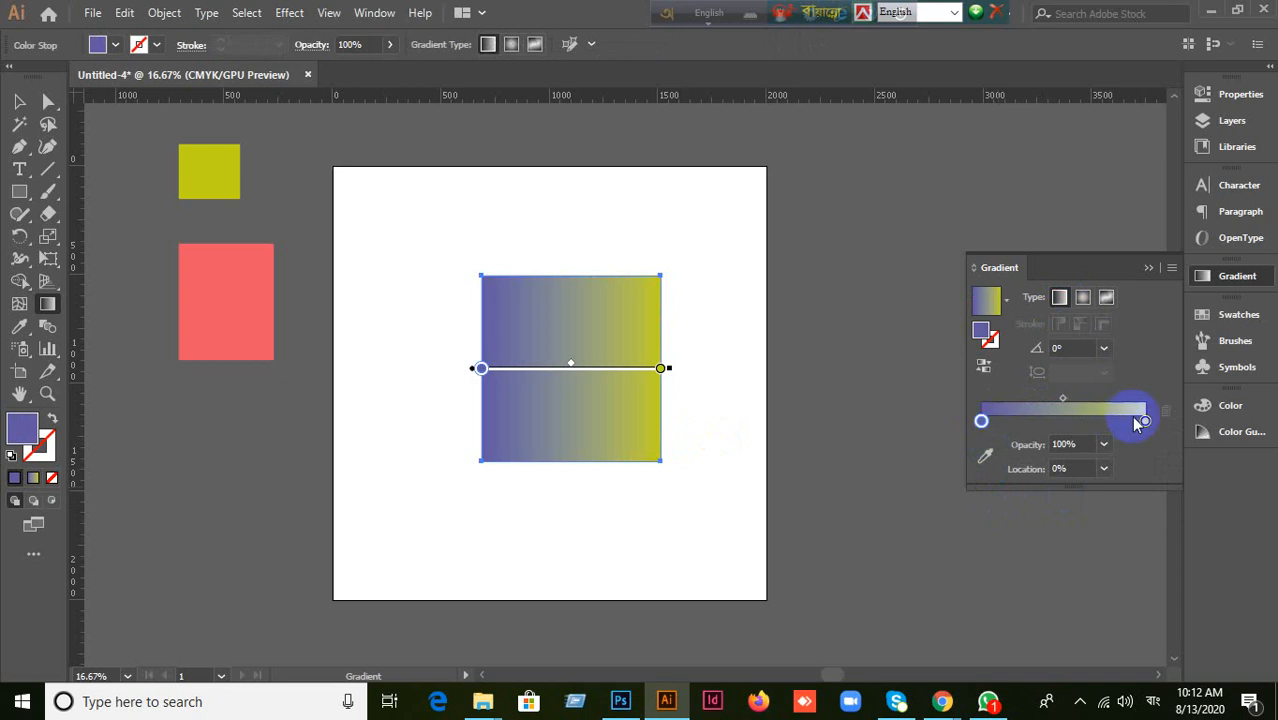
left_click(1106, 298)
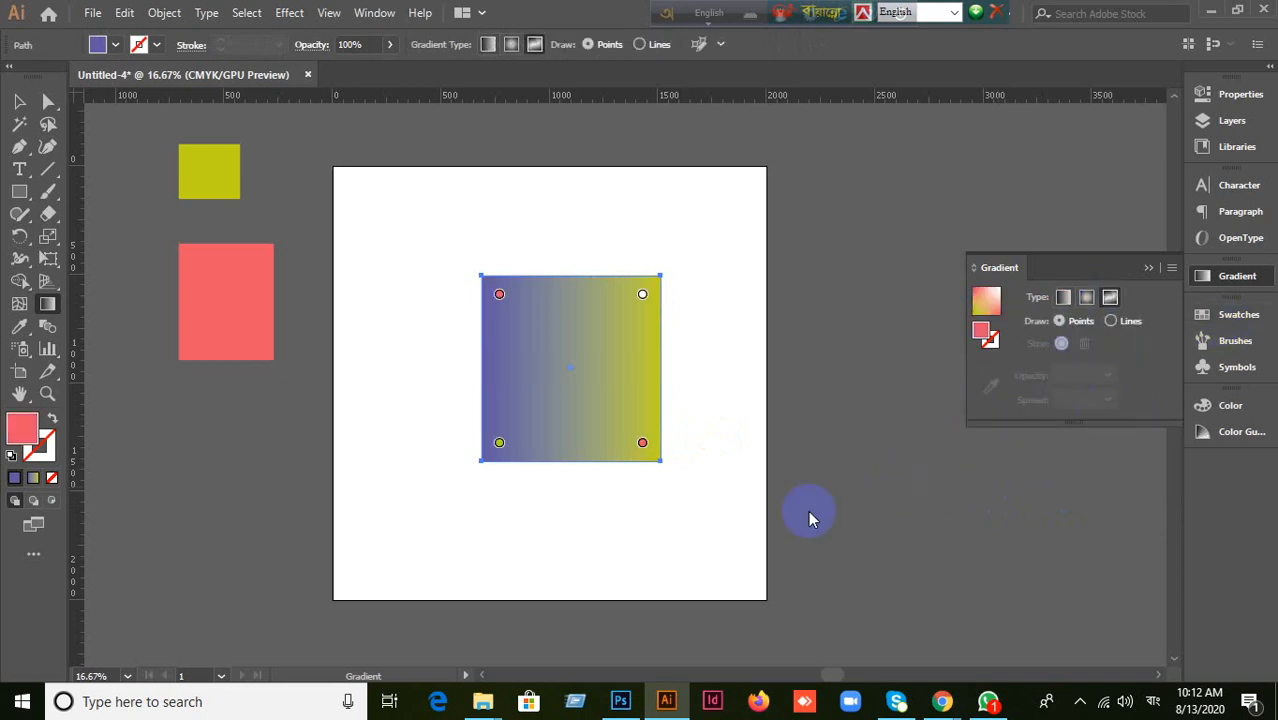
Step: Inspect the colour options of the rectangle's upper-left, upper-right and lower-right corner stops
left_click(499, 295)
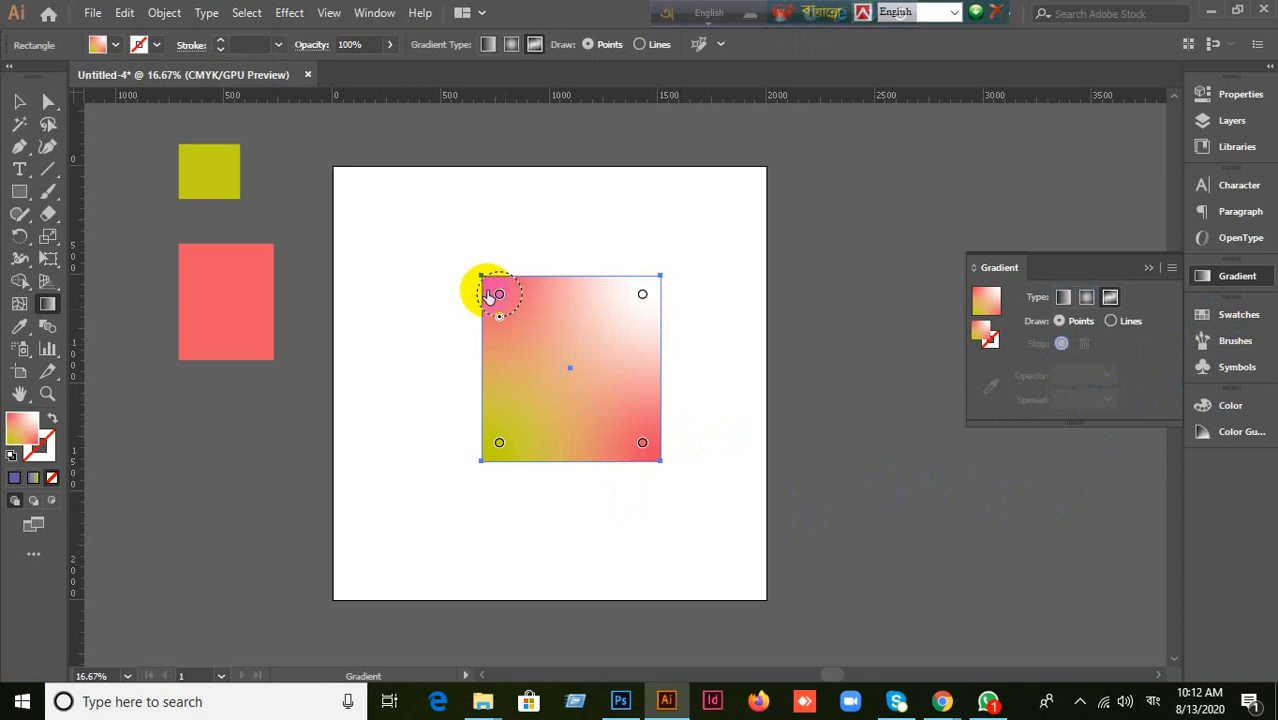
double_click(500, 297)
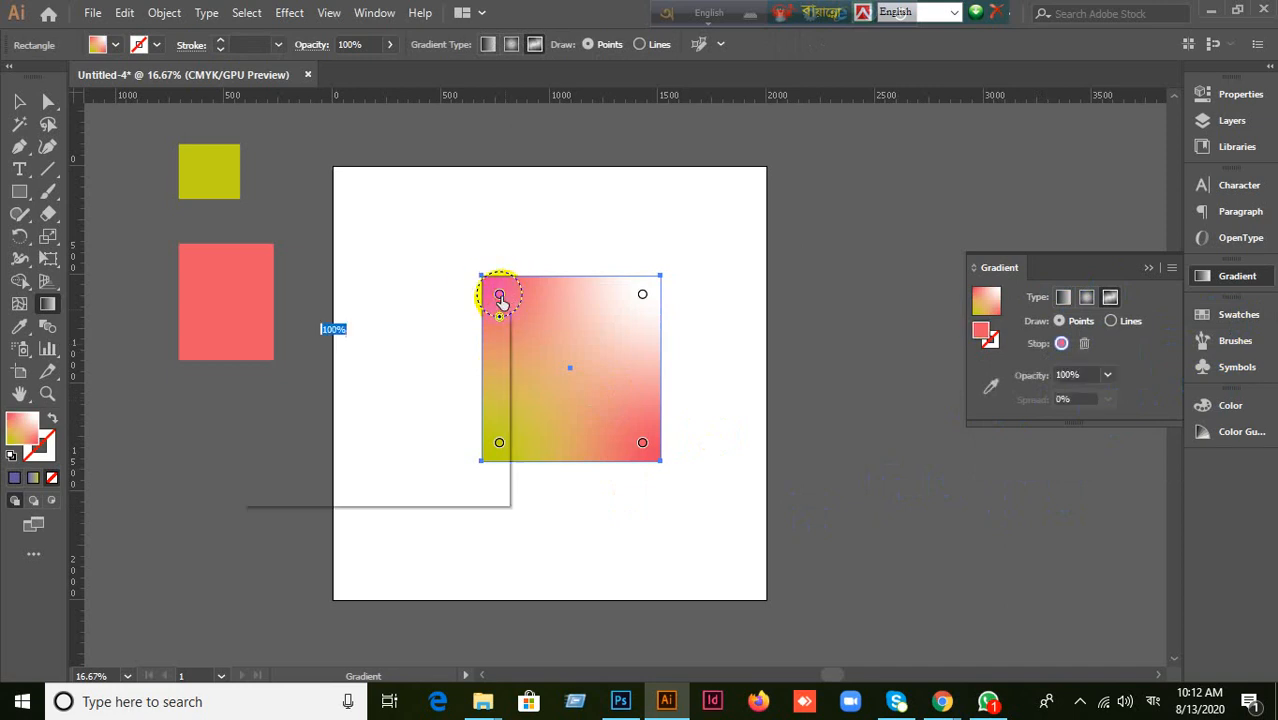
left_click(643, 300)
left_click(641, 298)
double_click(642, 298)
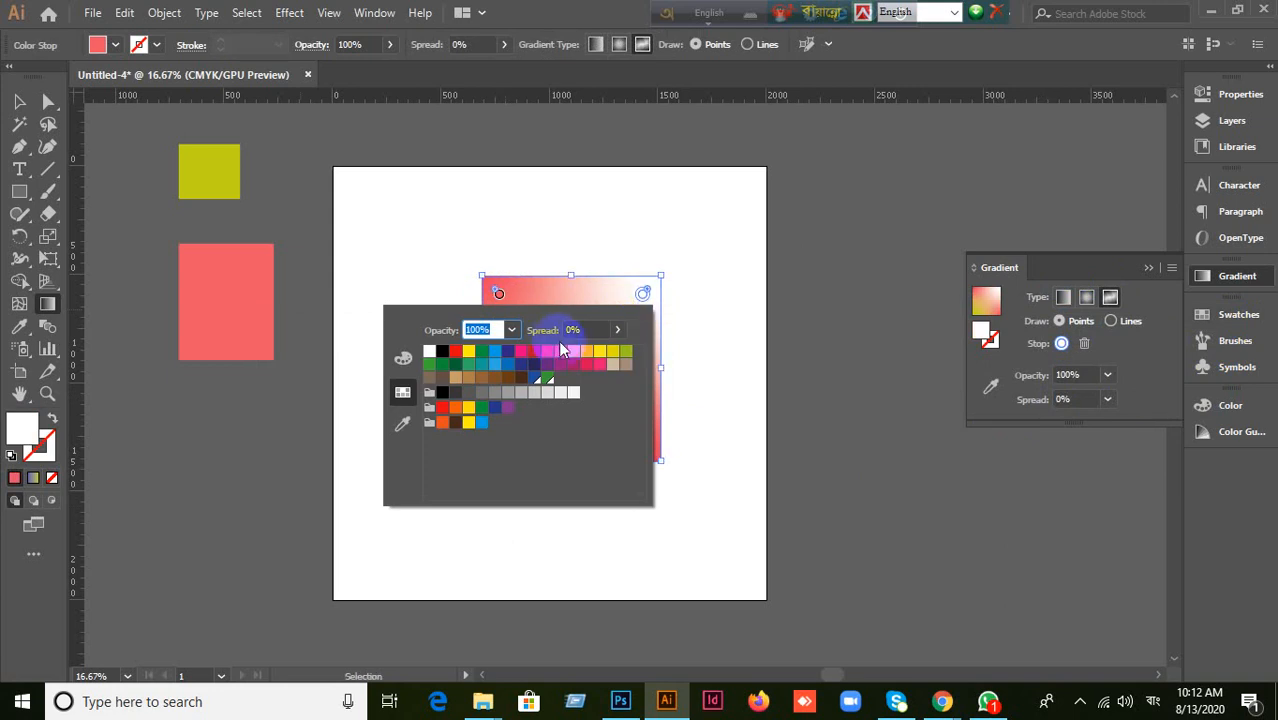
left_click(646, 316)
left_click(644, 445)
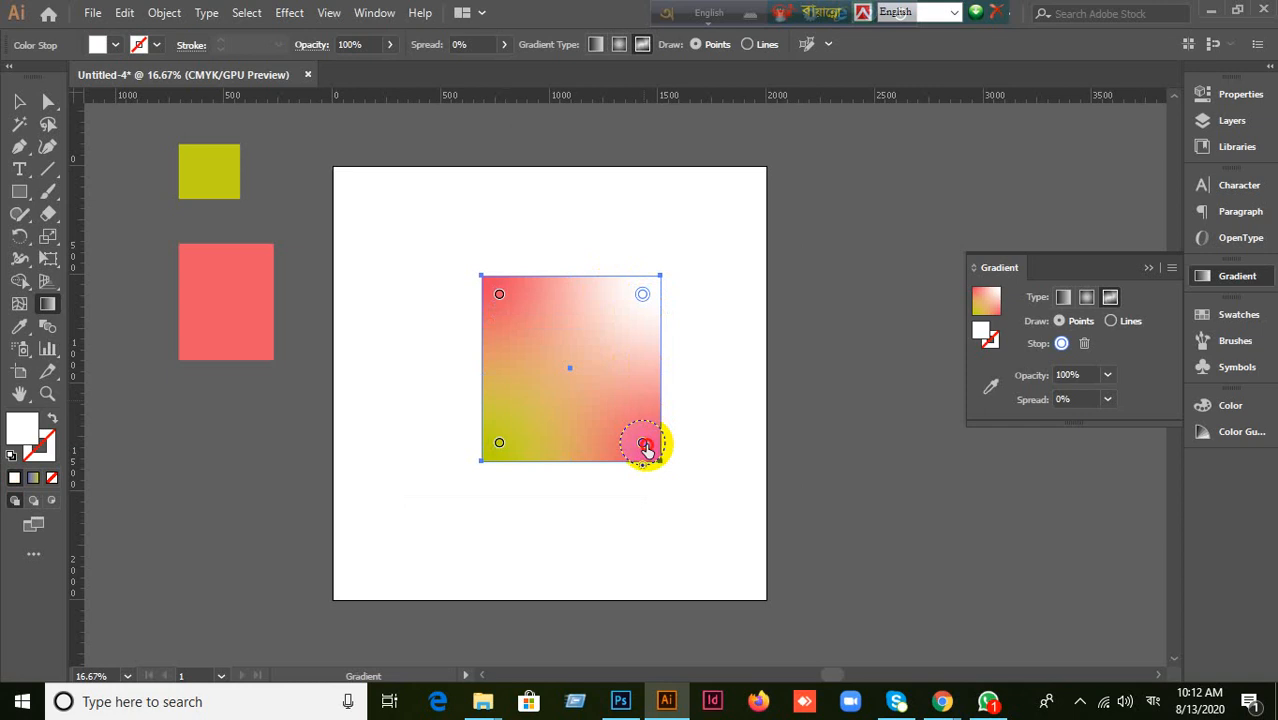
double_click(644, 445)
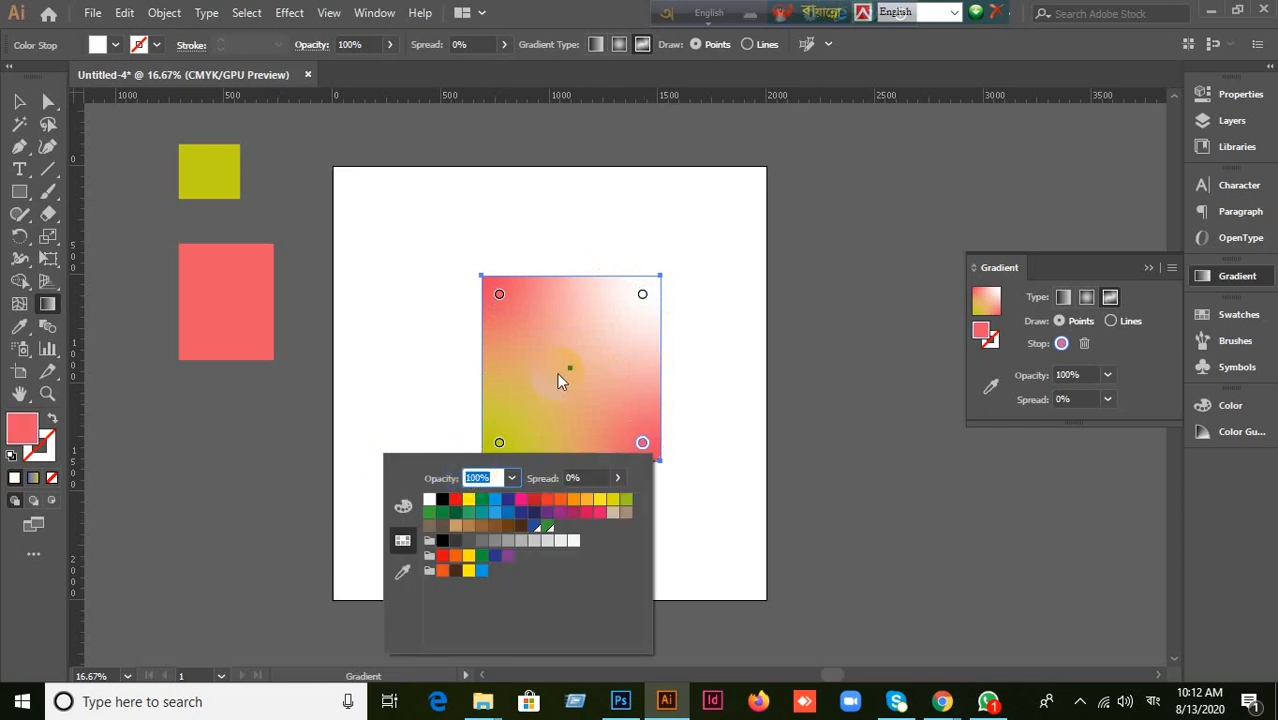
left_click(642, 294)
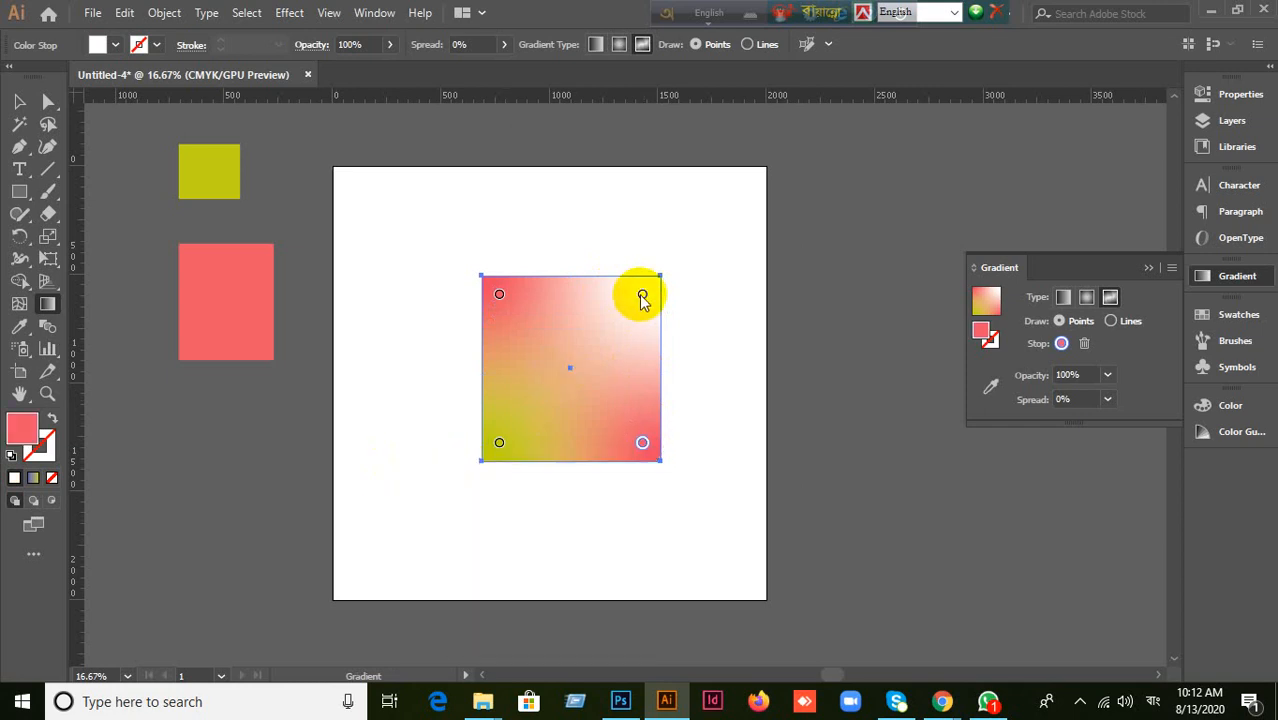
Step: Delete the freeform gradient's lower-right and lower-left corner stops
left_click(1085, 344)
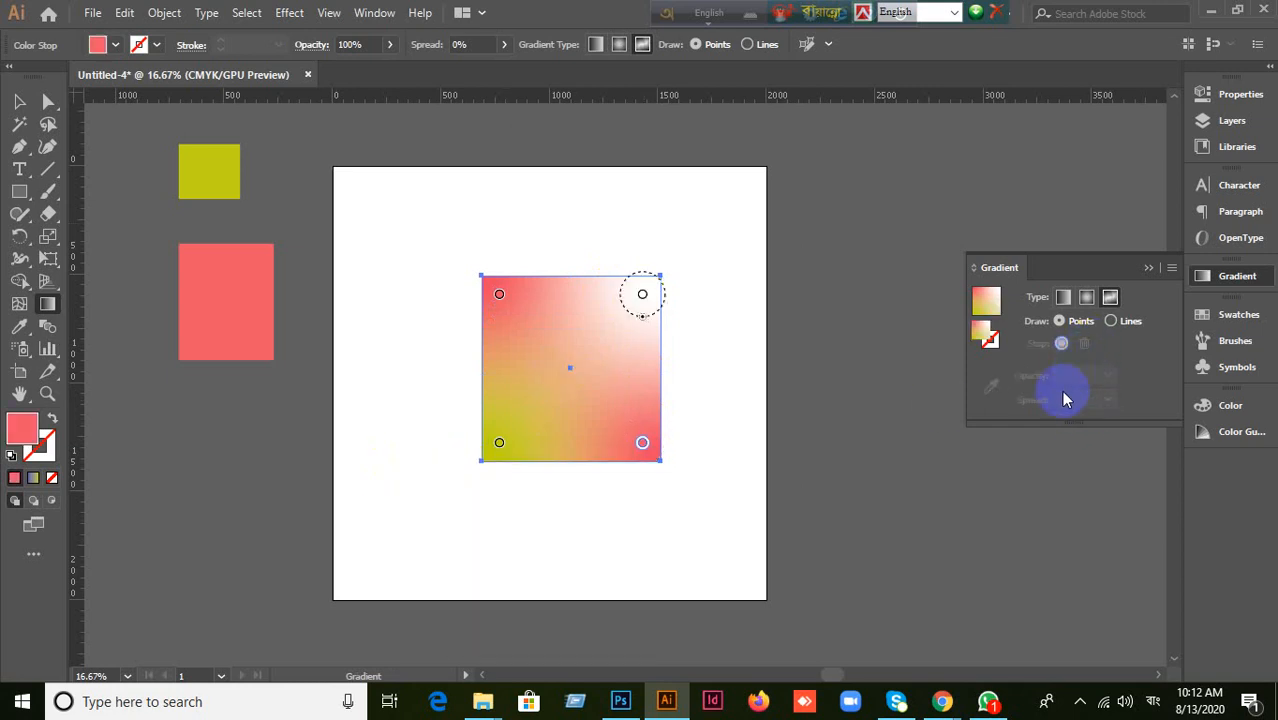
left_click(501, 441)
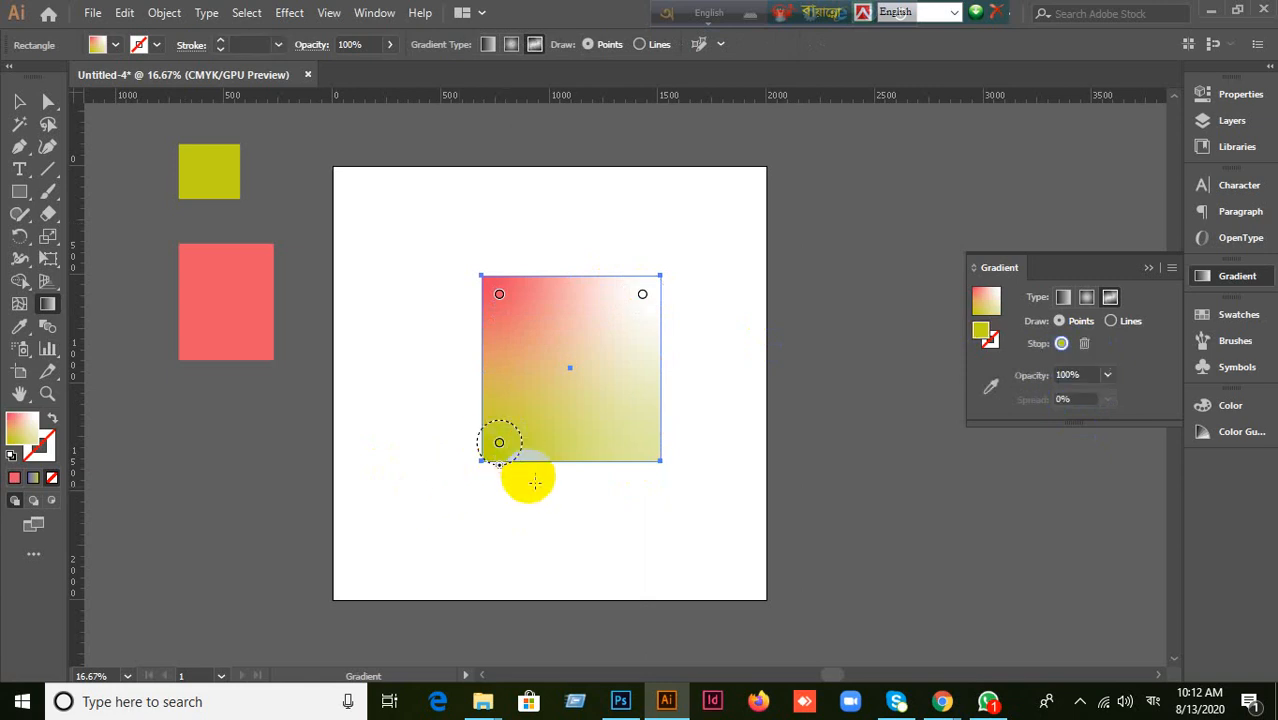
left_click(1085, 344)
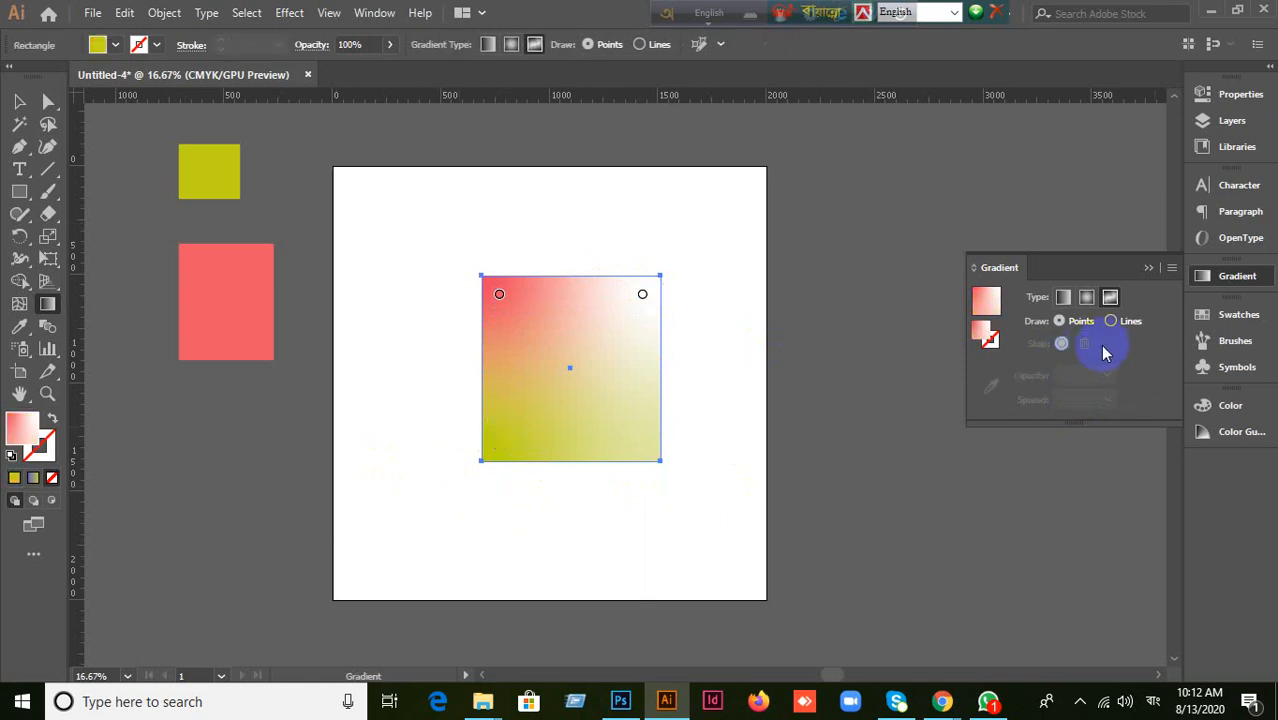
Step: Add stops at the rectangle's right of centre and lower left, and move the first slightly leftward and the second upward
left_click(611, 388)
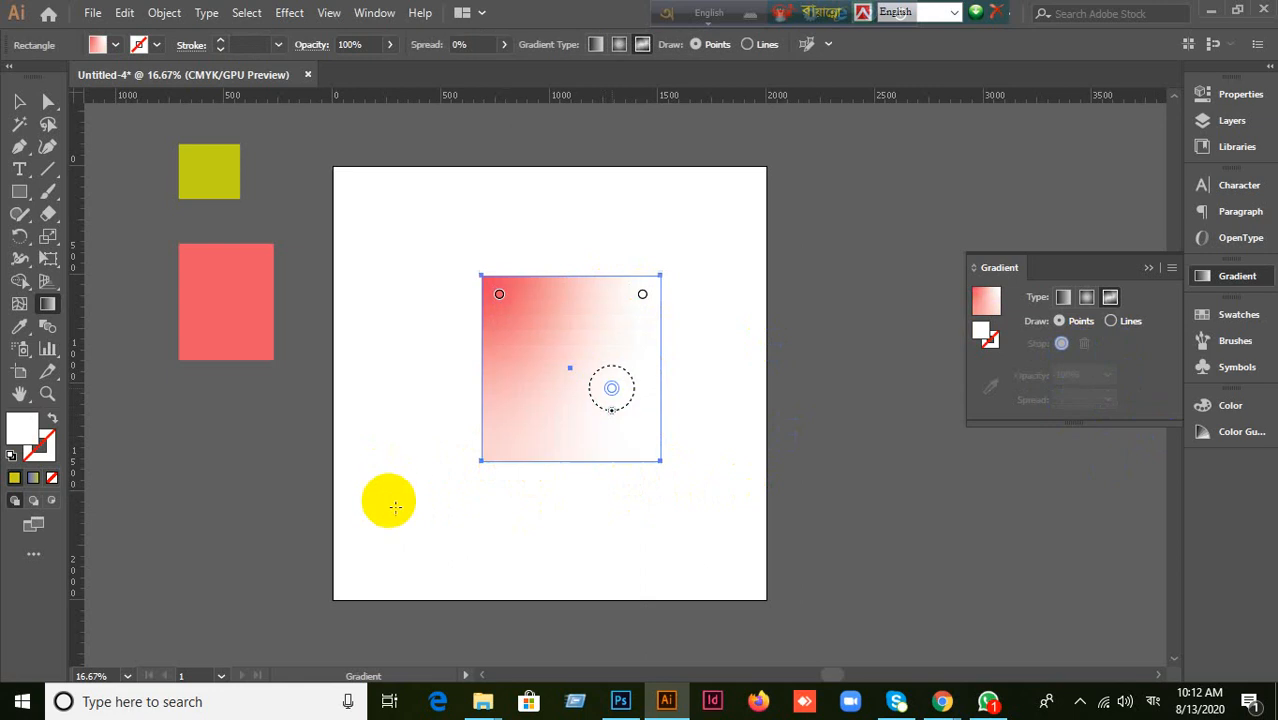
left_click(524, 423)
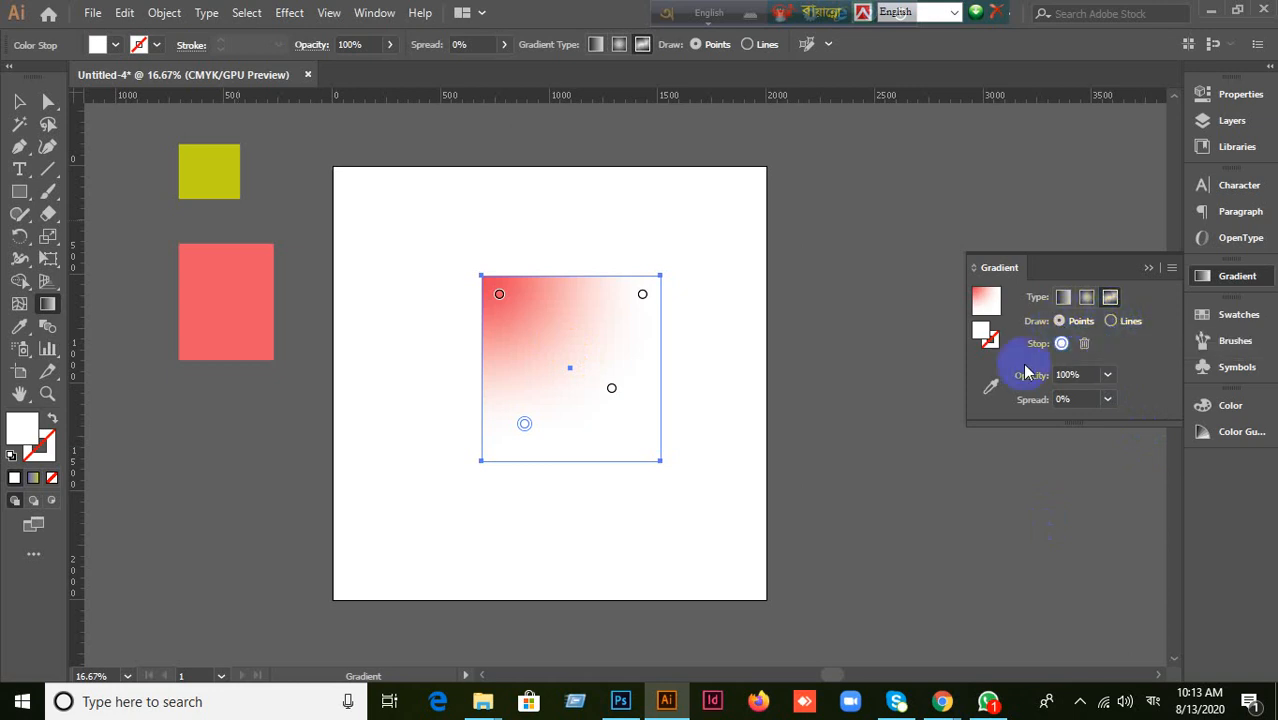
left_click_drag(524, 428, 536, 363)
left_click_drag(607, 393, 578, 400)
Step: Switch the freeform gradient to Lines mode and draw a closed curved loop of stops between the rectangle's upper middle and lower right
left_click(1112, 321)
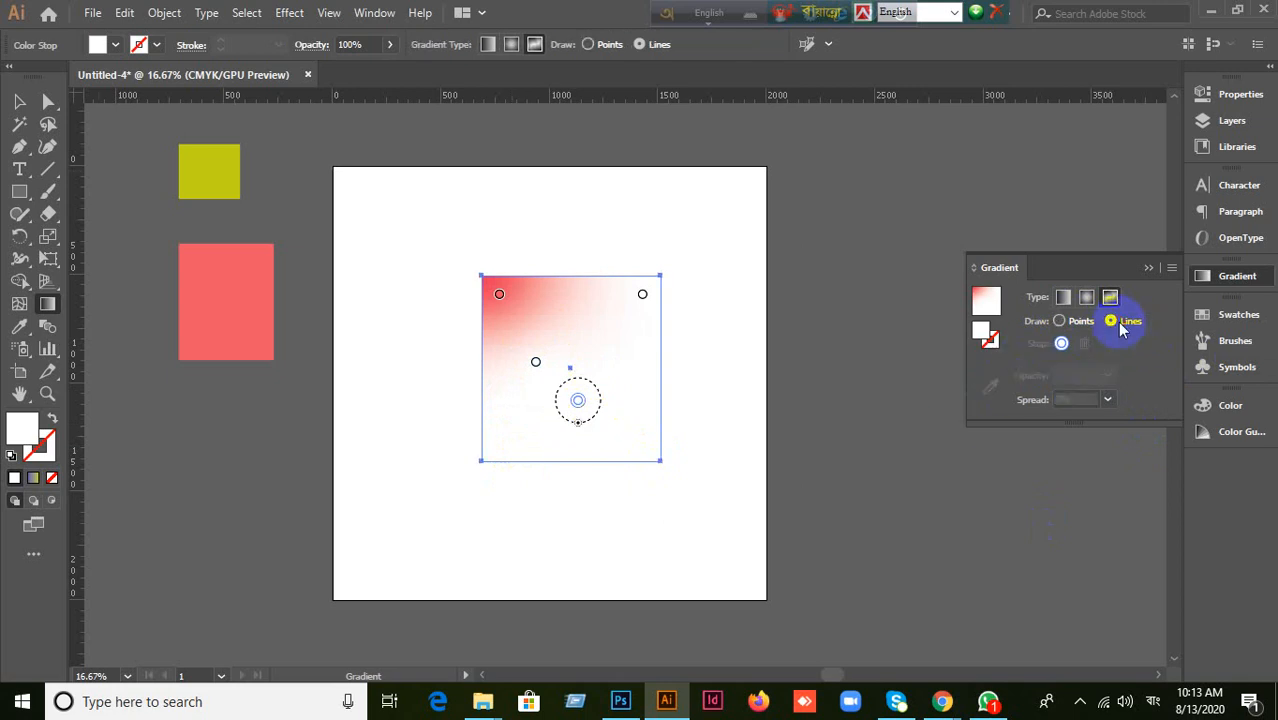
left_click(567, 295)
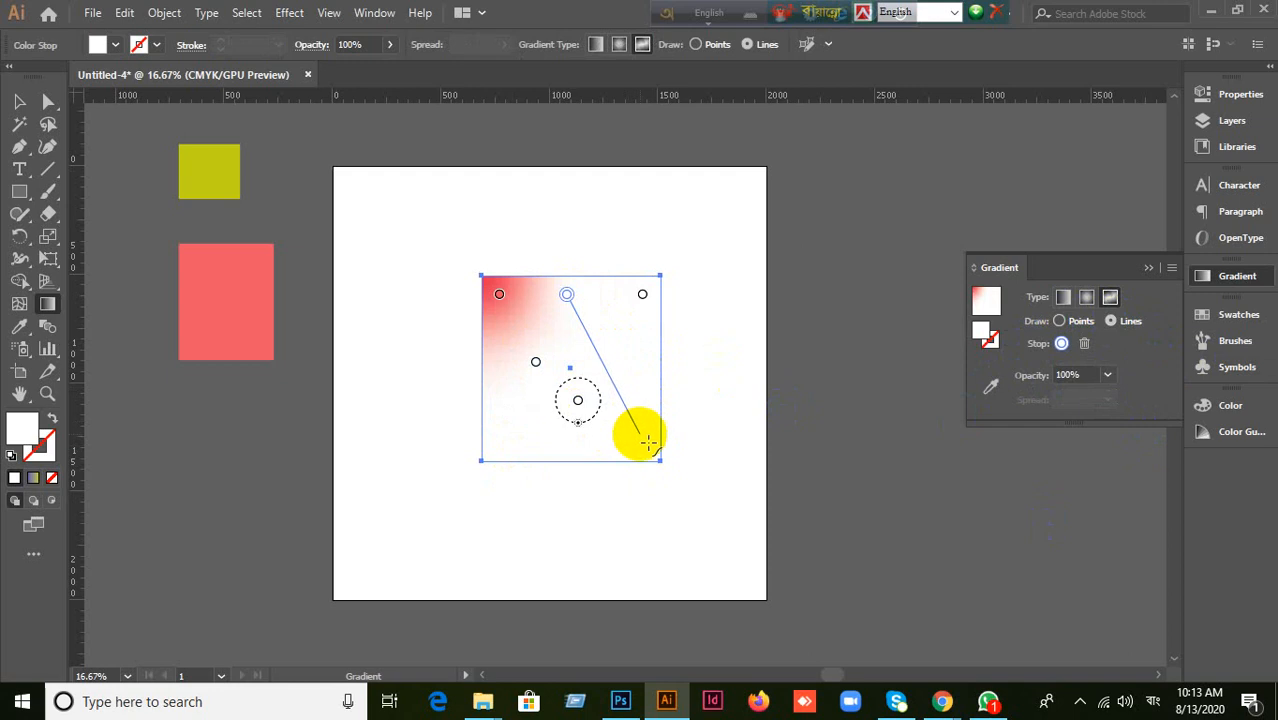
left_click(642, 438)
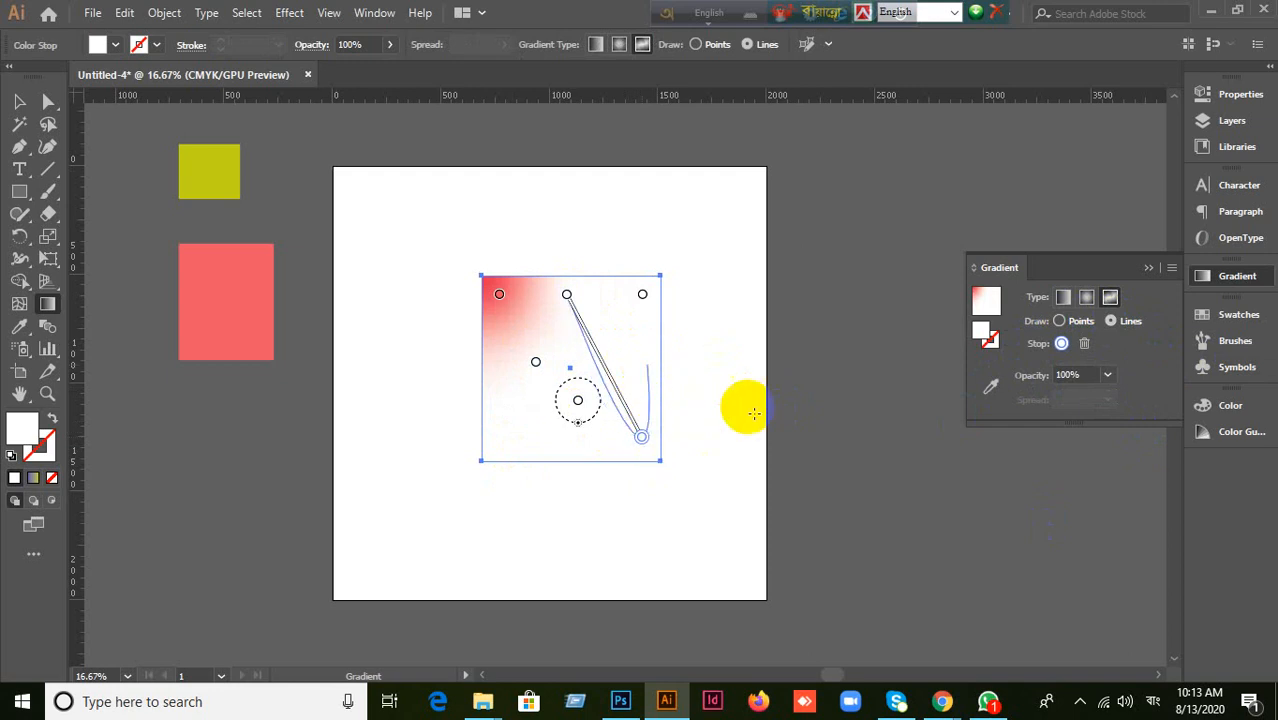
left_click(597, 287)
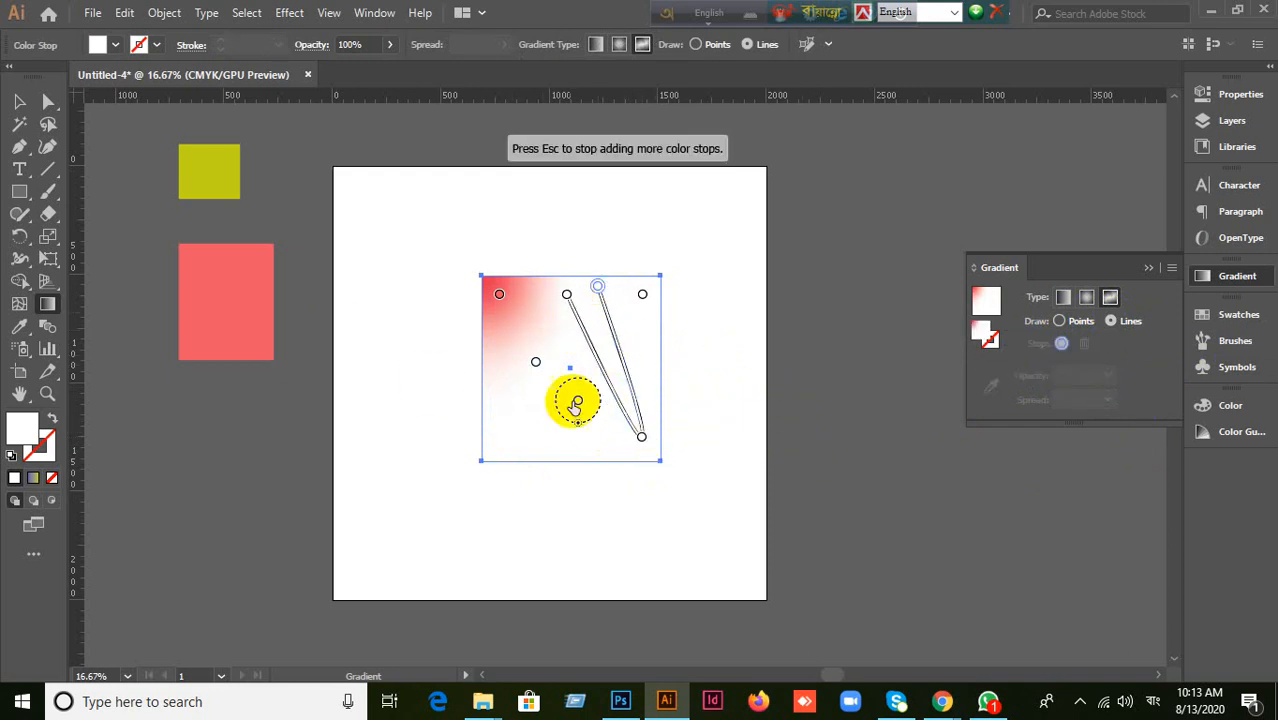
key("Escape")
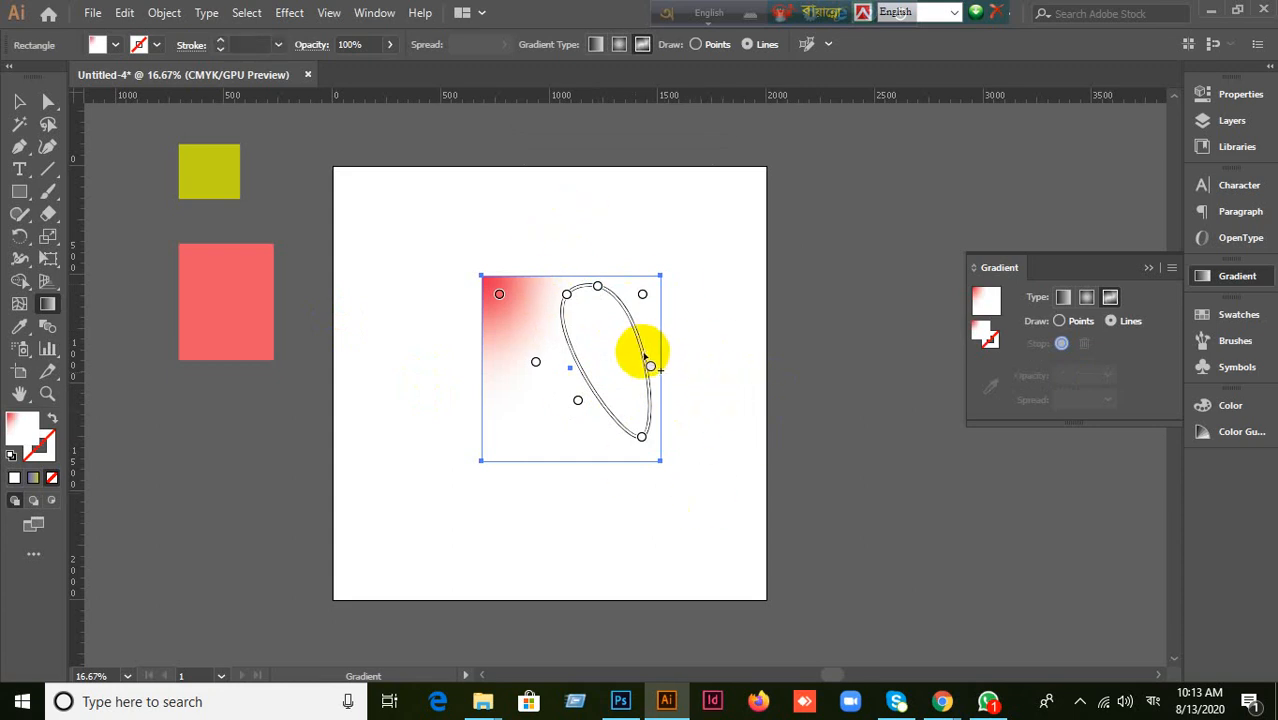
Step: Recolour the loop's topmost stop red and its lower-right stop dark green using swatches
double_click(598, 291)
left_click(489, 345)
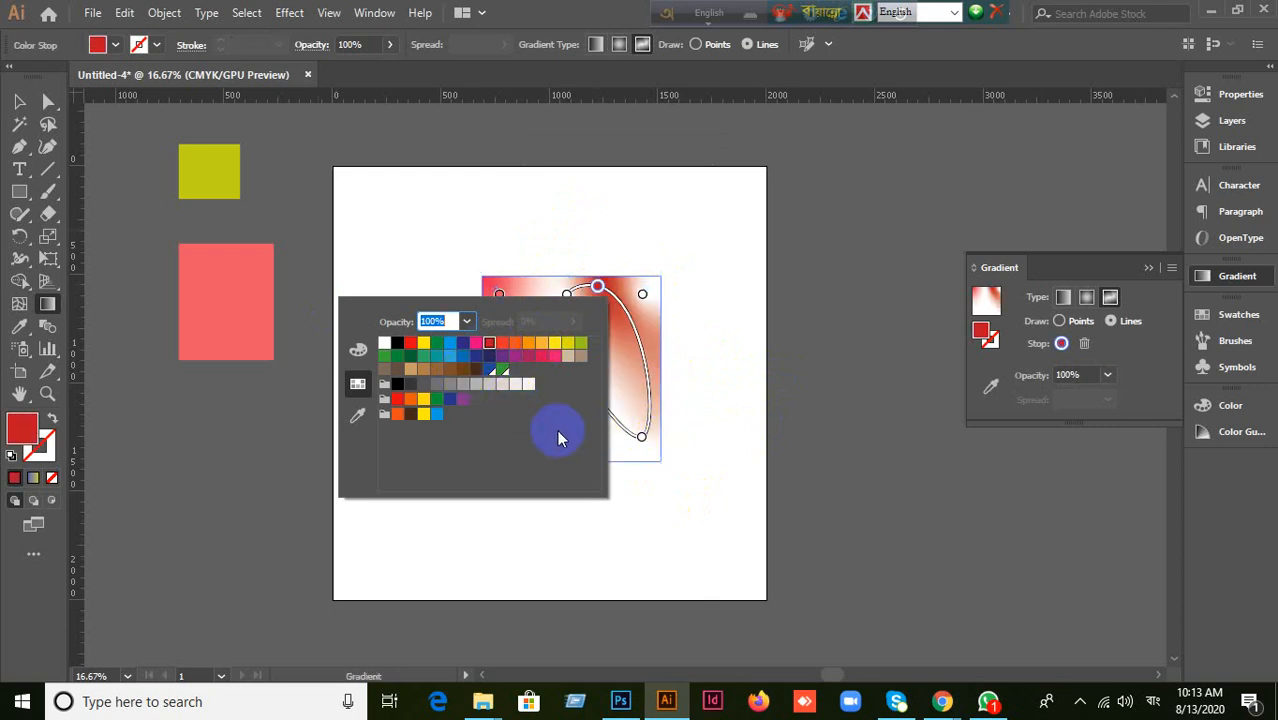
left_click(642, 437)
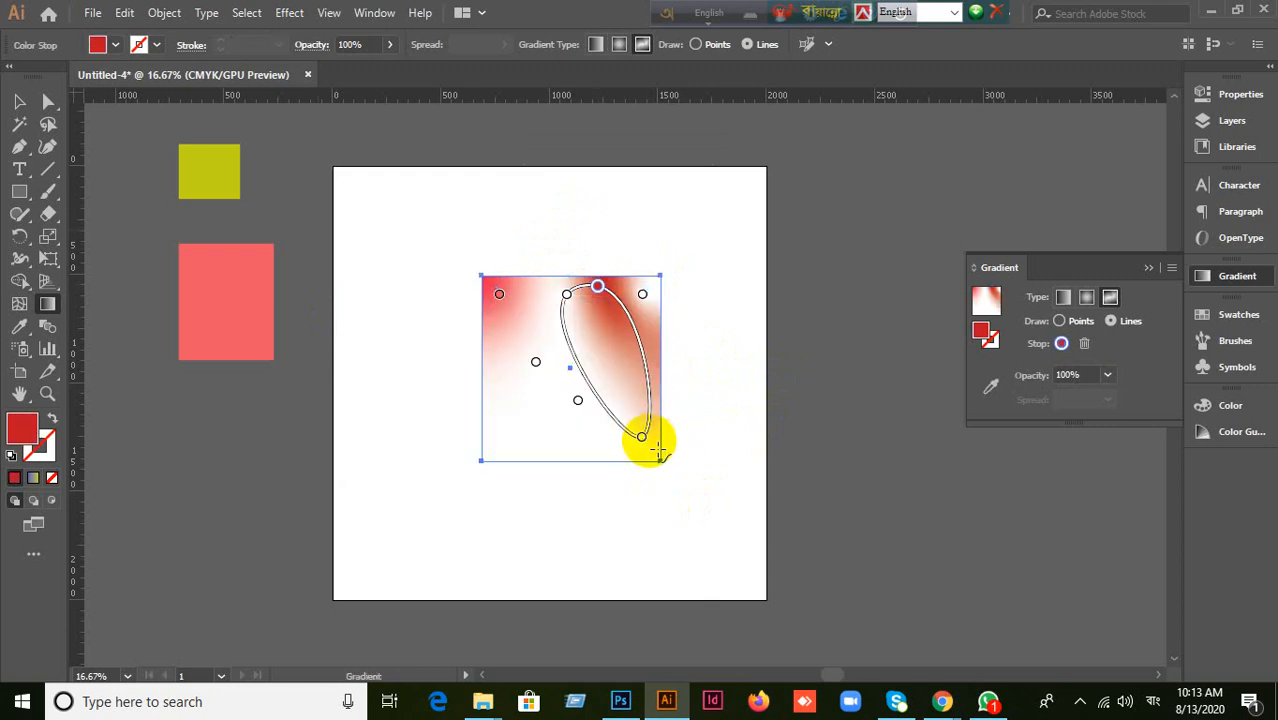
double_click(642, 440)
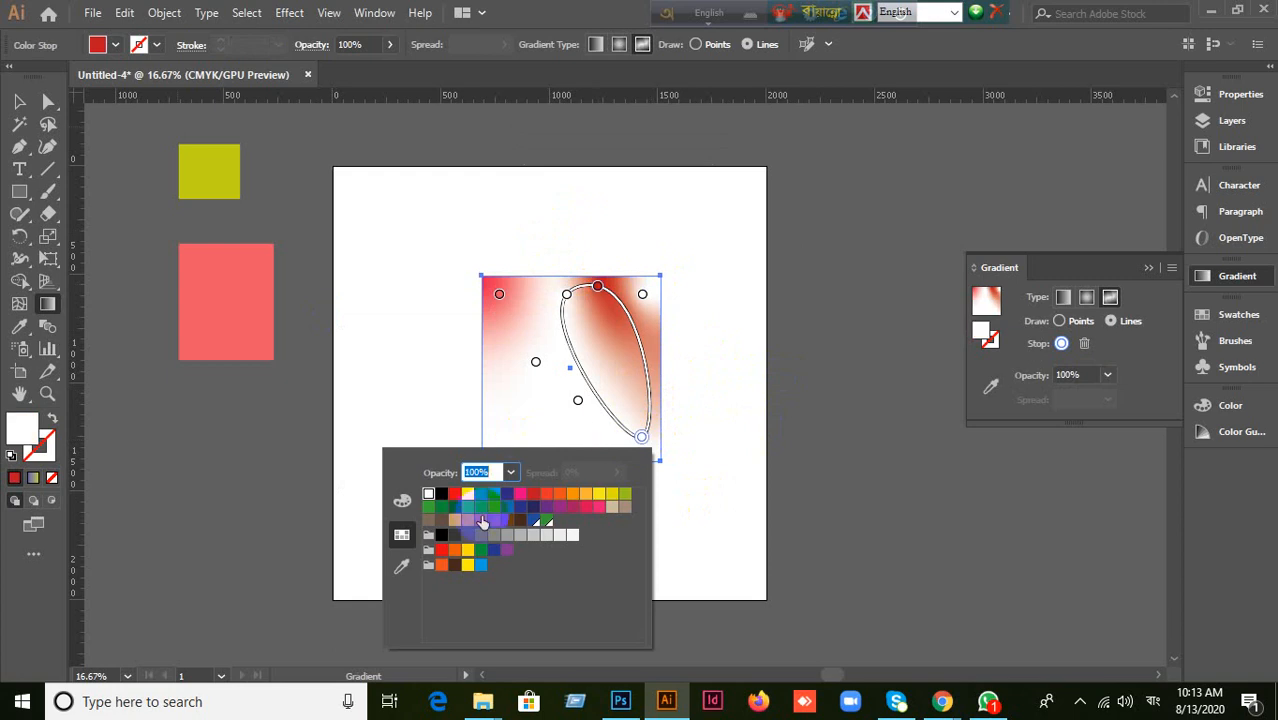
left_click(455, 508)
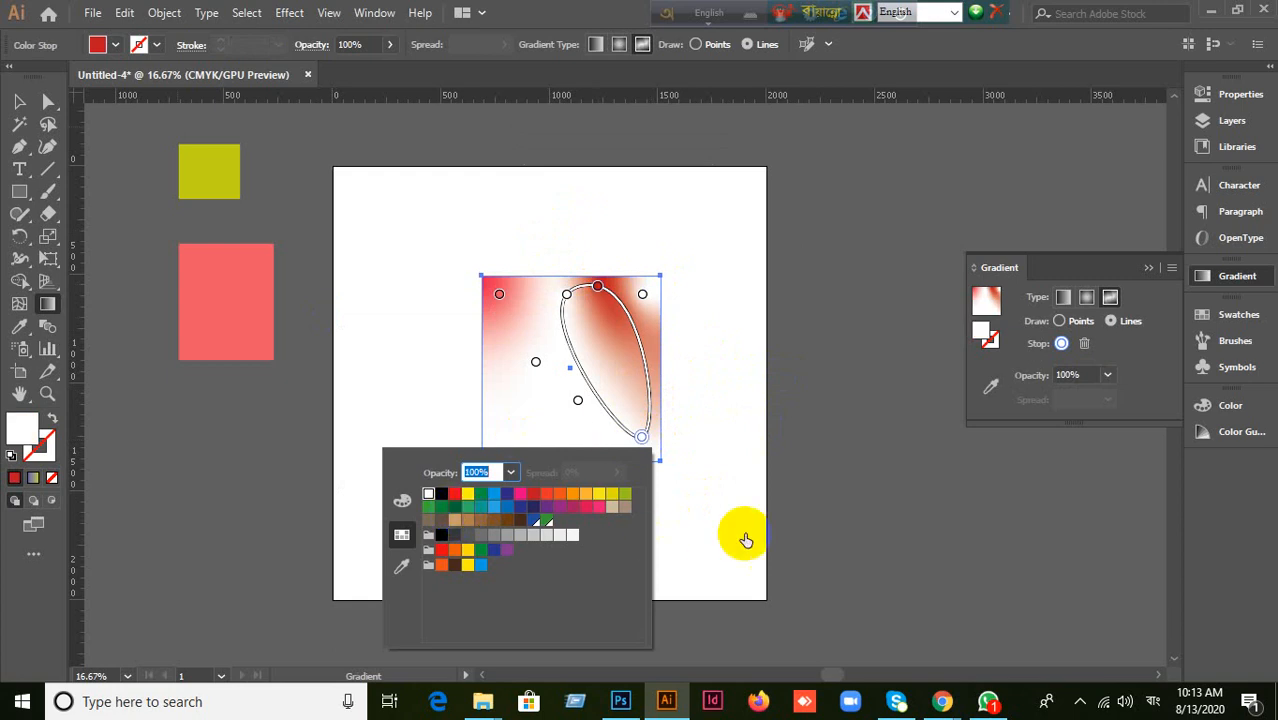
left_click(827, 137)
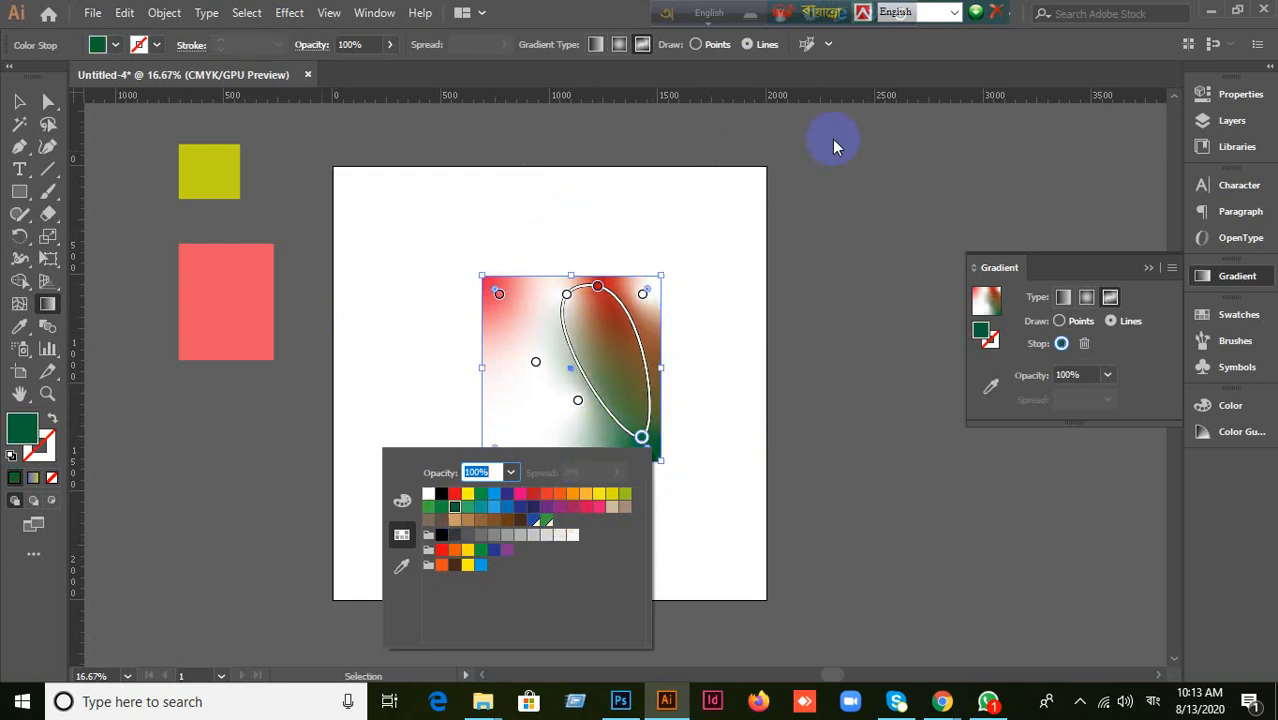
Step: Select the freeform gradient rectangle and delete it from the artboard
left_click(620, 433)
left_click_drag(620, 437, 645, 462)
left_click(578, 401)
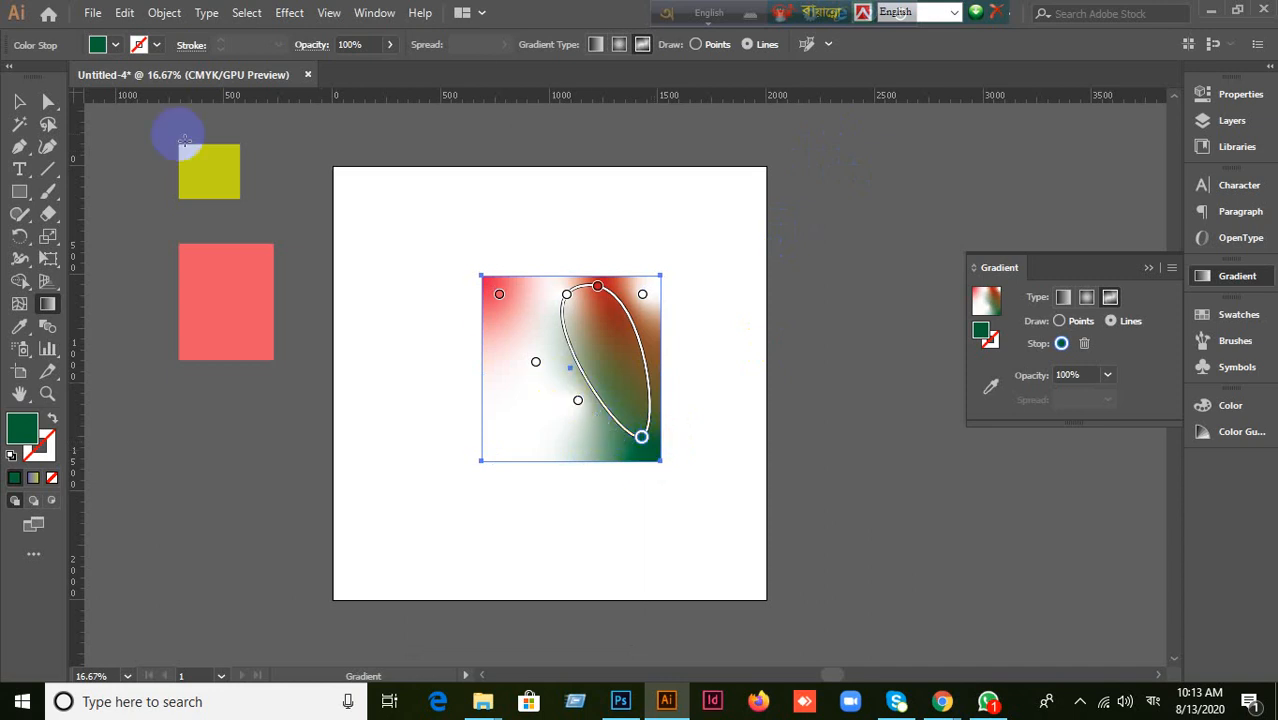
left_click(19, 101)
left_click(707, 422)
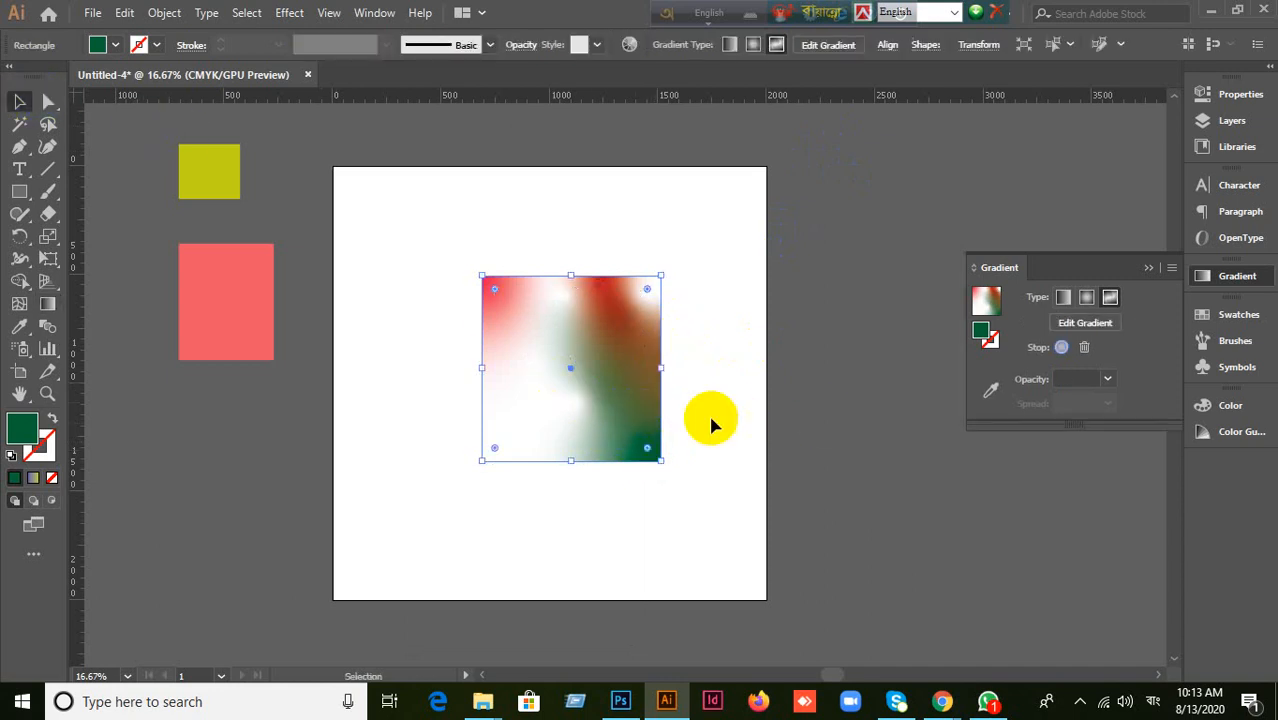
mouse_move(571, 379)
left_mouse_down()
mouse_move(585, 308)
mouse_move(652, 397)
left_mouse_up()
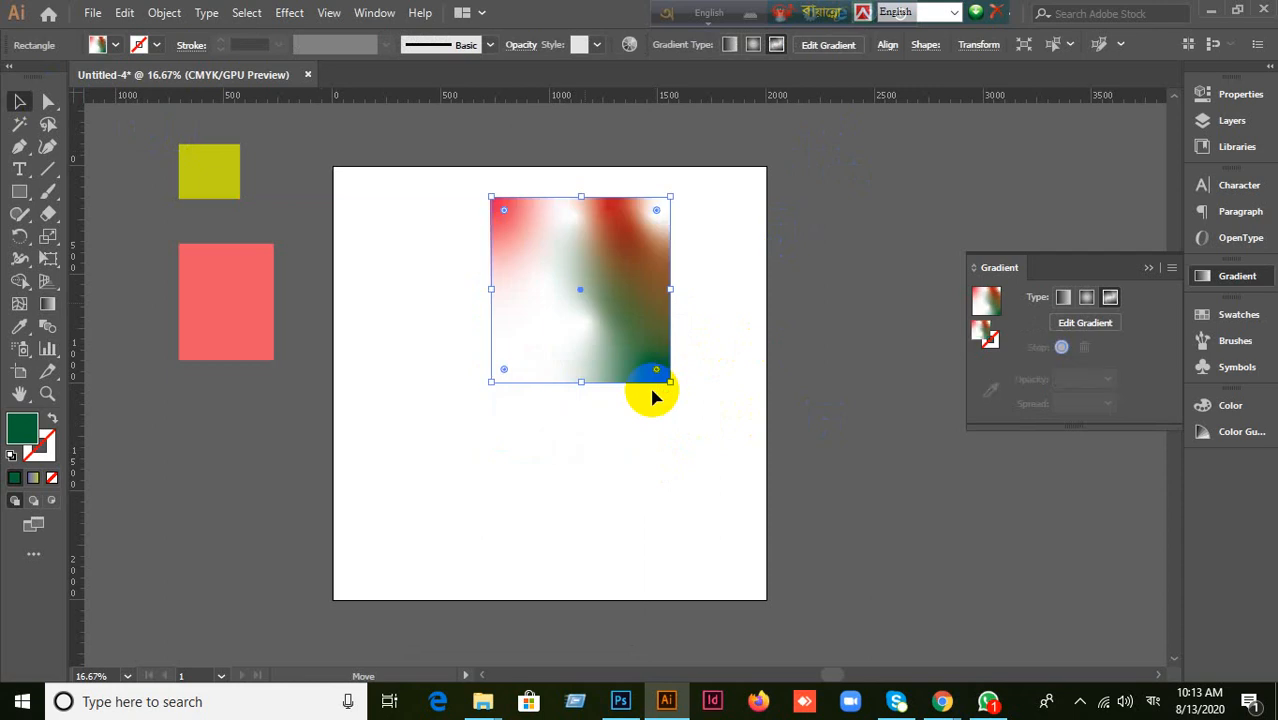
key("Delete")
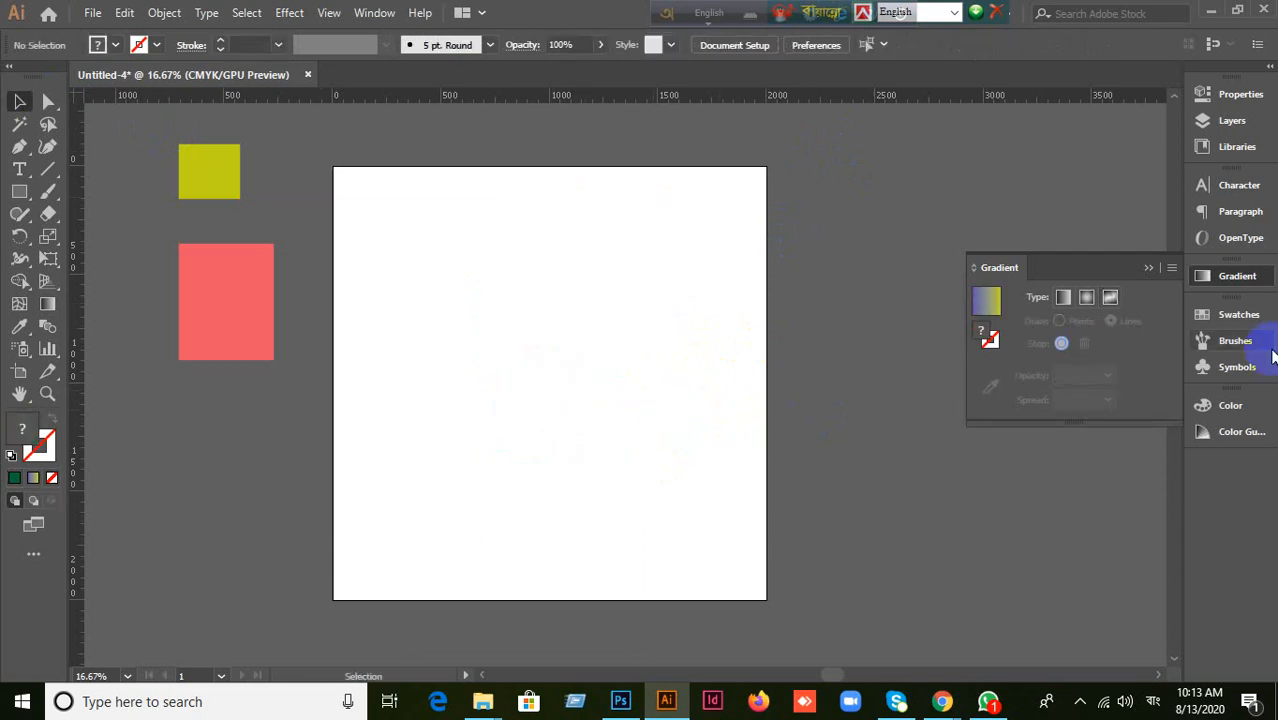
Step: Set the gradient type to freeform in Points mode and draw a new rectangle on the artboard's upper middle area
left_click(1110, 297)
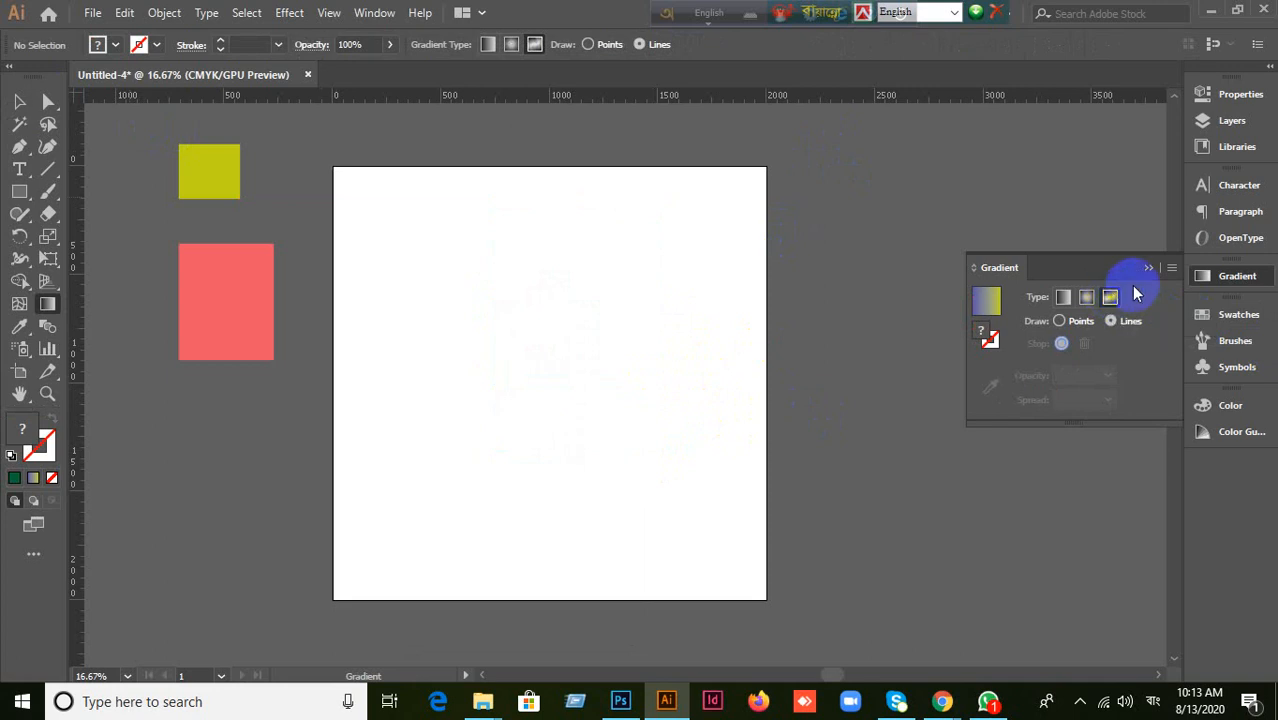
left_click(1172, 269)
left_click(1172, 269)
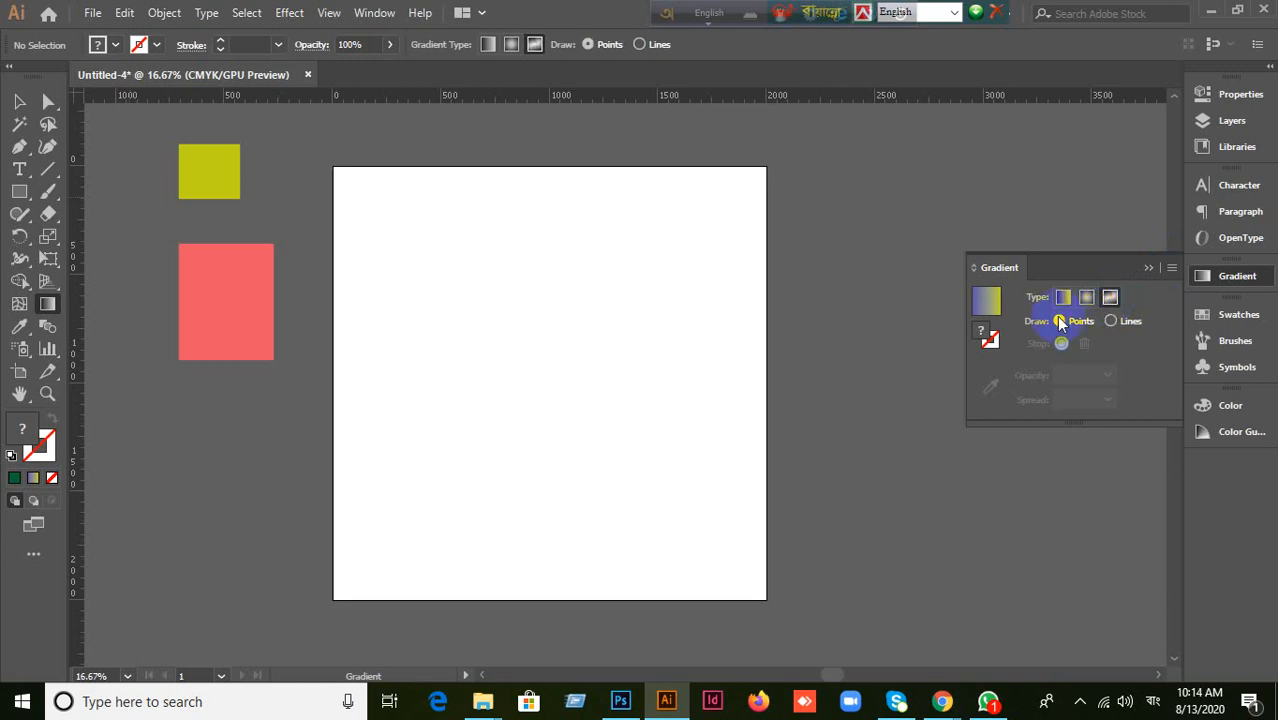
left_click(21, 192)
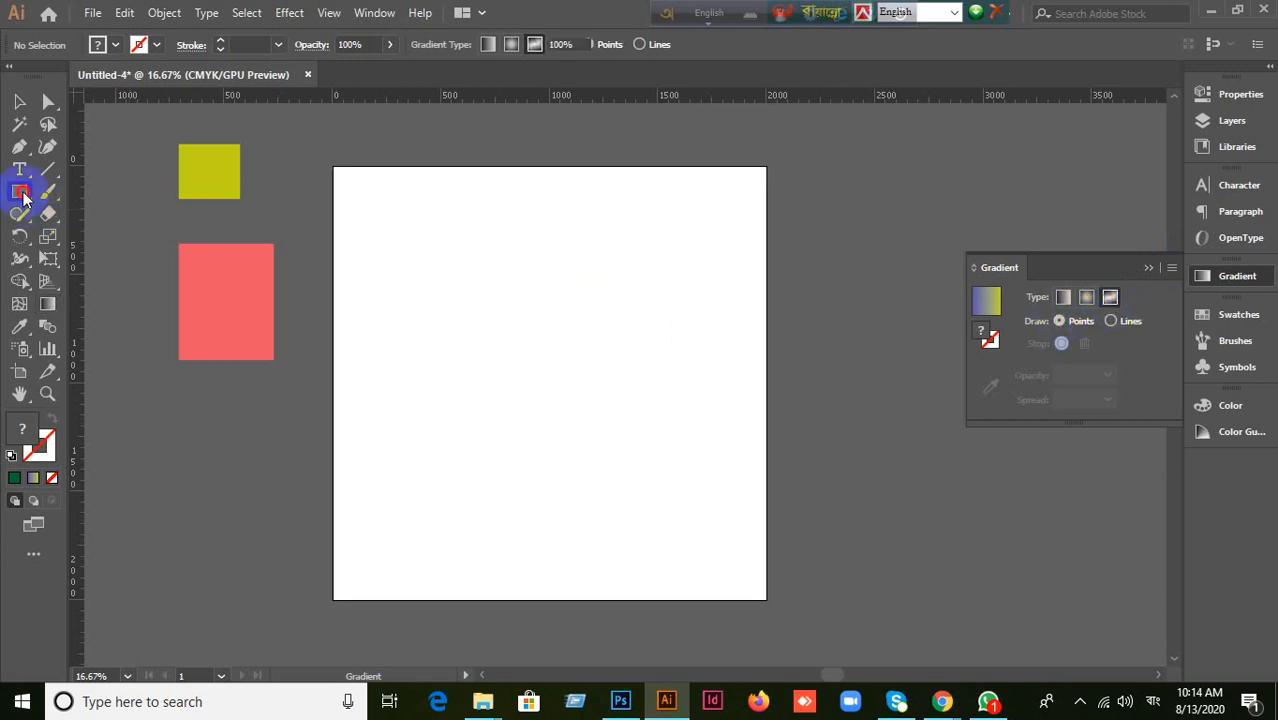
left_click_drag(421, 243, 633, 440)
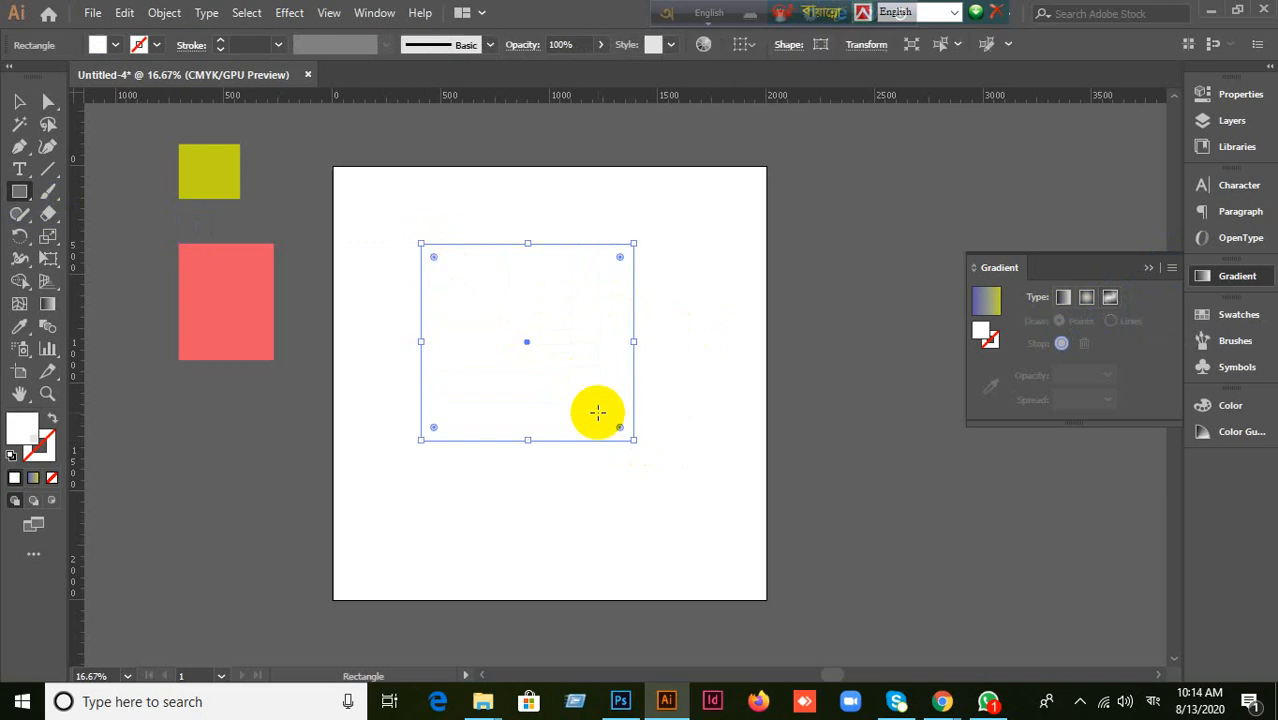
Step: Undo the last rectangle and draw a new one about 1136 by 907 px mid-artboard, filled with the purple-to-yellow linear gradient
key("ctrl+z")
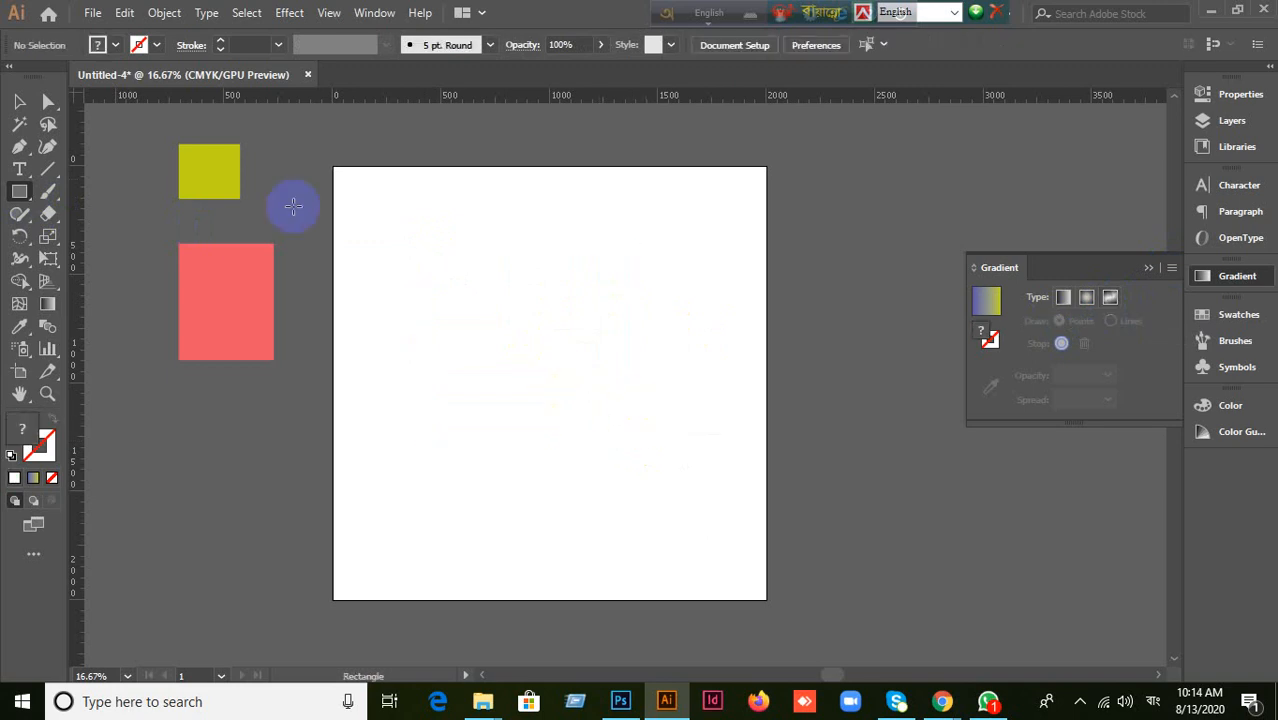
left_click(20, 101)
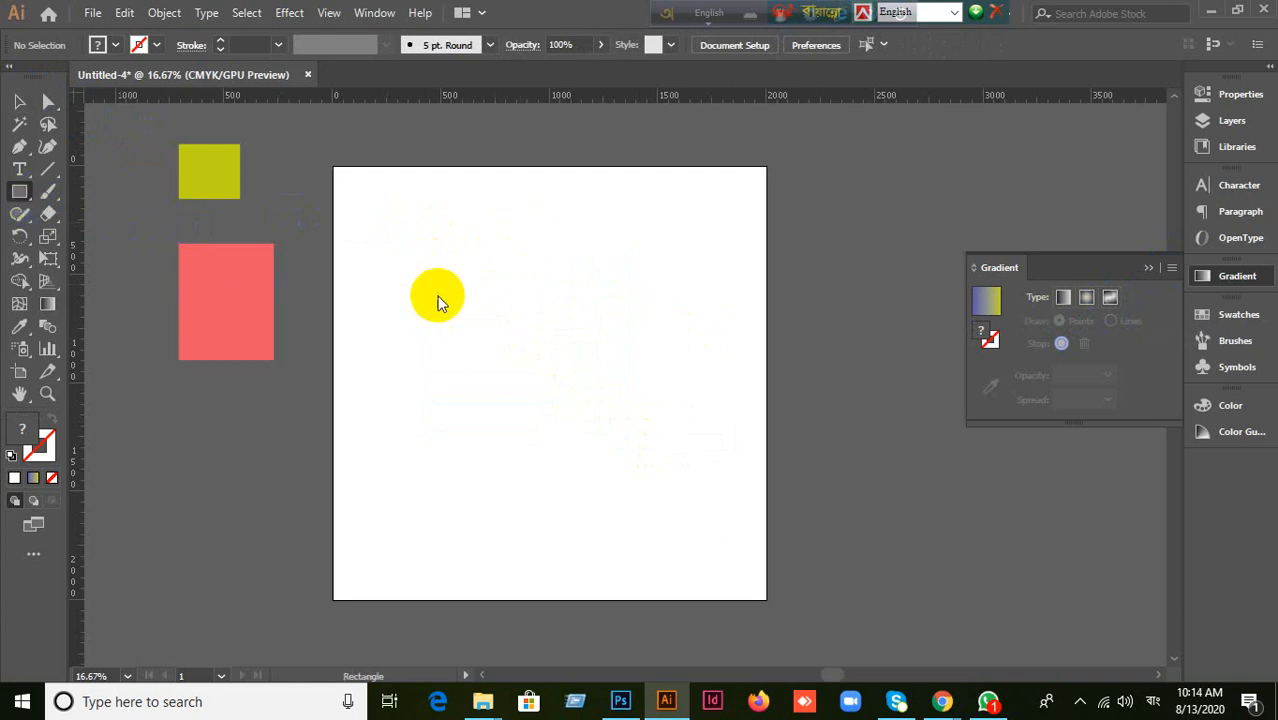
left_click_drag(443, 271, 689, 467)
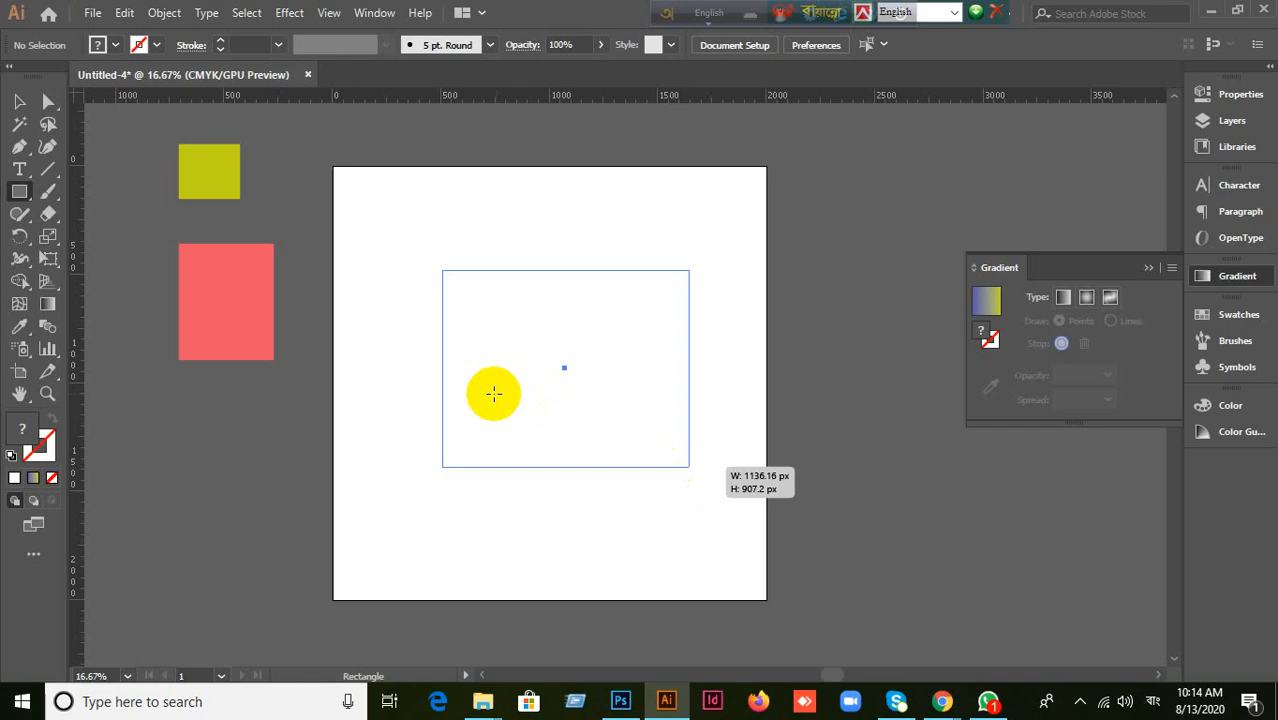
left_click(51, 479)
left_click(1250, 285)
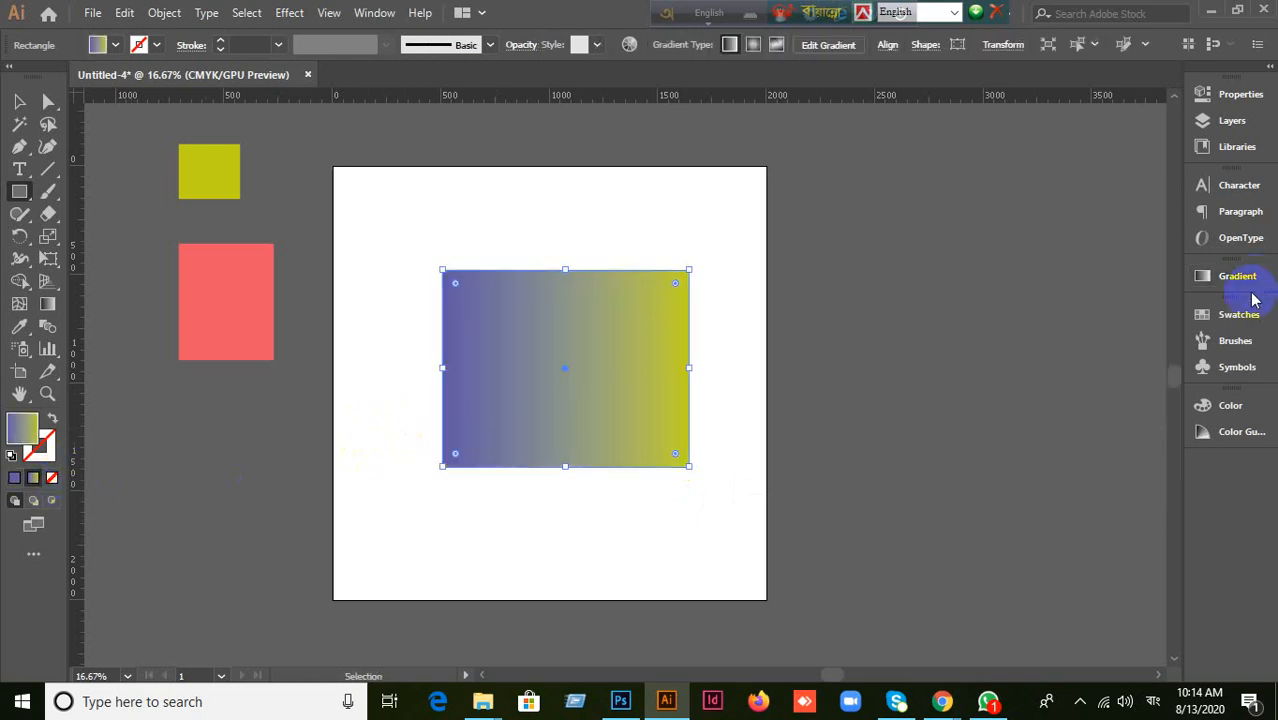
left_click(1234, 280)
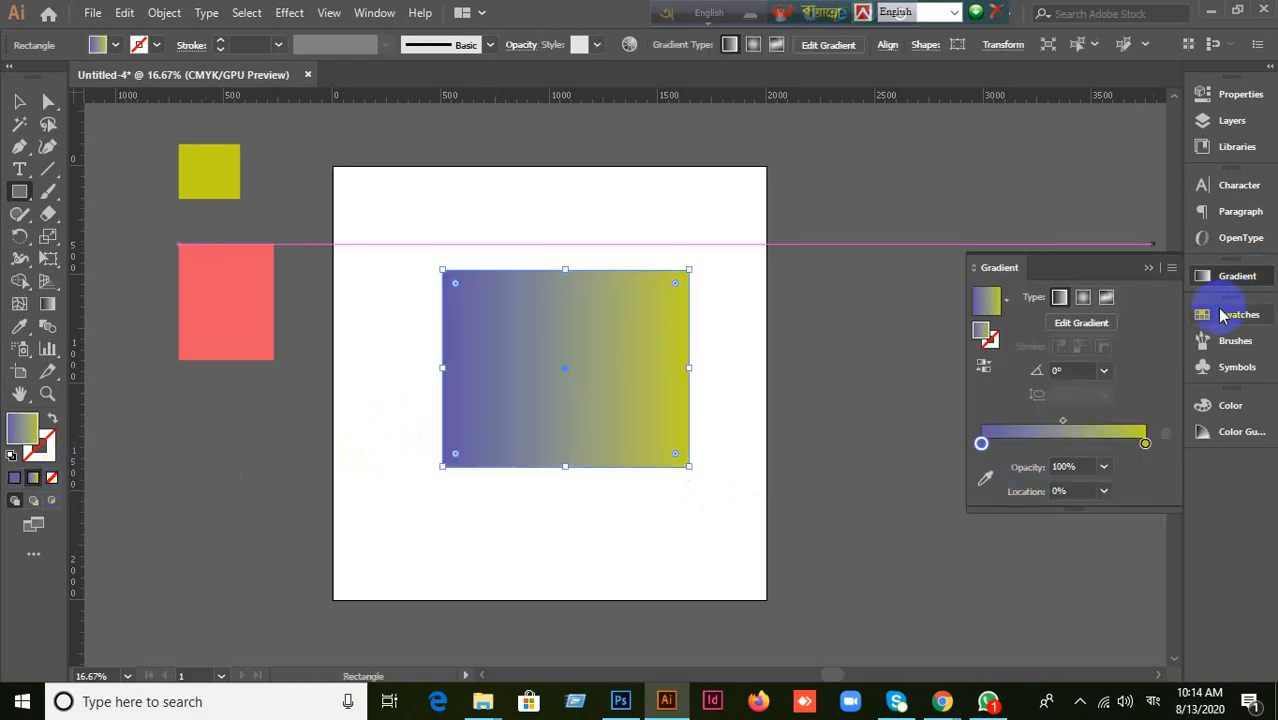
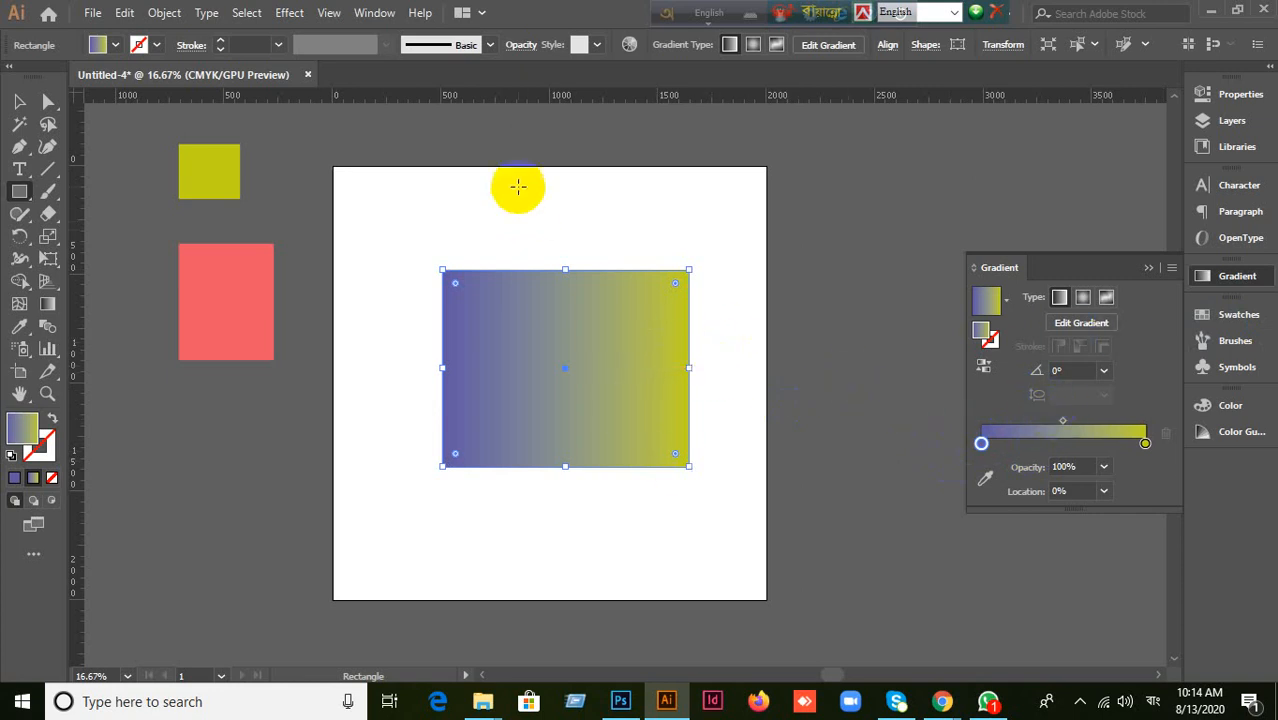
Step: Try linear gradient angles of 90°, 0° and 180° on the rectangle
left_click(1038, 372)
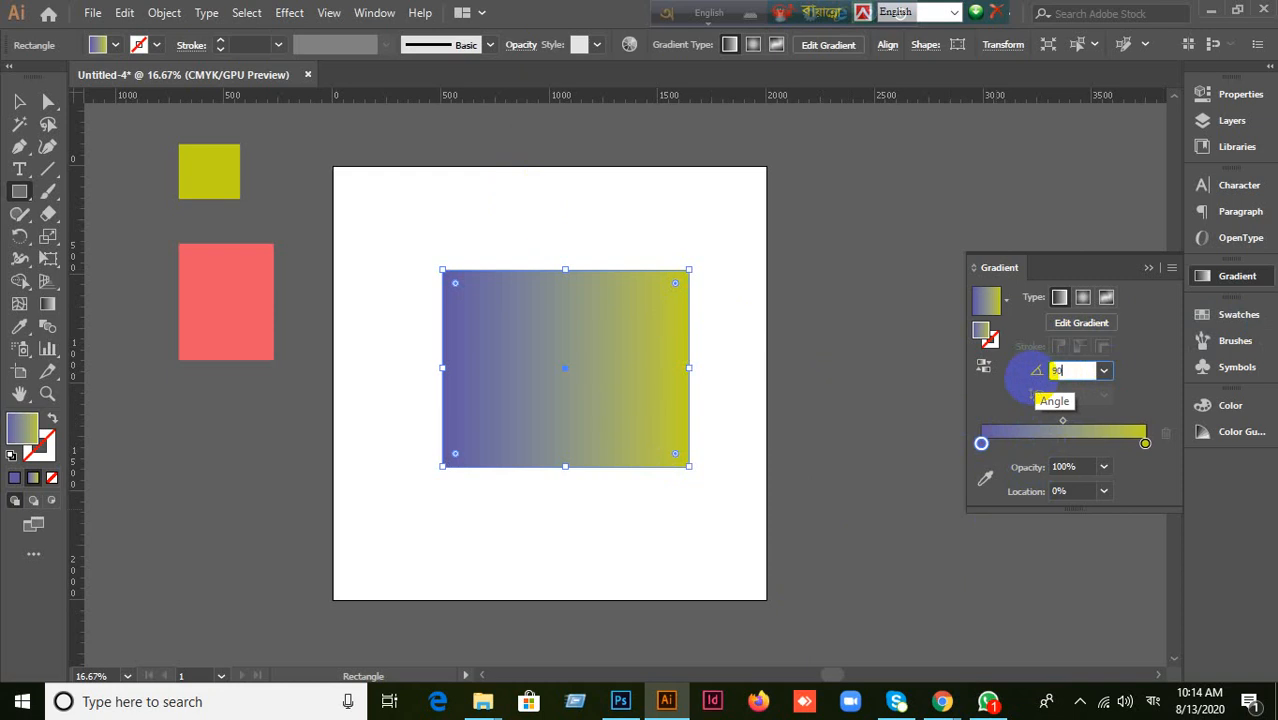
type("90")
key("Return")
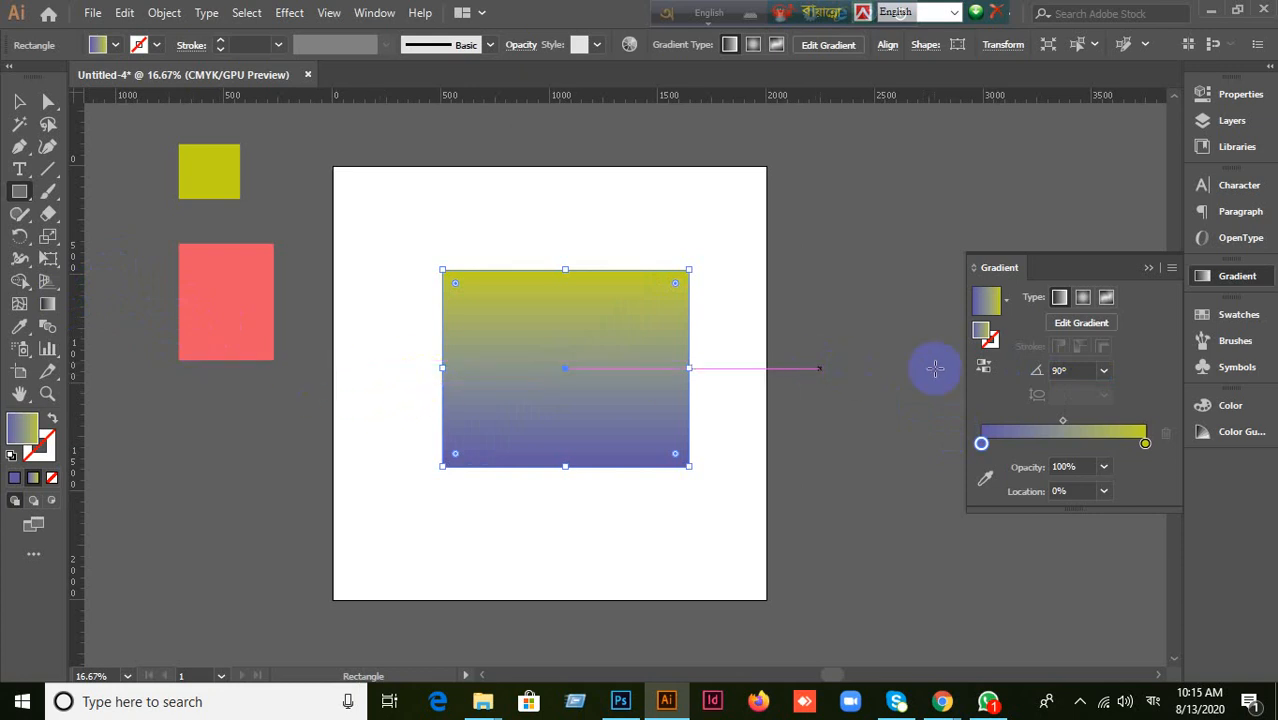
left_click(1066, 370)
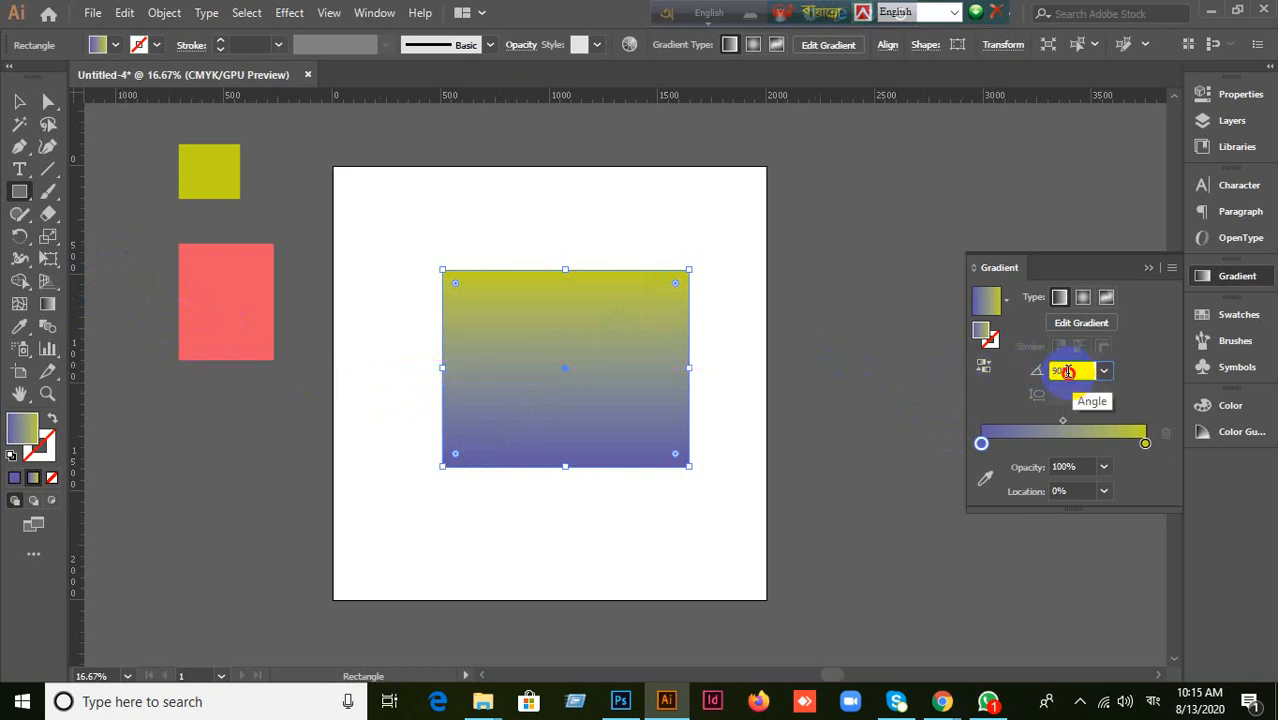
type("0")
key("Return")
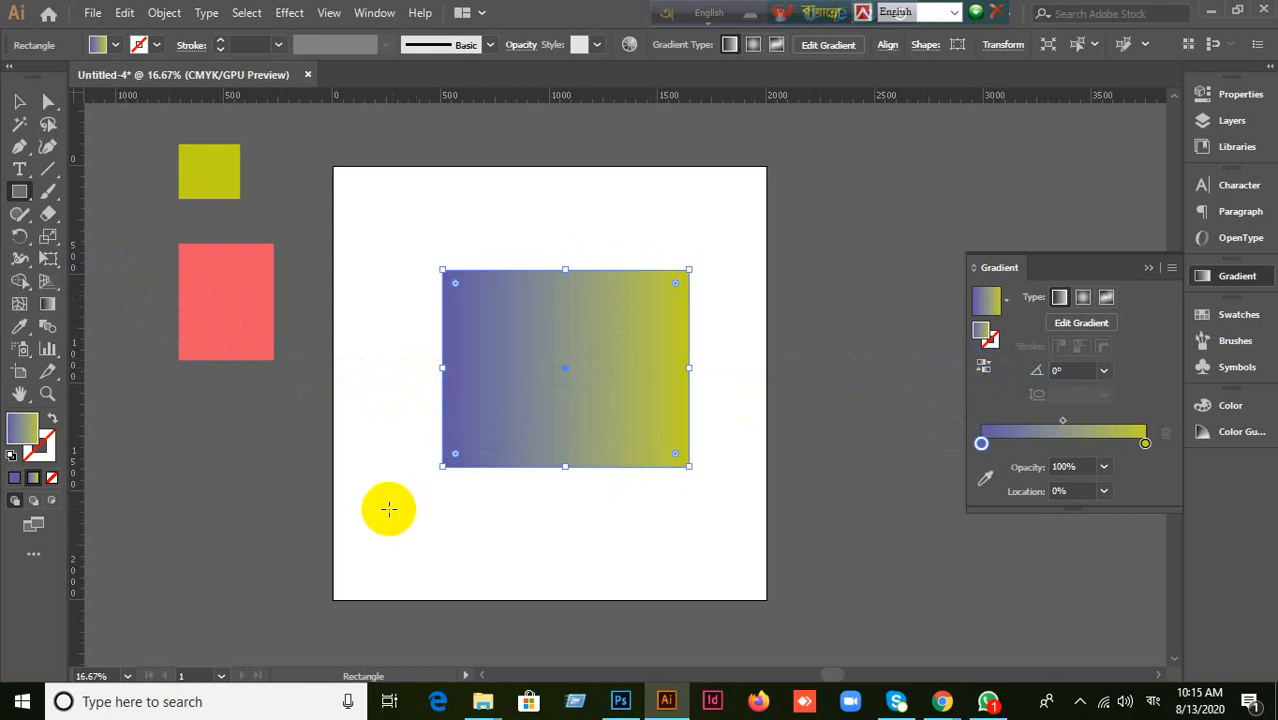
left_click(1060, 370)
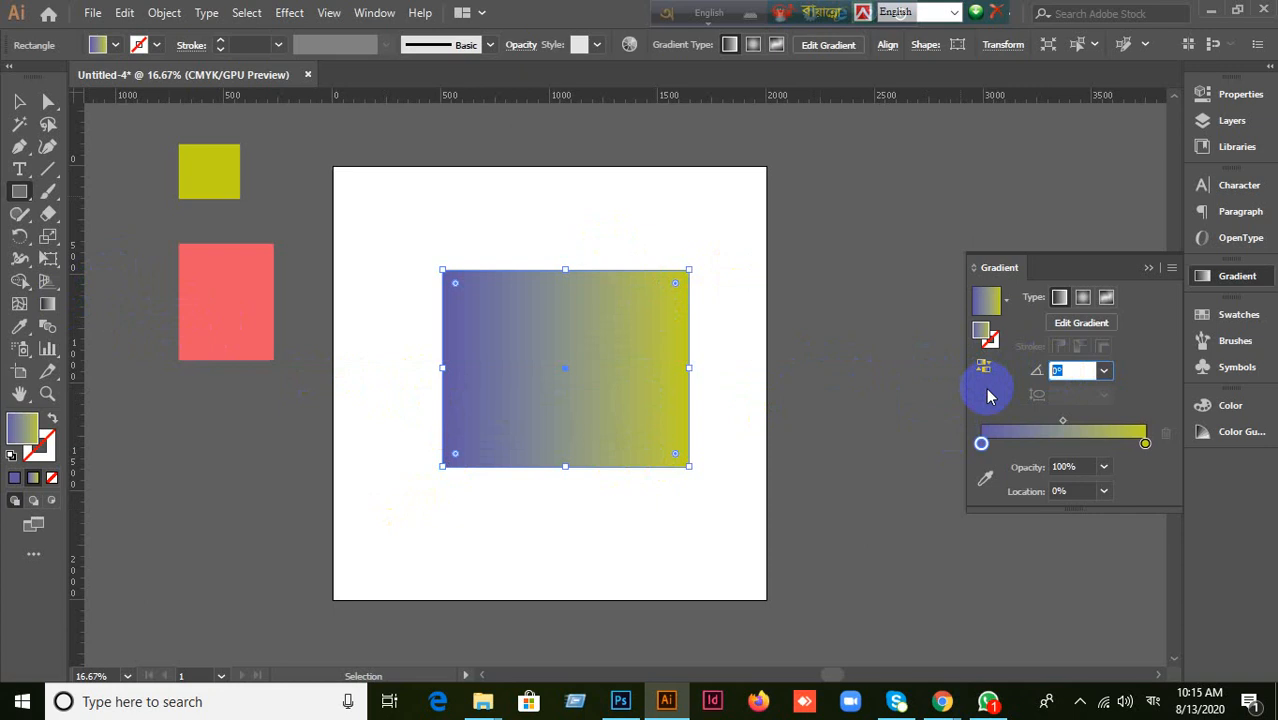
key("Return")
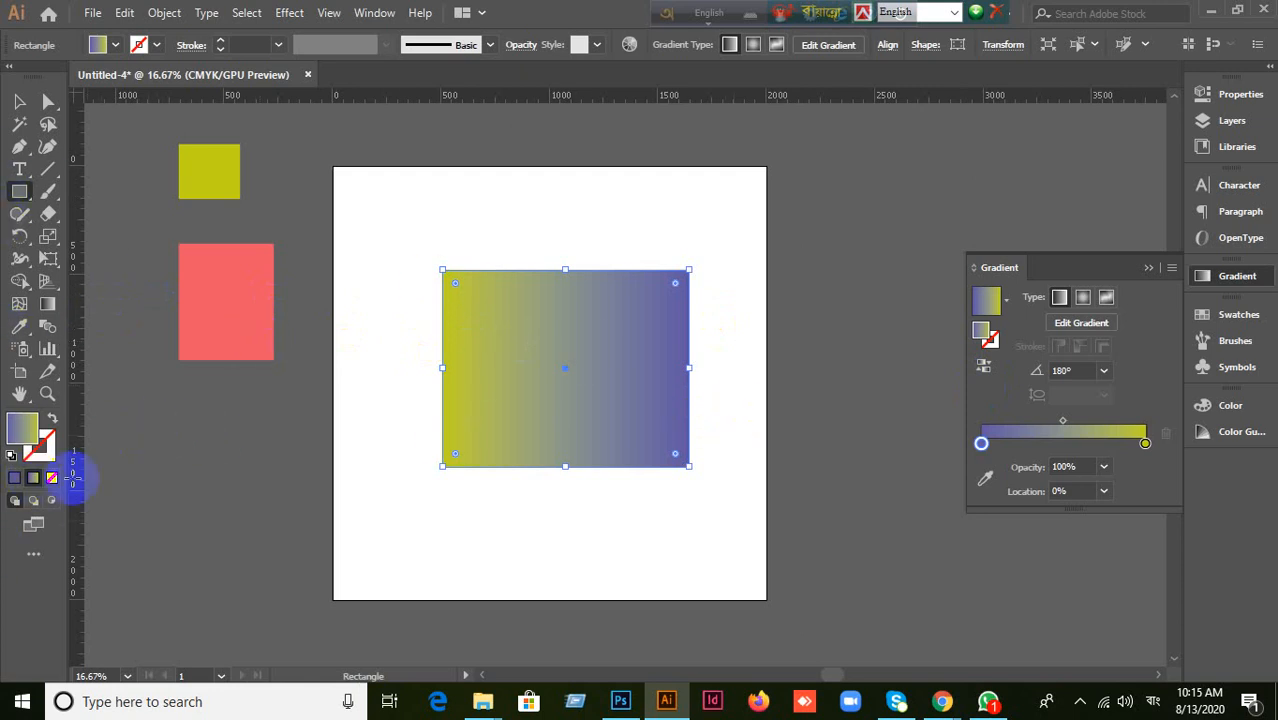
Step: Try redrawing the rectangle's gradient direction vertically, horizontally and along both diagonals with the Gradient tool
left_click(46, 302)
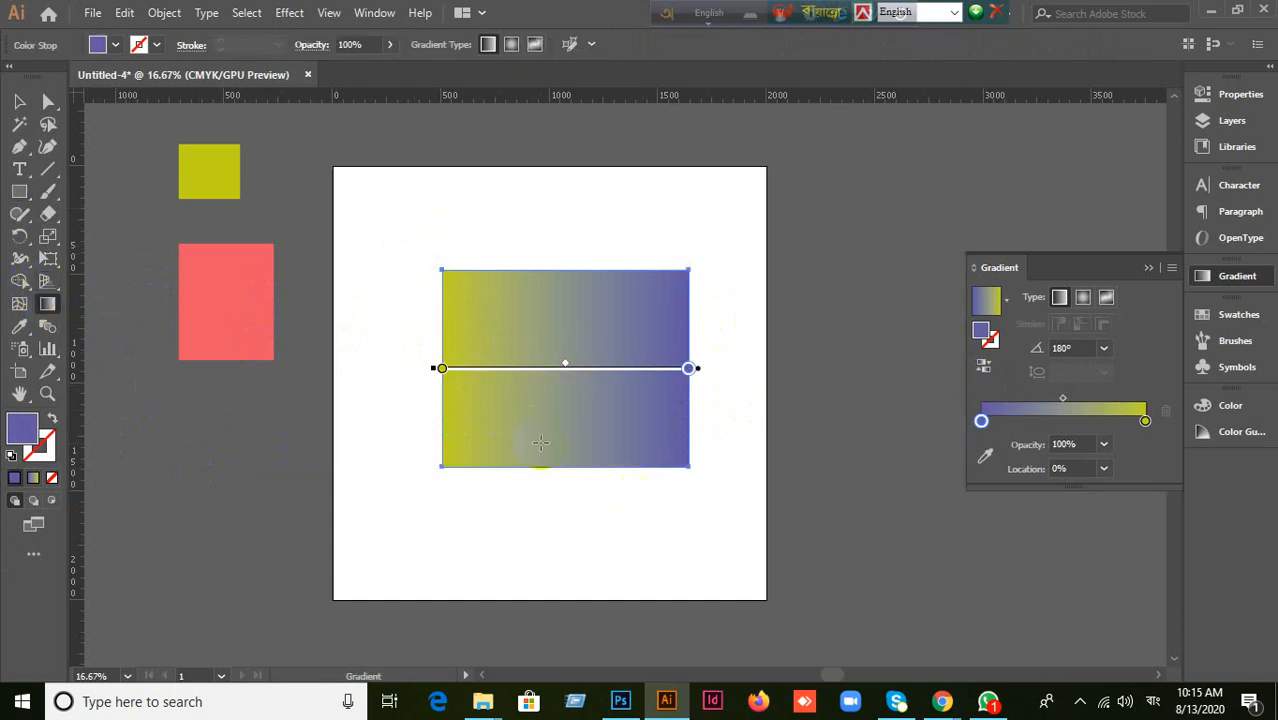
left_click_drag(555, 268, 557, 468)
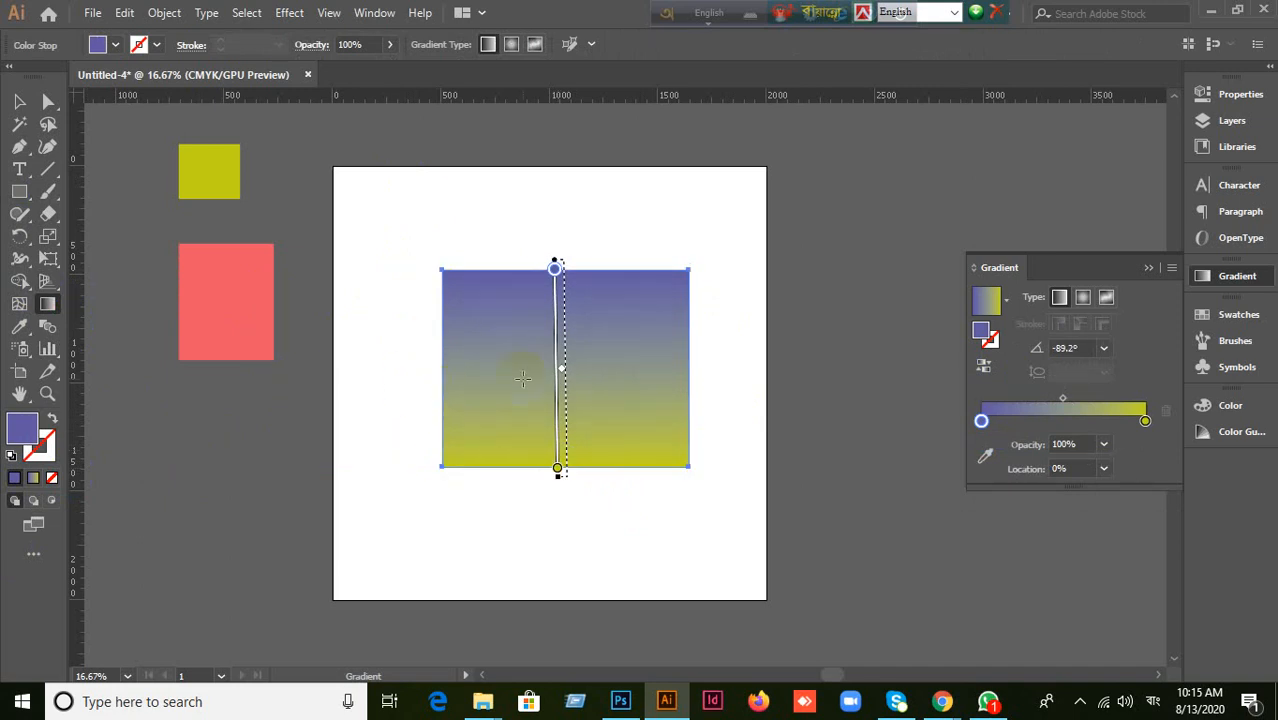
left_click_drag(436, 367, 697, 360)
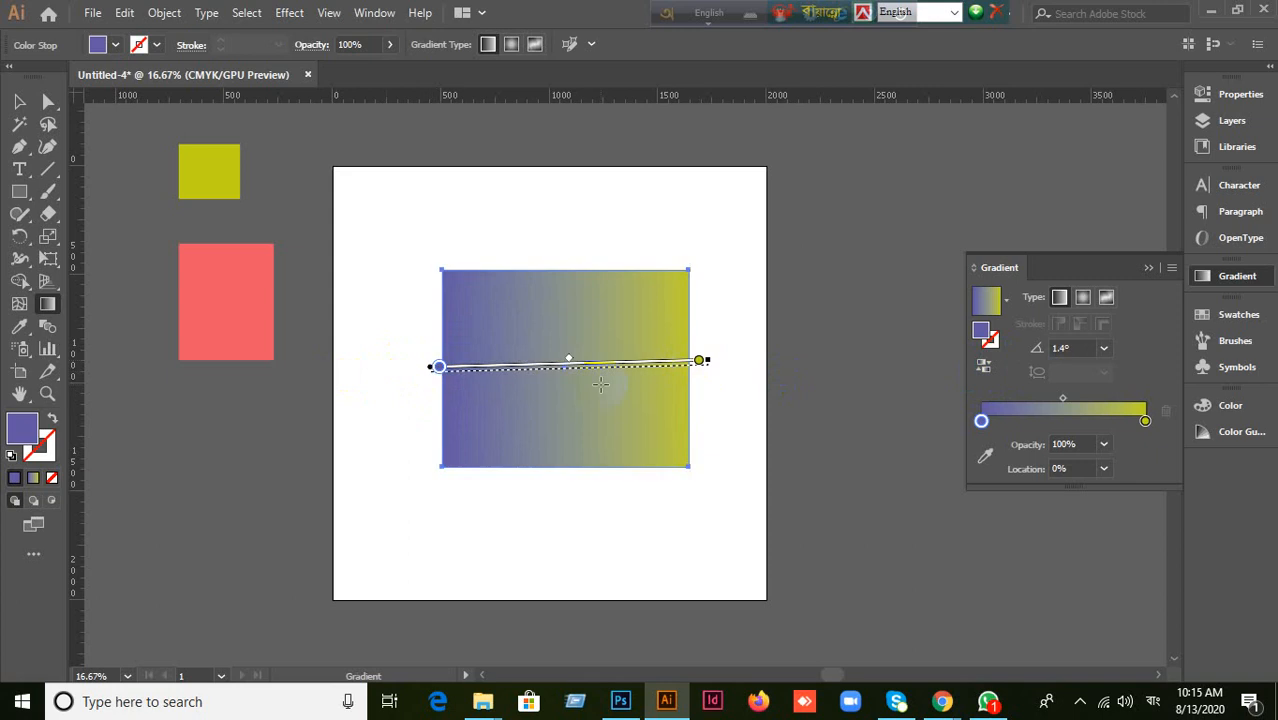
left_click_drag(704, 262, 443, 471)
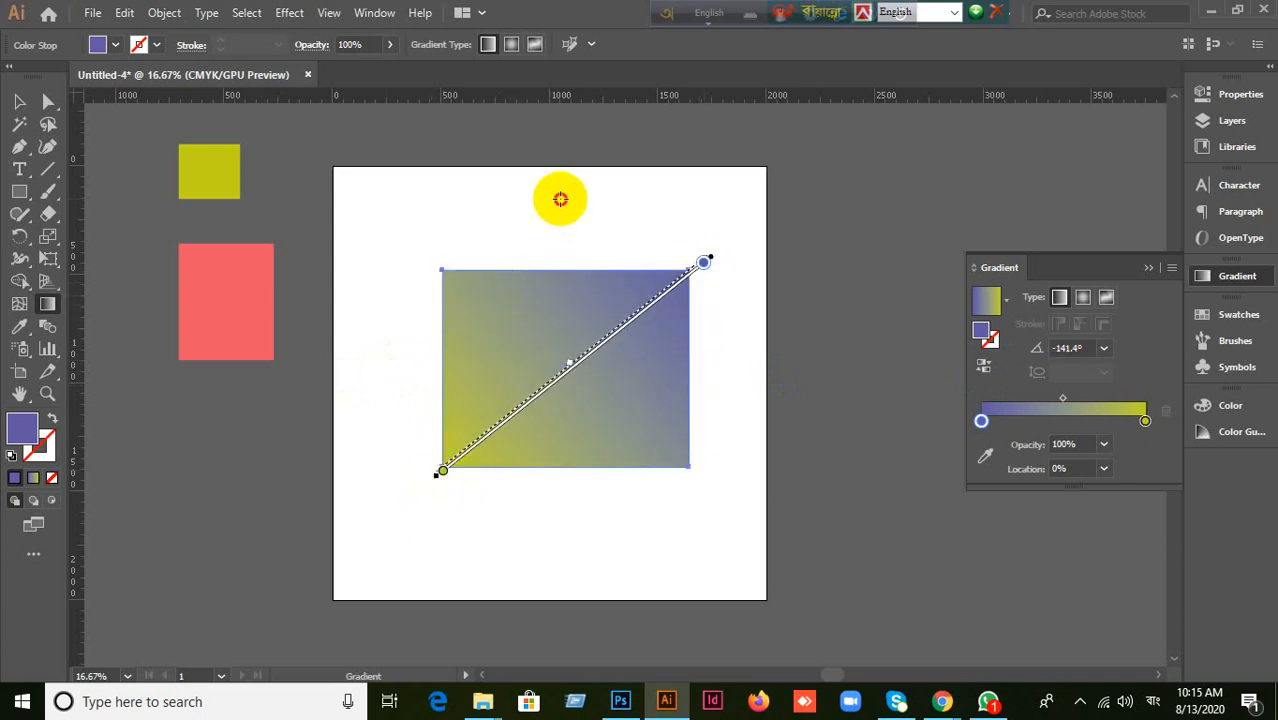
left_click_drag(559, 197, 570, 498)
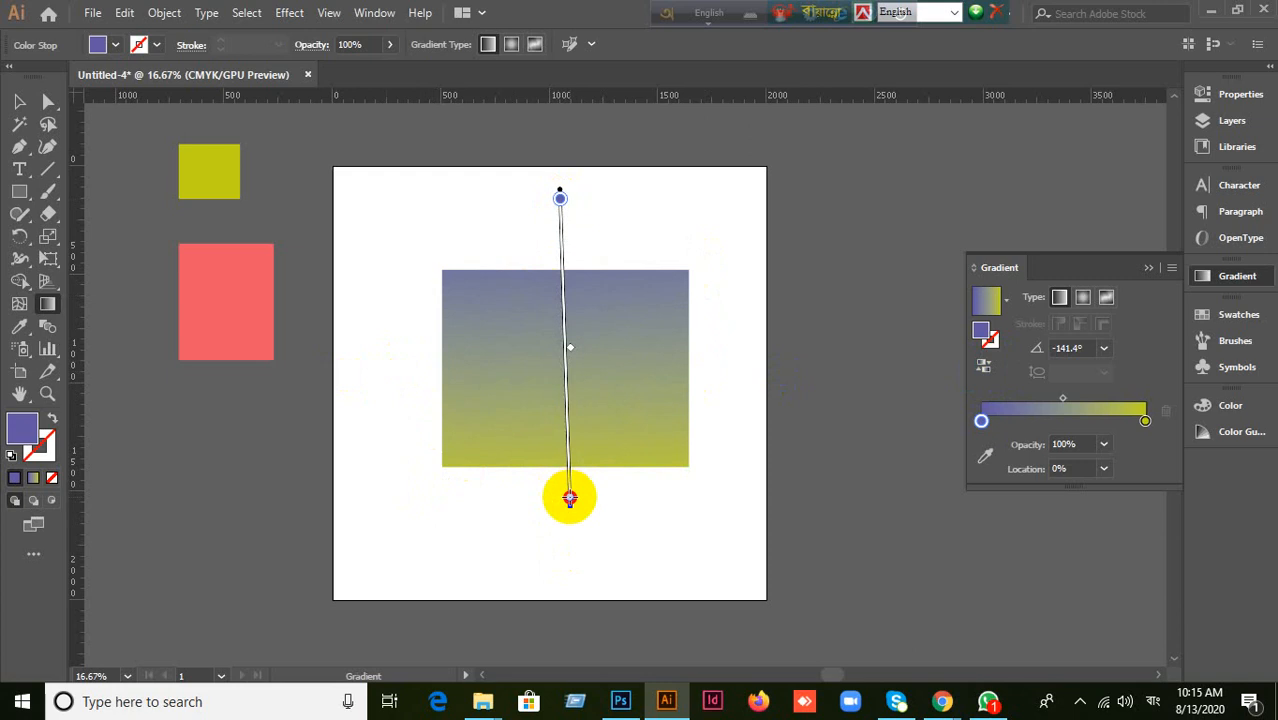
left_click_drag(439, 269, 698, 475)
left_click_drag(688, 267, 449, 469)
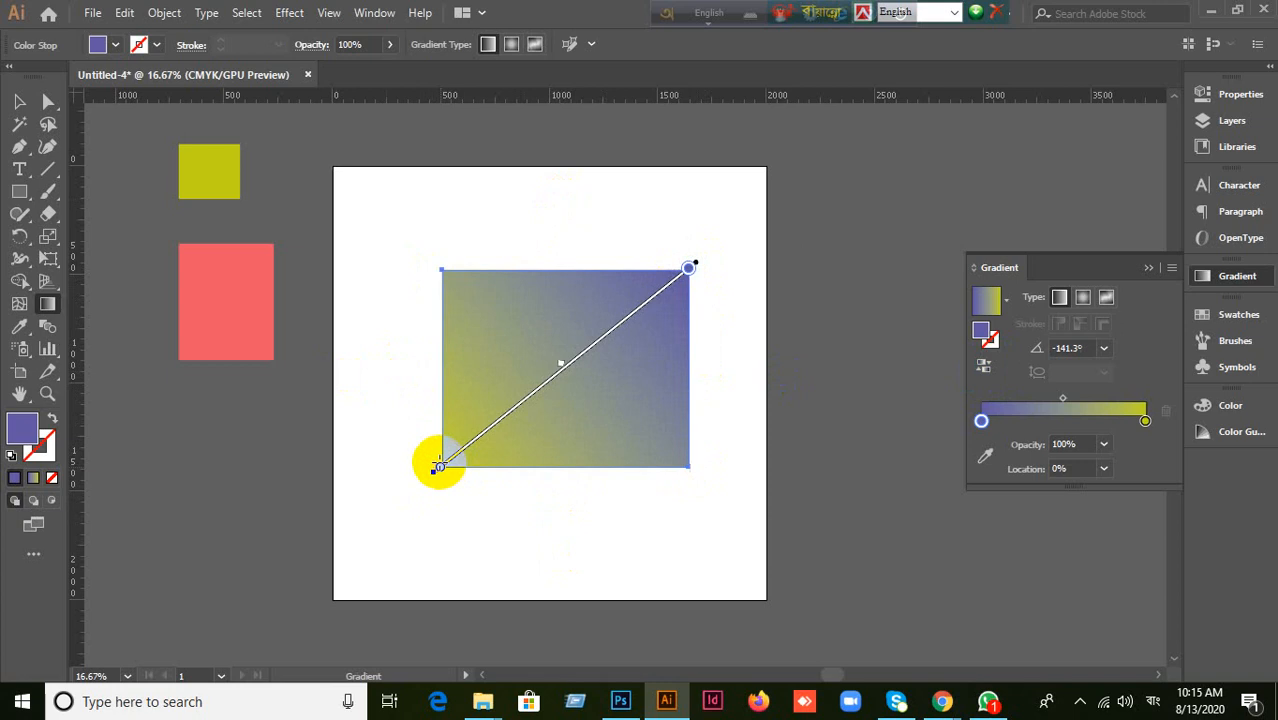
Step: Redraw the gradient vertically and finally horizontally from the rectangle's left edge to its right edge, and deselect the rectangle
left_click_drag(434, 372, 700, 370)
left_click_drag(560, 270, 563, 462)
left_click_drag(440, 369, 690, 365)
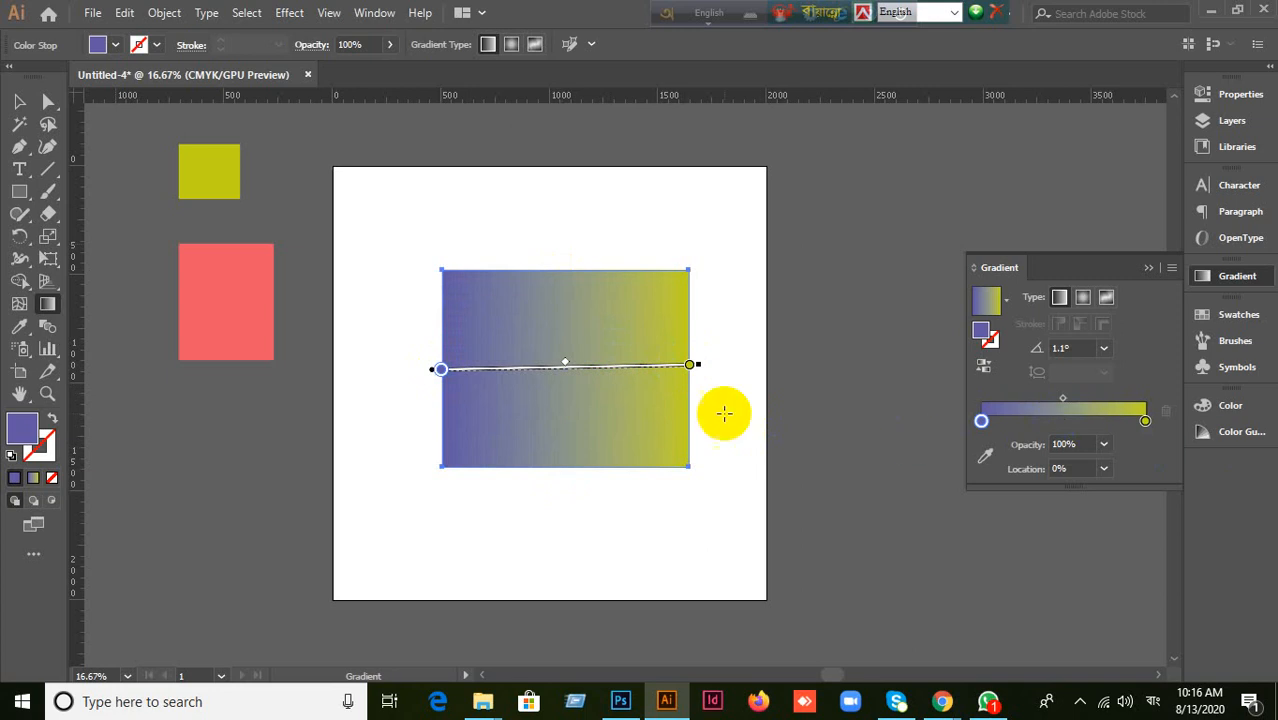
key("v")
left_click(19, 101)
left_click(627, 534)
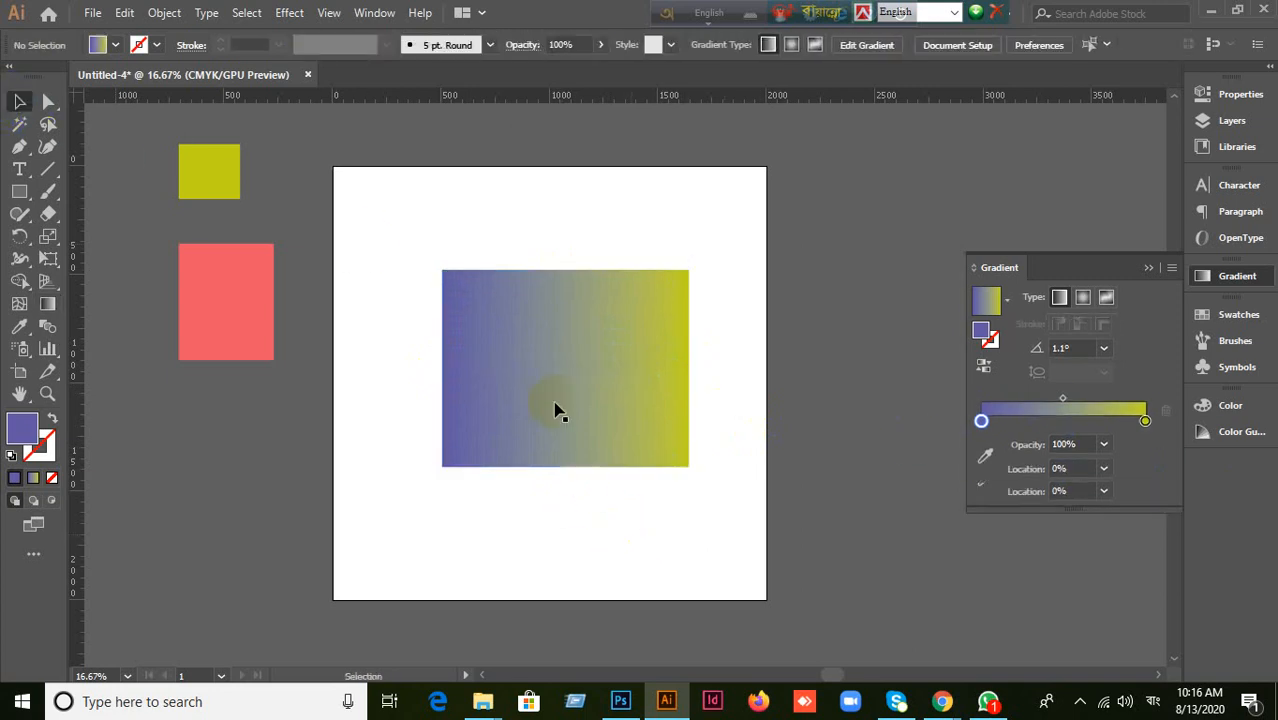
Step: Select the gradient rectangle and adjust the midpoint between its purple and yellow stops to 50.56%
left_click(665, 410)
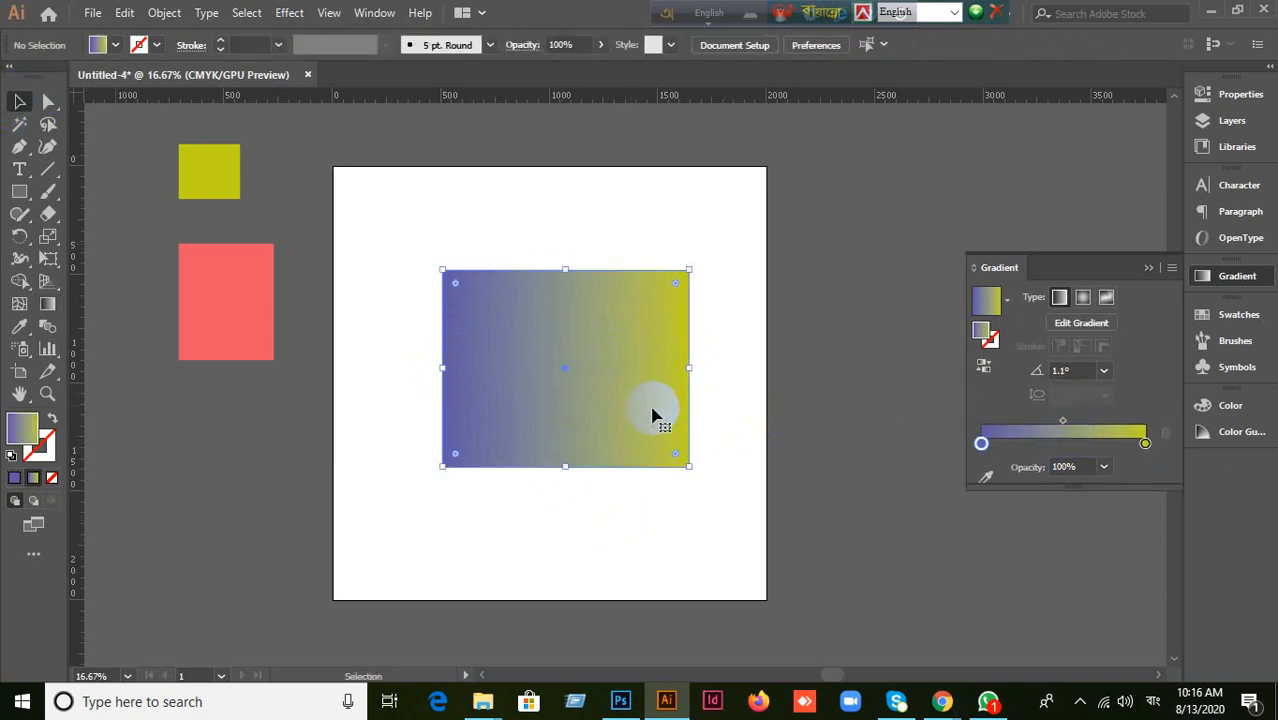
left_click(1021, 430)
left_click(1062, 425)
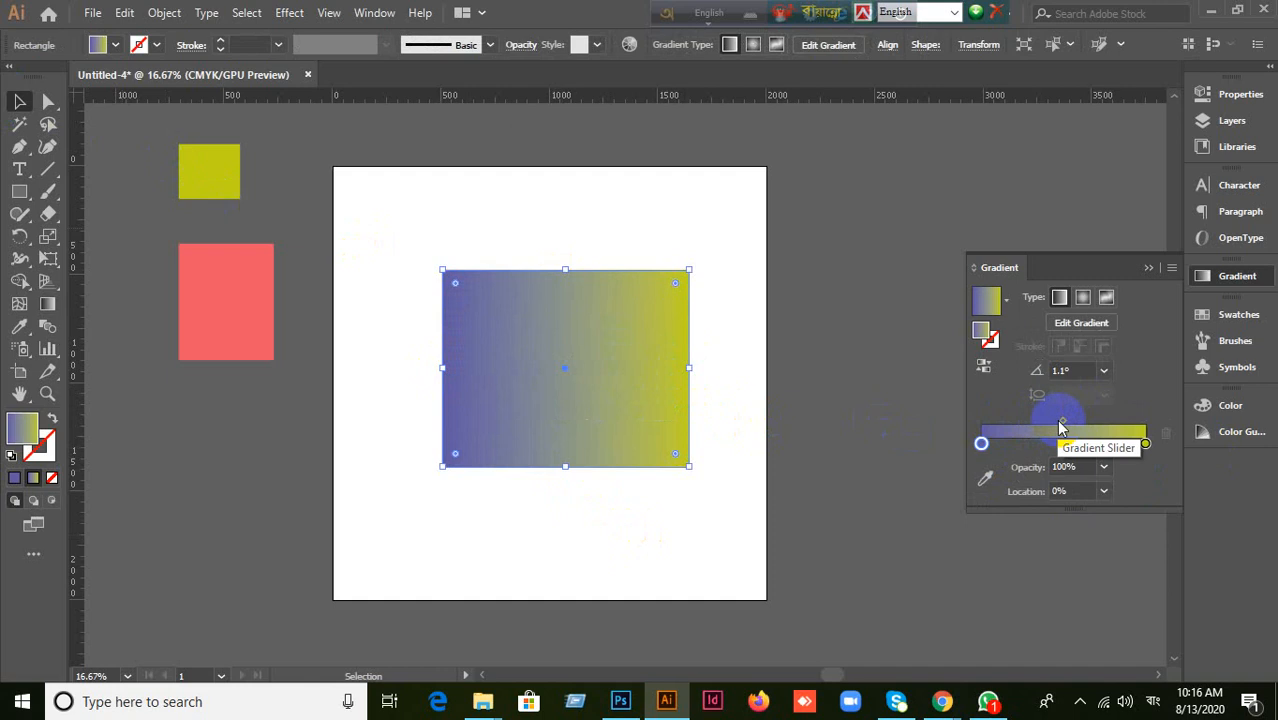
mouse_move(1064, 428)
left_mouse_down()
mouse_move(1032, 430)
mouse_move(1084, 412)
mouse_move(1101, 426)
mouse_move(1036, 421)
mouse_move(1067, 424)
left_mouse_up()
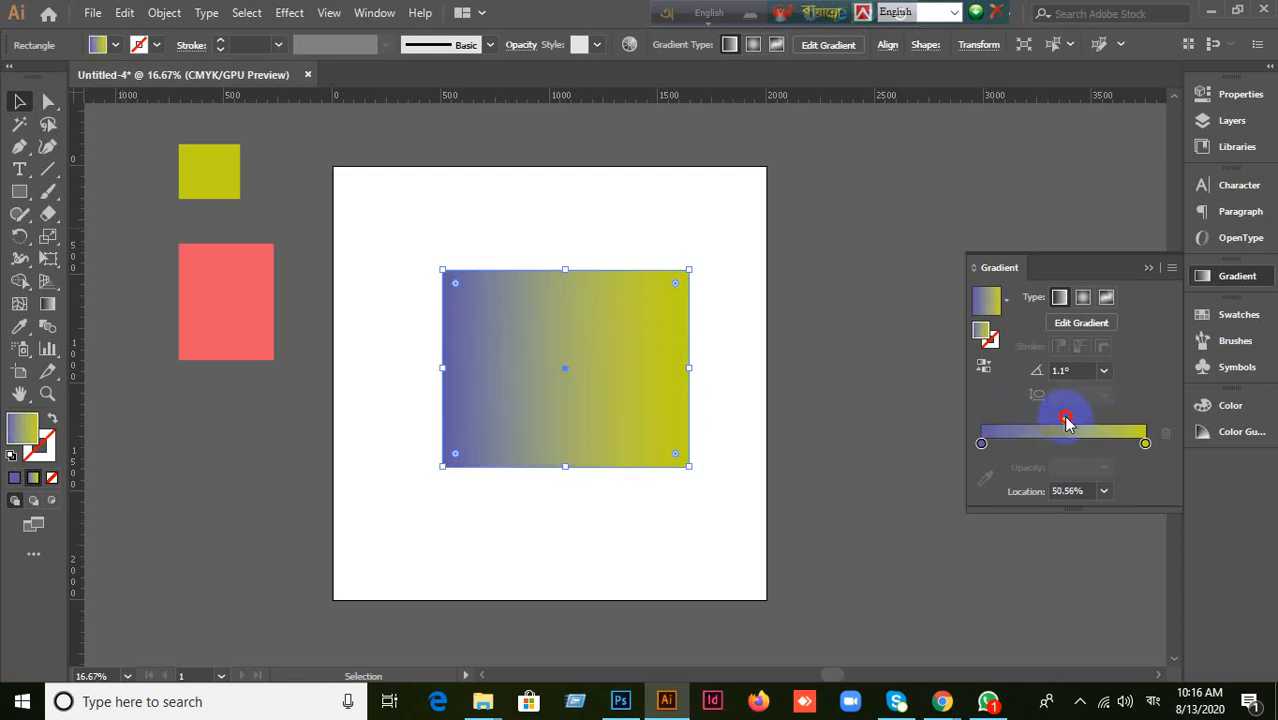
Step: Use the Gradient tool to move the midpoint on the rectangle's gradient line to 48.7%
left_click(47, 303)
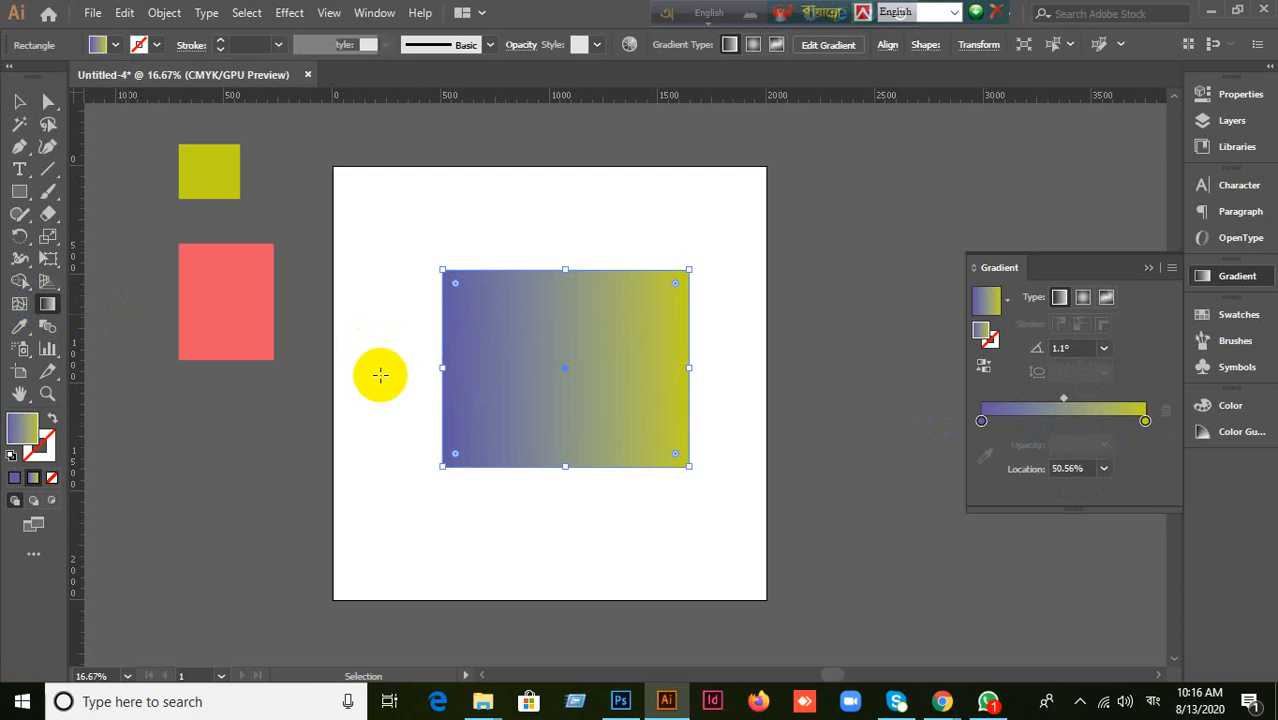
mouse_move(566, 364)
left_mouse_down()
mouse_move(505, 366)
mouse_move(597, 367)
mouse_move(494, 366)
mouse_move(638, 367)
mouse_move(508, 364)
mouse_move(605, 363)
mouse_move(539, 370)
mouse_move(568, 370)
mouse_move(553, 371)
left_mouse_up()
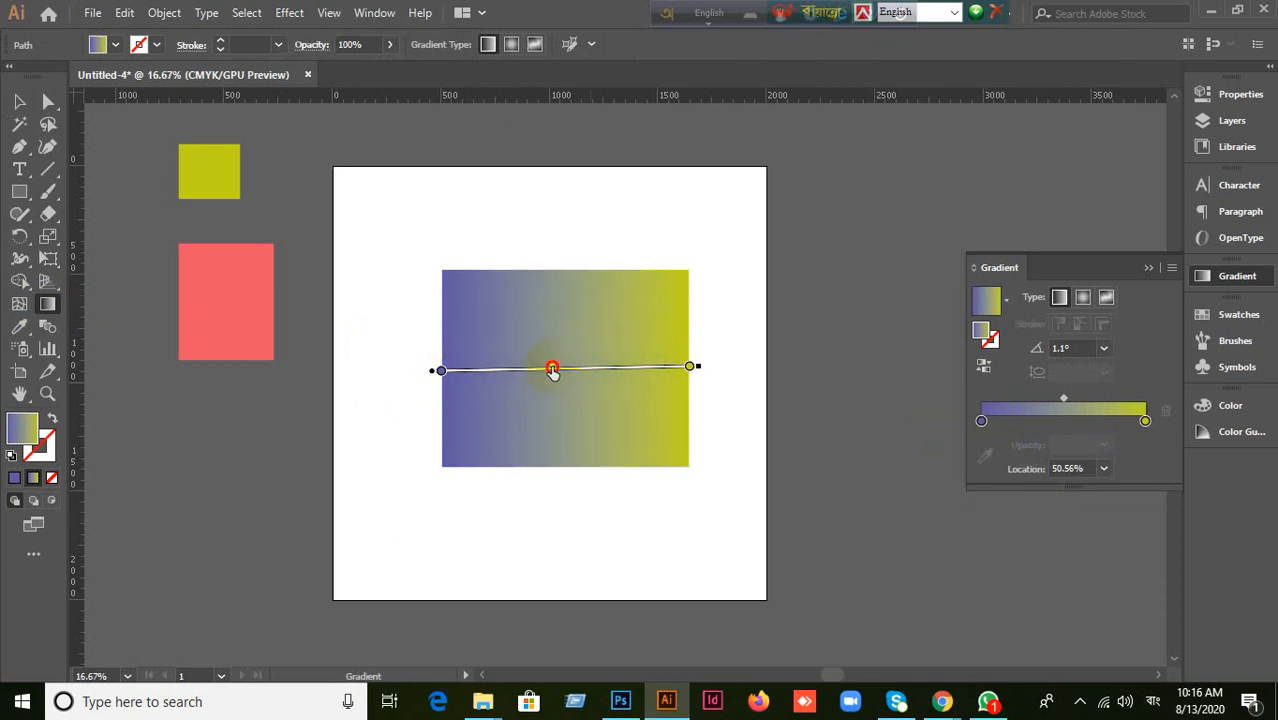
left_click(578, 405)
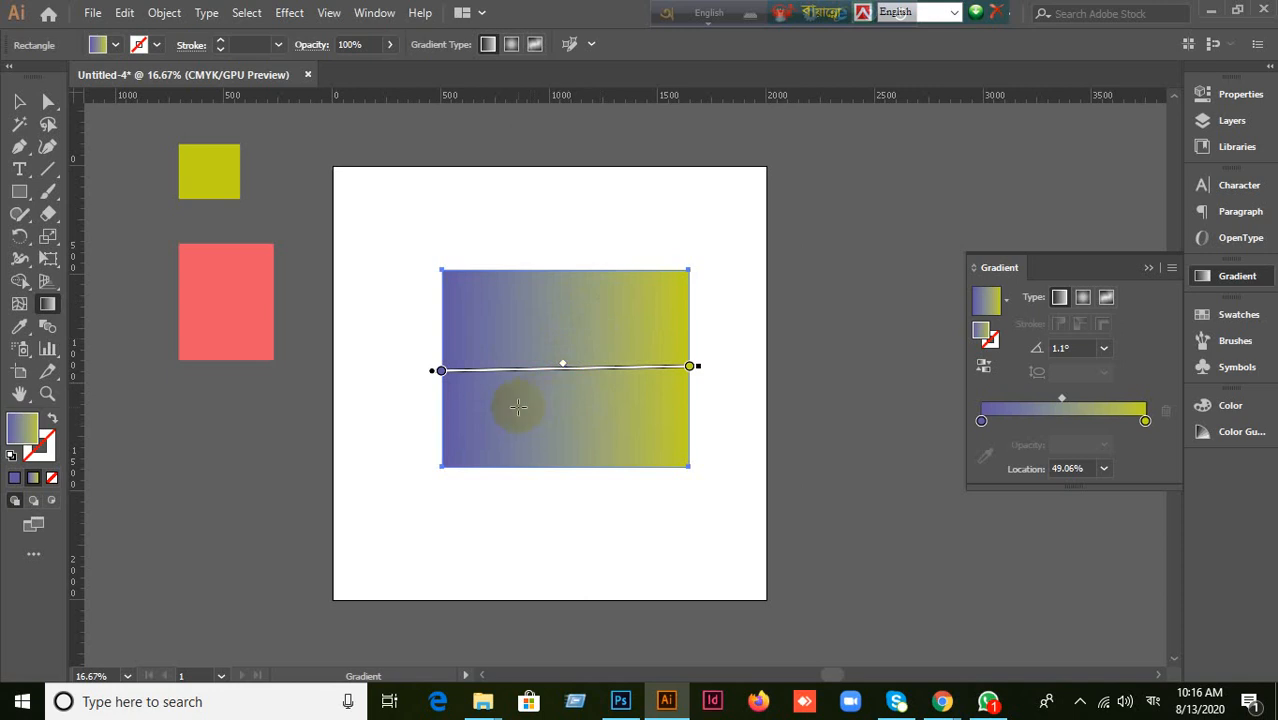
mouse_move(564, 368)
left_mouse_down()
mouse_move(549, 369)
mouse_move(599, 362)
mouse_move(531, 362)
mouse_move(561, 364)
left_mouse_up()
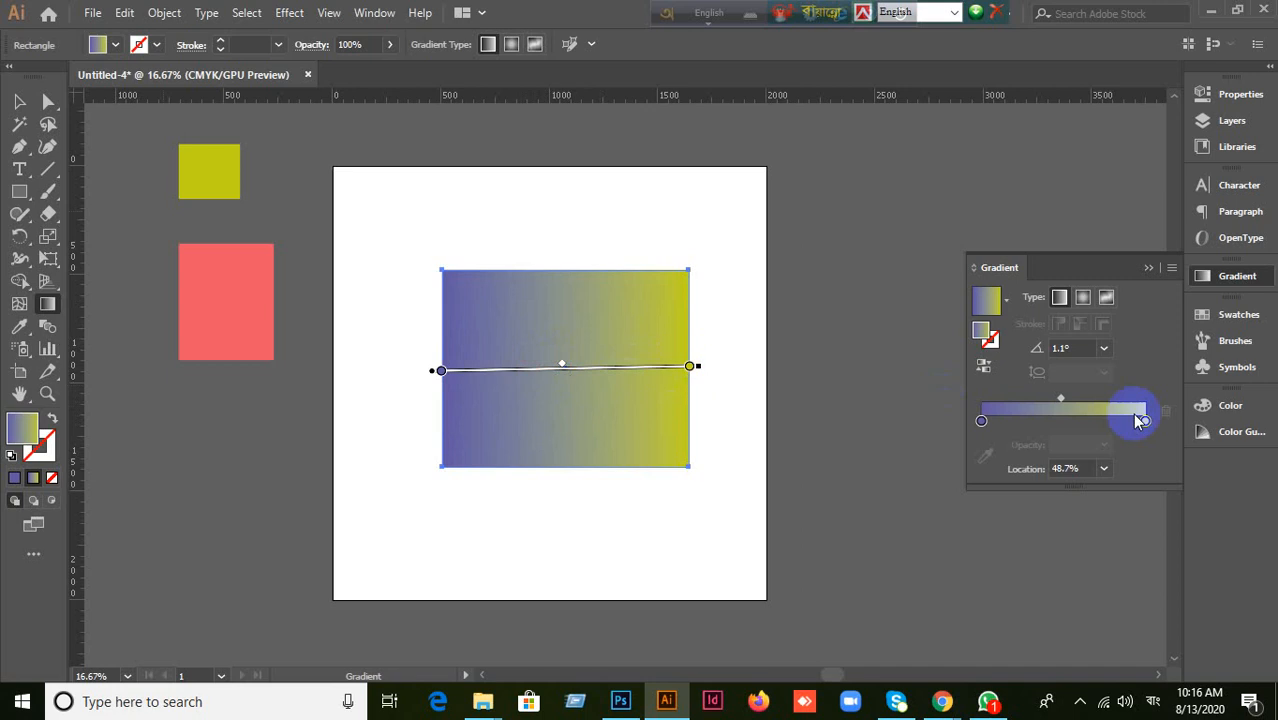
Step: Reverse the gradient's colour order and undo the reversal
left_click(983, 370)
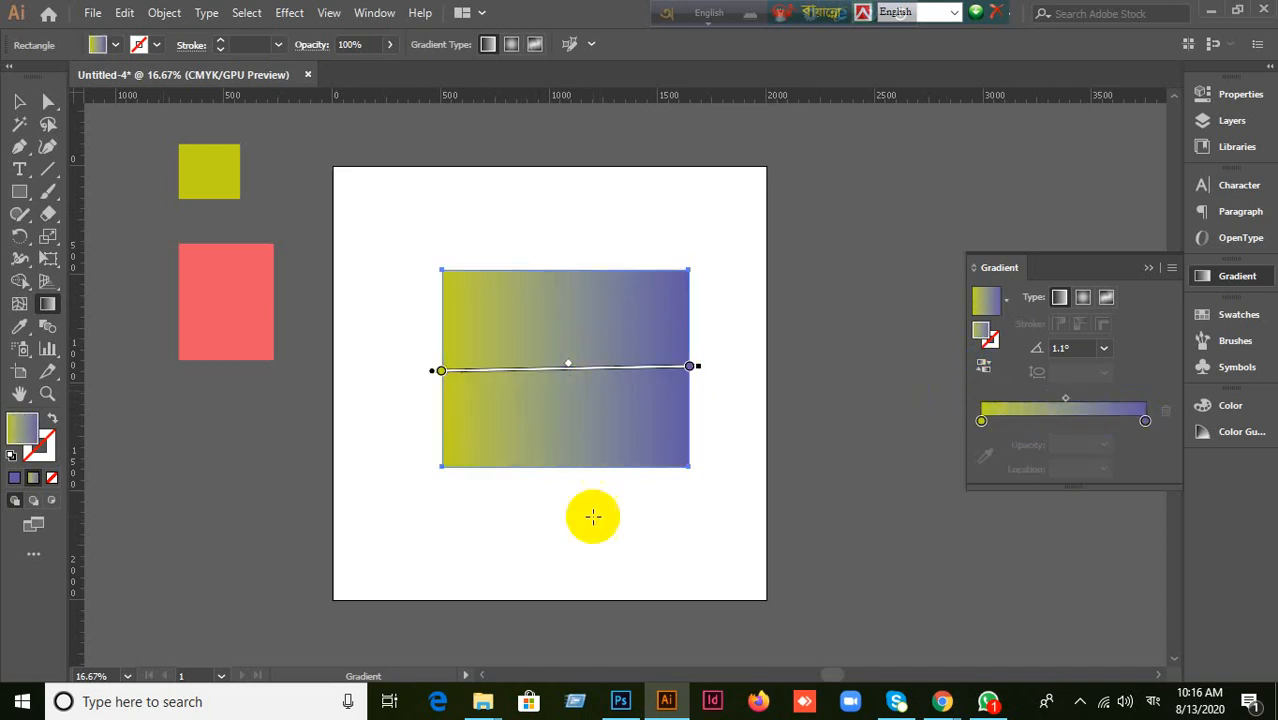
key("ctrl+z")
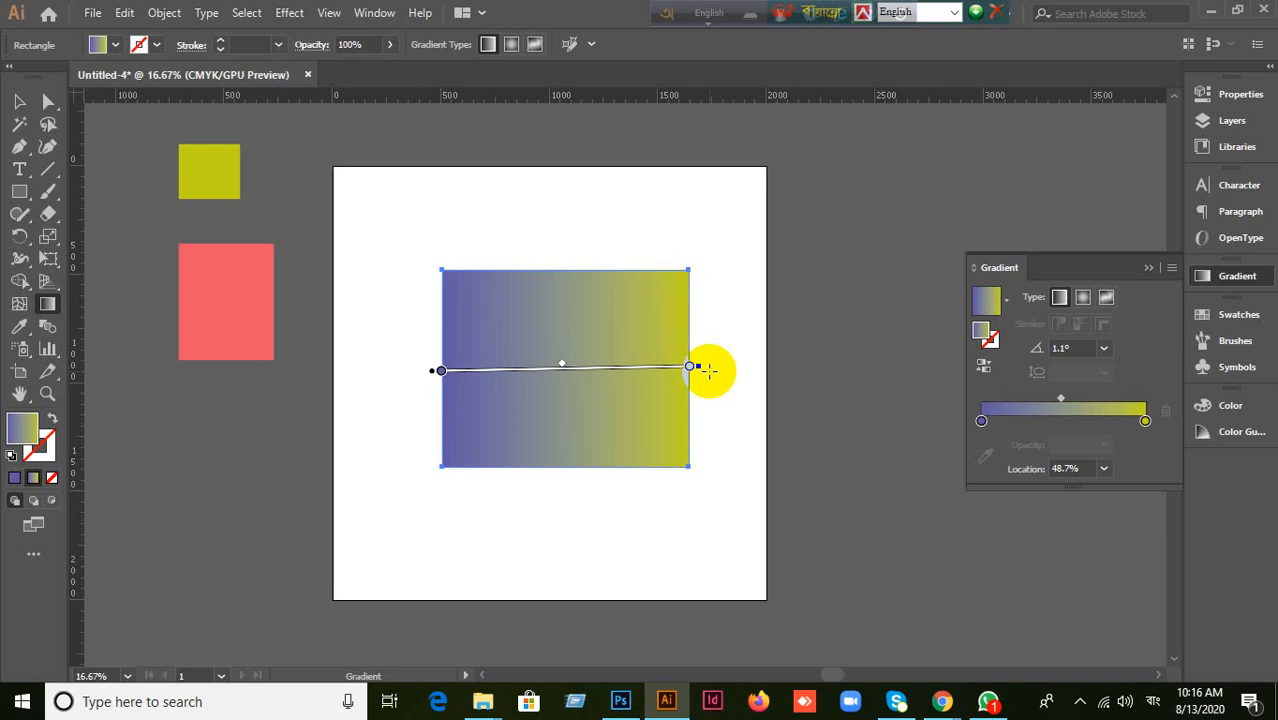
Step: Redraw the gradient from the rectangle's right edge to its left edge, and slide the gradient line right and back over the rectangle
left_click_drag(710, 370, 443, 362)
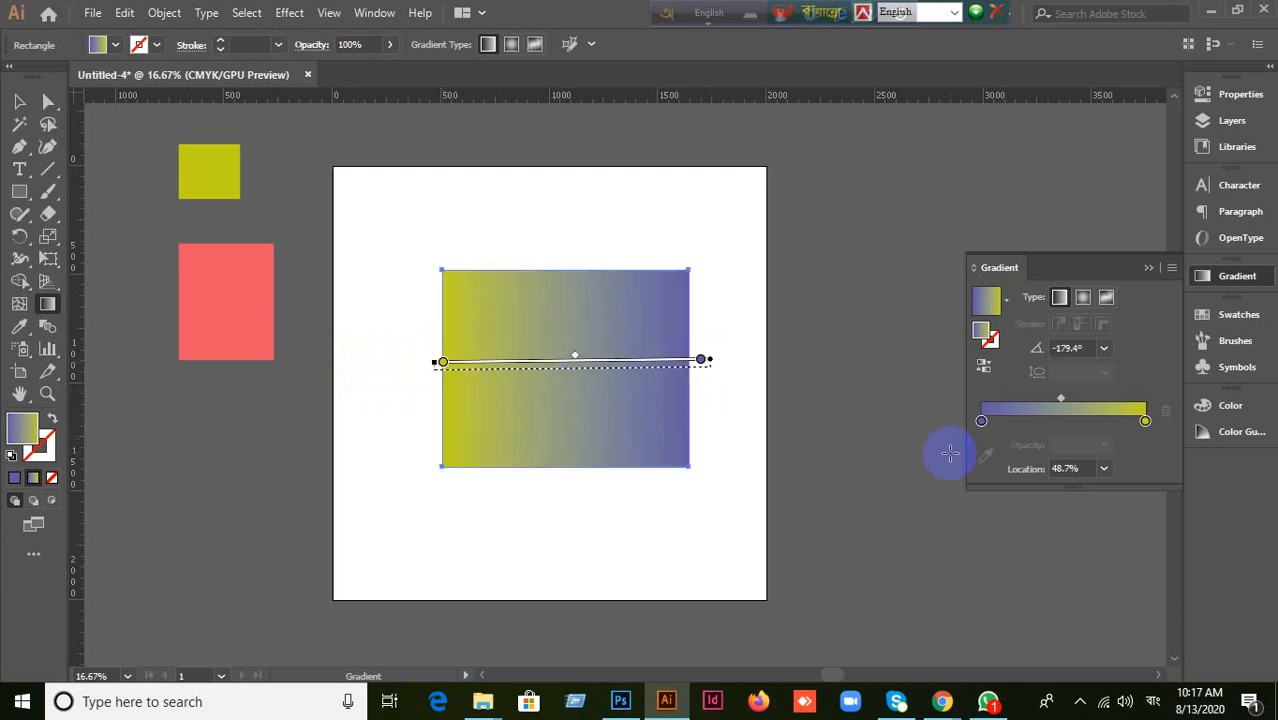
mouse_move(712, 364)
left_mouse_down()
mouse_move(790, 360)
mouse_move(661, 368)
mouse_move(813, 362)
mouse_move(676, 365)
mouse_move(785, 368)
mouse_move(772, 366)
left_mouse_up()
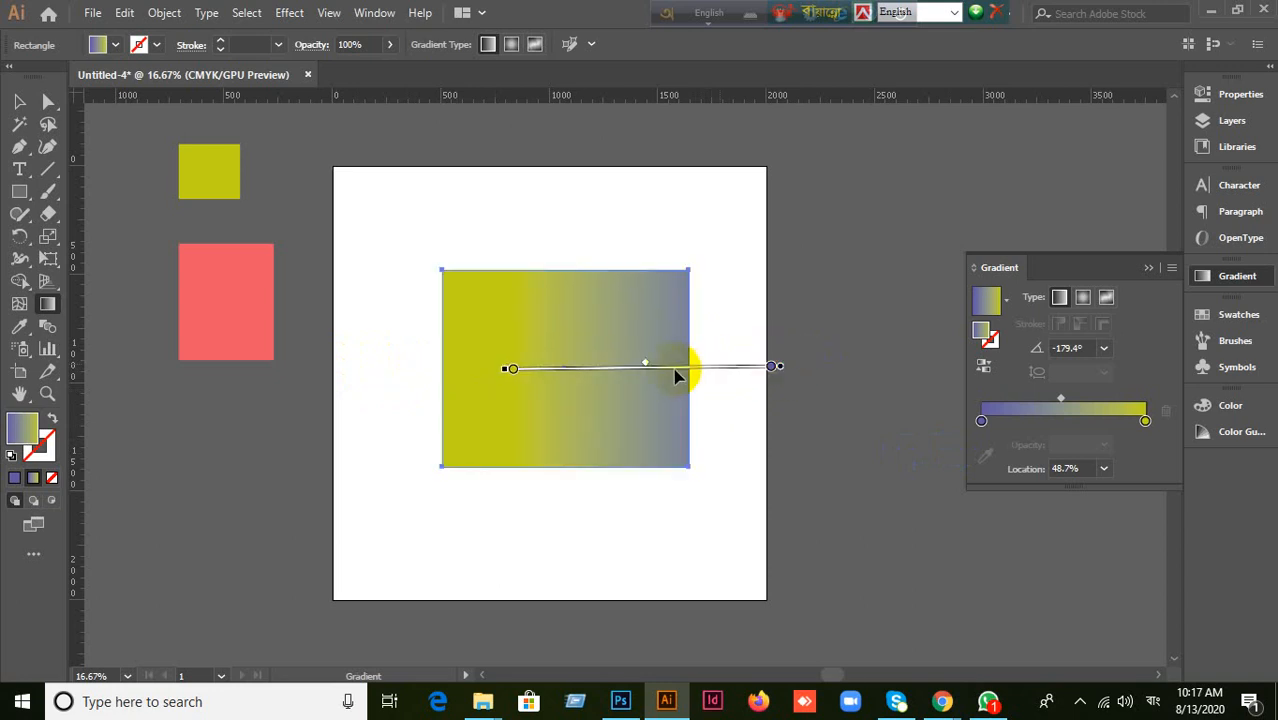
mouse_move(676, 372)
left_mouse_down()
mouse_move(553, 368)
mouse_move(545, 376)
mouse_move(630, 374)
mouse_move(494, 382)
mouse_move(672, 378)
mouse_move(559, 374)
mouse_move(625, 374)
mouse_move(612, 378)
left_mouse_up()
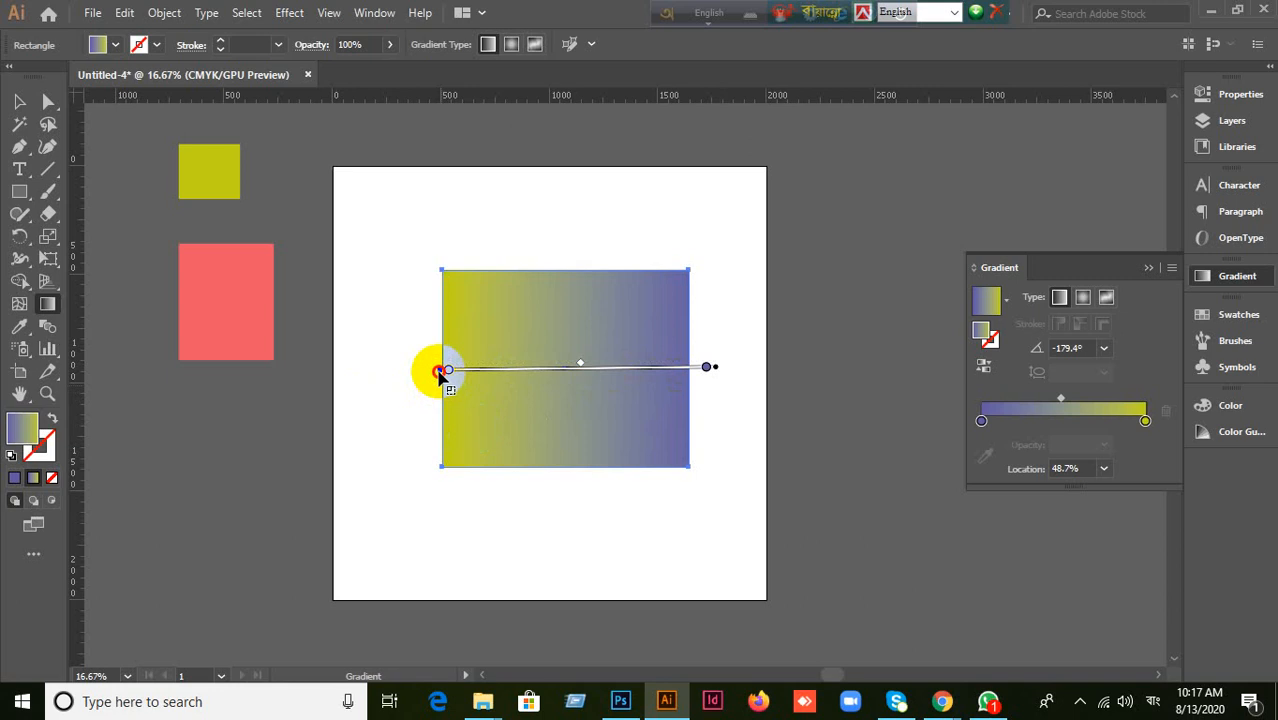
Step: Lengthen the gradient line past the rectangle's left edge with its midpoint at 38.94%, and slide the whole line to the right
left_click_drag(438, 372, 390, 370)
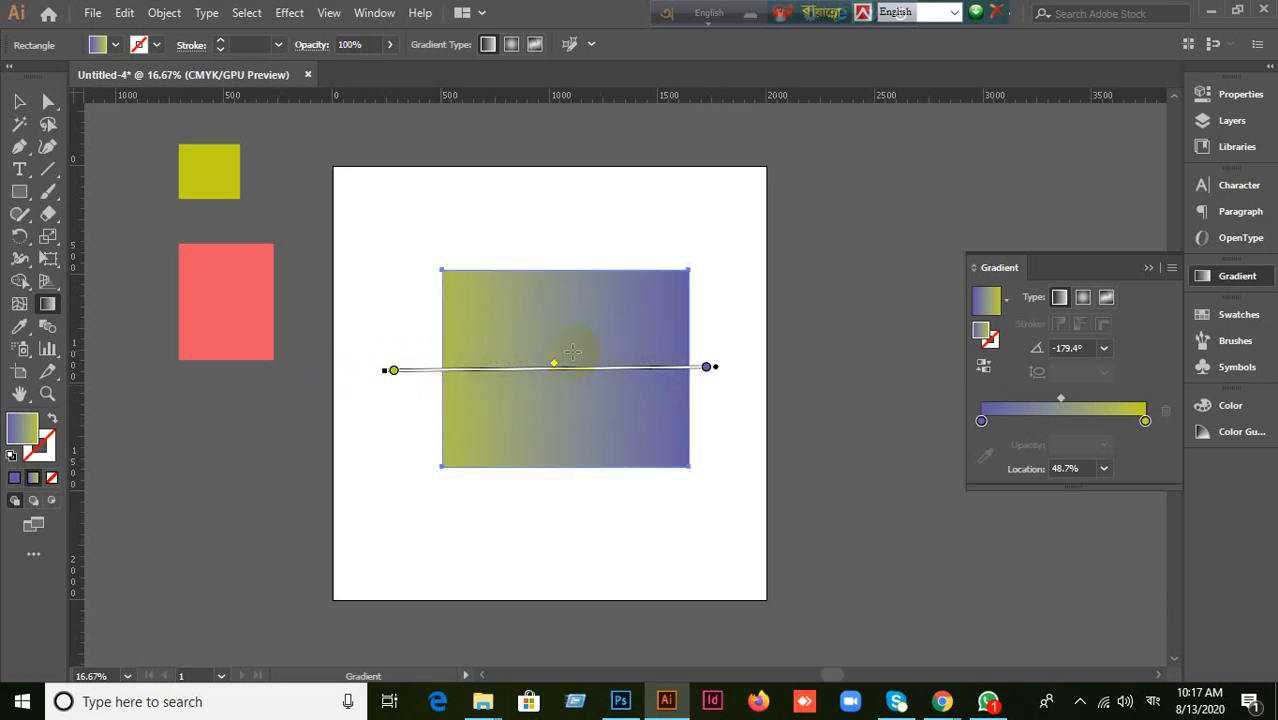
left_click_drag(558, 368, 585, 370)
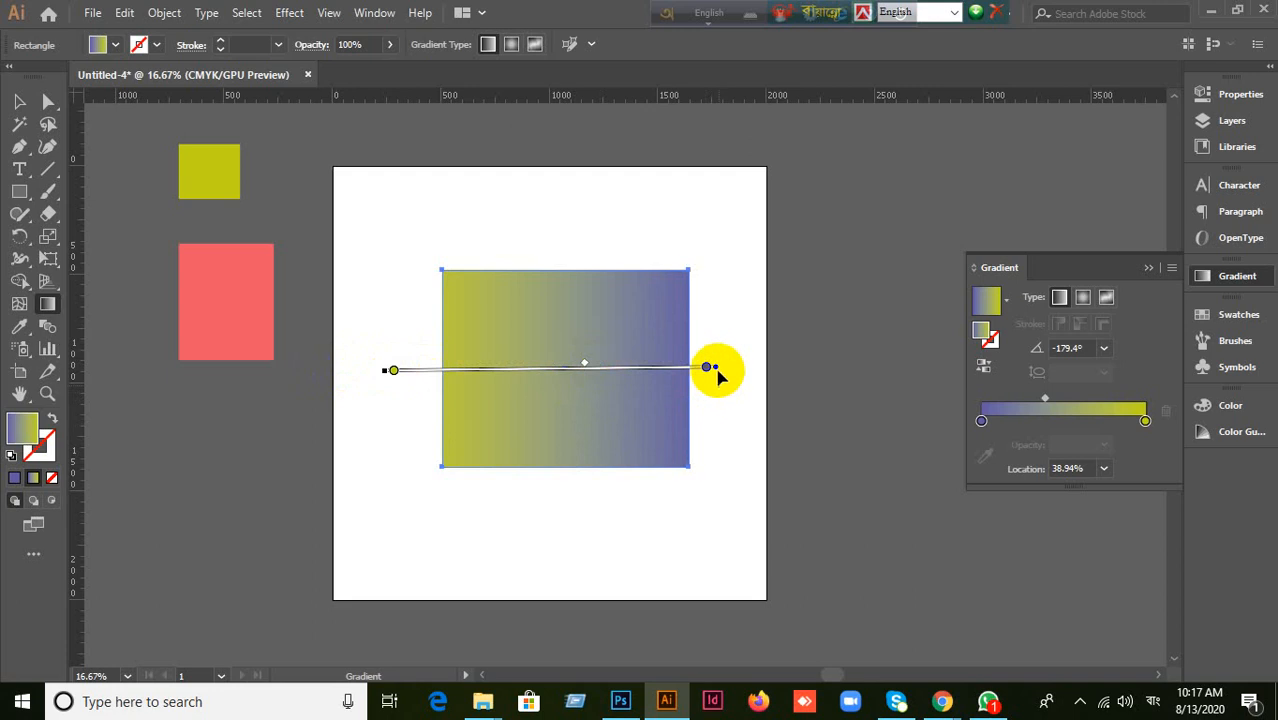
left_click_drag(720, 370, 780, 371)
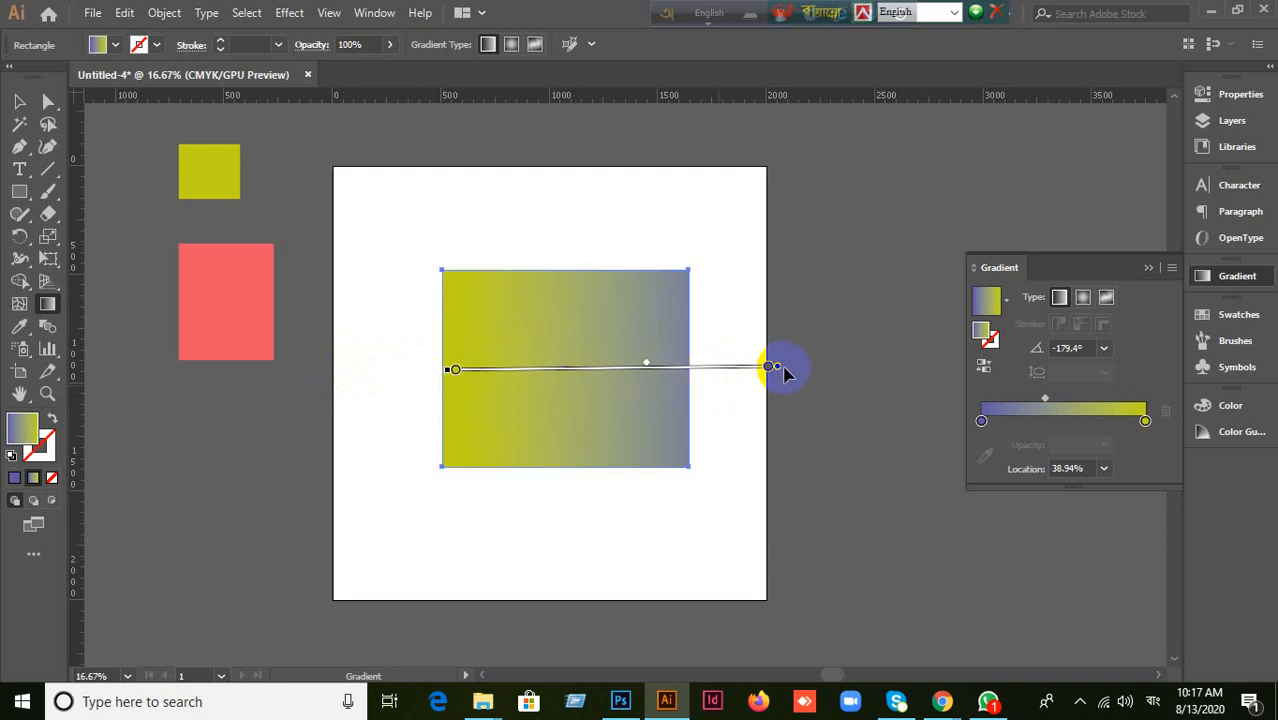
Step: Move the gradient's yellow colour stop to 67.92% and lengthen the gradient line past the rectangle's left edge
left_click_drag(440, 372, 440, 372)
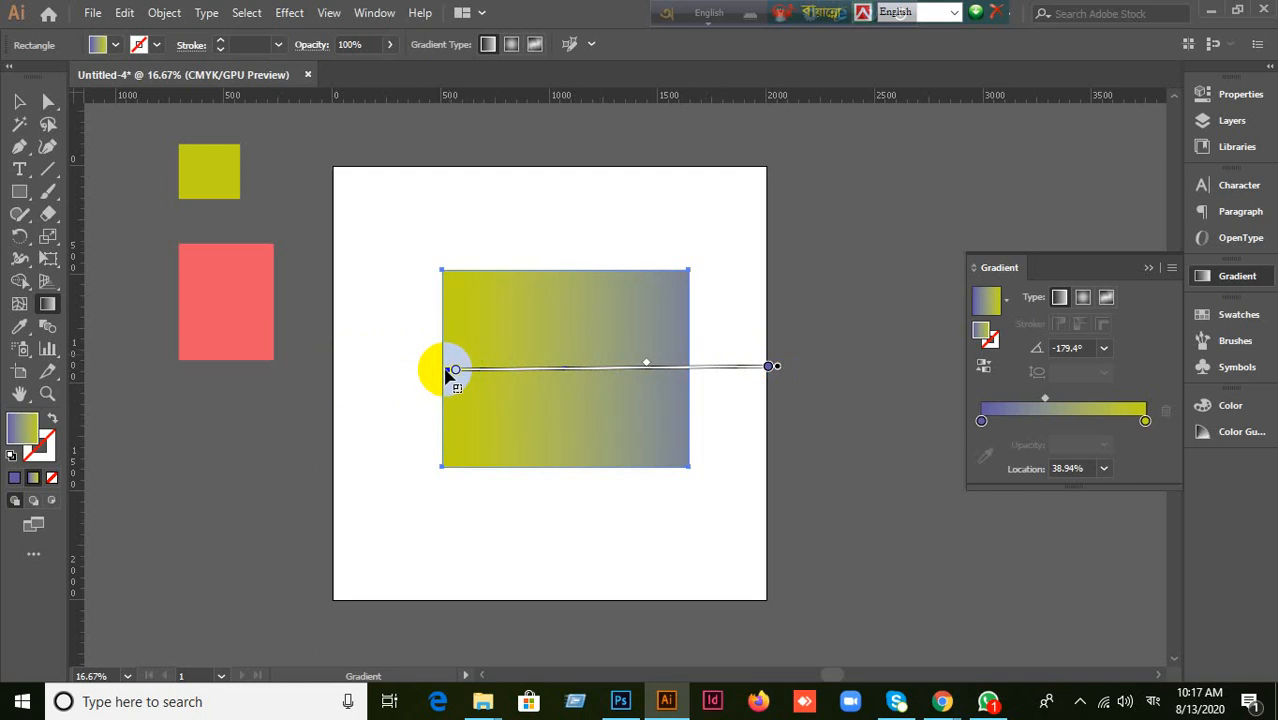
mouse_move(447, 372)
left_mouse_down()
mouse_move(368, 366)
mouse_move(442, 378)
left_mouse_up()
scroll(445, 385, "up", 4)
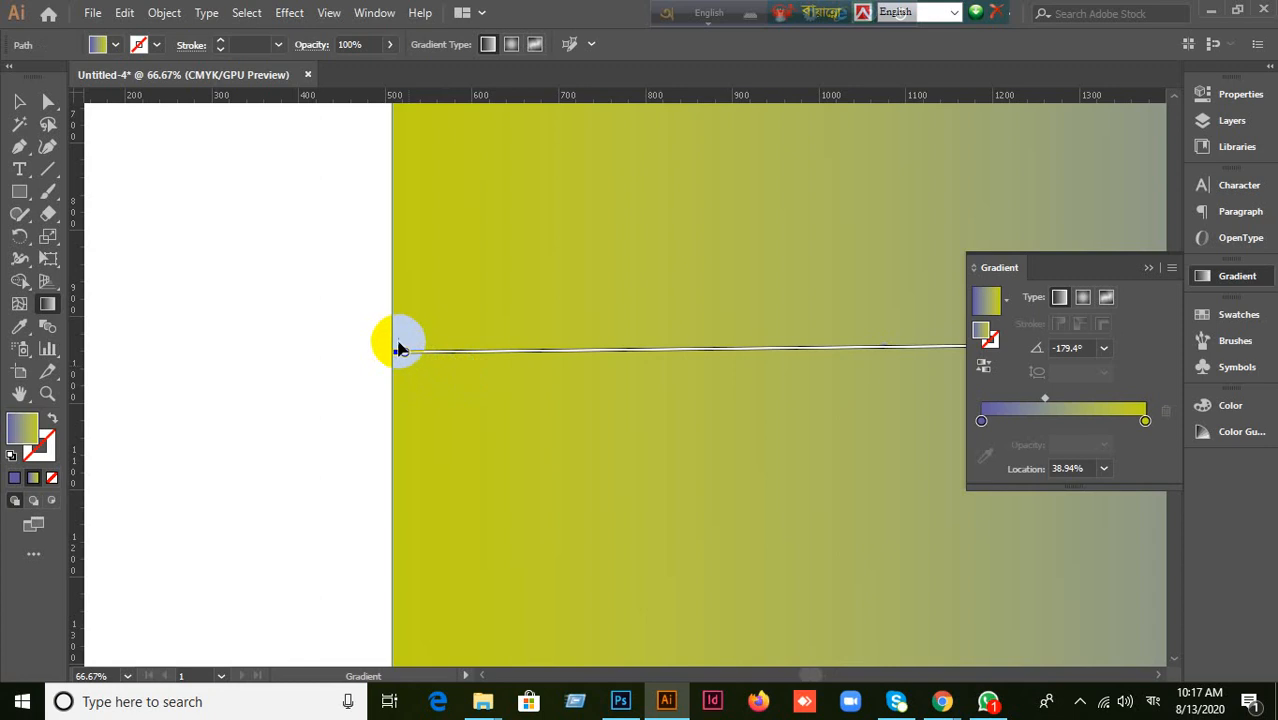
left_click(398, 349)
scroll(490, 397, "down", 4)
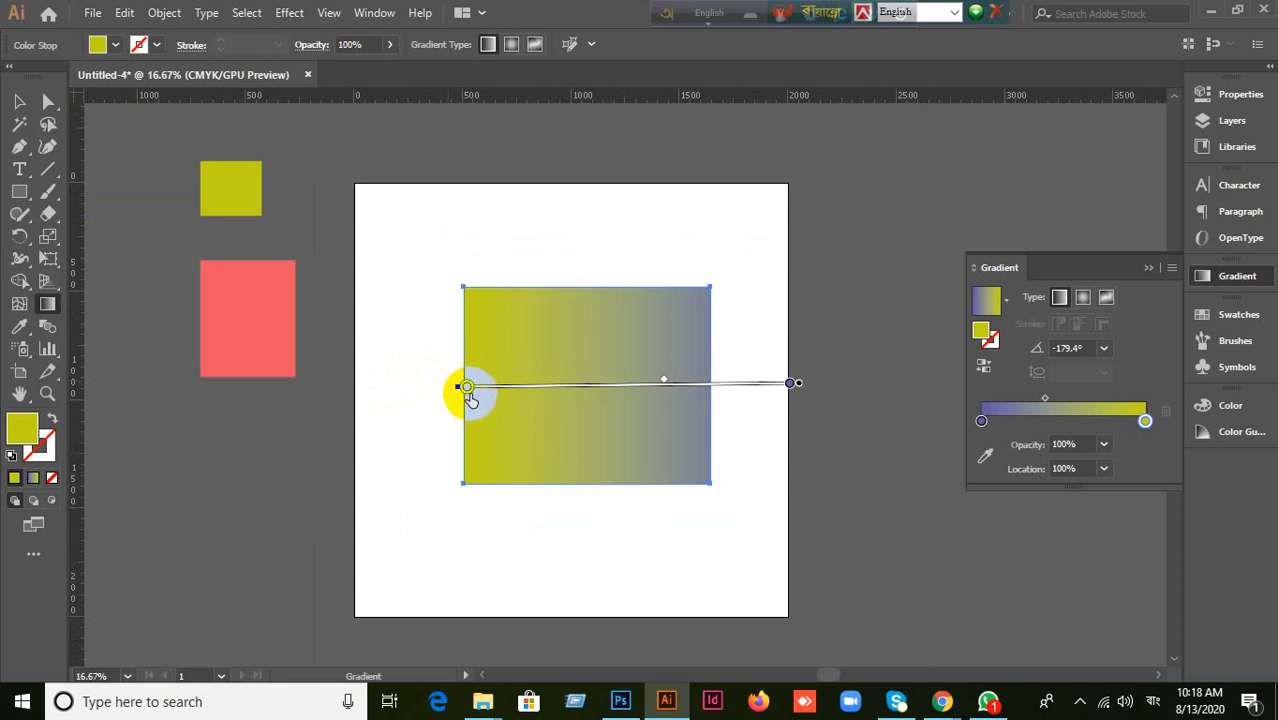
left_click_drag(468, 390, 570, 386)
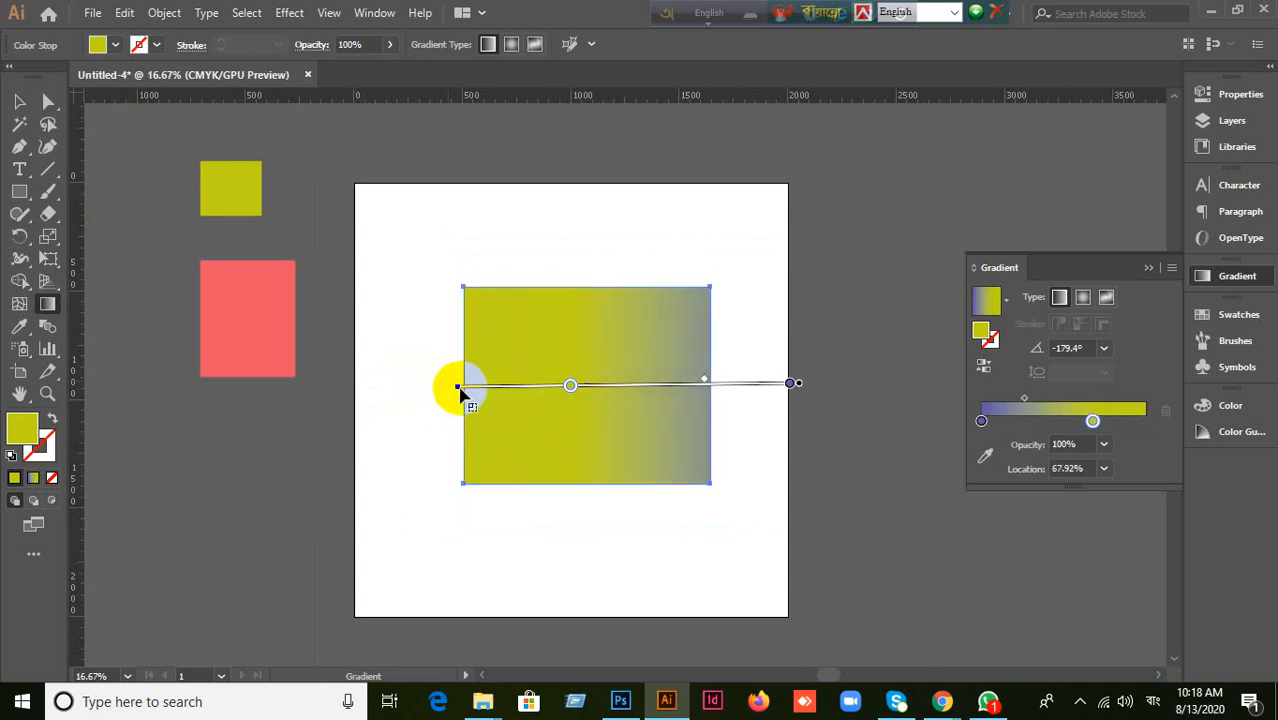
mouse_move(460, 390)
left_mouse_down()
mouse_move(388, 391)
mouse_move(415, 390)
mouse_move(403, 387)
left_mouse_up()
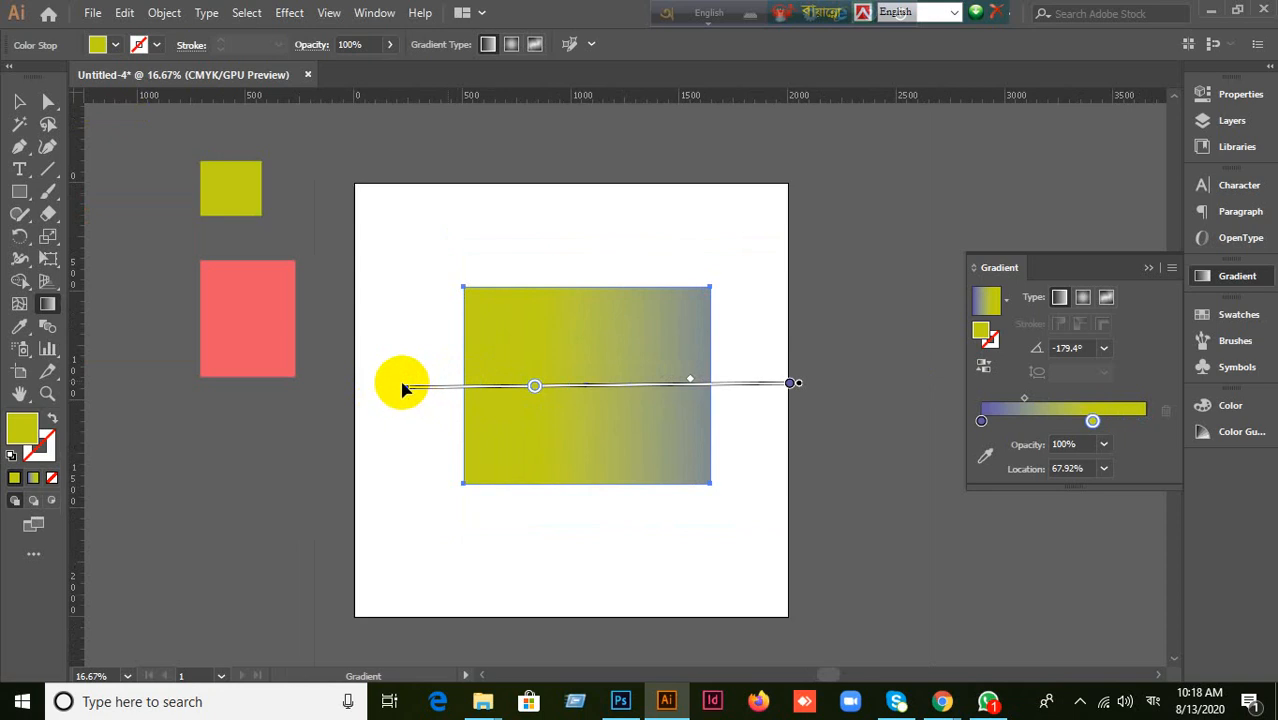
Step: Rotate the gradient line to 163.7°, and swing it back to a nearly horizontal -178.8°
scroll(403, 388, "up", 2)
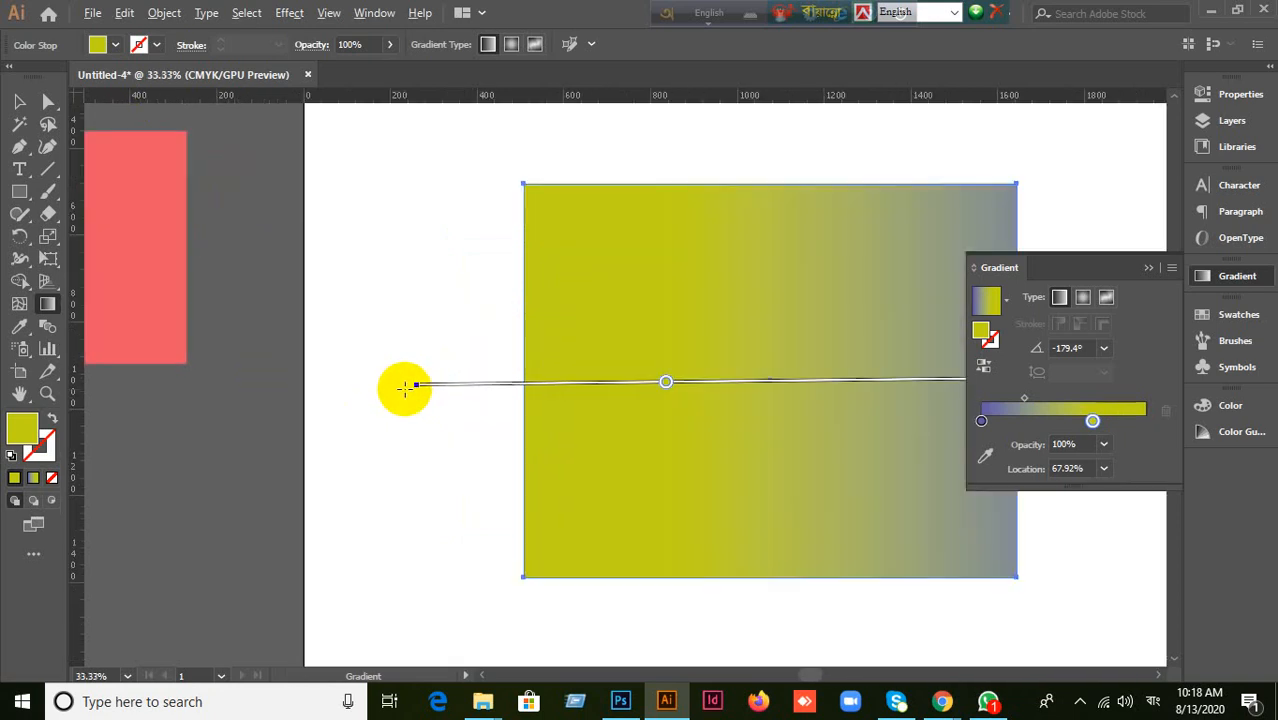
mouse_move(409, 387)
left_mouse_down()
mouse_move(431, 494)
mouse_move(409, 404)
mouse_move(408, 305)
mouse_move(428, 208)
mouse_move(397, 465)
mouse_move(419, 531)
mouse_move(414, 329)
mouse_move(434, 157)
left_mouse_up()
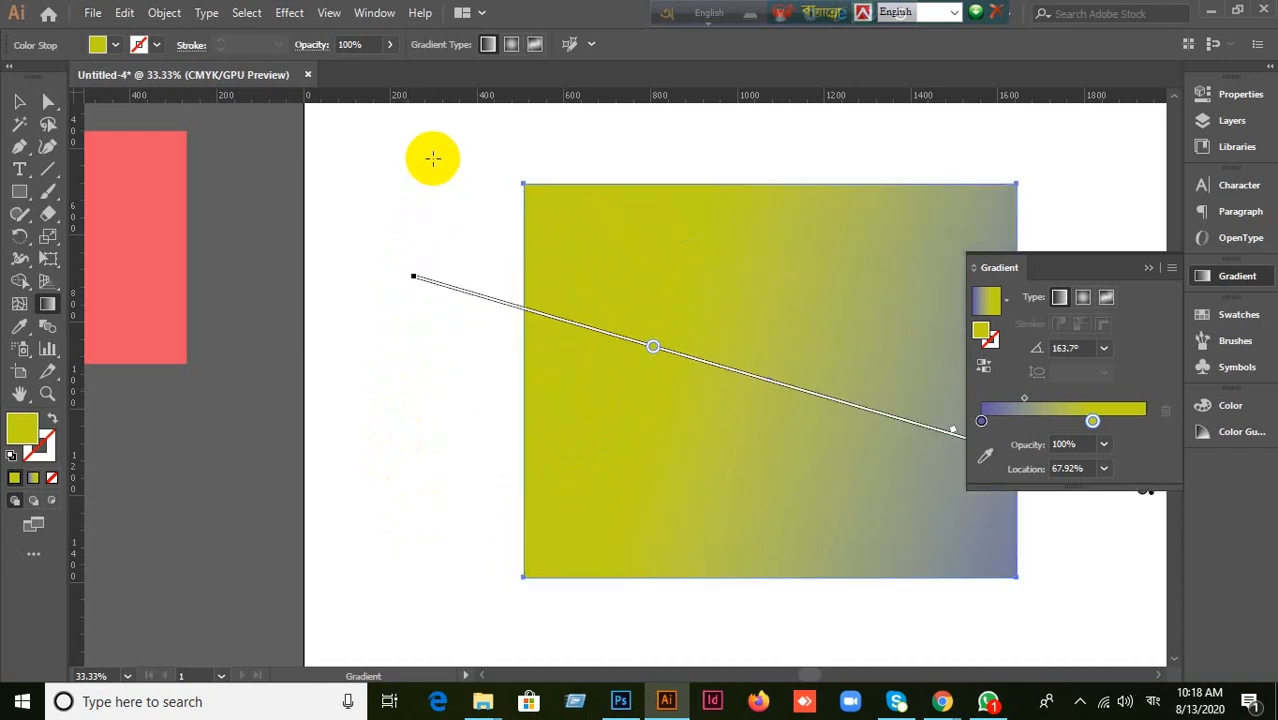
left_click(1083, 346)
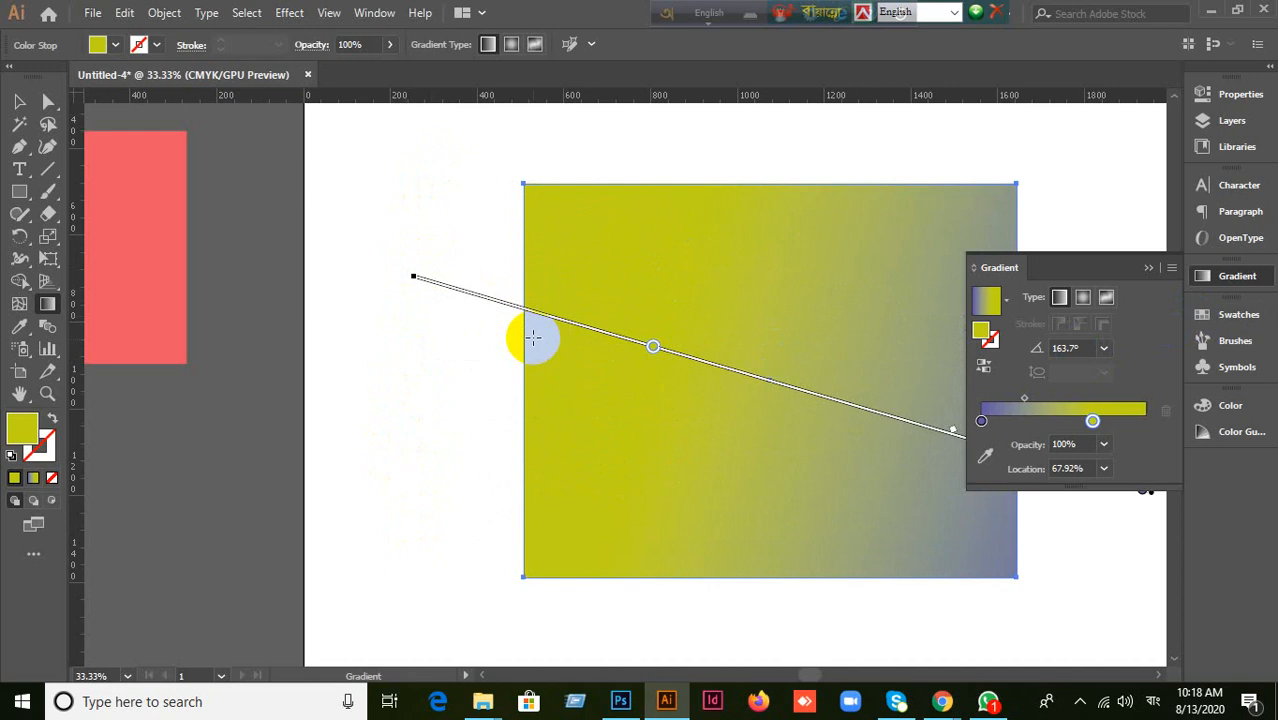
left_click_drag(406, 273, 371, 513)
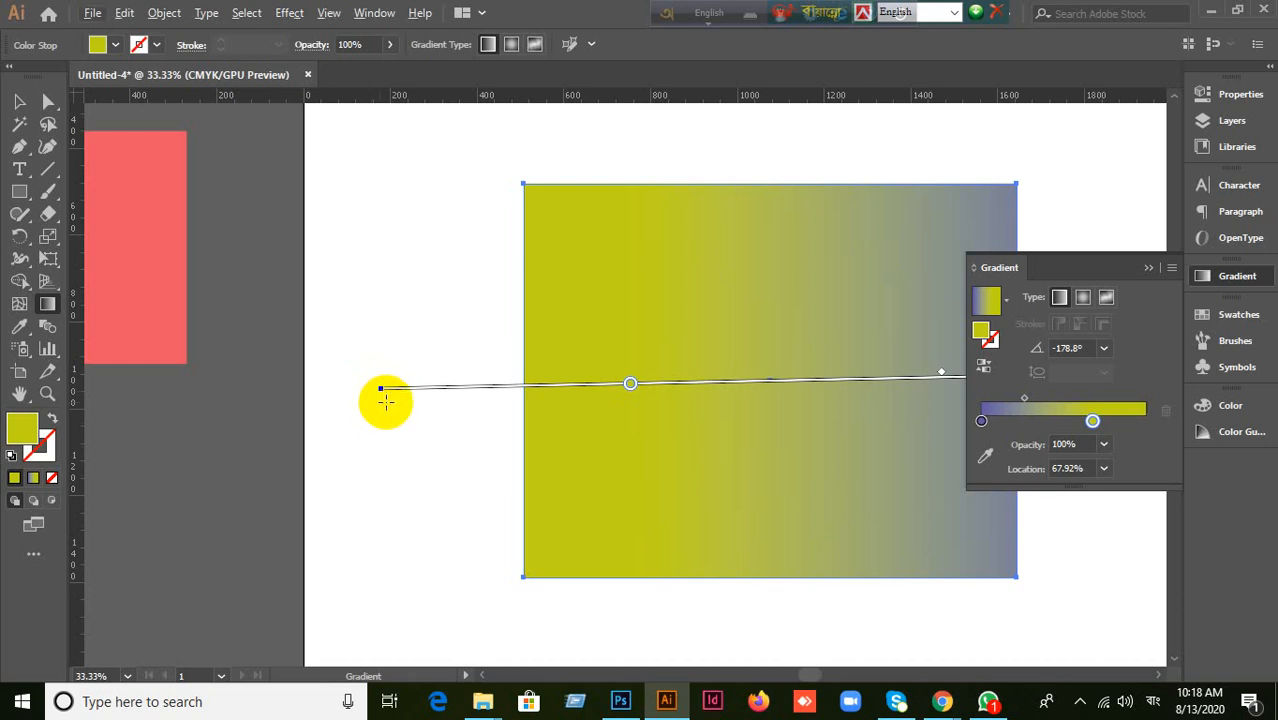
Step: Examine the gradient line's end handle up close, and view the filled rectangle with the Selection tool
scroll(382, 419, "up", 2)
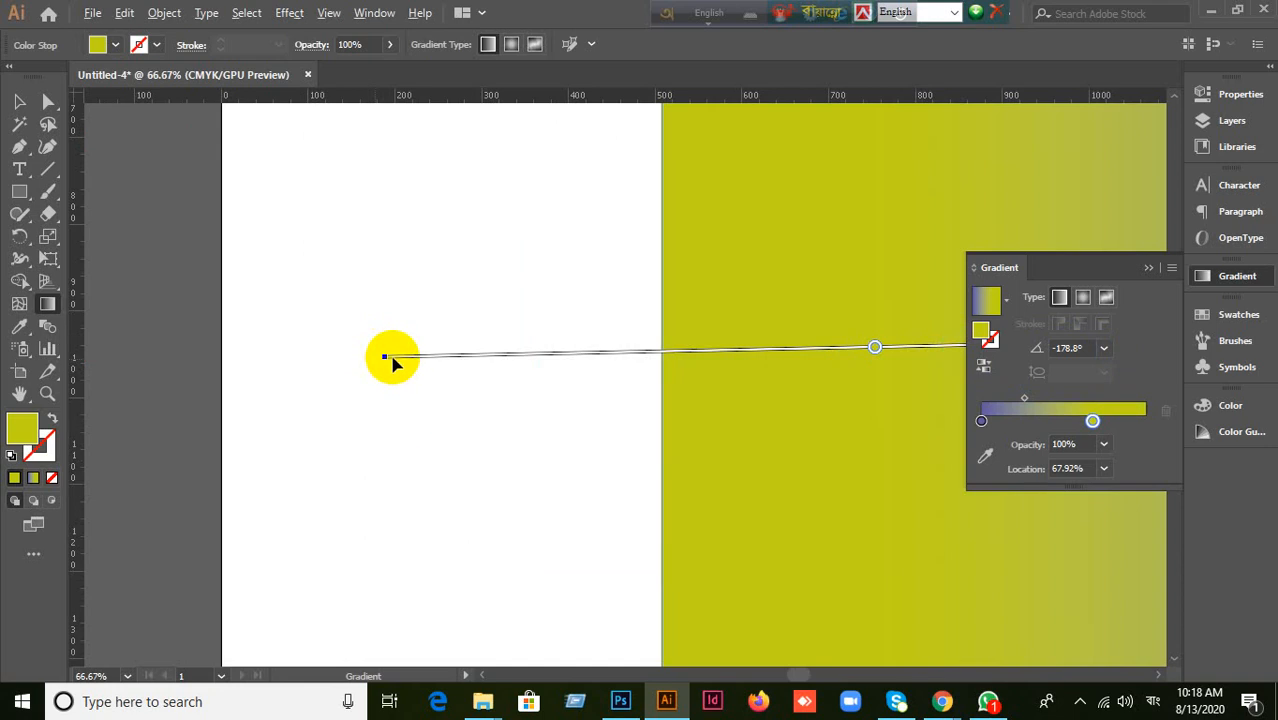
scroll(392, 360, "down", 2)
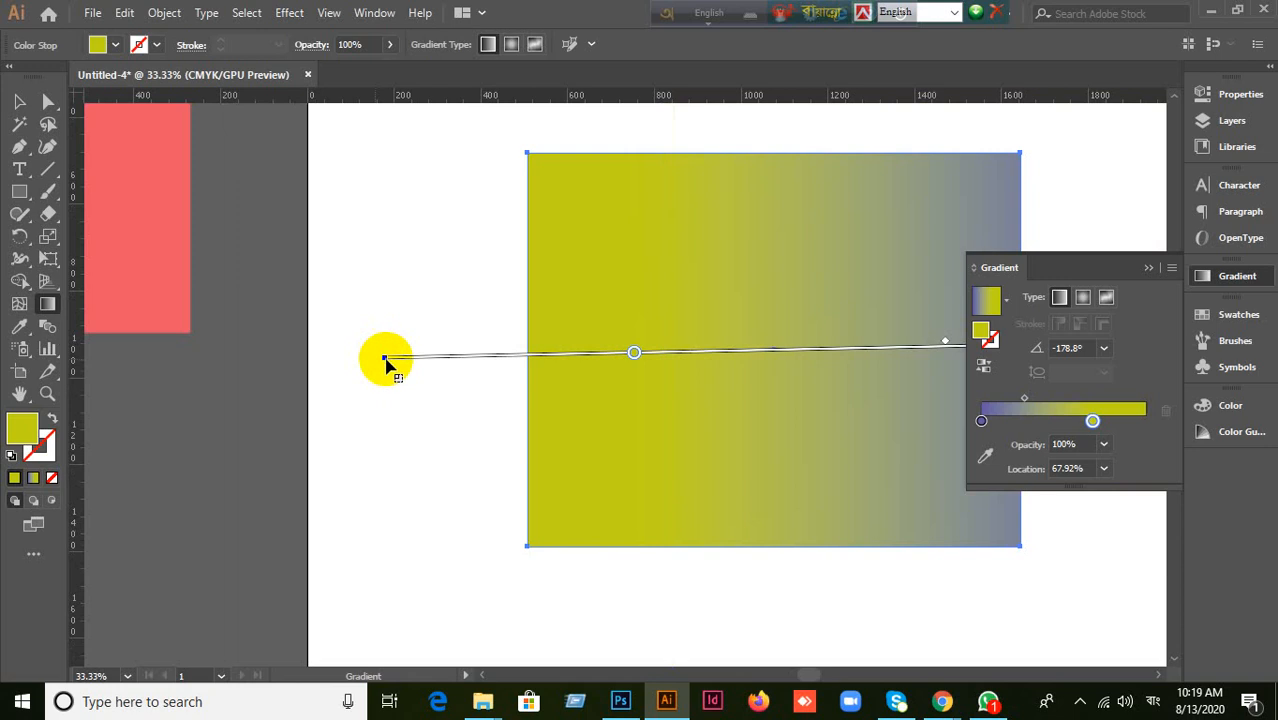
scroll(386, 360, "up", 5)
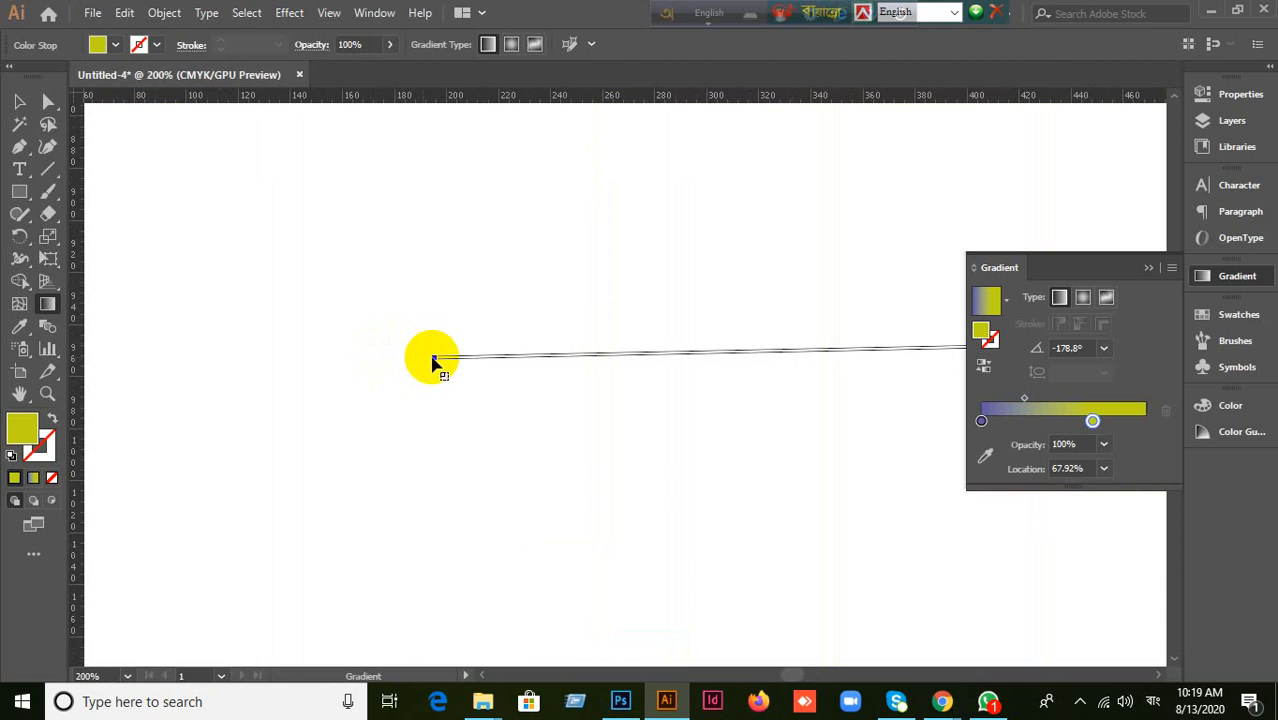
scroll(437, 362, "down", 8)
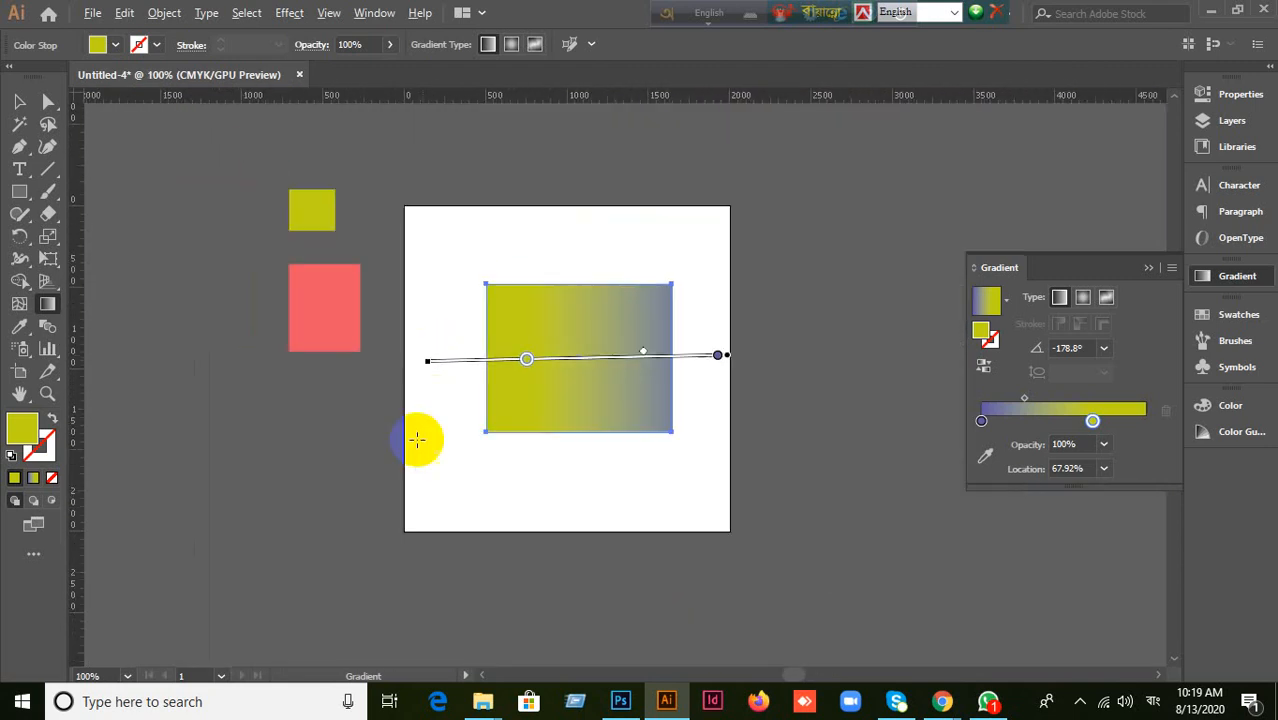
left_click(20, 104)
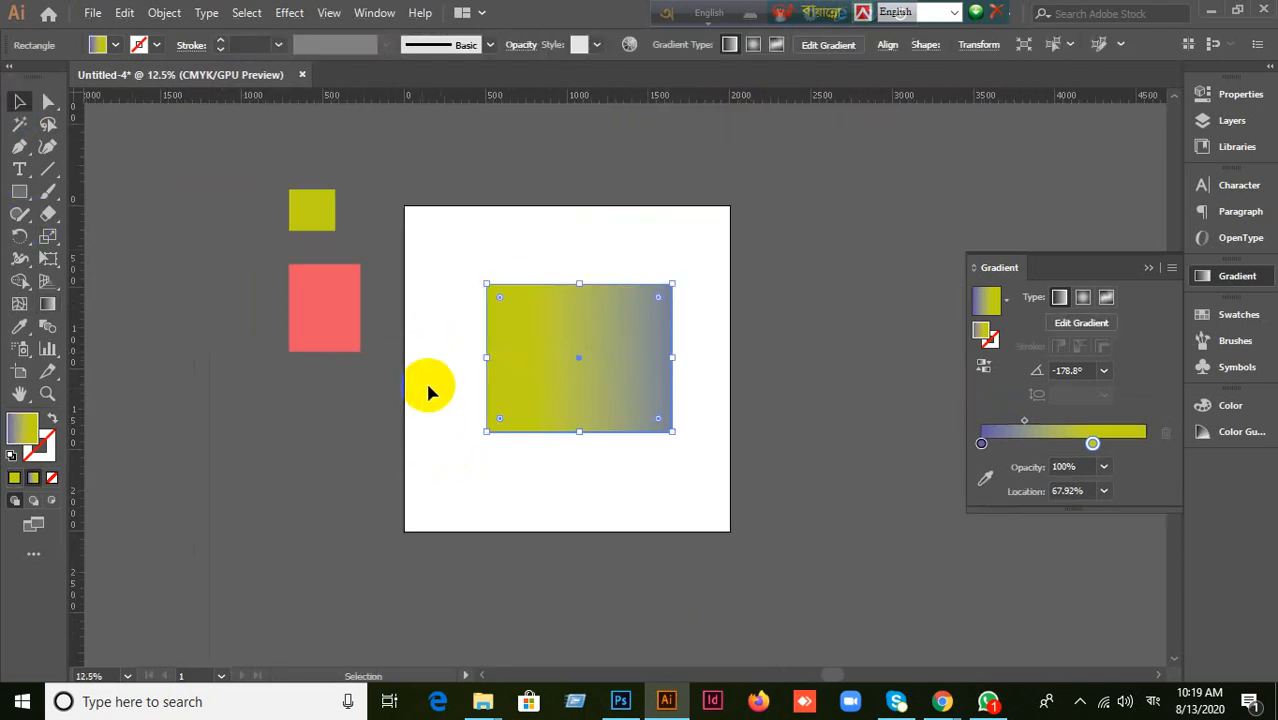
scroll(790, 452, "up", 1)
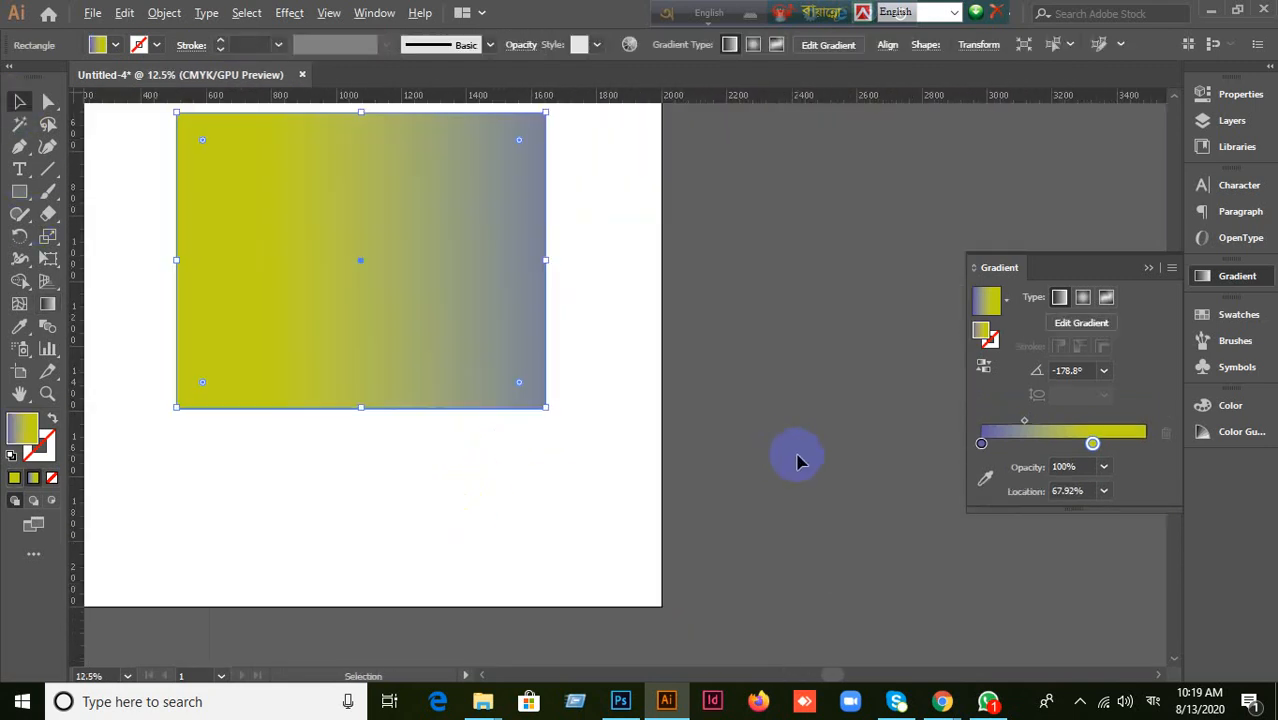
scroll(715, 401, "down", 1)
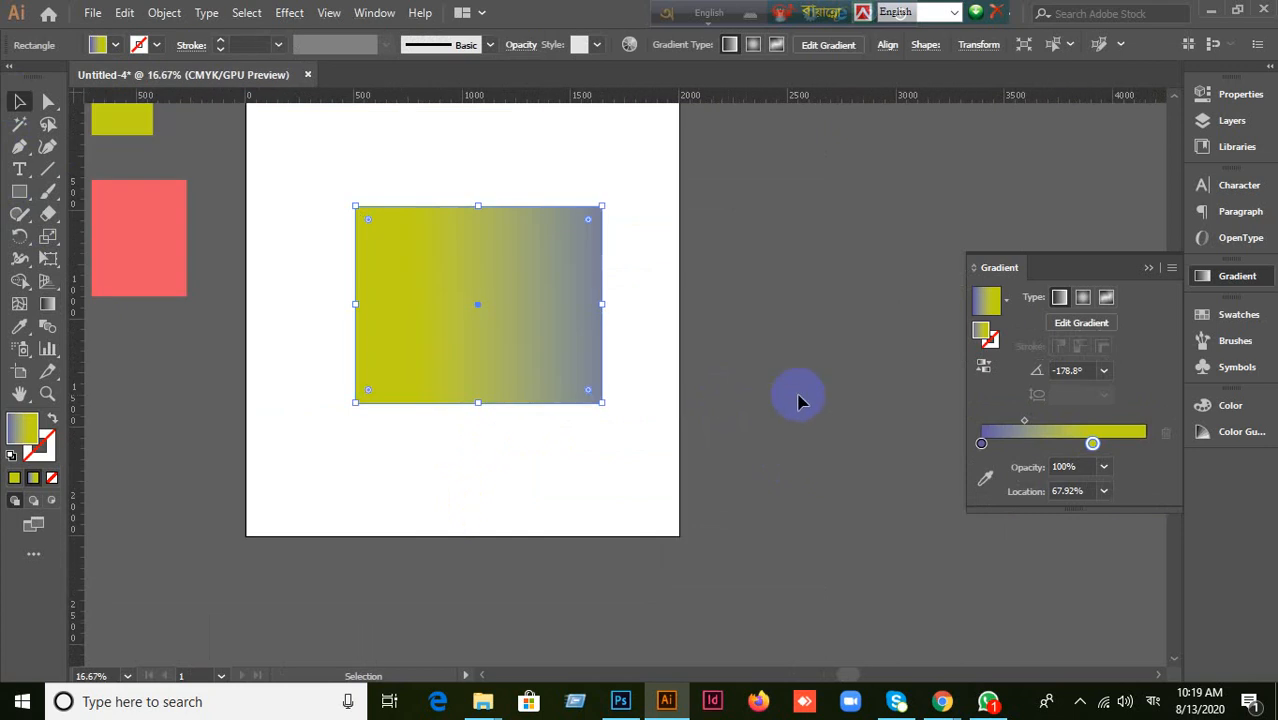
Step: Rotate the gradient line with the Gradient tool through opposite diagonals of the rectangle, finishing at -139.8°
left_click(48, 306)
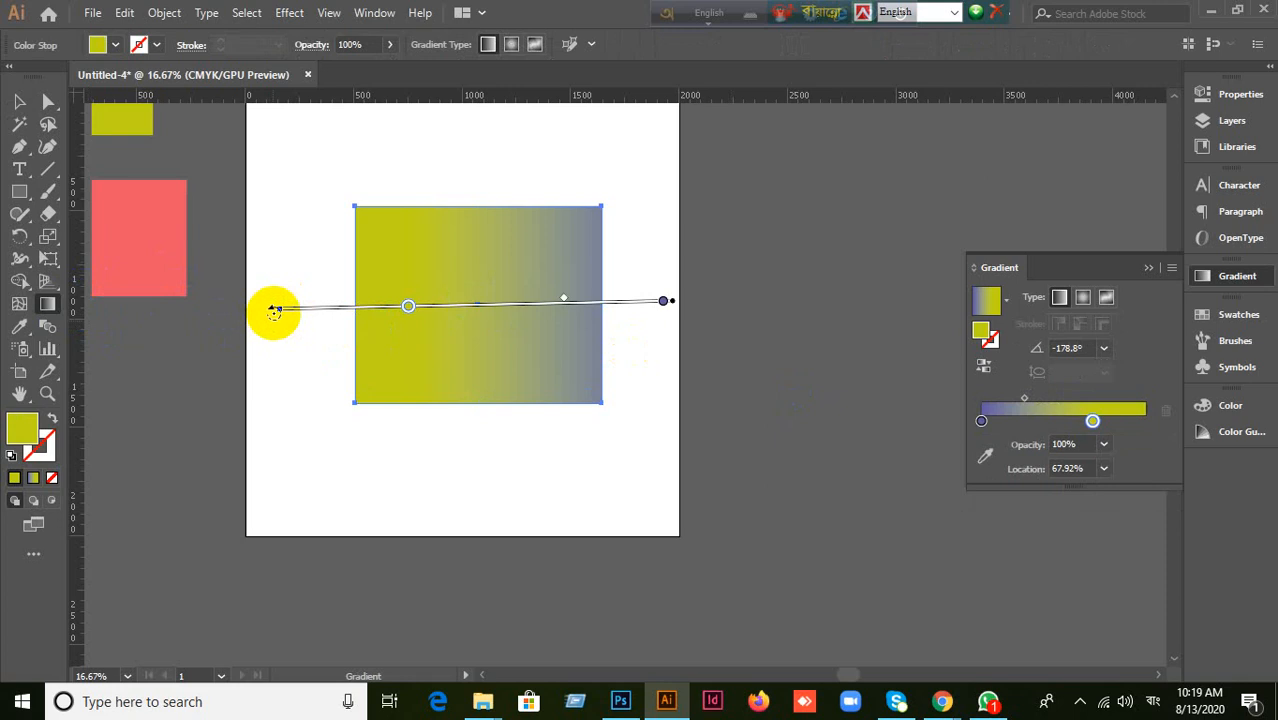
scroll(275, 310, "up", 4)
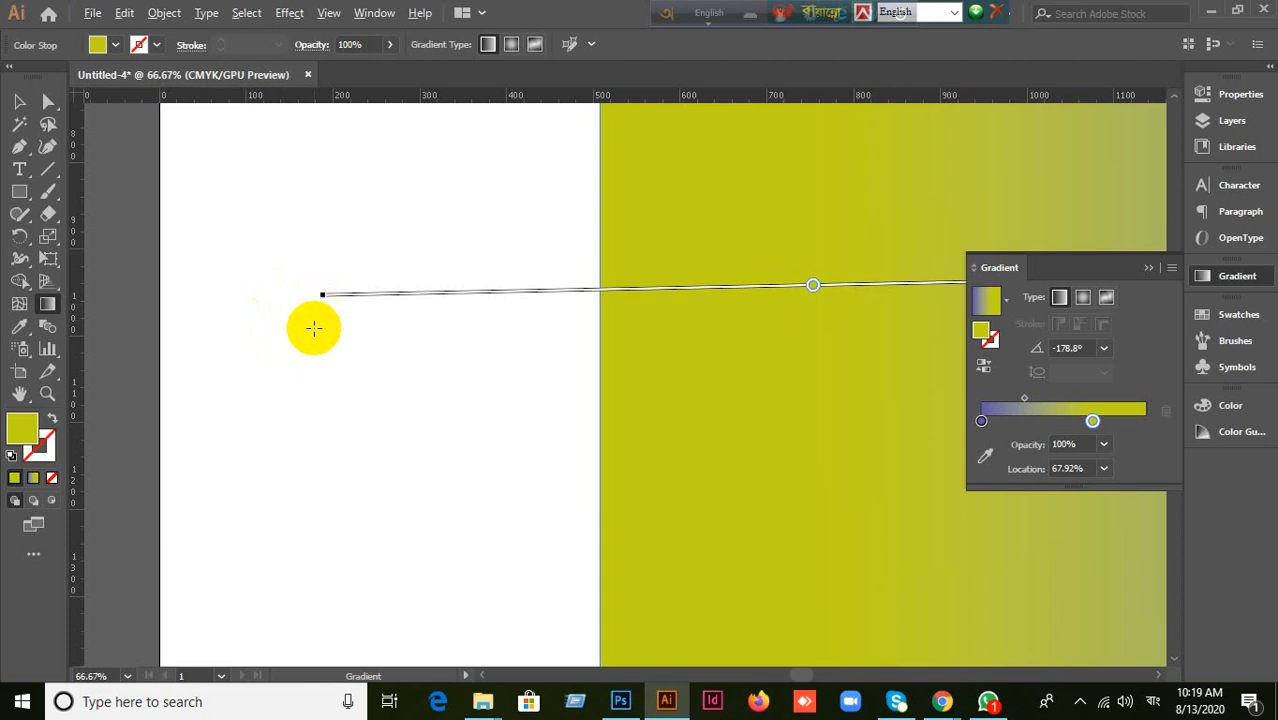
scroll(312, 326, "down", 5)
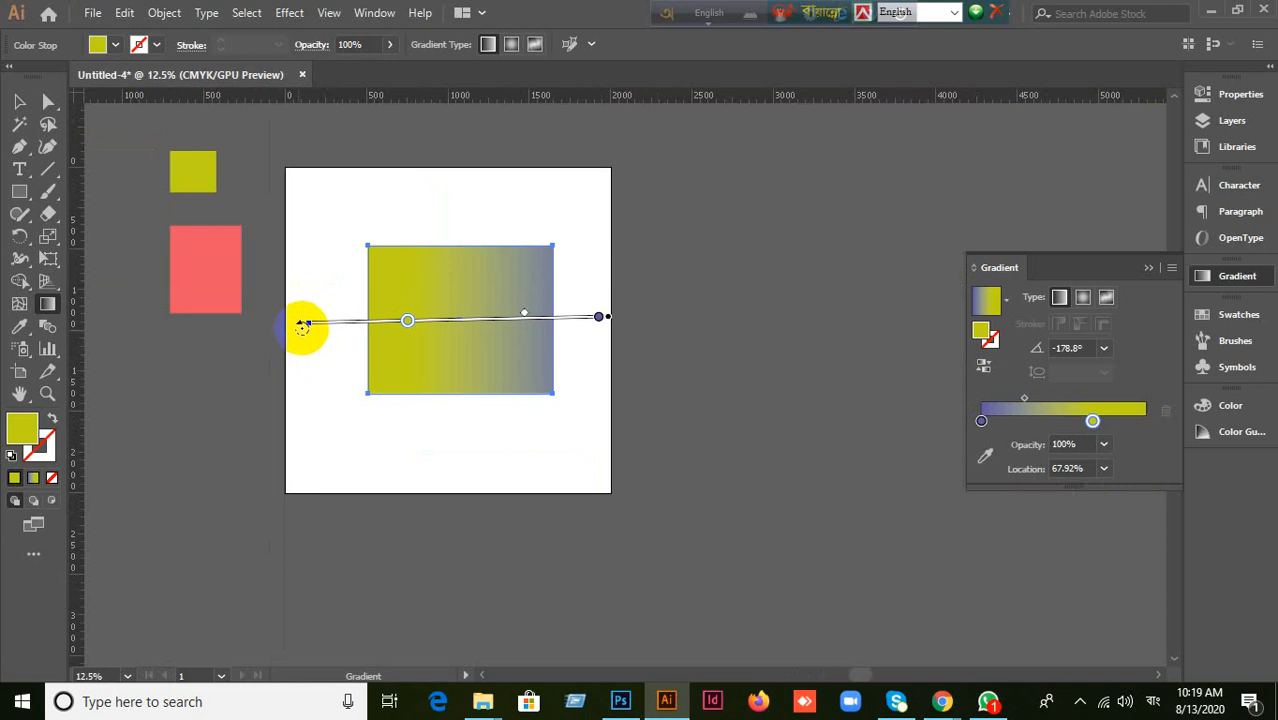
mouse_move(302, 326)
left_mouse_down()
mouse_move(336, 206)
mouse_move(308, 334)
mouse_move(317, 511)
mouse_move(345, 463)
mouse_move(400, 499)
mouse_move(323, 448)
left_mouse_up()
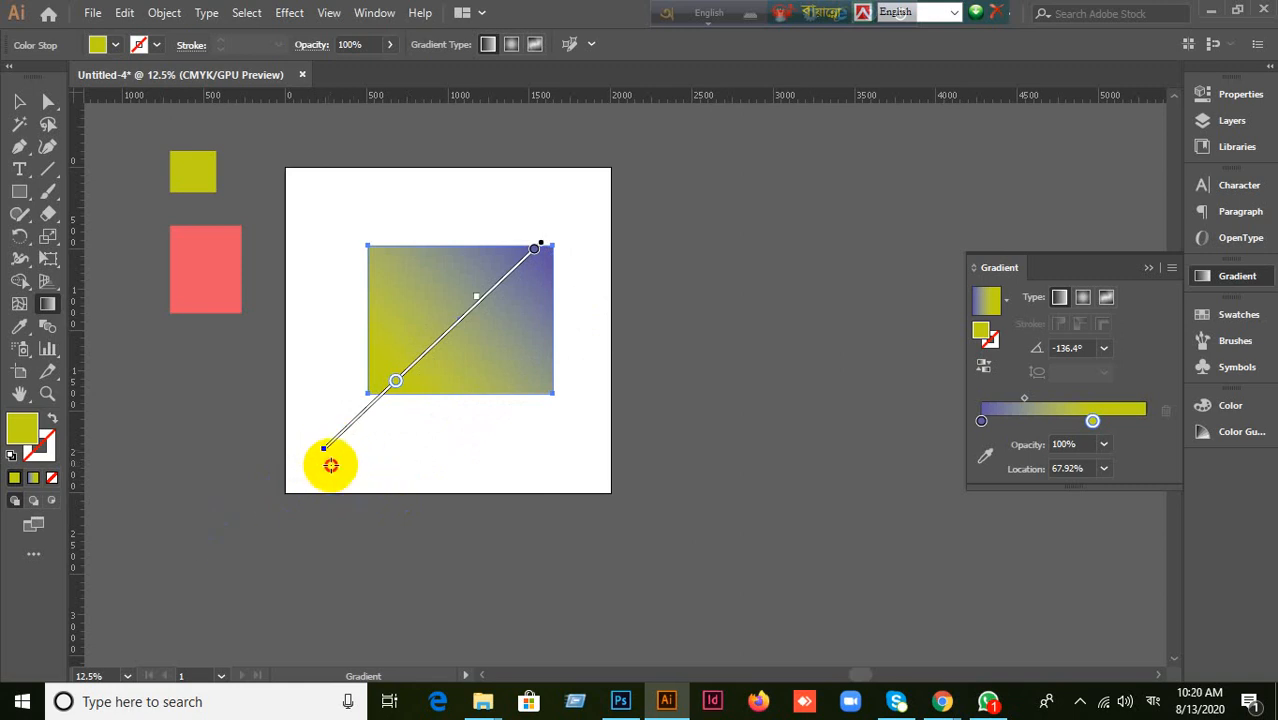
left_click_drag(331, 464, 622, 163)
left_click_drag(341, 231, 652, 452)
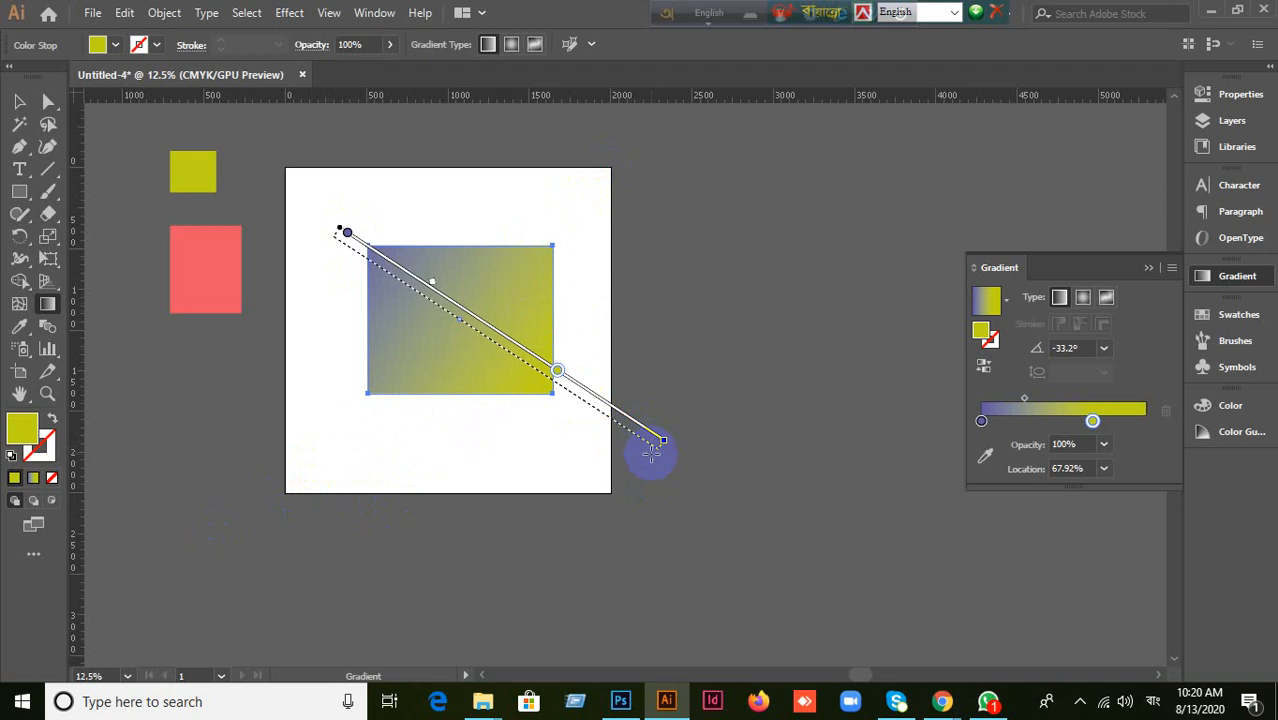
left_click_drag(588, 234, 314, 455)
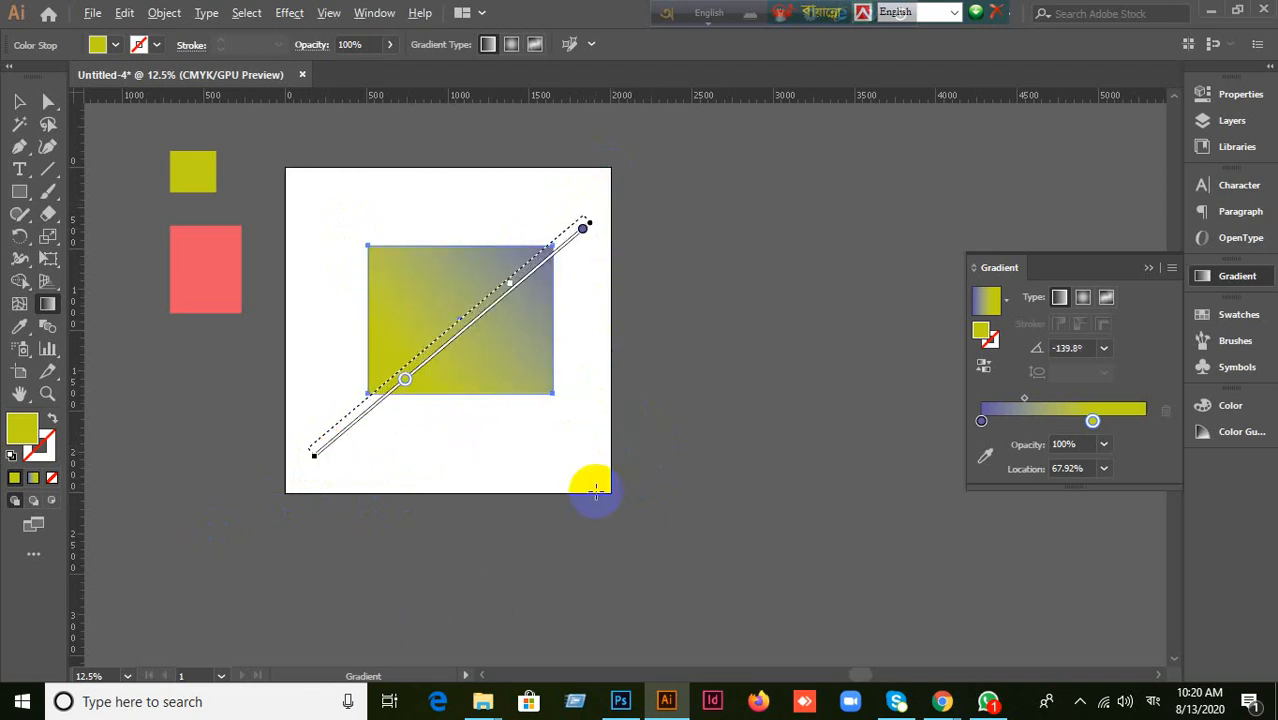
Step: Swing the gradient line's yellow end below the artboard to -107.8°, and rotate it back to -131.2°
scroll(596, 491, "down", 1)
scroll(597, 489, "up", 2)
scroll(549, 401, "down", 1)
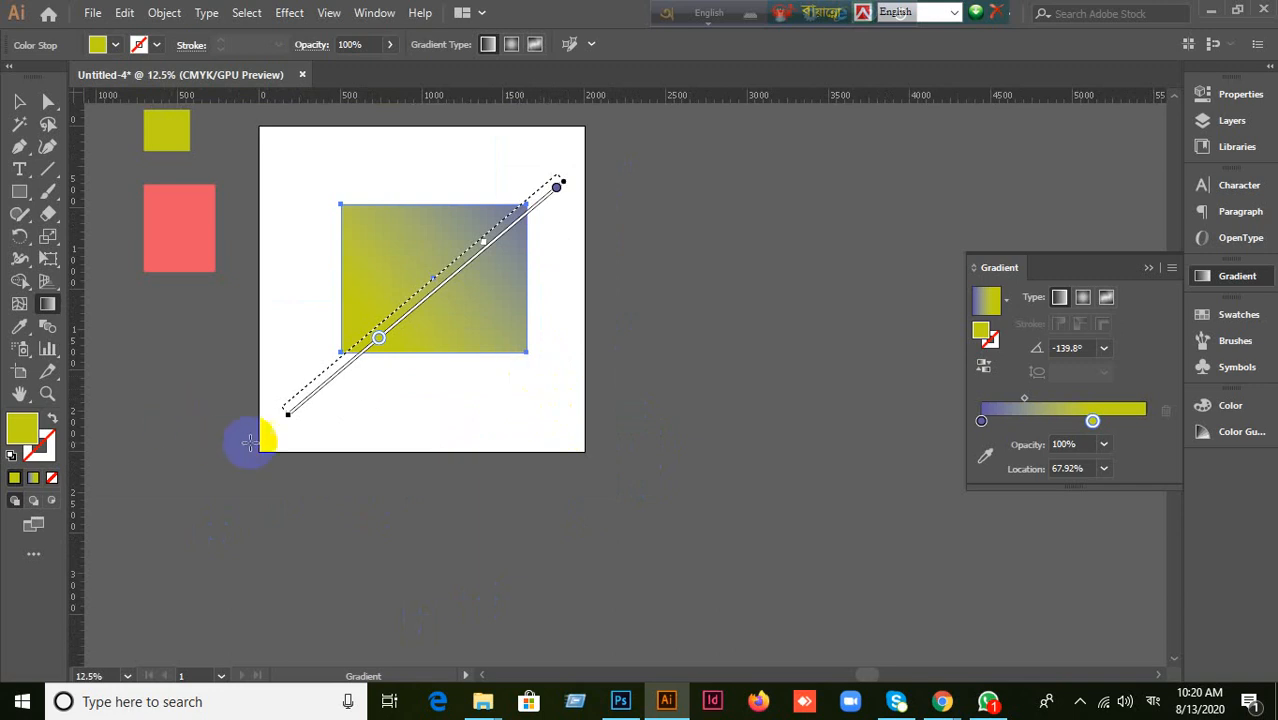
left_click_drag(284, 418, 450, 520)
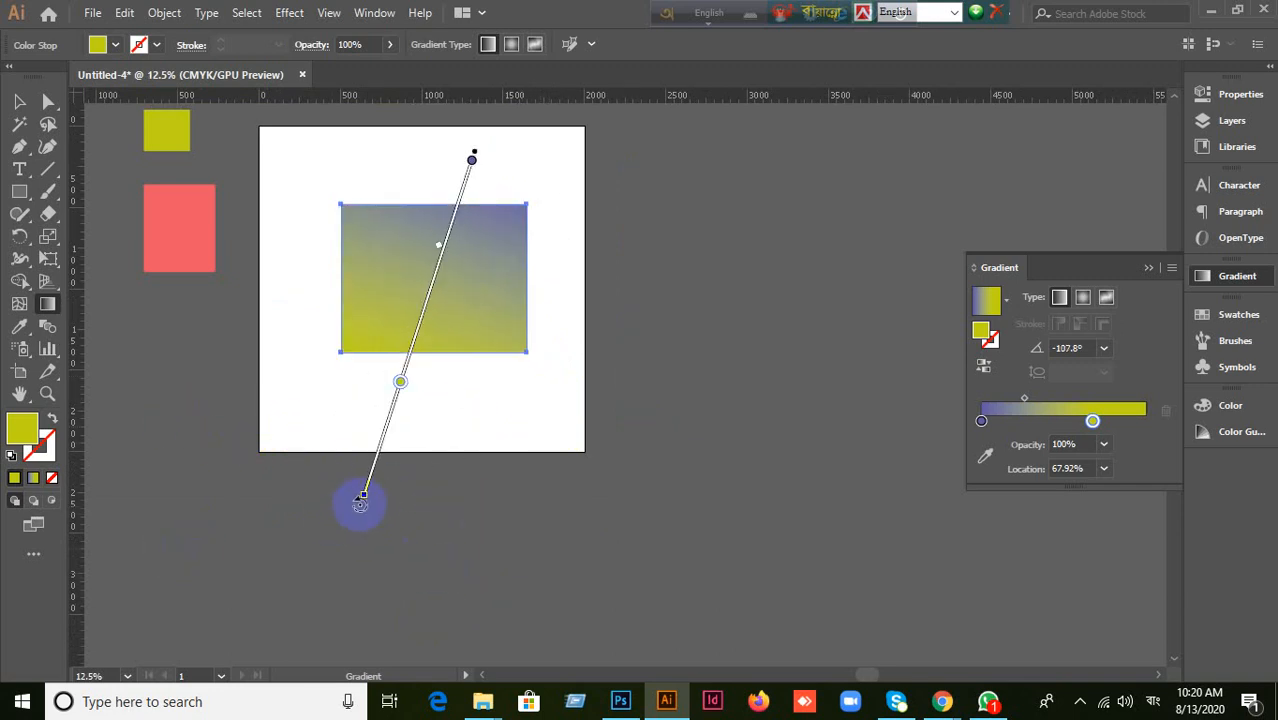
mouse_move(361, 500)
left_mouse_down()
mouse_move(476, 516)
mouse_move(727, 417)
mouse_move(827, 183)
mouse_move(809, 235)
mouse_move(476, 517)
mouse_move(180, 206)
mouse_move(257, 120)
mouse_move(306, 350)
mouse_move(244, 441)
left_mouse_up()
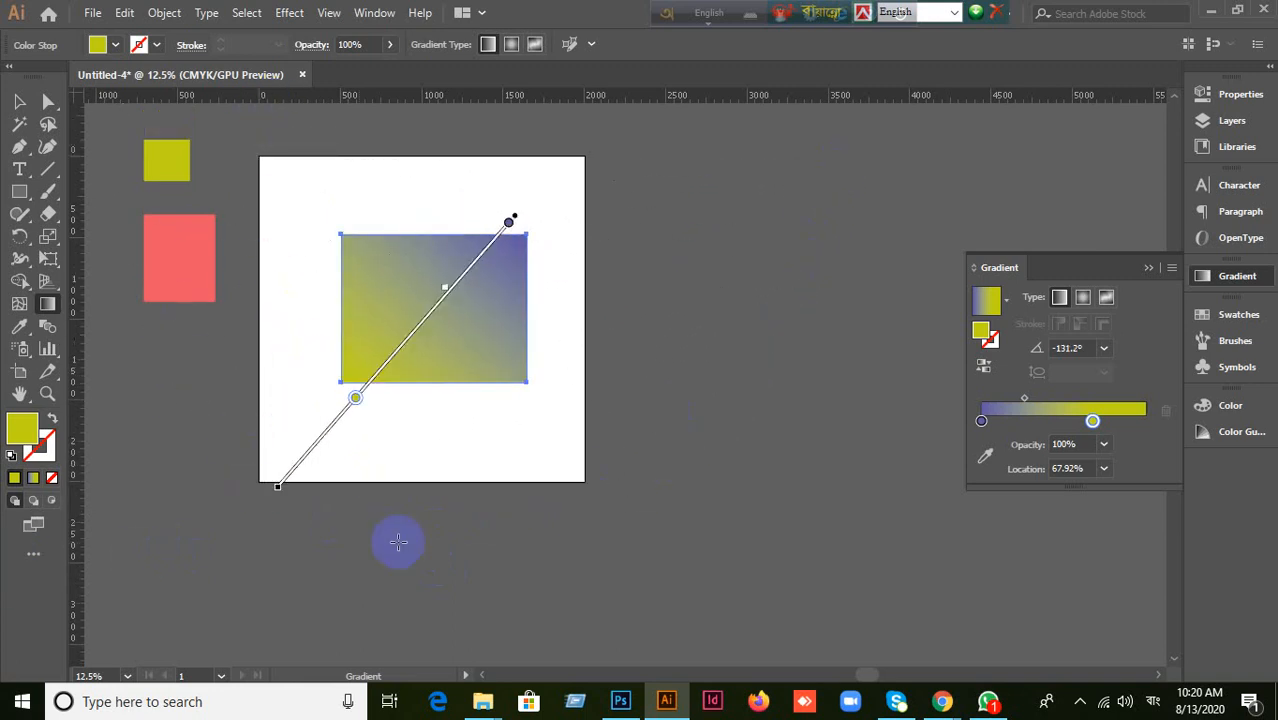
Step: Step the gradient's angle value down to -180°, and raise it to -129°
left_click(1067, 349)
left_click(1084, 347)
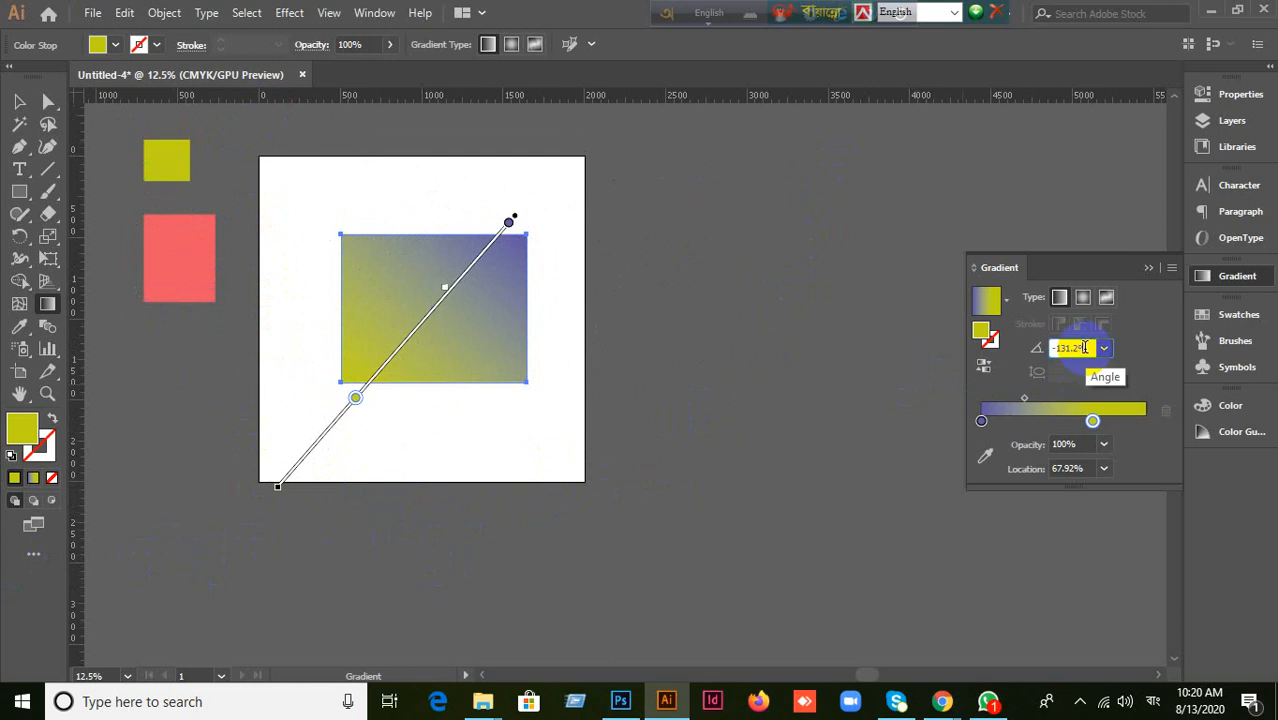
scroll(1085, 347, "down", 20)
scroll(1084, 347, "down", 17)
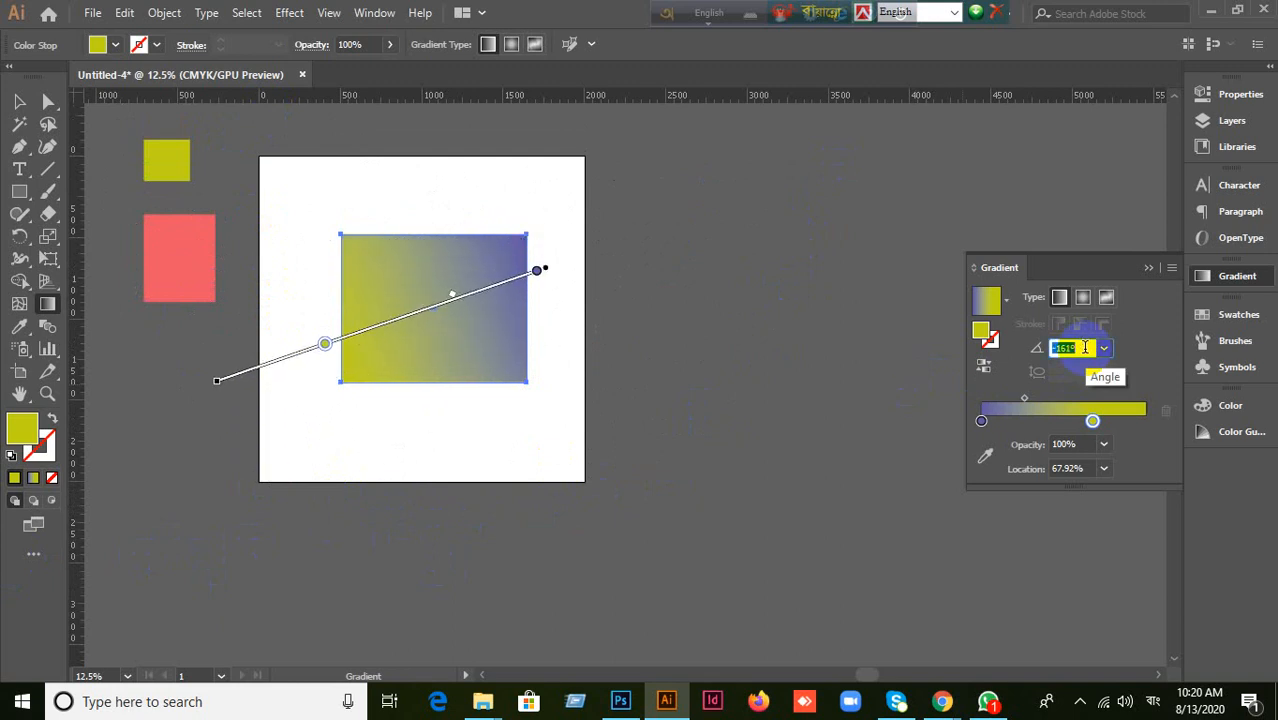
scroll(1084, 347, "down", 7)
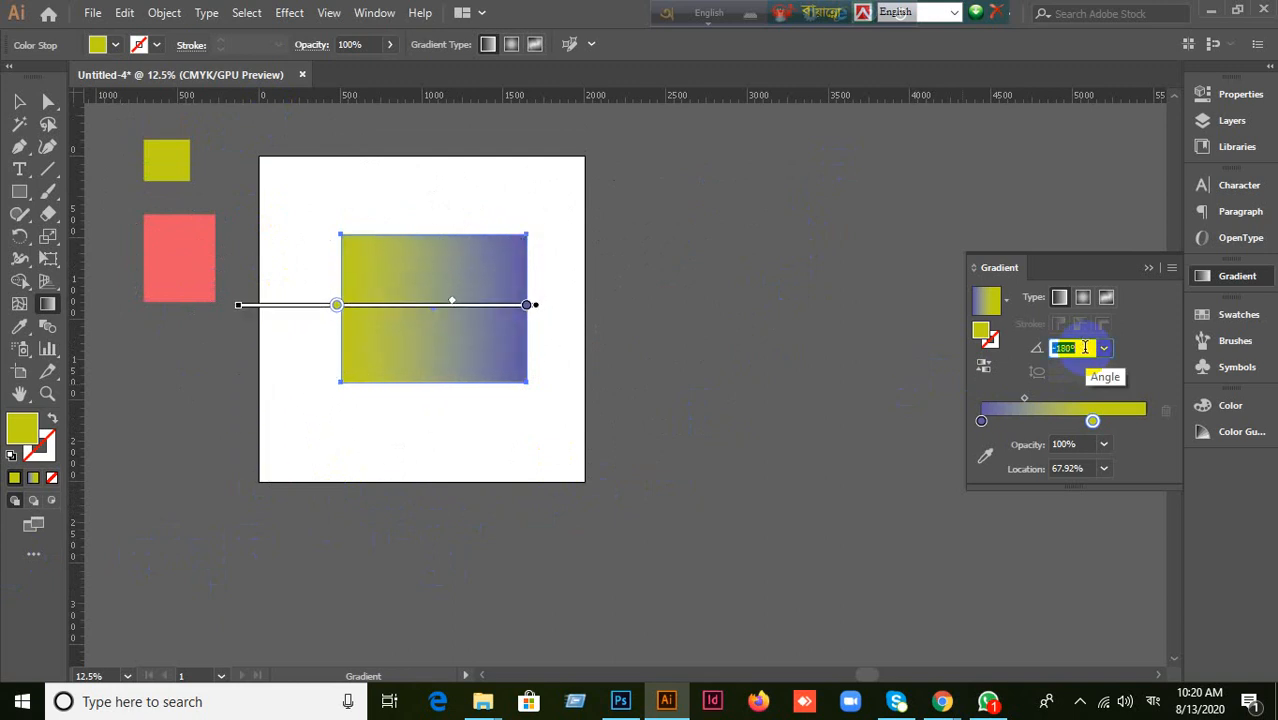
scroll(1084, 347, "up", 20)
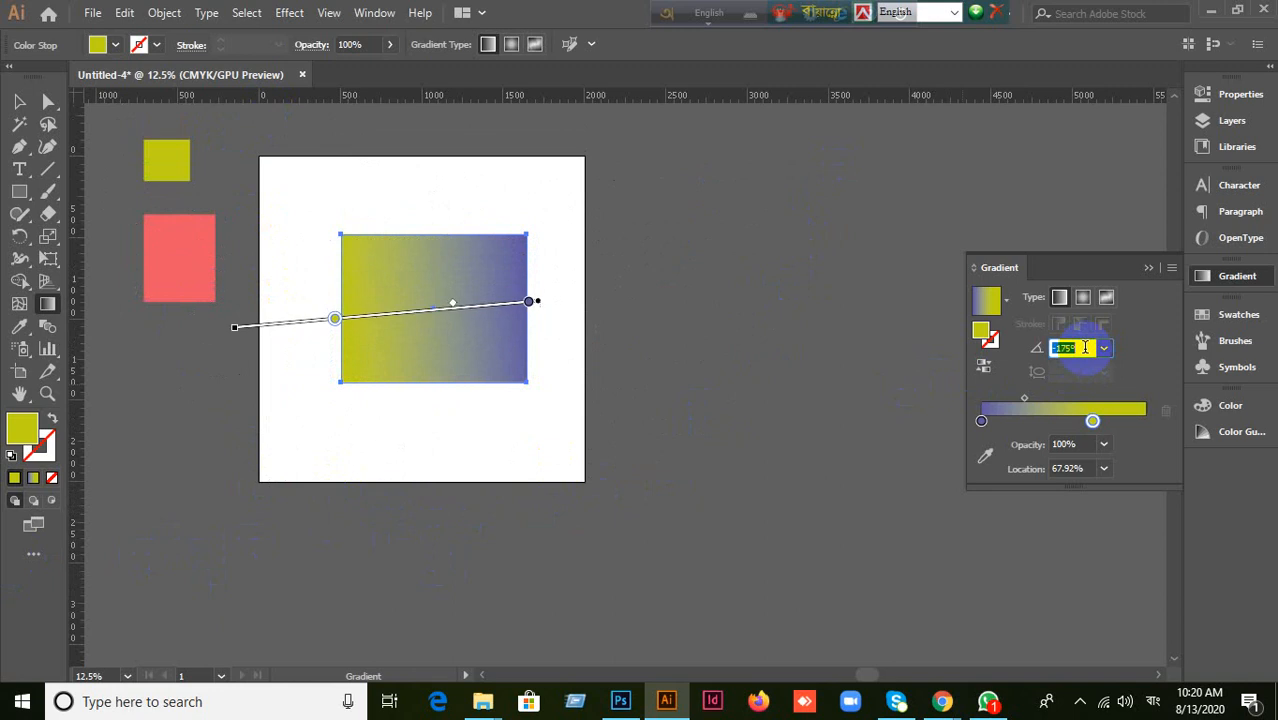
scroll(1090, 347, "up", 6)
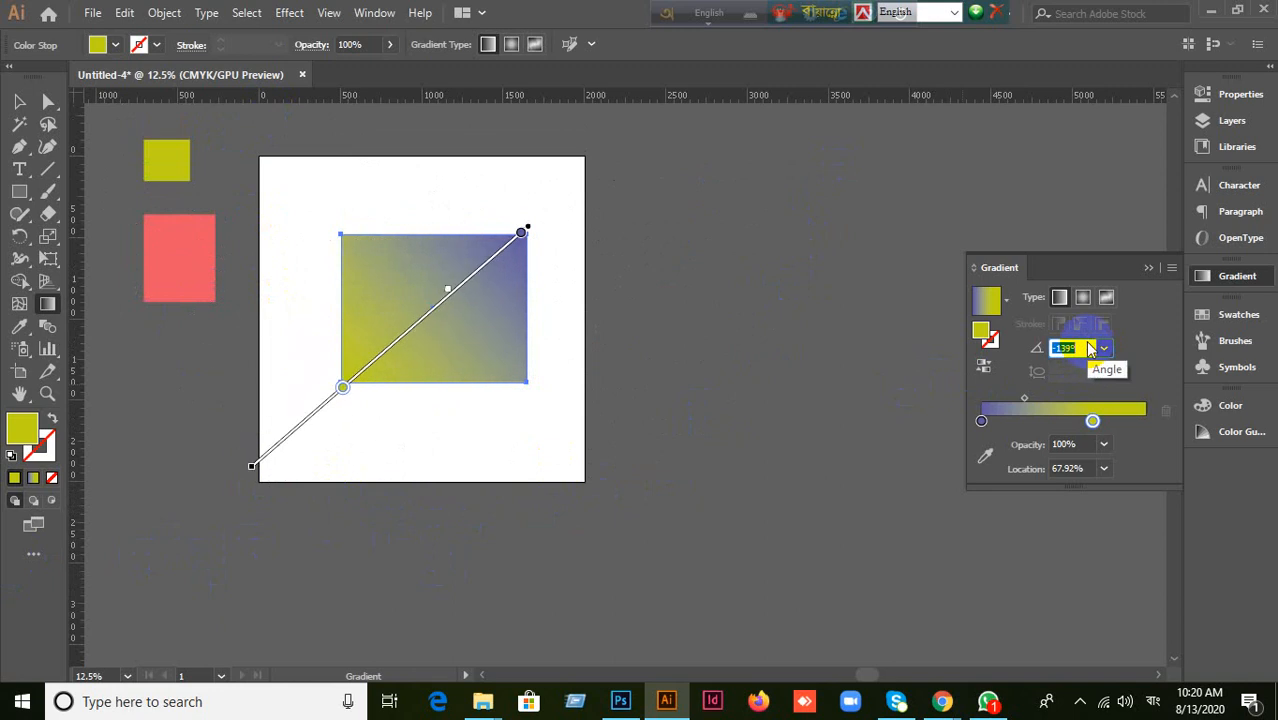
scroll(1090, 347, "up", 10)
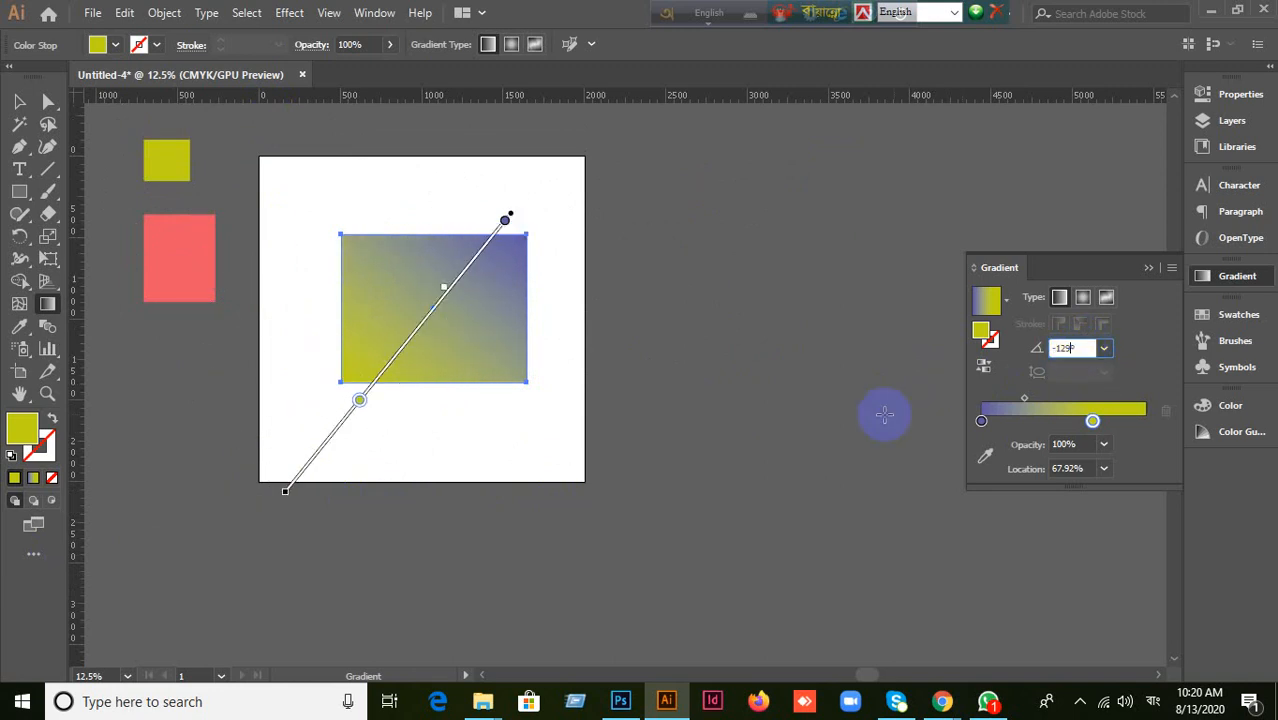
Step: Return to the Selection tool and change the rectangle's gradient type to radial
left_click(19, 102)
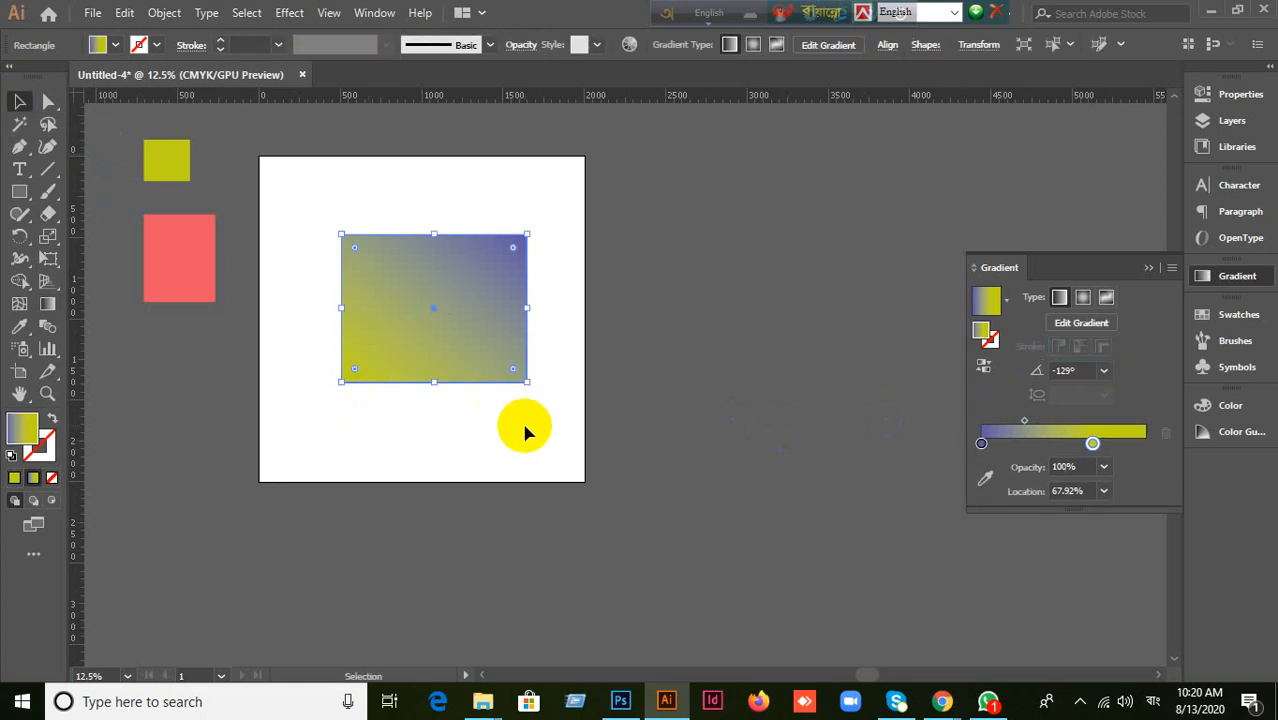
scroll(491, 351, "up", 3)
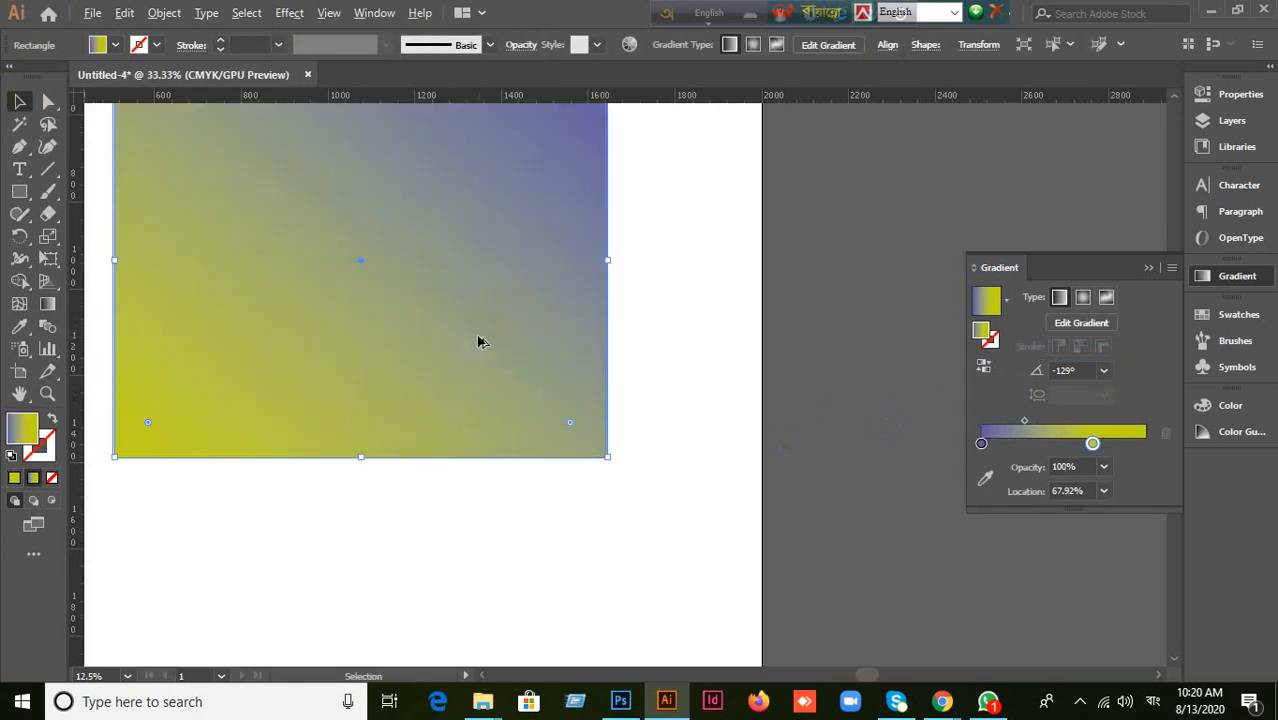
left_click_drag(479, 340, 698, 392)
scroll(698, 392, "down", 1)
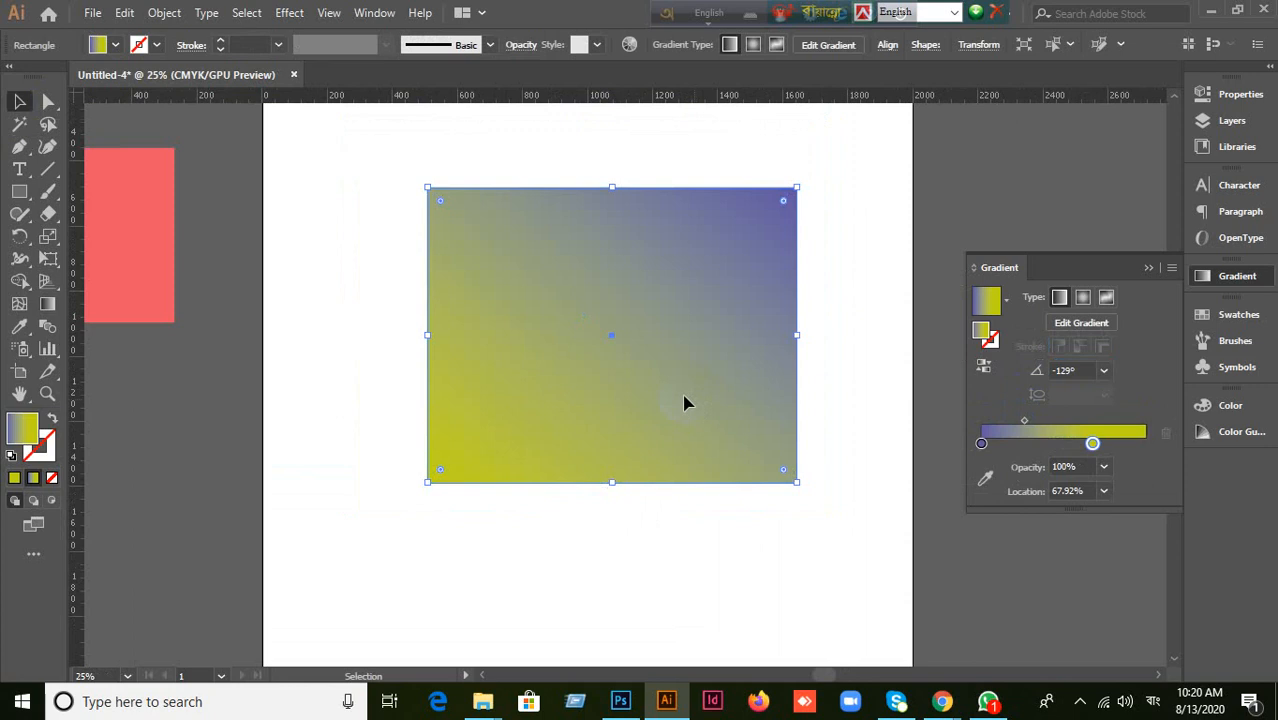
left_click(1083, 298)
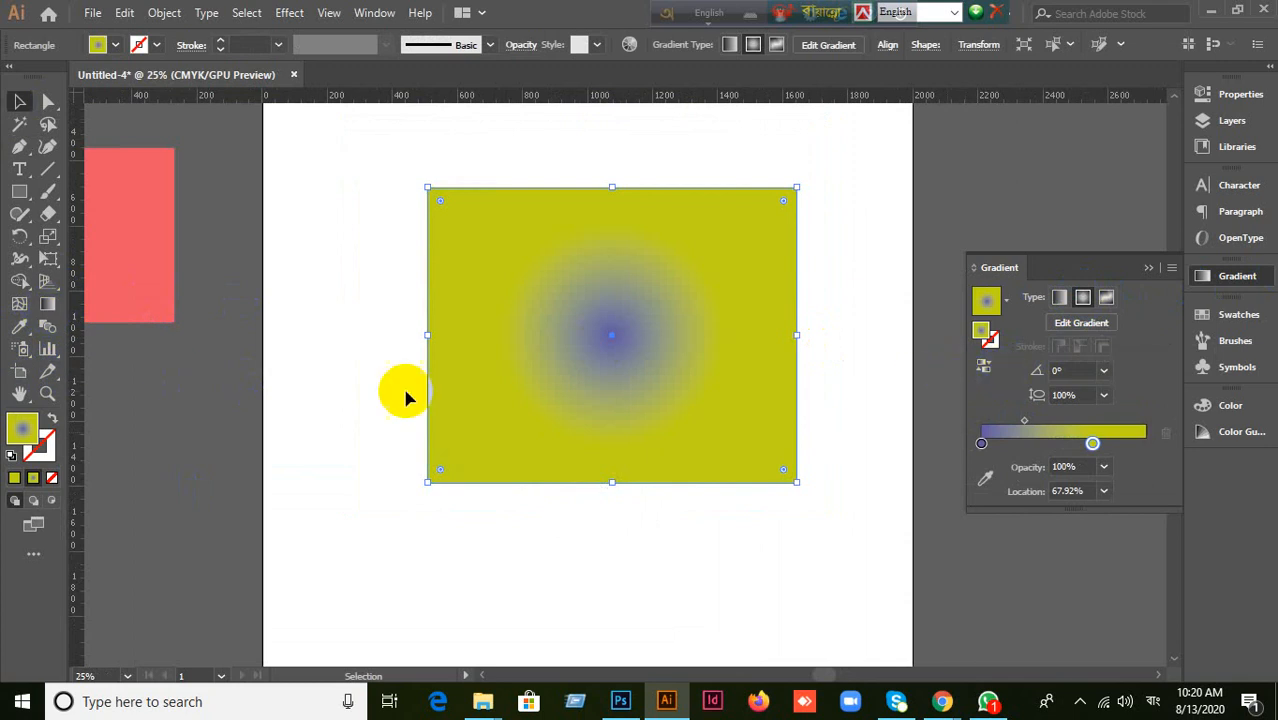
Step: Redraw the radial gradient with the Gradient tool along both rectangle diagonals, finishing from the upper-right to the lower-left corner at -142.4°
left_click(47, 306)
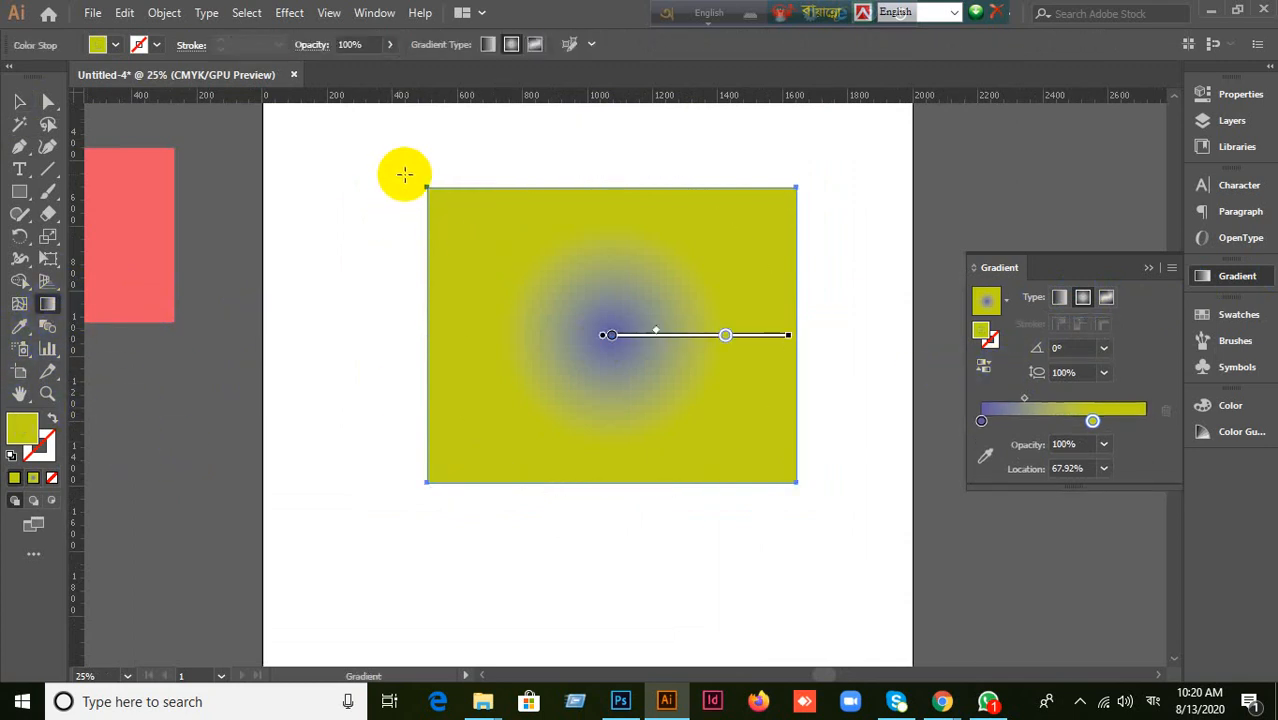
left_click_drag(404, 174, 900, 550)
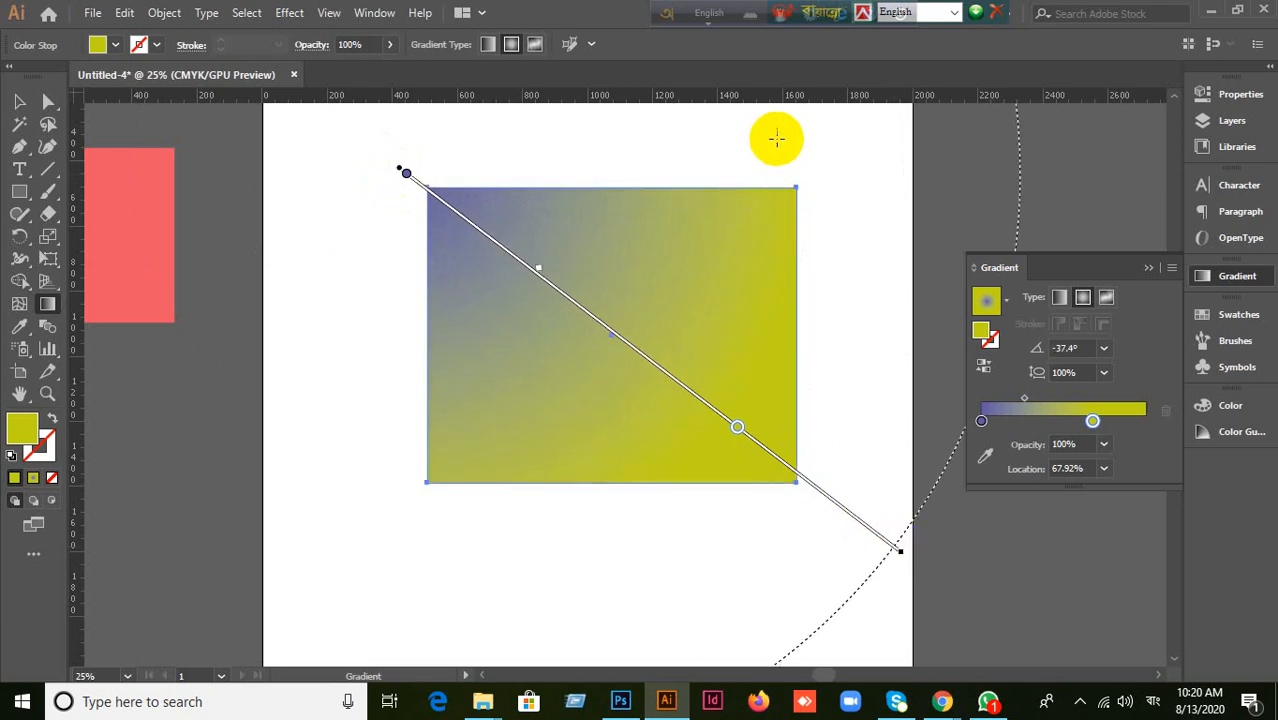
mouse_move(788, 194)
left_mouse_down()
mouse_move(603, 350)
mouse_move(423, 476)
left_mouse_up()
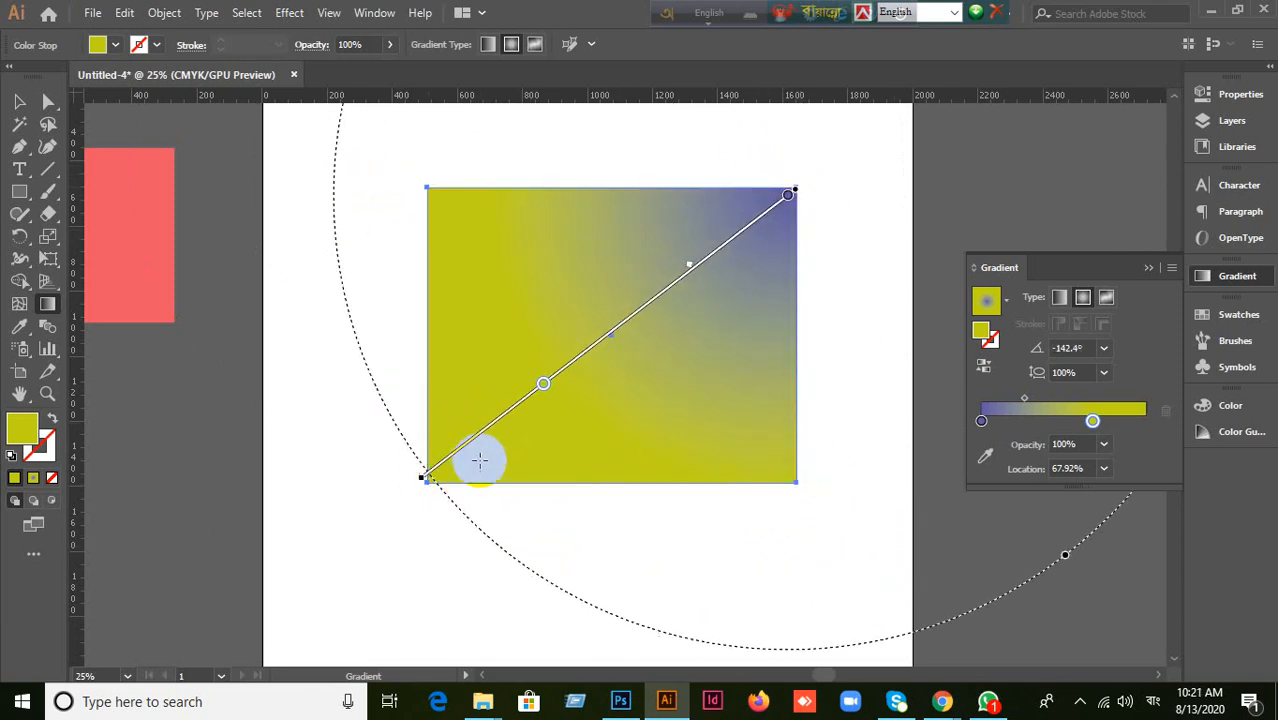
Step: Shrink the radial gradient's circle and move its purple centre to the middle of the rectangle
scroll(480, 460, "down", 3)
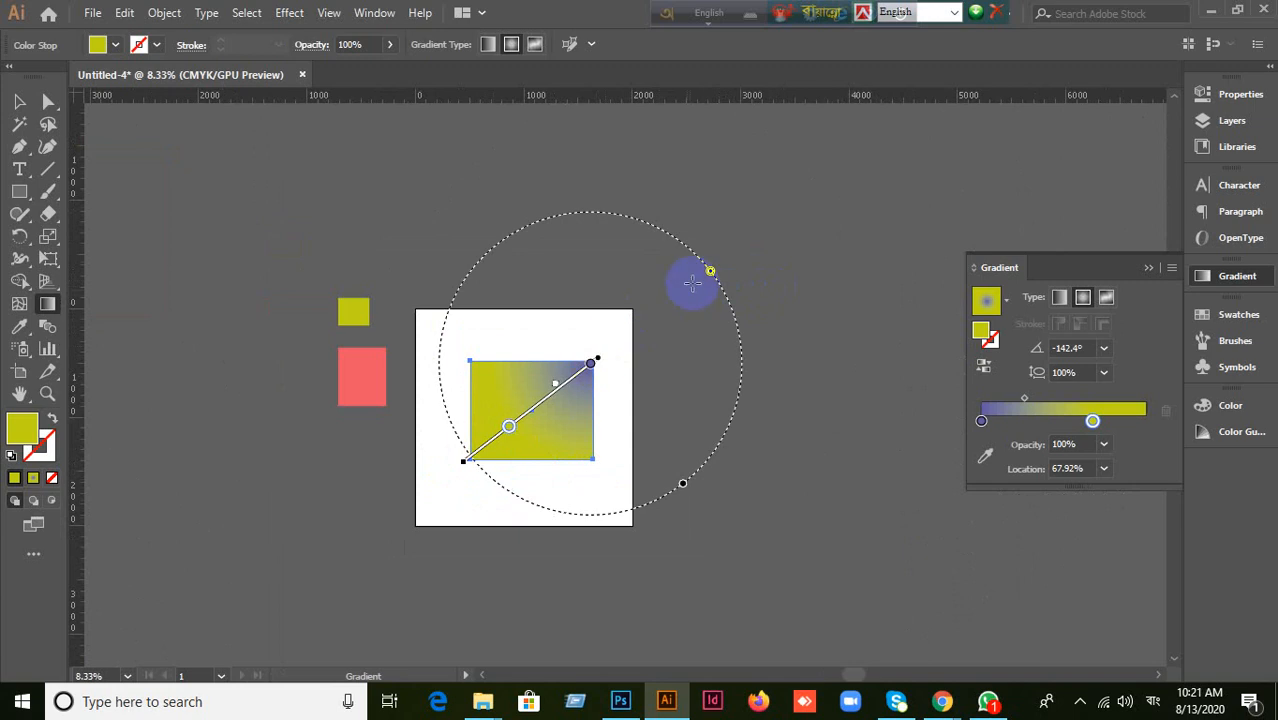
left_click_drag(710, 271, 636, 328)
left_click_drag(590, 365, 510, 425)
scroll(510, 425, "up", 4)
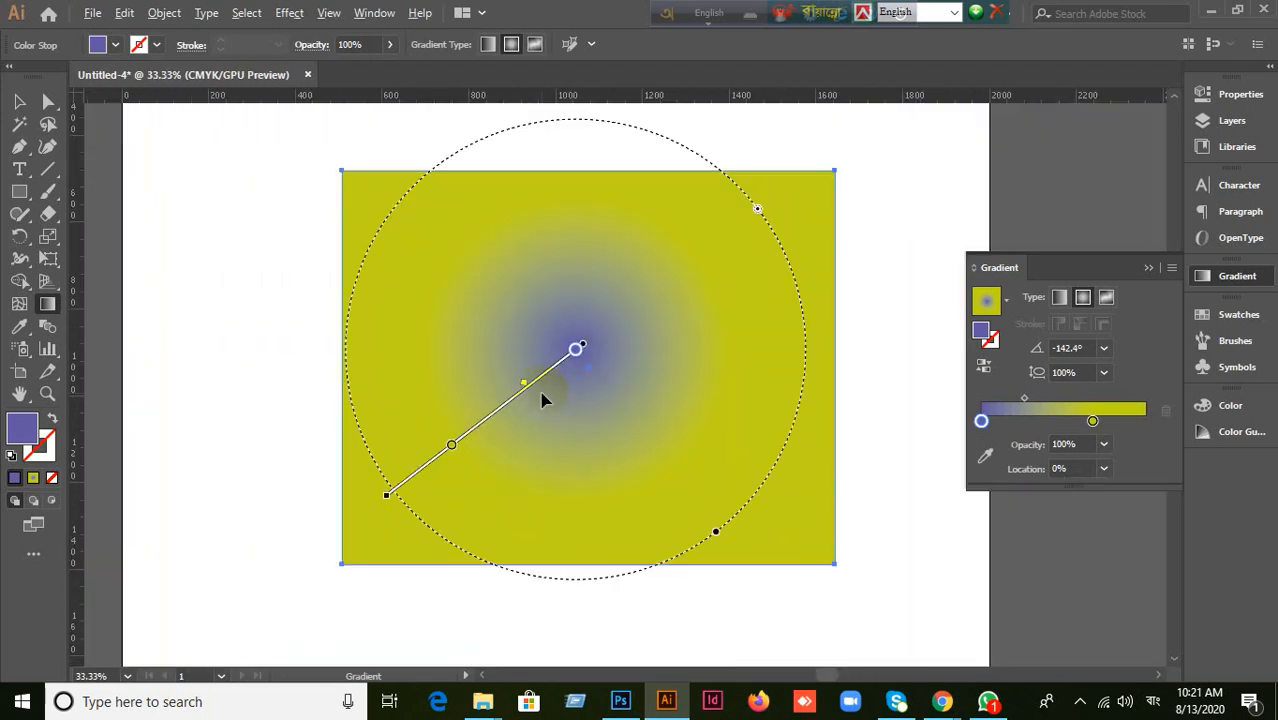
scroll(541, 392, "down", 2)
mouse_move(512, 405)
left_mouse_down()
mouse_move(533, 395)
mouse_move(512, 414)
left_mouse_up()
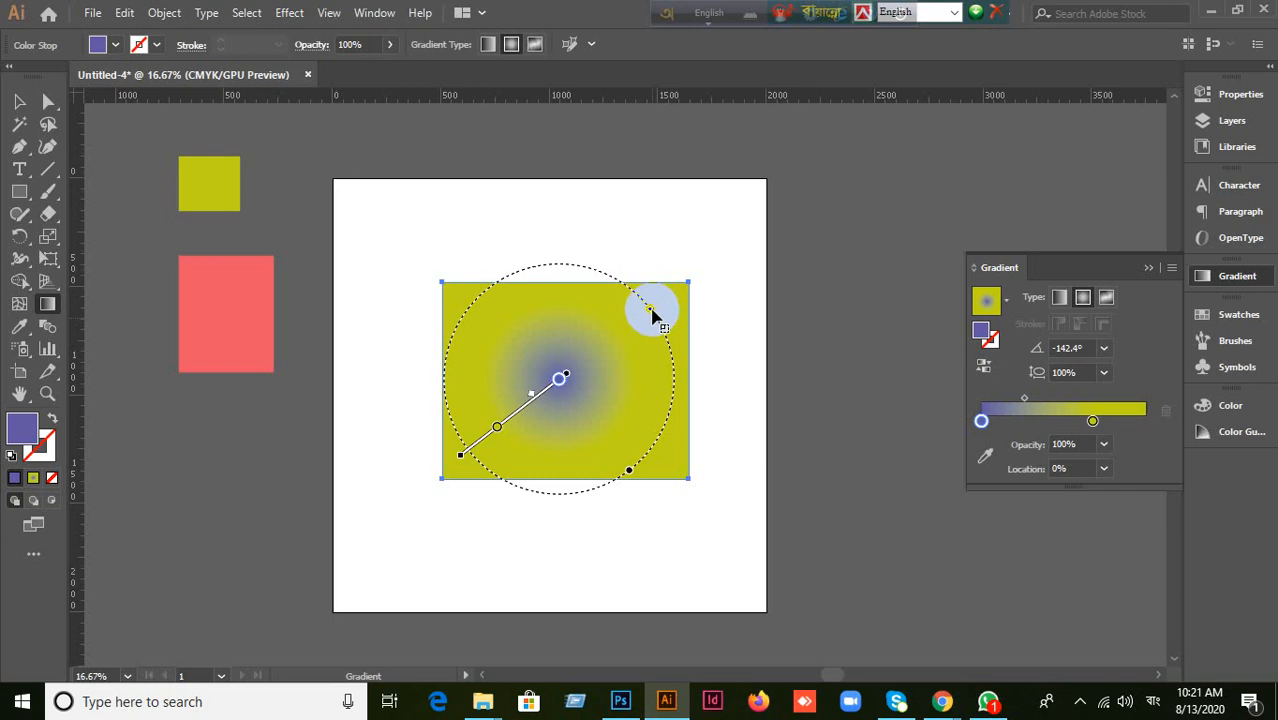
Step: Resize the radial gradient's circle smaller and larger, and shift its centre slightly toward the rectangle's upper-right corner
left_click_drag(652, 318, 675, 382)
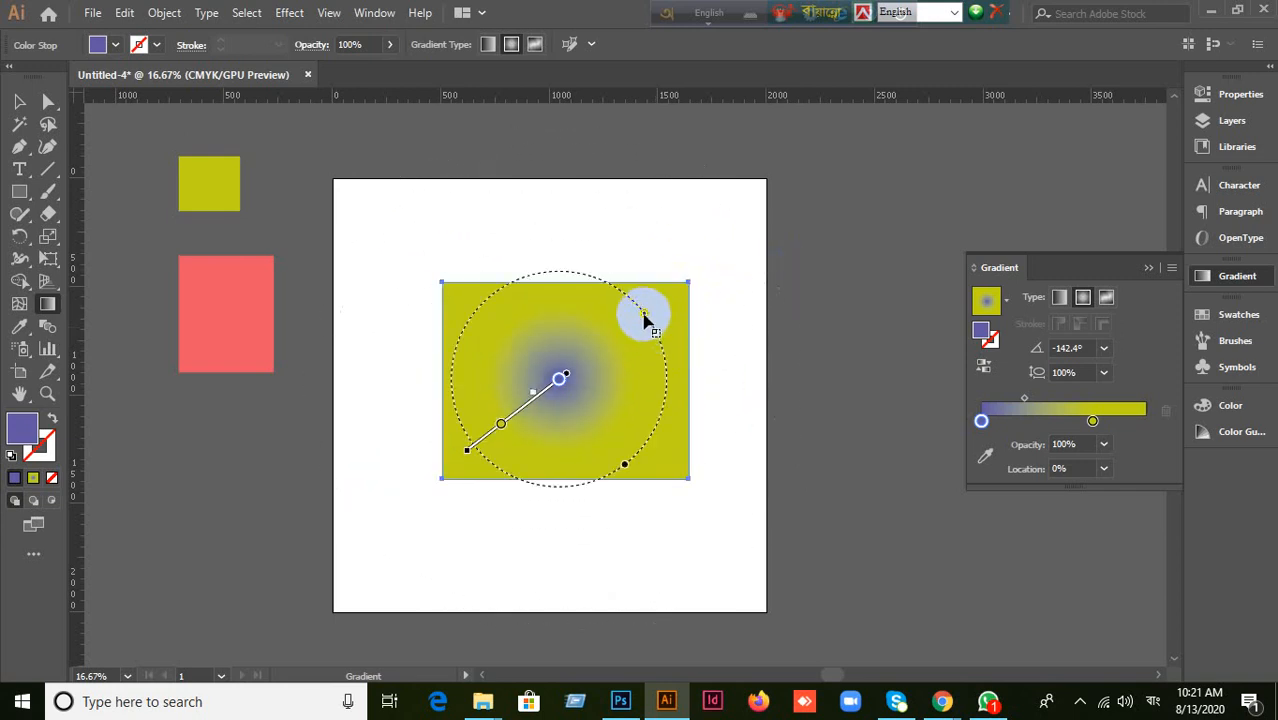
left_click_drag(645, 318, 680, 298)
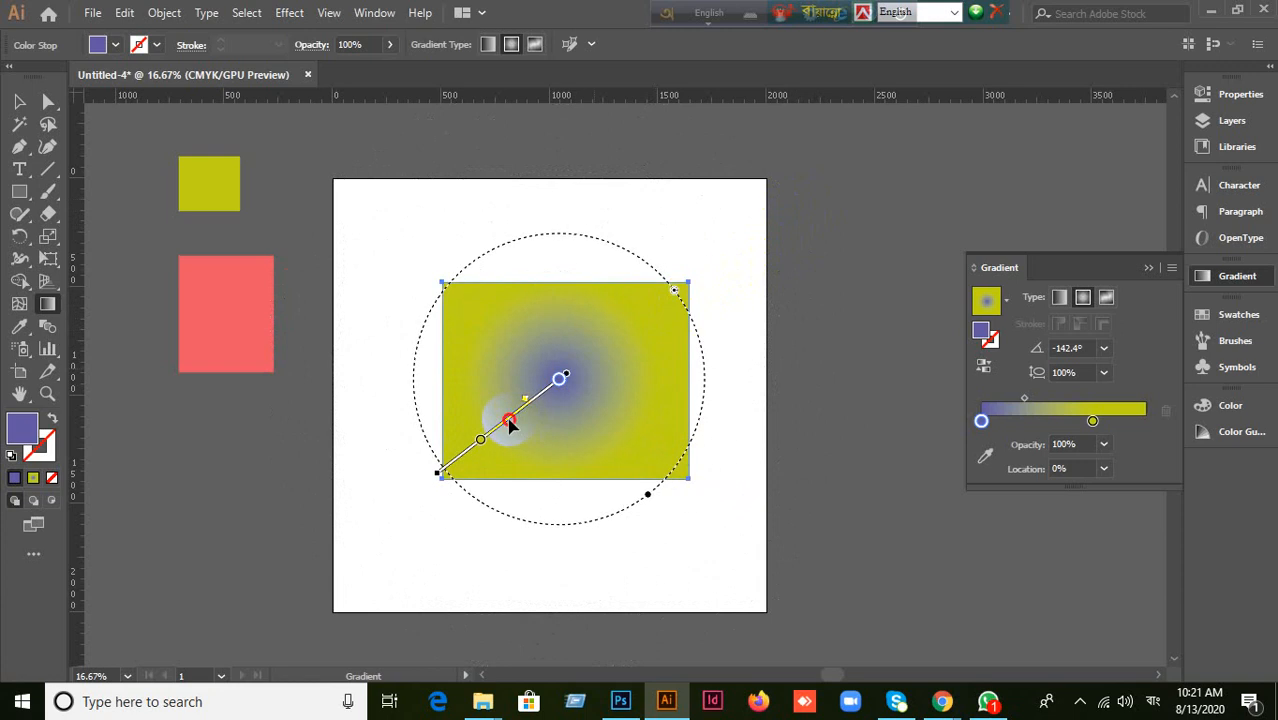
mouse_move(509, 424)
left_mouse_down()
mouse_move(570, 386)
mouse_move(540, 403)
left_mouse_up()
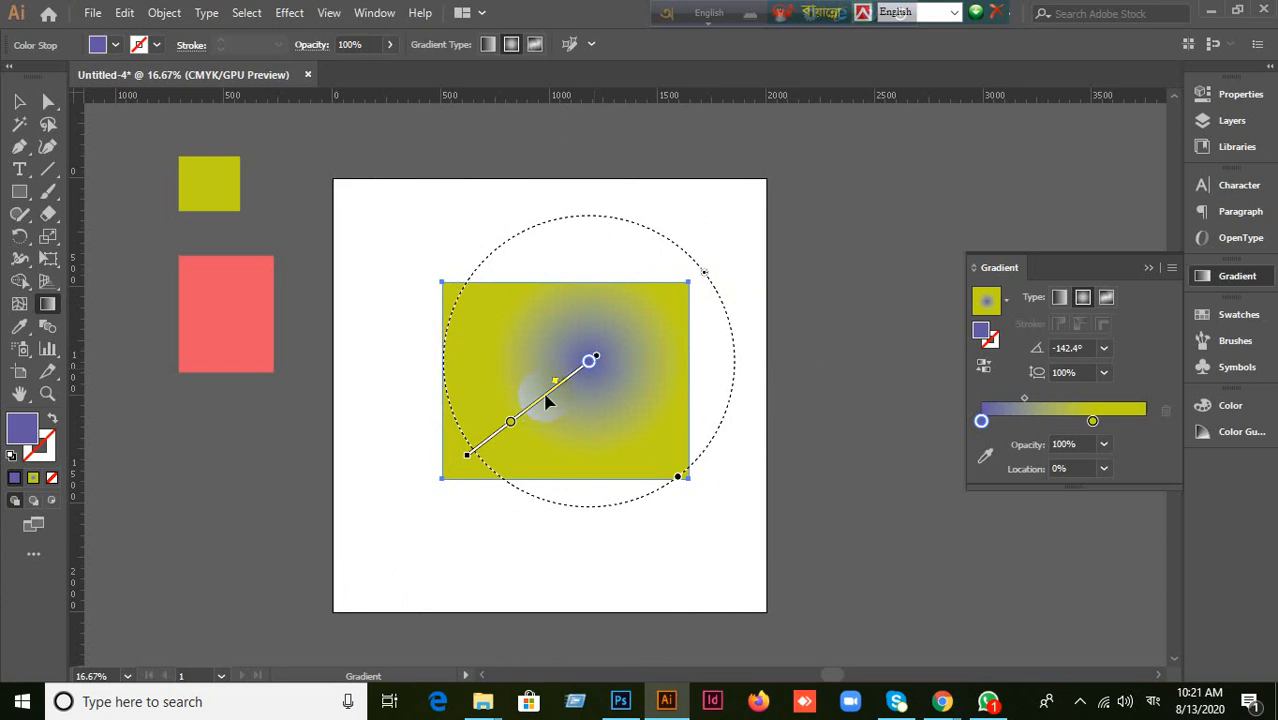
left_click_drag(541, 400, 528, 411)
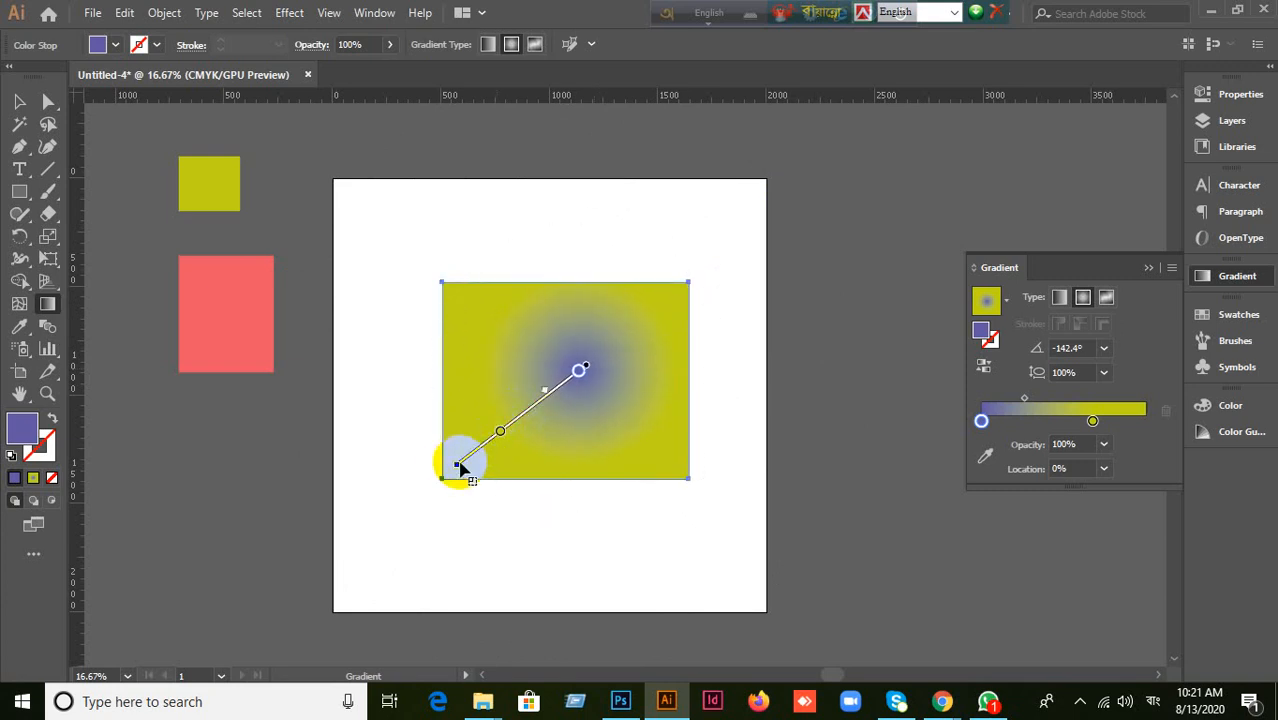
mouse_move(456, 468)
left_mouse_down()
mouse_move(371, 525)
mouse_move(465, 465)
mouse_move(421, 497)
mouse_move(458, 478)
mouse_move(451, 469)
left_mouse_up()
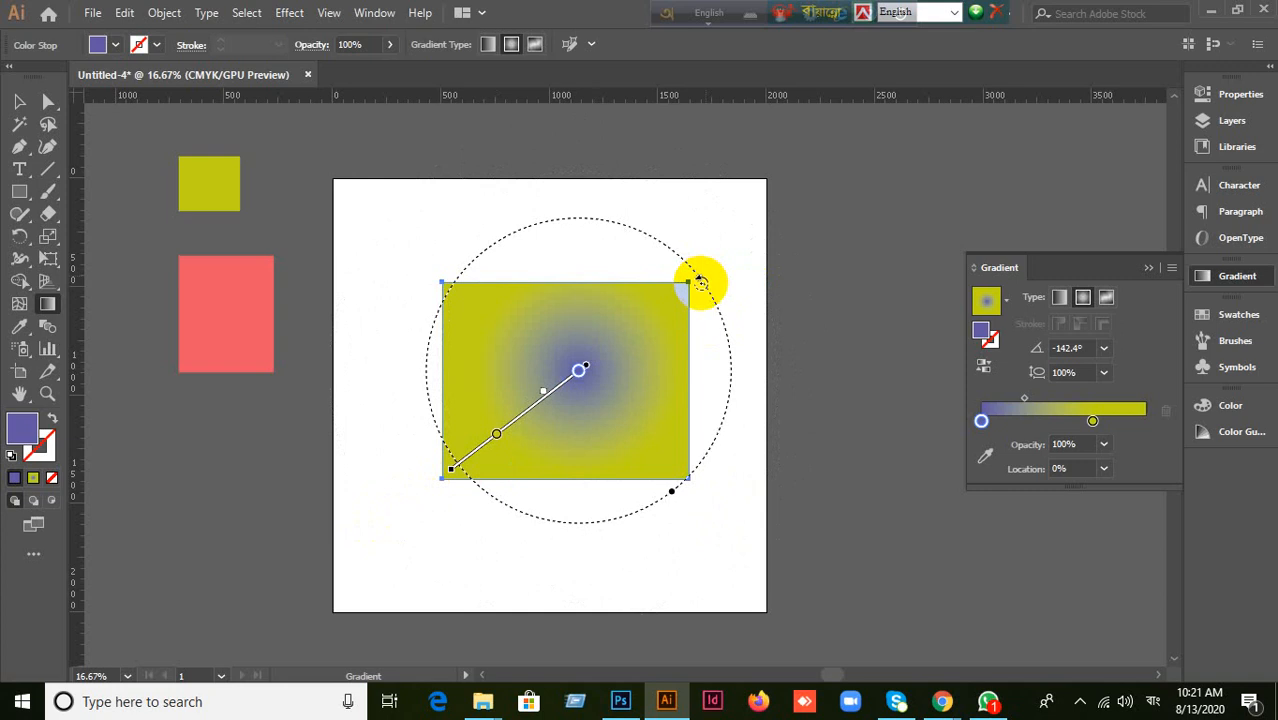
mouse_move(703, 285)
left_mouse_down()
mouse_move(759, 243)
mouse_move(703, 285)
left_mouse_up()
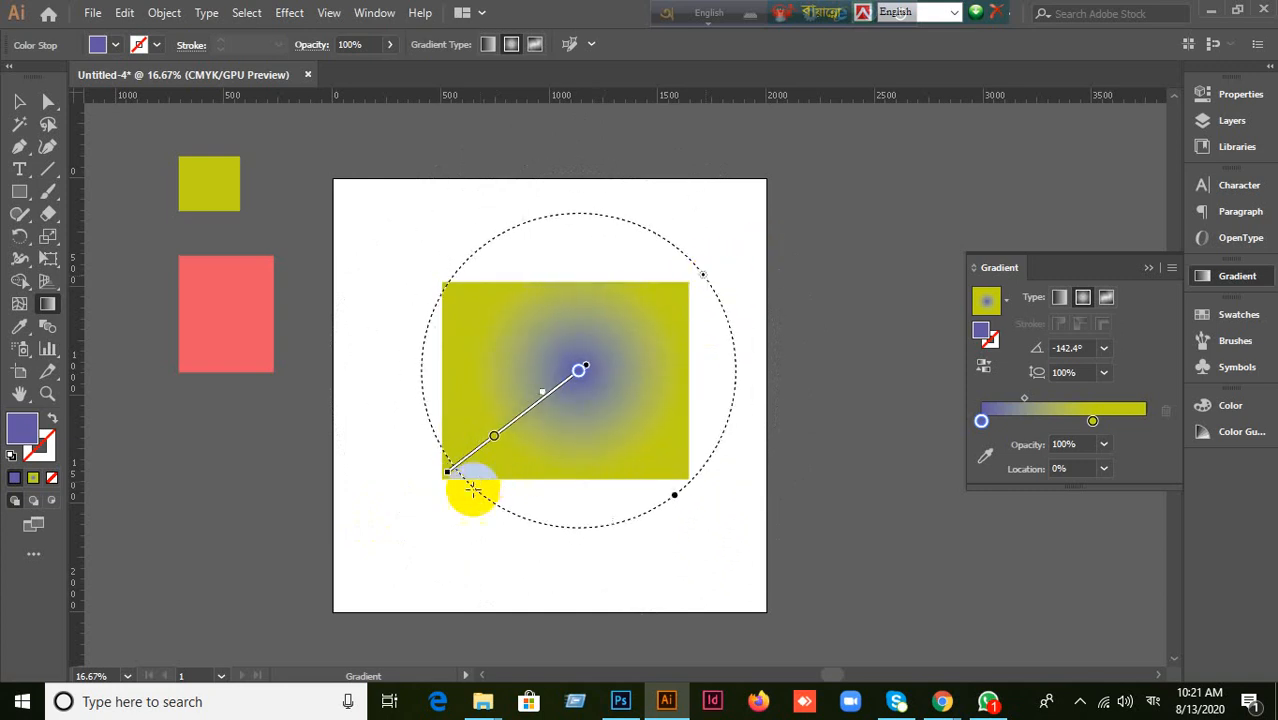
Step: Rotate the radial gradient's line around its centre to -139.1°, and on to a nearly horizontal -179.5°
mouse_move(447, 481)
left_mouse_down()
mouse_move(456, 463)
mouse_move(399, 514)
mouse_move(462, 471)
mouse_move(456, 482)
left_mouse_up()
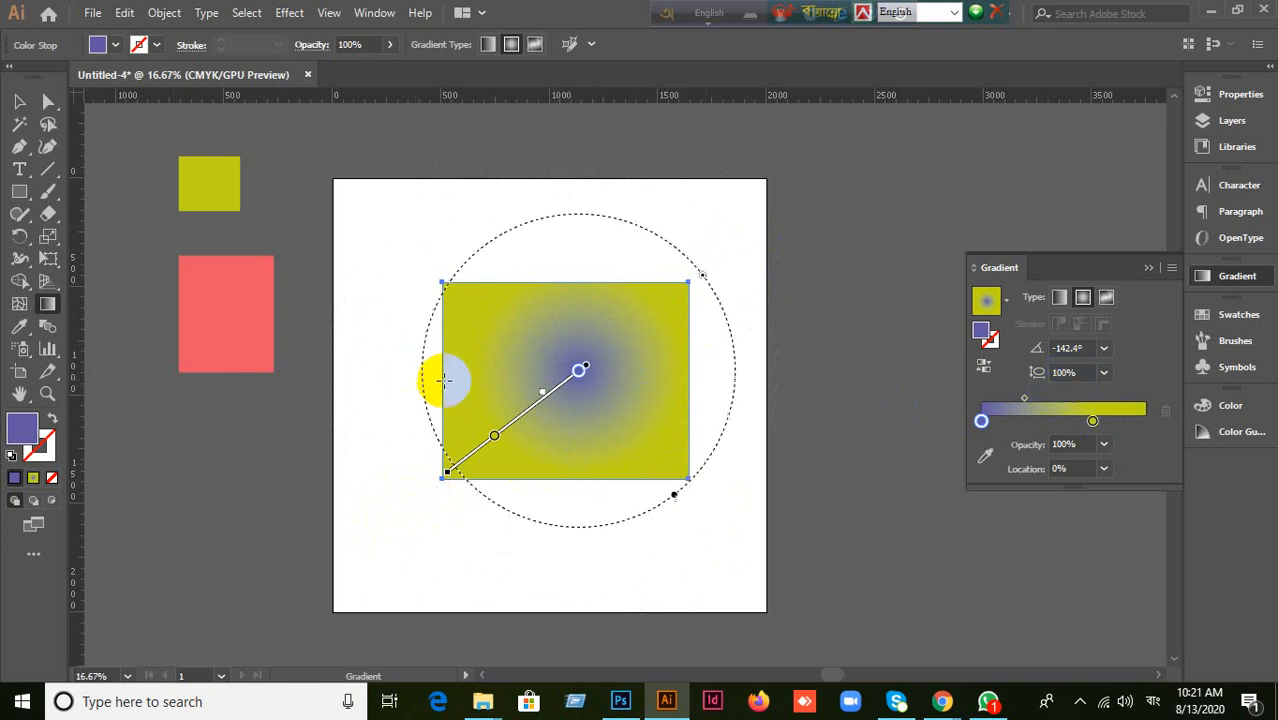
mouse_move(422, 383)
left_mouse_down()
mouse_move(425, 423)
mouse_move(422, 389)
left_mouse_up()
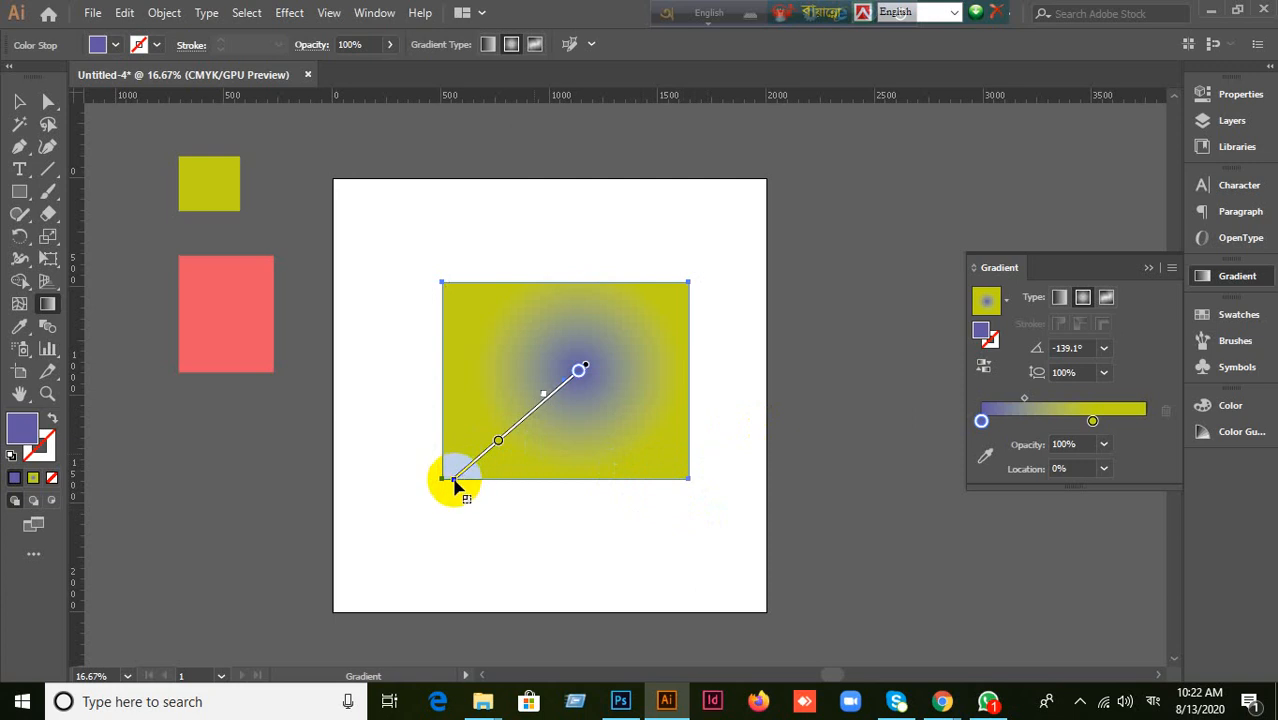
mouse_move(455, 484)
left_mouse_down()
mouse_move(414, 419)
mouse_move(438, 502)
mouse_move(390, 372)
left_mouse_up()
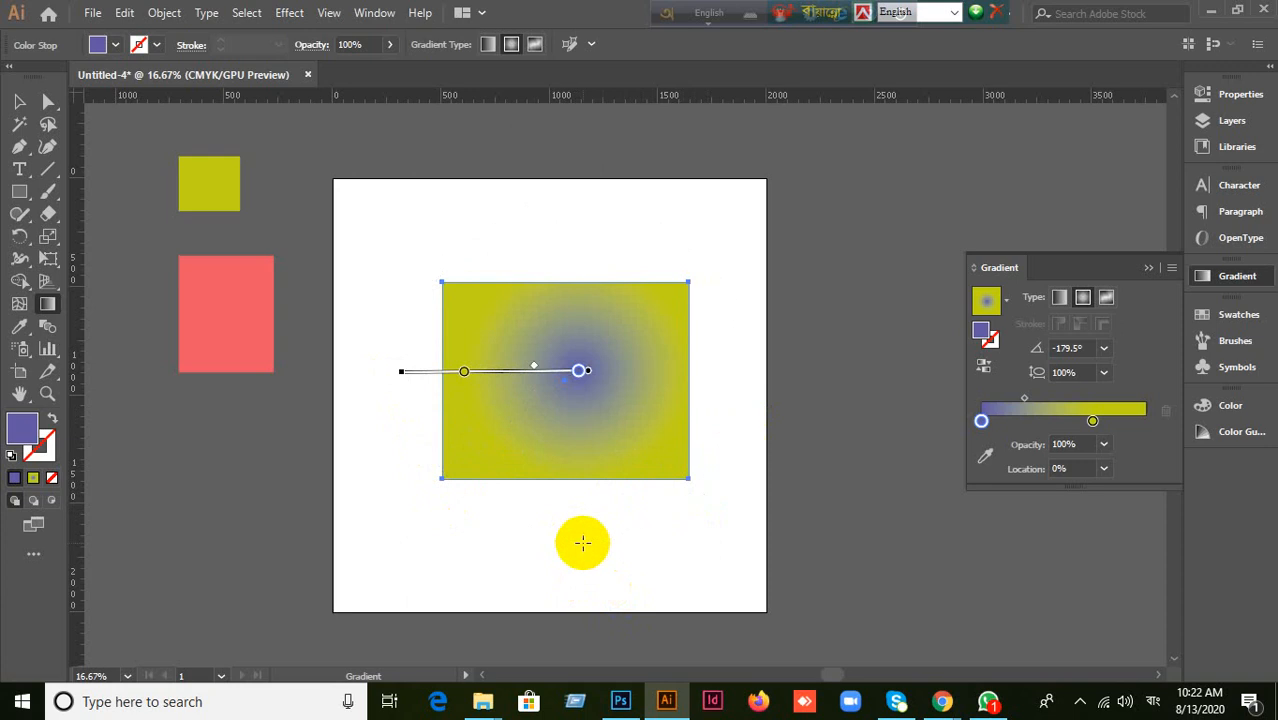
Step: Squash the radial gradient into an ellipse with a 41.9% aspect ratio, and stretch it back to nearly circular on the artboard
left_click_drag(582, 541, 655, 450)
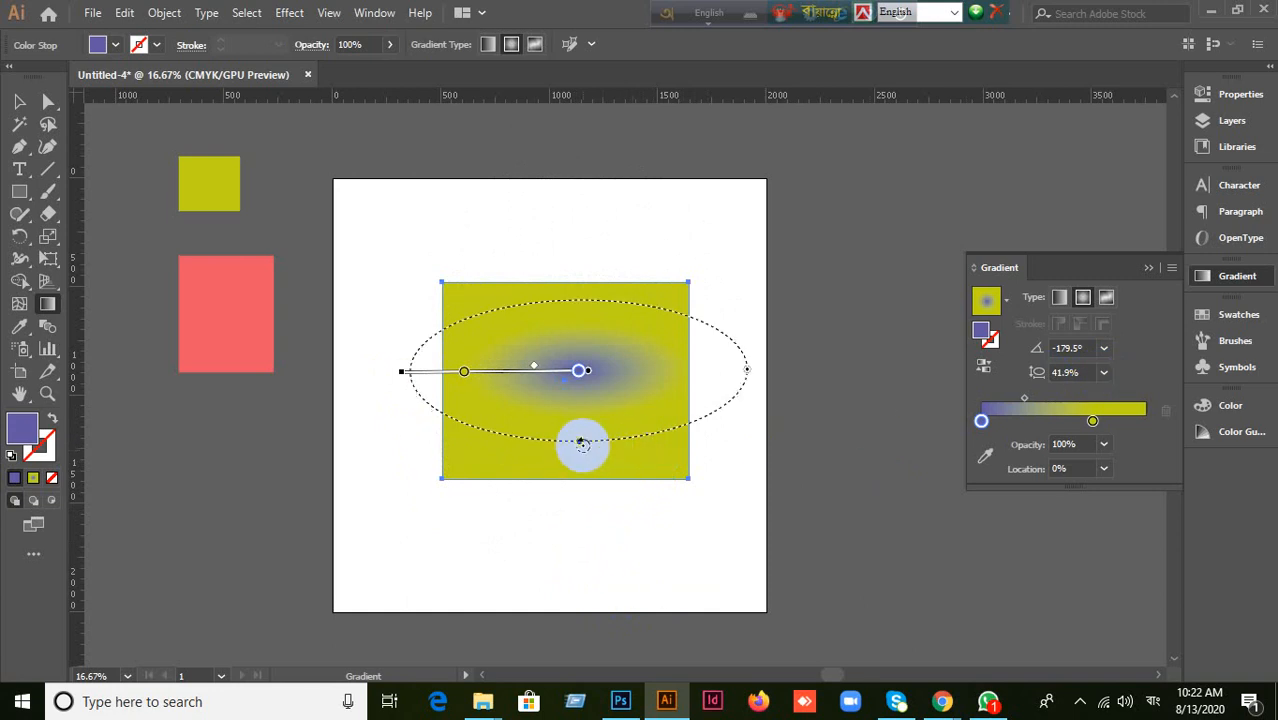
left_click_drag(581, 446, 579, 533)
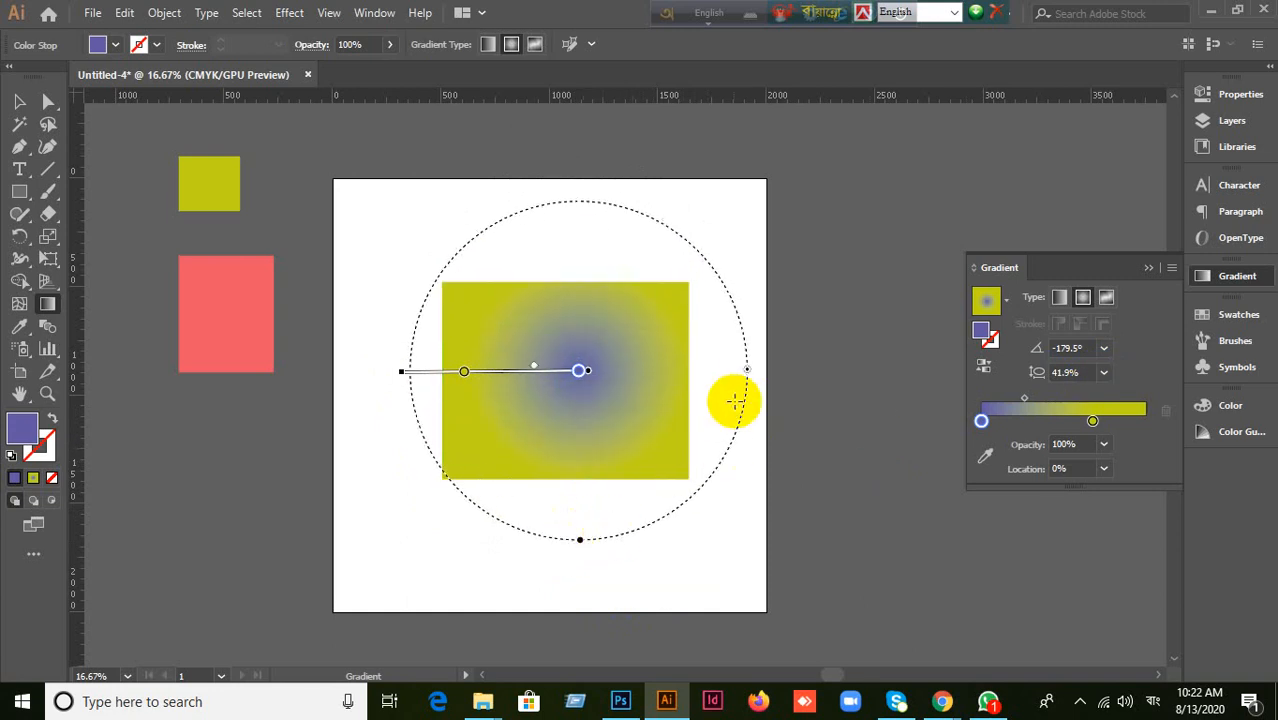
mouse_move(748, 372)
left_mouse_down()
mouse_move(712, 372)
mouse_move(748, 387)
left_mouse_up()
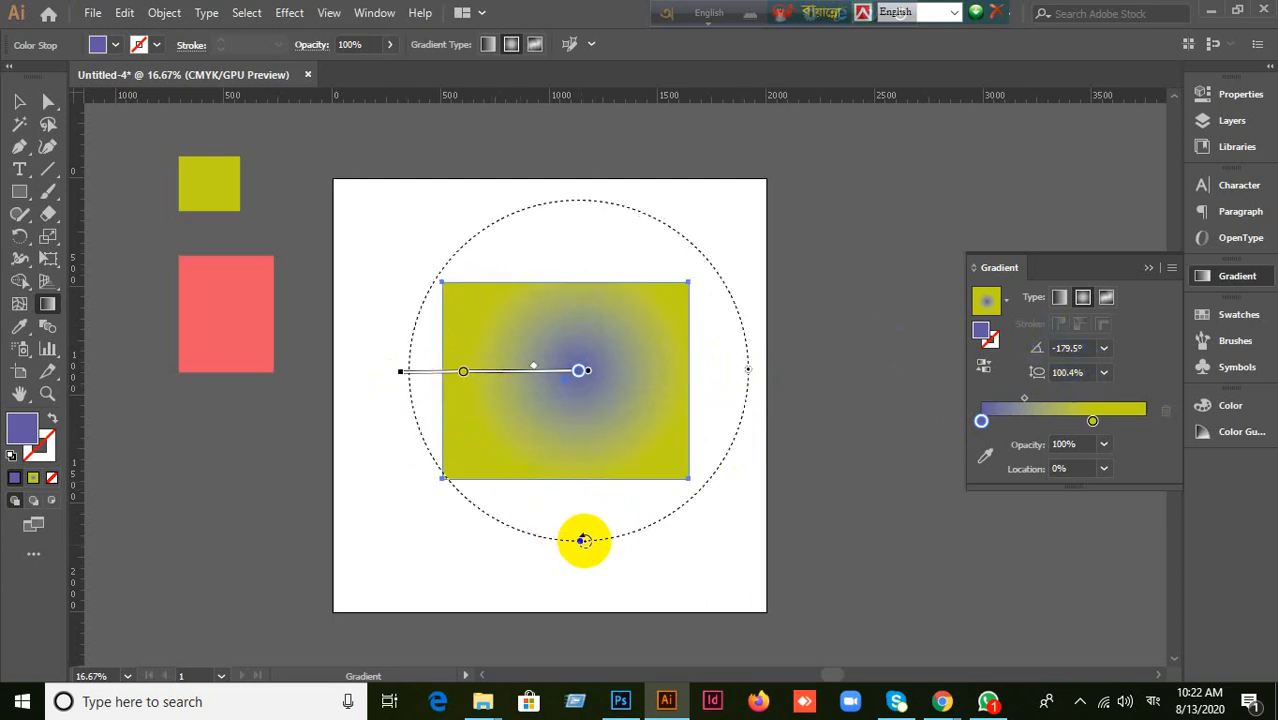
mouse_move(583, 540)
left_mouse_down()
mouse_move(576, 438)
mouse_move(582, 551)
mouse_move(579, 442)
mouse_move(580, 534)
left_mouse_up()
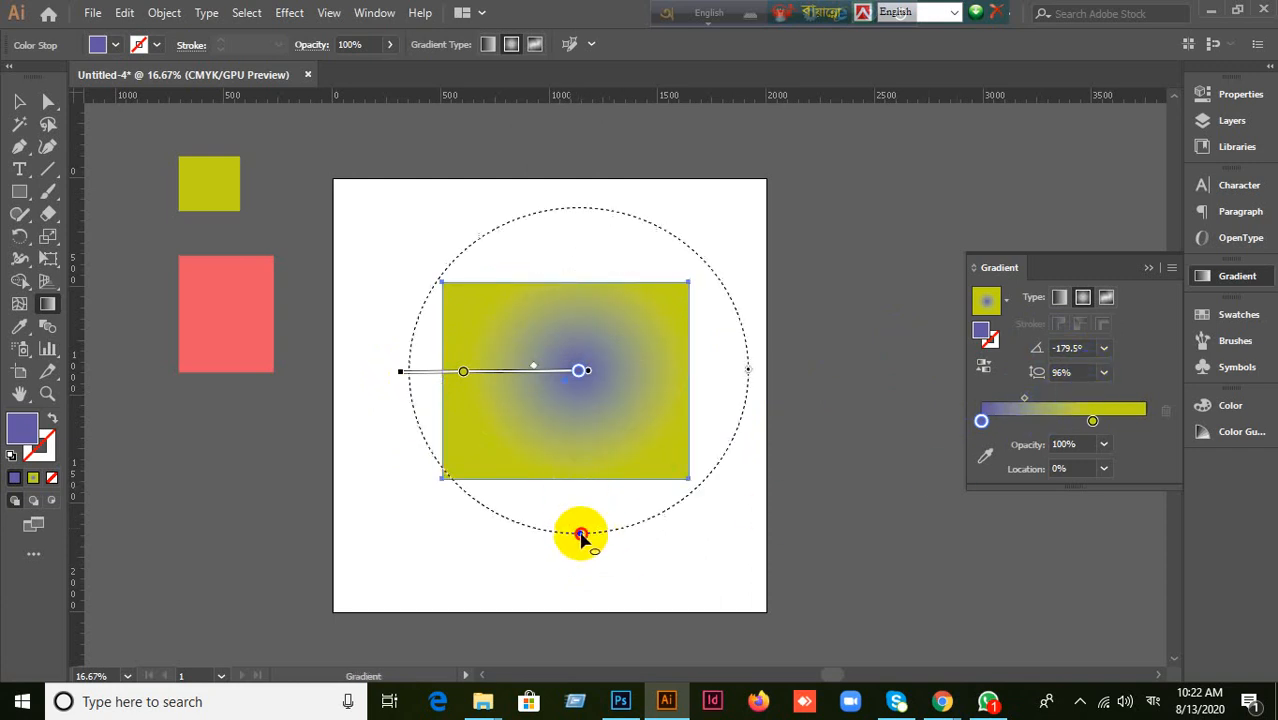
mouse_move(579, 531)
left_mouse_down()
mouse_move(580, 460)
mouse_move(585, 542)
left_mouse_up()
Step: Set the radial gradient's aspect ratio to 200%
left_click(1078, 372)
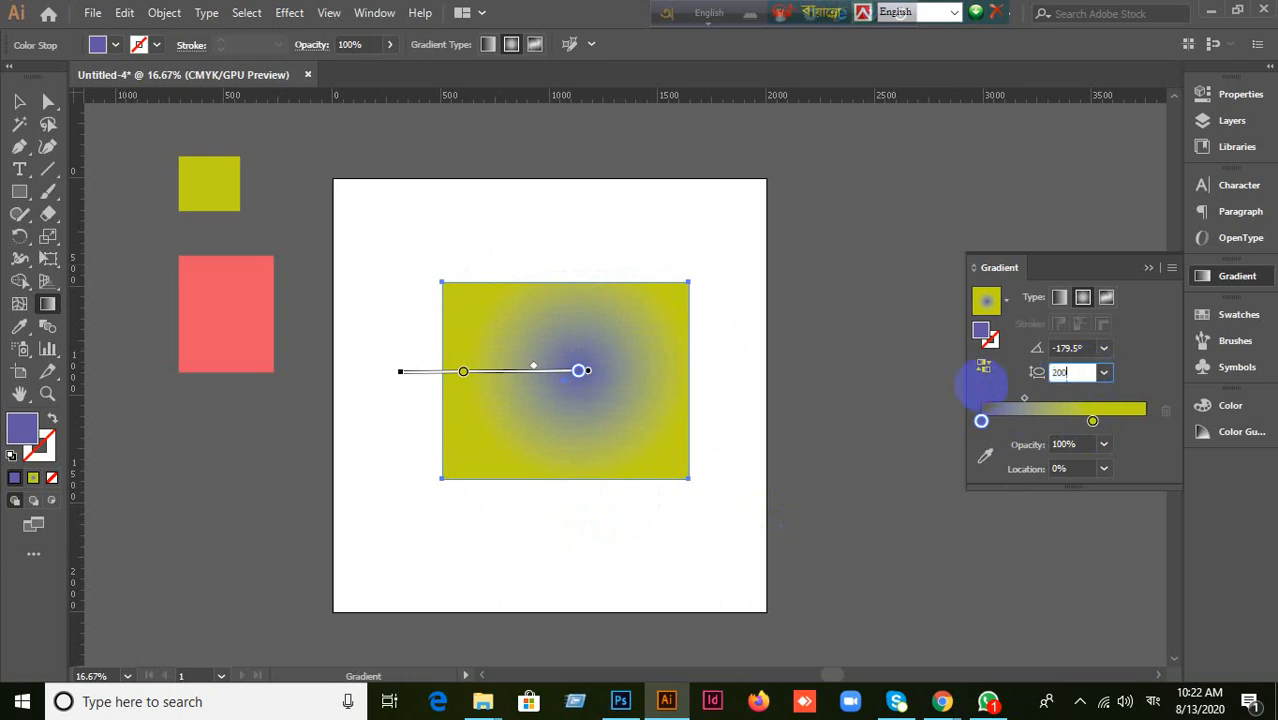
key("Return")
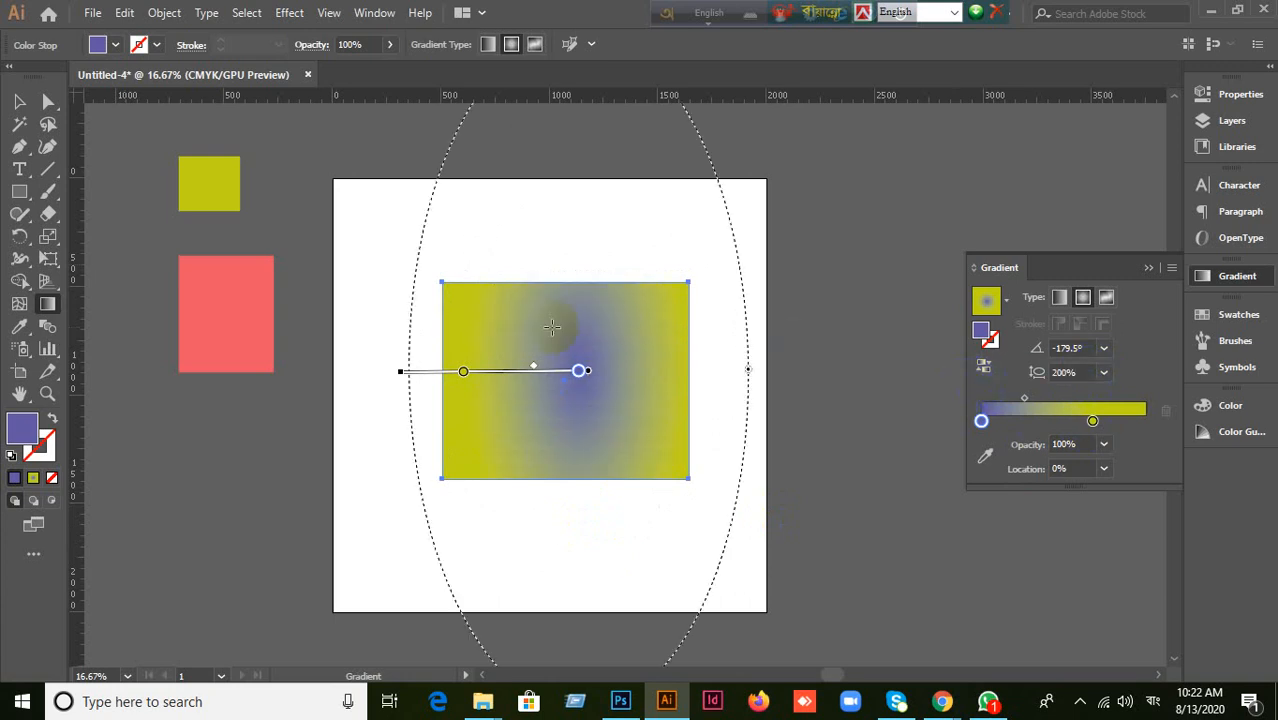
scroll(552, 328, "up", 2)
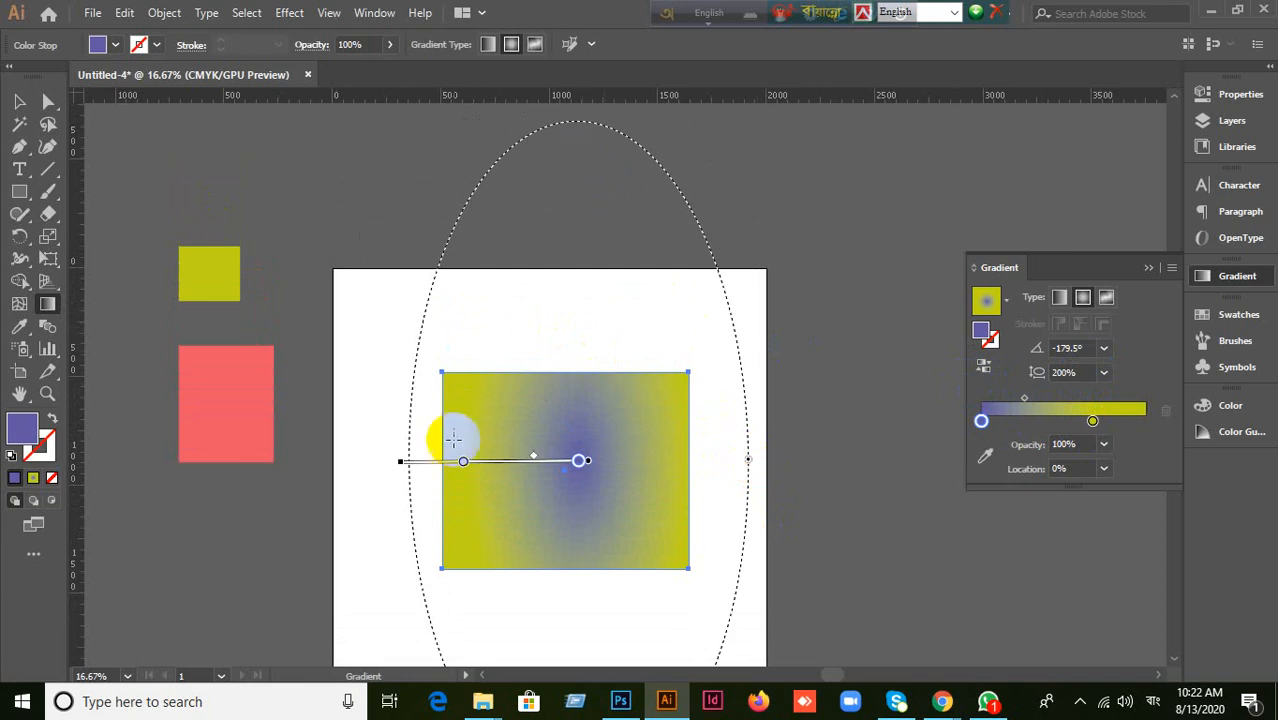
scroll(420, 475, "down", 2)
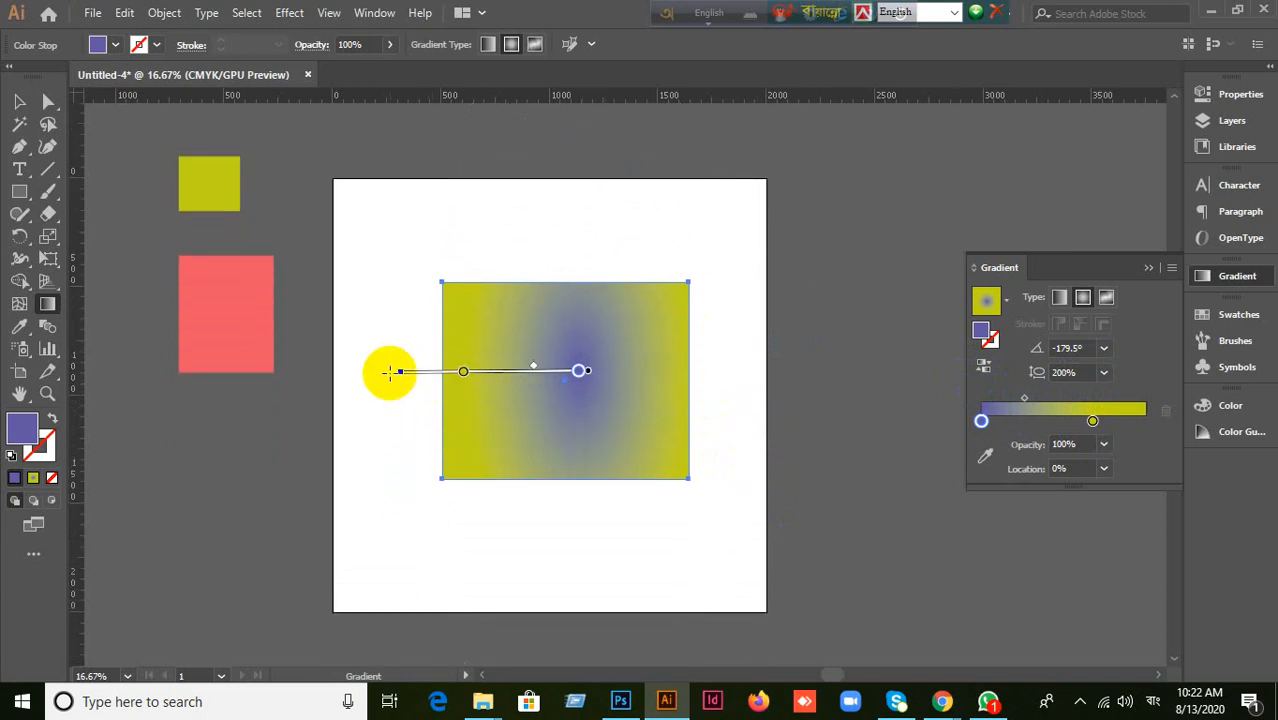
Step: Rotate the elliptical gradient to -151.3° by swinging the outer end of its gradient line
mouse_move(394, 375)
left_mouse_down()
mouse_move(410, 455)
mouse_move(422, 454)
left_mouse_up()
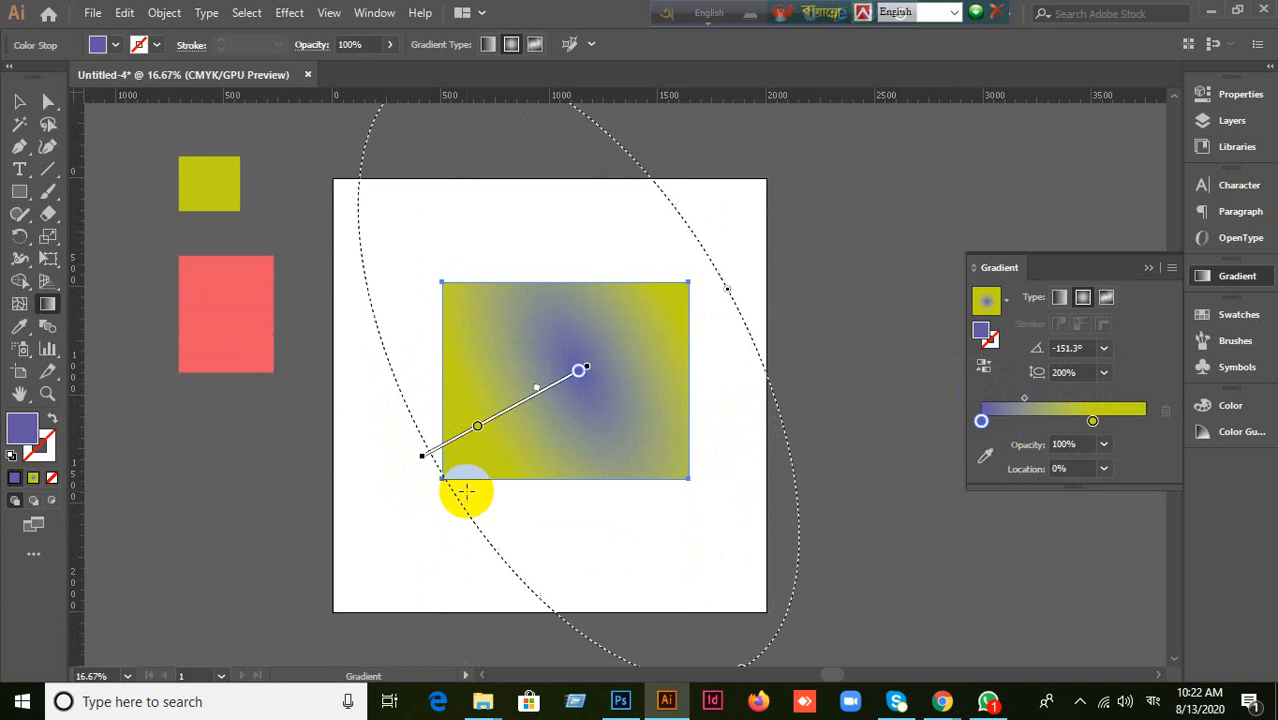
scroll(500, 520, "up", 2)
scroll(533, 478, "down", 2)
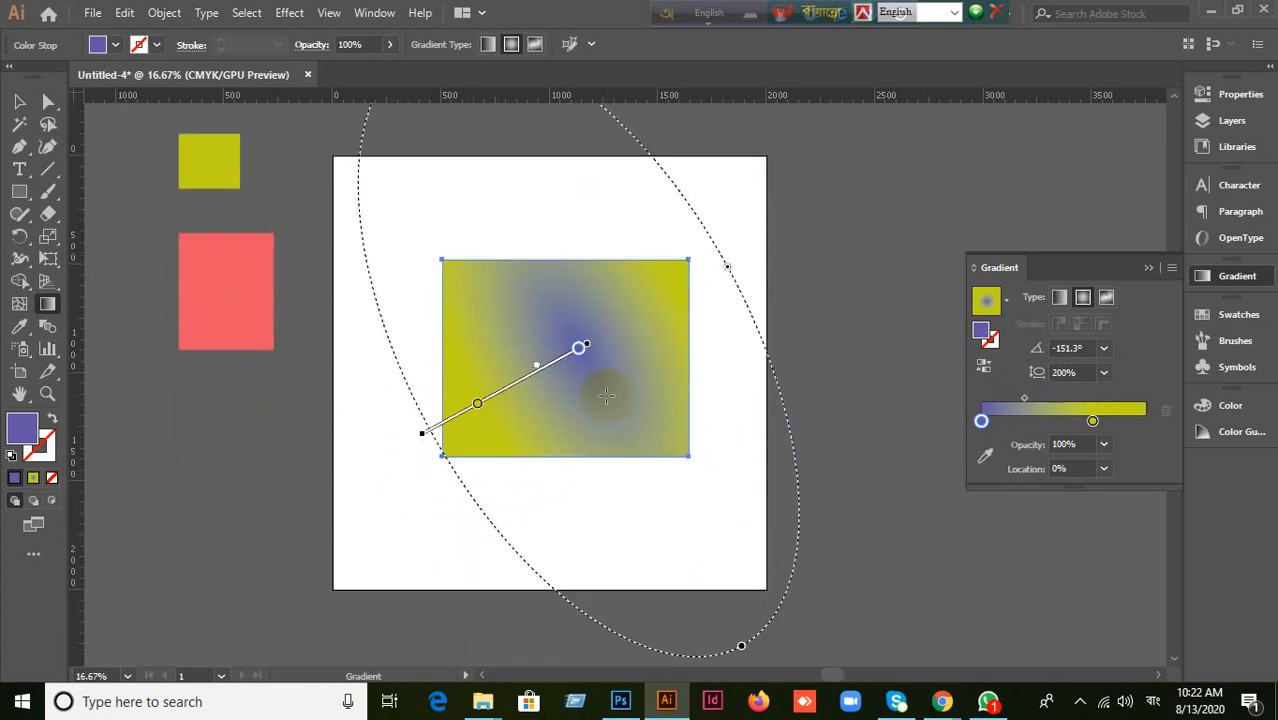
key("v")
key("g")
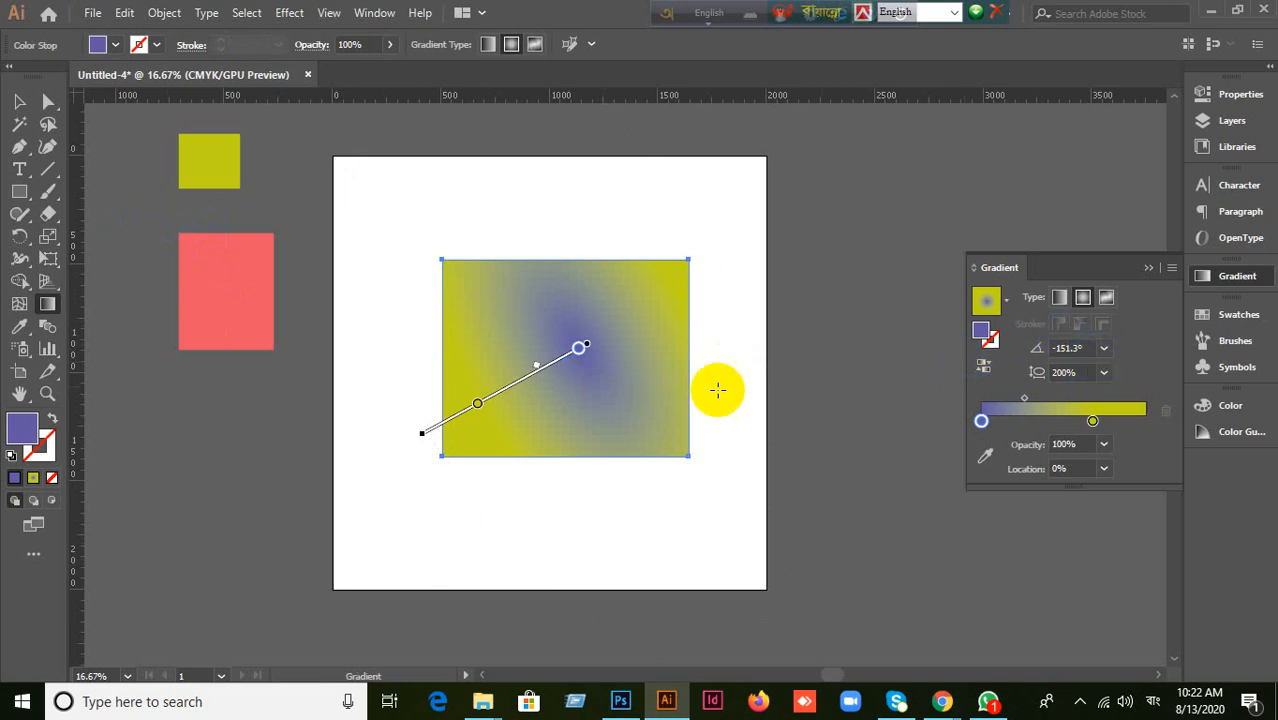
Step: Set the radial gradient's aspect ratio to 100%, and narrow it to 10%
left_click(1065, 372)
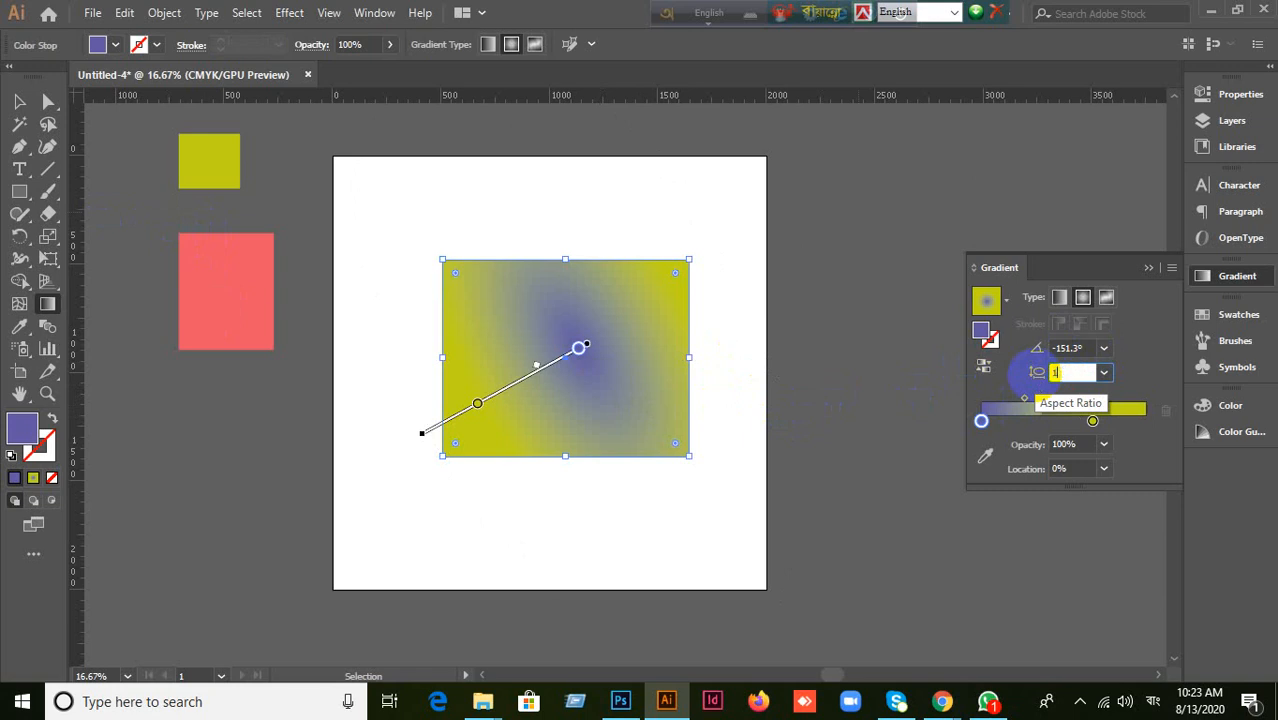
key("Return")
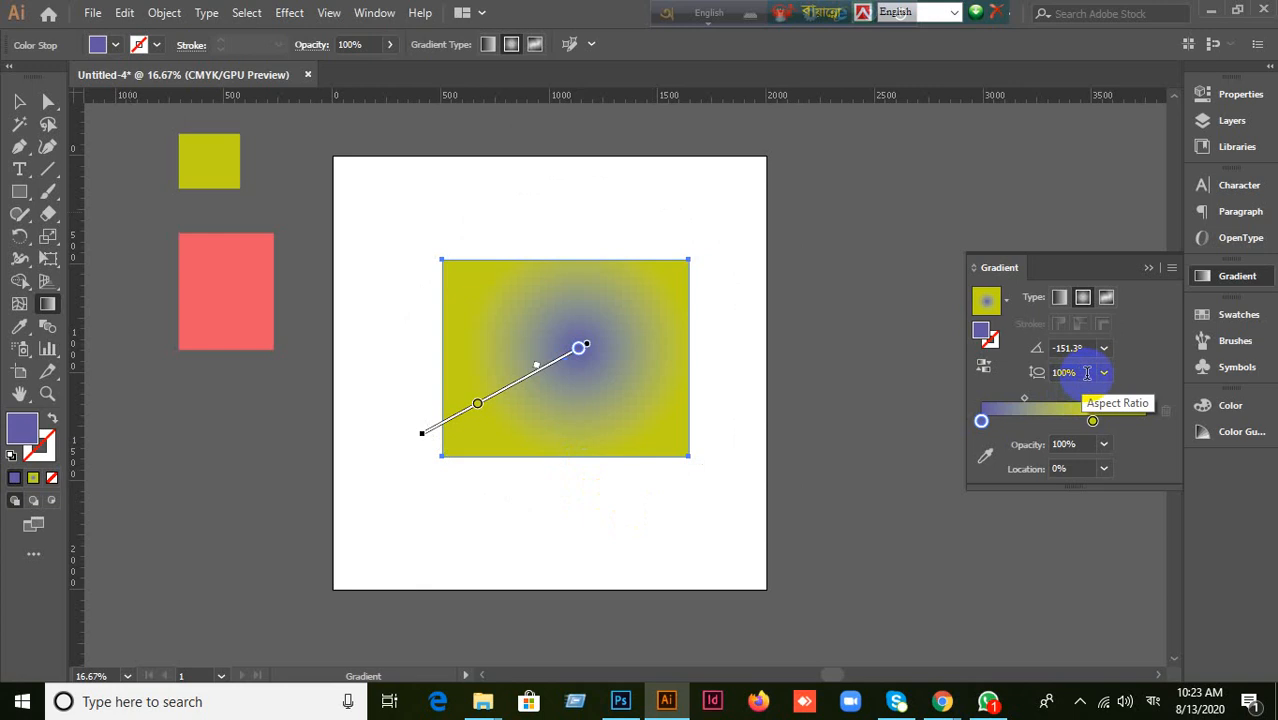
left_click(1087, 372)
type("1")
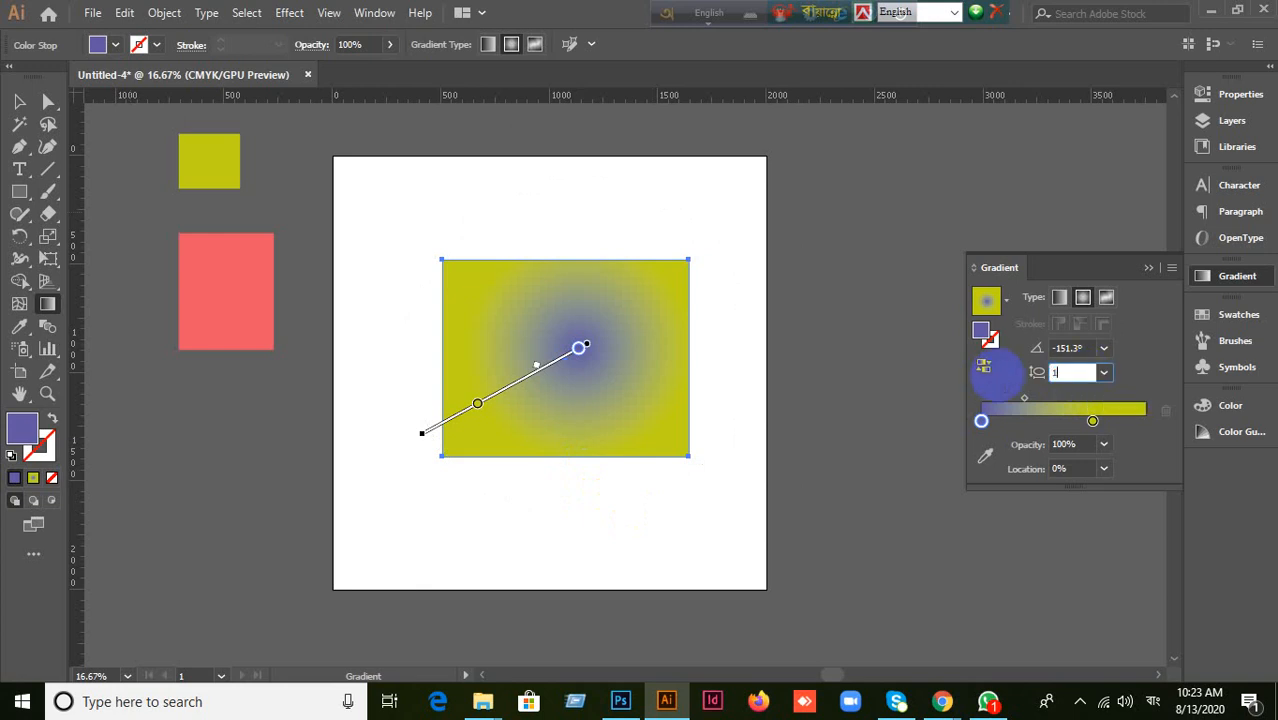
type("0")
key("Return")
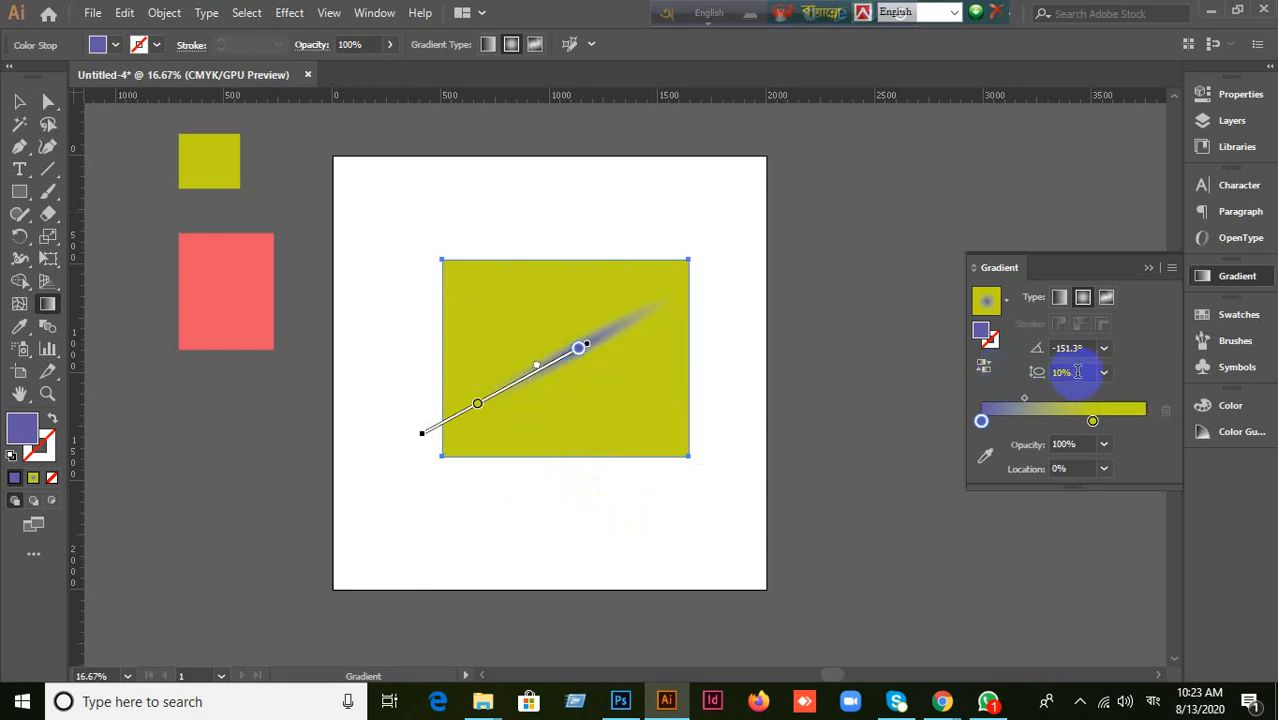
Step: Widen the gradient's aspect ratio to 200%, and return it to 100%
left_click(1084, 372)
type("200")
key("Return")
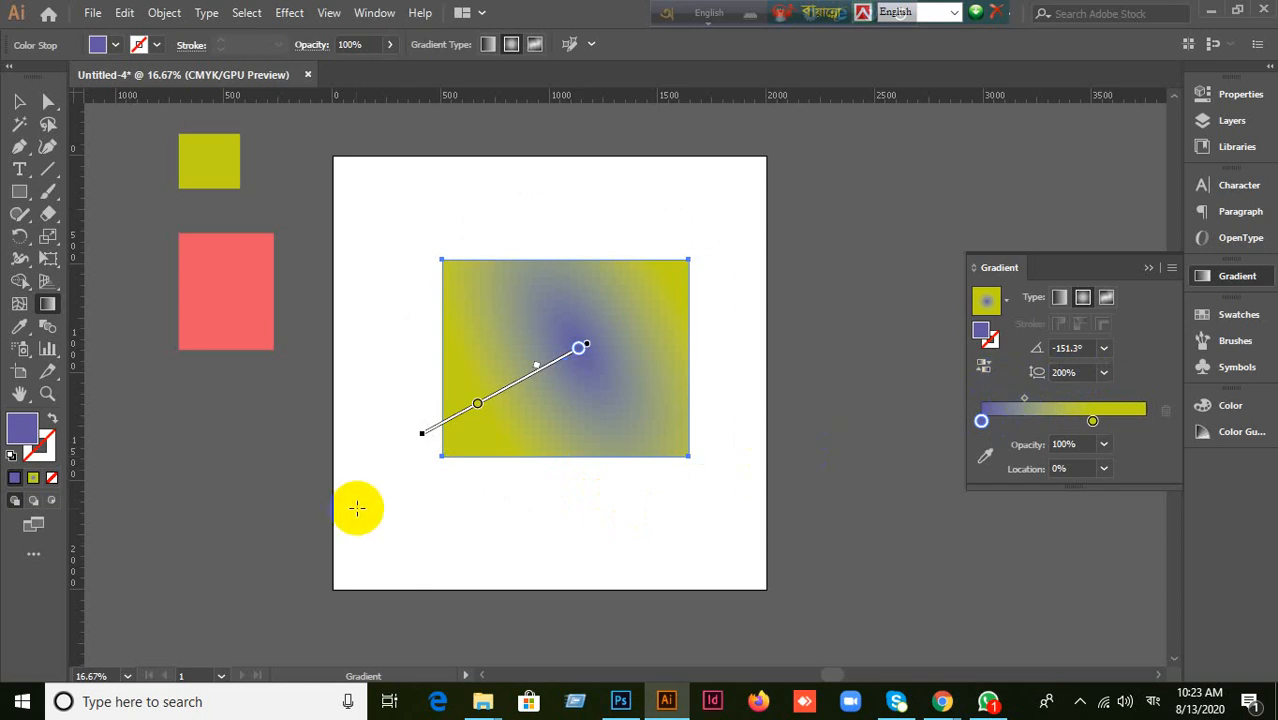
left_click(1065, 372)
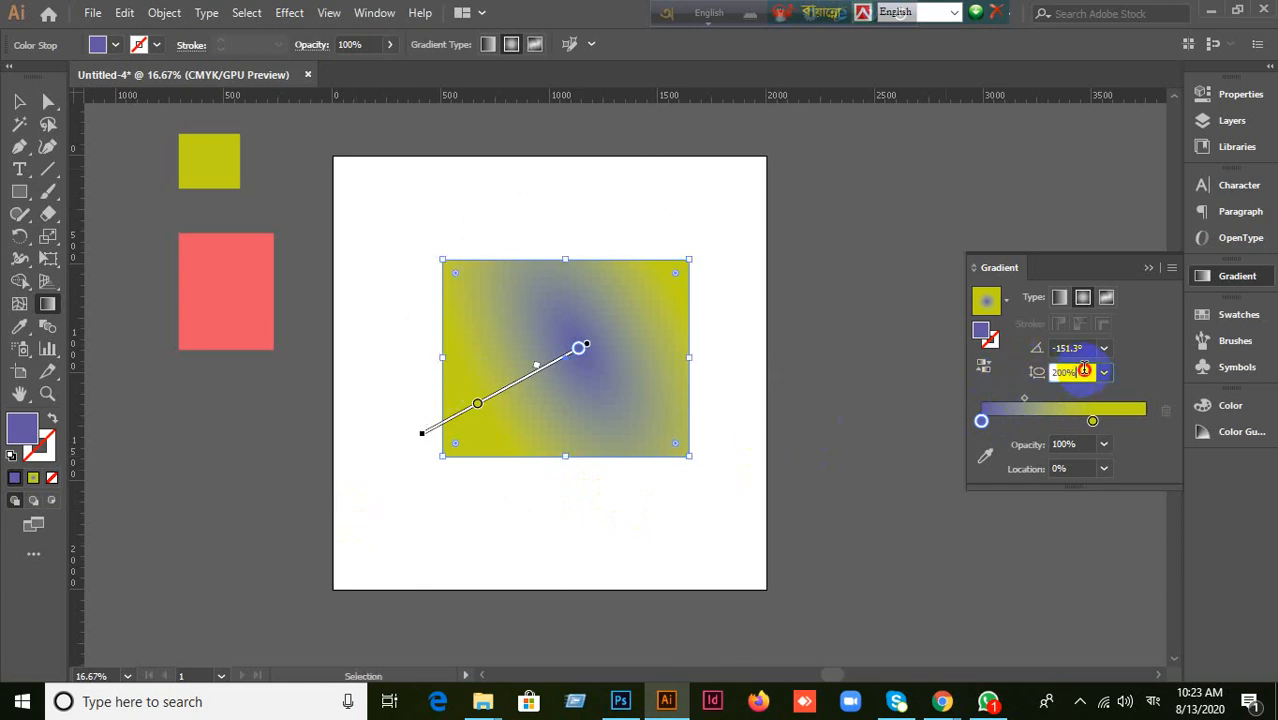
type("100")
key("Return")
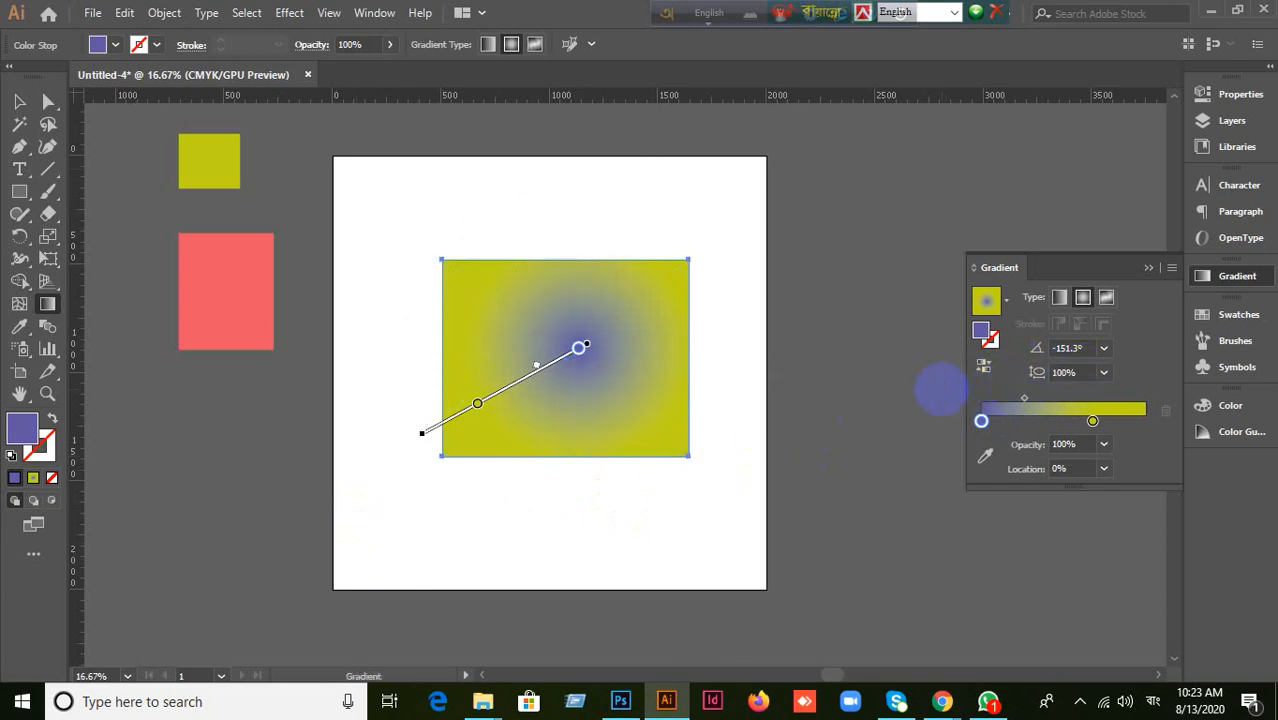
Step: Redraw the radial gradient horizontally at 0° from the rectangle's left edge to just past its right edge, and return to the Selection tool
left_click_drag(440, 363, 701, 363)
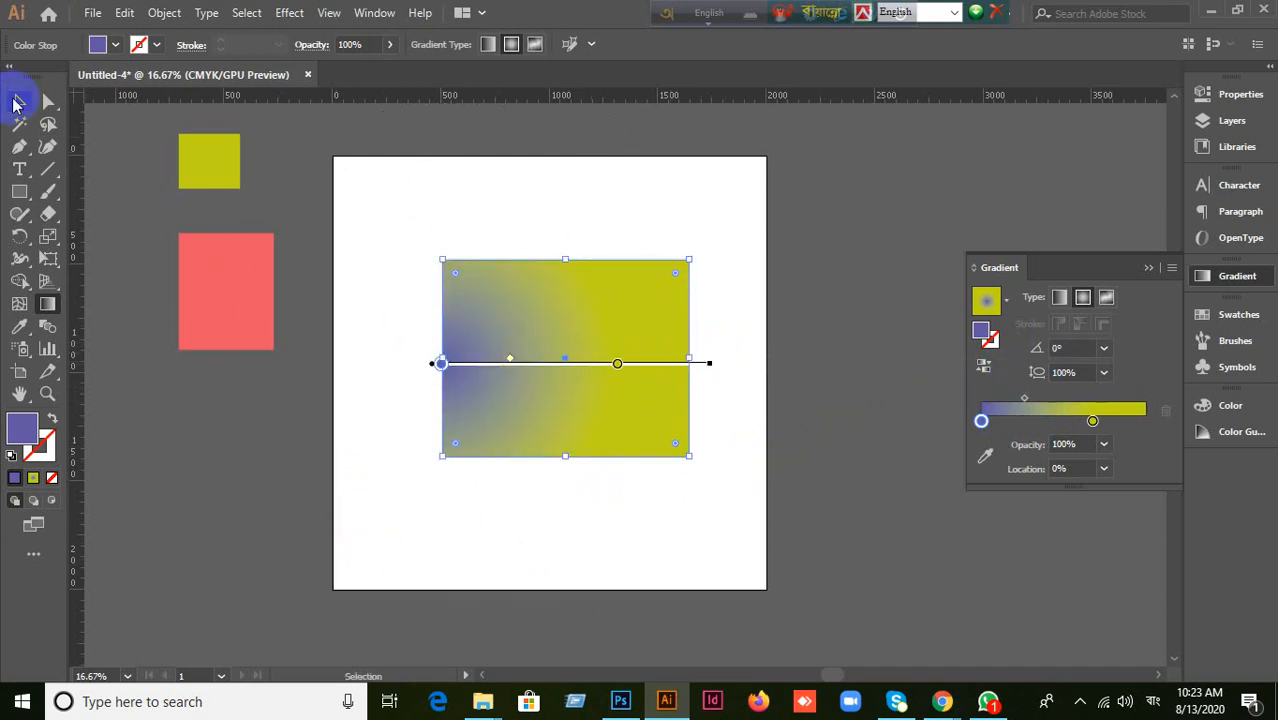
left_click(19, 101)
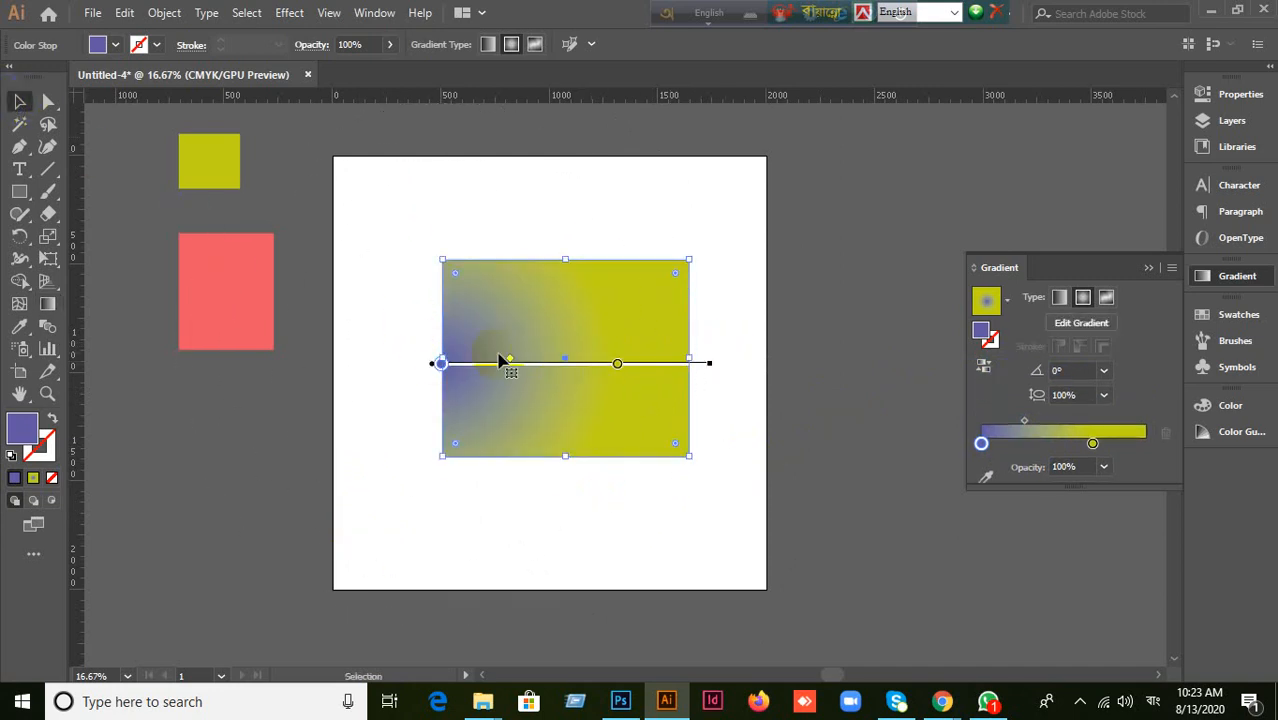
Step: Move the radial gradient horizontally so its centre sits near the rectangle's middle, and flatten its aspect ratio to 53.8%
left_click(53, 310)
left_click_drag(540, 364, 669, 367)
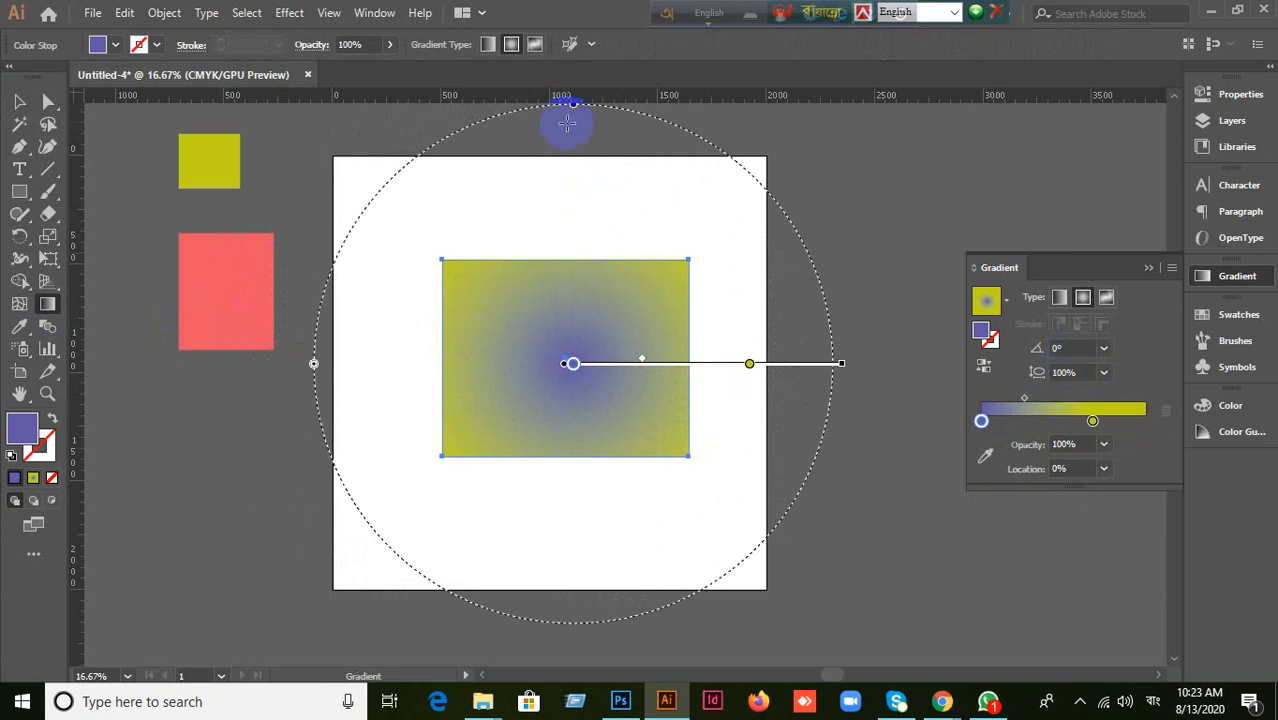
mouse_move(574, 108)
left_mouse_down()
mouse_move(588, 234)
mouse_move(583, 292)
mouse_move(579, 217)
mouse_move(573, 340)
mouse_move(573, 218)
left_mouse_up()
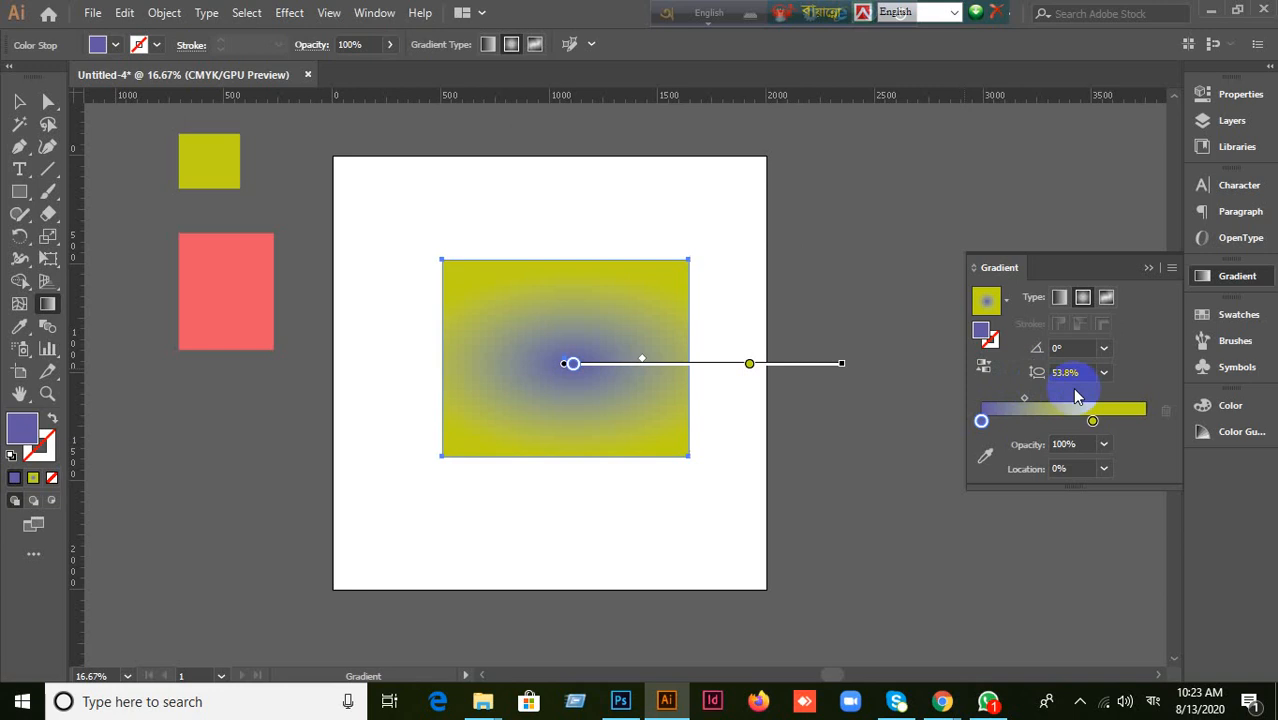
Step: Reset the radial gradient's aspect ratio to 100%, and flatten it to 10%
left_click(1082, 373)
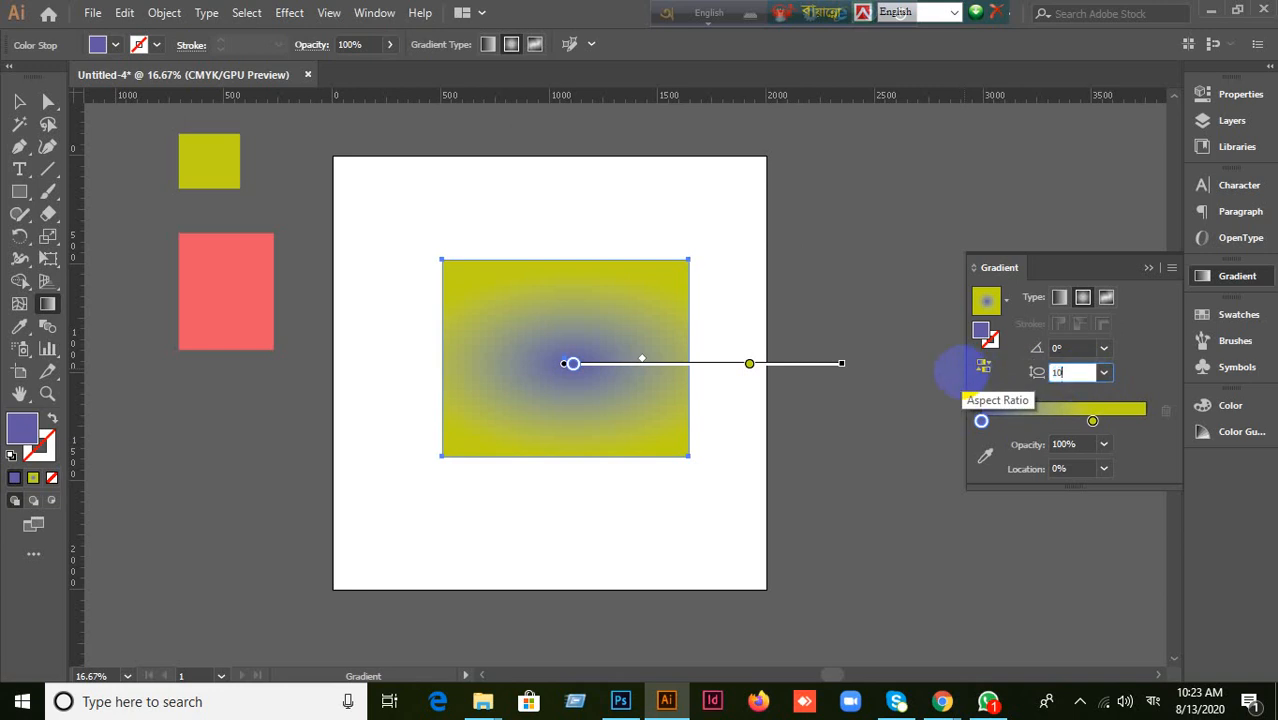
key("Return")
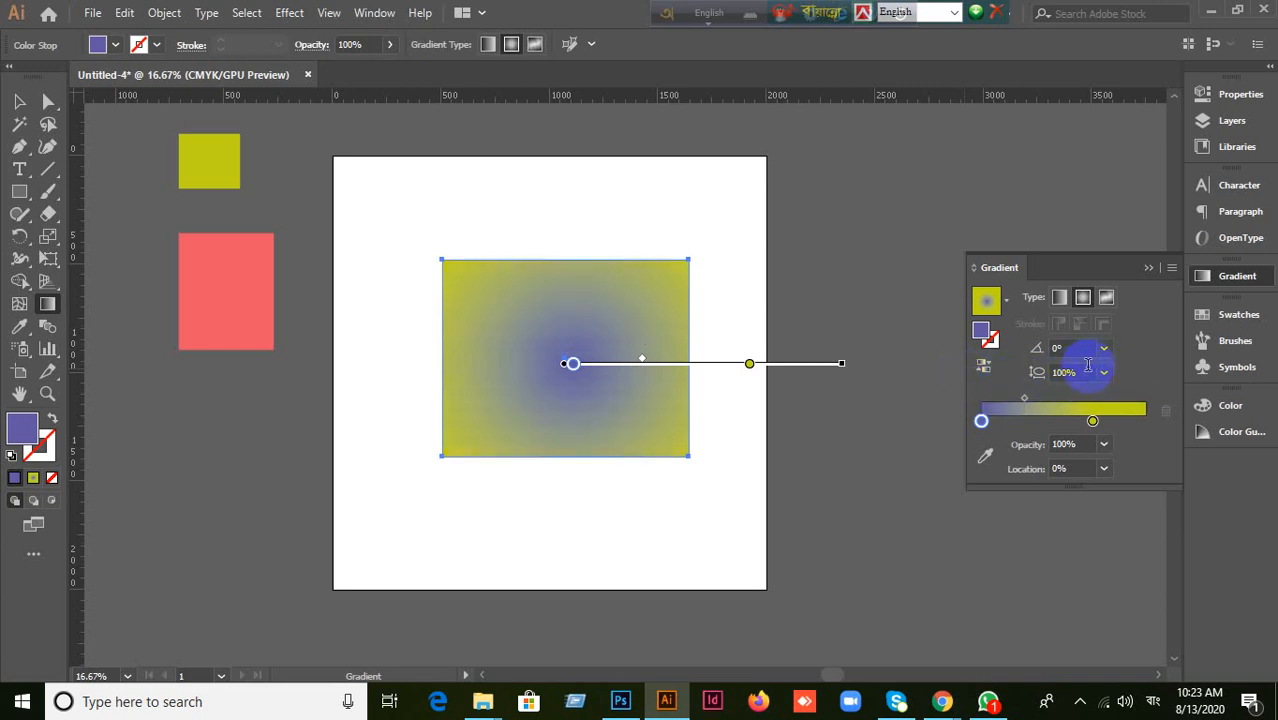
left_click(1060, 372)
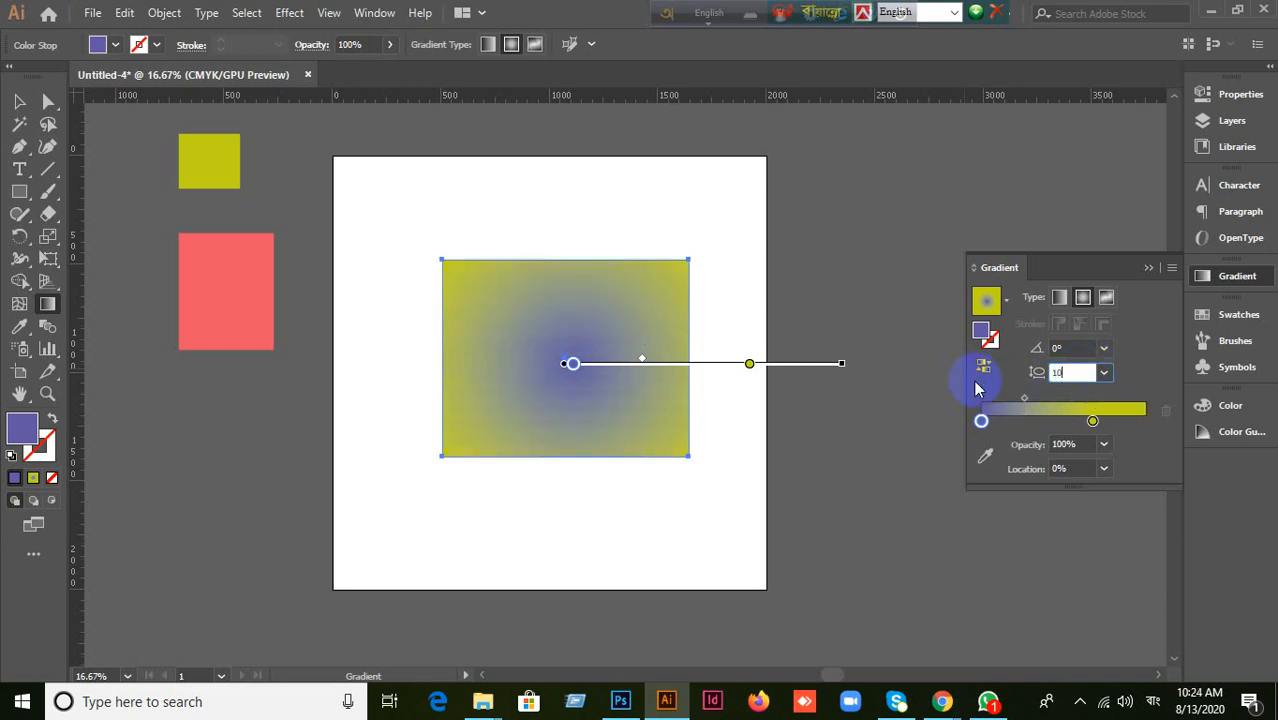
type("10")
key("Return")
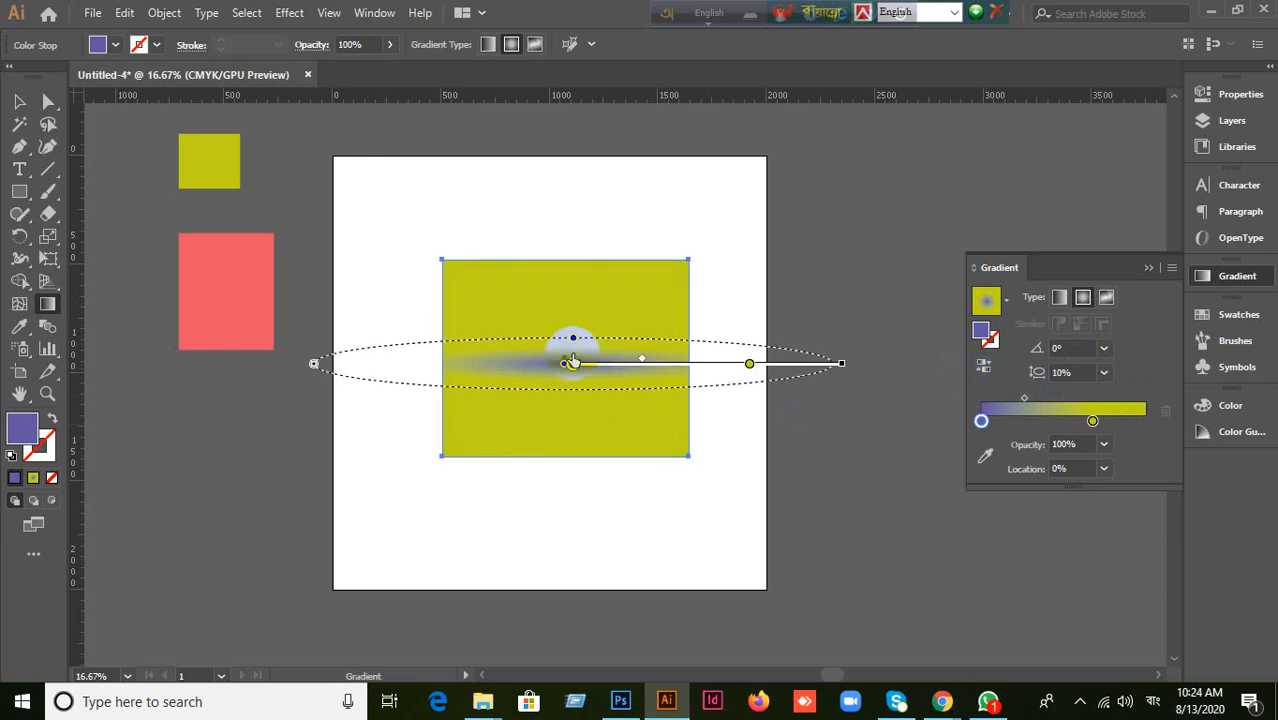
Step: Set the flattened gradient's aspect ratio to 100%, and deselect the rectangle with the Selection tool
left_click(1062, 372)
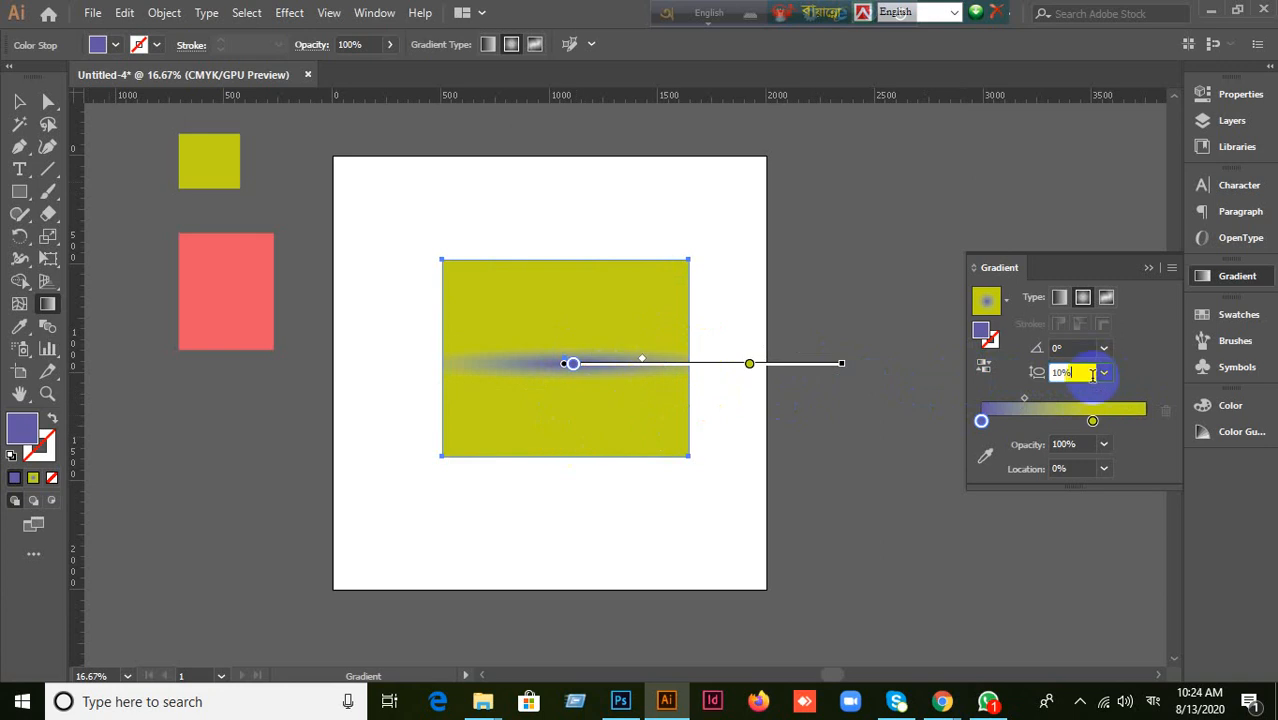
left_click(1092, 372)
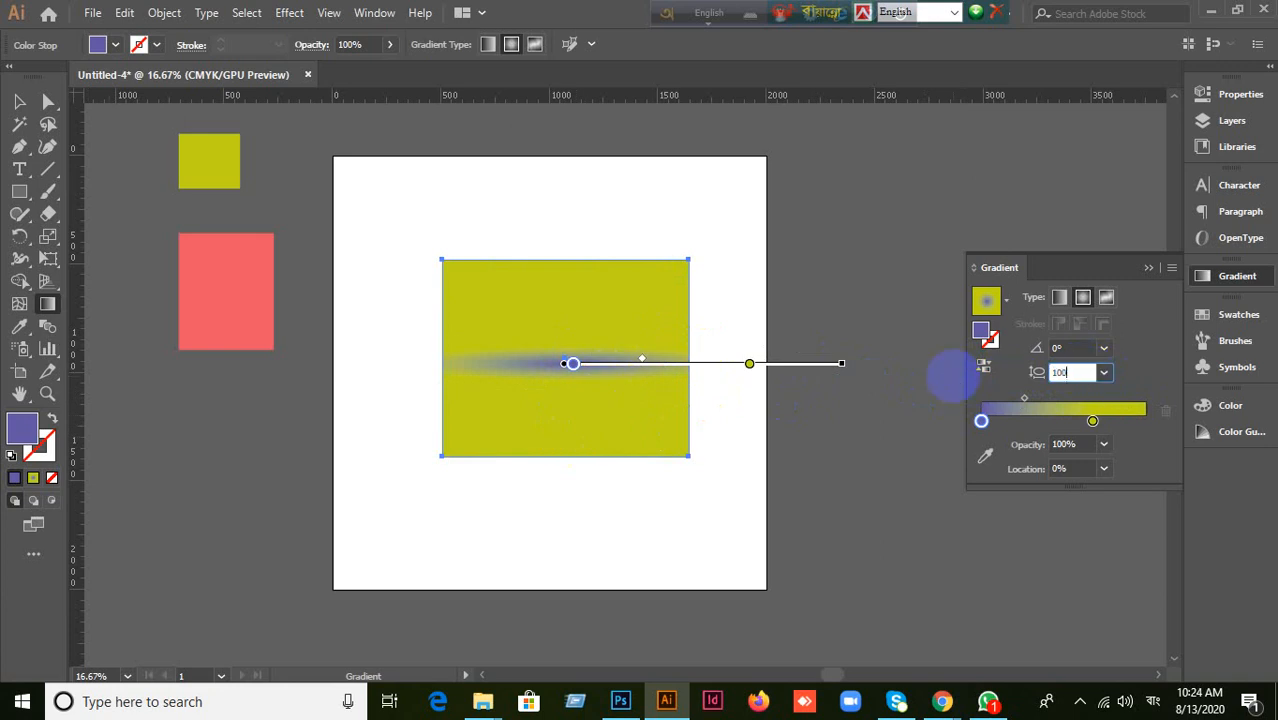
key("Return")
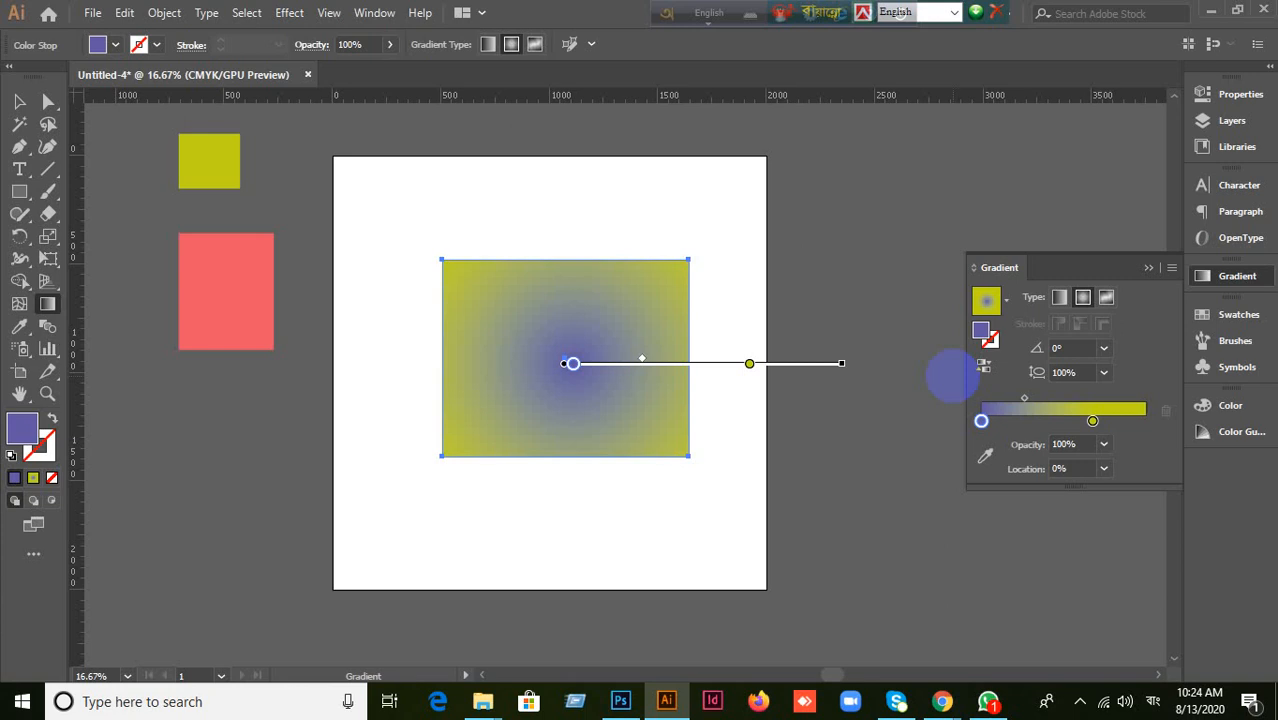
left_click(19, 101)
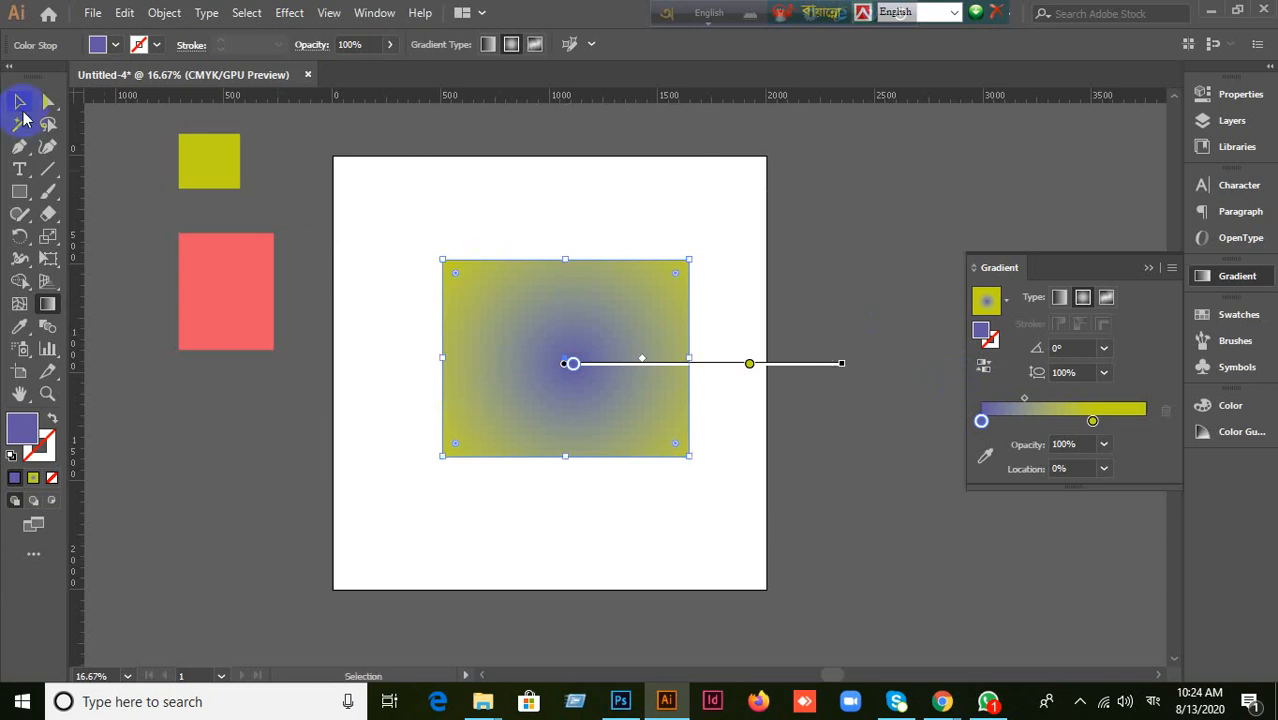
left_click(707, 490)
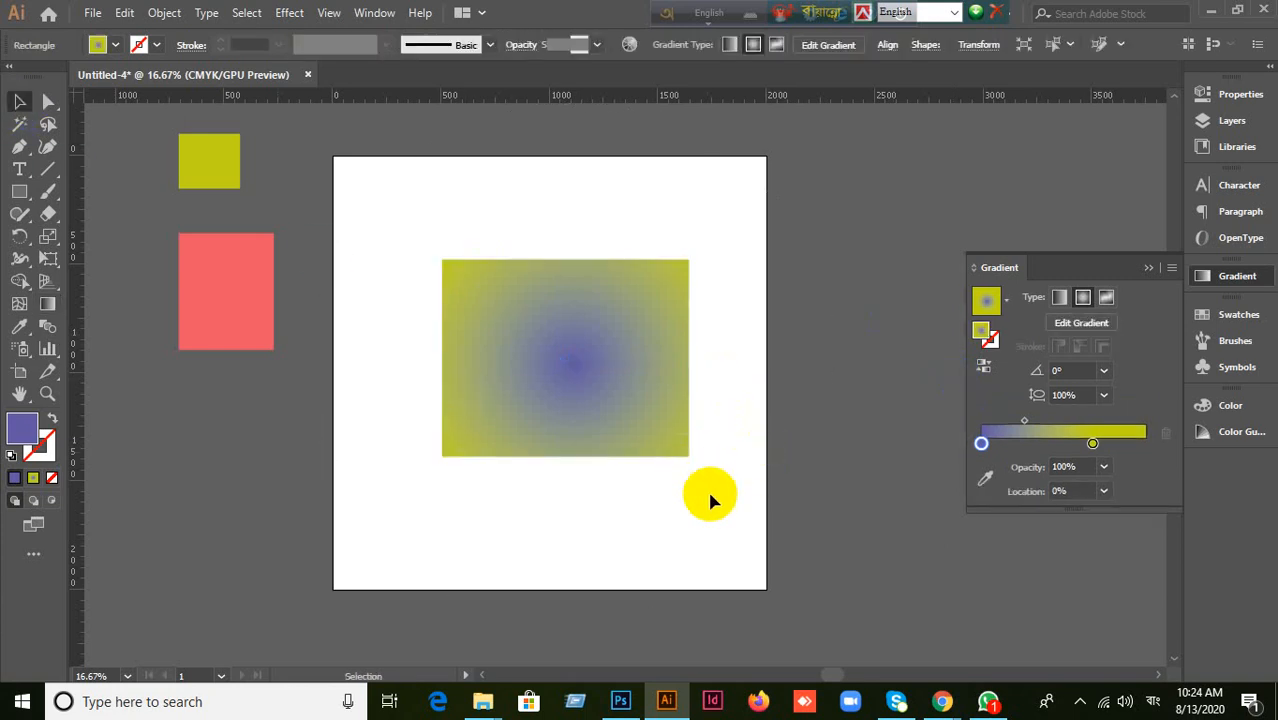
left_click(625, 385)
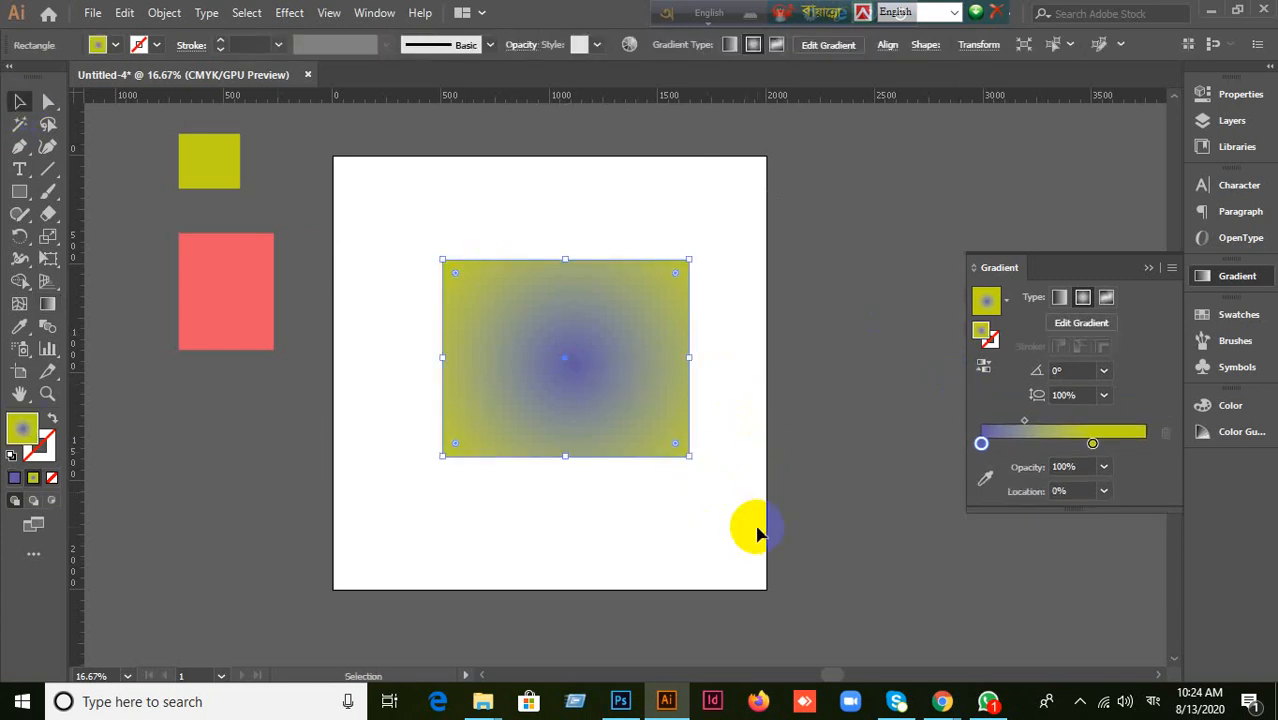
key("ctrl+h")
left_click(745, 525)
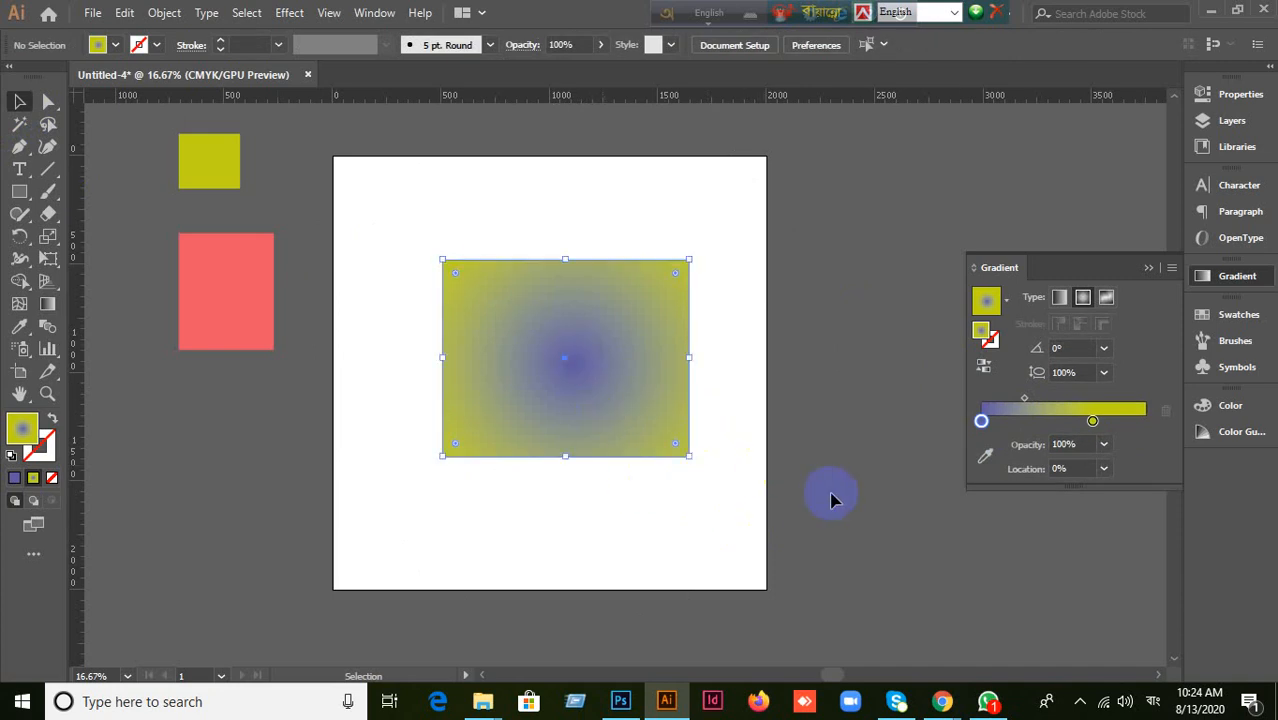
left_click(690, 402)
left_click(828, 482)
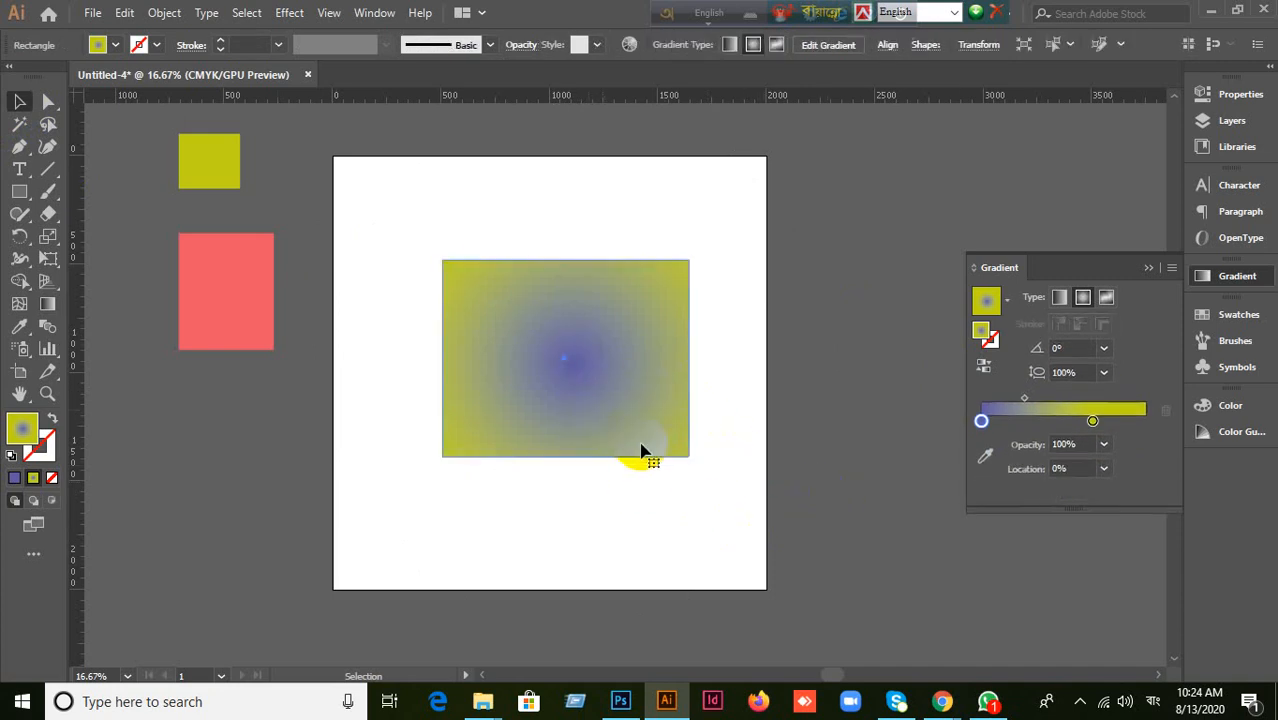
left_click(598, 378)
left_click(815, 510)
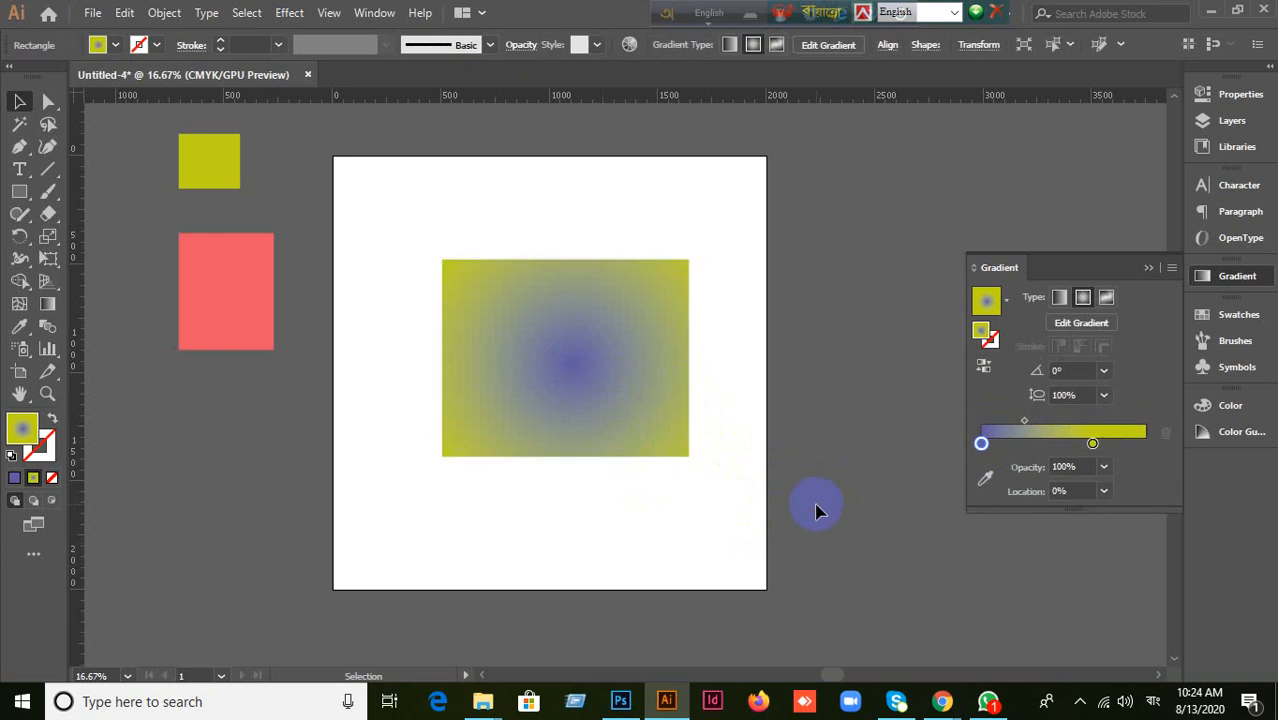
Step: Move the radial-gradient rectangle about 134 px left and 164 px up, and delete it from the artboard
left_click_drag(537, 357, 508, 322)
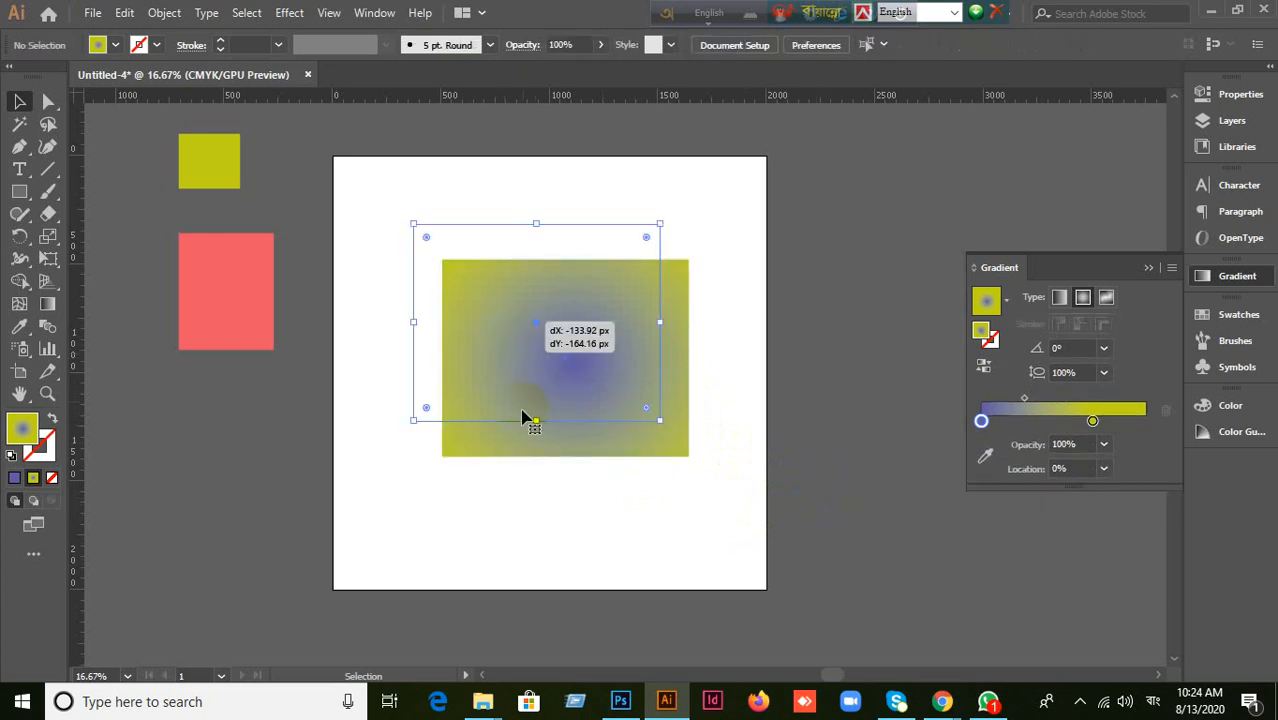
left_click(698, 531)
left_click(515, 318)
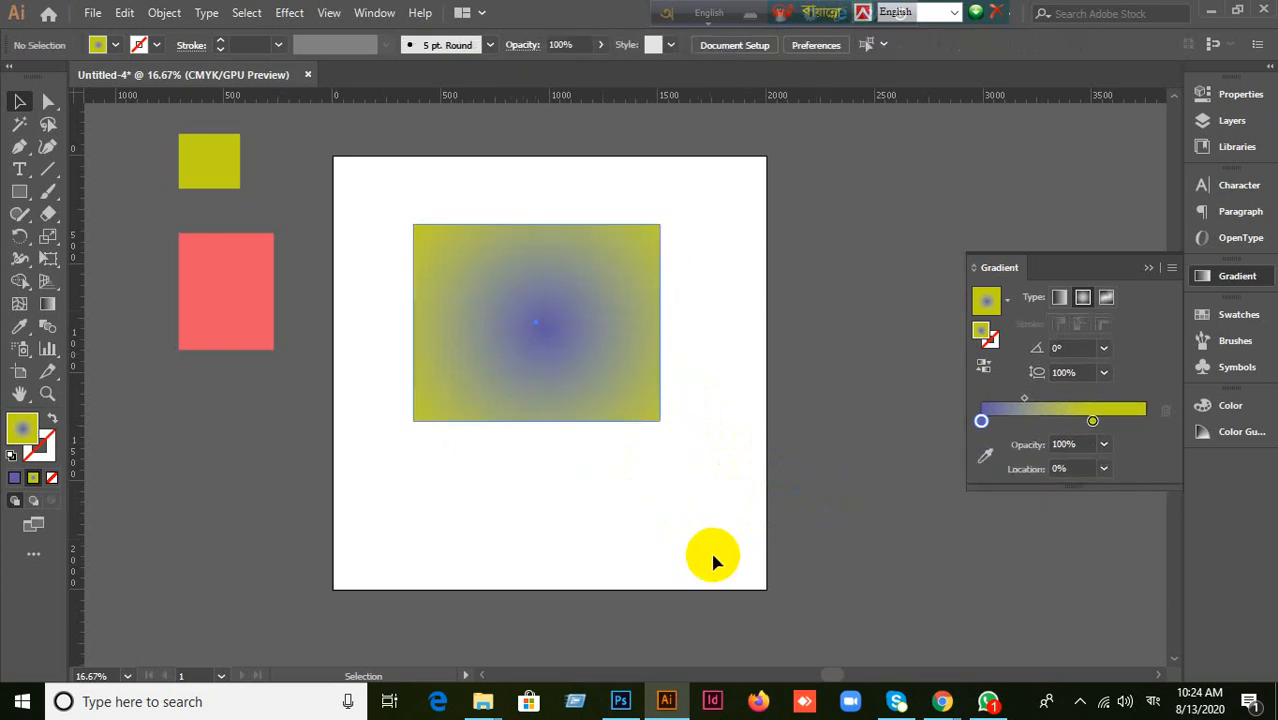
key("Delete")
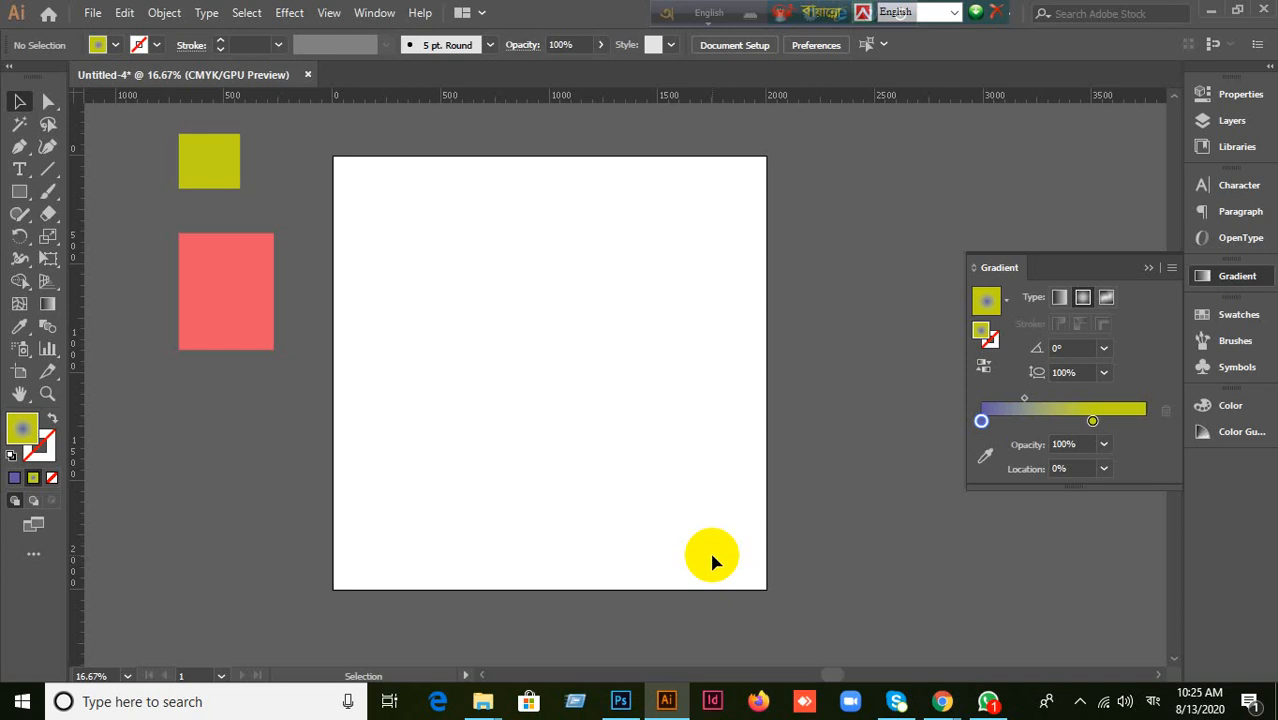
scroll(668, 515, "down", 1)
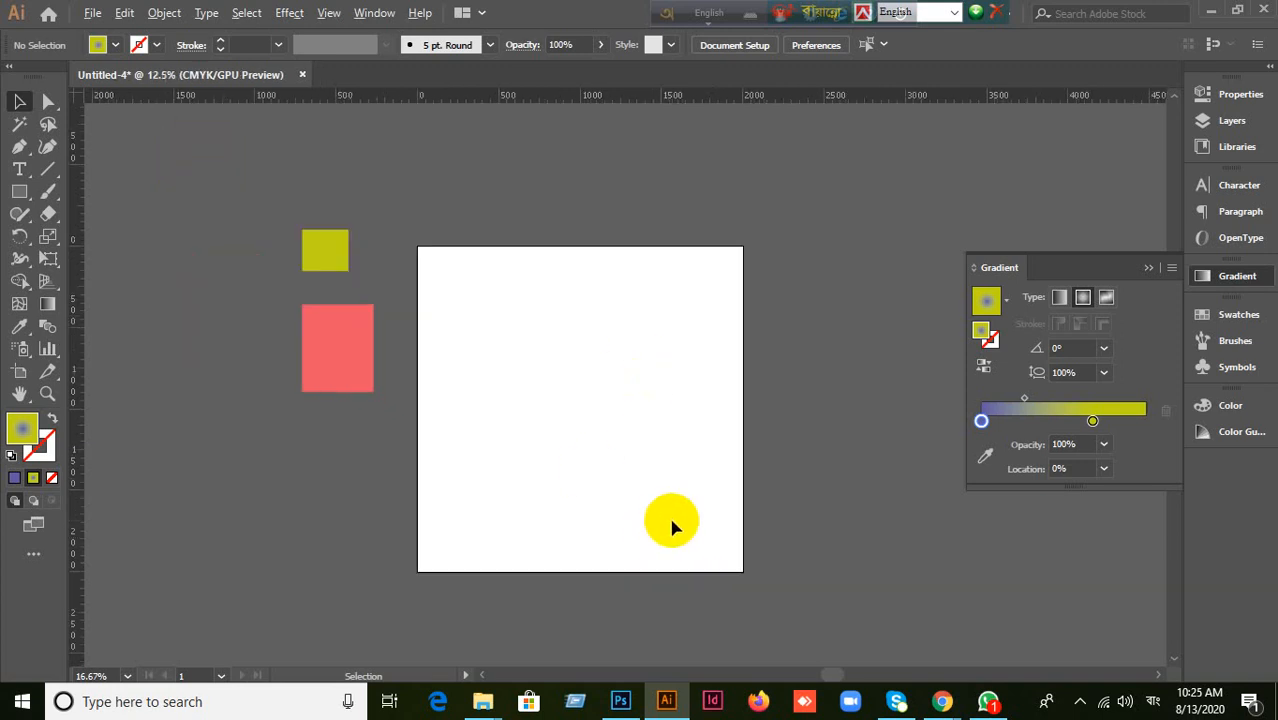
scroll(668, 514, "up", 1)
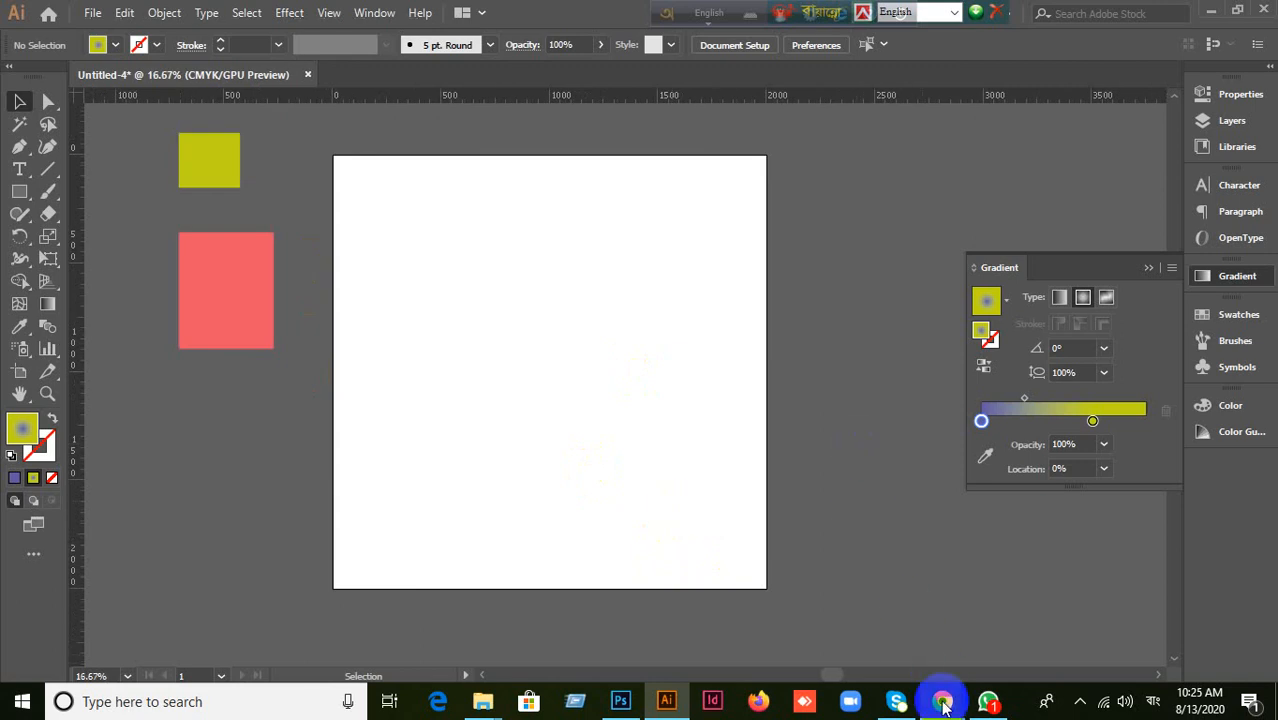
Step: Check the Google Meet call, and return to Illustrator to set the gradient type to Linear
mouse_move(943, 704)
left_click(903, 640)
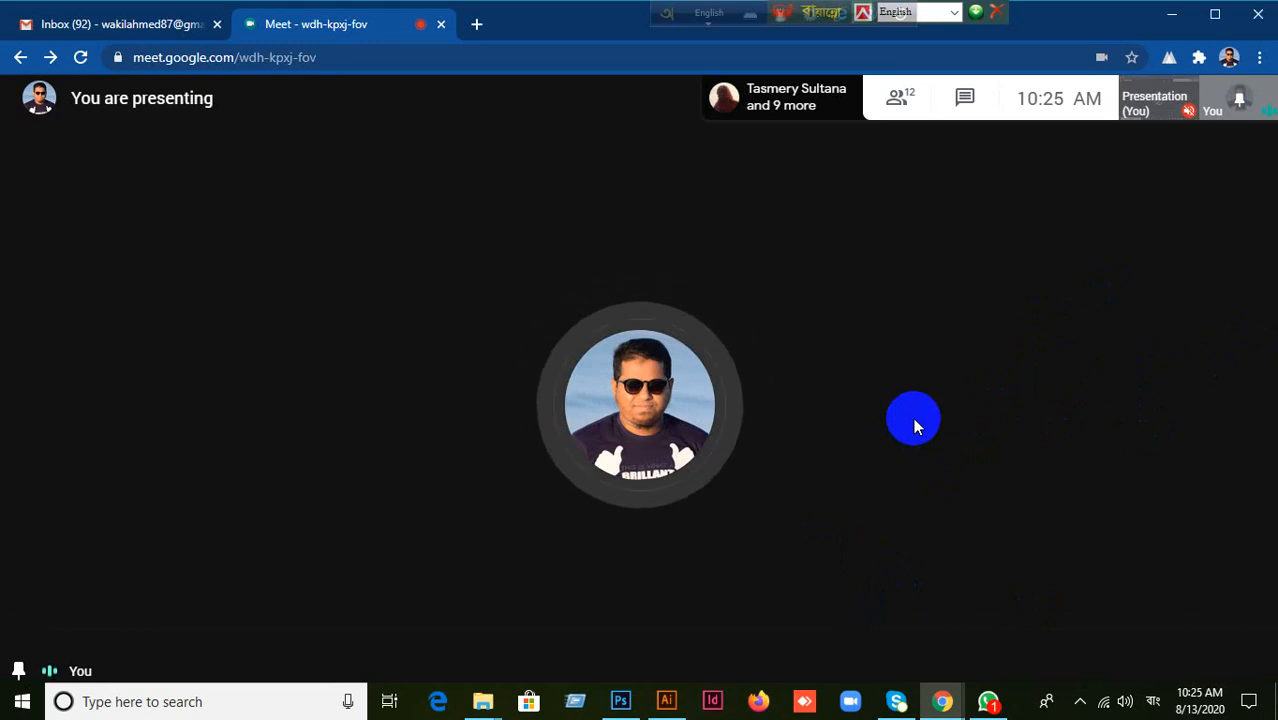
left_click(667, 703)
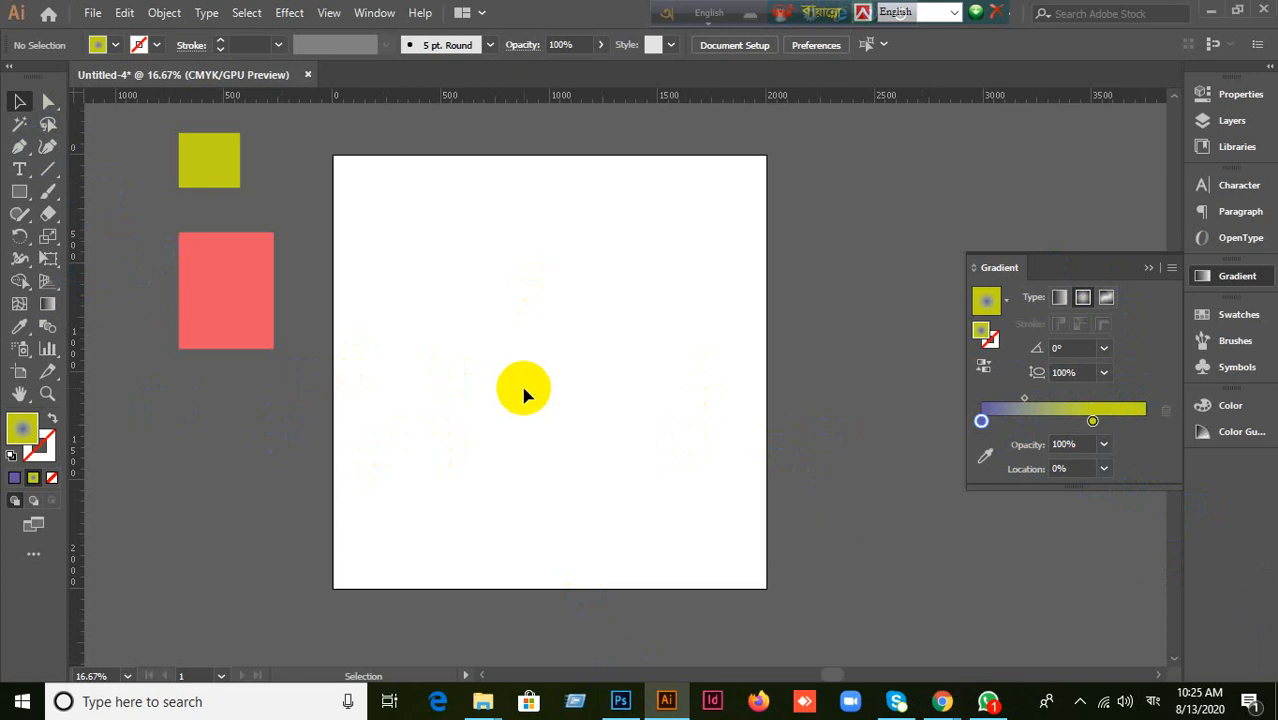
left_click(1059, 297)
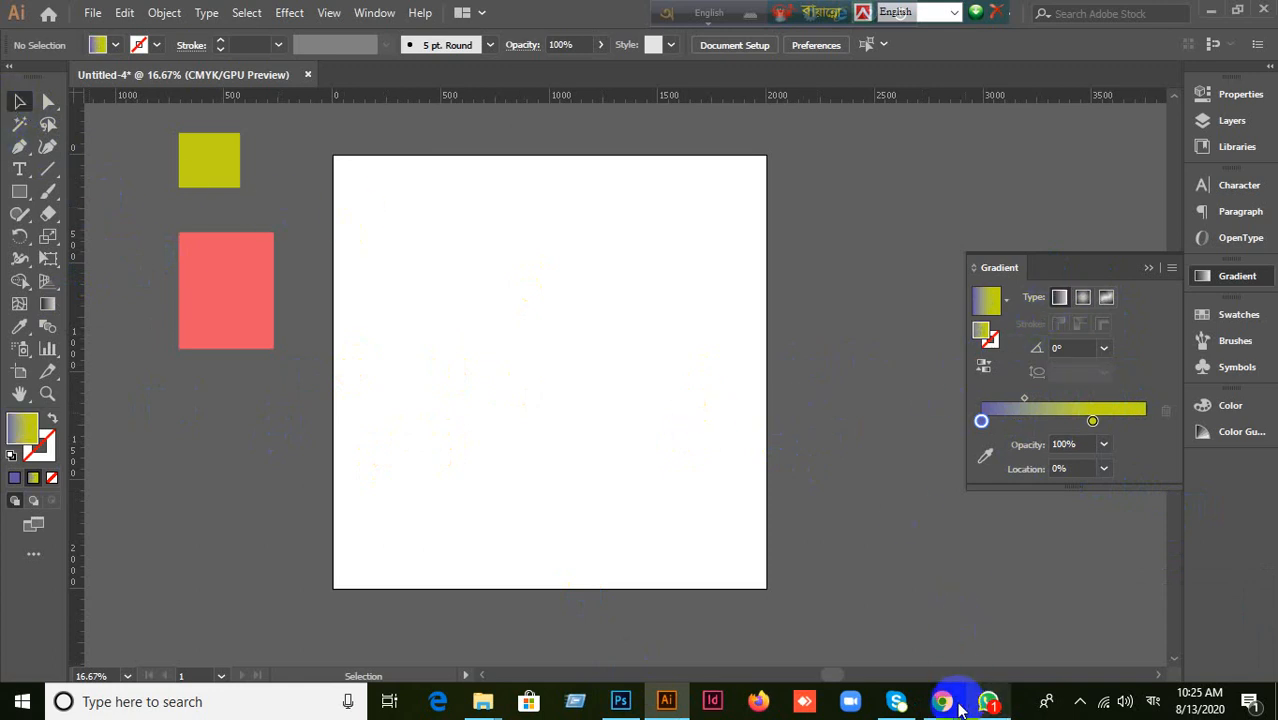
Step: Switch to the Google Meet call, open its participant list and look through the attendees
mouse_move(942, 695)
left_click(845, 633)
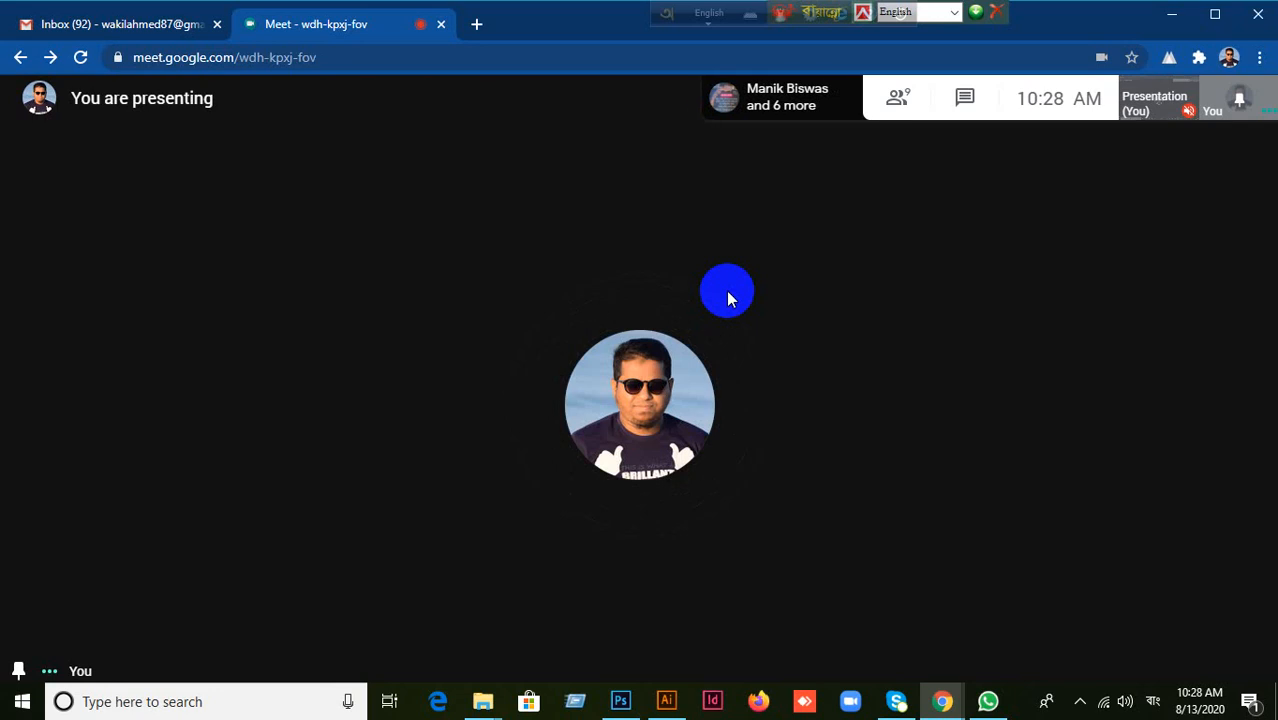
left_click(917, 108)
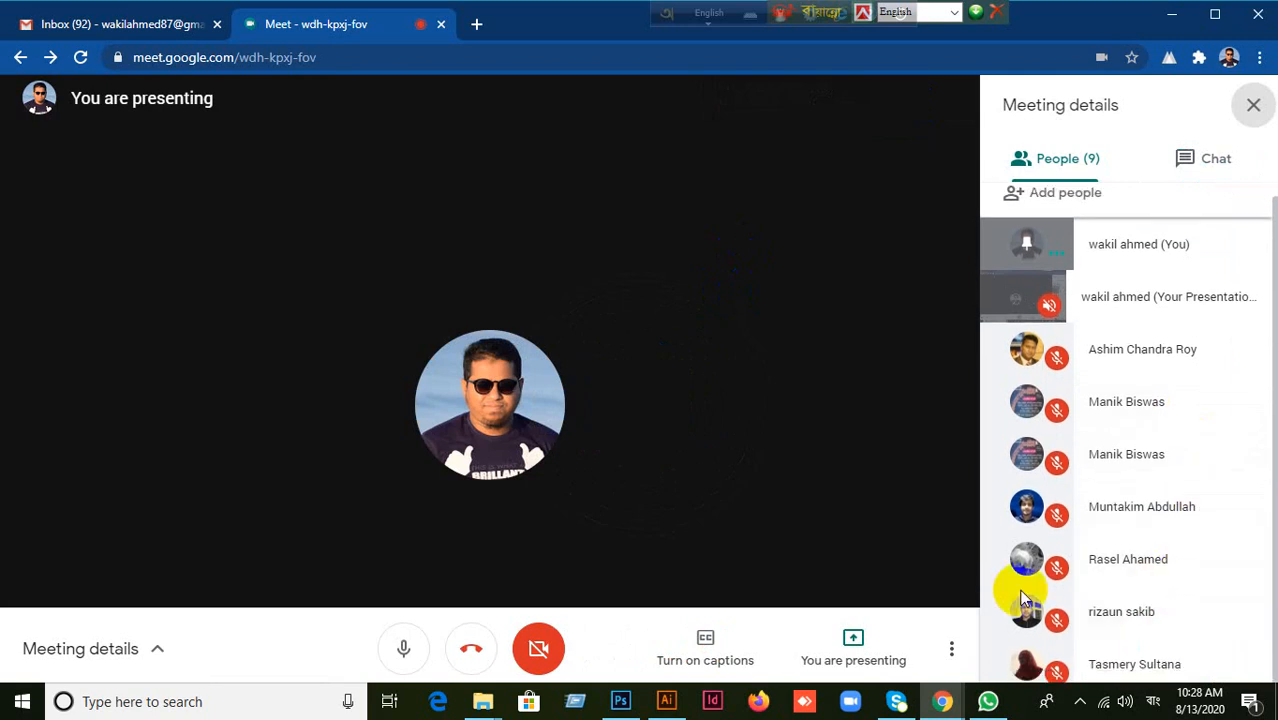
mouse_move(1033, 577)
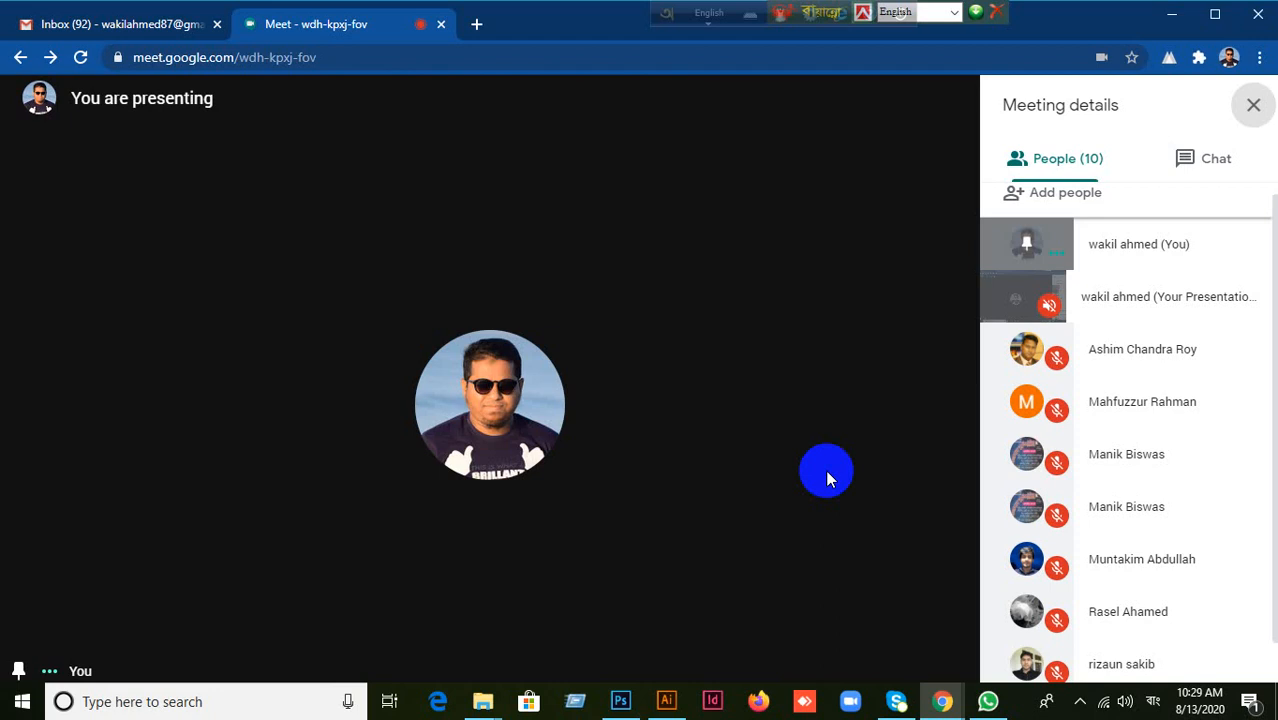
scroll(1195, 568, "down", 1)
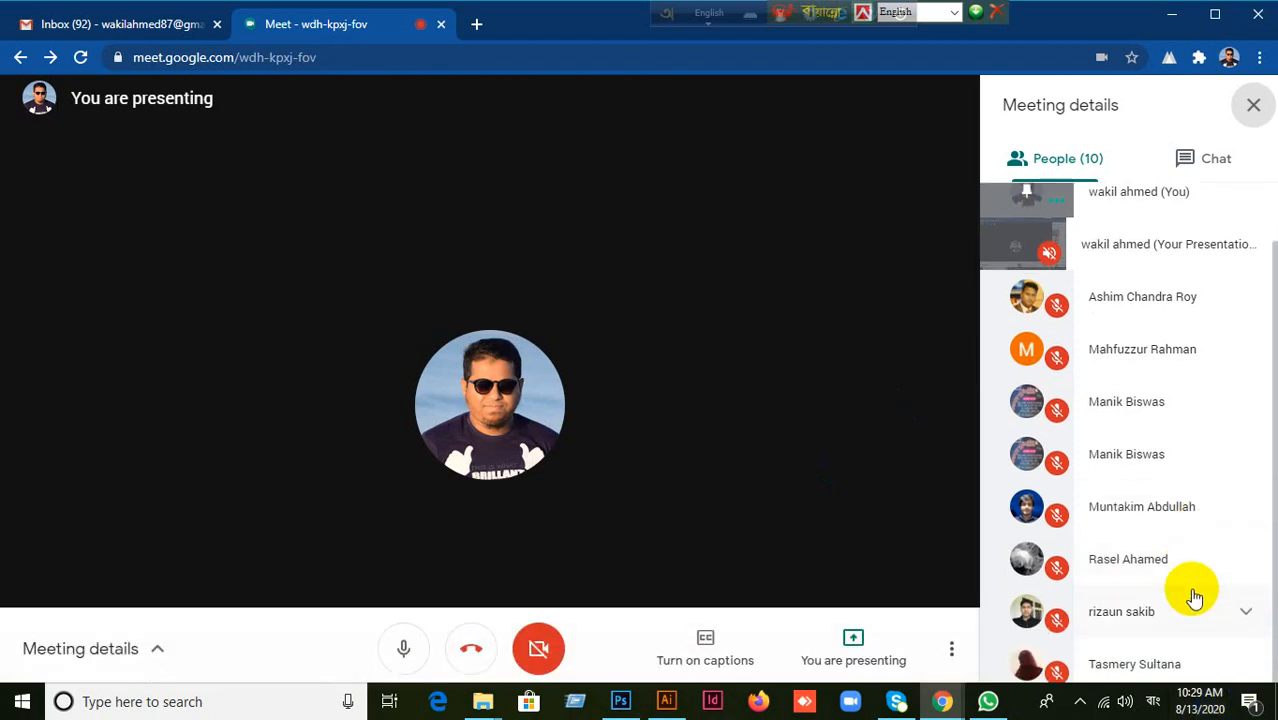
scroll(1193, 600, "up", 1)
scroll(1193, 602, "down", 1)
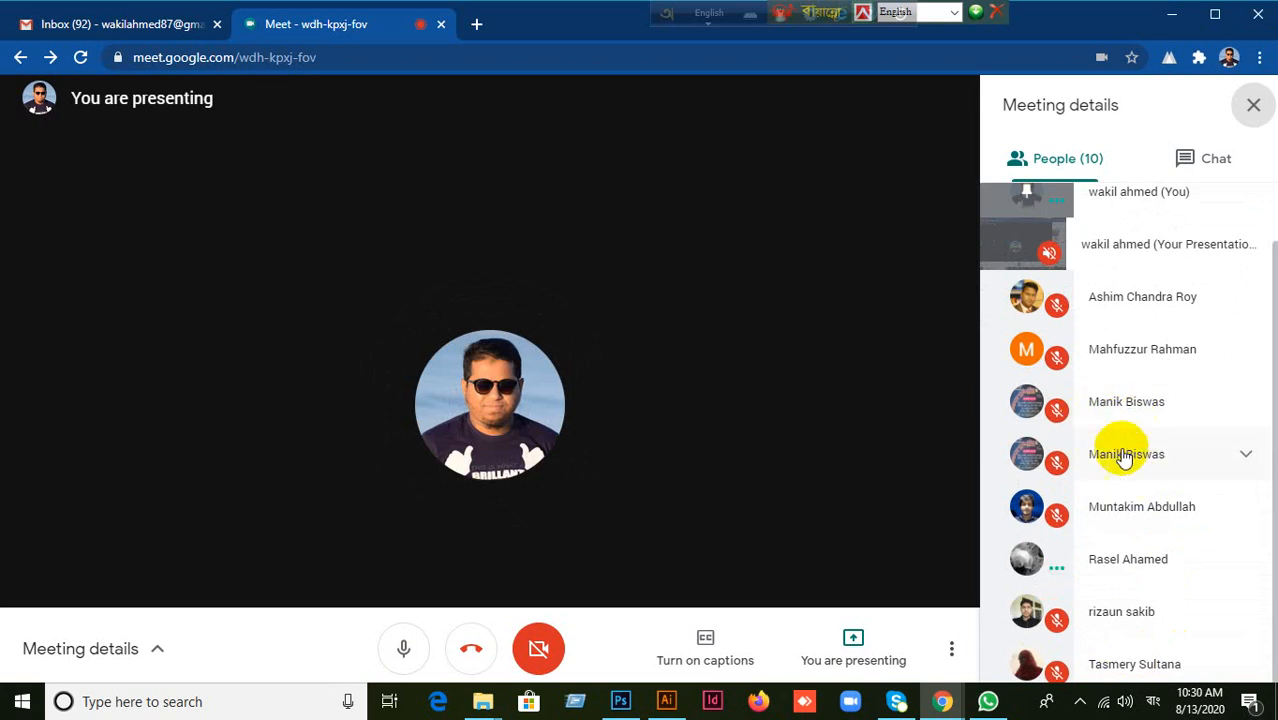
Step: Close the meeting's participant list and admit the person waiting to join
left_click(912, 460)
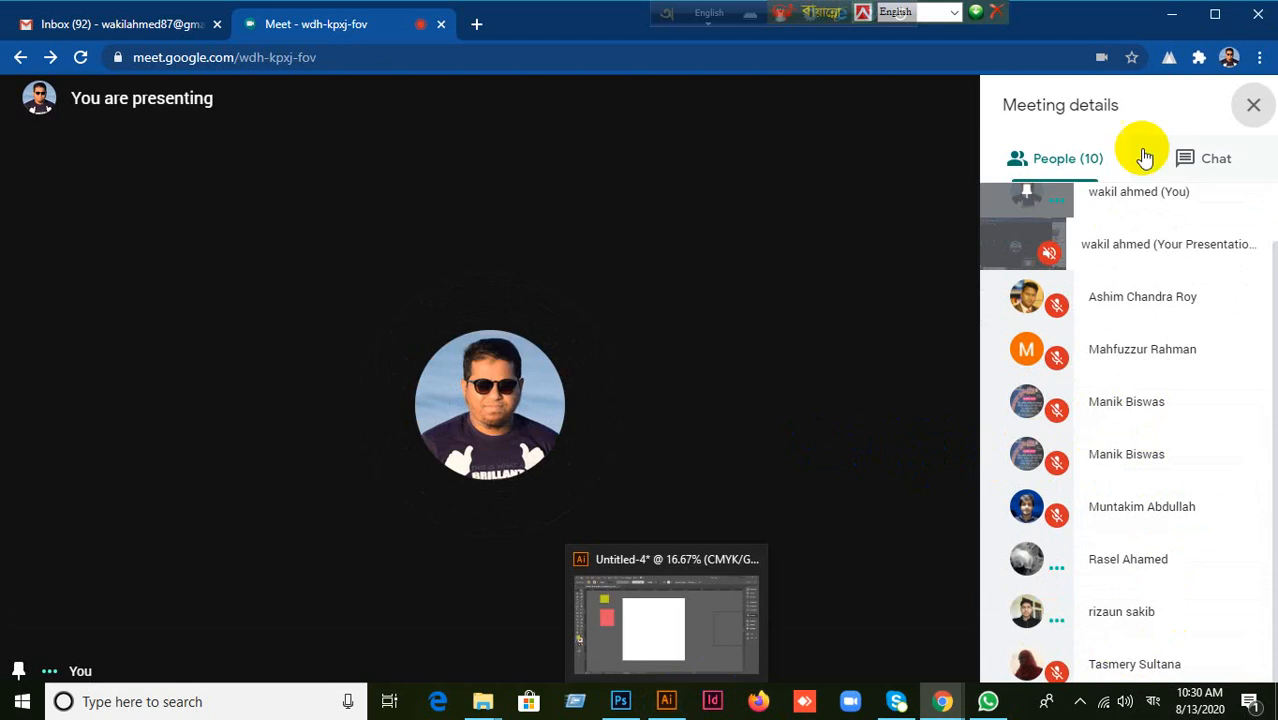
left_click(1252, 108)
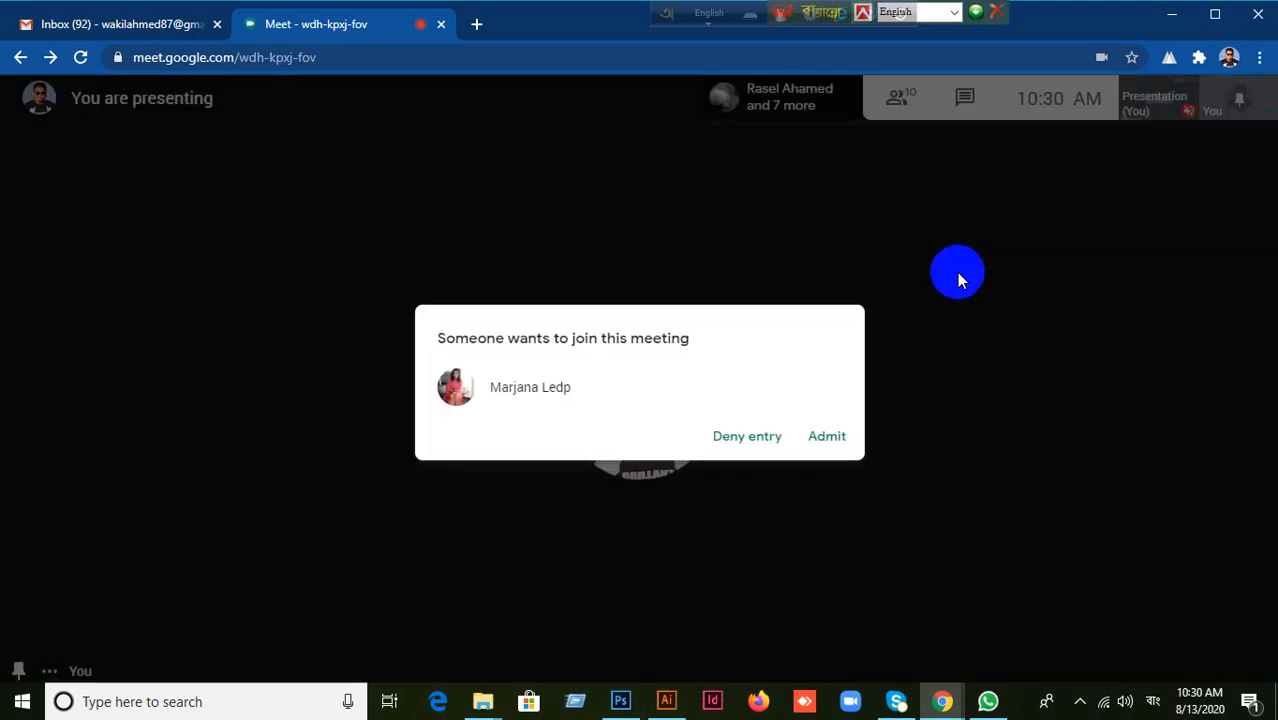
left_click(828, 437)
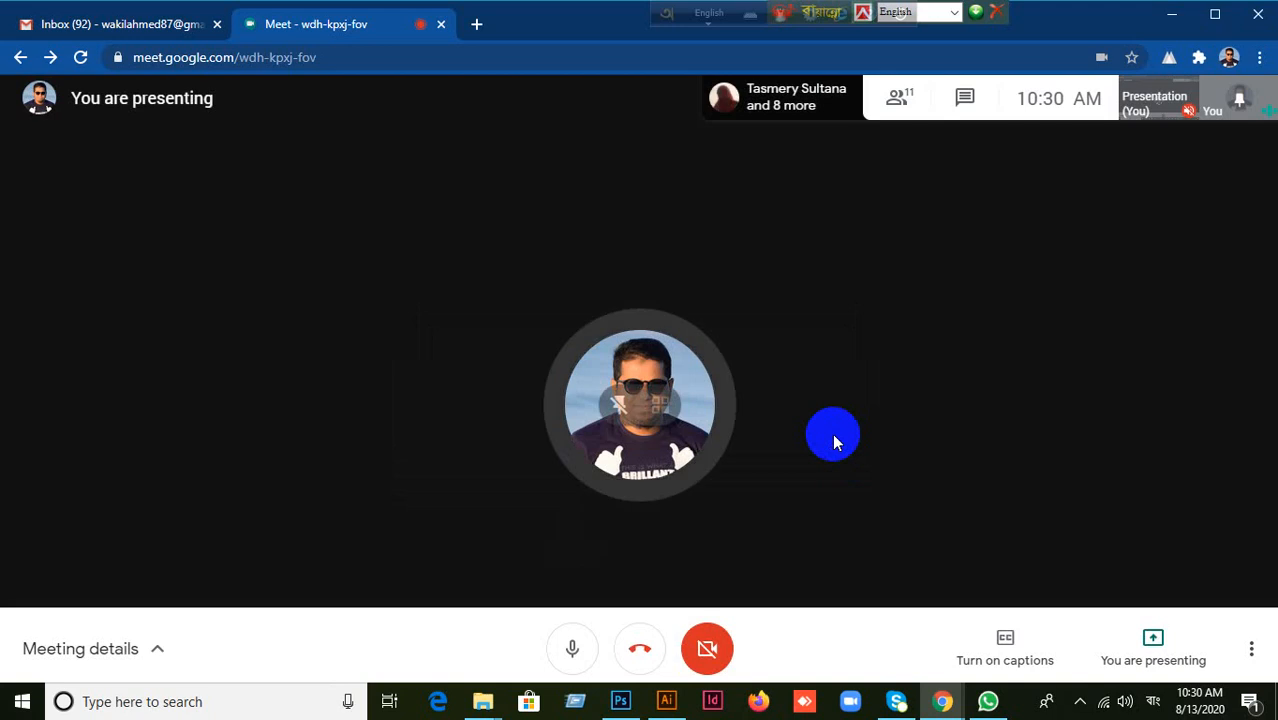
Step: Switch to Illustrator, draw a square about 850 px wide near the artboard's middle, and change its fill from gradient to solid colour
left_click(667, 701)
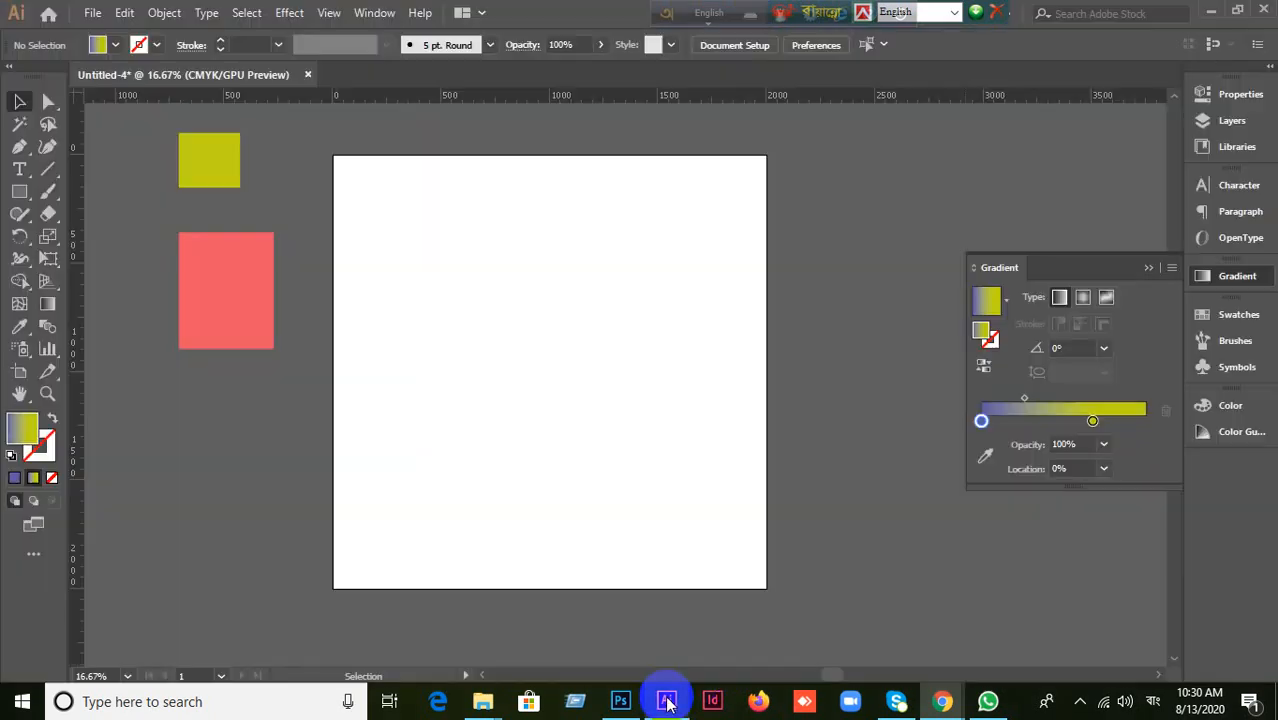
left_click_drag(16, 208, 57, 194)
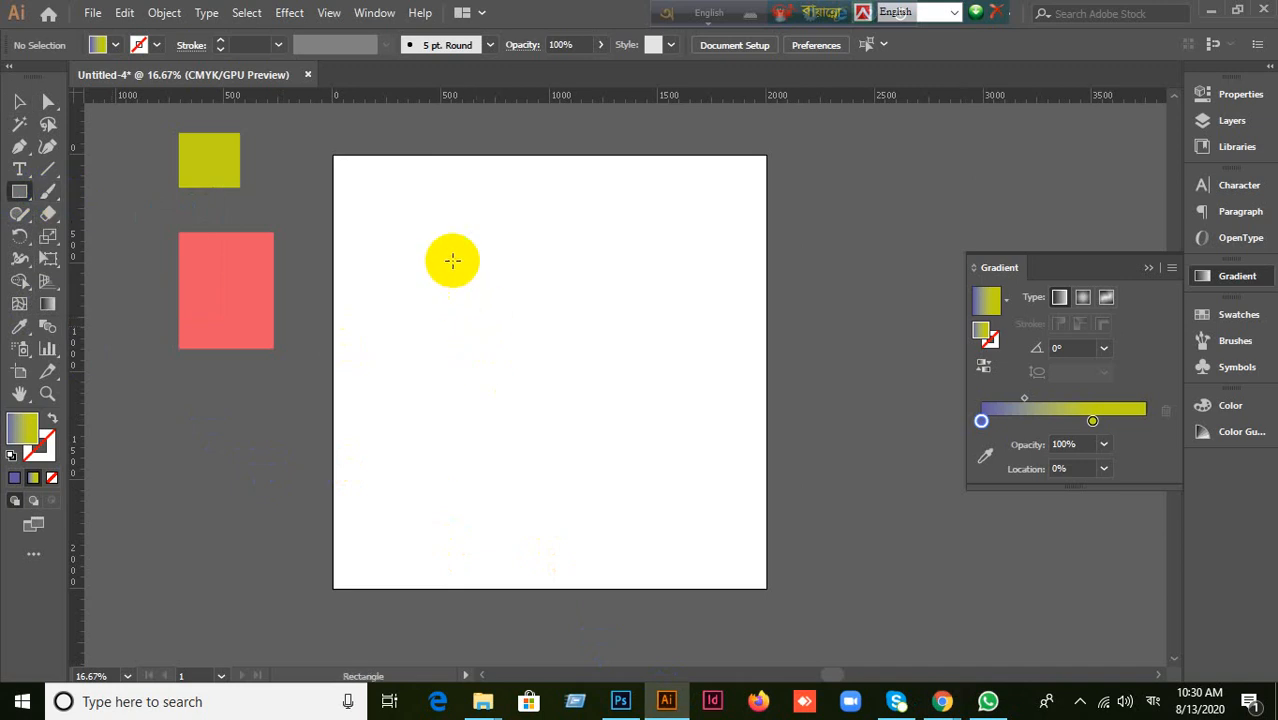
left_click_drag(451, 258, 634, 440)
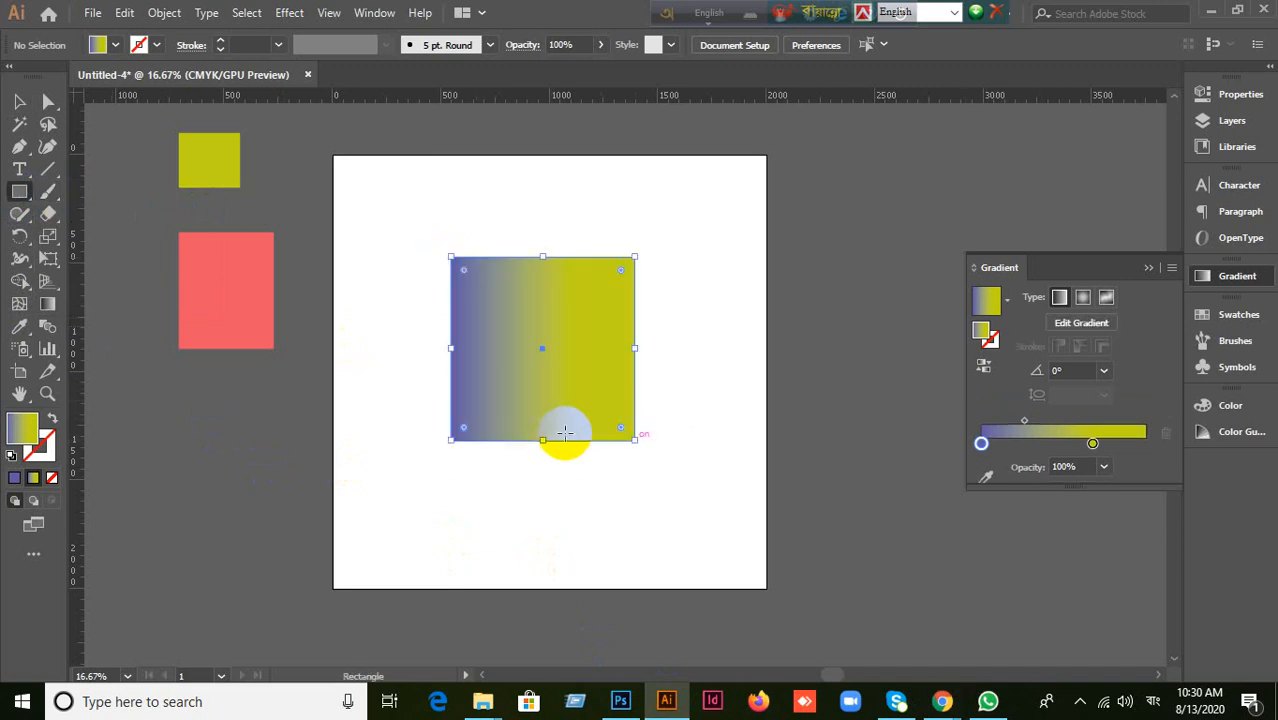
left_click(14, 477)
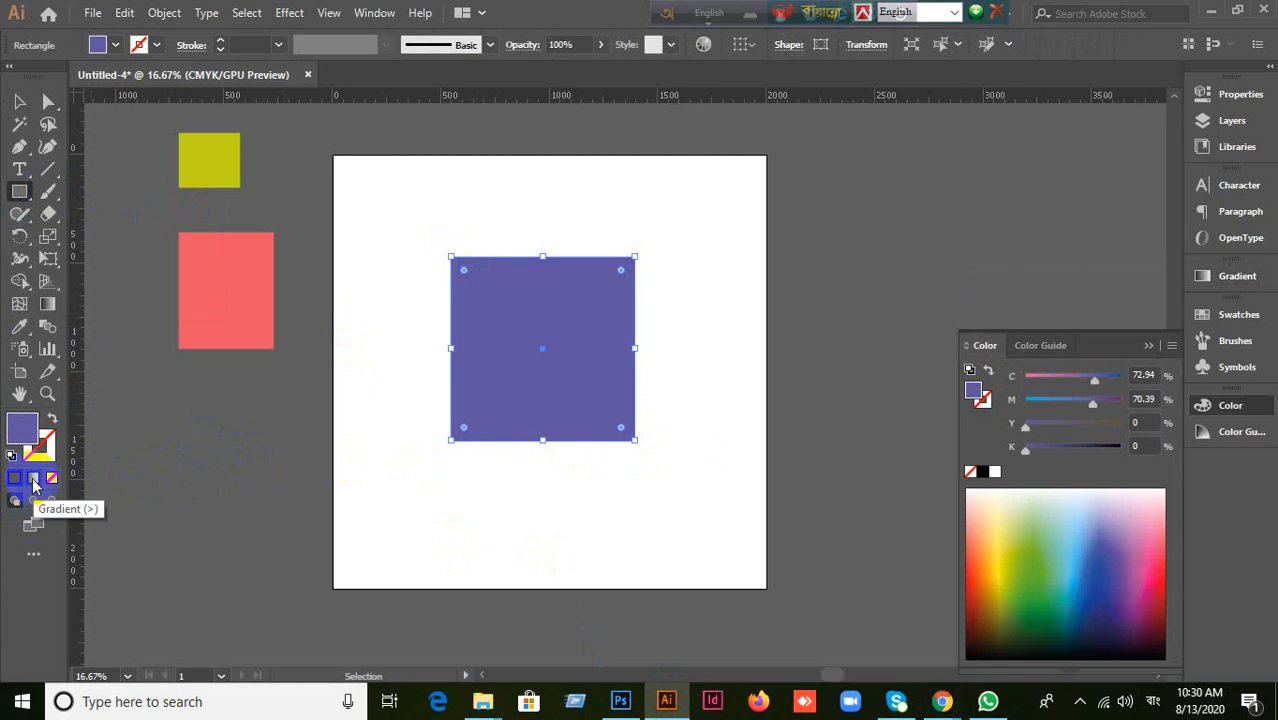
Step: Give the square the purple-to-yellow gradient fill, check the Google Meet call, and return to Illustrator
left_click(33, 478)
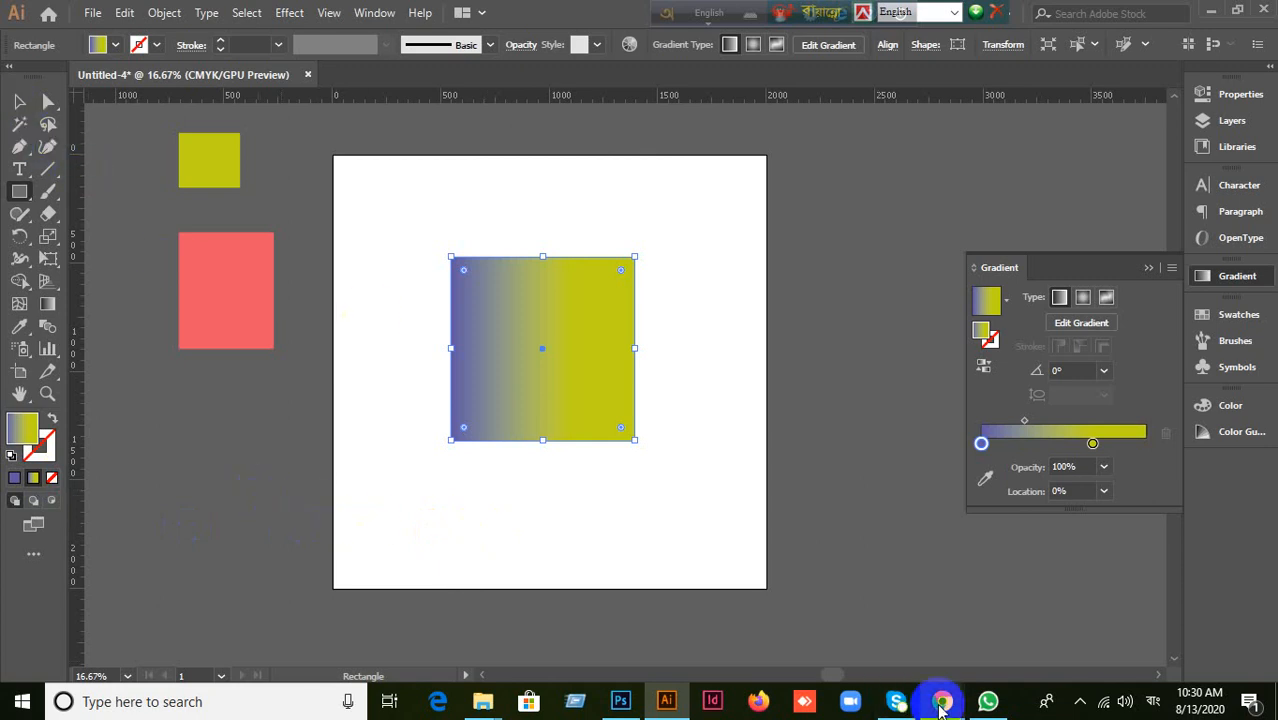
mouse_move(941, 707)
left_click(889, 632)
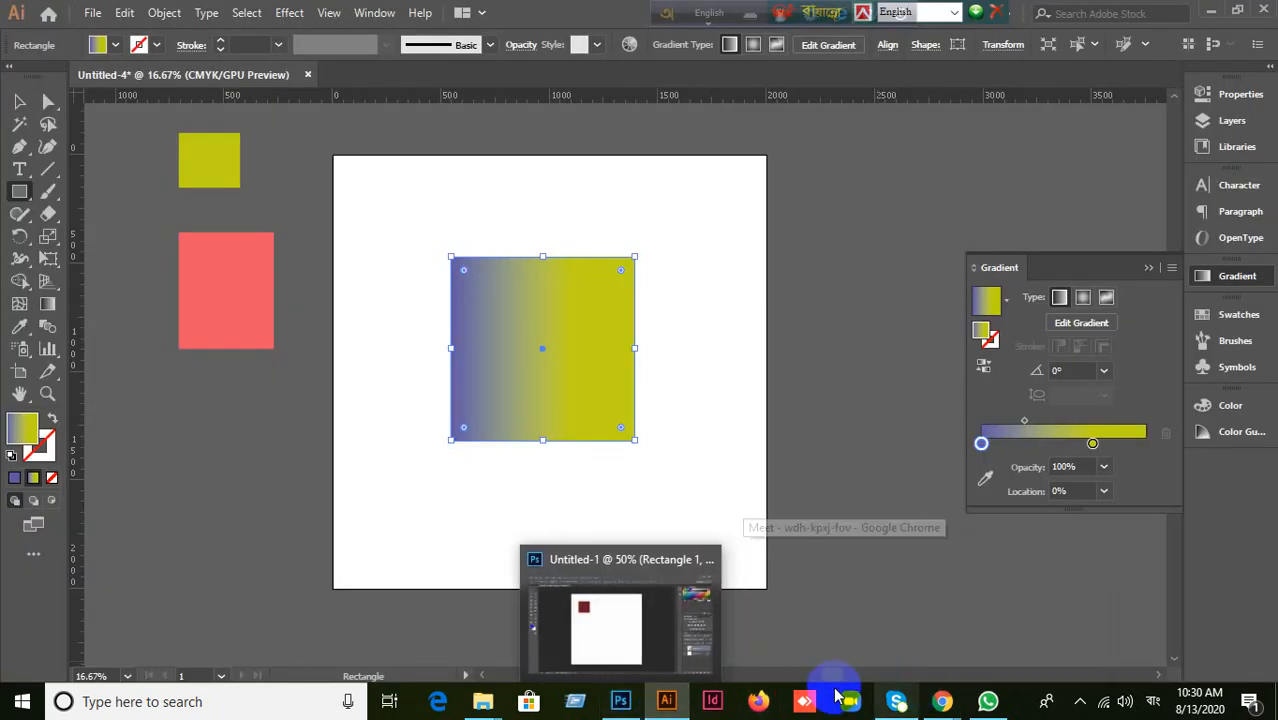
mouse_move(674, 704)
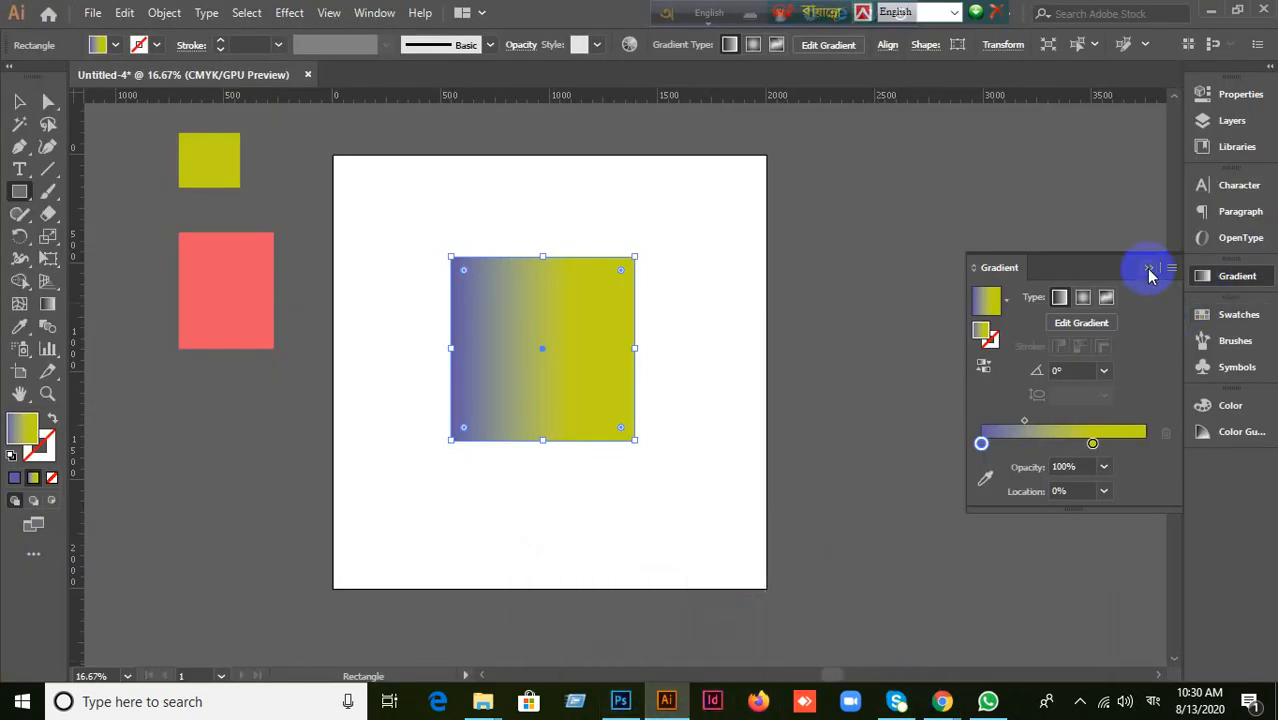
left_click(1148, 268)
Step: Toggle the square's fill between solid colour and gradient, ending on solid purple
left_click(19, 101)
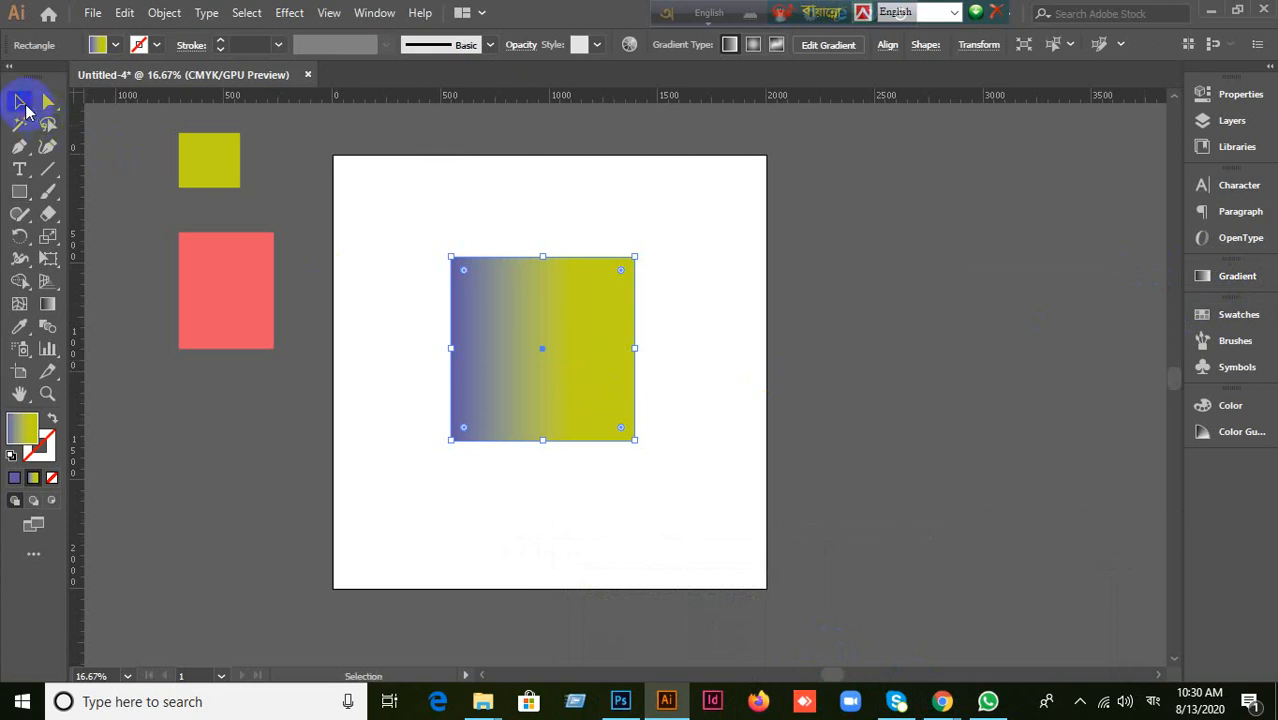
left_click(15, 479)
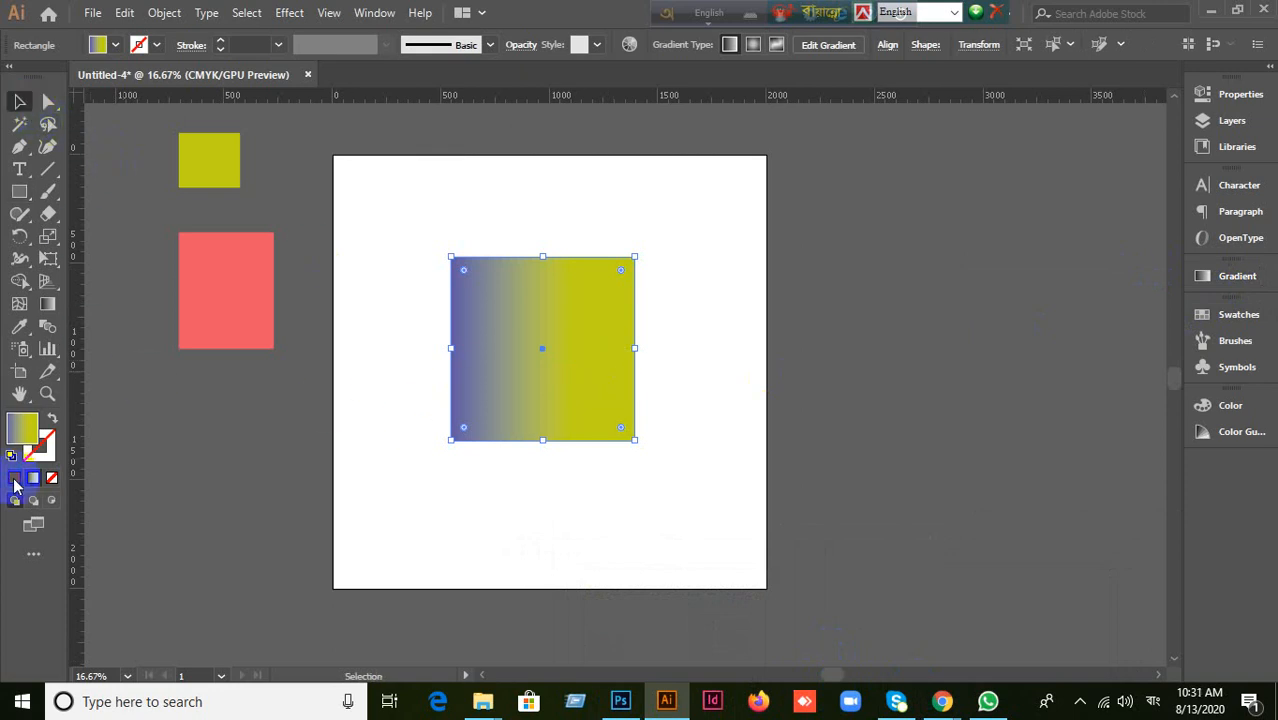
left_click(34, 480)
left_click(1098, 431)
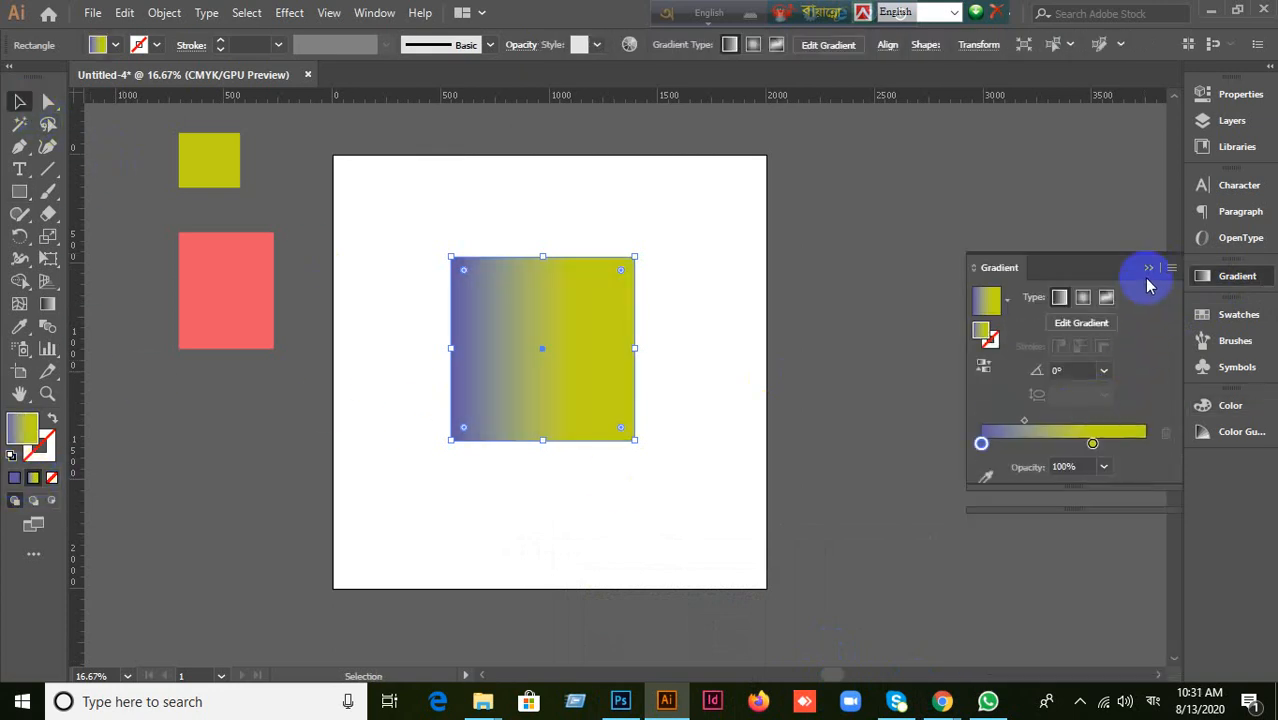
left_click(1148, 268)
left_click(13, 479)
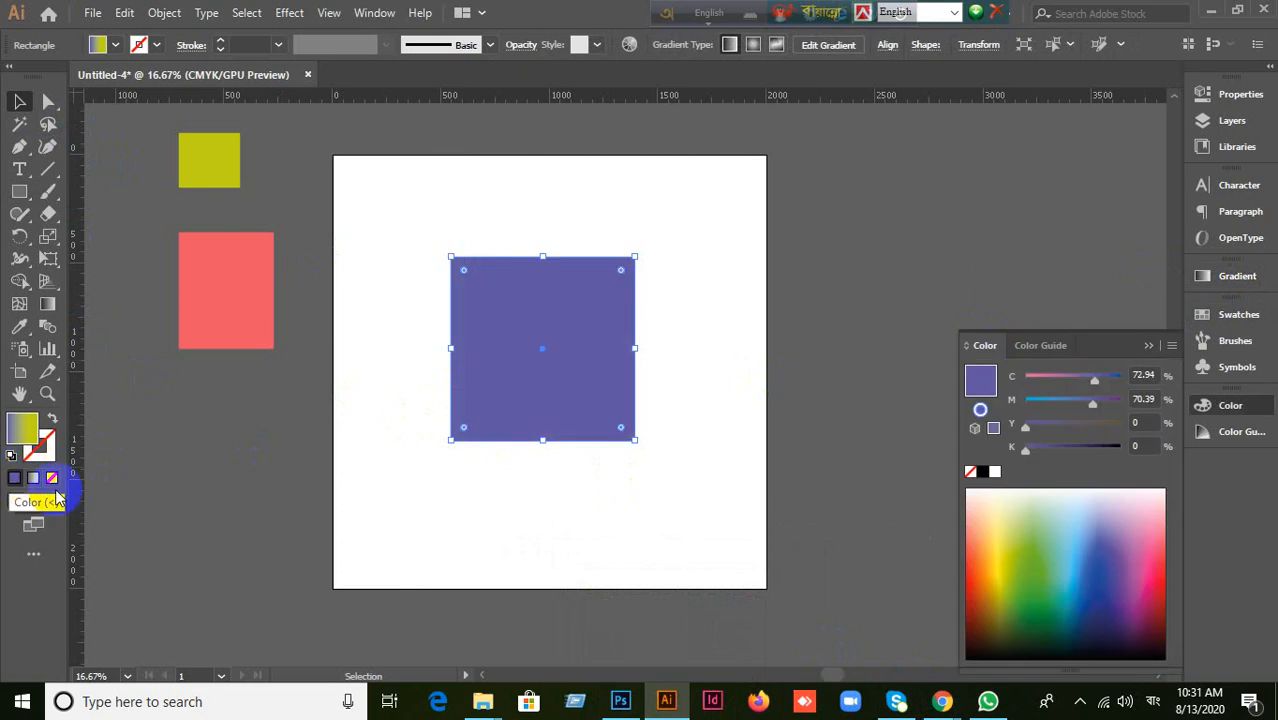
left_click(1158, 362)
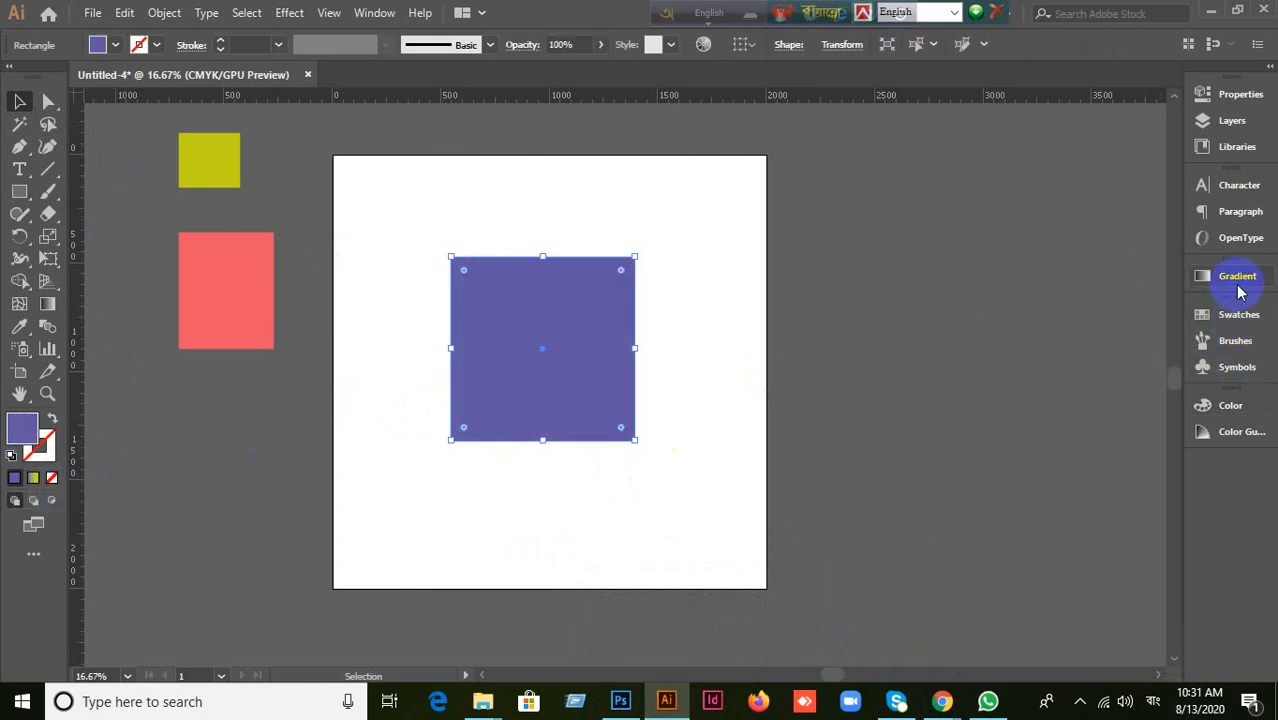
Step: Replace the square's solid fill with the White, Black preset gradient
left_click(1237, 280)
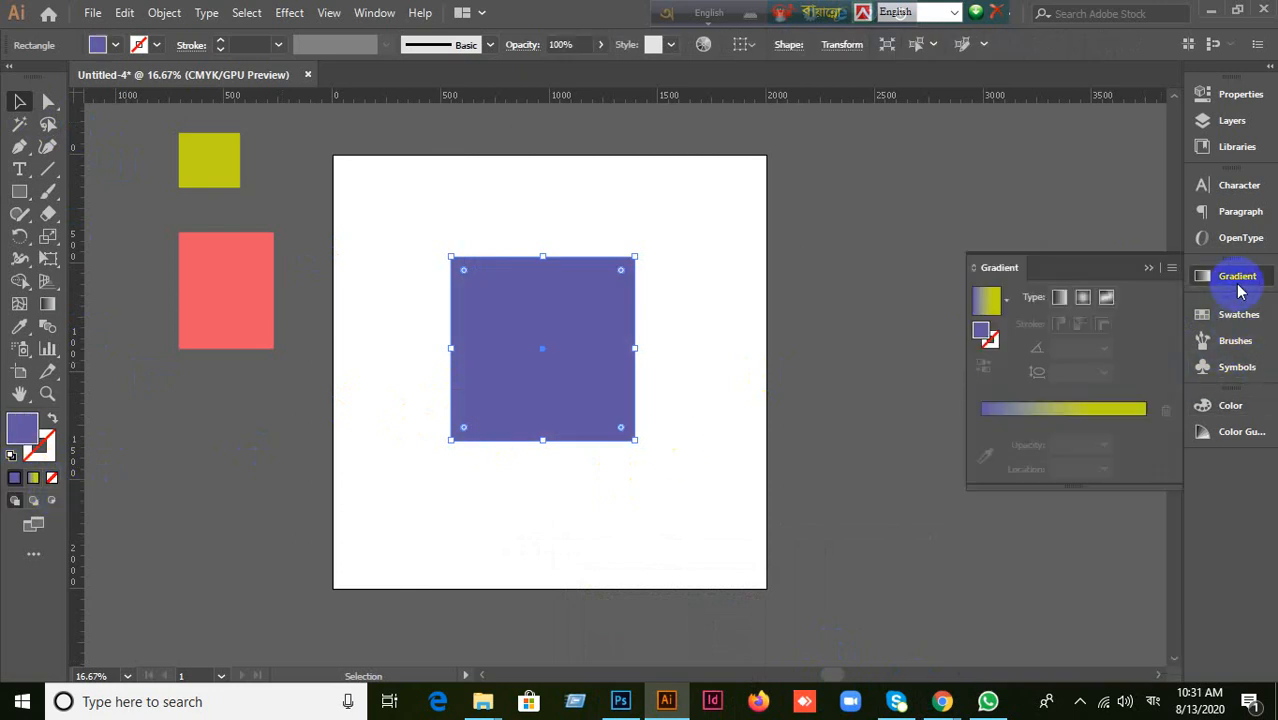
left_click(995, 311)
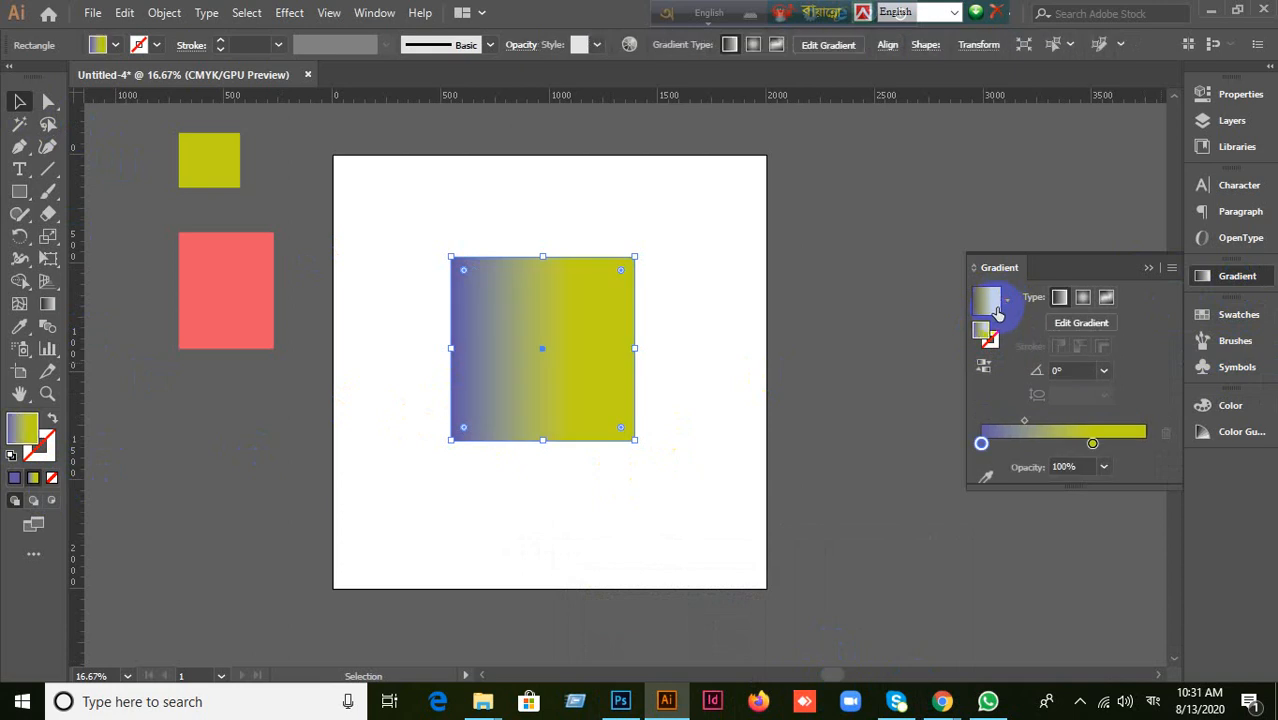
left_click(1006, 299)
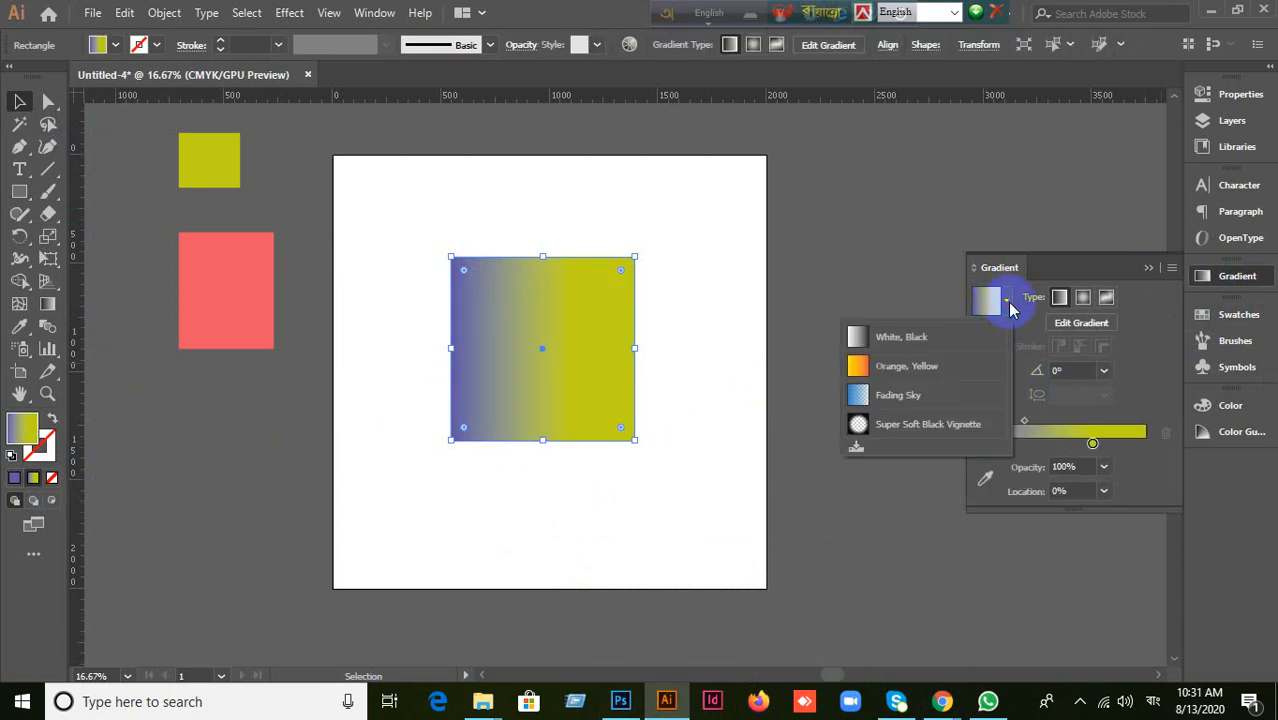
left_click(904, 340)
left_click(1148, 268)
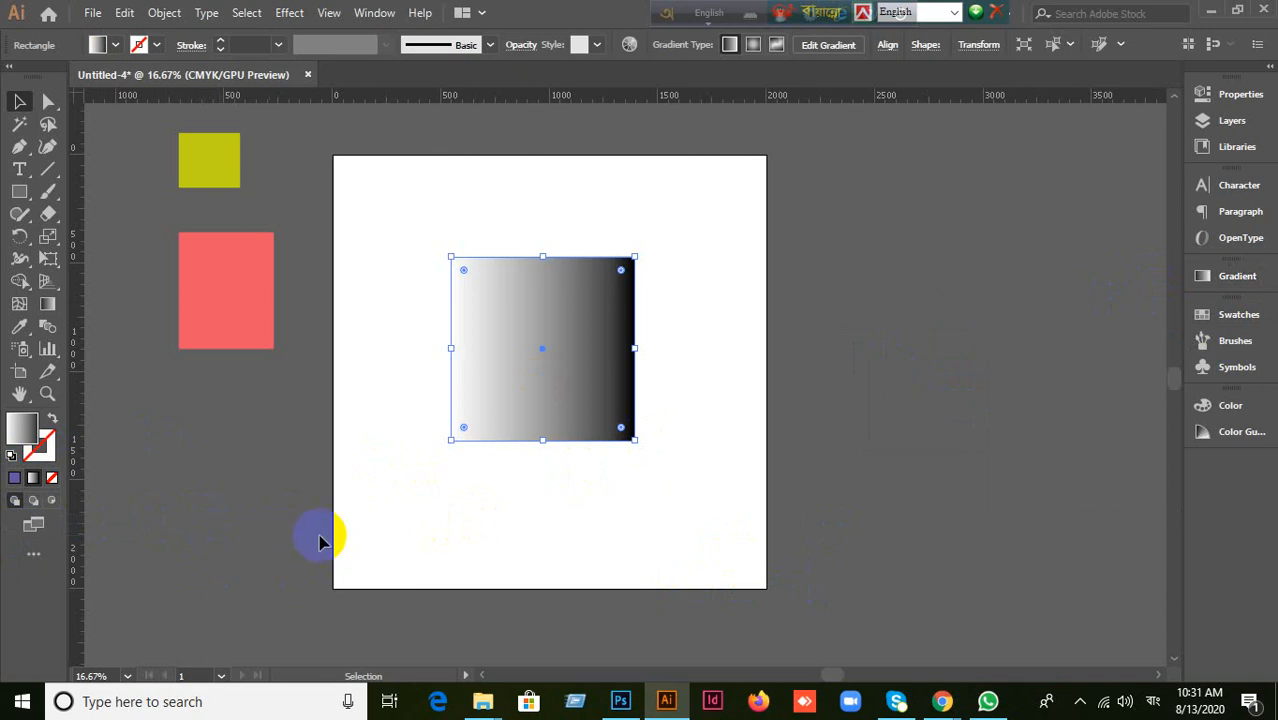
Step: Change the square's fill to a solid vivid blue, and restore the white-to-black gradient
left_click(13, 484)
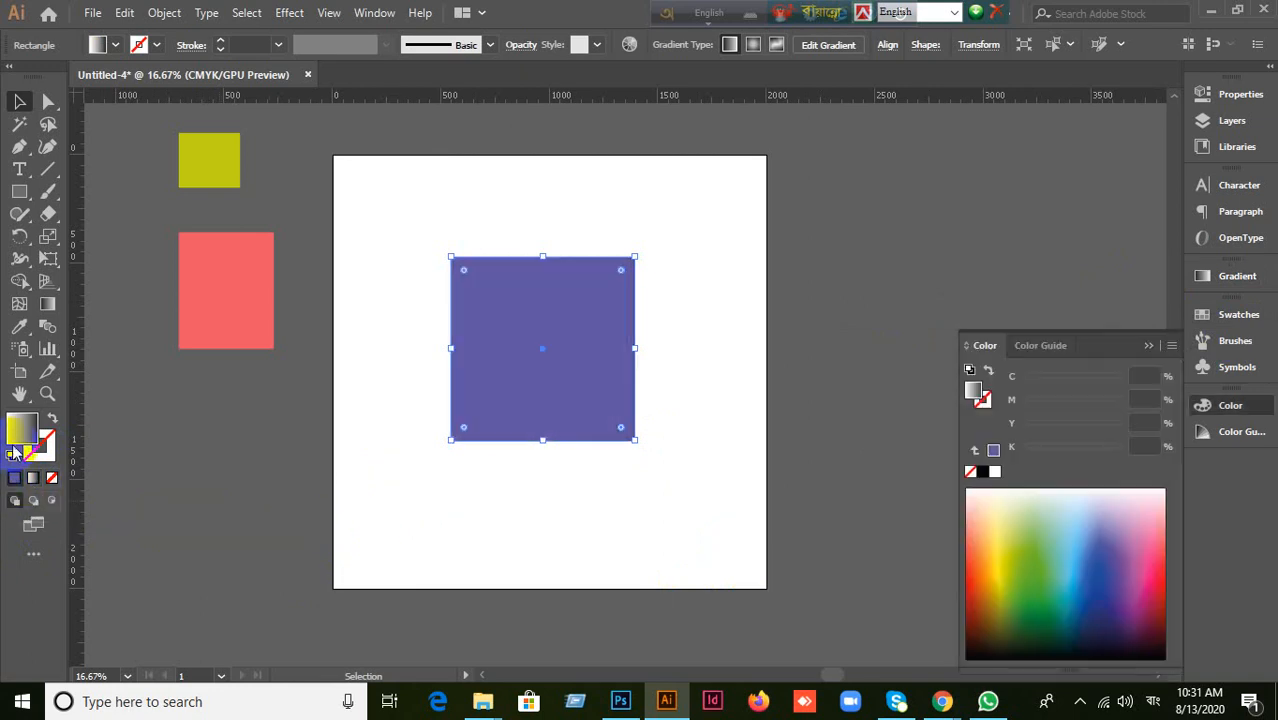
double_click(22, 428)
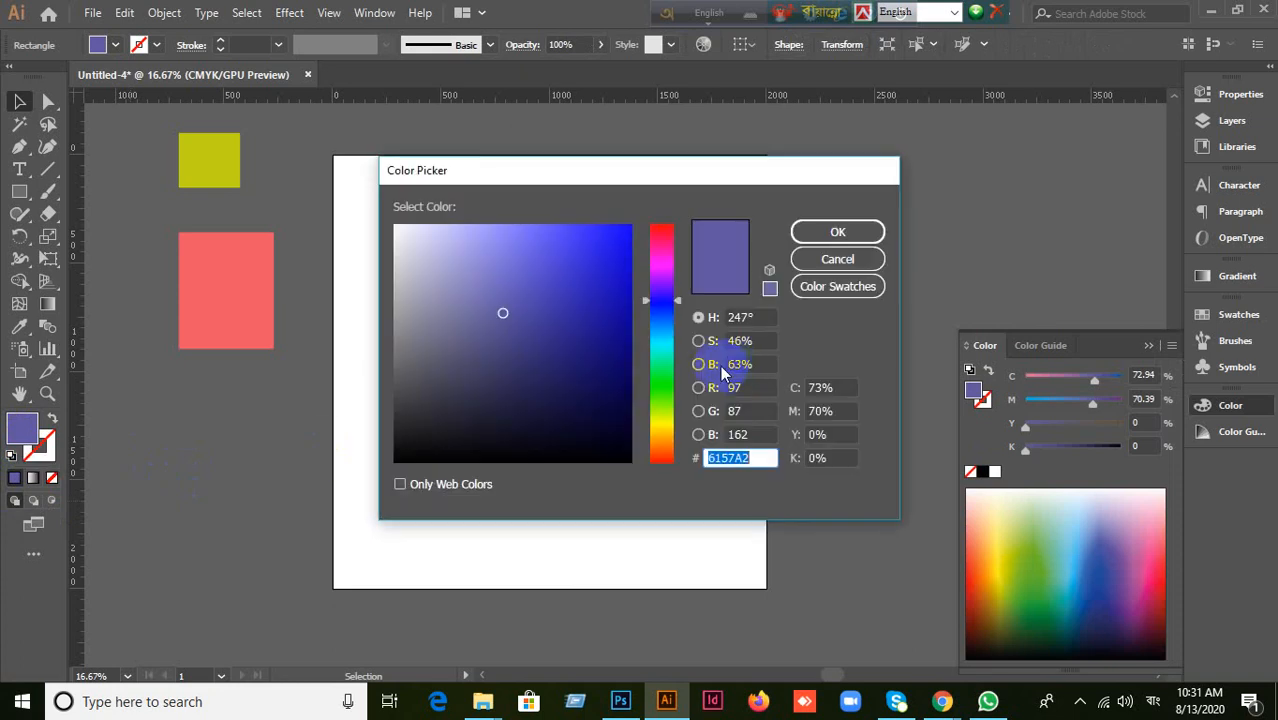
left_click_drag(570, 323, 627, 260)
left_click(838, 234)
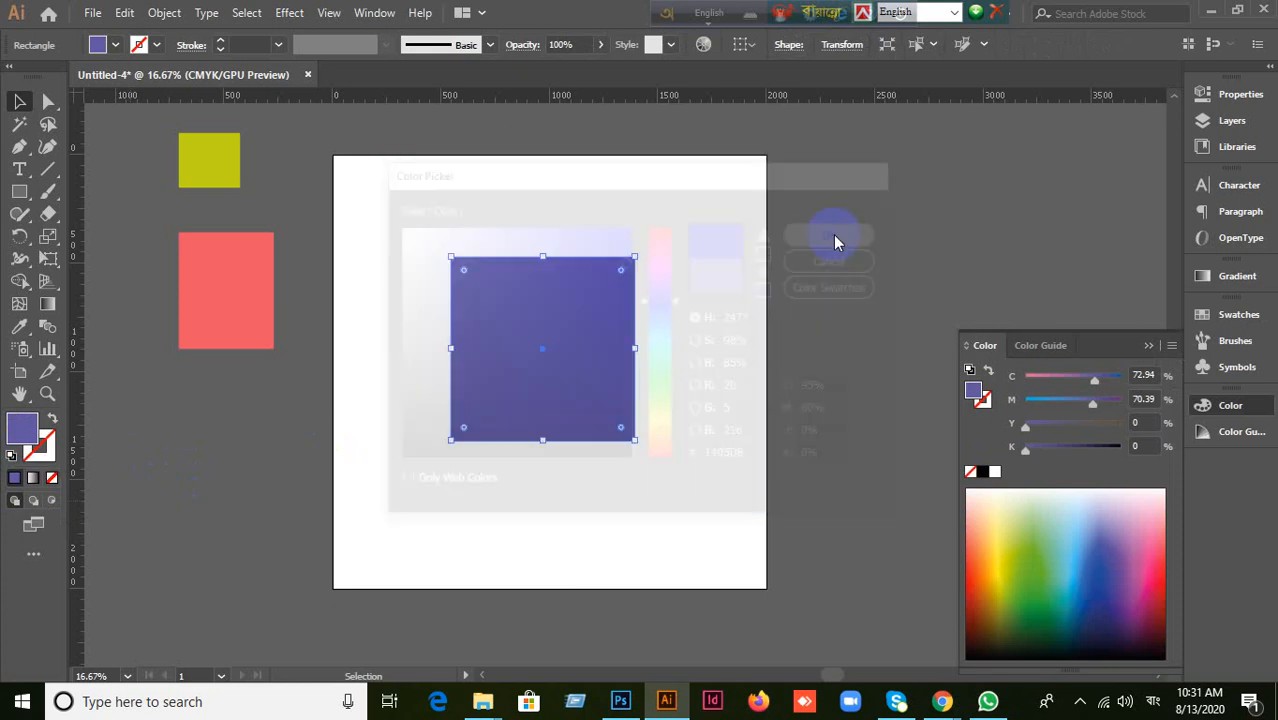
left_click(32, 479)
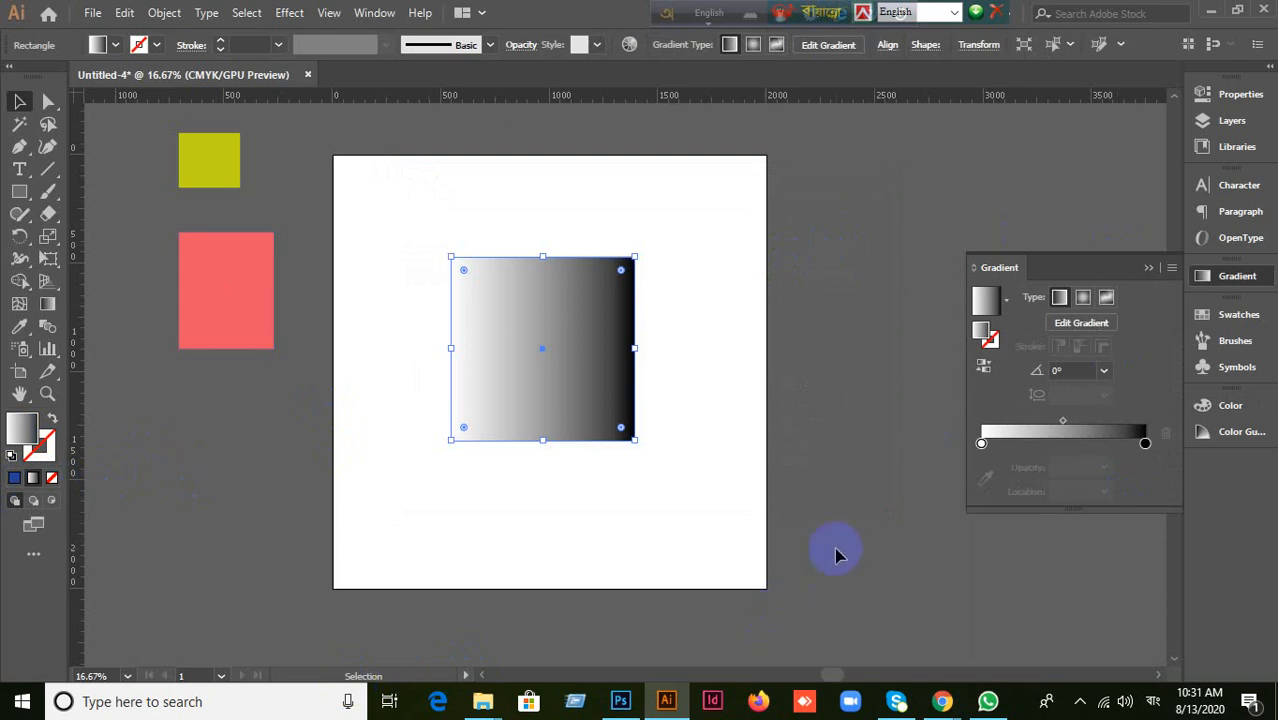
Step: Switch to the Google Meet call to check on the class, and return to Illustrator
mouse_move(942, 699)
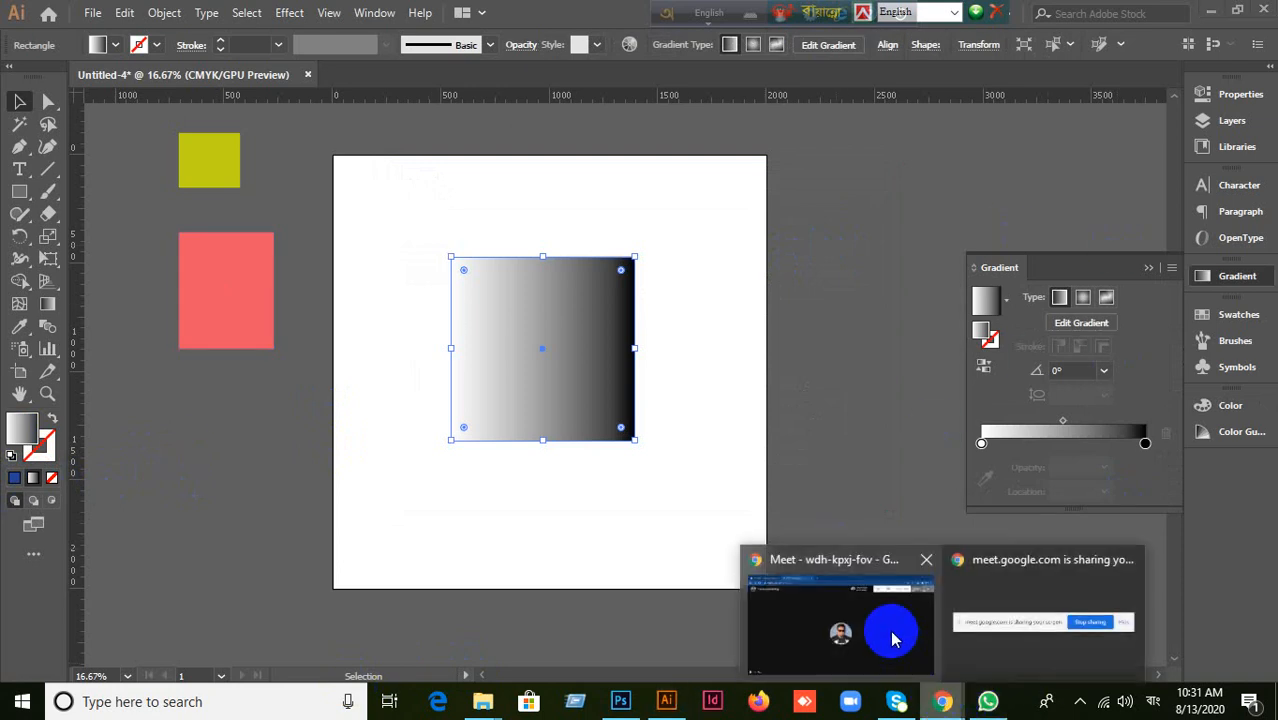
left_click(893, 638)
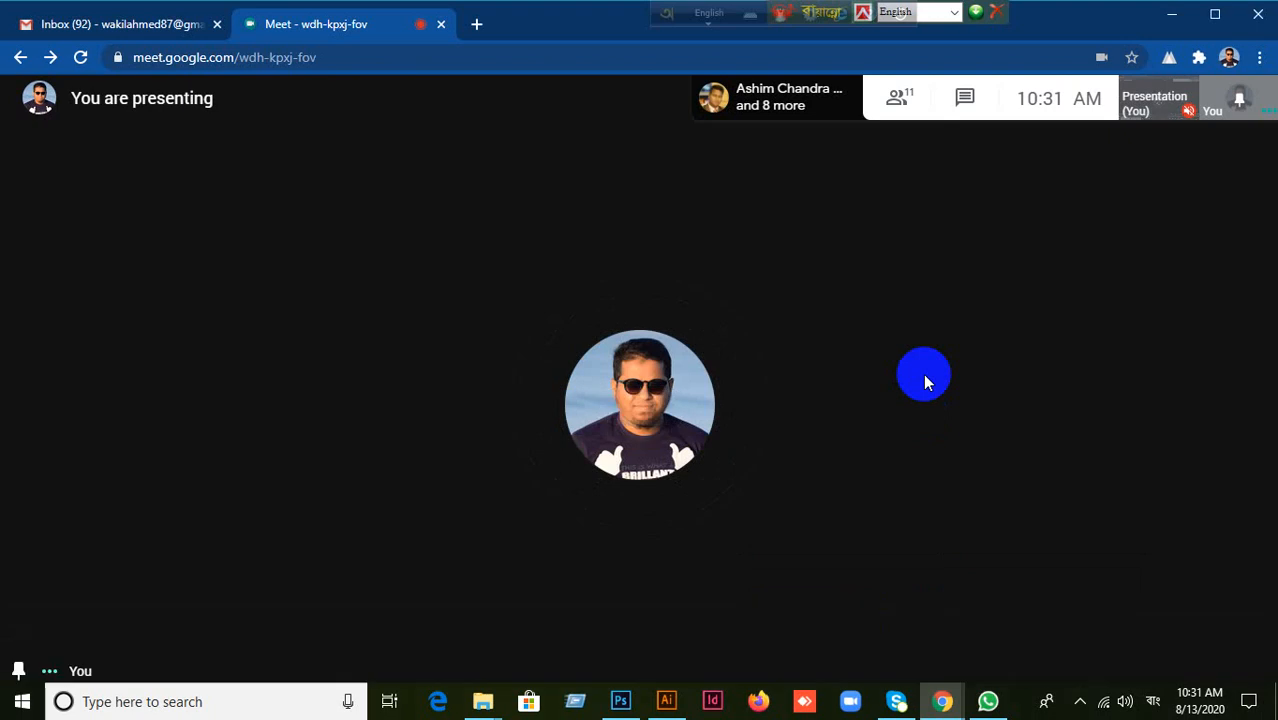
left_click(667, 702)
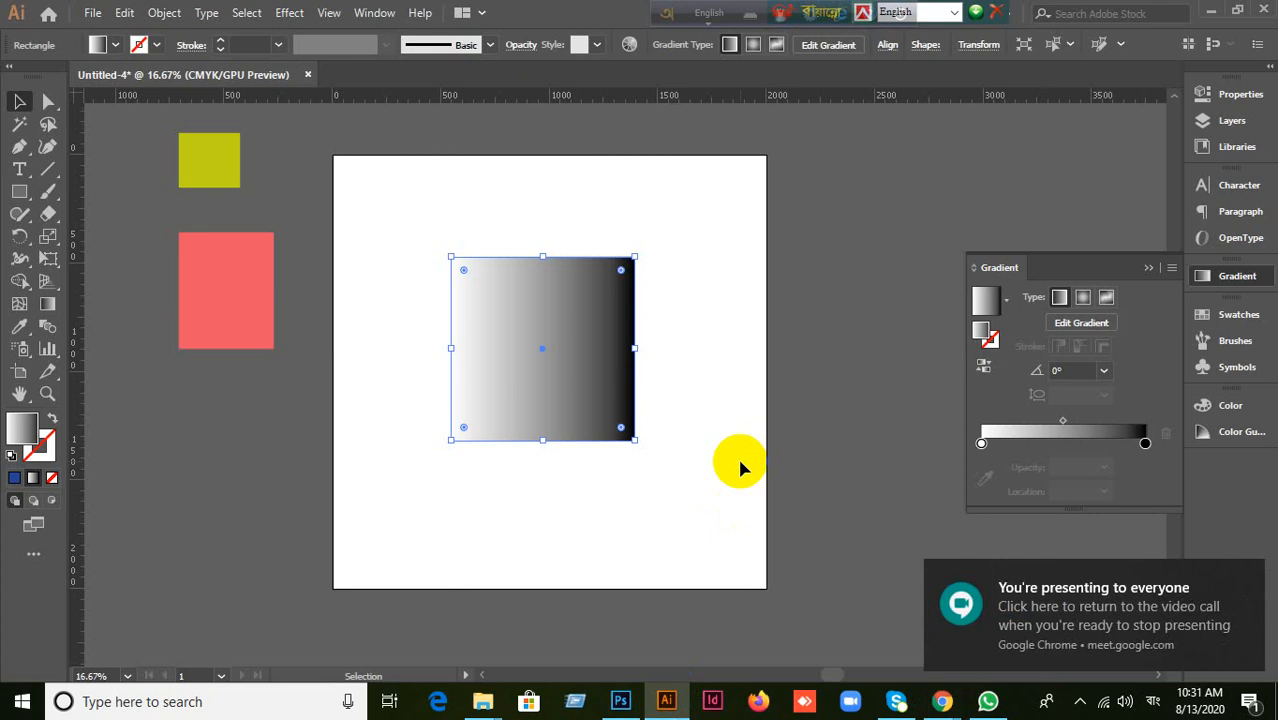
Step: Add three intermediate colour stops at about 44%, 67% and 27% to the gradient, and move the 27% stop to about 47%
left_click(1053, 445)
left_click(1090, 444)
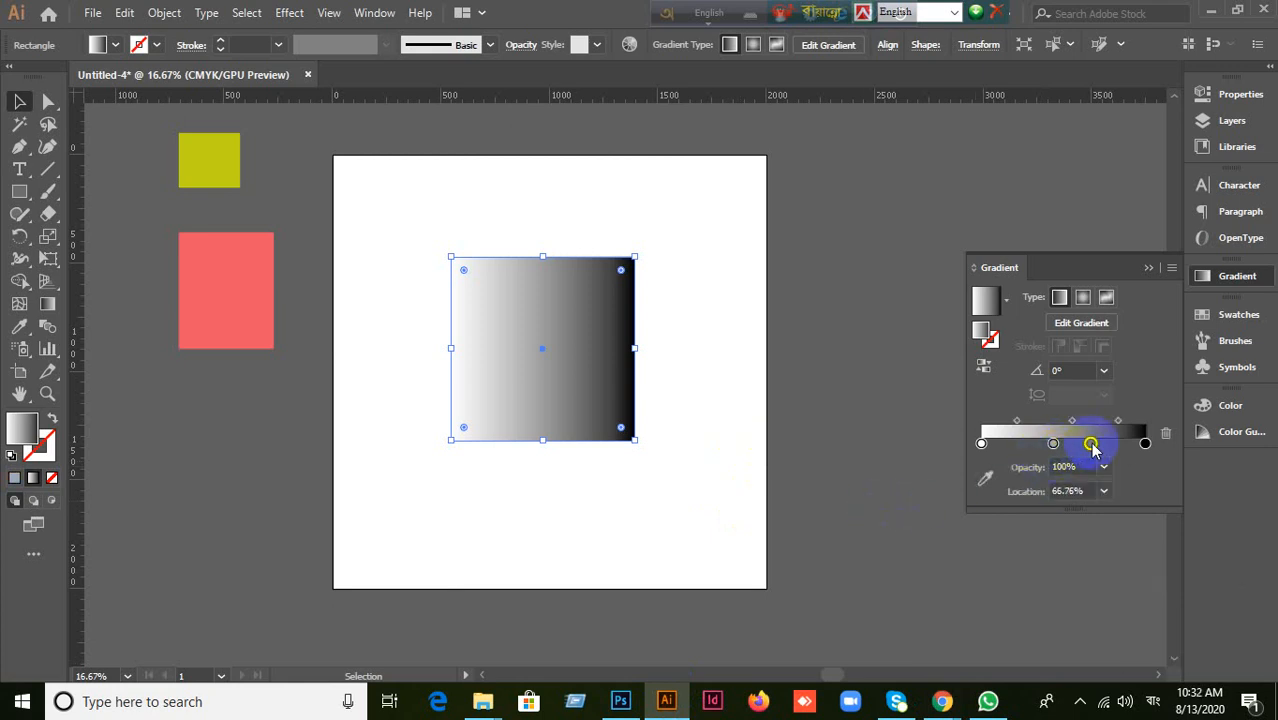
left_click(1024, 444)
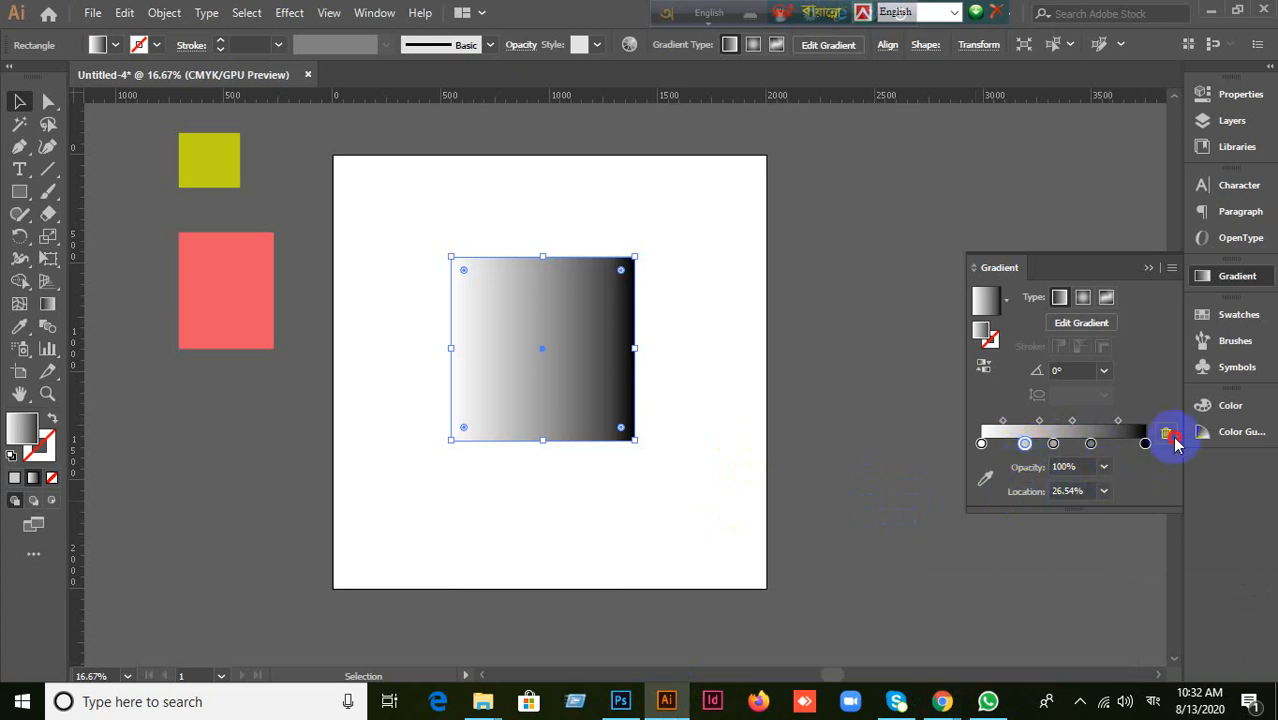
left_click_drag(1025, 443, 1058, 443)
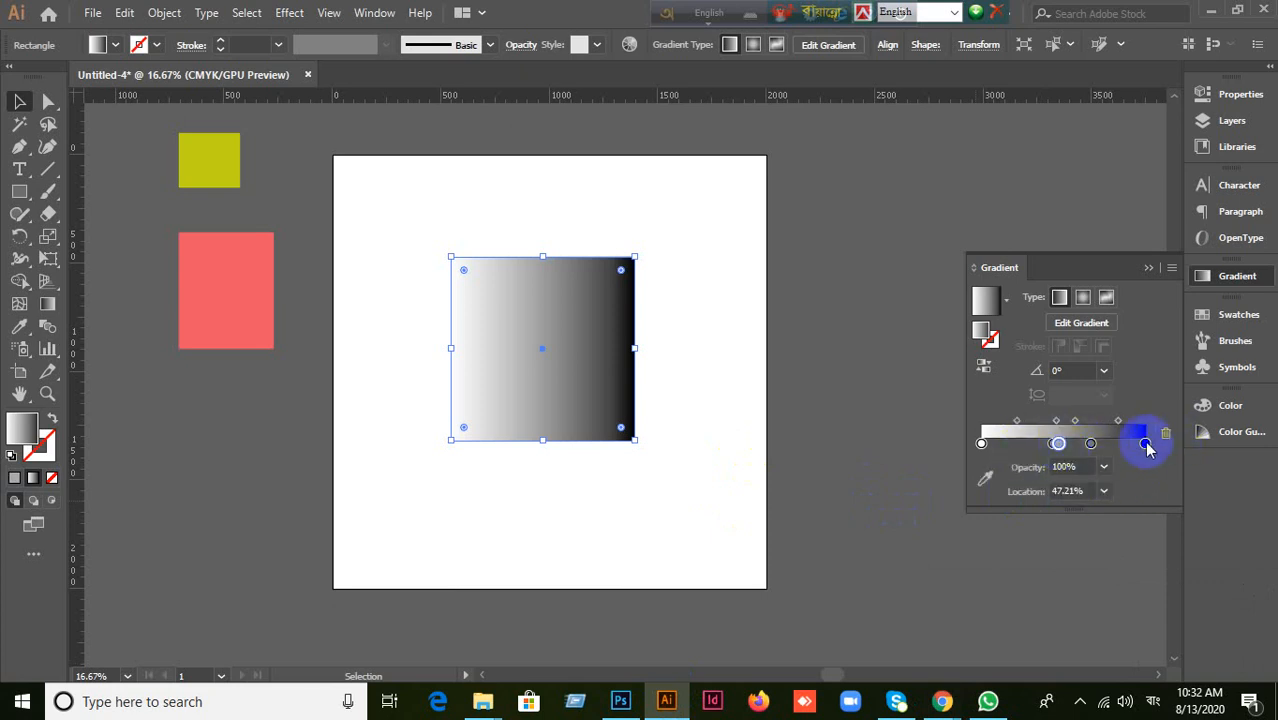
Step: Delete the three intermediate stops one by one, leaving only the white and black end stops
left_click(1167, 435)
left_click(1057, 445)
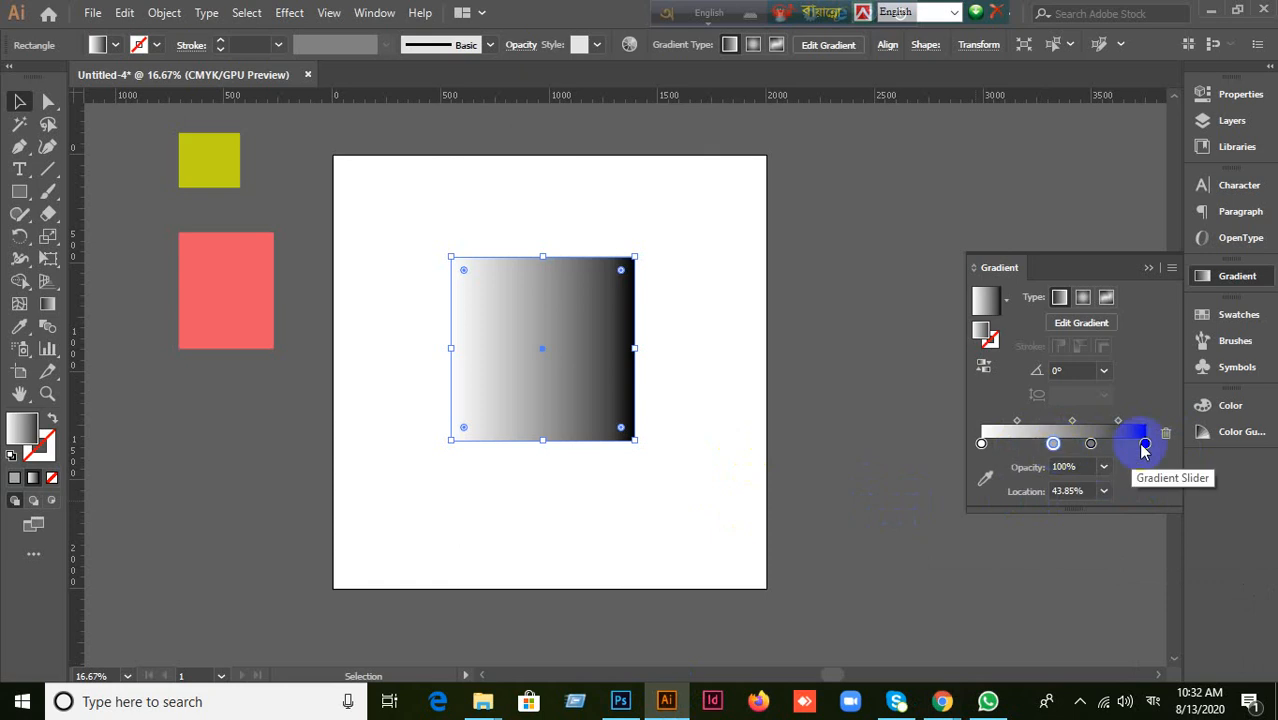
left_click(1165, 434)
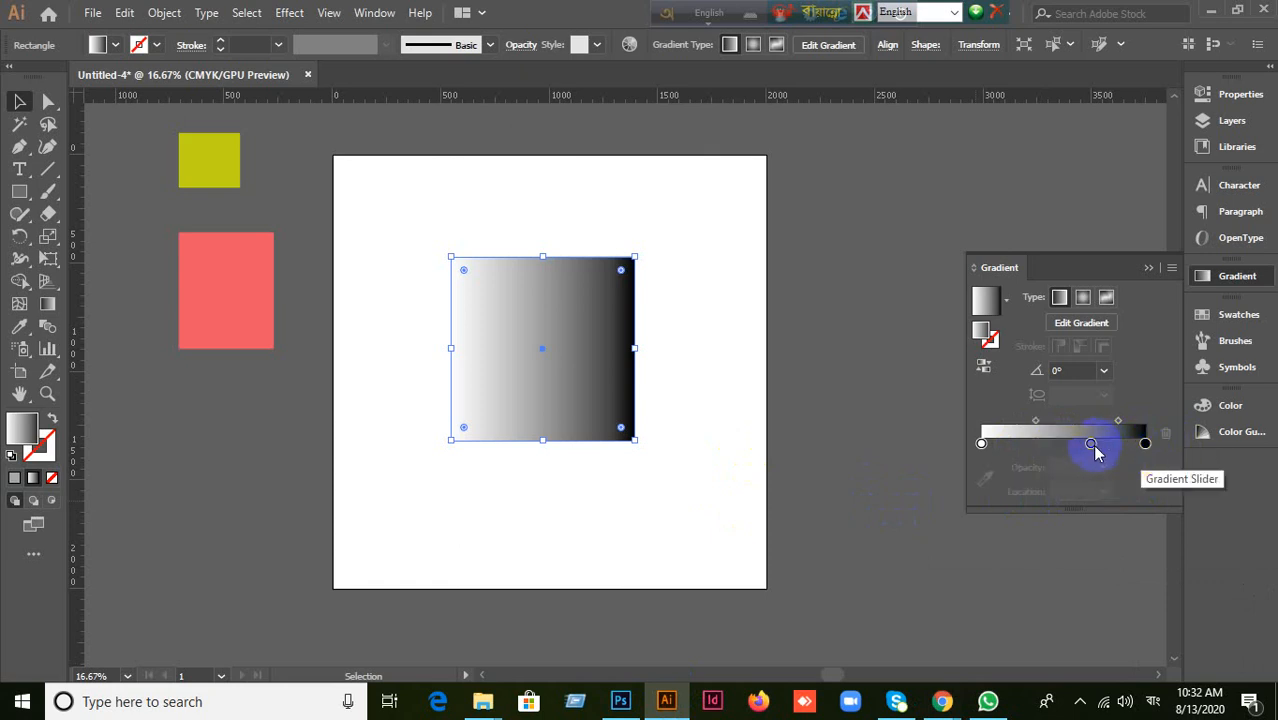
left_click(1092, 445)
left_click(1166, 435)
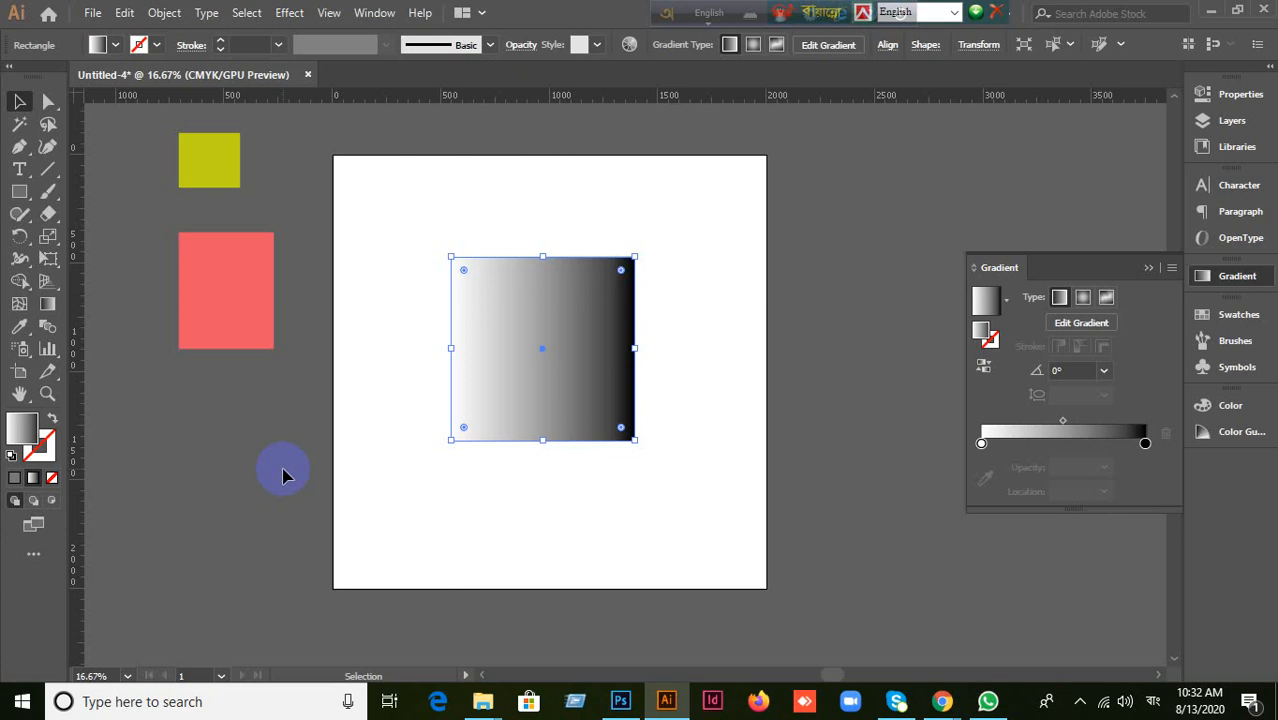
left_click(24, 285)
left_click(24, 264)
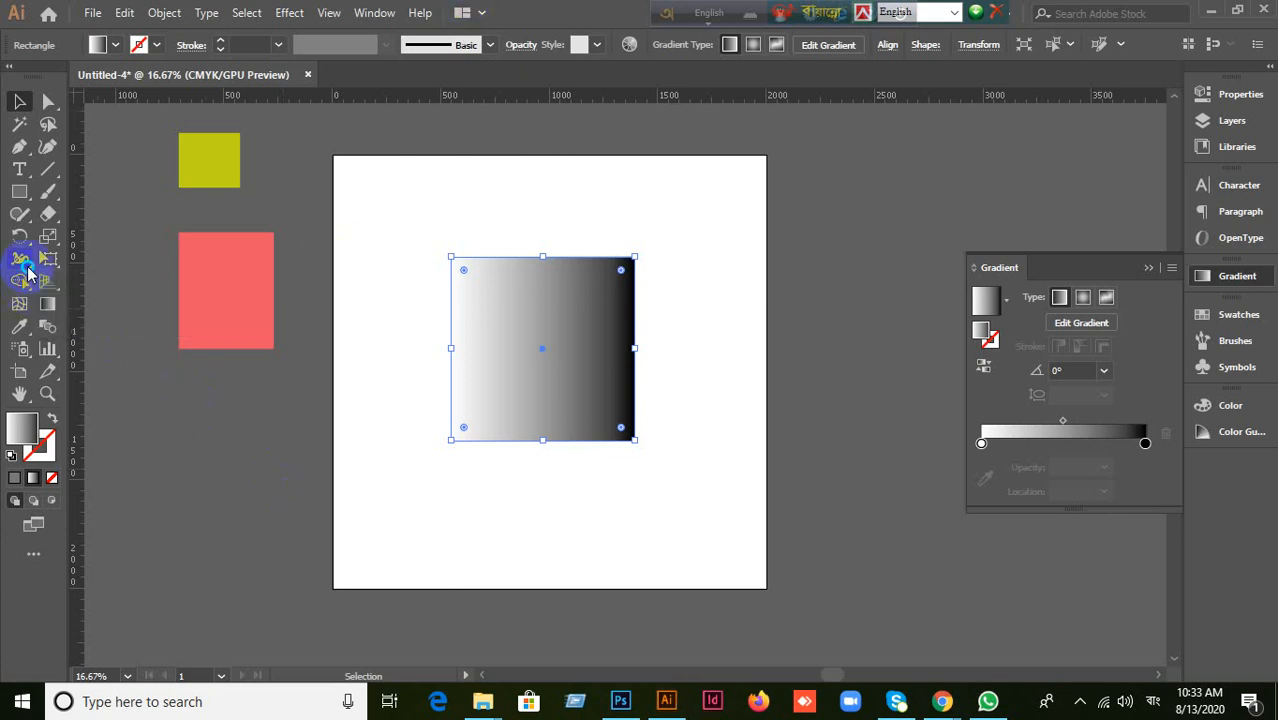
left_click(574, 16)
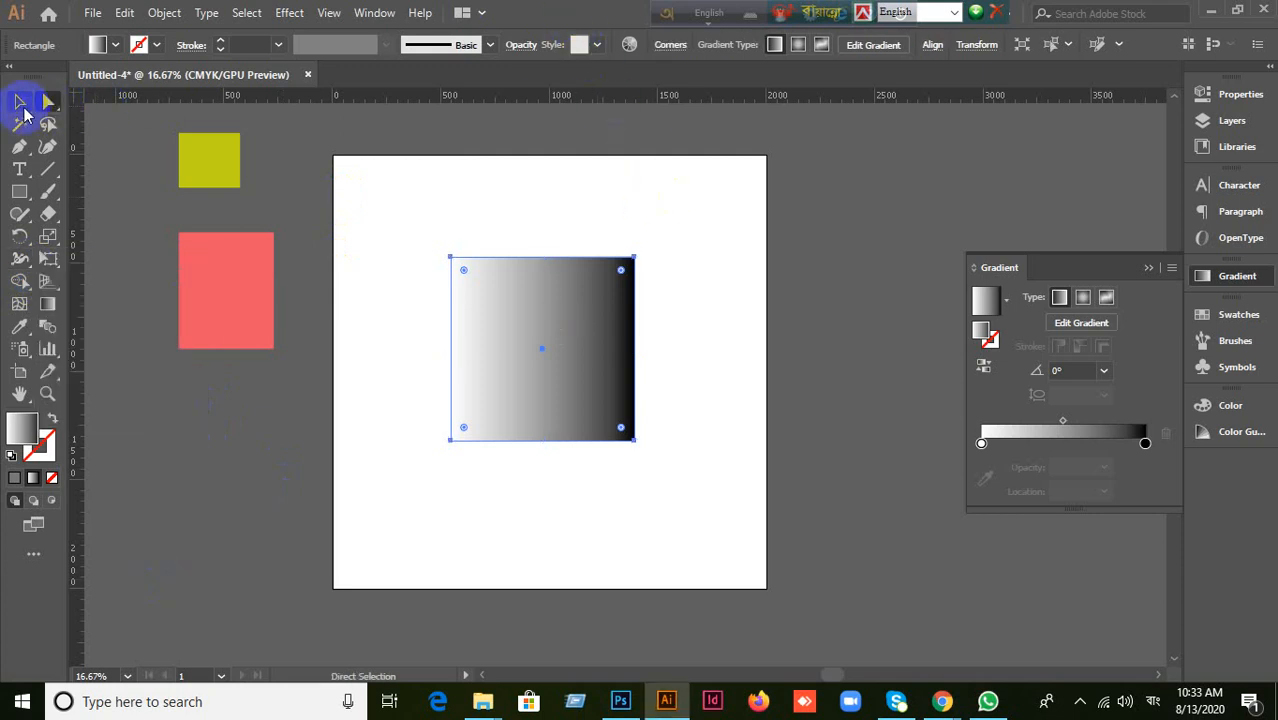
Step: Delete the gradient square from the artboard and undo the deletion
left_click(556, 536)
left_click(553, 379)
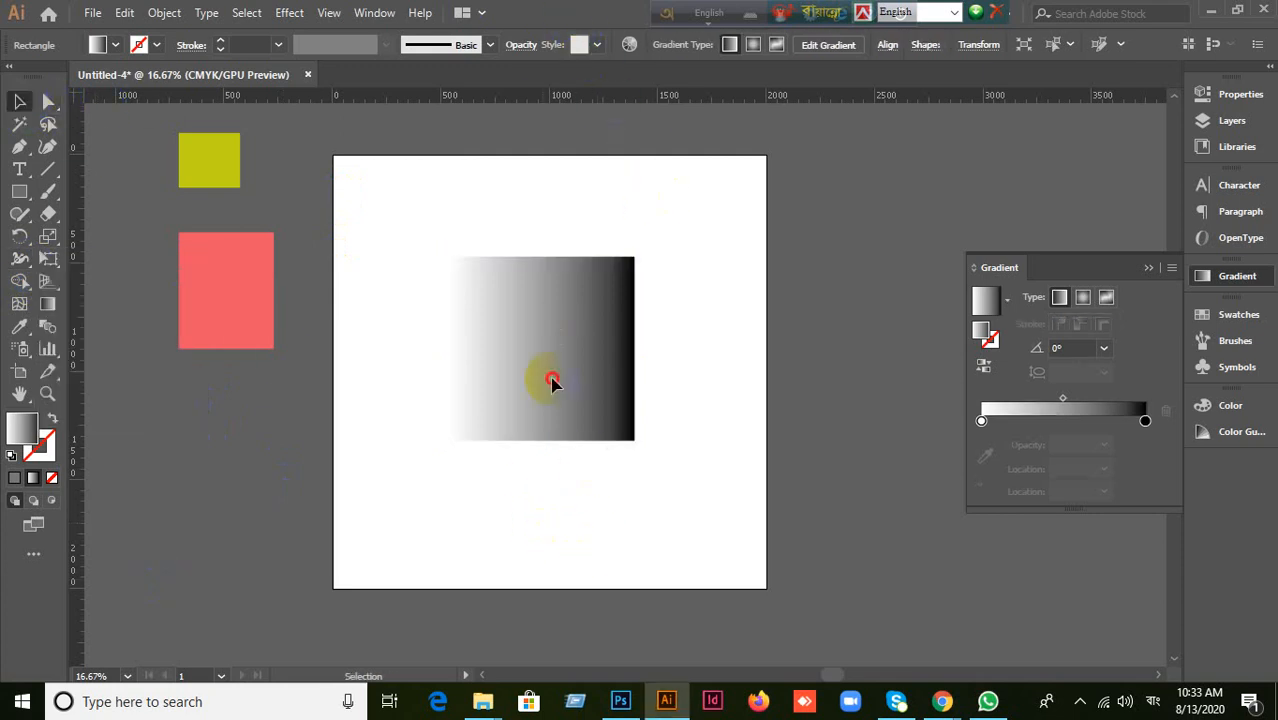
key("Delete")
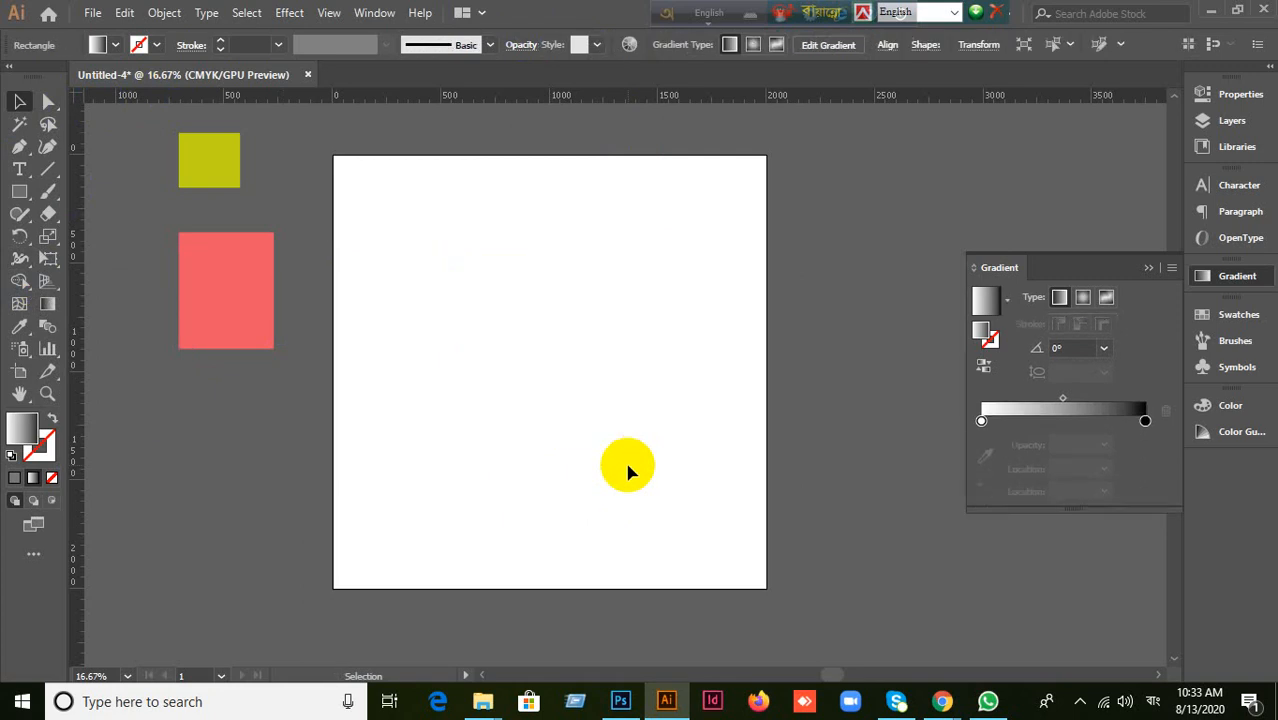
key("ctrl+z")
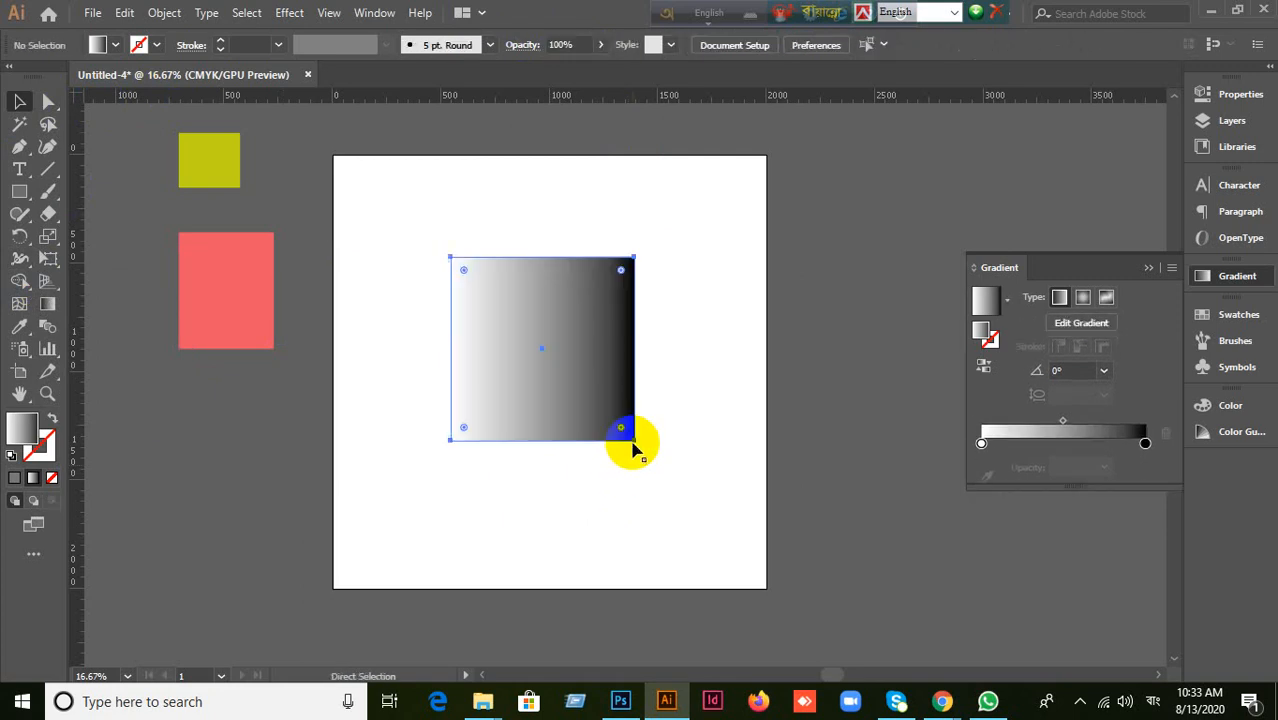
Step: Look in on the Google Meet class call and go back to the Illustrator document
mouse_move(941, 699)
left_click(866, 659)
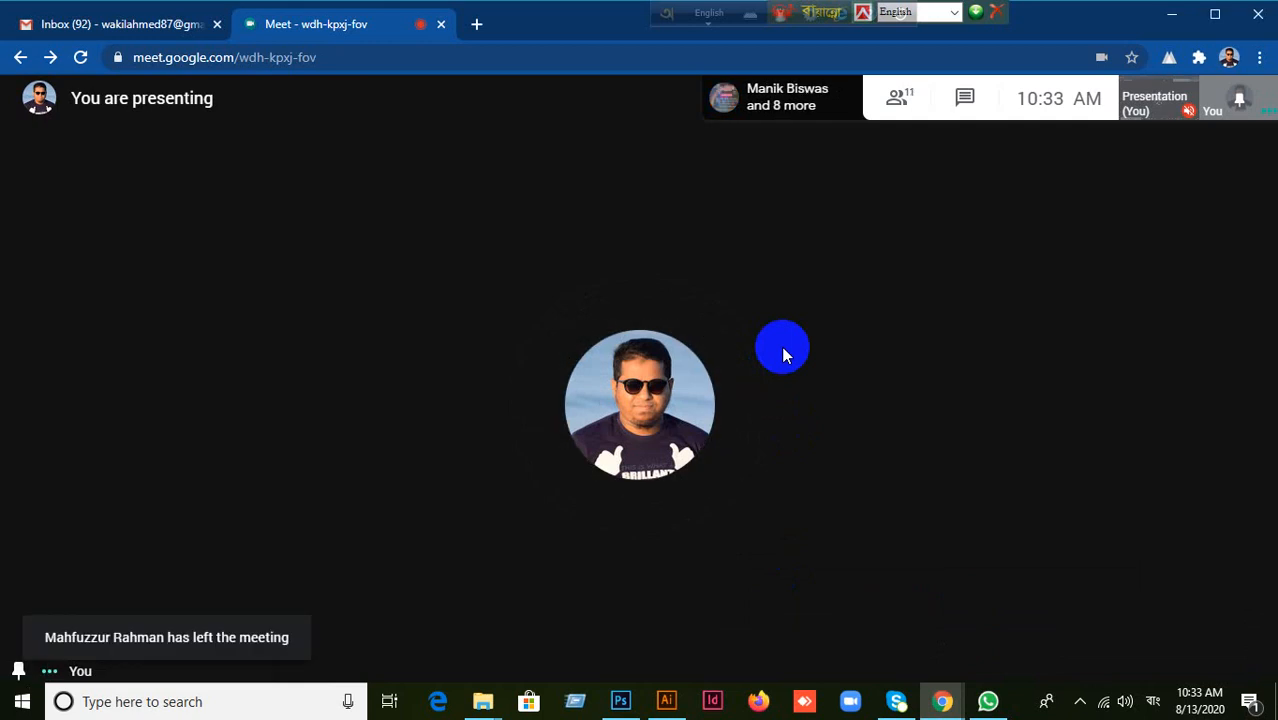
left_click(667, 701)
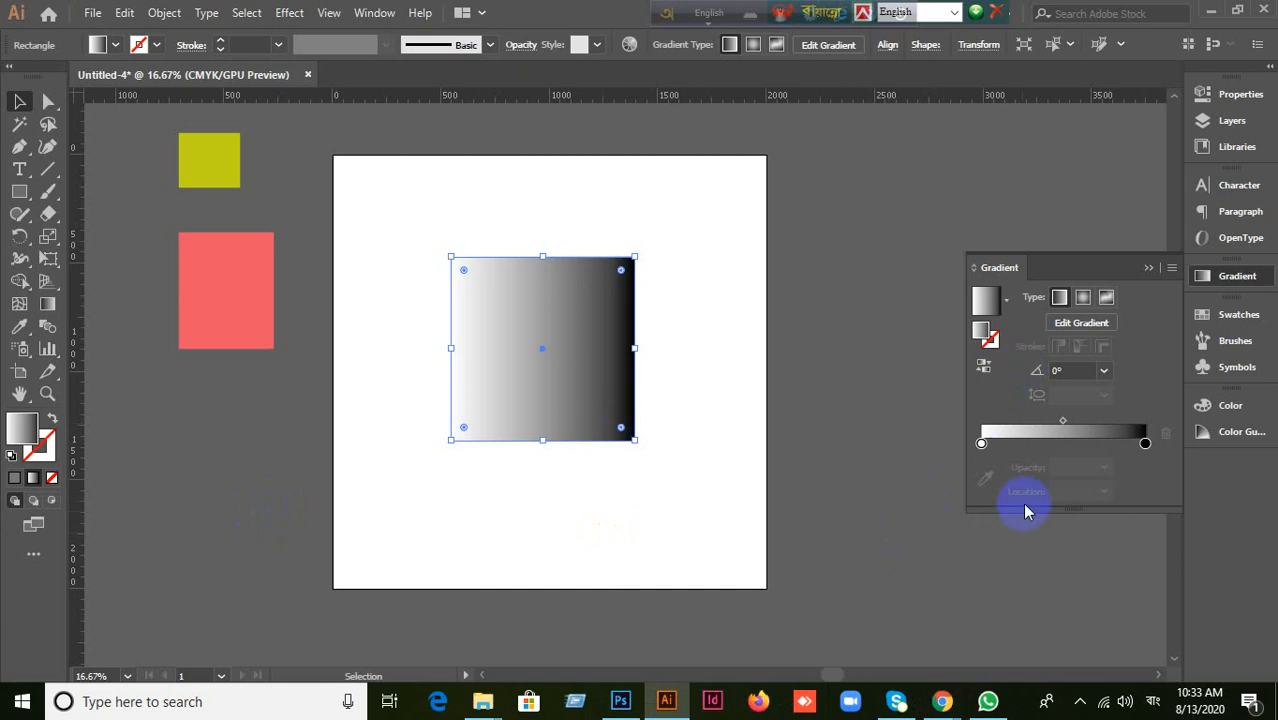
Step: Move the square slightly to the right, and switch its gradient type to Radial and back to Linear
left_click_drag(630, 346, 748, 352)
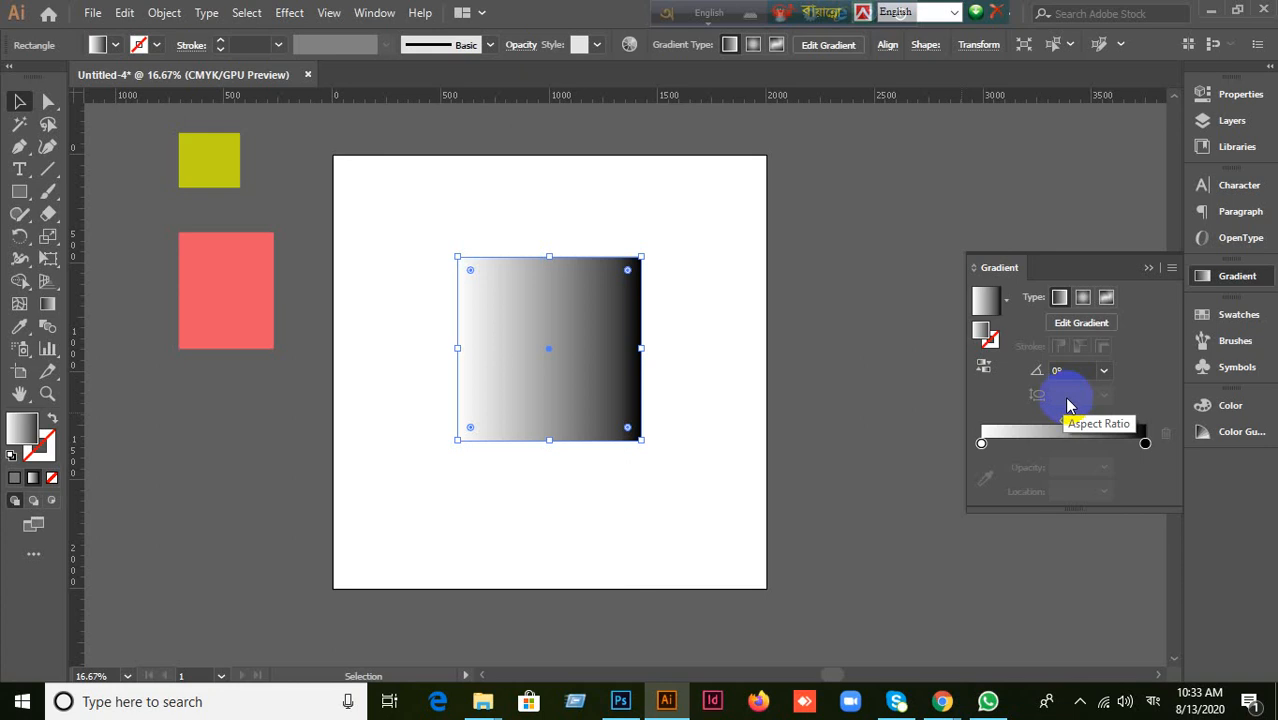
left_click(1083, 297)
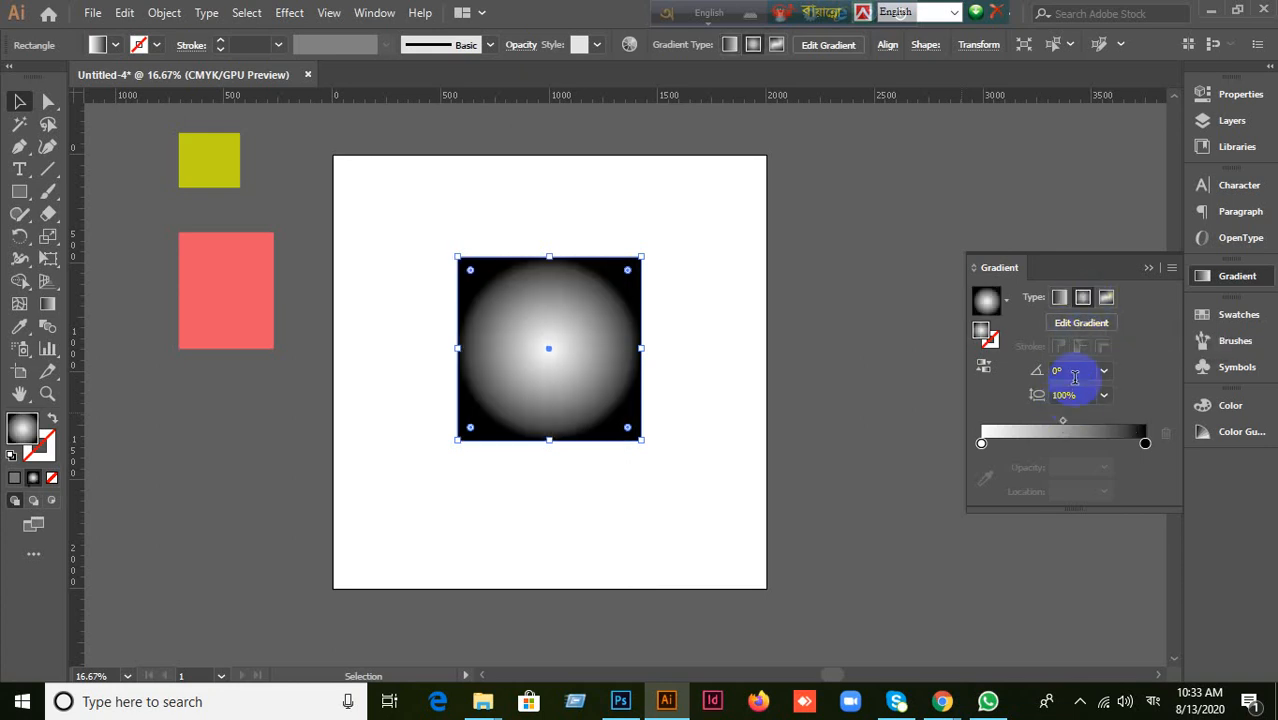
left_click(1059, 297)
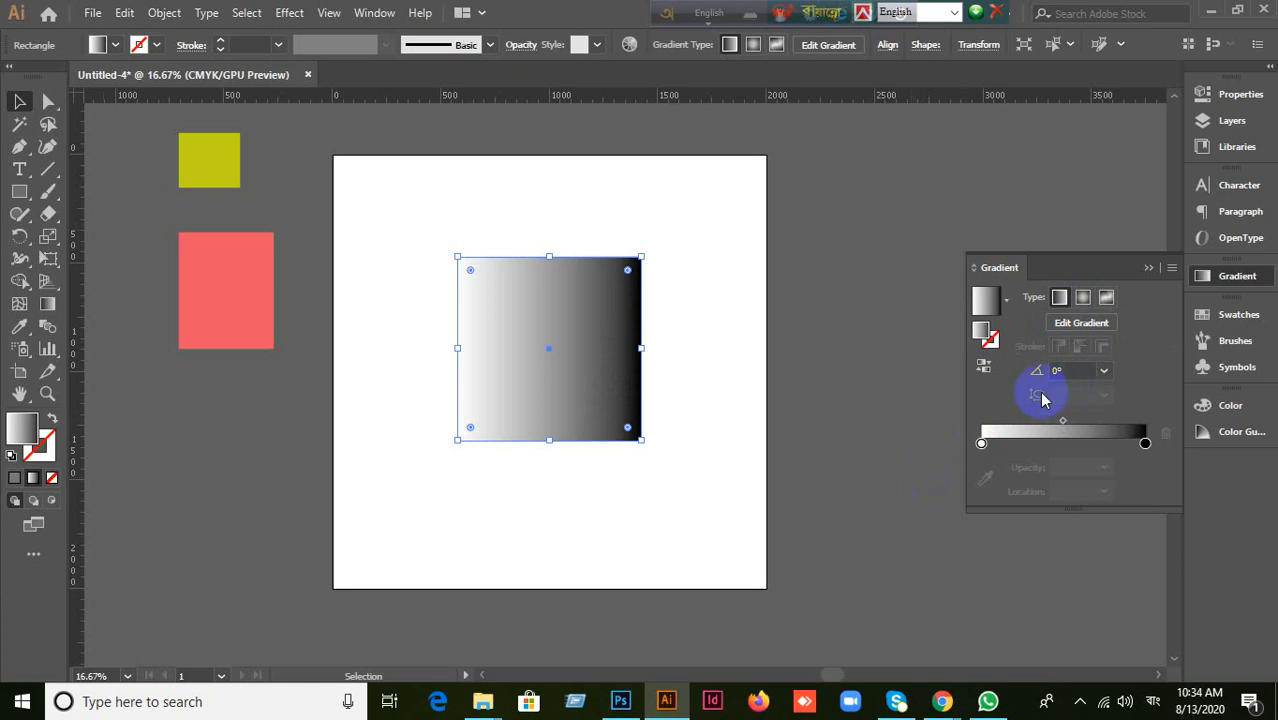
Step: Compare the Radial gradient type on the selected square once more and restore the Linear type
left_click(1083, 297)
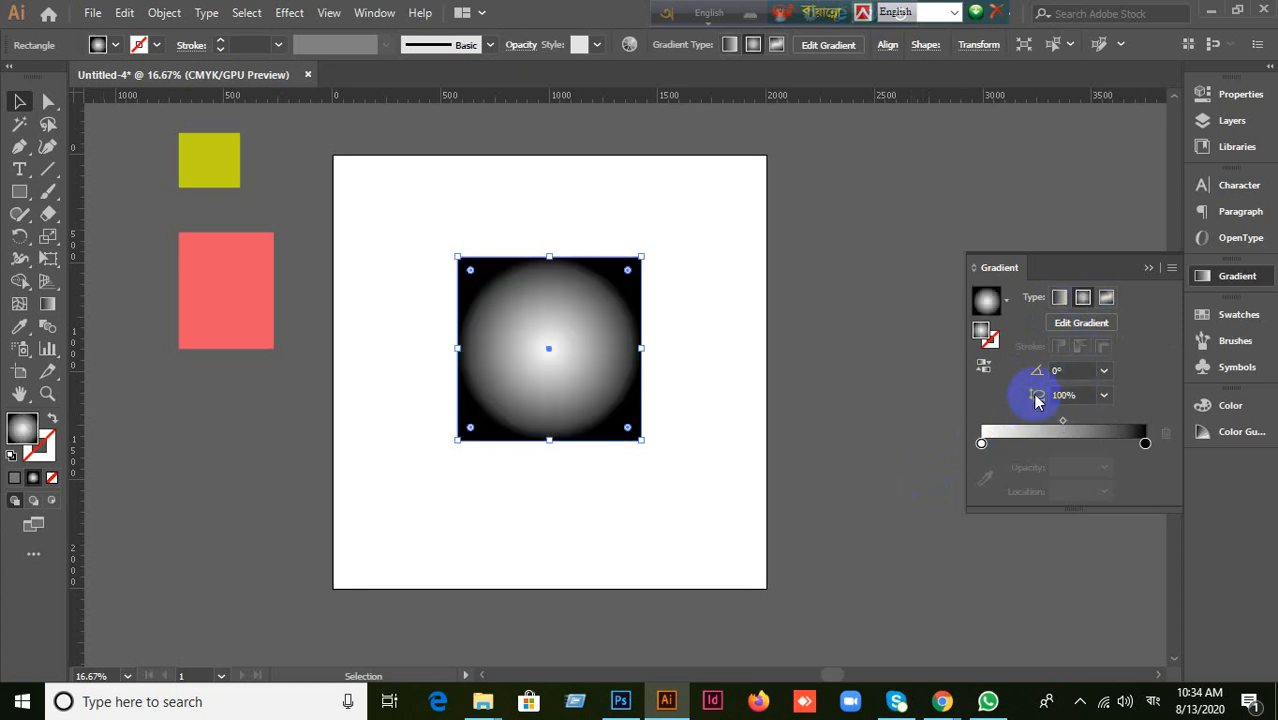
left_click(1060, 300)
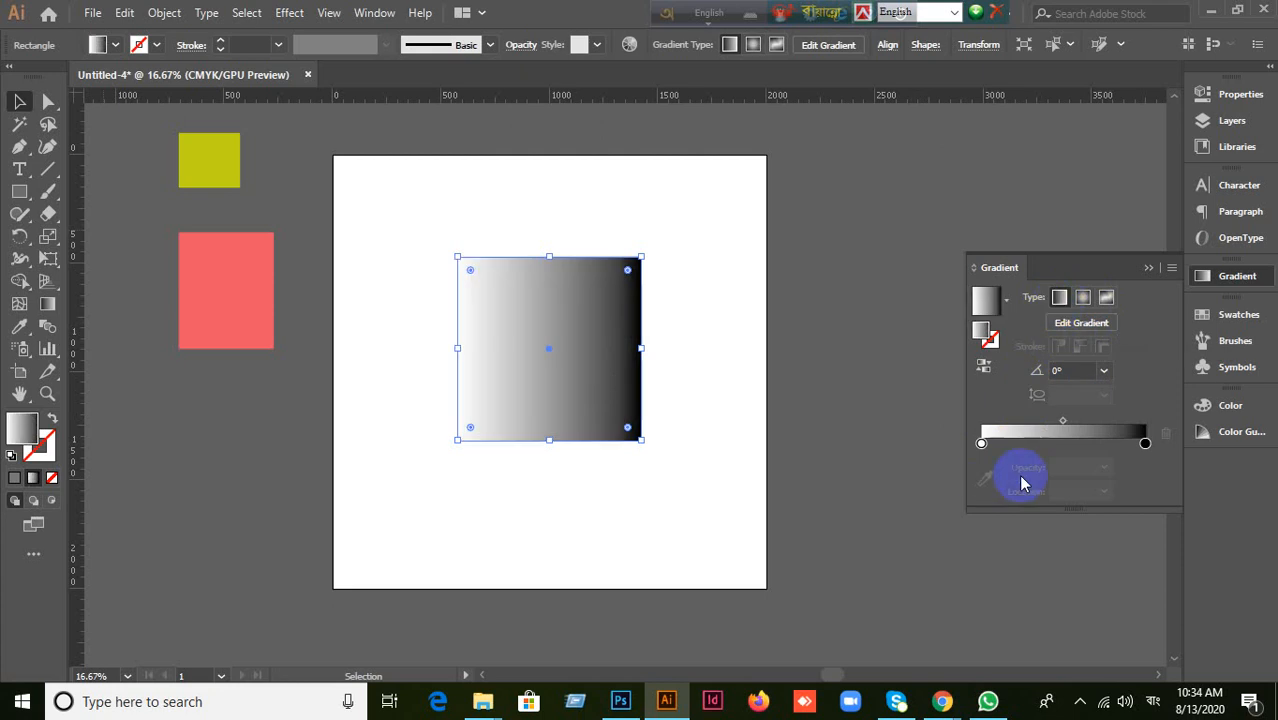
Step: Switch to the Google Meet call in Chrome, look through the full participant list twice, and close the meeting details
mouse_move(942, 698)
left_click(924, 672)
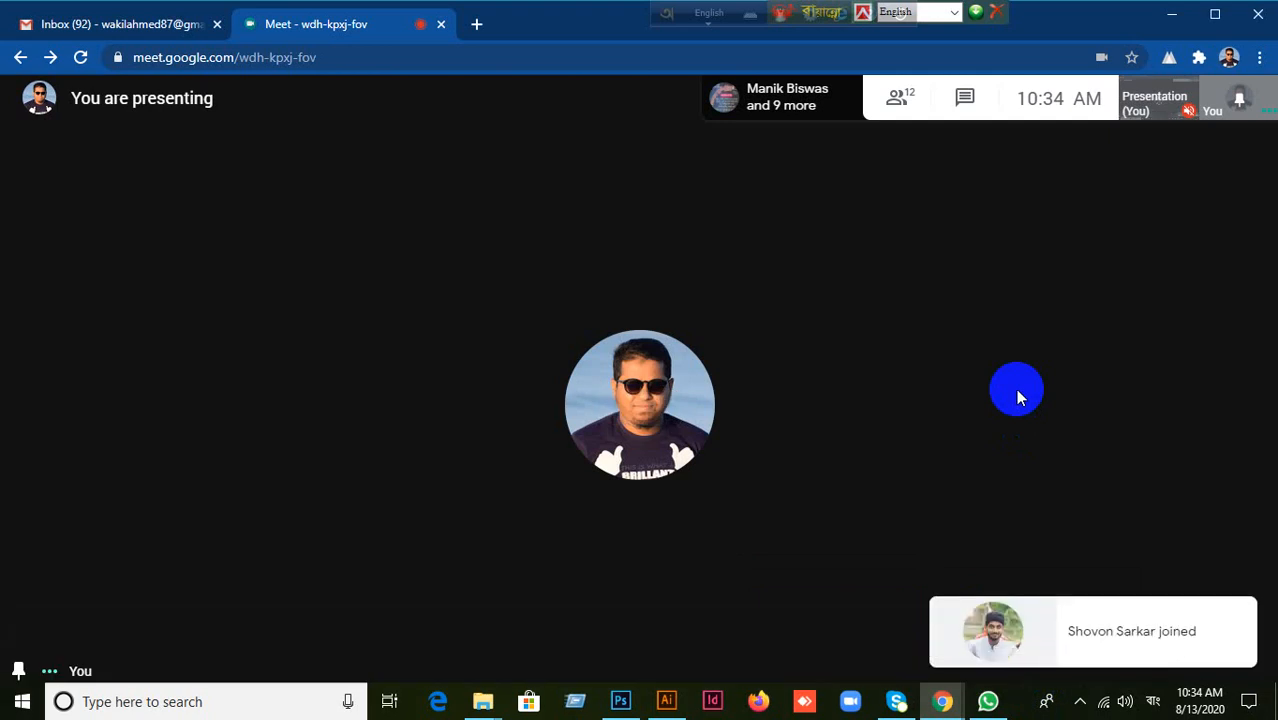
left_click(897, 98)
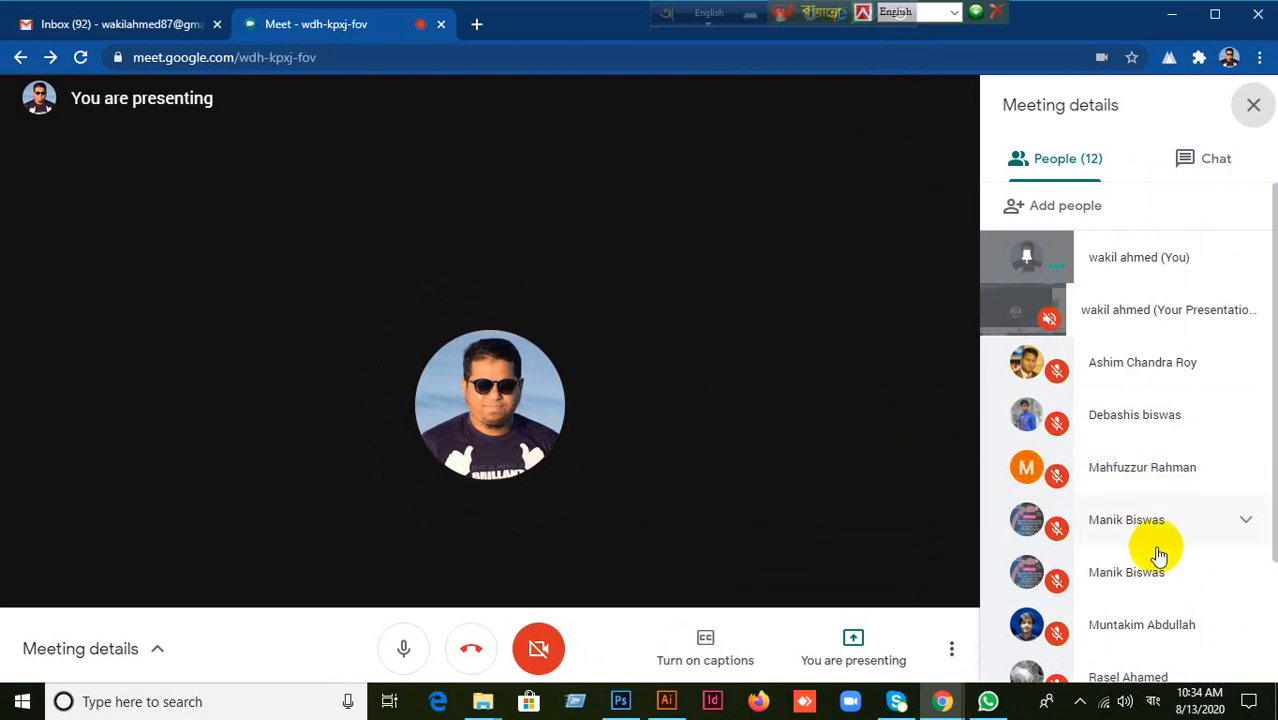
scroll(1157, 556, "down", 2)
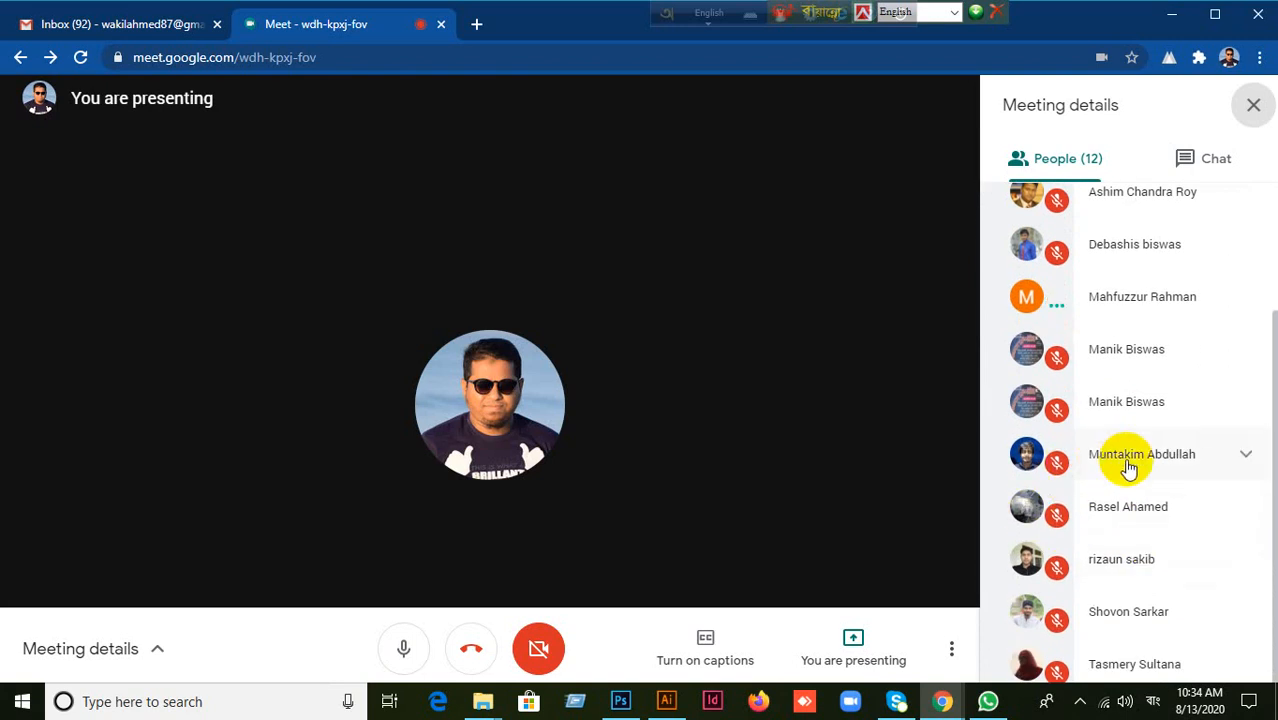
left_click(1254, 107)
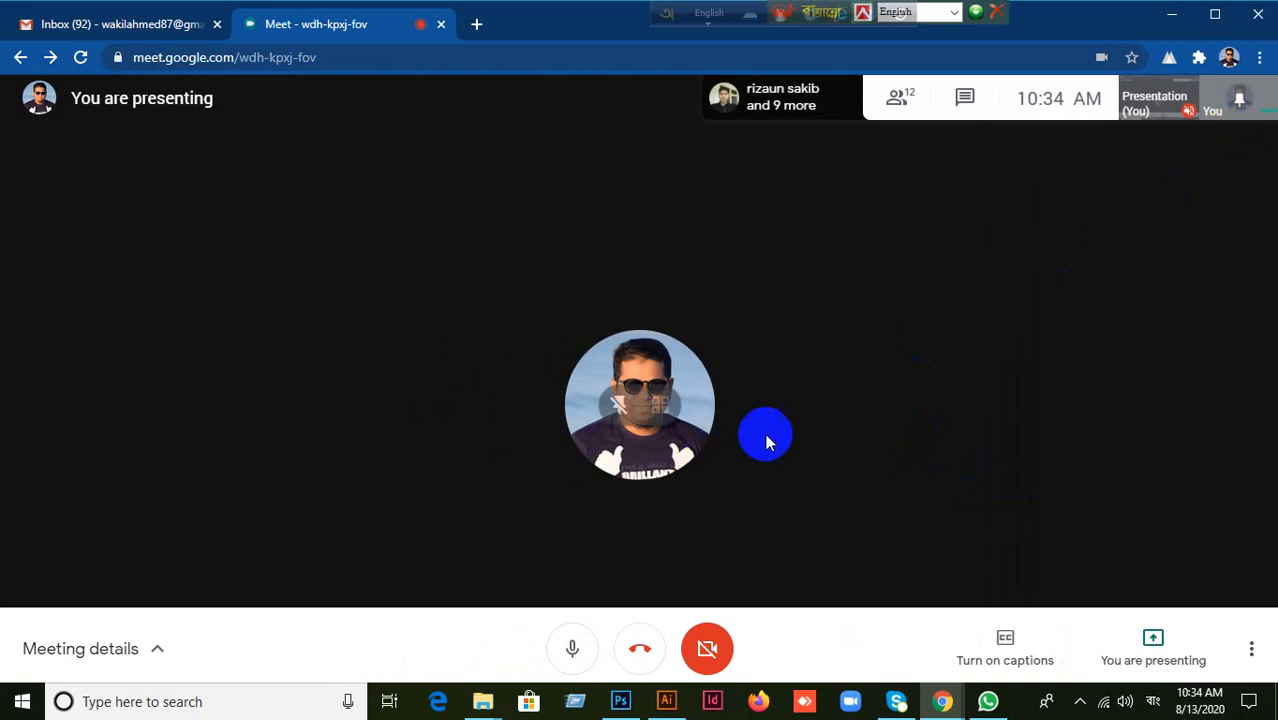
left_click(897, 103)
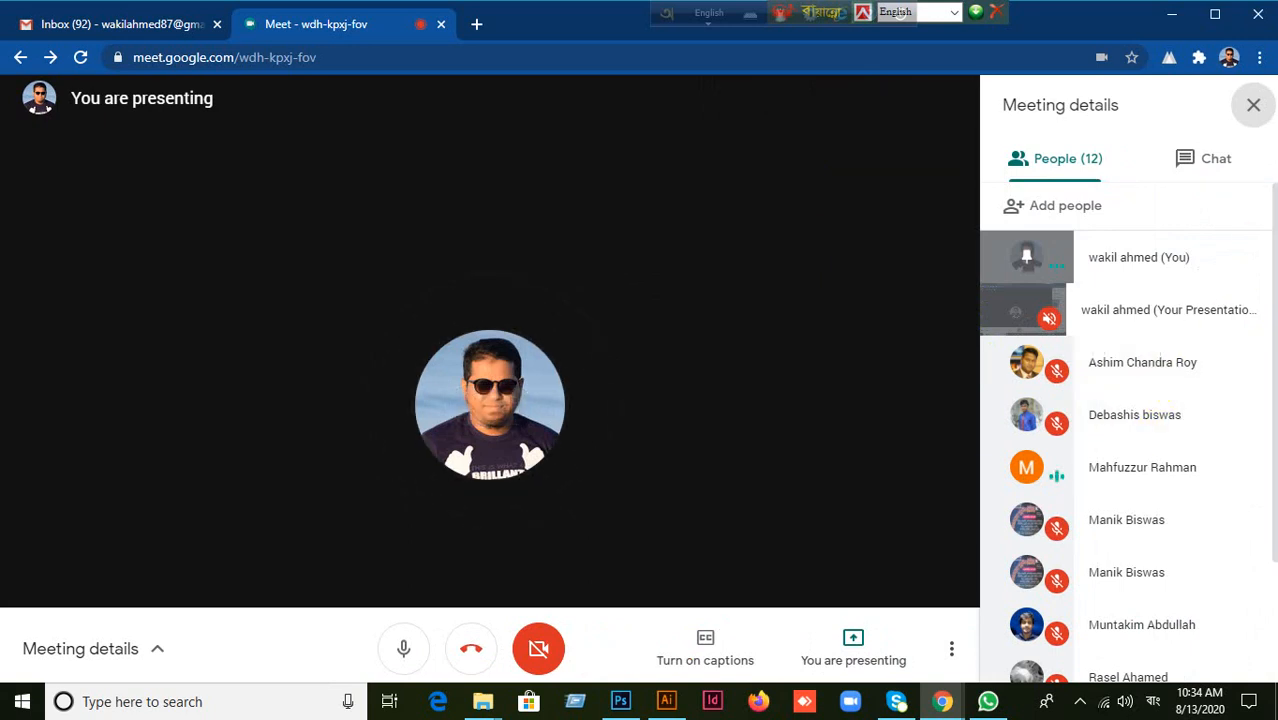
scroll(1140, 418, "down", 2)
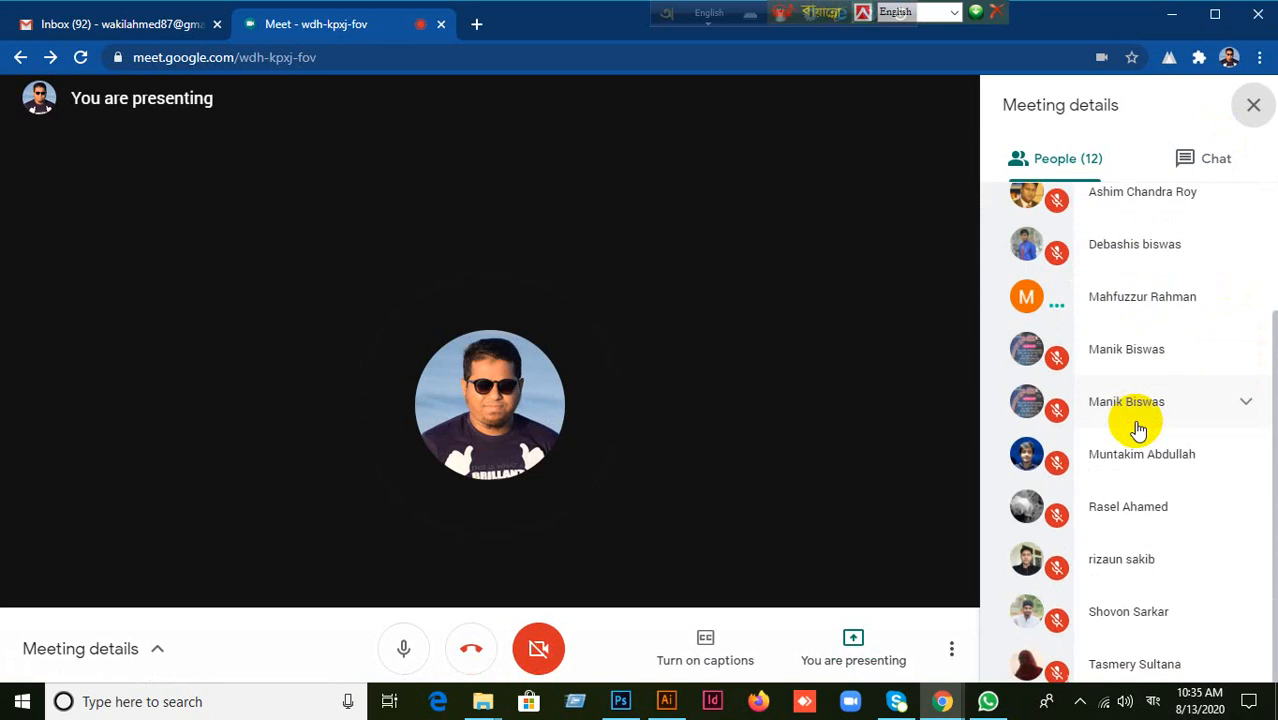
scroll(1138, 428, "up", 2)
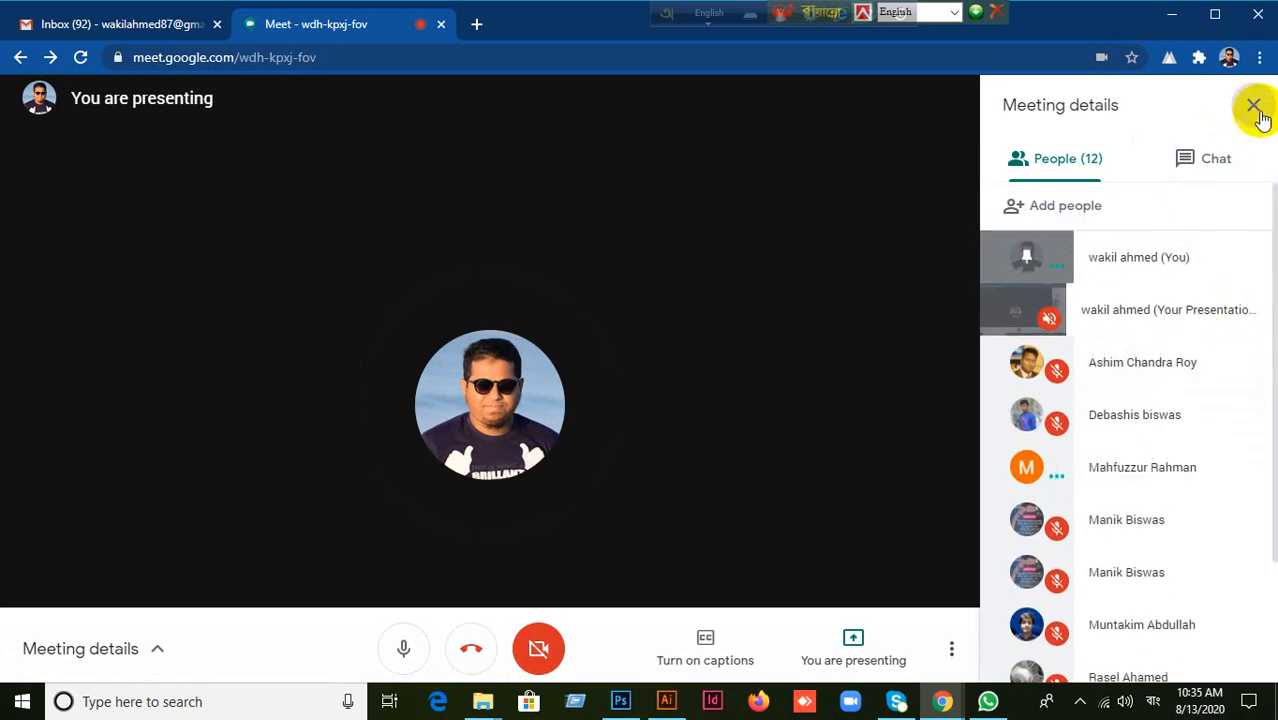
left_click(1254, 107)
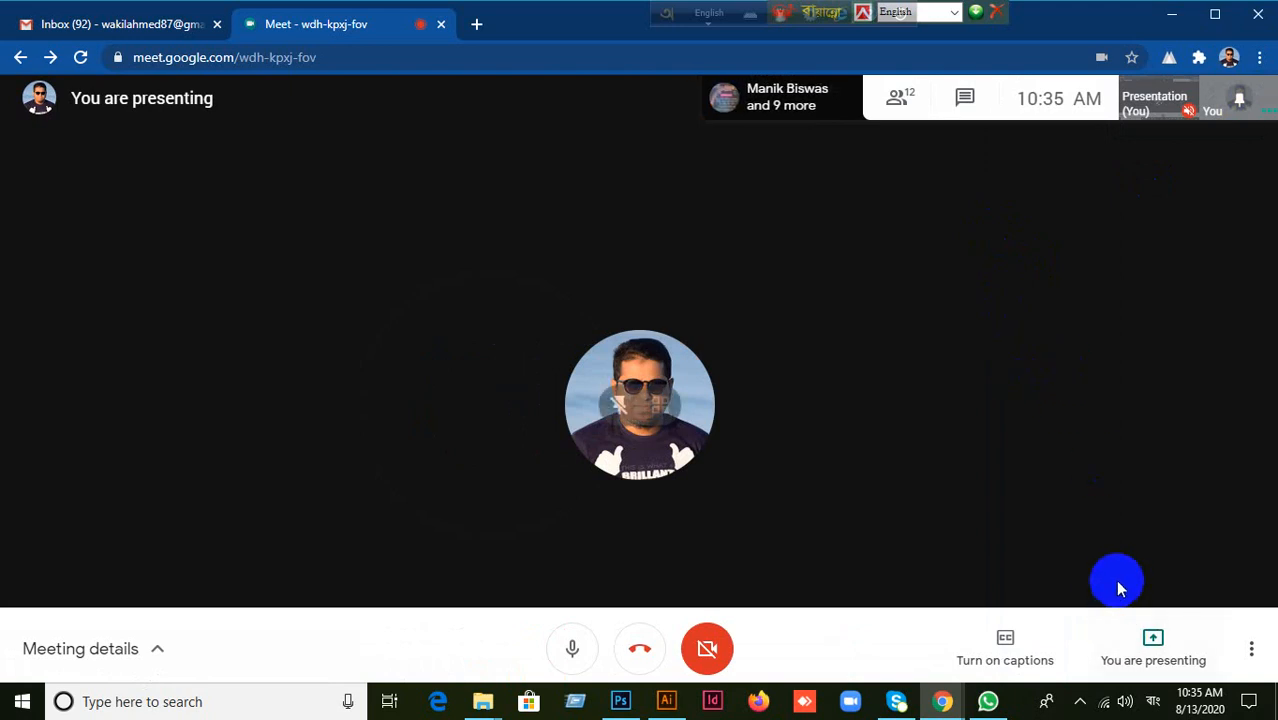
Step: Switch the typing language to Bangla and back to English
left_click(712, 13)
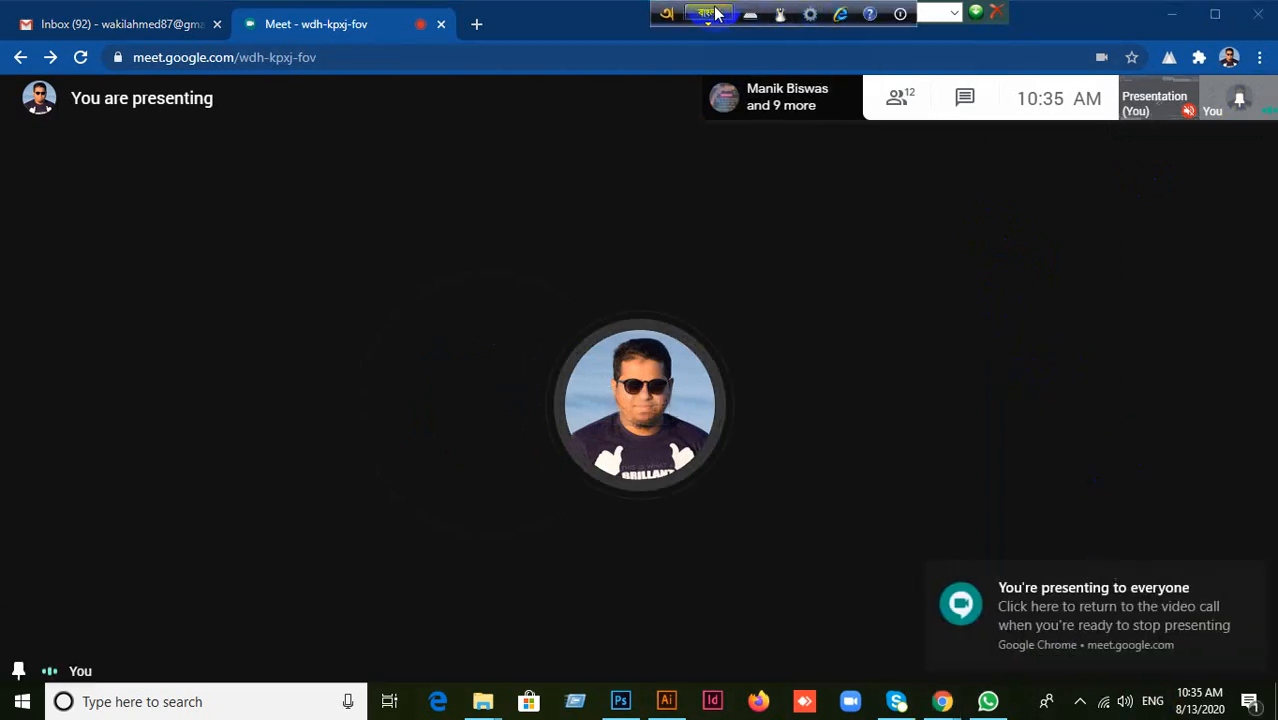
left_click(712, 13)
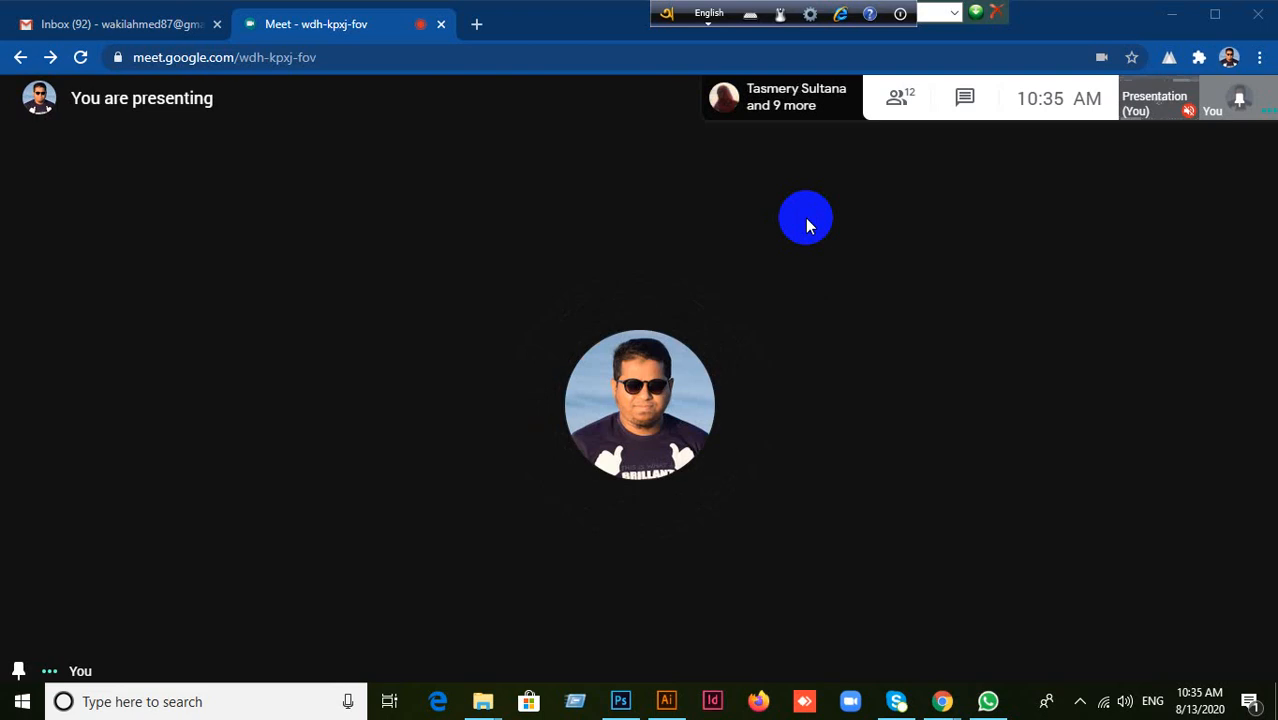
Step: Return to Illustrator and close the Untitled-4 document
left_click(666, 703)
left_click(91, 13)
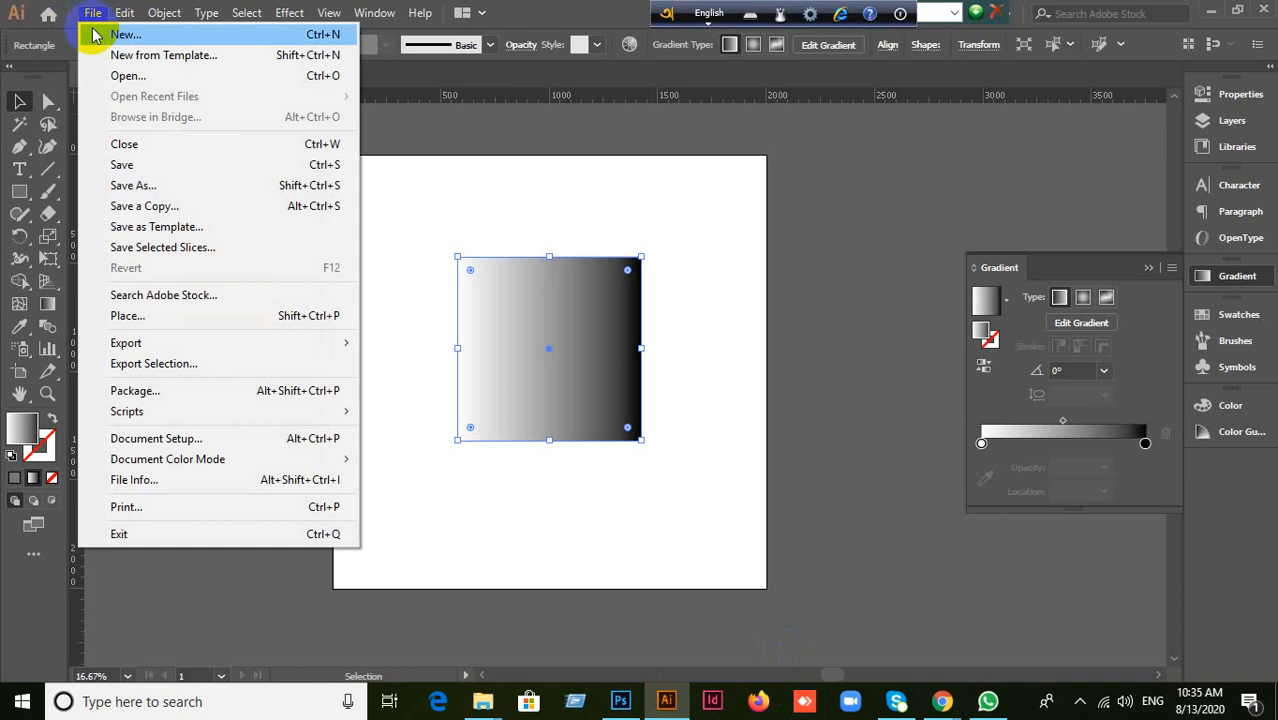
left_click(546, 12)
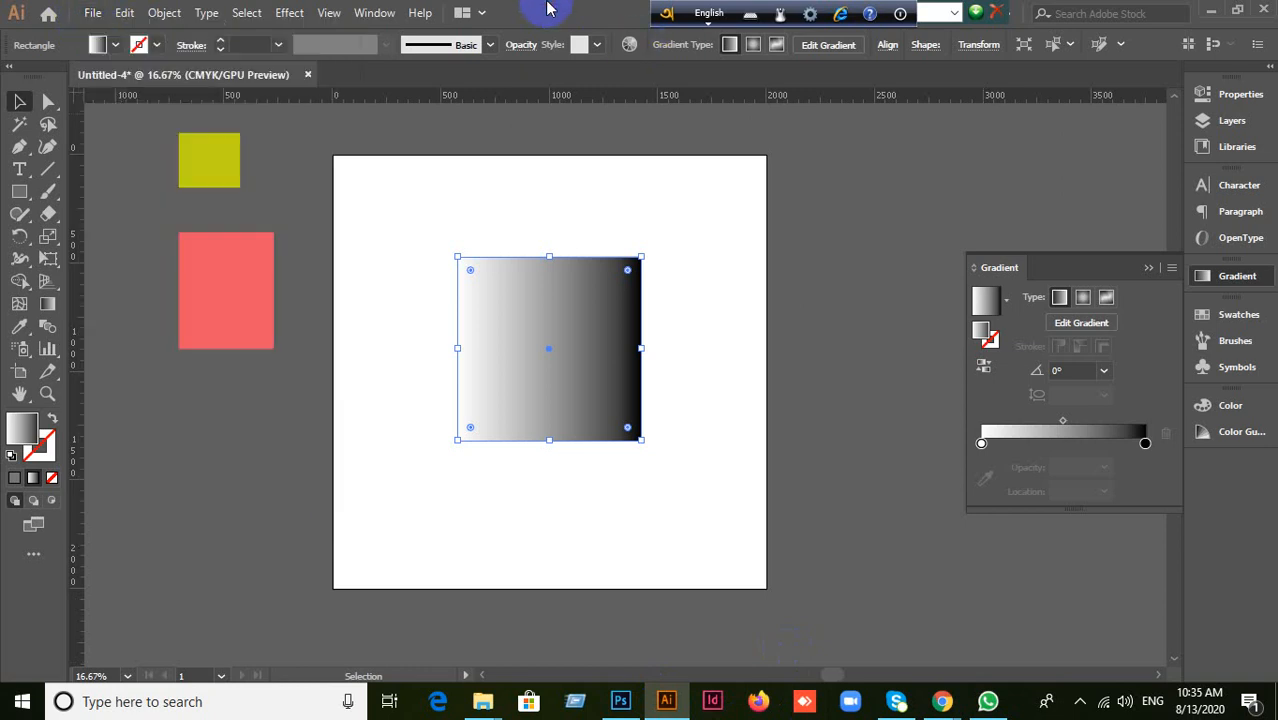
left_click(308, 75)
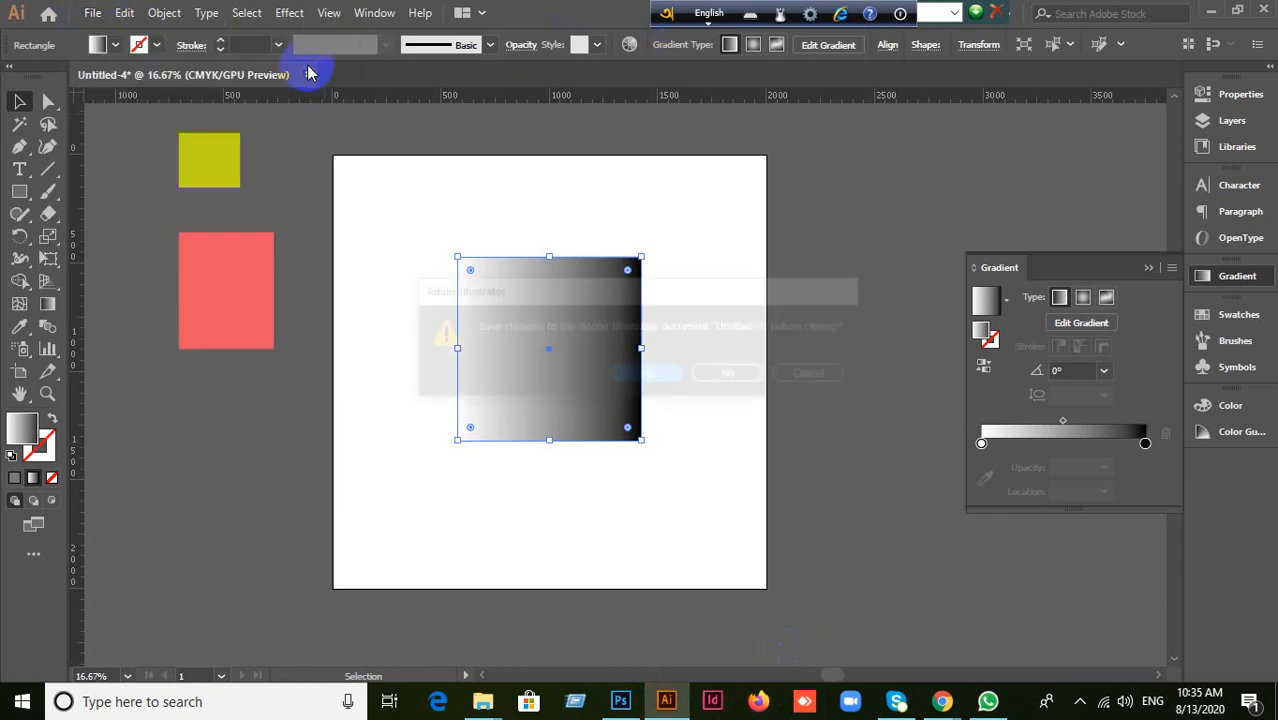
Step: Discard the changes to the Untitled-4 document and start setting up a new document
left_click(731, 376)
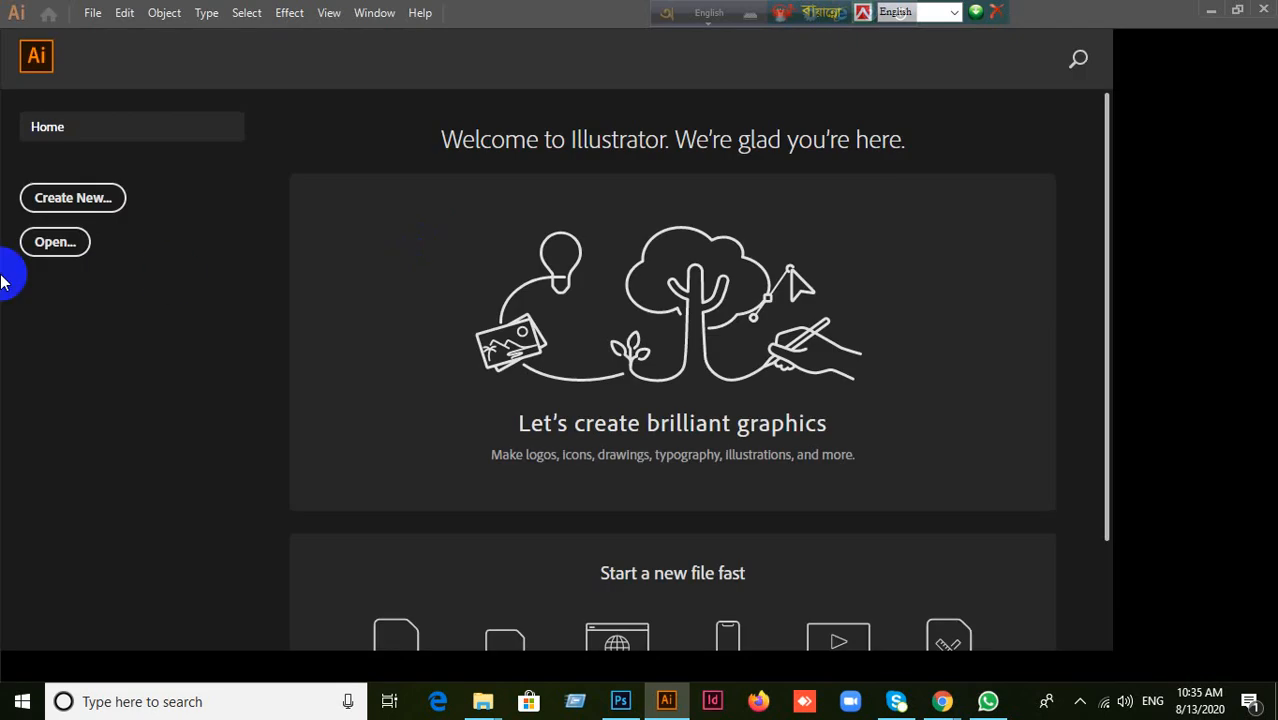
left_click(92, 14)
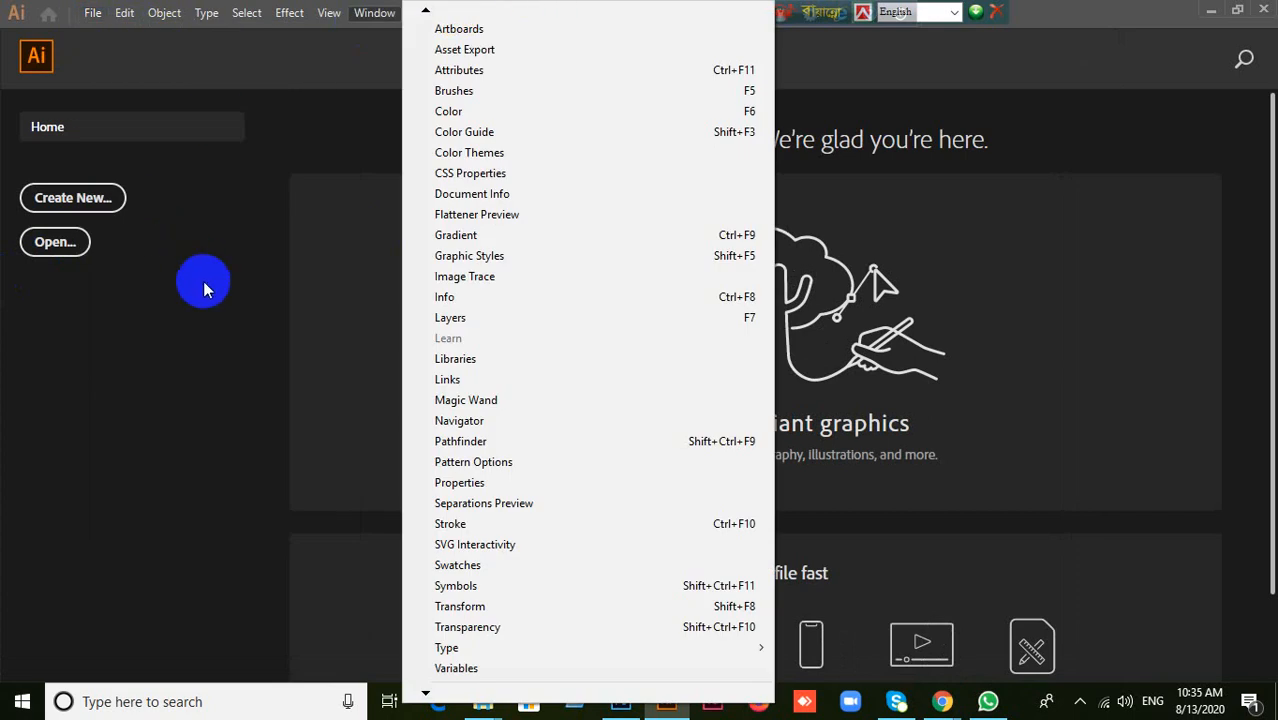
left_click(205, 289)
left_click(93, 13)
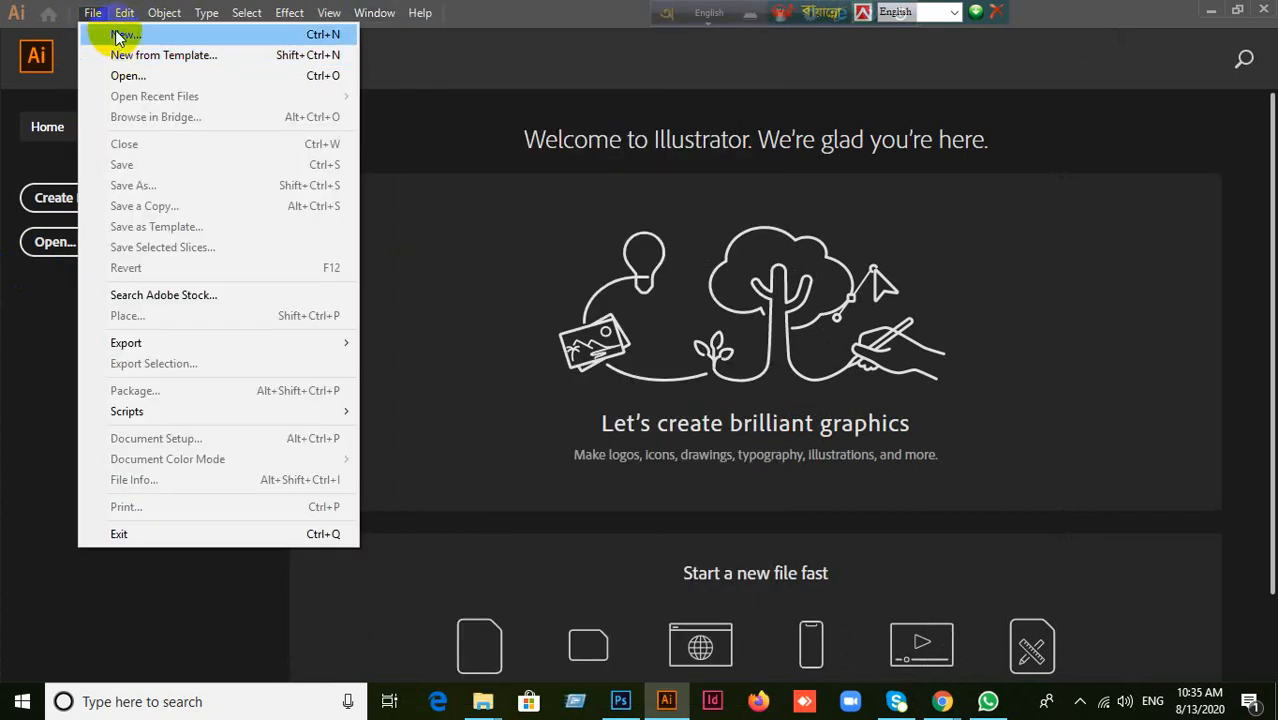
left_click(119, 35)
left_click(79, 202)
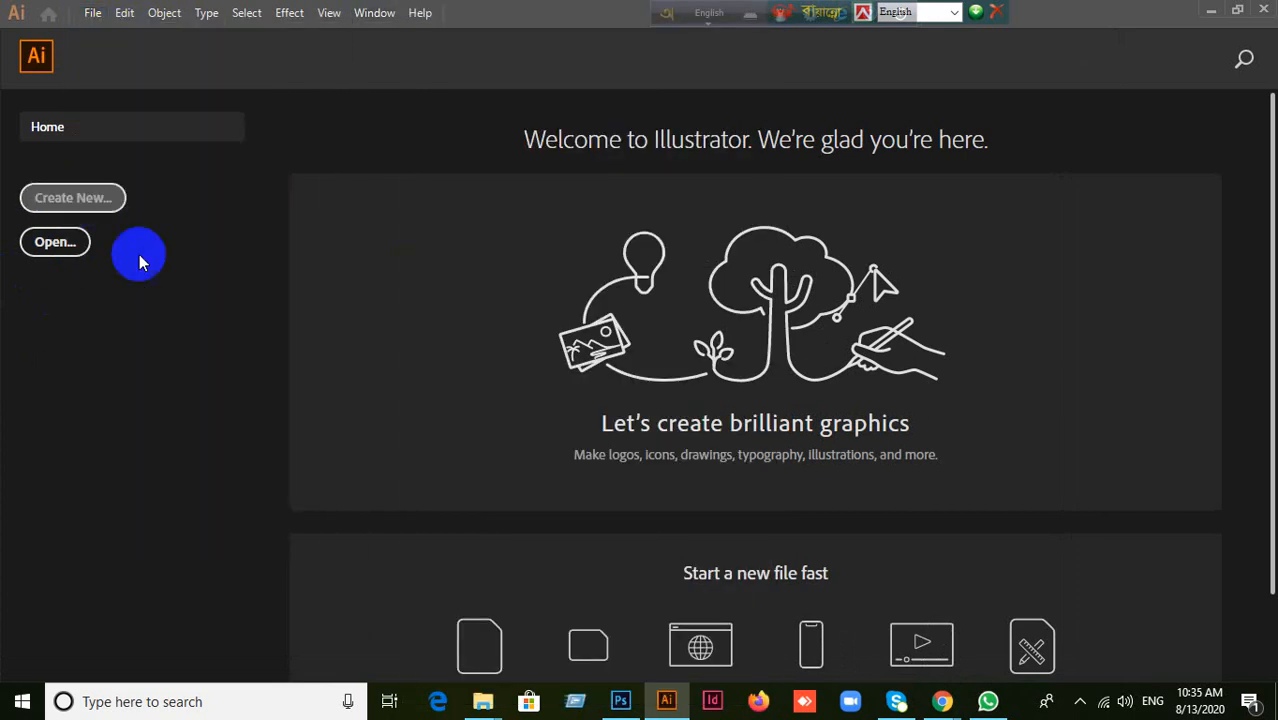
left_click(82, 197)
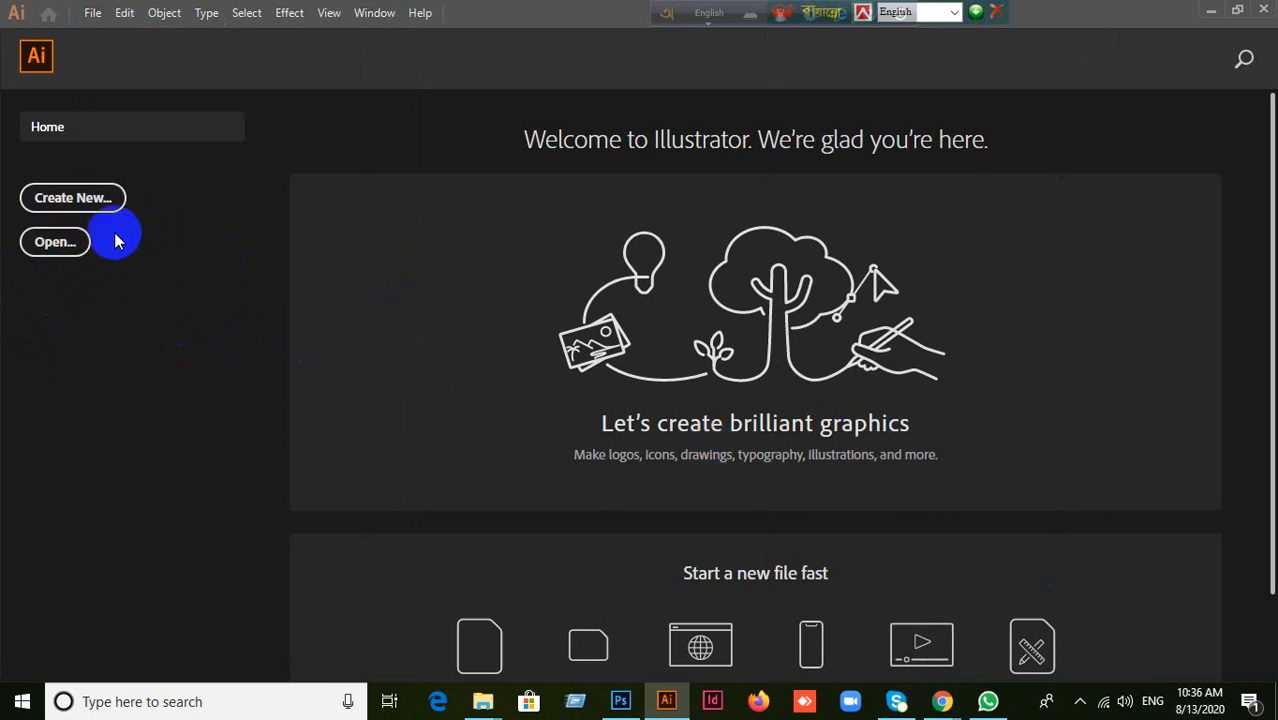
left_click(89, 199)
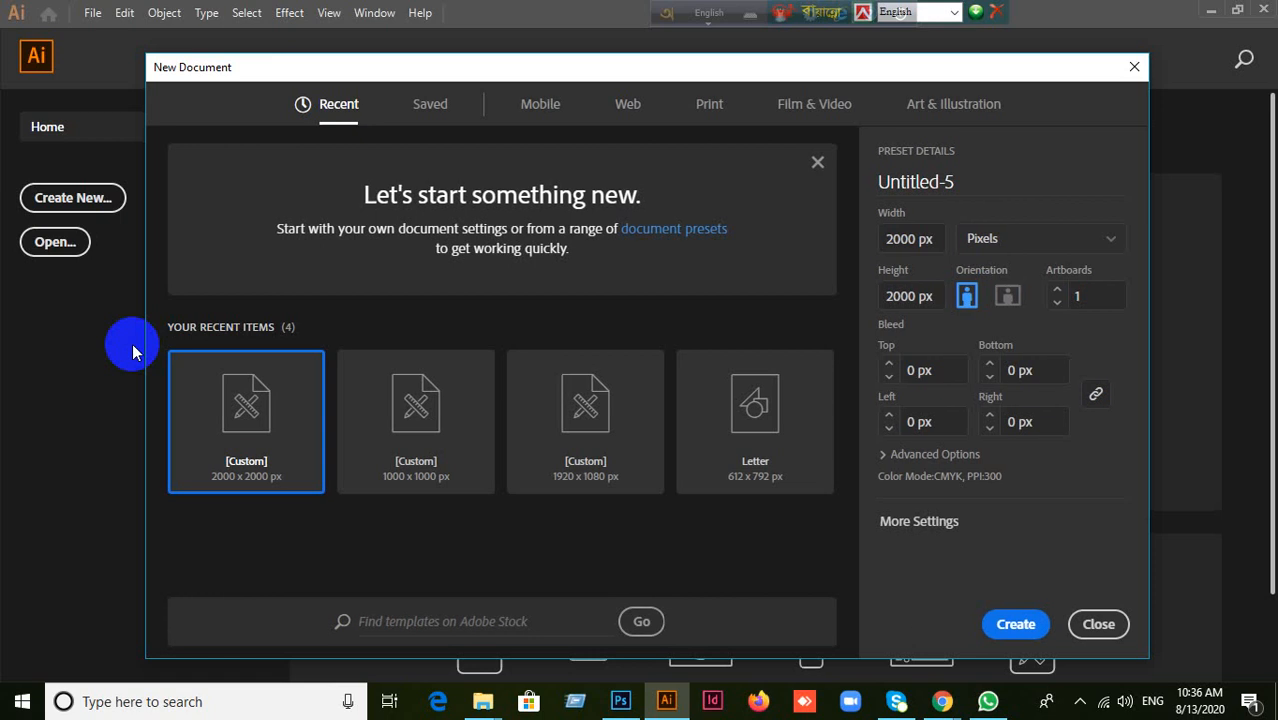
Step: Create the new document with a width of 1000 px and a height of 1000 px
left_click(918, 240)
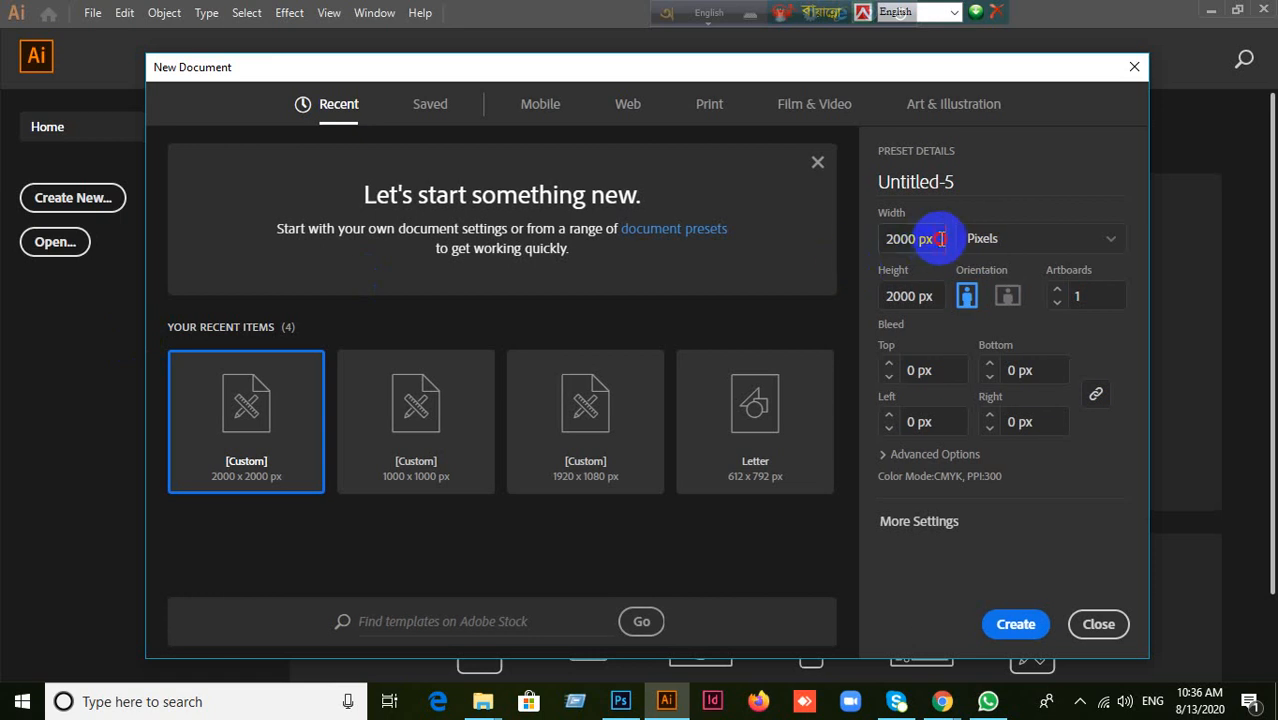
left_click_drag(936, 243, 841, 240)
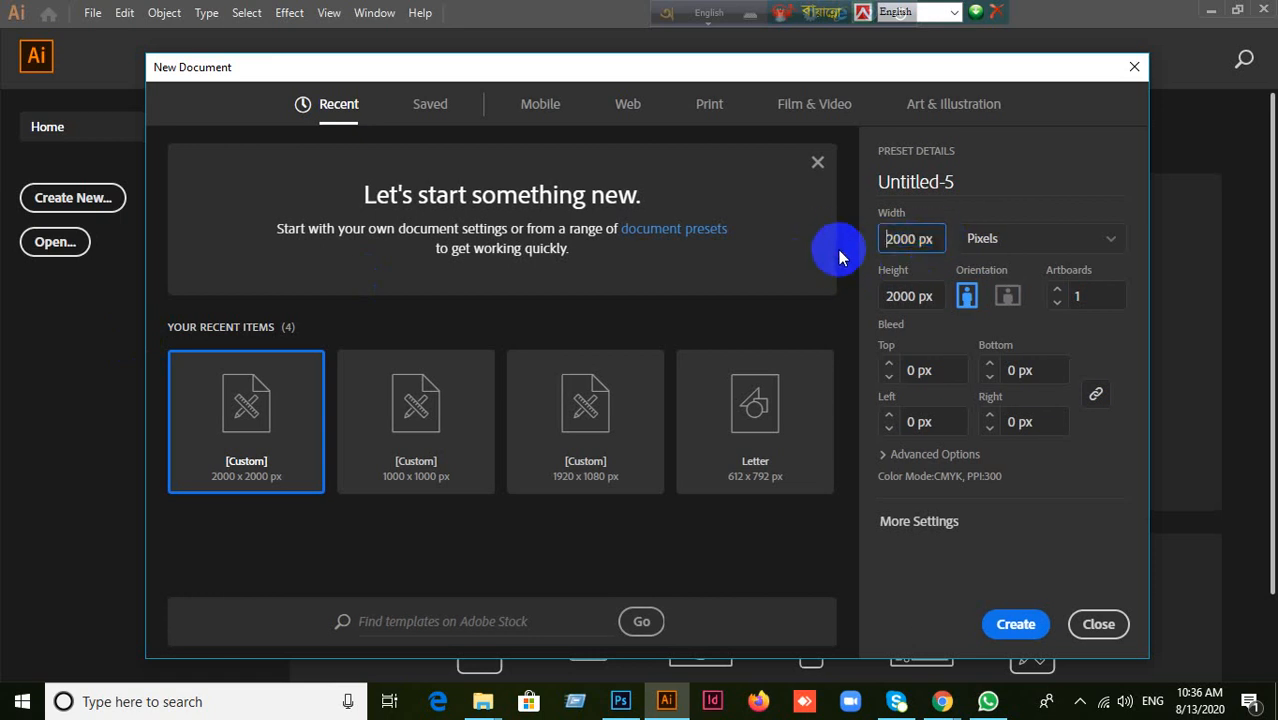
left_click_drag(932, 243, 843, 248)
type("1000")
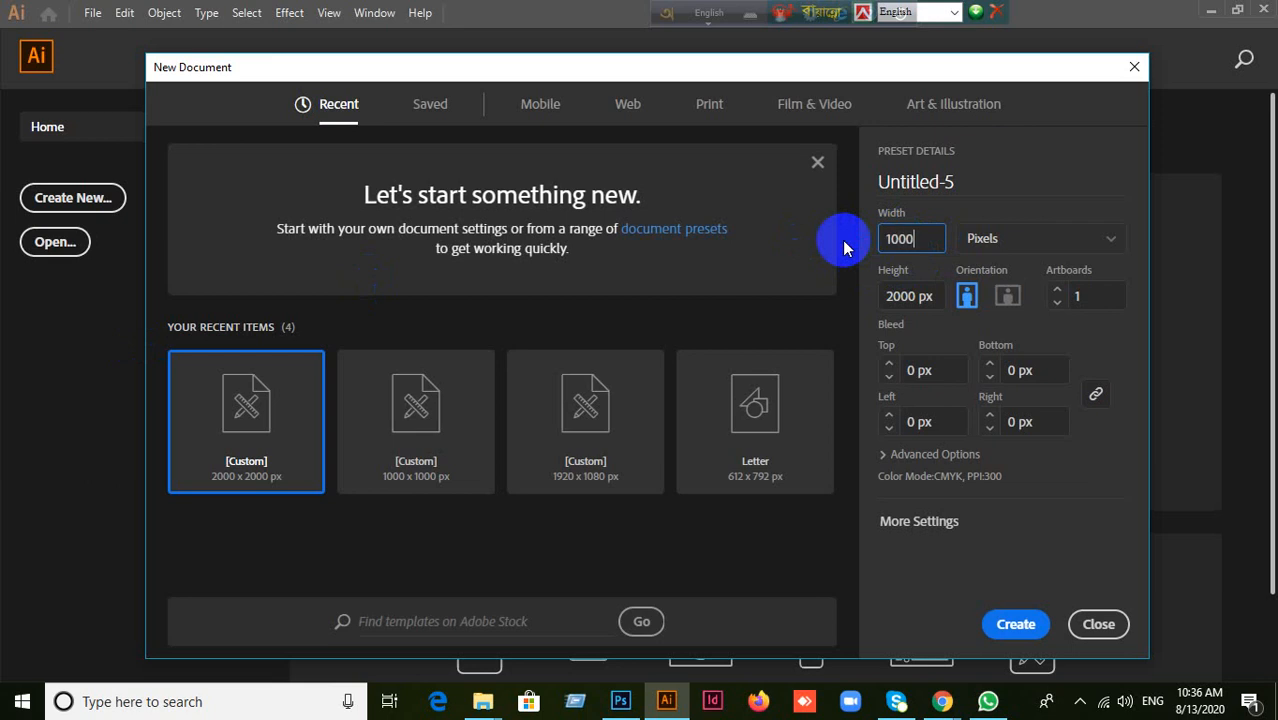
left_click_drag(940, 298, 777, 314)
type("1000")
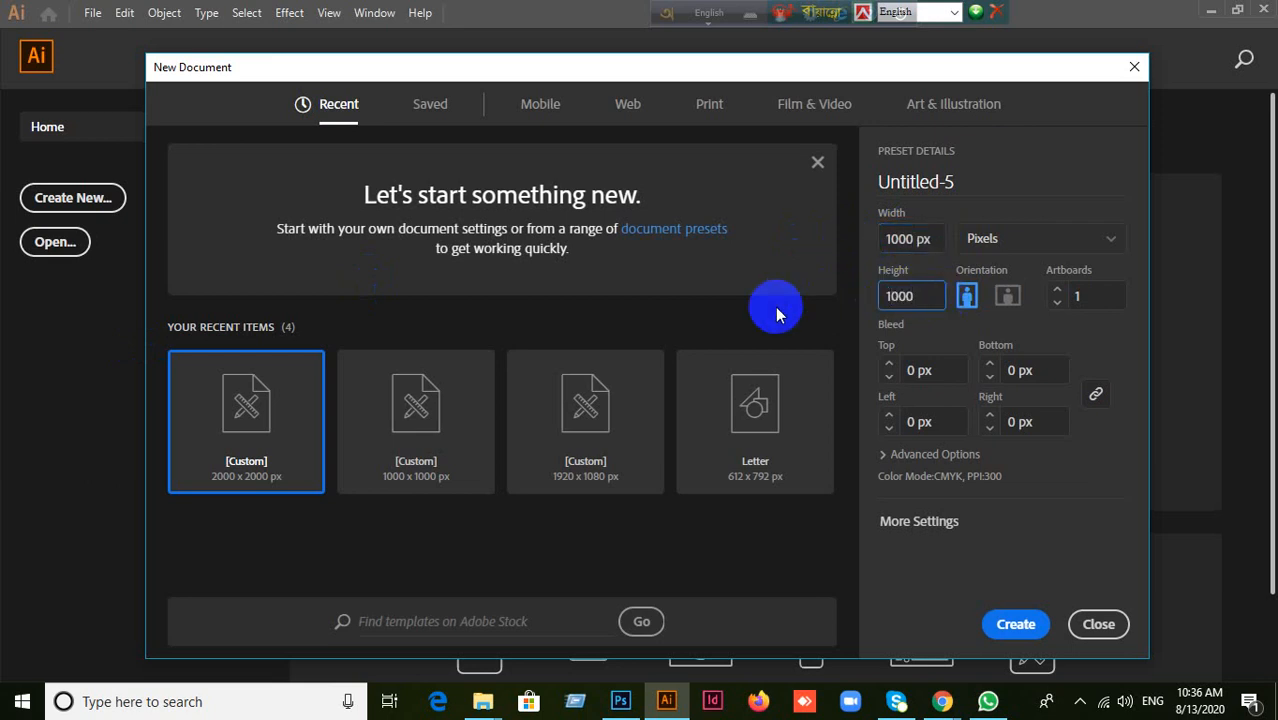
left_click(1015, 624)
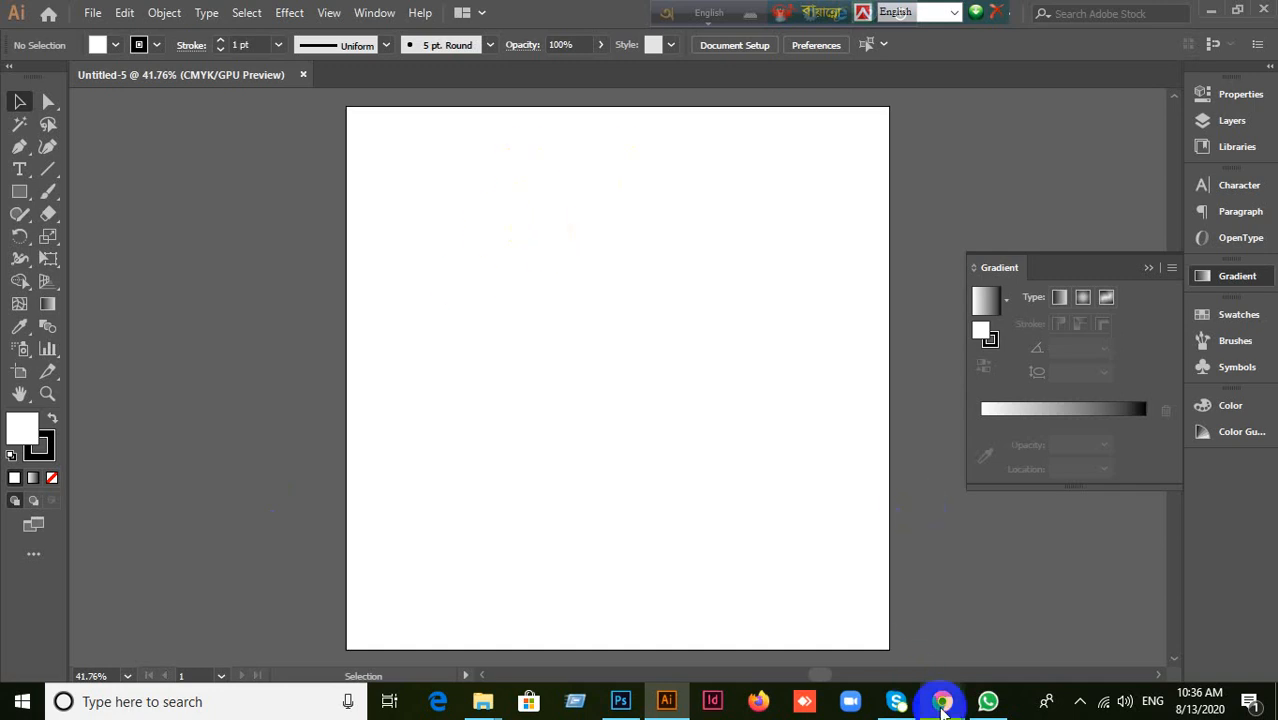
Step: Switch to Photoshop, close its Untitled-1 document without saving and minimise the window
mouse_move(942, 700)
left_click(888, 652)
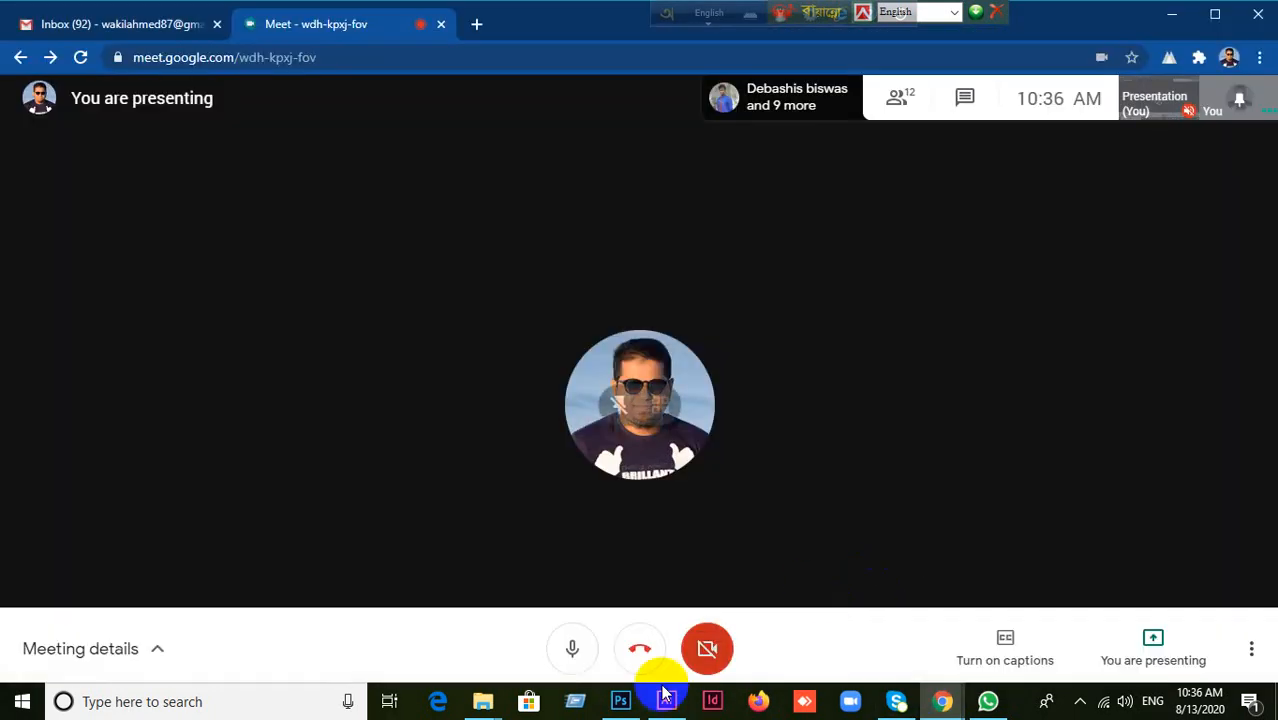
left_click(618, 703)
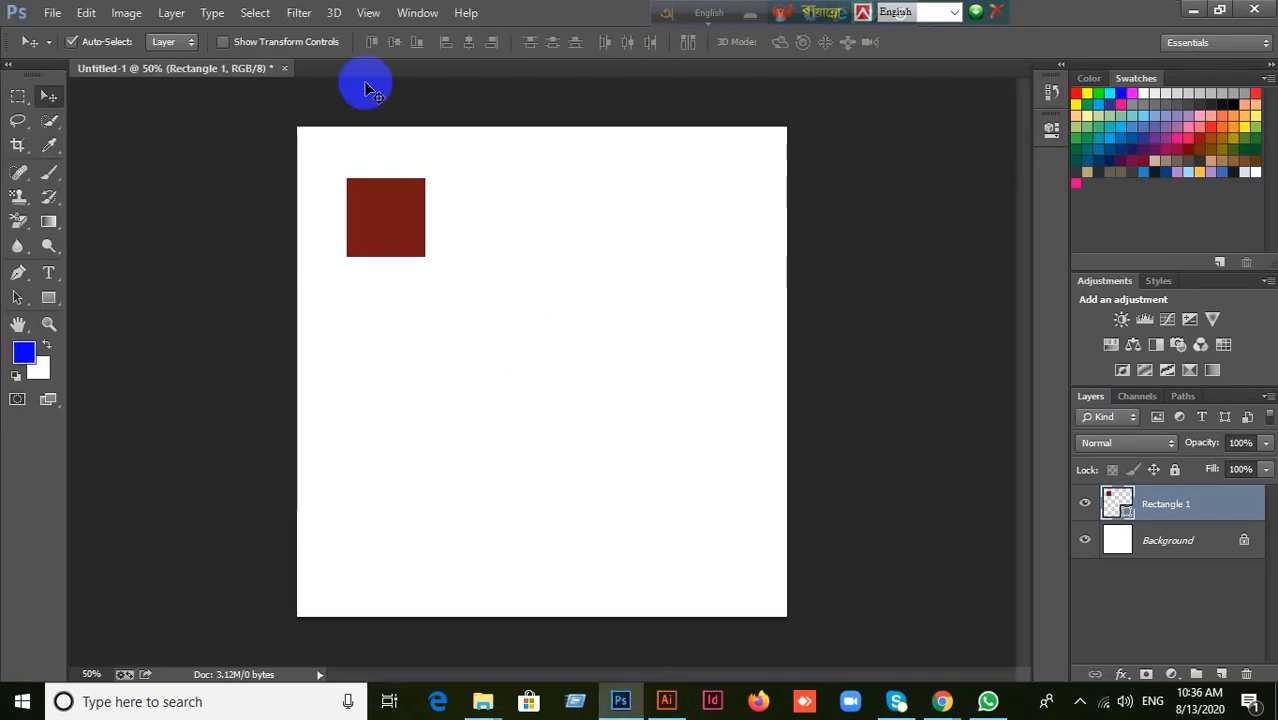
left_click(284, 68)
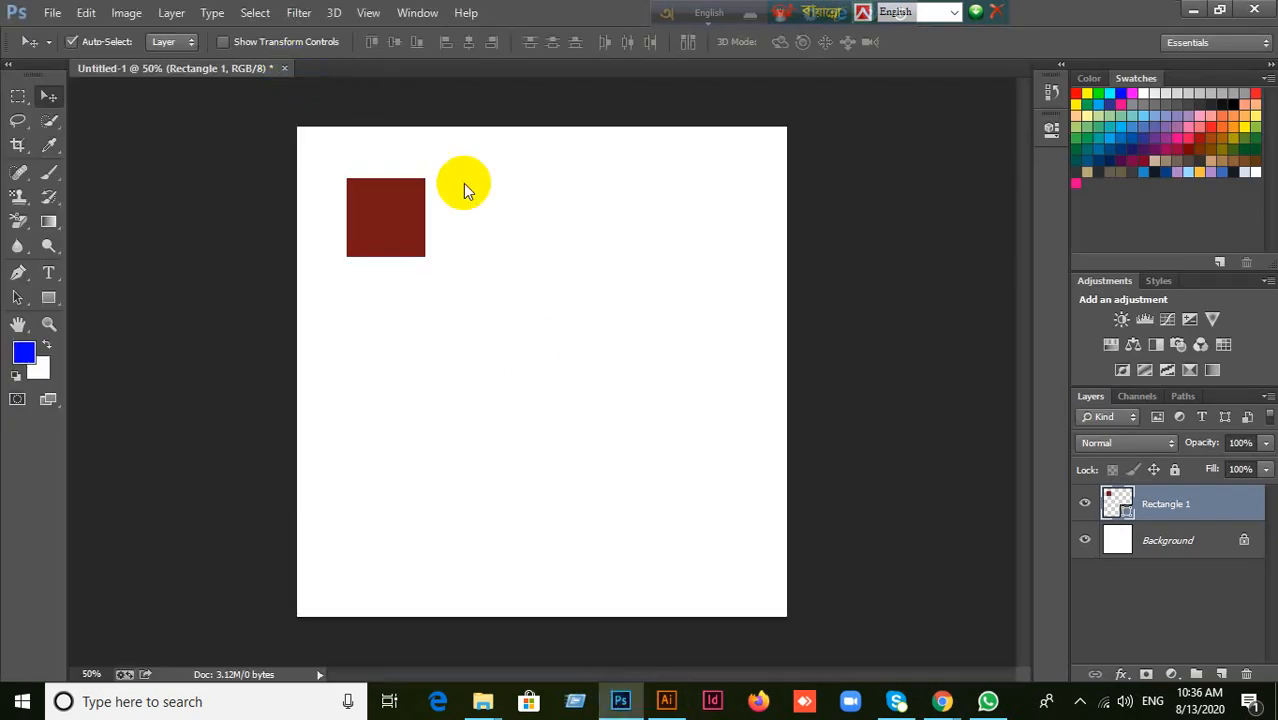
left_click(648, 280)
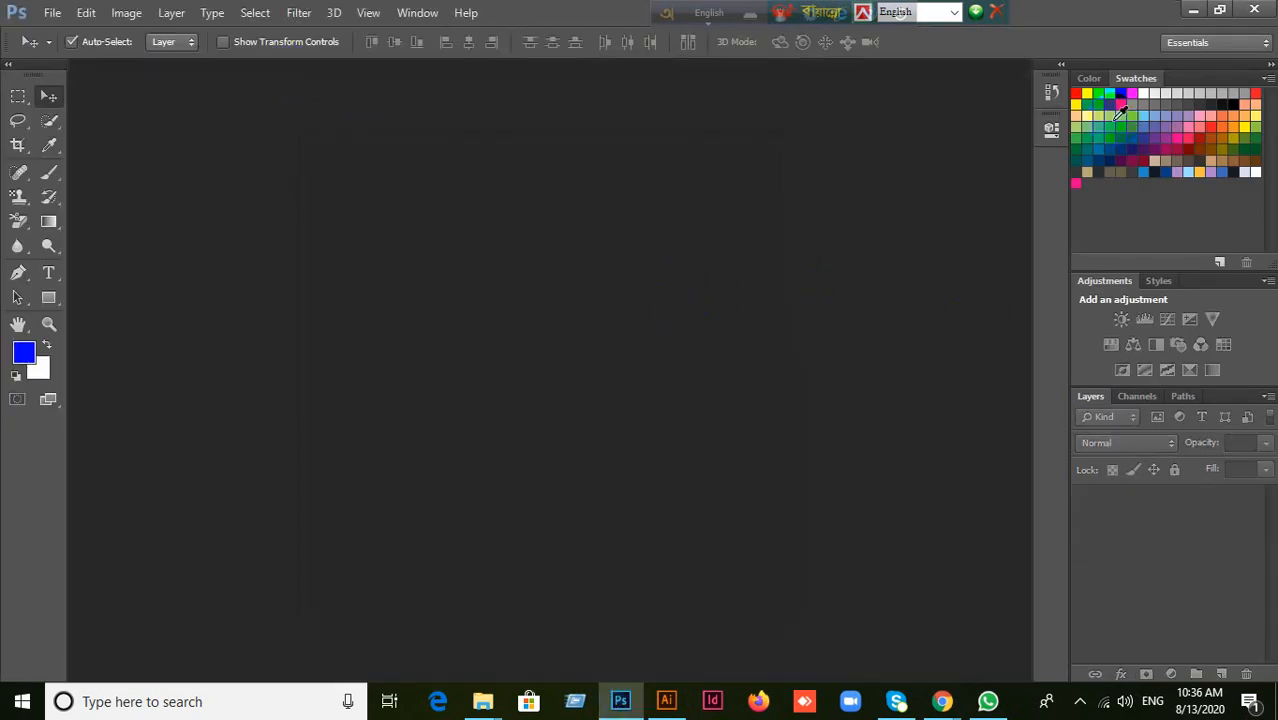
left_click(1192, 13)
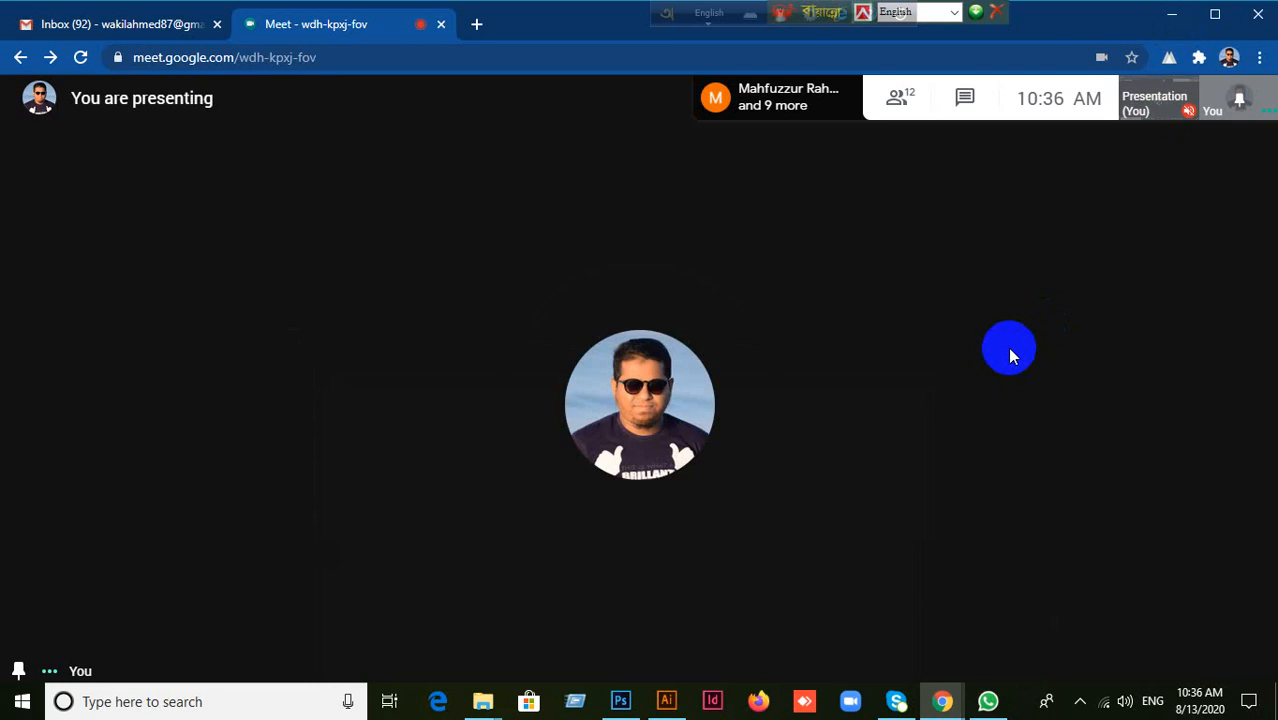
Step: Switch back to Illustrator and set up the Rectangle tool with no stroke and a red fill
left_click(666, 701)
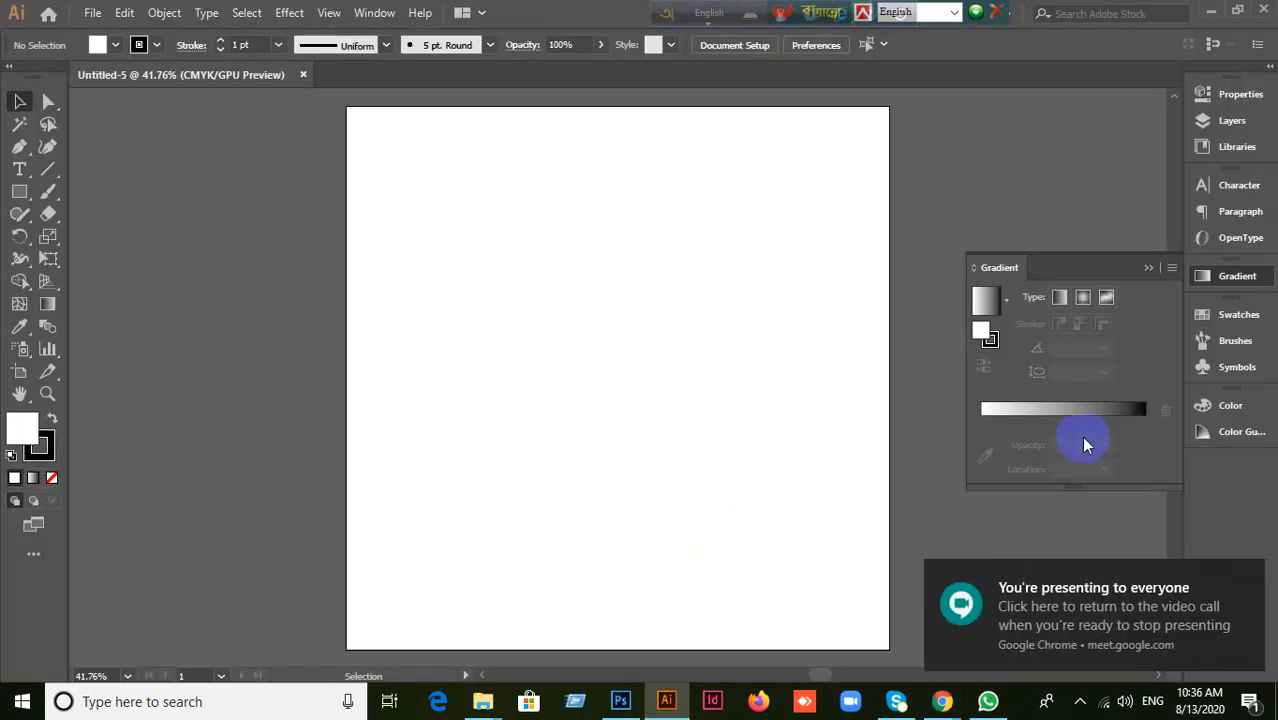
left_click(1148, 267)
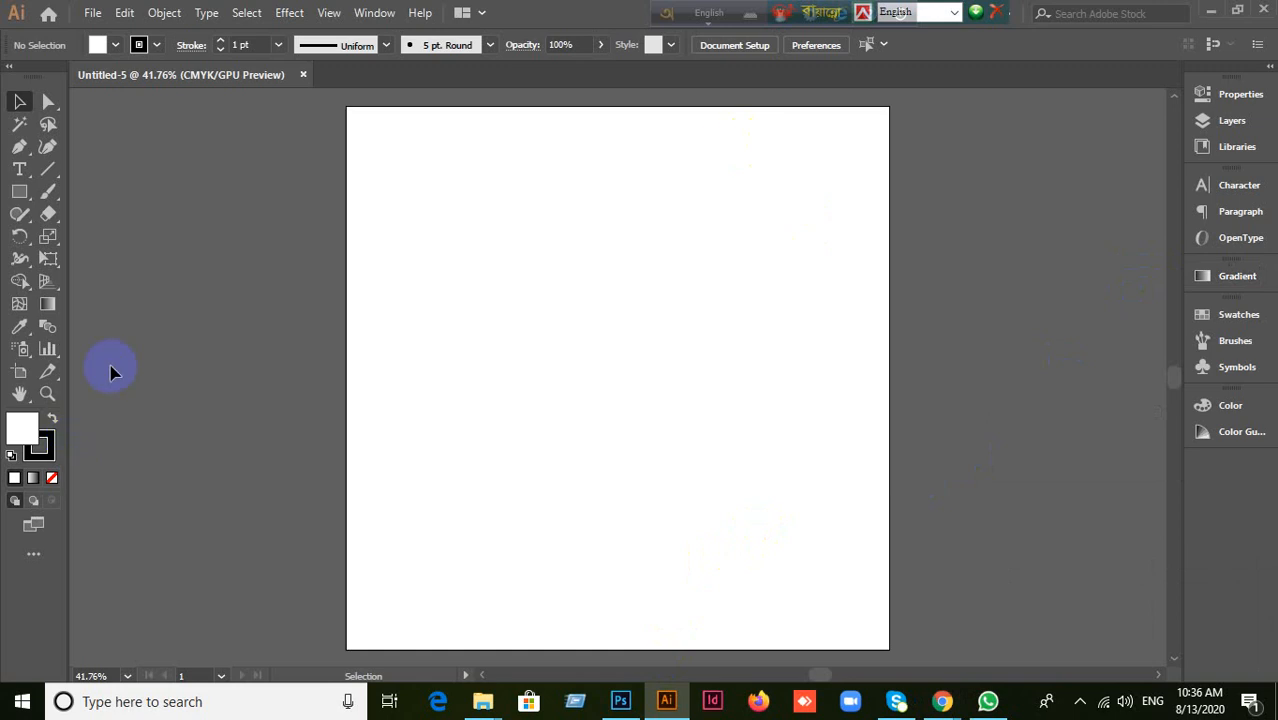
left_click(20, 197)
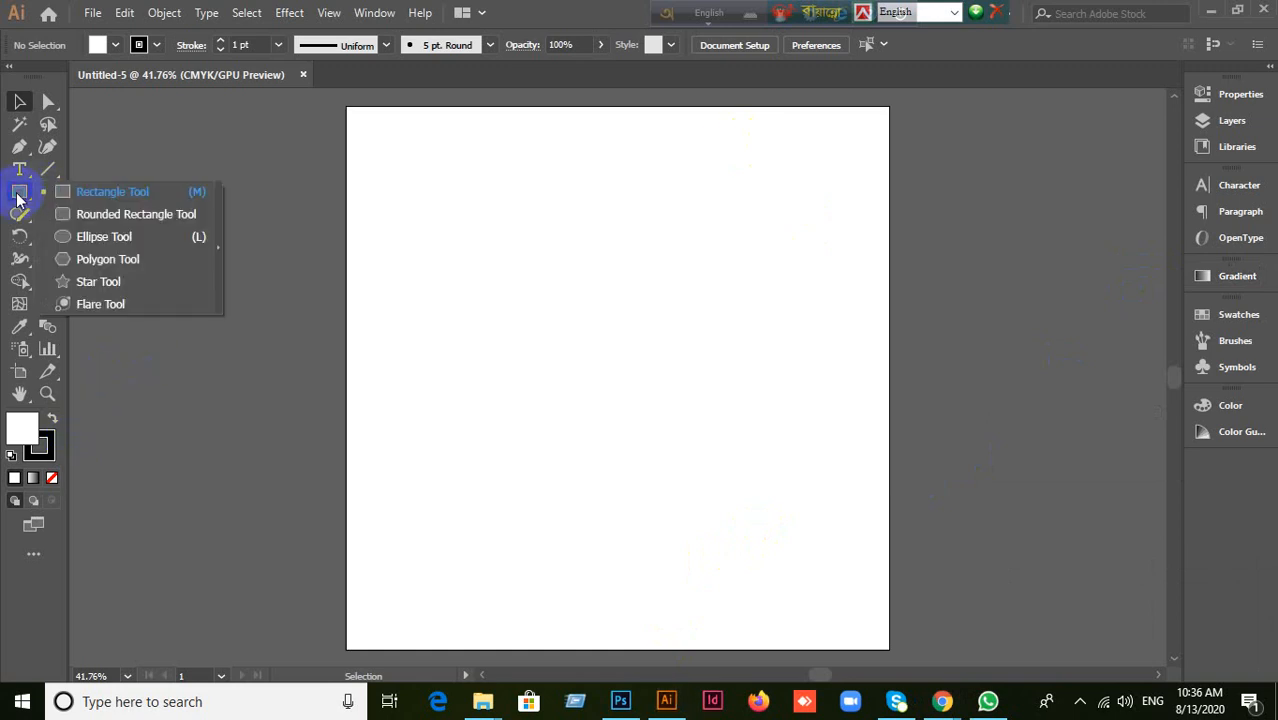
left_click(103, 194)
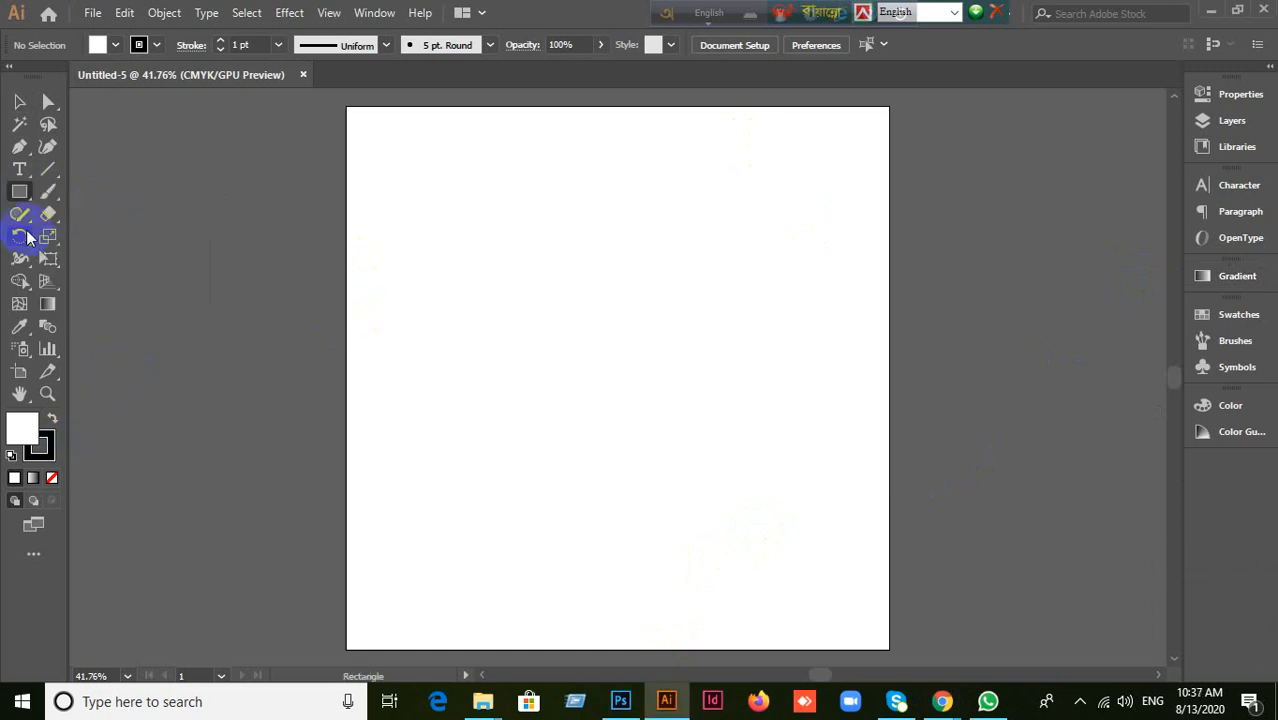
left_click(52, 457)
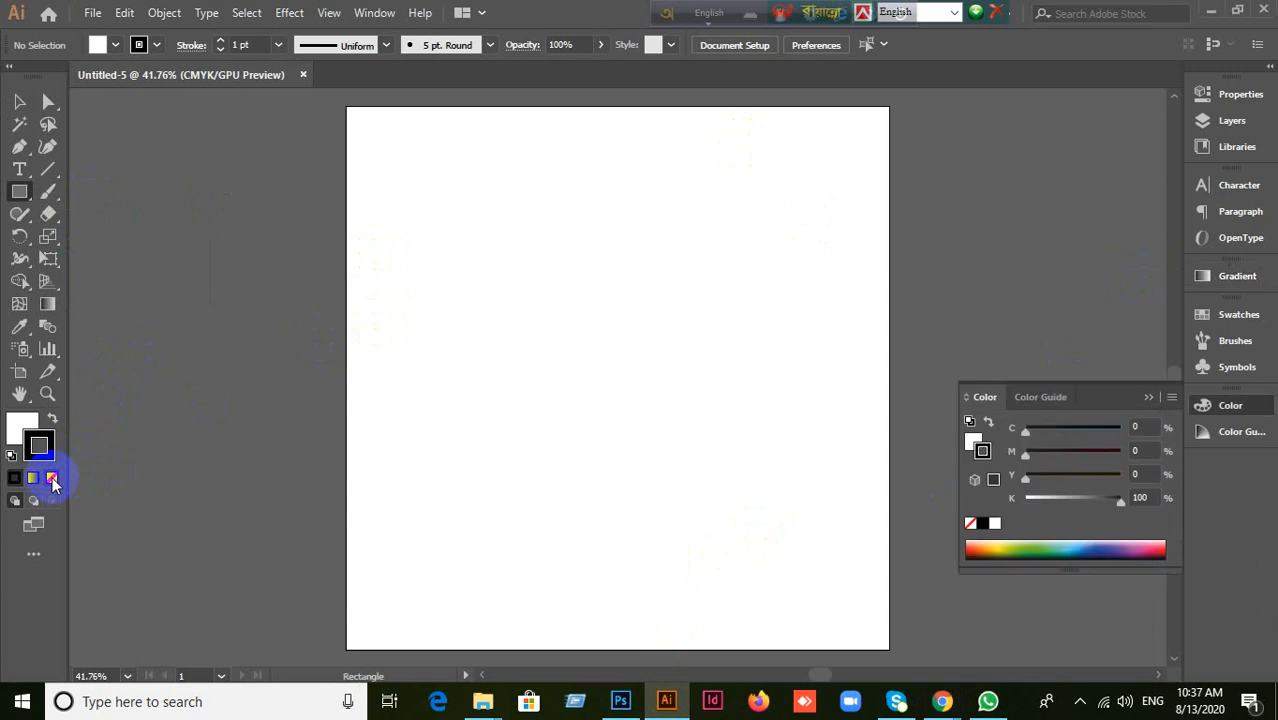
left_click(52, 477)
left_click(23, 428)
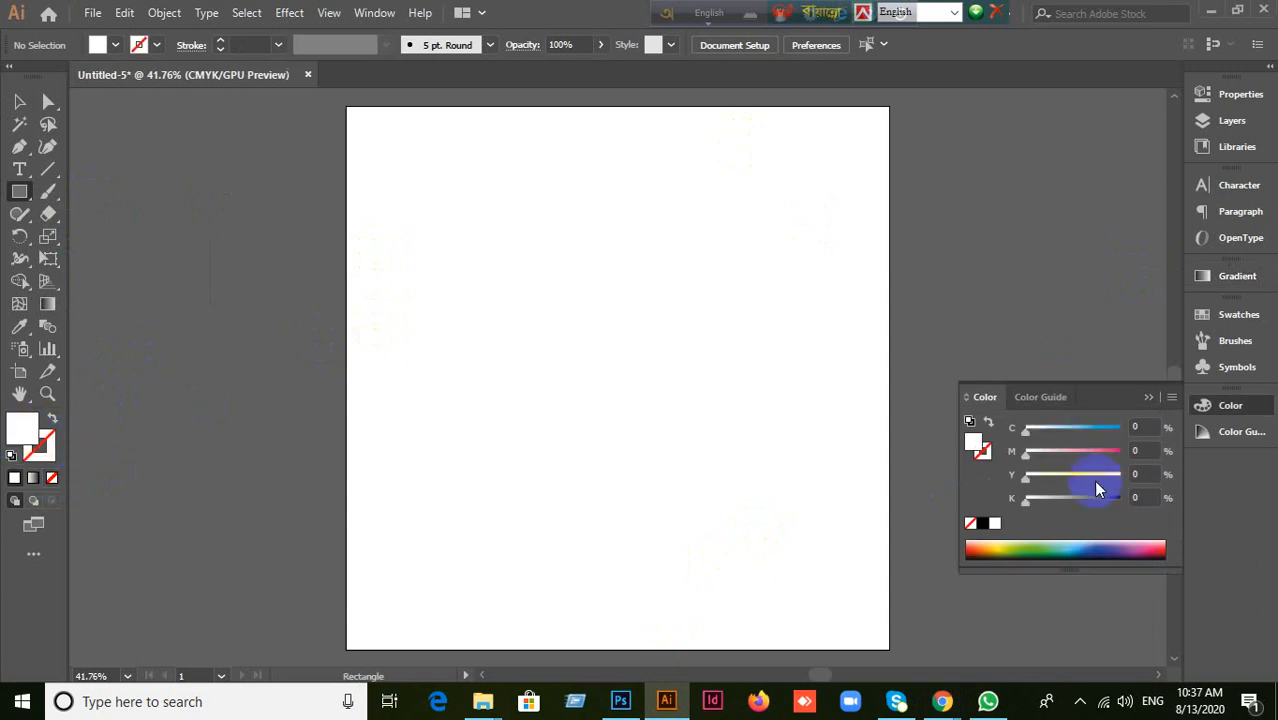
left_click(1236, 316)
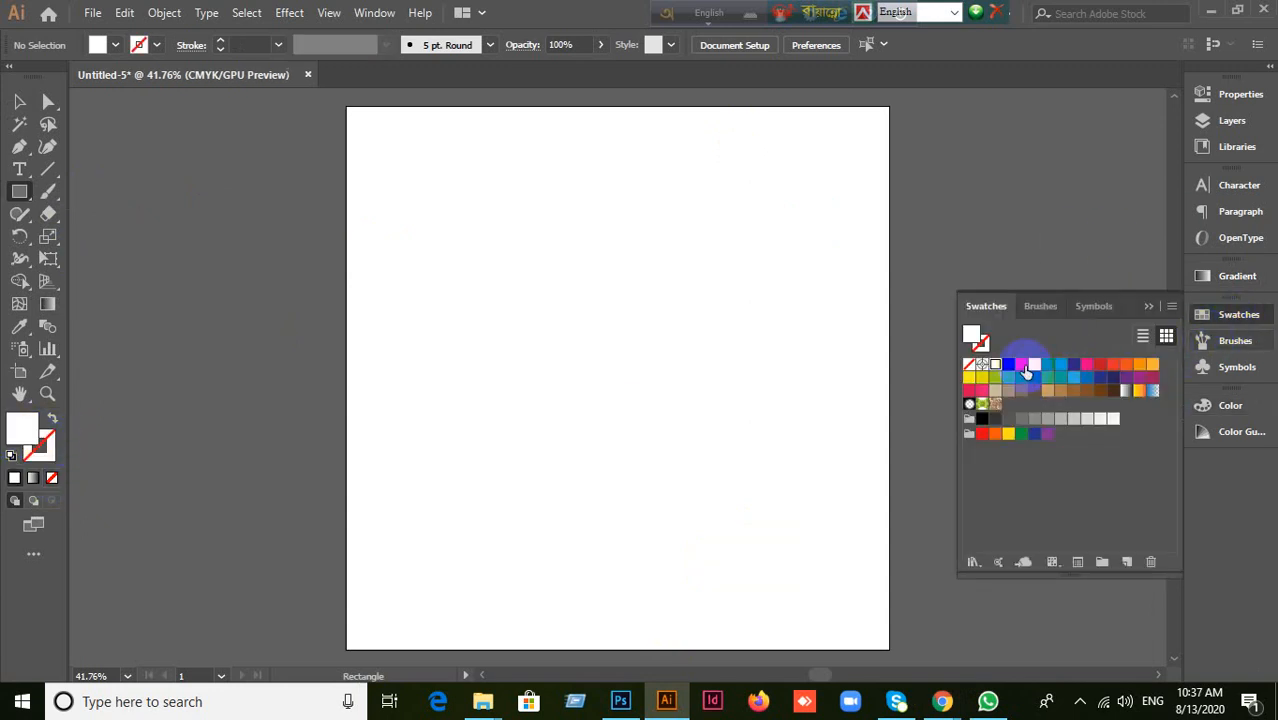
left_click(1021, 364)
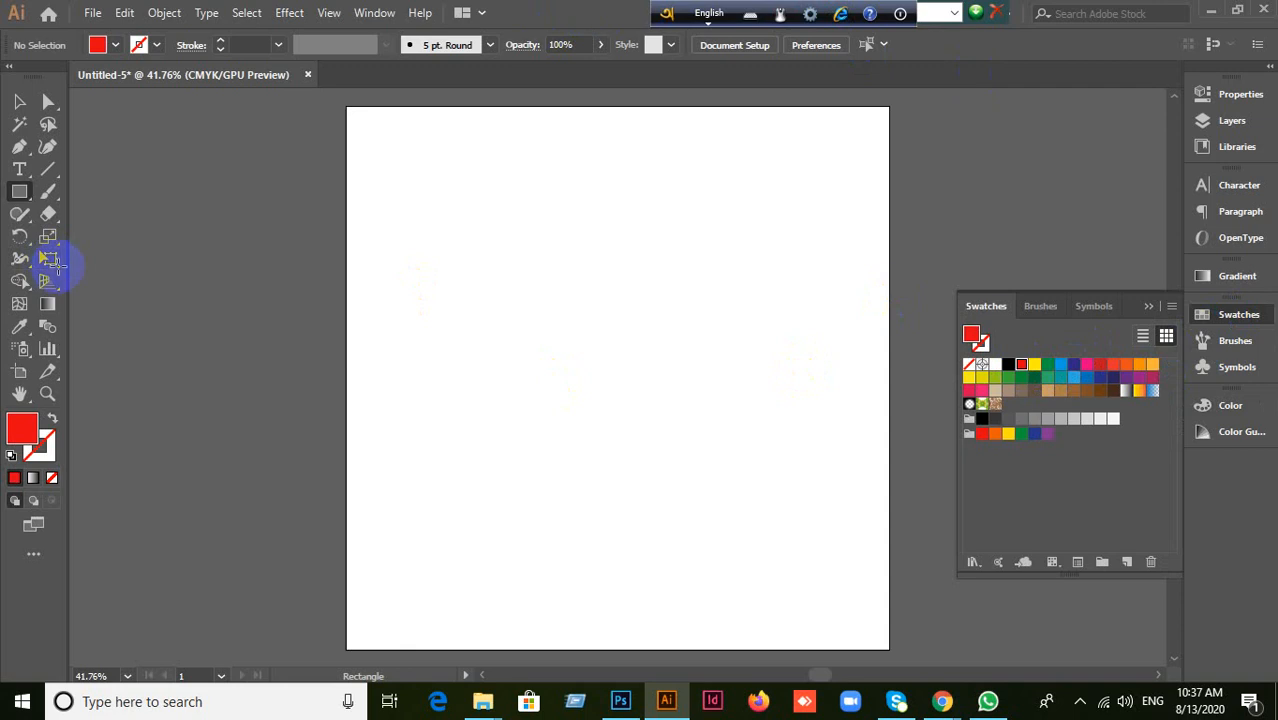
Step: Draw a narrow red rectangle, delete it, and draw a wider upright one in the upper middle of the artboard
left_click_drag(531, 178, 584, 386)
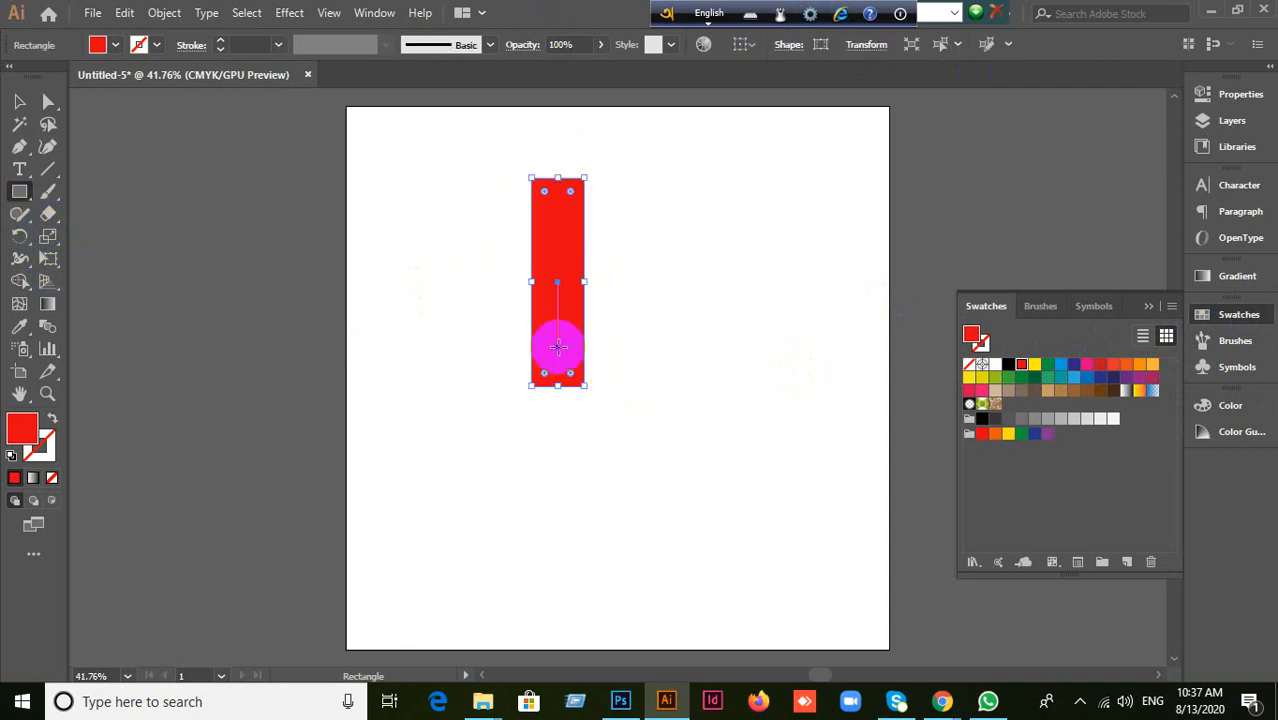
key("Delete")
left_click_drag(473, 196, 619, 459)
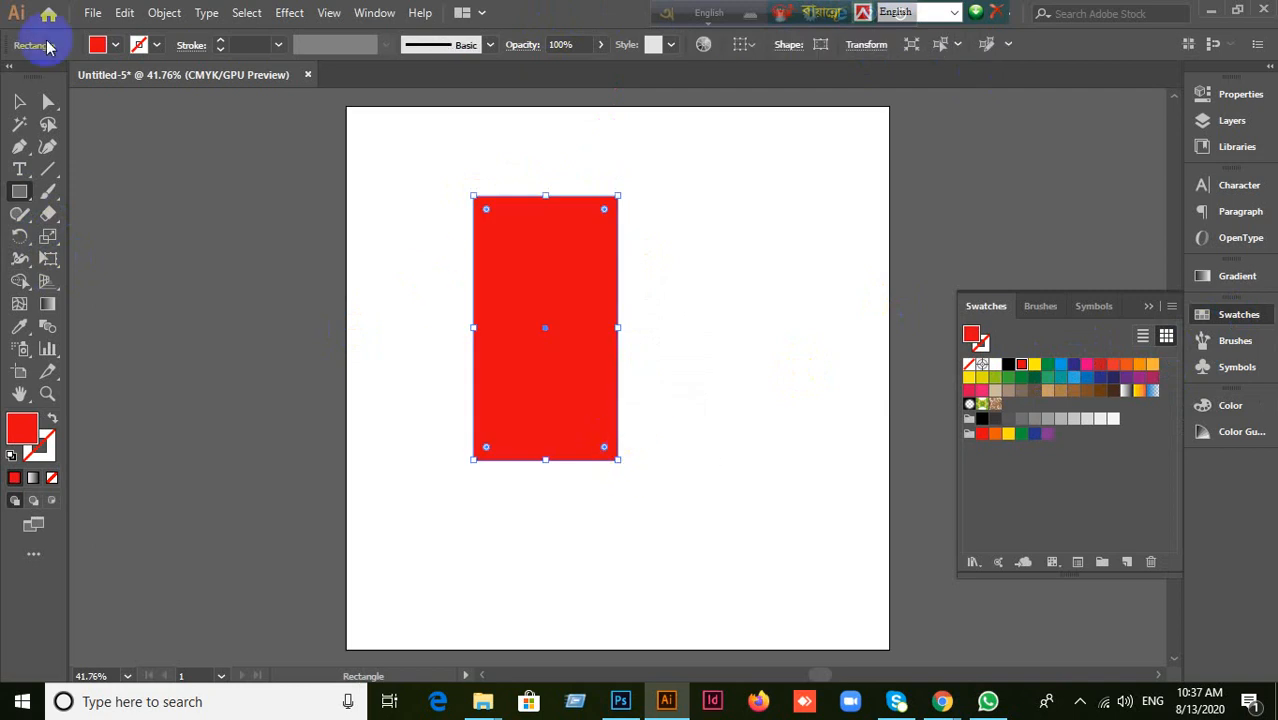
Step: Try averaging the red rectangle's anchor points along both axes, and undo the averaging
left_click(19, 101)
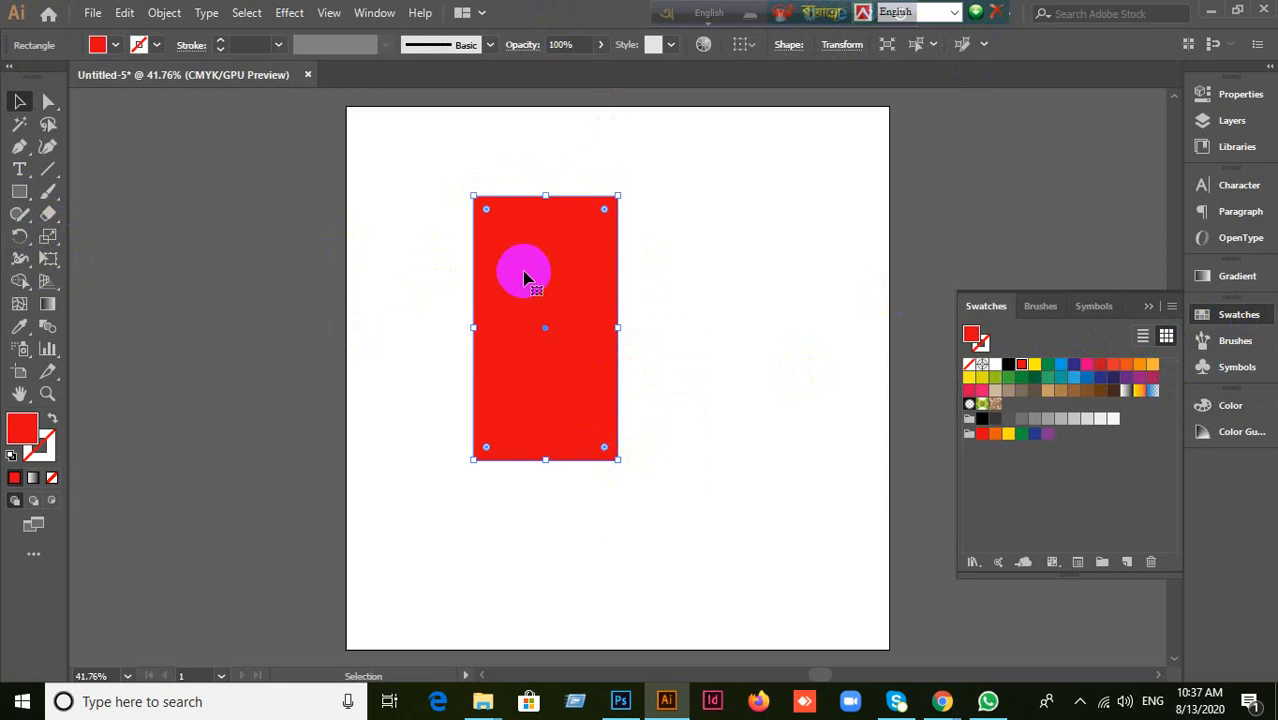
right_click(524, 276)
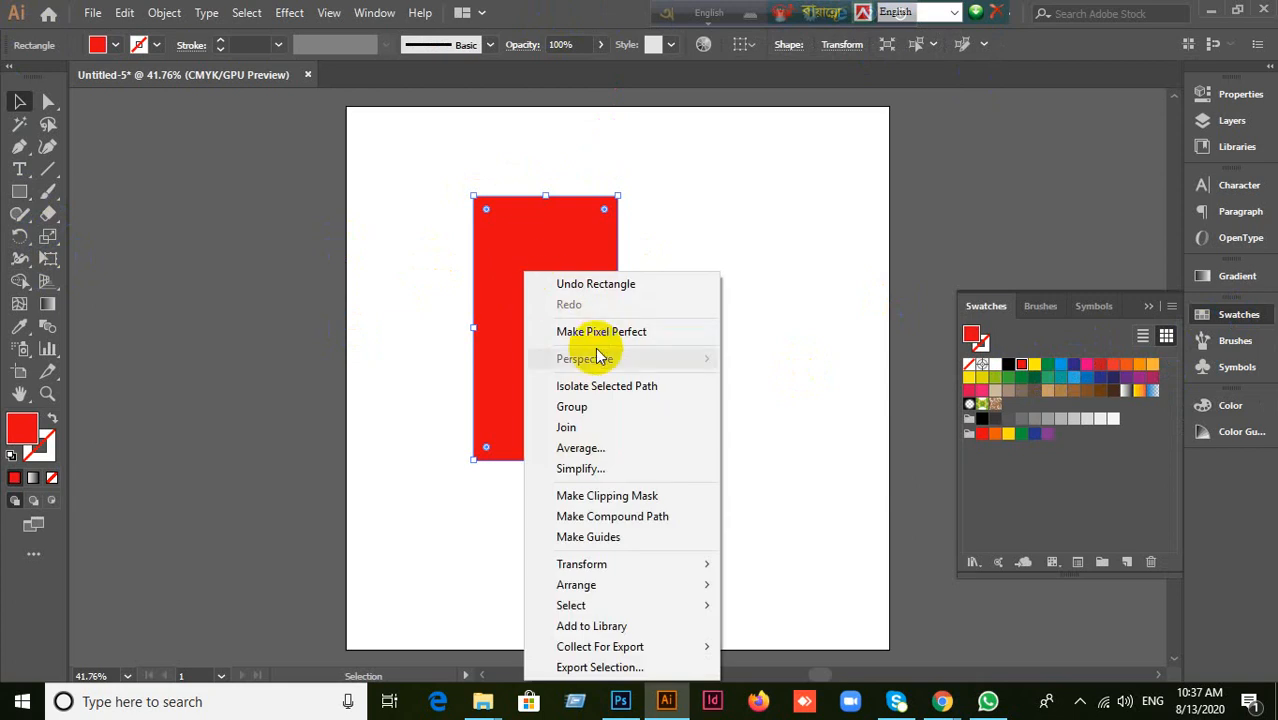
left_click(590, 448)
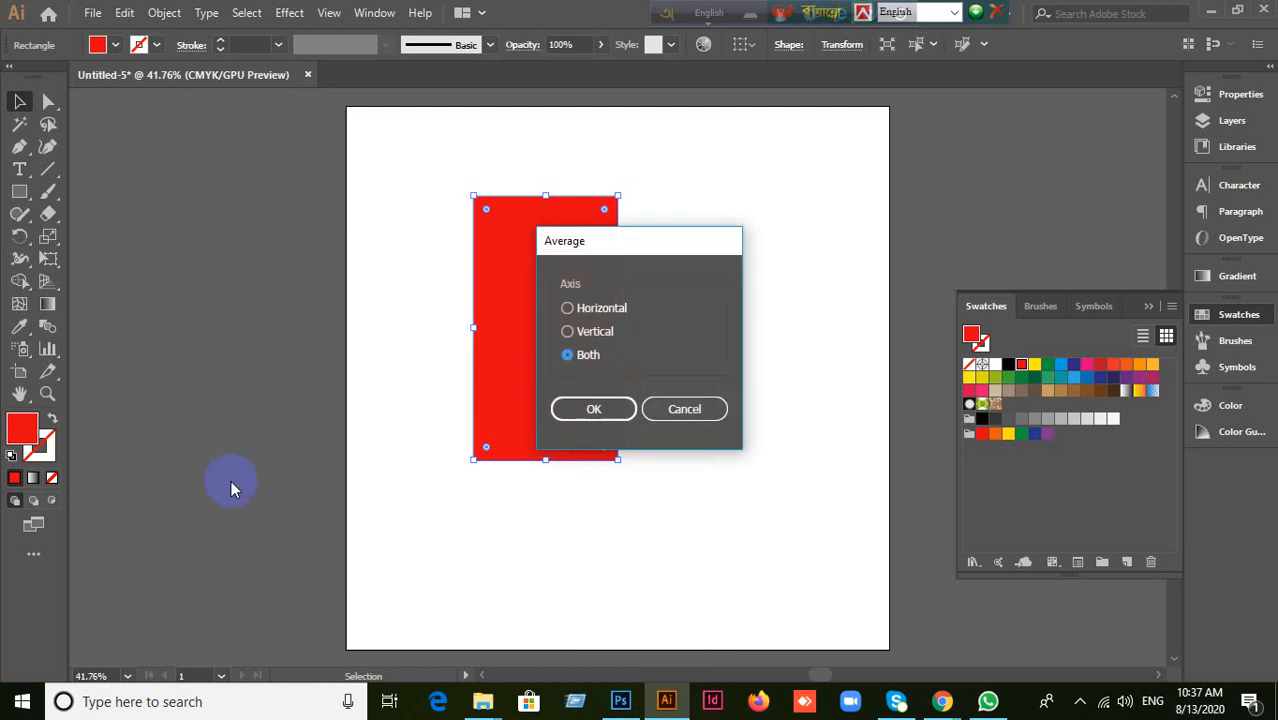
left_click_drag(669, 242, 845, 215)
left_click(753, 382)
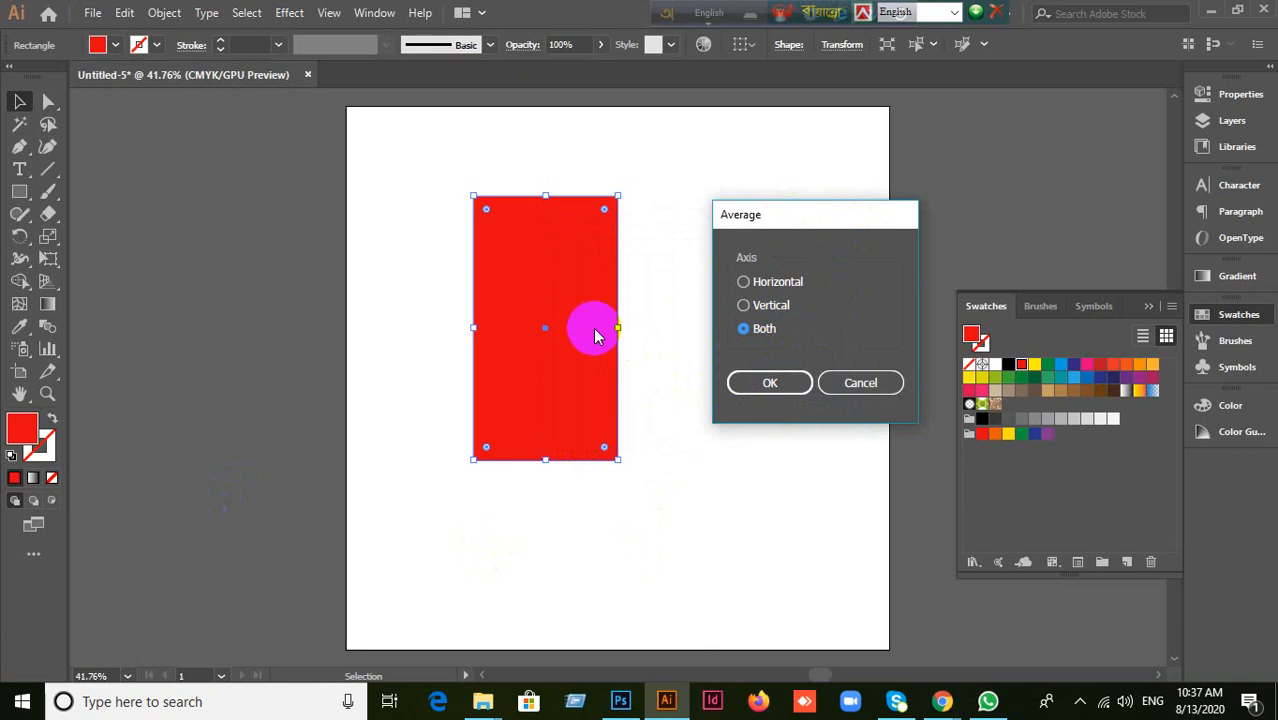
left_click(787, 382)
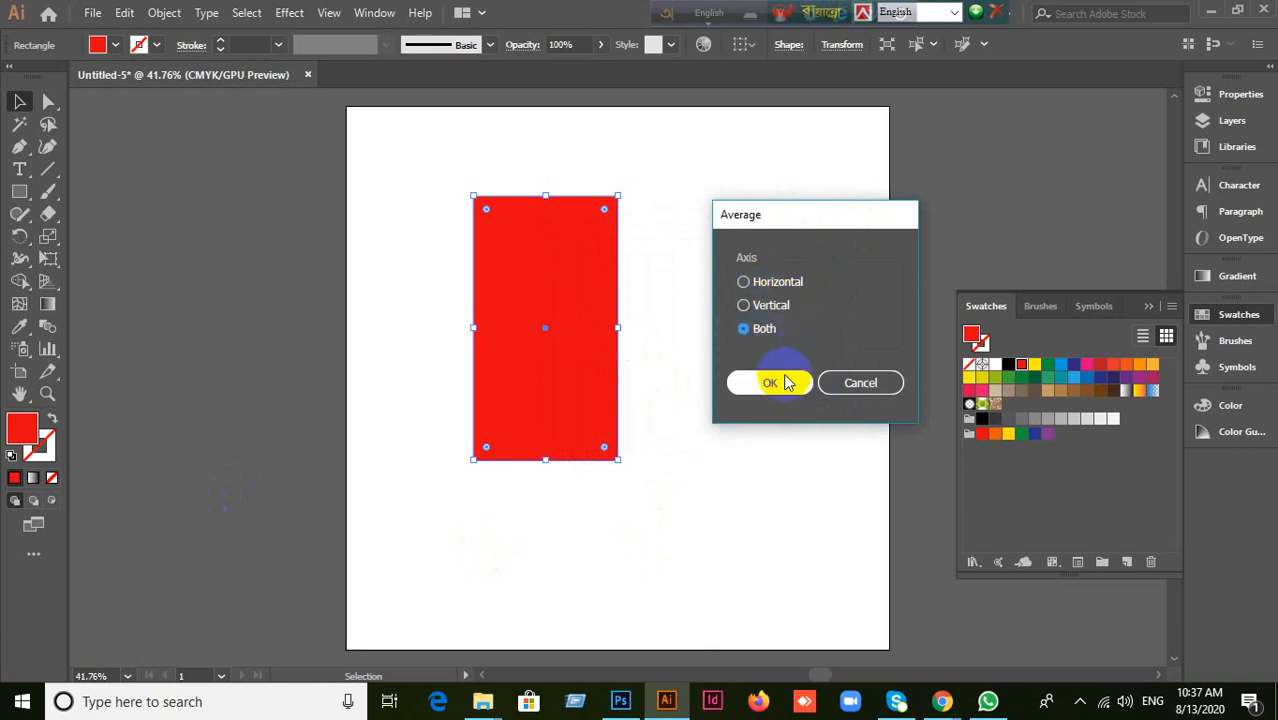
left_click(782, 384)
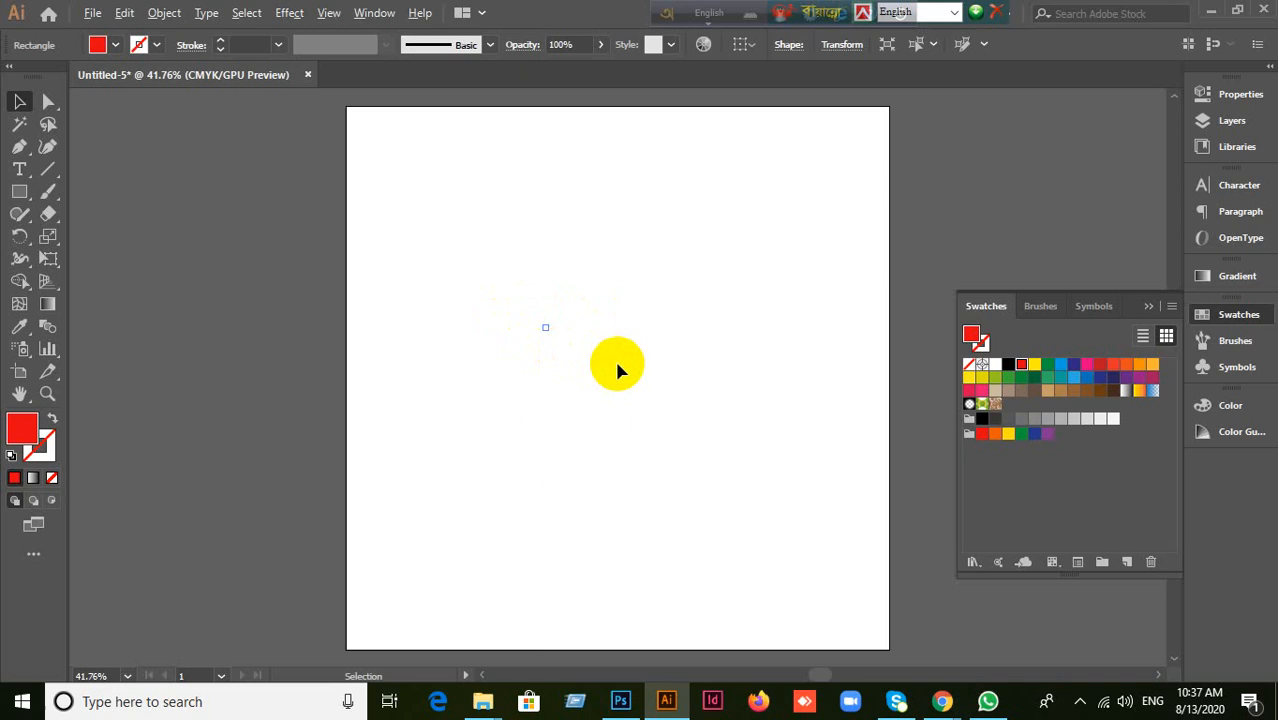
key("ctrl+1")
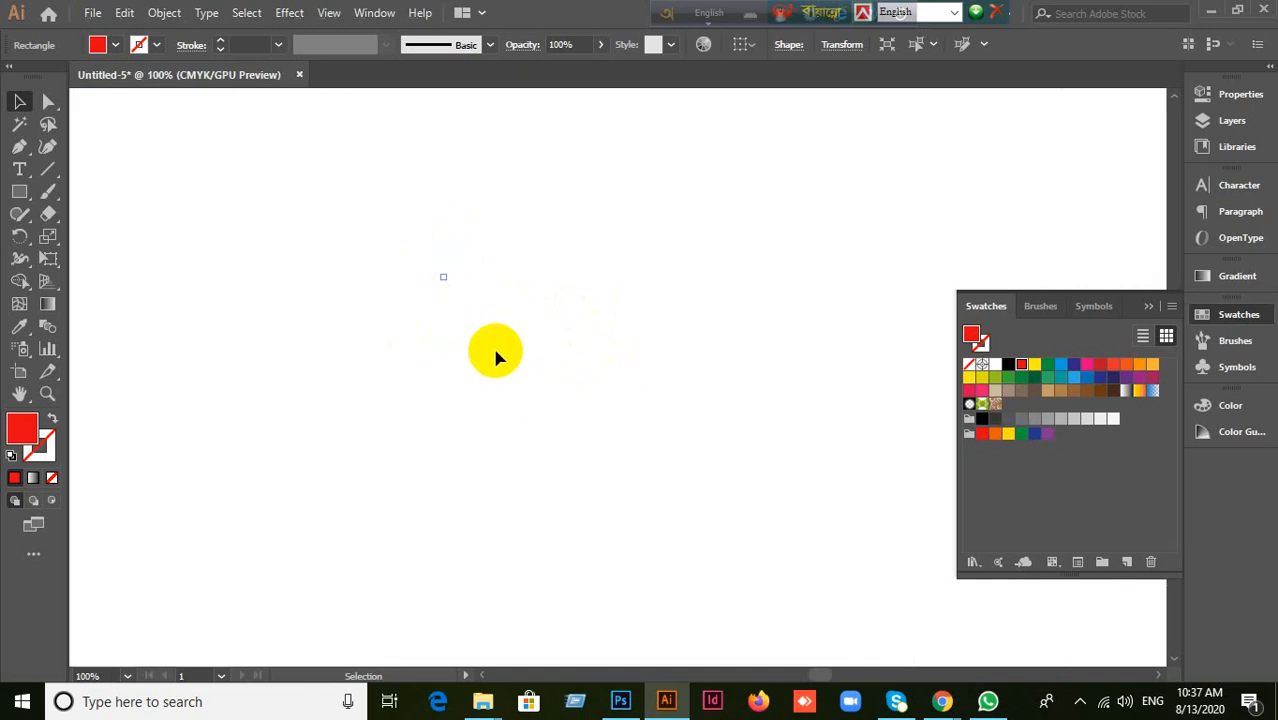
key("ctrl+z")
Step: Try averaging the red rectangle's anchor points along both axes, inspect the result up close, and undo the averaging
right_click(451, 313)
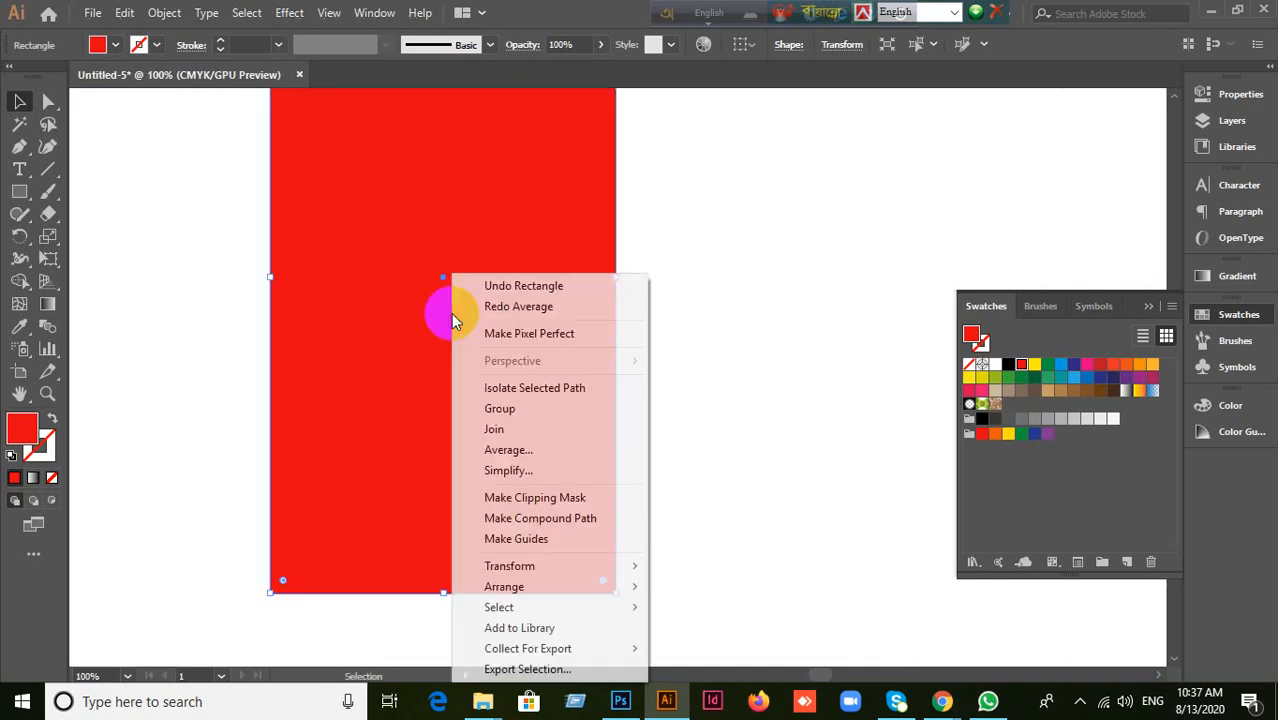
left_click(515, 449)
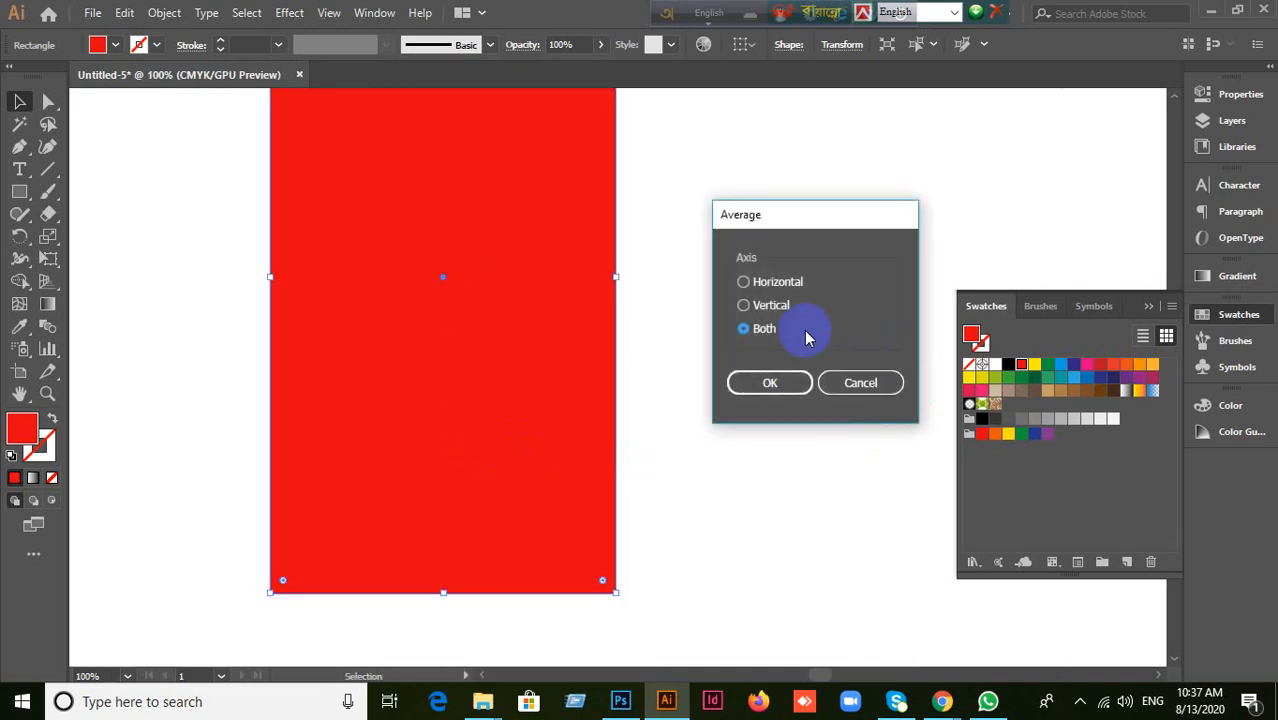
left_click(770, 385)
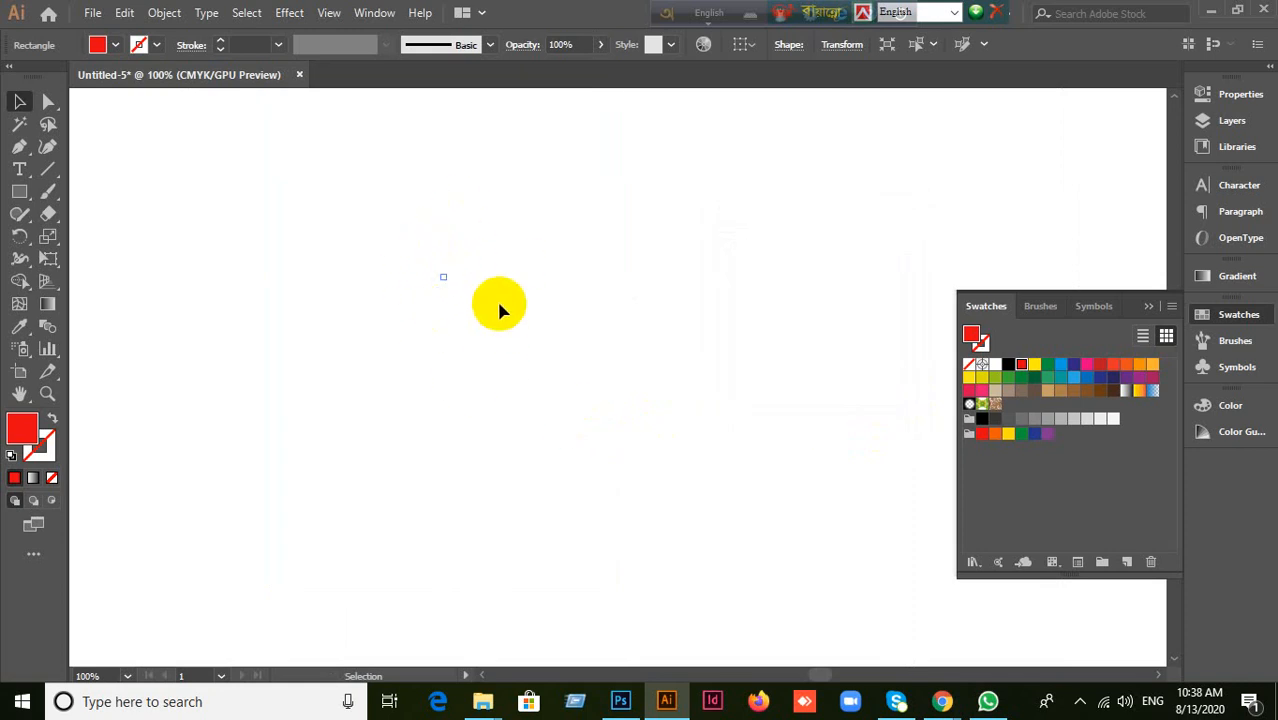
scroll(496, 298, "up", 5)
scroll(372, 245, "down", 3)
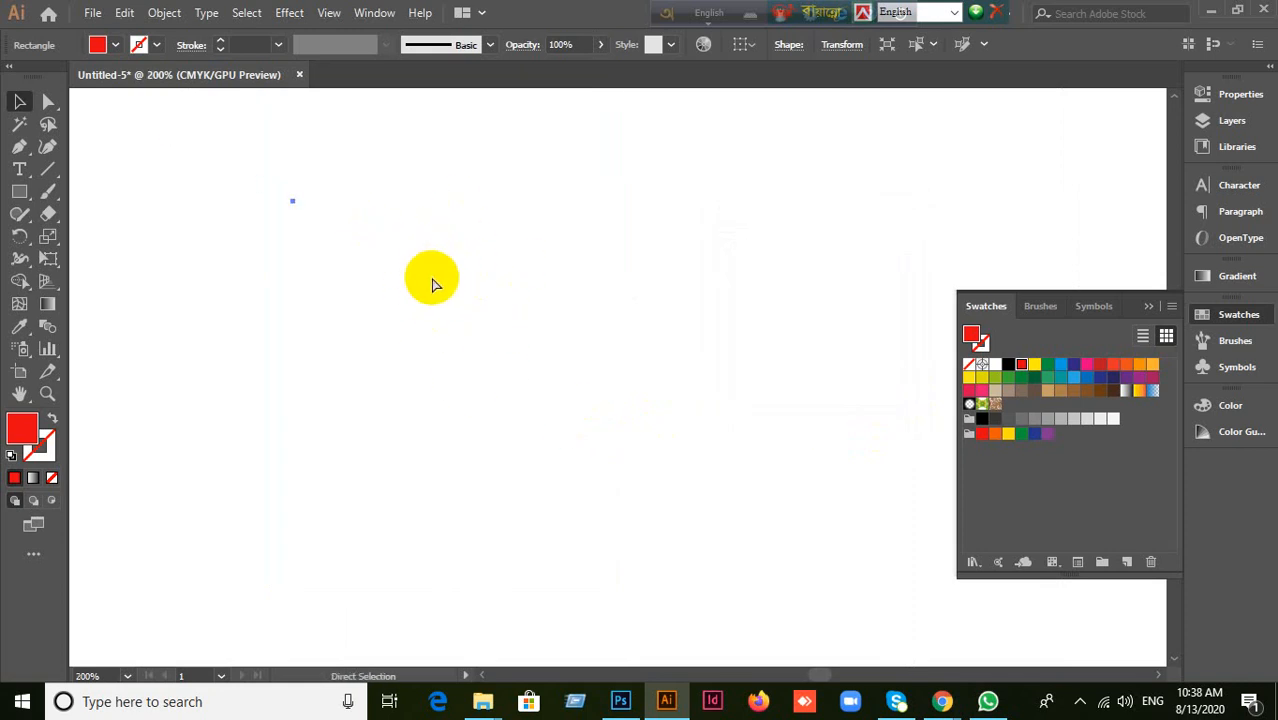
key("ctrl+z")
scroll(665, 335, "down", 4)
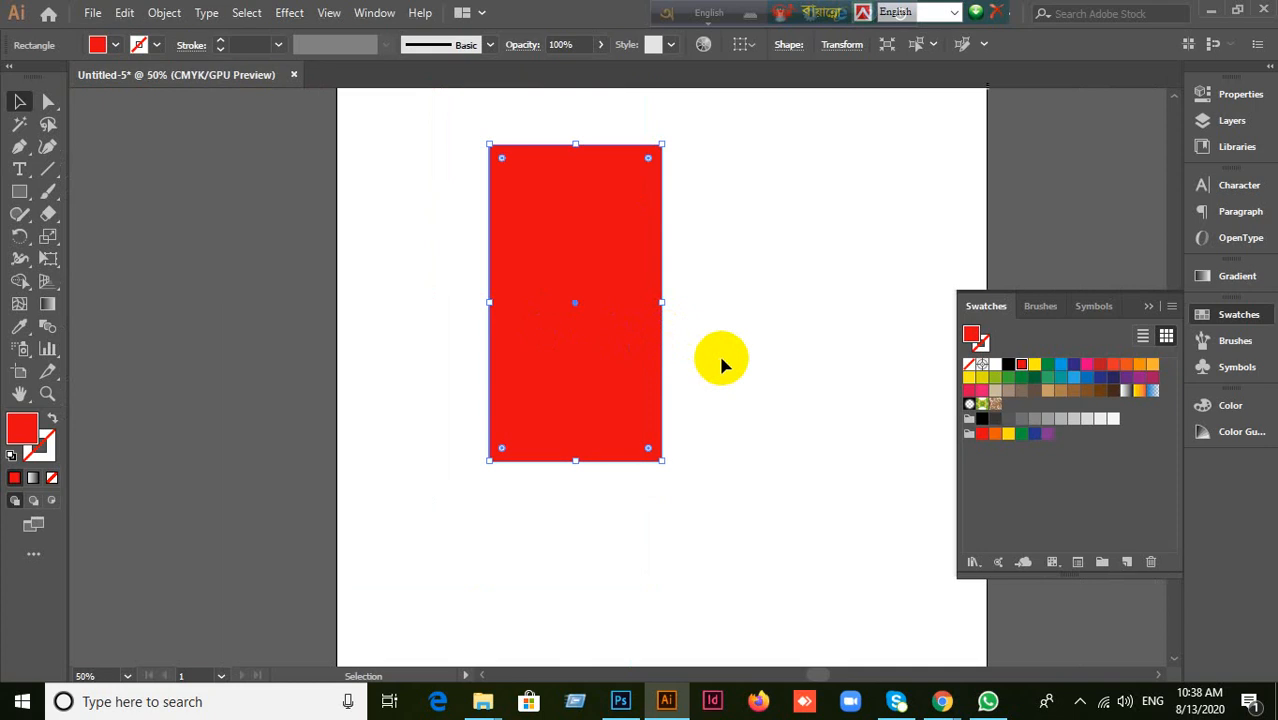
scroll(720, 352, "down", 3)
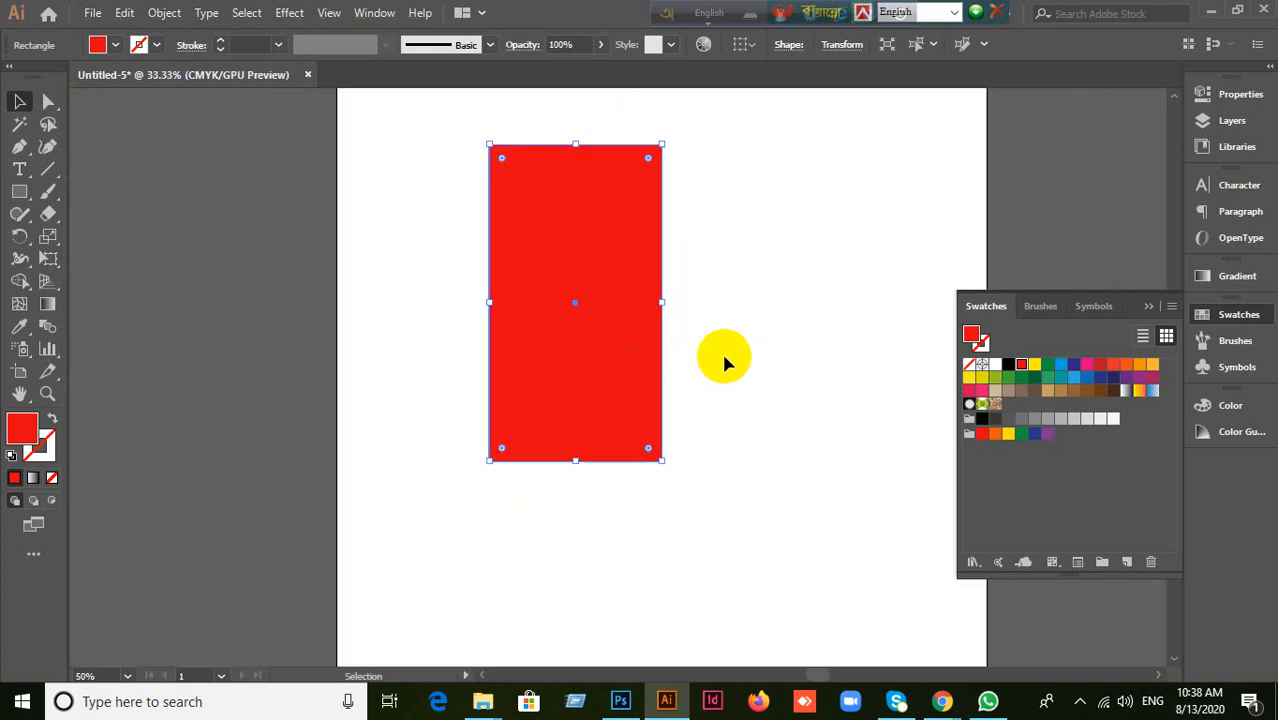
Step: Reselect the red rectangle, try averaging its anchor points along the horizontal axis, and undo the averaging
left_click(724, 356)
left_click(569, 358)
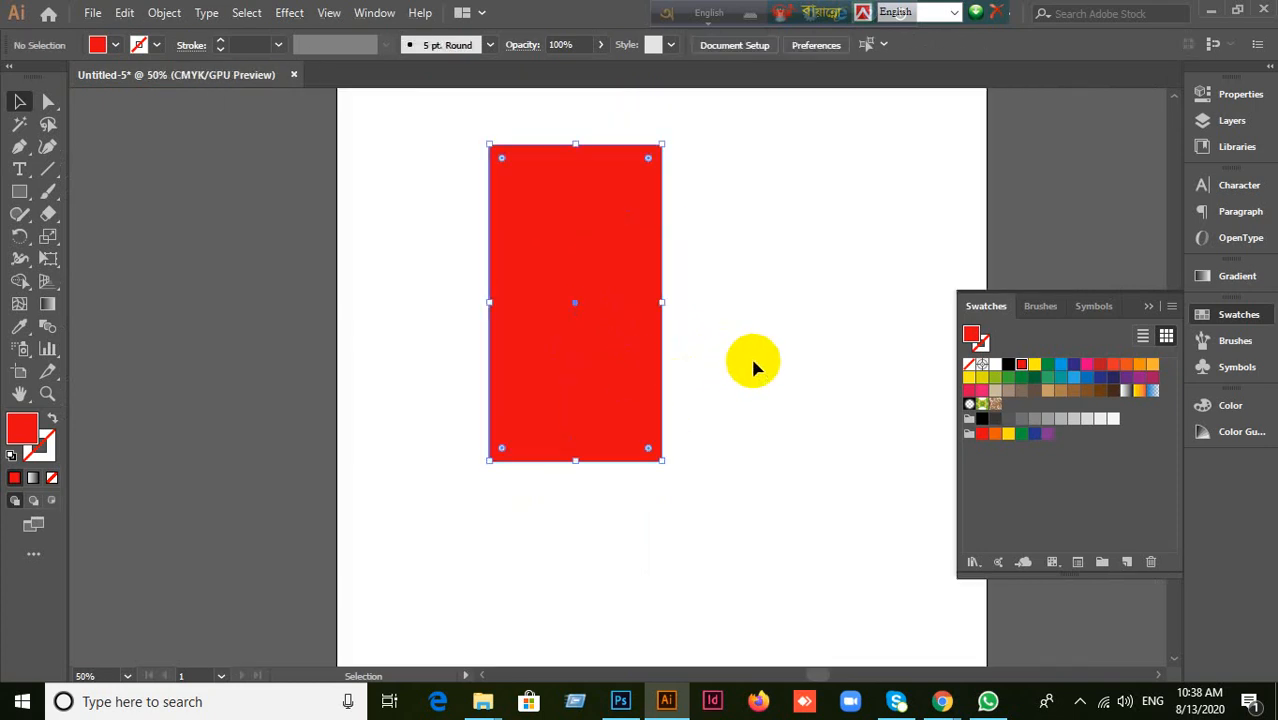
right_click(561, 357)
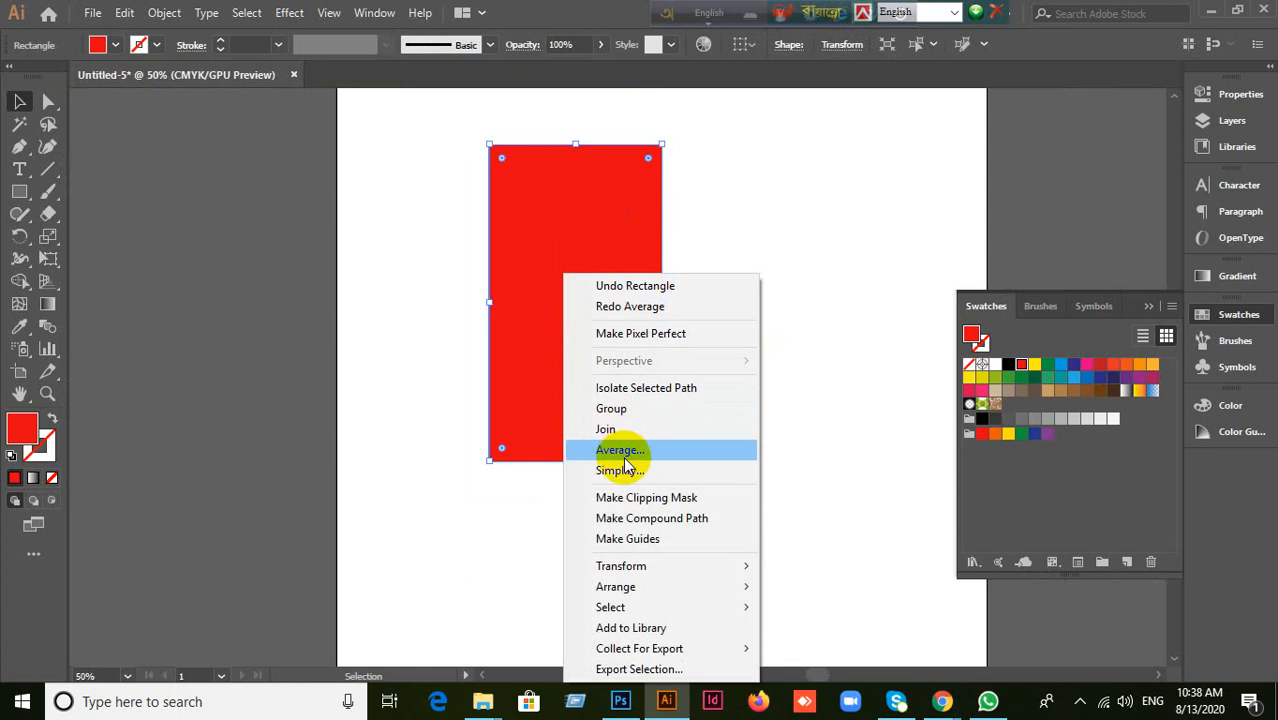
left_click(620, 451)
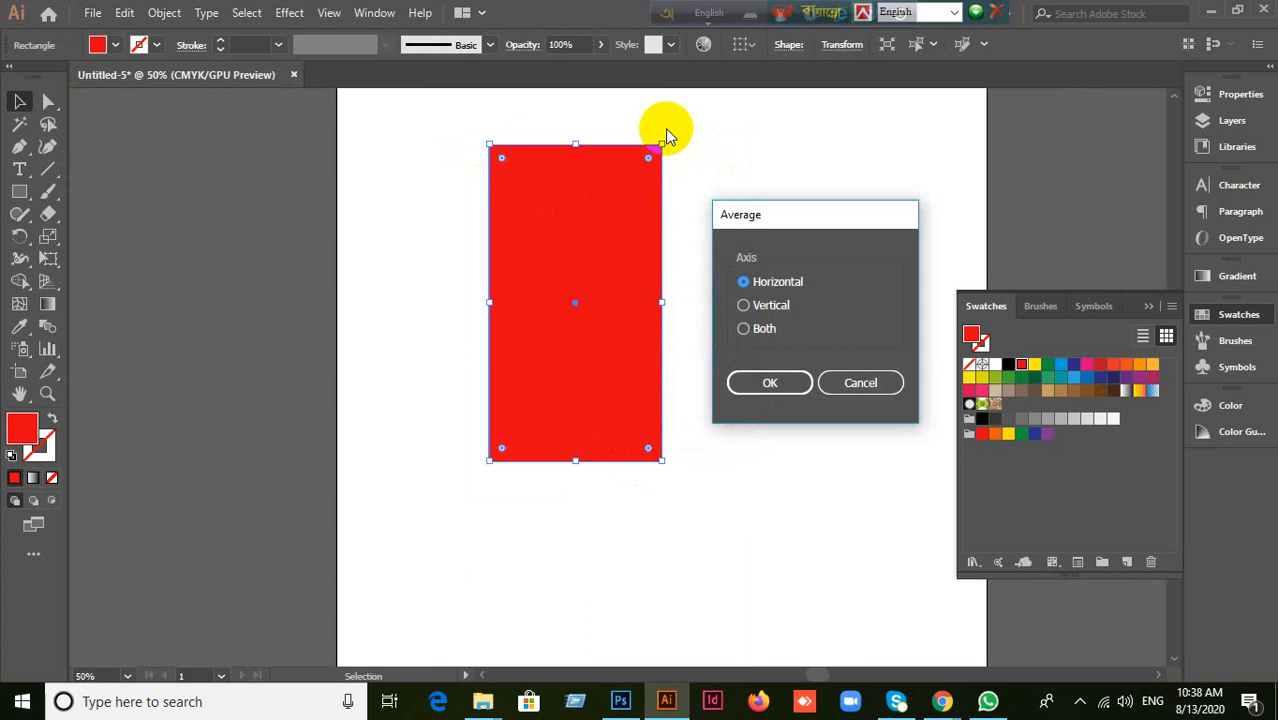
left_click(770, 383)
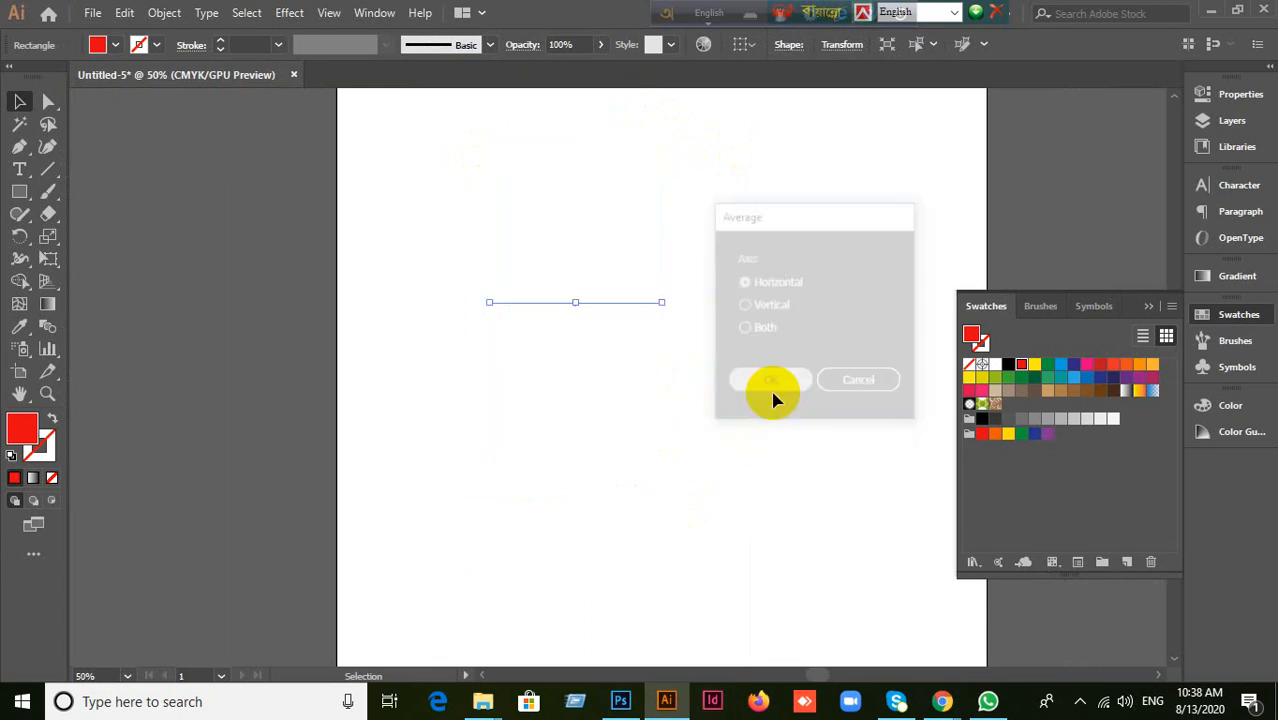
key("ctrl+z")
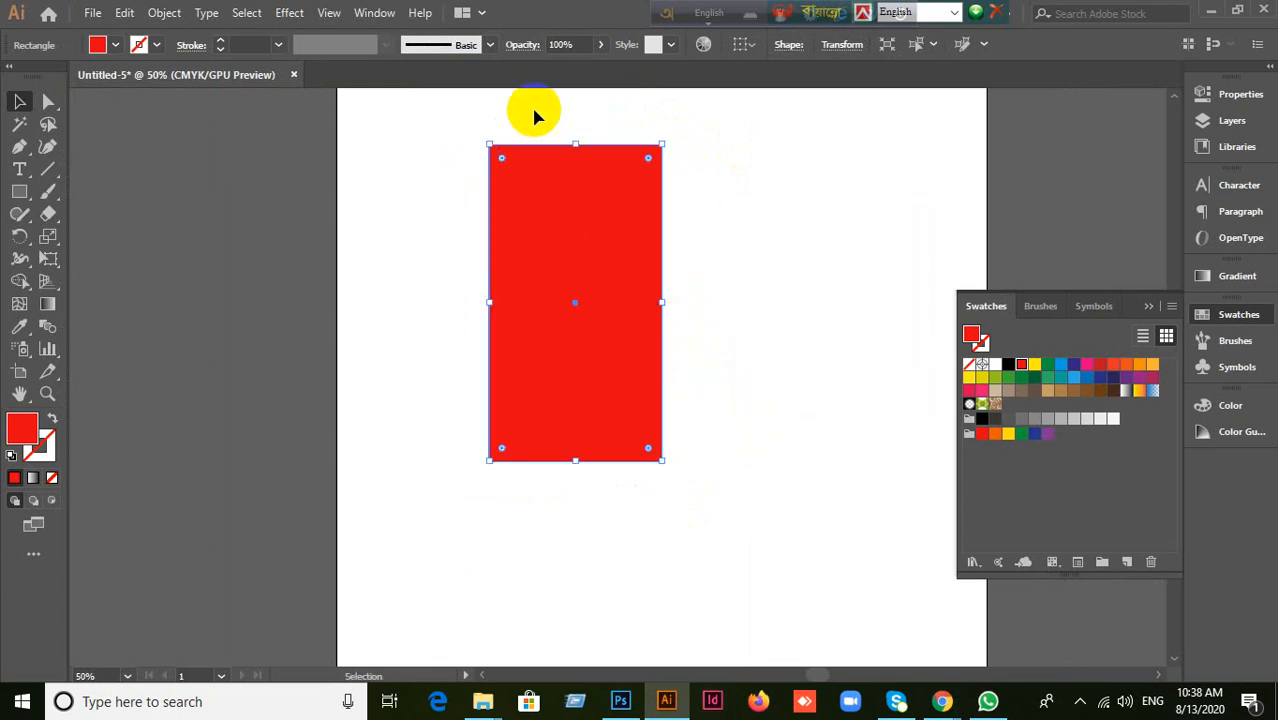
Step: Try averaging the red rectangle's anchor points along both axes once more, and undo it
left_click(633, 383)
left_click(605, 295)
right_click(605, 295)
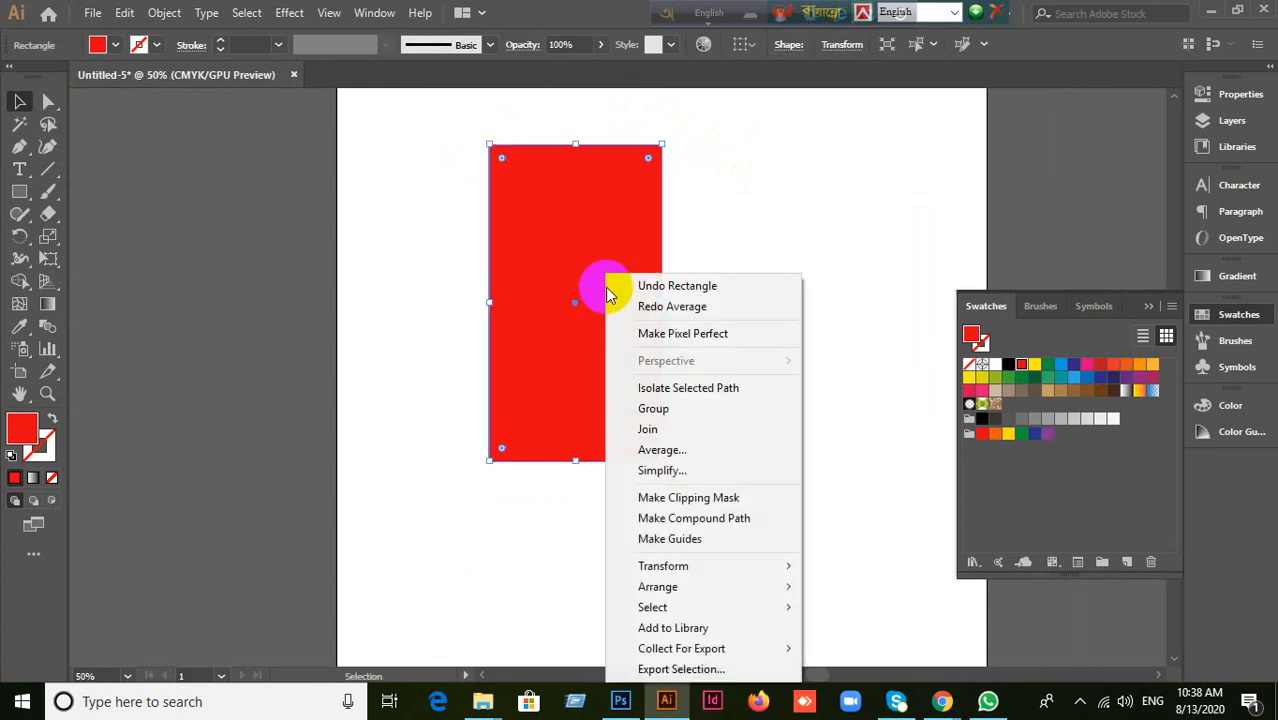
left_click(690, 449)
left_click(768, 385)
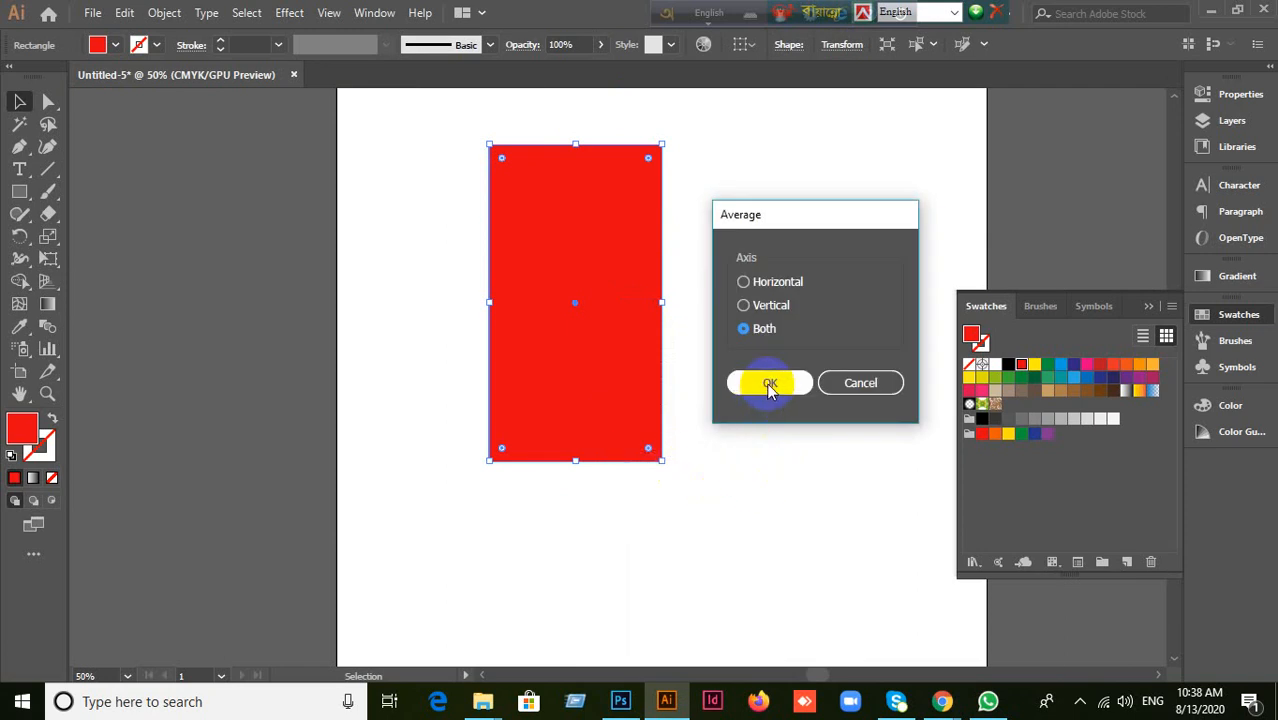
key("ctrl+z")
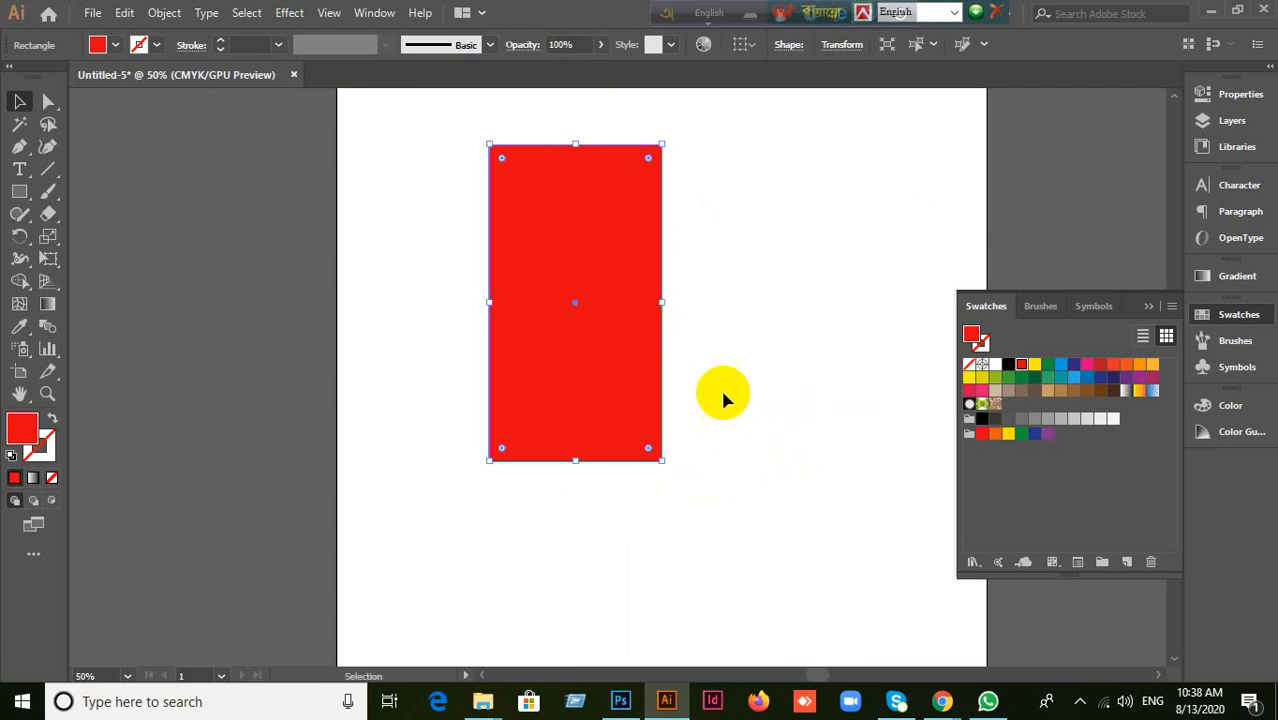
Step: Try averaging the rectangle's anchor points with the Horizontal axis option again, and undo the change
right_click(614, 238)
left_click(687, 412)
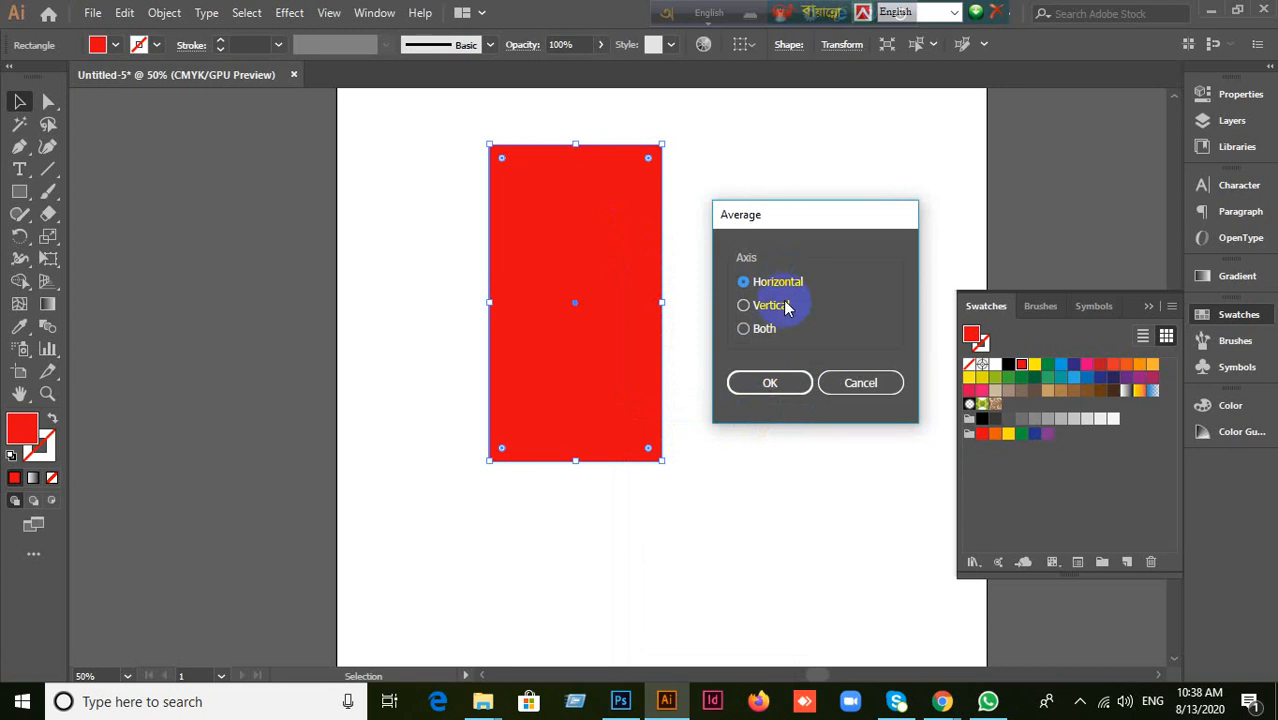
left_click(789, 386)
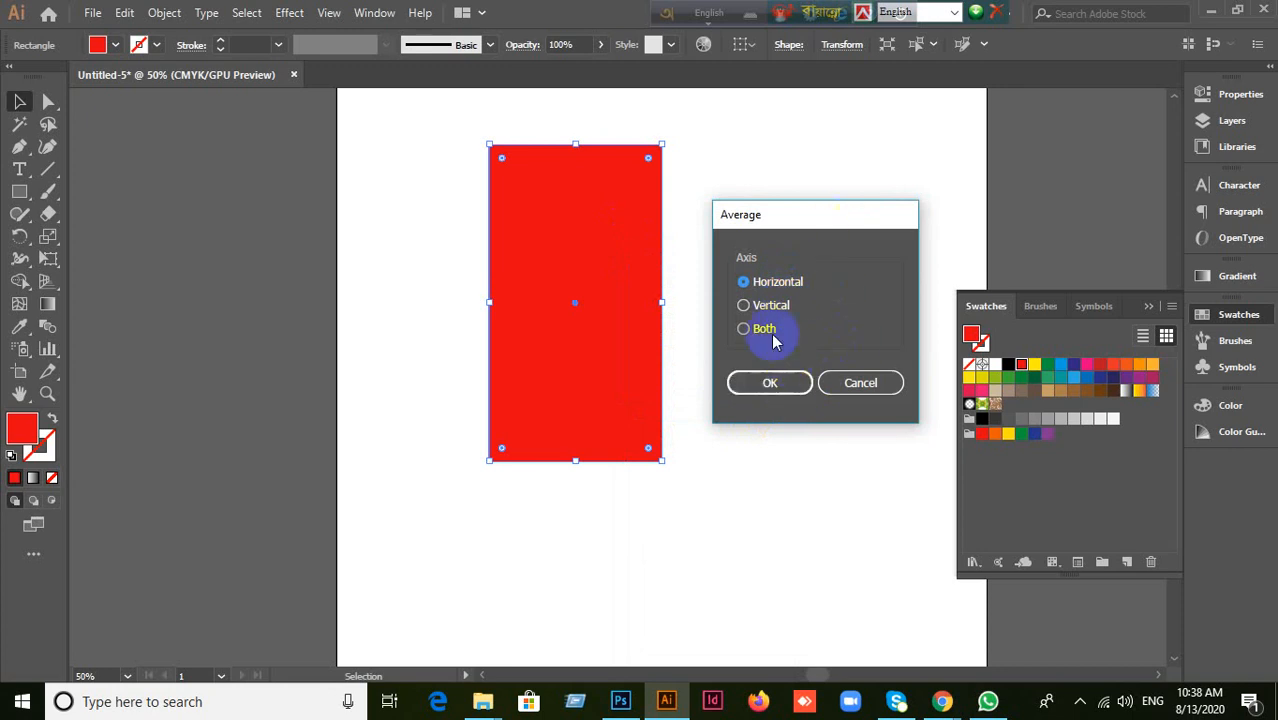
left_click(769, 386)
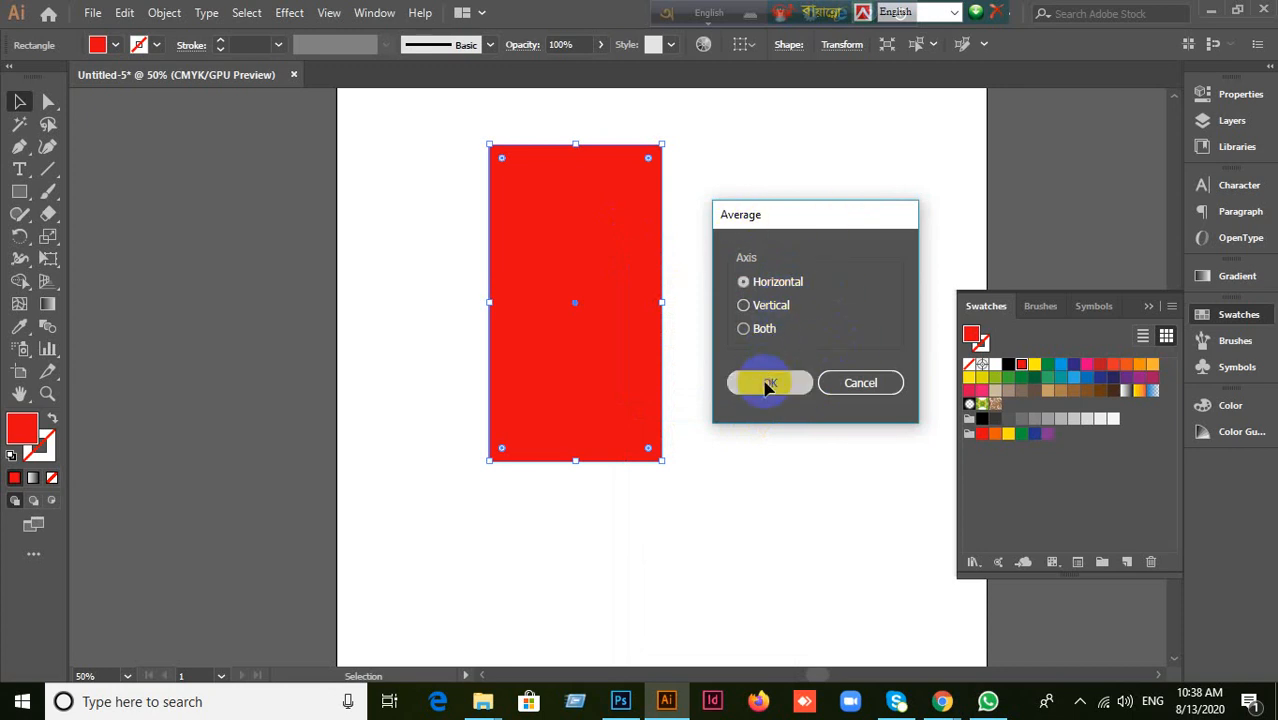
key("ctrl+z")
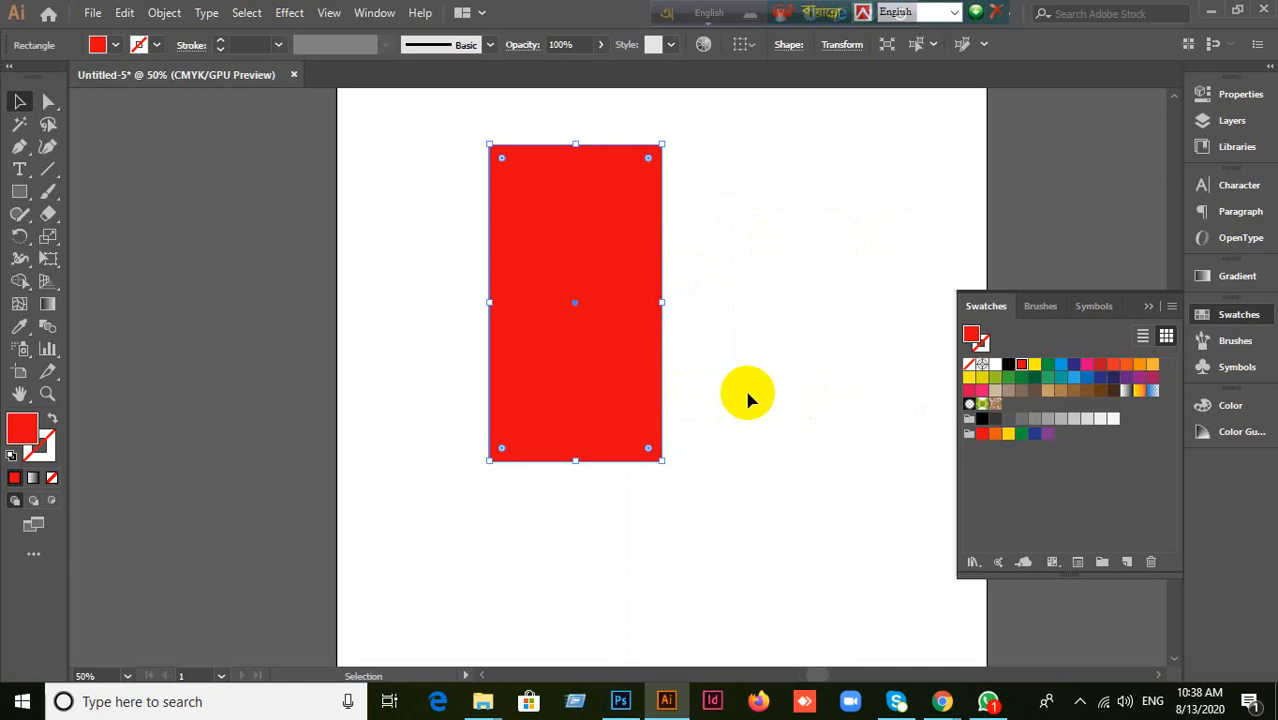
Step: Try averaging the red rectangle's anchor points along the vertical axis twice, undoing the averaging each time
right_click(645, 228)
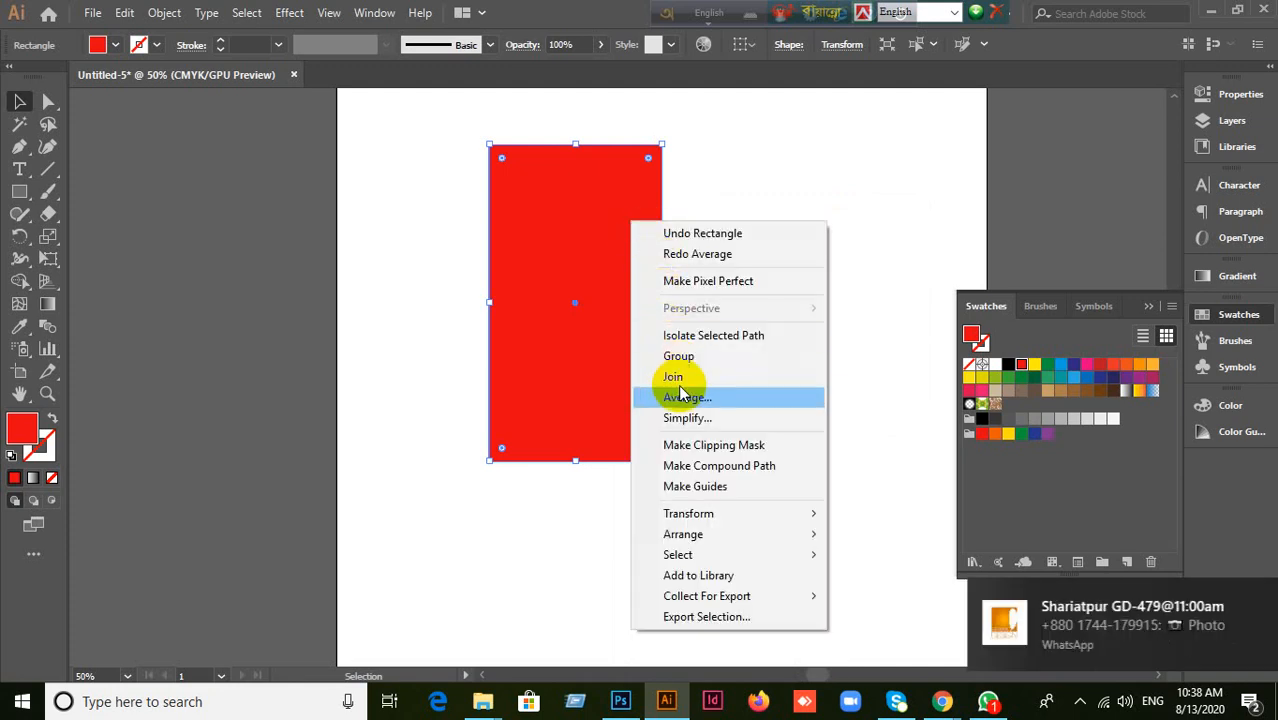
left_click(688, 398)
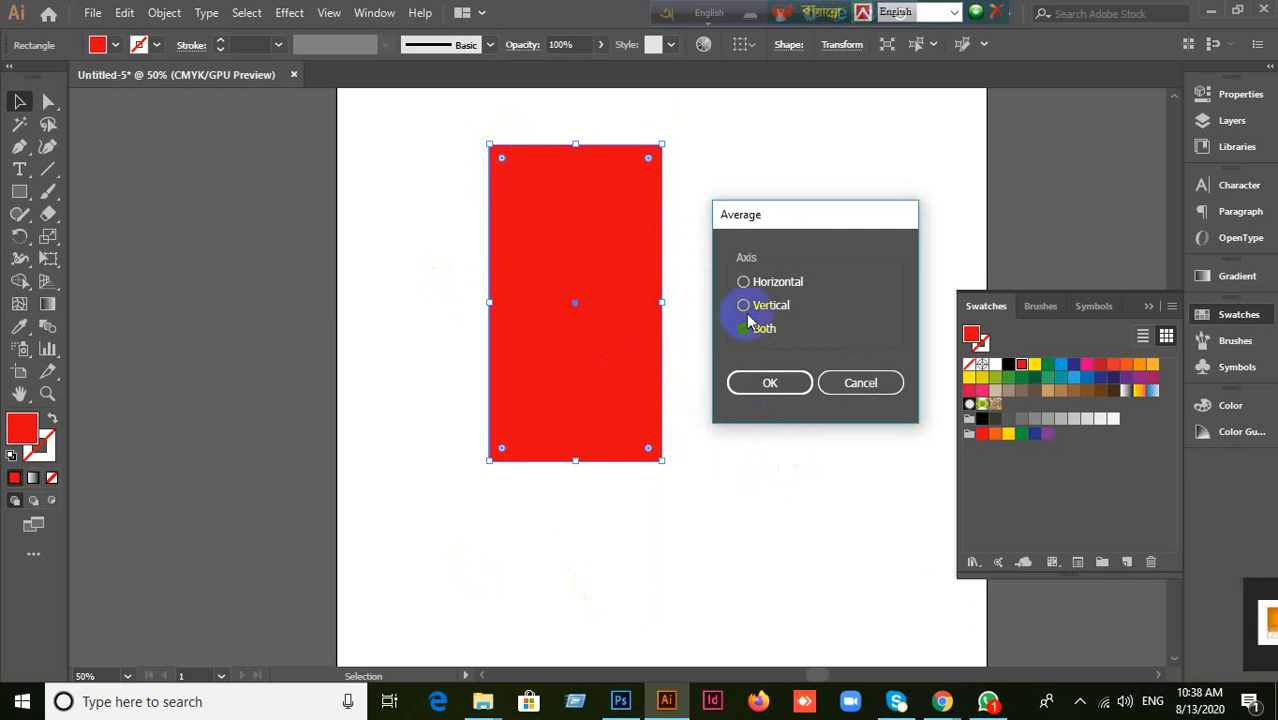
left_click(769, 382)
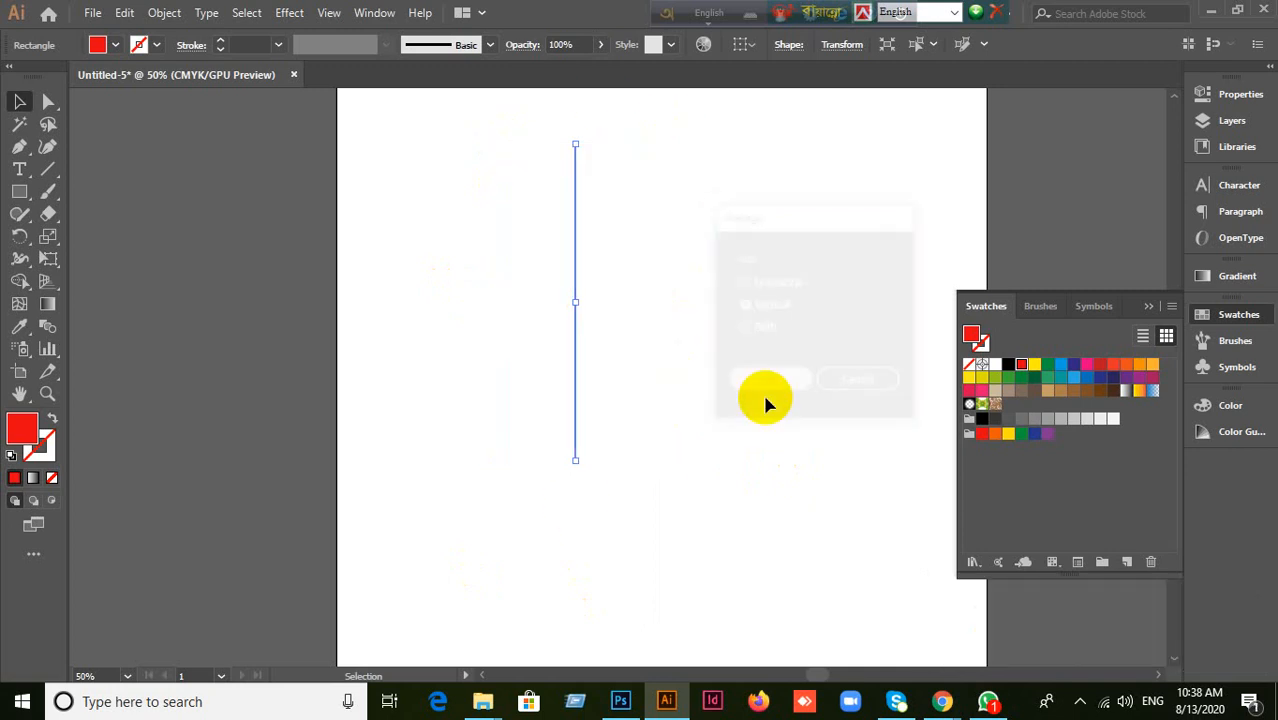
key("ctrl+z")
right_click(631, 302)
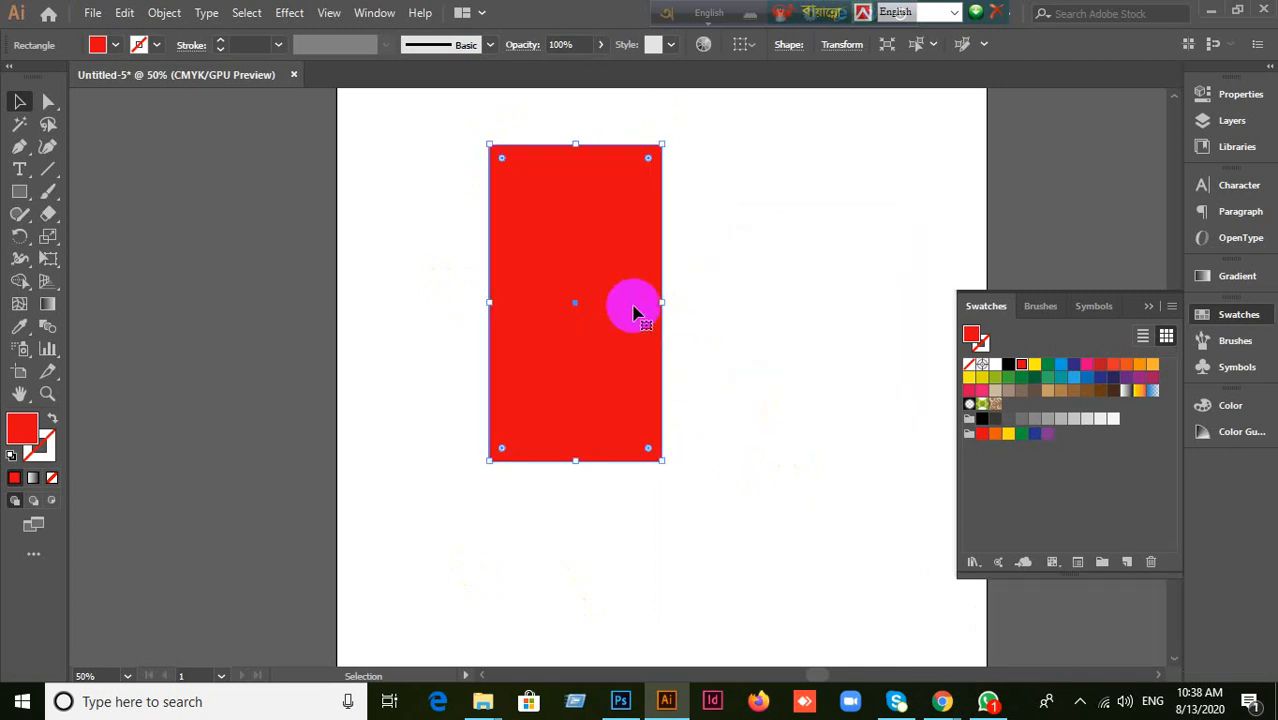
left_click(692, 452)
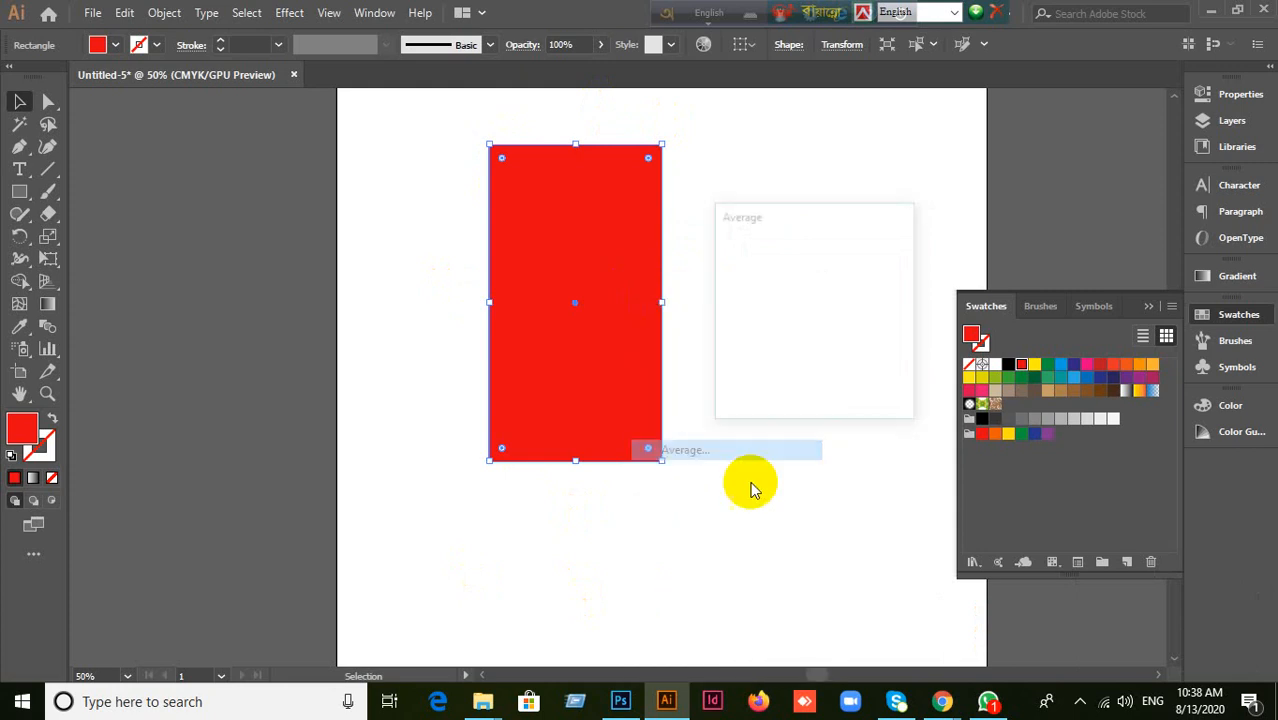
left_click(755, 311)
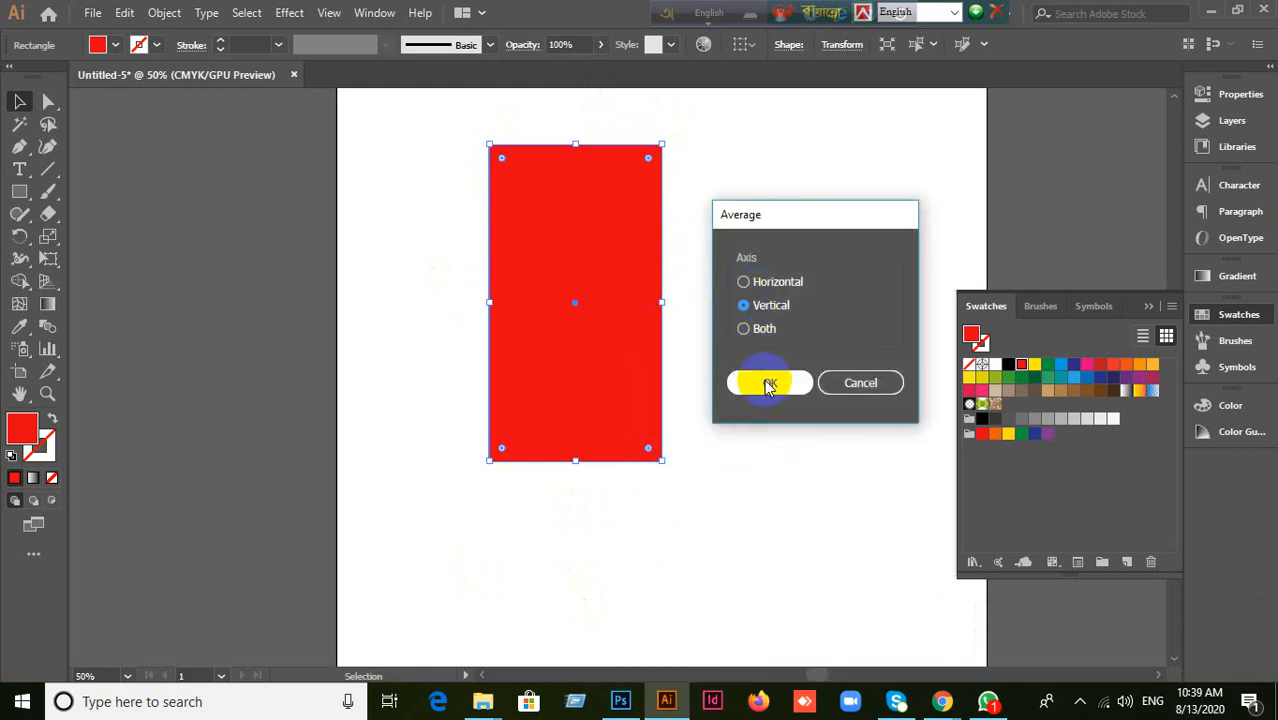
left_click(766, 386)
key("ctrl+z")
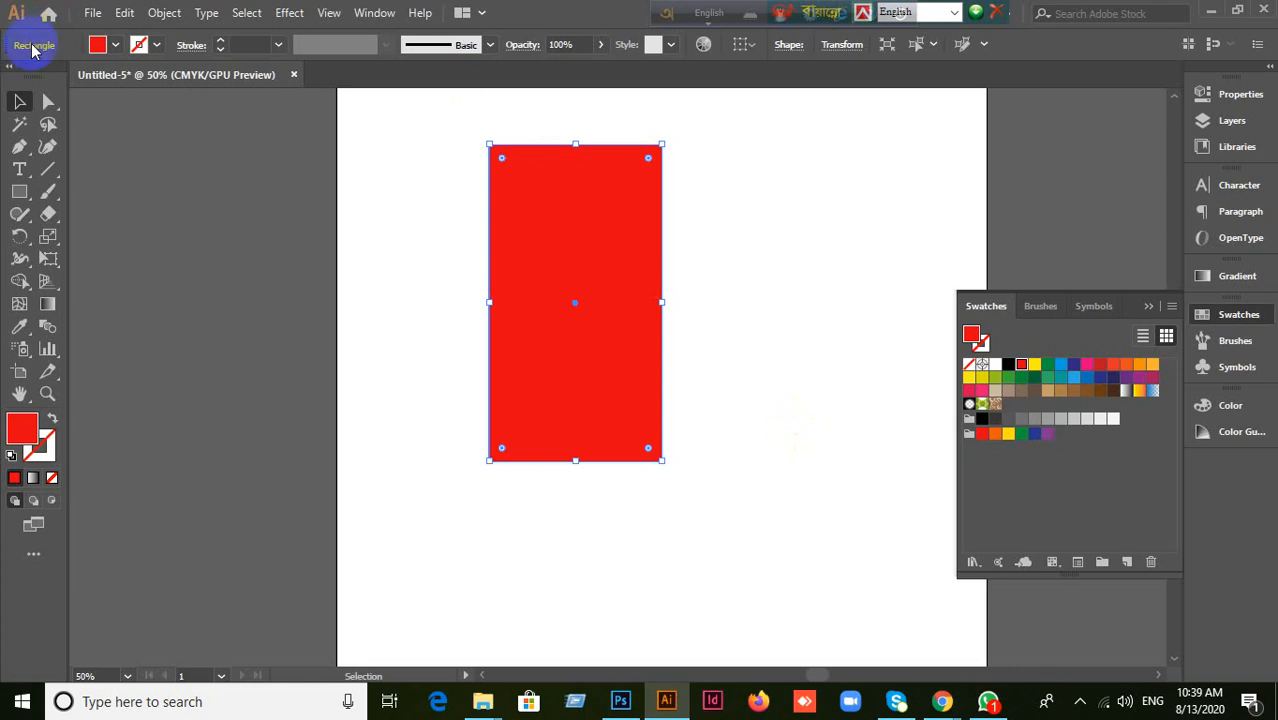
Step: With the Direct Selection tool, move the rectangle's lower-left corner anchor inward and down to about X 360 px, Y 755 px
left_click(50, 102)
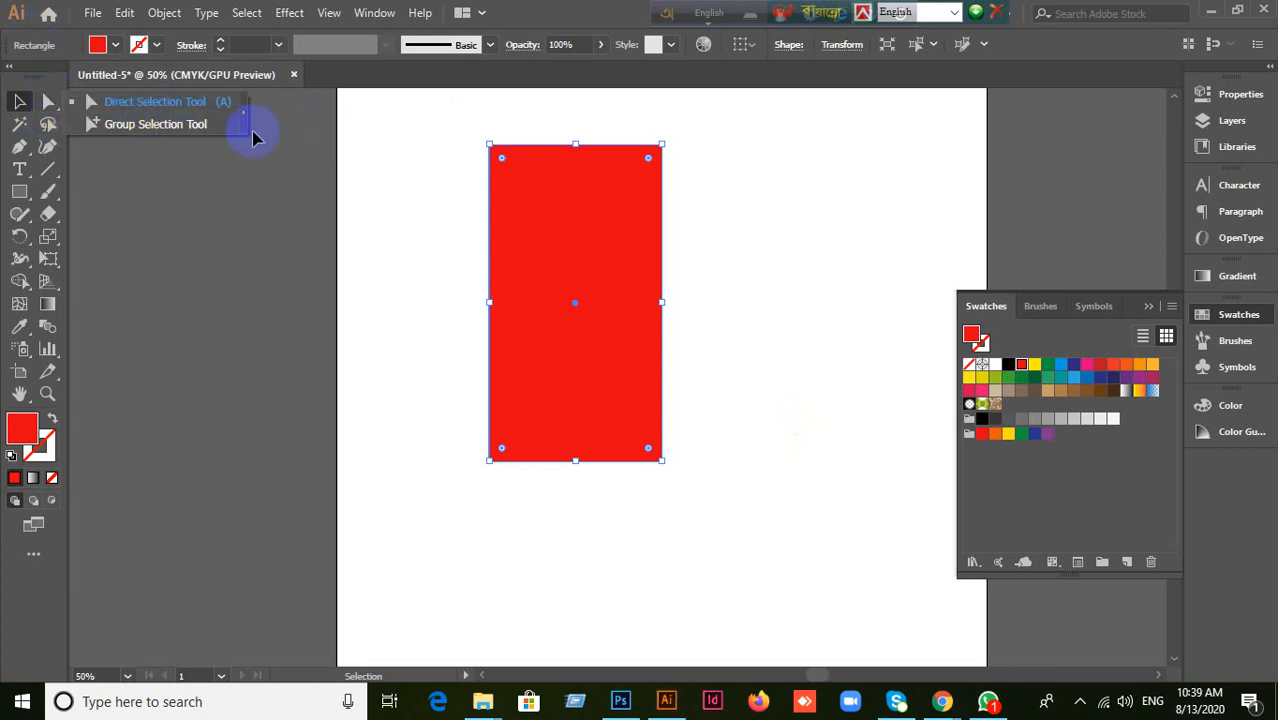
left_click(201, 106)
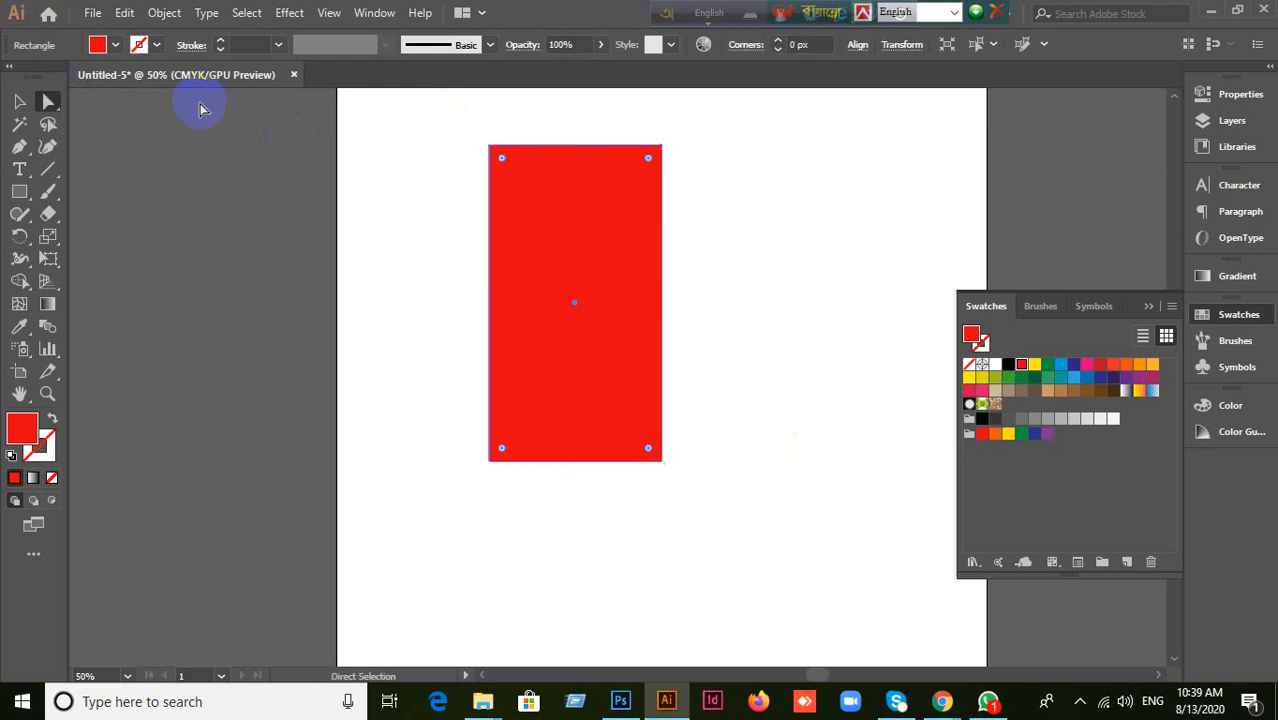
left_click_drag(451, 426, 556, 510)
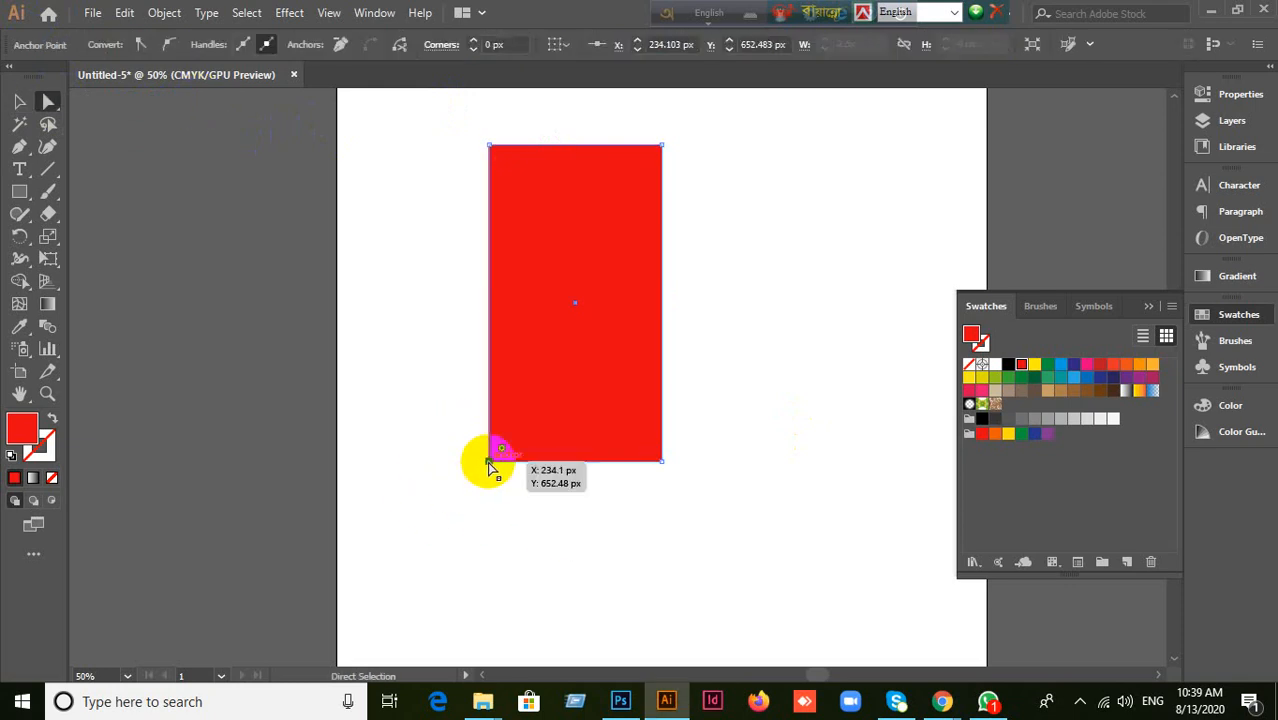
left_click_drag(488, 460, 570, 528)
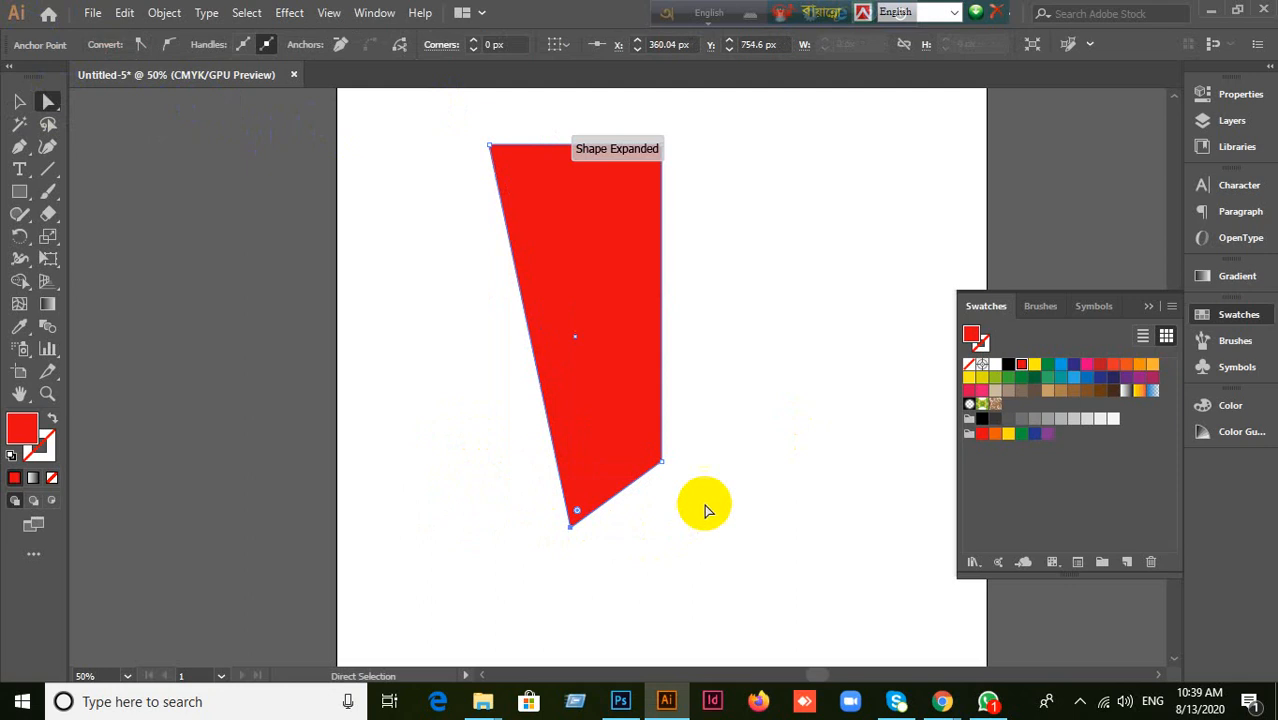
Step: Move the shape's lower-right corner anchor outward and down to about X 592 px, Y 729 px, and undo both corner moves
left_click_drag(661, 494, 700, 420)
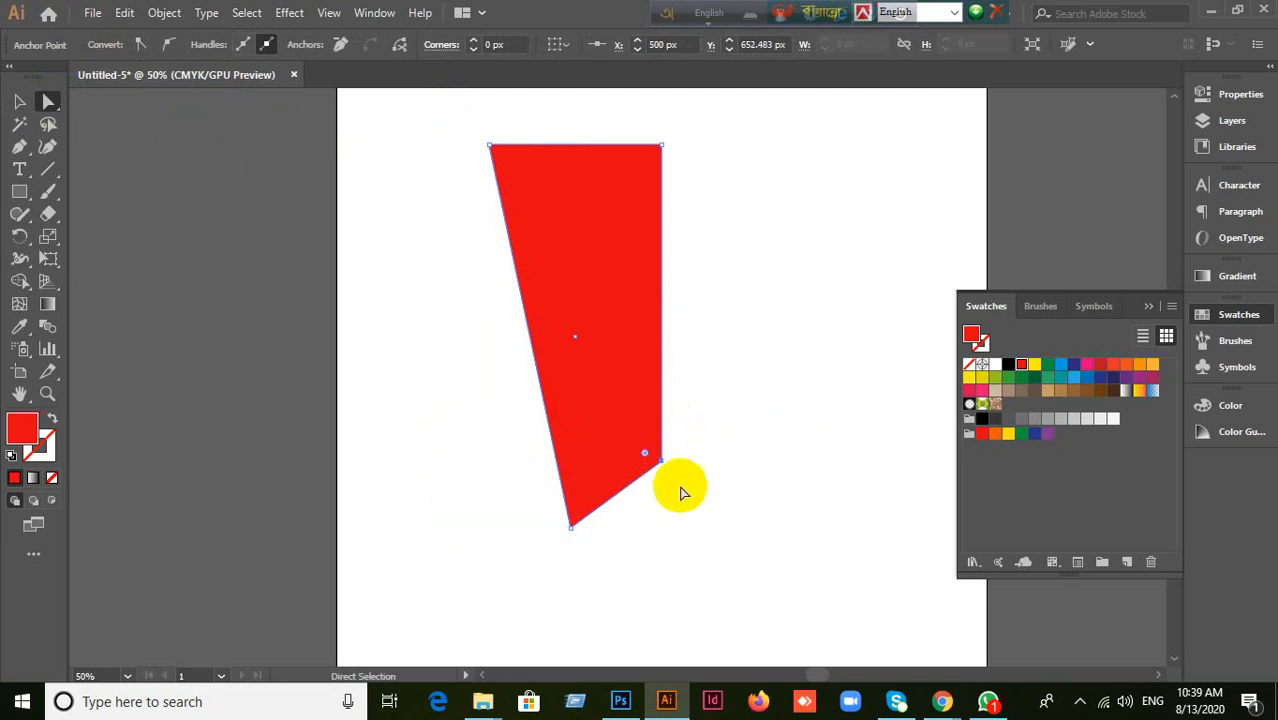
left_click_drag(662, 462, 720, 511)
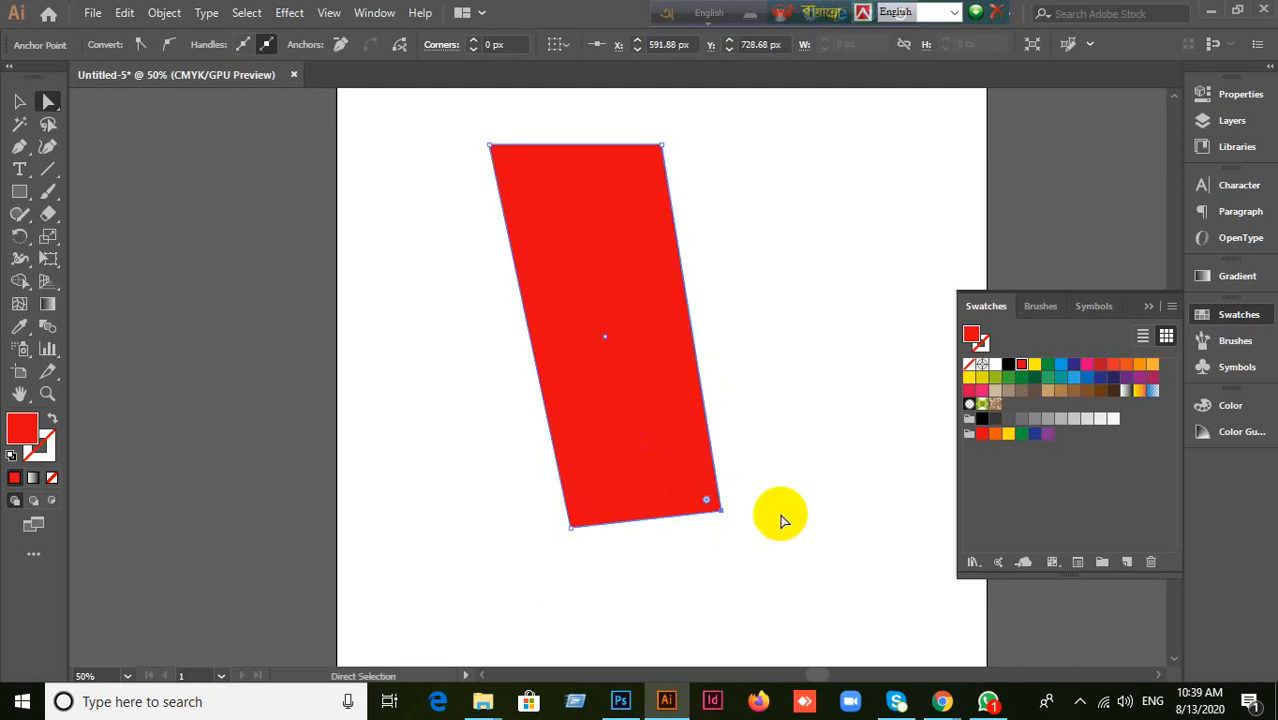
key("ctrl+z")
key("ctrl+z")
key("ctrl+z")
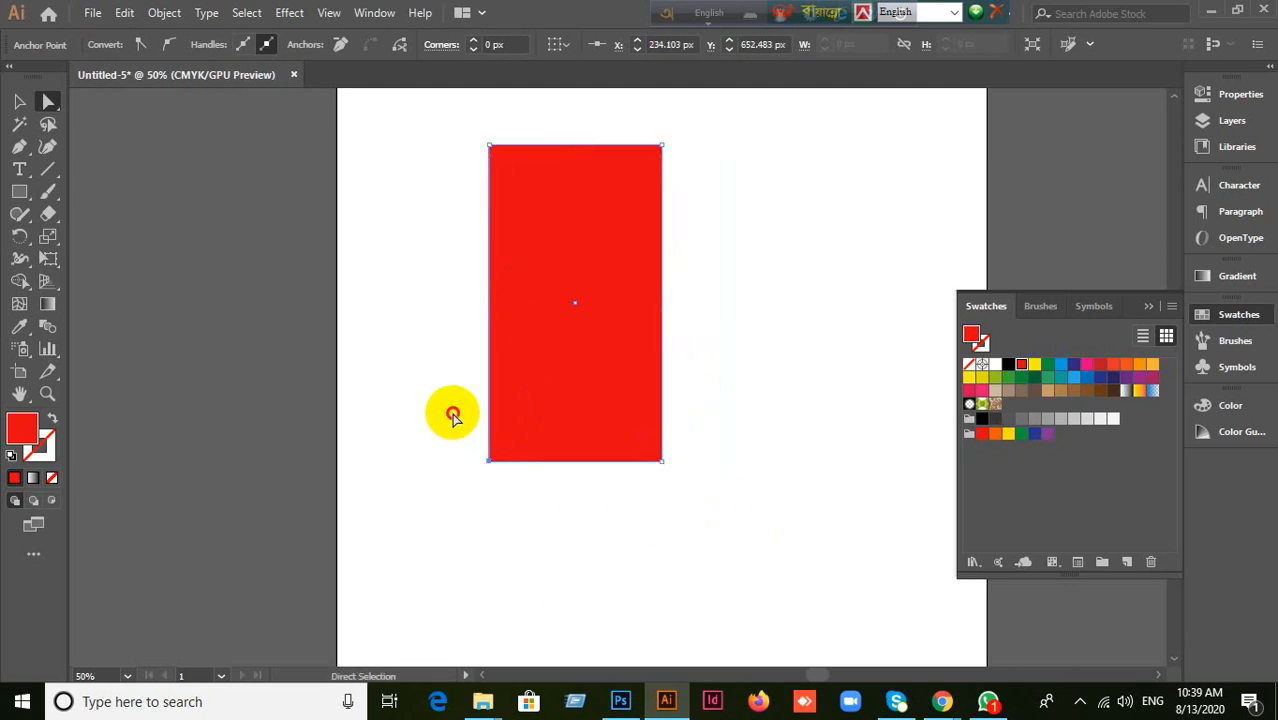
Step: Select only the rectangle's lower-left corner anchor and move it inward and down to about X 367 px, Y 772 px
left_click_drag(453, 413, 604, 562)
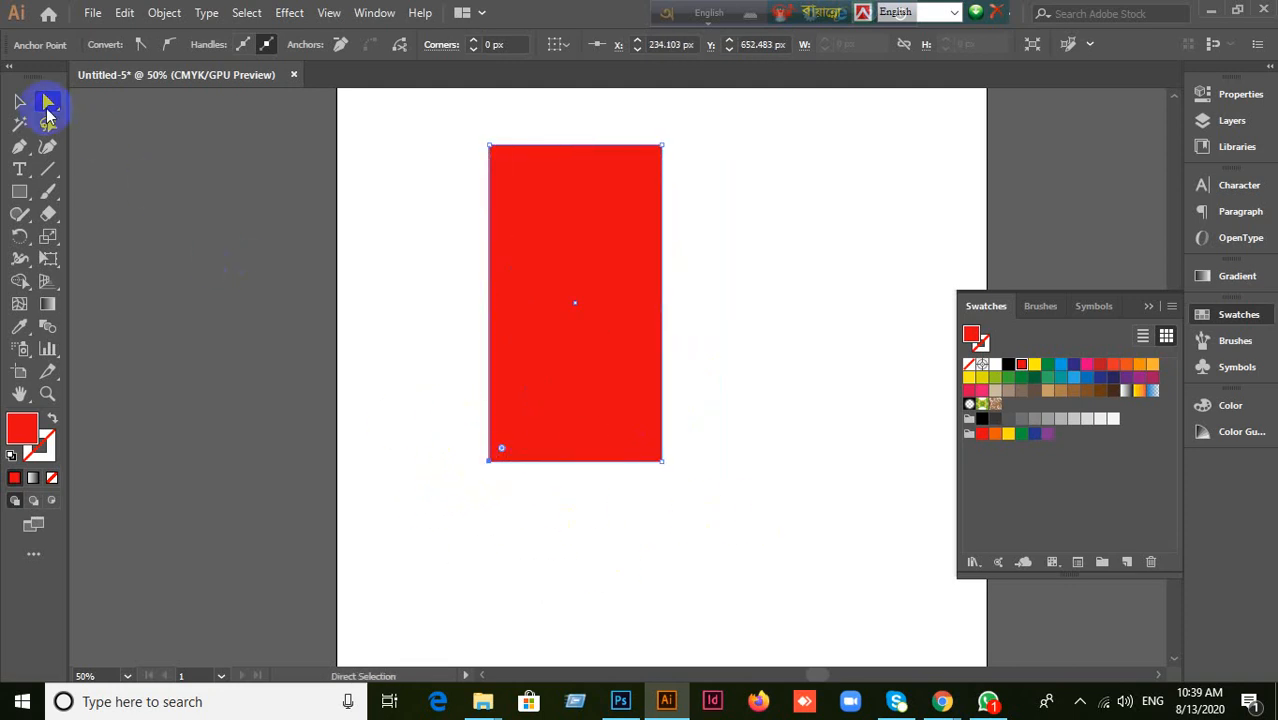
left_click(47, 104)
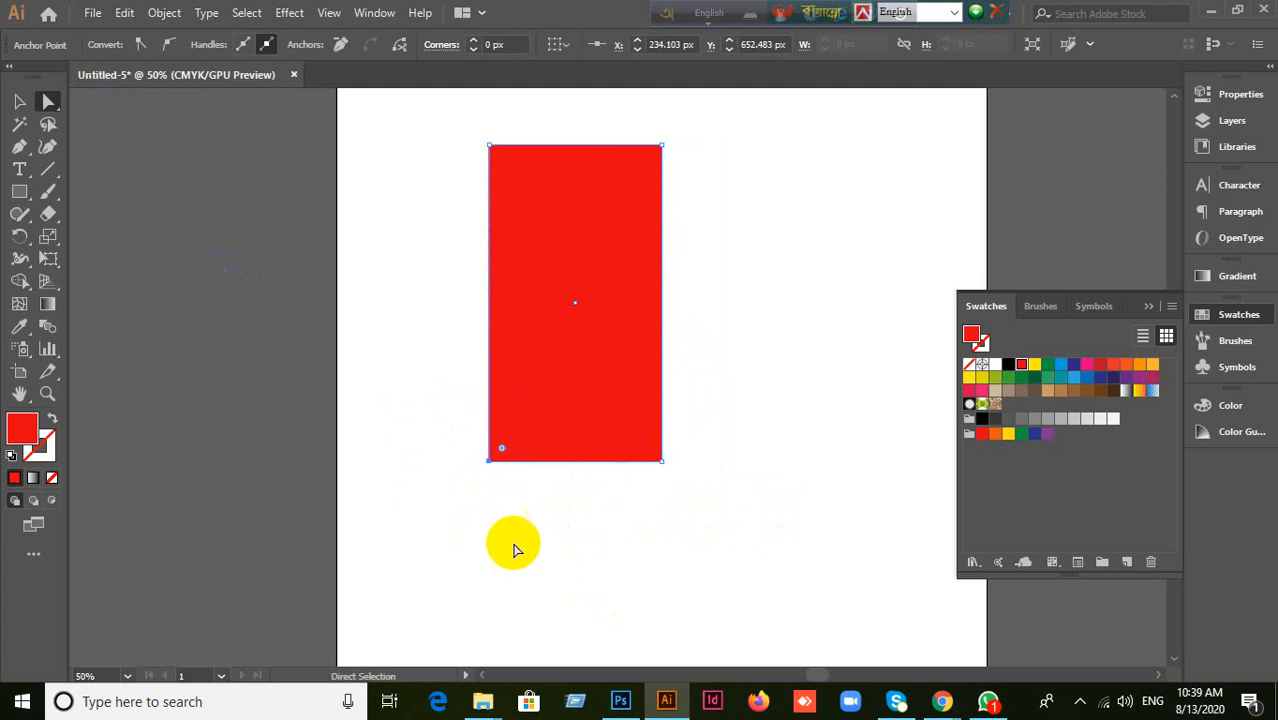
left_click_drag(497, 449, 576, 537)
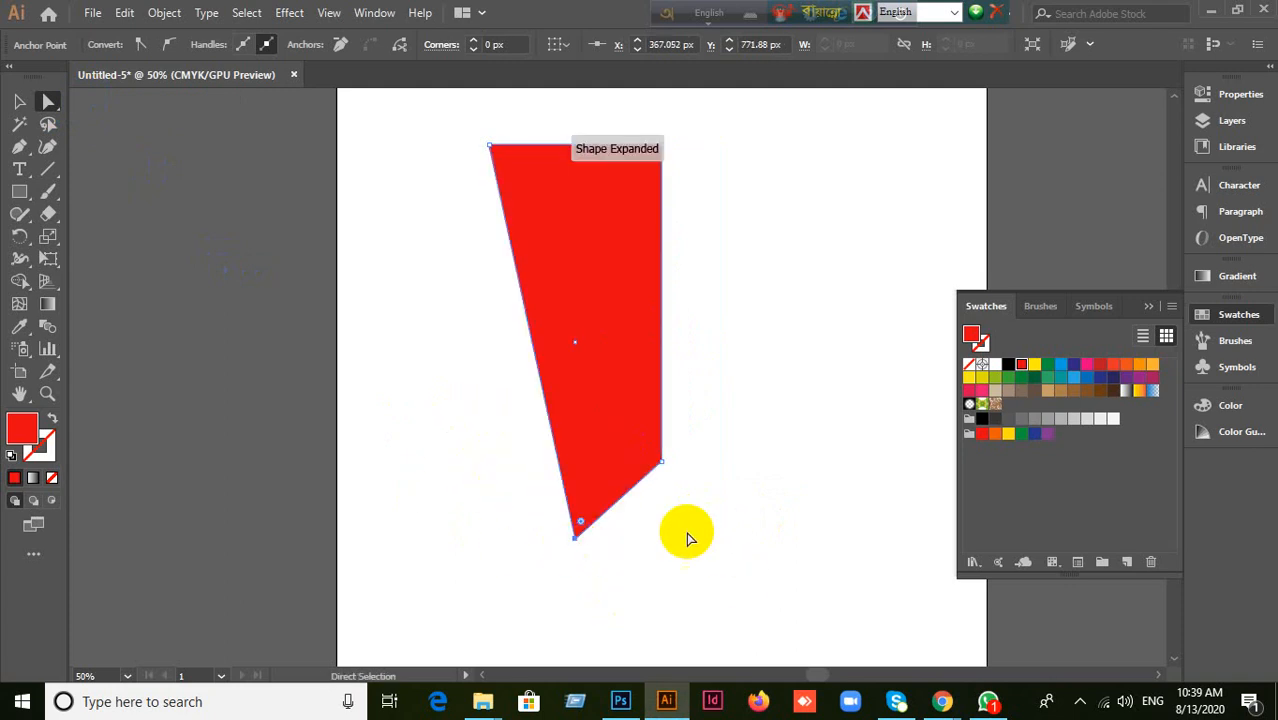
Step: Move the shape's lower-right corner down, its upper-left corner outward and down, and its upper-right corner to about X 580 px, Y 327 px
left_click_drag(660, 462, 670, 552)
left_click_drag(486, 114, 448, 280)
left_click_drag(628, 128, 722, 240)
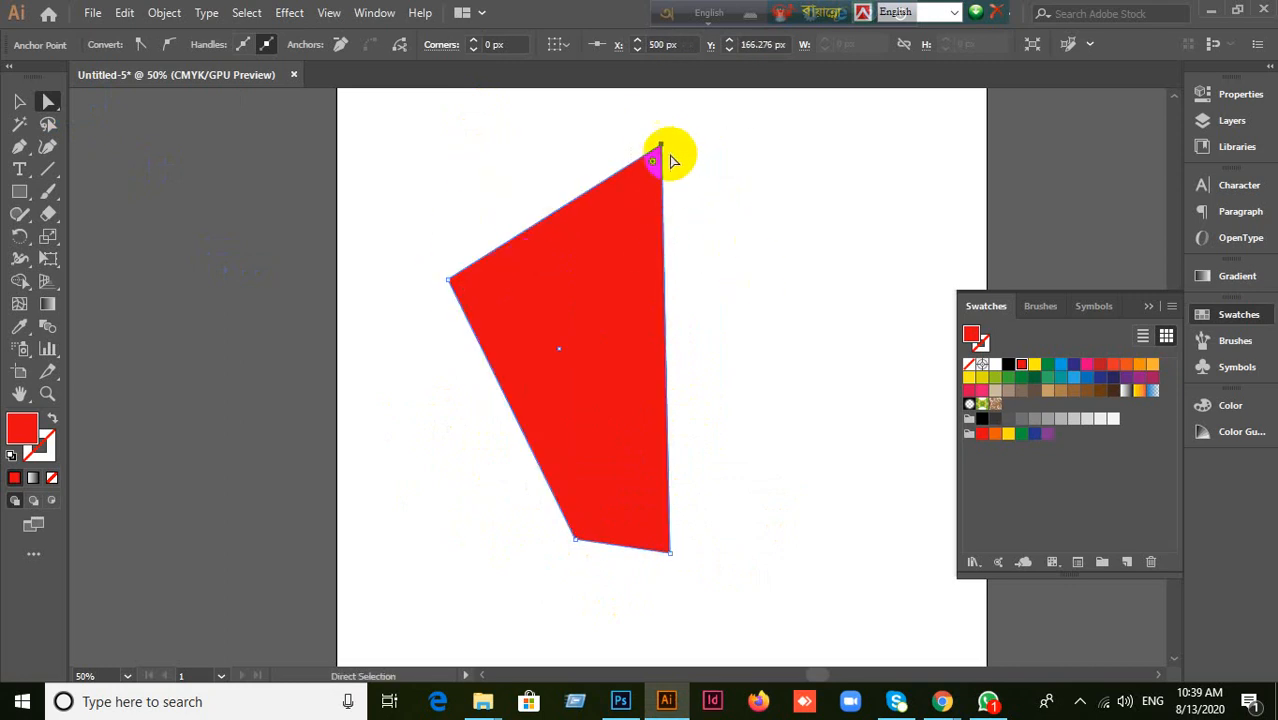
left_click_drag(670, 160, 705, 251)
Step: Undo all the corner moves to restore the plain rectangle, and deselect it
key("ctrl+z")
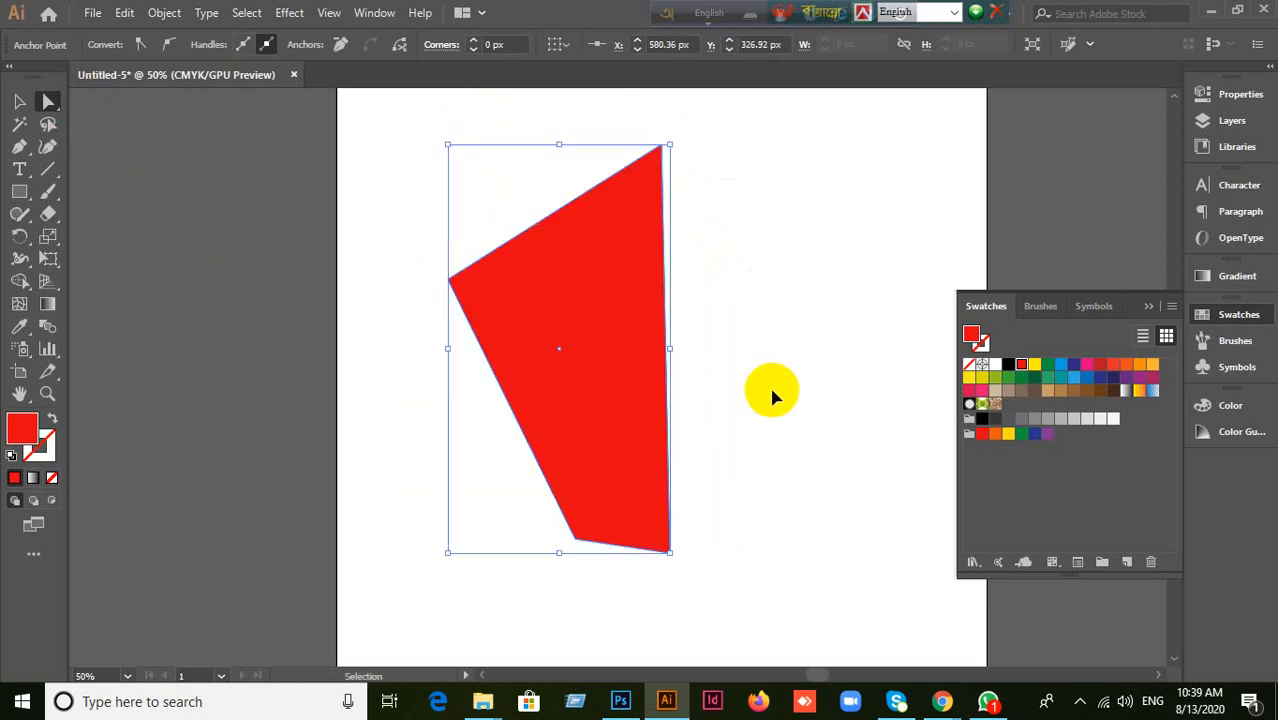
key("ctrl+z")
key("ctrl+z")
key("ctrl+z")
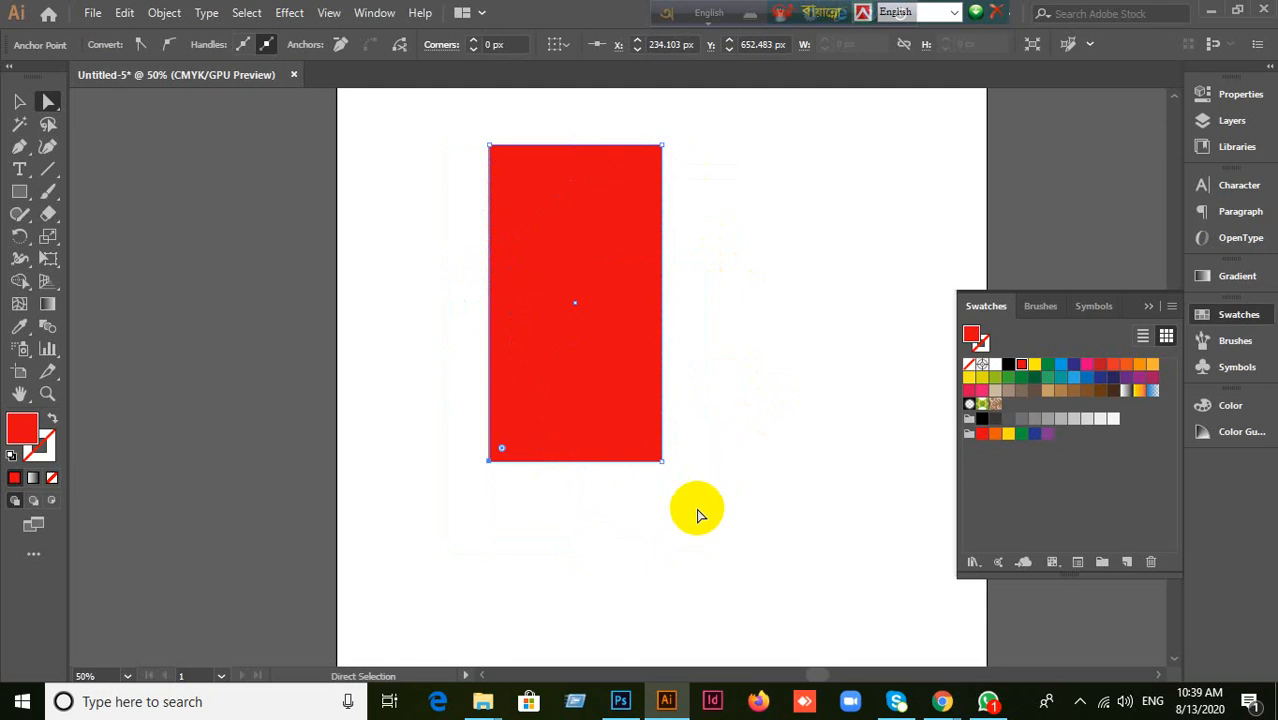
left_click(19, 101)
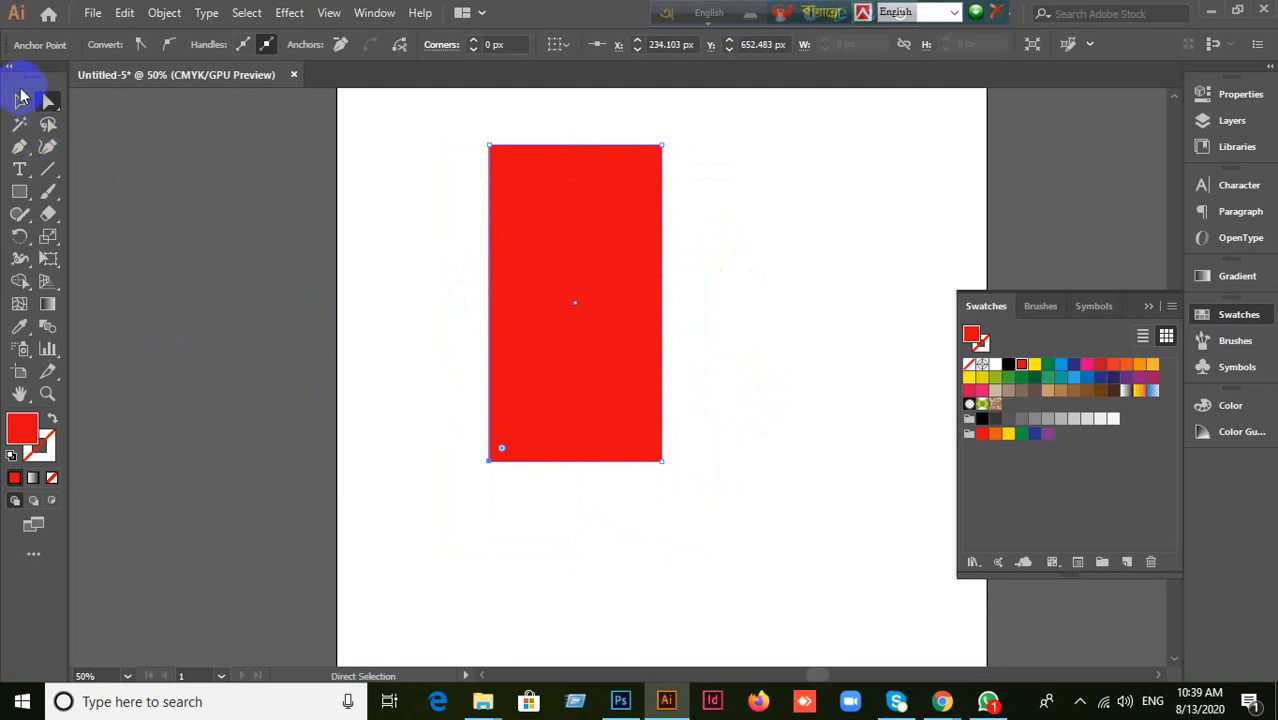
left_click(346, 262)
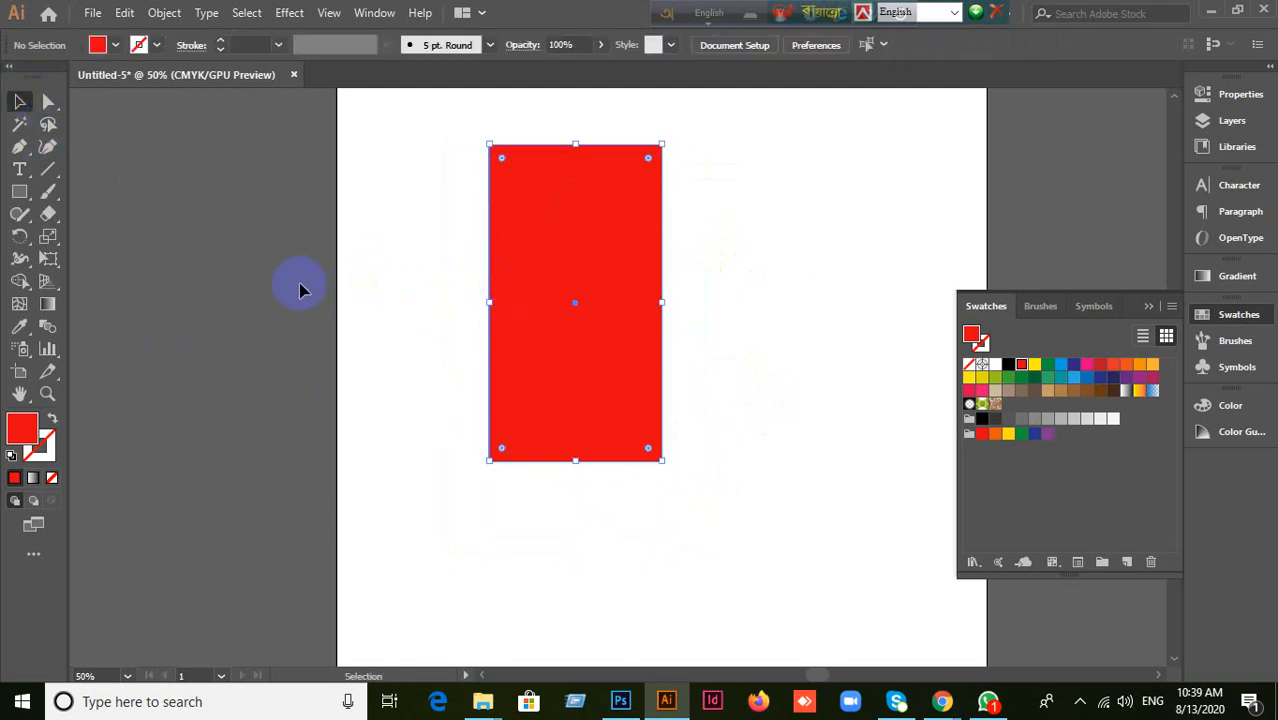
Step: Try averaging only the rectangle's two bottom anchor points along both axes using Direct Selection, and undo it
left_click_drag(48, 101, 117, 110)
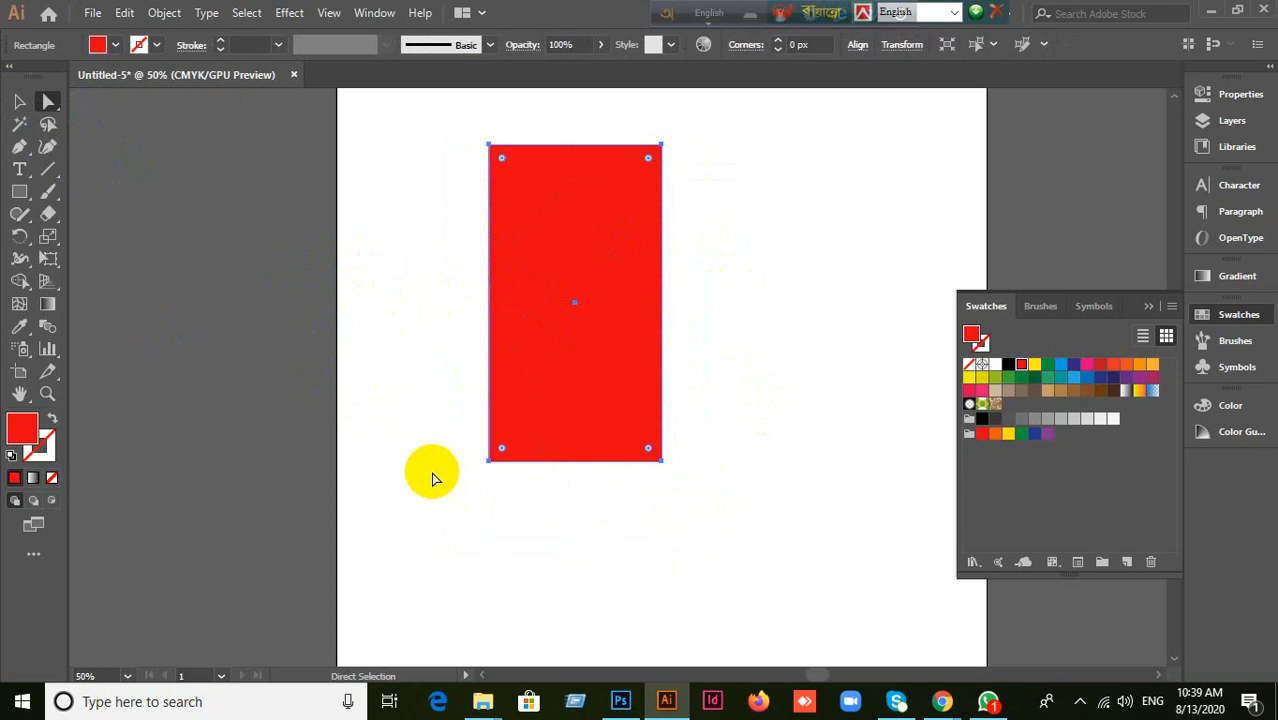
left_click_drag(440, 435, 782, 548)
left_click_drag(440, 428, 836, 585)
left_click_drag(436, 412, 785, 541)
right_click(584, 369)
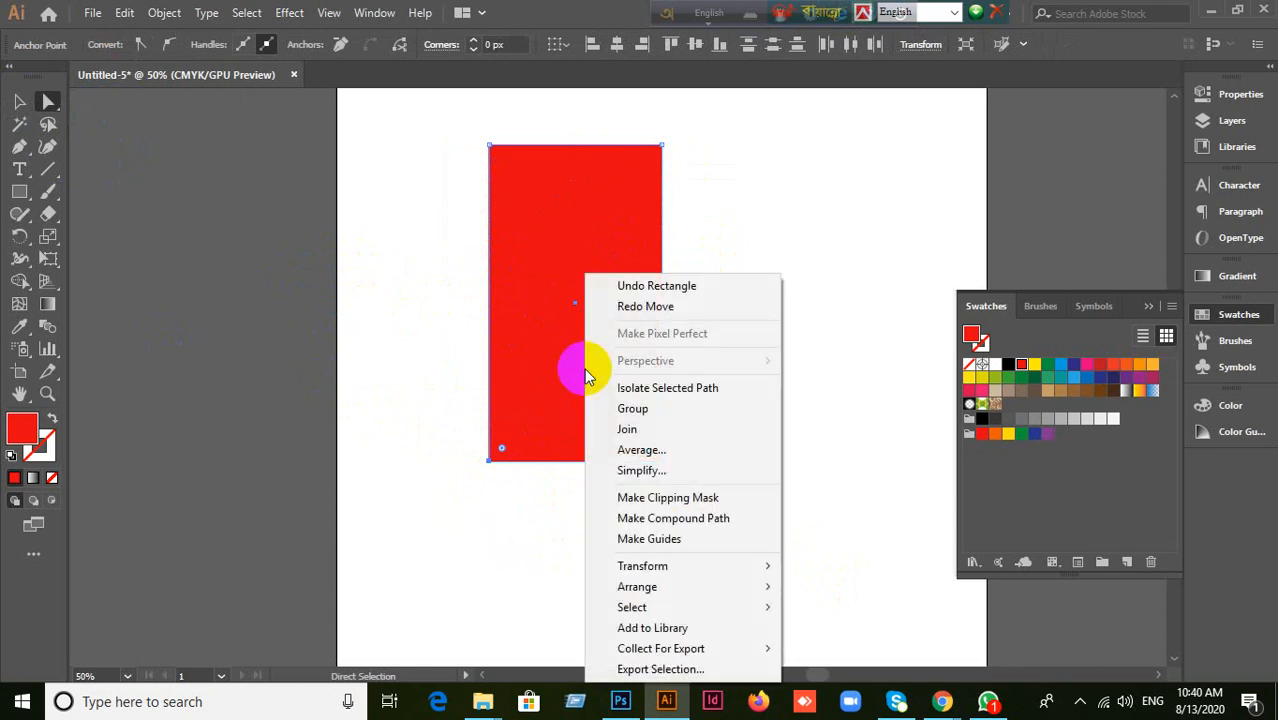
left_click(655, 451)
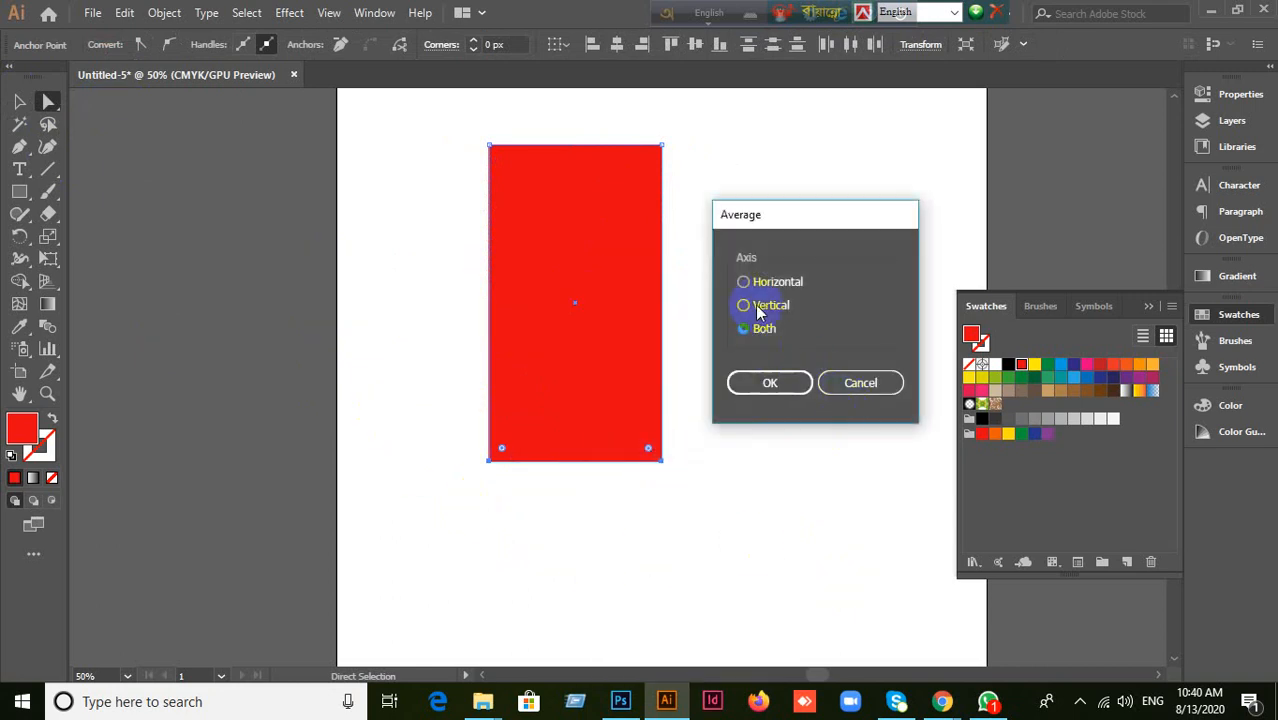
left_click(766, 383)
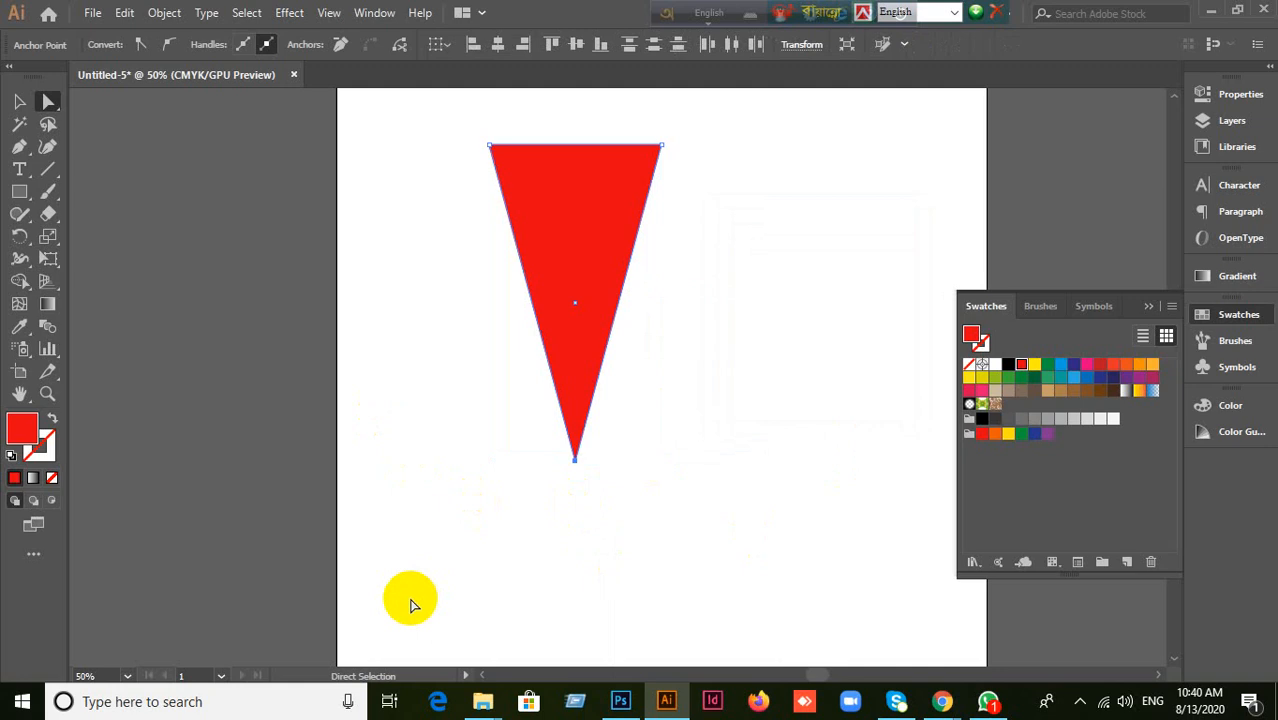
key("ctrl+z")
Step: Try averaging the rectangle's two right-hand anchor points along both axes, and undo it
left_click(576, 406)
left_click(600, 337)
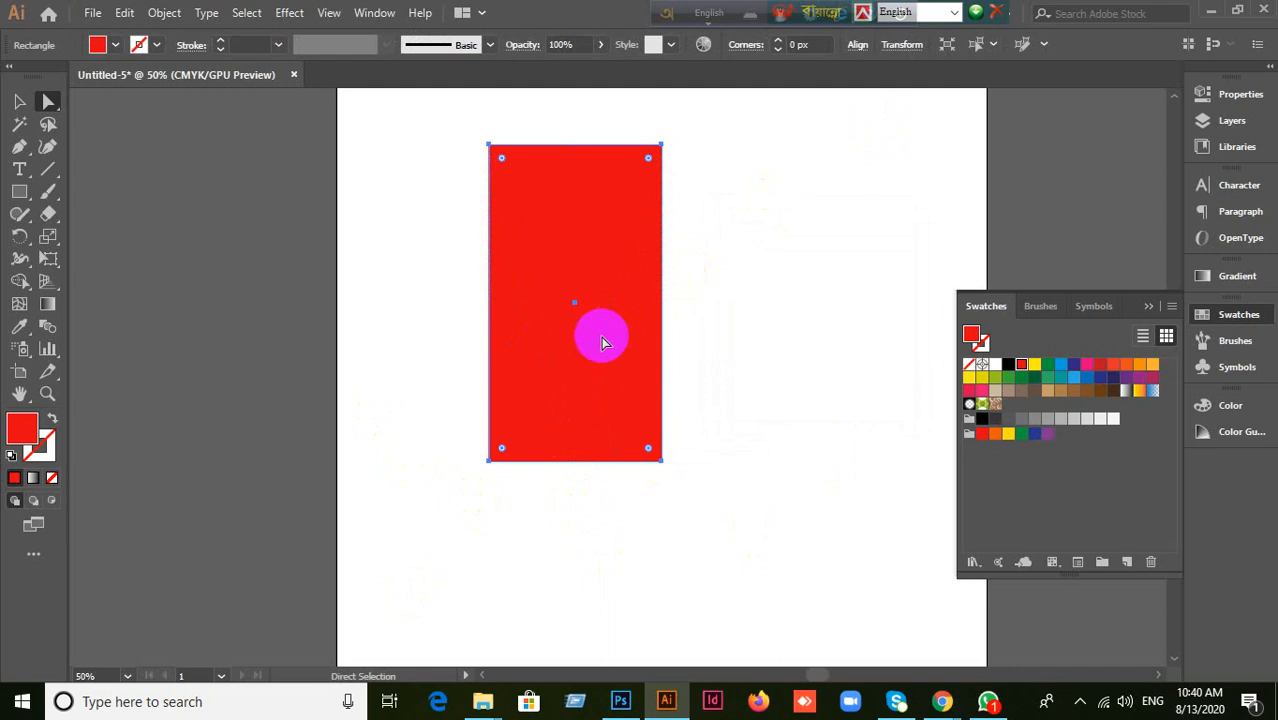
left_click_drag(613, 122, 736, 551)
left_click(620, 285)
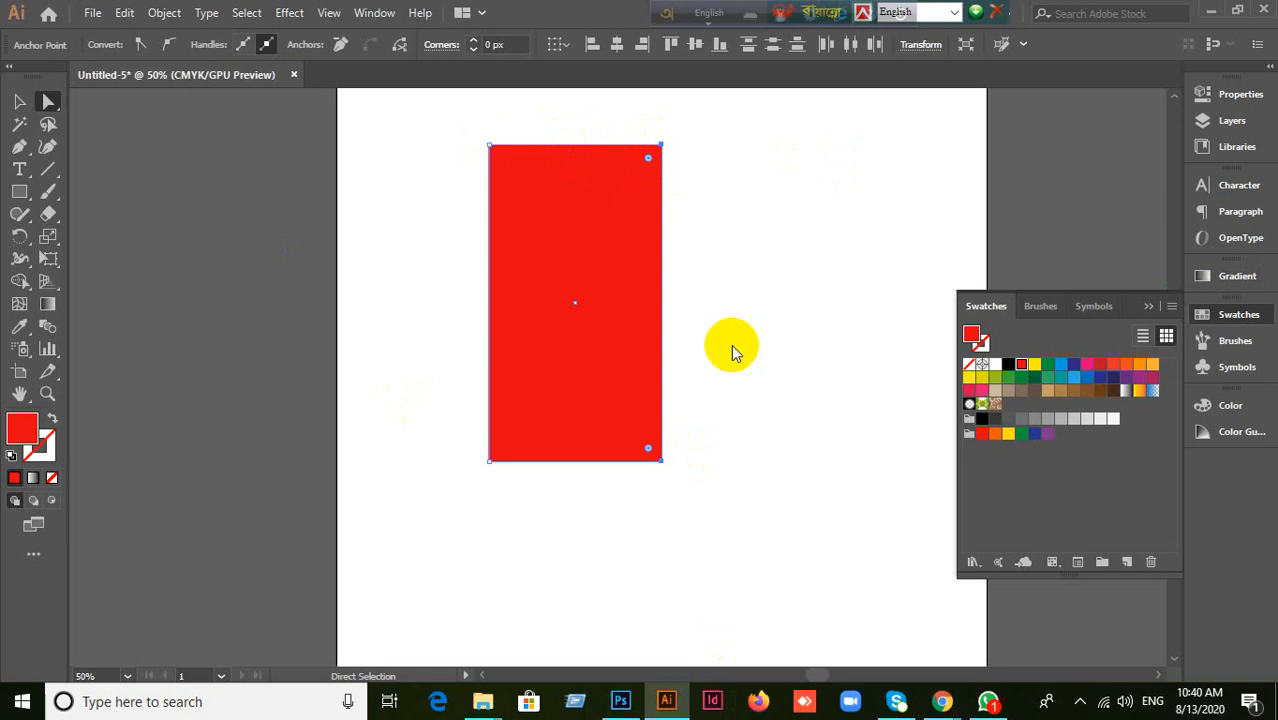
right_click(641, 350)
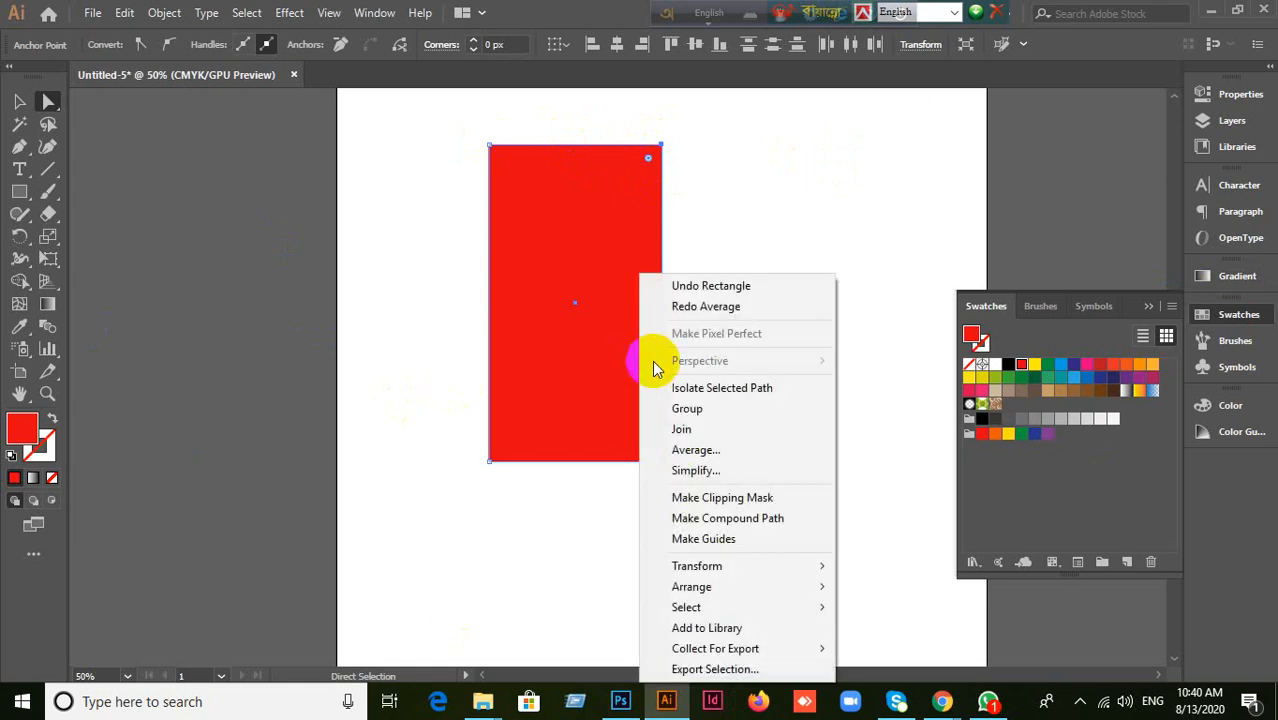
left_click(695, 450)
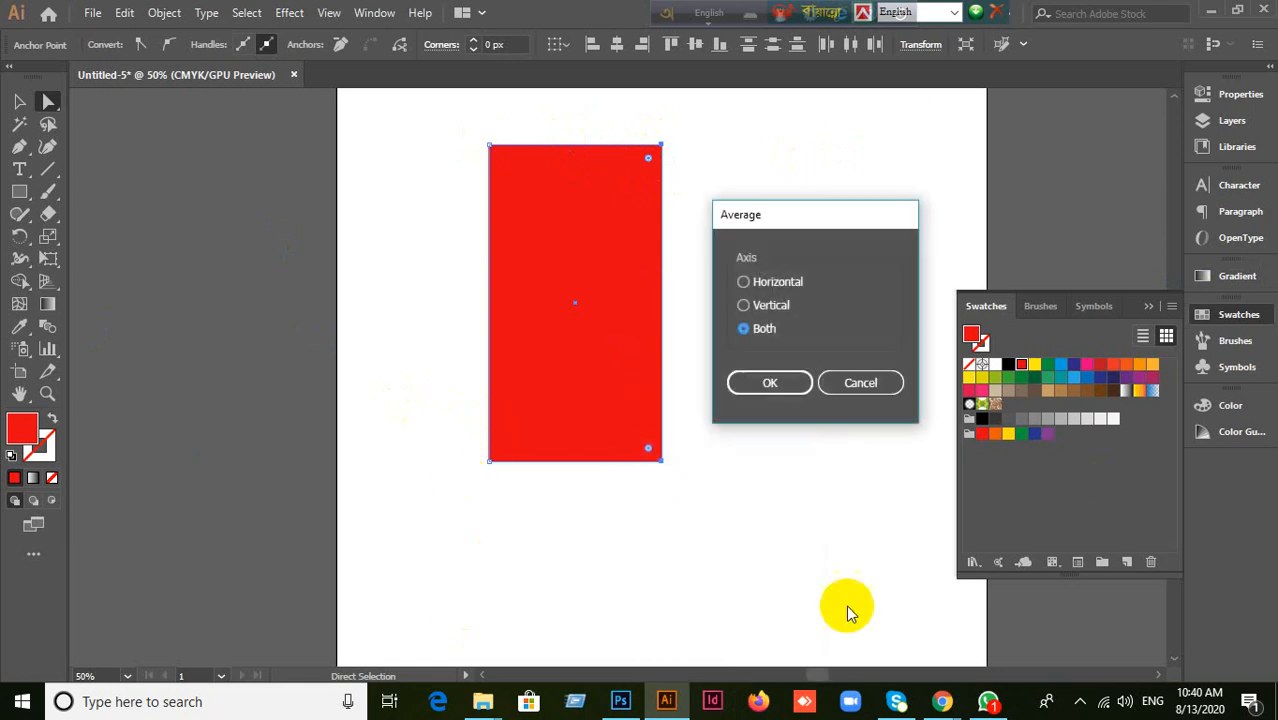
left_click(770, 383)
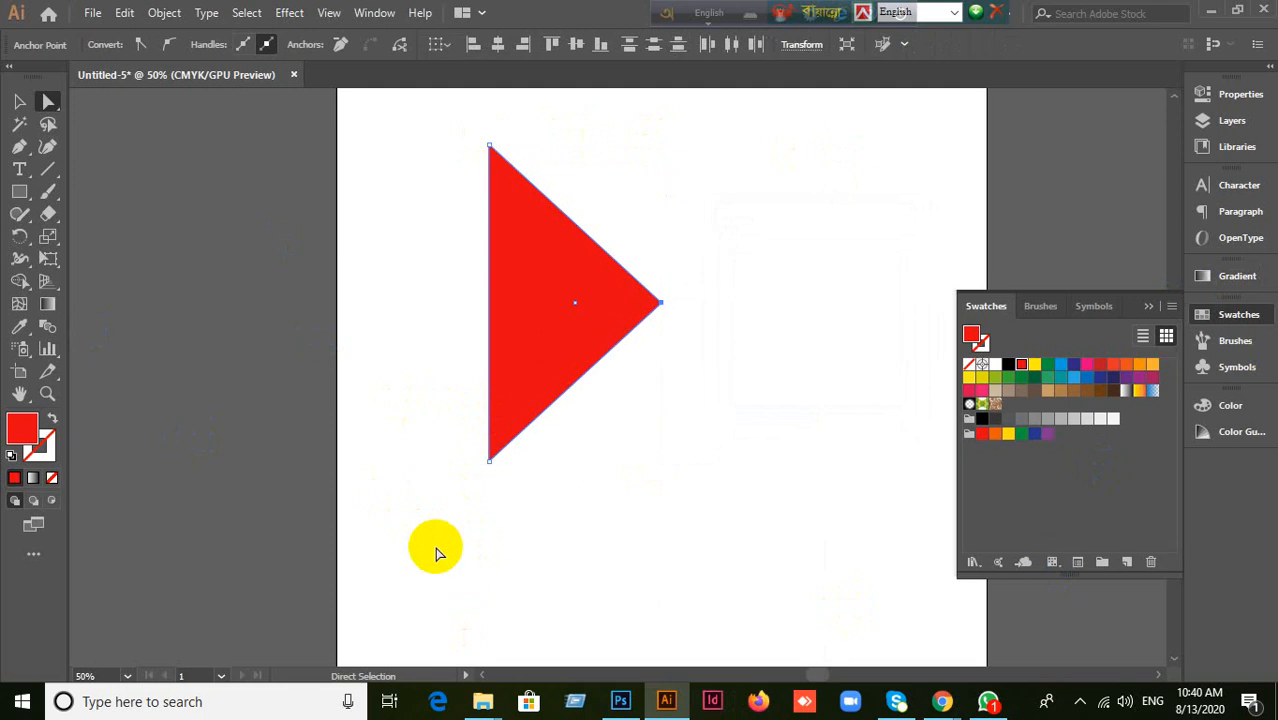
key("ctrl+z")
key("ctrl+z")
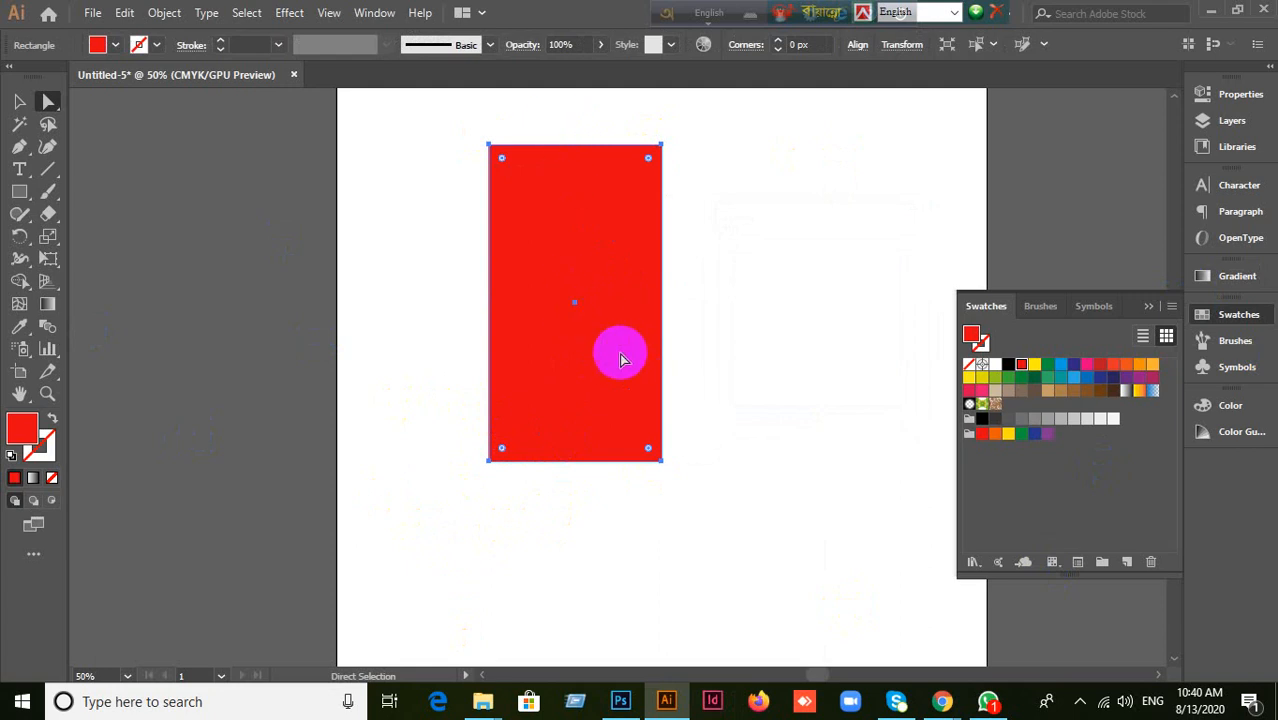
Step: Try averaging the two right-hand anchor points along the horizontal axis only, and undo it
left_click_drag(630, 114, 776, 531)
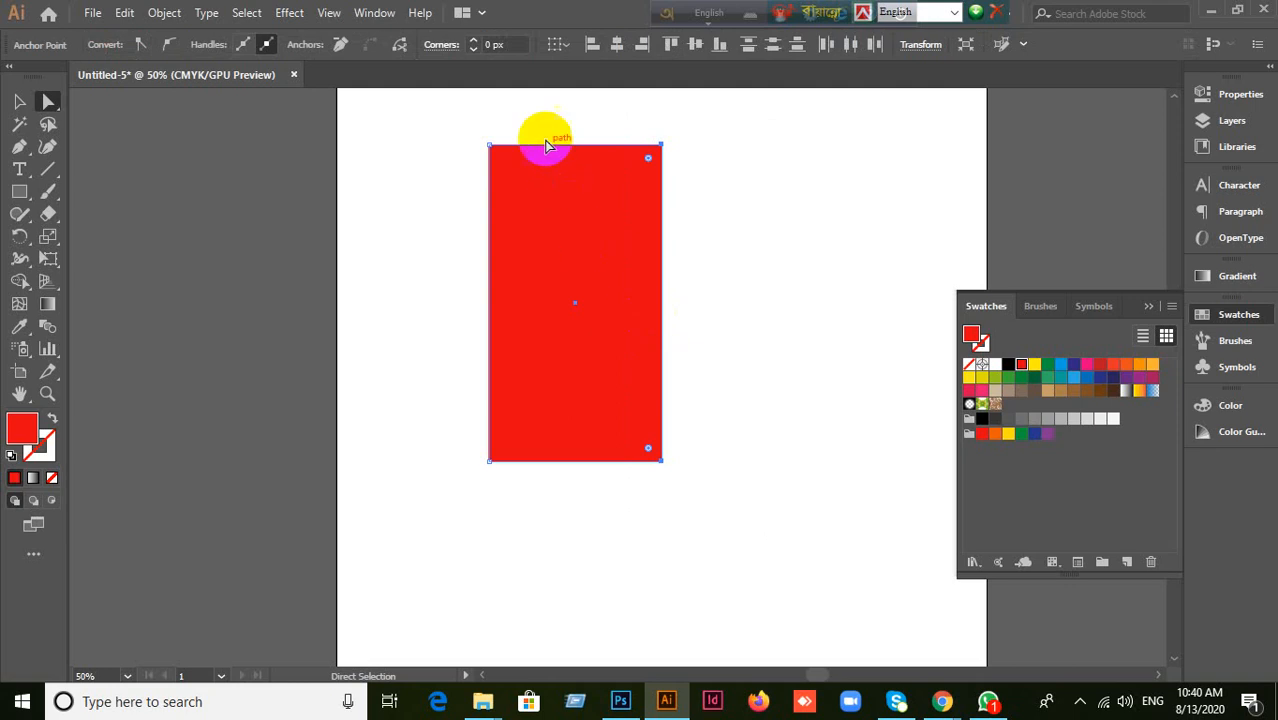
left_click_drag(542, 134, 721, 581)
right_click(611, 317)
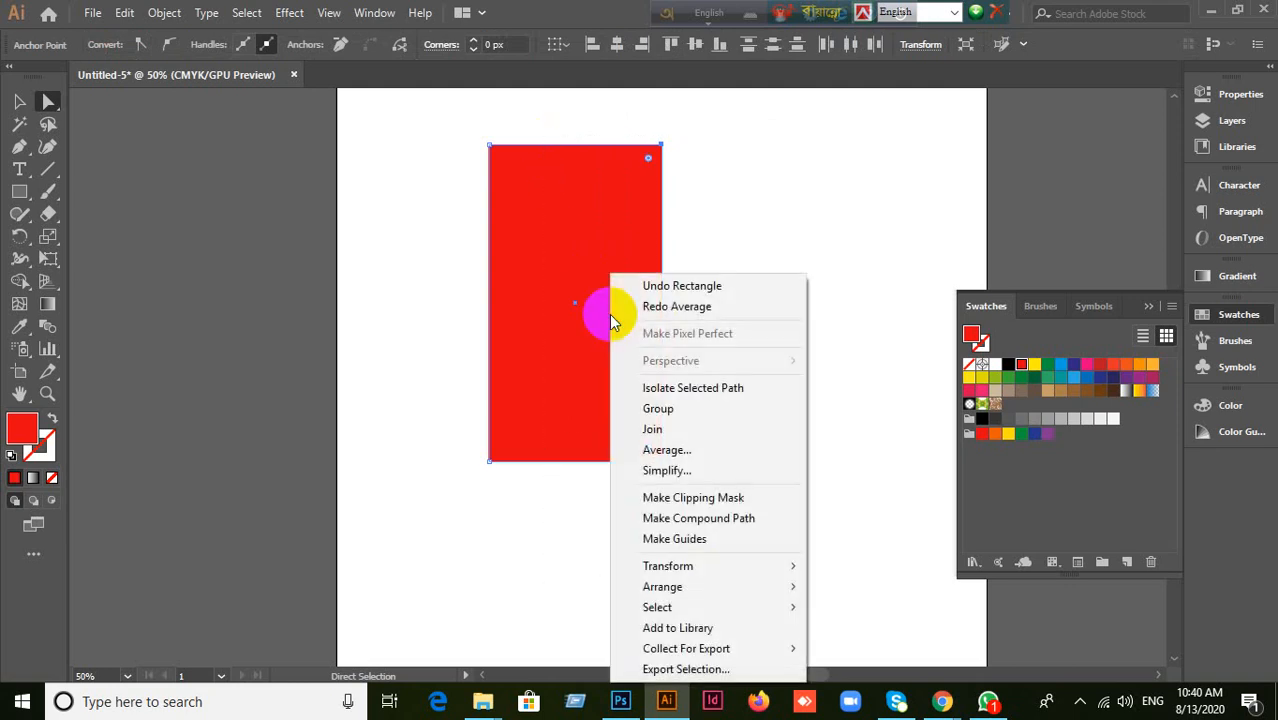
left_click(650, 448)
left_click(780, 284)
left_click(770, 382)
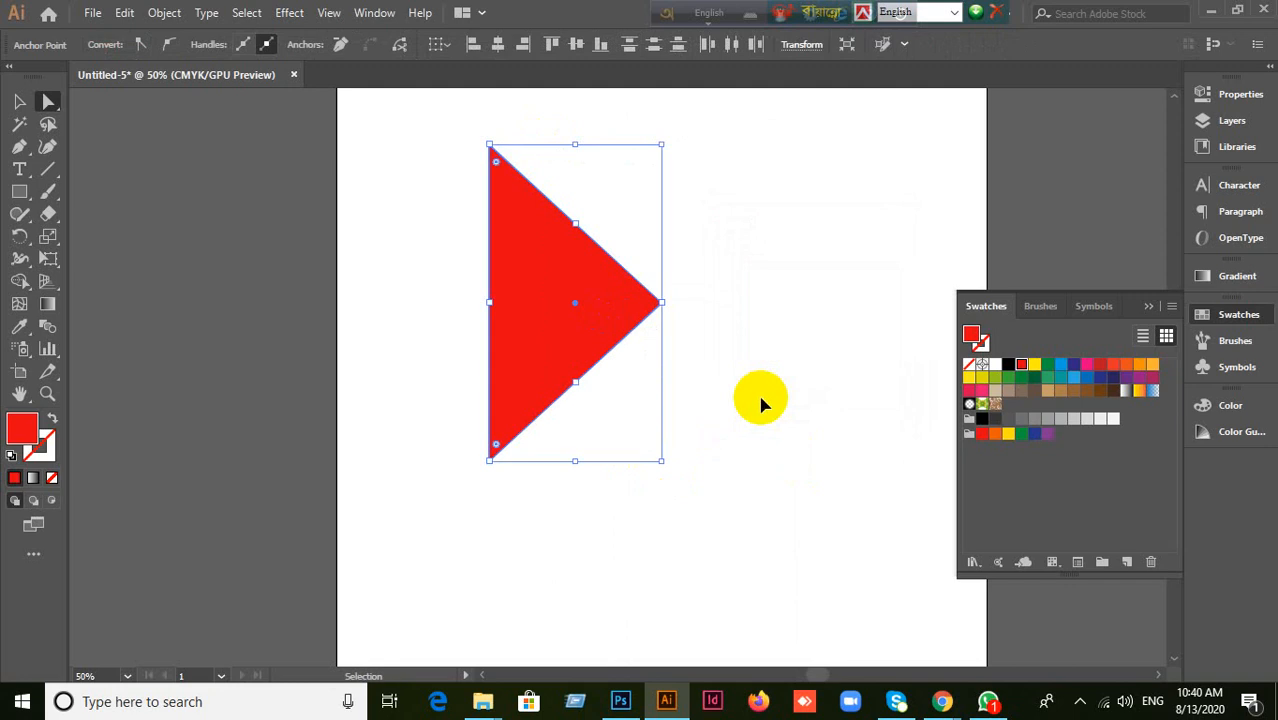
key("ctrl+z")
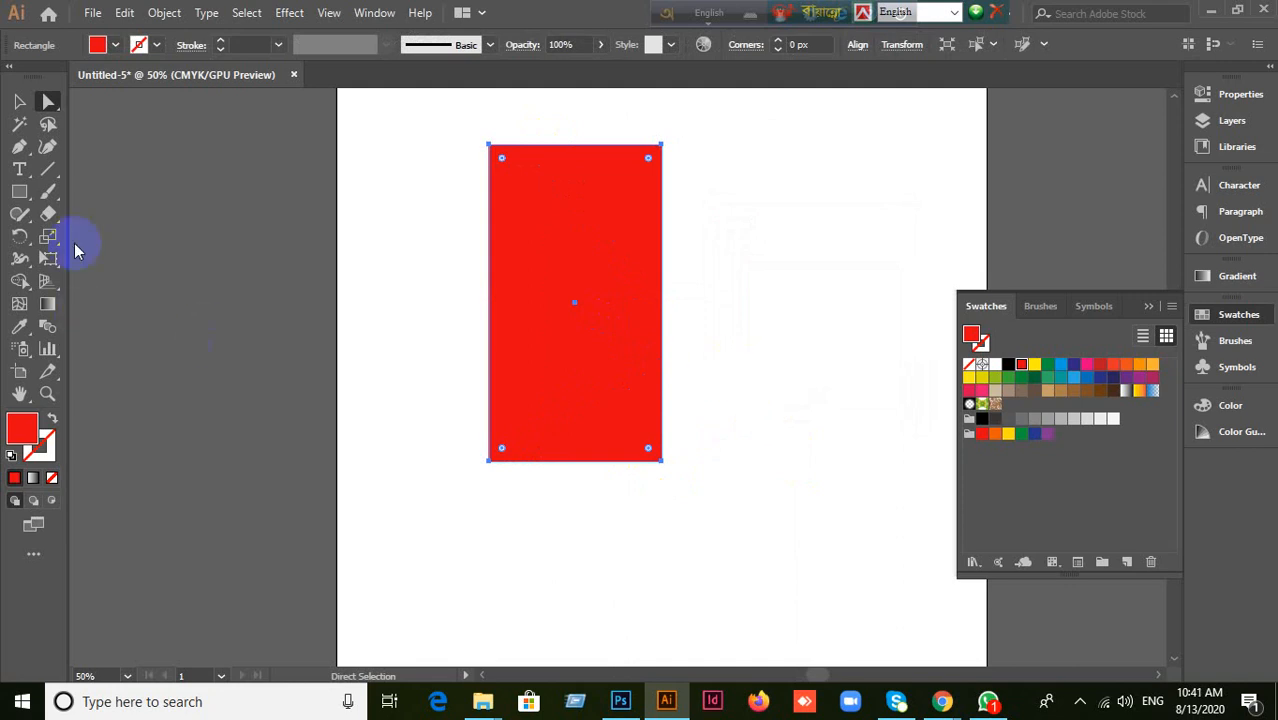
Step: Select the whole rectangle with the Selection tool, try averaging all its anchor points along both axes, and undo it
left_click(17, 107)
left_click(408, 336)
left_click(554, 351)
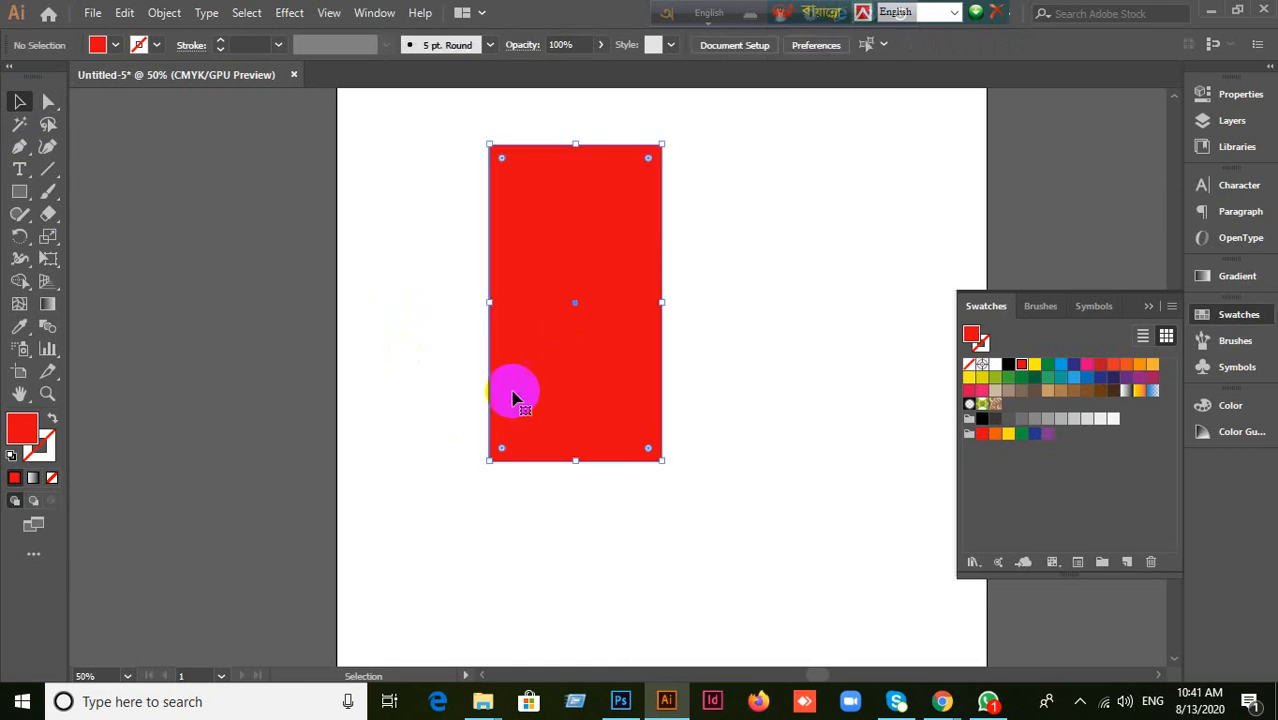
left_click(463, 394)
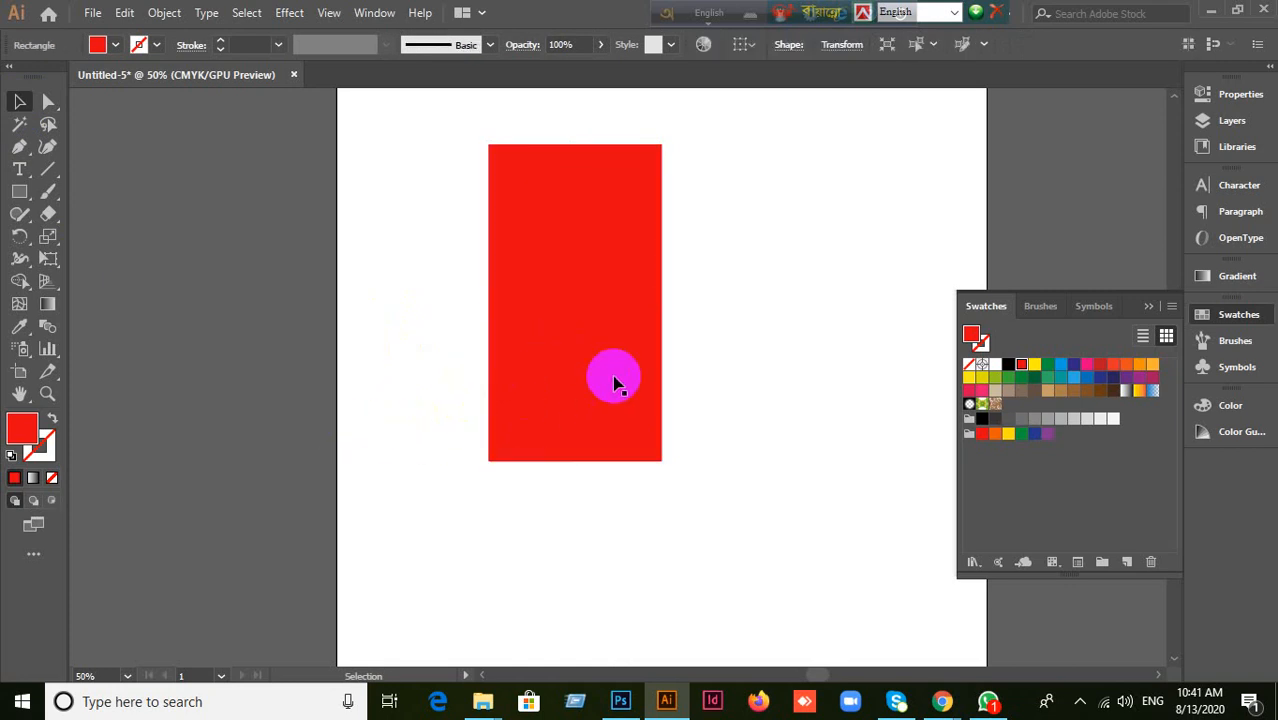
left_click(612, 377)
left_click(482, 334)
left_click(505, 345)
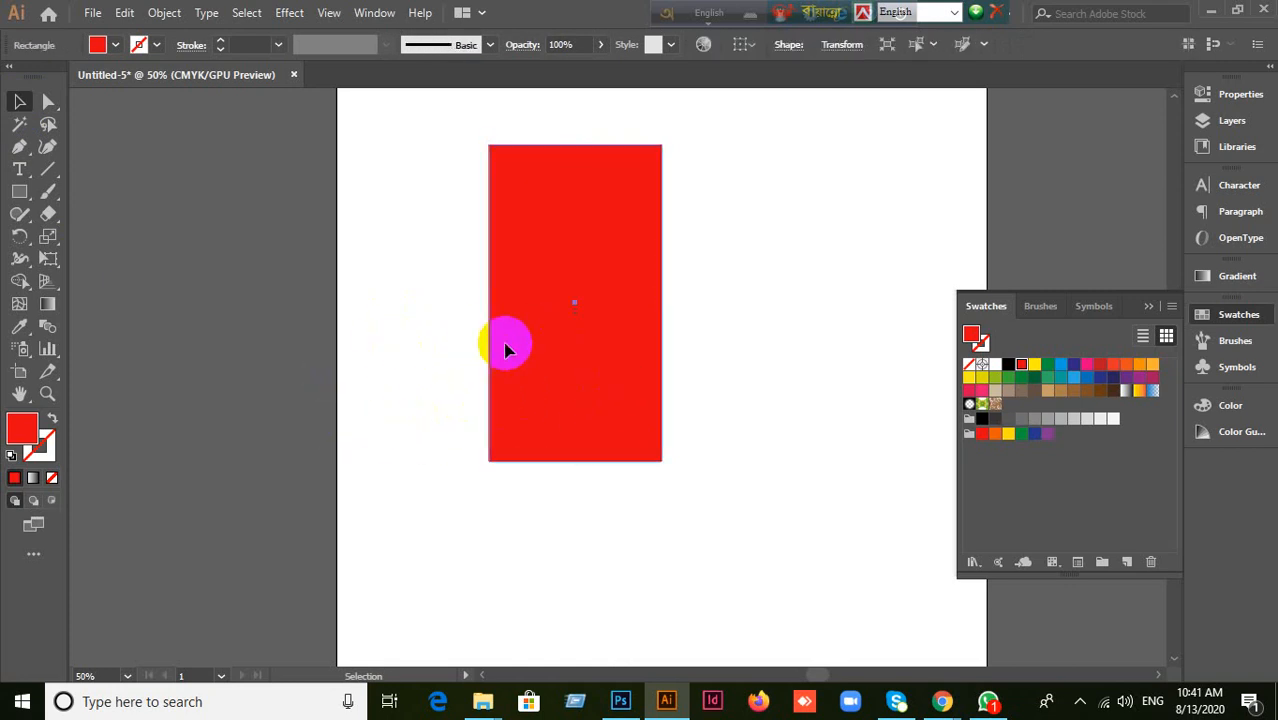
right_click(557, 394)
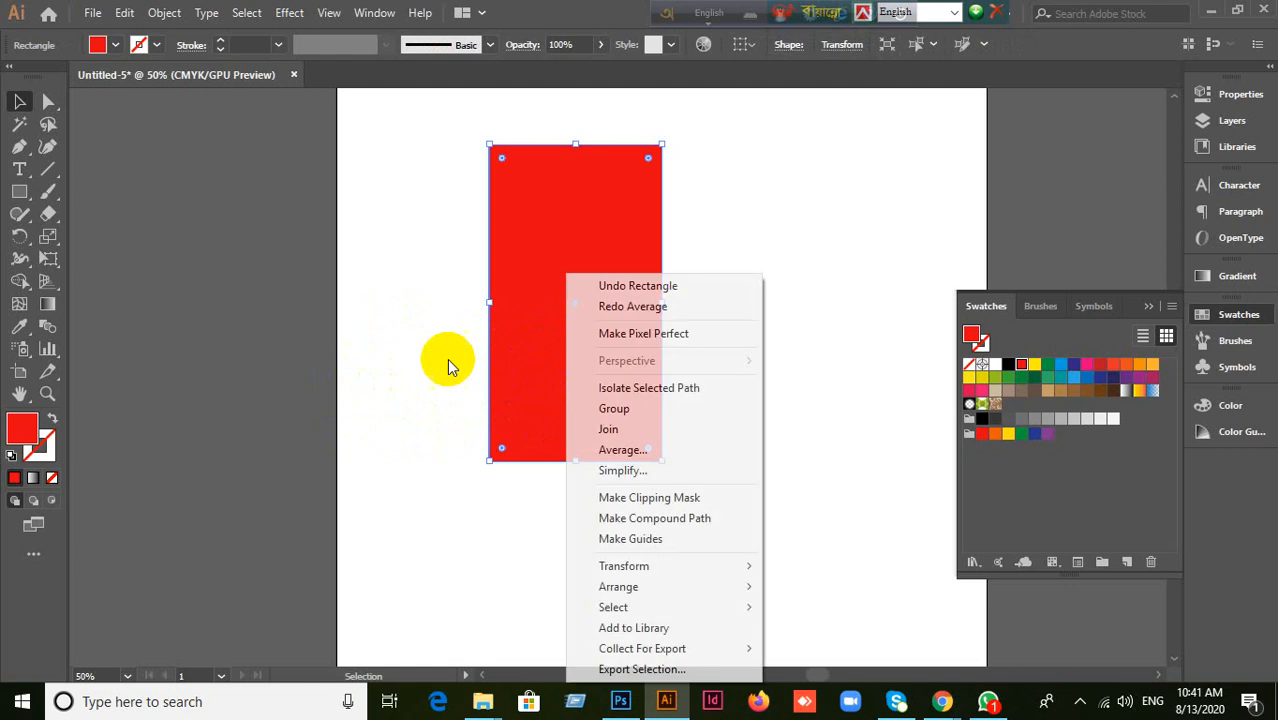
left_click(673, 448)
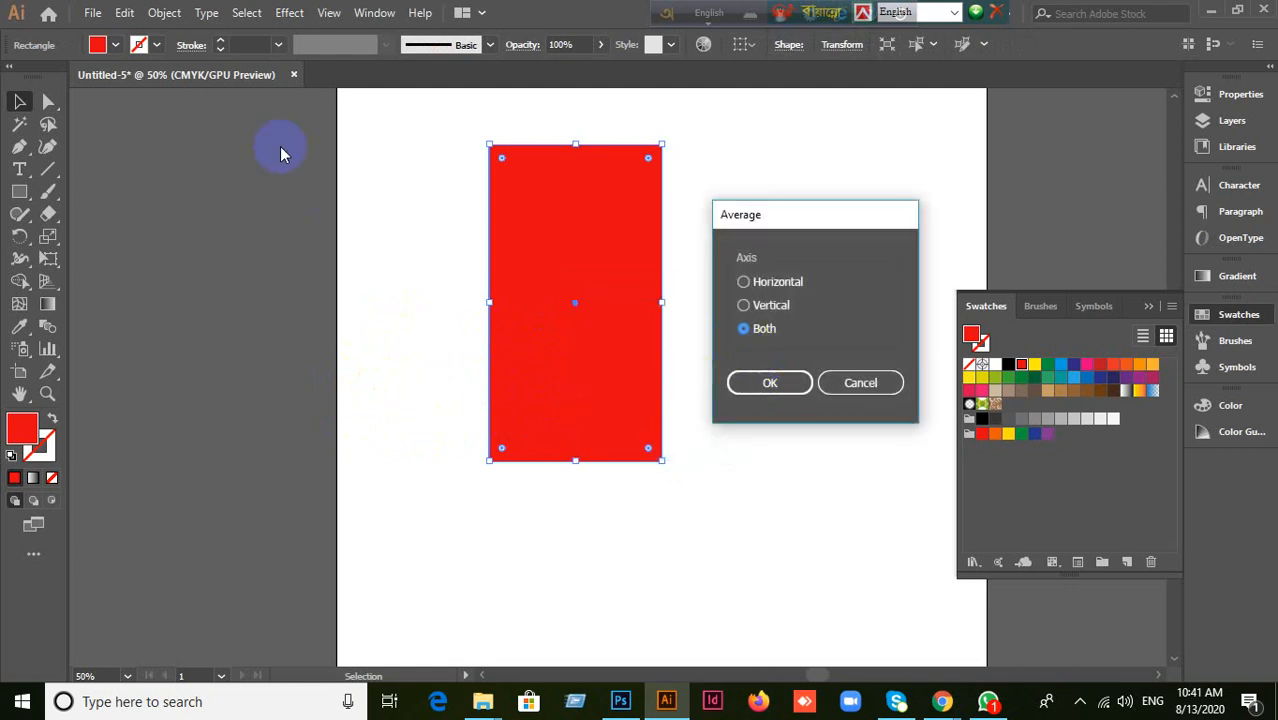
left_click(805, 383)
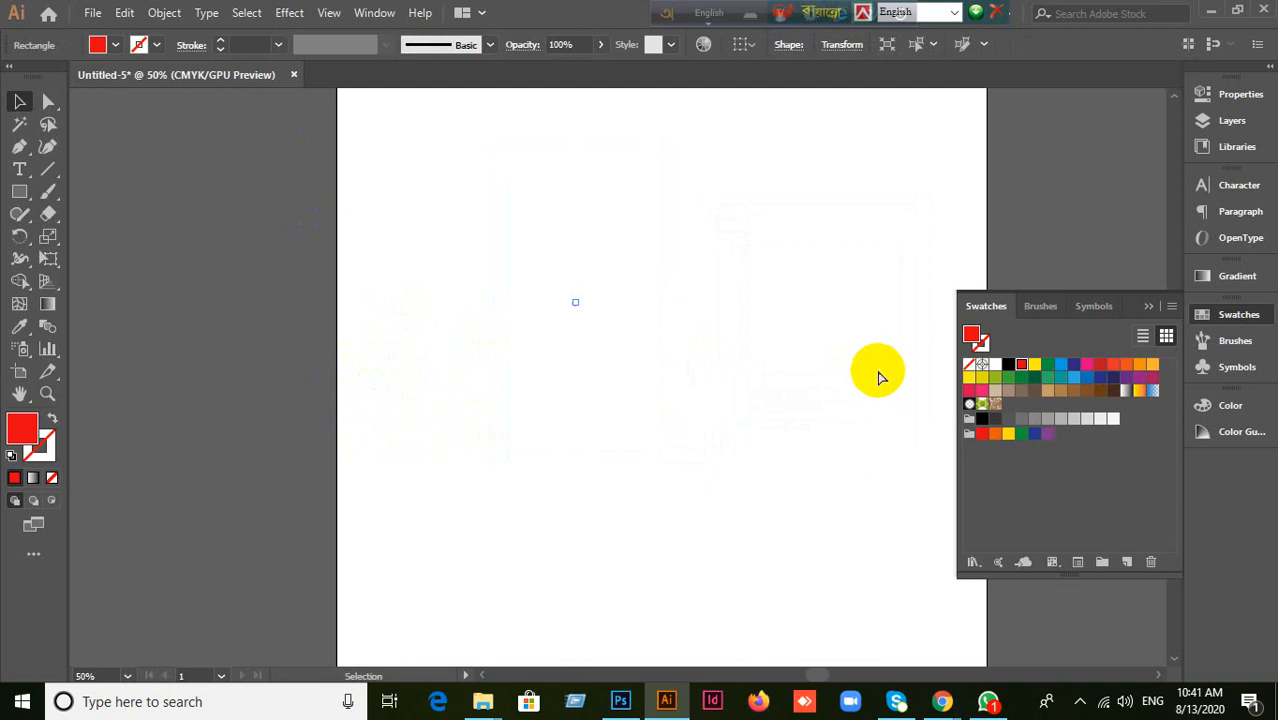
key("ctrl+z")
Step: Repeat the both-axes averaging on the whole rectangle and undo it again
left_click(618, 380)
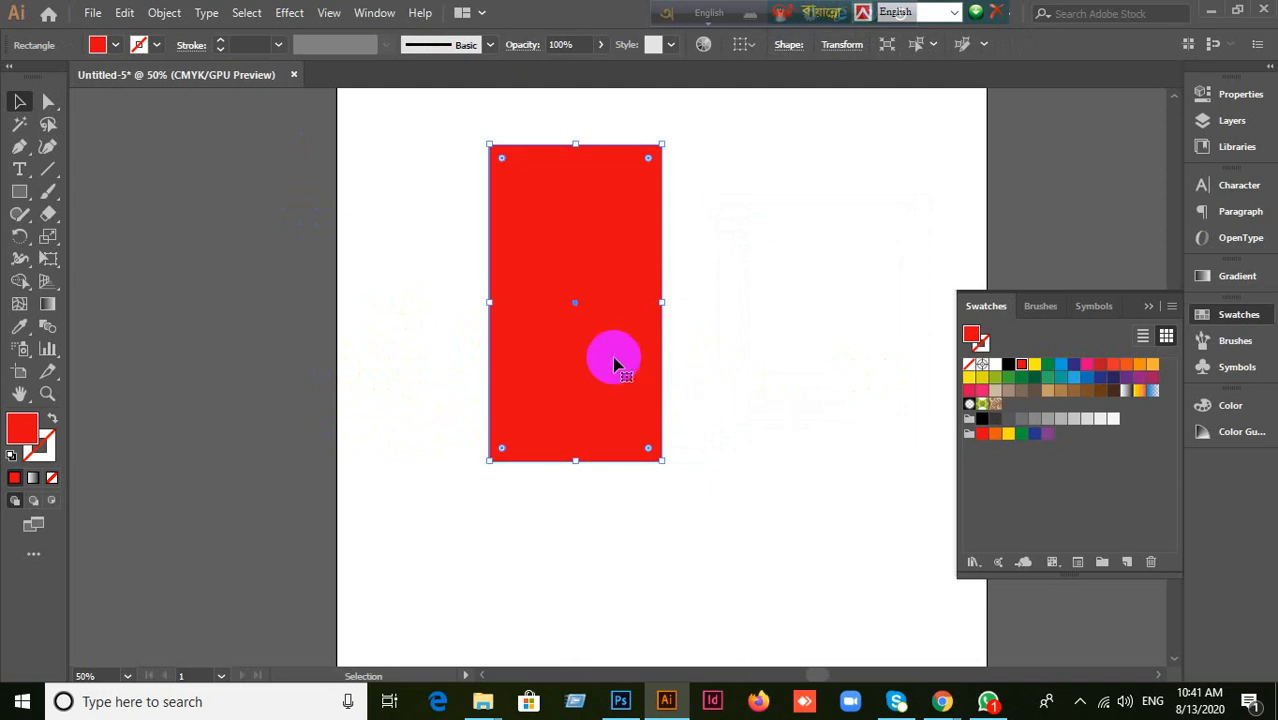
right_click(580, 364)
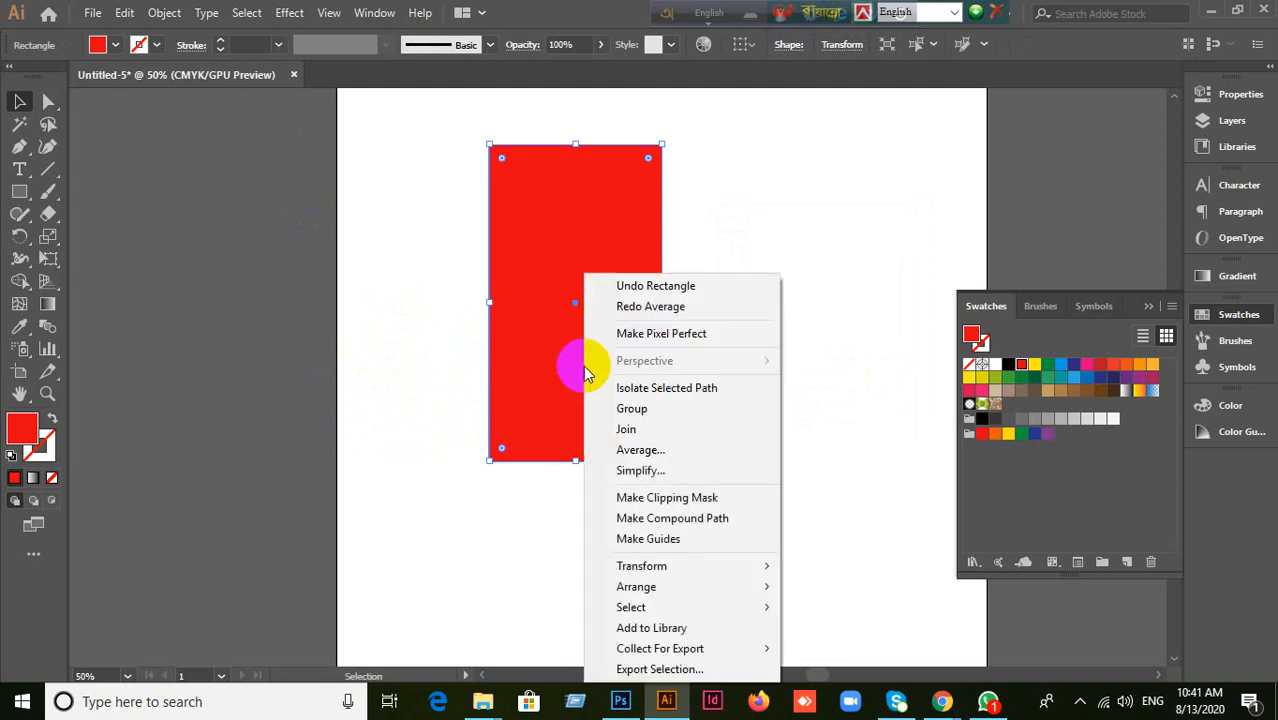
left_click(641, 450)
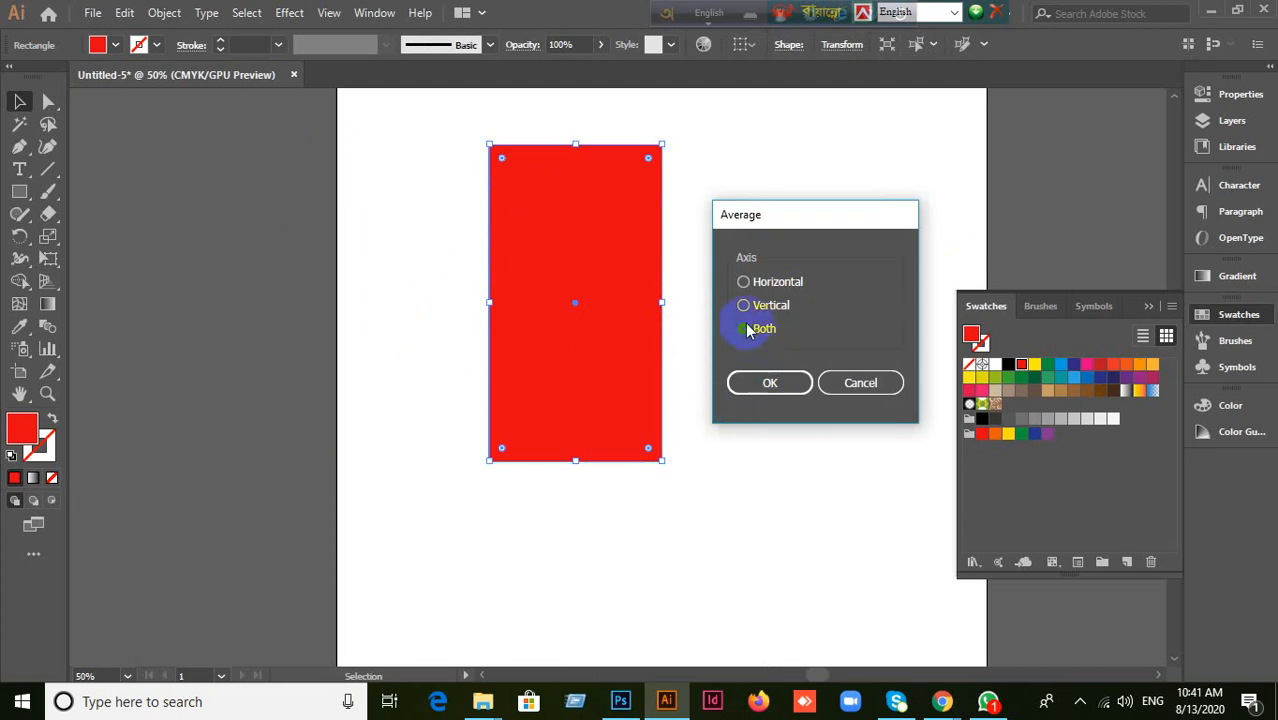
left_click(783, 385)
key("ctrl+z")
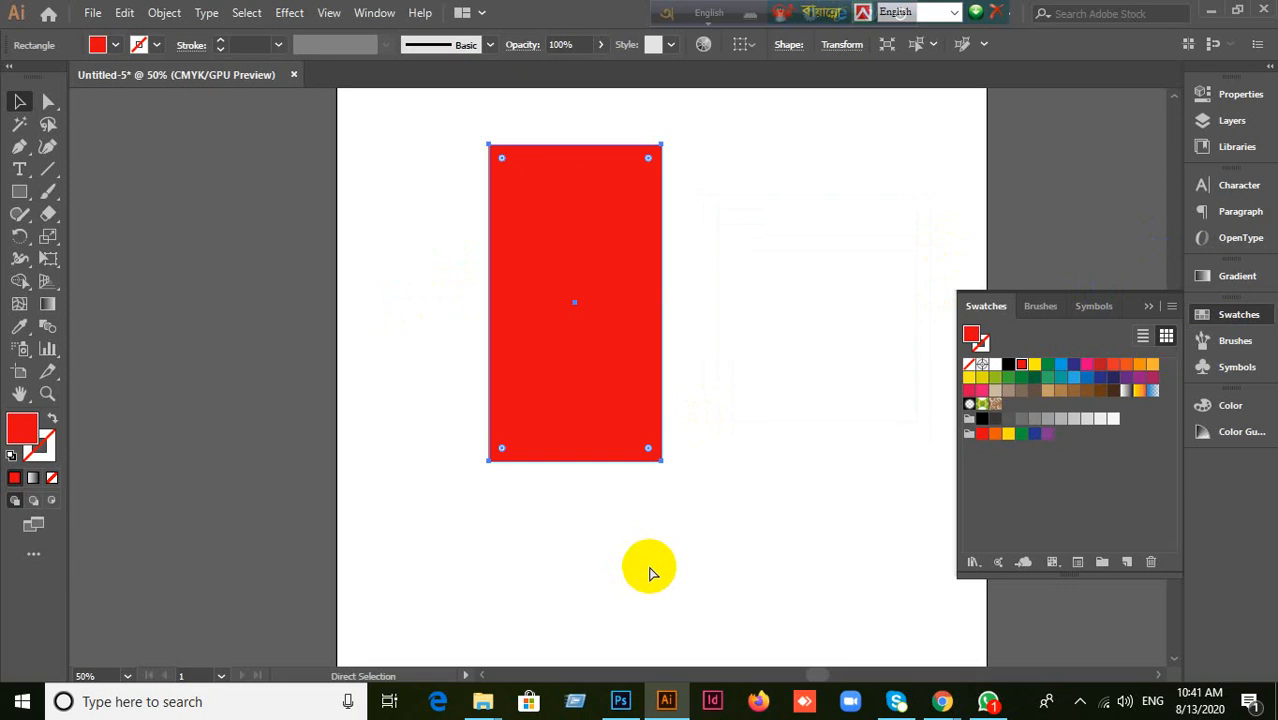
Step: Try averaging the whole rectangle's anchor points along the horizontal axis, and undo it
right_click(608, 320)
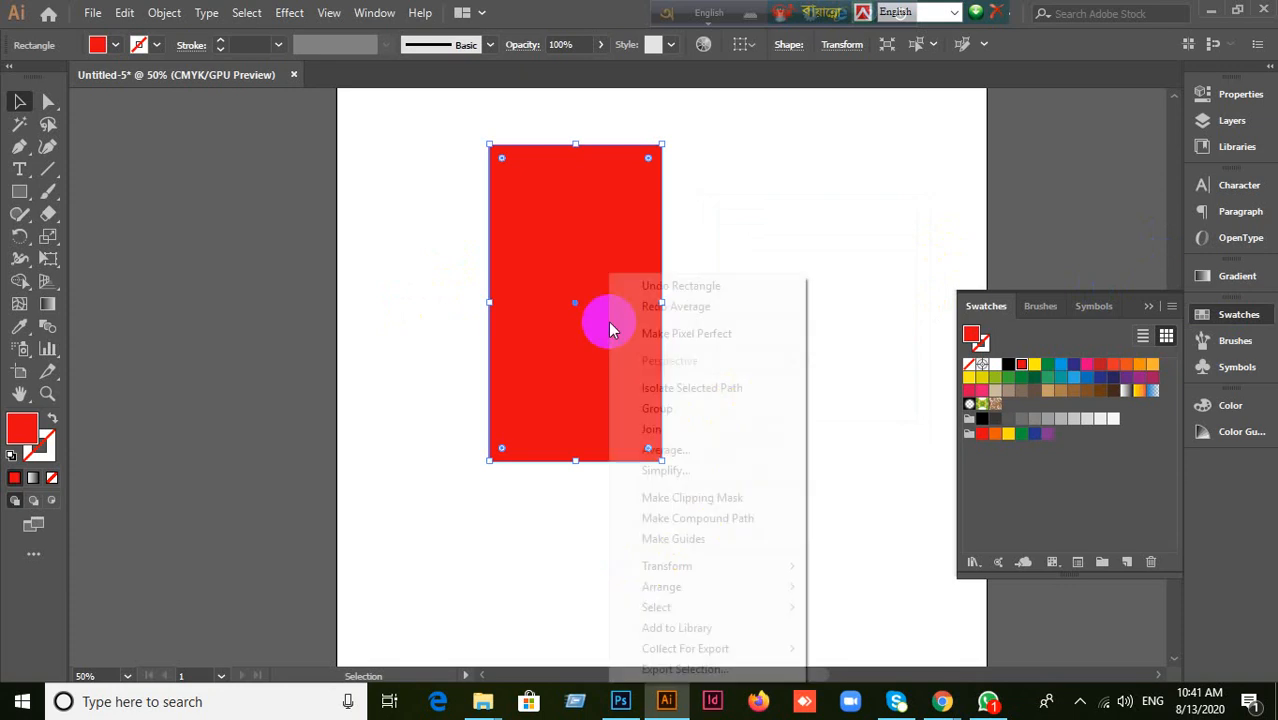
left_click(666, 450)
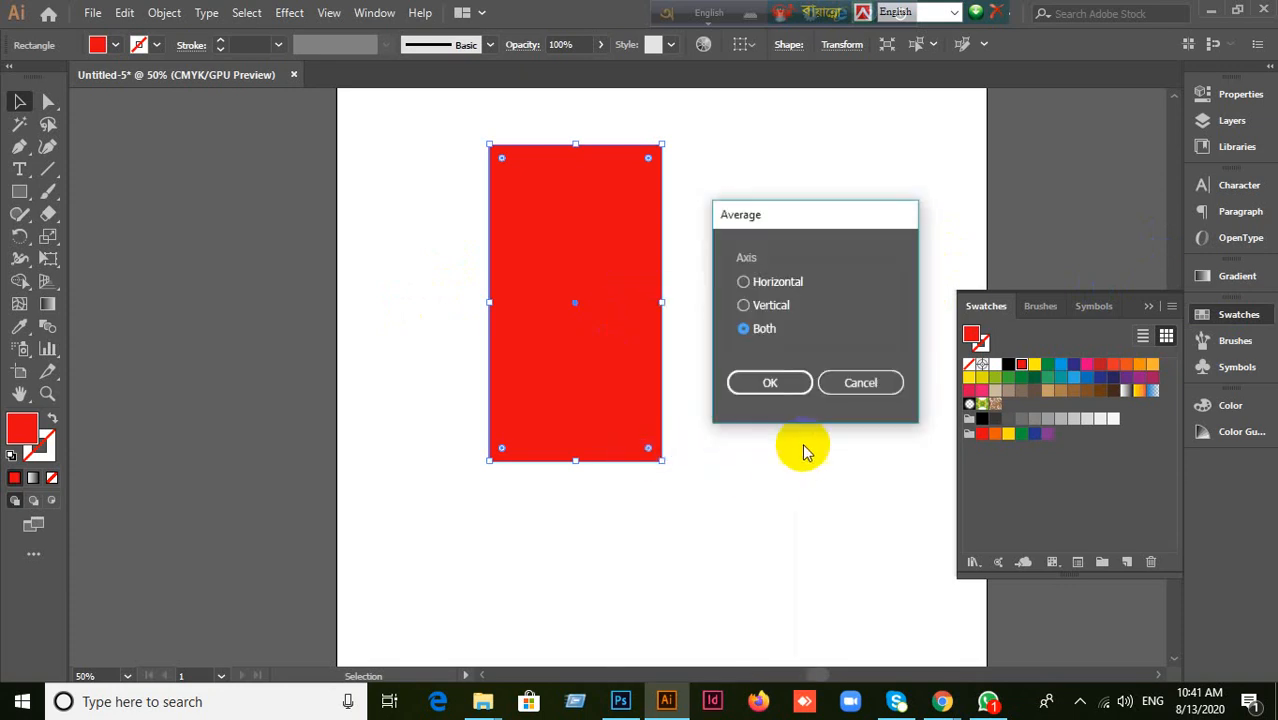
left_click(777, 283)
left_click(770, 381)
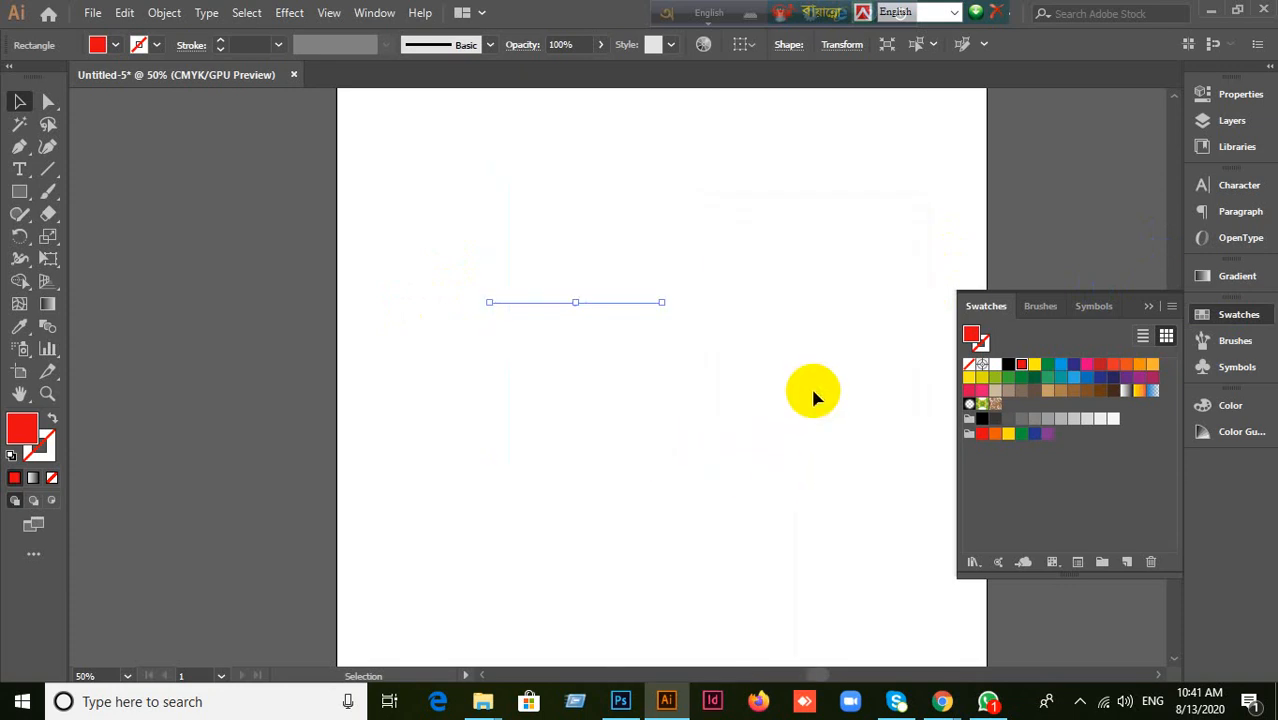
key("ctrl+z")
Step: Select the rectangle's two bottom anchor points with the Direct Selection tool, try averaging them along both axes, and undo it
left_click(522, 448)
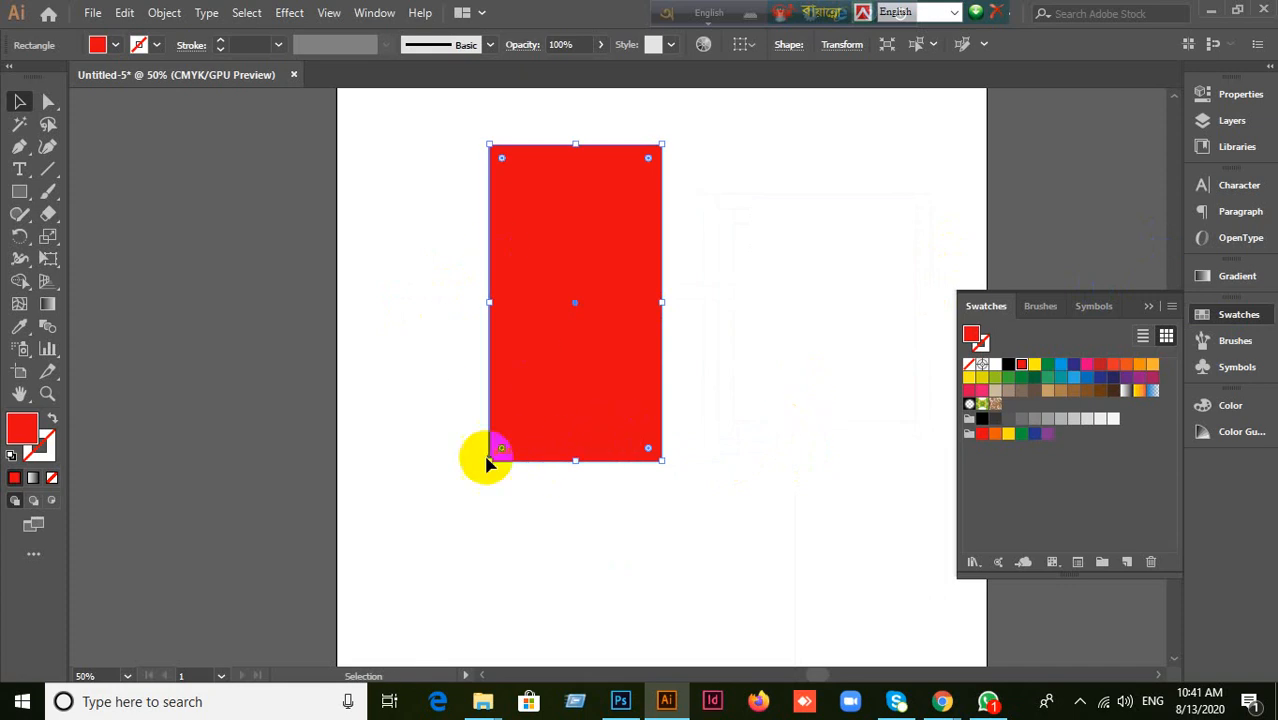
left_click(530, 452)
left_click_drag(52, 113, 125, 103)
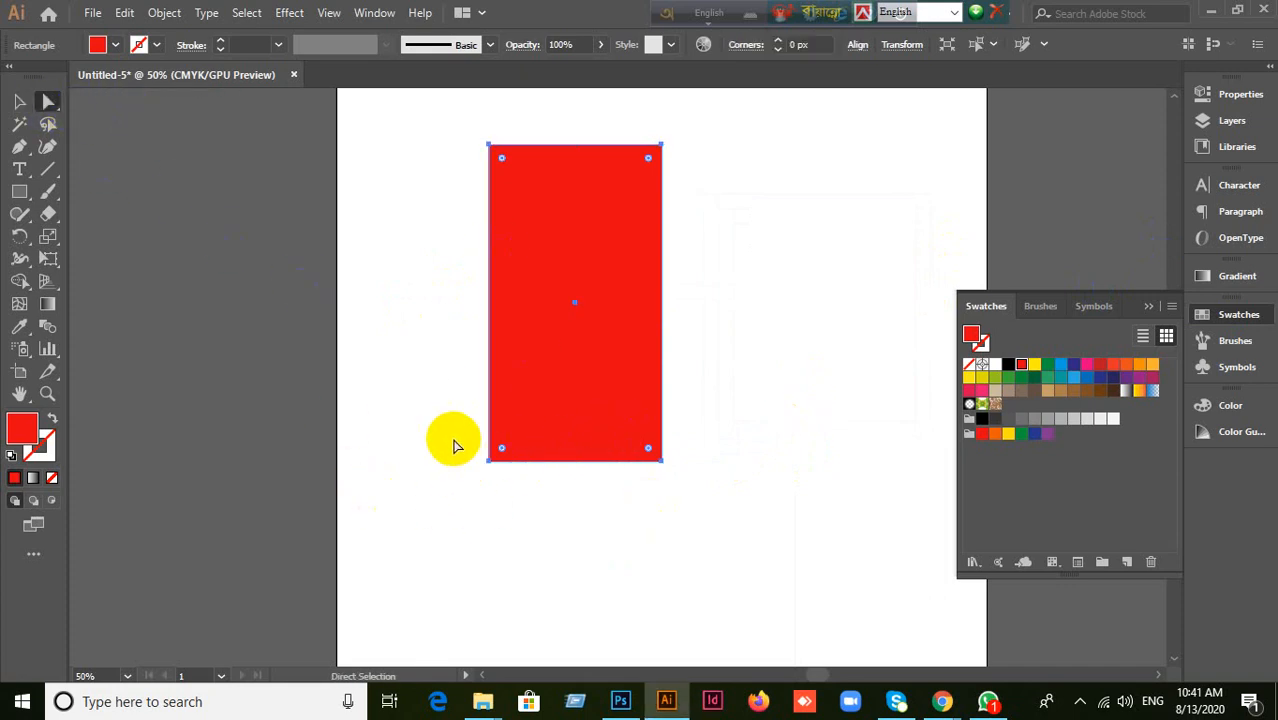
left_click_drag(455, 453, 753, 513)
right_click(565, 435)
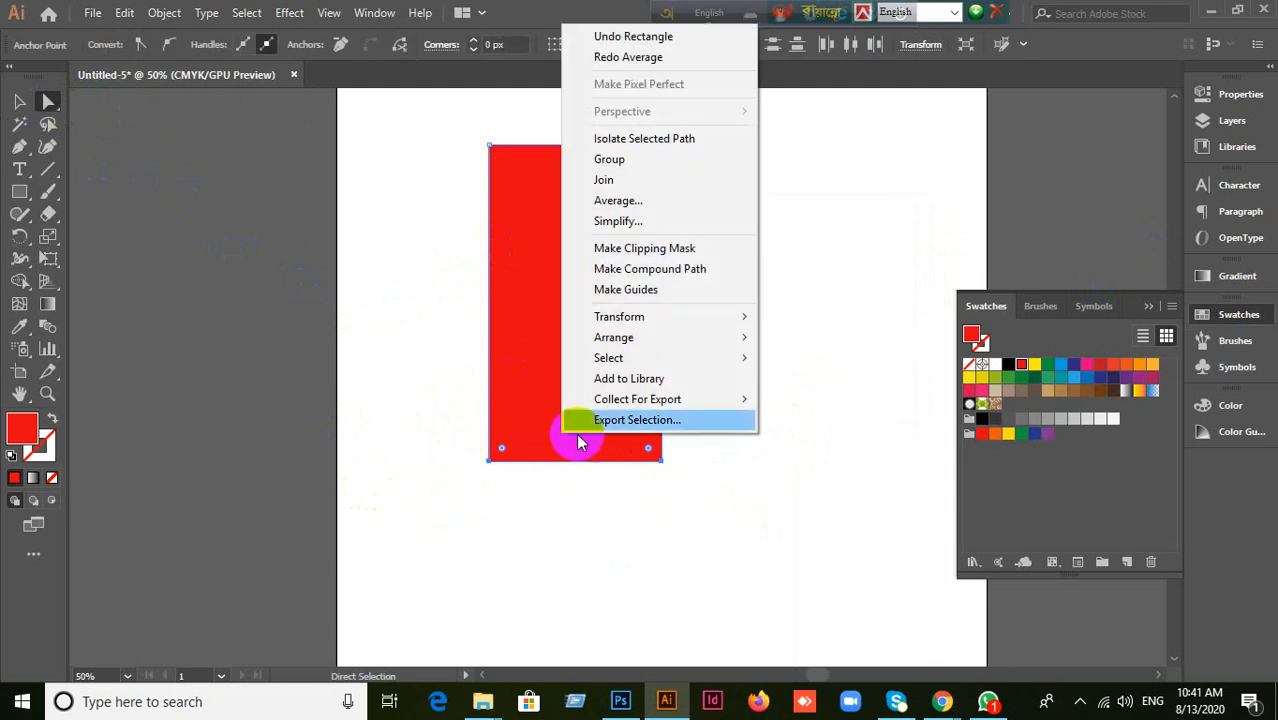
left_click(618, 200)
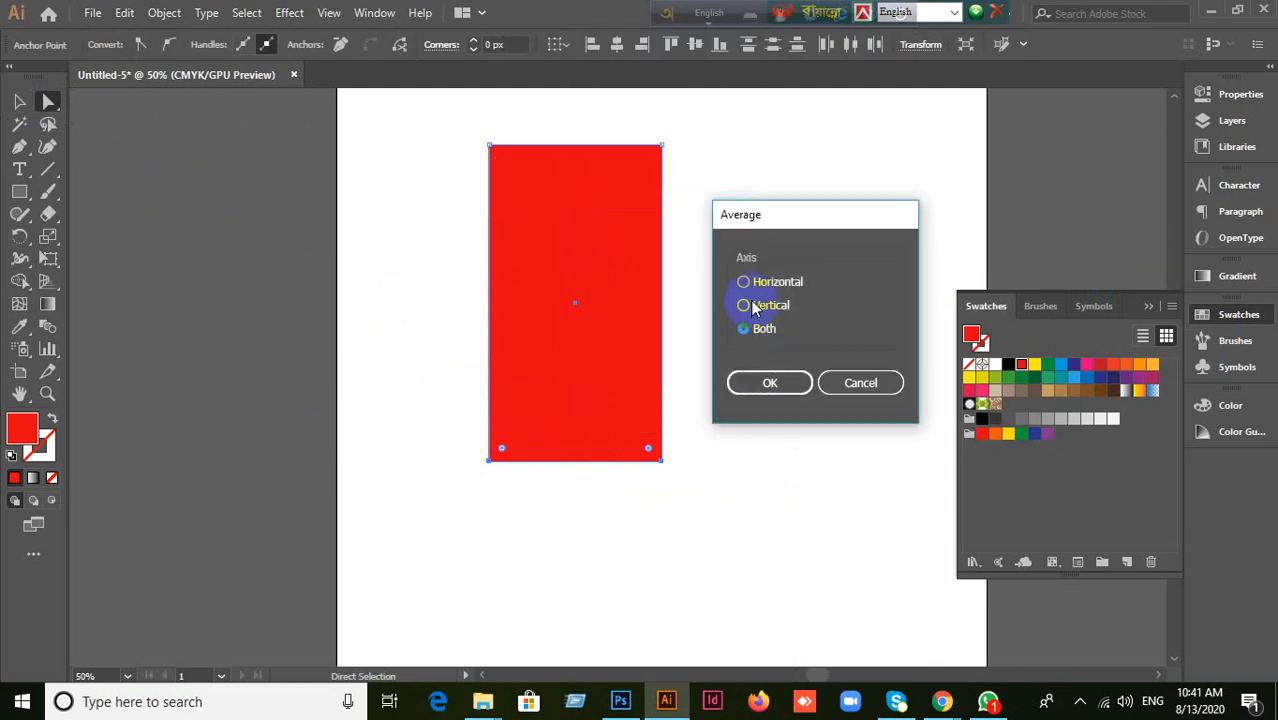
left_click(760, 374)
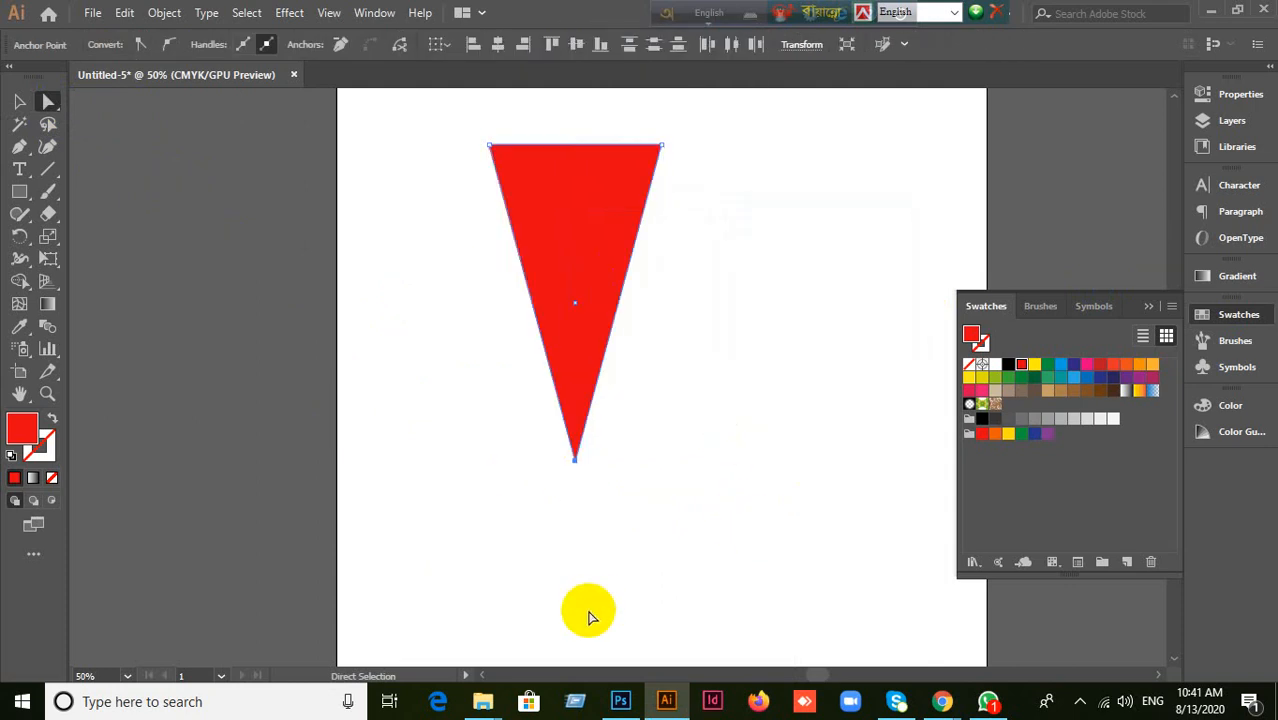
key("ctrl+z")
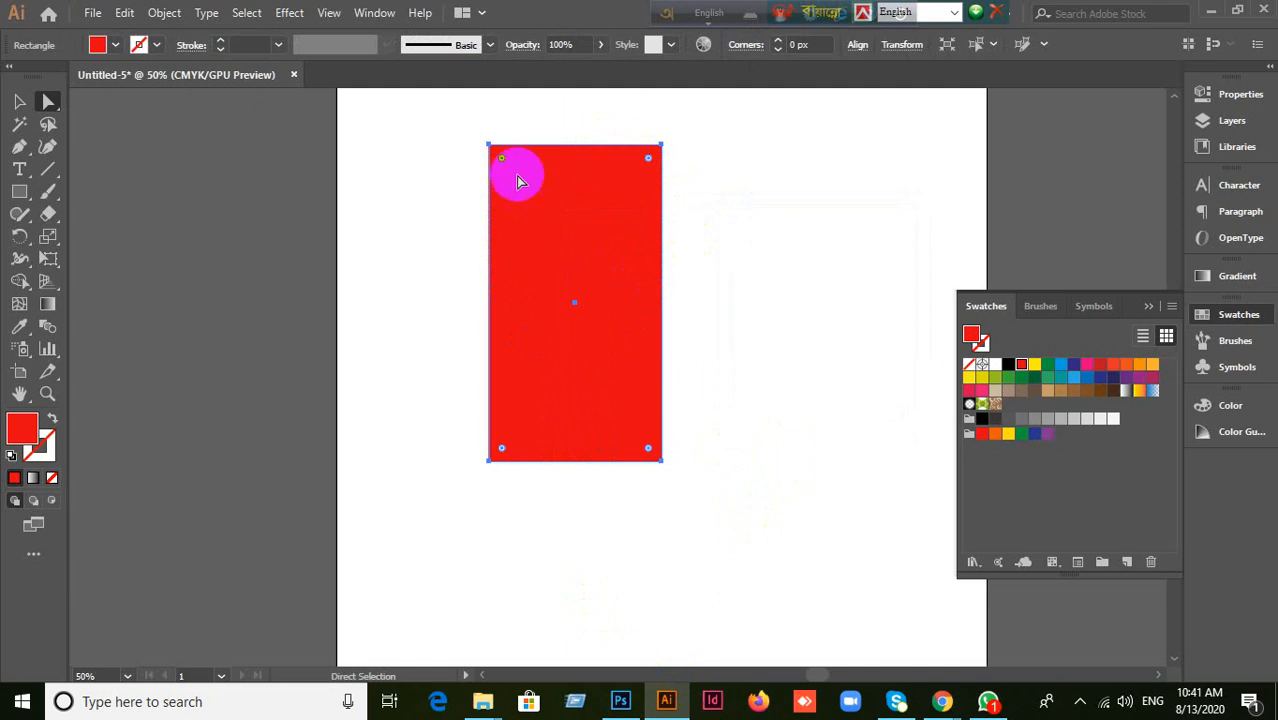
Step: Select the rectangle's two right-hand anchor points, try averaging them along the horizontal axis, and undo it
left_click_drag(628, 113, 800, 516)
right_click(607, 246)
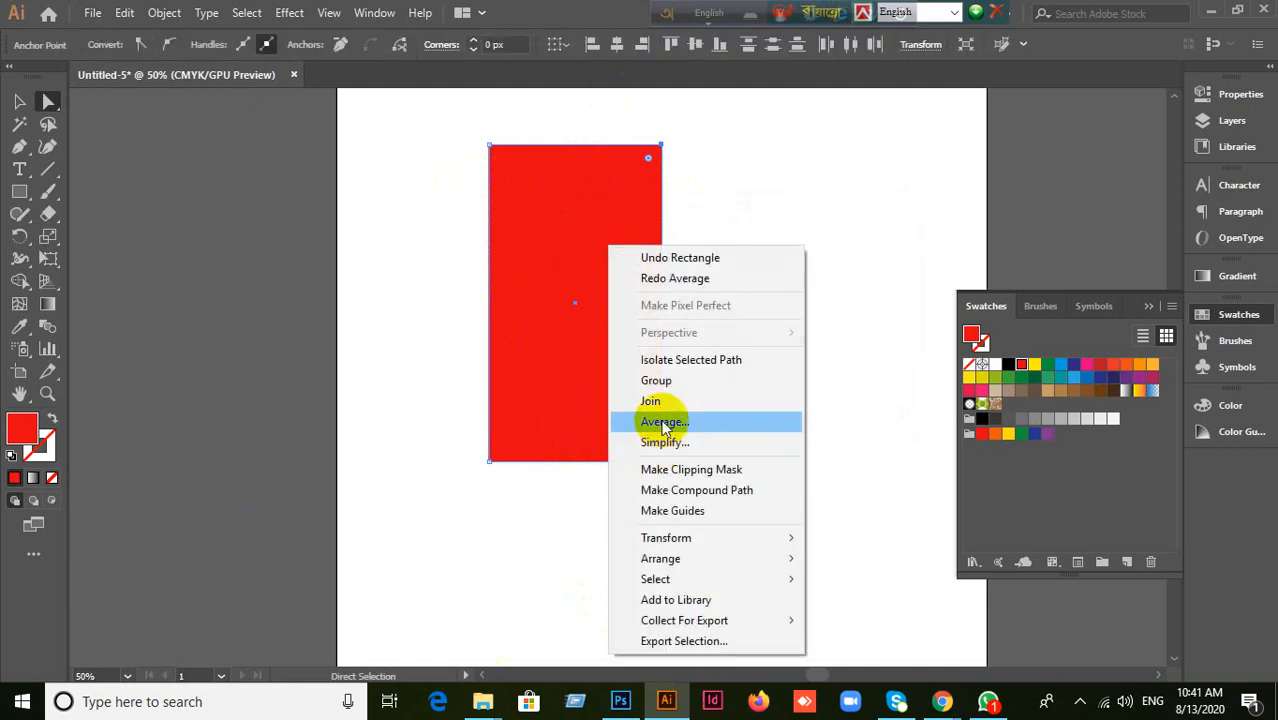
left_click(663, 422)
left_click(743, 282)
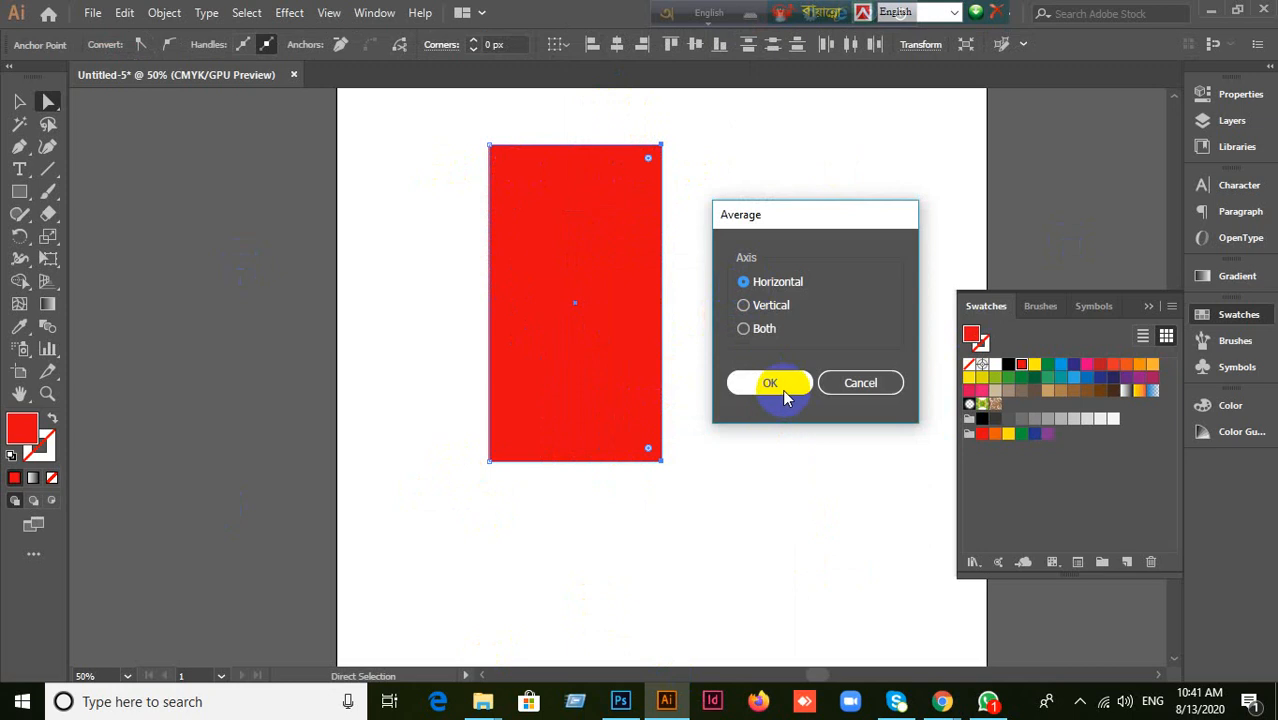
left_click(774, 386)
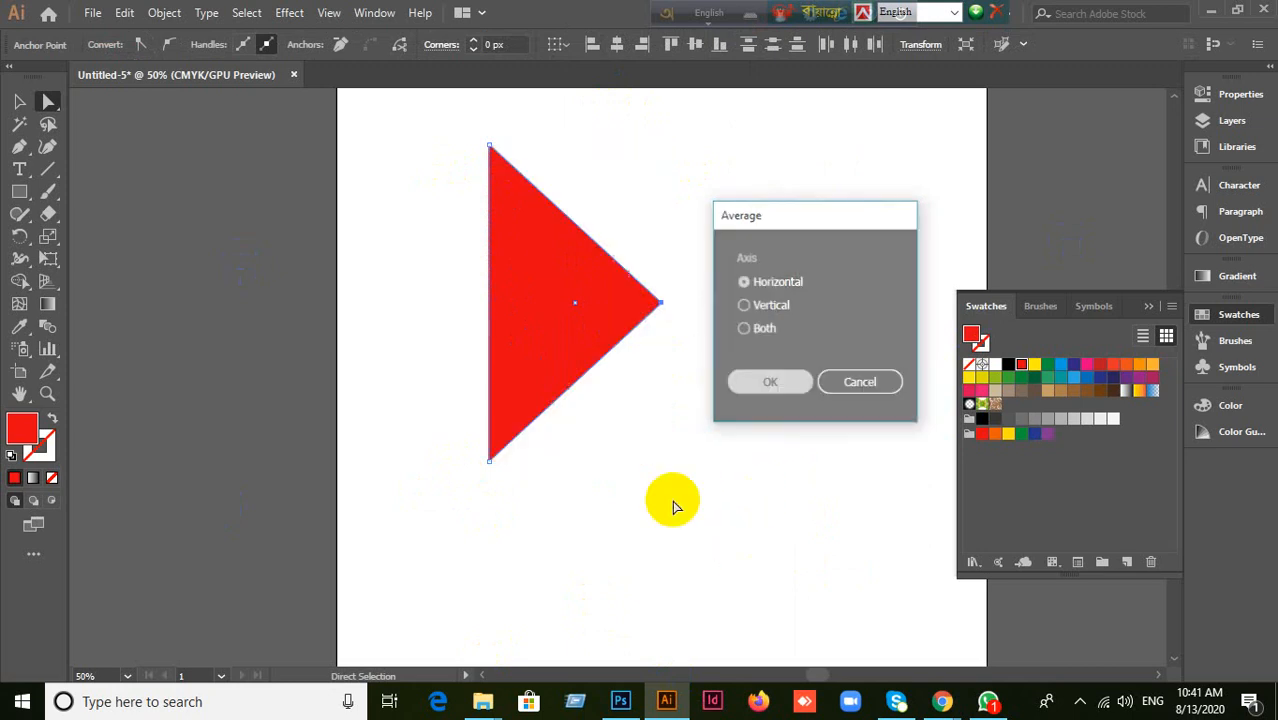
key("ctrl+z")
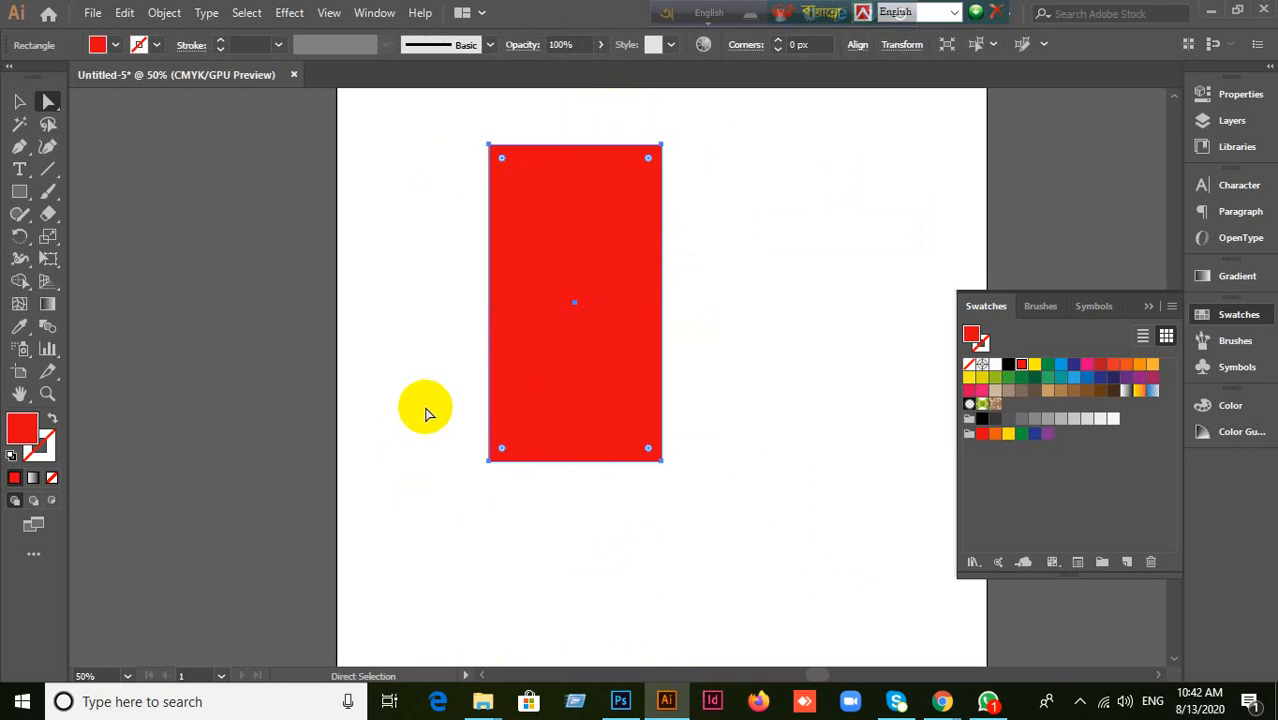
Step: Delete the whole red rectangle from the artboard and collapse the Swatches panel
left_click(22, 101)
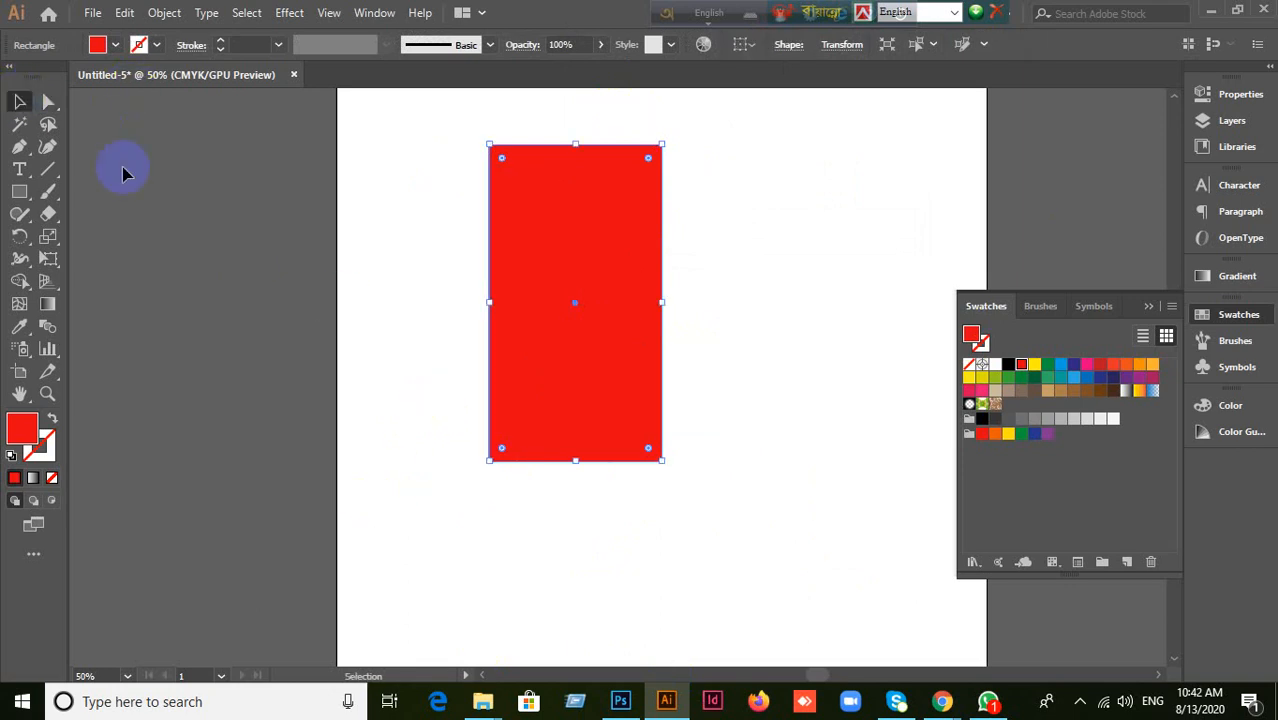
left_click_drag(603, 261, 712, 270)
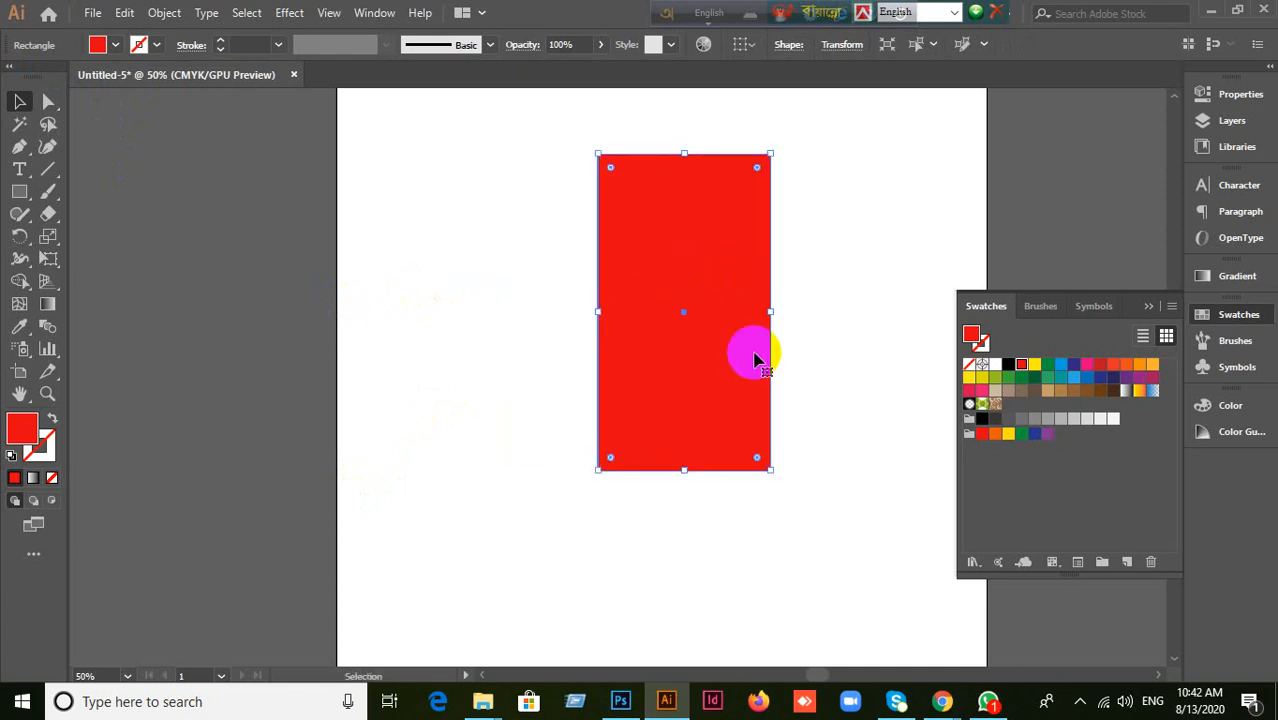
key("Delete")
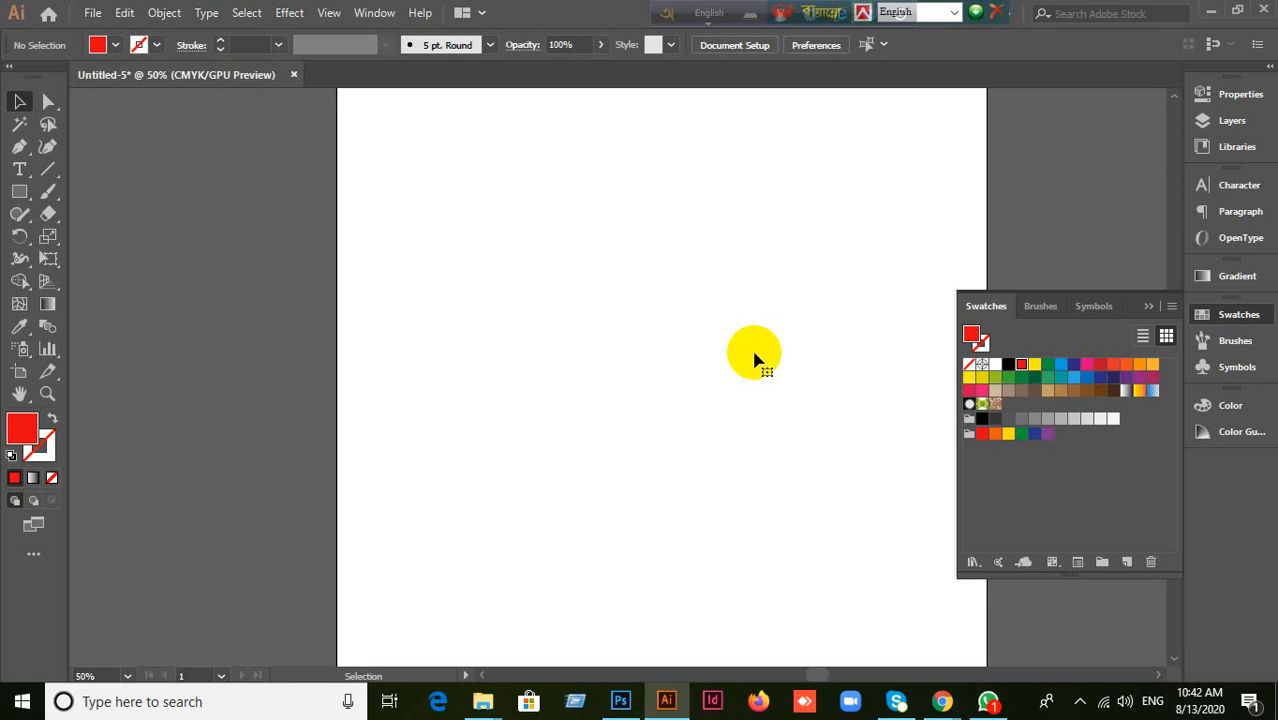
left_click(1145, 306)
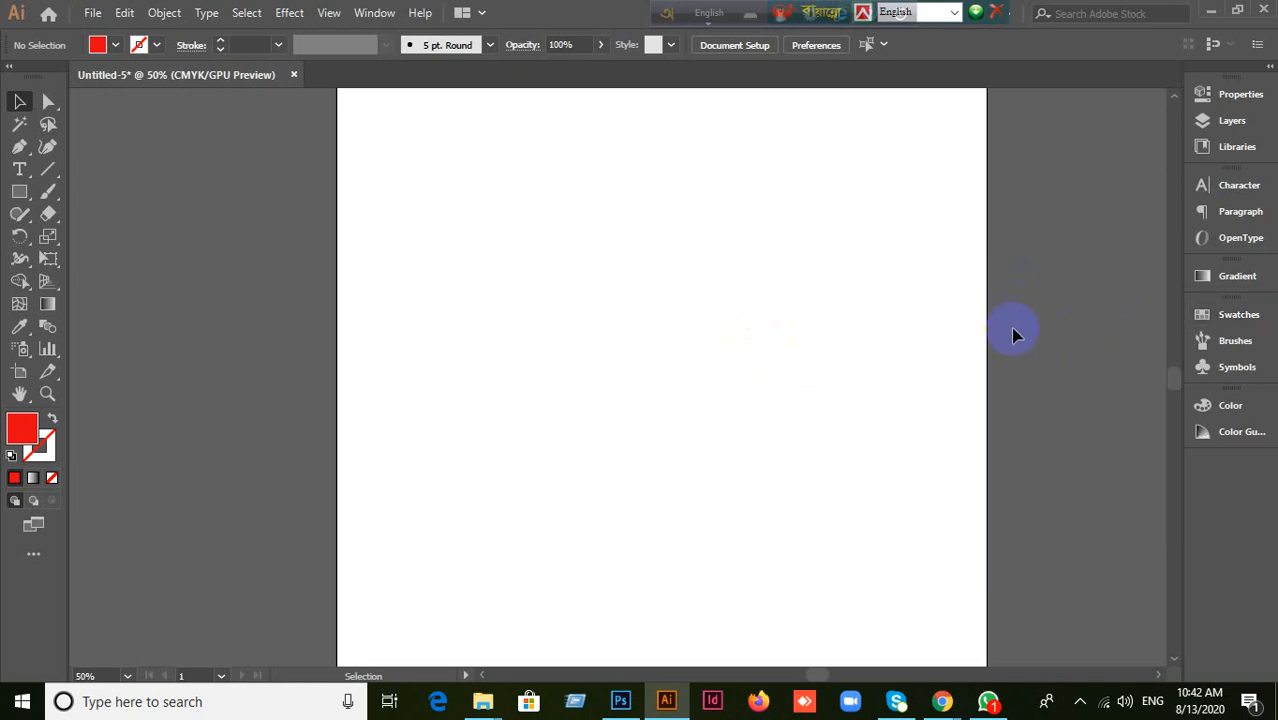
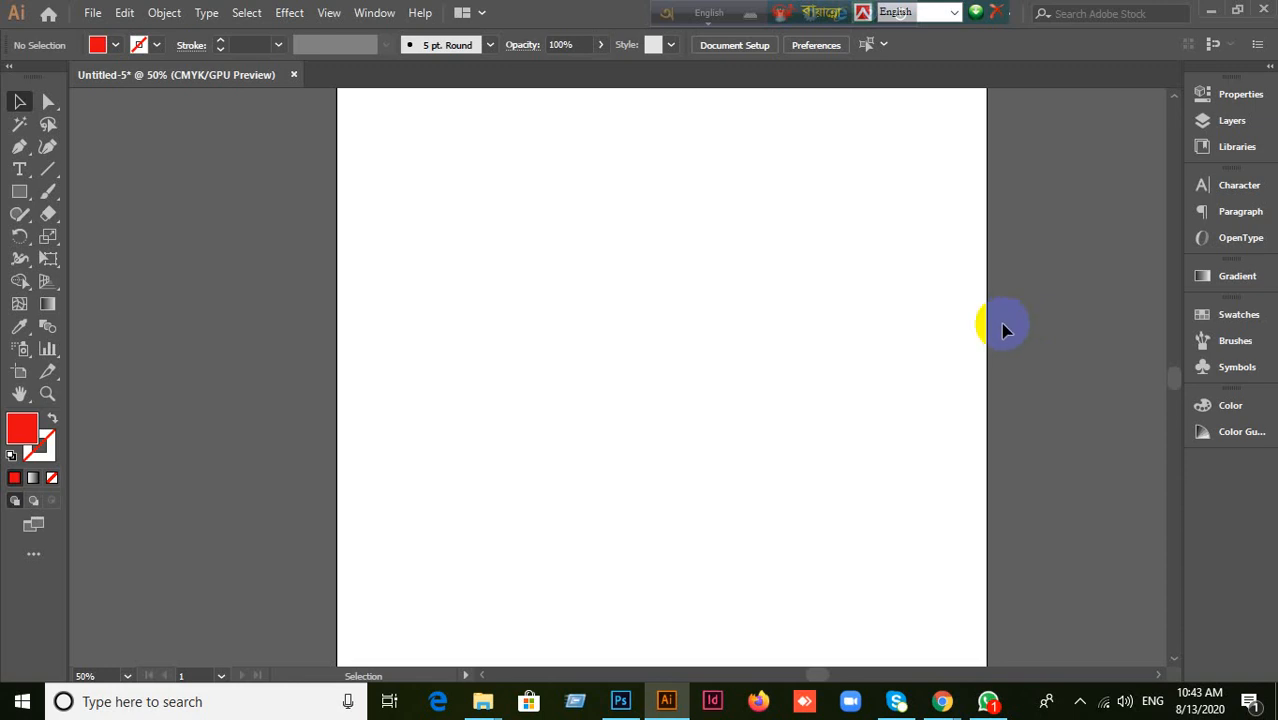
scroll(1003, 326, "down", 1)
scroll(896, 335, "up", 2)
key("space")
left_click_drag(951, 363, 875, 325)
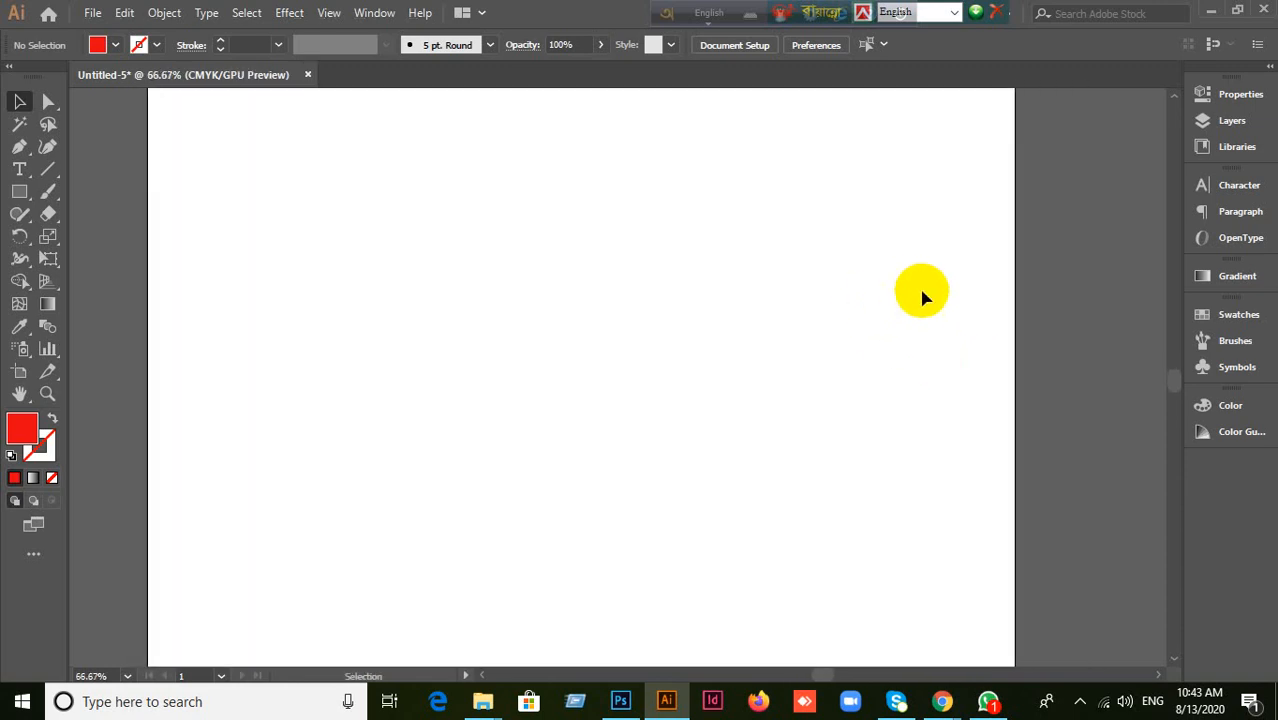
scroll(921, 294, "down", 1)
key("space")
left_click_drag(760, 248, 742, 274)
scroll(775, 293, "up", 1)
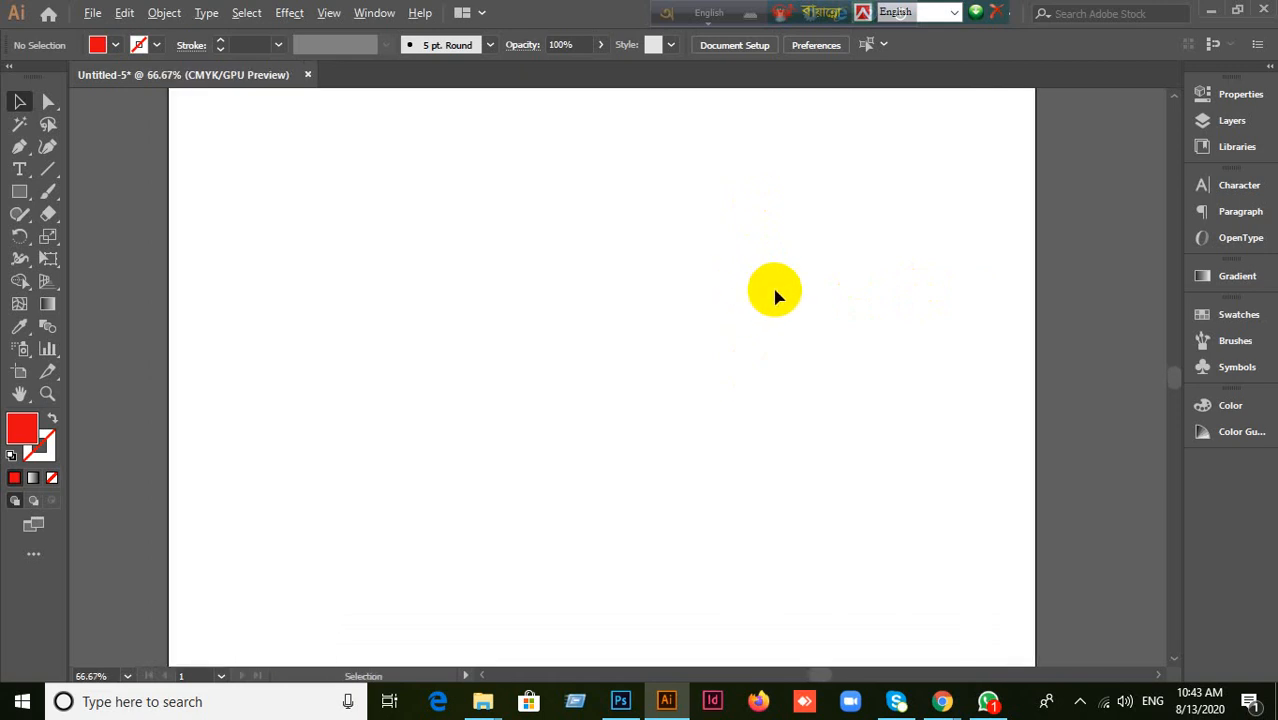
scroll(775, 293, "down", 1)
scroll(775, 293, "down", 1)
scroll(777, 293, "up", 1)
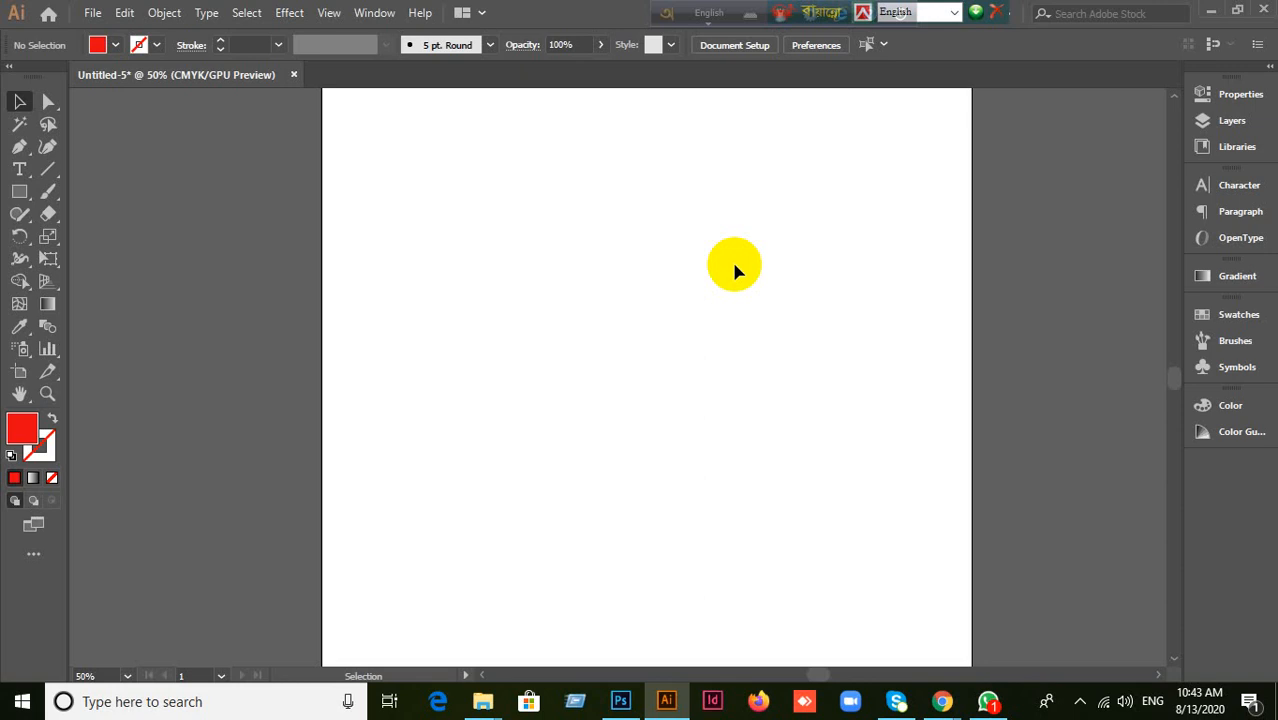
scroll(604, 352, "down", 1)
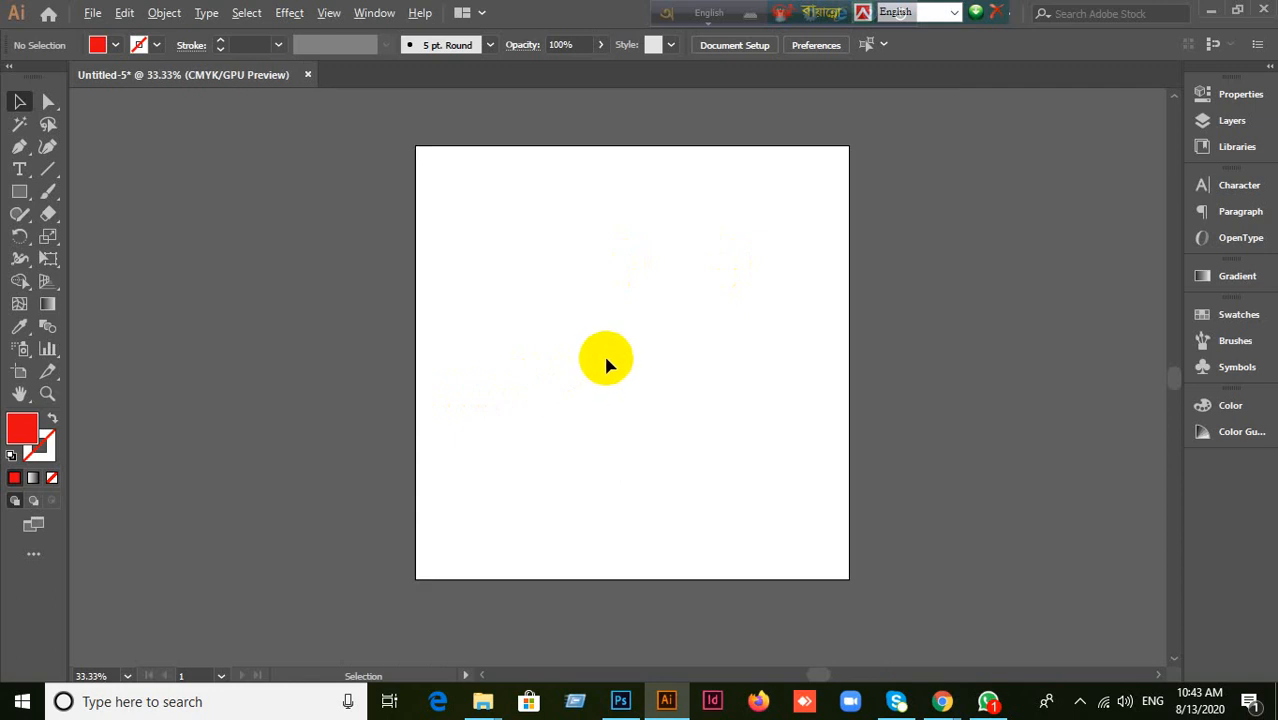
scroll(604, 352, "up", 1)
scroll(607, 362, "down", 1)
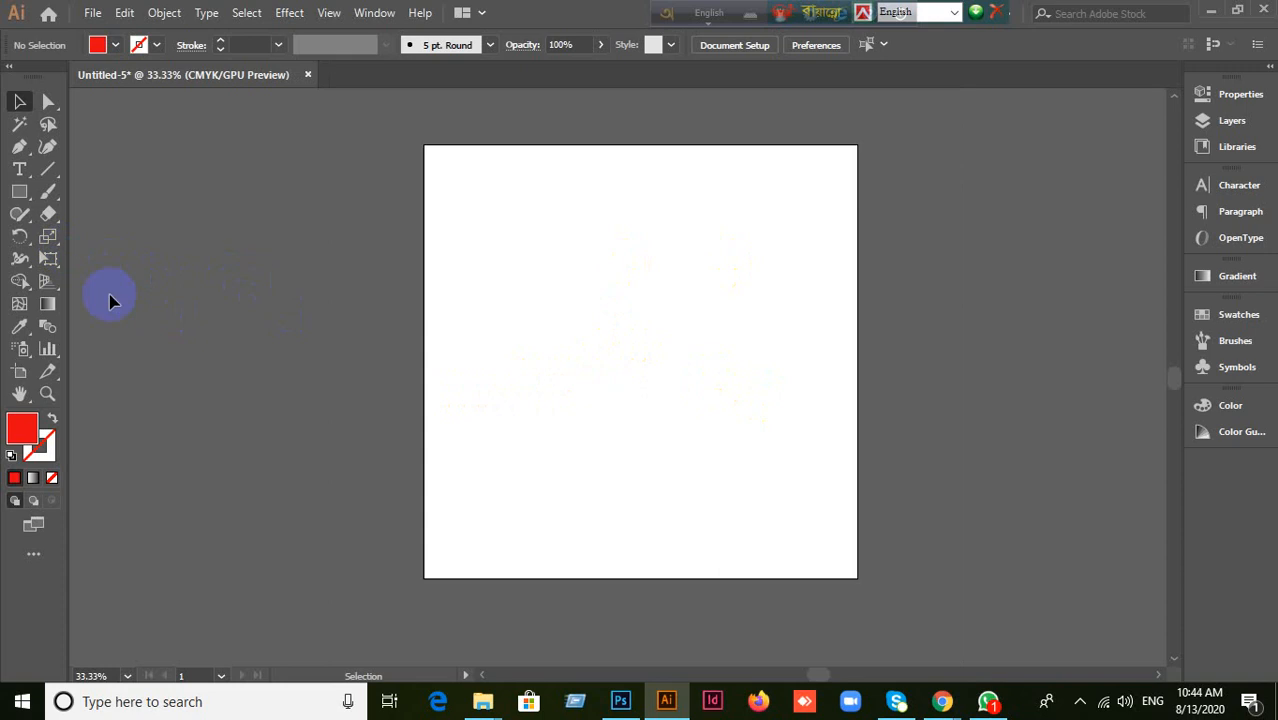
left_click_drag(35, 243, 128, 229)
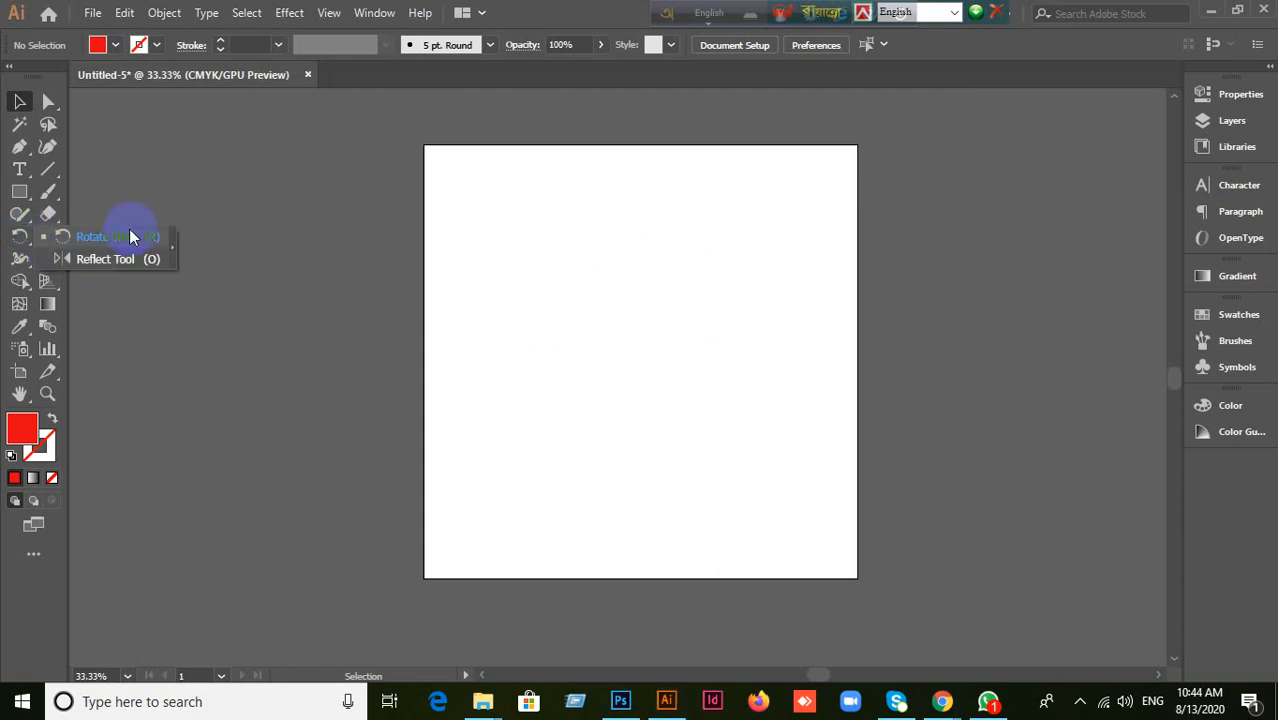
left_click(24, 104)
left_click_drag(20, 234, 552, 36)
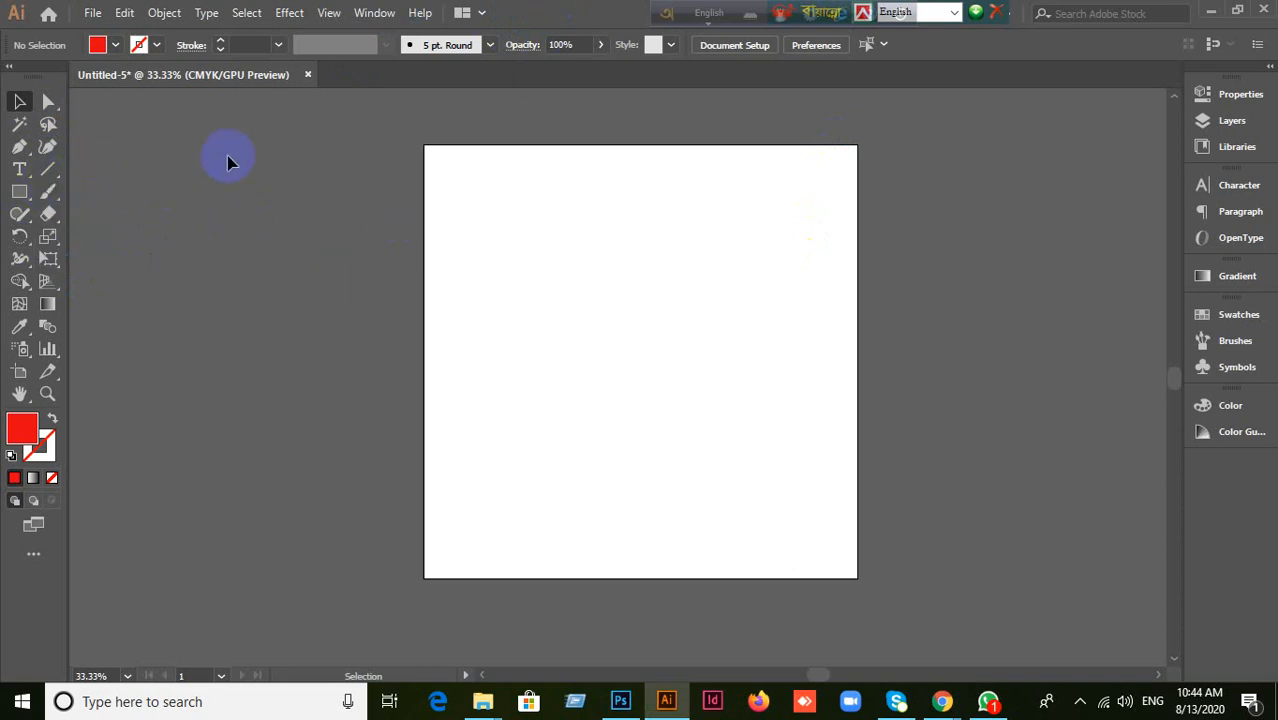
left_click_drag(20, 191, 86, 194)
left_click_drag(597, 215, 624, 429)
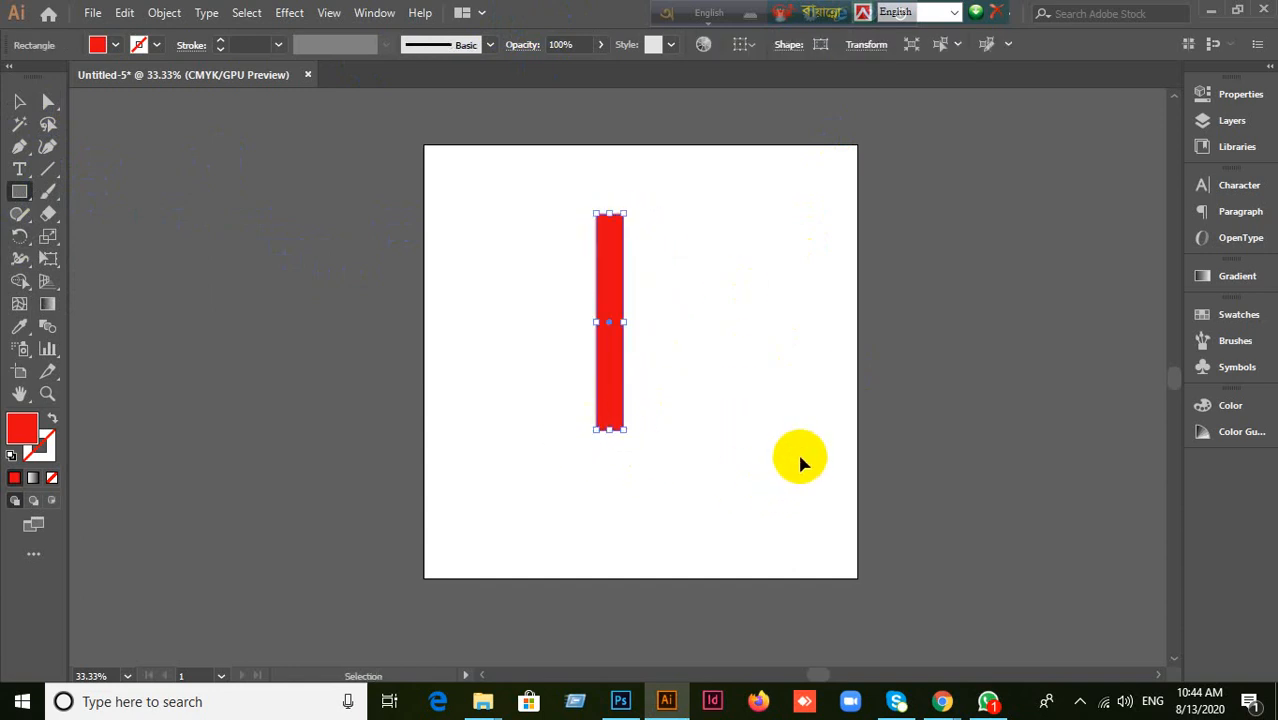
key("Delete")
scroll(801, 451, "up", 2)
scroll(770, 430, "down", 2)
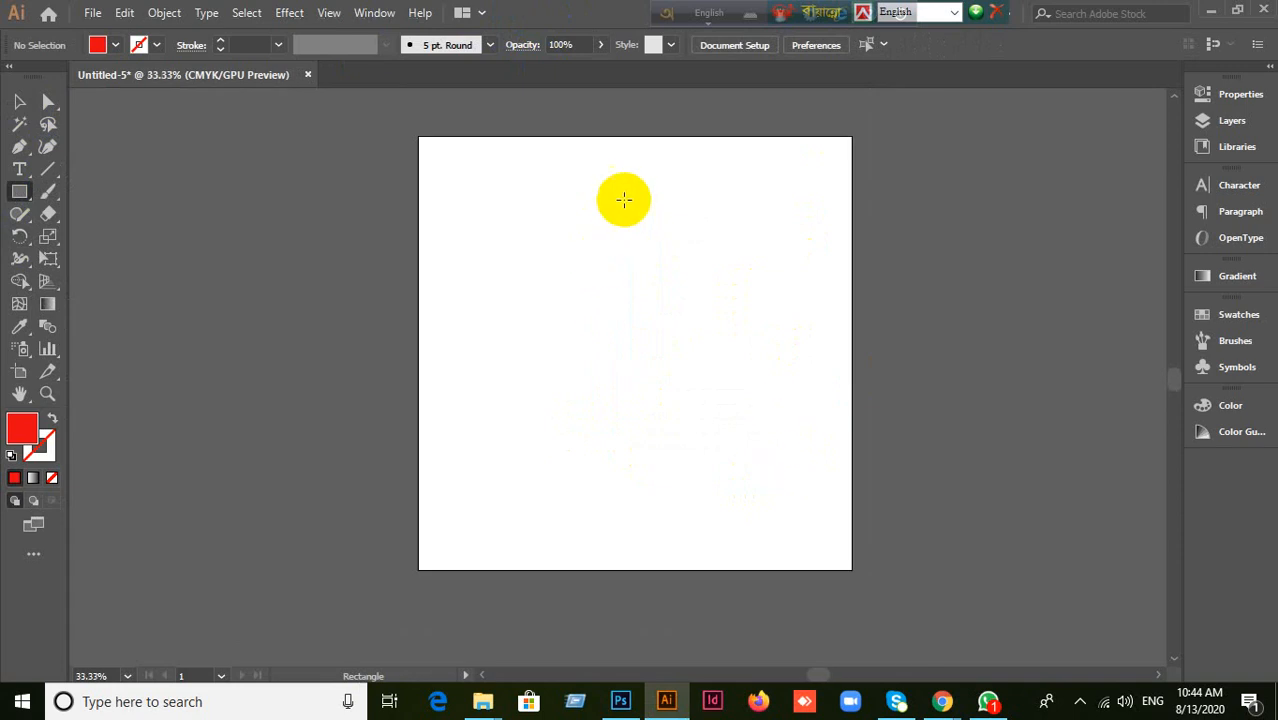
Step: Draw a tall, narrow red rectangle on the artboard, rotate it freely about its centre in both directions, and undo the last rotation
left_click_drag(571, 196, 600, 421)
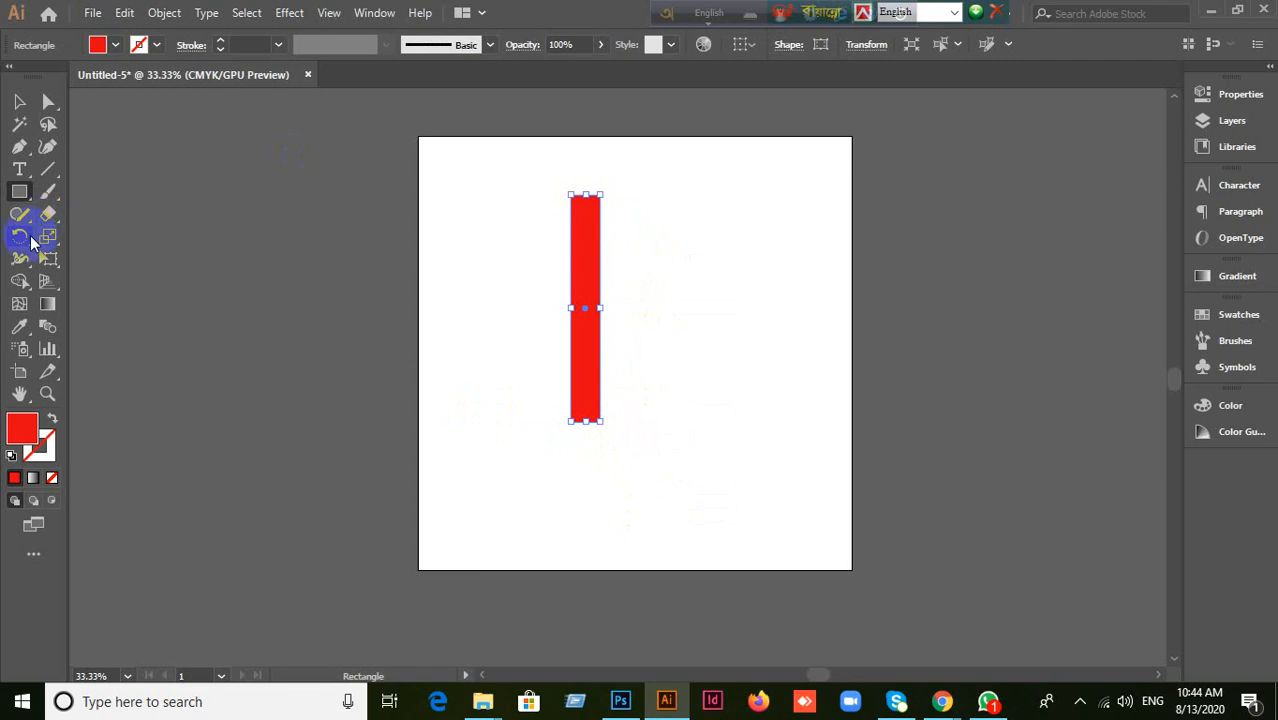
left_click_drag(32, 240, 80, 236)
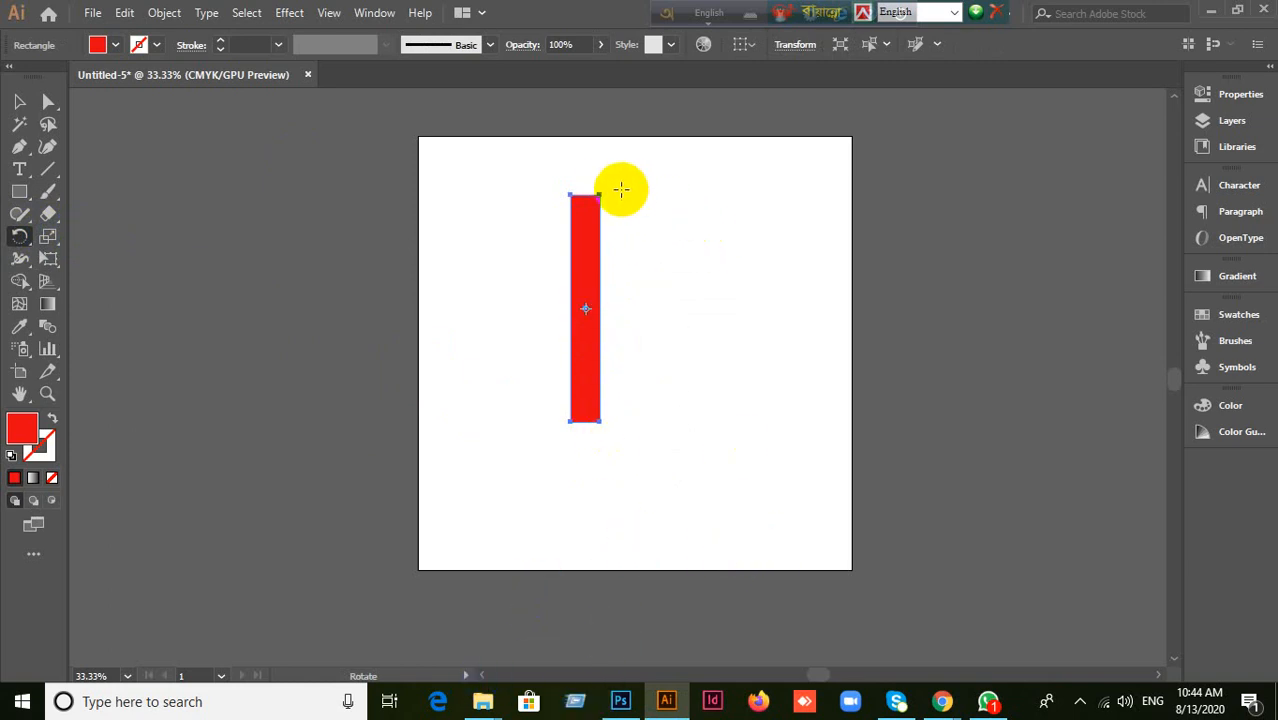
left_click_drag(598, 188, 610, 264)
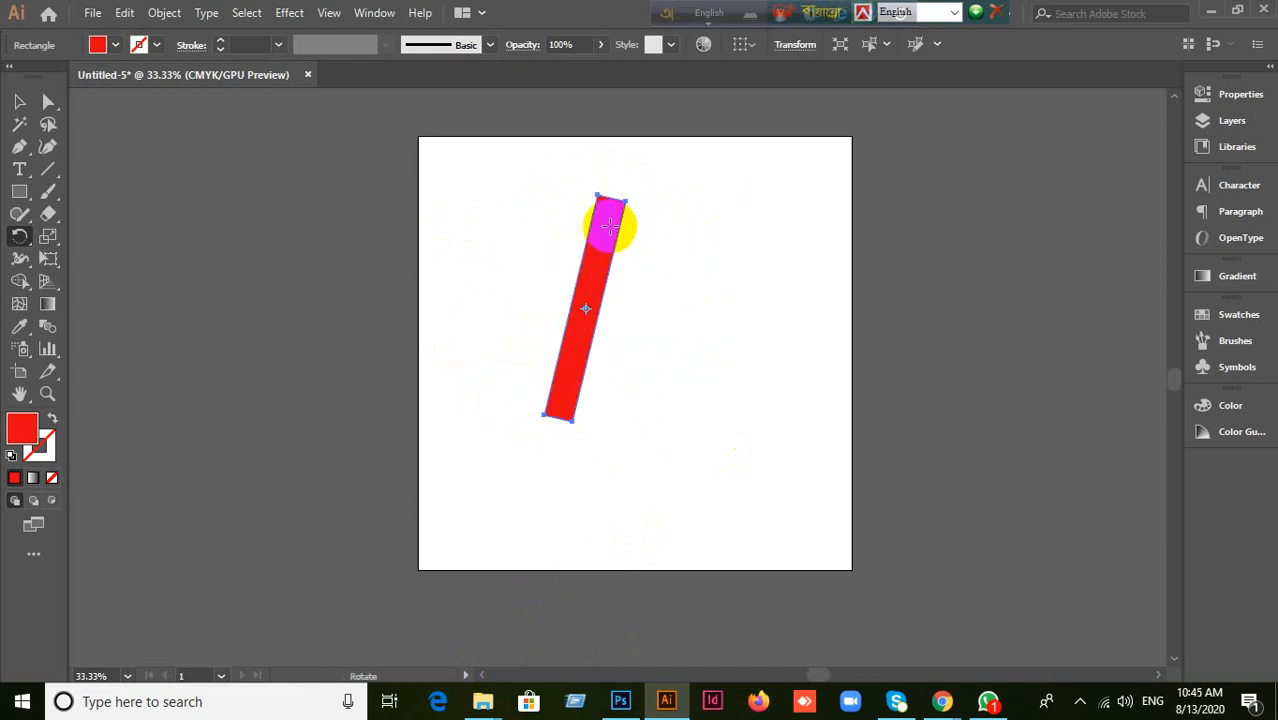
left_click_drag(612, 214, 535, 205)
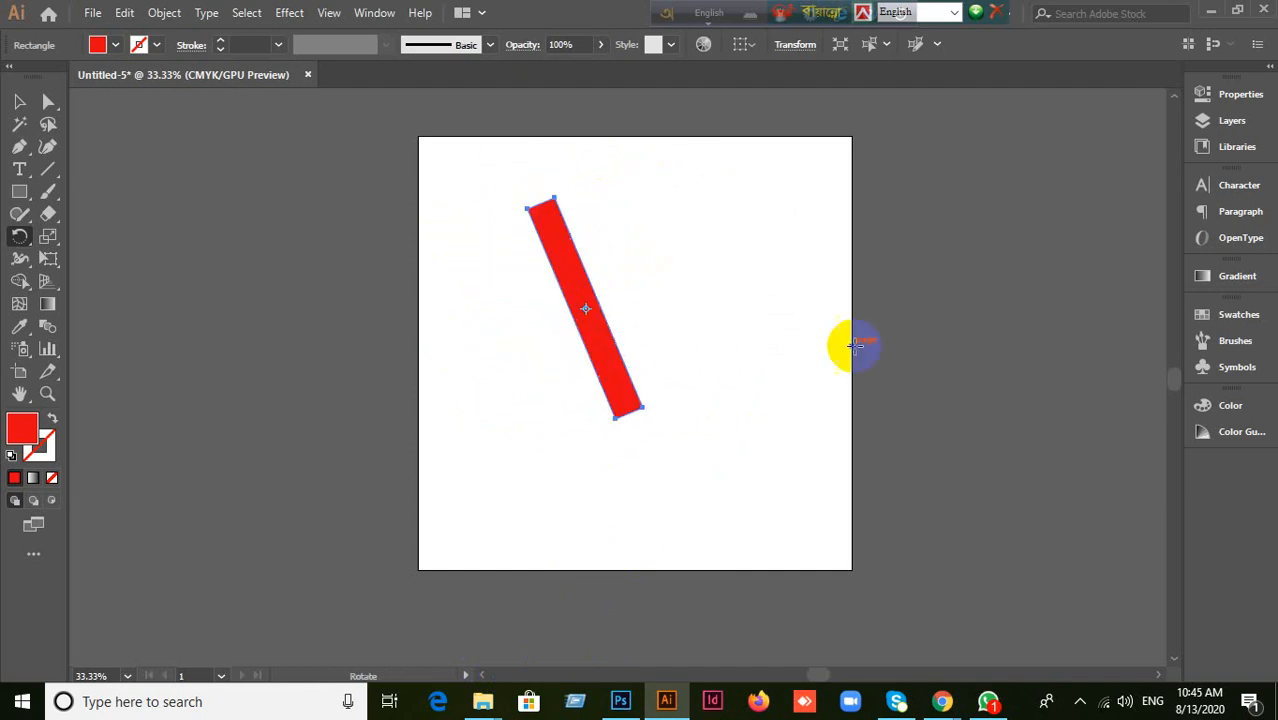
left_click_drag(586, 249, 618, 402)
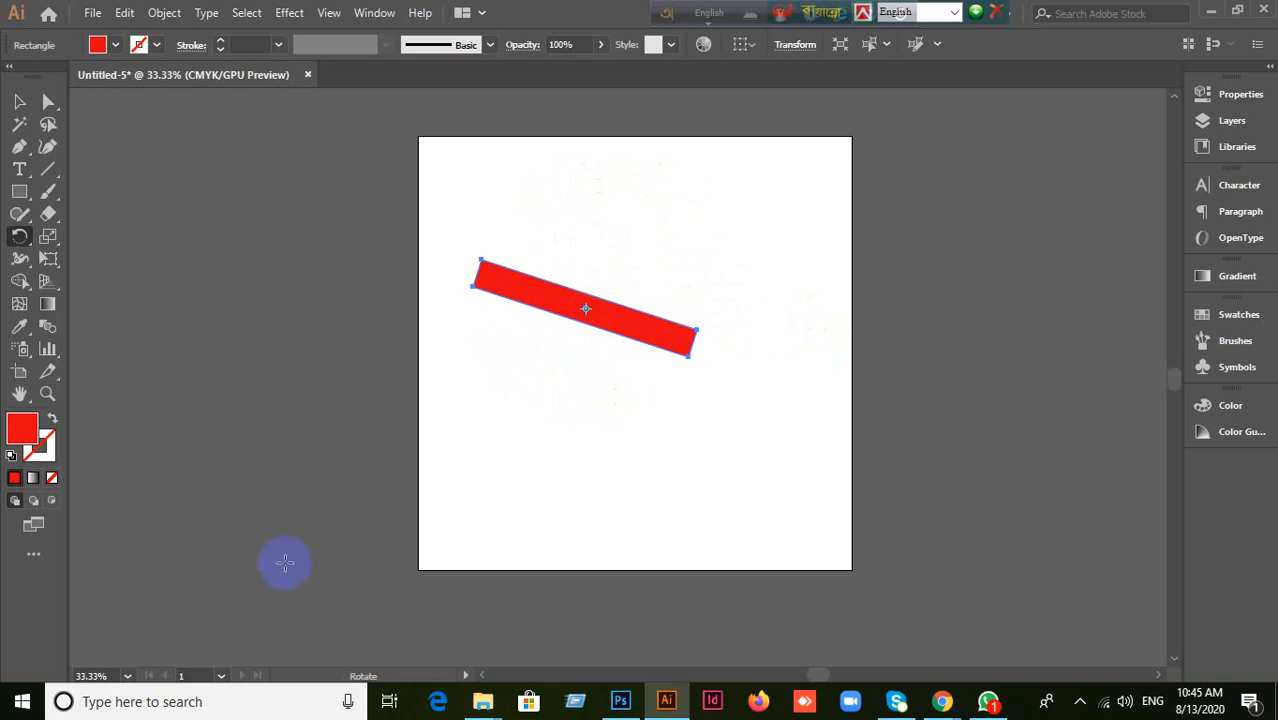
key("ctrl+z")
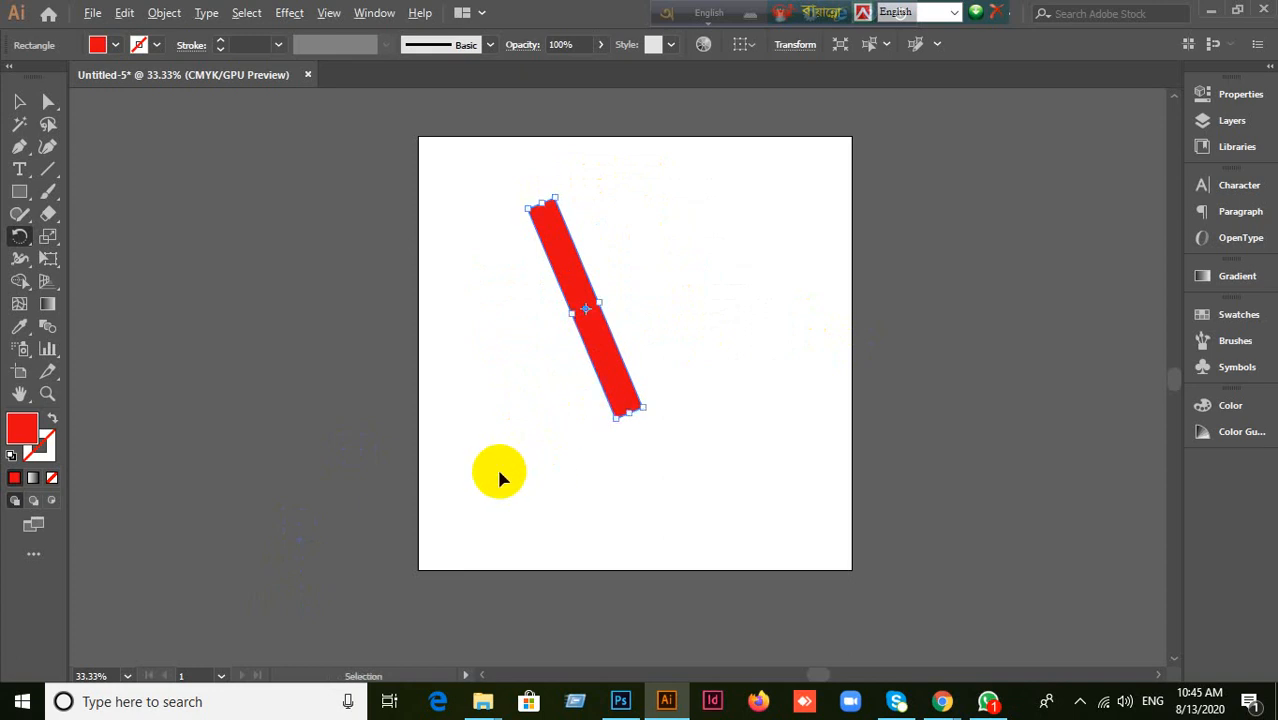
Step: Reselect the tilted red bar, rotate it further counter-clockwise about its centre with the Rotate tool, and delete it
left_click(19, 101)
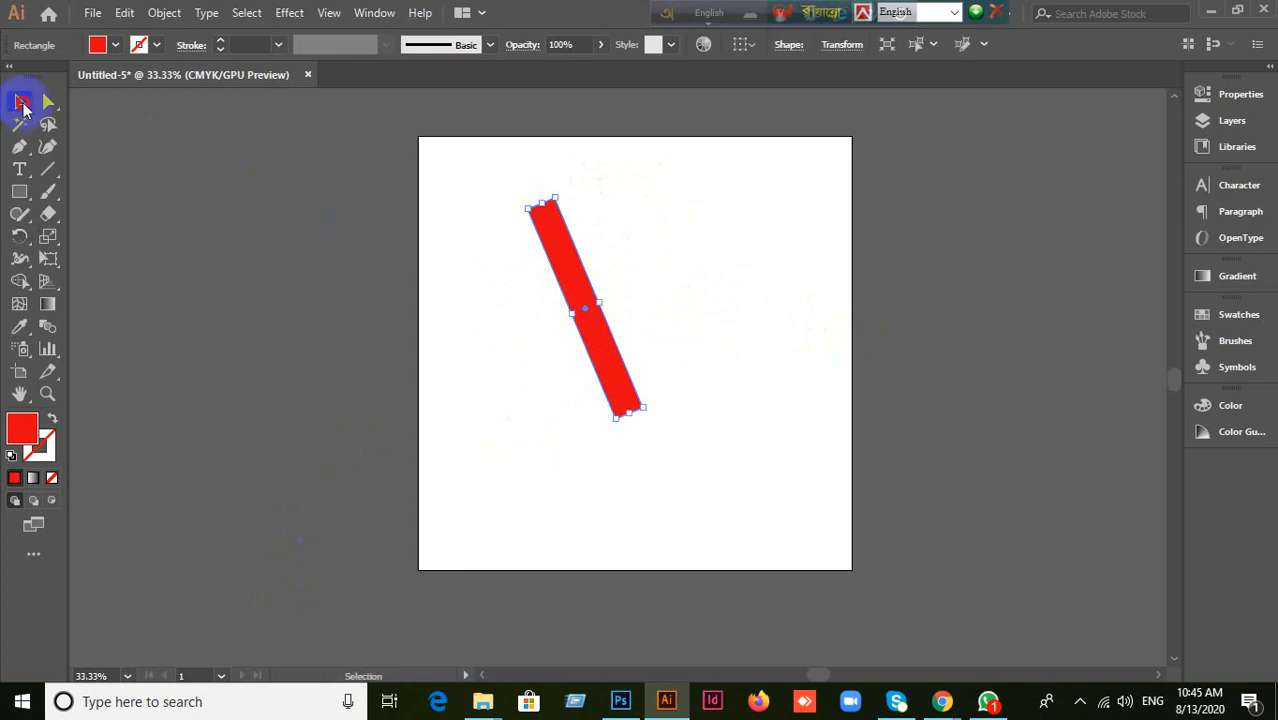
left_click(595, 362)
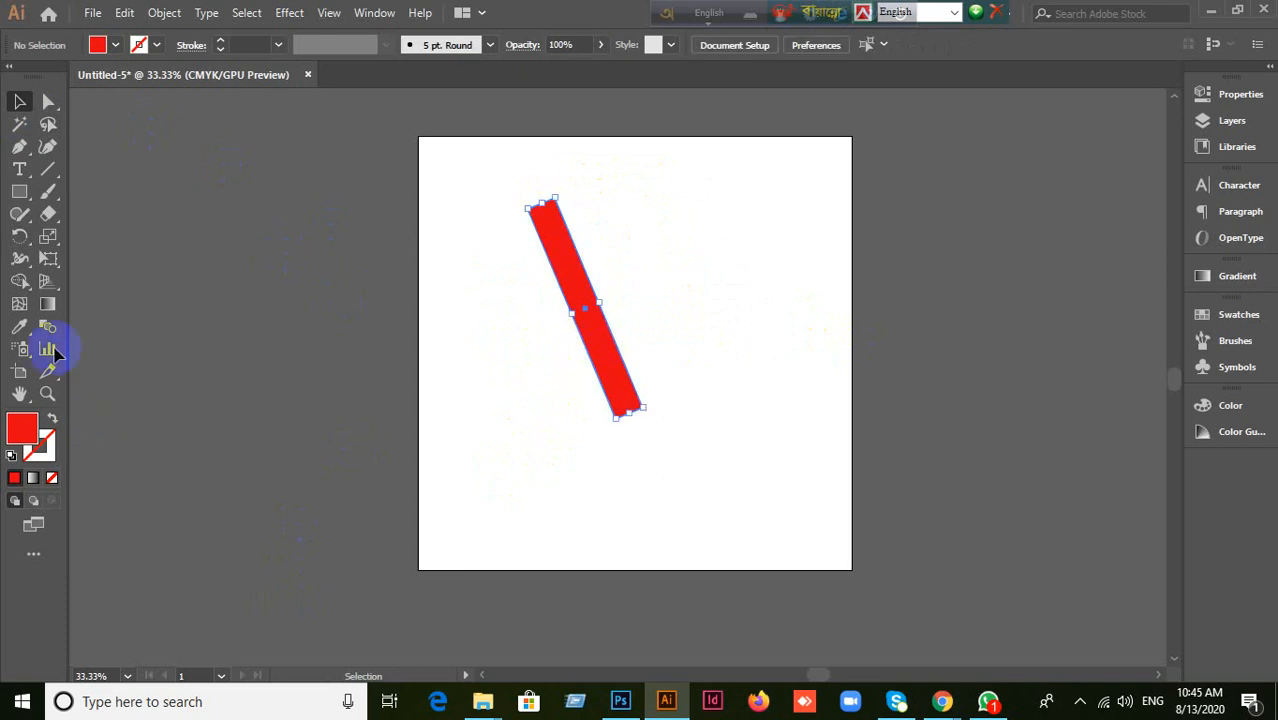
left_click(15, 239)
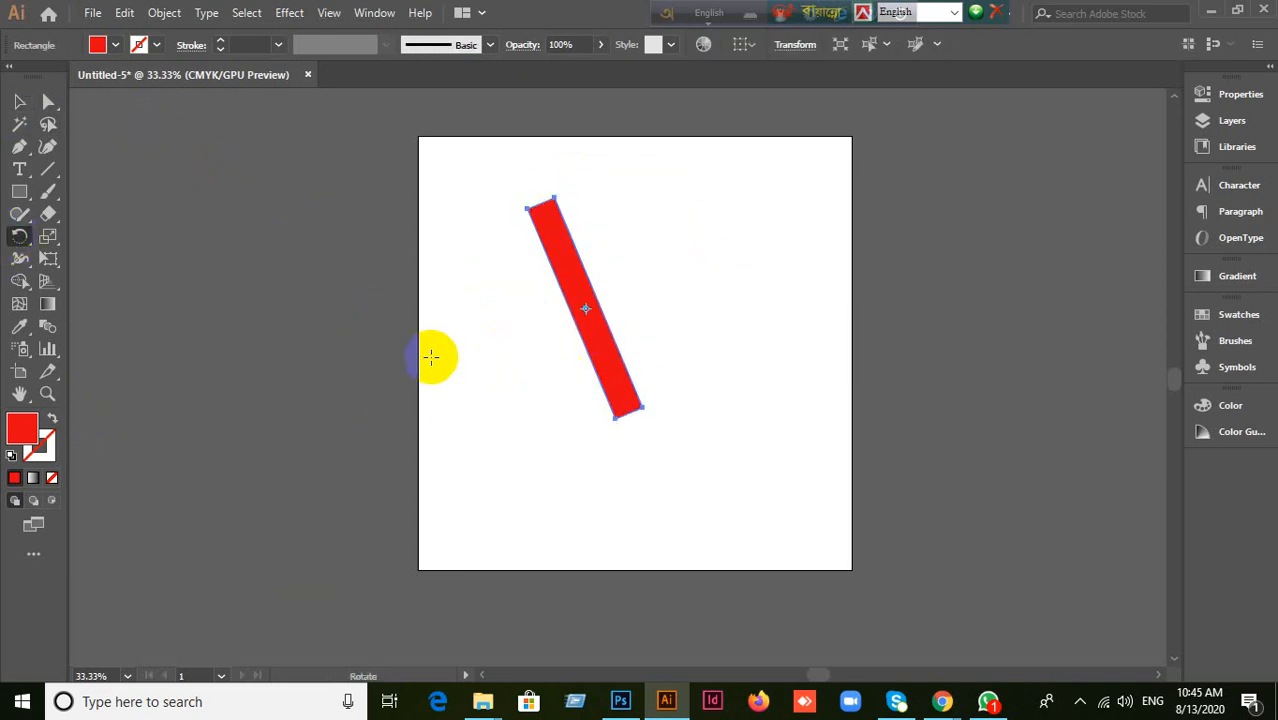
left_click_drag(631, 404, 525, 245)
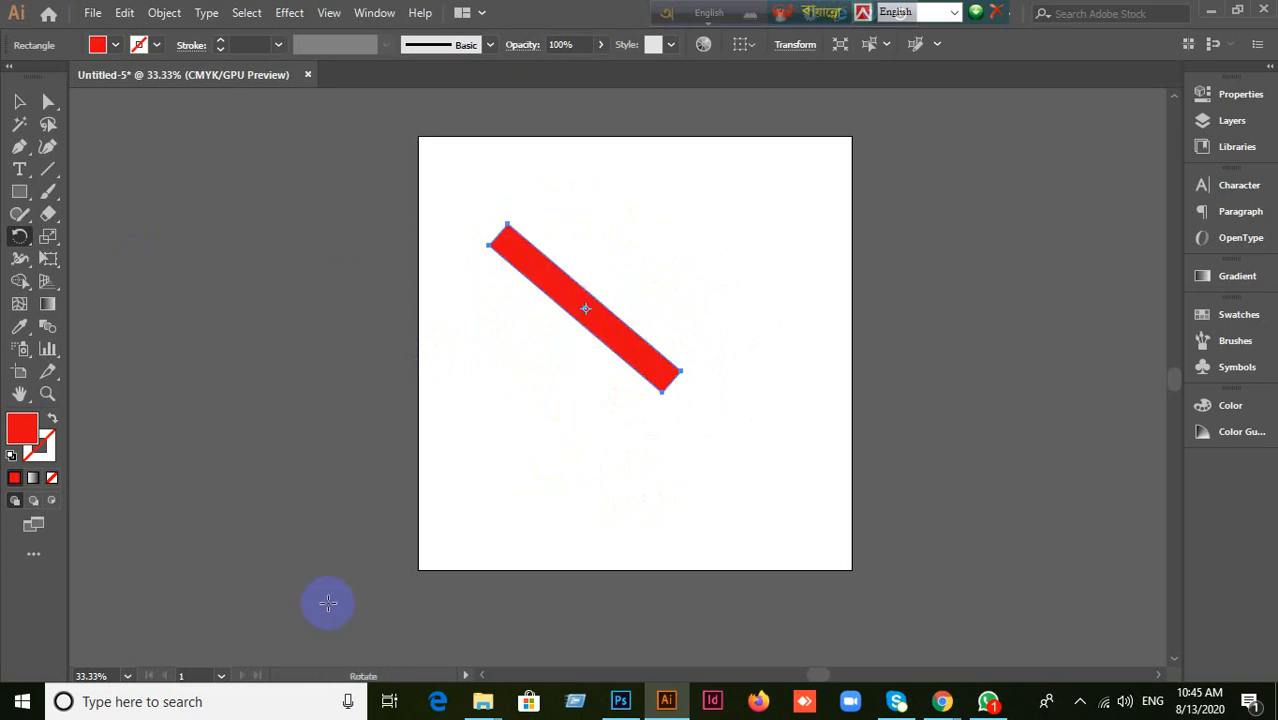
left_click(19, 101)
key("Delete")
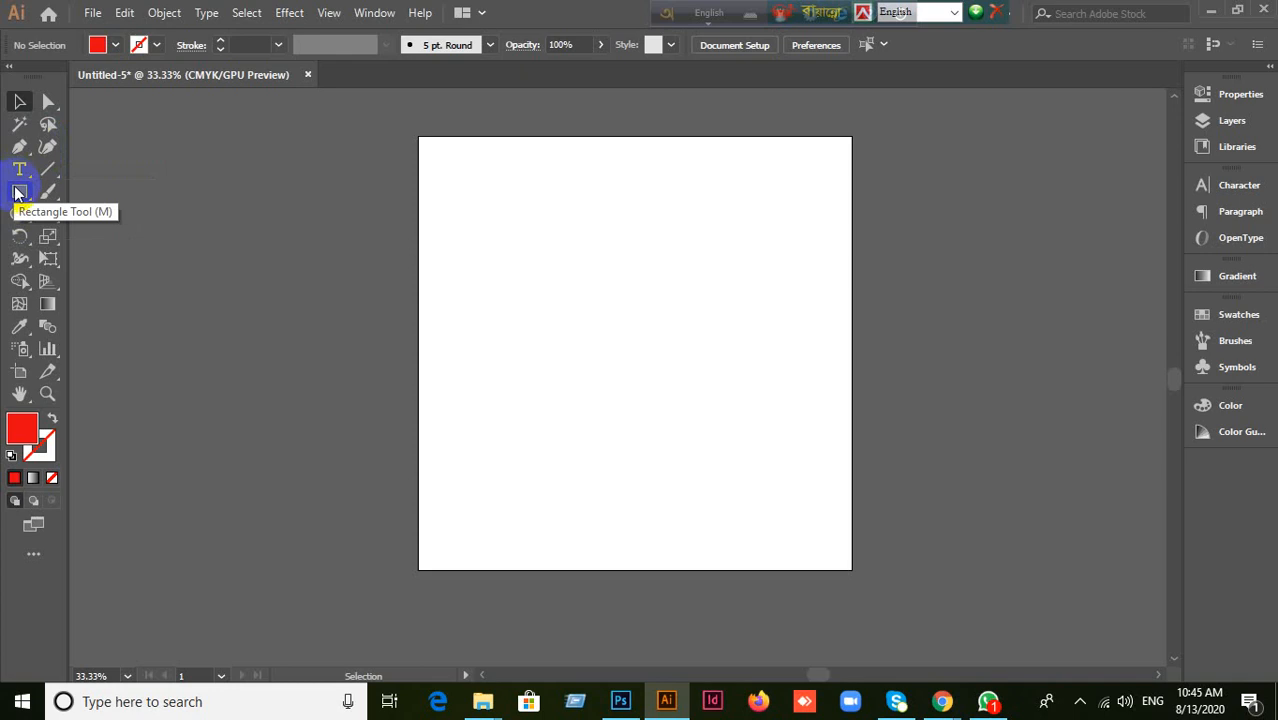
Step: Draw a tall, narrow red rectangle above the artboard's middle, rotate it freely about its centre, and undo the rotation
left_click(19, 192)
left_click_drag(609, 212, 636, 416)
left_click(19, 236)
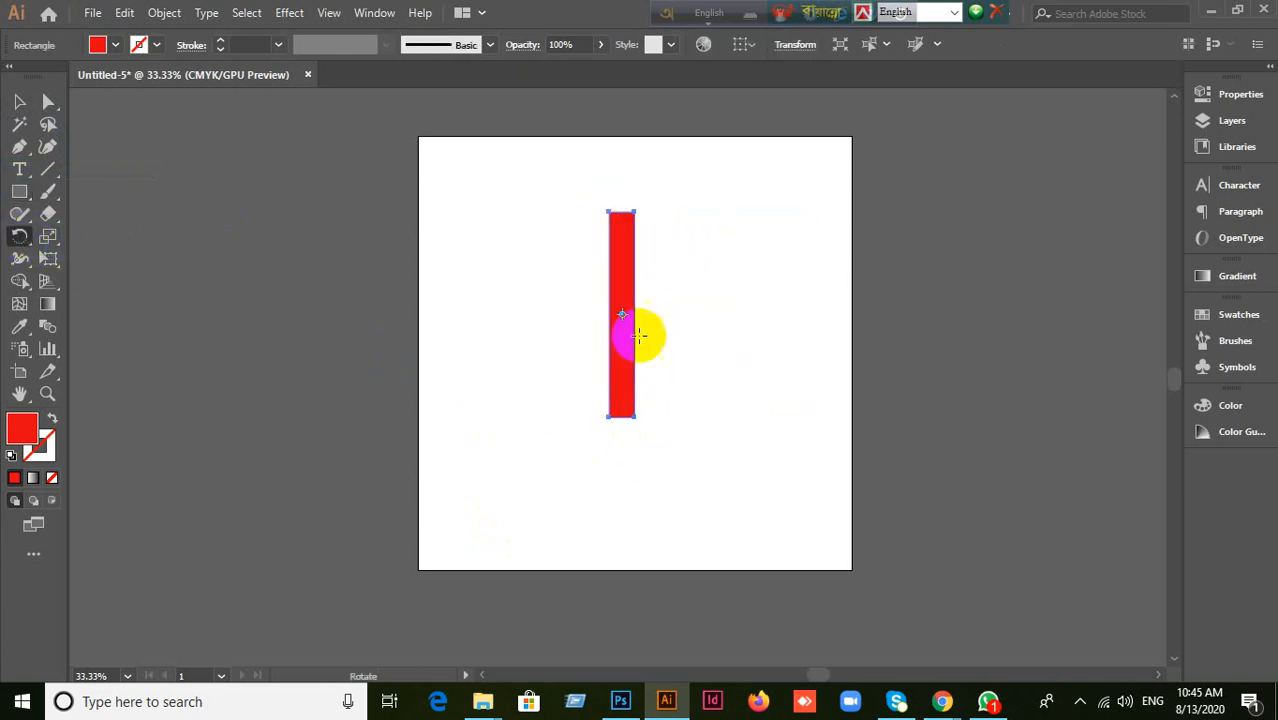
left_click_drag(626, 373, 680, 383)
key("ctrl+z")
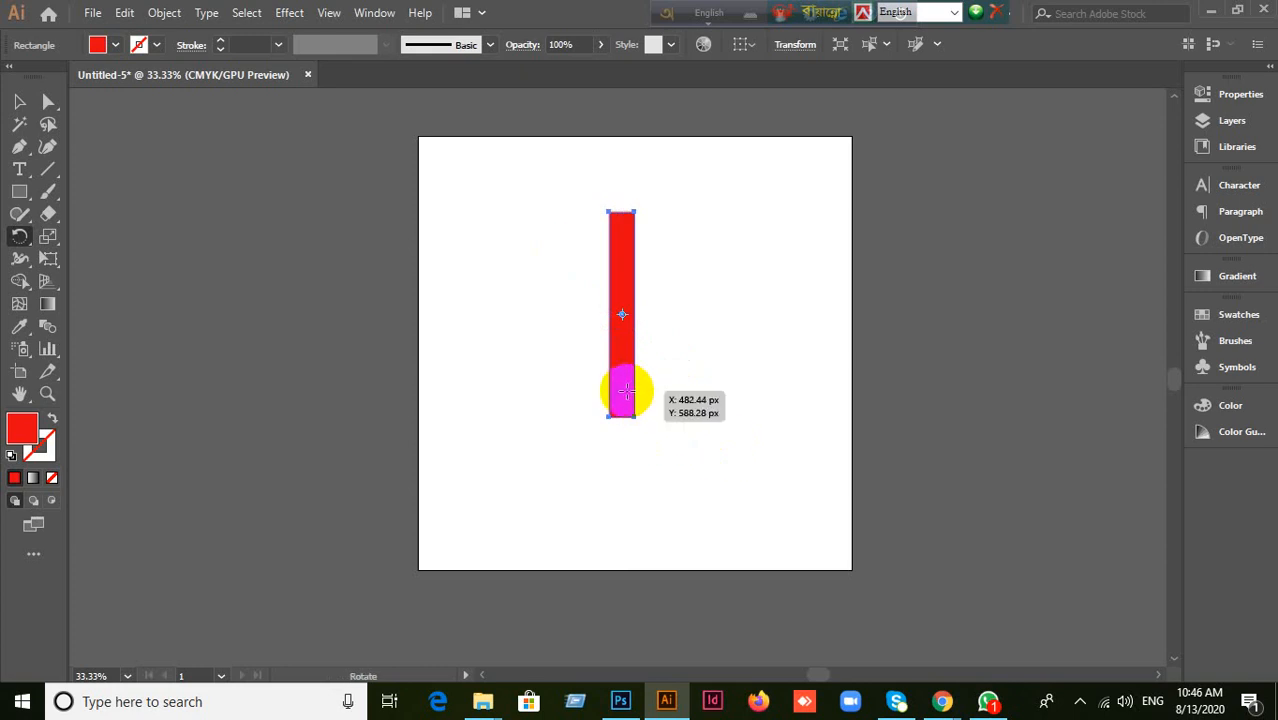
Step: Try rotating the red bar counter-clockwise about its centre by different amounts, undoing each rotation
left_click_drag(624, 395, 690, 402)
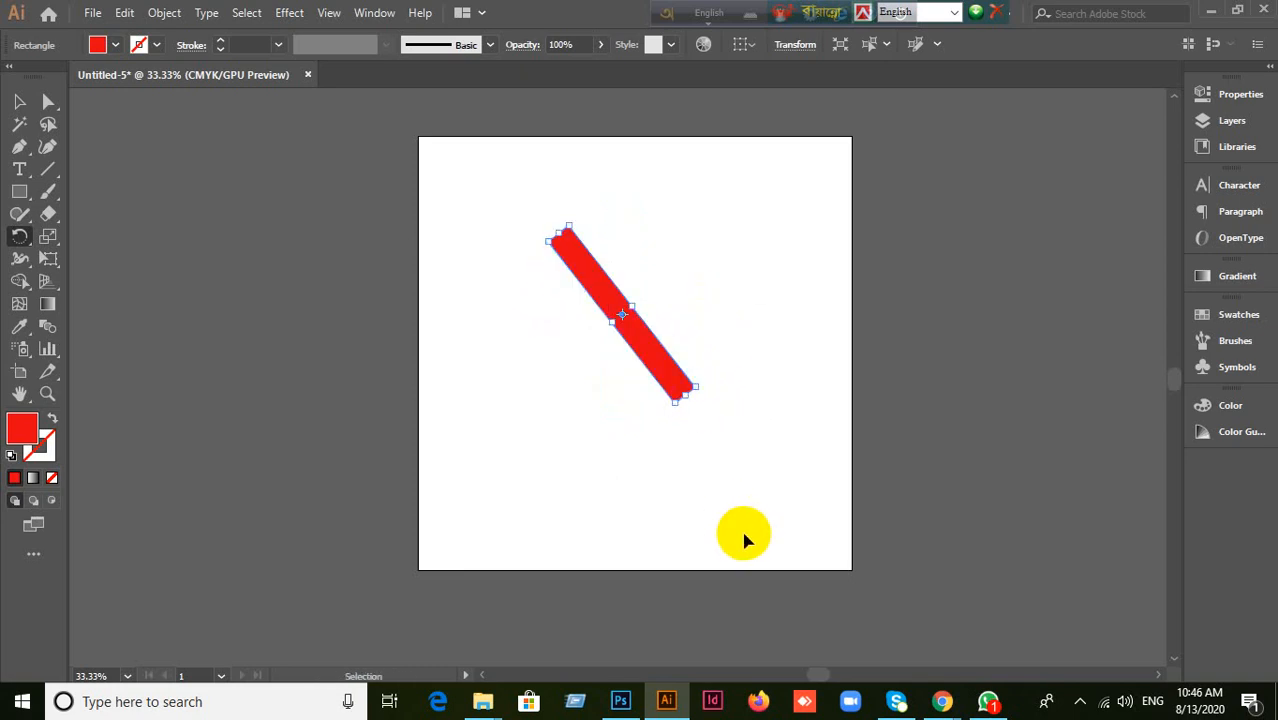
key("ctrl+z")
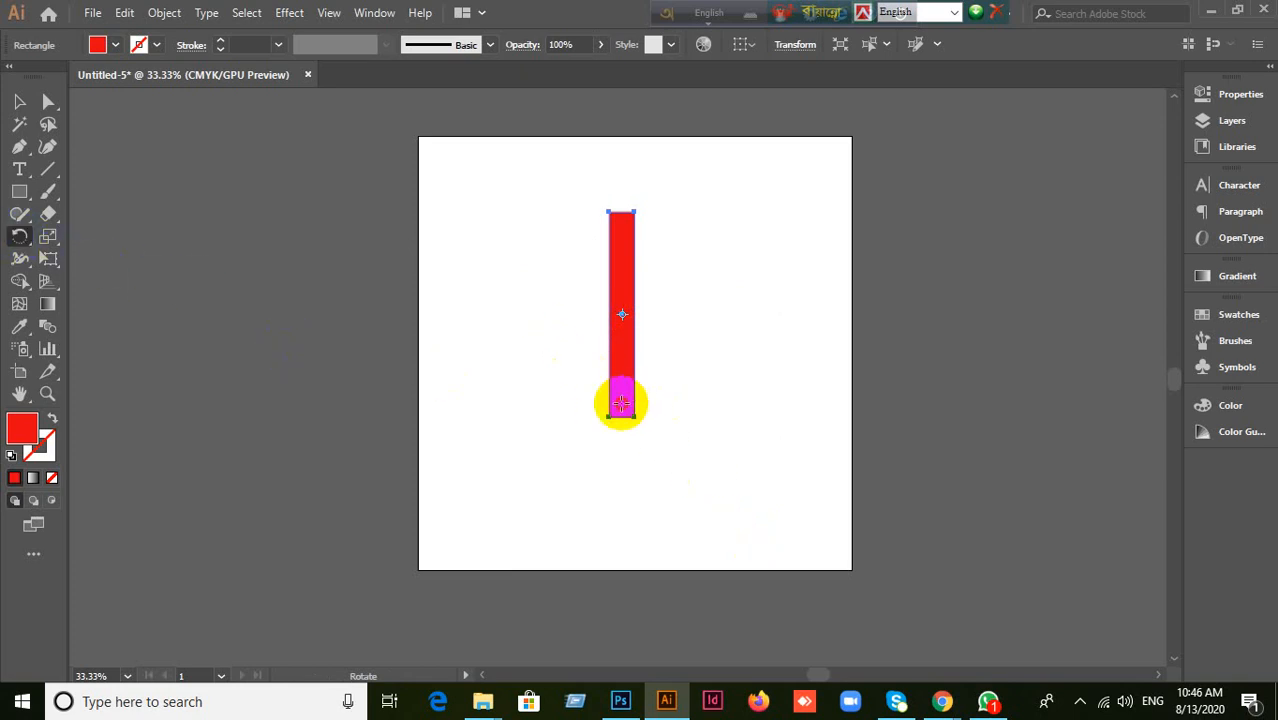
left_click_drag(624, 398, 719, 322)
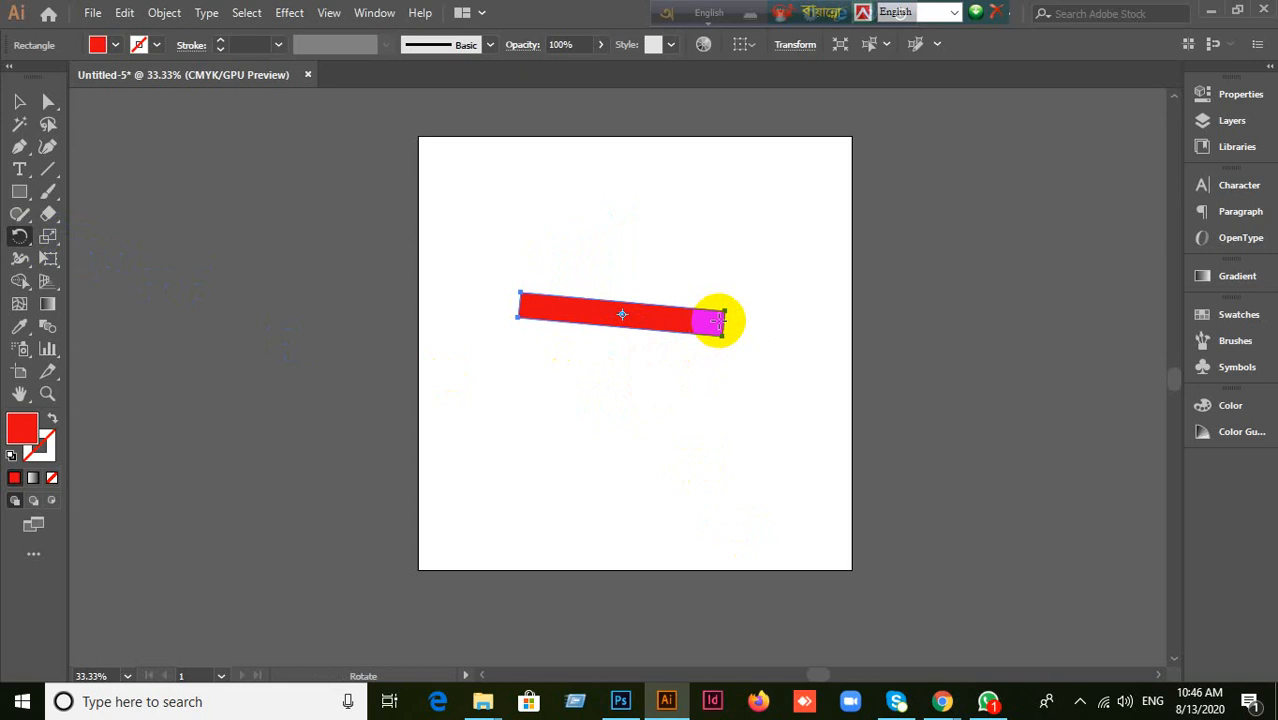
key("ctrl+z")
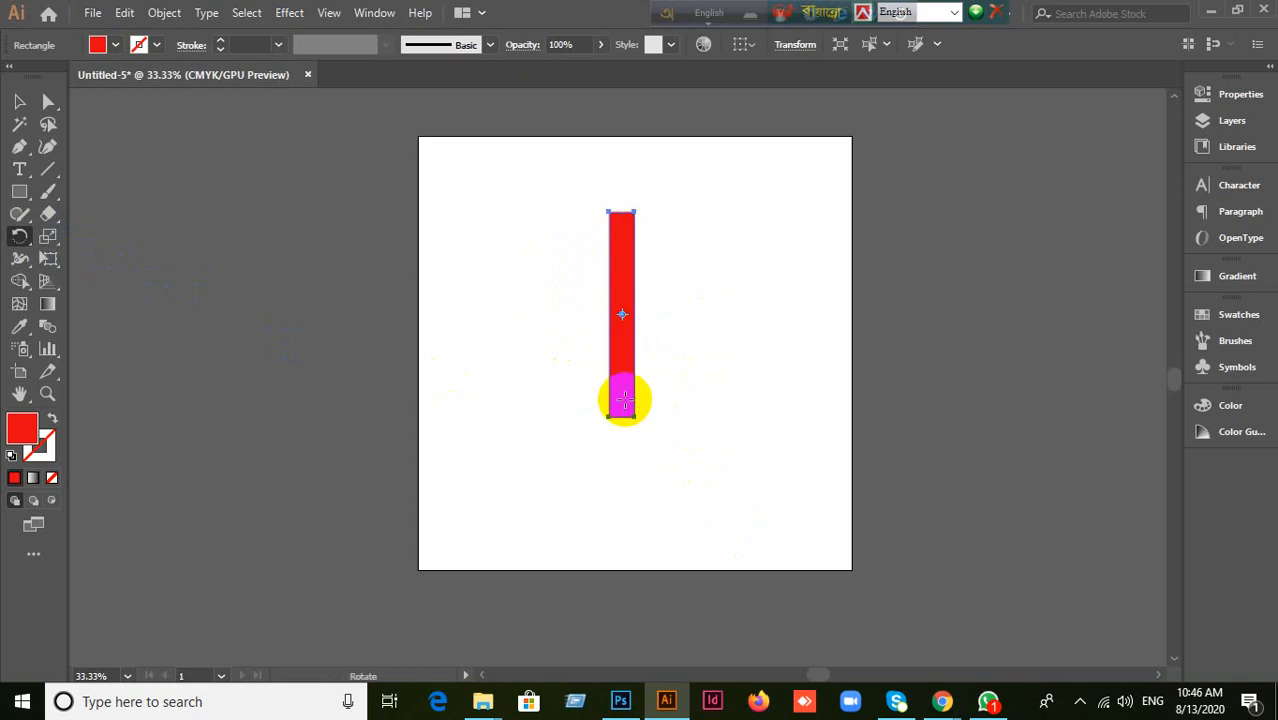
mouse_move(639, 403)
left_mouse_down()
mouse_move(697, 370)
mouse_move(705, 286)
mouse_move(682, 246)
mouse_move(599, 211)
mouse_move(673, 248)
mouse_move(704, 316)
mouse_move(673, 401)
mouse_move(654, 412)
left_mouse_up()
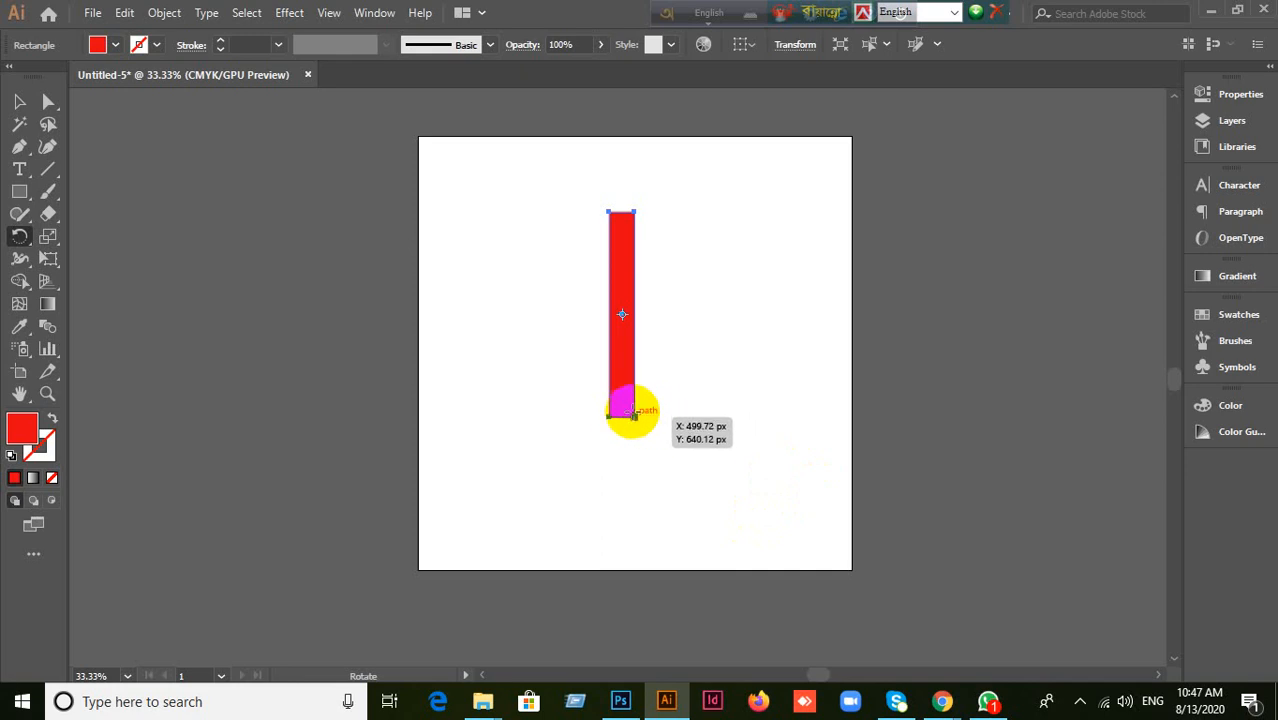
left_click_drag(627, 405, 697, 396)
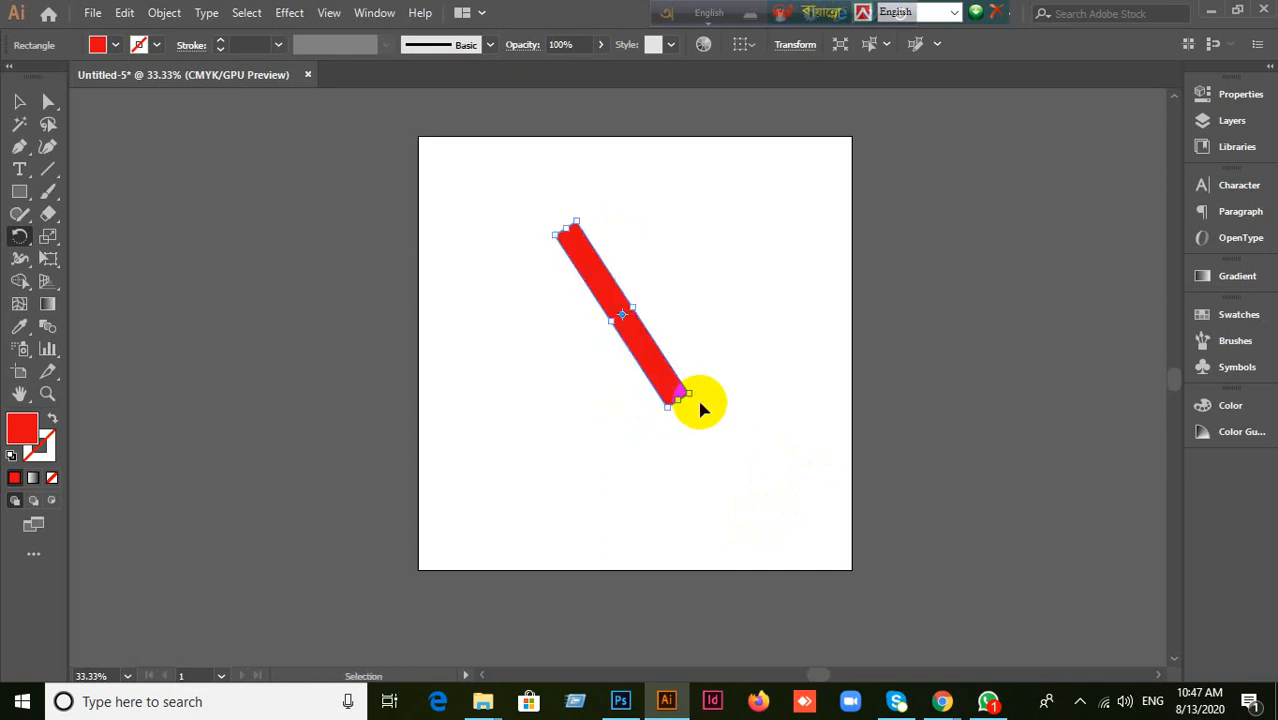
key("ctrl+z")
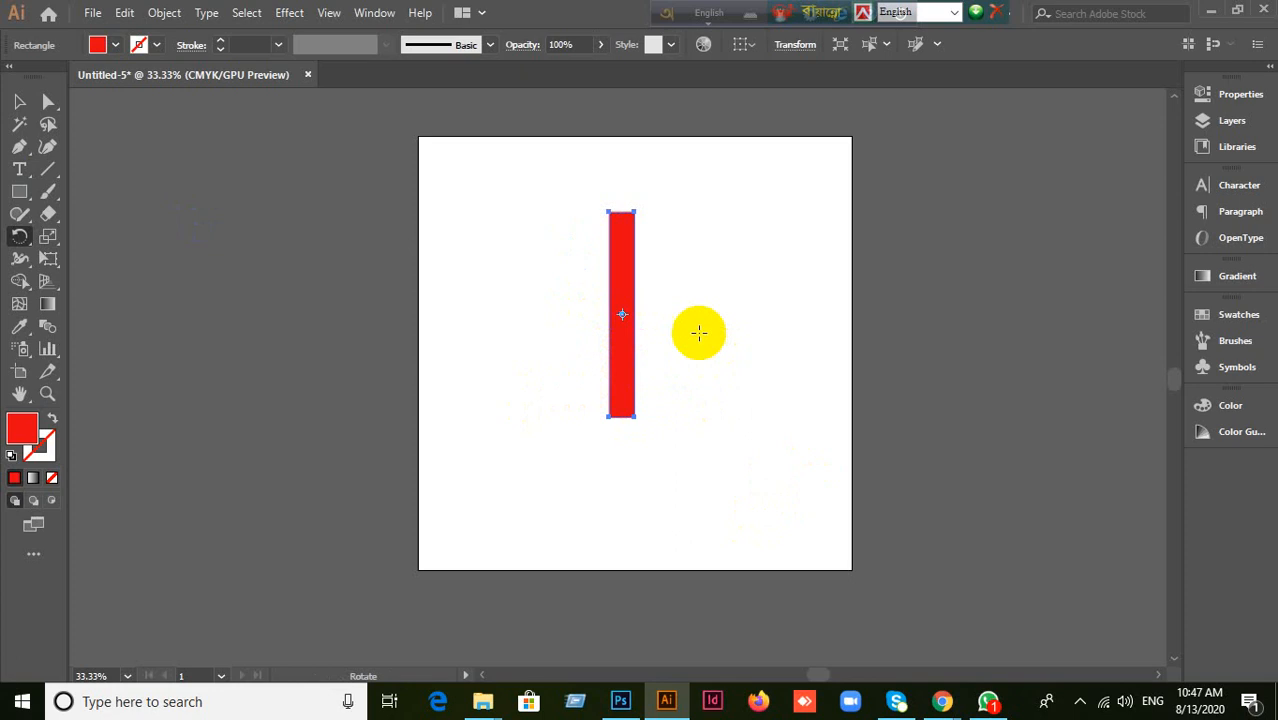
Step: Place the rotation pivot at the midpoint of the bar's top edge and swing the bar around that point
scroll(622, 314, "up", 2)
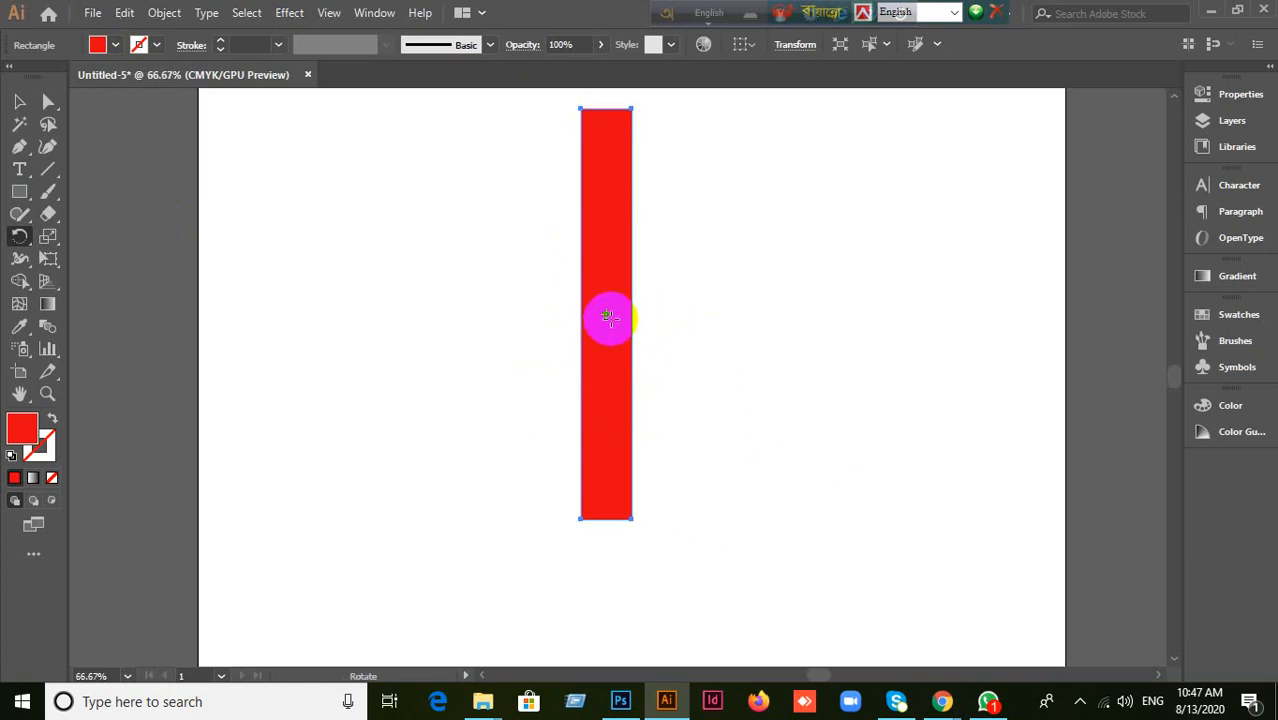
scroll(609, 317, "down", 1)
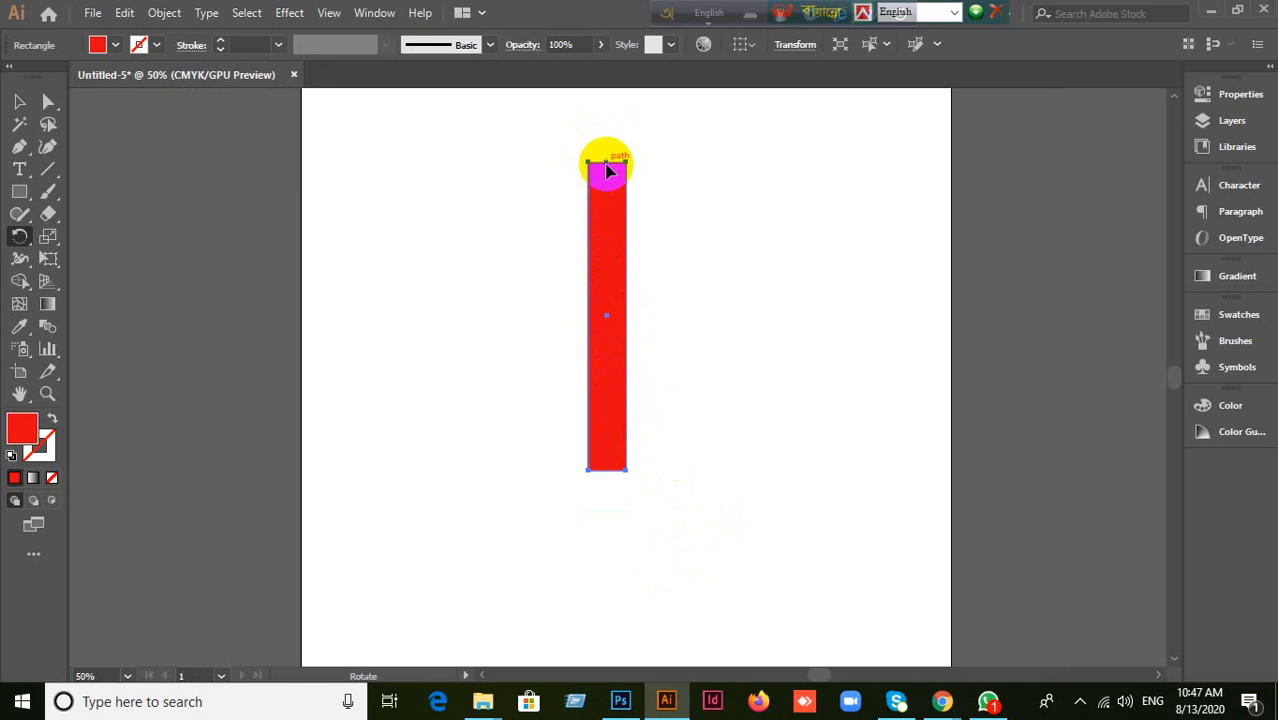
left_click(606, 168)
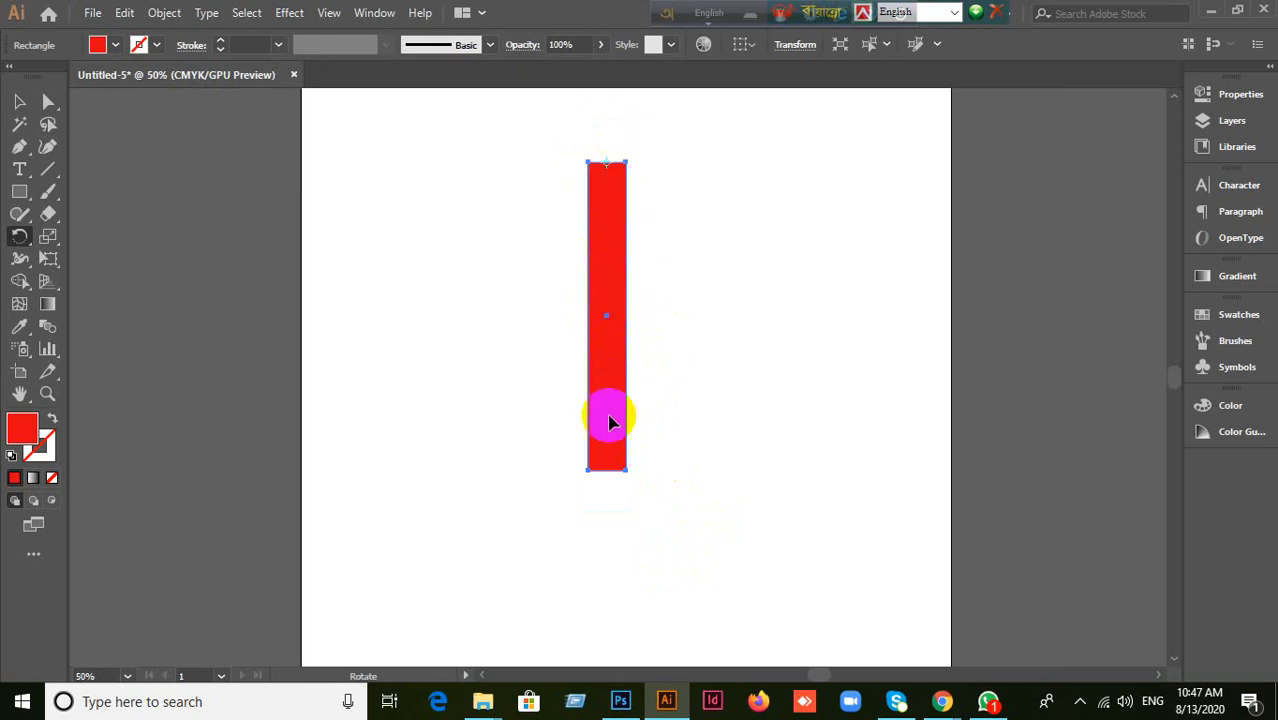
mouse_move(613, 371)
left_mouse_down()
mouse_move(670, 362)
mouse_move(829, 177)
mouse_move(874, 171)
mouse_move(855, 272)
mouse_move(656, 422)
mouse_move(439, 285)
mouse_move(448, 160)
mouse_move(490, 300)
mouse_move(600, 380)
left_mouse_up()
key("ctrl+z")
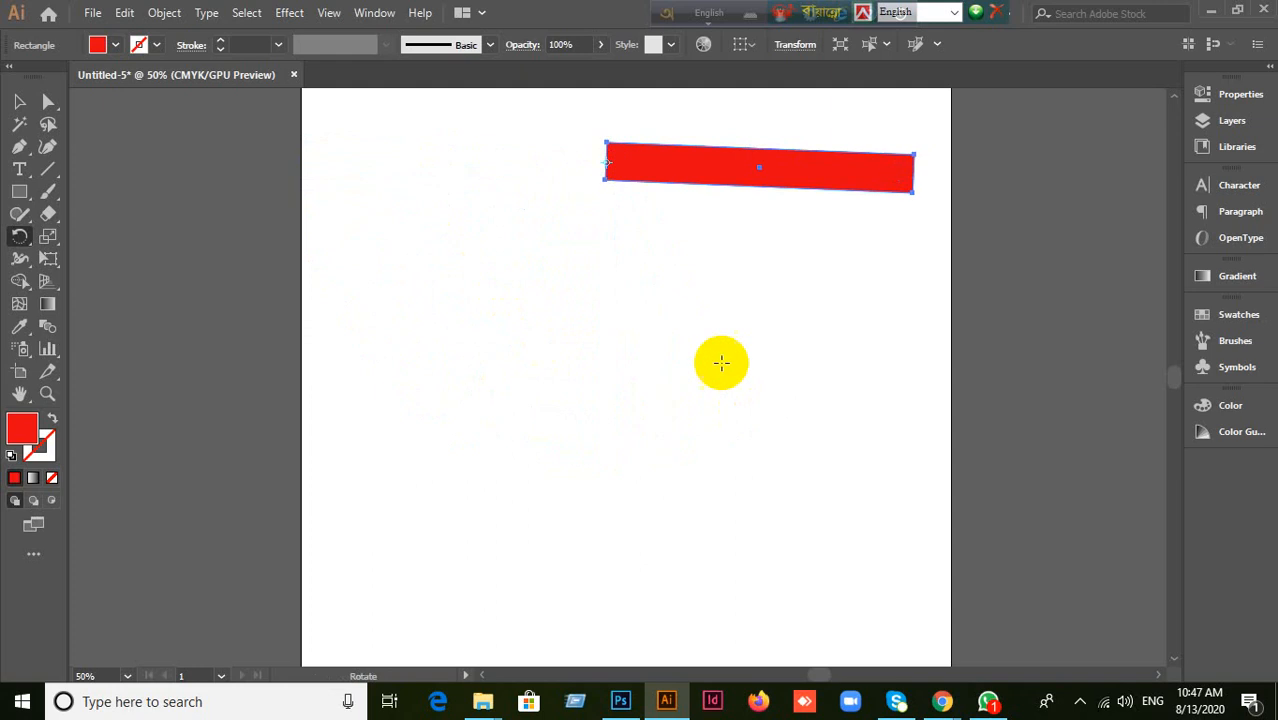
mouse_move(884, 177)
left_mouse_down()
mouse_move(813, 331)
mouse_move(428, 271)
mouse_move(626, 105)
mouse_move(796, 265)
mouse_move(605, 365)
mouse_move(615, 389)
mouse_move(571, 394)
mouse_move(589, 395)
left_mouse_up()
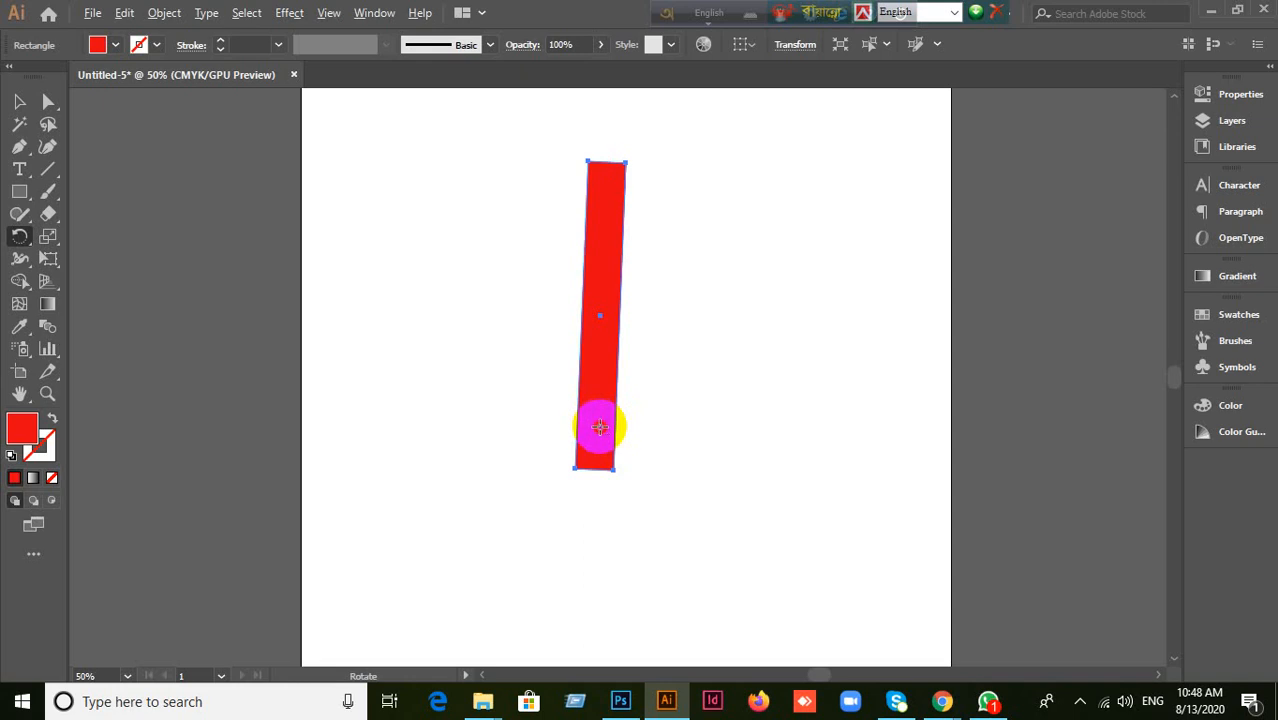
Step: Try rotating the red bar about a pivot point placed in the empty area to its right
left_click(705, 427)
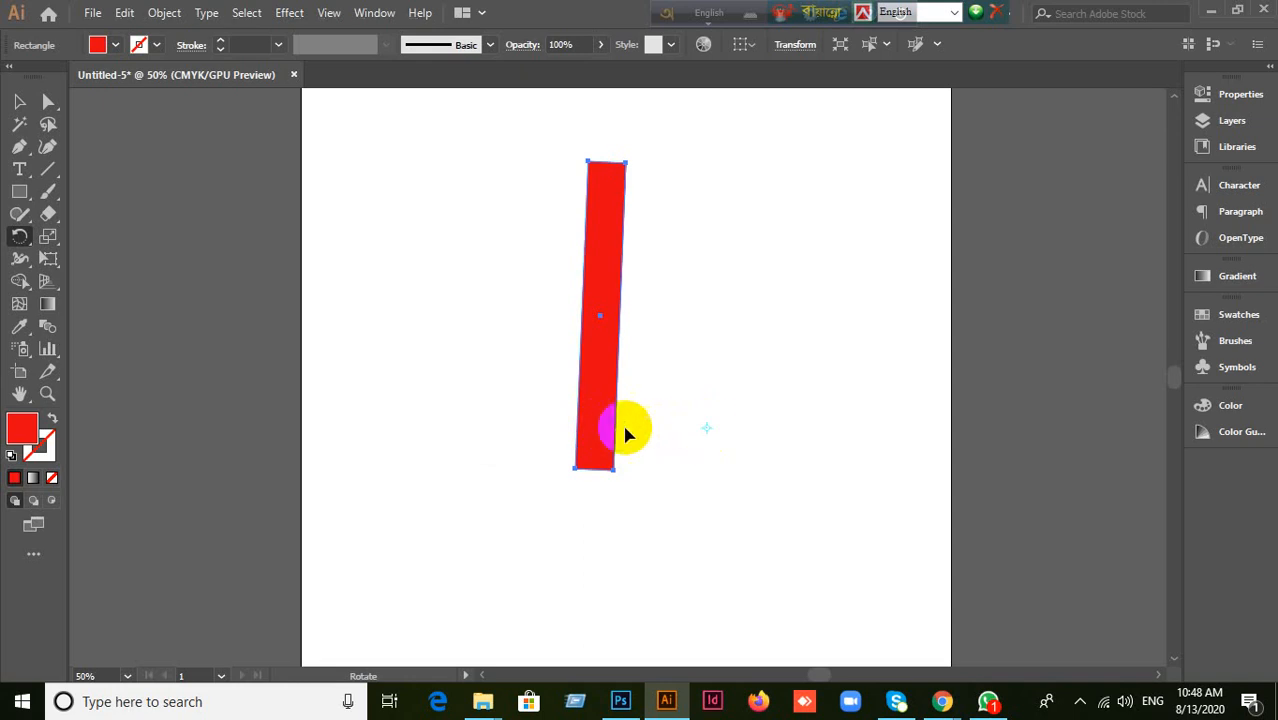
left_click(668, 453, "alt")
left_click(742, 420)
left_click_drag(600, 432, 653, 428)
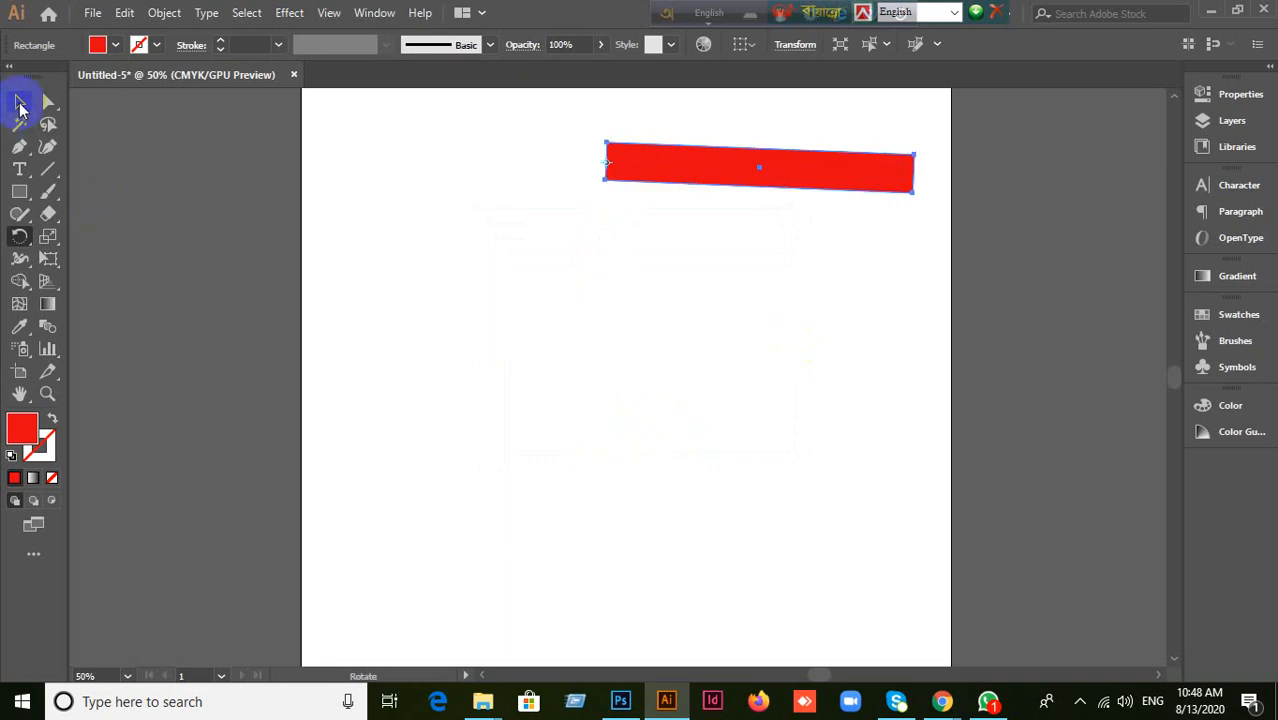
Step: Move the nearly horizontal red bar downwards with the Selection tool and undo the move
left_click(20, 103)
left_click_drag(864, 177, 848, 235)
left_click(802, 228)
key("ctrl+z")
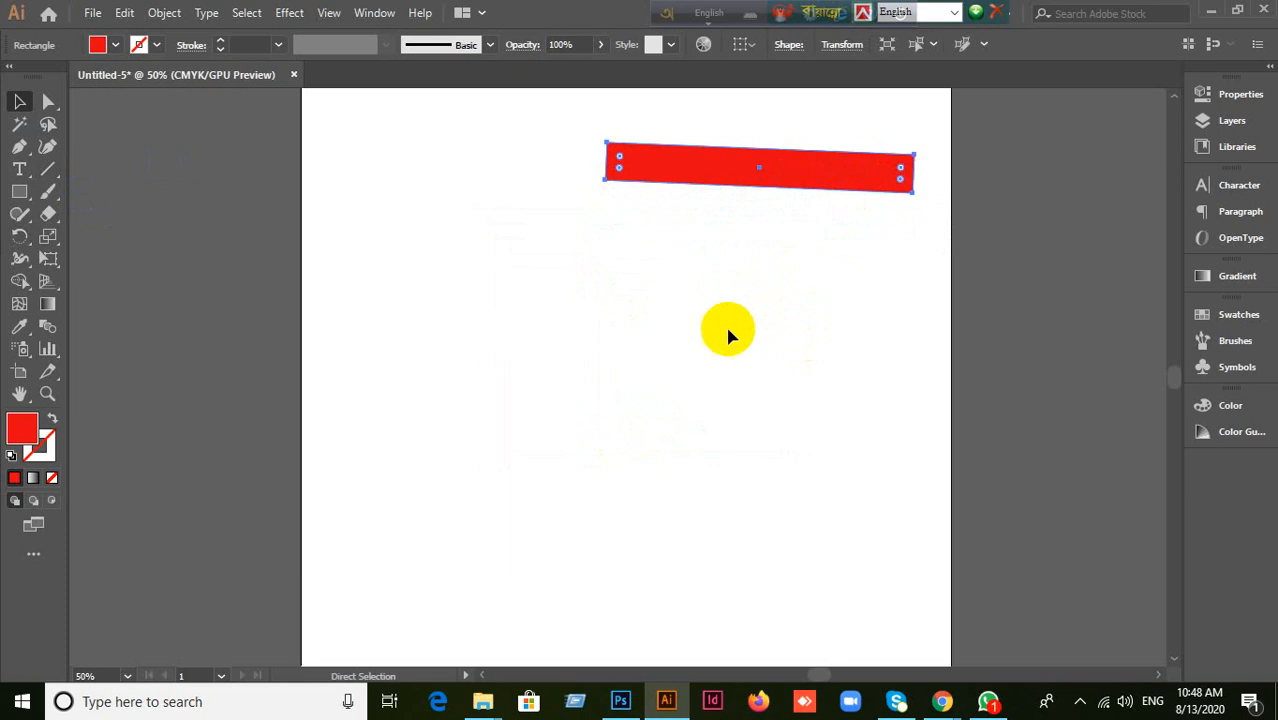
Step: Set the rotation pivot at the midpoint of the horizontal bar's left edge and rotate a copy slightly clockwise
left_click(21, 237)
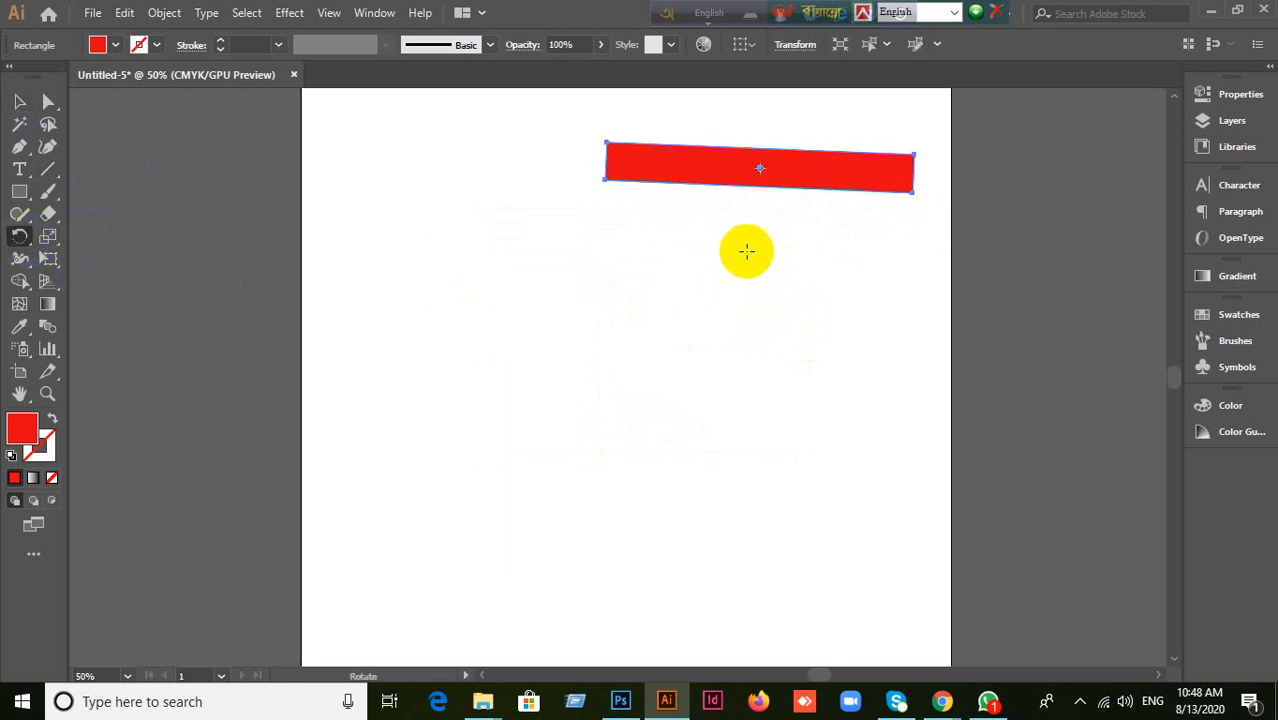
left_click(607, 161)
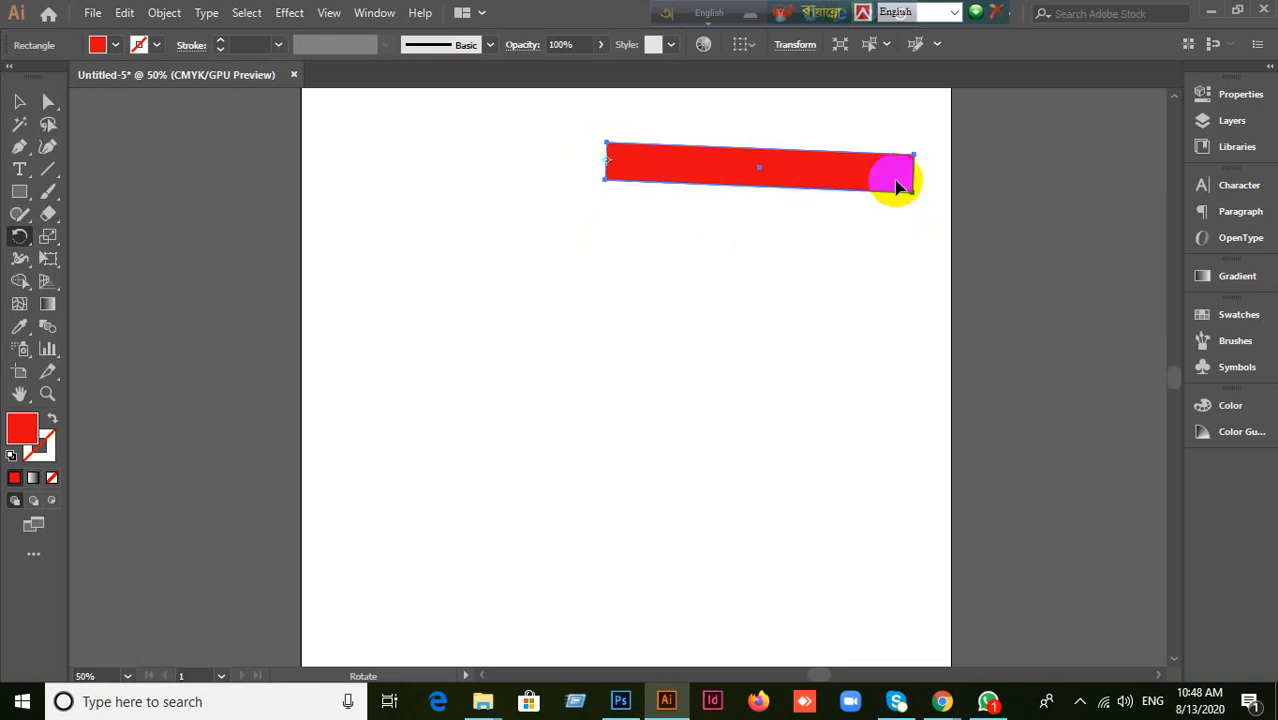
left_click_drag(897, 185, 864, 264)
scroll(873, 300, "up", 3)
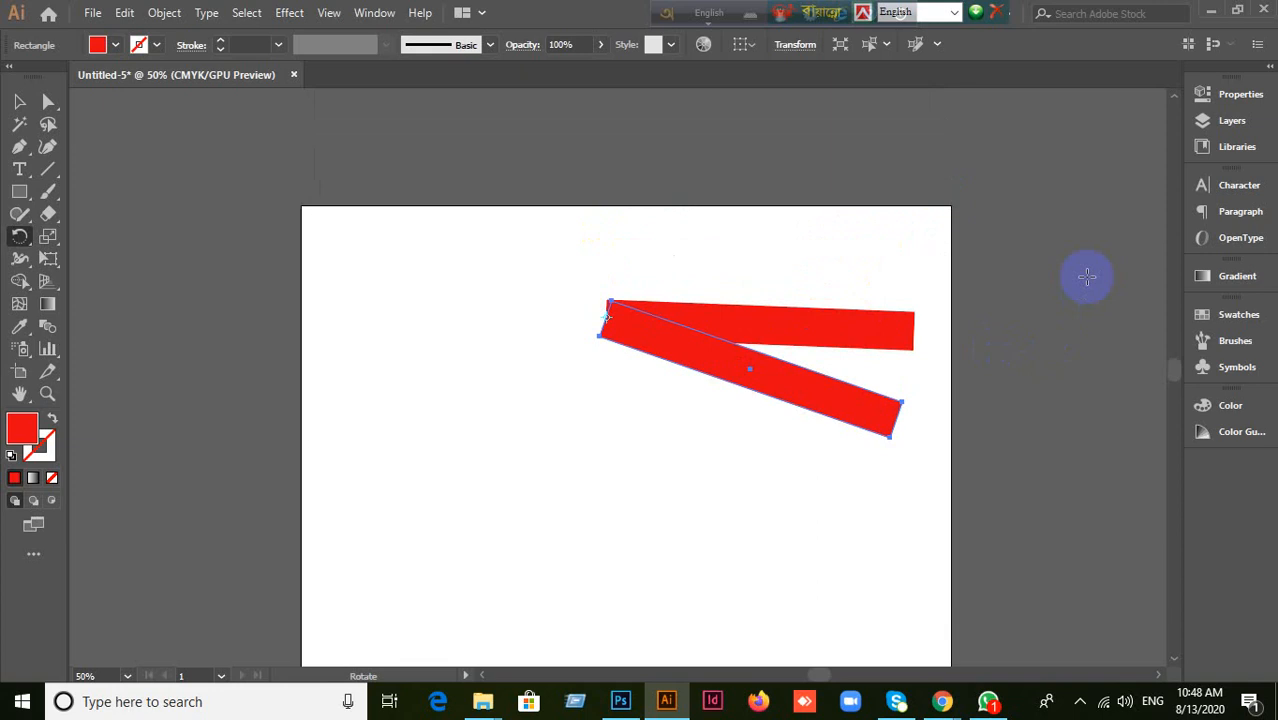
Step: Repeat the rotated-copy transformation until the red bars form a full circular sunburst, undoing the surplus copy
key("ctrl+d")
key("ctrl+d")
key("ctrl+d")
key("ctrl+d")
key("ctrl+d")
key("ctrl+d")
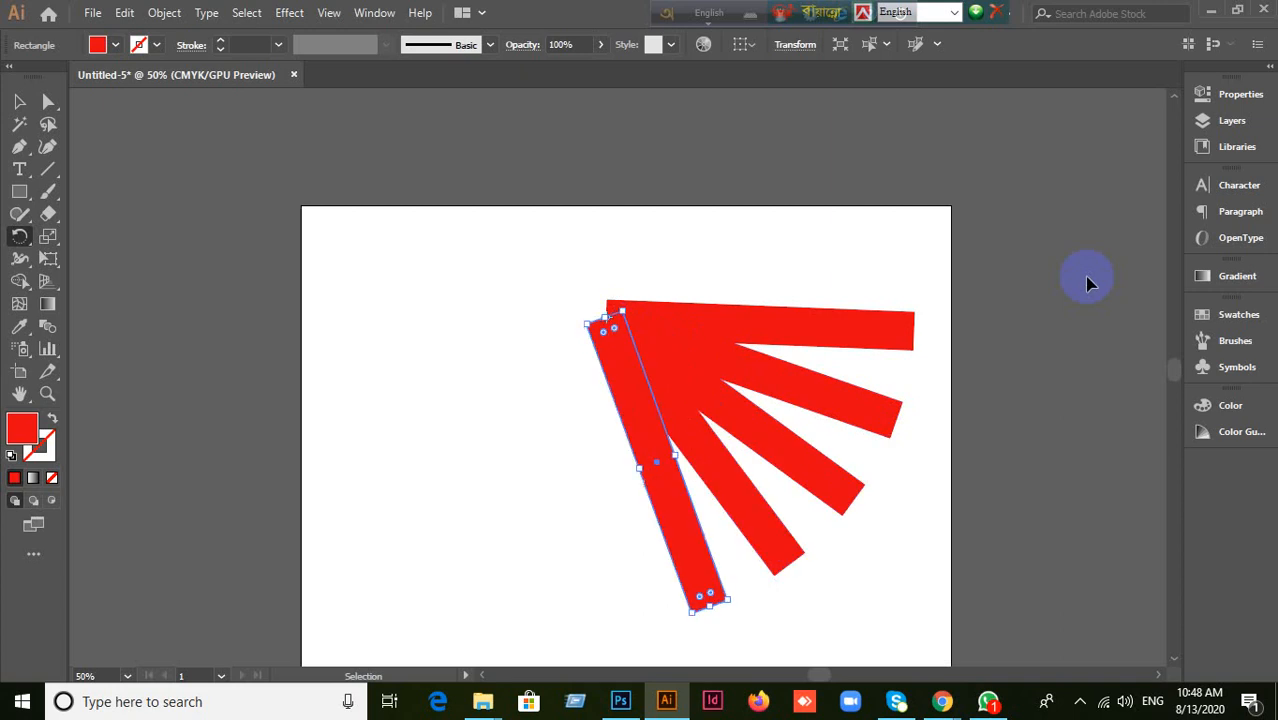
key("ctrl+d")
key("ctrl+d")
key("ctrl+d")
key("ctrl+d")
key("ctrl+d")
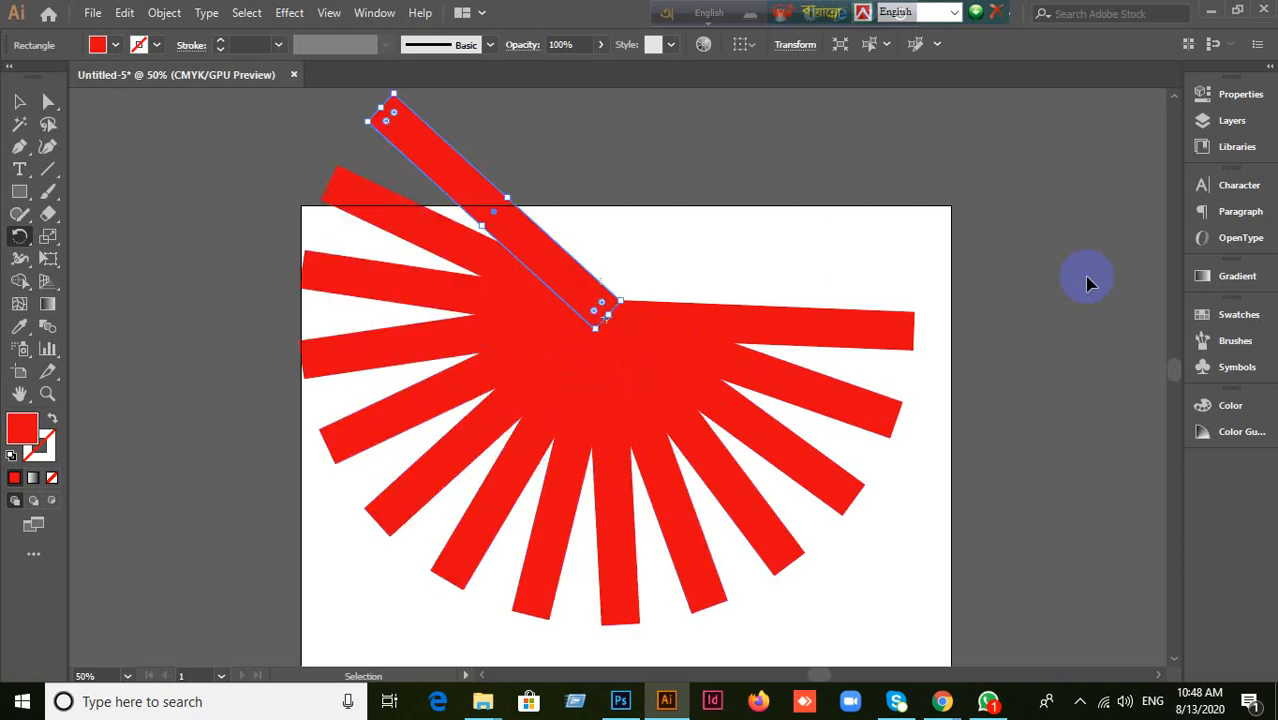
key("ctrl+d")
key("ctrl+d")
key("ctrl+d")
key("ctrl+d")
key("ctrl+d")
key("ctrl+d")
key("ctrl+d")
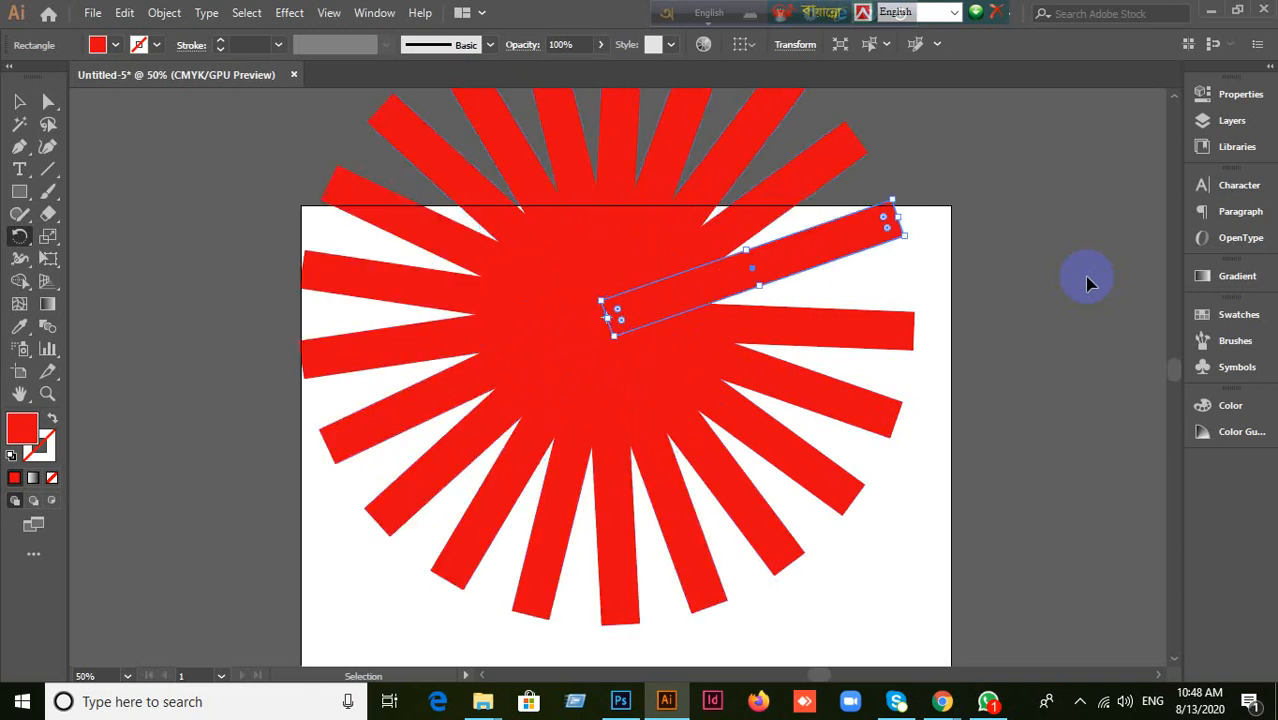
key("ctrl+d")
key("ctrl+z")
scroll(968, 280, "up", 2)
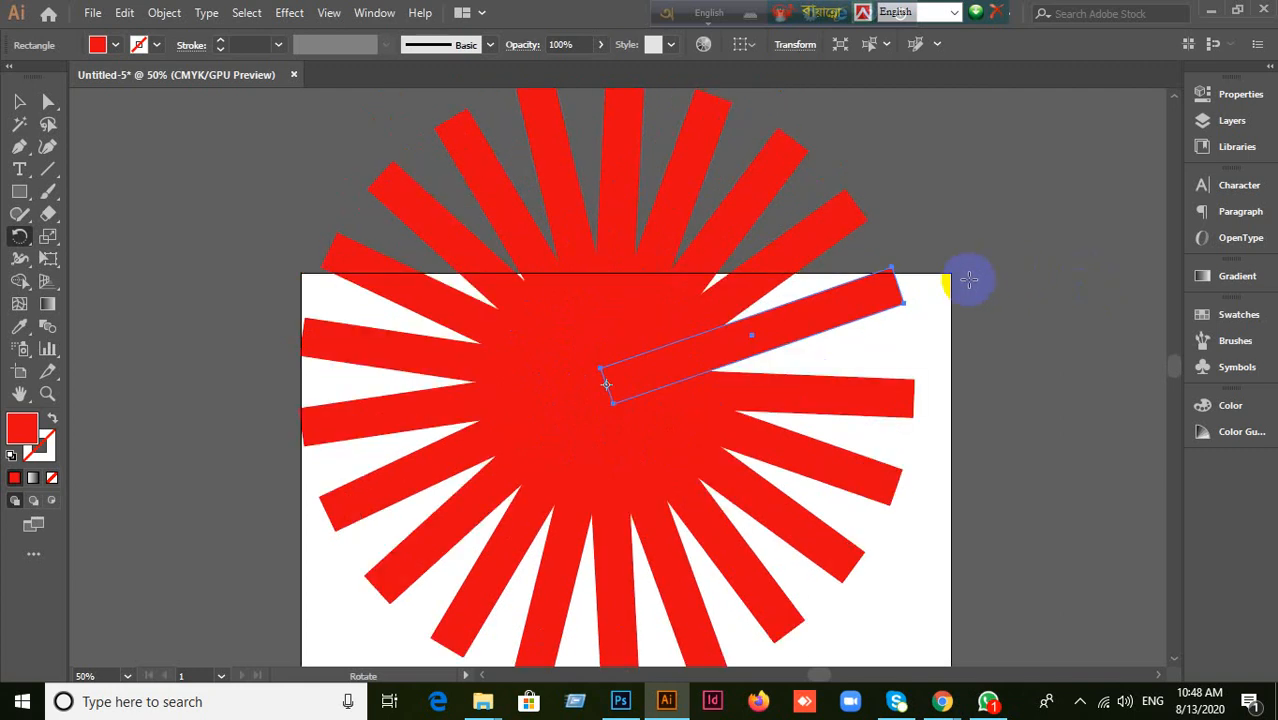
scroll(190, 165, "up", 2)
scroll(191, 163, "down", 3)
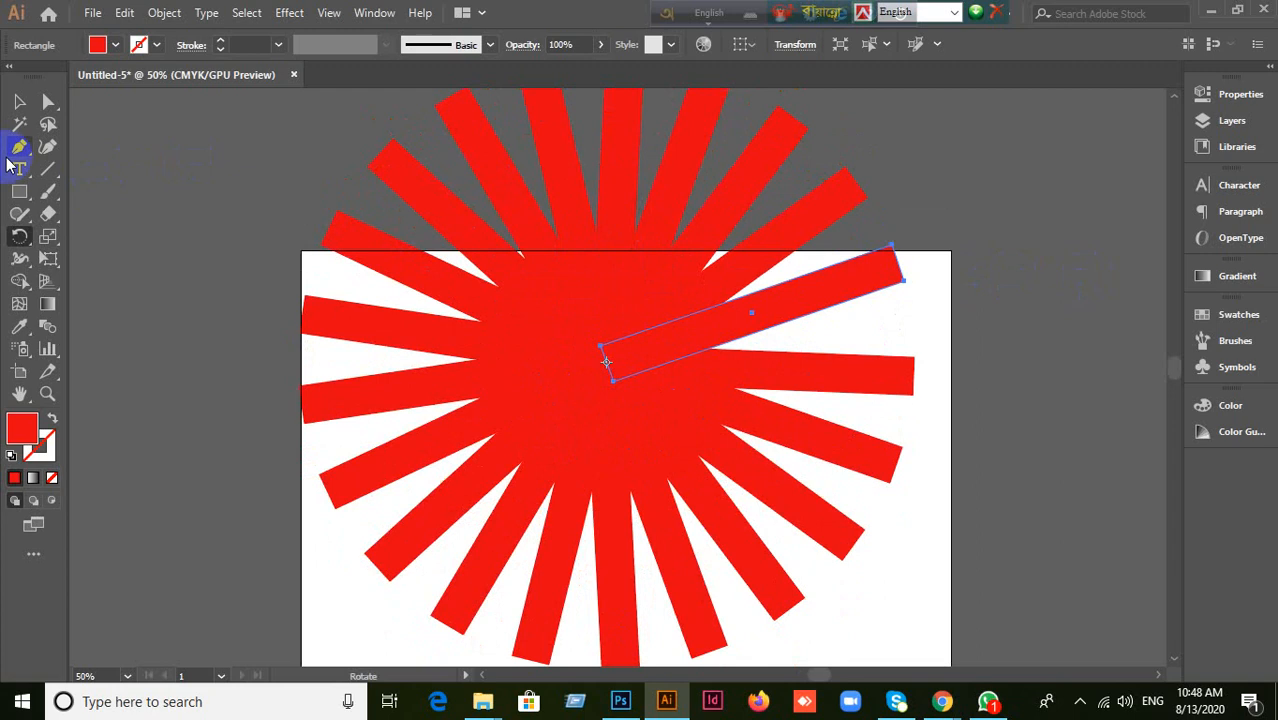
Step: Select all the red bars of the sunburst and delete them from the artboard
left_click(19, 102)
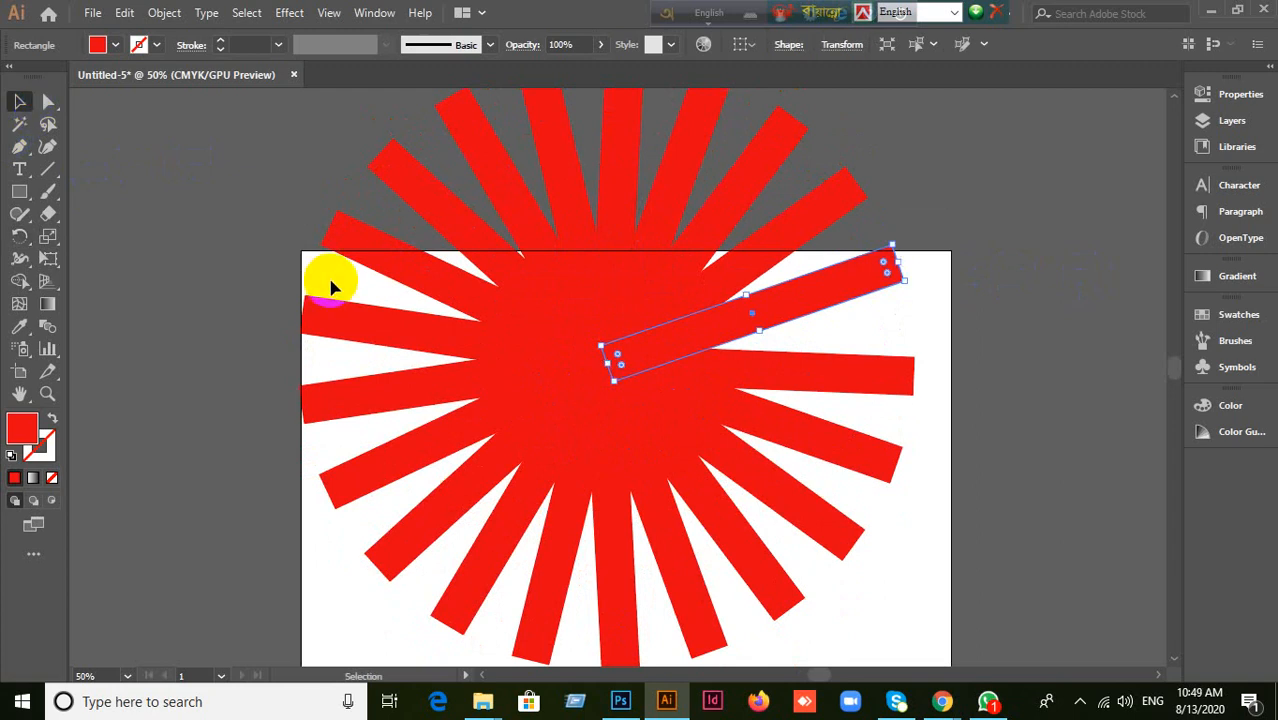
key("ctrl+alt")
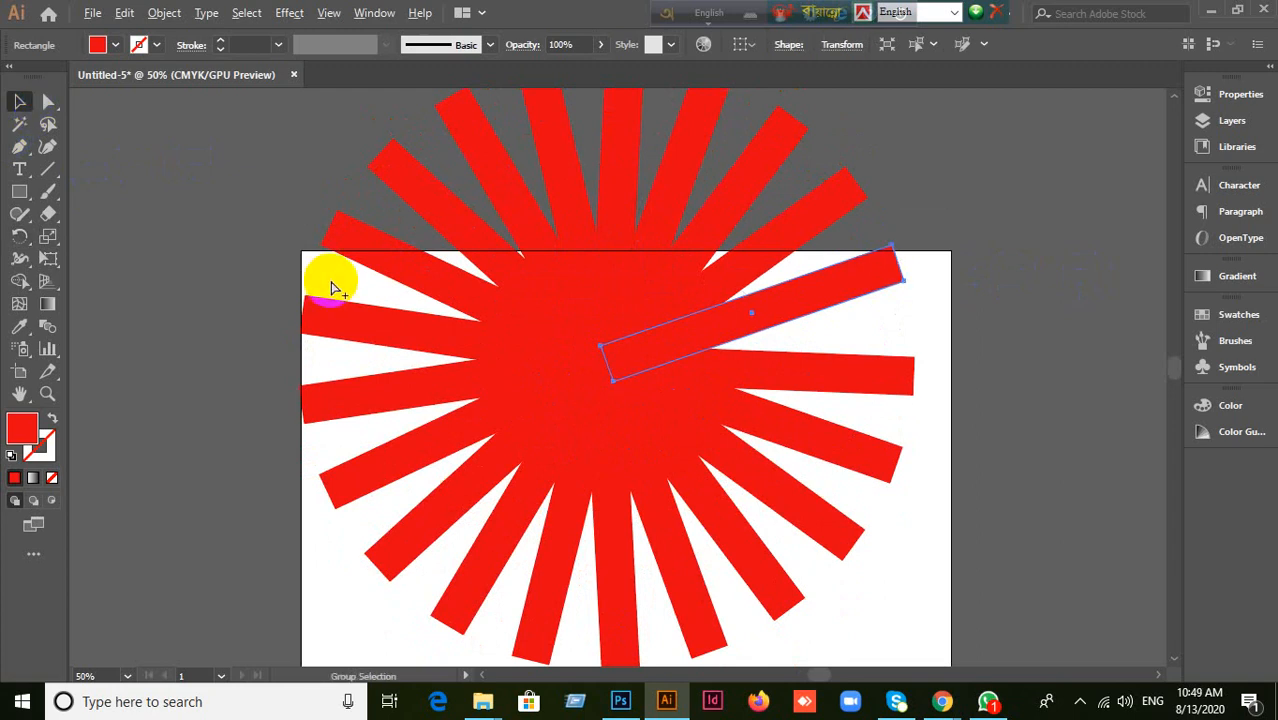
scroll(441, 271, "down", 2)
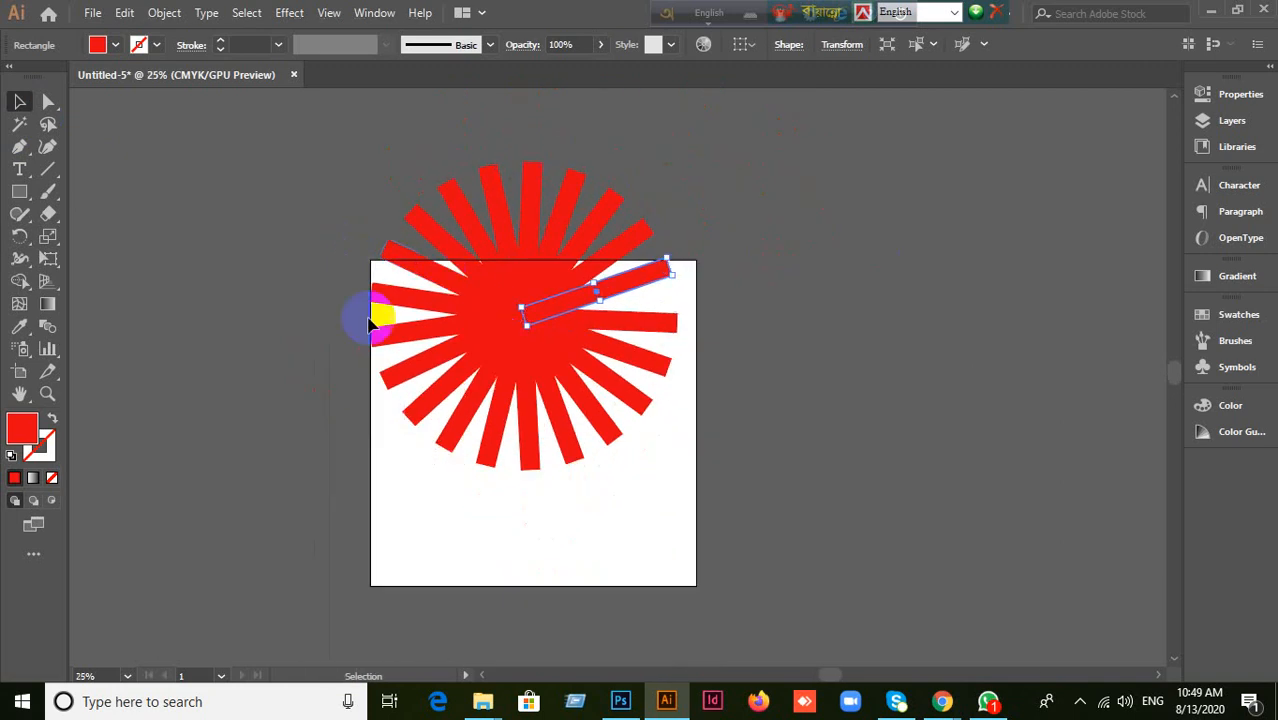
left_click_drag(306, 169, 717, 498)
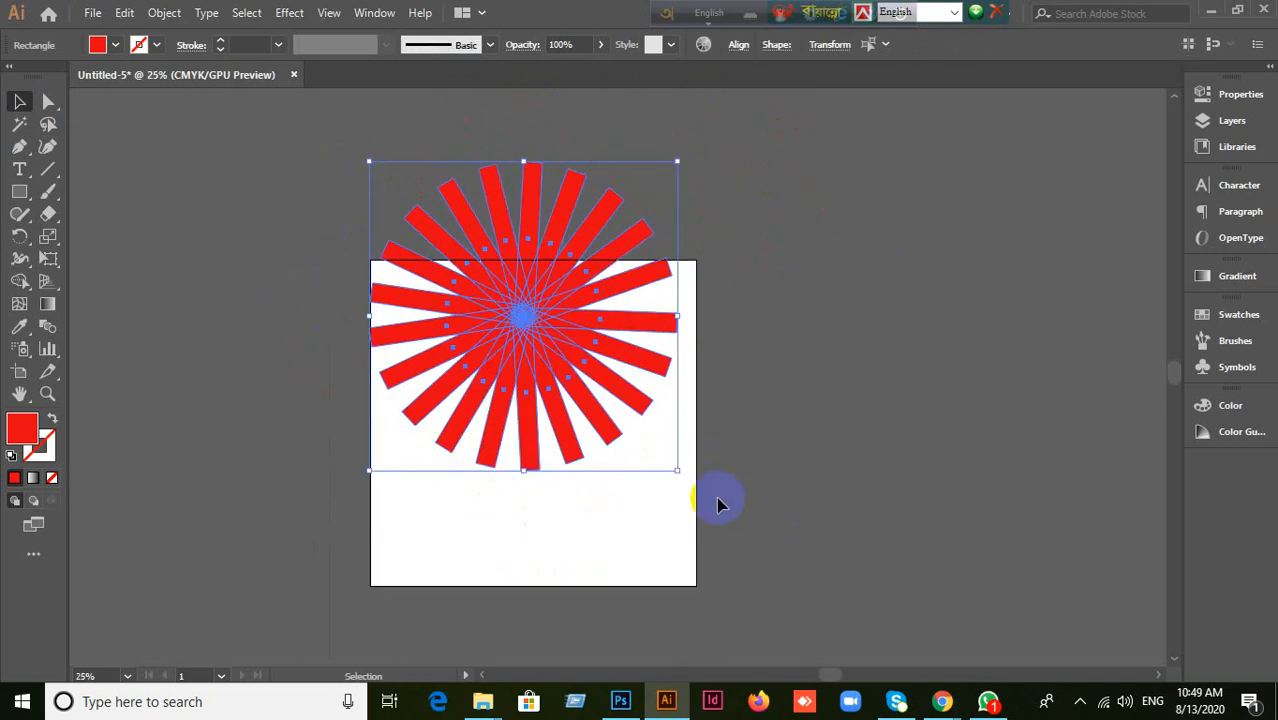
key("Delete")
scroll(602, 448, "up", 2)
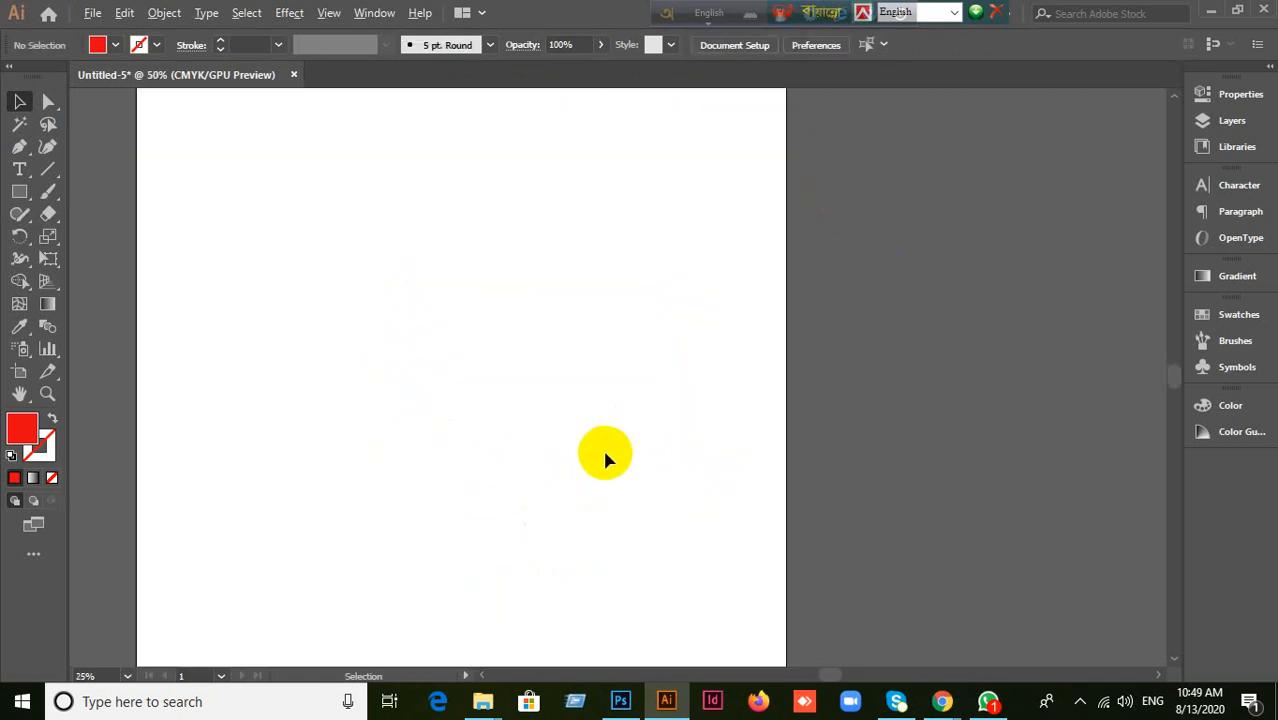
Step: Draw a narrow vertical red bar near the middle of the empty artboard
left_click_drag(602, 446, 719, 358)
scroll(719, 358, "down", 1)
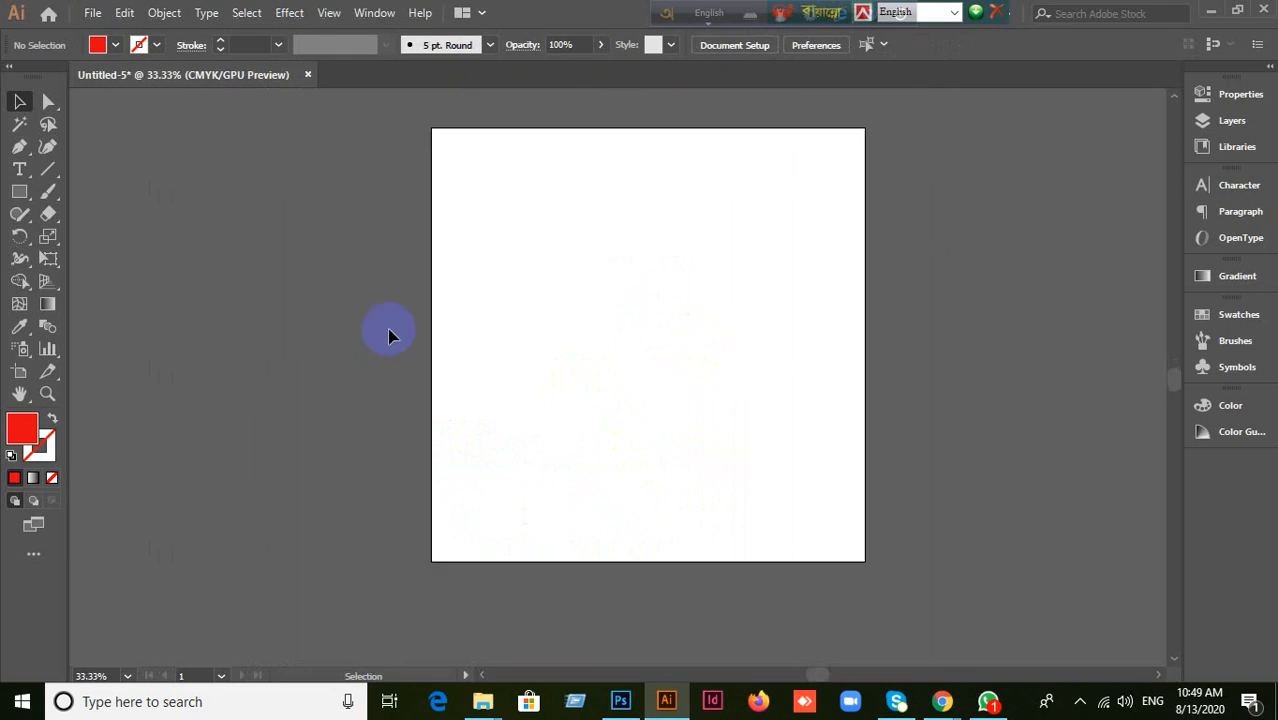
left_click(19, 191)
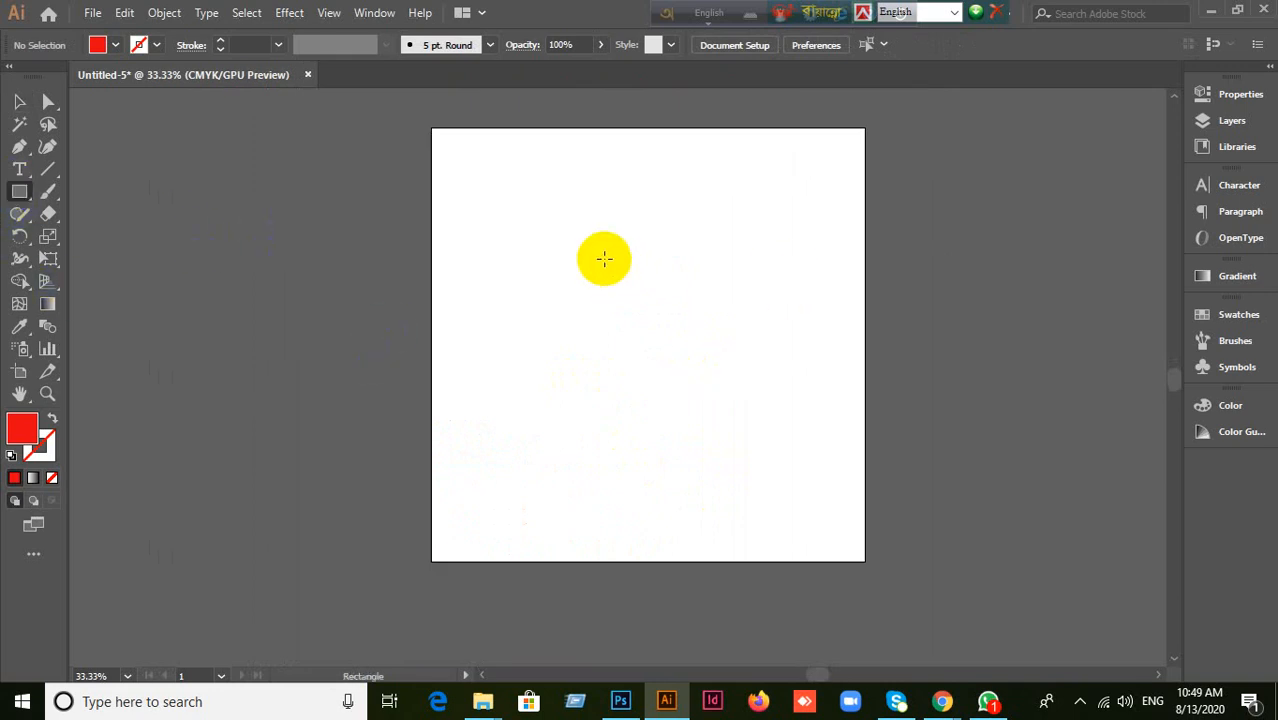
left_click_drag(602, 257, 624, 423)
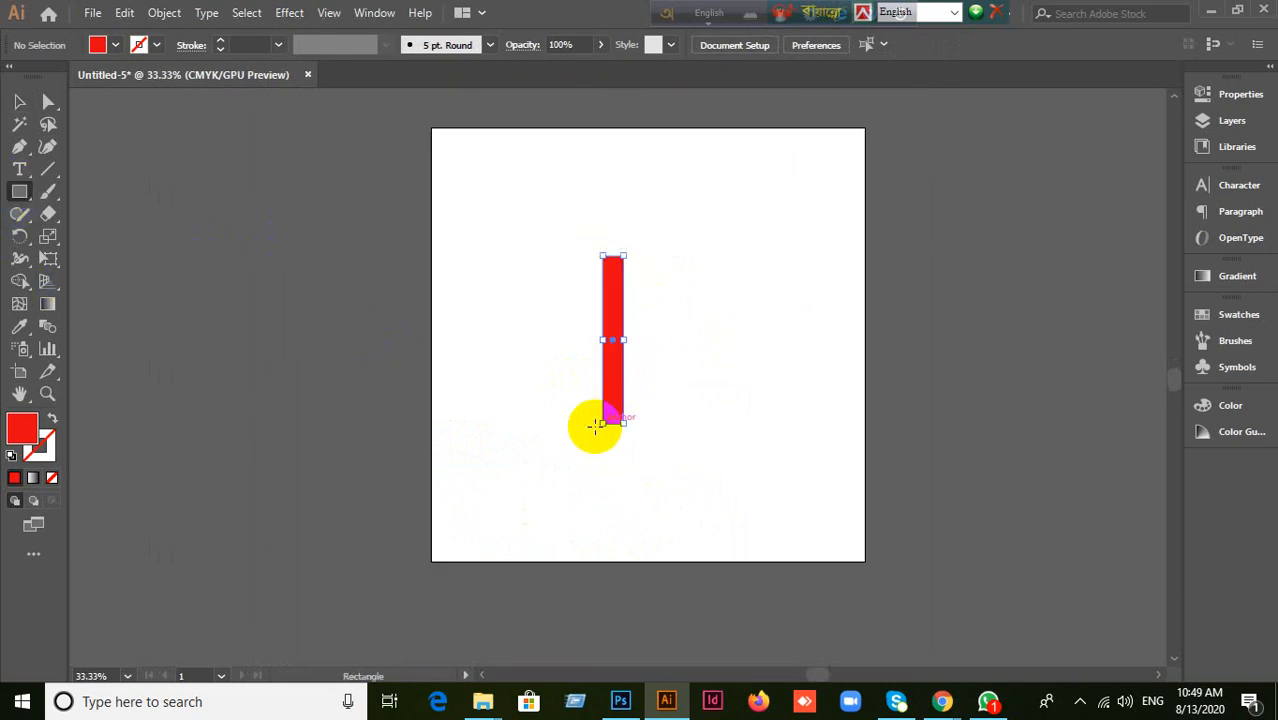
Step: Rotate a copy of the vertical bar about 39° counterclockwise around its centre
left_click(19, 236)
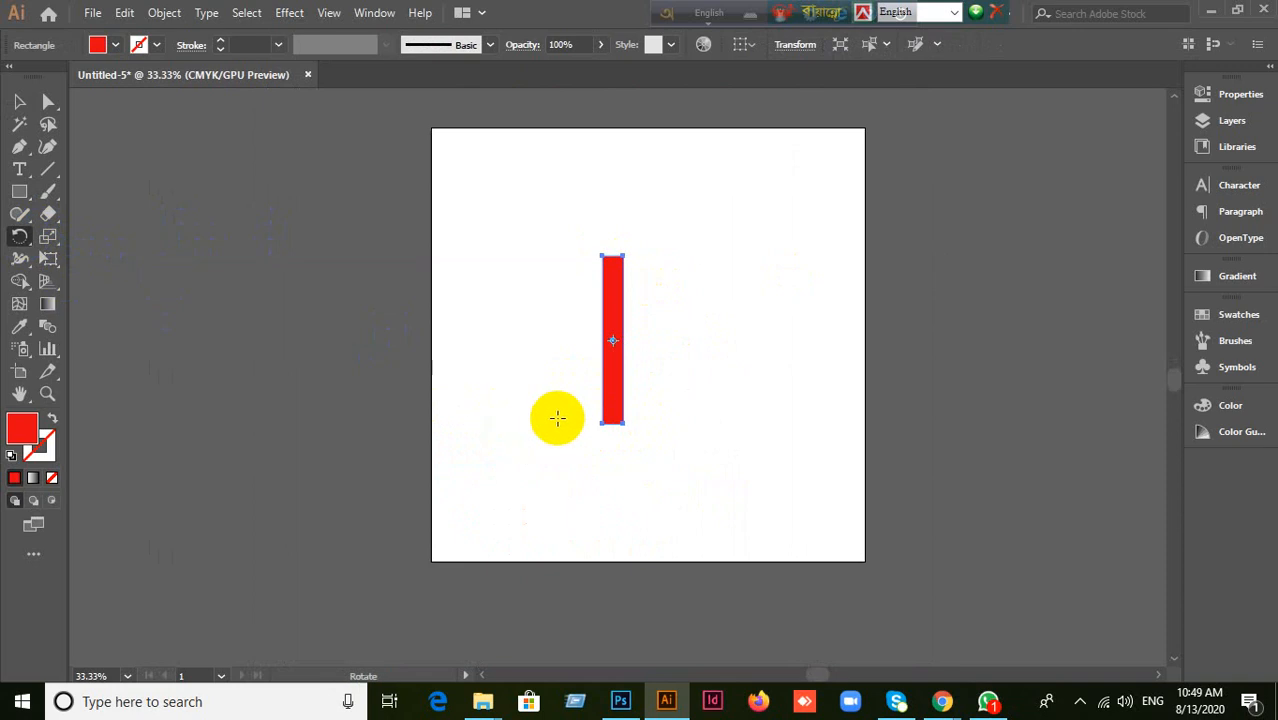
scroll(580, 420, "up", 1)
scroll(644, 443, "down", 3)
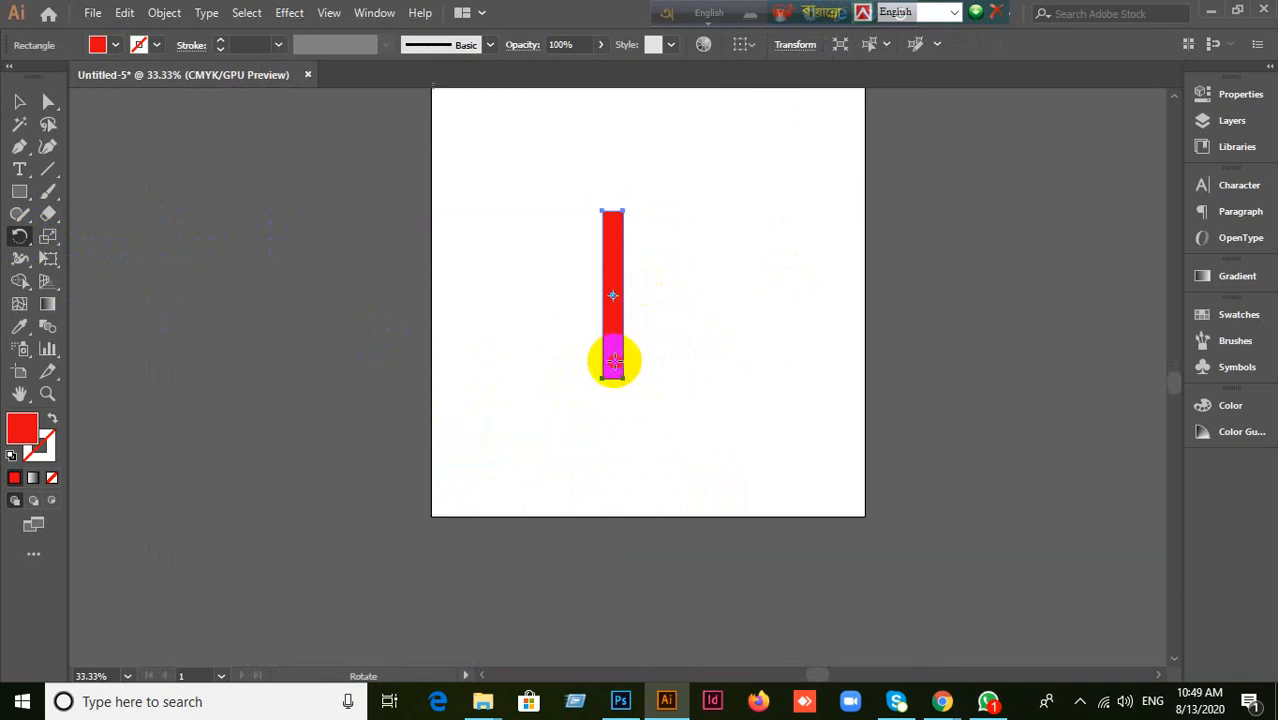
left_click_drag(613, 360, 669, 358)
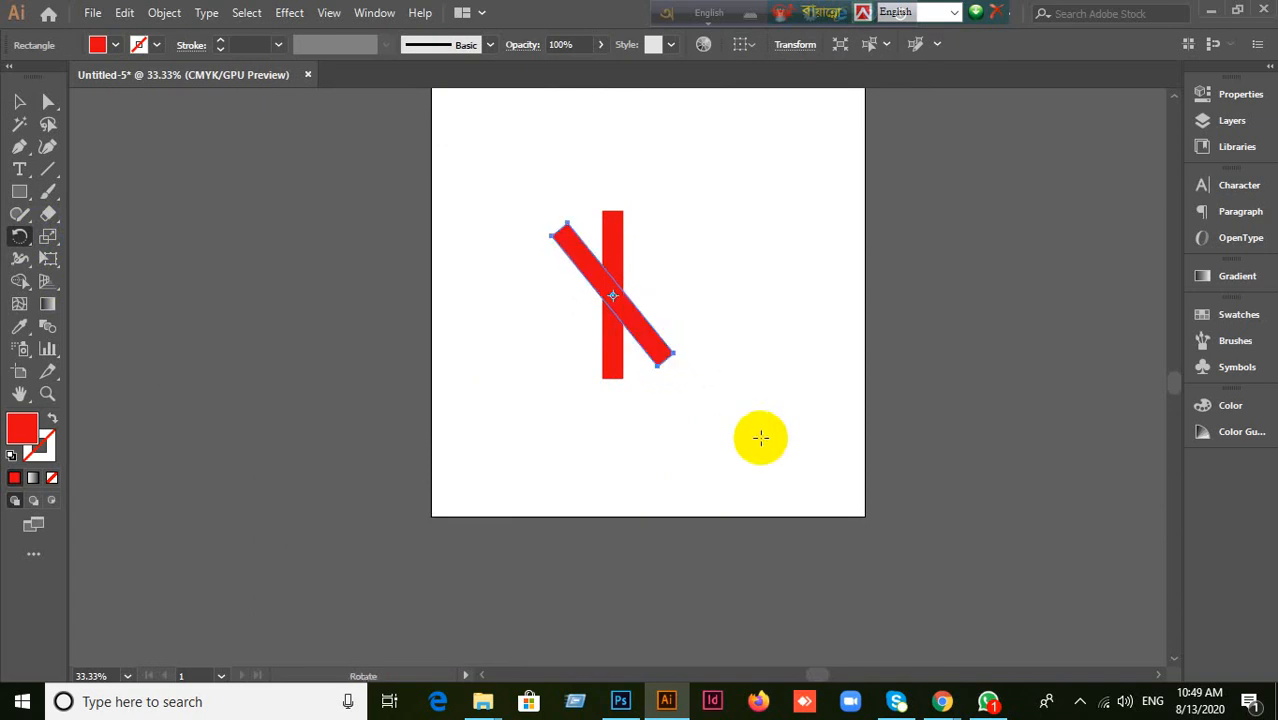
Step: Repeat the rotated-copy transformation three times to make a five-bar starburst around the shared centre
key("v")
key("ctrl+d")
key("ctrl+d")
key("ctrl+d")
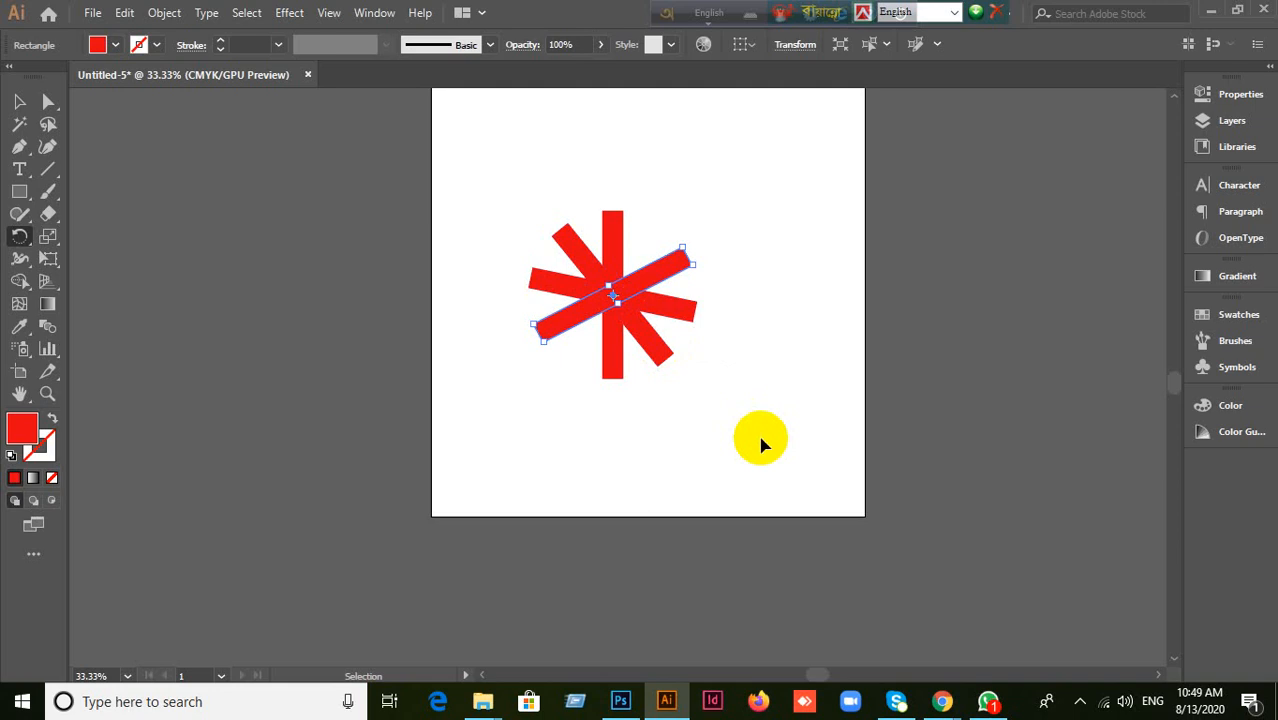
key("r")
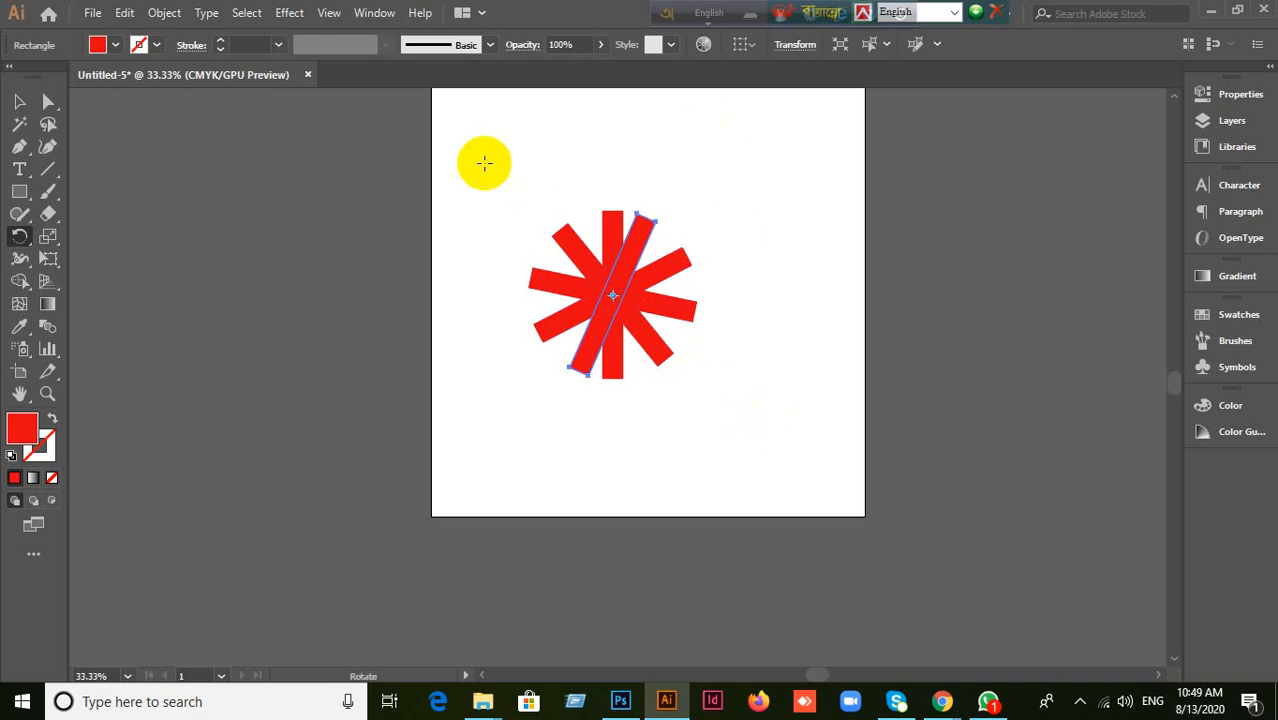
Step: Select all the bars of the five-bar starburst and delete them
left_click(18, 102)
left_click(557, 403)
key("ctrl+equal")
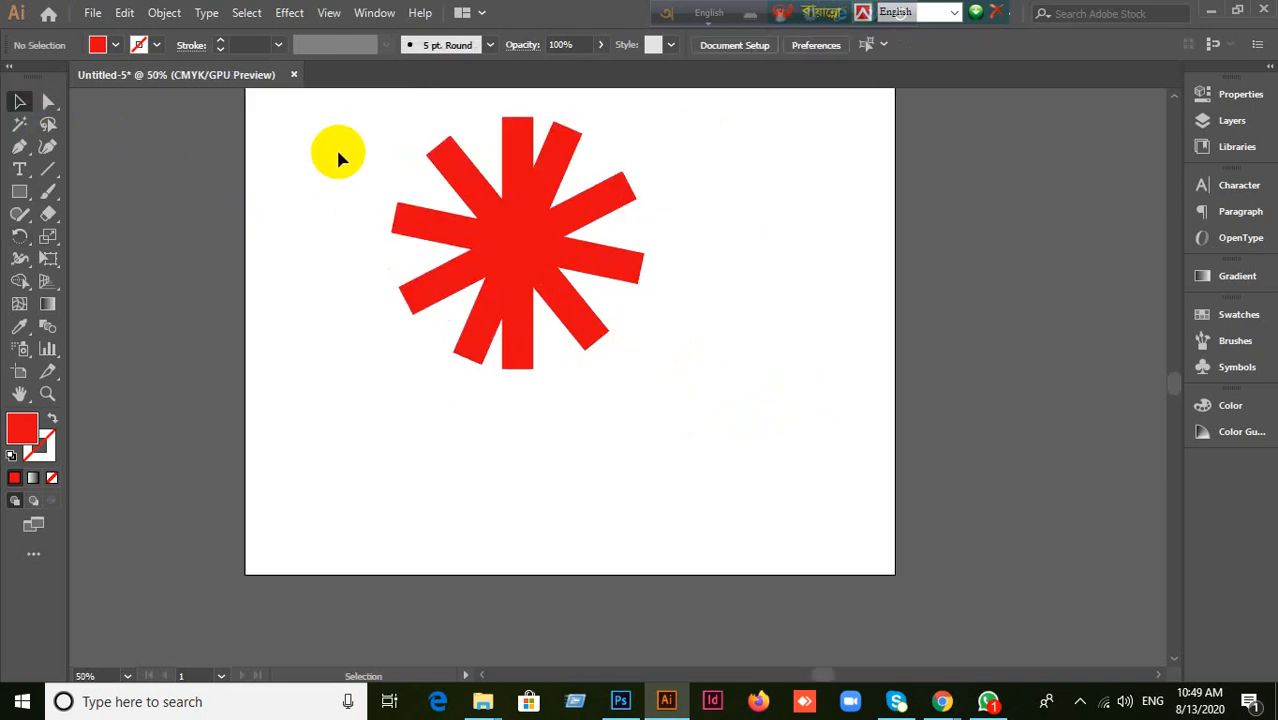
left_click_drag(327, 117, 747, 428)
key("Delete")
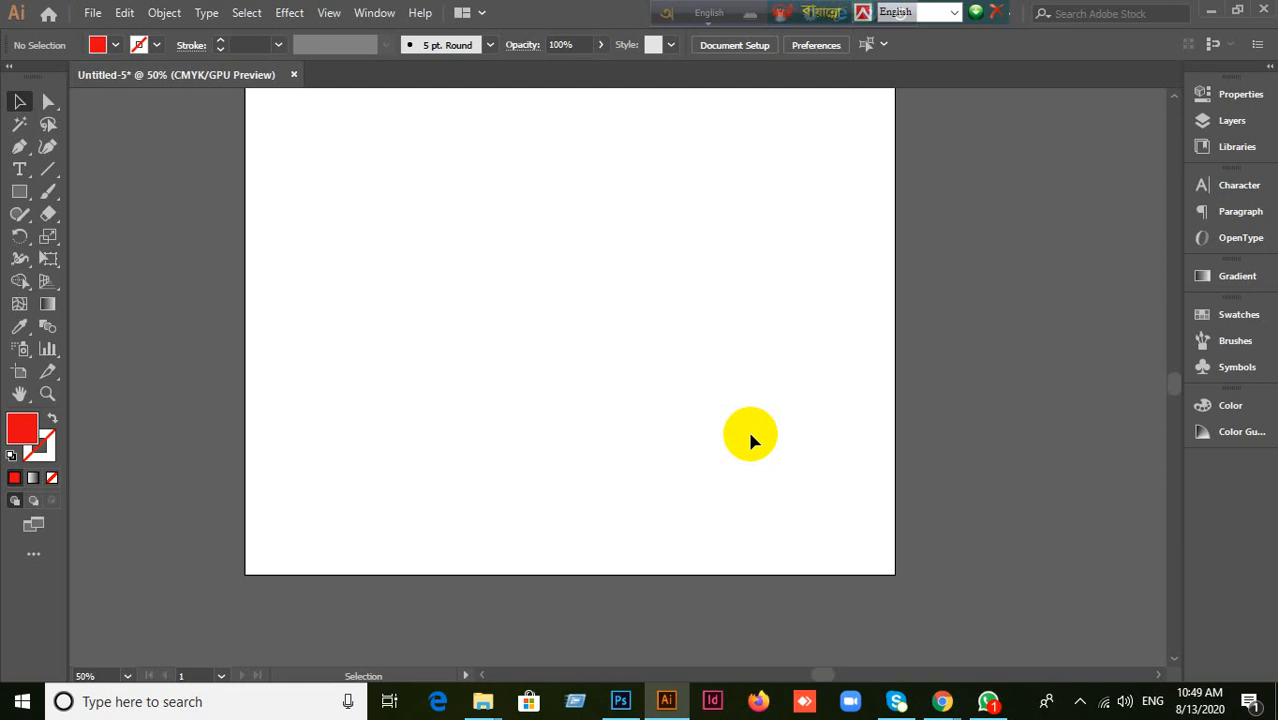
Step: Draw a new, larger vertical red bar in the middle of the cleared artboard
scroll(750, 438, "up", 2)
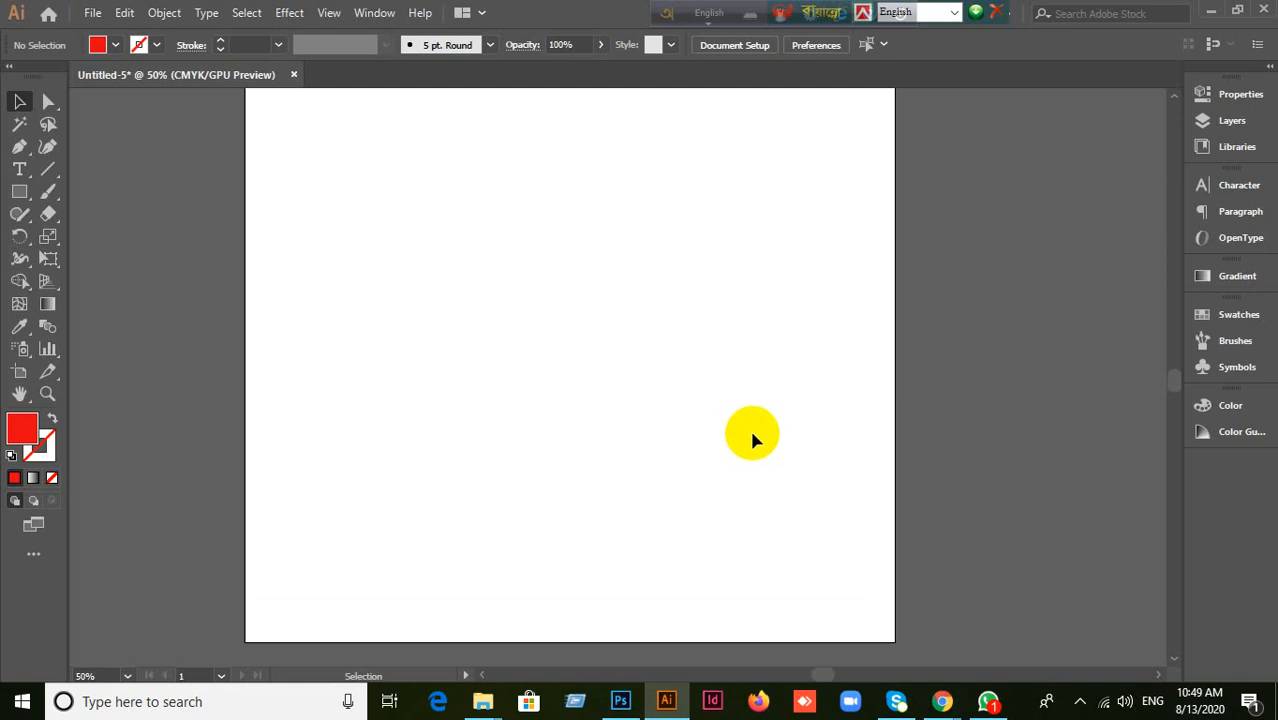
scroll(753, 437, "up", 1)
scroll(752, 431, "down", 1, "alt")
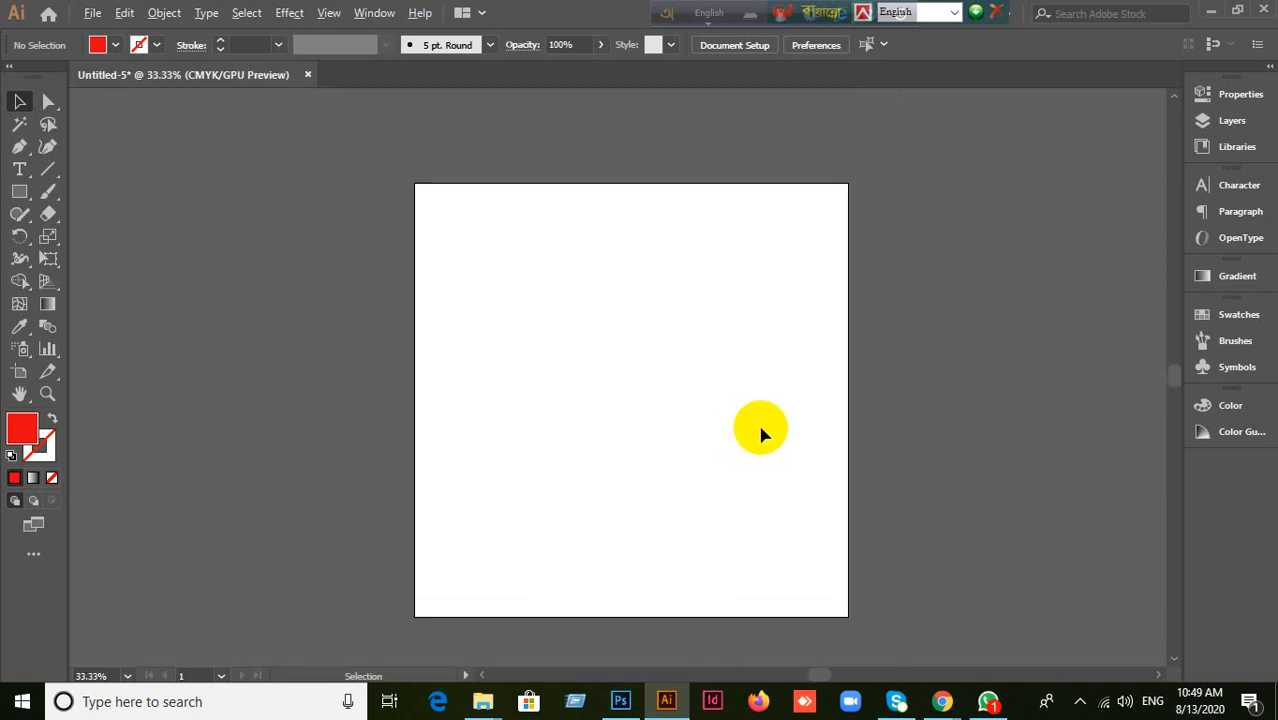
scroll(760, 433, "up", 1, "alt")
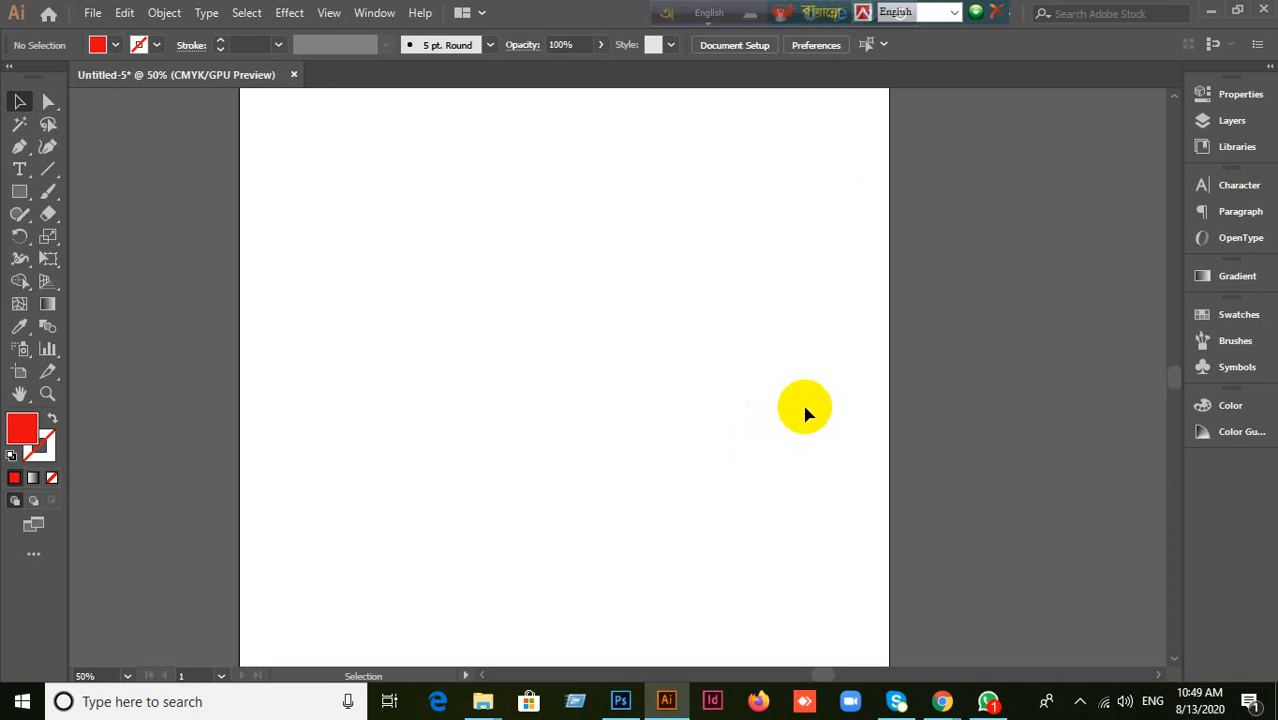
scroll(805, 412, "down", 1, "alt")
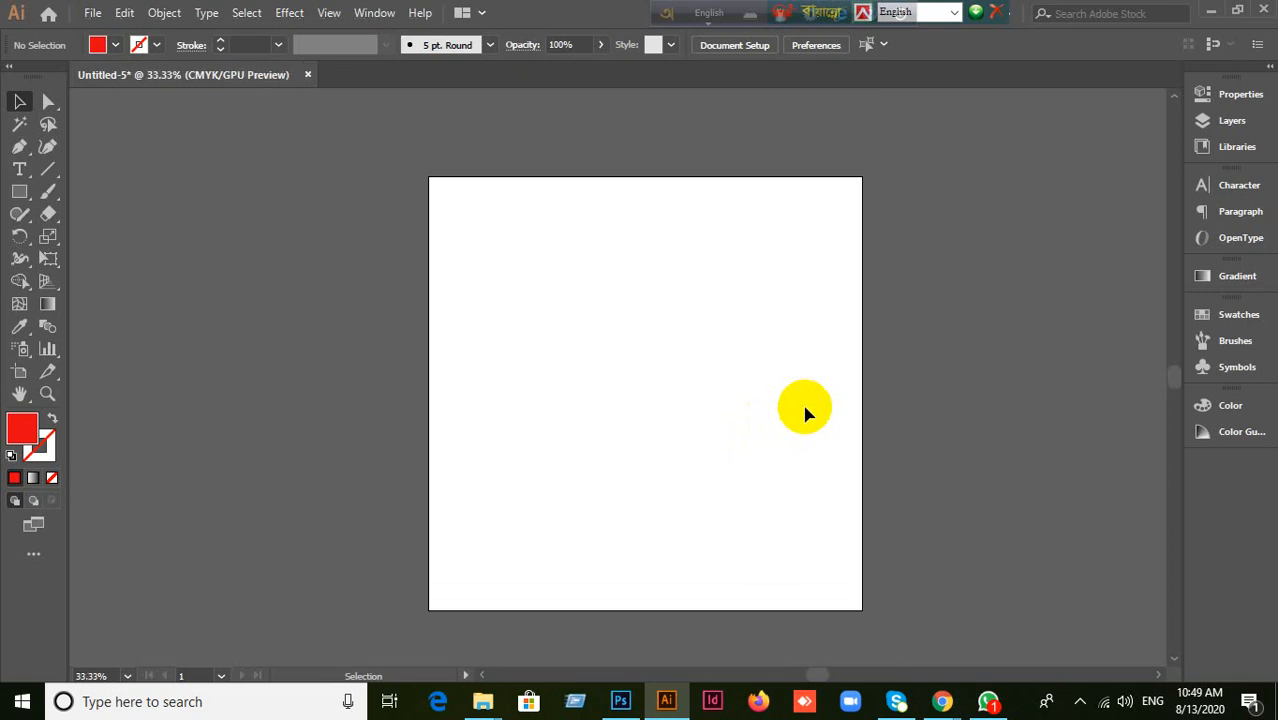
left_click_drag(790, 422, 756, 383)
scroll(736, 379, "up", 1, "alt")
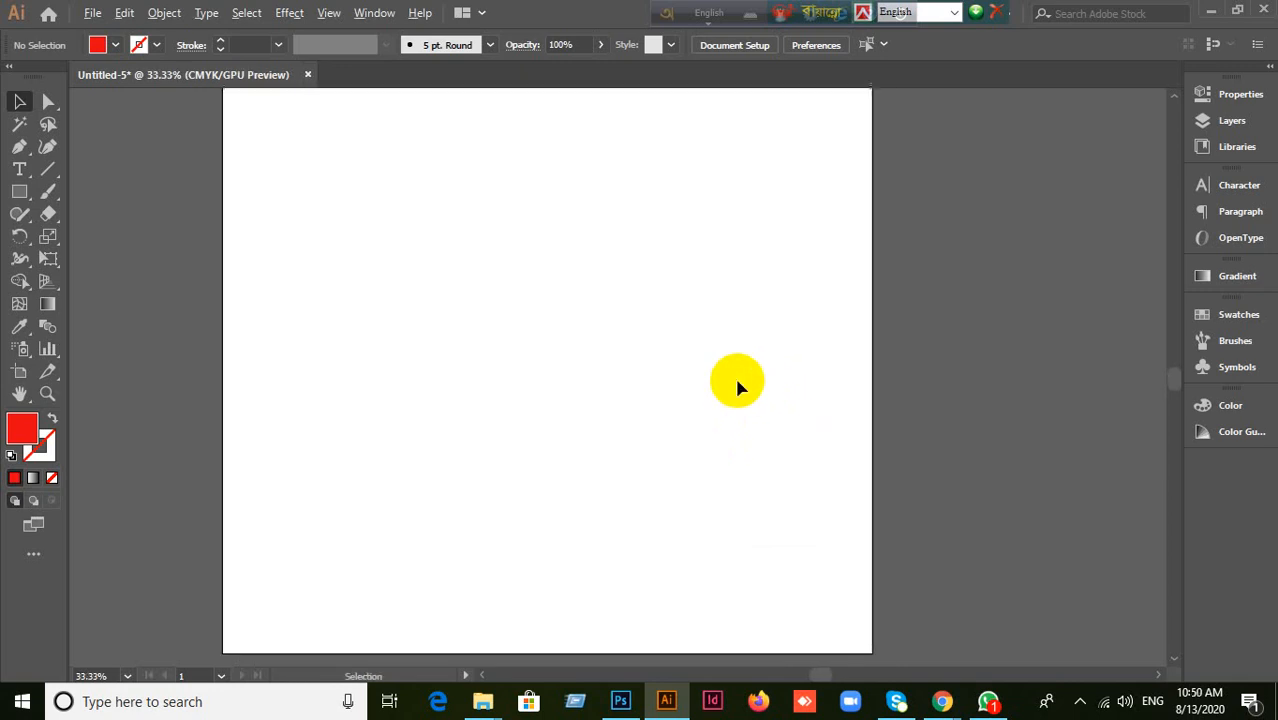
left_click_drag(19, 191, 81, 196)
left_click_drag(528, 241, 558, 476)
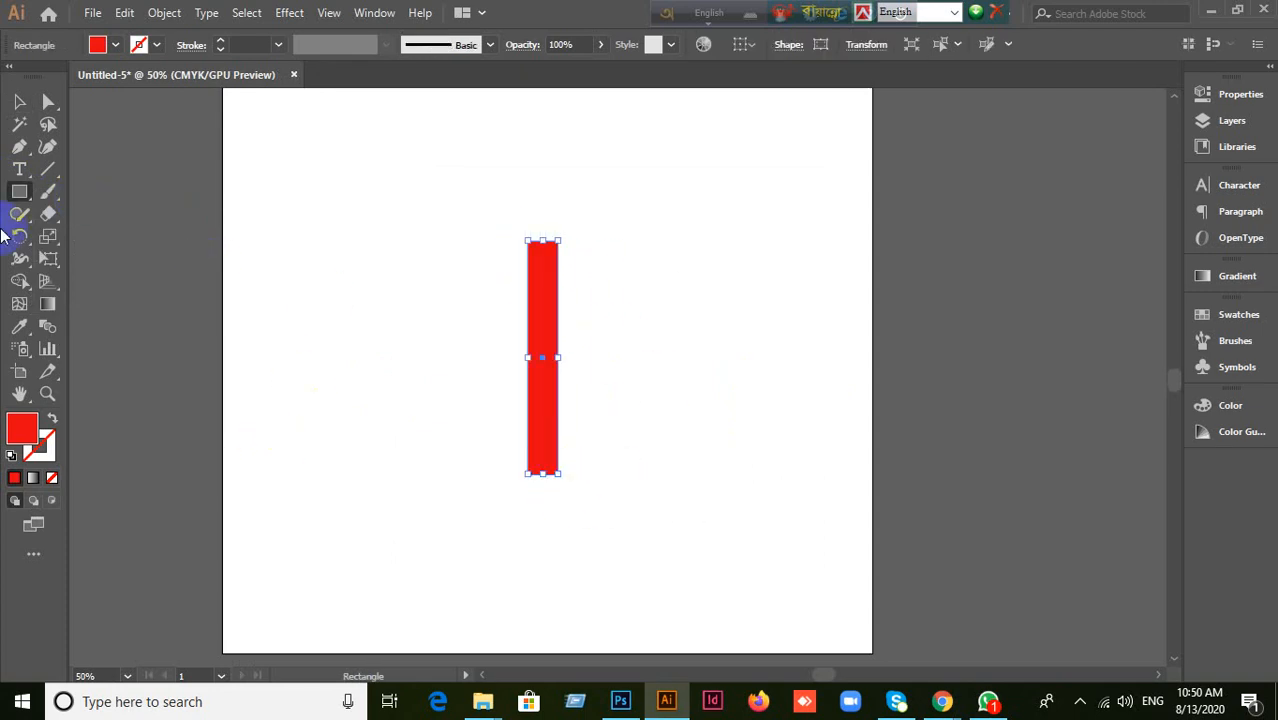
Step: Rotate the bar itself around its centre by an exact angle of 360/4
left_click(16, 242)
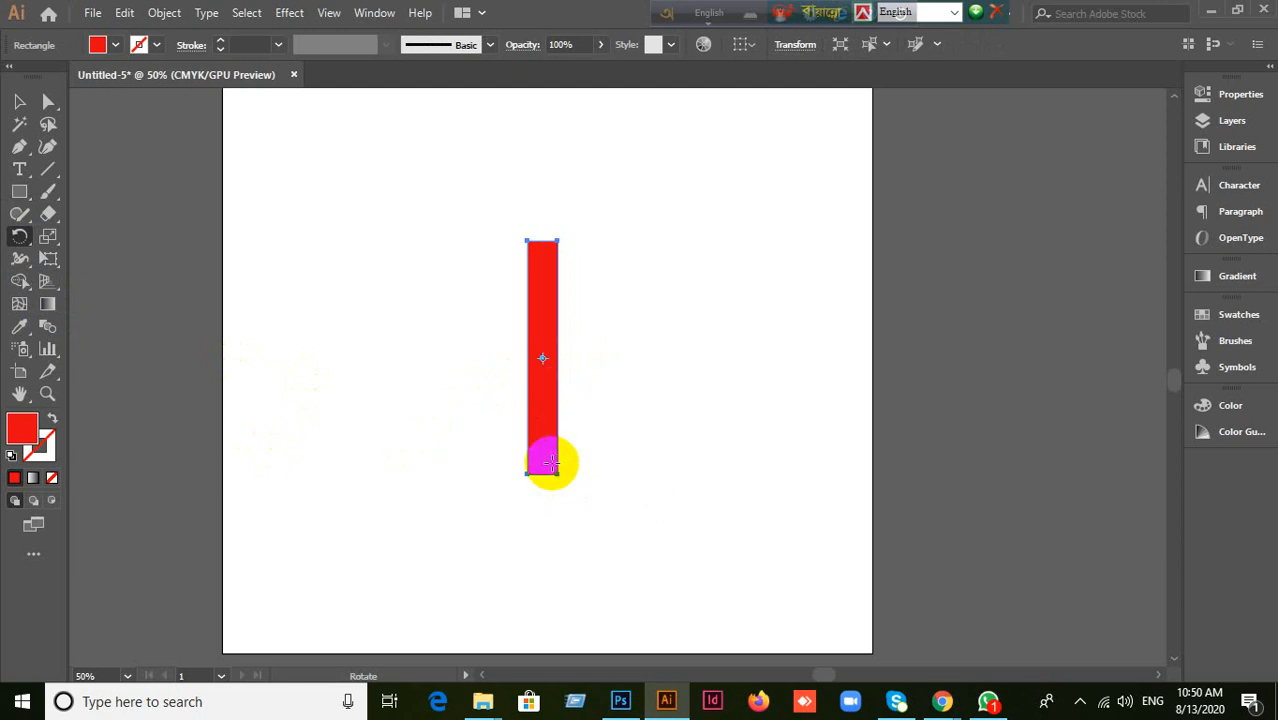
key("ctrl+plus")
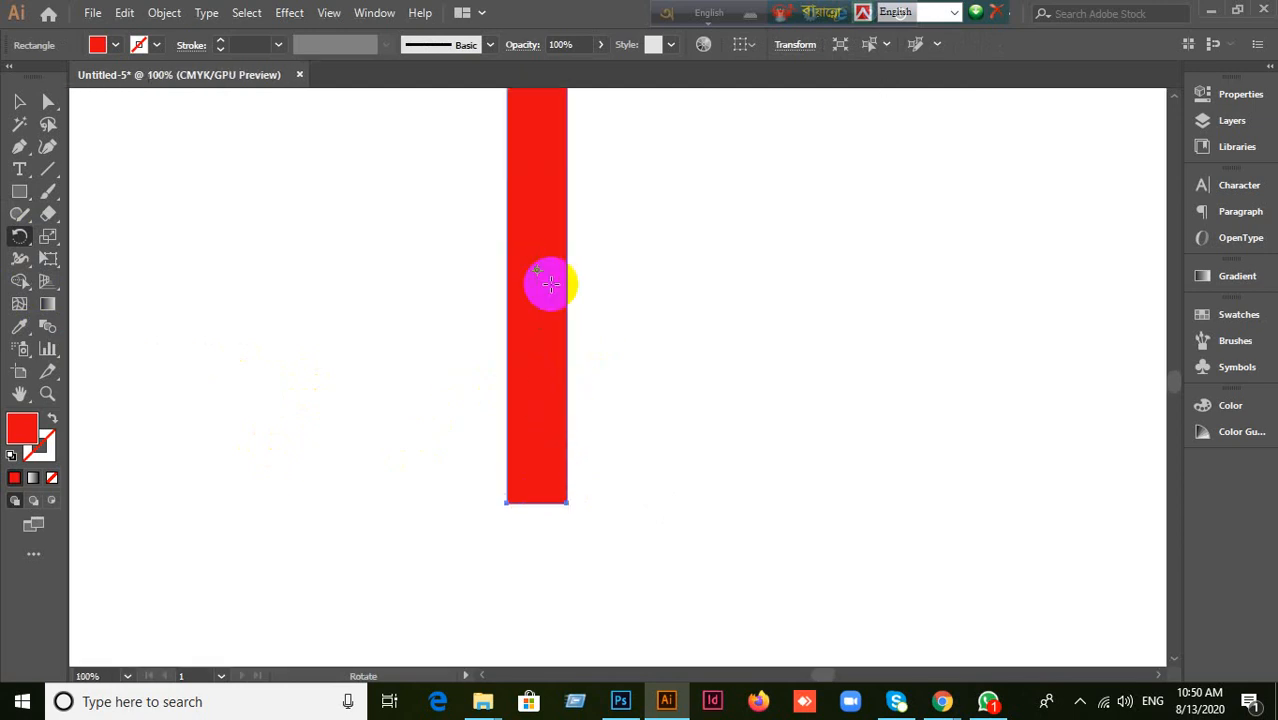
key("ctrl+minus")
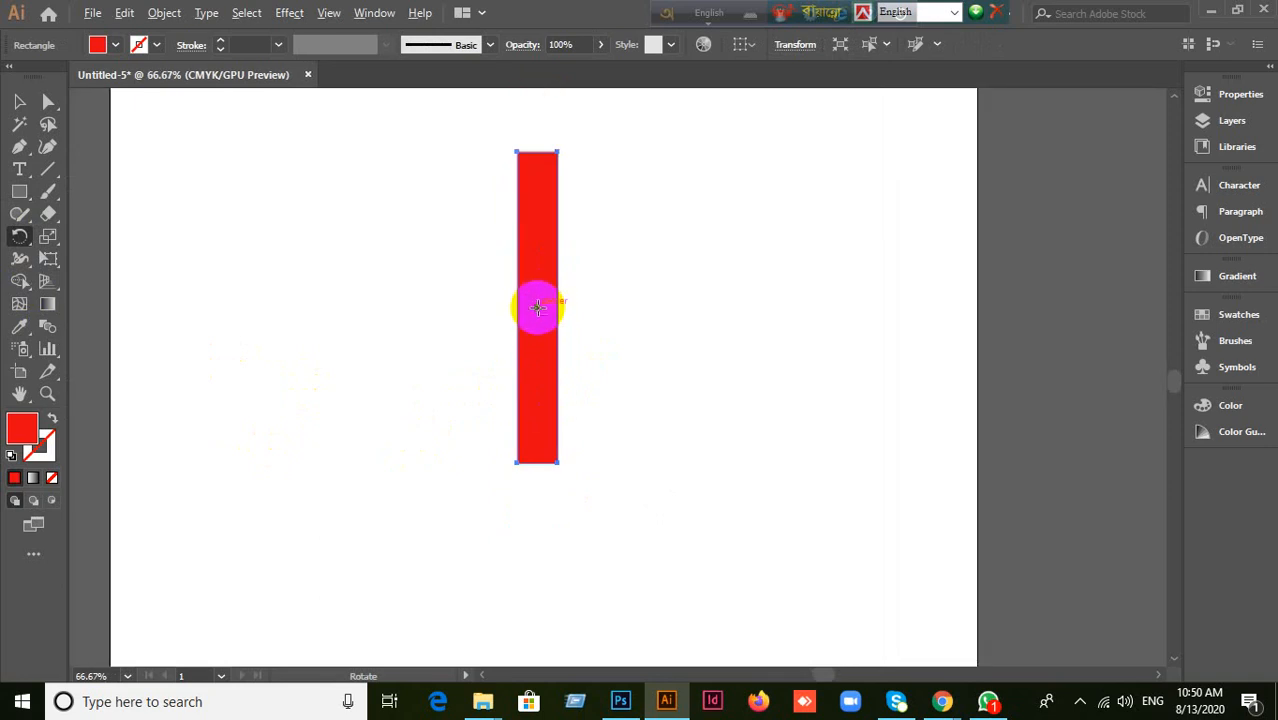
left_click(538, 308, "alt")
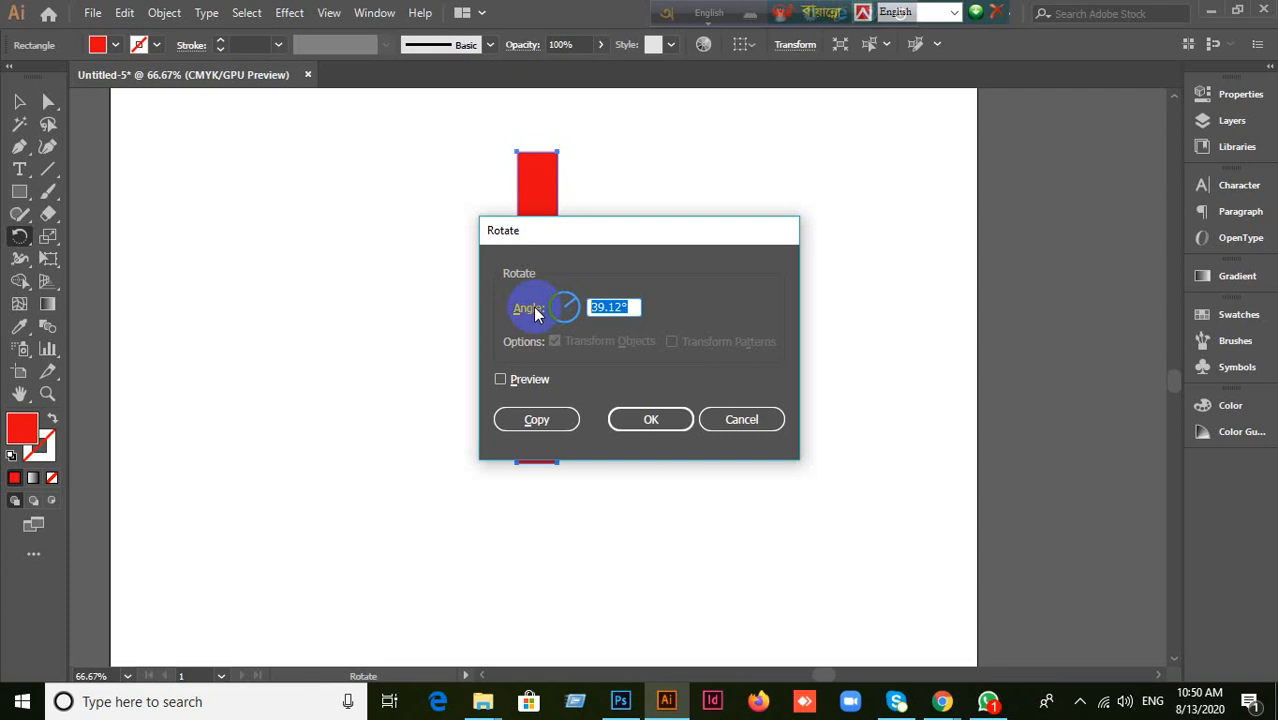
type("360/4")
left_click(651, 419)
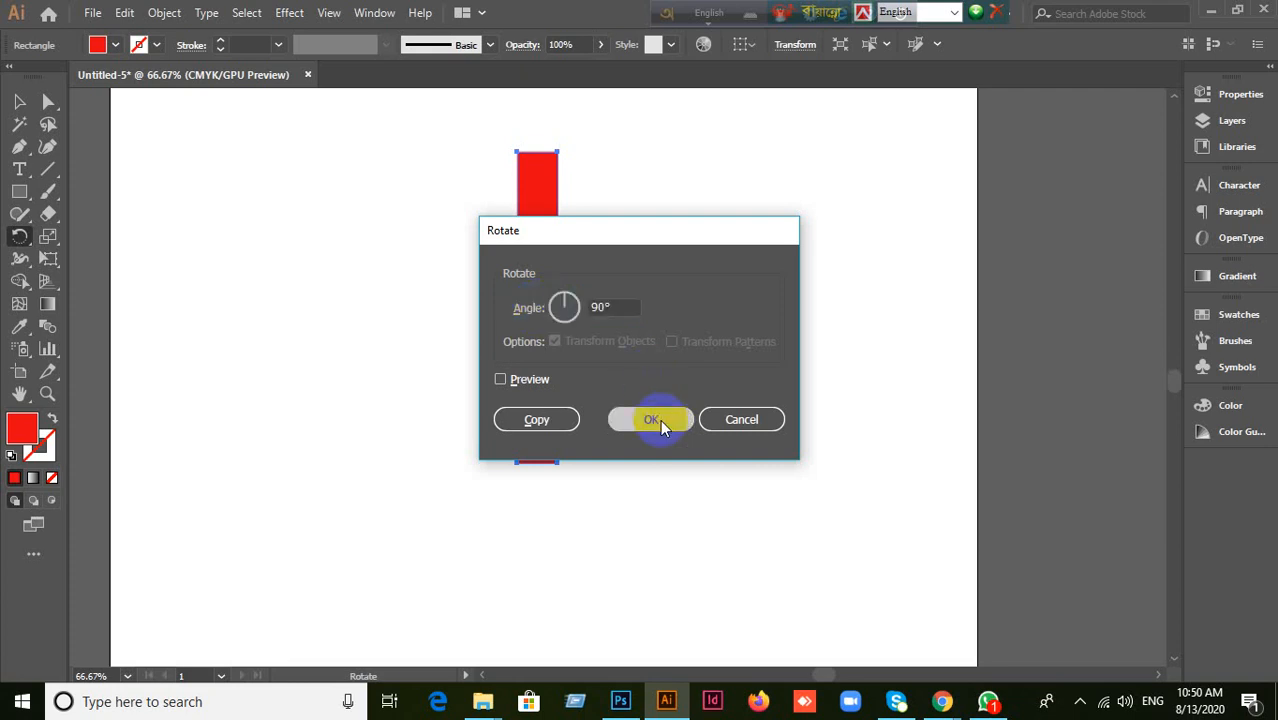
key("v")
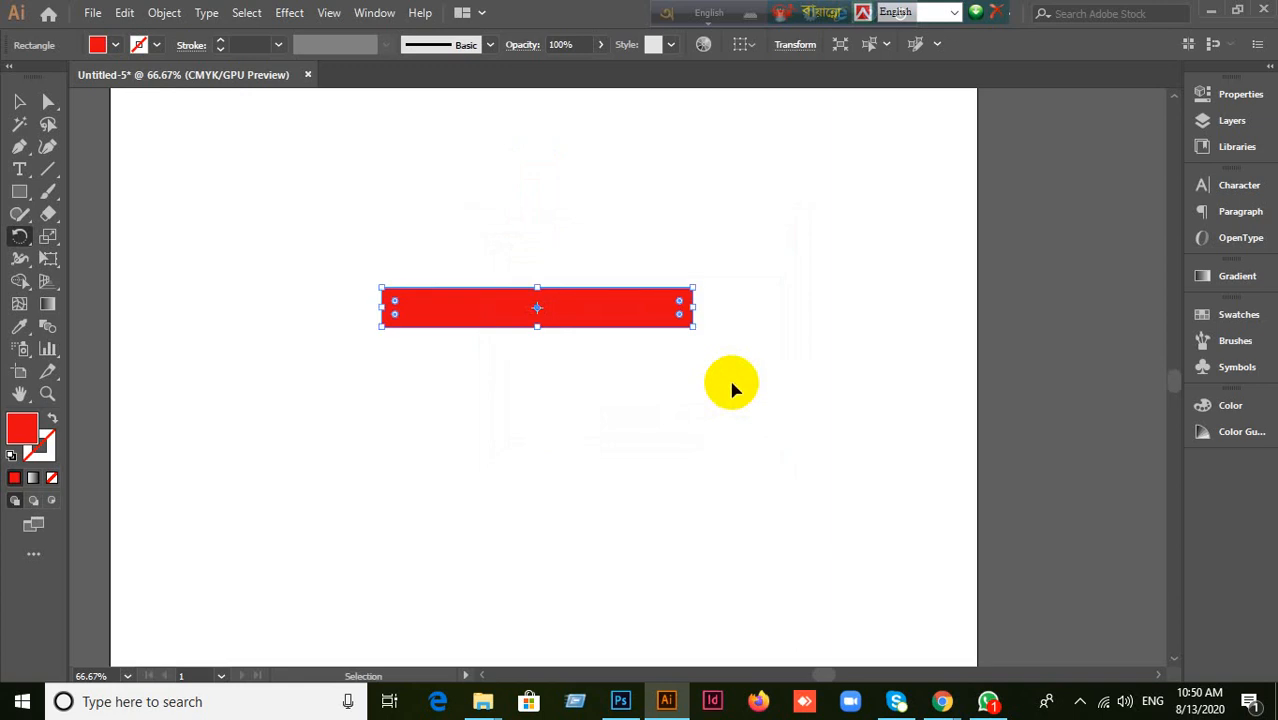
Step: Undo and redo the 90° rotation to compare the bar's vertical and horizontal orientations
key("ctrl+z")
key("ctrl+shift+z")
key("ctrl+z")
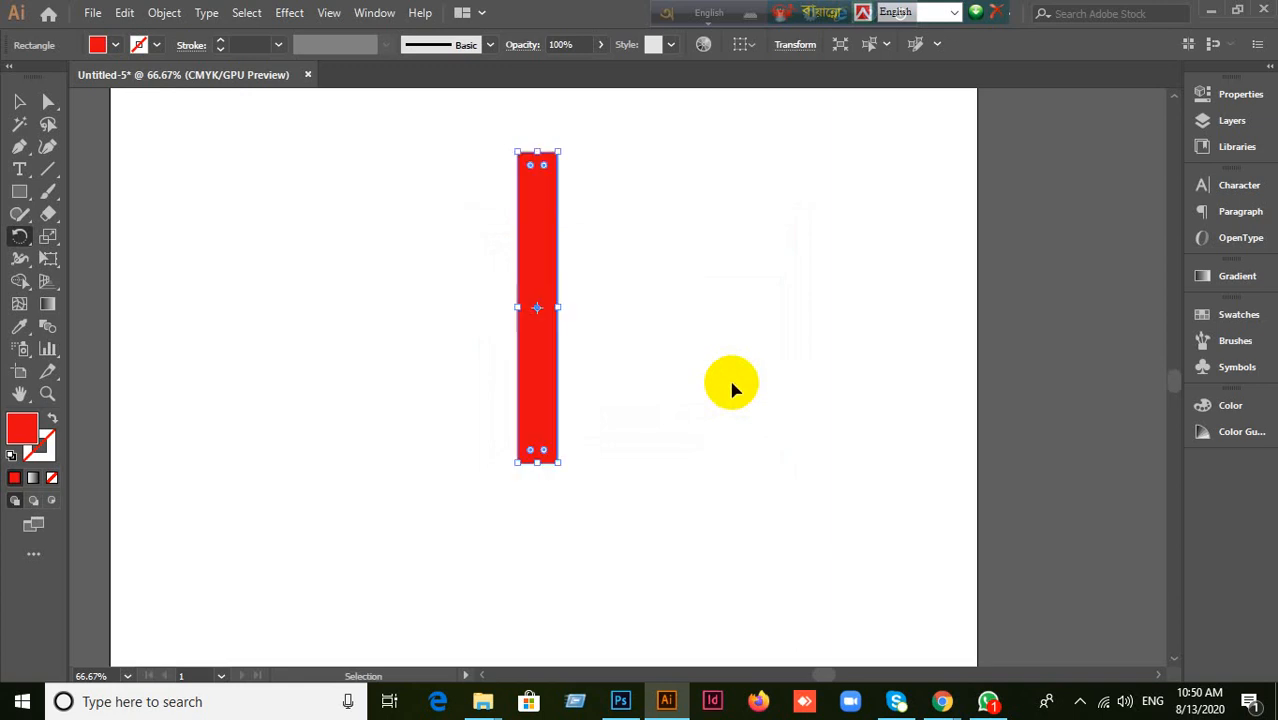
key("ctrl+shift+z")
Step: Make a 90° rotated copy of the horizontal bar around its centre with Preview on, and repeat the transformation twice
key("r")
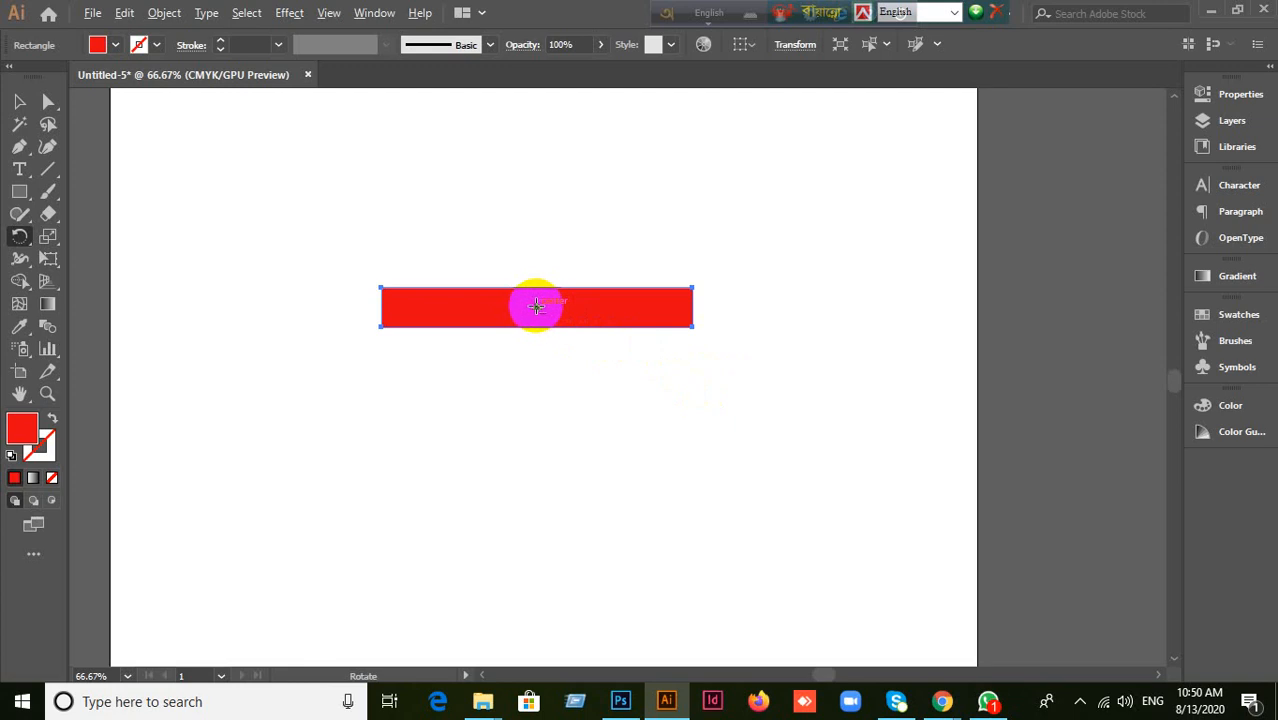
left_click(536, 306, "alt")
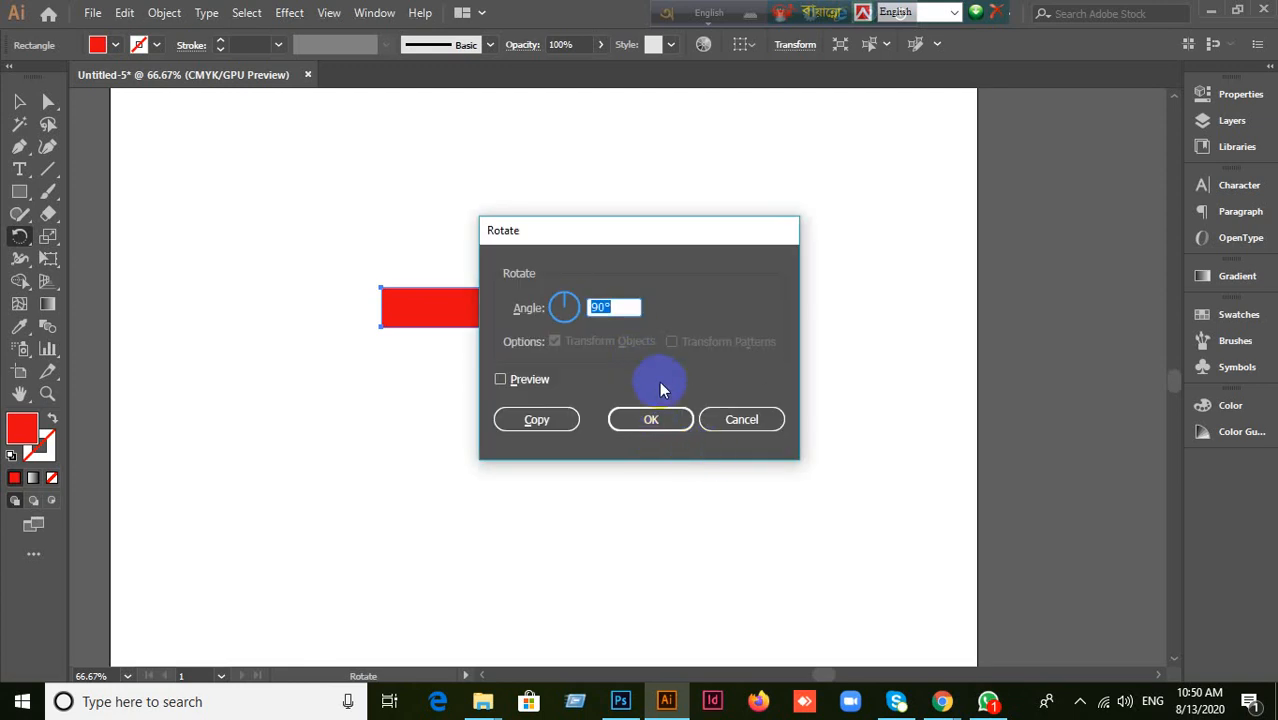
left_click_drag(776, 229, 1159, 226)
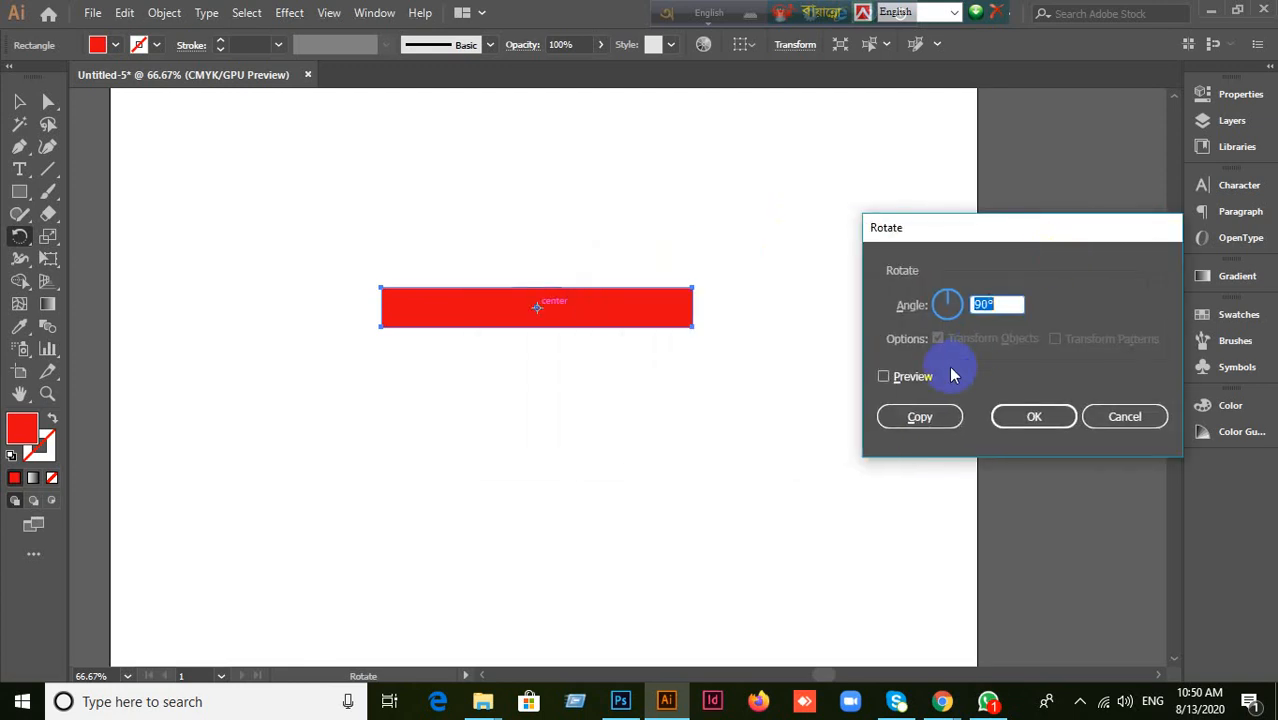
left_click(884, 377)
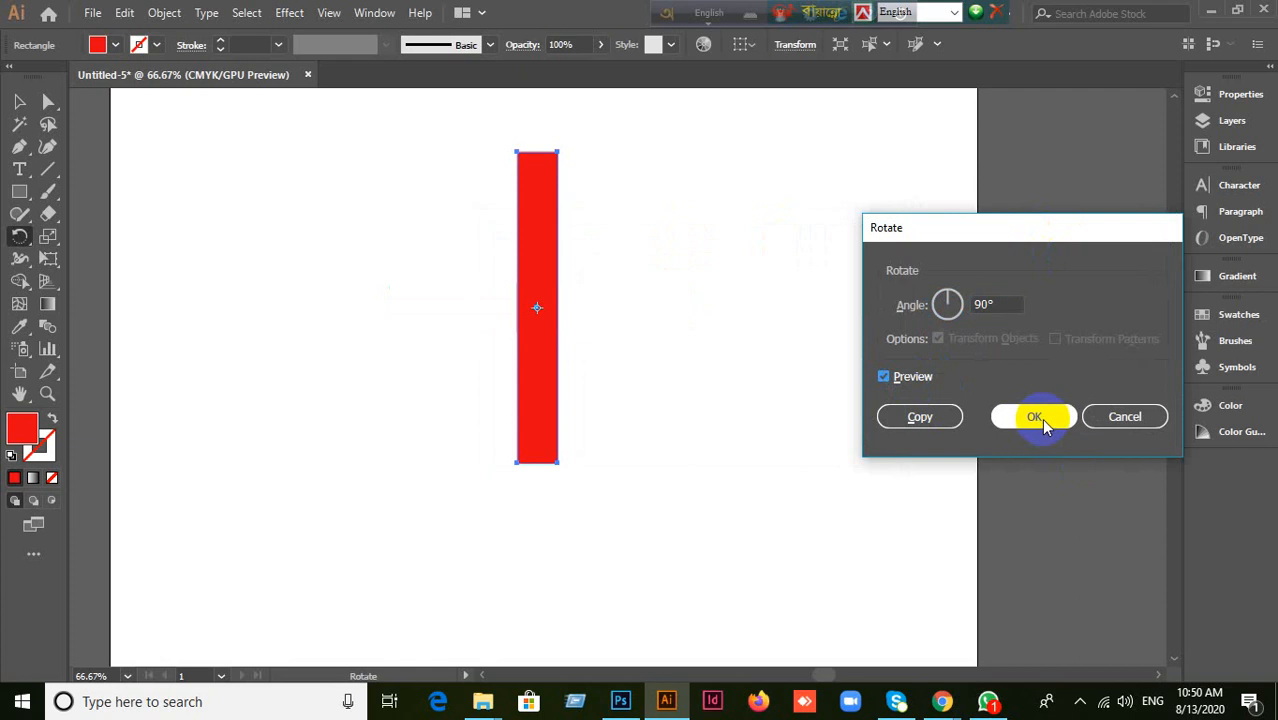
left_click(920, 420)
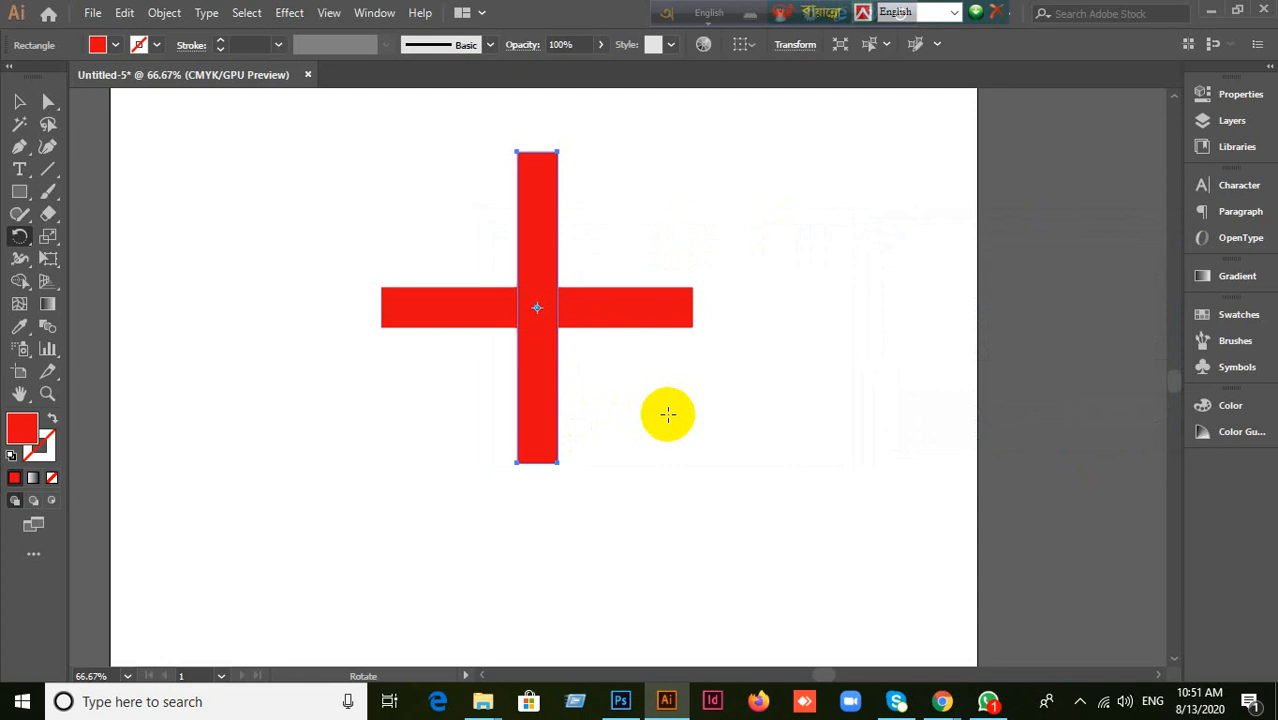
key("ctrl+d")
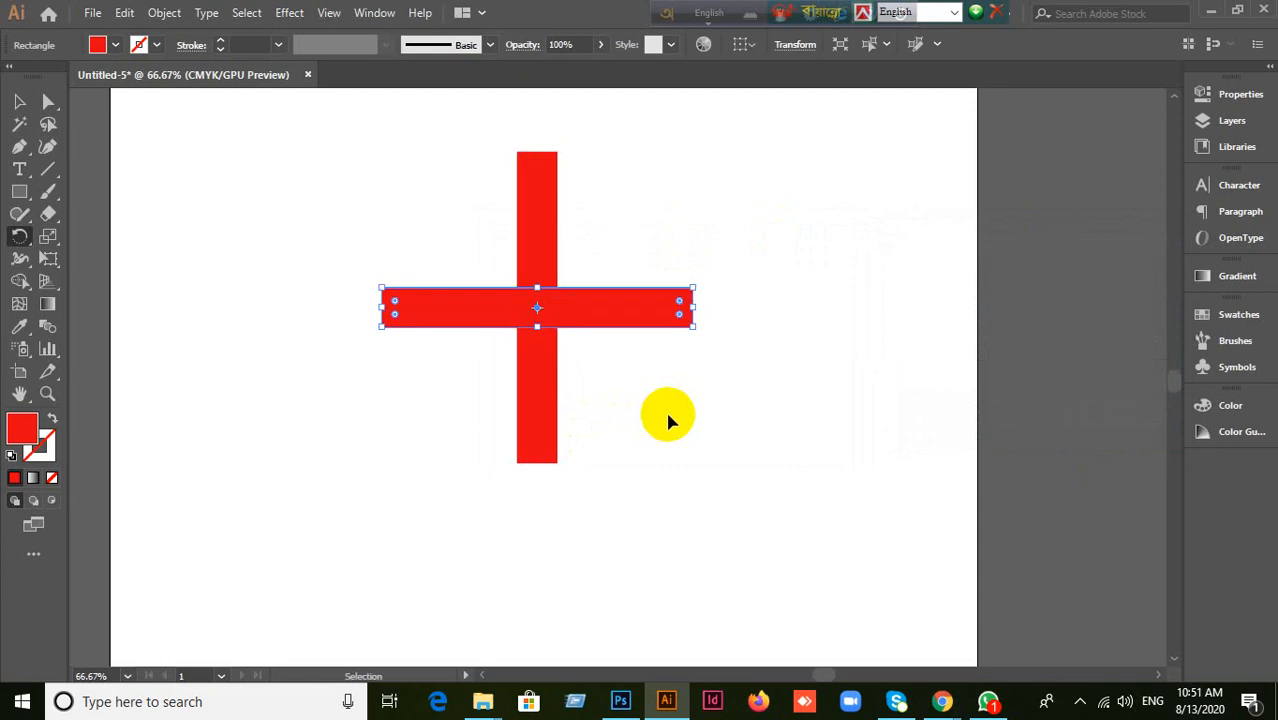
key("ctrl+d")
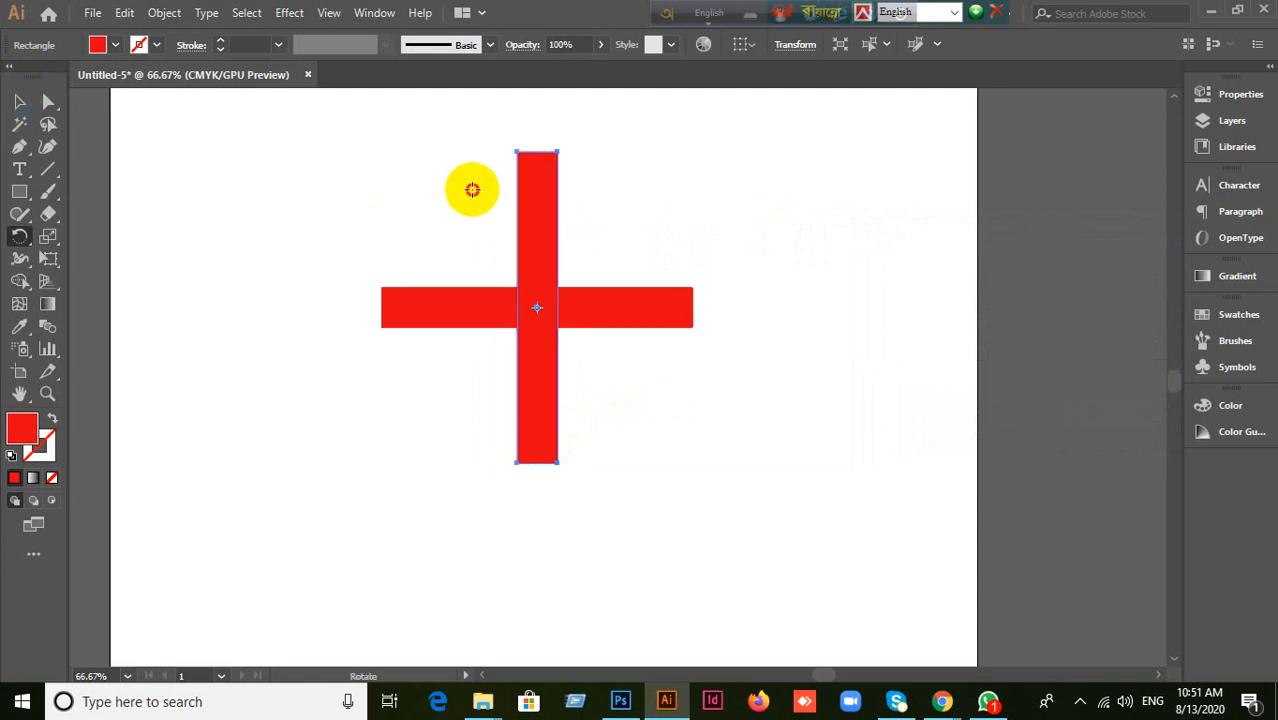
Step: Select all the bars forming the red cross and delete them
left_click(19, 101)
left_click(695, 458)
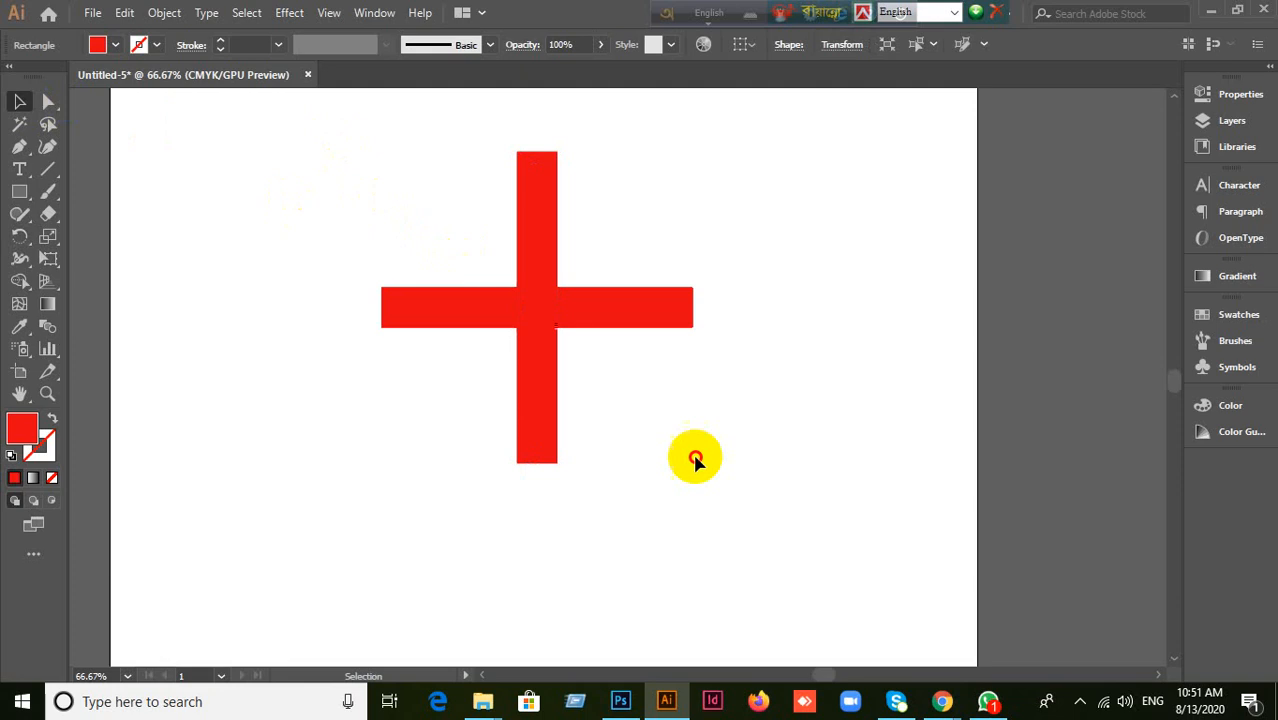
key("ctrl+a")
key("Delete")
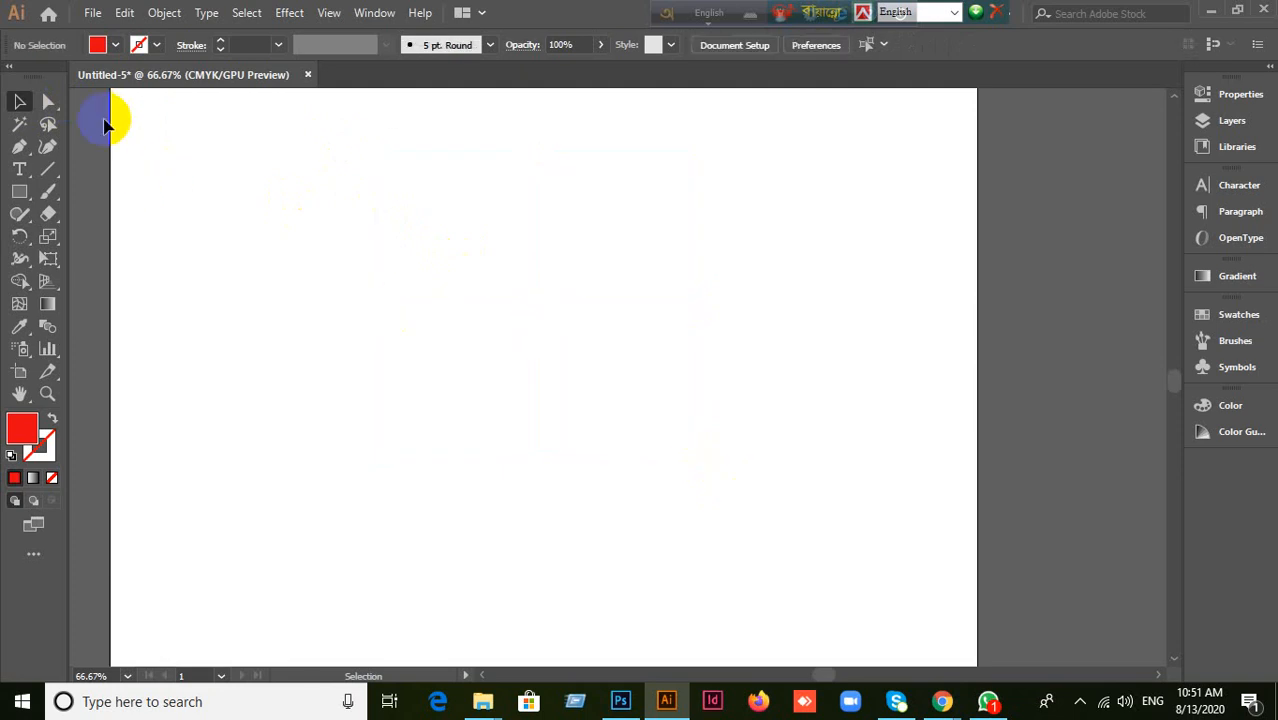
Step: Draw a tall red bar and turn it into an eight-armed star with repeated 45° rotated copies around its centre
left_click_drag(19, 191, 93, 196)
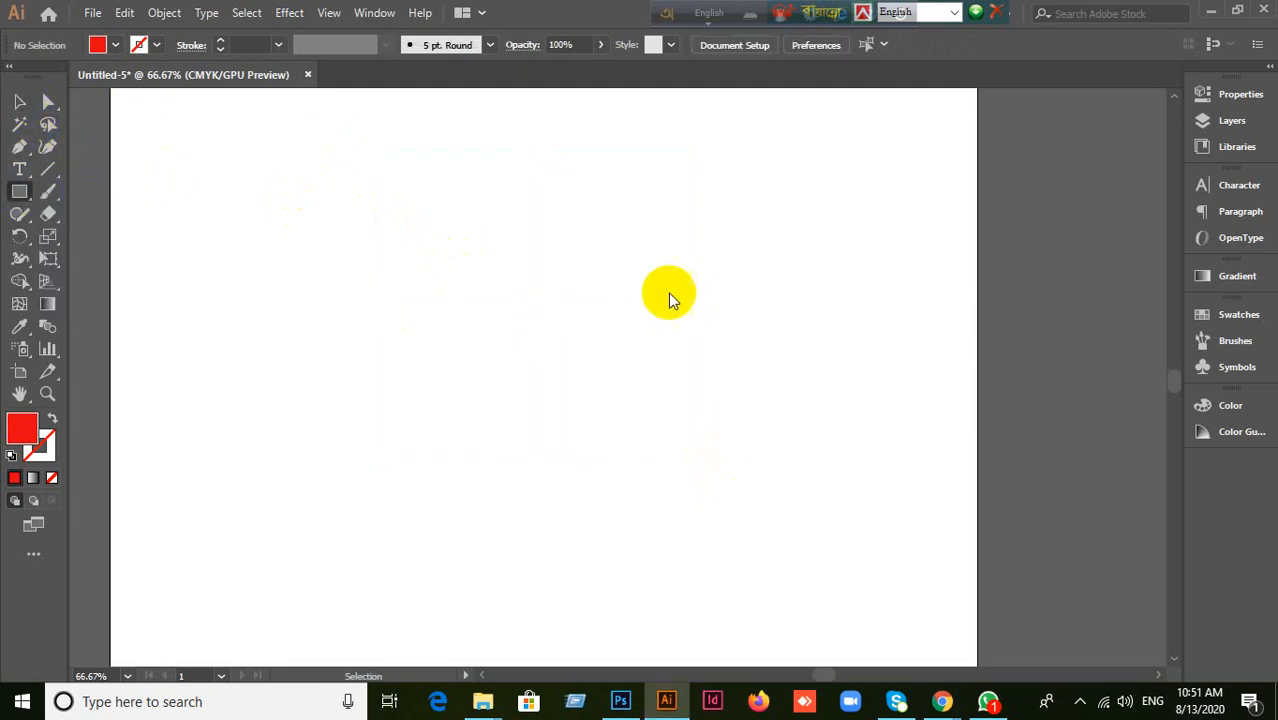
left_click_drag(488, 186, 526, 433)
left_click(19, 236)
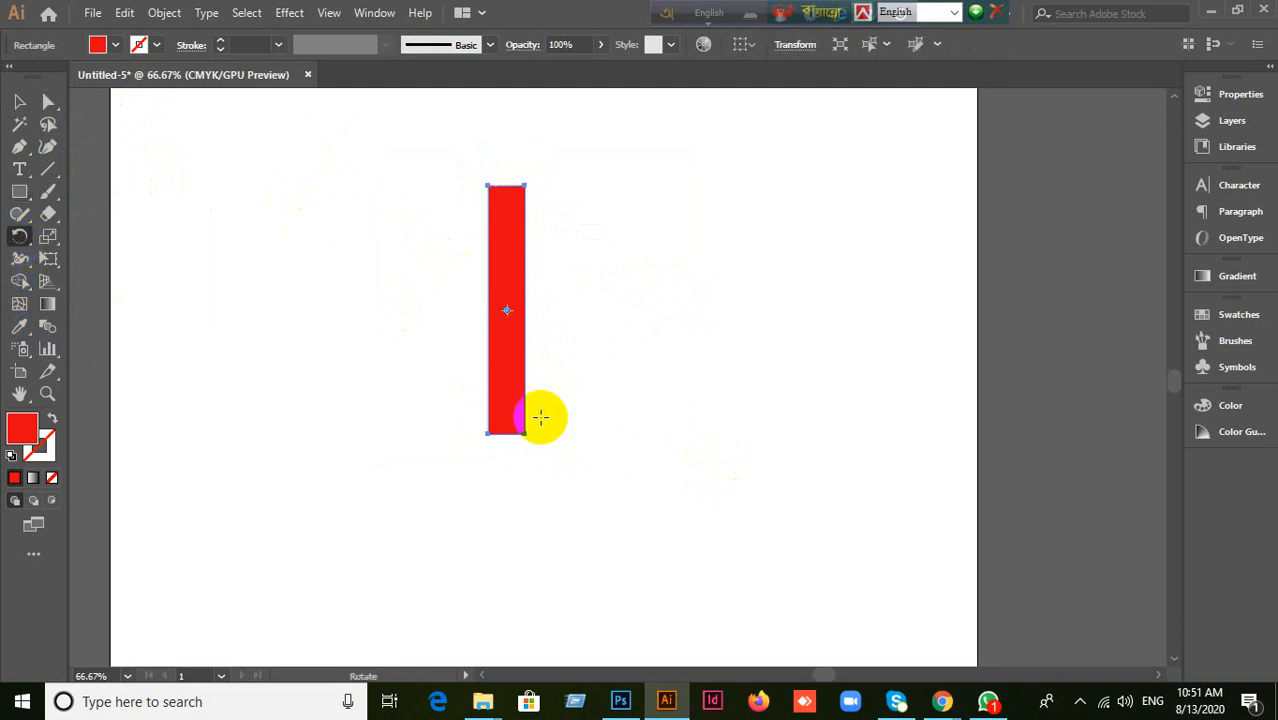
left_click(507, 311, "alt")
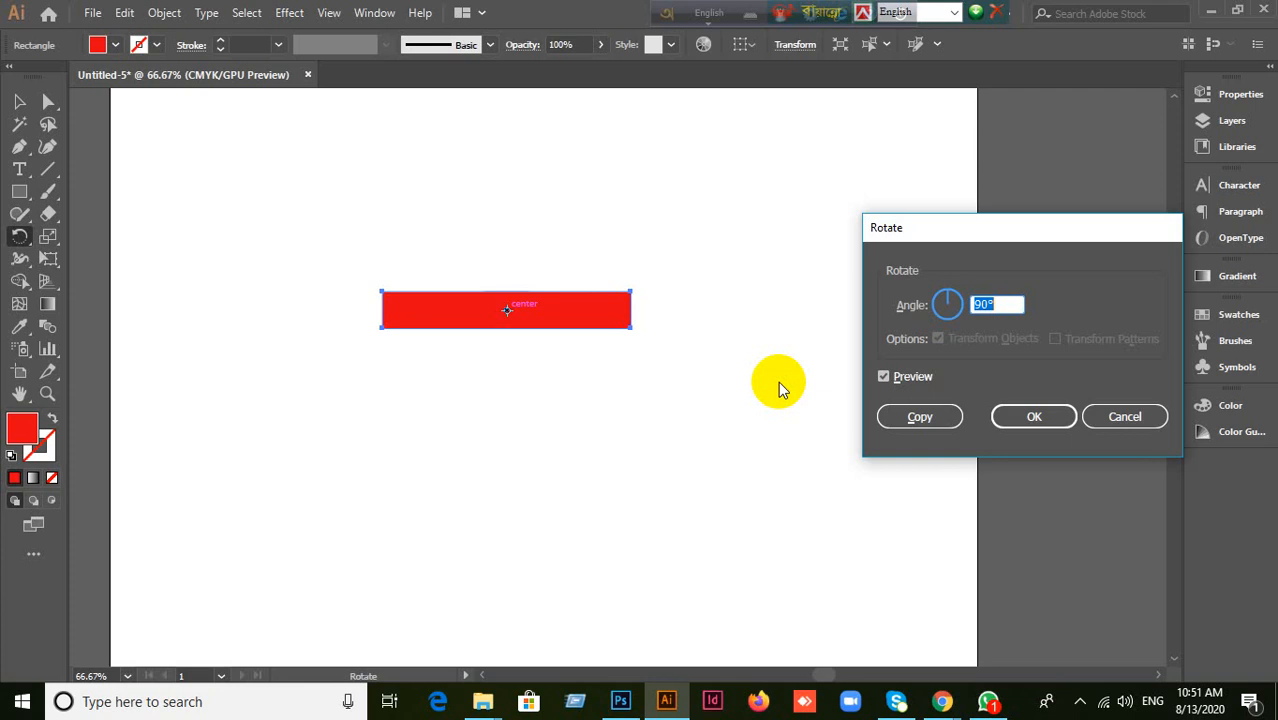
type("45")
left_click(911, 416)
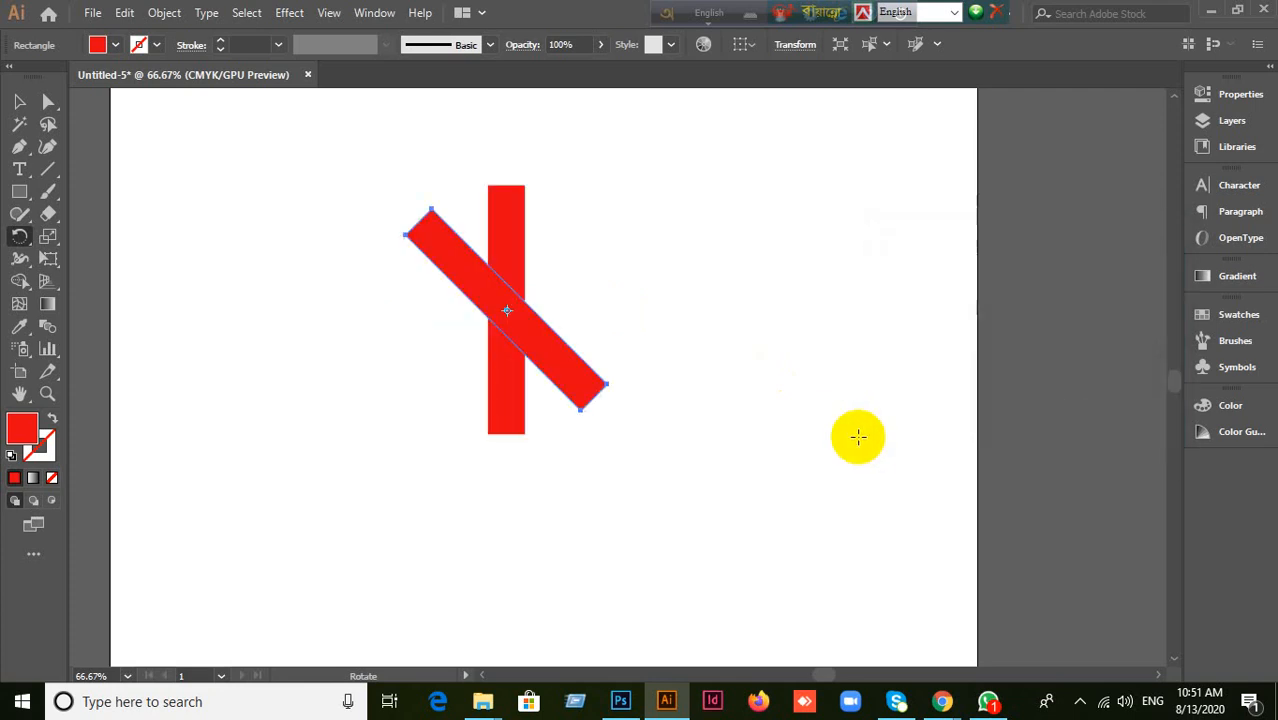
key("ctrl+d")
key("ctrl+d")
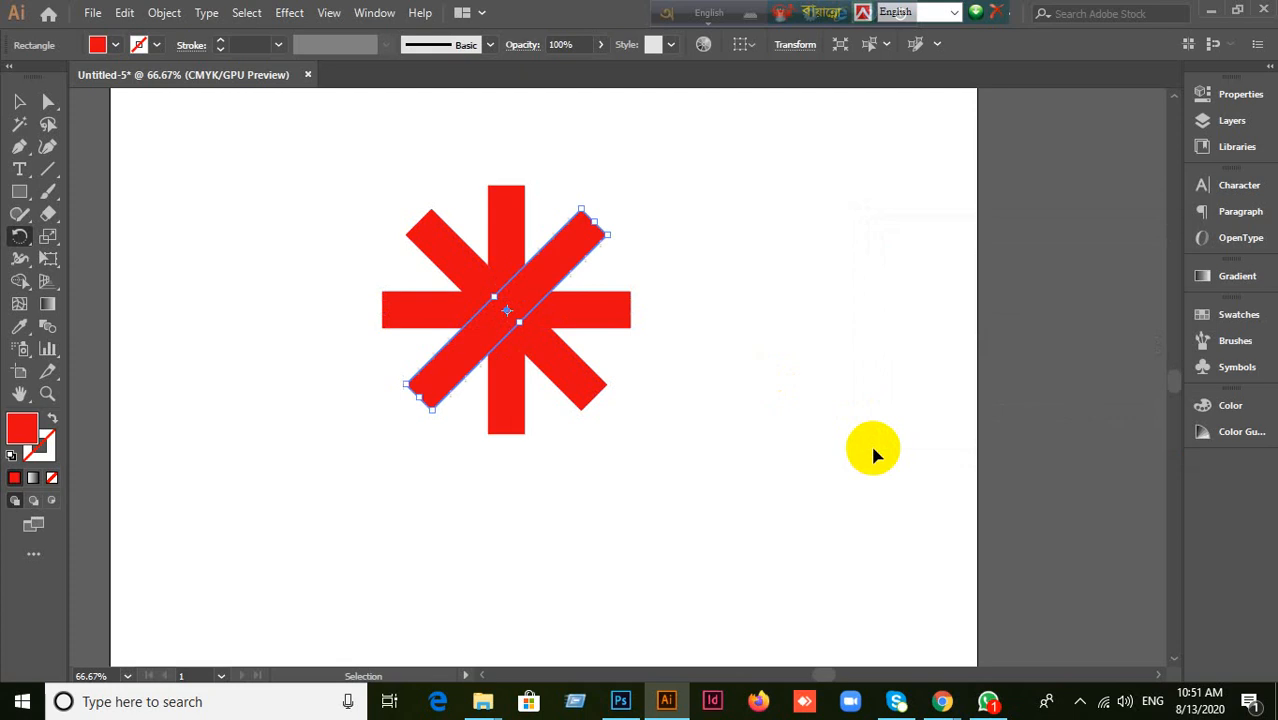
Step: Select all the bars forming the eight-armed star and delete them
key("r")
left_click(442, 277)
left_click(19, 101)
left_click(281, 245)
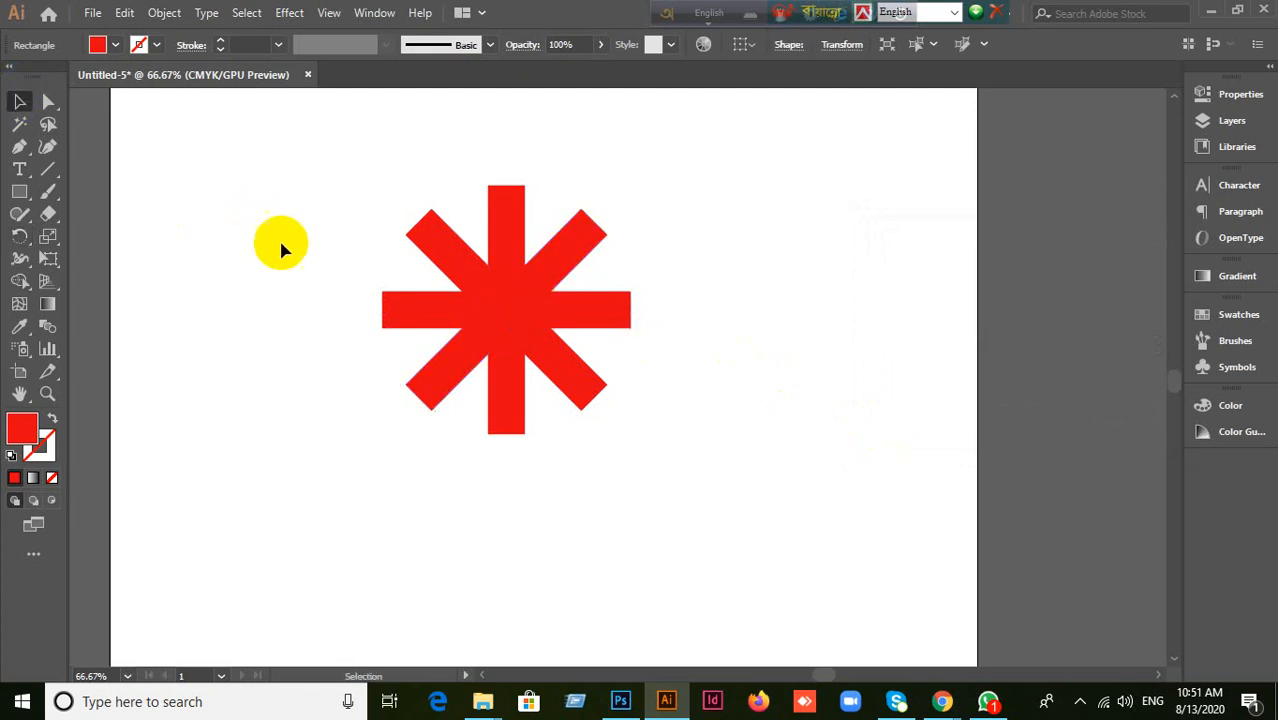
left_click_drag(314, 171, 731, 514)
key("Delete")
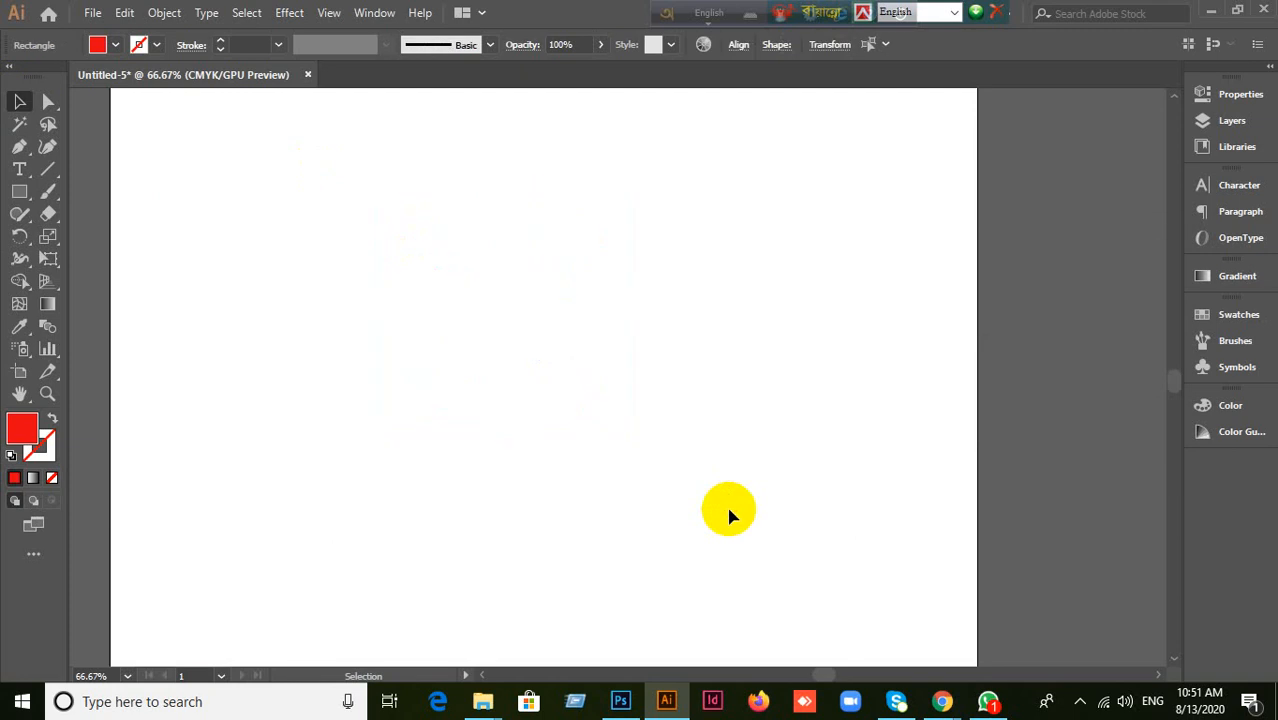
left_click(19, 191)
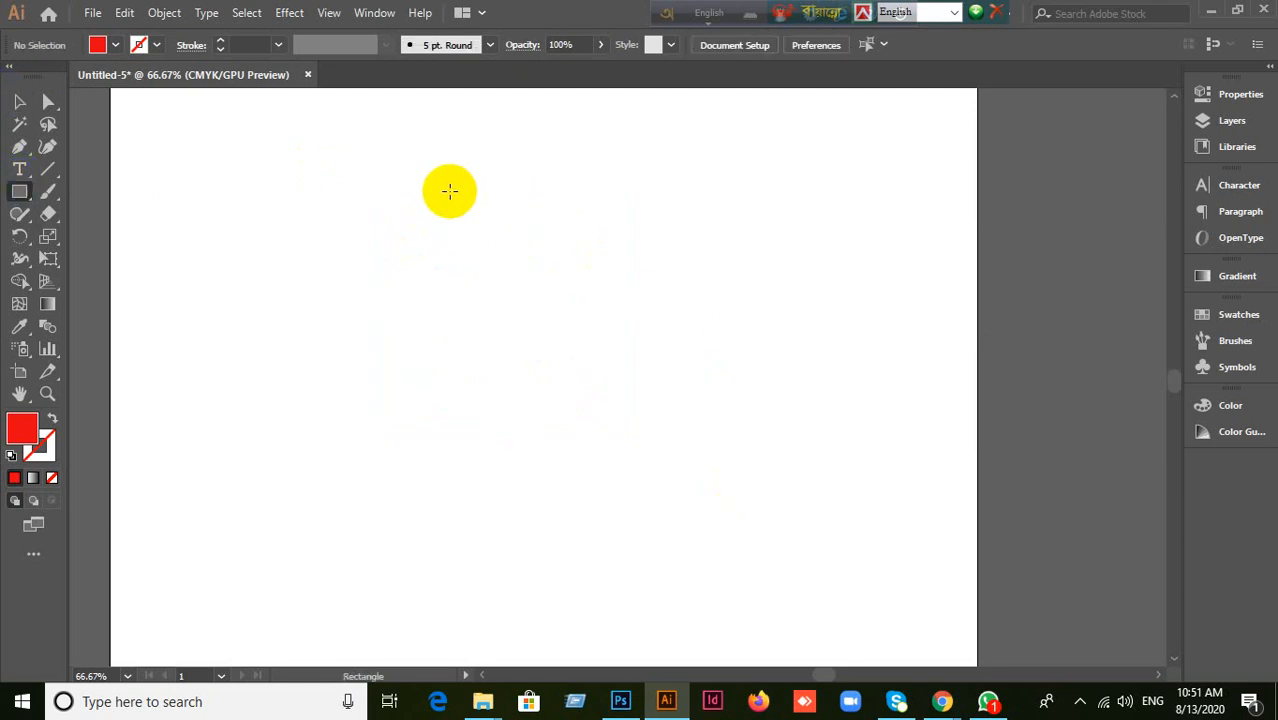
mouse_move(449, 190)
left_mouse_down()
mouse_move(508, 419)
mouse_move(473, 389)
left_mouse_up()
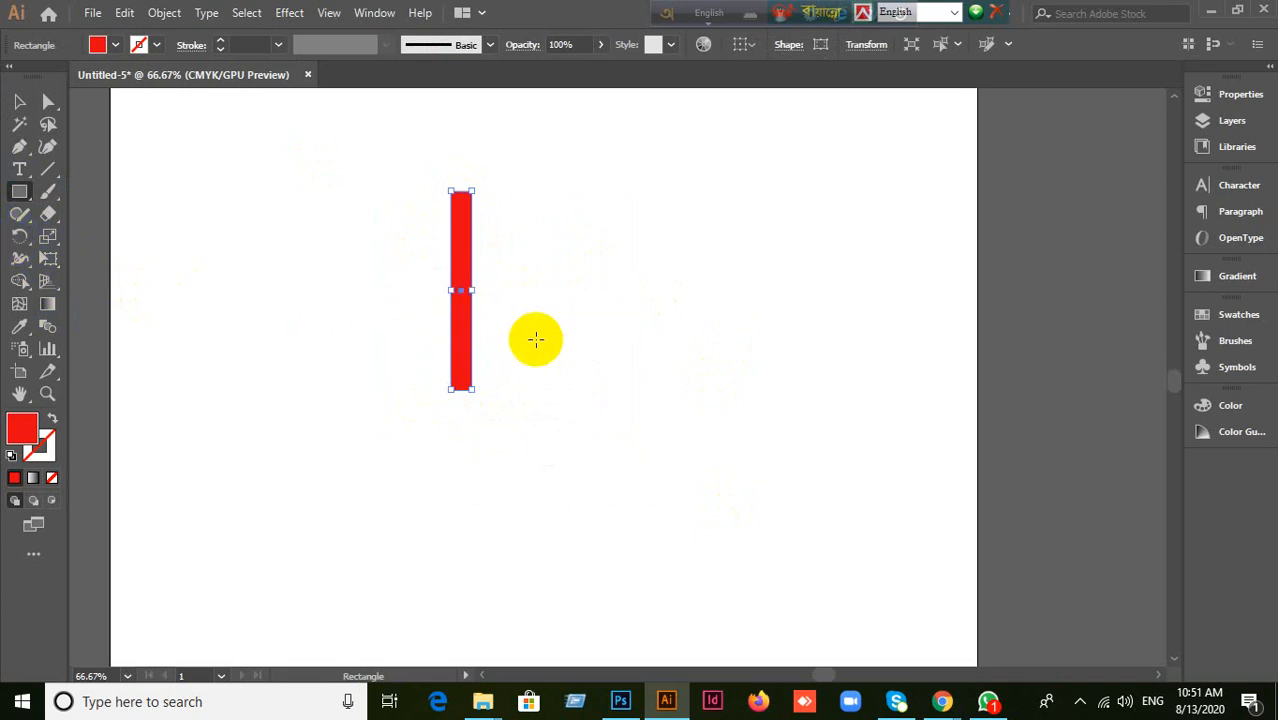
key("Delete")
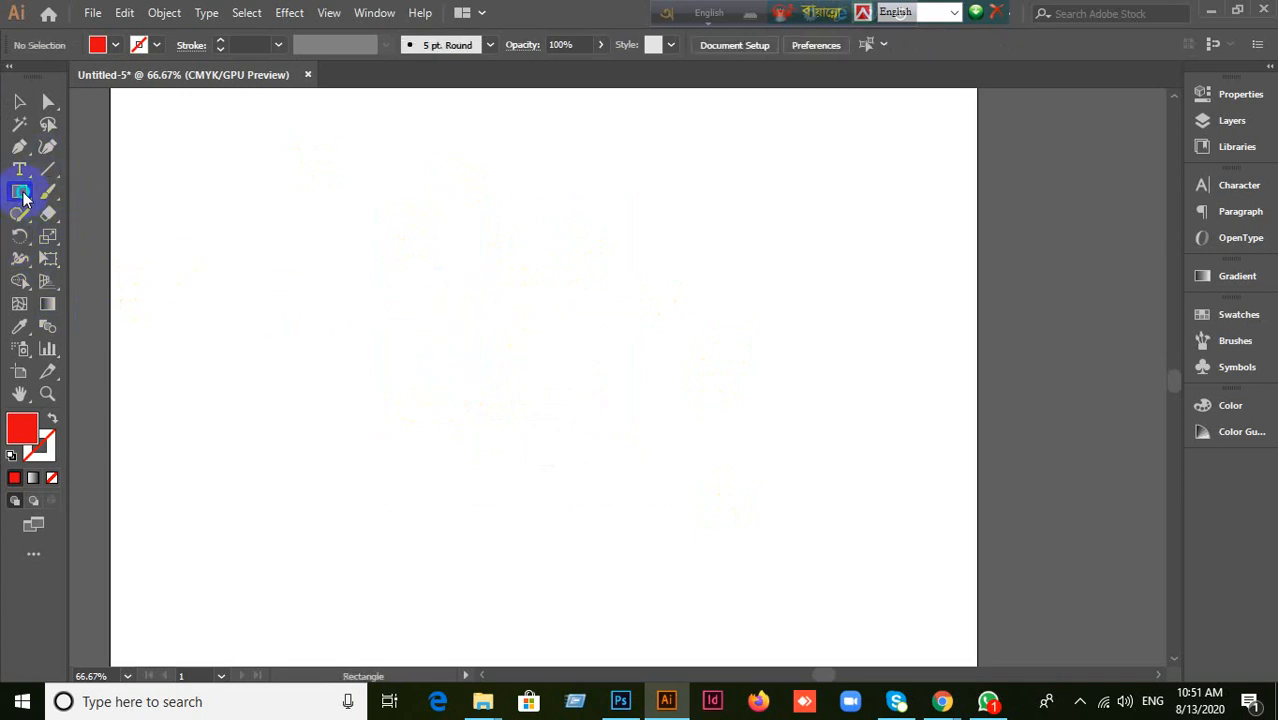
Step: Draw a very thin vertical red ellipse and make a 5° rotated copy of it around its centre
left_click_drag(24, 197, 108, 236)
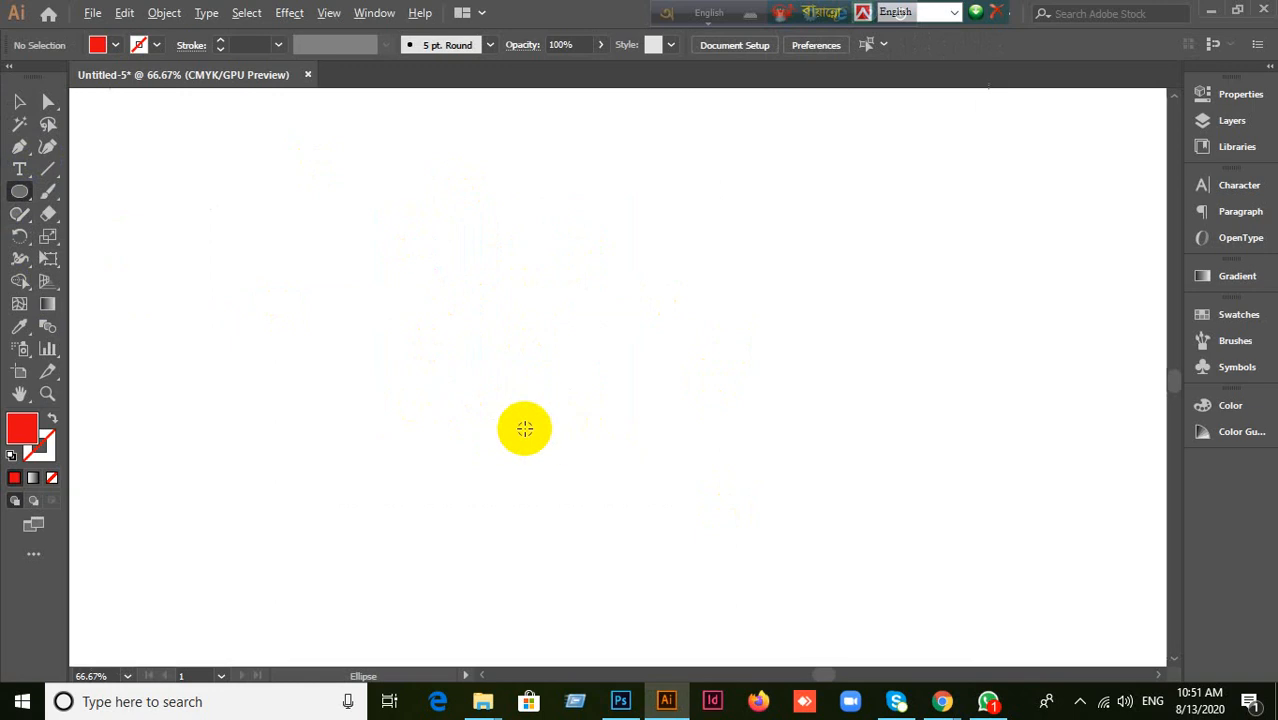
key("ctrl+1")
mouse_move(593, 190)
left_mouse_down()
mouse_move(619, 231)
mouse_move(599, 485)
mouse_move(595, 470)
left_mouse_up()
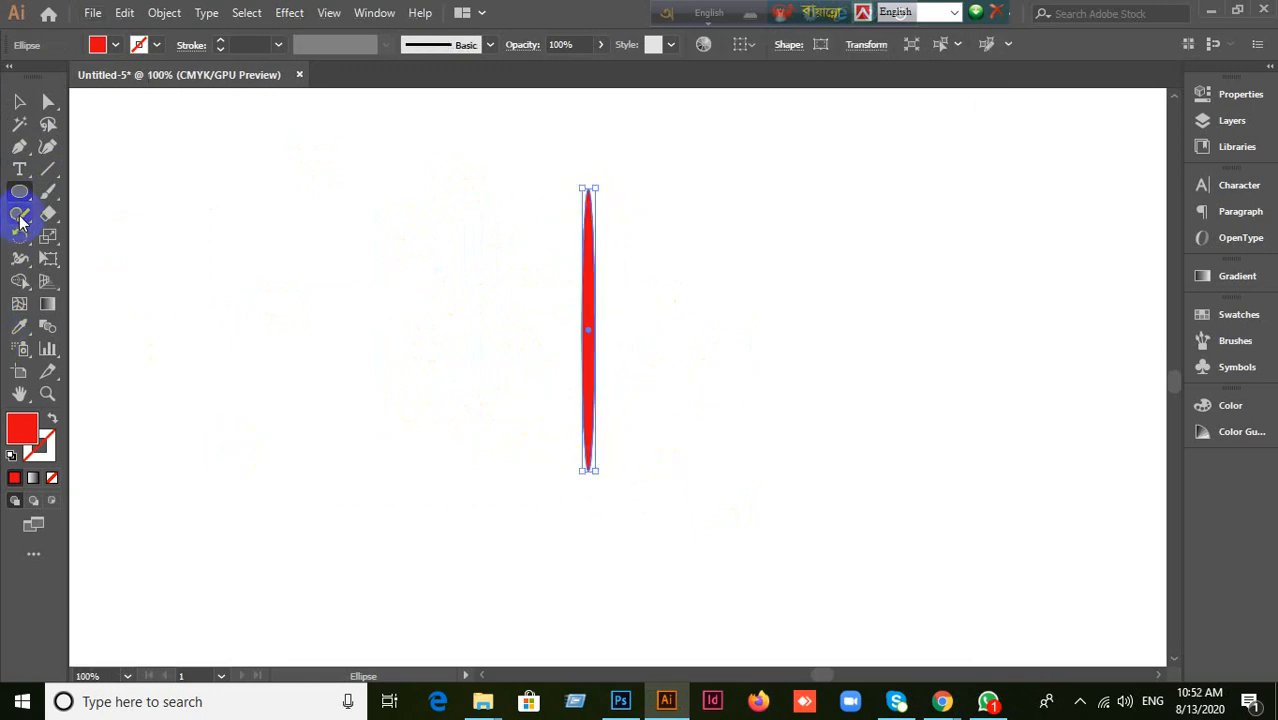
left_click(20, 236)
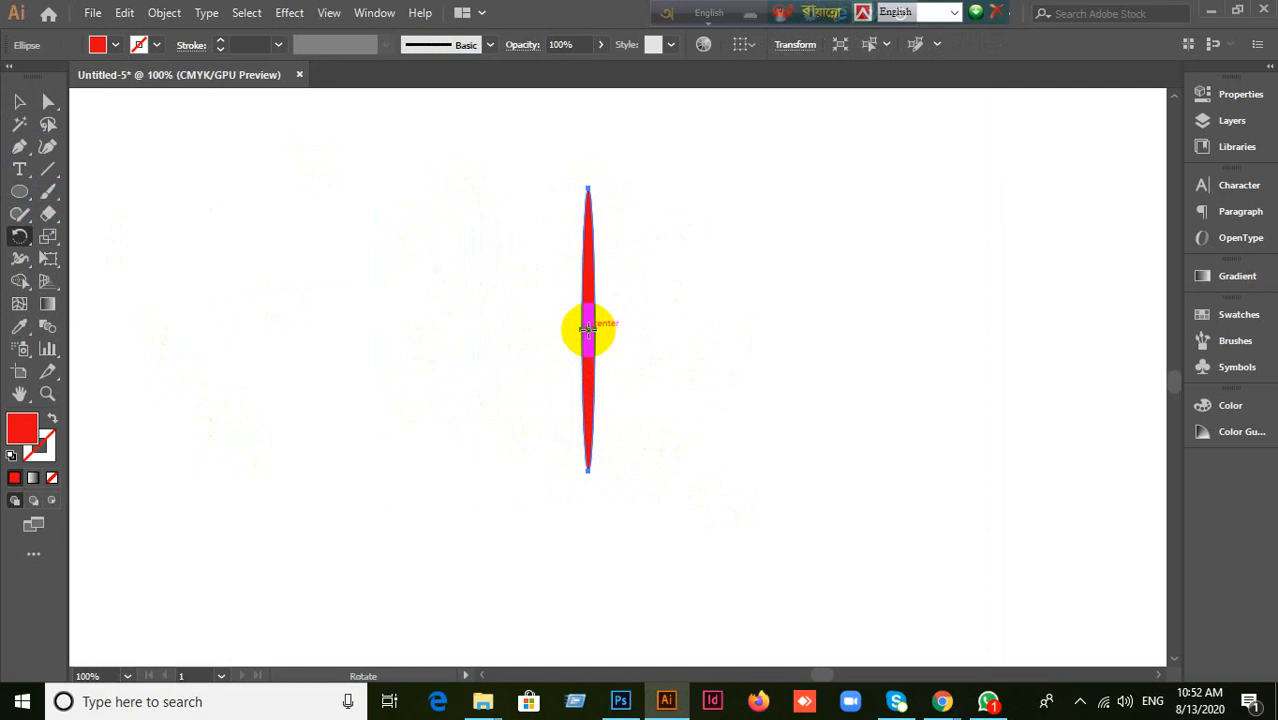
left_click(587, 330, "alt")
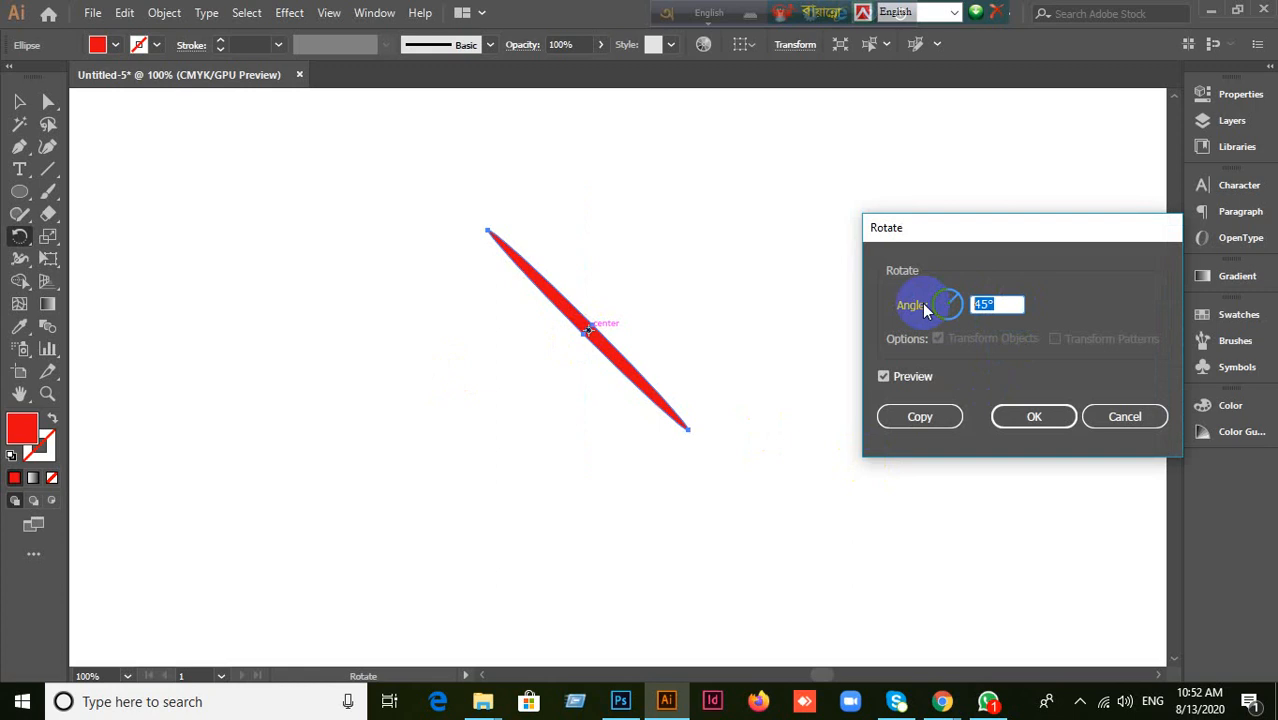
type("5")
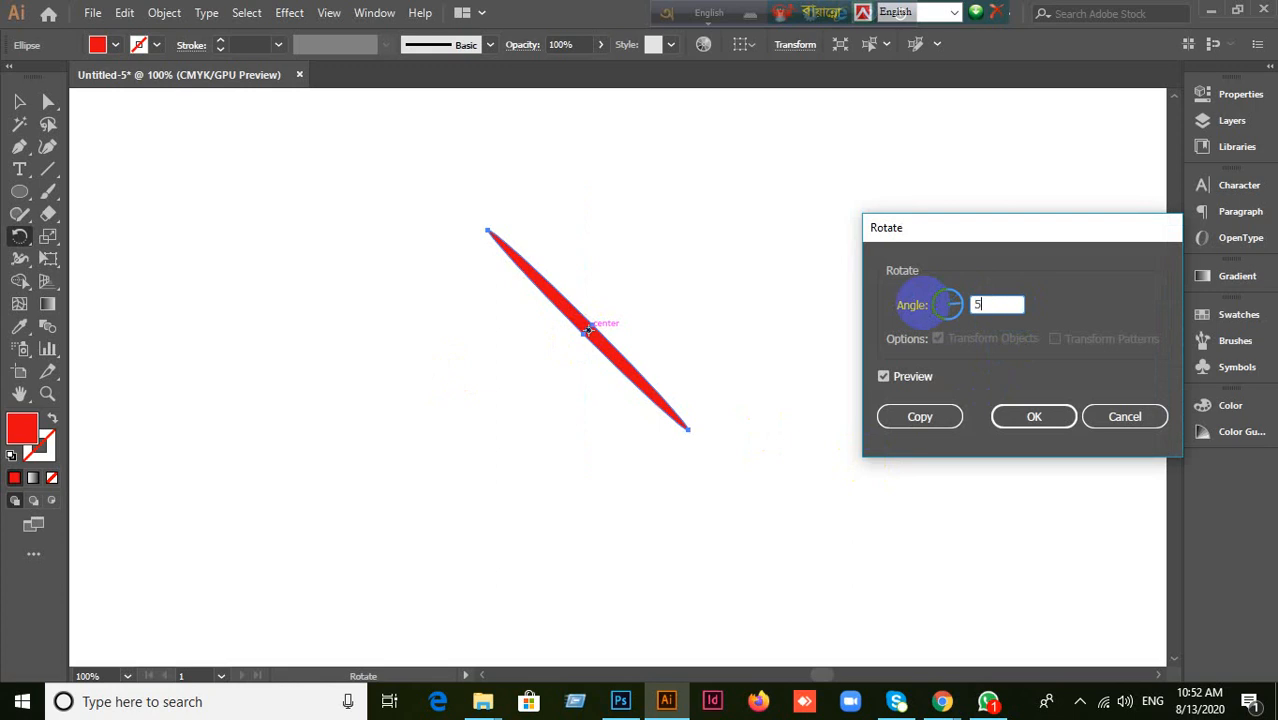
left_click(939, 416)
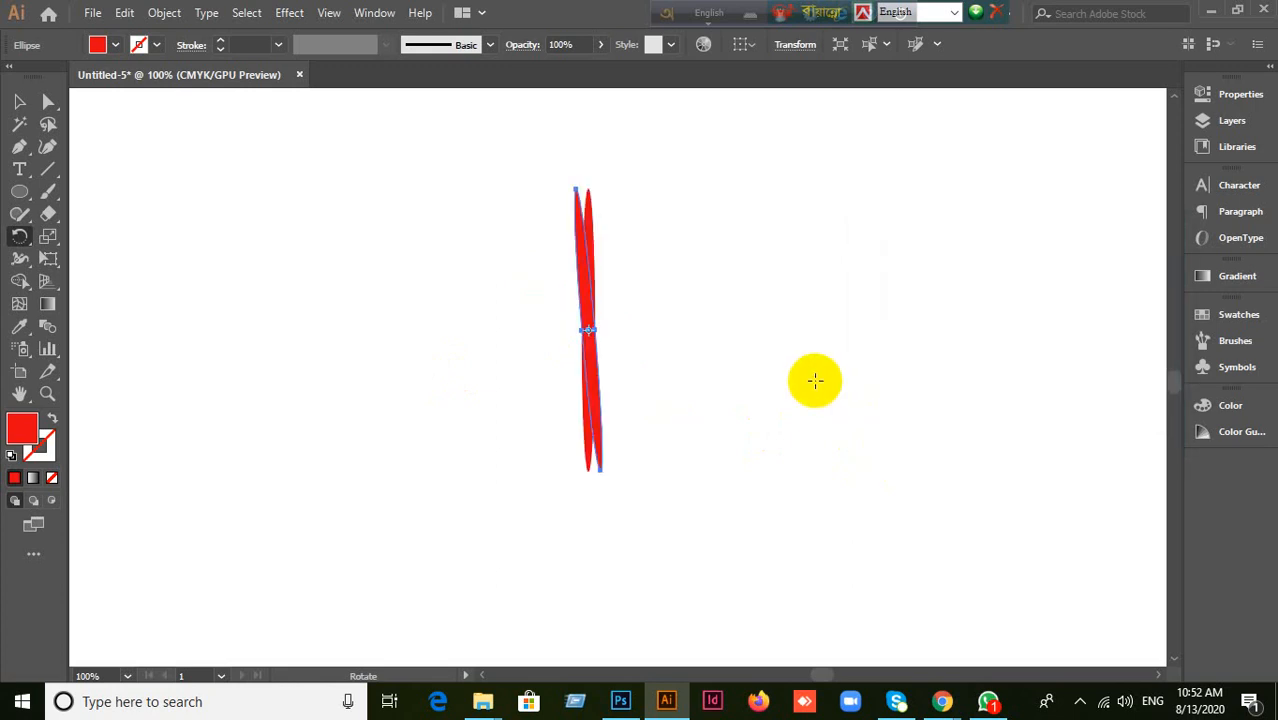
Step: Repeat the 5° rotated copy until the thin ellipses form a complete spiky red circle
key("ctrl+d")
key("ctrl+d")
key("ctrl+d")
key("ctrl+d")
key("ctrl+d")
key("ctrl+d")
key("ctrl+d")
key("ctrl+d")
key("ctrl+d")
key("ctrl+d")
key("ctrl+d")
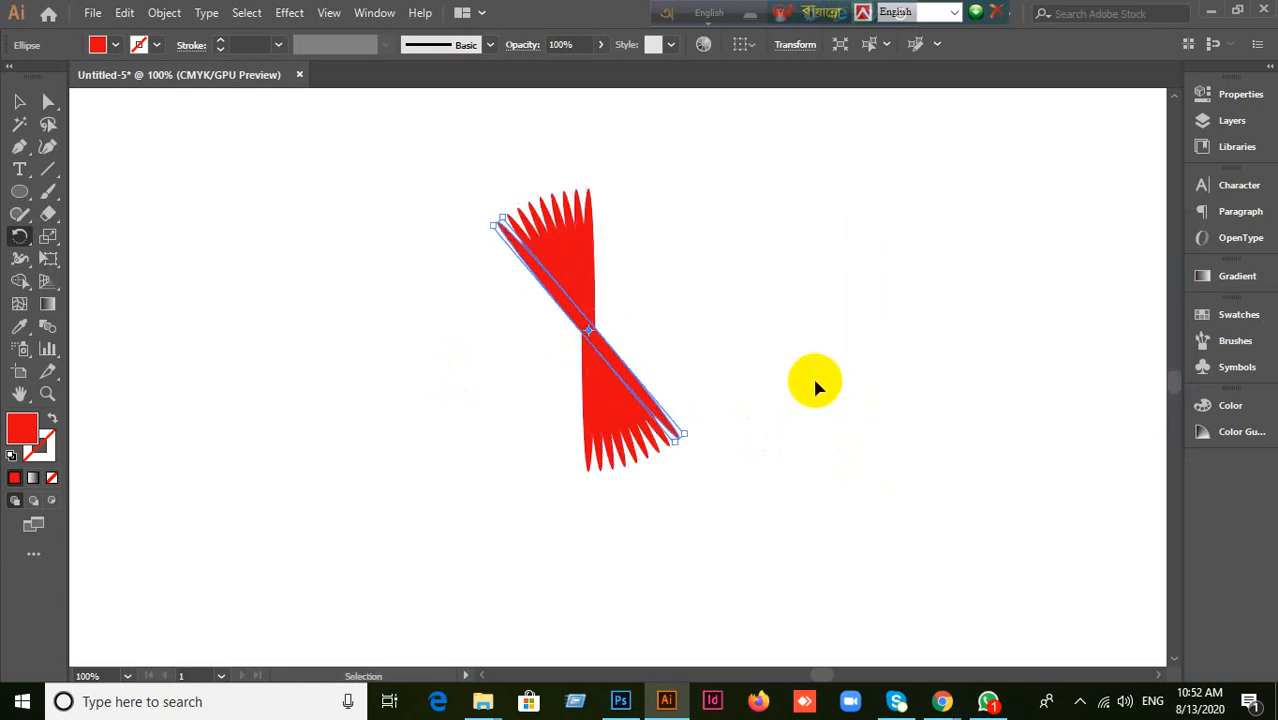
key("ctrl+d")
key("ctrl+d")
key("ctrl+d")
key("ctrl+d")
key("ctrl+d")
key("ctrl+d")
key("ctrl+d")
key("ctrl+d")
key("ctrl+d")
key("ctrl+d")
key("ctrl+d")
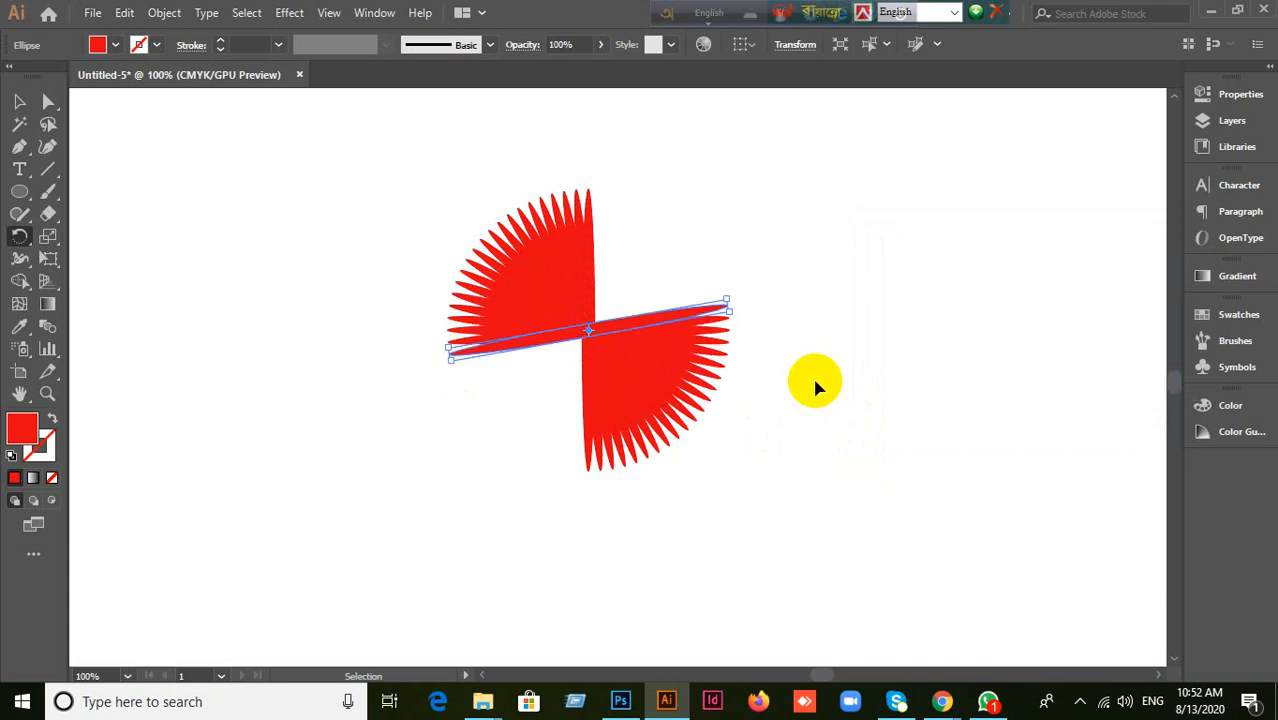
key("ctrl+d")
key("ctrl+d")
key("ctrl+d")
key("ctrl+d")
key("ctrl+d")
key("ctrl+d")
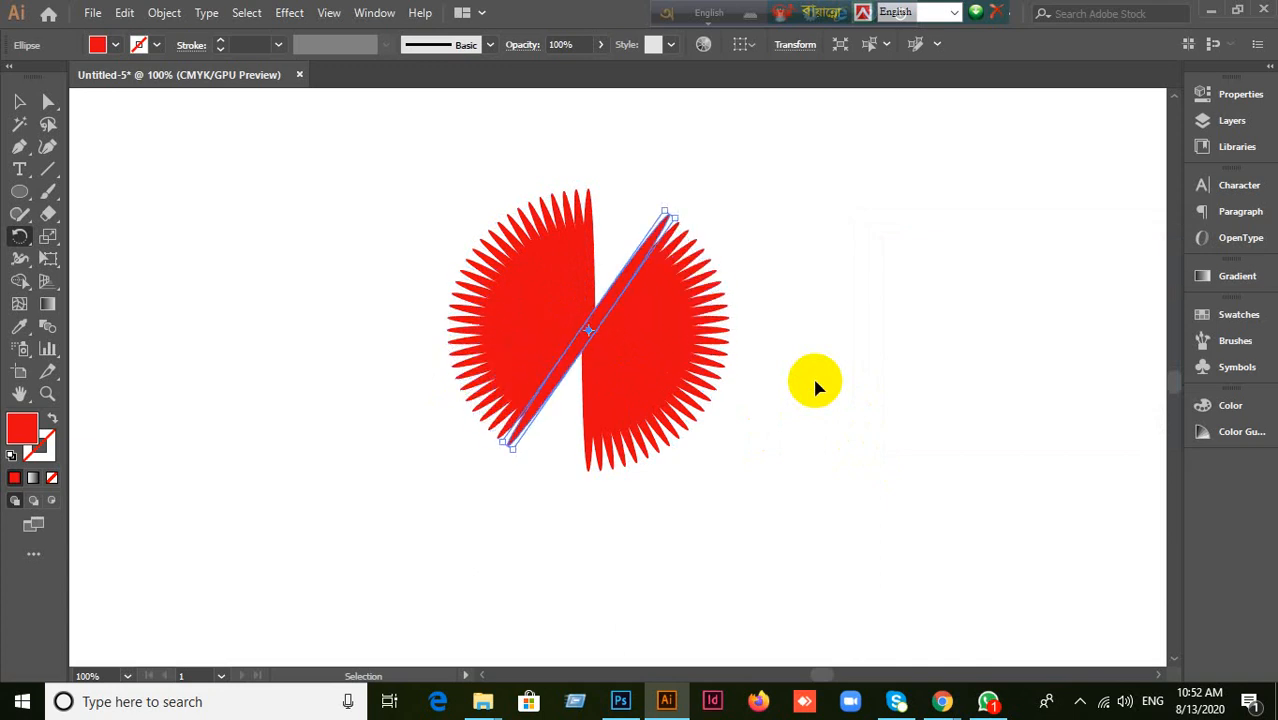
key("ctrl+d")
key("ctrl+d")
key("ctrl+d")
key("ctrl+d")
key("ctrl+d")
key("ctrl+d")
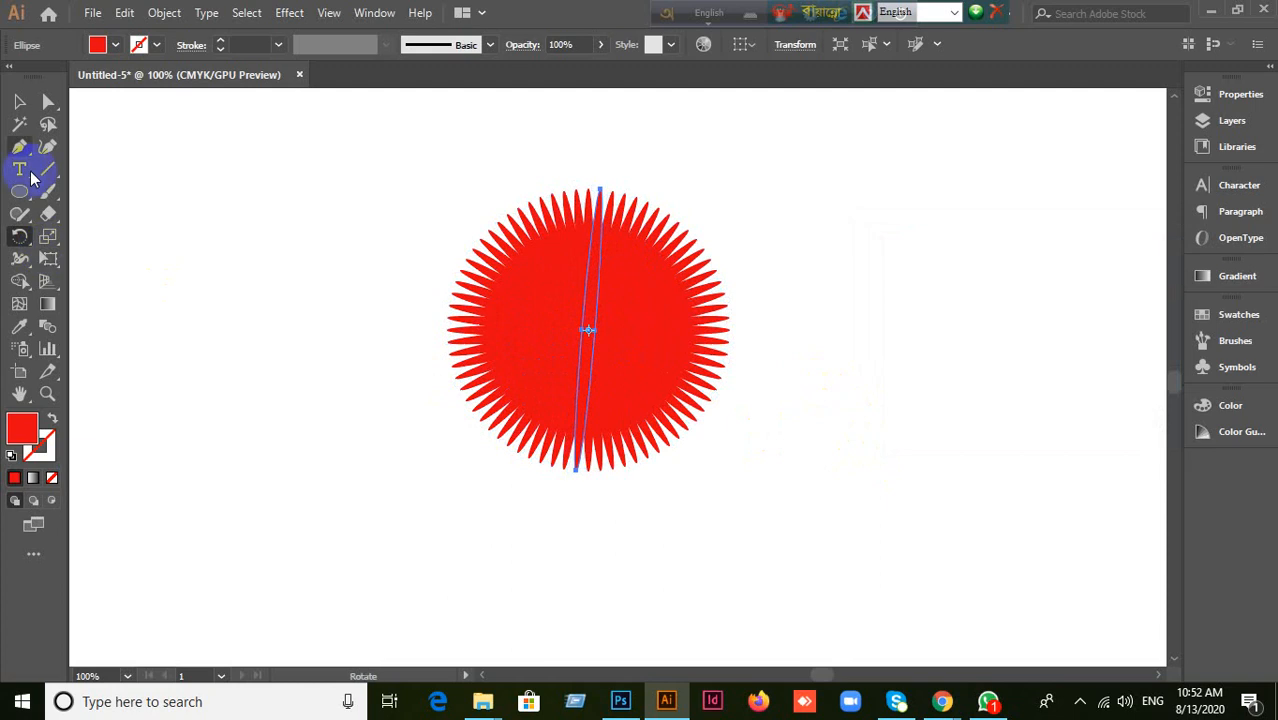
Step: Select all the thin ellipses of the spiky circle and delete them
left_click(20, 102)
left_click(228, 234)
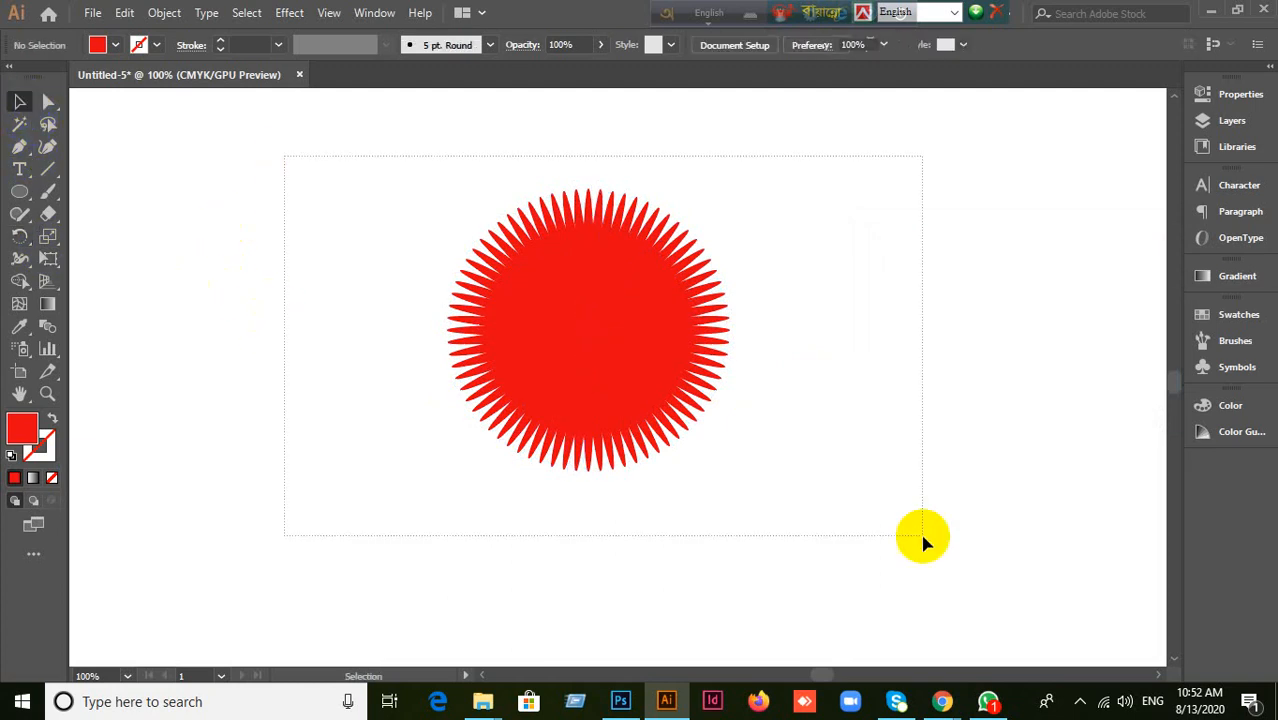
key("ctrl+a")
key("Delete")
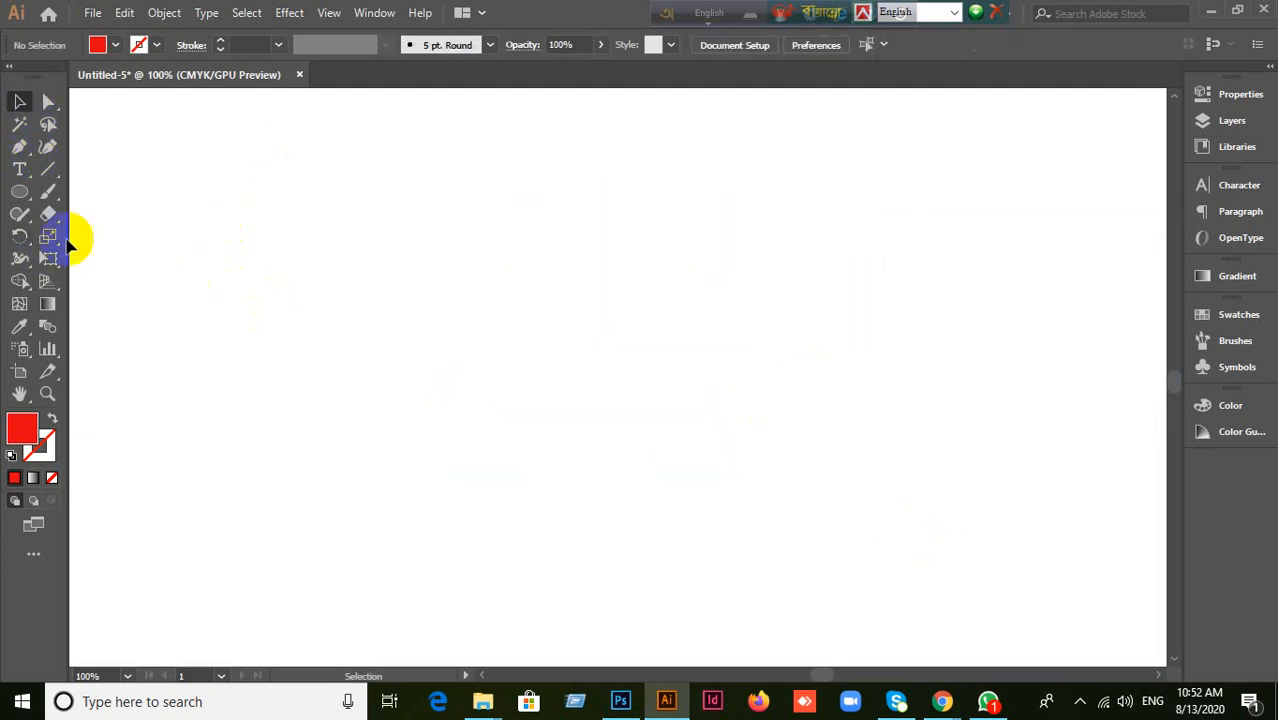
Step: Draw a vertical red ellipse about 26 by 238 px and make a 10° rotated copy around its top anchor point
left_click_drag(20, 197, 85, 234)
left_click_drag(545, 220, 572, 531)
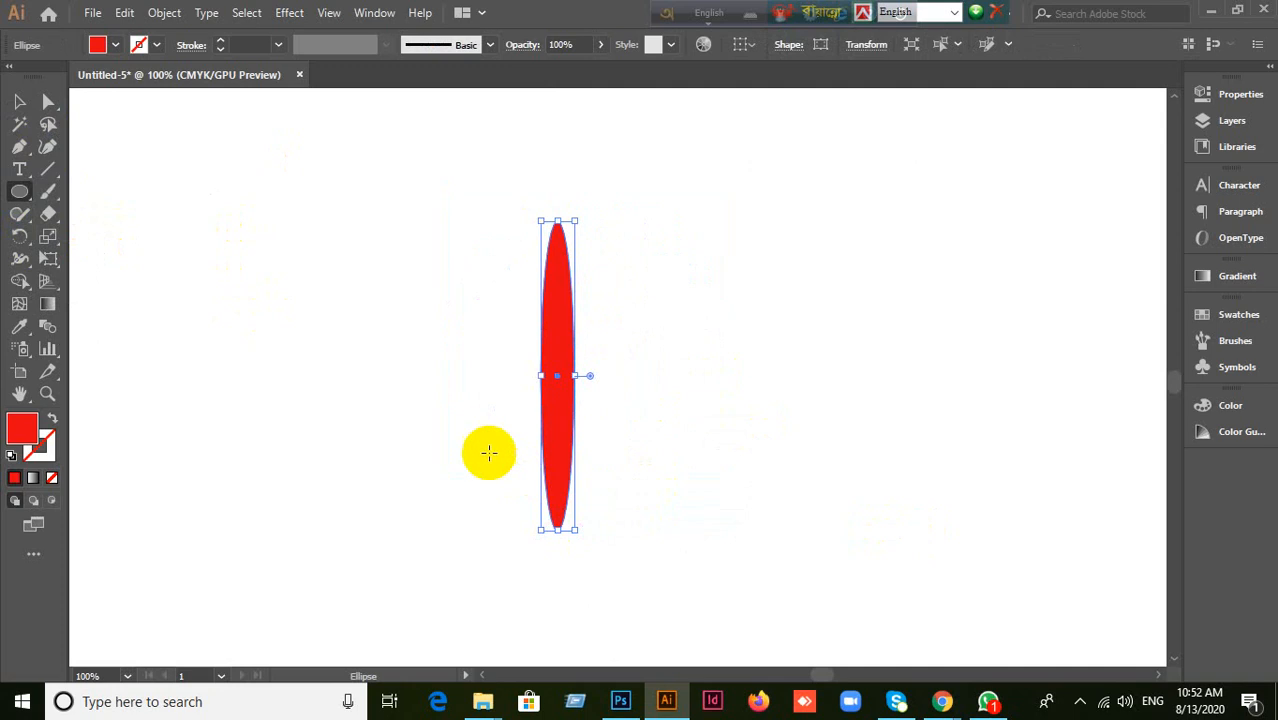
left_click(20, 236)
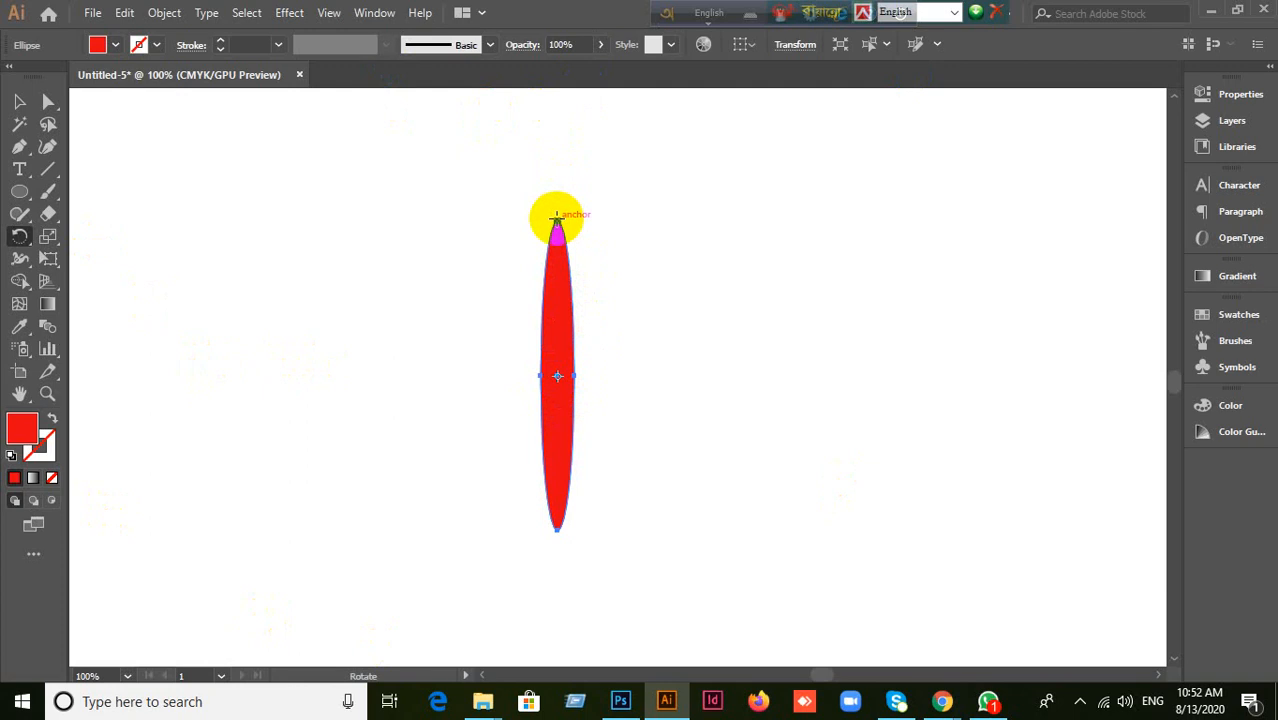
left_click(557, 218, "alt")
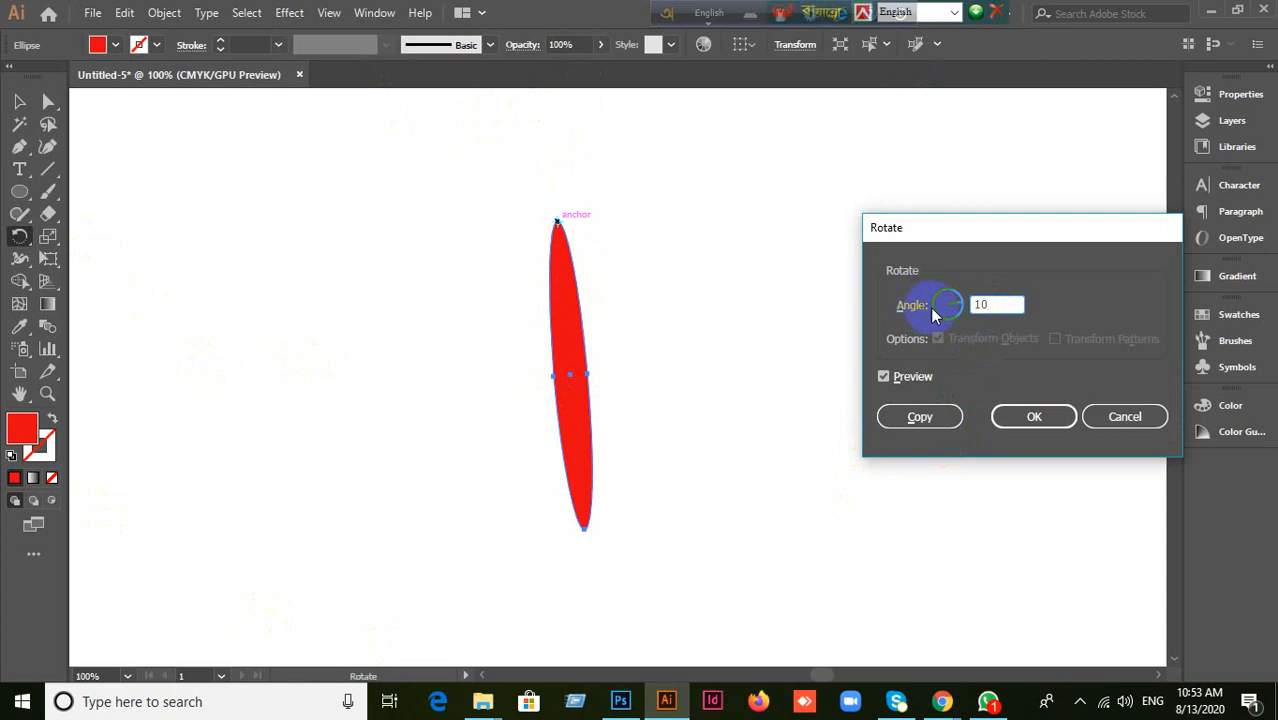
left_click(918, 416)
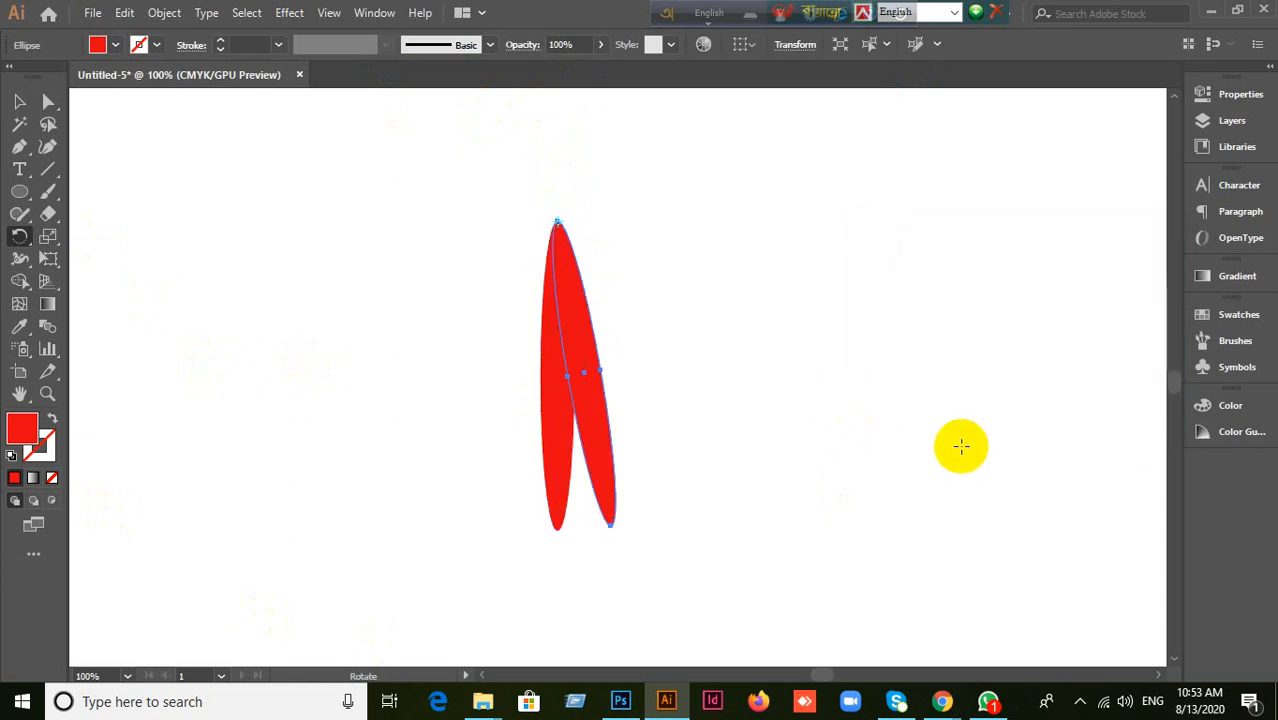
Step: Repeat the 10° rotated copy around the ellipse's top anchor until the petals close into a full circle
key("ctrl")
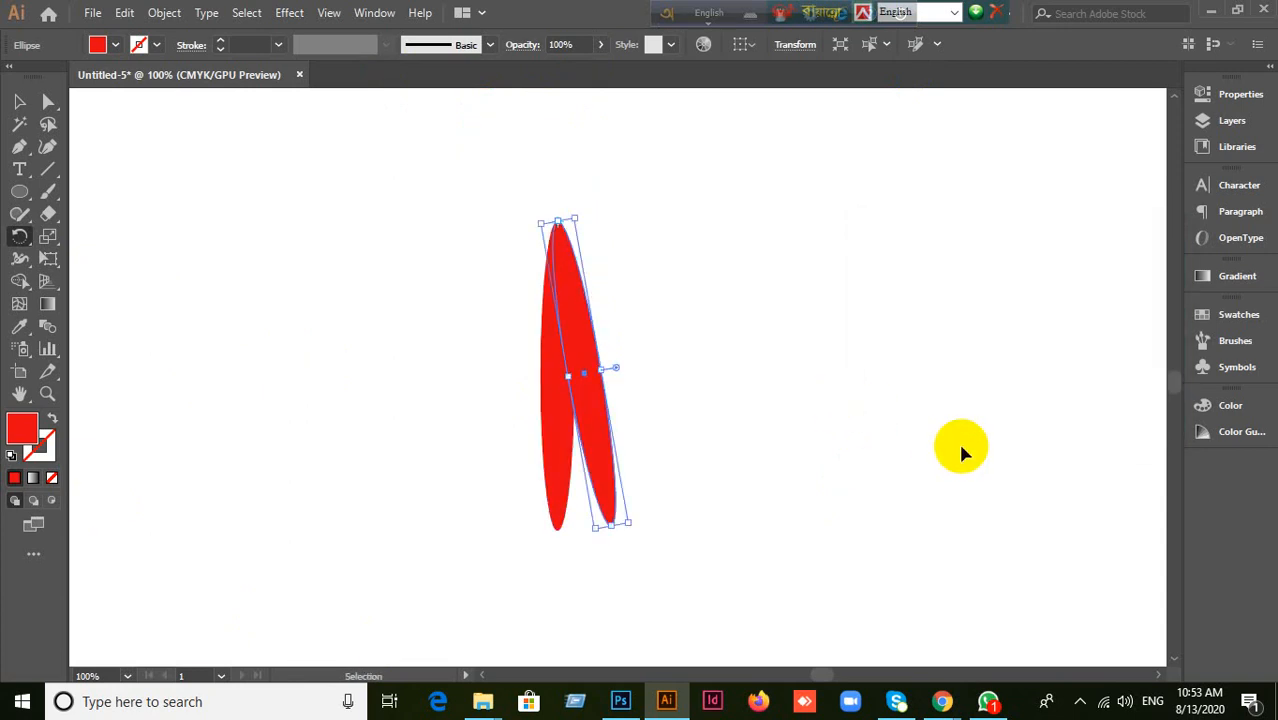
key("ctrl+d")
key("ctrl+d")
key("ctrl+d")
key("ctrl+d")
key("ctrl+d")
key("ctrl+d")
key("ctrl+d")
key("ctrl+d")
key("ctrl+d")
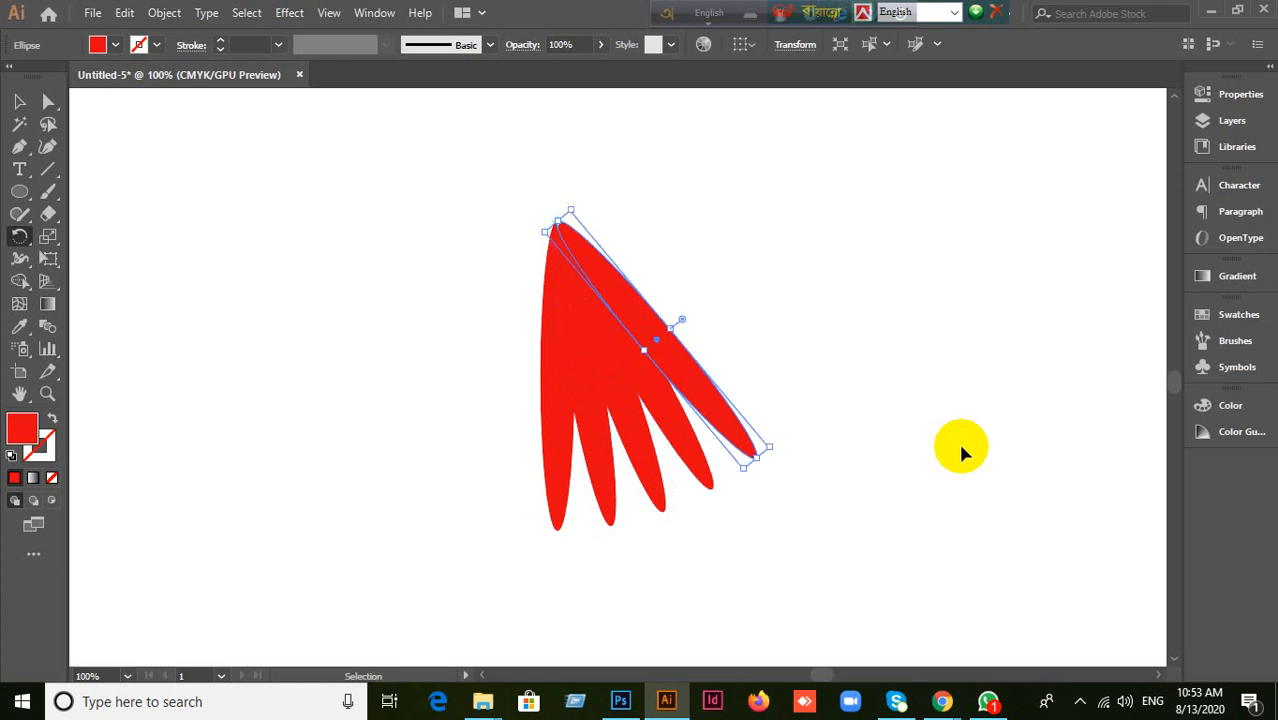
key("ctrl+d")
key("ctrl+d")
key("ctrl+d")
key("ctrl+d")
key("ctrl+d")
key("ctrl+d")
key("ctrl+d")
key("ctrl+d")
key("ctrl+d")
key("ctrl+d")
key("ctrl+d")
key("ctrl+d")
key("ctrl+d")
key("ctrl+d")
key("ctrl+d")
key("ctrl+d")
key("ctrl+d")
key("ctrl+d")
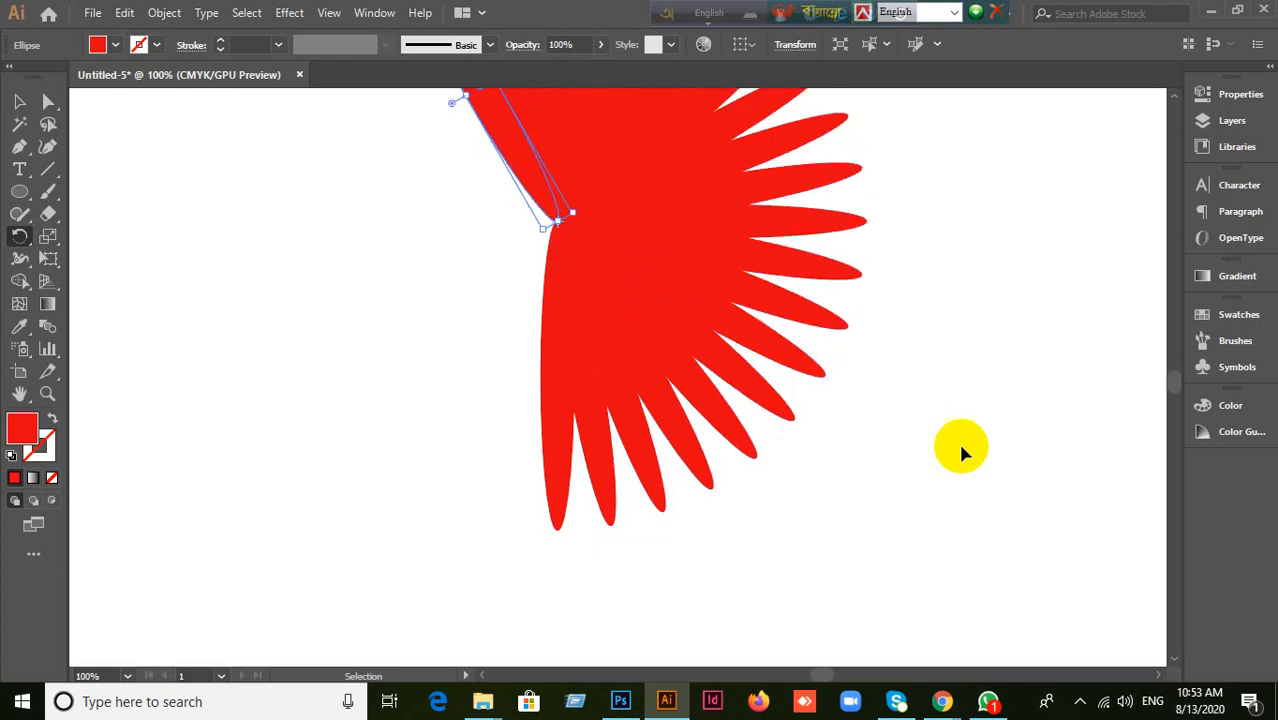
key("ctrl+d")
key("ctrl+d")
key("ctrl+d")
key("ctrl+d")
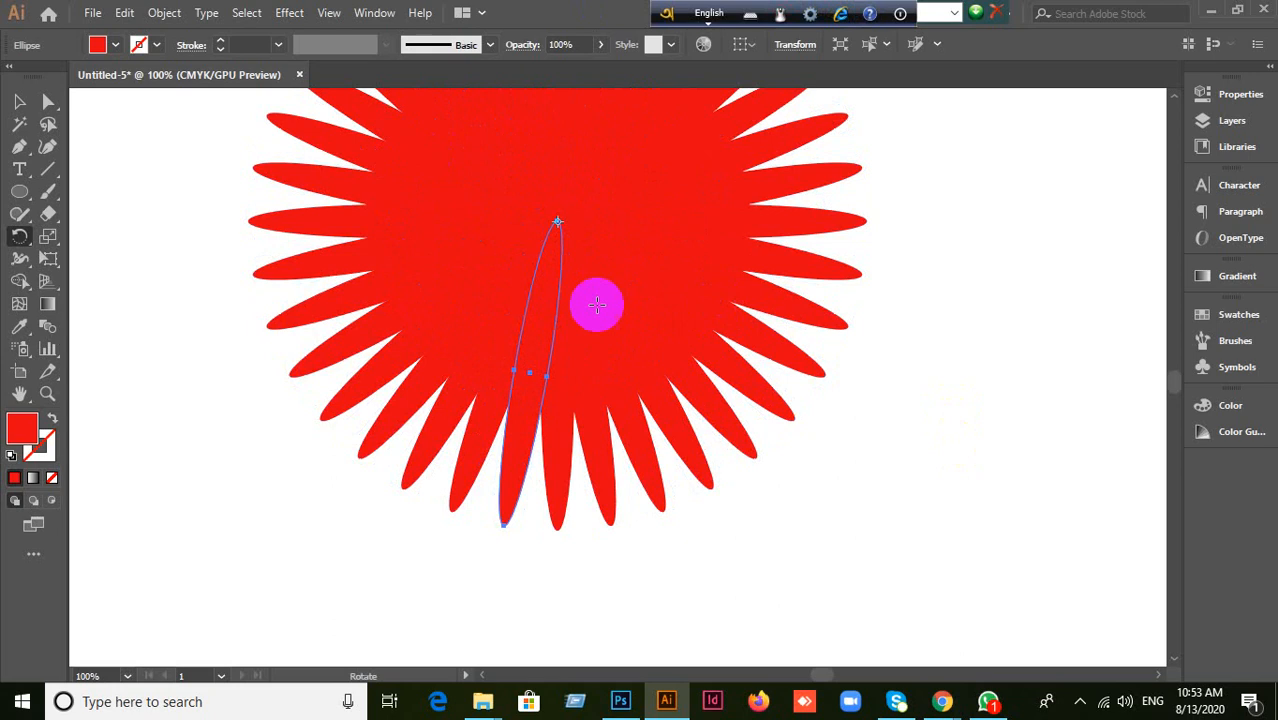
Step: Select all the petals of the large red flower and delete them
scroll(592, 302, "up", 7)
left_click(19, 101)
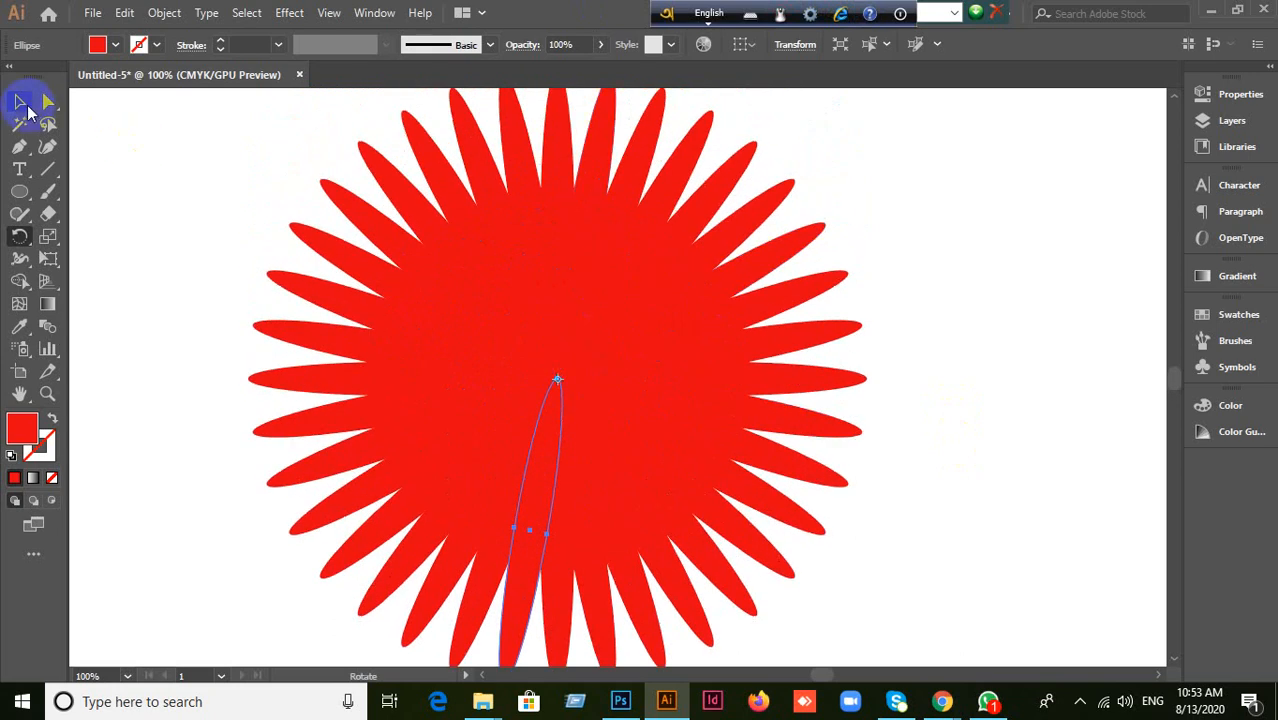
left_click(200, 238)
key("ctrl+minus")
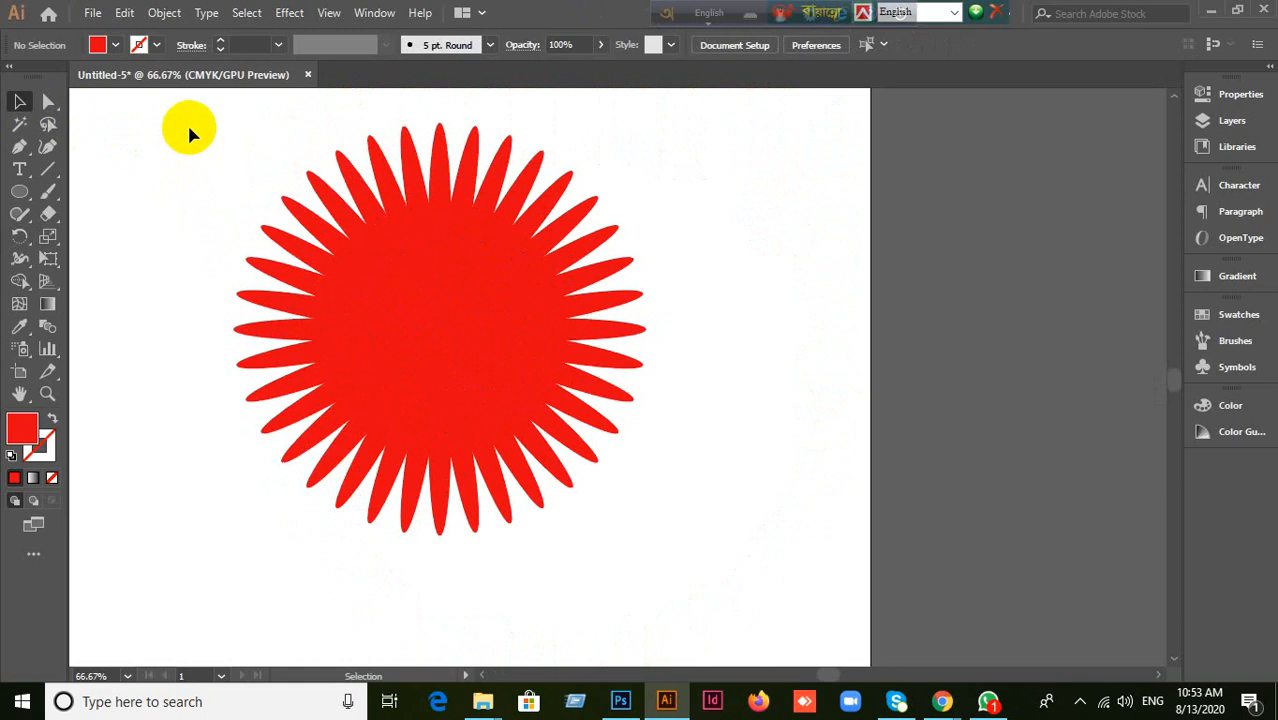
left_click_drag(187, 122, 755, 517)
key("Delete")
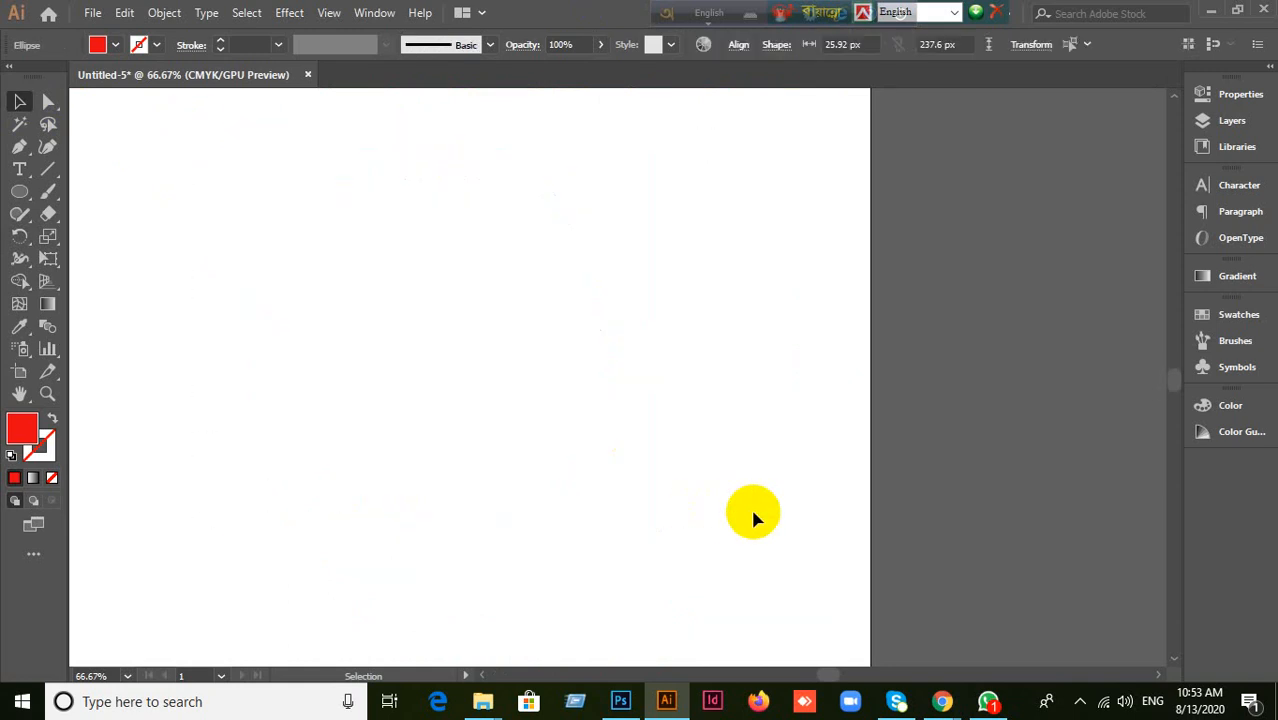
Step: Draw a red rectangle near the artboard's upper edge and place a copy beside it in the same row
key("ctrl+plus")
key("ctrl+plus")
key("ctrl+minus")
key("ctrl+minus")
key("ctrl+minus")
key("ctrl+minus")
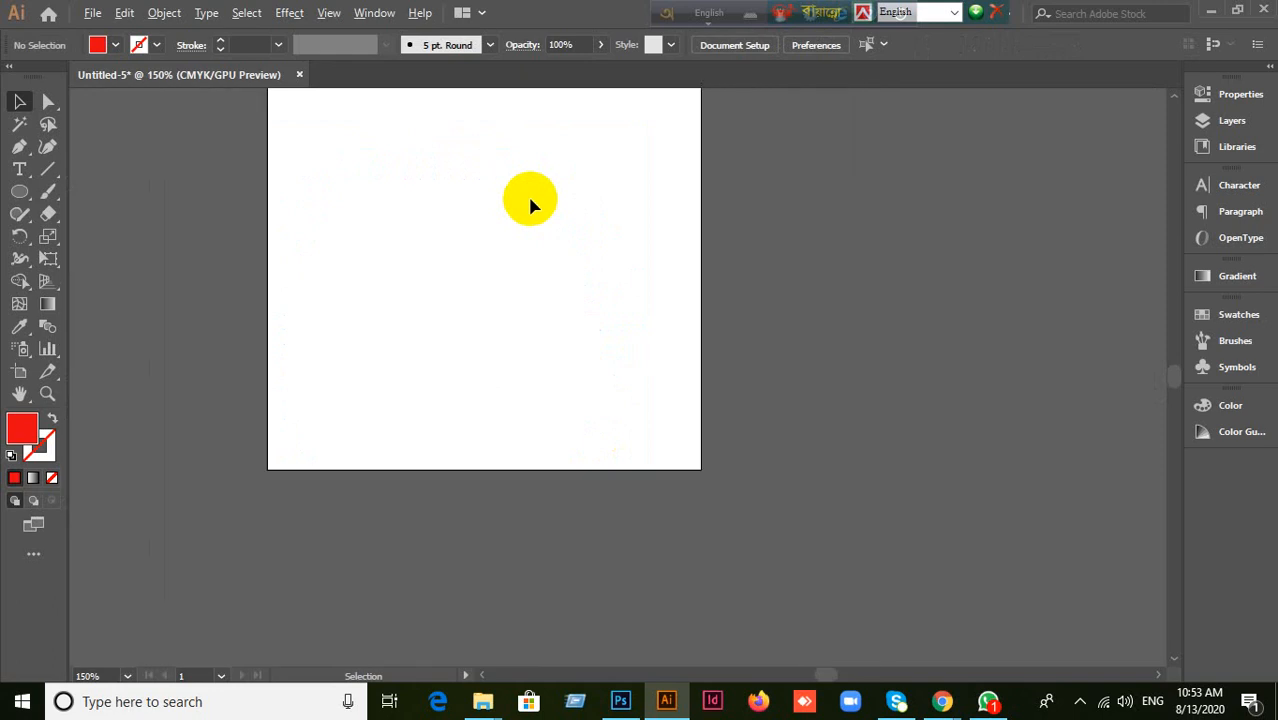
left_click_drag(27, 195, 95, 188)
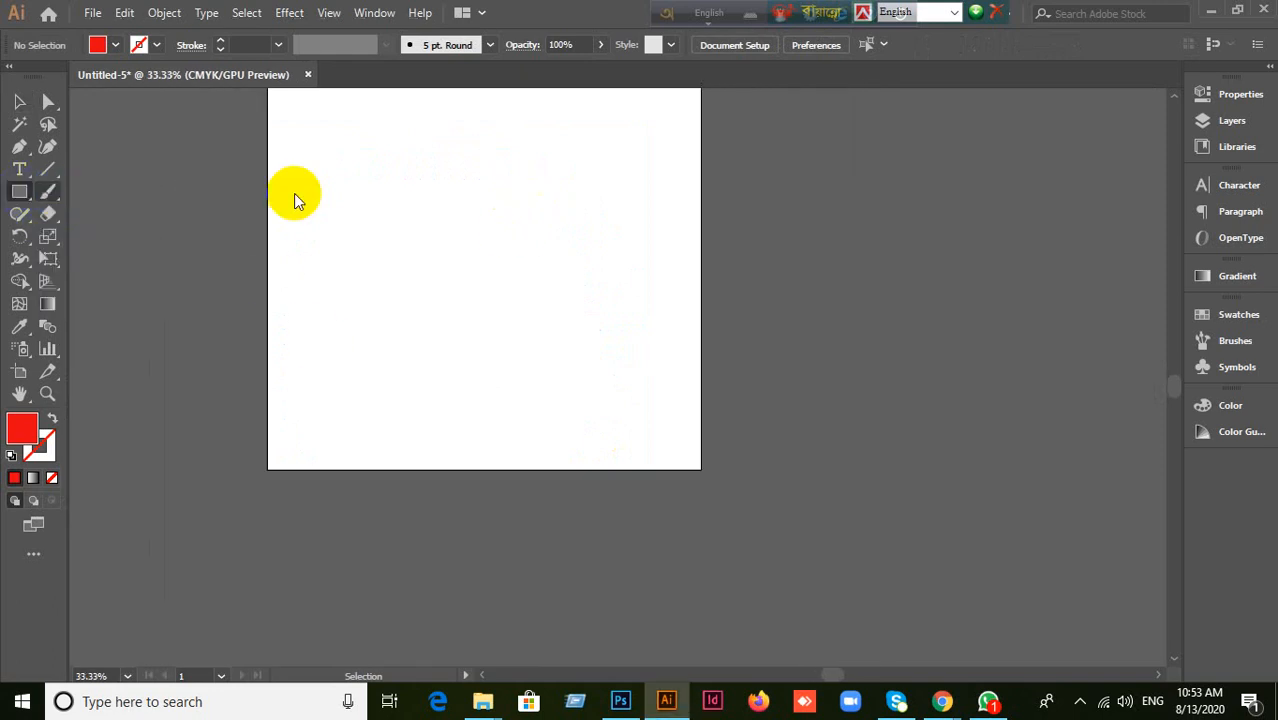
left_click_drag(327, 122, 594, 192)
left_click(19, 101)
left_click(393, 196)
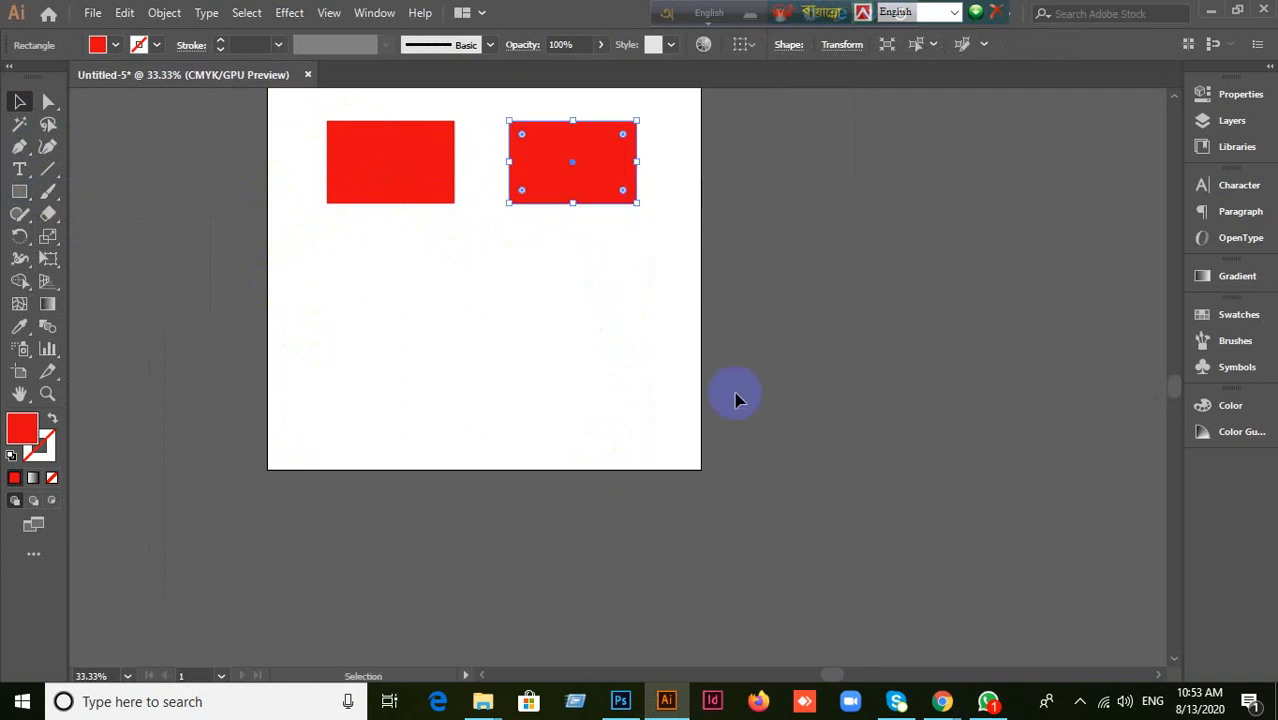
Step: Repeat the rectangle copy at the same spacing to extend the row to seven rectangles
key("ctrl+d")
key("ctrl+d")
key("ctrl+d")
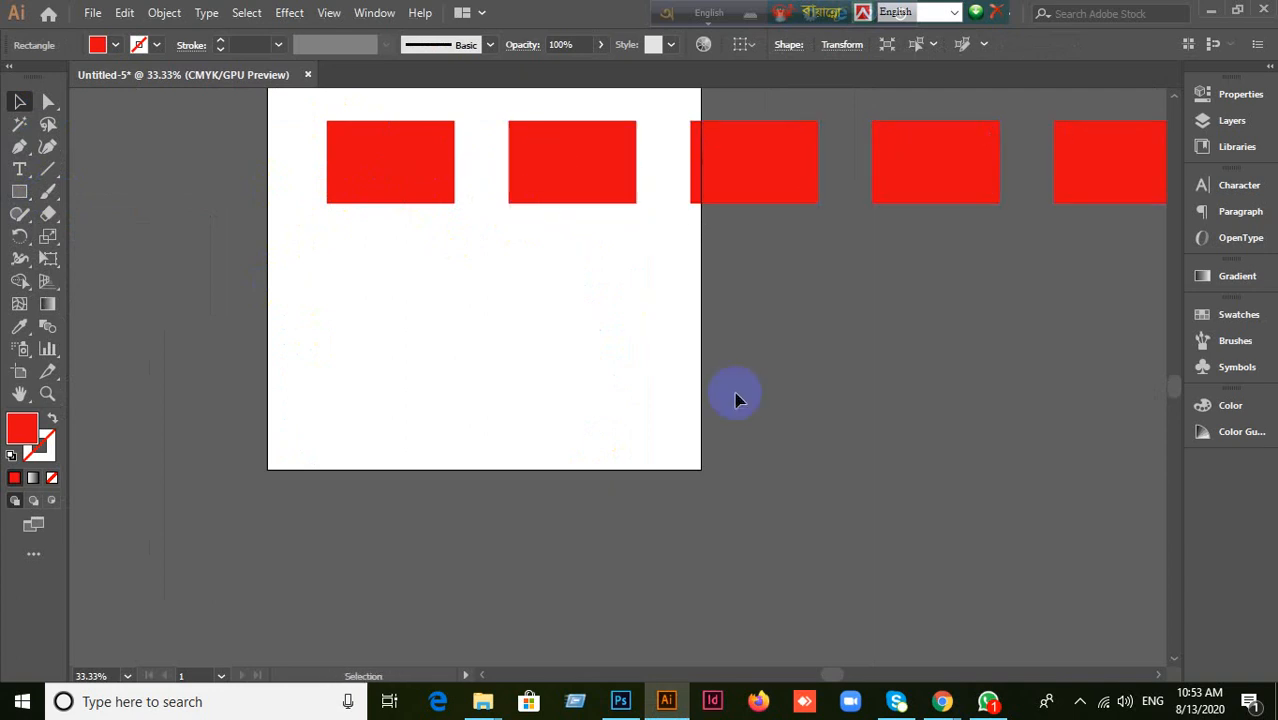
scroll(735, 400, "down", 1)
left_click(492, 298)
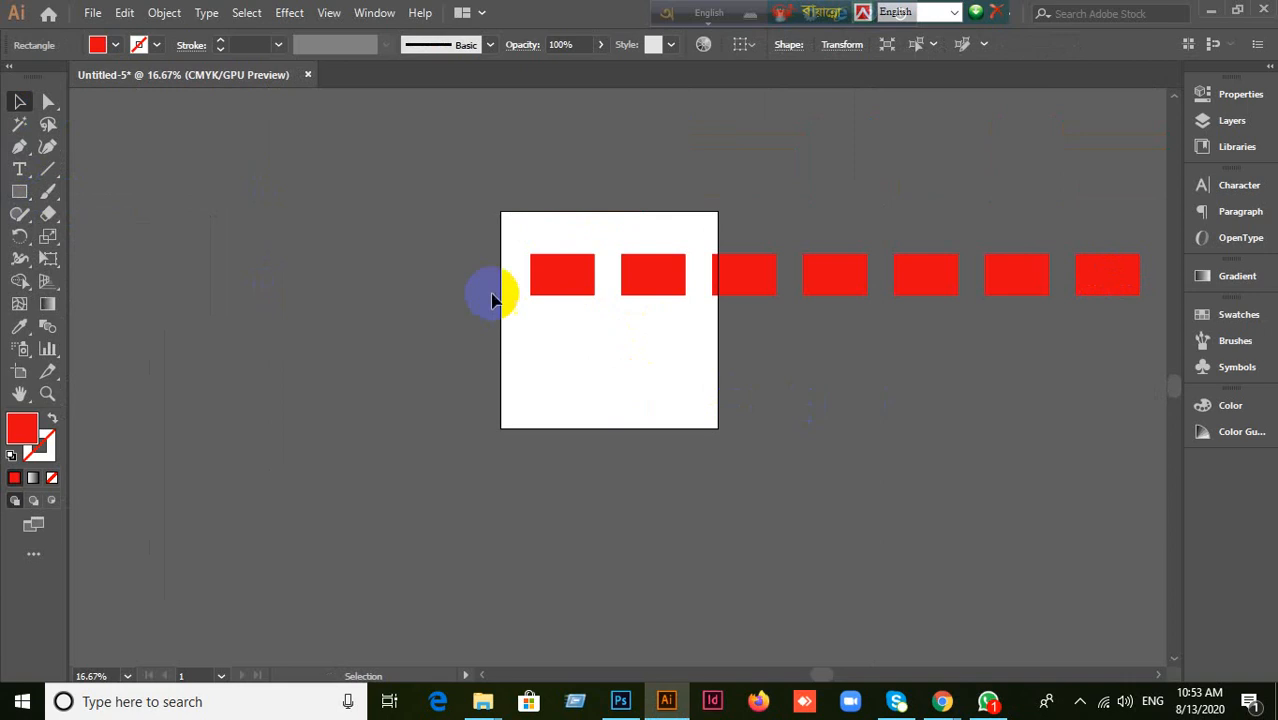
Step: Copy the row of seven rectangles directly below itself and repeat the copy until there are six rows
left_click_drag(499, 227, 1128, 402)
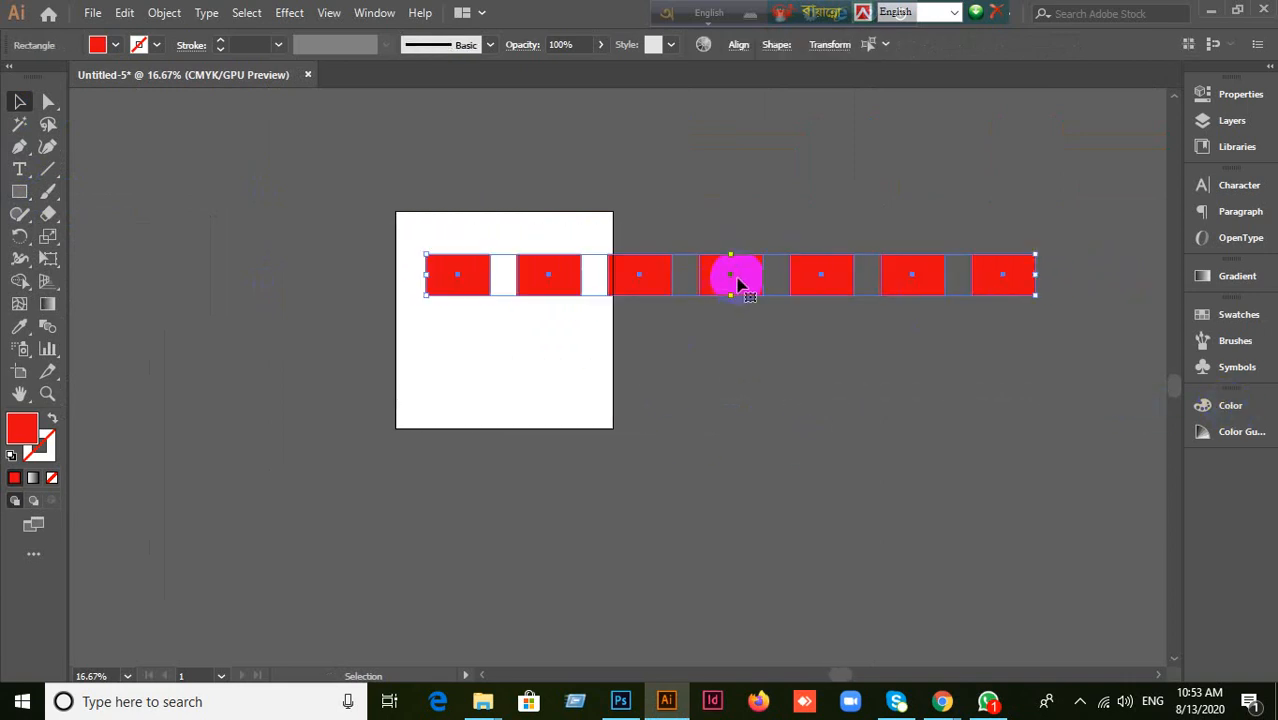
left_click_drag(741, 286, 735, 347)
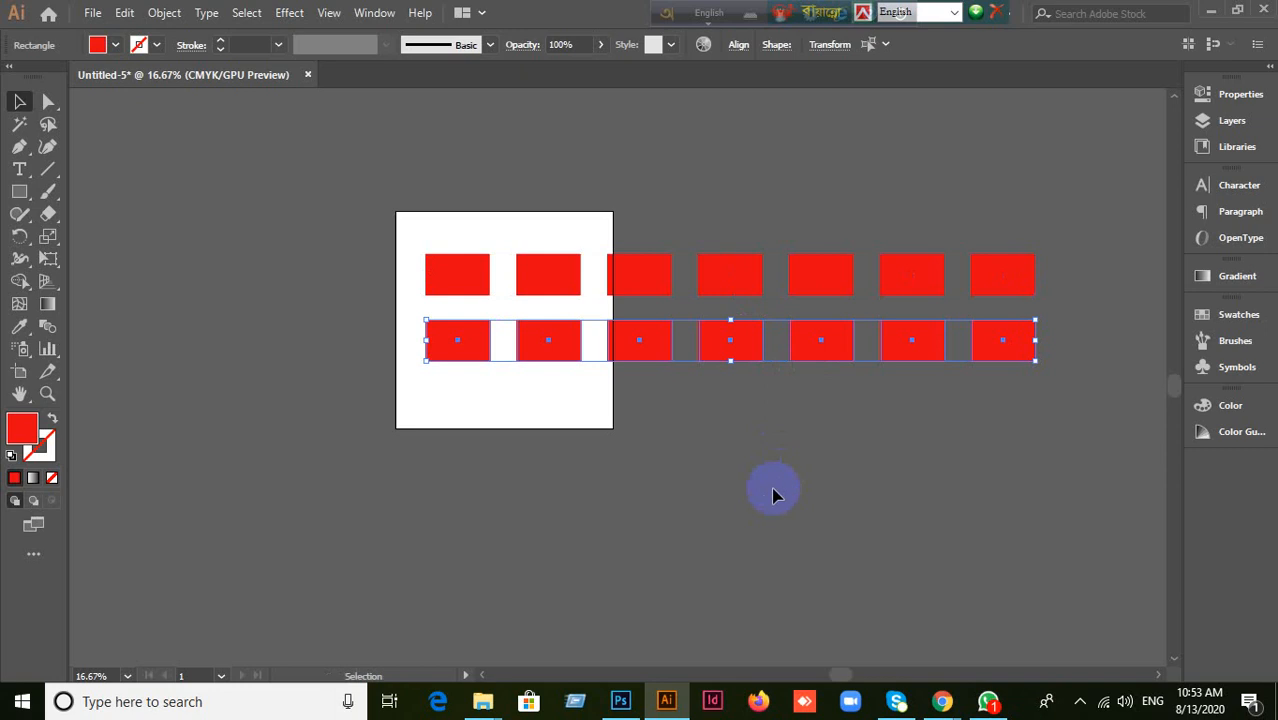
key("a")
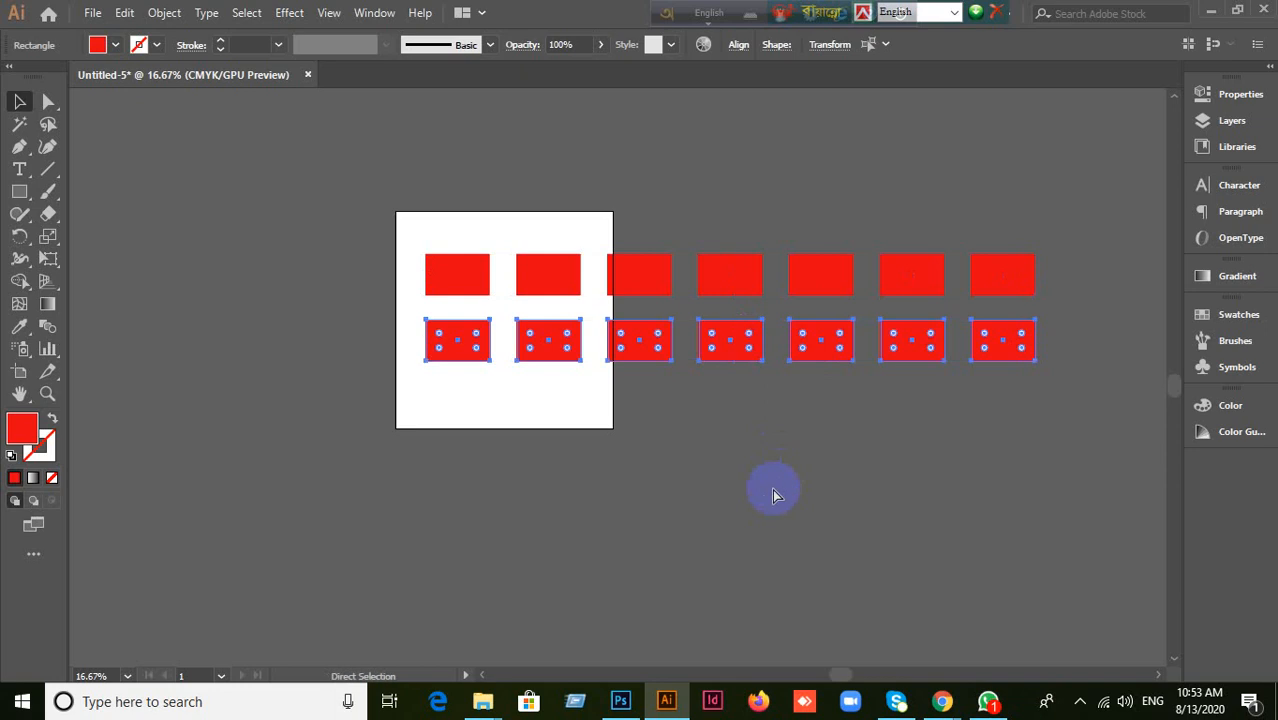
key("ctrl+d")
key("ctrl+d")
key("ctrl+d")
key("ctrl+d")
key("v")
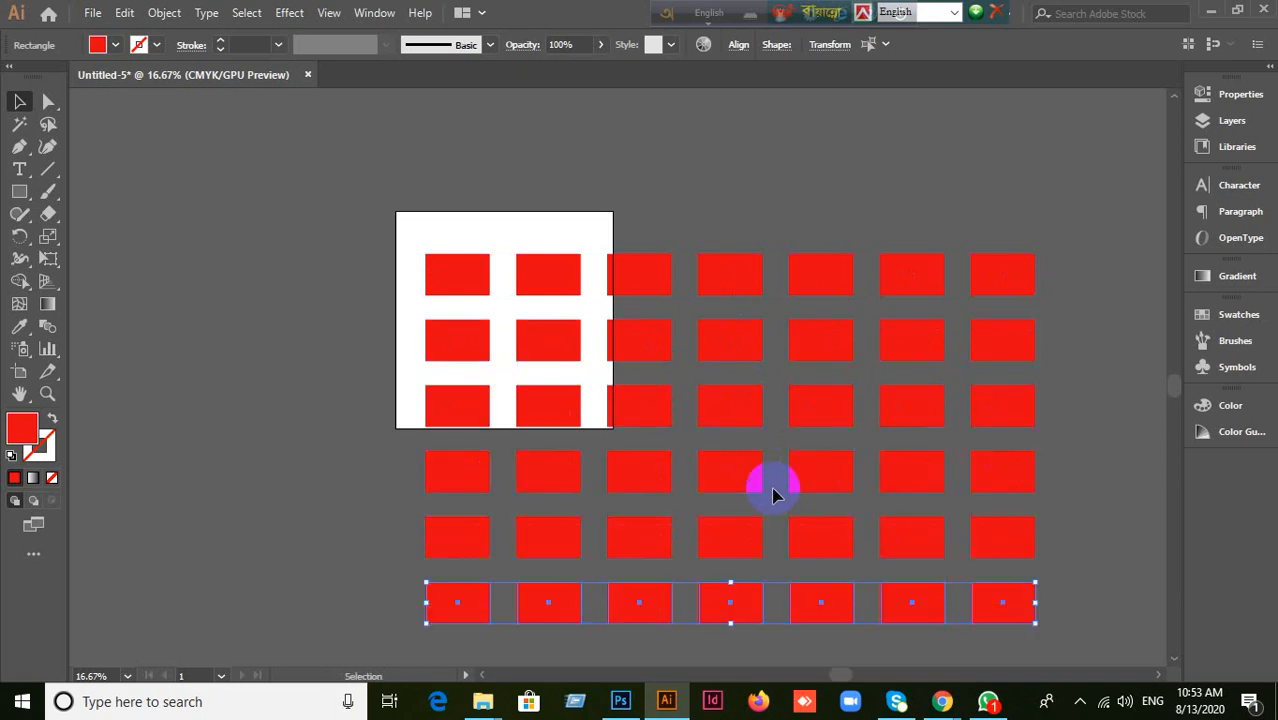
Step: Select the entire grid of red rectangles and delete it
scroll(810, 443, "down", 3)
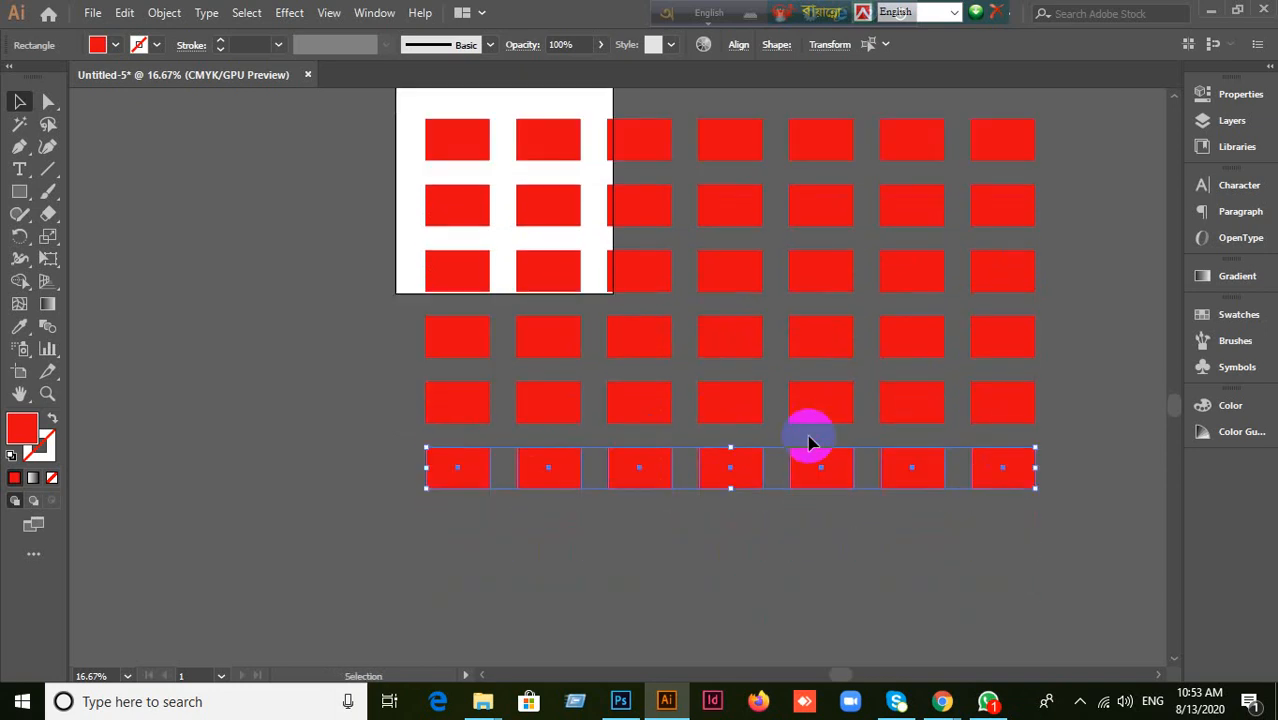
left_click(800, 578)
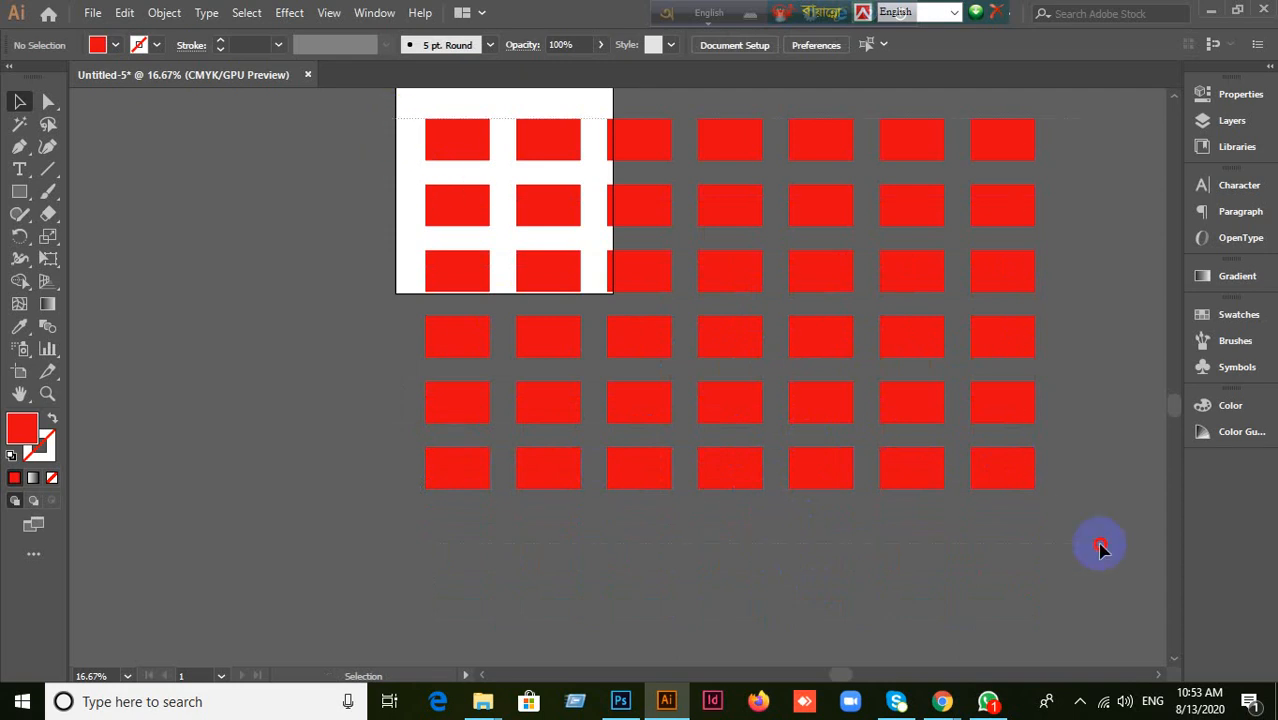
key("ctrl+a")
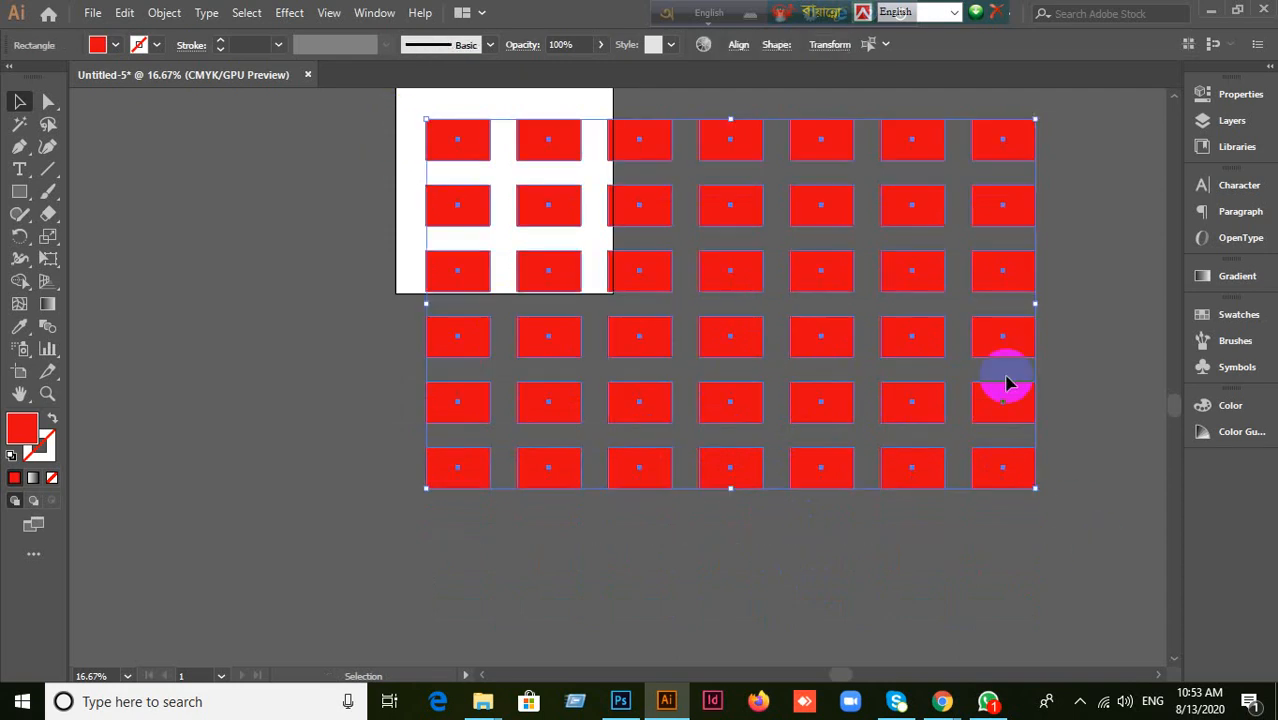
scroll(984, 337, "up", 3)
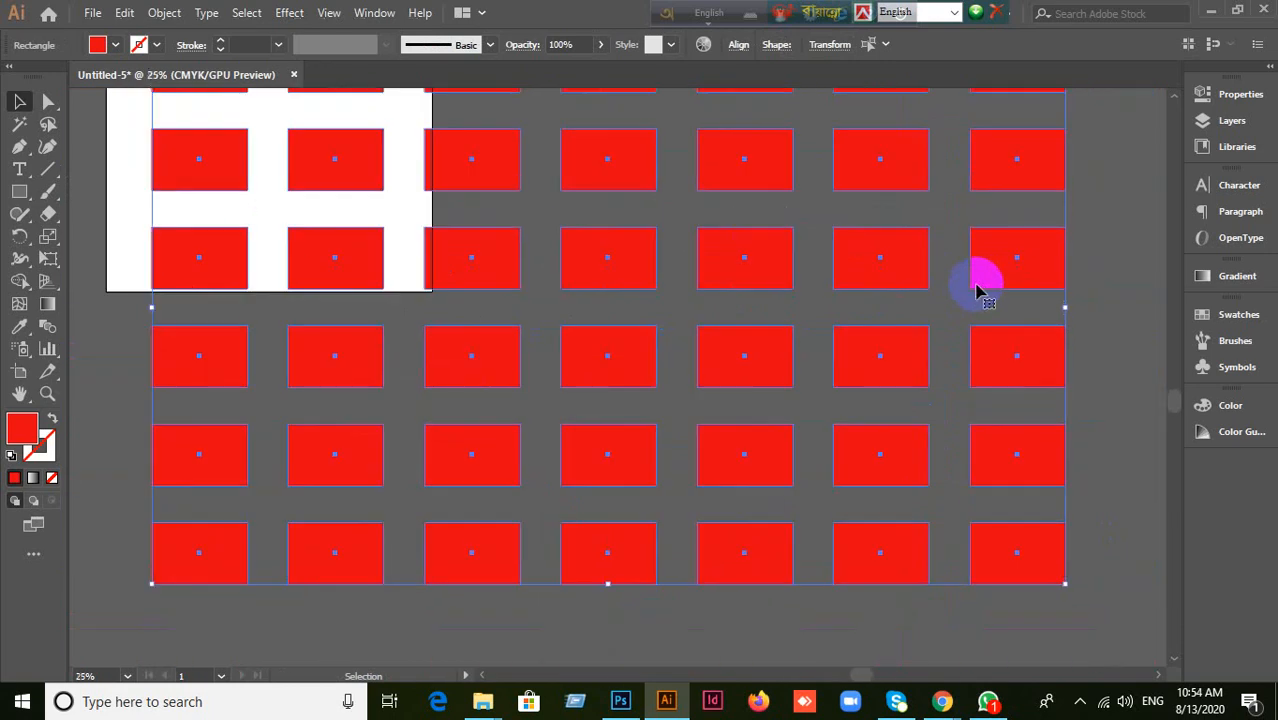
key("Delete")
scroll(590, 482, "up", 5)
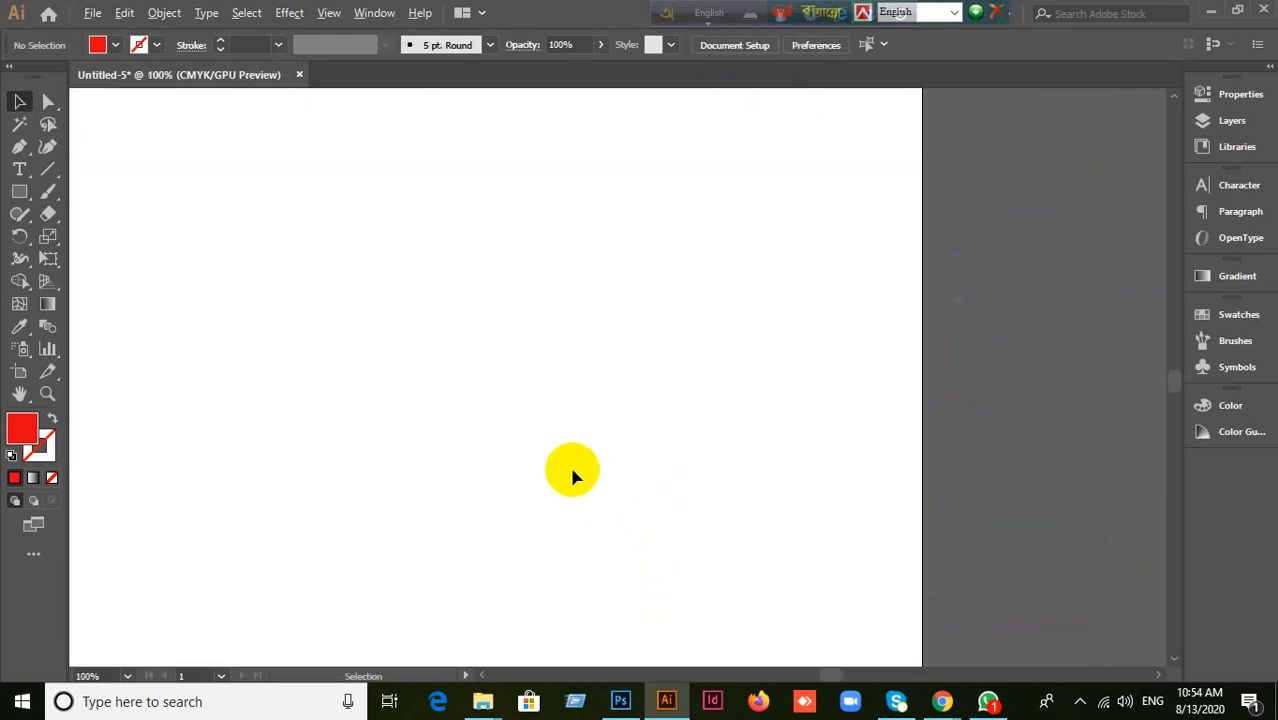
scroll(571, 470, "down", 2)
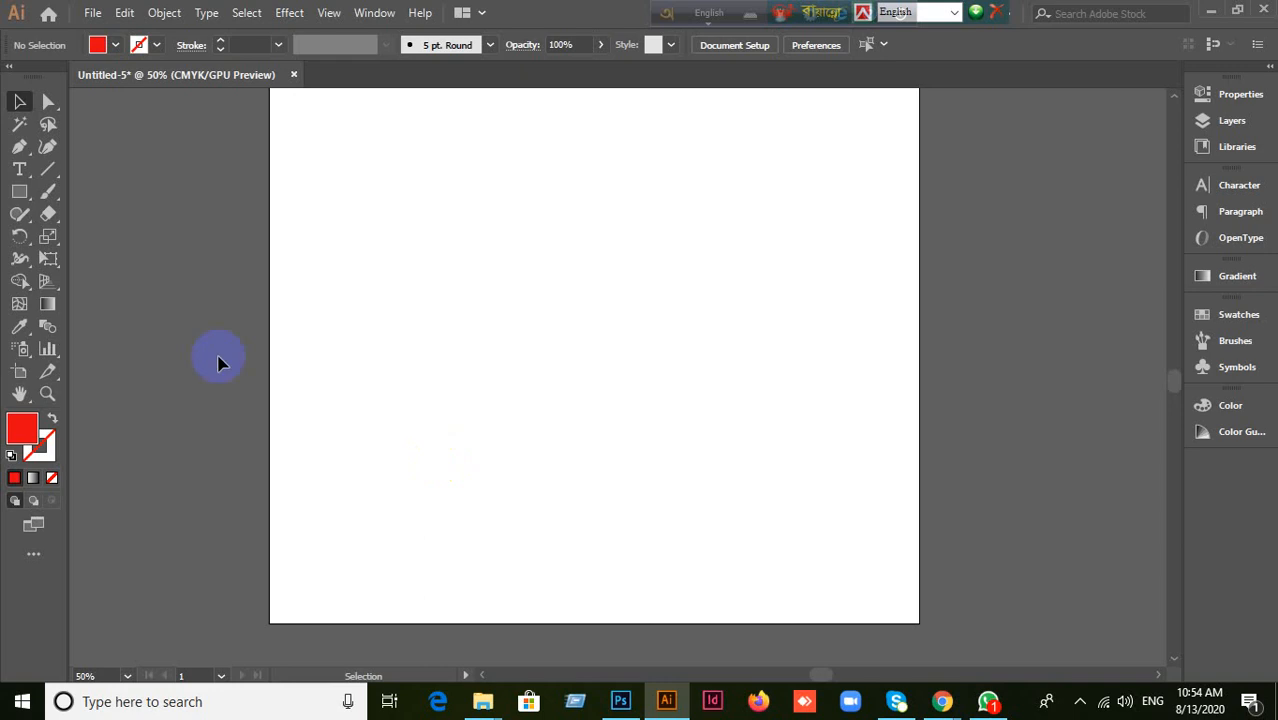
Step: Draw a tall, narrow red ellipse and make a rotated copy around a pivot placed in the empty area beside it
left_click_drag(20, 203, 78, 234)
mouse_move(521, 153)
left_mouse_down()
mouse_move(602, 548)
mouse_move(567, 501)
left_mouse_up()
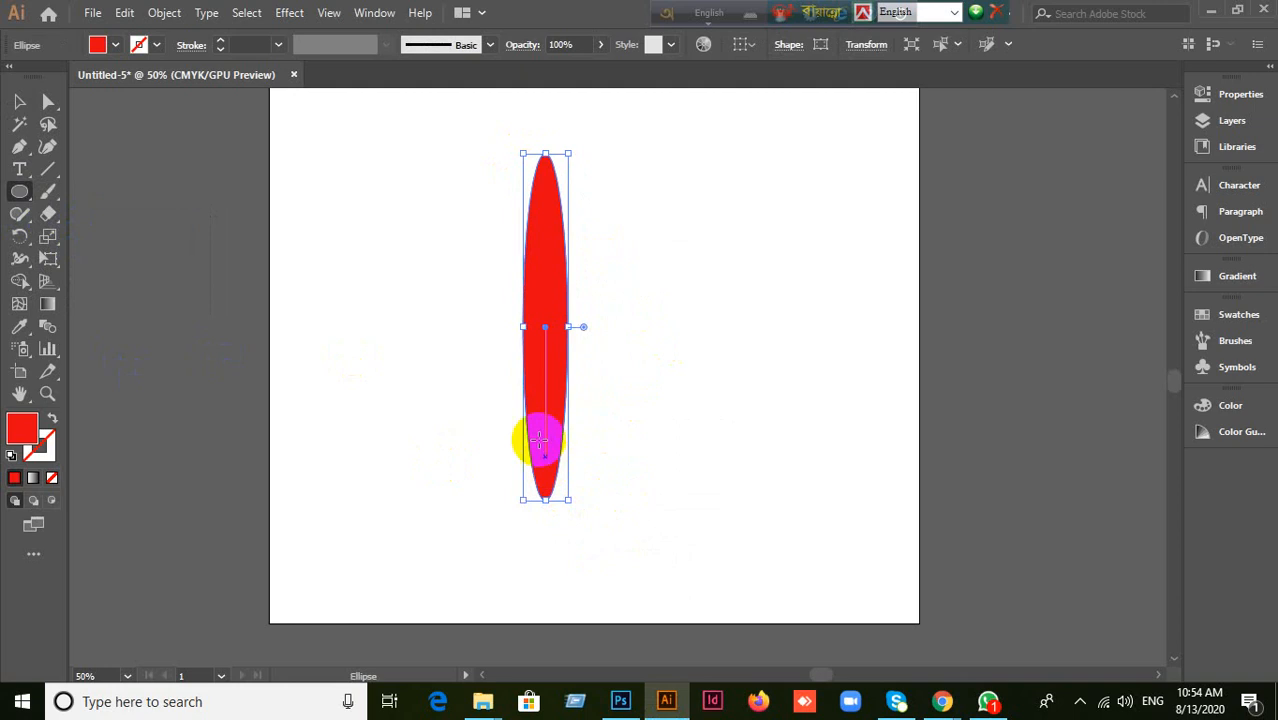
key("r")
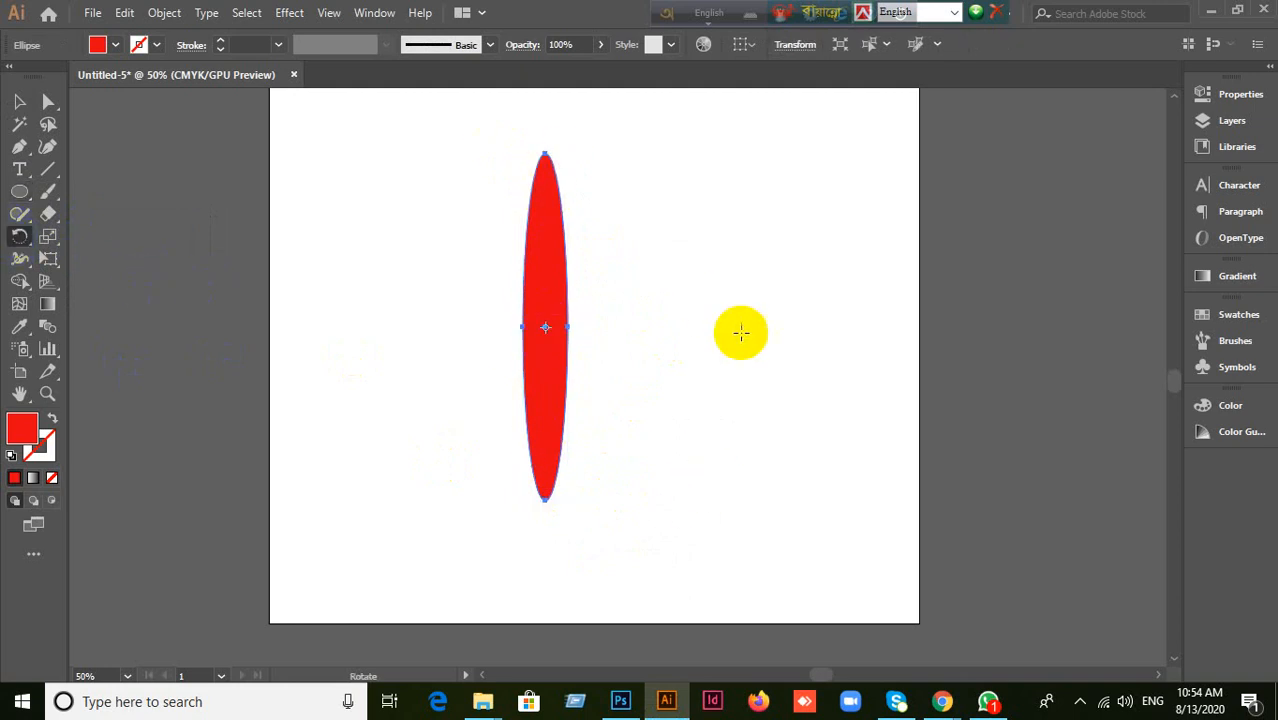
left_click(730, 316)
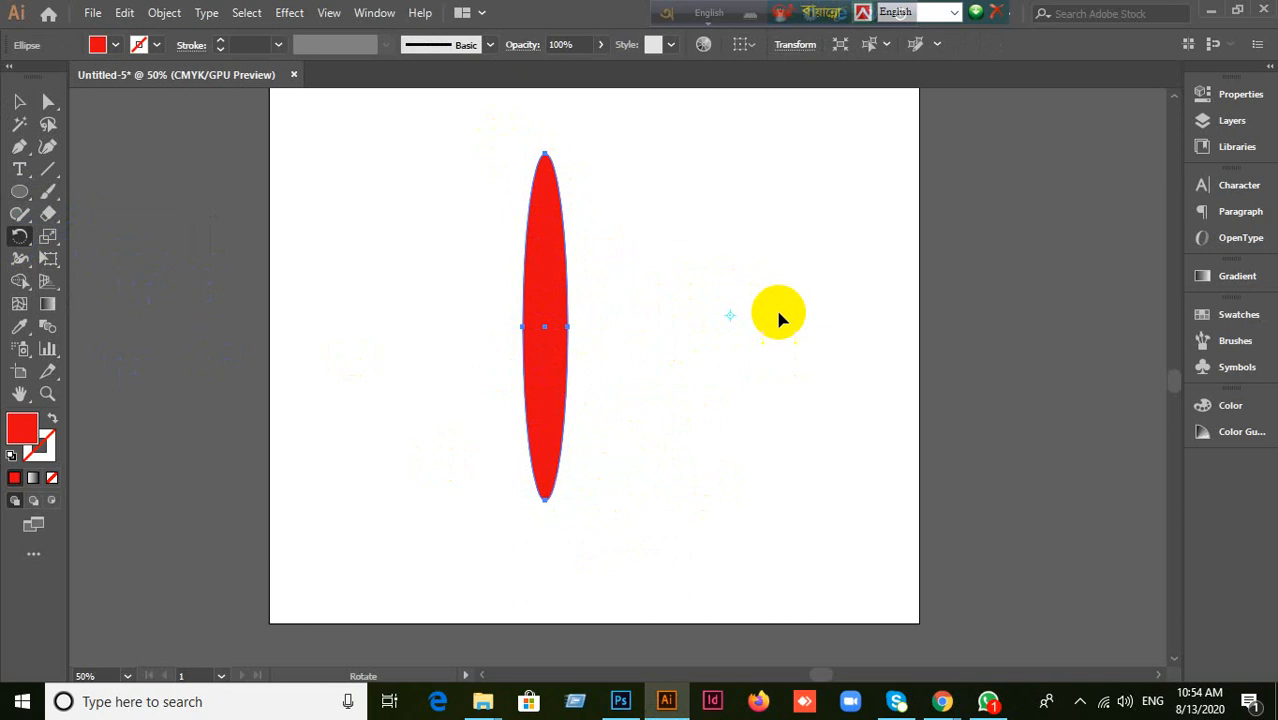
left_click_drag(550, 232, 688, 234)
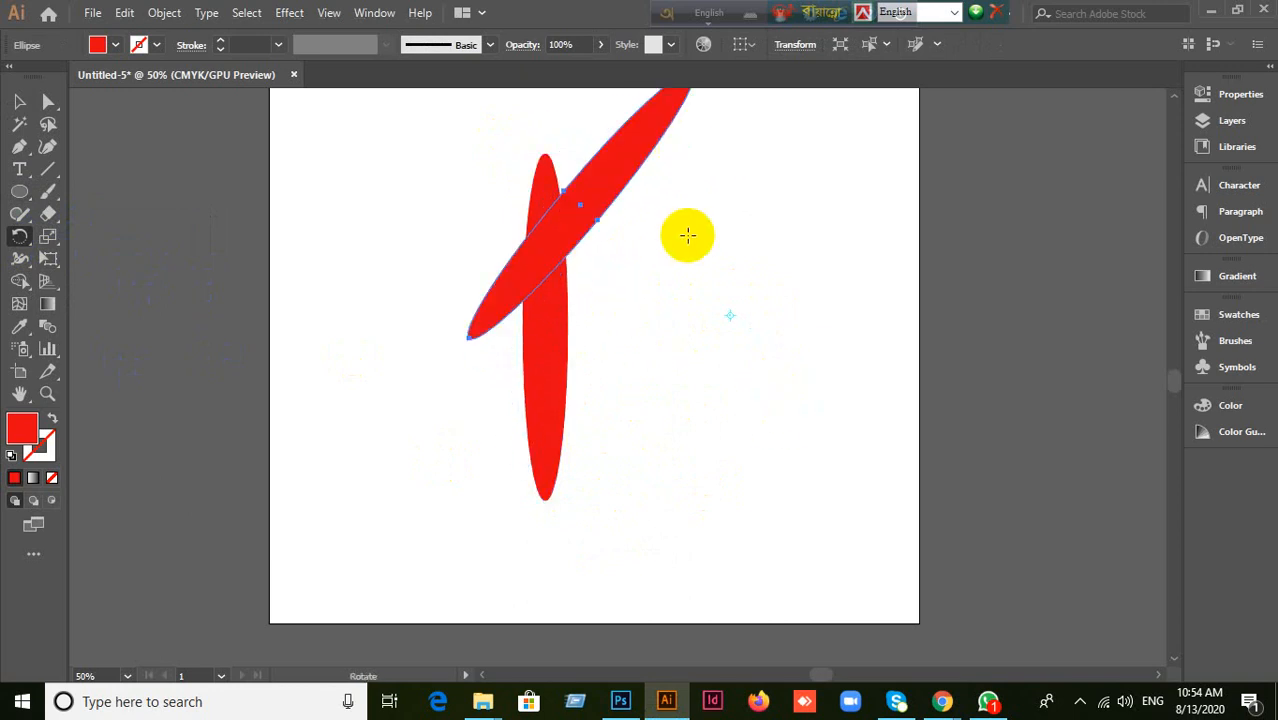
Step: Repeat the rotated copy around the outside pivot until nine overlapping ellipses close into a ring
scroll(718, 263, "up", 1)
key("ctrl+d")
key("ctrl+d")
key("ctrl+d")
key("ctrl+d")
key("ctrl+d")
key("ctrl+d")
key("ctrl+d")
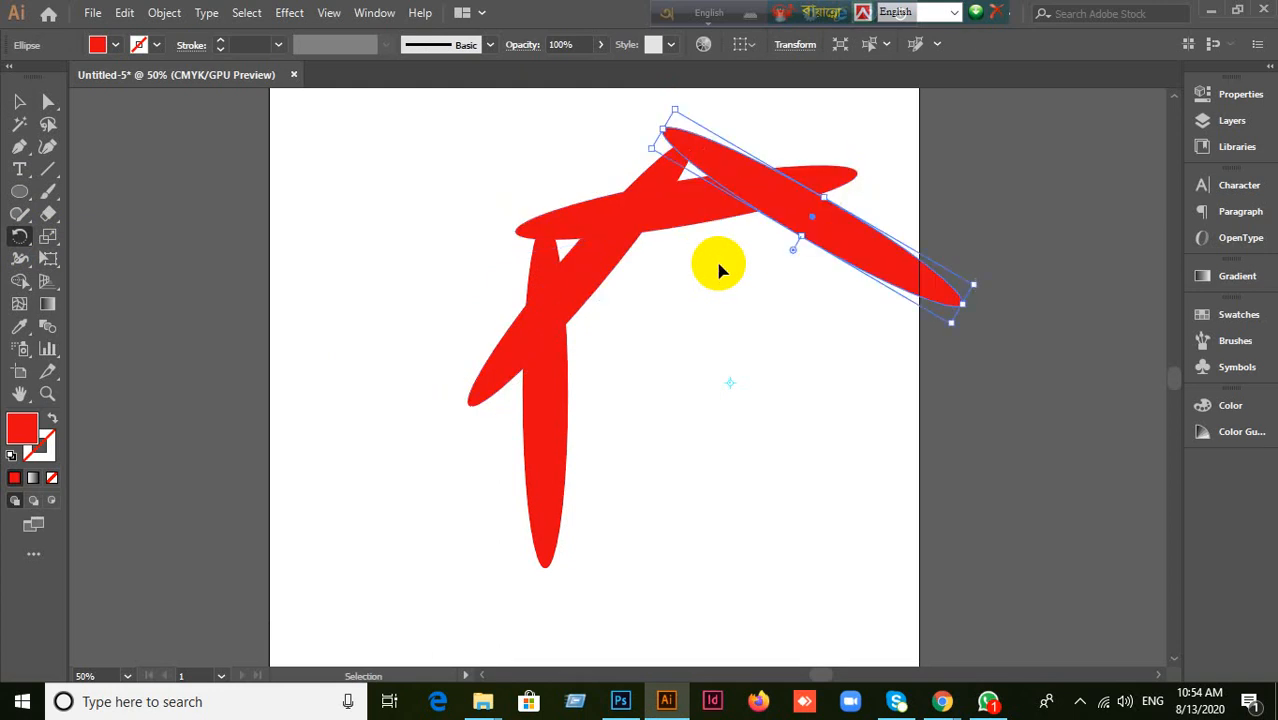
key("ctrl+d")
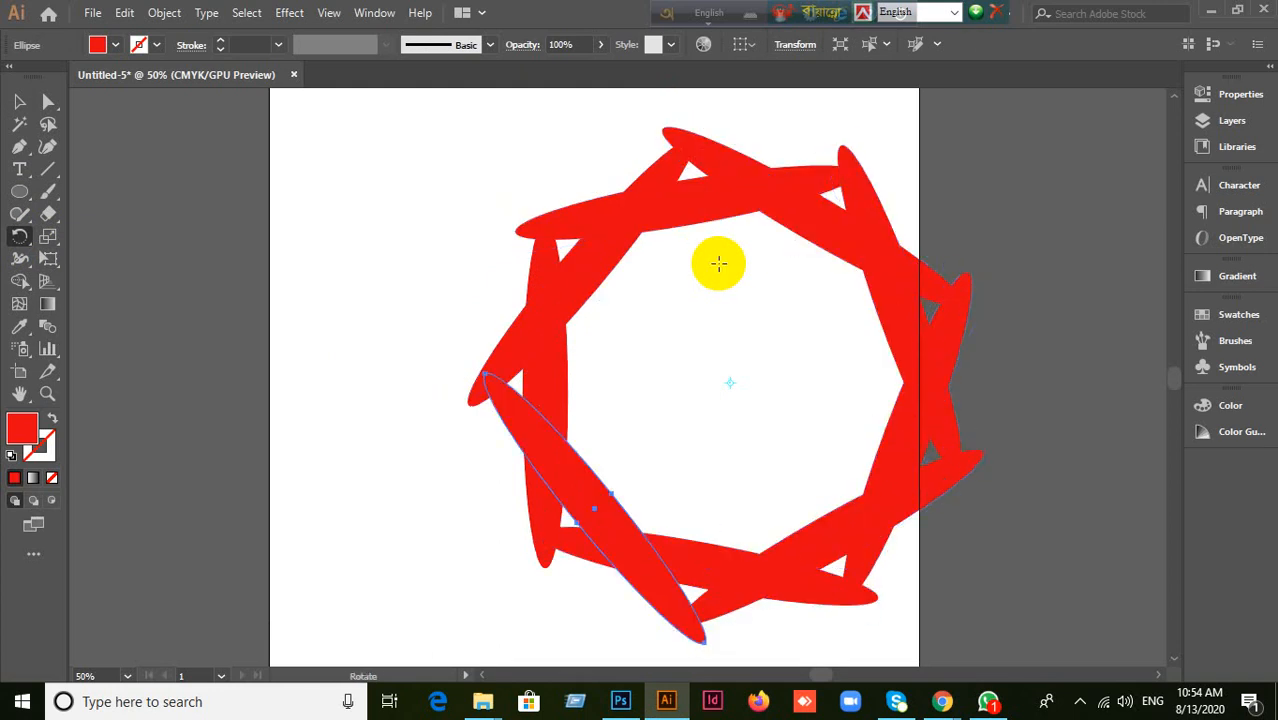
Step: Select all the ellipses of the overlapping ring and delete them
left_click(19, 101)
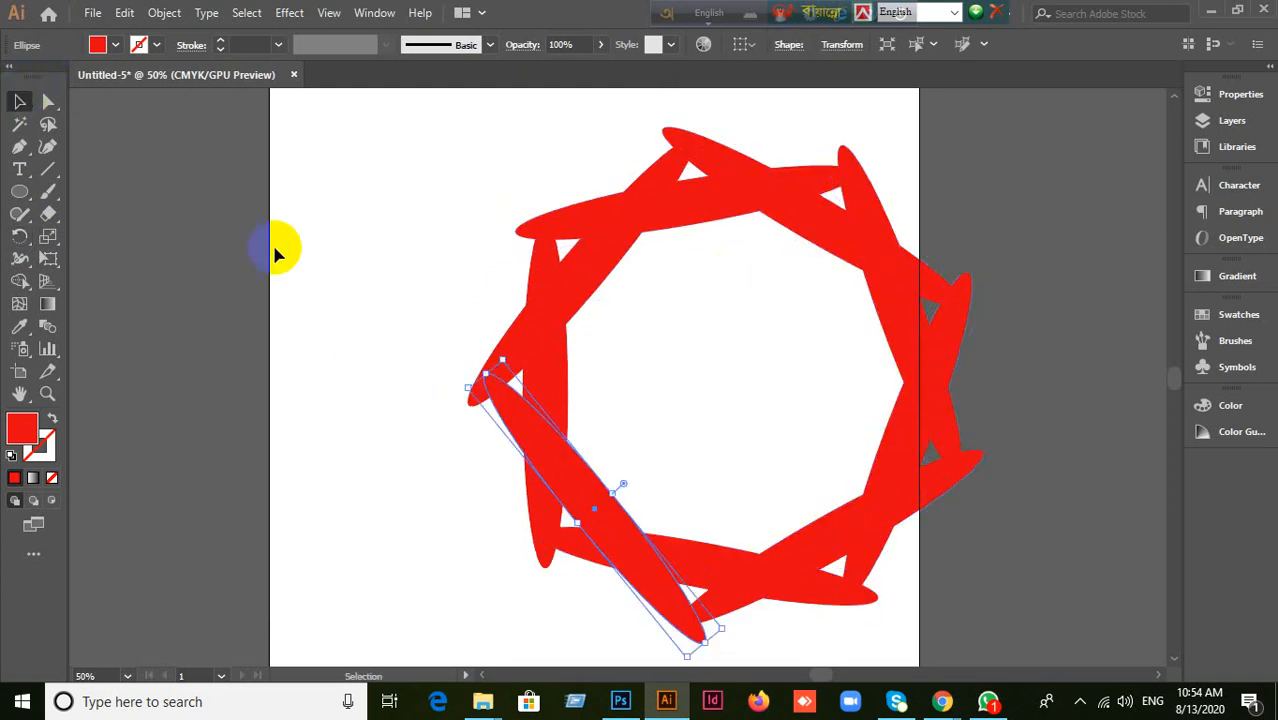
left_click(370, 335)
key("ctrl+minus")
left_click_drag(357, 214, 895, 570)
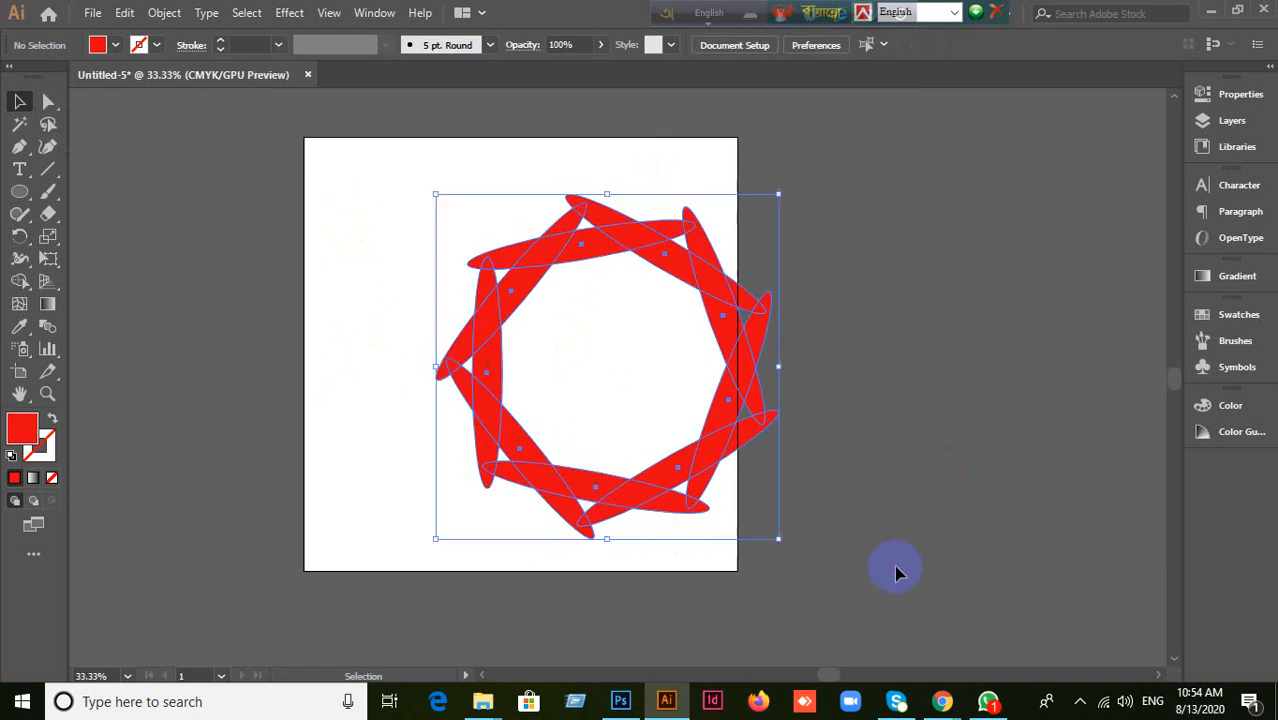
left_click(542, 323)
left_click(378, 340)
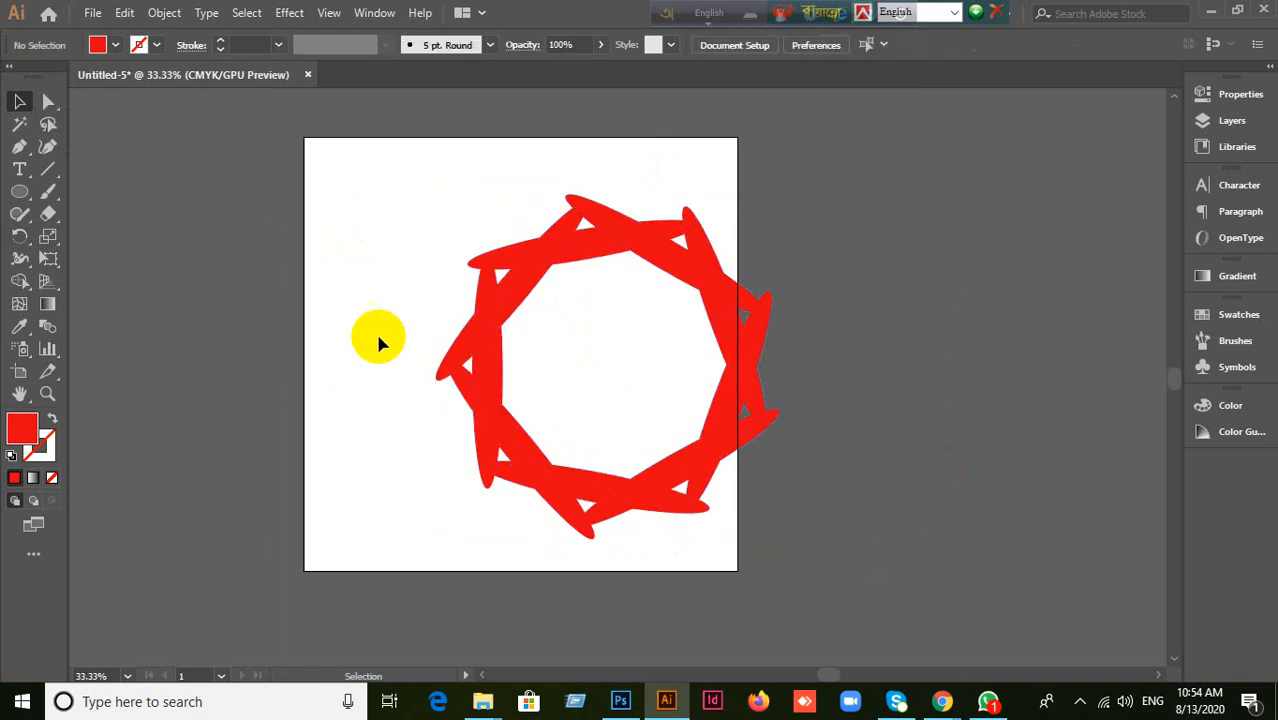
key("ctrl+a")
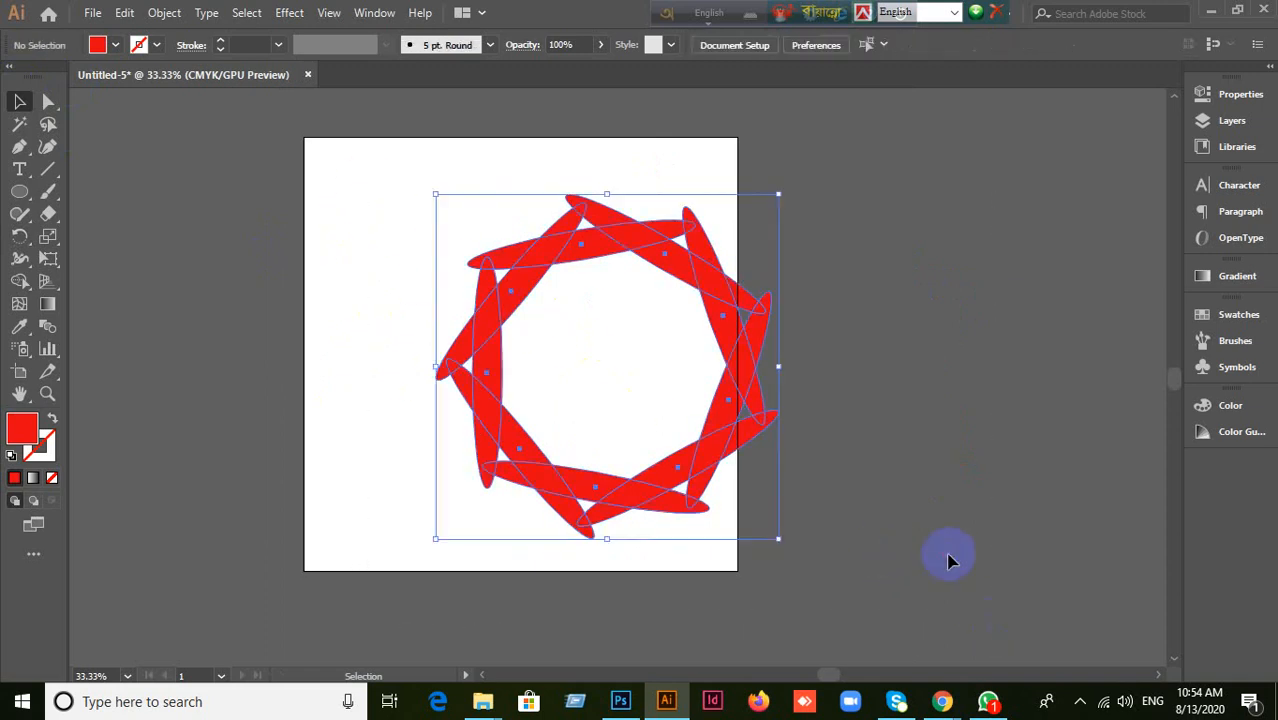
key("Delete")
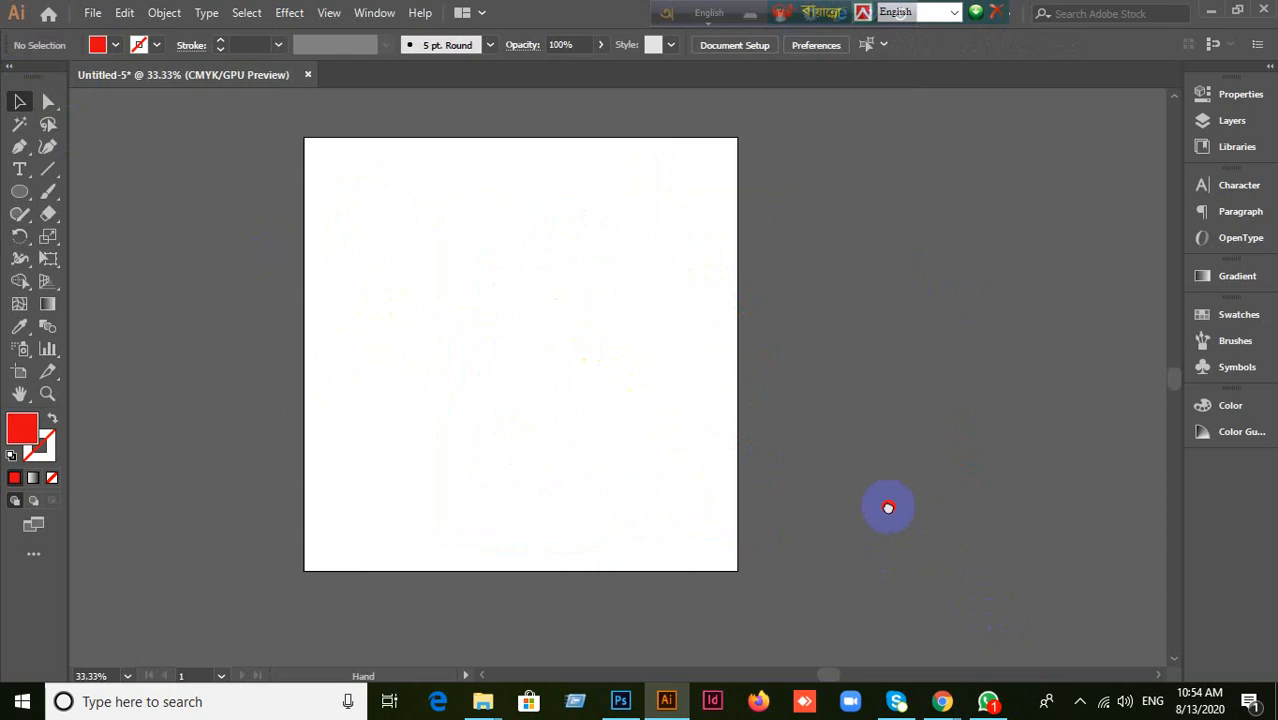
Step: Draw a wider vertical red ellipse around the middle of the empty artboard
left_click_drag(888, 508, 840, 458)
left_click_drag(17, 194, 91, 235)
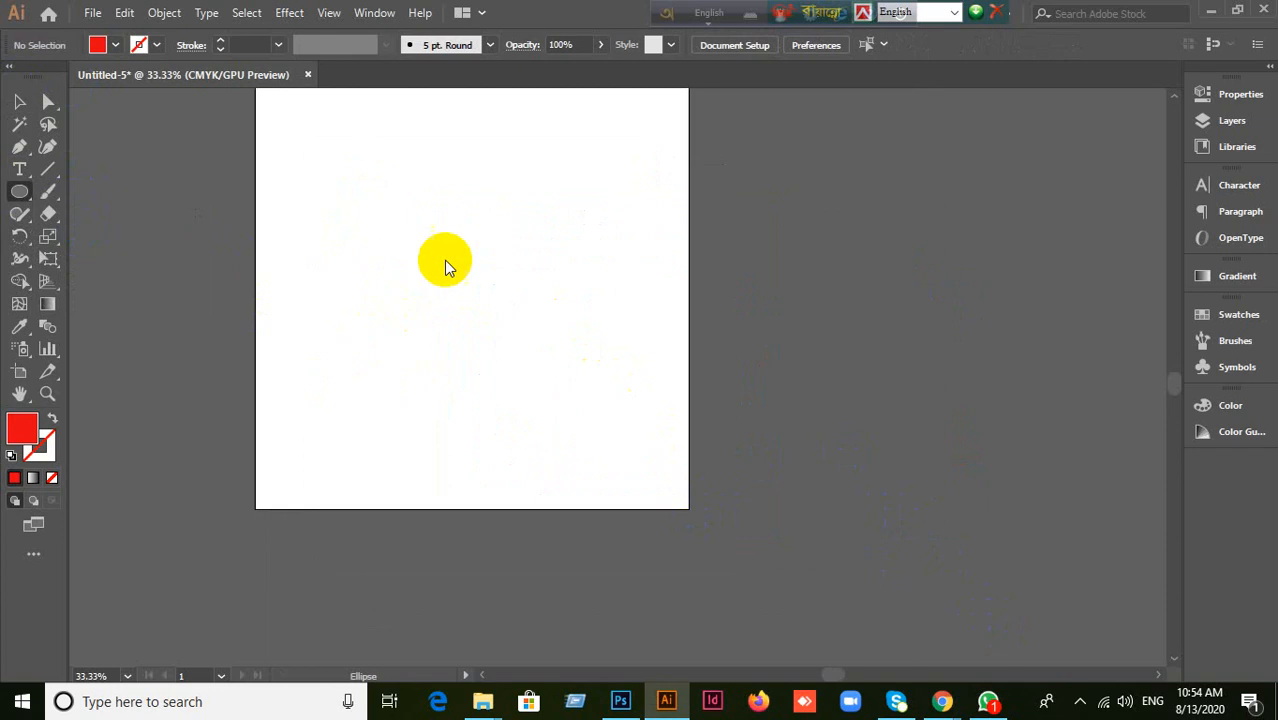
left_click_drag(426, 177, 485, 440)
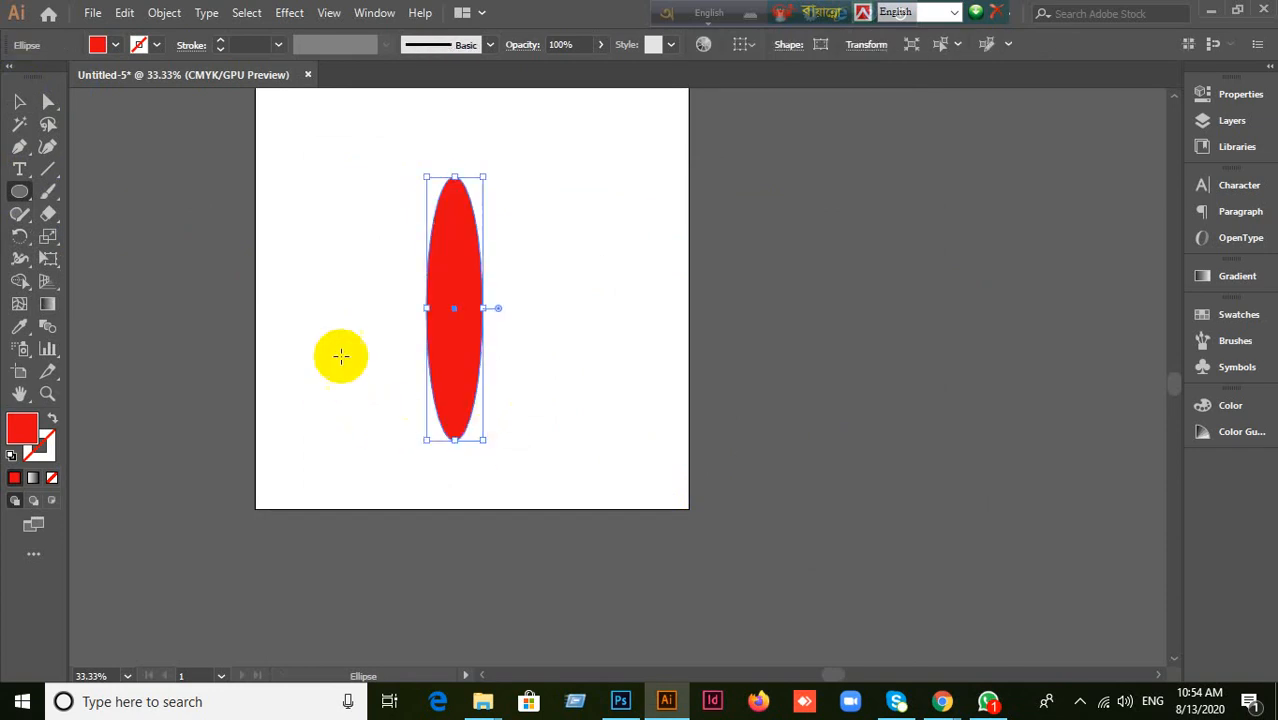
Step: Try a rotated copy of the ellipse around a pivot placed away from its side, and undo it
left_click(19, 236)
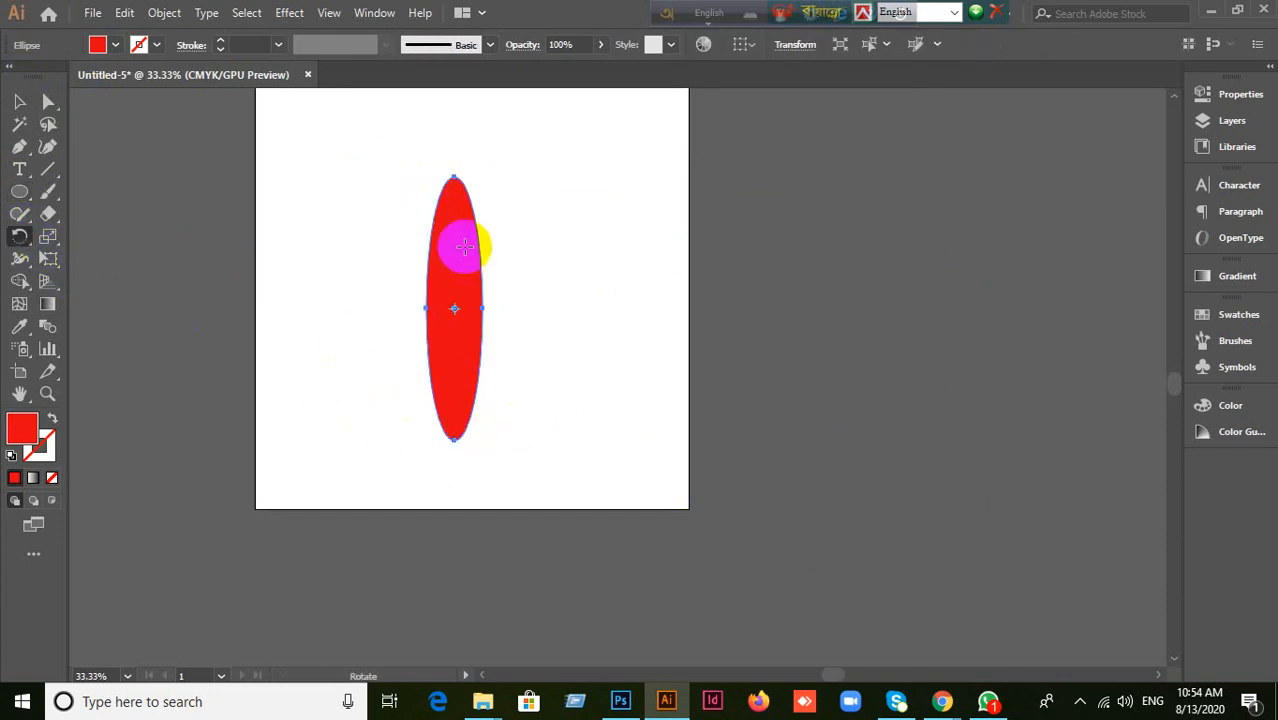
left_click(640, 305)
mouse_move(456, 212)
left_mouse_down()
mouse_move(462, 226)
mouse_move(553, 188)
mouse_move(607, 190)
left_mouse_up()
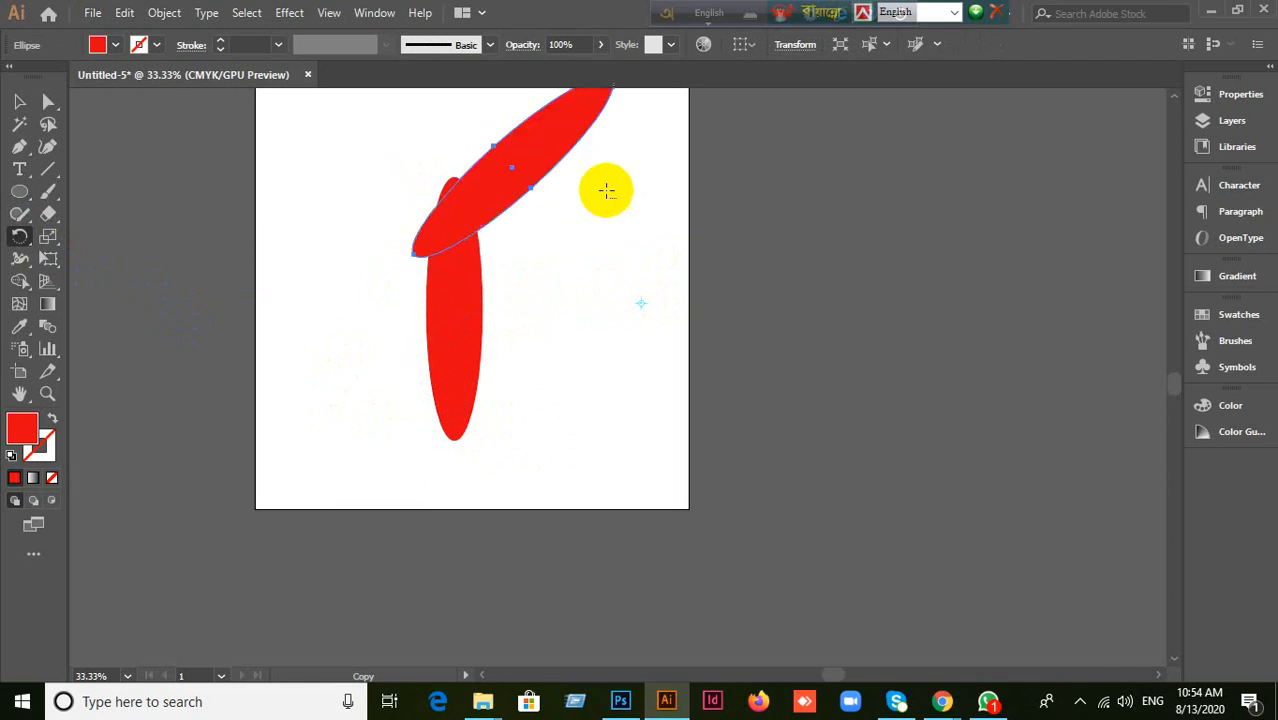
key("ctrl+z")
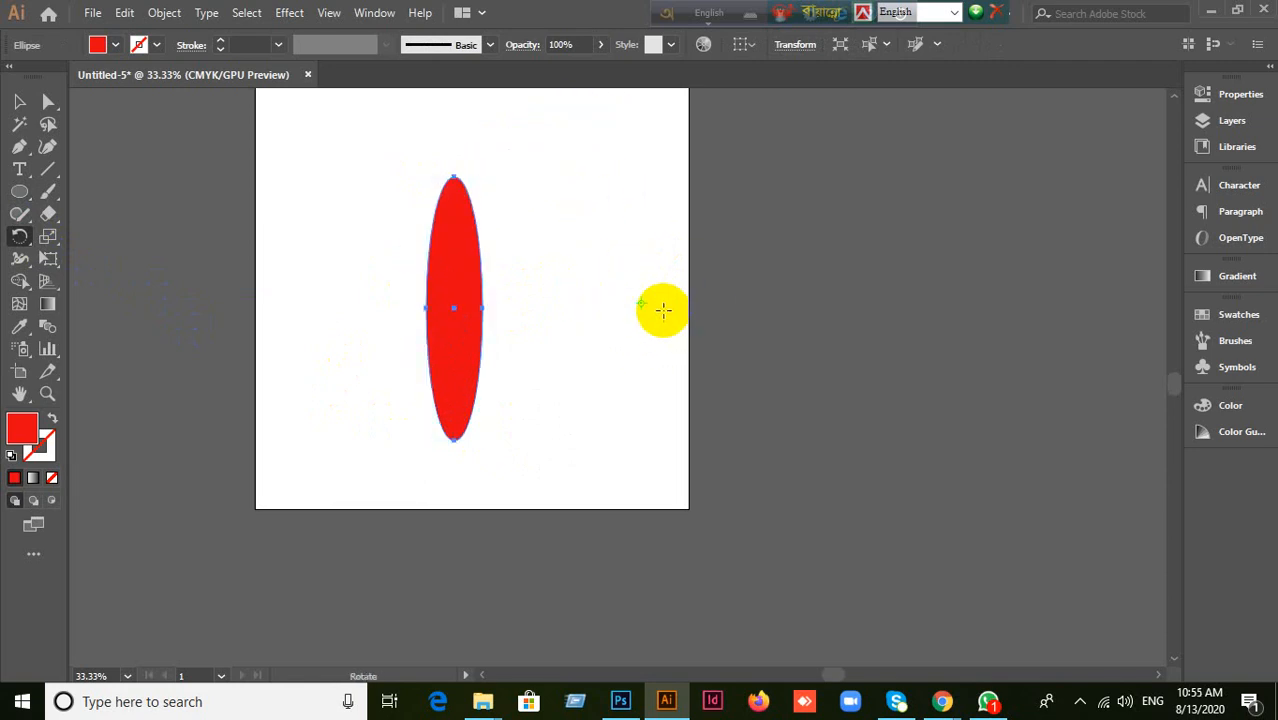
Step: Try an exact-angle rotation of the ellipse around a pivot just beside its upper end, and cancel it
scroll(663, 310, "up", 2, "alt")
scroll(611, 322, "down", 2, "alt")
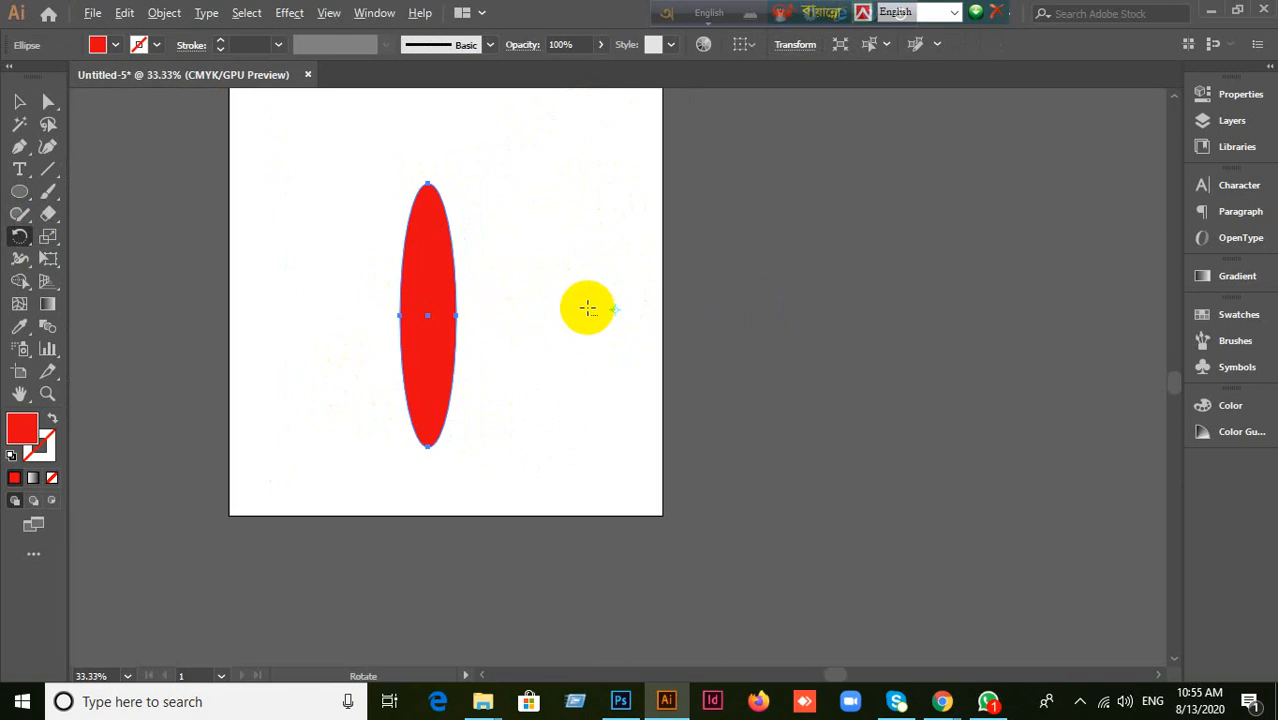
left_click_drag(405, 234, 421, 240)
left_click(451, 191, "alt")
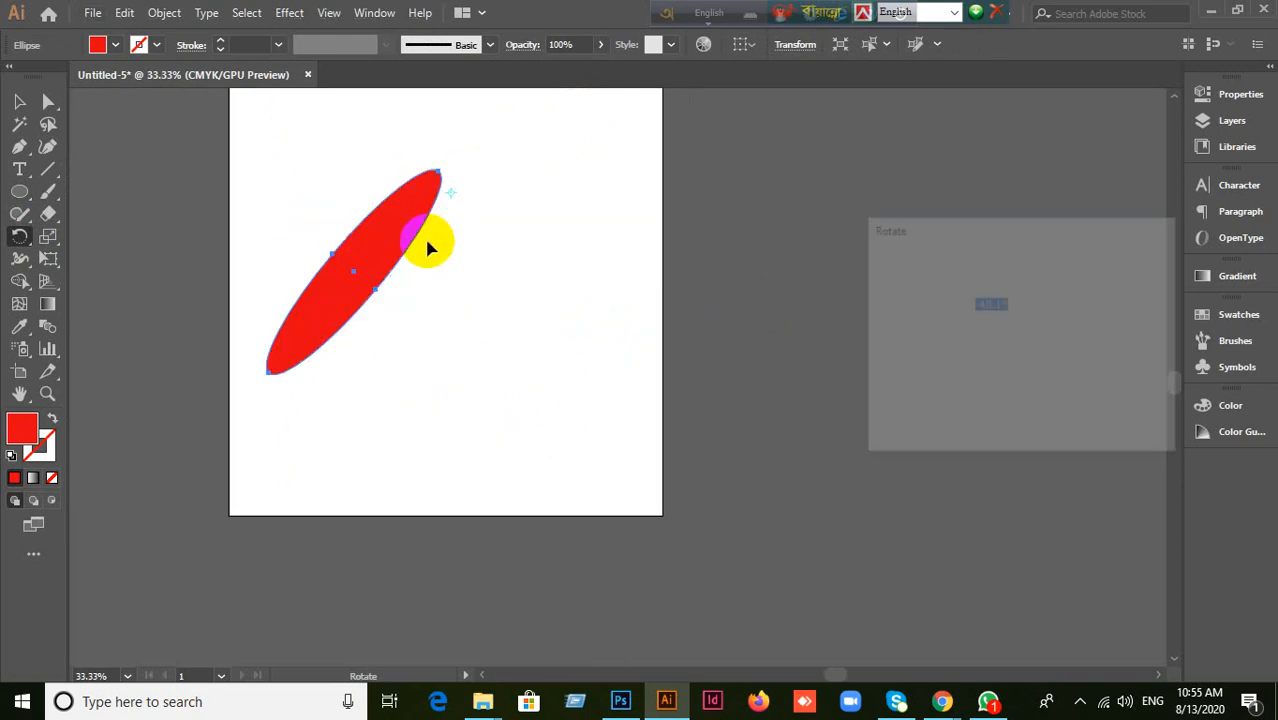
left_click(1124, 416)
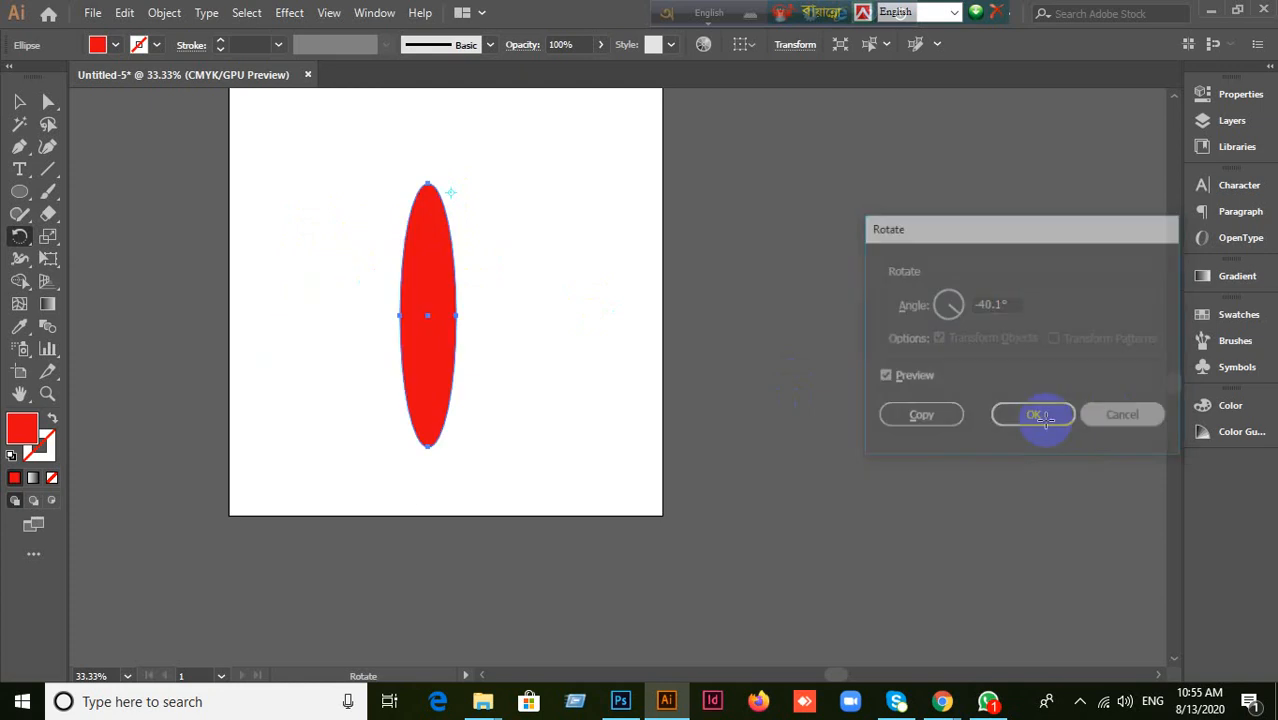
left_click_drag(459, 252, 459, 252)
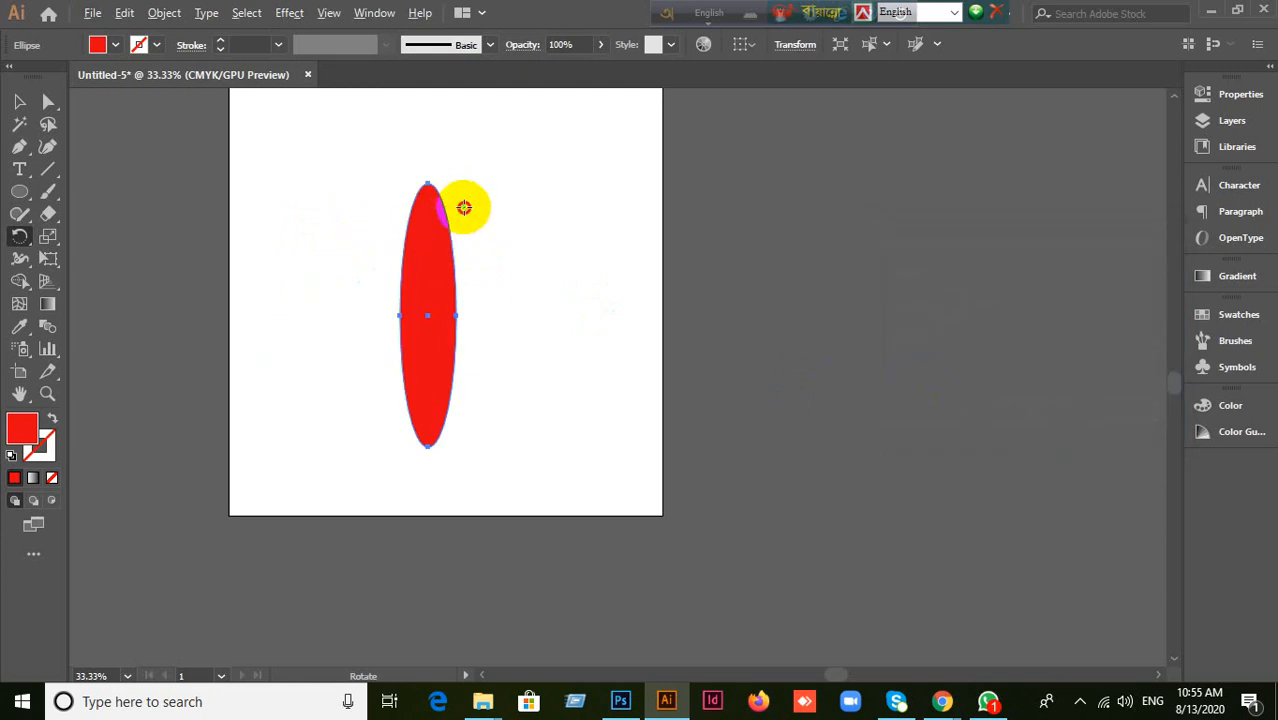
left_click(465, 205, "alt")
left_click(1107, 417)
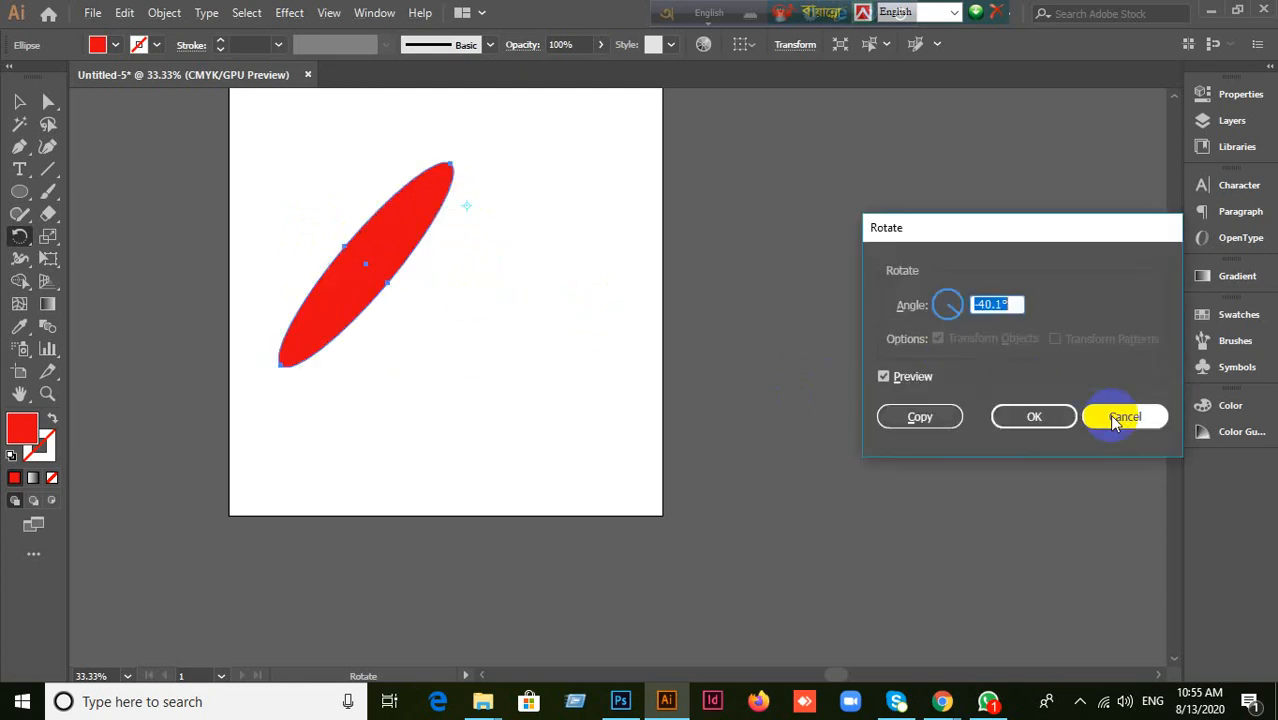
left_click_drag(422, 228, 466, 245)
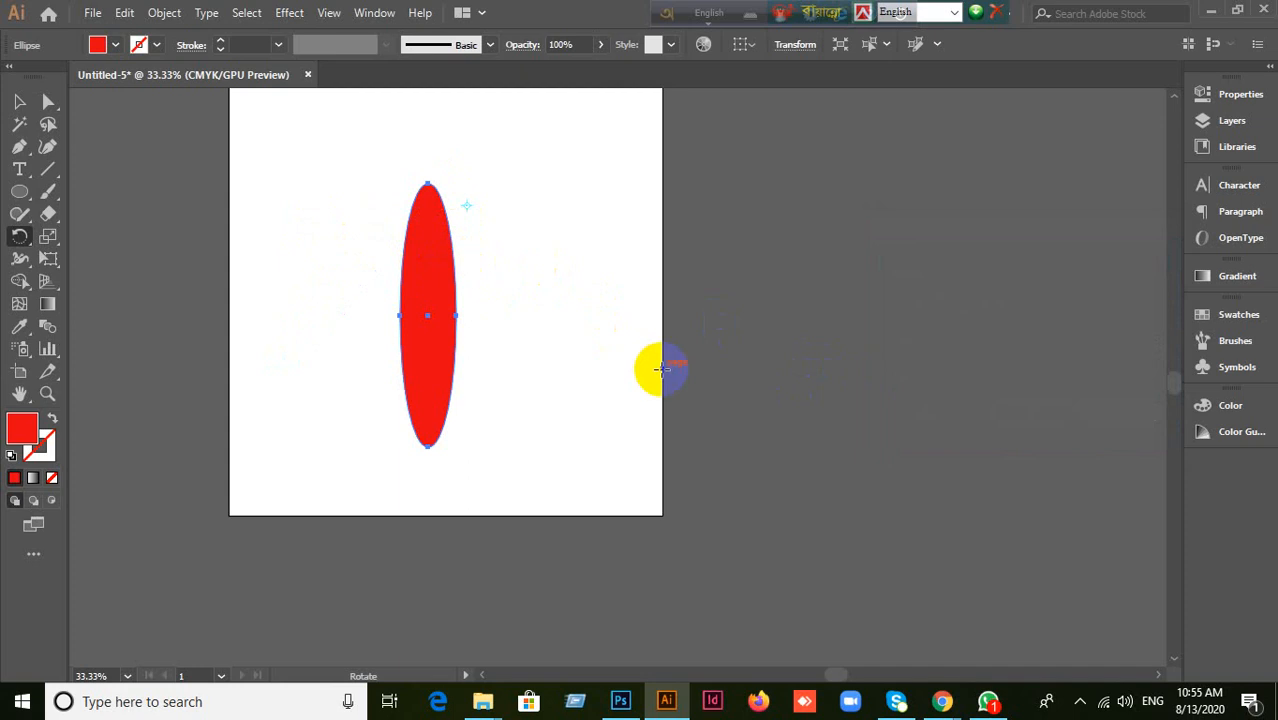
Step: Rotate a copy of the ellipse around a pivot near the artboard's right edge and repeat it ten times to form a closed ring
left_click(631, 318)
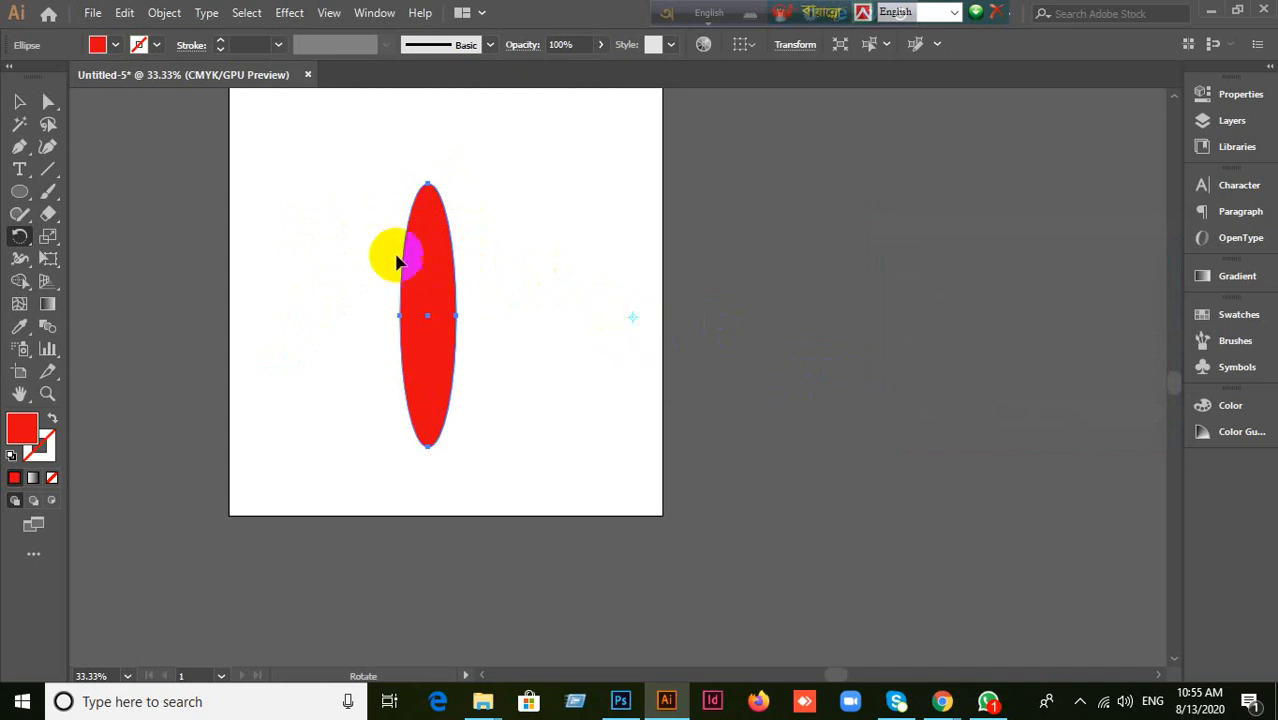
left_click_drag(410, 251, 565, 172)
scroll(597, 350, "up", 1)
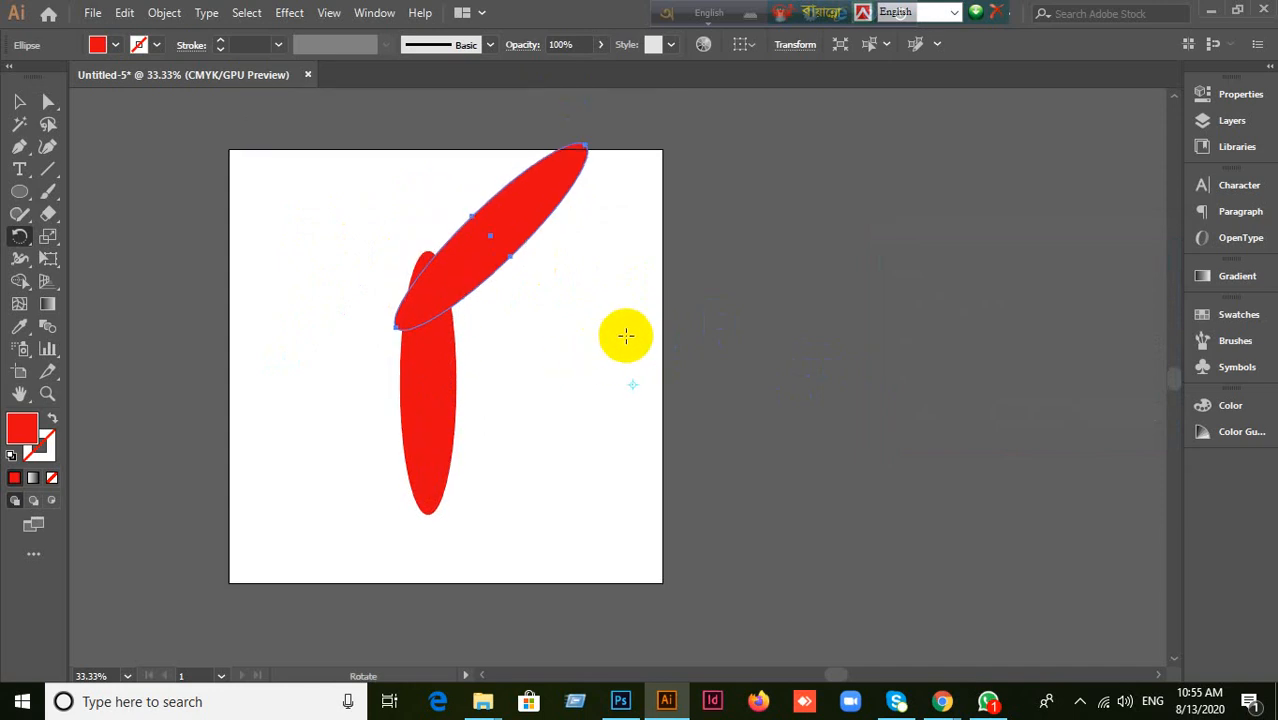
key("ctrl+d")
key("ctrl+d")
key("ctrl+d")
key("ctrl+d")
key("ctrl+d")
key("ctrl+d")
key("ctrl+d")
key("ctrl+d")
key("ctrl+d")
key("ctrl+d")
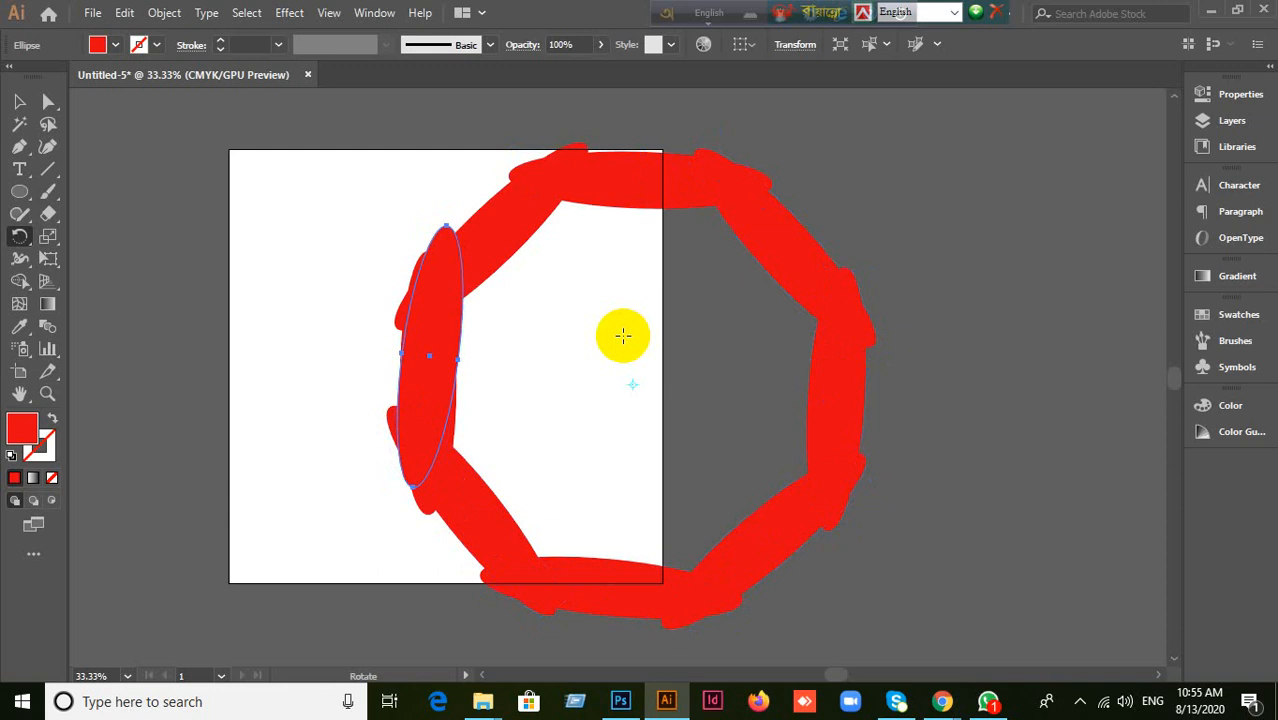
Step: Undo all the repeated copies and the first rotated copy, back to the single vertical ellipse
key("ctrl+z")
key("ctrl+z")
key("ctrl+z")
key("ctrl+z")
key("ctrl+z")
key("ctrl+z")
key("ctrl+z")
key("ctrl+z")
key("ctrl+z")
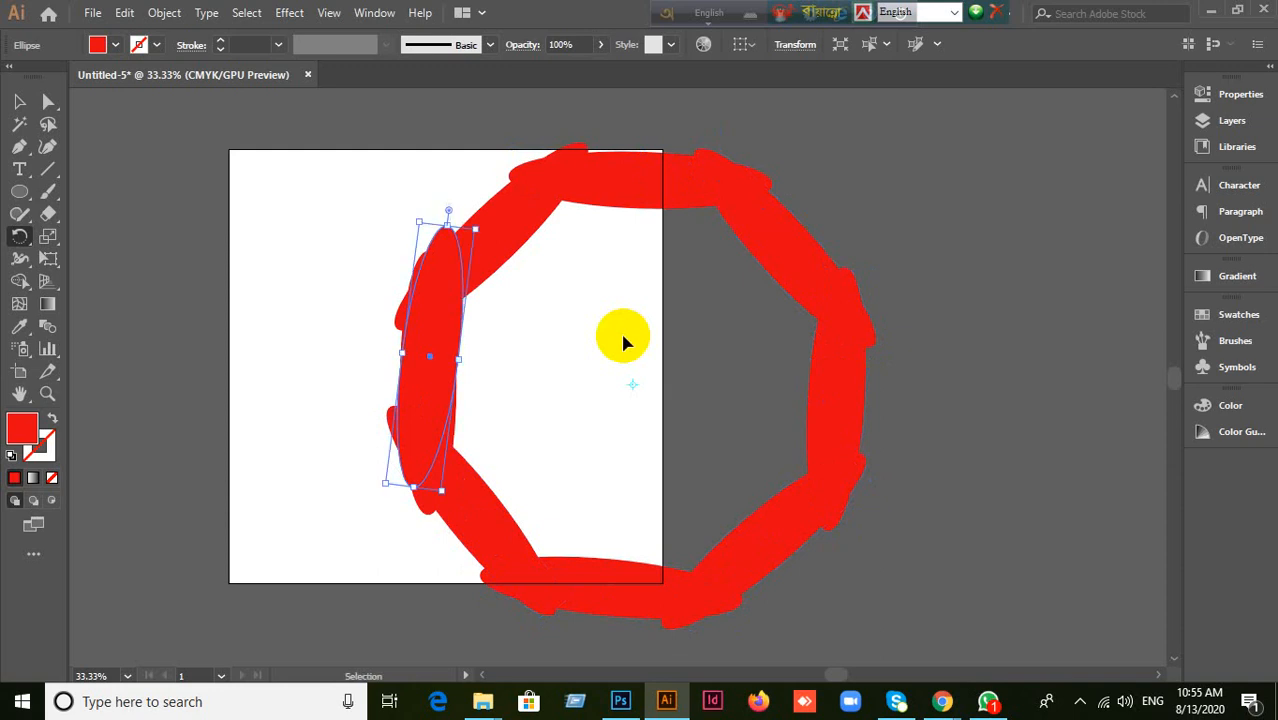
key("ctrl+z")
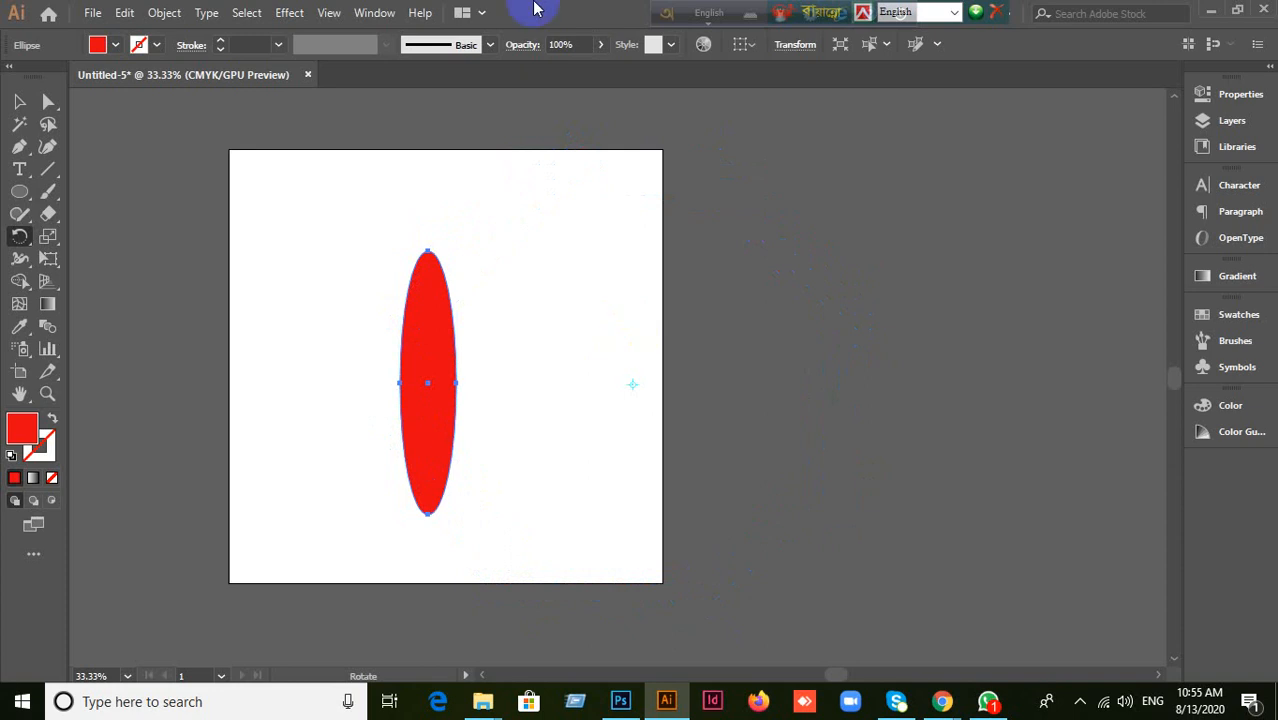
Step: Rotate a copy of the ellipse around a pivot near the artboard's upper-left corner and repeat it into a full ring of separate ellipses
scroll(430, 590, "up", 2)
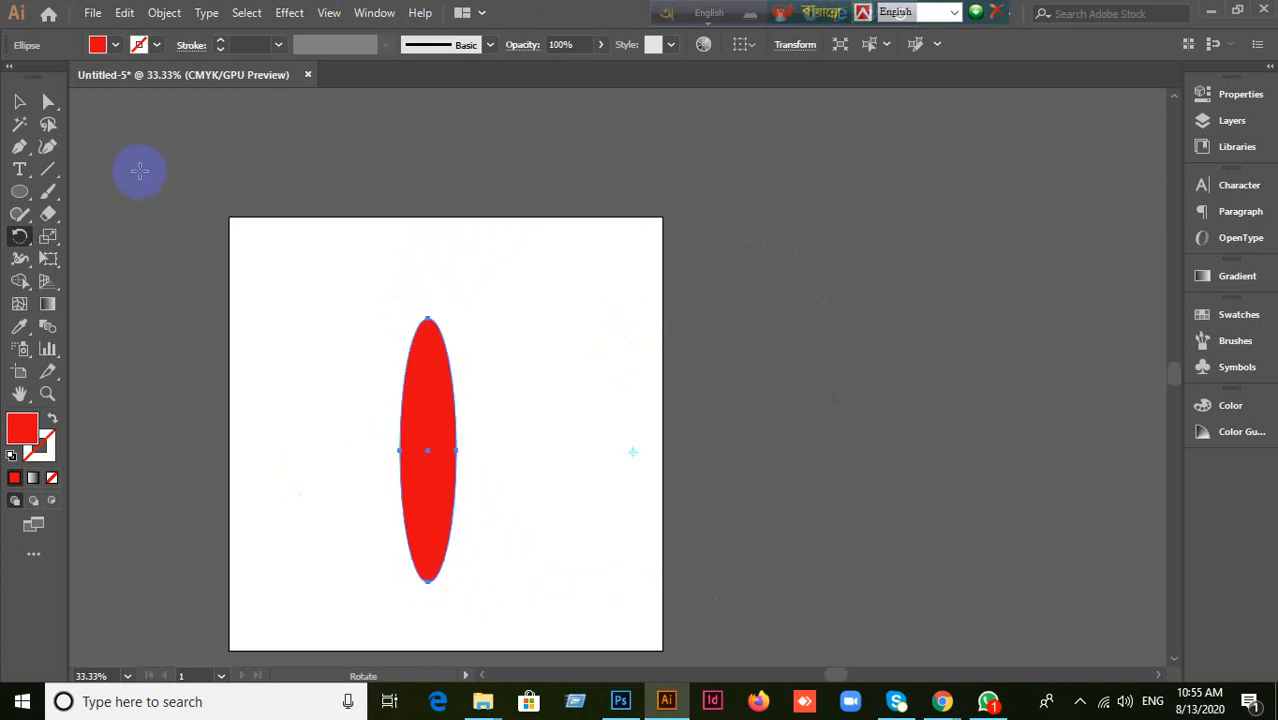
left_click(254, 253)
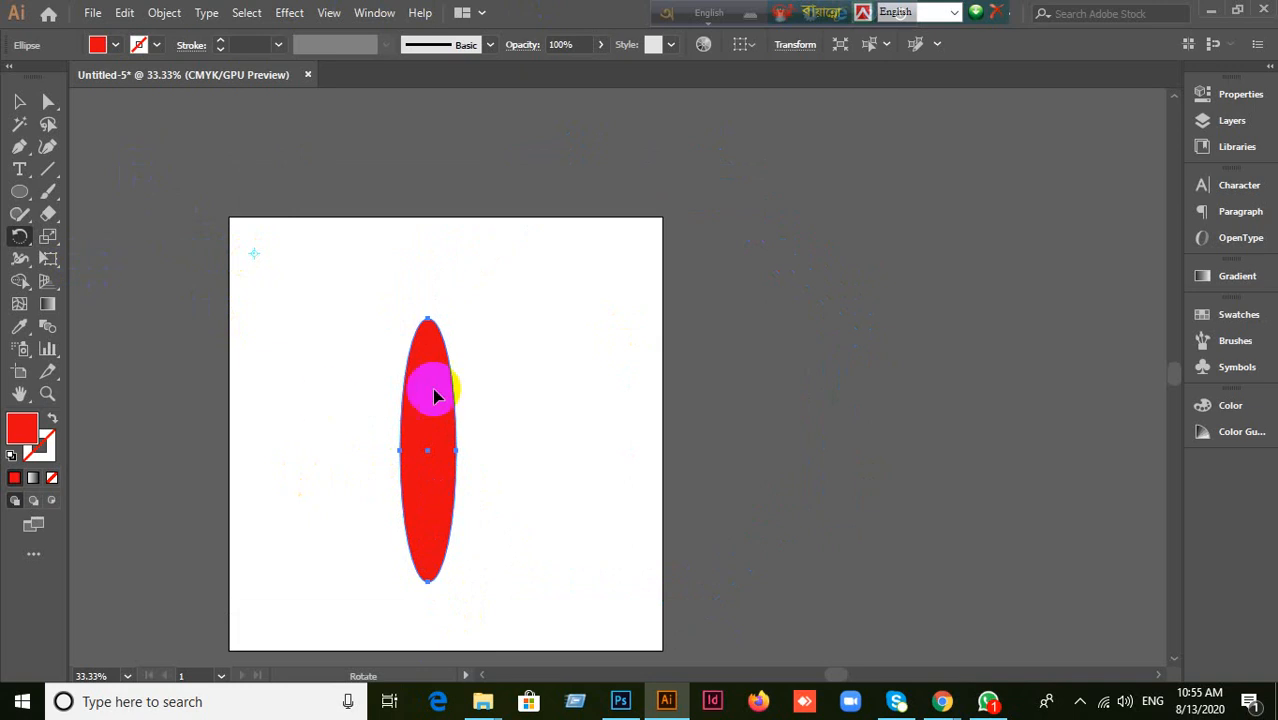
scroll(542, 342, "down", 2)
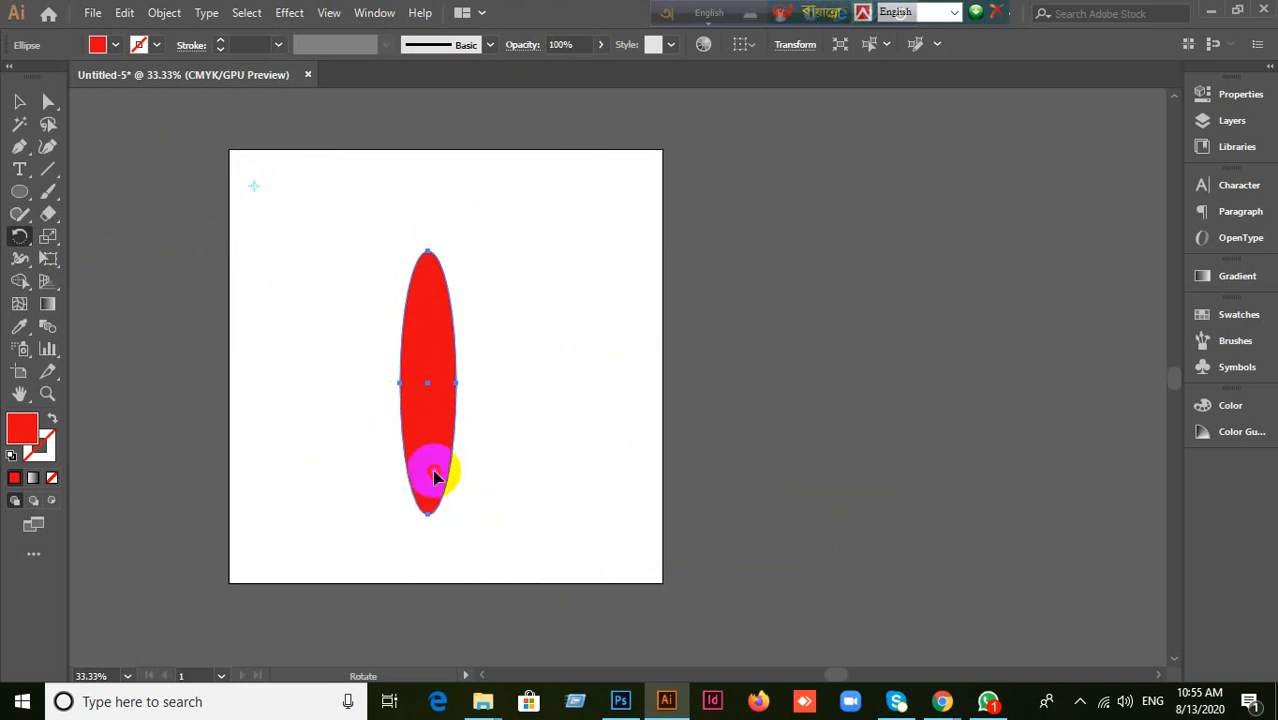
left_click_drag(434, 477, 256, 535)
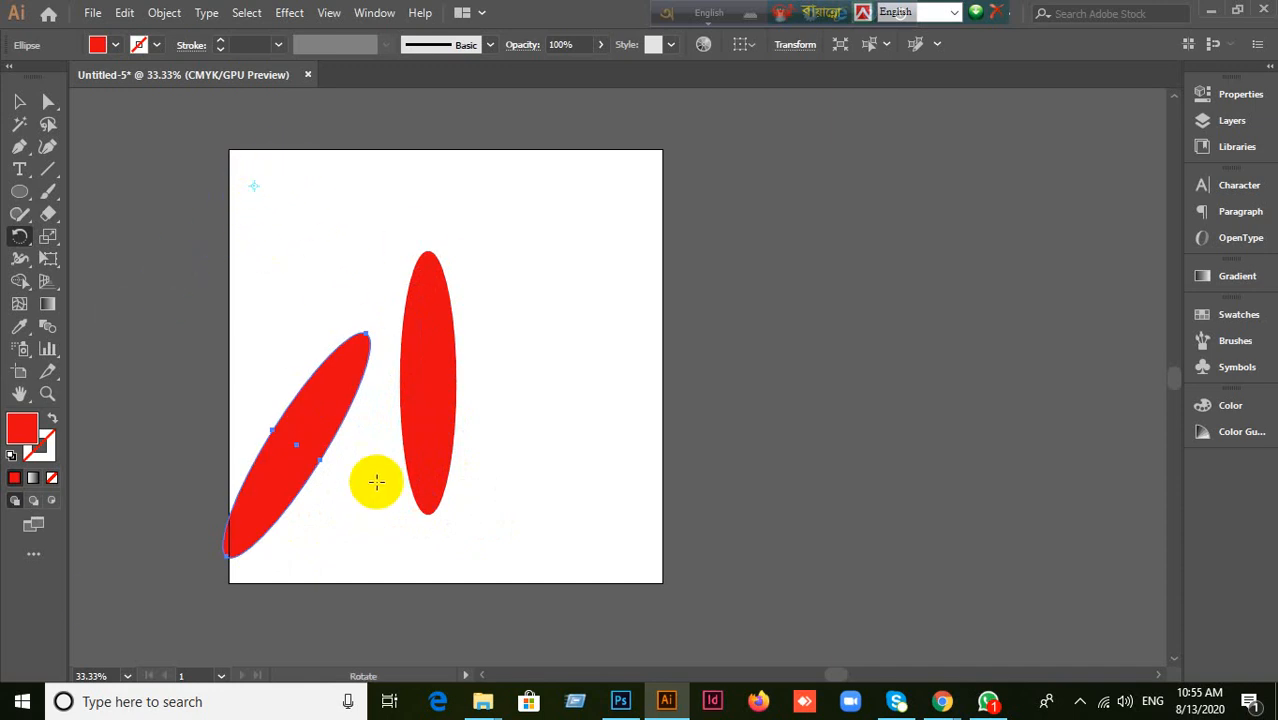
scroll(376, 482, "up", 1)
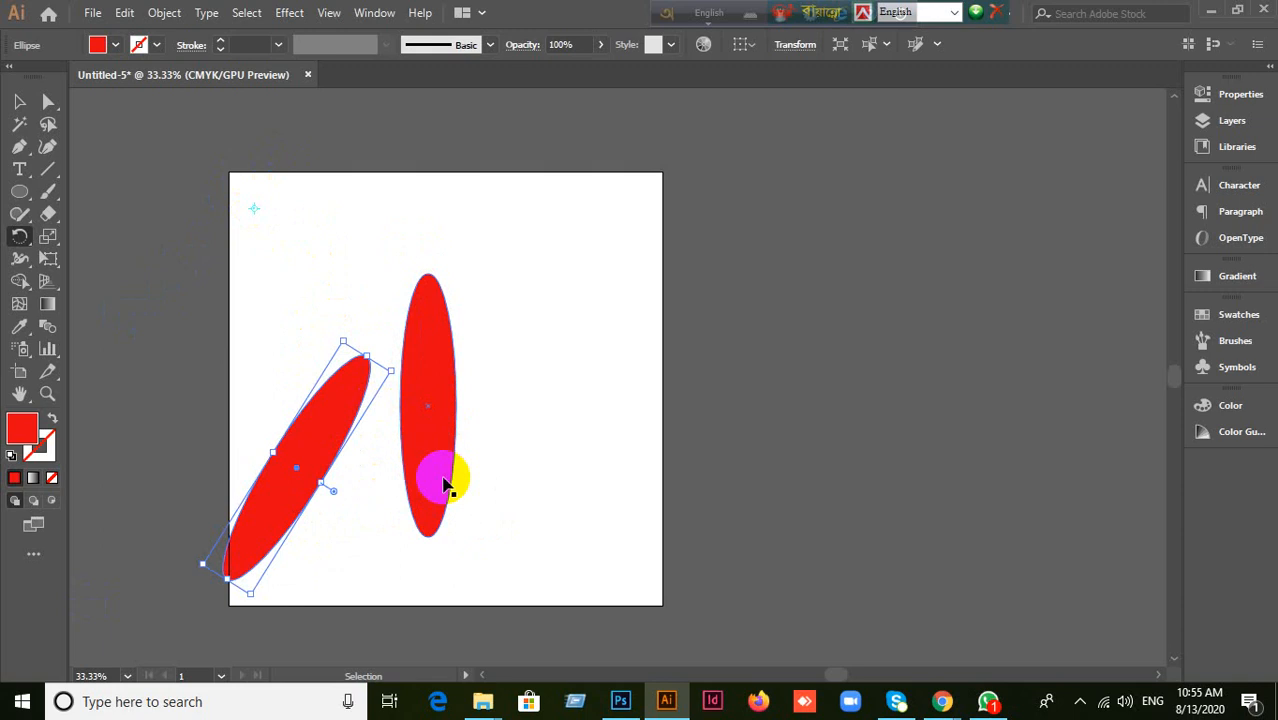
key("ctrl+d")
key("ctrl+d")
key("ctrl+d")
key("ctrl+d")
key("ctrl+d")
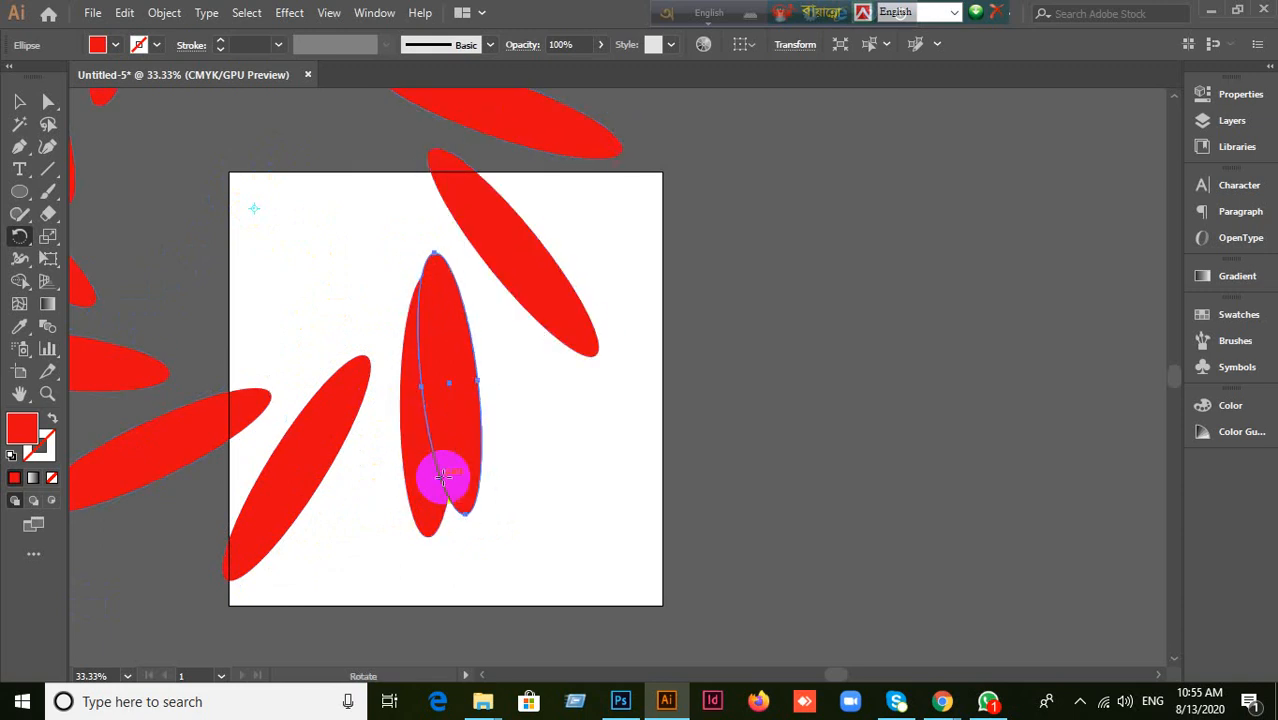
Step: Select all the ellipses of the ring, including those outside the artboard, and delete them
key("ctrl+minus")
left_click(19, 102)
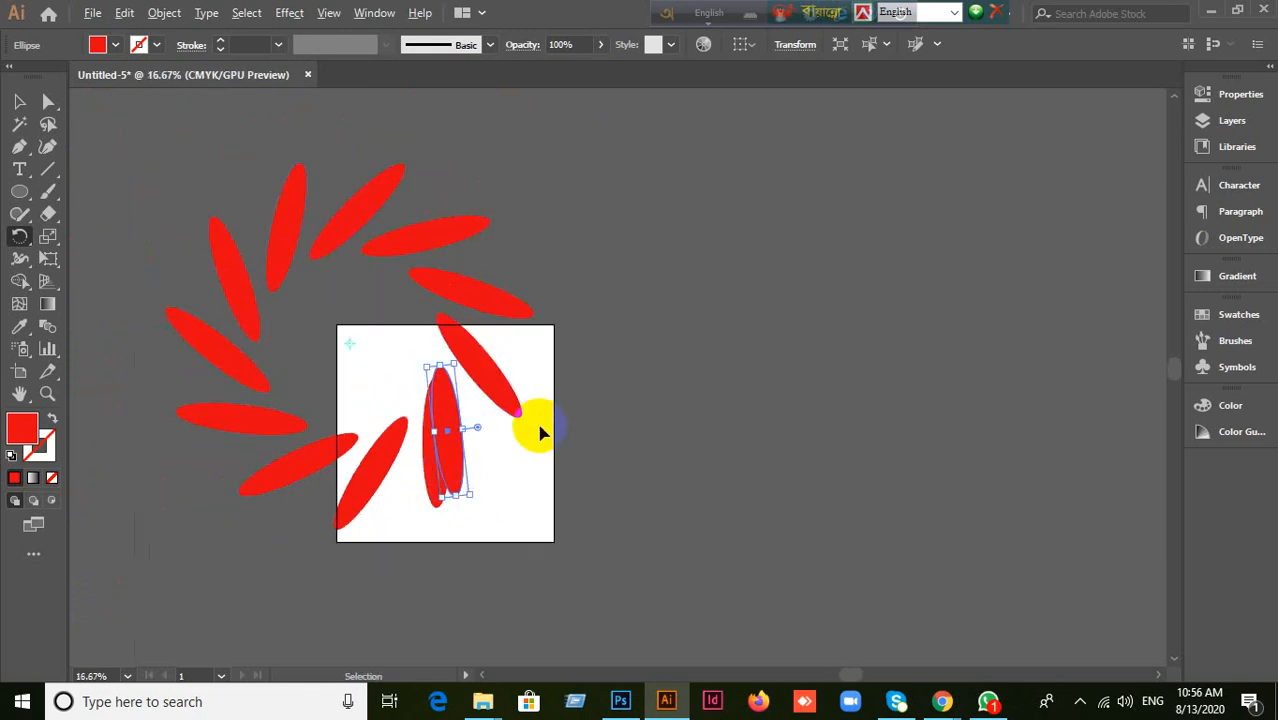
scroll(540, 430, "up", 2)
key("r")
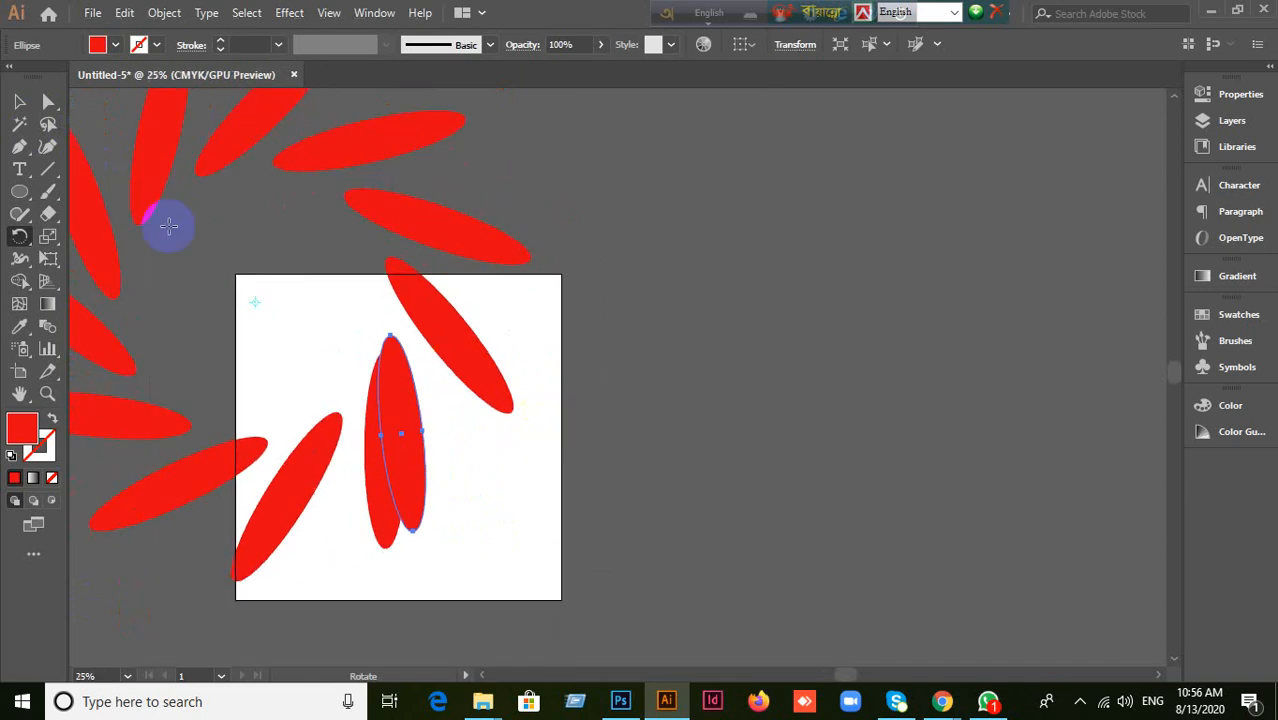
left_click(19, 102)
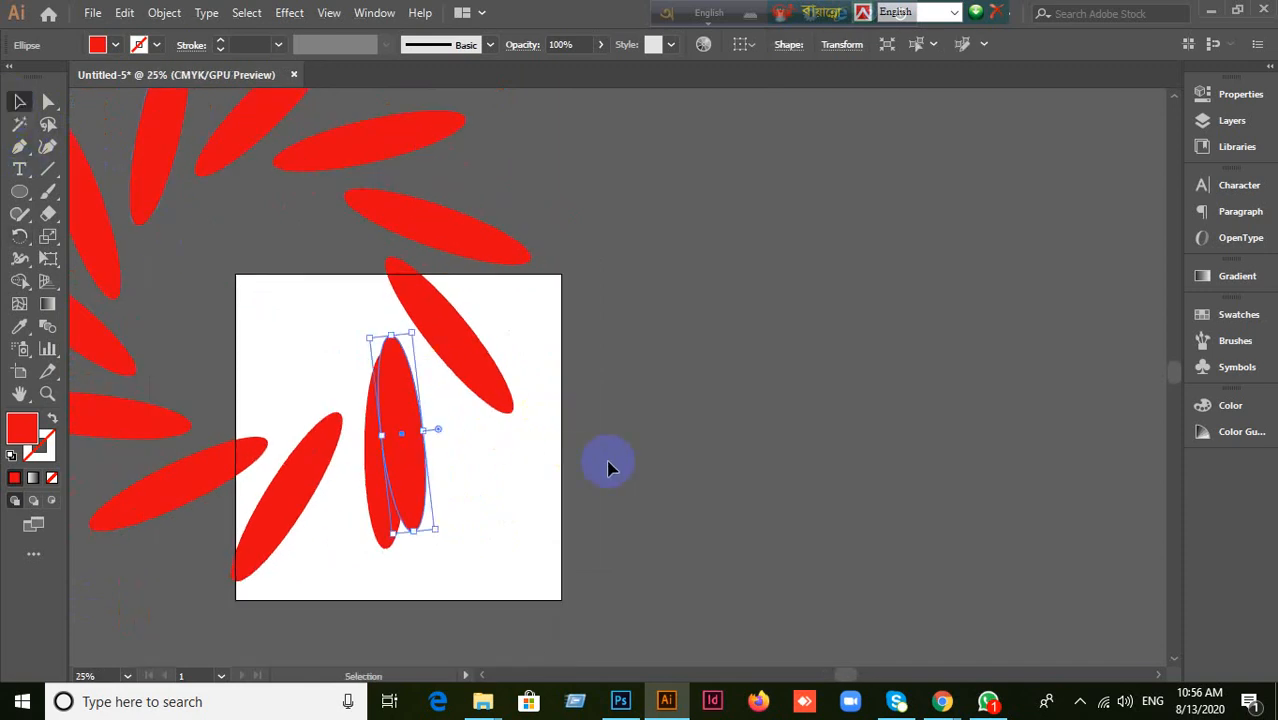
left_click(657, 467)
key("space")
scroll(665, 468, "down", 1)
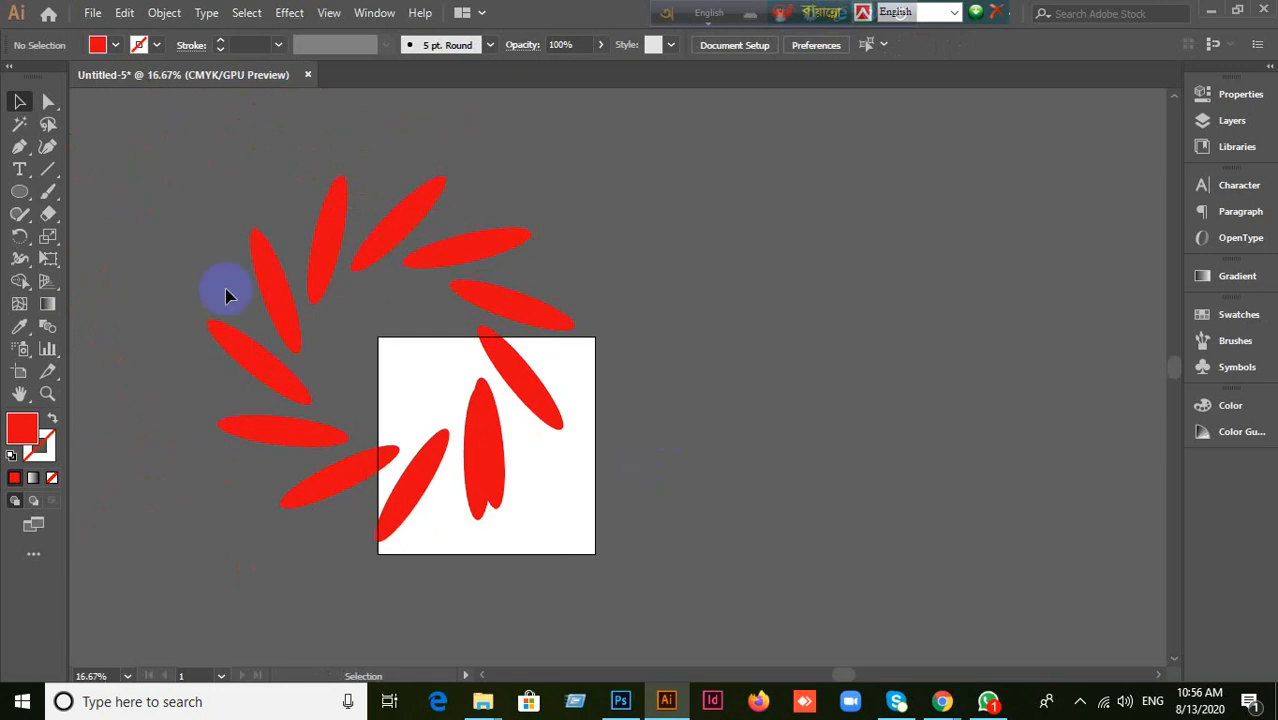
left_click_drag(183, 160, 650, 545)
key("Delete")
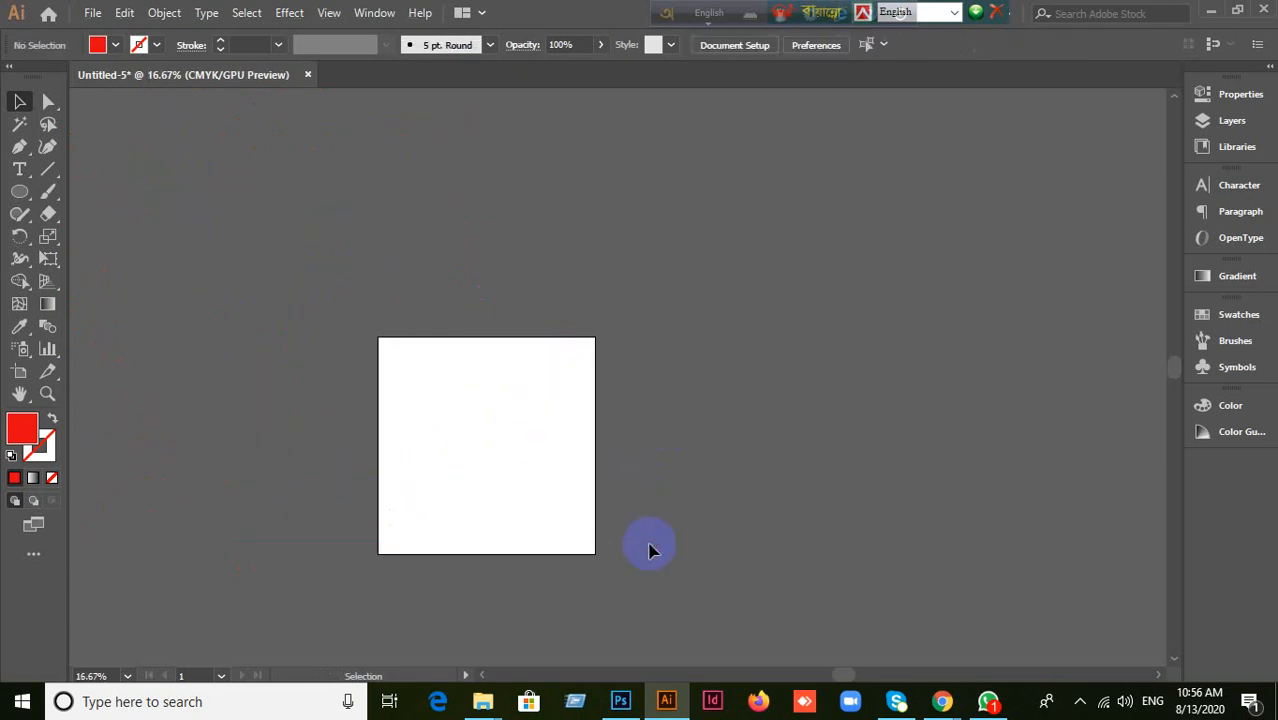
Step: Draw a thin vertical red rectangle near the middle of the empty artboard
scroll(516, 522, "up", 2)
left_click_drag(416, 365, 542, 345)
scroll(605, 338, "up", 1)
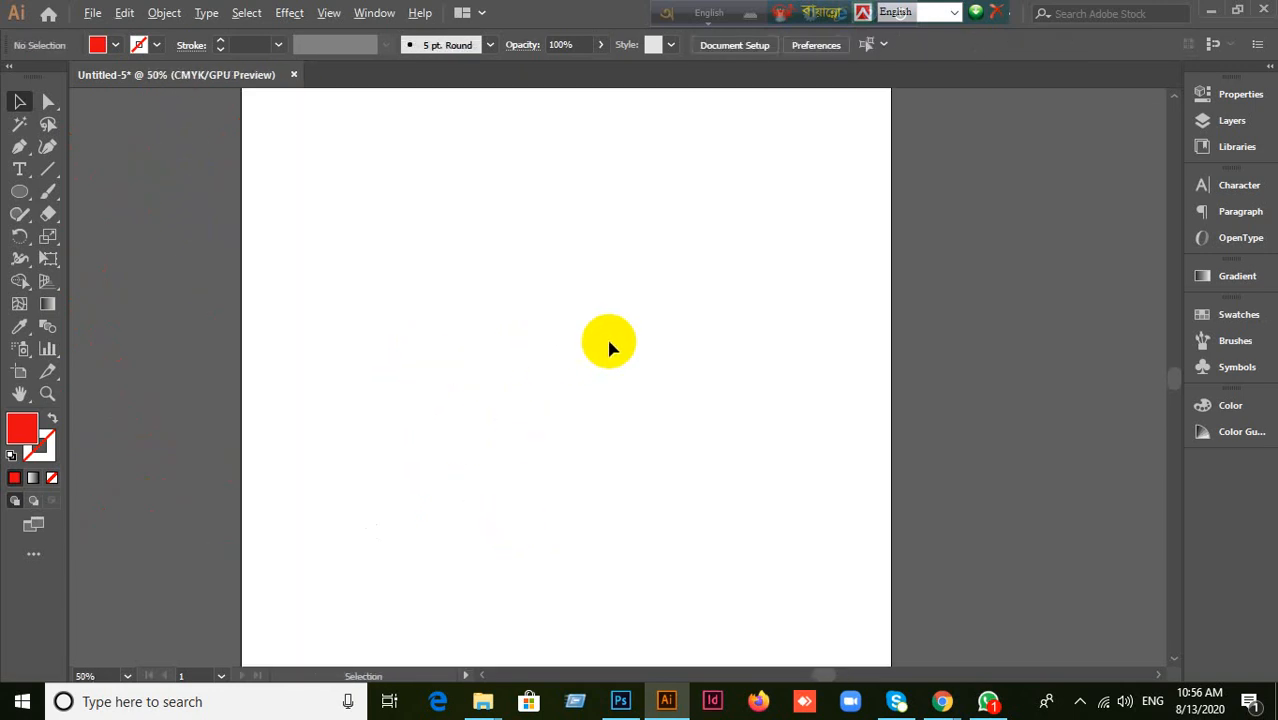
right_click(19, 191)
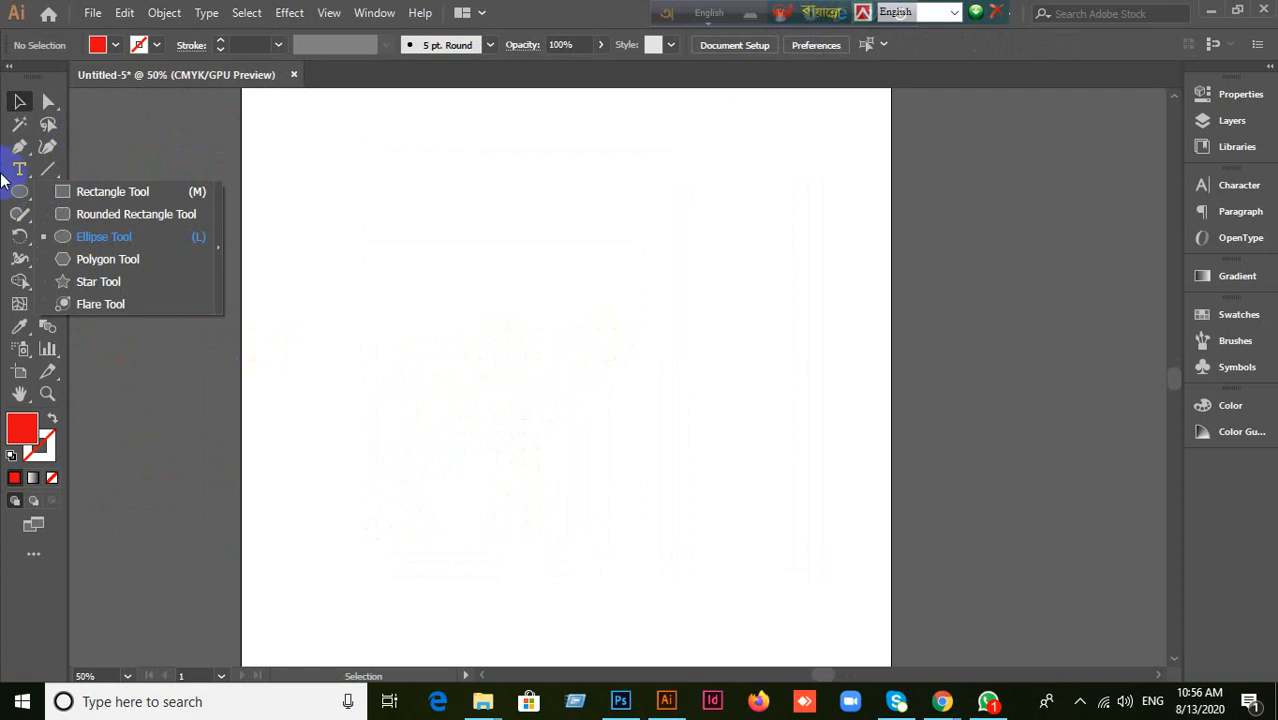
left_click(90, 200)
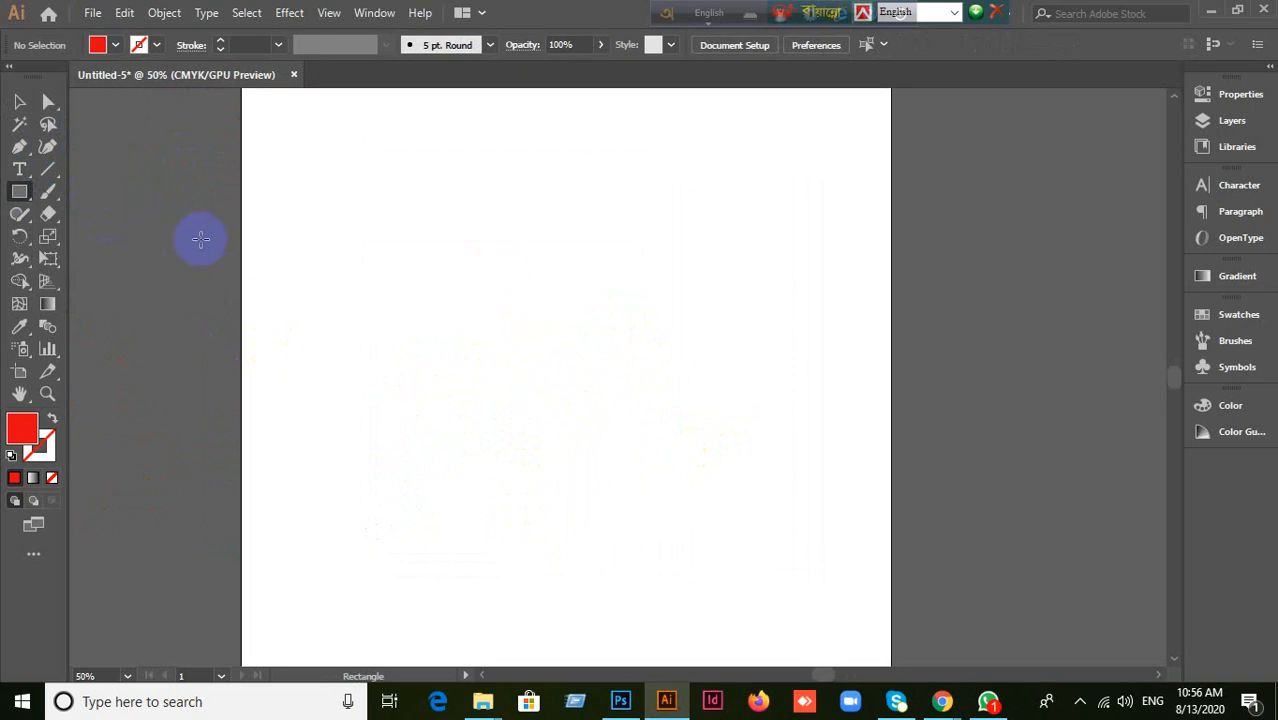
left_click(19, 101)
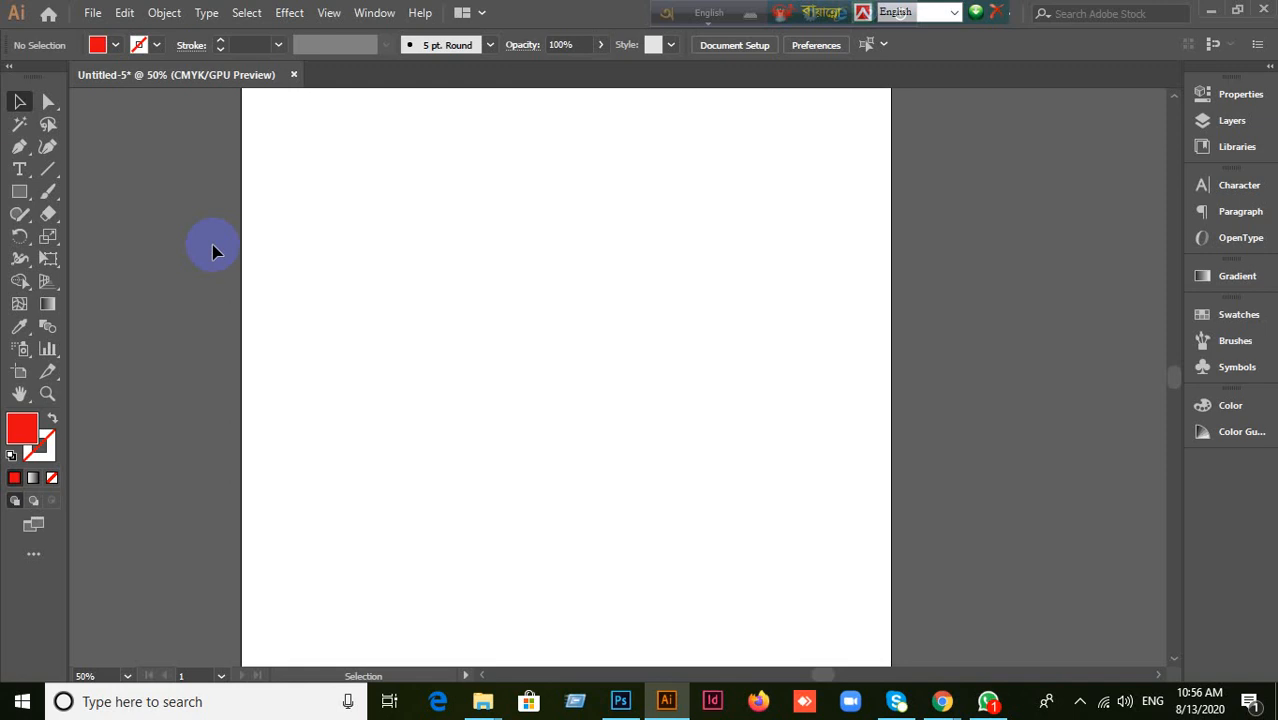
left_click(19, 192)
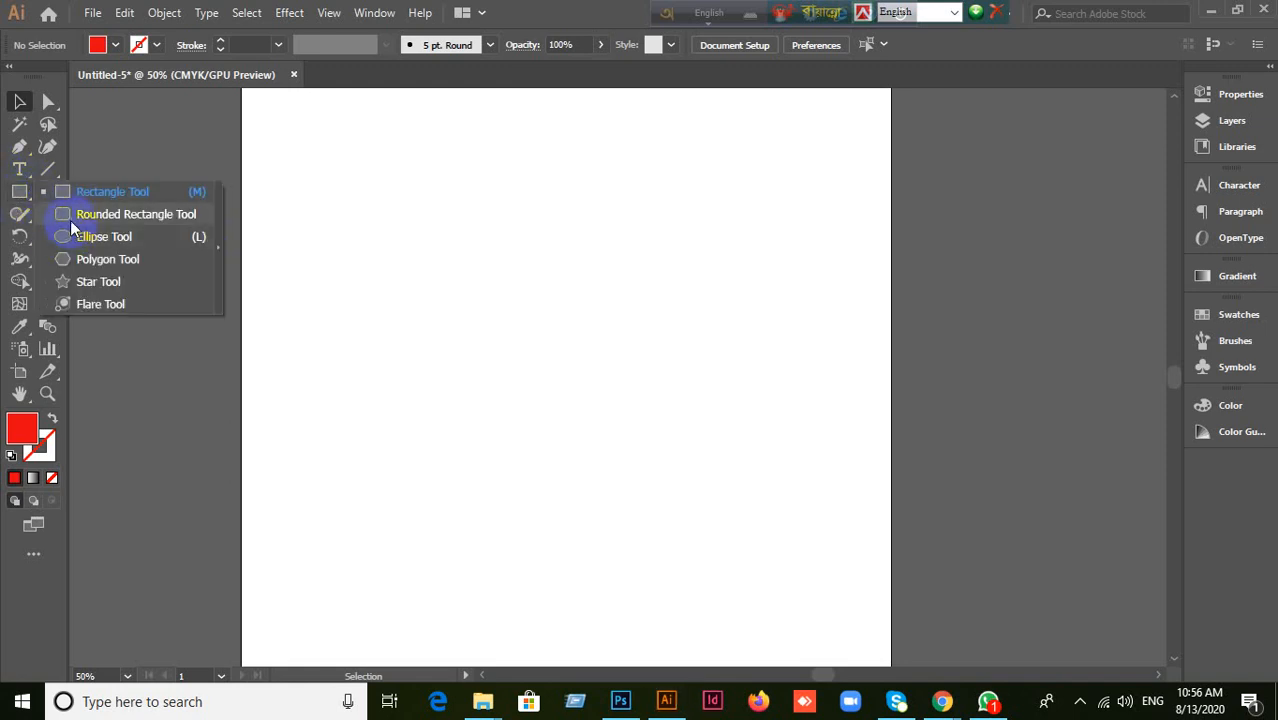
left_click(72, 192)
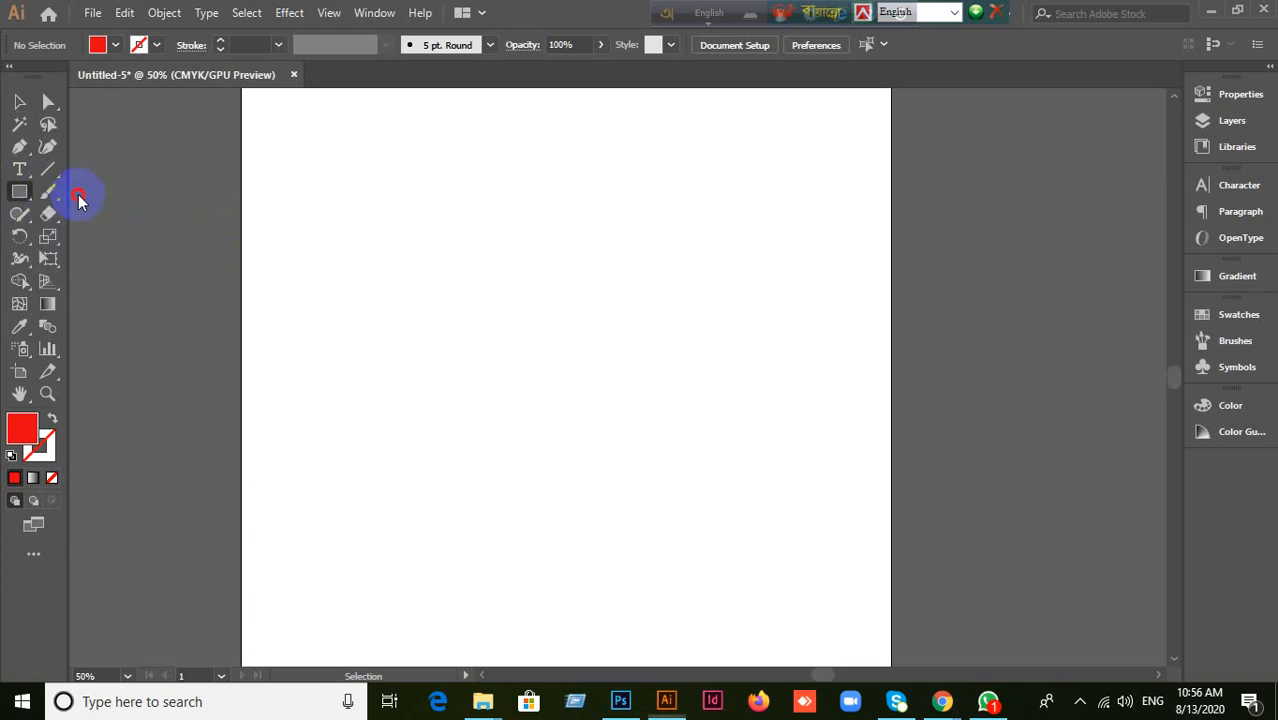
left_click_drag(531, 208, 547, 461)
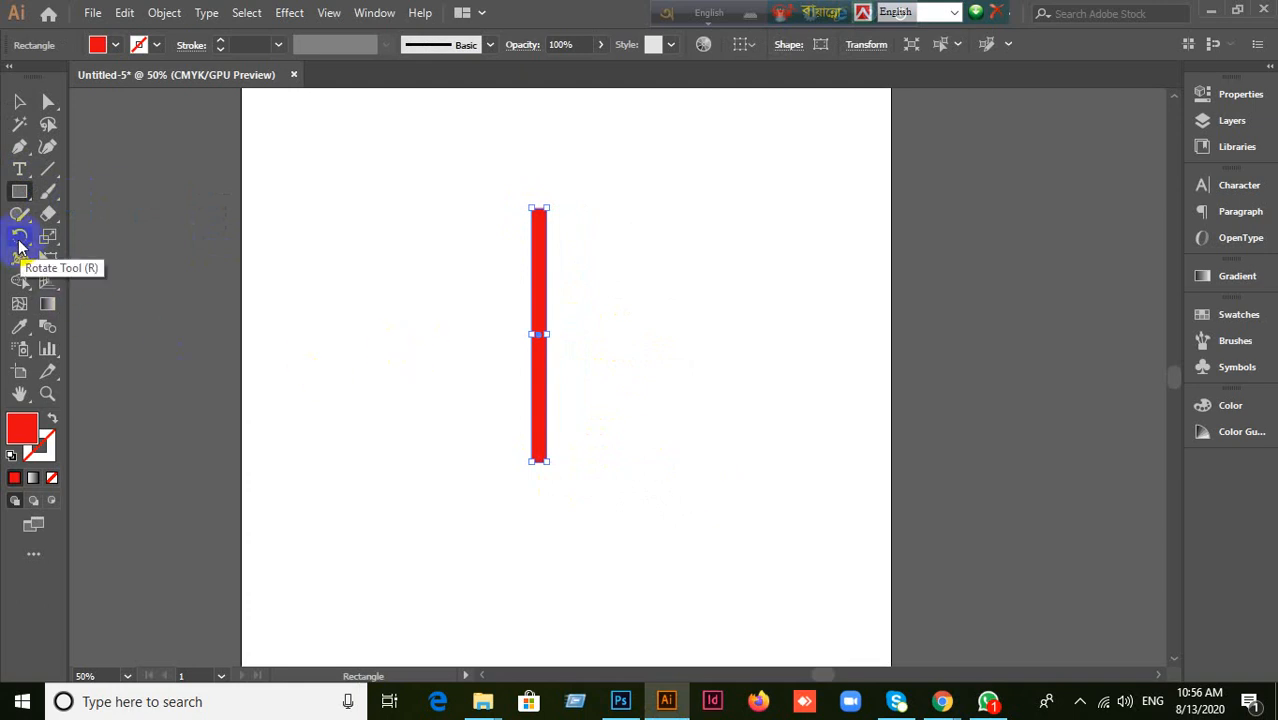
Step: Try rotating the thin rectangle itself around its centre without making a copy, and undo it
left_click(19, 240)
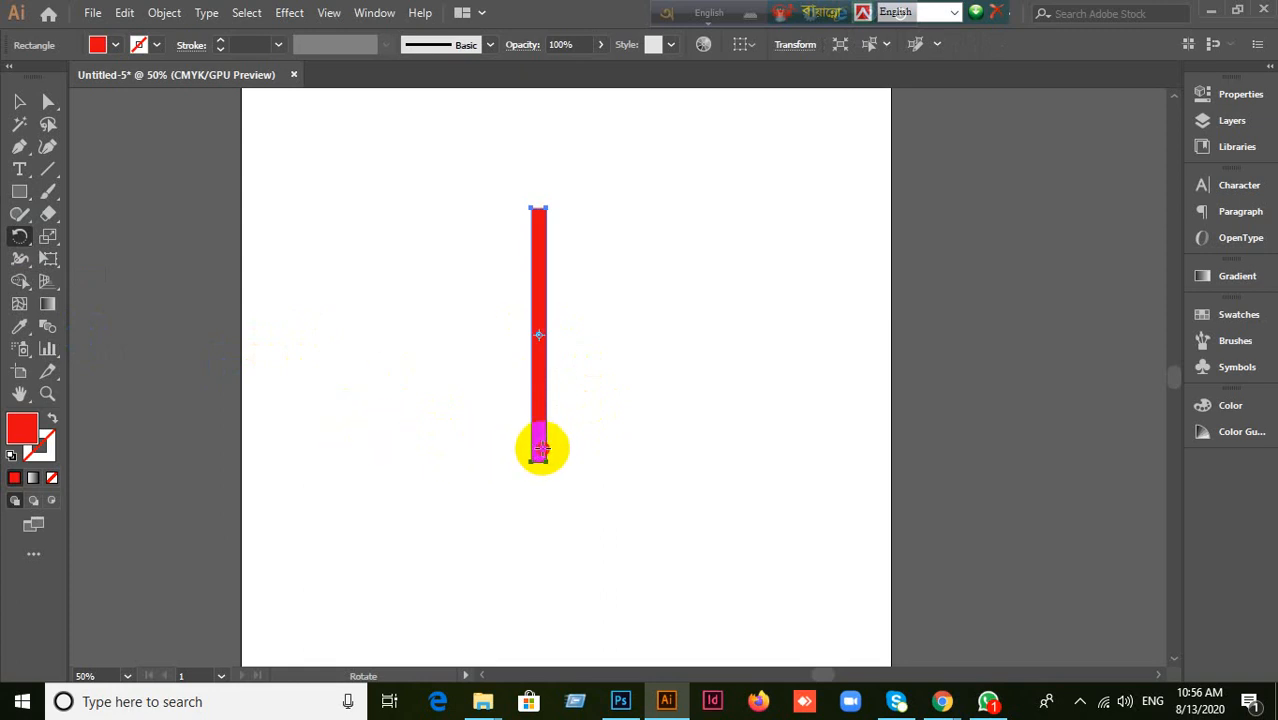
left_click_drag(541, 449, 682, 260)
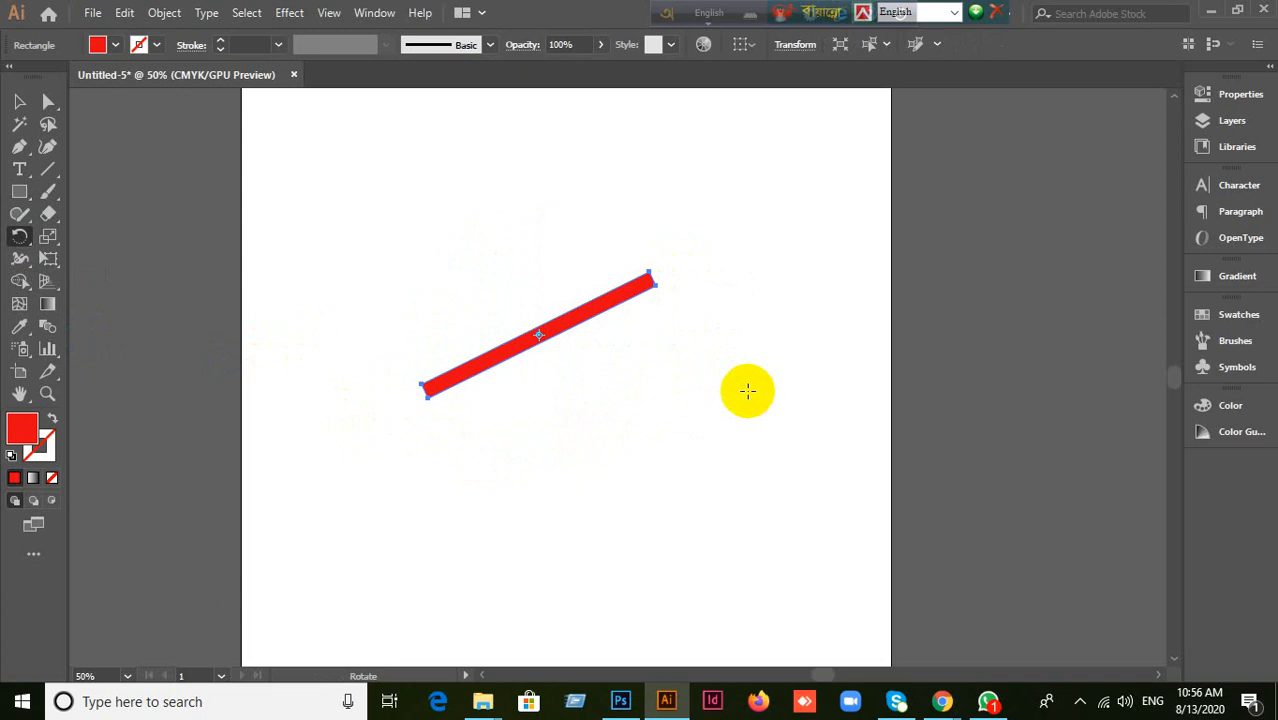
key("ctrl+z")
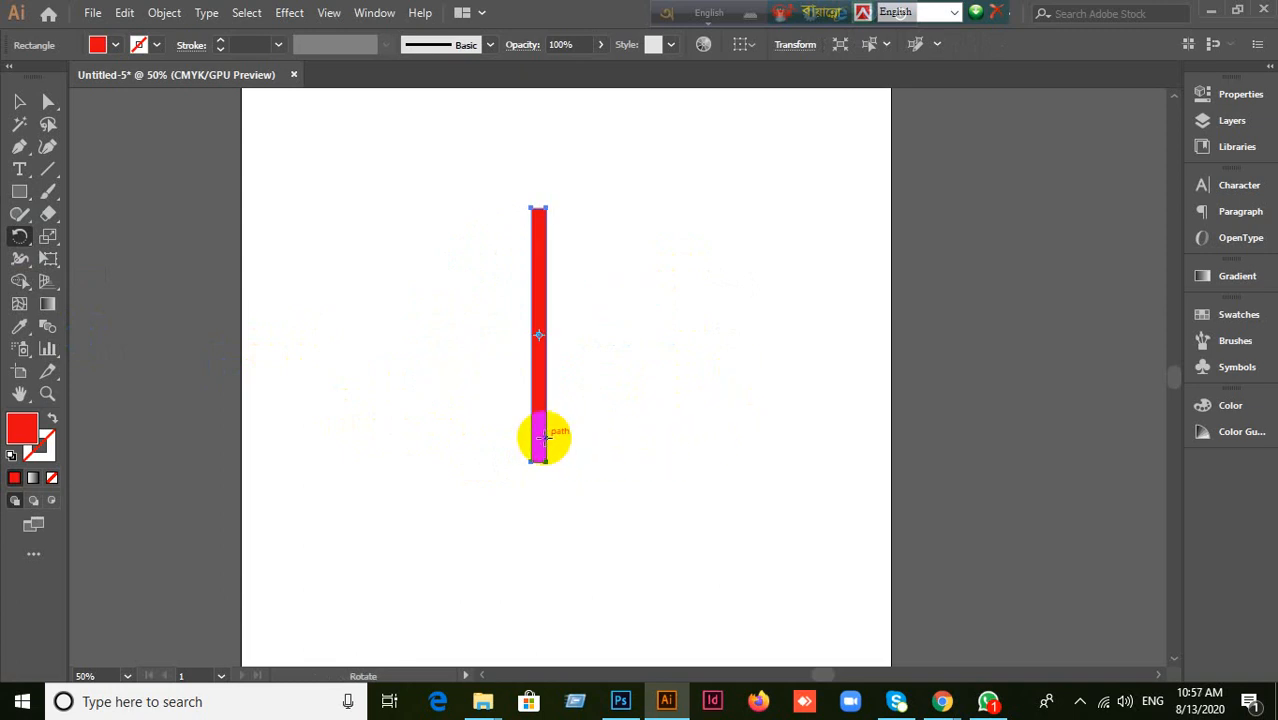
Step: Rotate a copy of the thin rectangle around its centre and repeat it four times to form a star of crossing bars
left_click_drag(541, 442, 676, 506)
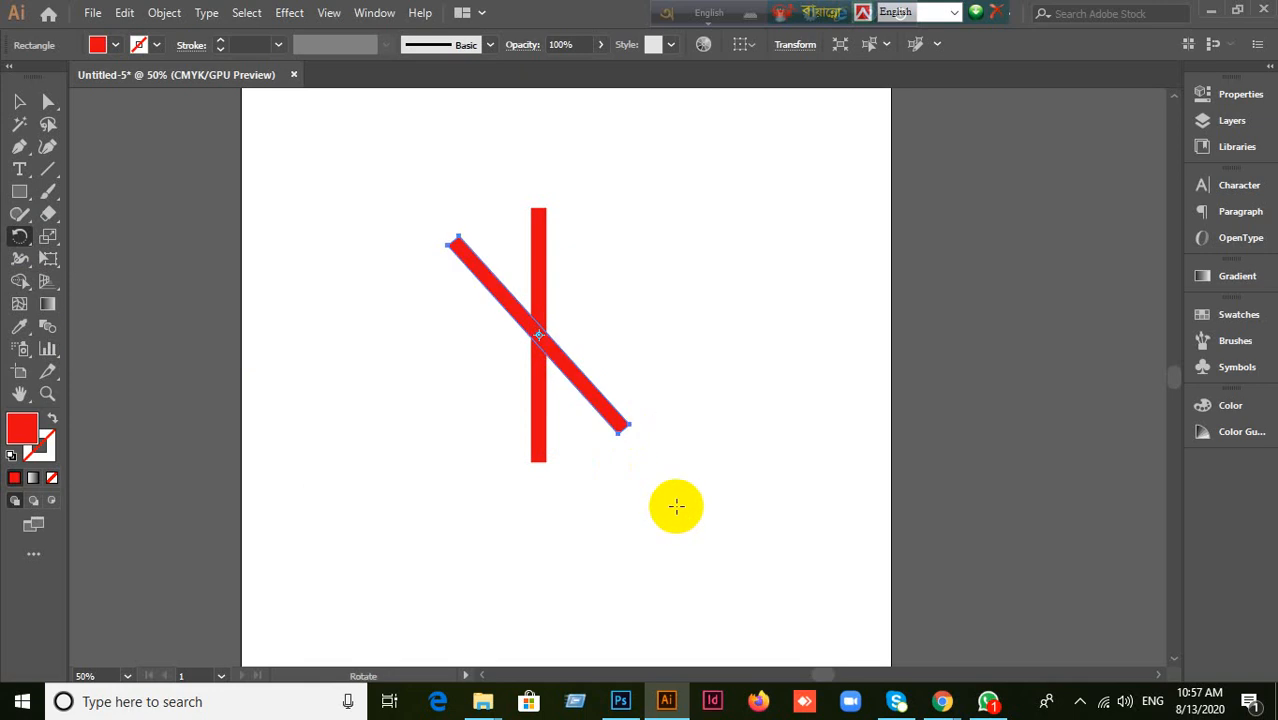
key("ctrl+d")
key("ctrl+d")
key("ctrl+d")
key("ctrl+d")
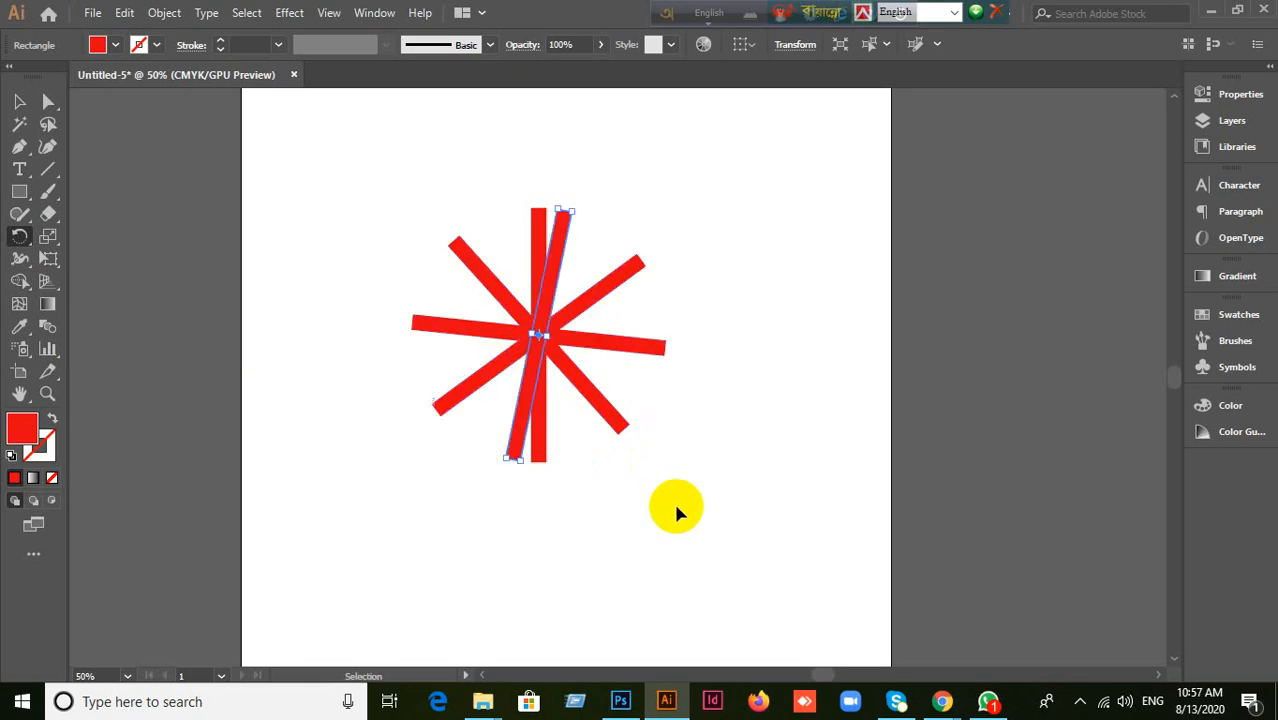
Step: Undo the crossing bars until only the original vertical rectangle is left
key("ctrl+z")
key("ctrl+z")
key("ctrl+z")
key("ctrl+z")
key("ctrl+z")
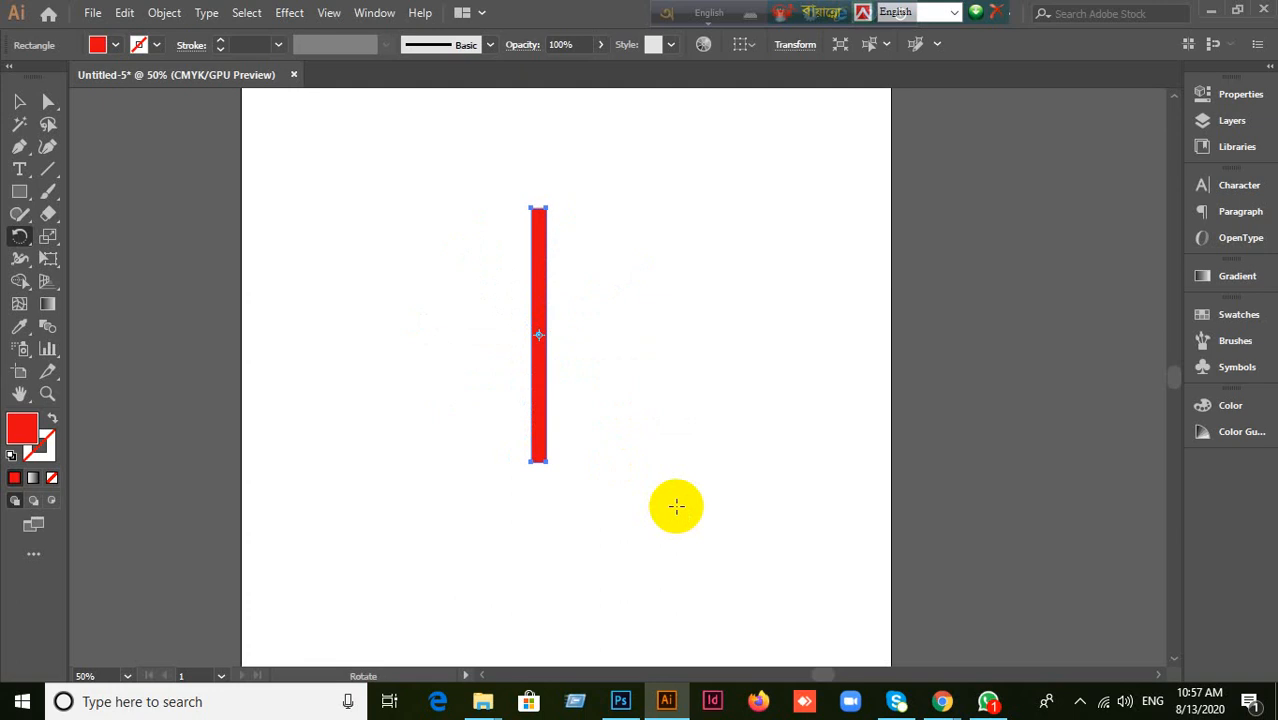
Step: Try rotating the thin rectangle slightly around a pivot at its lower end
scroll(566, 385, "up", 2)
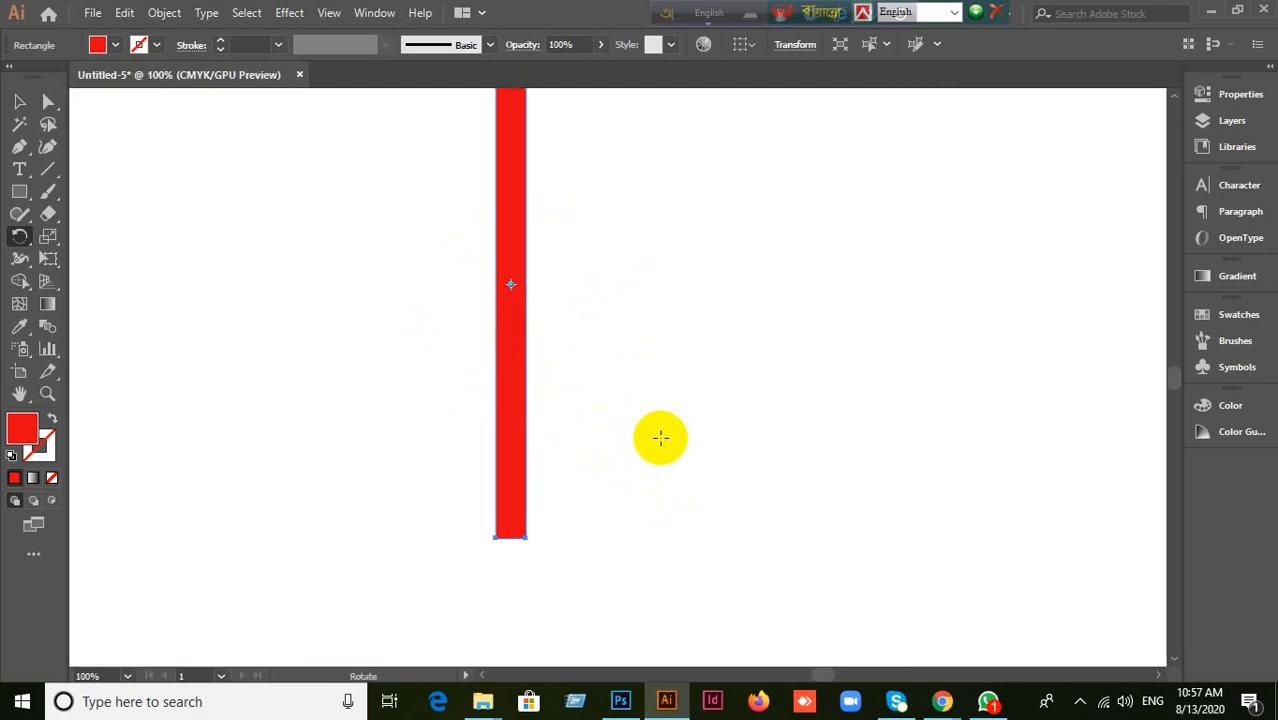
scroll(660, 437, "down", 1)
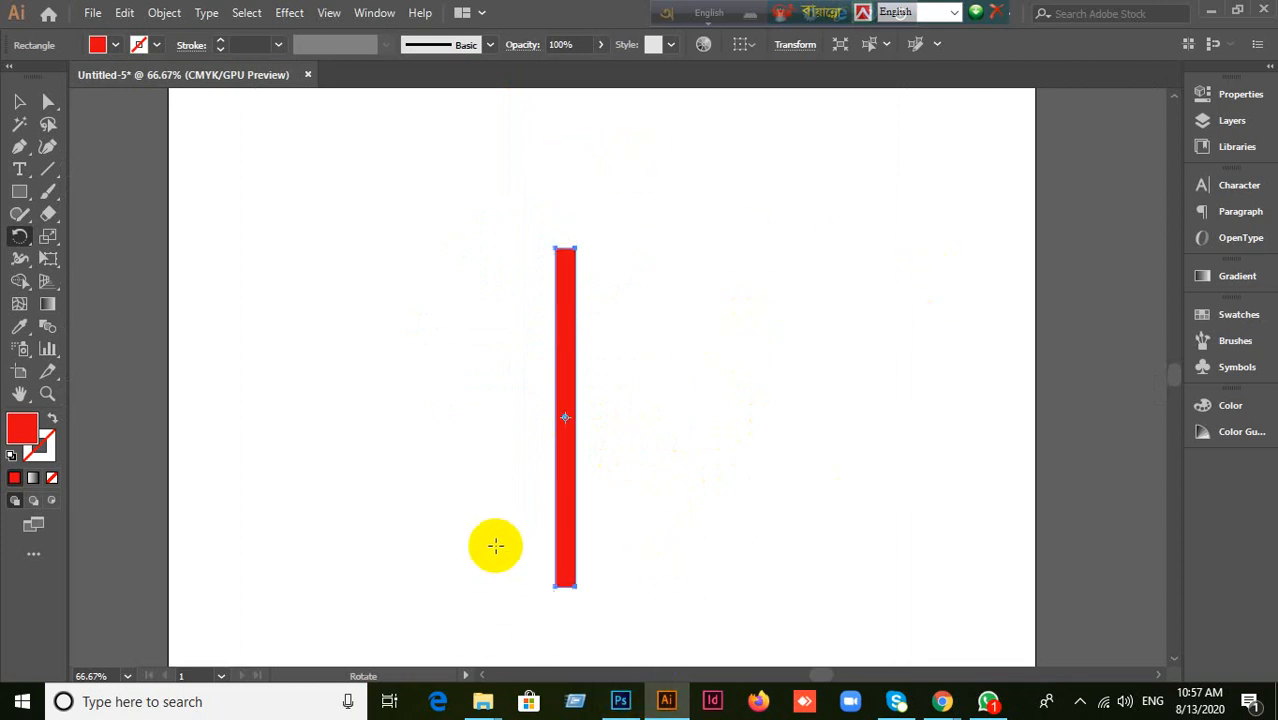
scroll(517, 528, "down", 1)
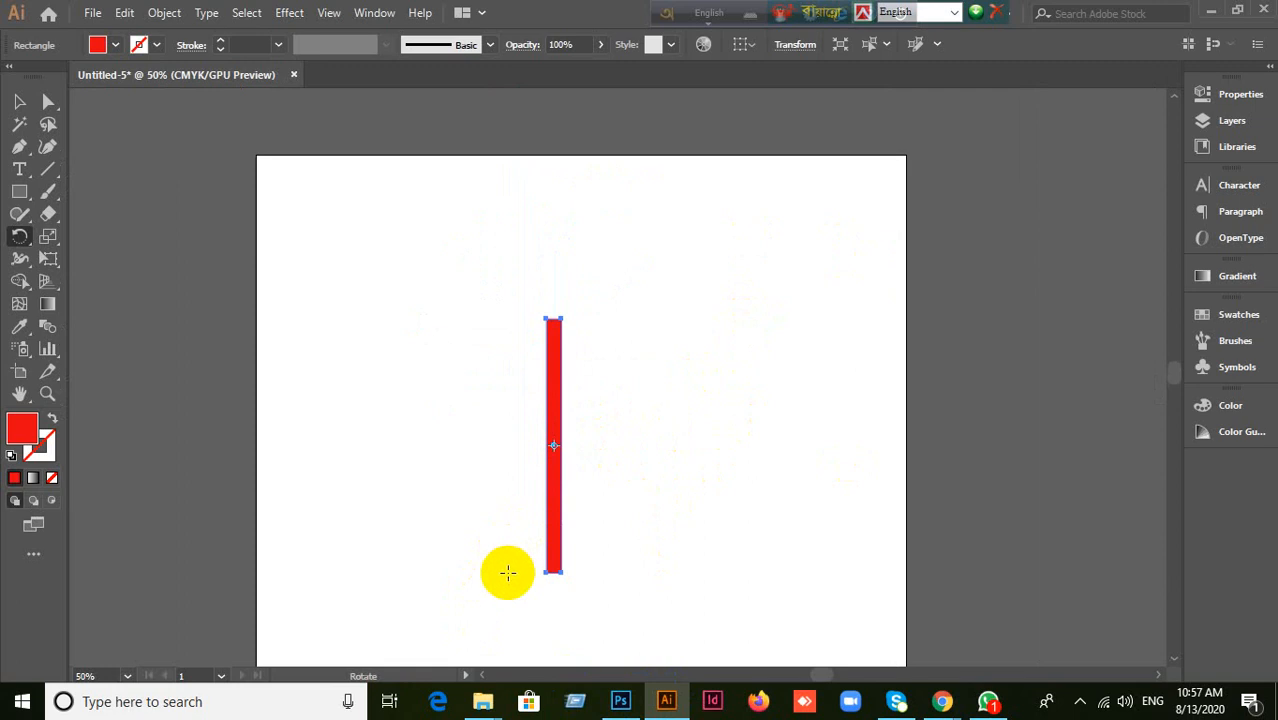
left_click(553, 318)
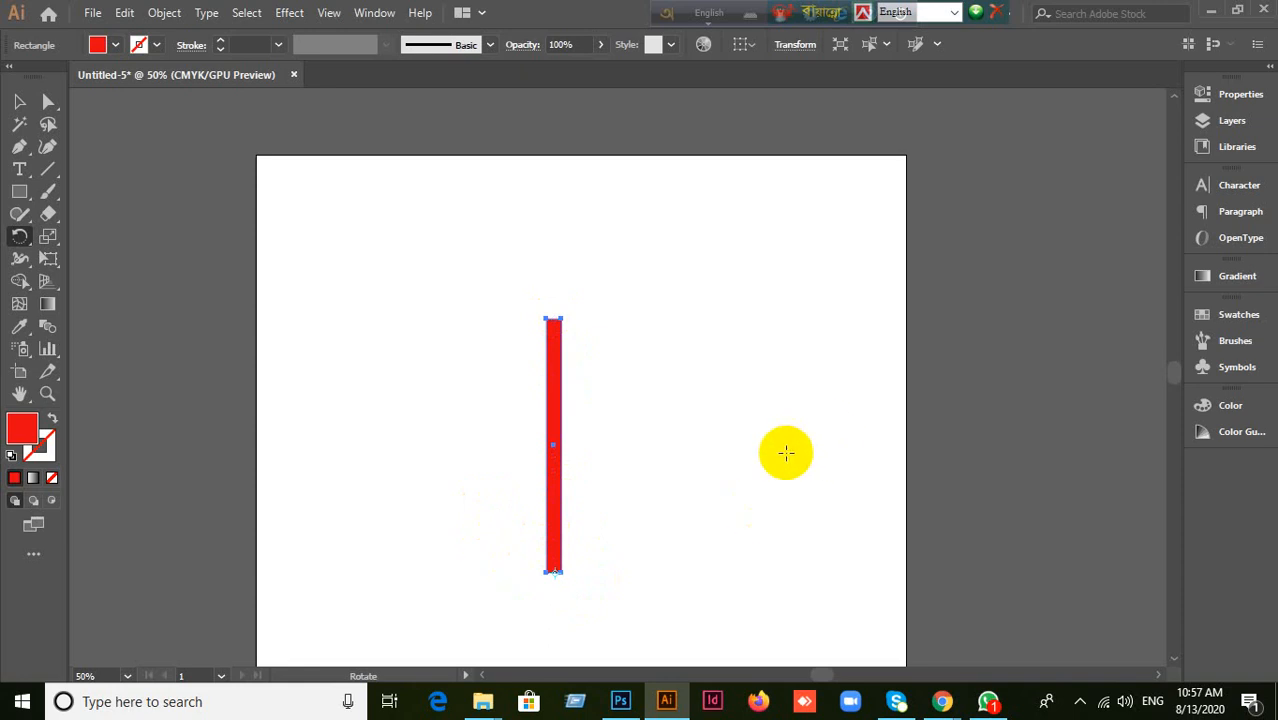
left_click_drag(598, 426, 583, 421)
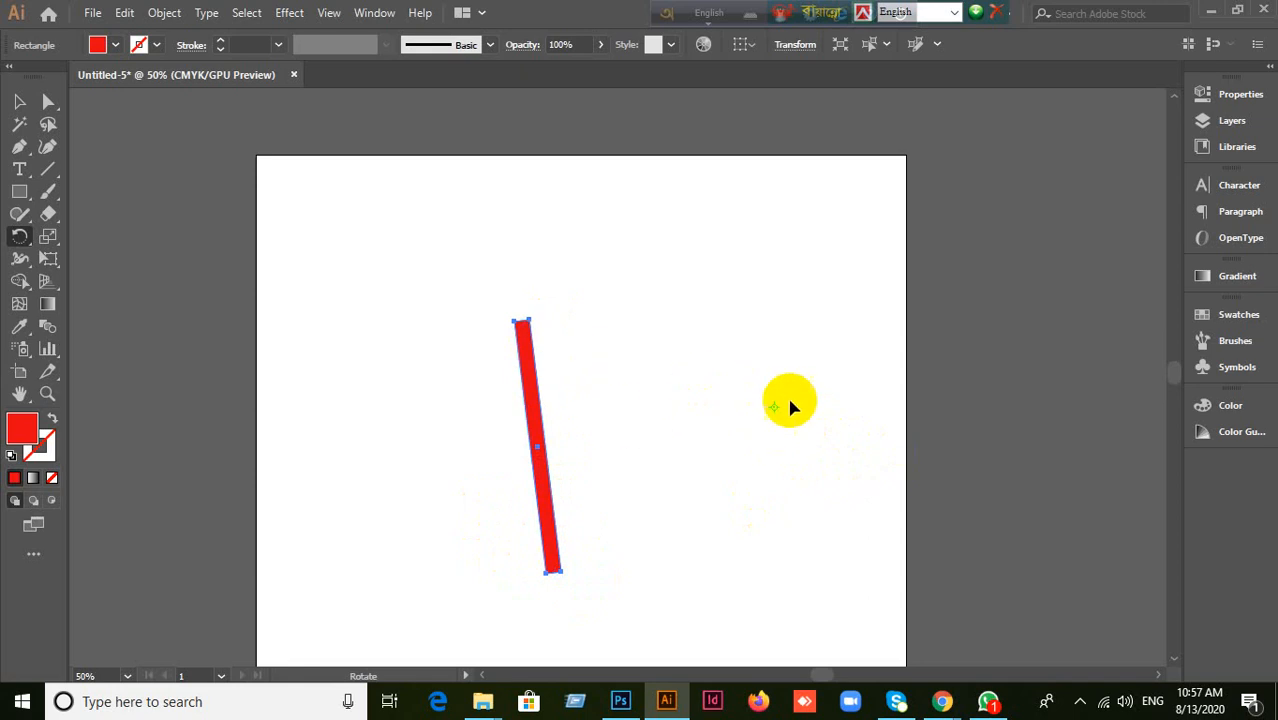
Step: Try rotating the thin rectangle around pivots outside it, then rotate a copy around an outside pivot and undo that copy
left_click_drag(536, 345, 865, 259)
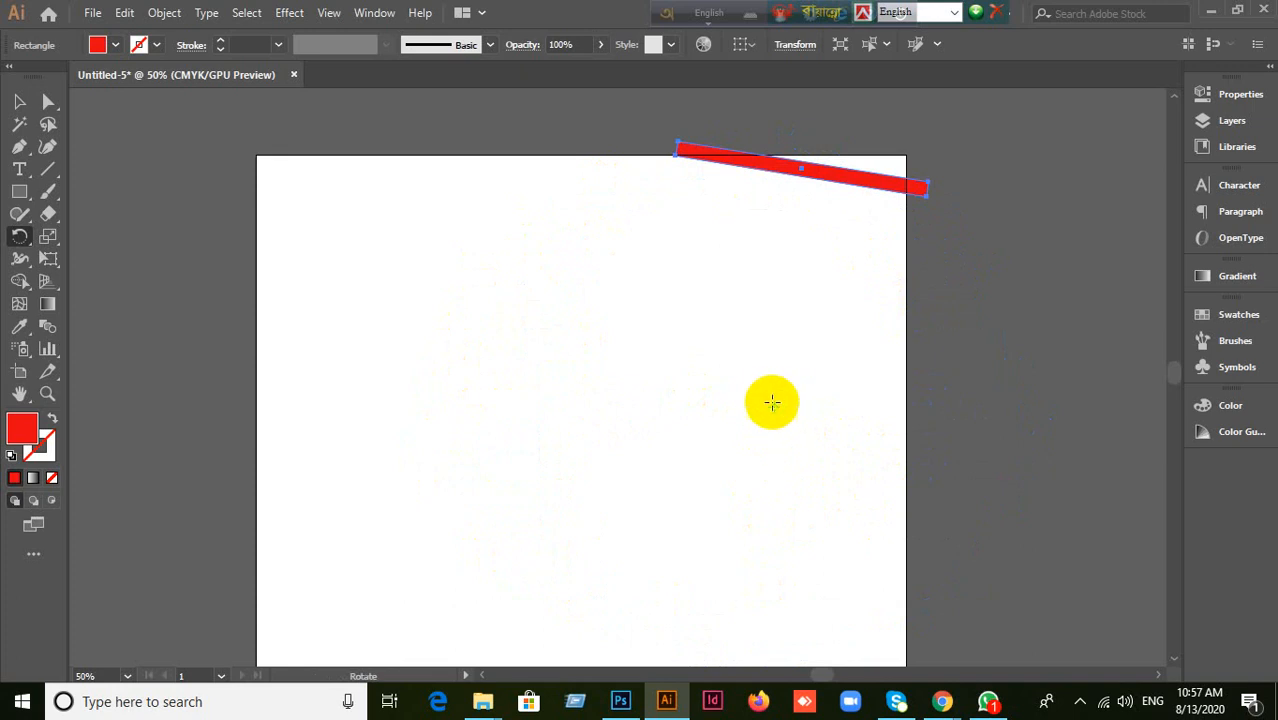
left_click_drag(876, 183, 898, 262)
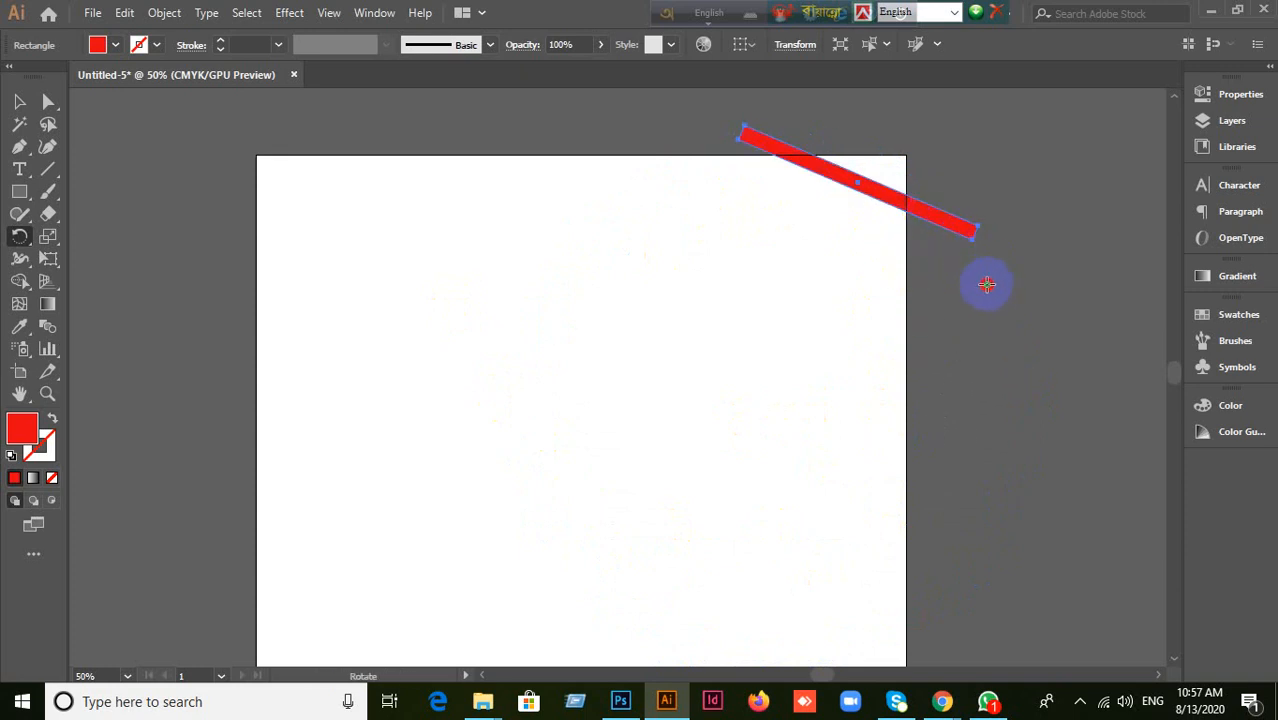
left_click(987, 285, "alt")
left_click(1127, 416)
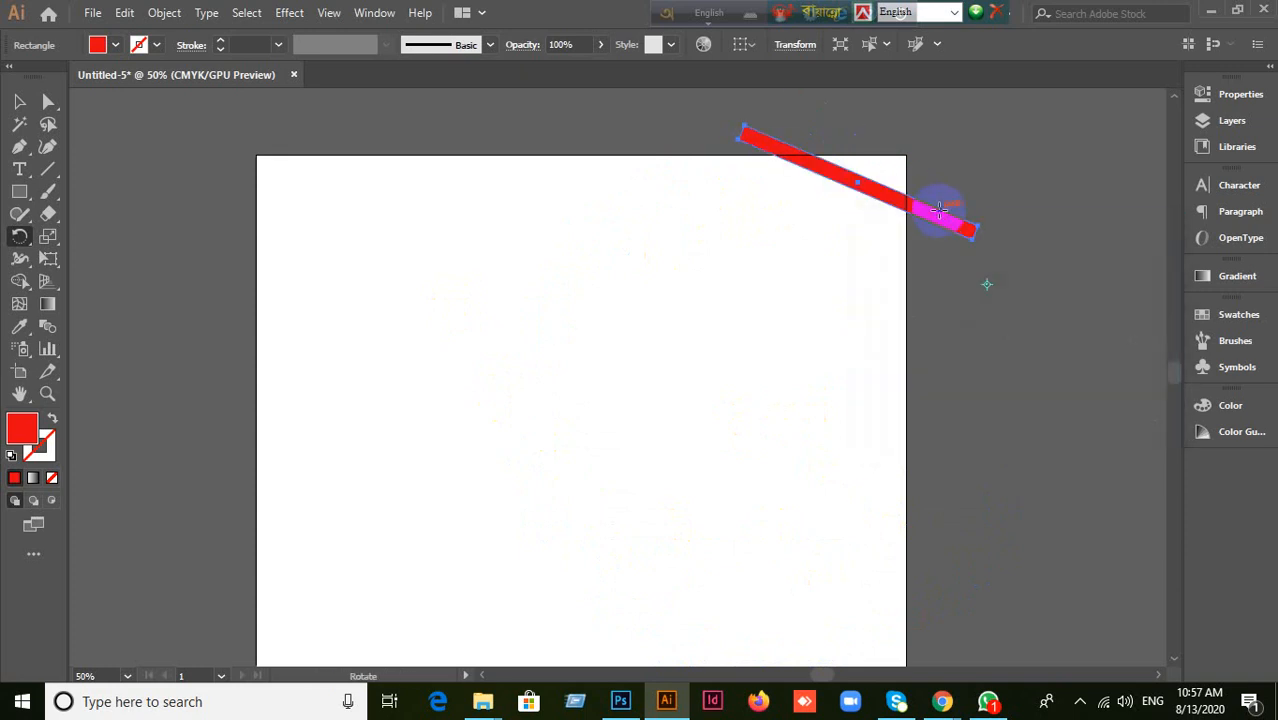
left_click_drag(938, 218, 988, 286)
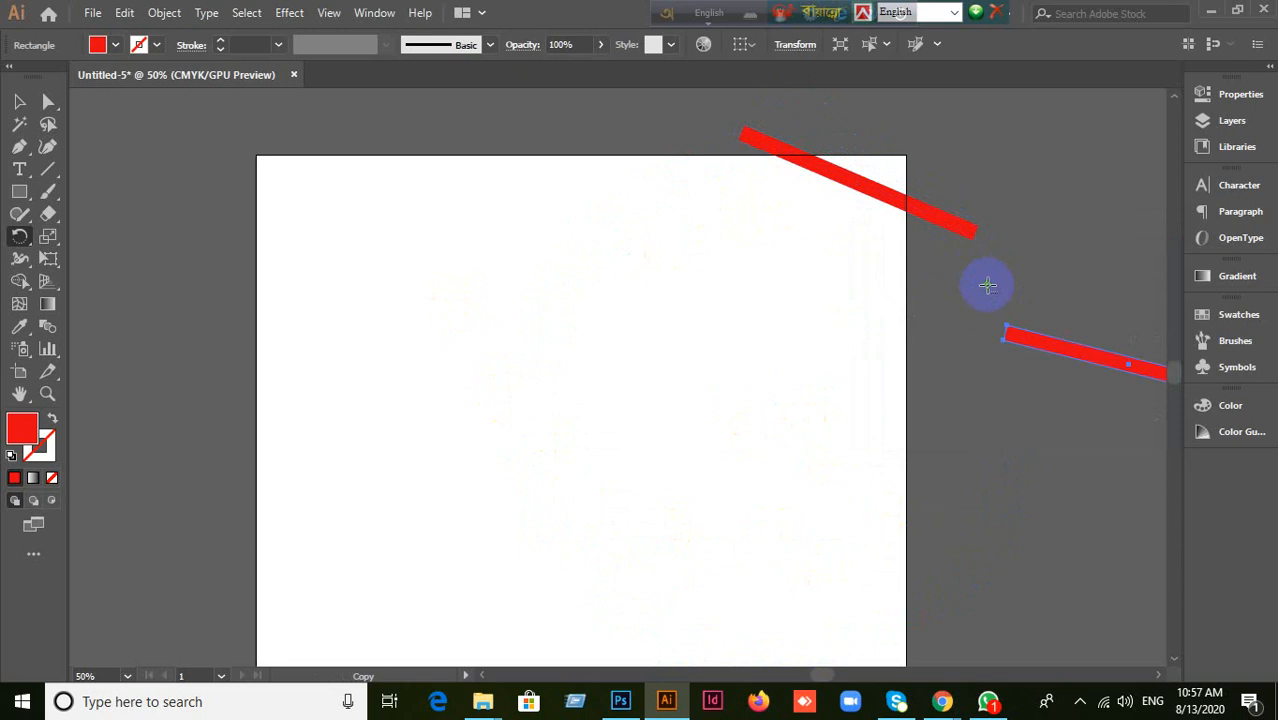
key("ctrl+z")
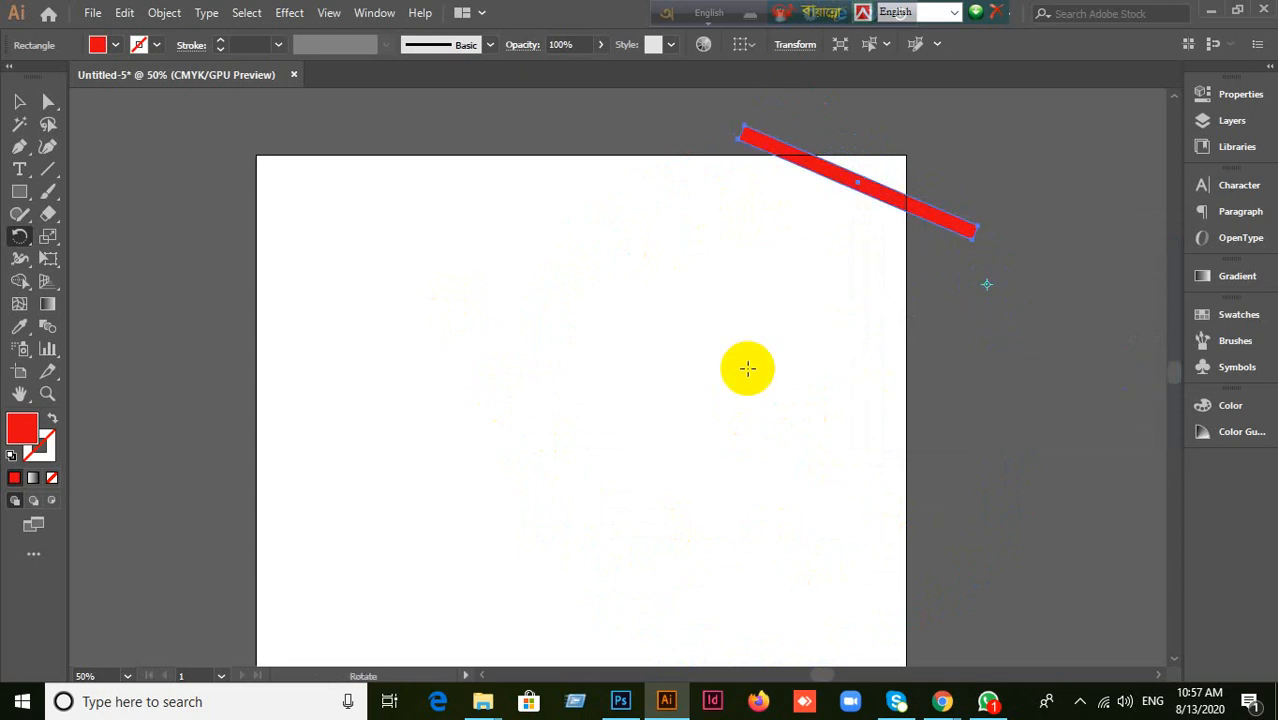
Step: Delete the tilted rectangle and draw a new tall, thin vertical red rectangle in the upper middle of the artboard
left_click(19, 103)
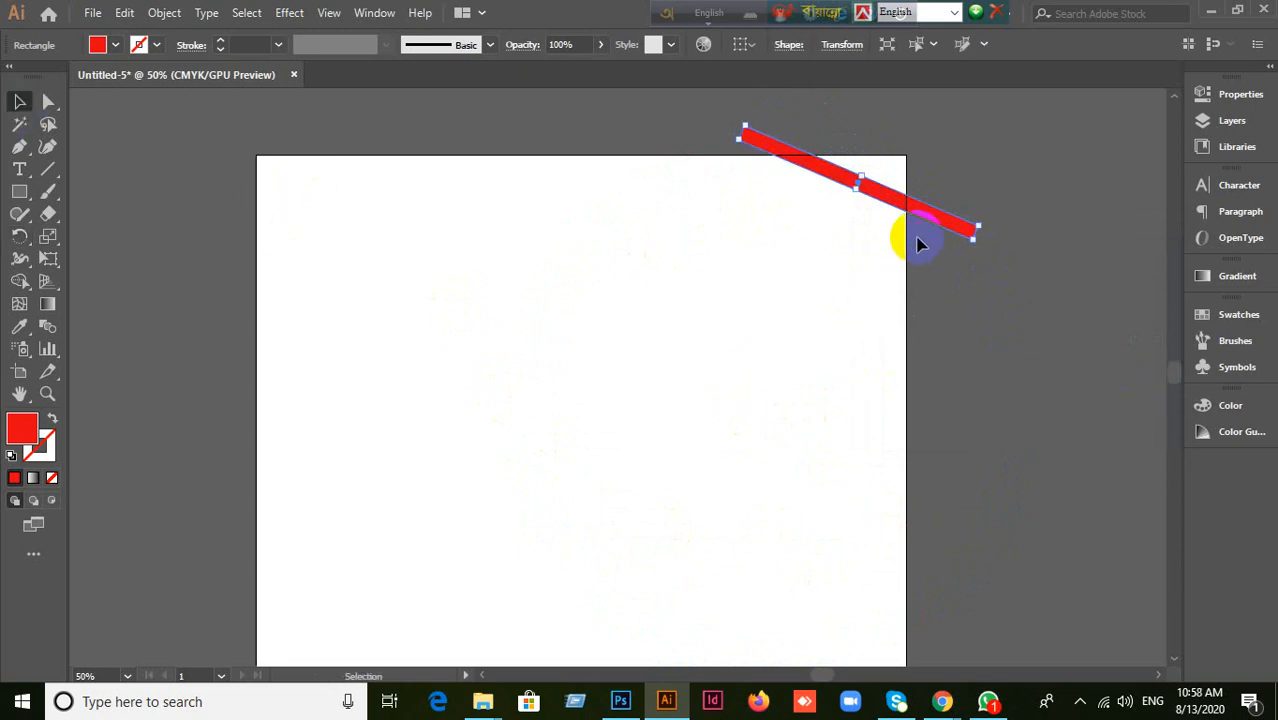
left_click_drag(917, 214, 735, 320)
key("Delete")
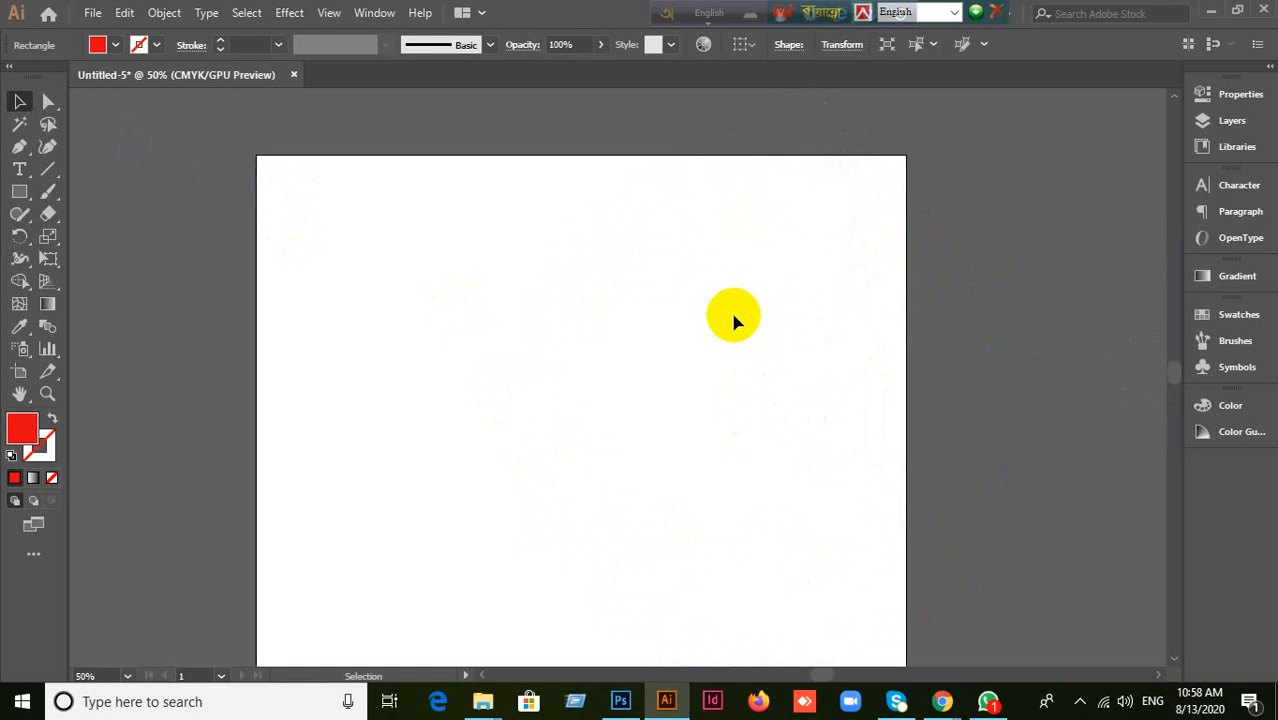
left_click(19, 191)
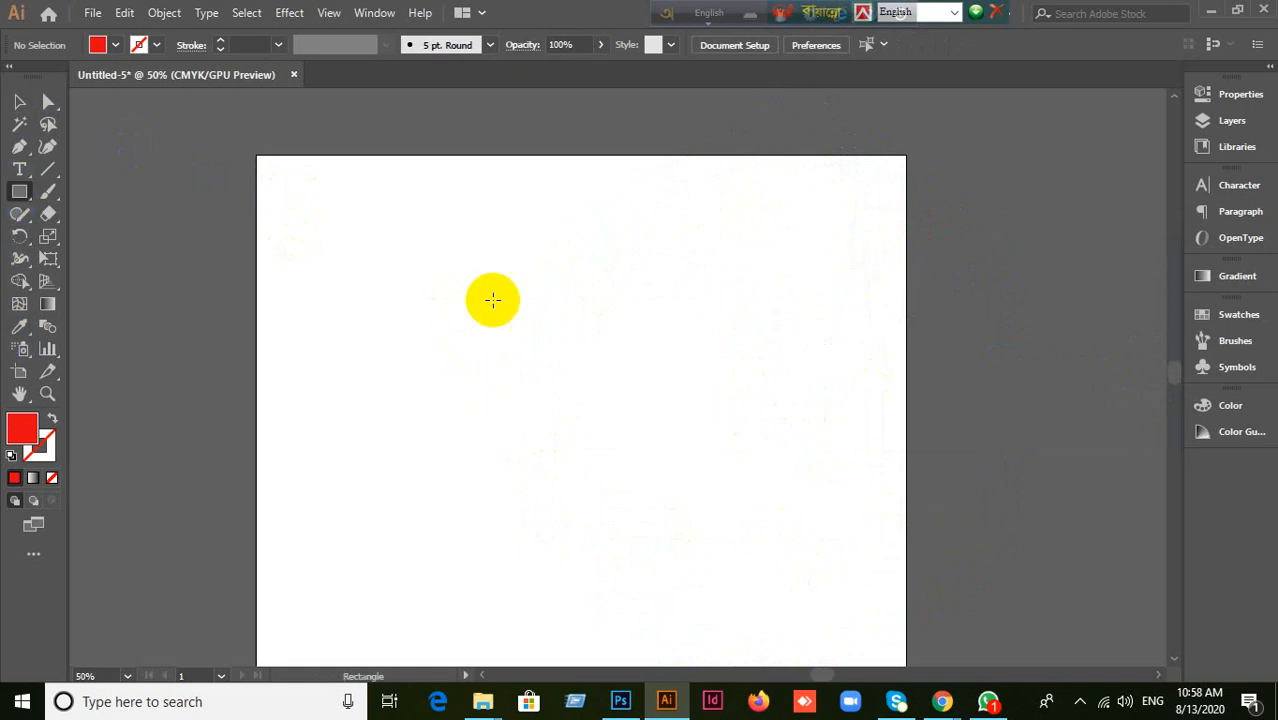
left_click_drag(522, 190, 541, 524)
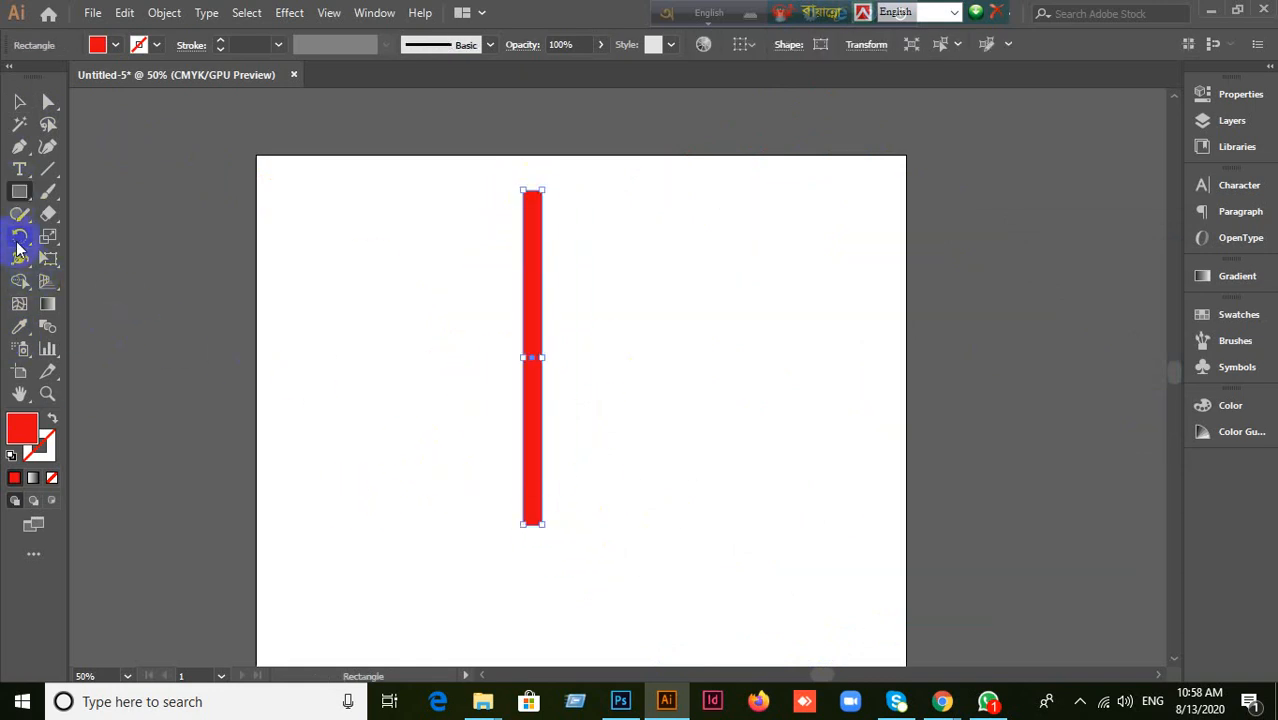
left_click(18, 238)
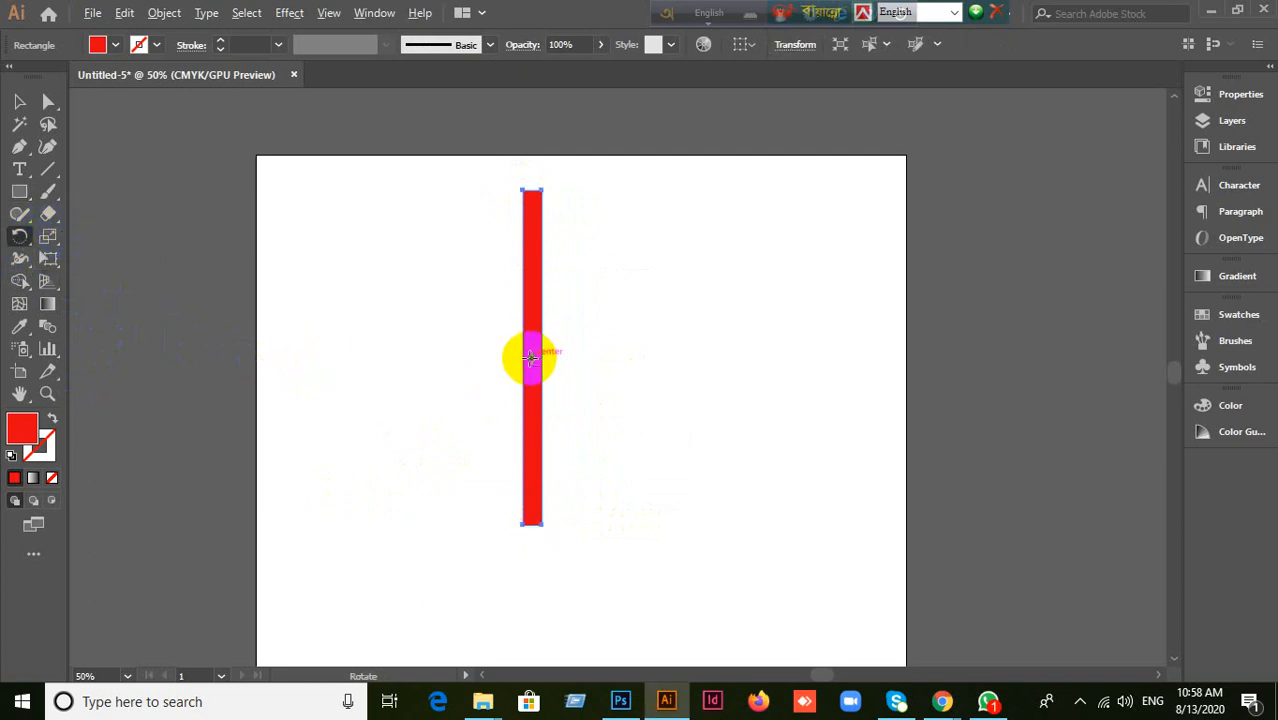
left_click(531, 358, "alt")
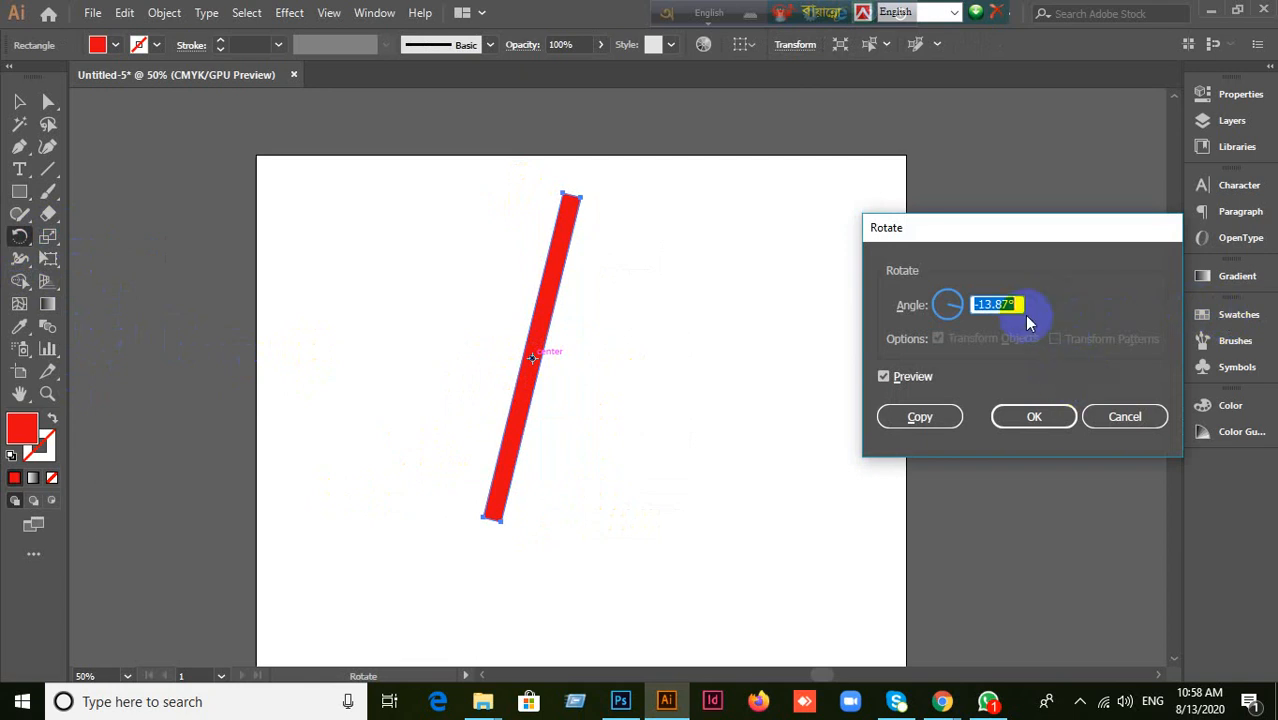
left_click(1121, 416)
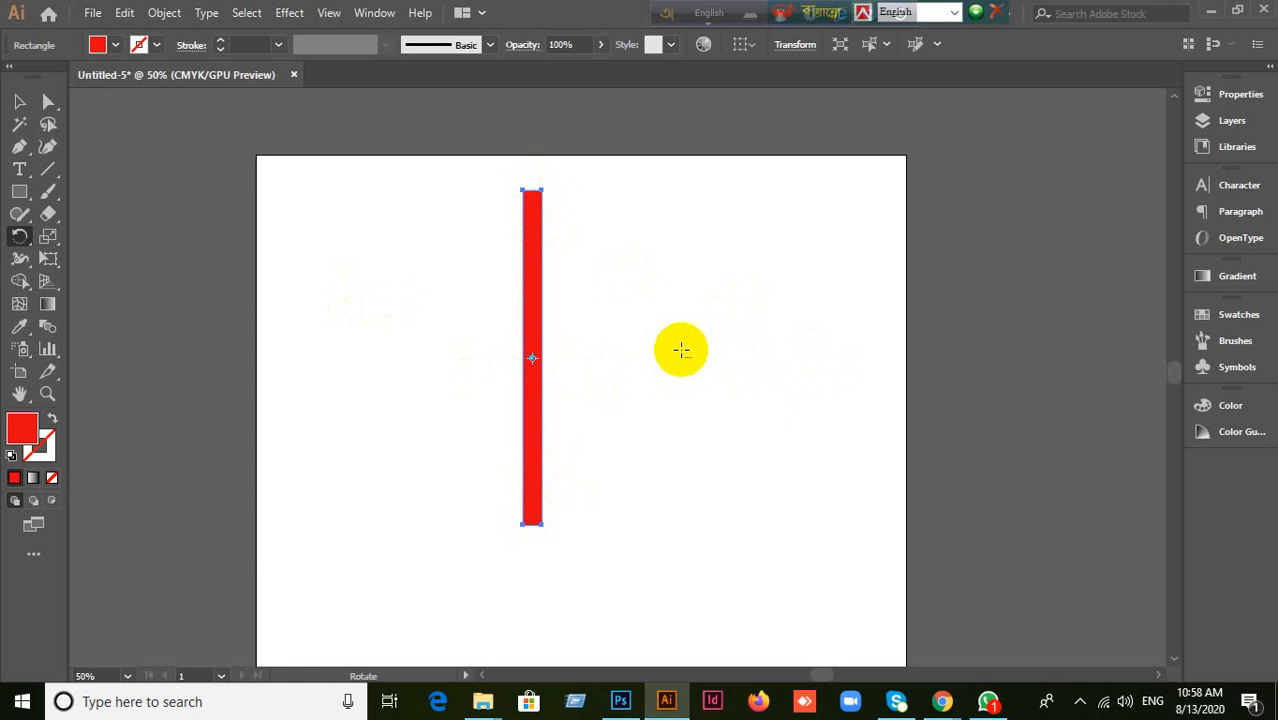
Step: Rotate a copy of the thin rectangle around a pivot in the empty area beside it and repeat the copy until a full ring forms
left_click(683, 349, "alt")
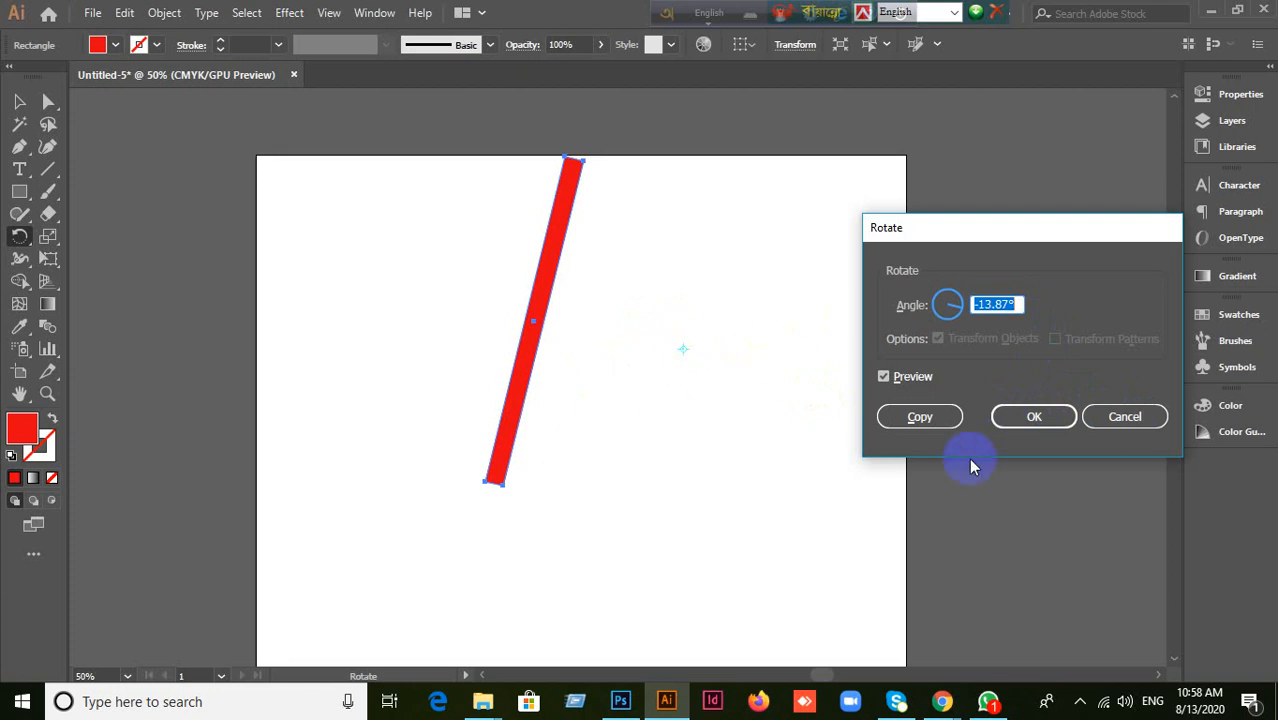
left_click(923, 425)
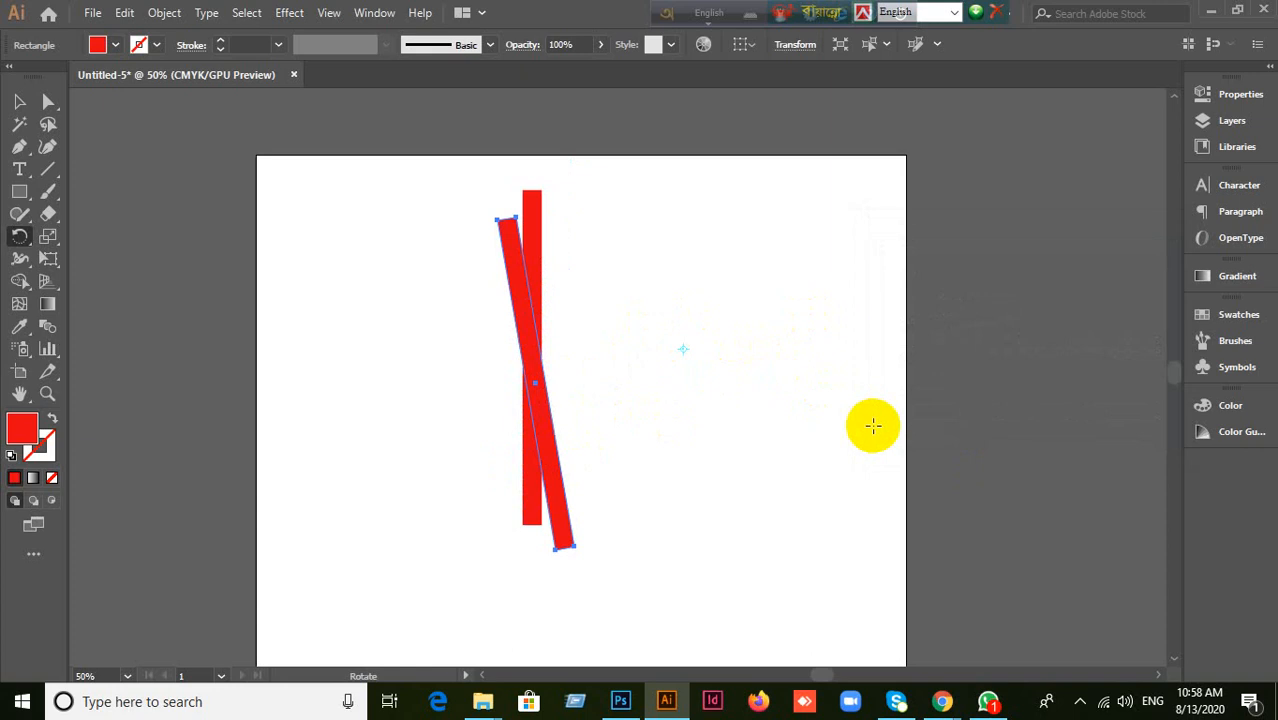
key("ctrl+d")
key("ctrl+d")
key("ctrl+d")
key("ctrl+d")
key("ctrl+d")
key("ctrl+d")
key("ctrl+d")
key("ctrl+d")
key("ctrl+d")
key("ctrl+d")
key("ctrl+d")
key("ctrl+d")
key("ctrl+d")
key("ctrl+d")
key("ctrl+d")
key("ctrl+d")
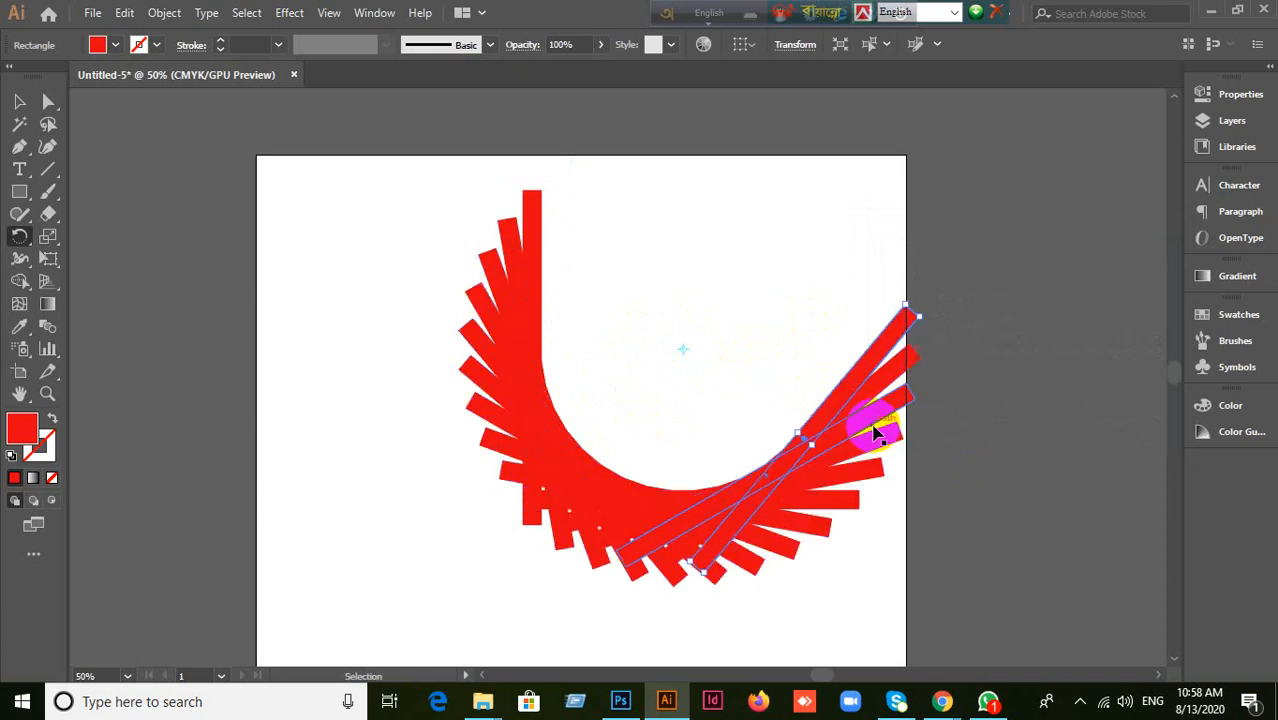
key("ctrl+d")
key("ctrl+d")
key("ctrl+d")
key("ctrl+d")
key("ctrl+d")
key("ctrl+d")
key("ctrl+d")
key("ctrl+d")
key("ctrl+d")
key("ctrl+d")
key("ctrl+d")
key("ctrl+d")
key("ctrl+d")
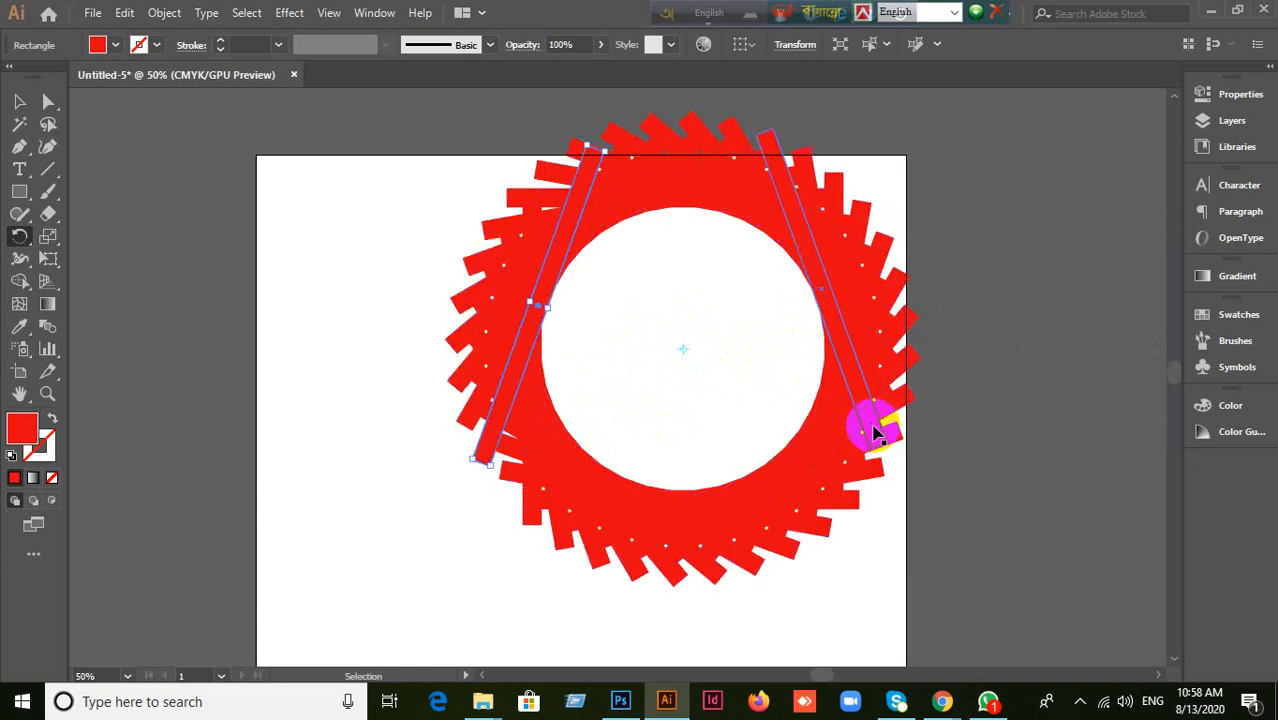
key("ctrl+d")
key("ctrl+d")
key("ctrl+d")
key("ctrl+d")
key("ctrl+d")
key("ctrl+d")
key("ctrl+d")
key("ctrl+d")
key("ctrl+d")
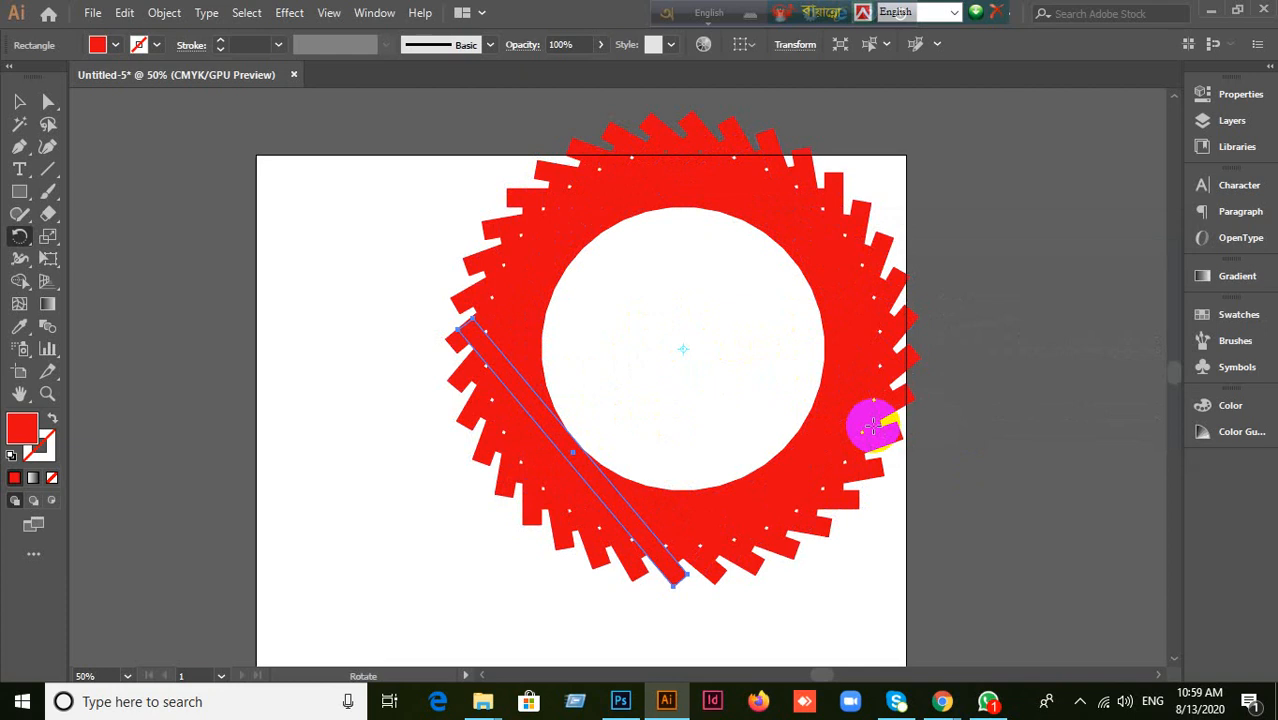
Step: Delete the entire ring of red rectangles from the artboard
left_click(17, 103)
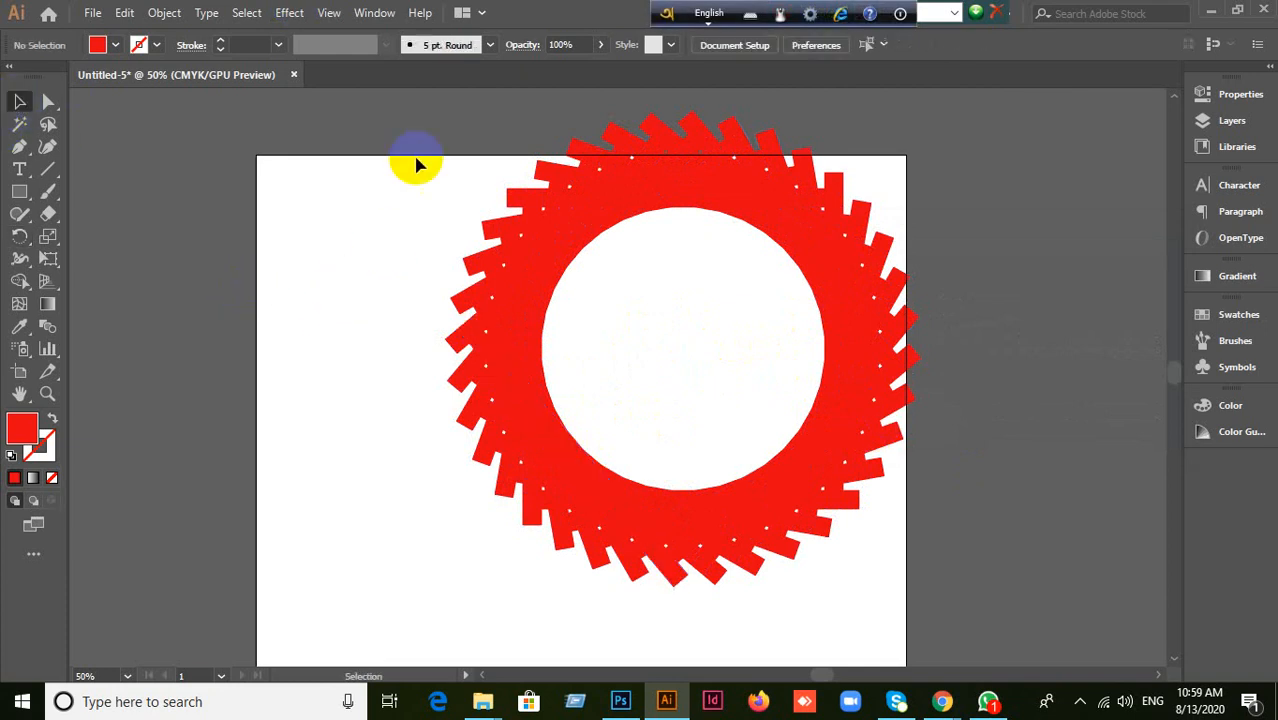
left_click_drag(419, 163, 1087, 555)
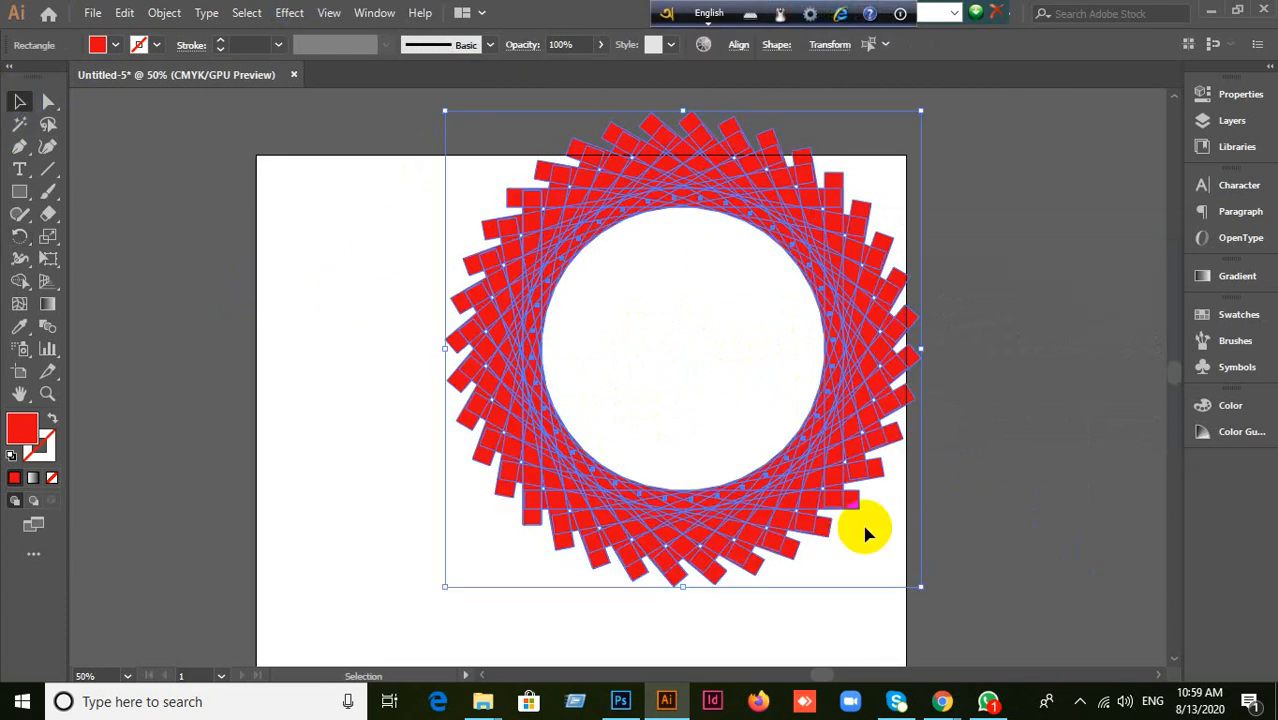
key("Delete")
Step: Switch to the Google Meet call in Chrome and admit the person waiting to join
mouse_move(941, 695)
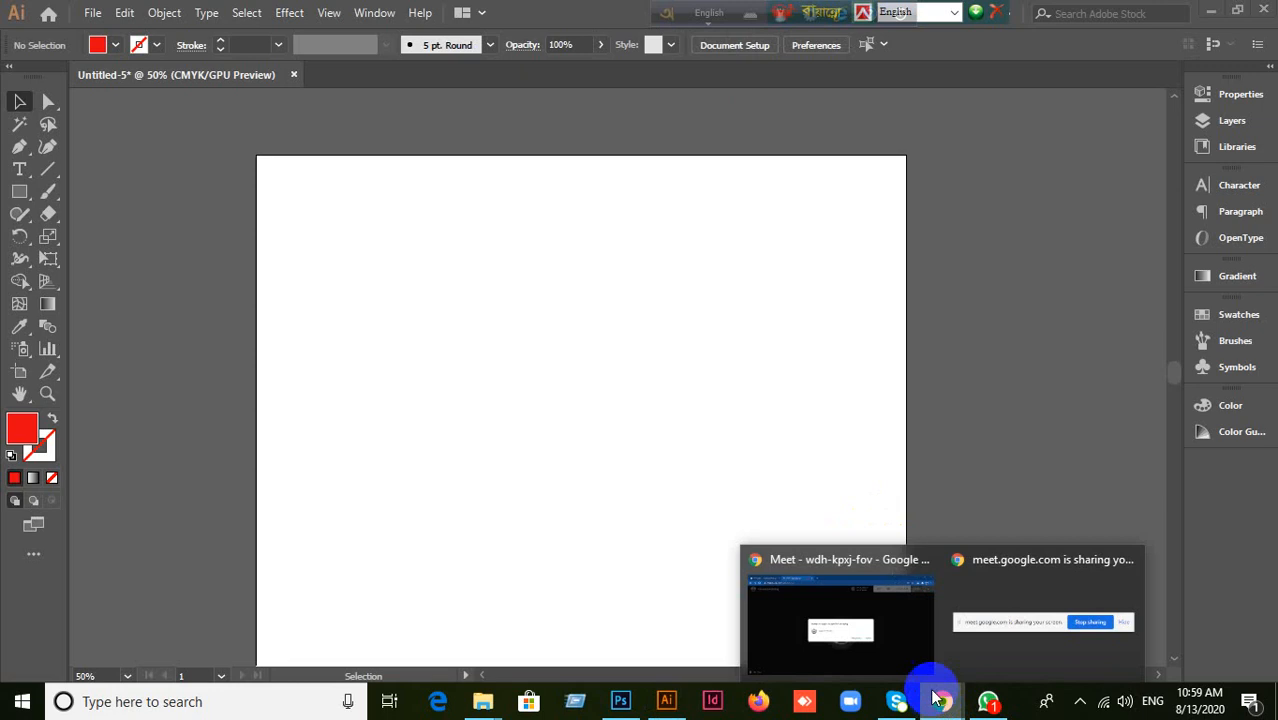
left_click(918, 662)
left_click(834, 440)
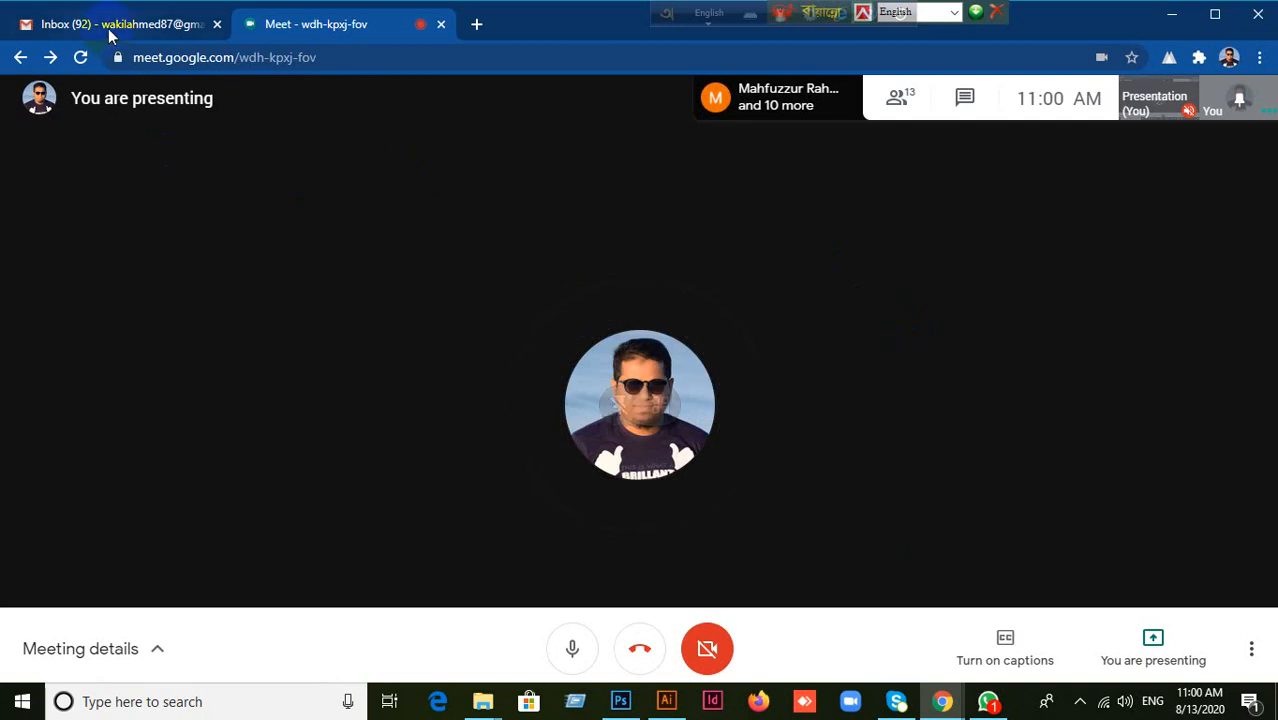
Step: Switch briefly to Illustrator, return to the Google Meet call and admit the next person asking to join
left_click(667, 702)
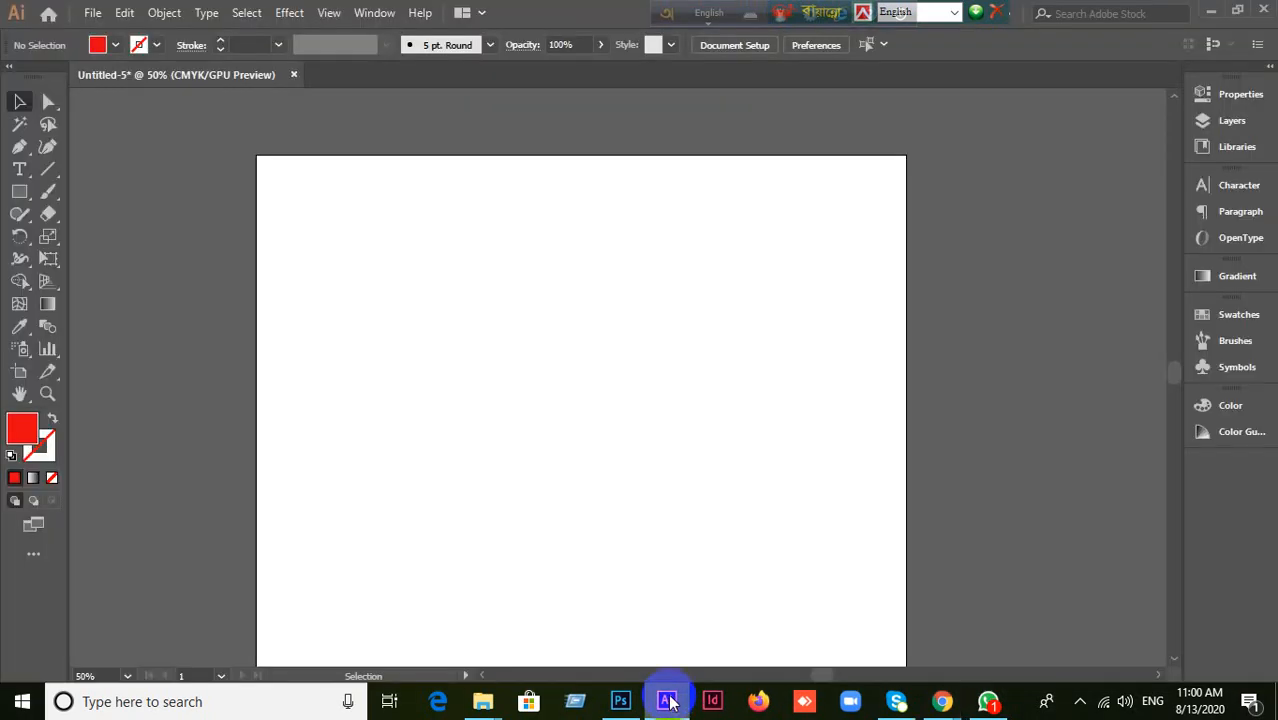
left_click(668, 703)
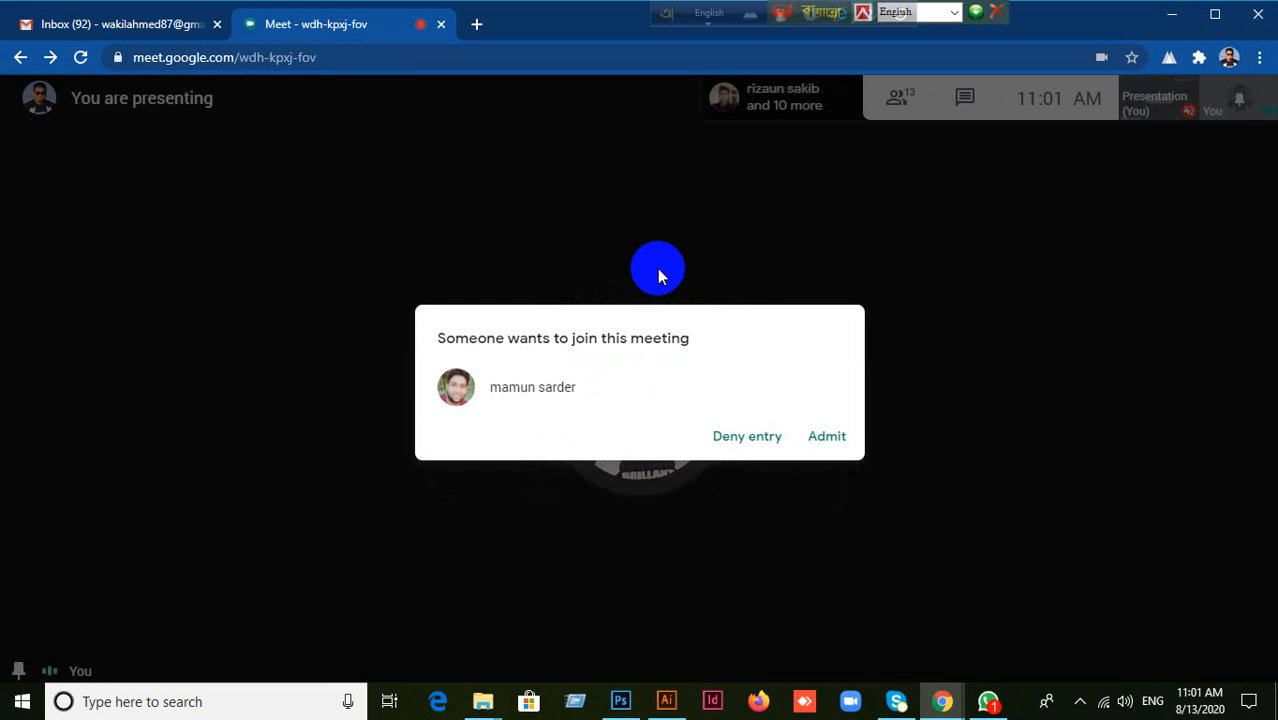
left_click(834, 440)
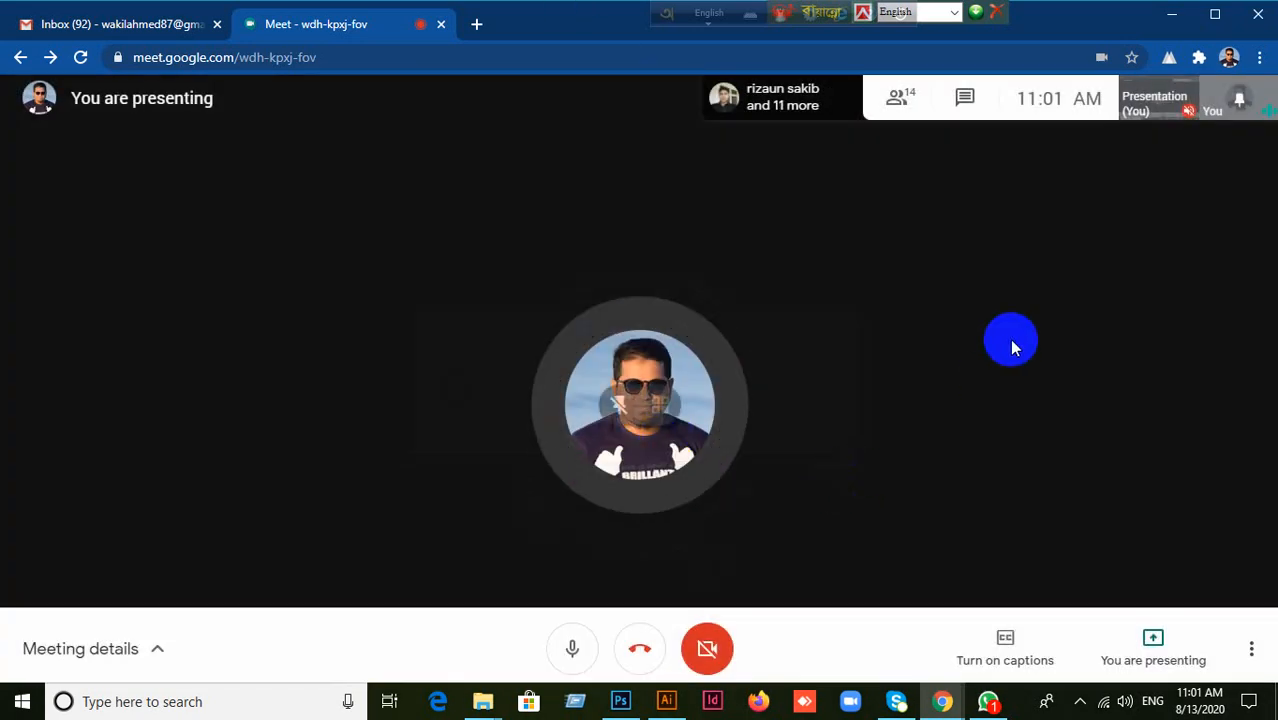
Step: Show the list of meeting participants and turn the microphone off
left_click(901, 99)
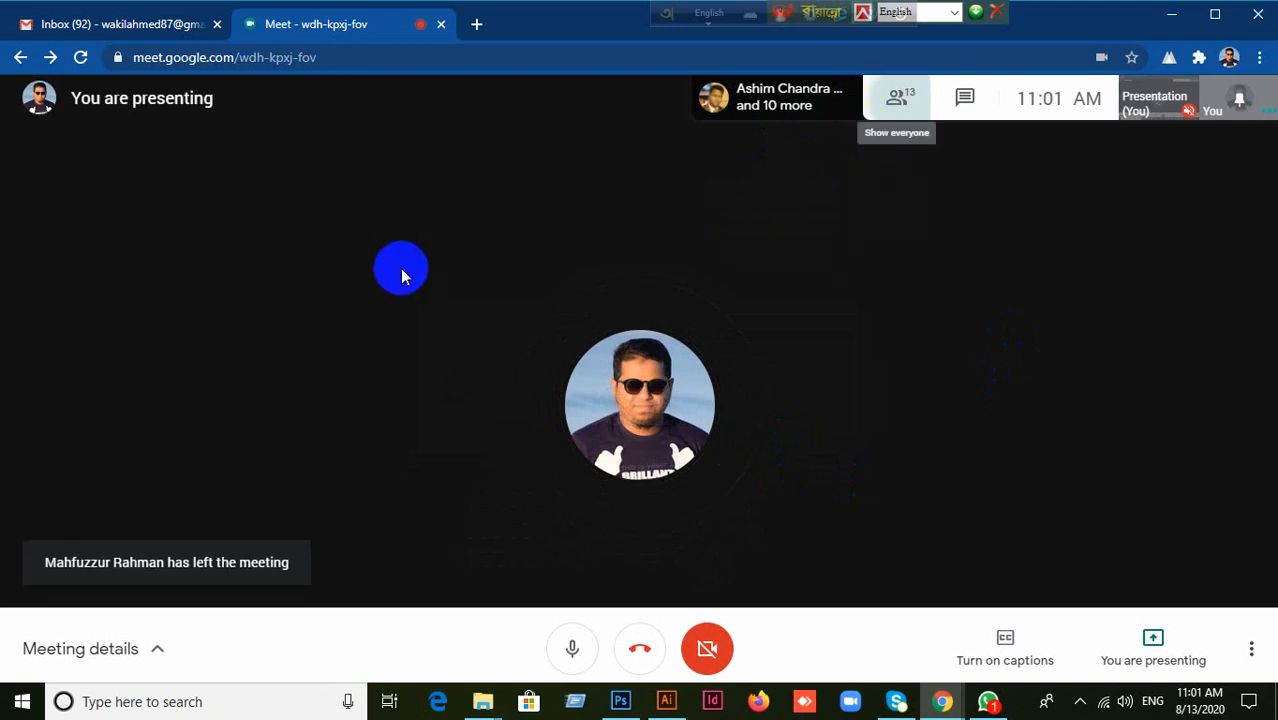
scroll(1255, 370, "down", 3)
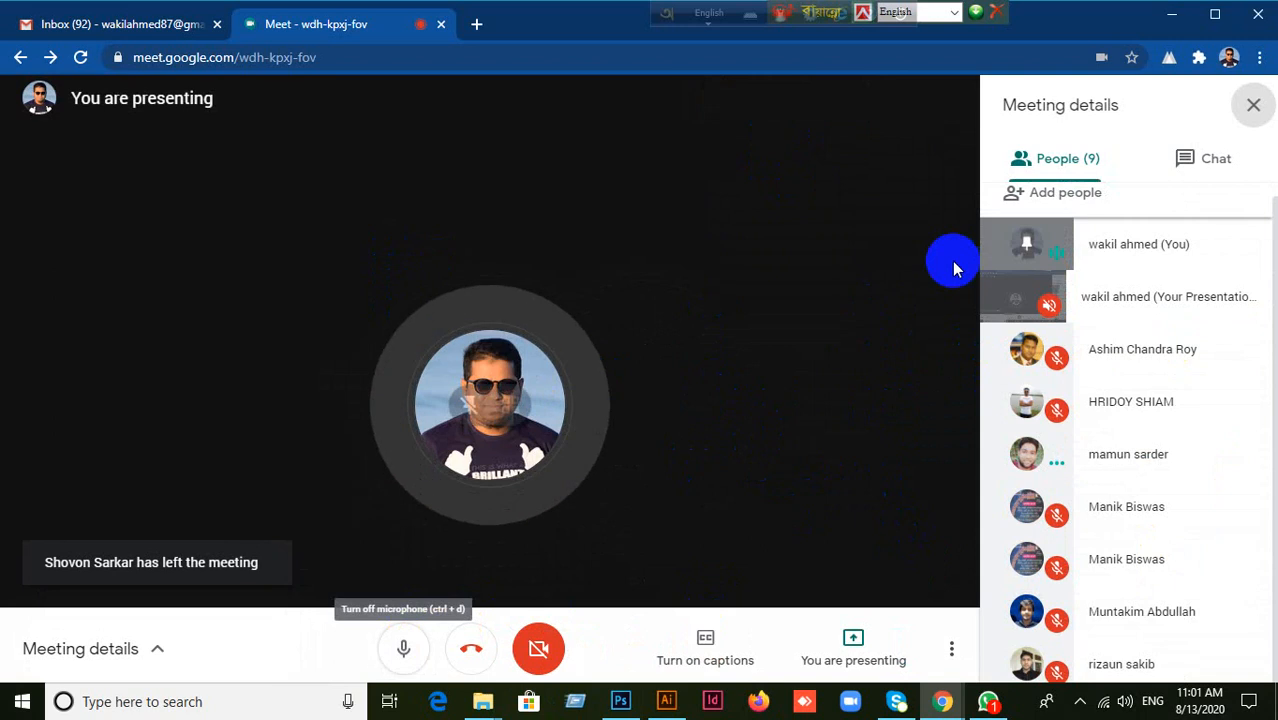
left_click(408, 651)
left_click(408, 651)
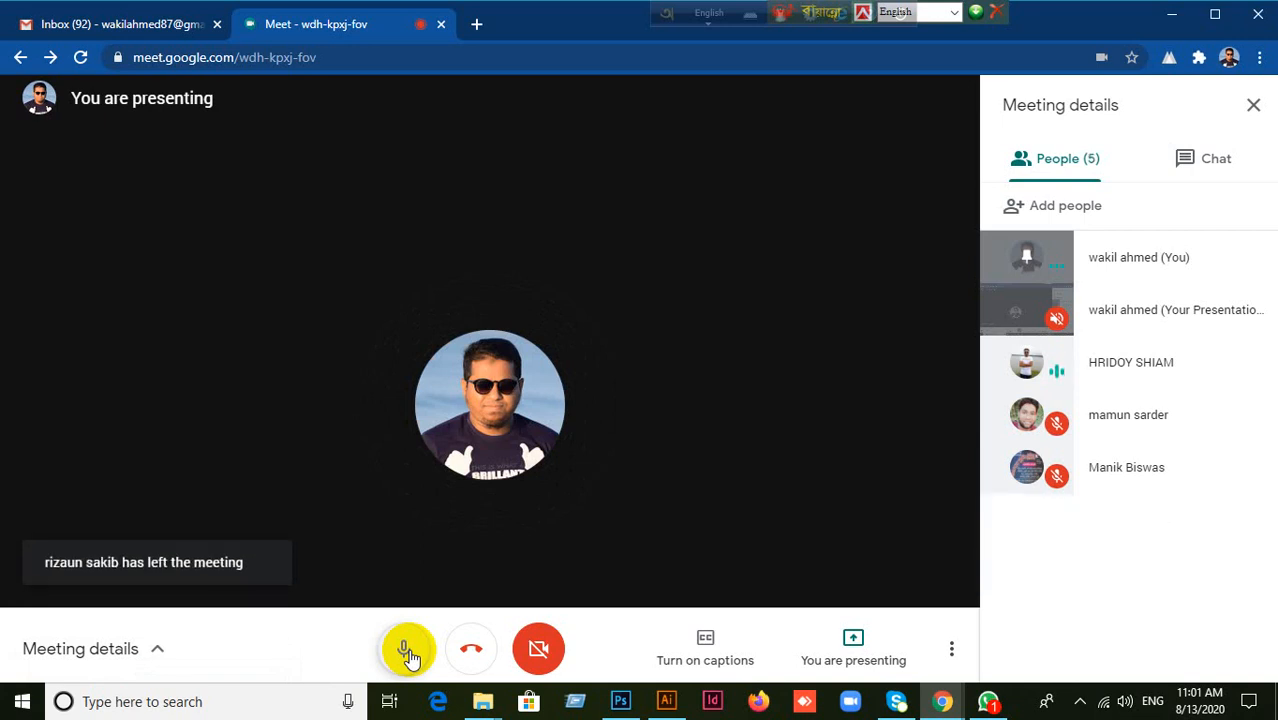
left_click(408, 650)
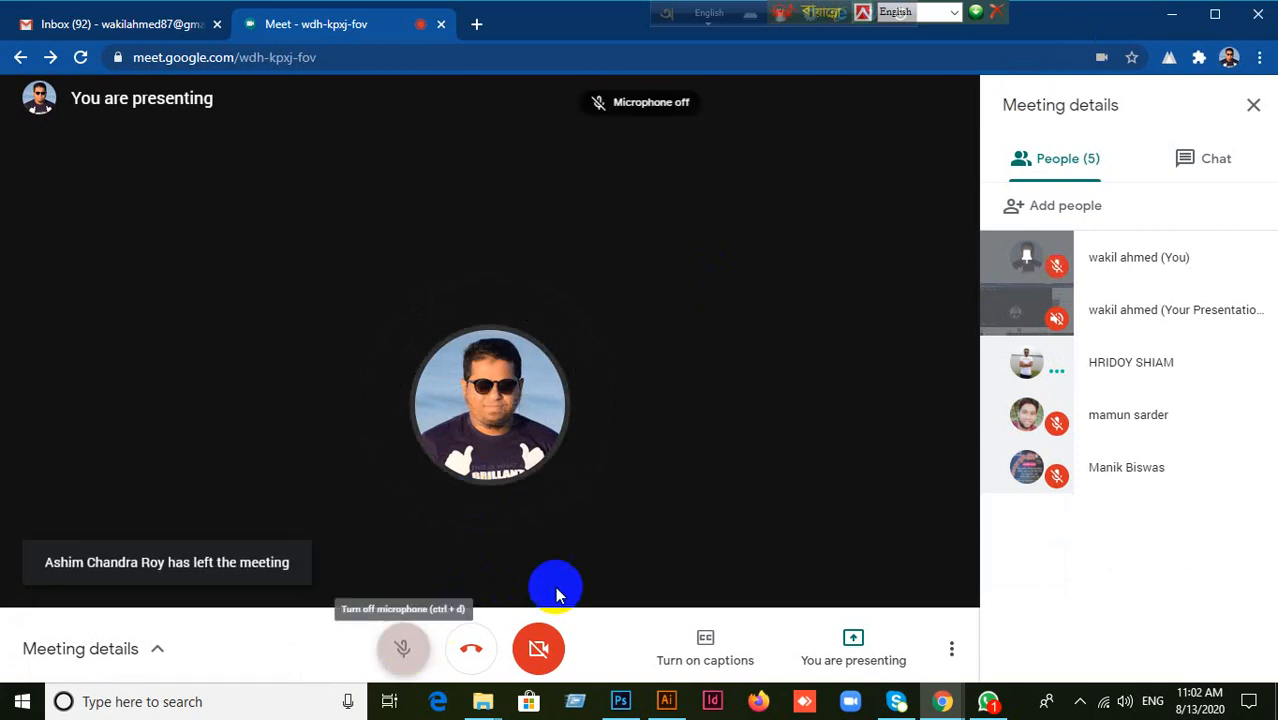